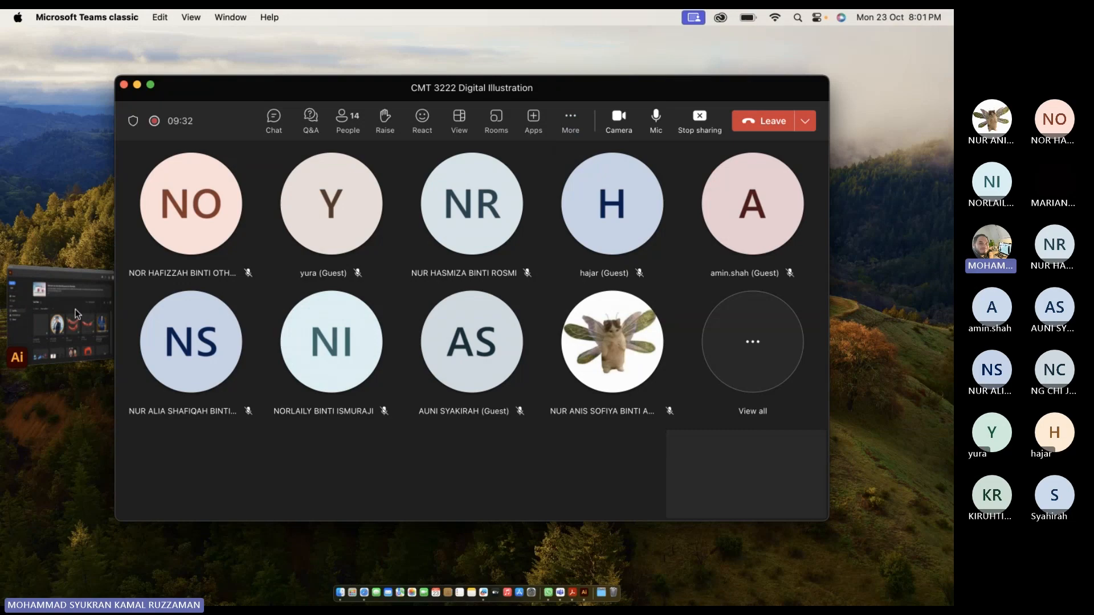
Switch to Adobe Illustrator and start setting up a new document.
{"action": "left_click", "coordinate": [77, 314]}
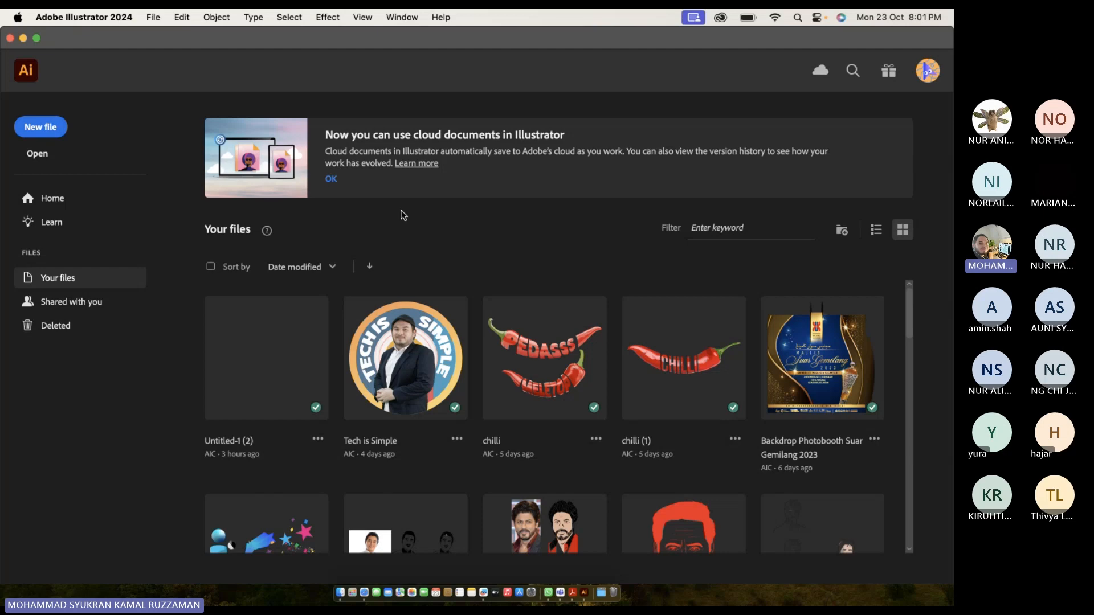
{"action": "left_click", "coordinate": [52, 136]}
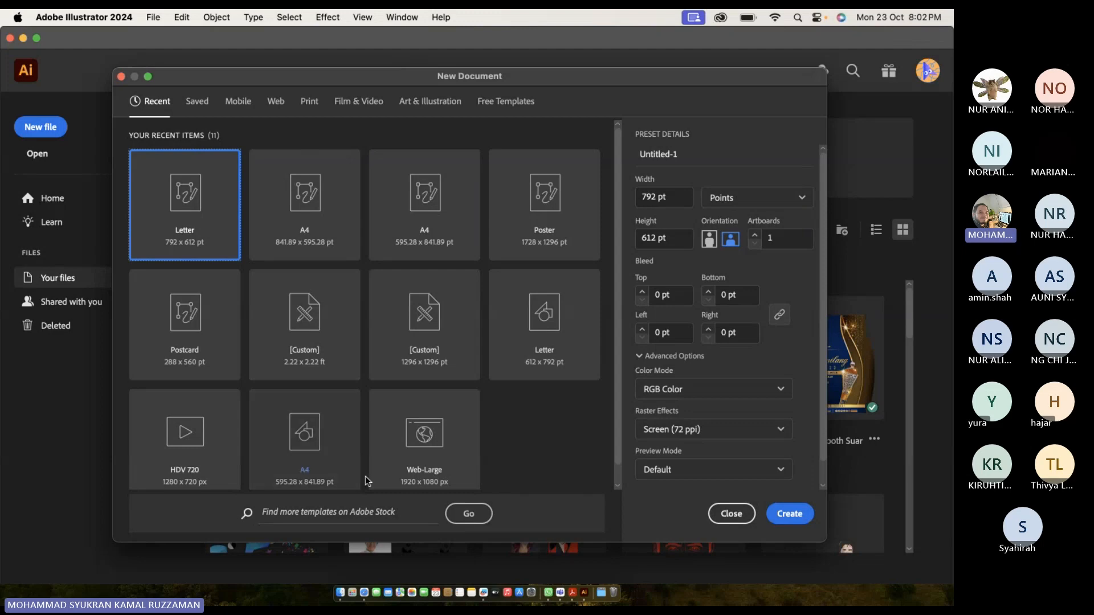
Switch to Safari and open the eCampus (UMK) website.
{"action": "left_click", "coordinate": [367, 597]}
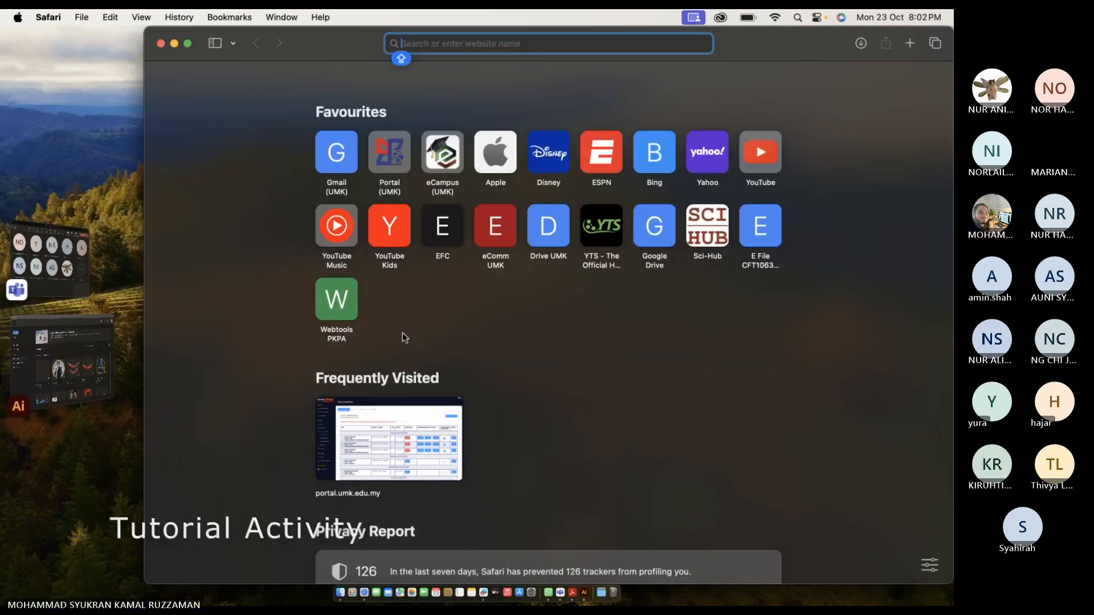
{"action": "type", "text": "ecampus"}
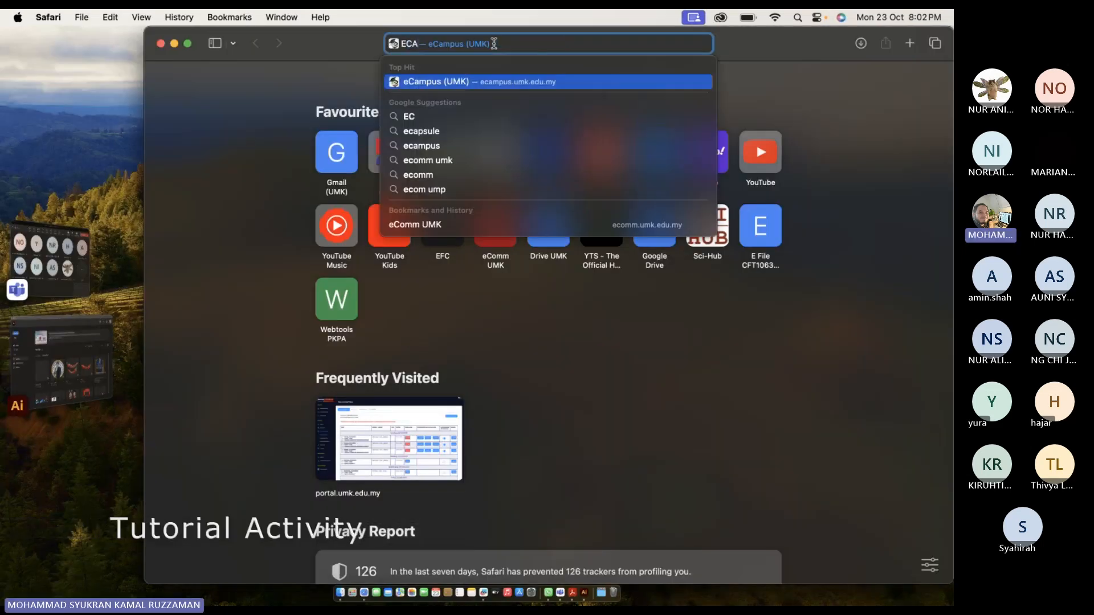
{"action": "key", "text": "Return"}
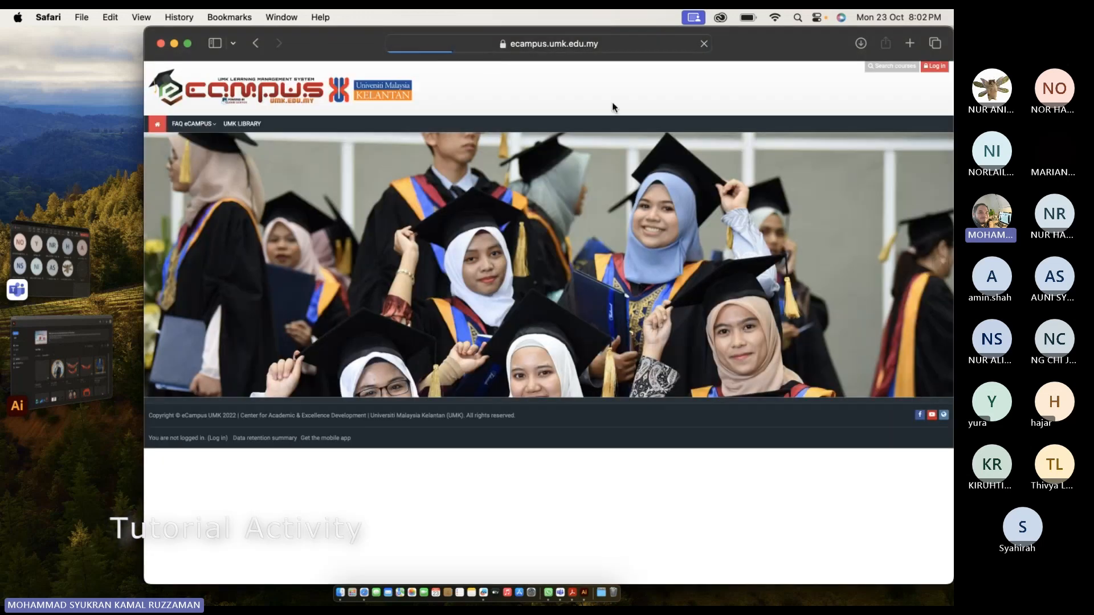
Log in to eCampus with the saved username and password.
{"action": "left_click", "coordinate": [945, 69]}
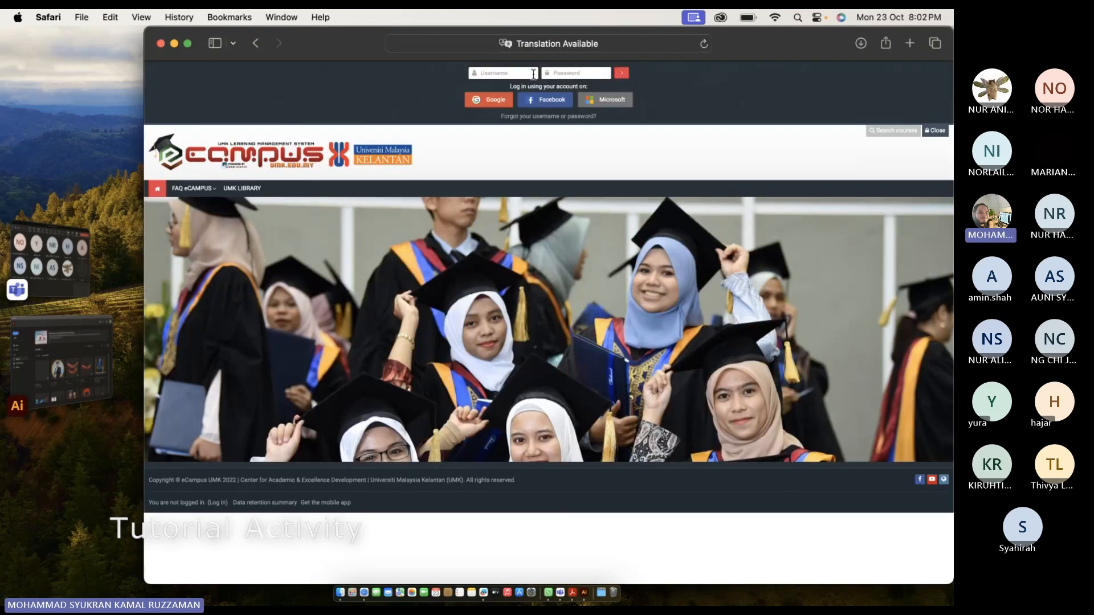
{"action": "left_click", "coordinate": [532, 93]}
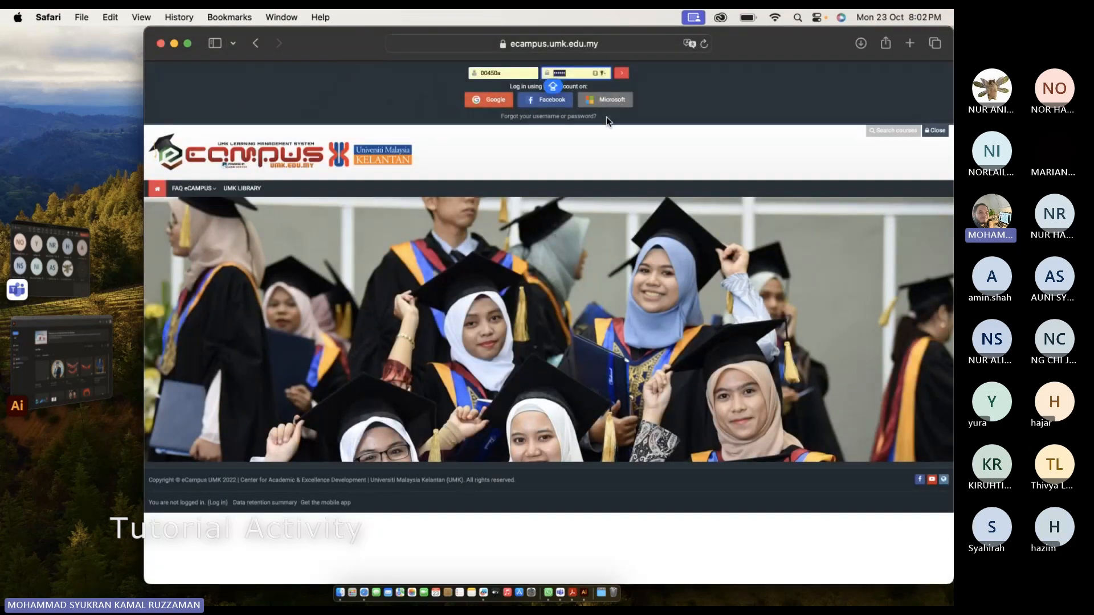
{"action": "left_click", "coordinate": [624, 72]}
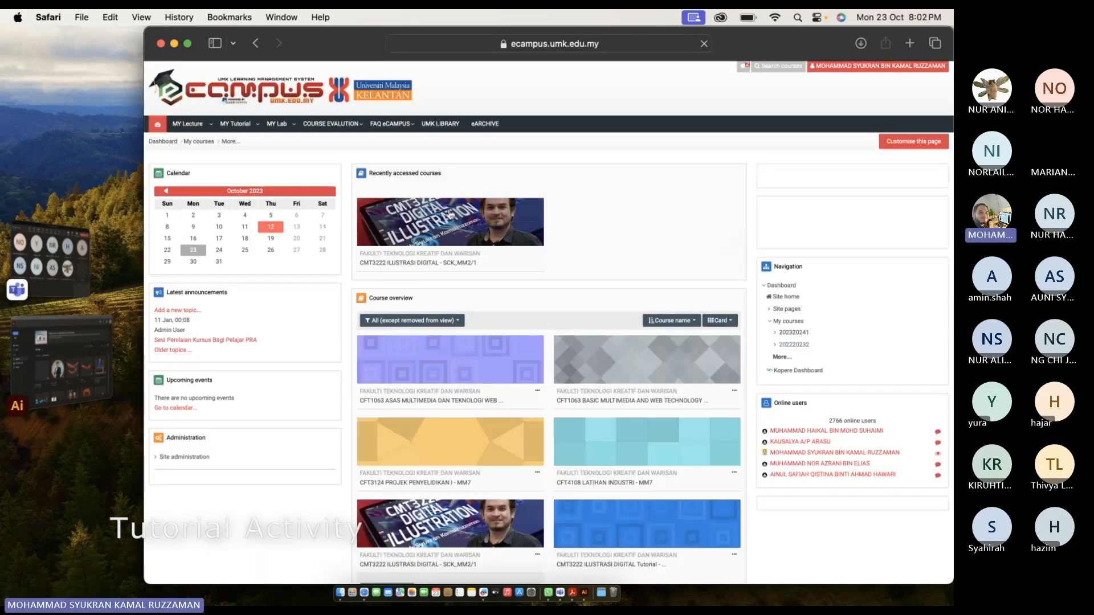
Open the CMT3222 Ilustrasi Digital - SCK_MM2/1 course and review the Week 3 tutorial activity instructions and videos.
{"action": "left_click", "coordinate": [407, 248]}
{"action": "scroll", "coordinate": [407, 249], "scroll_direction": "down", "scroll_amount": 20}
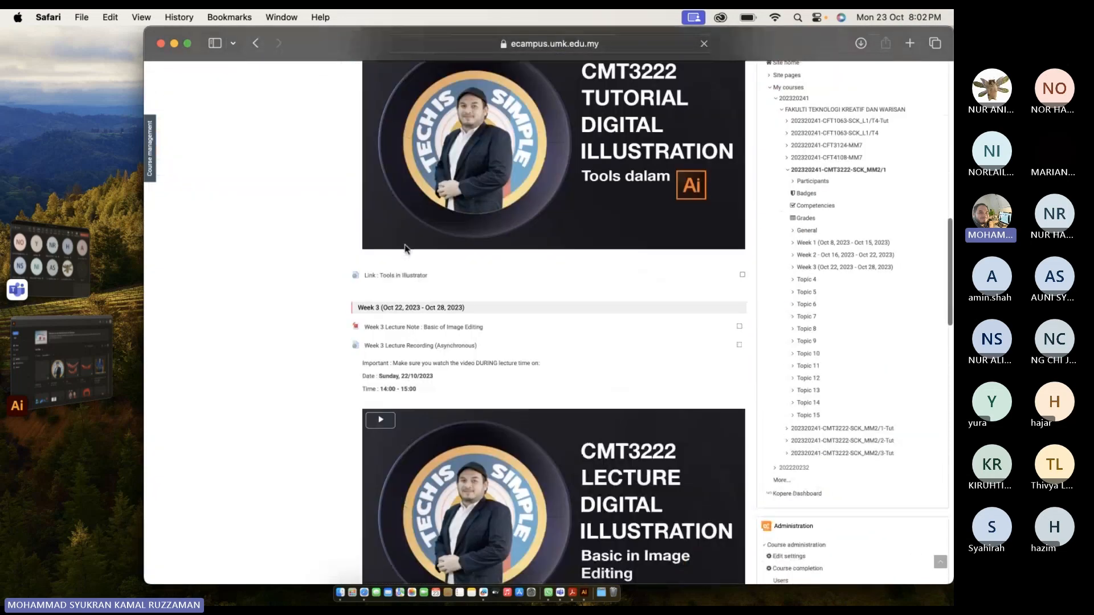
{"action": "scroll", "coordinate": [406, 249], "scroll_direction": "up", "scroll_amount": 5}
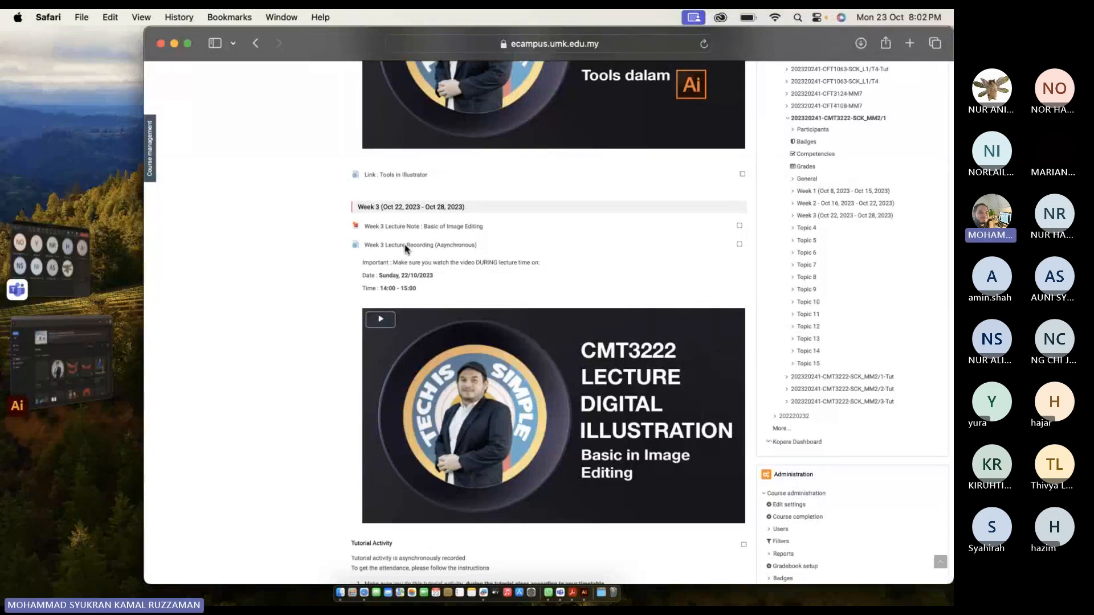
{"action": "scroll", "coordinate": [405, 245], "scroll_direction": "down", "scroll_amount": 8}
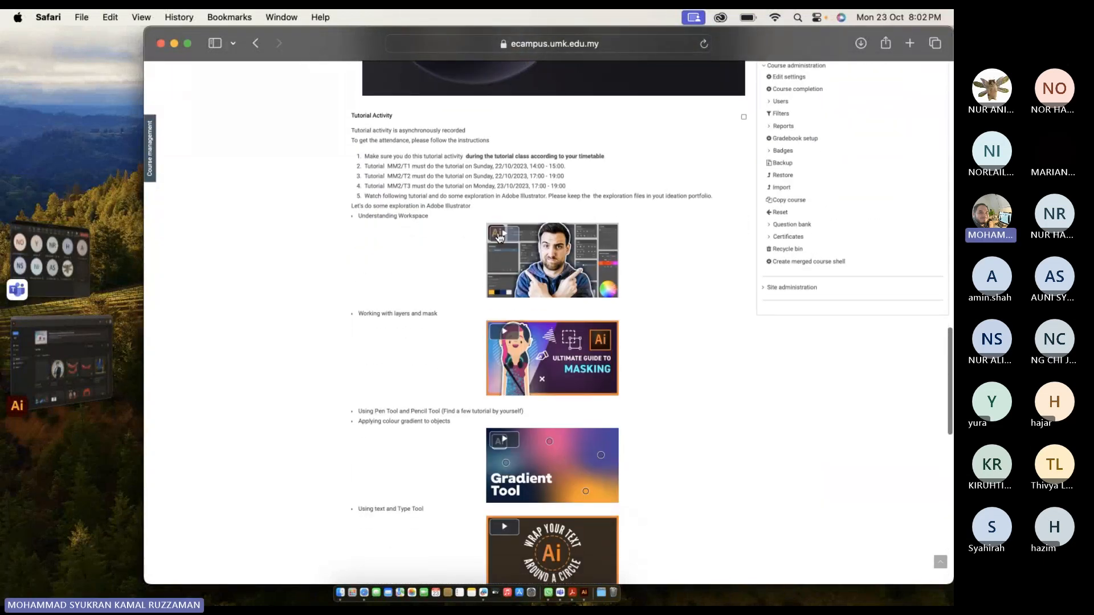
{"action": "scroll", "coordinate": [517, 315], "scroll_direction": "down", "scroll_amount": 1}
{"action": "scroll", "coordinate": [517, 315], "scroll_direction": "down", "scroll_amount": 3}
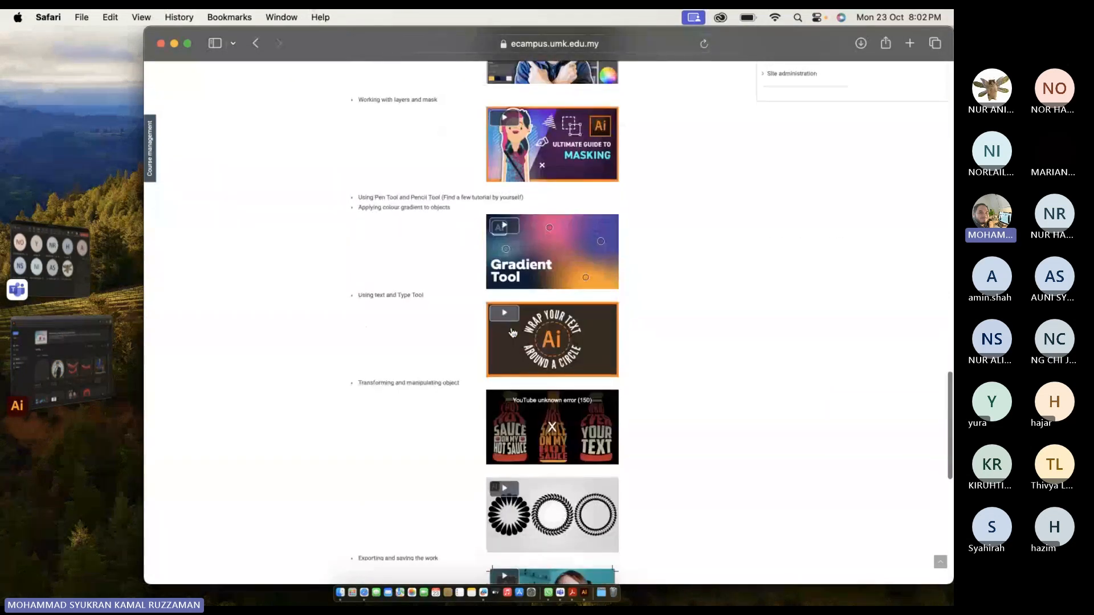
{"action": "scroll", "coordinate": [509, 404], "scroll_direction": "down", "scroll_amount": 1}
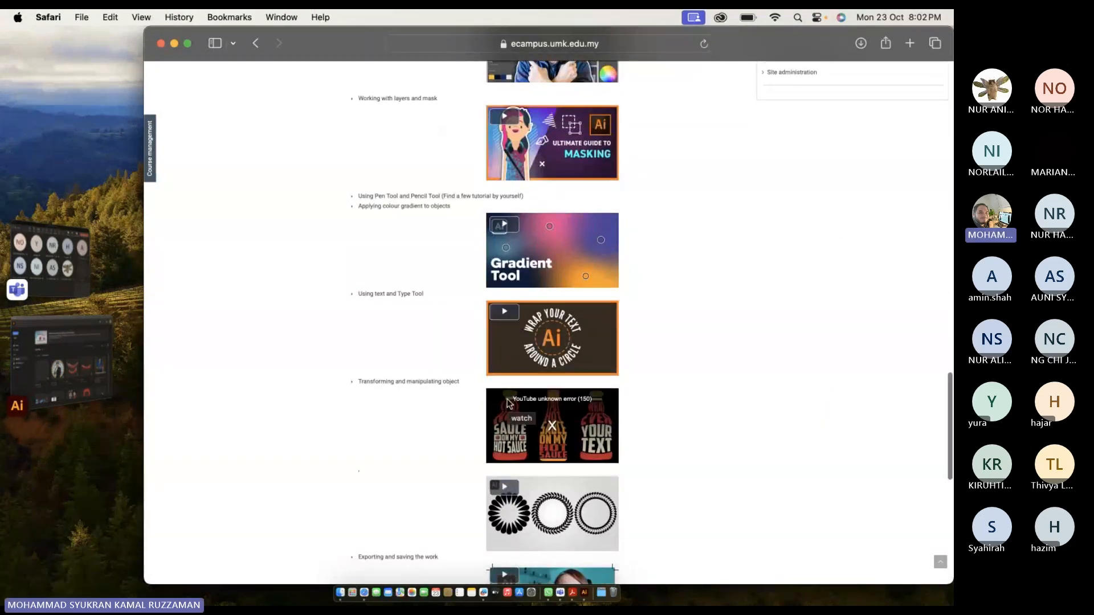
{"action": "scroll", "coordinate": [510, 410], "scroll_direction": "down", "scroll_amount": 4}
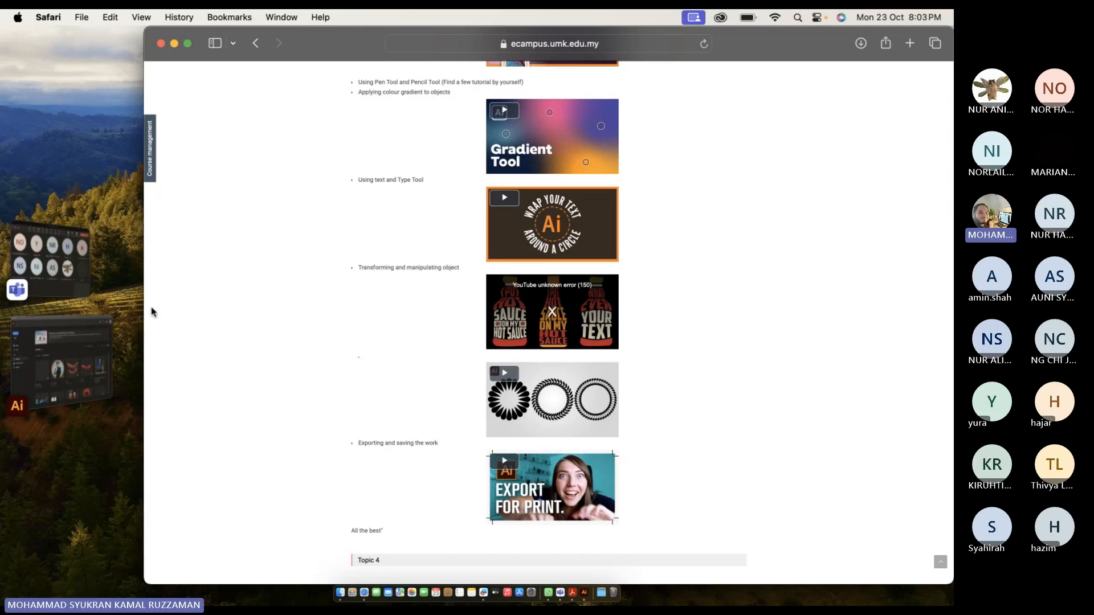
Switch back to Adobe Illustrator and create a landscape A4 document from the Art & Illustration presets.
{"action": "left_click", "coordinate": [83, 351]}
{"action": "left_click", "coordinate": [375, 106]}
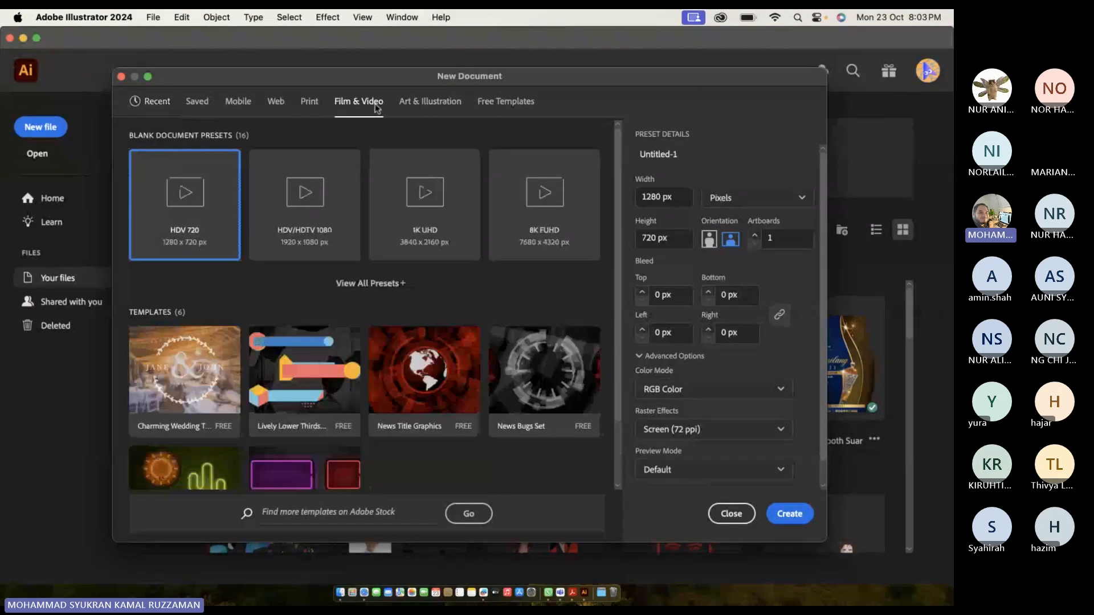
{"action": "left_click", "coordinate": [424, 103]}
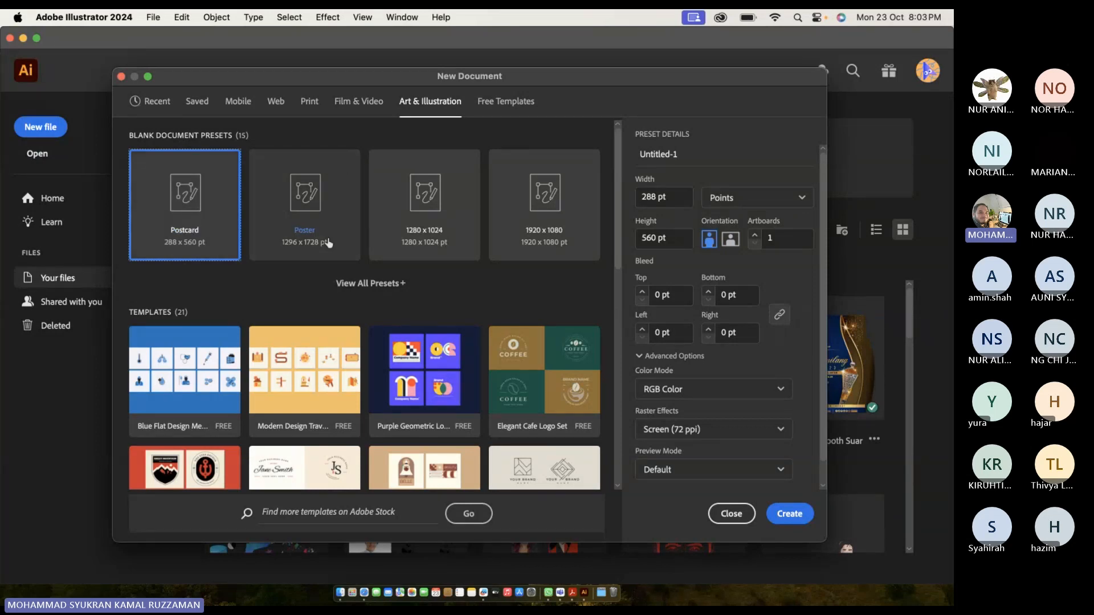
{"action": "left_click", "coordinate": [393, 283]}
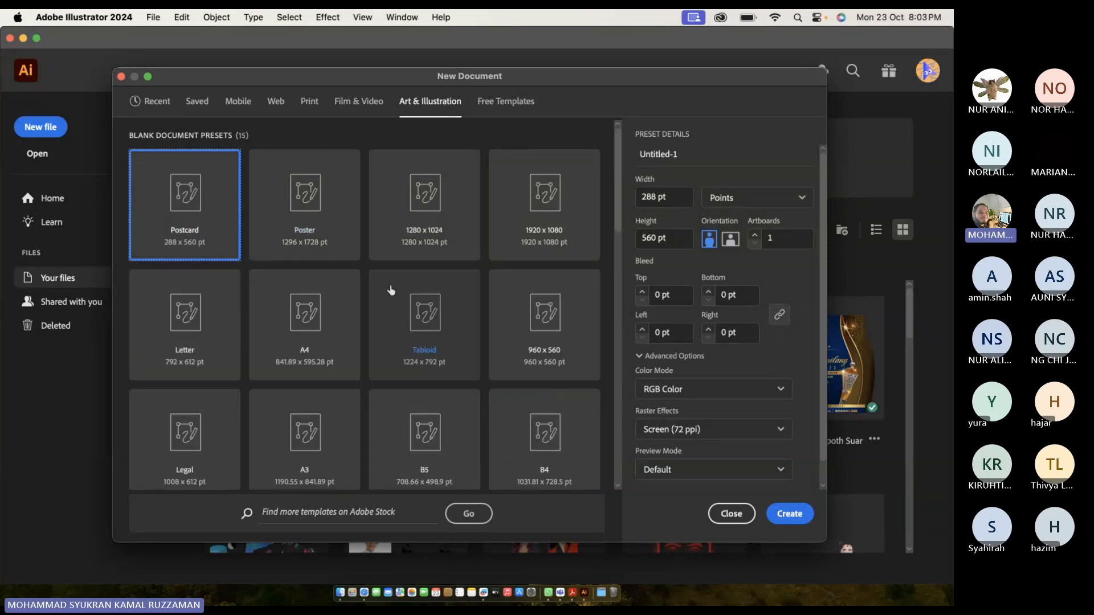
{"action": "left_click", "coordinate": [305, 314]}
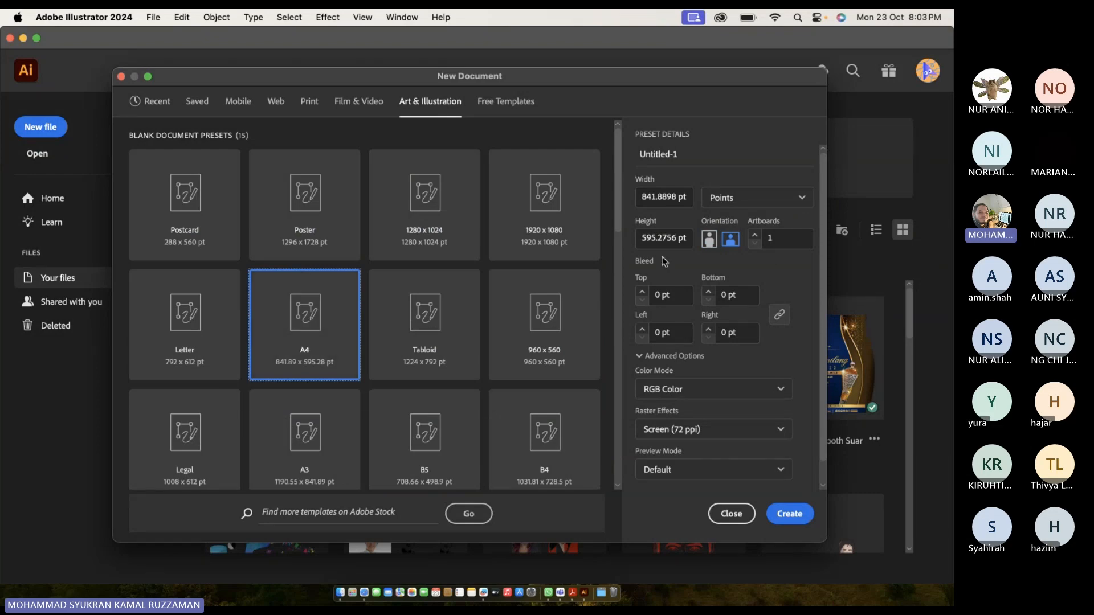
{"action": "left_click", "coordinate": [731, 245]}
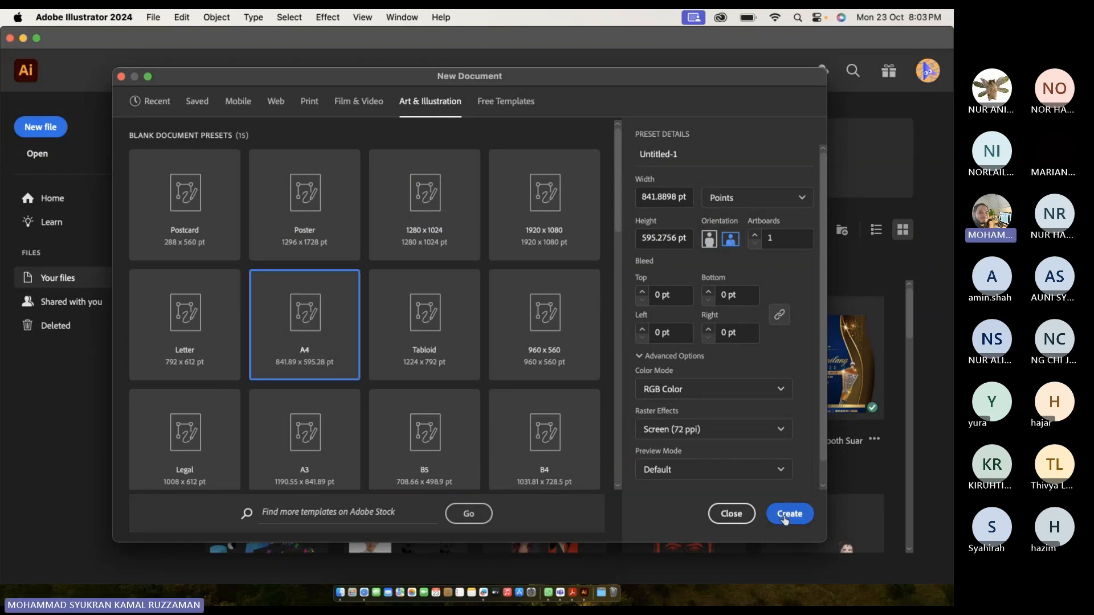
{"action": "left_click", "coordinate": [788, 514]}
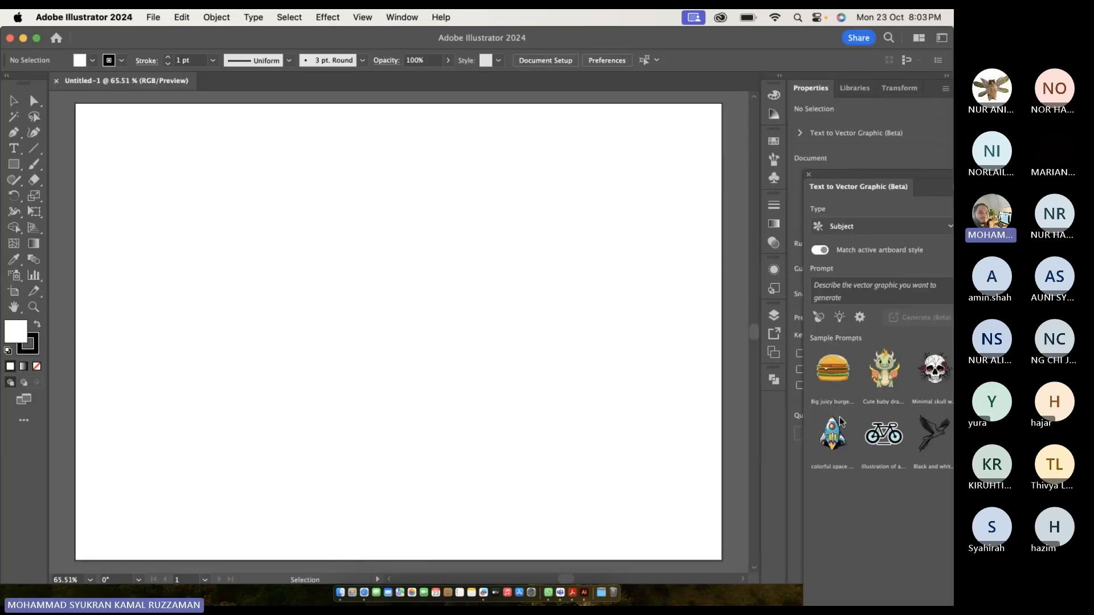
Display the Pathfinder panel.
{"action": "left_click", "coordinate": [789, 410]}
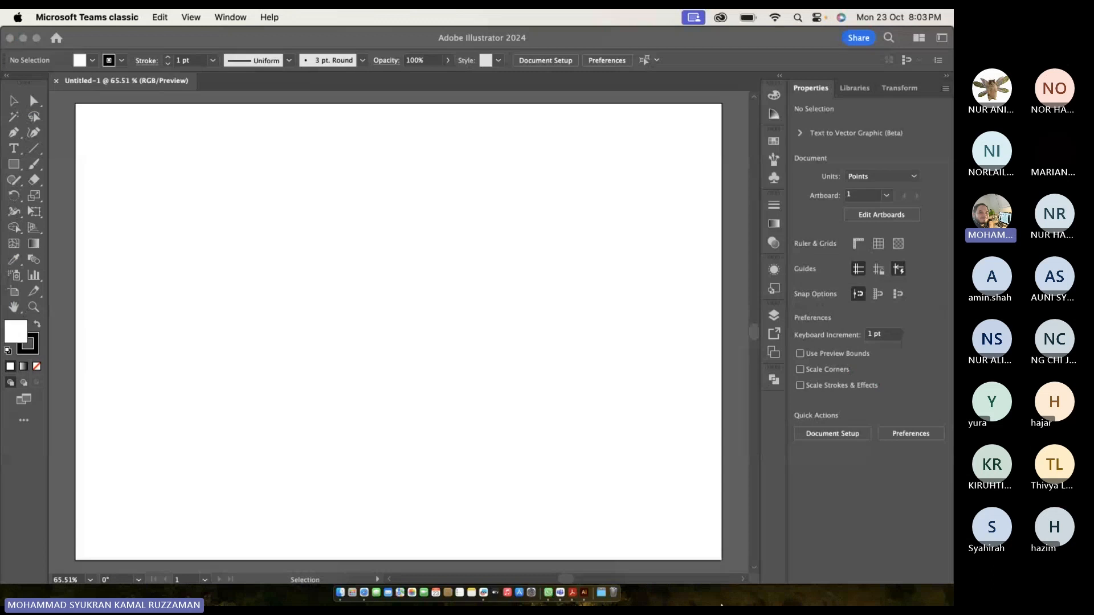
{"action": "left_click", "coordinate": [604, 39]}
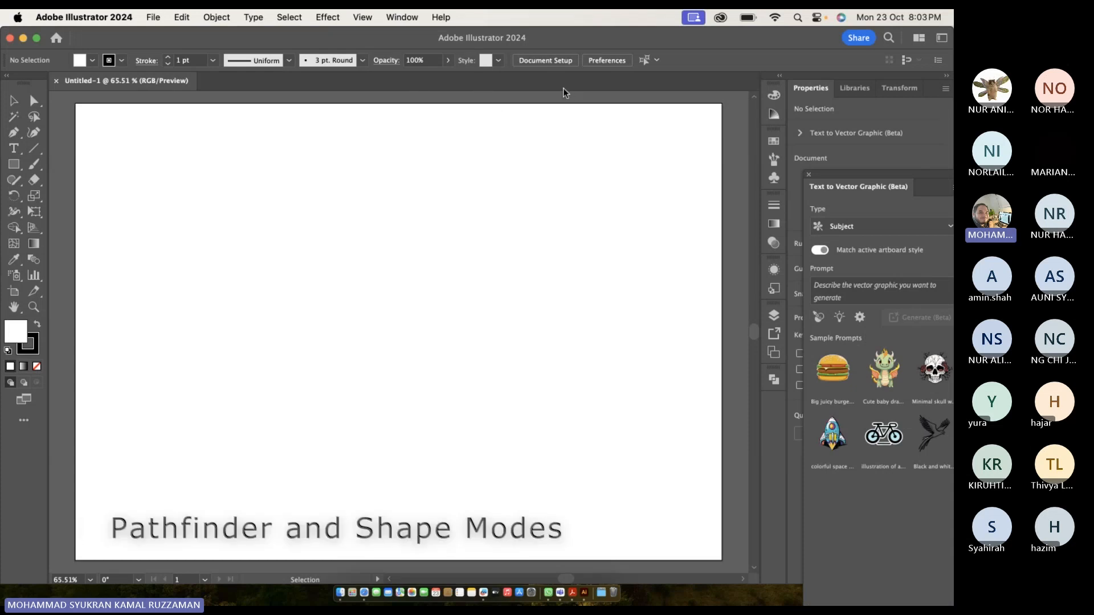
{"action": "left_click", "coordinate": [414, 14]}
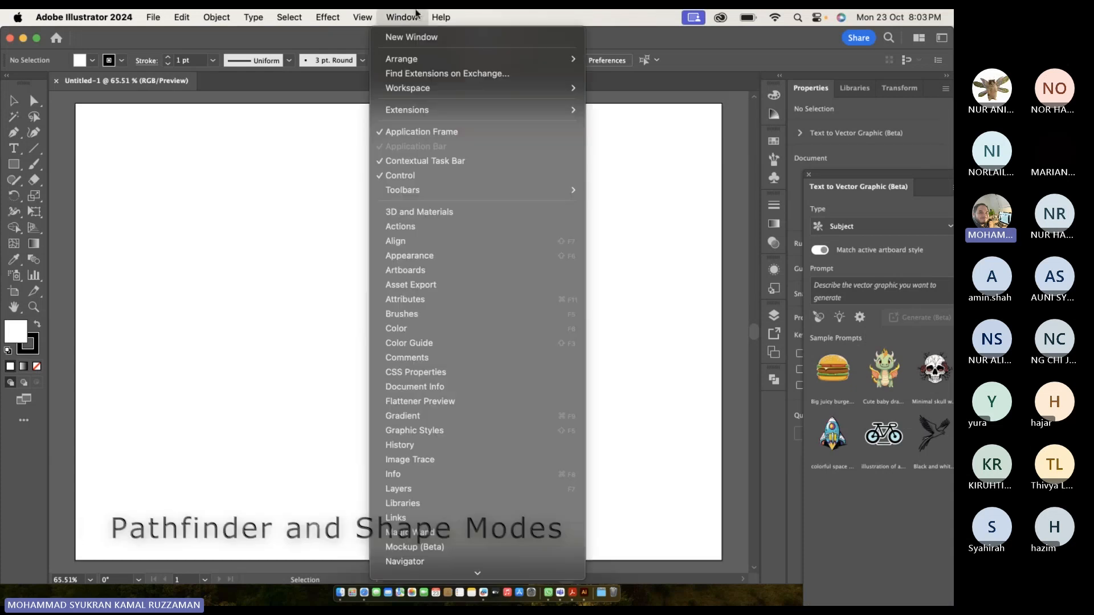
{"action": "scroll", "coordinate": [482, 406], "scroll_direction": "down", "scroll_amount": 5}
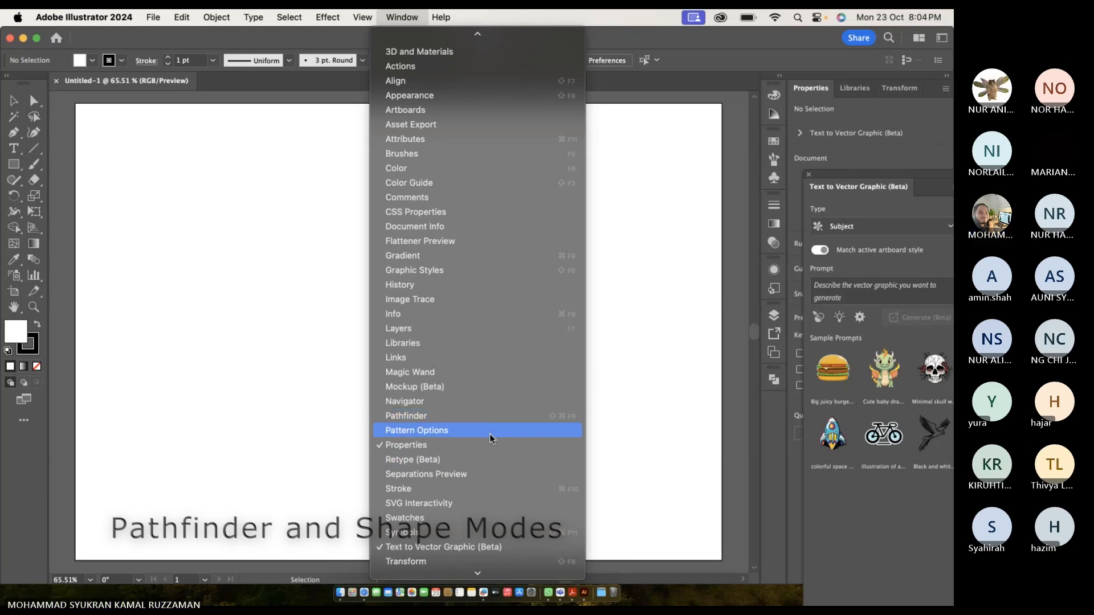
{"action": "scroll", "coordinate": [491, 434], "scroll_direction": "down", "scroll_amount": 2}
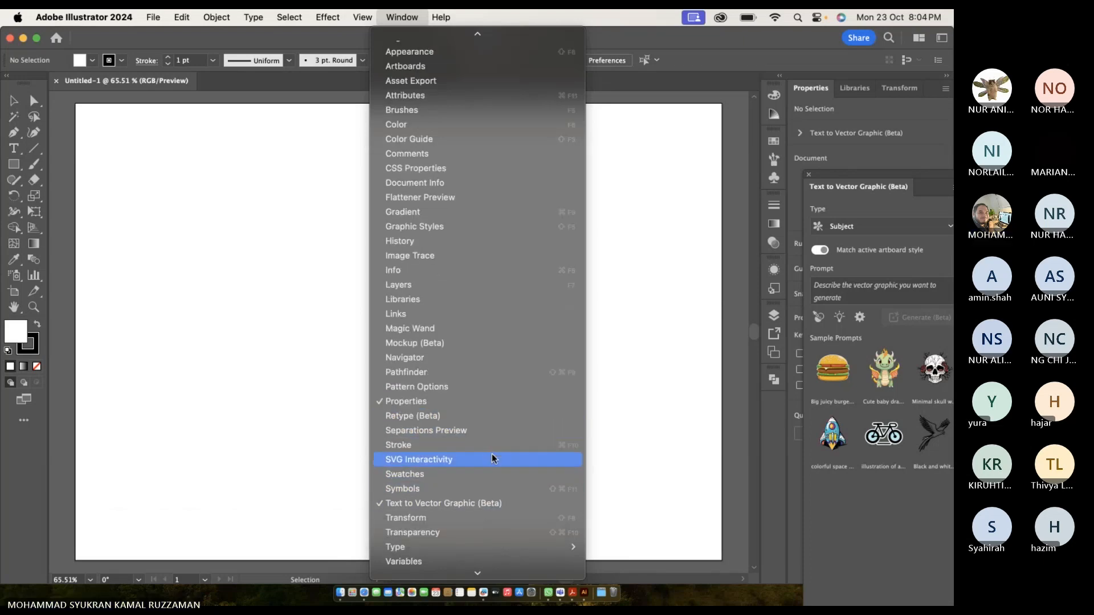
{"action": "left_click", "coordinate": [491, 381]}
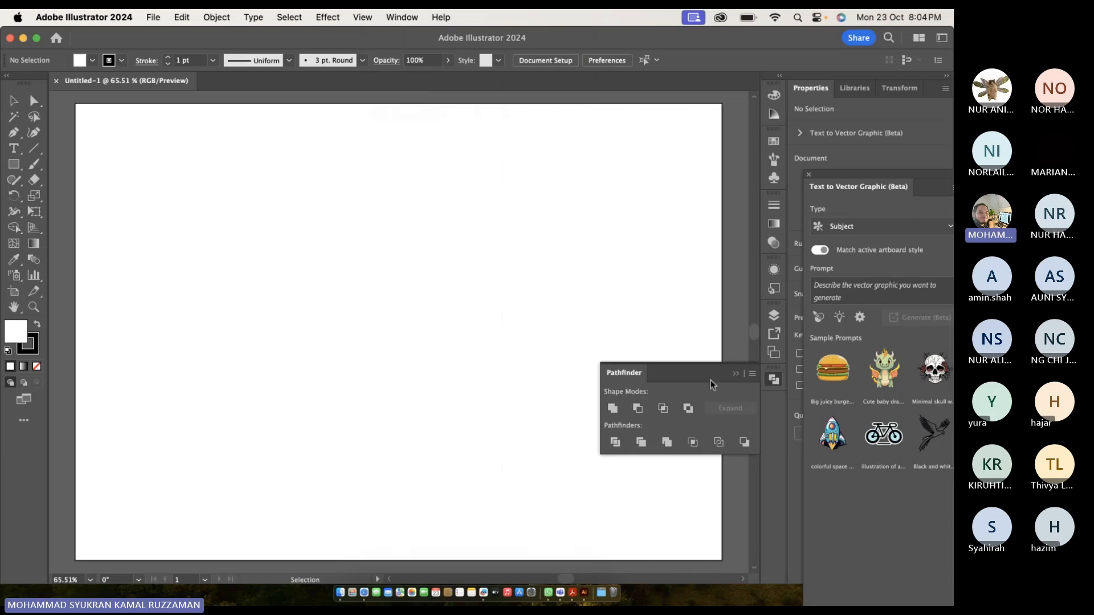
Undock the Pathfinder panel and place it as an expanded floating panel over the artboard.
{"action": "left_click_drag", "start_coordinate": [720, 377], "coordinate": [776, 385]}
{"action": "left_click", "coordinate": [775, 383]}
{"action": "left_click", "coordinate": [775, 383]}
{"action": "left_click", "coordinate": [775, 383]}
{"action": "left_click", "coordinate": [776, 383]}
{"action": "left_click", "coordinate": [775, 383]}
{"action": "left_click", "coordinate": [775, 383]}
{"action": "left_click", "coordinate": [776, 383]}
{"action": "left_click_drag", "start_coordinate": [775, 383], "coordinate": [627, 286]}
{"action": "left_click", "coordinate": [625, 282]}
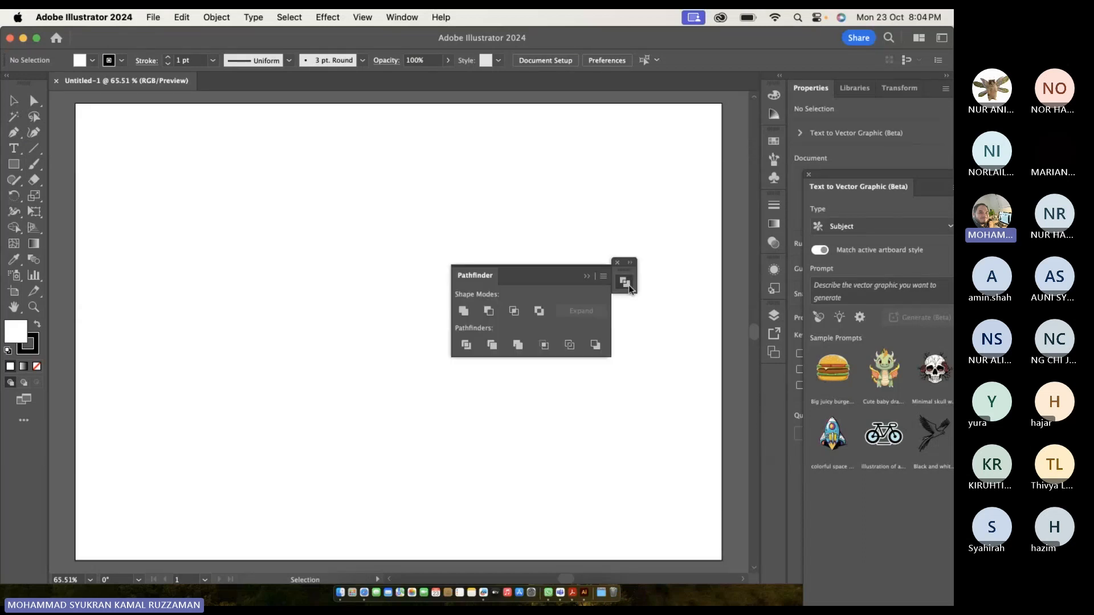
{"action": "left_click_drag", "start_coordinate": [538, 285], "coordinate": [580, 284]}
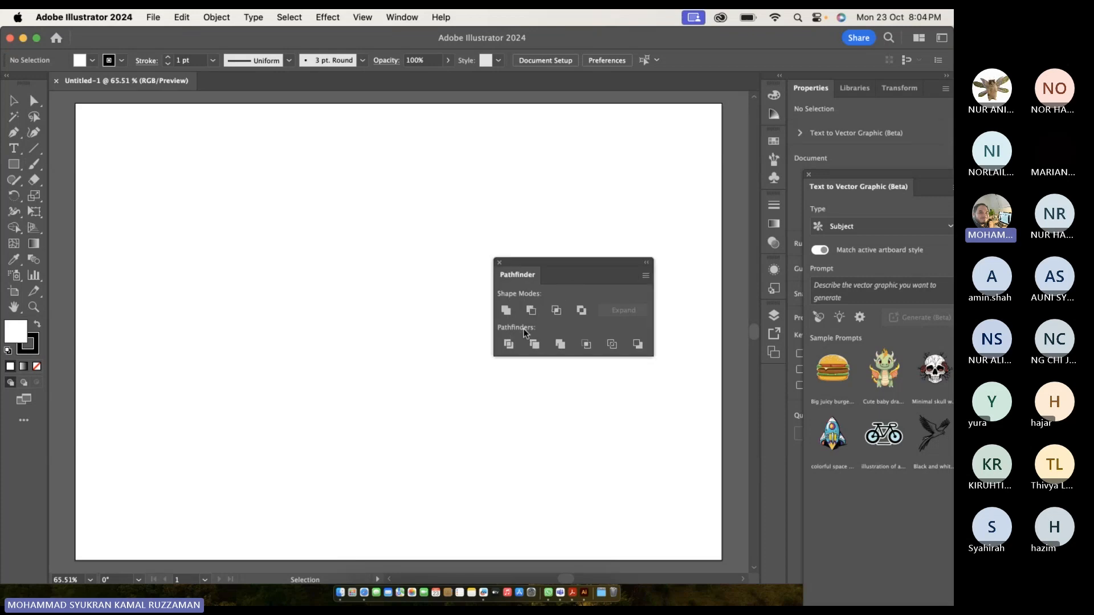
{"action": "left_click_drag", "start_coordinate": [571, 281], "coordinate": [586, 278]}
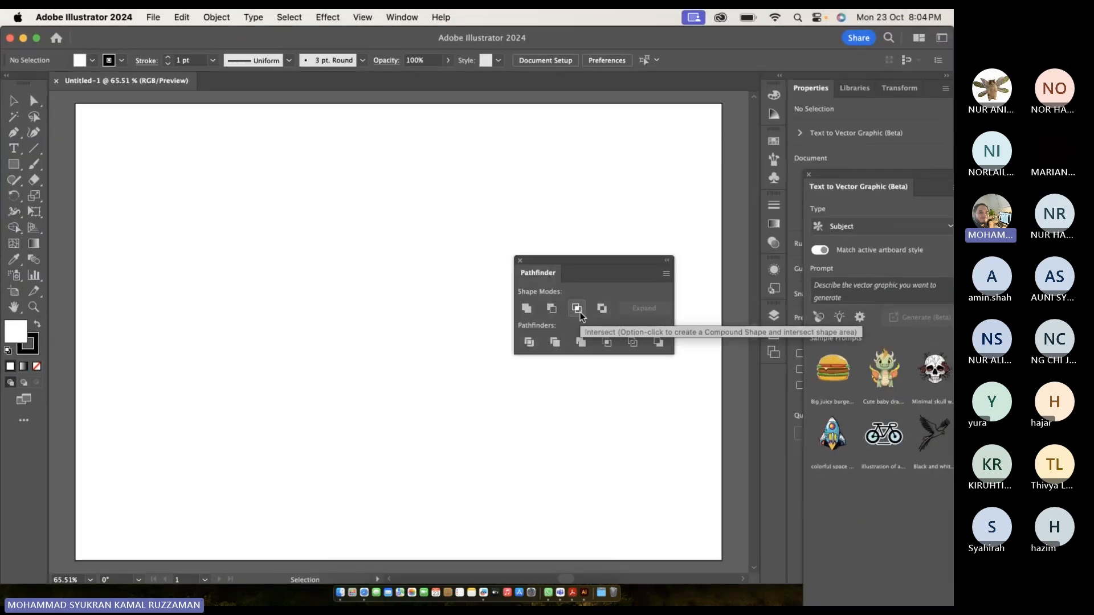
Try a rounded rectangle about 147 by 129 pt on the artboard's left half, and undo it.
{"action": "left_click", "coordinate": [13, 164]}
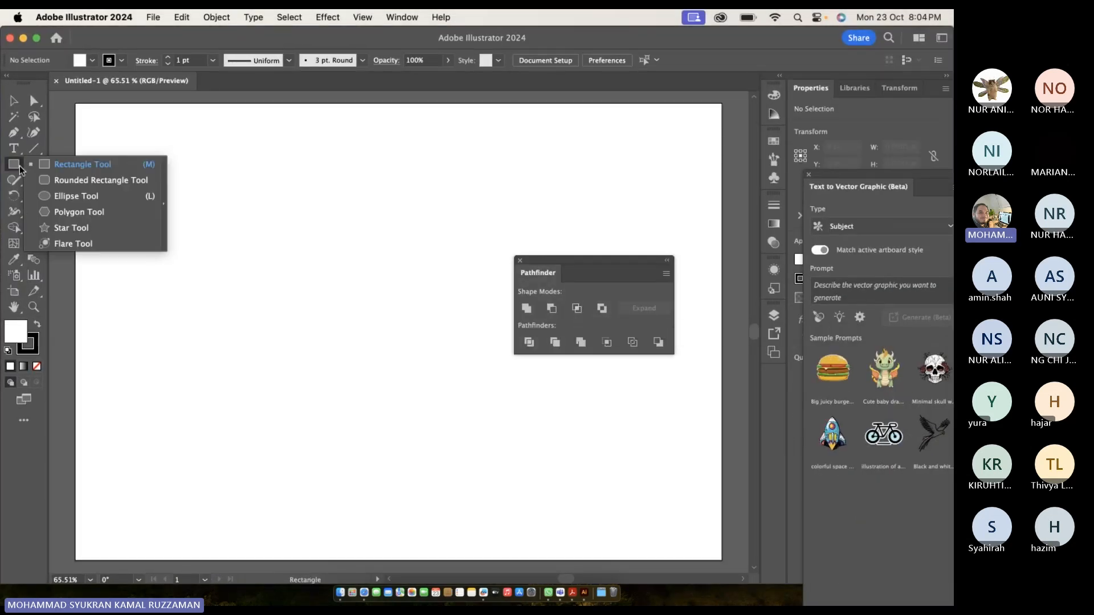
{"action": "left_click", "coordinate": [66, 182]}
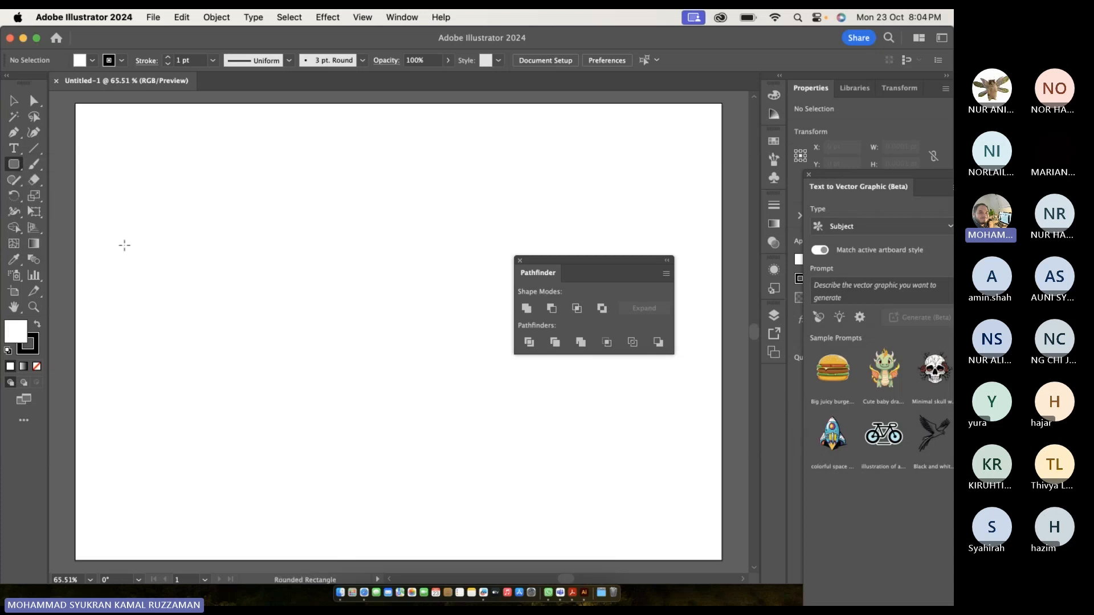
{"action": "left_click_drag", "start_coordinate": [249, 347], "coordinate": [251, 345]}
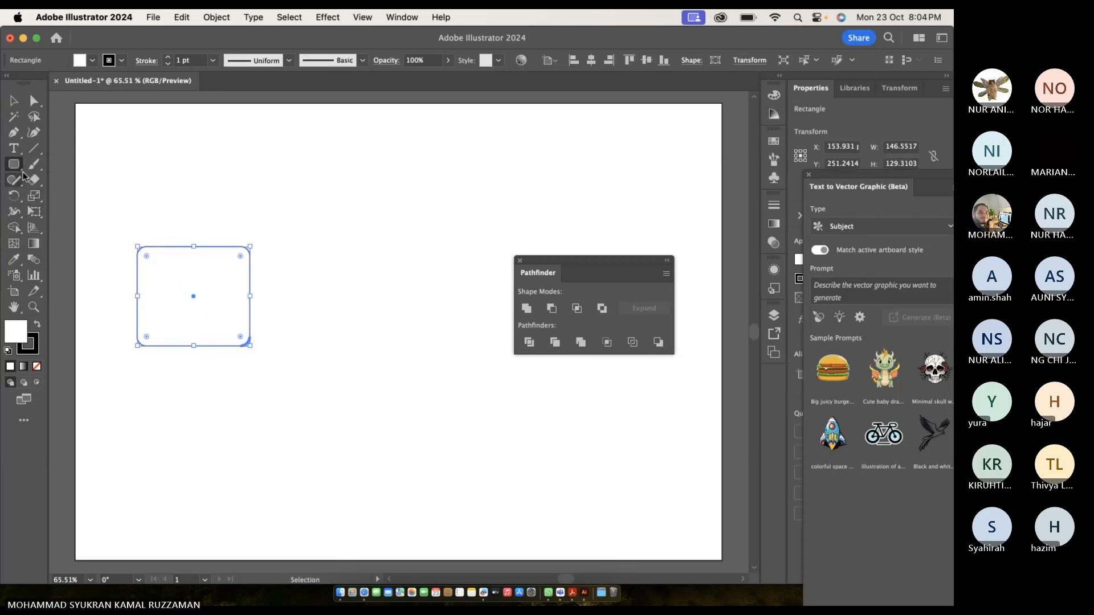
{"action": "key", "text": "super+z"}
Choose the Ellipse tool and set its colours to a red F40000 fill with a white stroke.
{"action": "left_click_drag", "start_coordinate": [20, 172], "coordinate": [59, 196]}
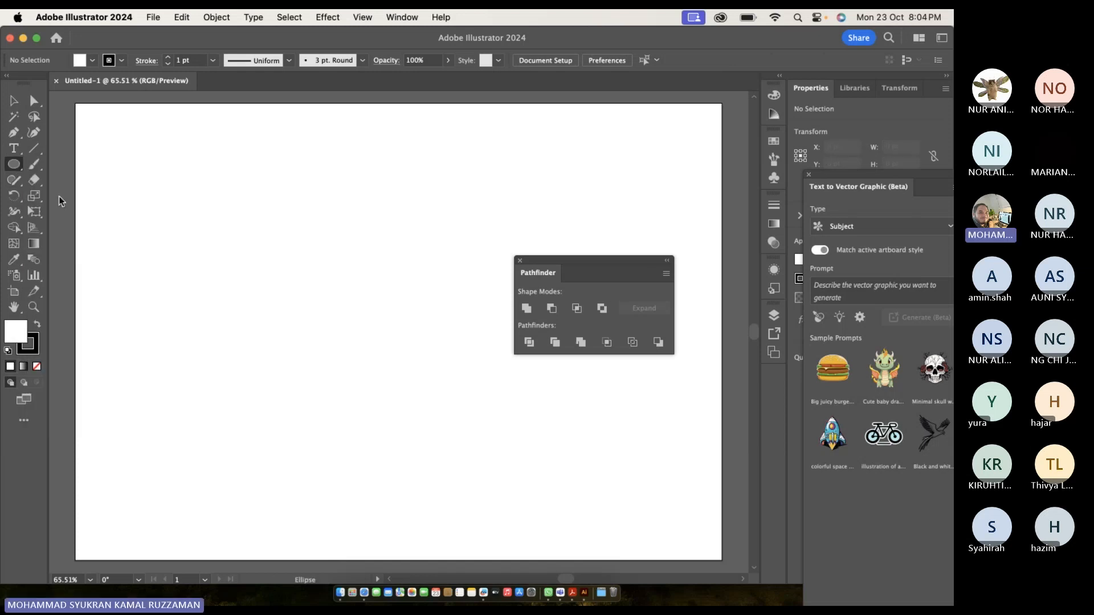
{"action": "left_click", "coordinate": [37, 328]}
{"action": "double_click", "coordinate": [20, 333]}
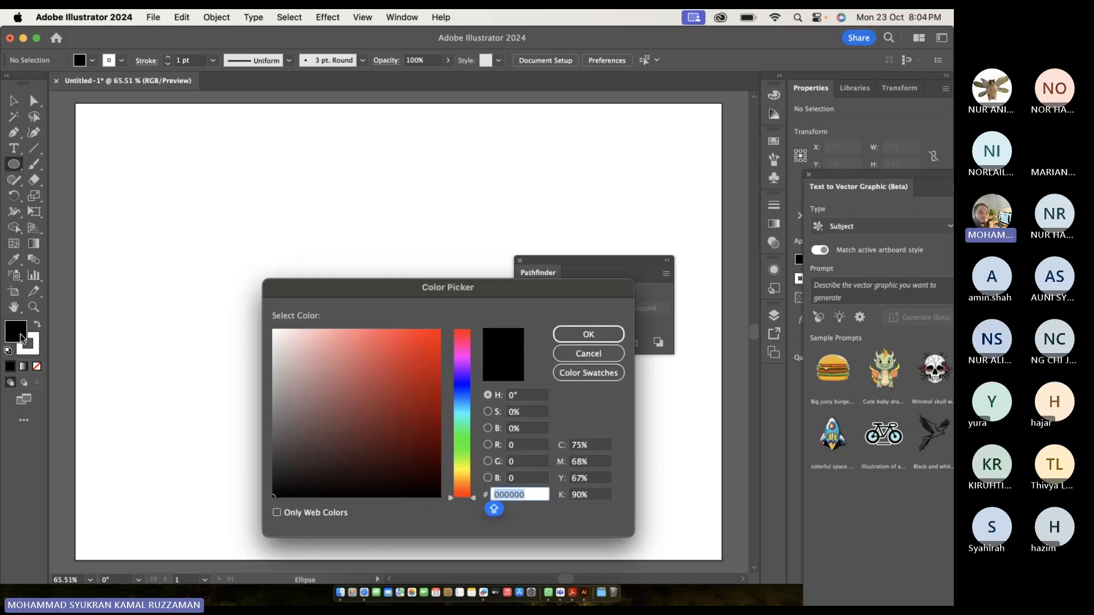
{"action": "type", "text": "F40000"}
{"action": "left_click", "coordinate": [572, 333]}
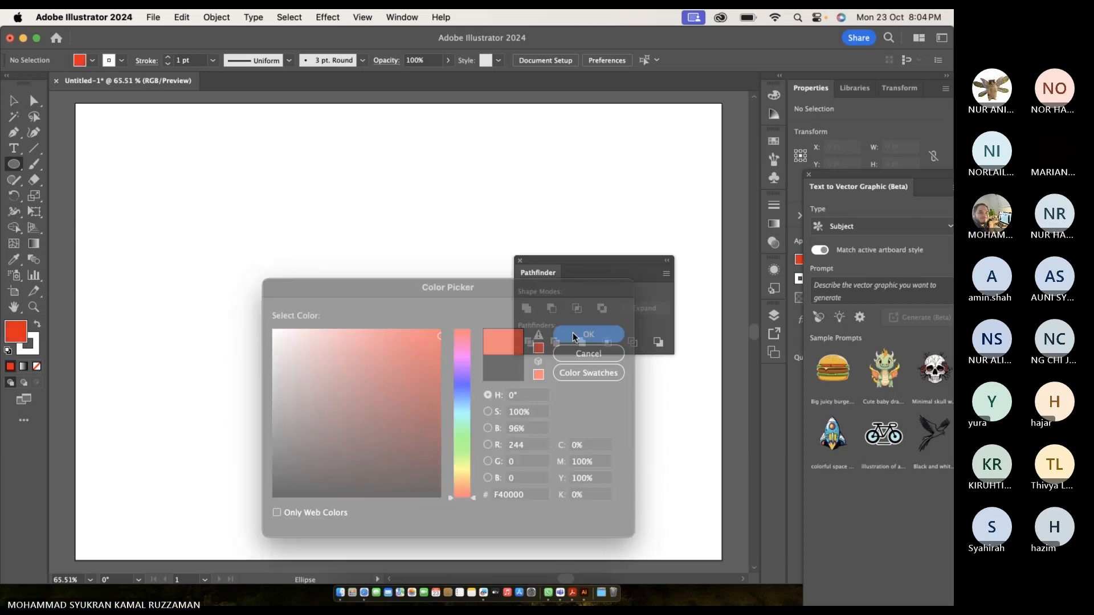
Remove the stroke colour and draw a red circle about 194 pt across on the artboard's left half.
{"action": "left_click", "coordinate": [36, 356]}
{"action": "left_click", "coordinate": [36, 366]}
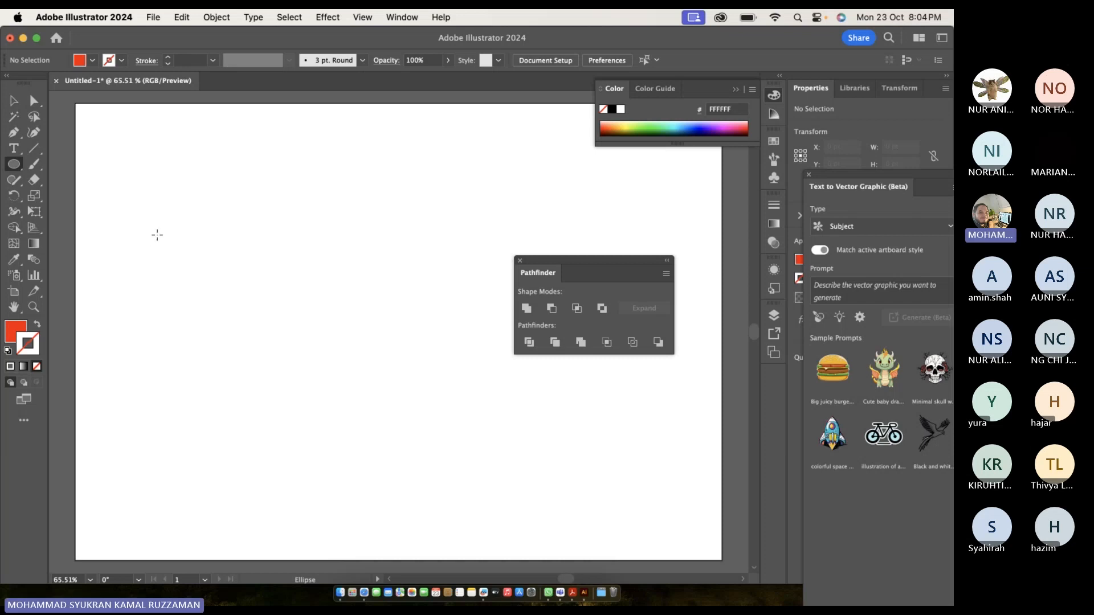
{"action": "left_click_drag", "start_coordinate": [156, 234], "coordinate": [299, 384]}
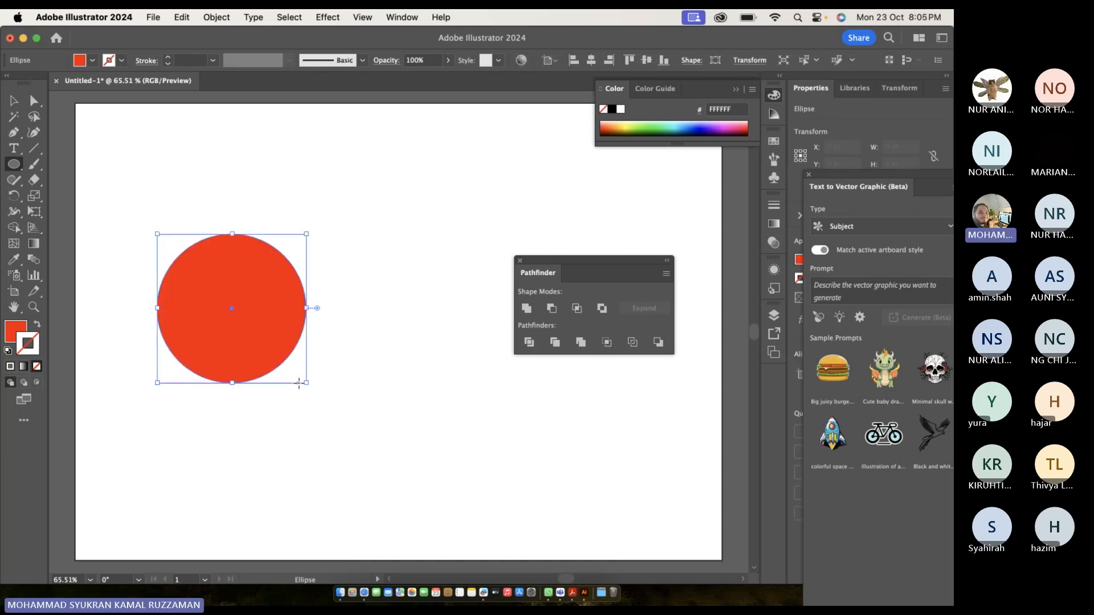
Duplicate the red circle about 114 pt to the right so the two overlap, and fill the copy with blue 00E6F7.
{"action": "key", "text": "v"}
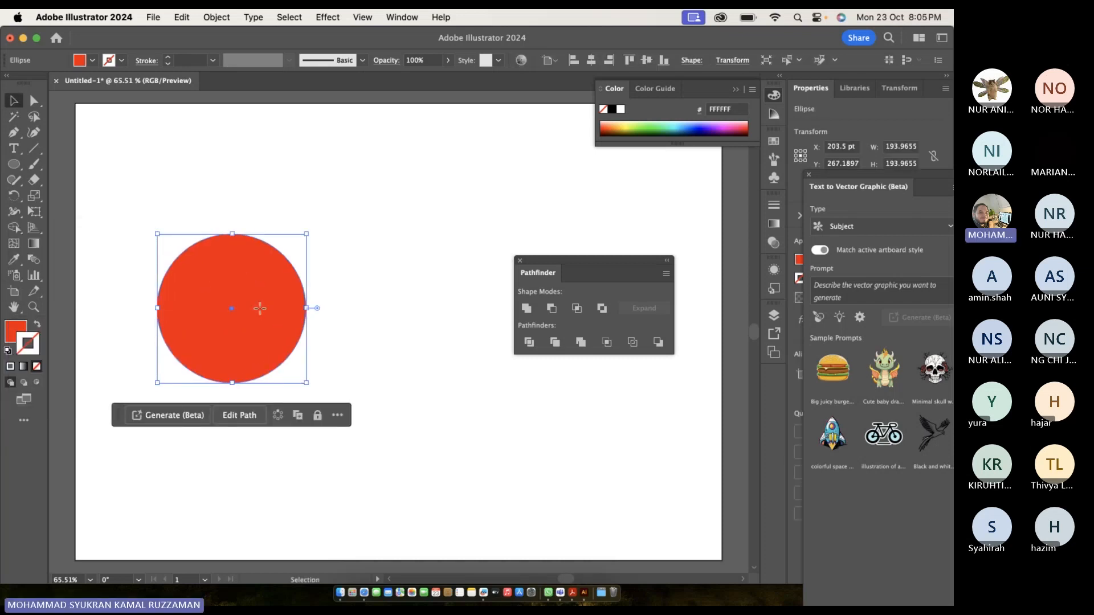
{"action": "left_click_drag", "start_coordinate": [260, 308], "coordinate": [347, 324]}
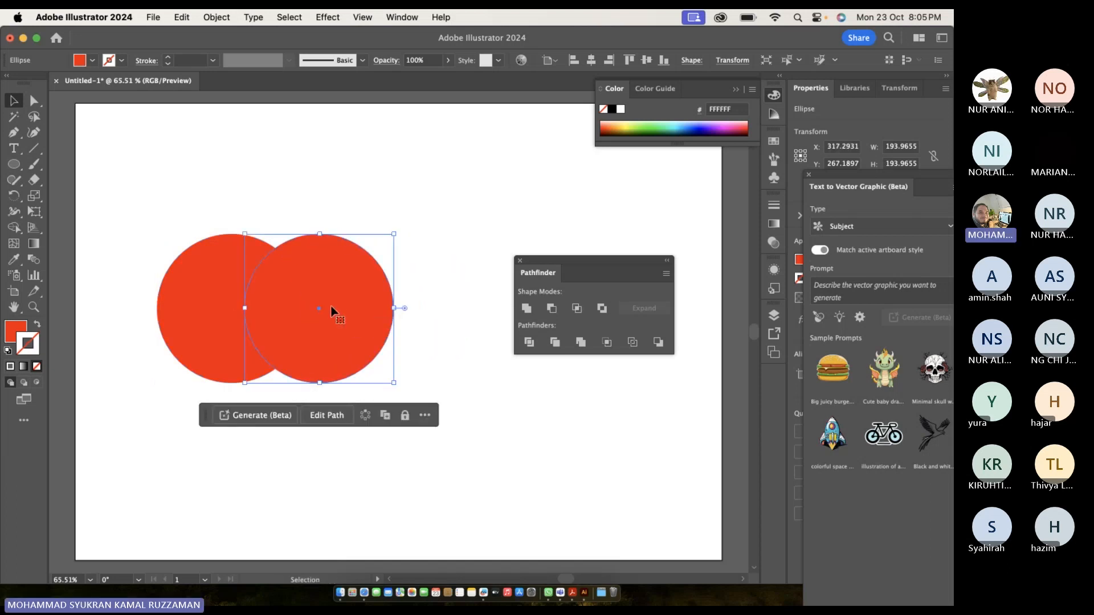
{"action": "double_click", "coordinate": [19, 329]}
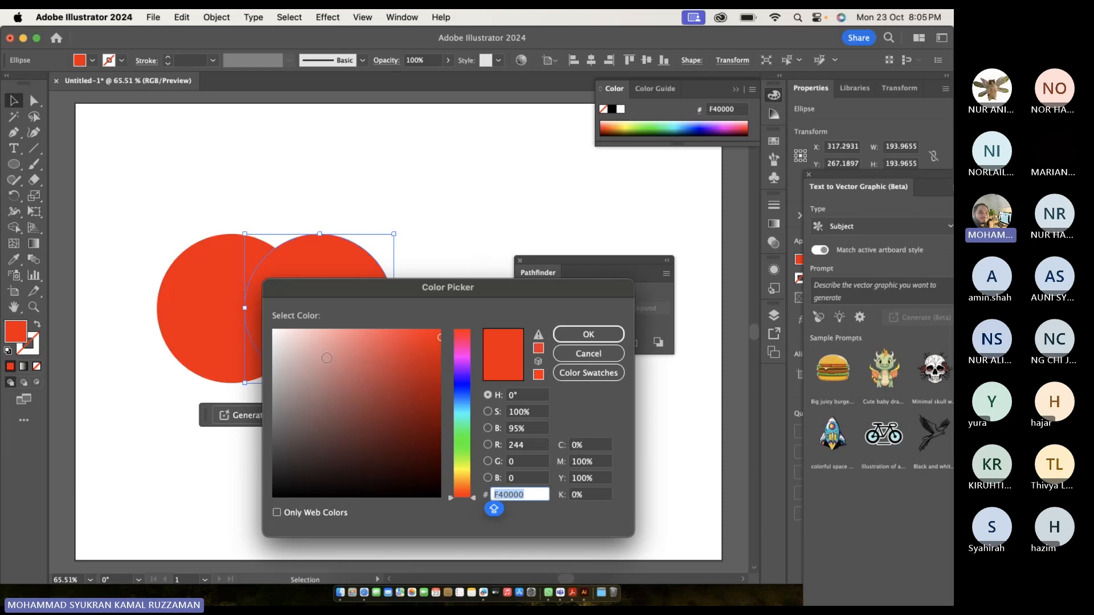
{"action": "left_click", "coordinate": [454, 410]}
{"action": "left_click_drag", "start_coordinate": [432, 350], "coordinate": [441, 335]}
{"action": "left_click", "coordinate": [559, 335]}
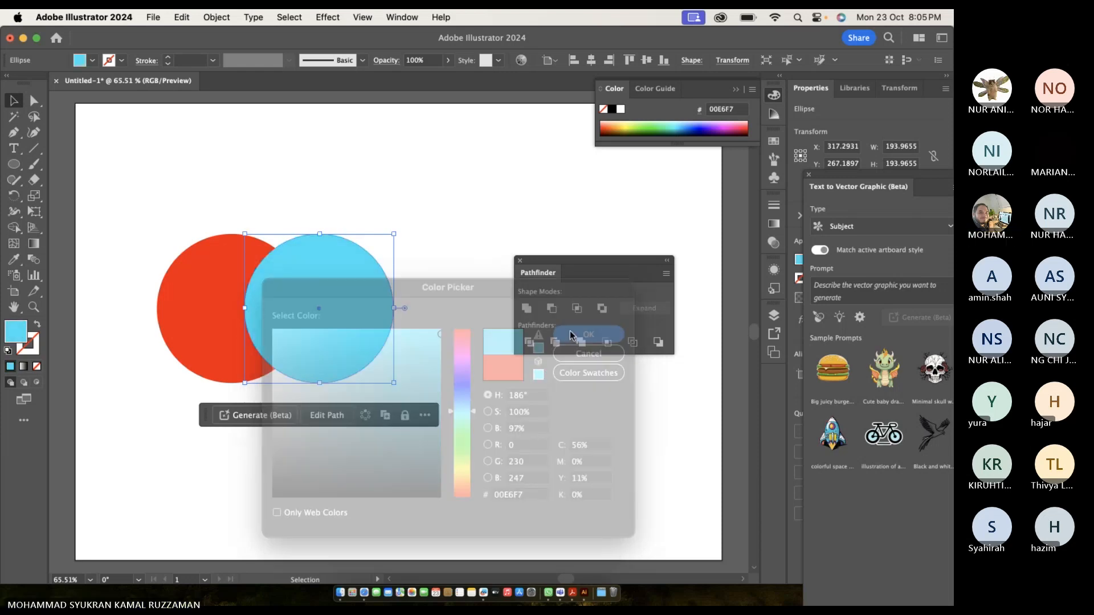
Try Unite on the two overlapping circles with the blue one in front, and undo it.
{"action": "left_click", "coordinate": [393, 217]}
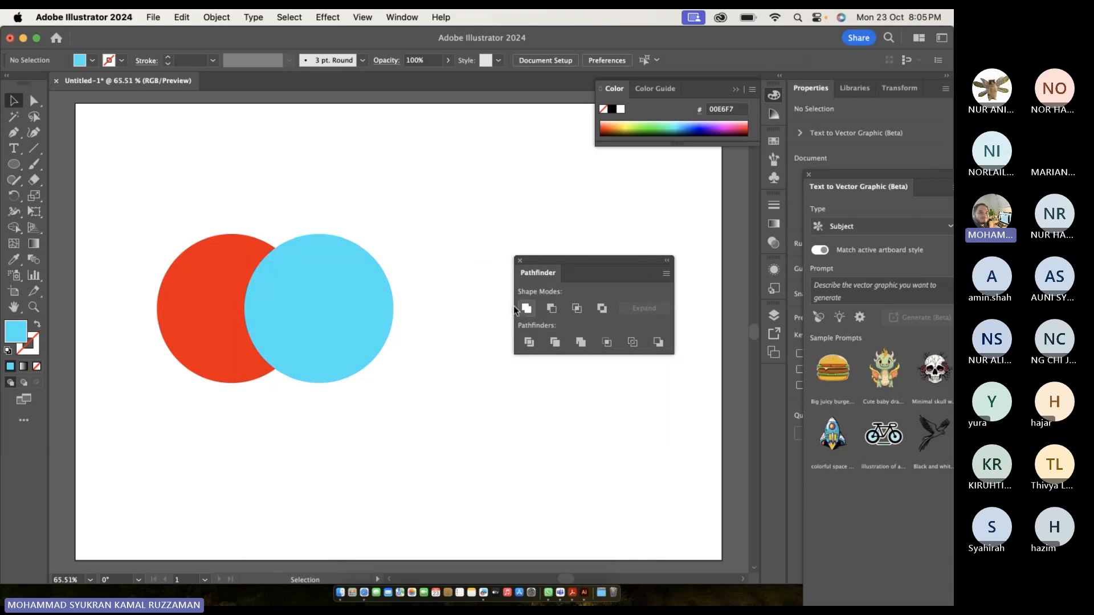
{"action": "left_click_drag", "start_coordinate": [155, 209], "coordinate": [388, 398]}
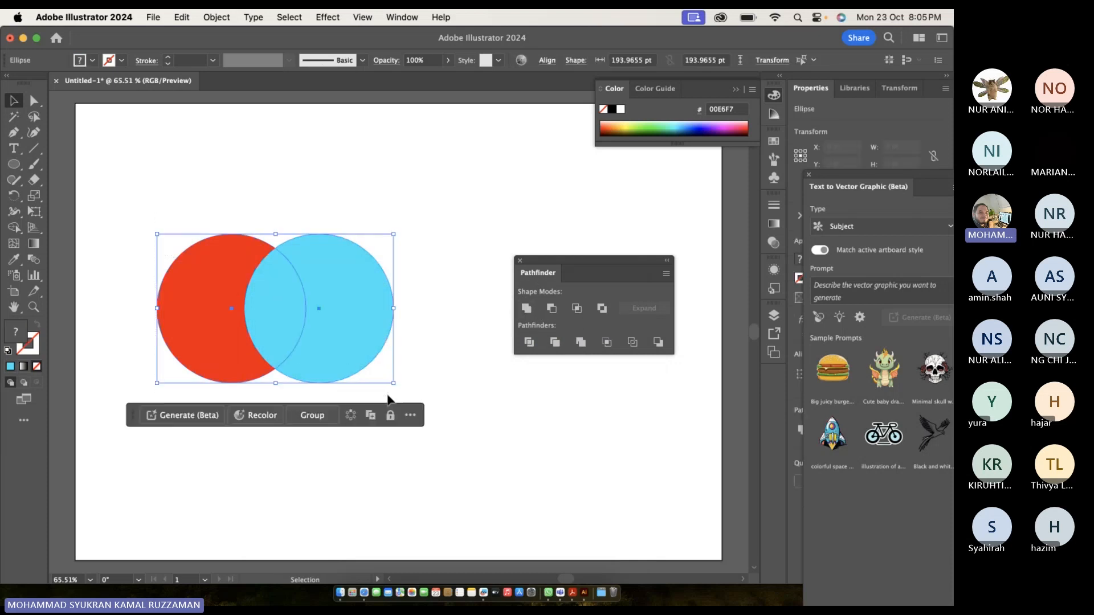
{"action": "left_click", "coordinate": [526, 308]}
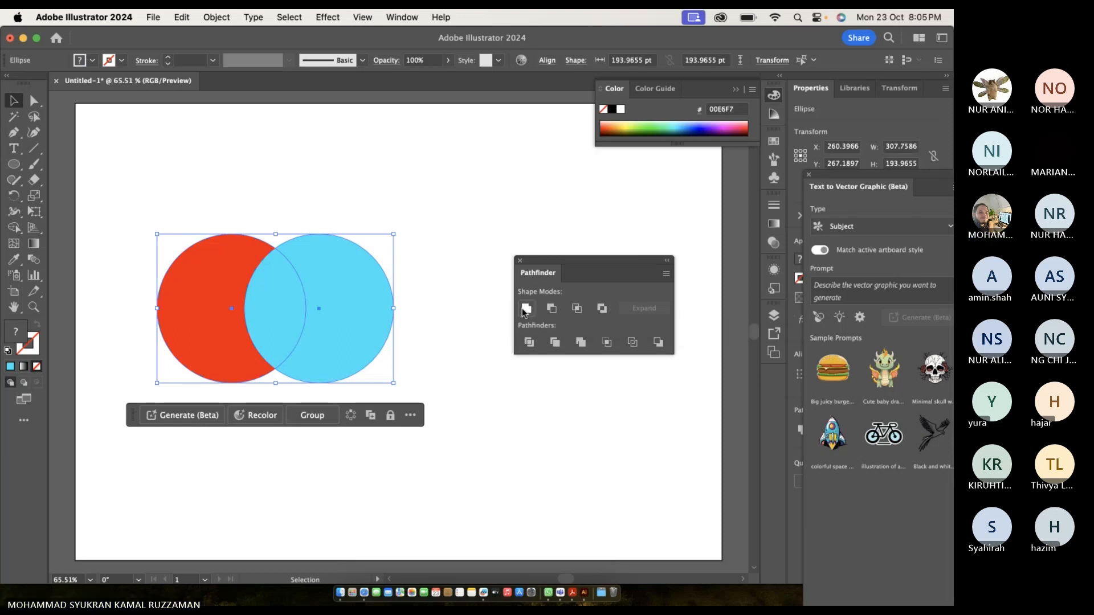
{"action": "left_click", "coordinate": [383, 235]}
{"action": "left_click_drag", "start_coordinate": [339, 273], "coordinate": [392, 216]}
{"action": "key", "text": "super+z"}
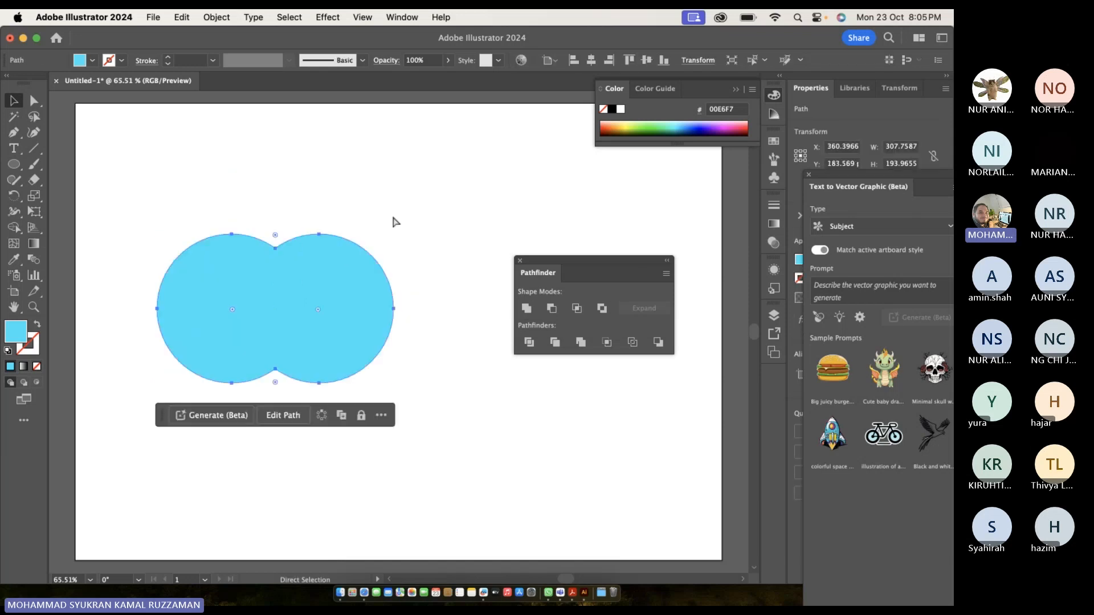
{"action": "key", "text": "a"}
{"action": "key", "text": "super+z"}
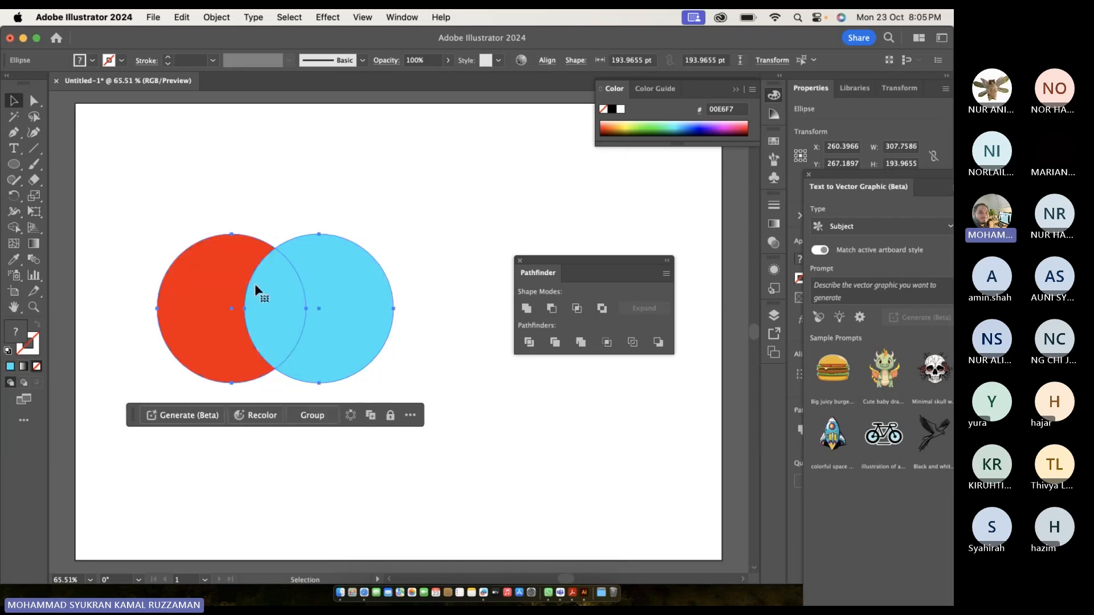
Bring the red circle to the front of the blue circle.
{"action": "left_click", "coordinate": [170, 227]}
{"action": "left_click", "coordinate": [213, 277]}
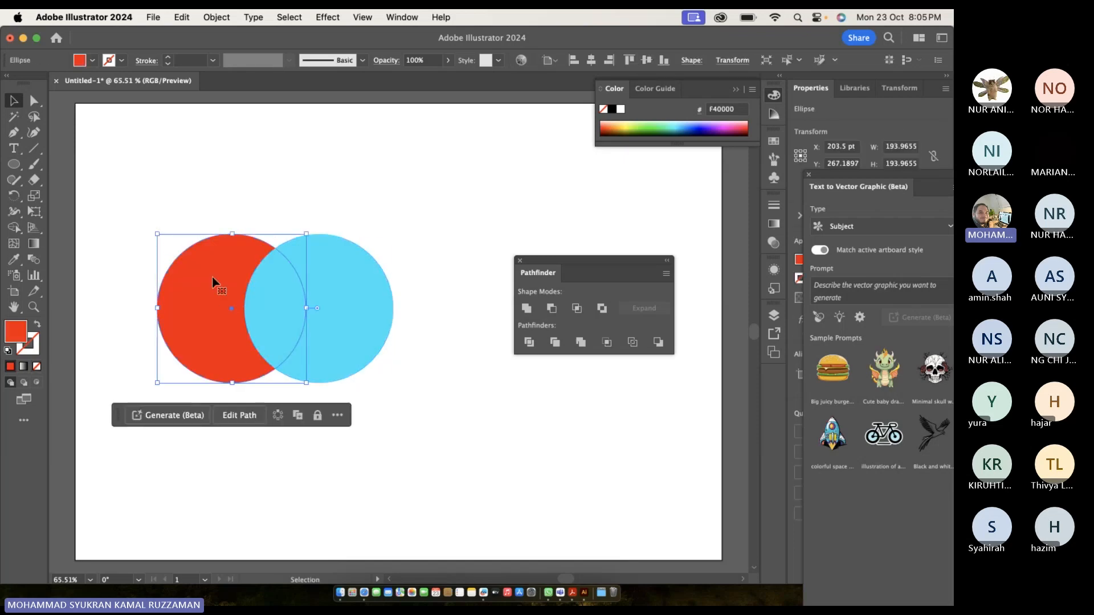
{"action": "right_click", "coordinate": [212, 276]}
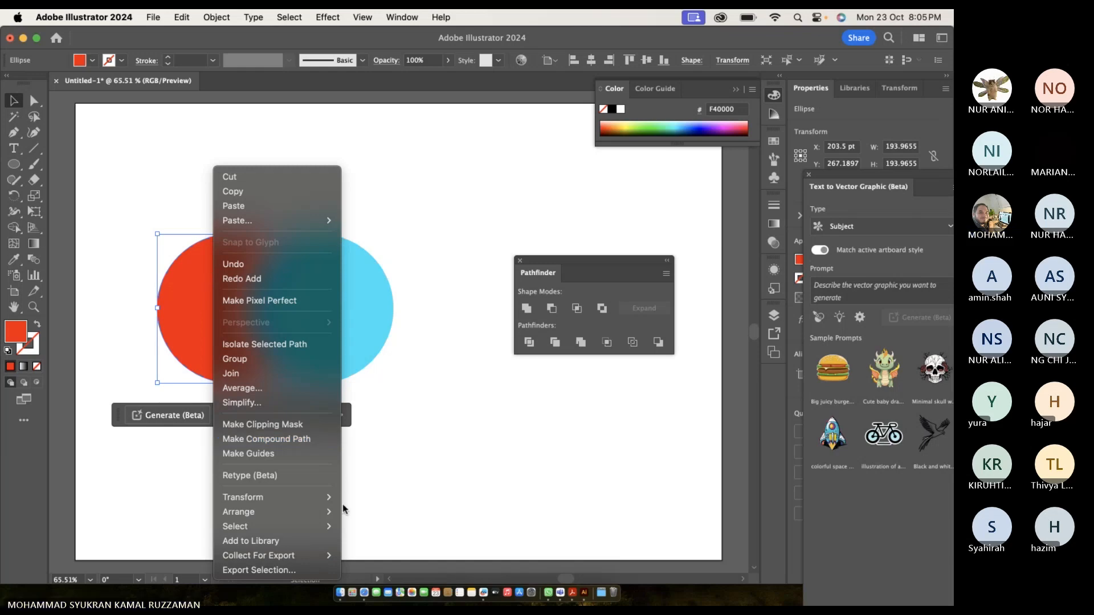
{"action": "mouse_move", "coordinate": [330, 511]}
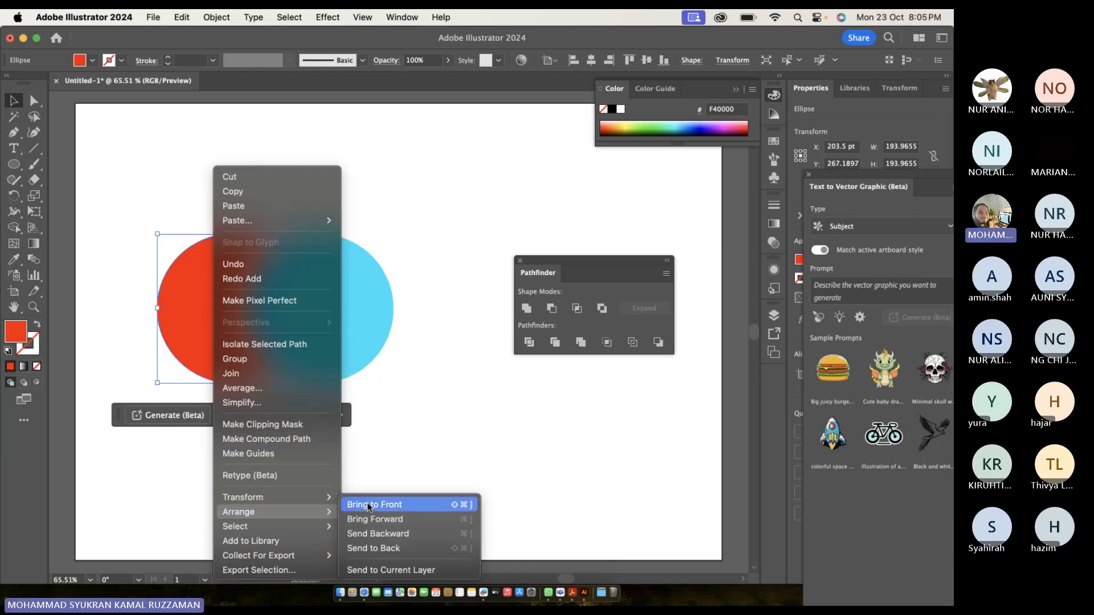
{"action": "left_click", "coordinate": [367, 503]}
{"action": "left_click", "coordinate": [110, 135]}
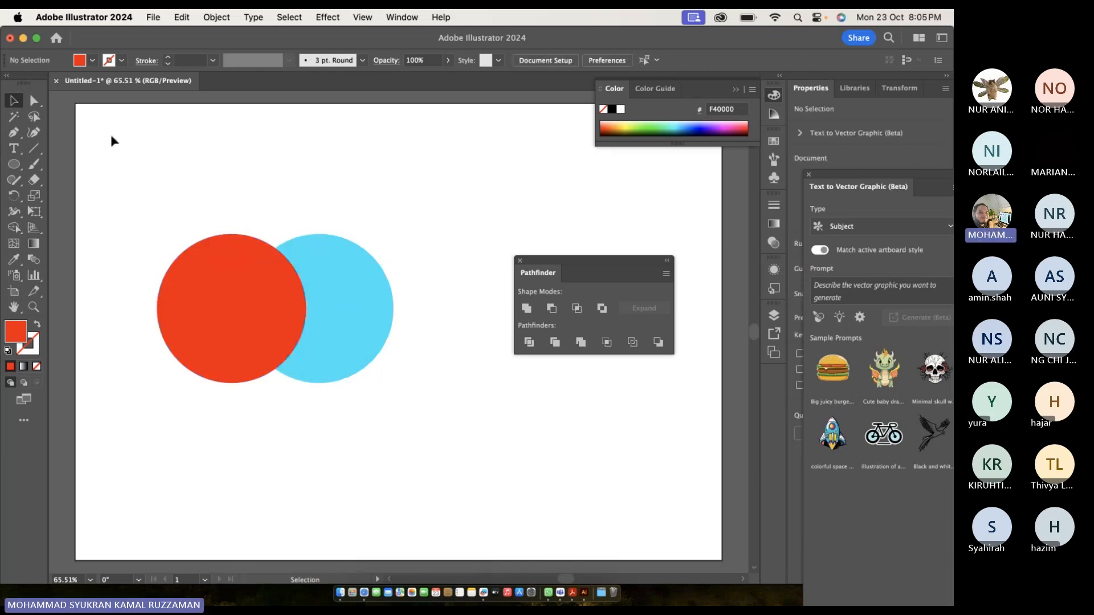
Try Unite on both circles with the red one in front, and undo it.
{"action": "left_click", "coordinate": [306, 296]}
{"action": "right_click", "coordinate": [307, 296]}
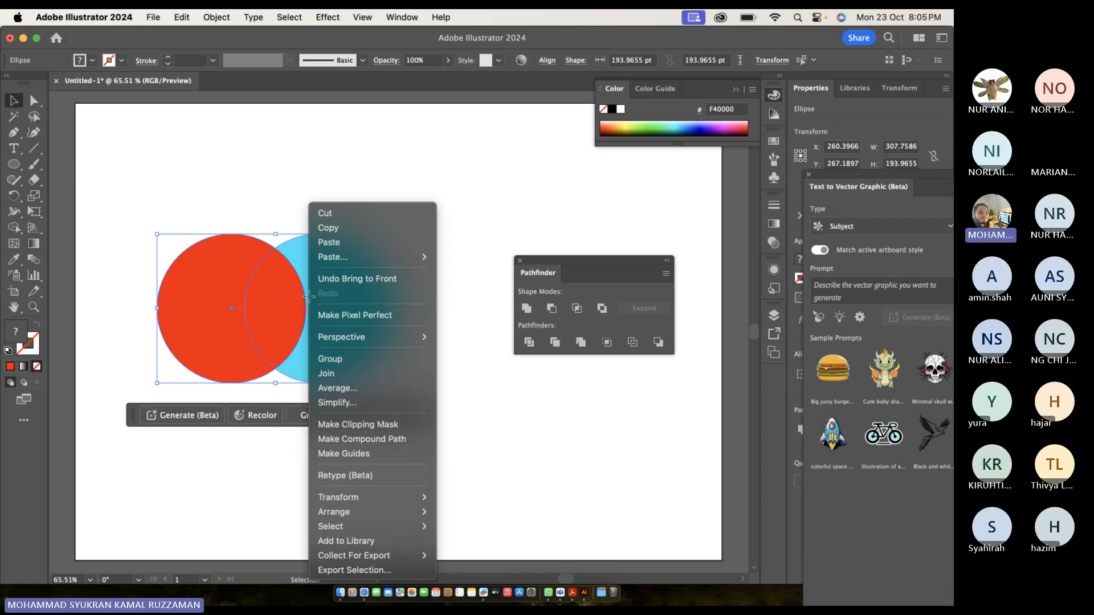
{"action": "left_click", "coordinate": [296, 194]}
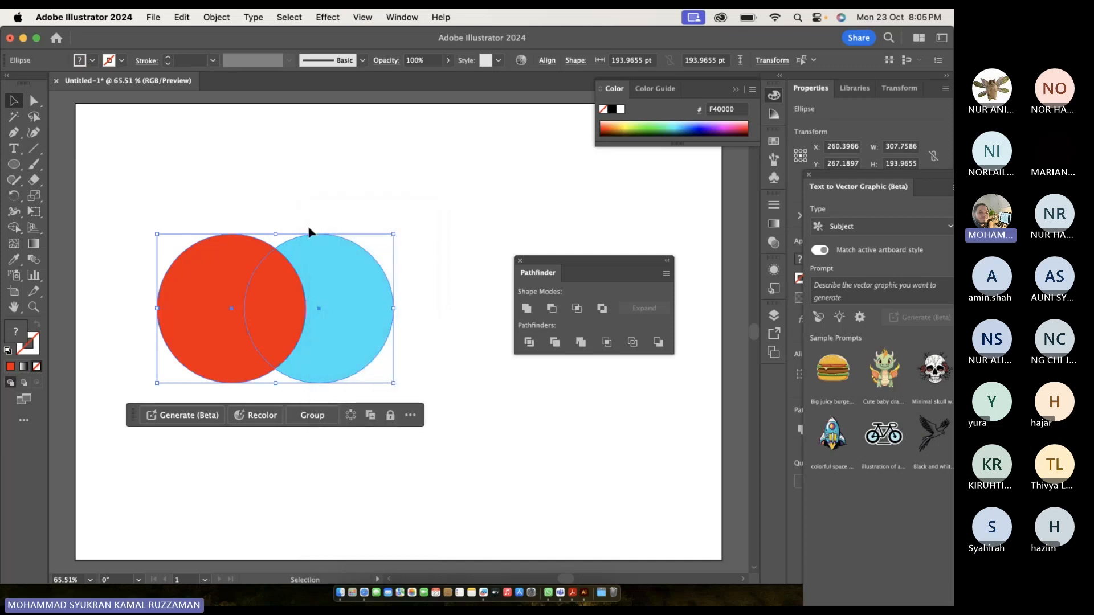
{"action": "left_click", "coordinate": [527, 308]}
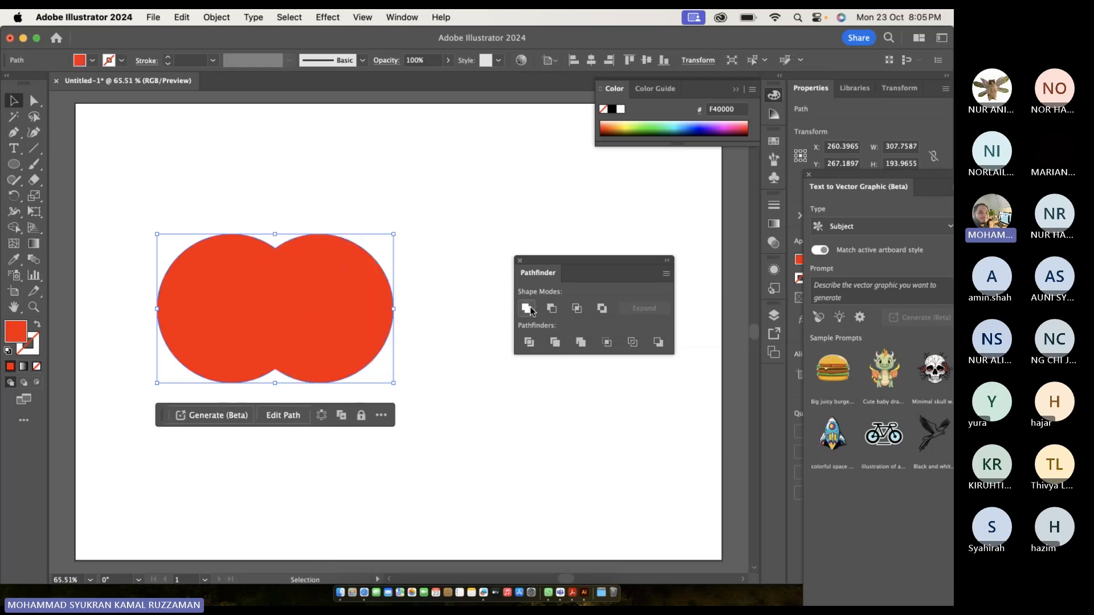
{"action": "key", "text": "super+z"}
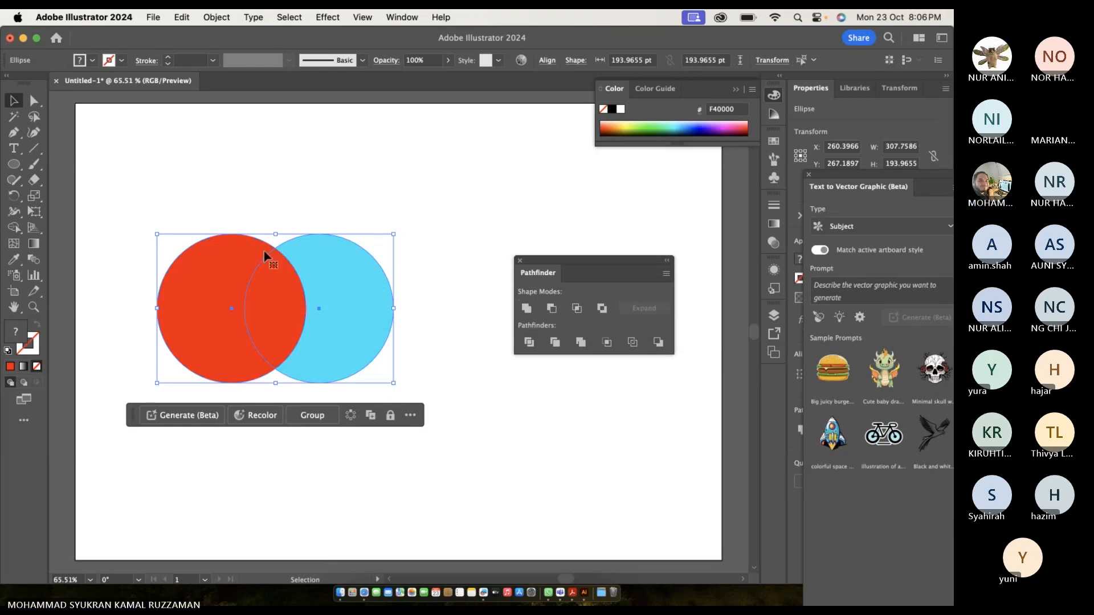
Try Minus Front on both circles to cut the red one out of the blue one, and undo it.
{"action": "left_click", "coordinate": [249, 222]}
{"action": "left_click", "coordinate": [244, 264]}
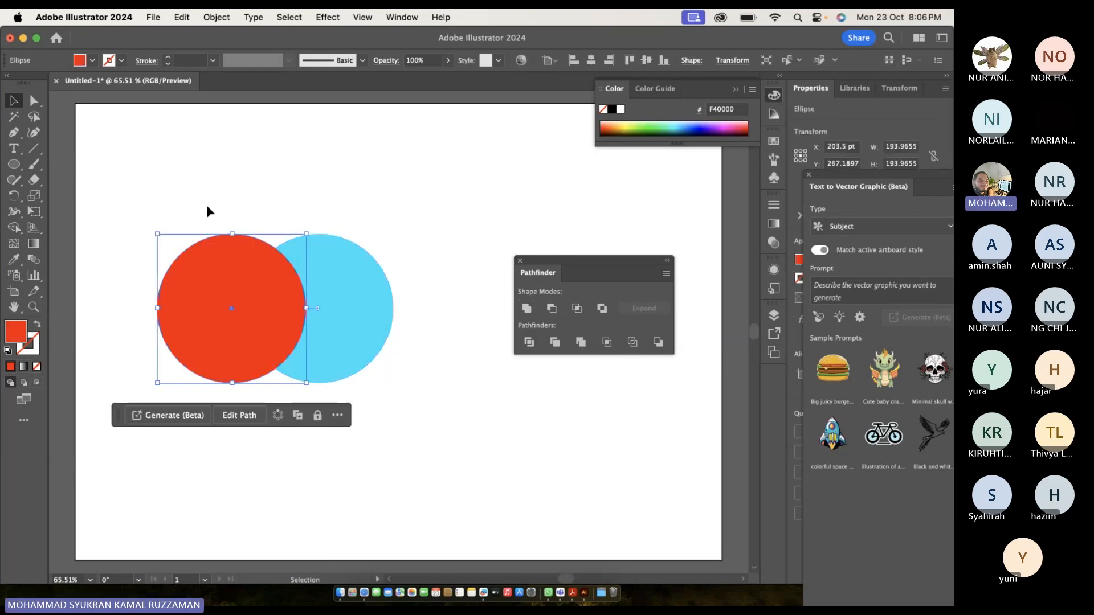
{"action": "left_click", "coordinate": [190, 207]}
{"action": "left_click_drag", "start_coordinate": [186, 203], "coordinate": [364, 324]}
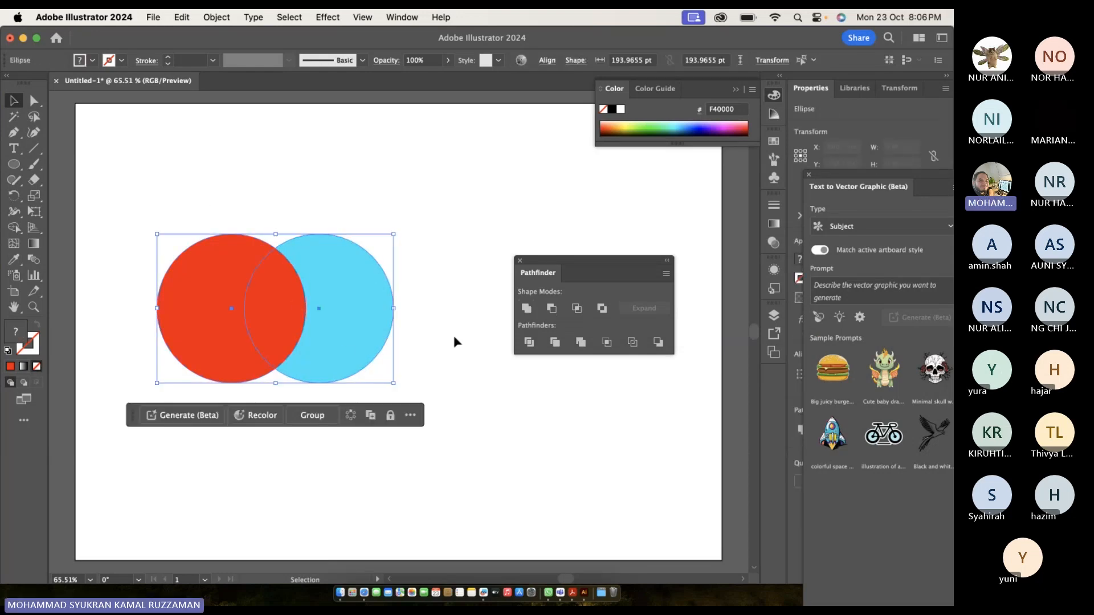
{"action": "left_click", "coordinate": [552, 310]}
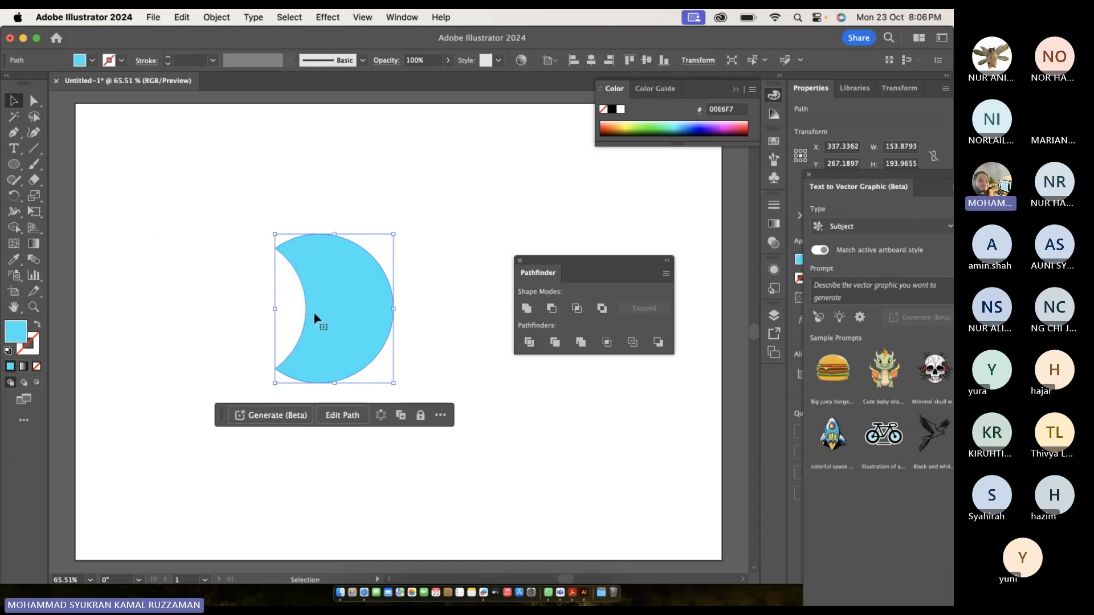
{"action": "left_click", "coordinate": [432, 284]}
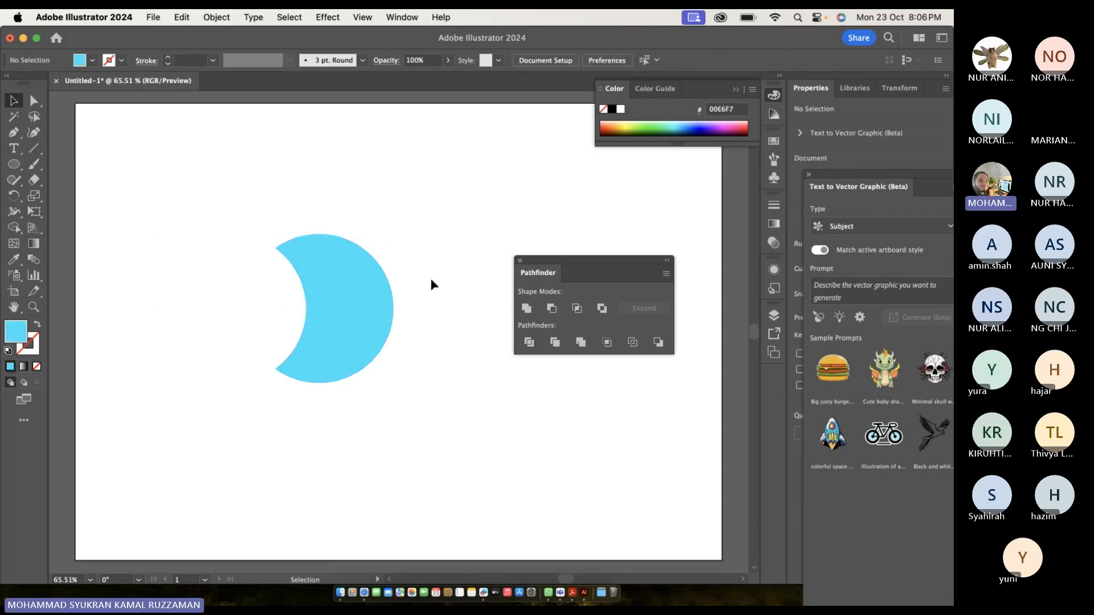
{"action": "key", "text": "super+z"}
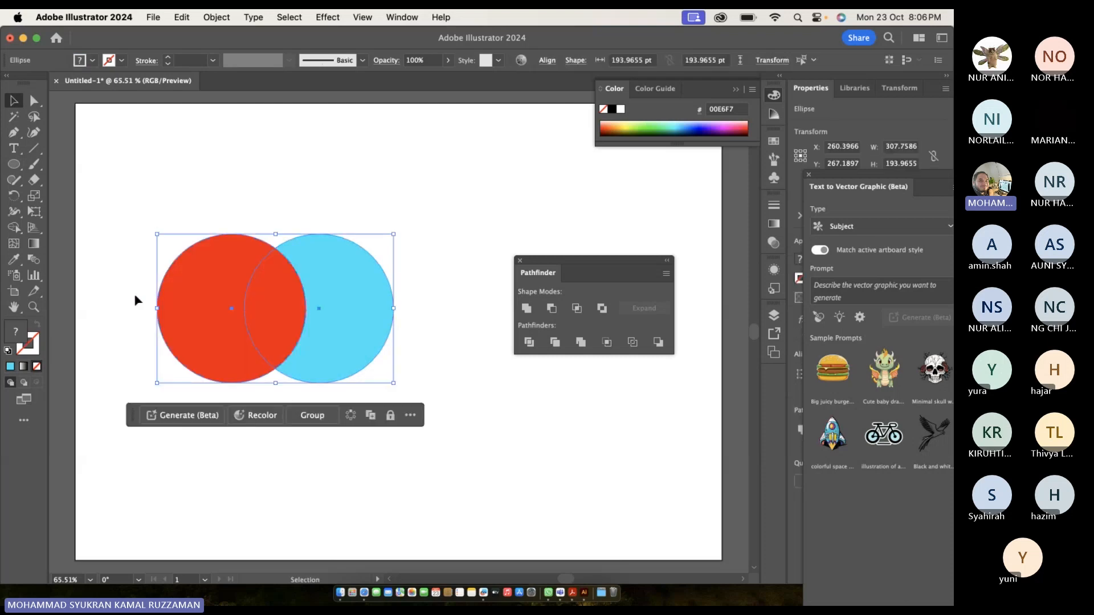
Move the circles right so the red one covers most of the blue one, with centres about 41 pt apart.
{"action": "left_click_drag", "start_coordinate": [190, 308], "coordinate": [306, 303]}
{"action": "key", "text": "super+shift+a"}
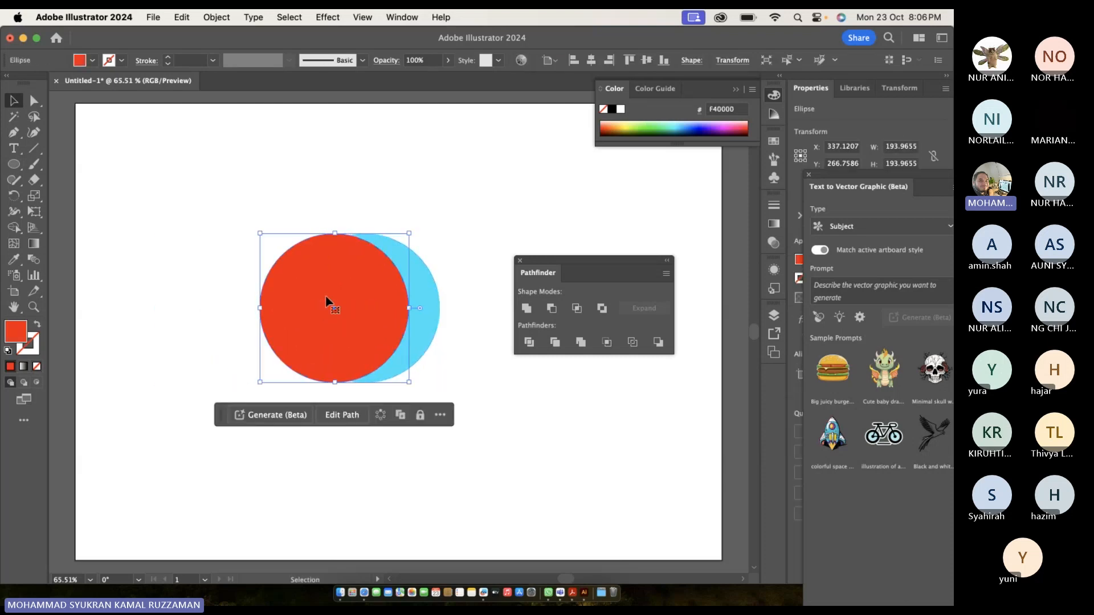
{"action": "key", "text": "super+shift+a"}
Bring the blue circle to the front of the red circle.
{"action": "left_click", "coordinate": [393, 256]}
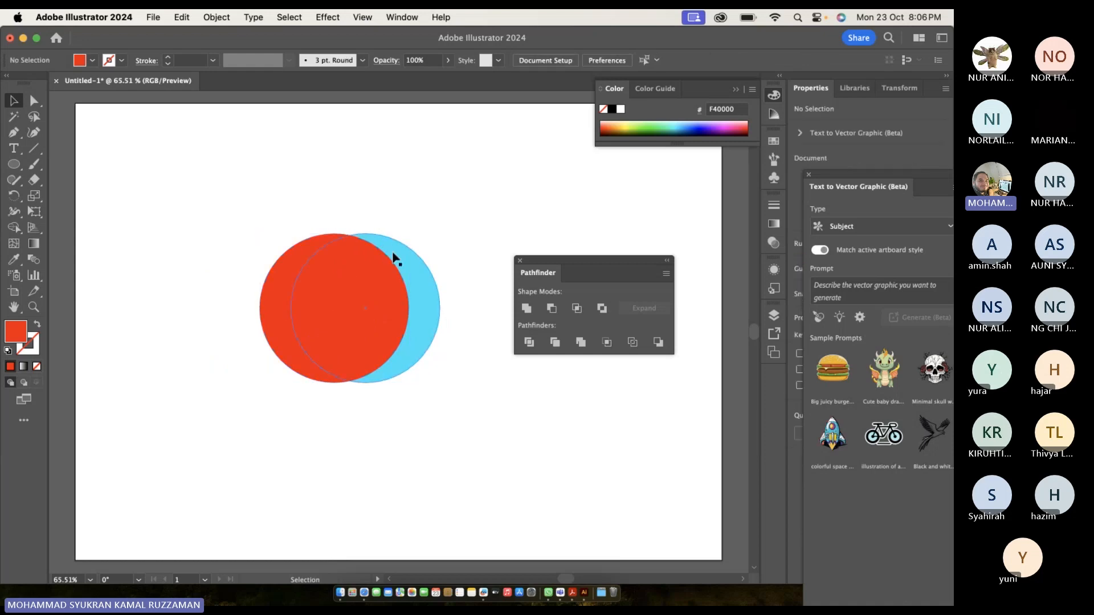
{"action": "right_click", "coordinate": [395, 251]}
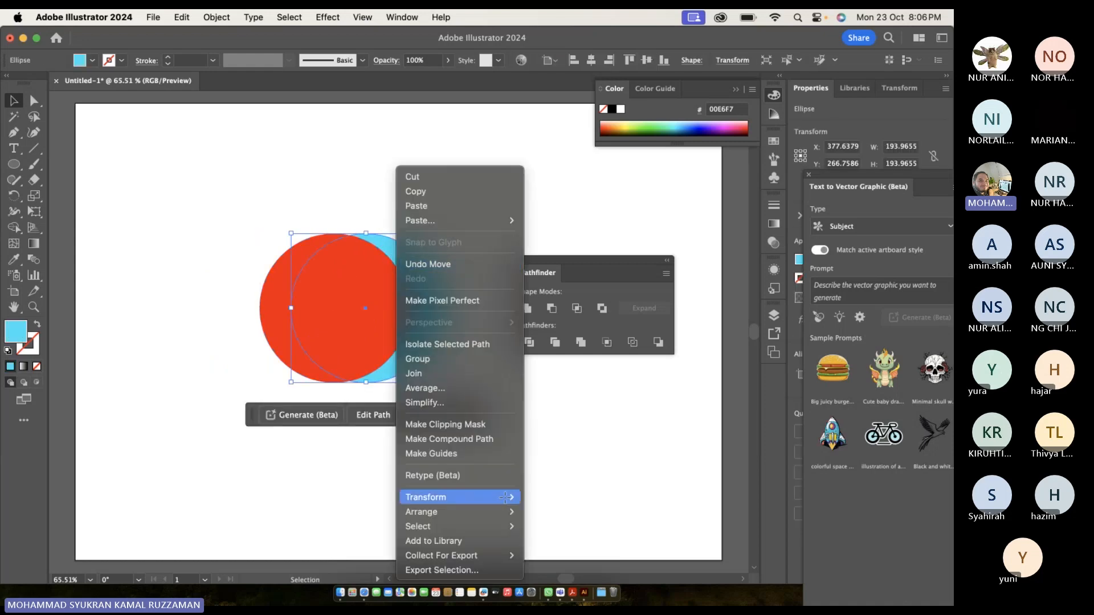
{"action": "mouse_move", "coordinate": [504, 499]}
{"action": "left_click", "coordinate": [561, 503]}
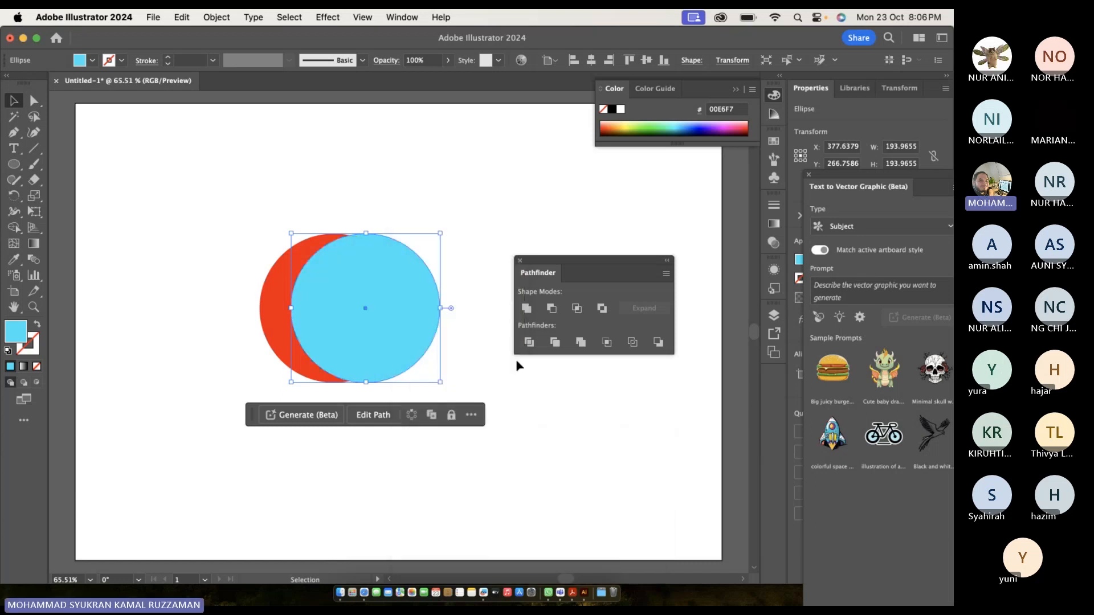
Try Minus Front on both circles to leave a red crescent, and undo it together with the blue circle's reordering.
{"action": "left_click", "coordinate": [489, 317]}
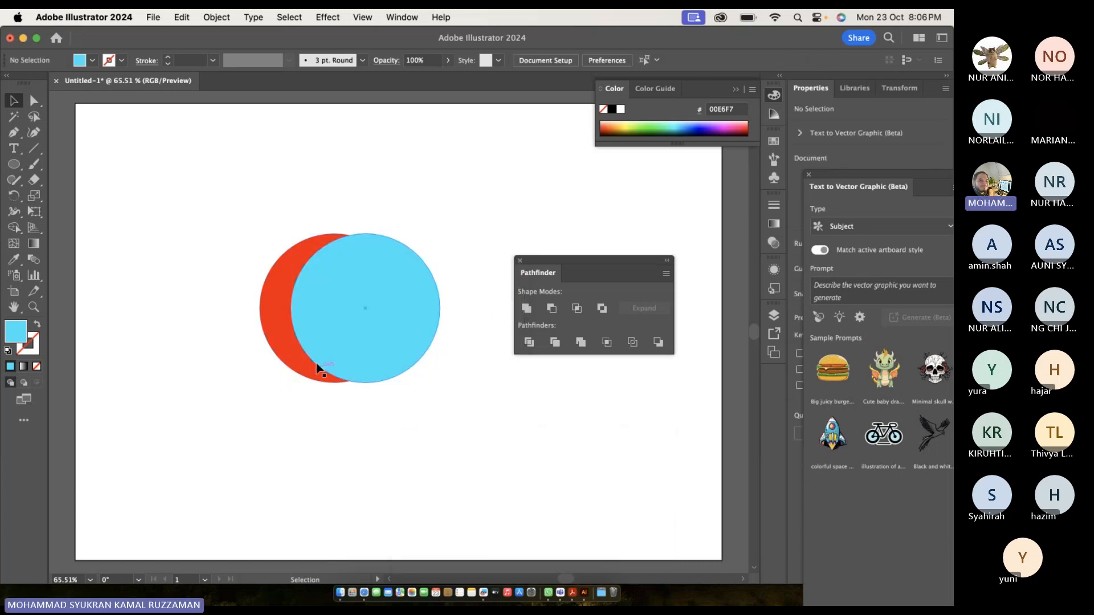
{"action": "left_click_drag", "start_coordinate": [249, 215], "coordinate": [422, 378]}
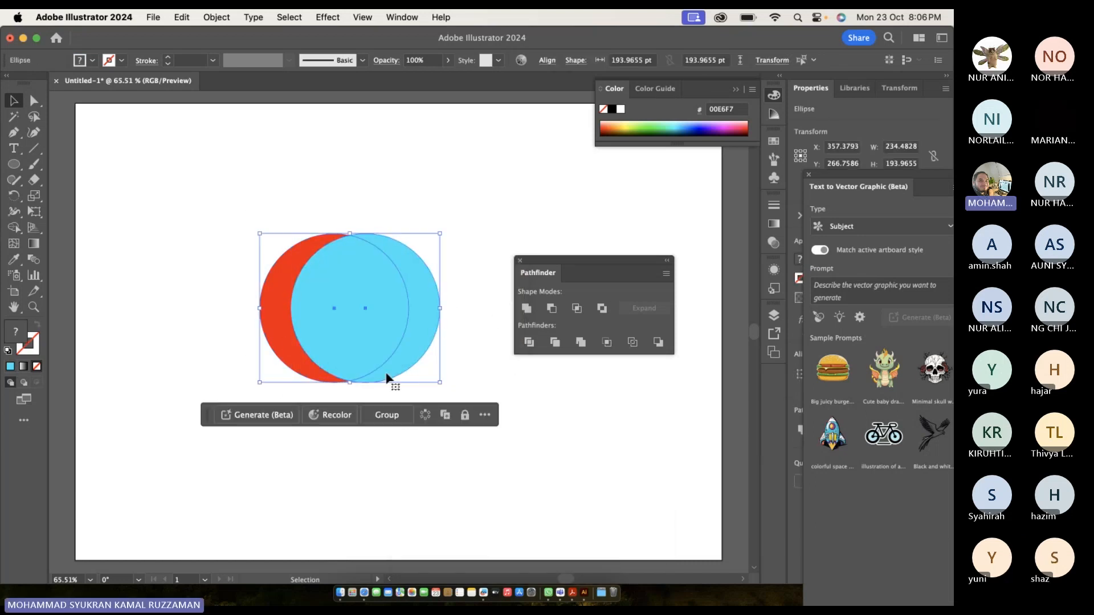
{"action": "left_click", "coordinate": [552, 310]}
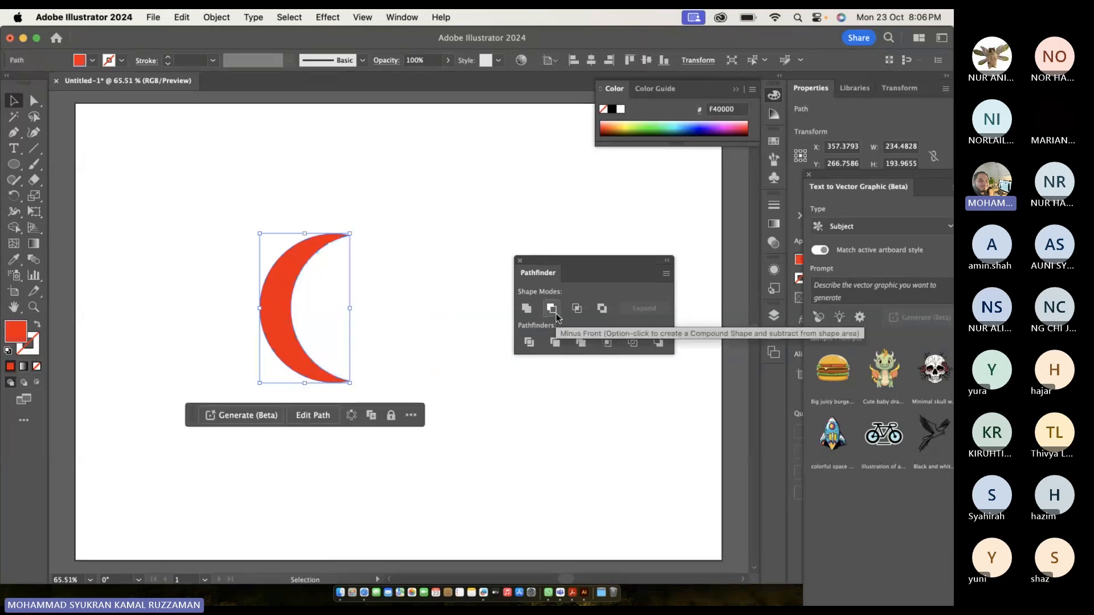
{"action": "left_click", "coordinate": [442, 330]}
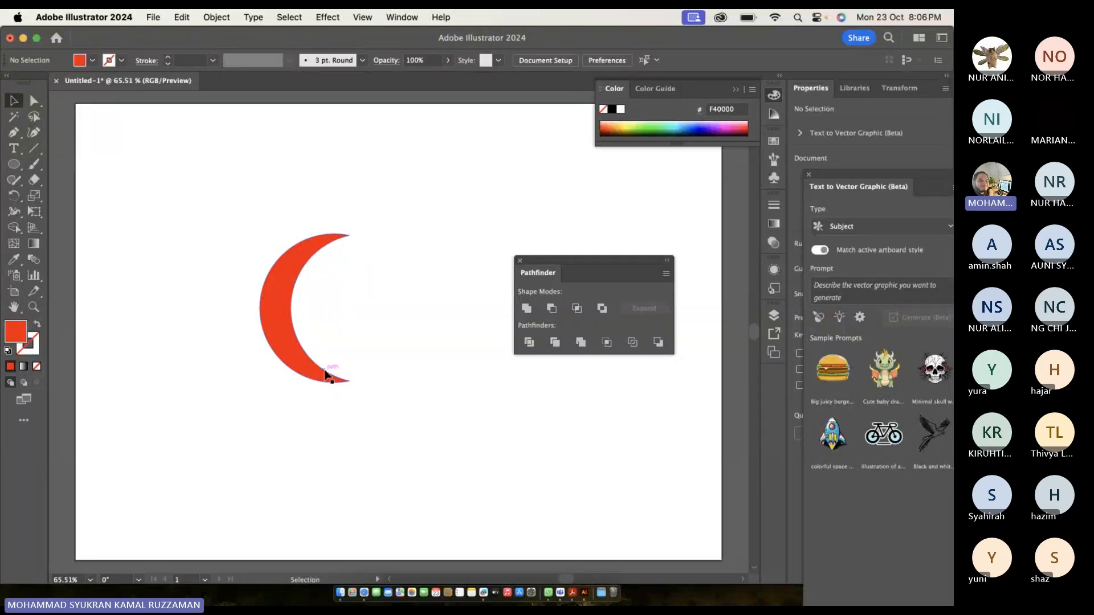
{"action": "key", "text": "a"}
{"action": "key", "text": "super+z"}
{"action": "key", "text": "super+z"}
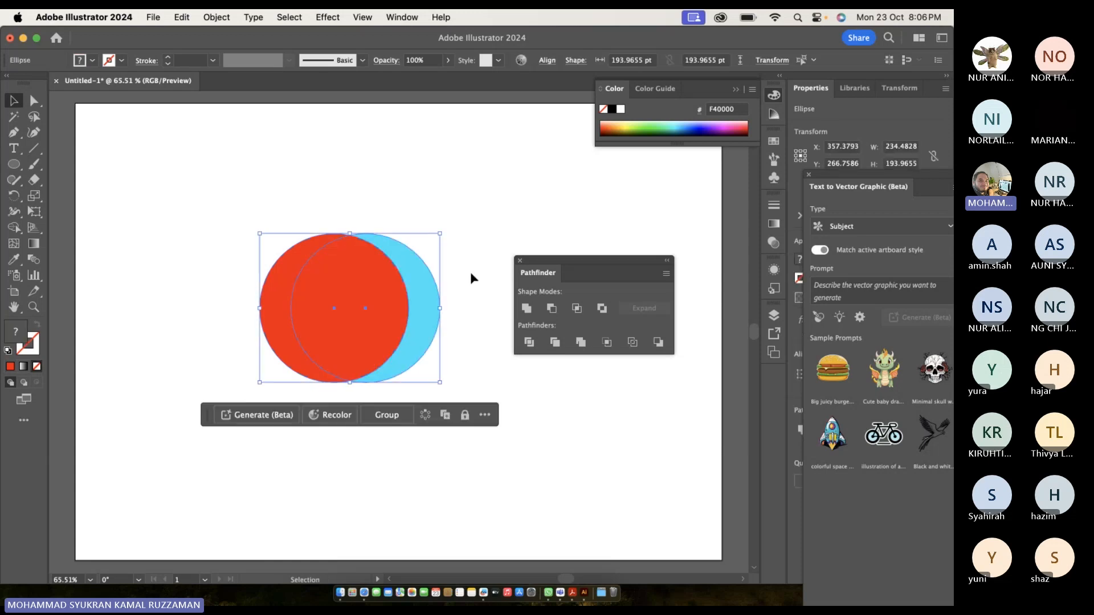
{"action": "left_click", "coordinate": [501, 308]}
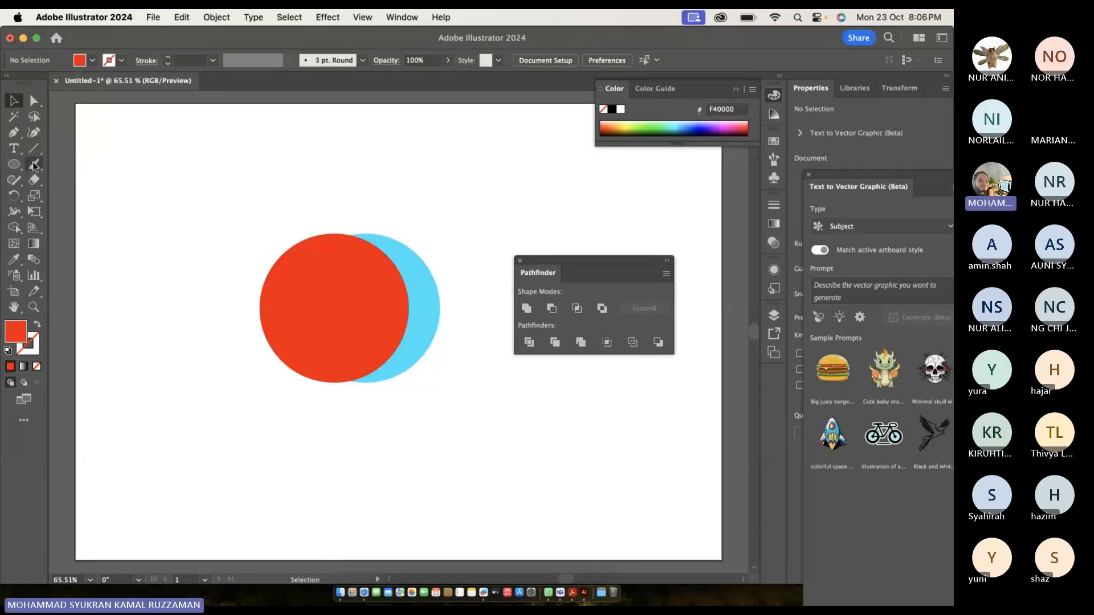
{"action": "left_click", "coordinate": [14, 164]}
{"action": "left_click", "coordinate": [16, 165]}
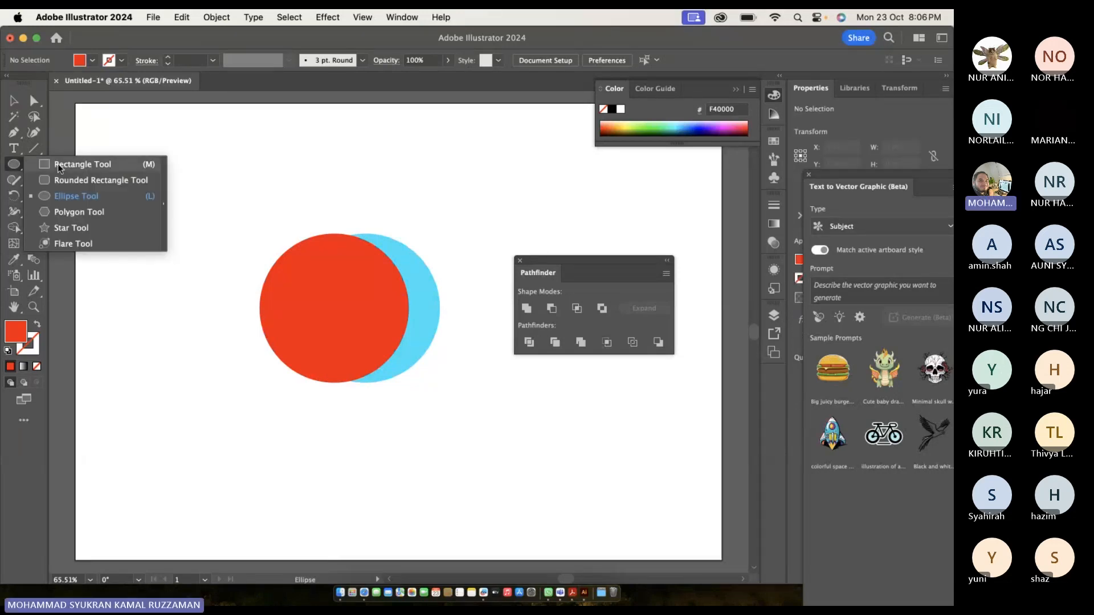
{"action": "left_click", "coordinate": [73, 196]}
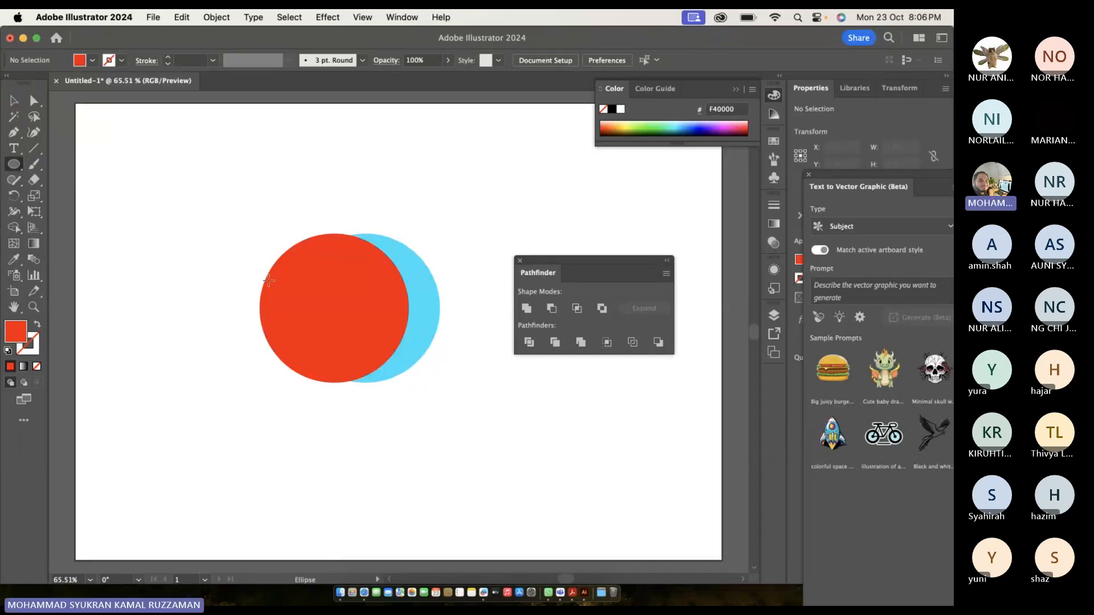
{"action": "left_click", "coordinate": [14, 101]}
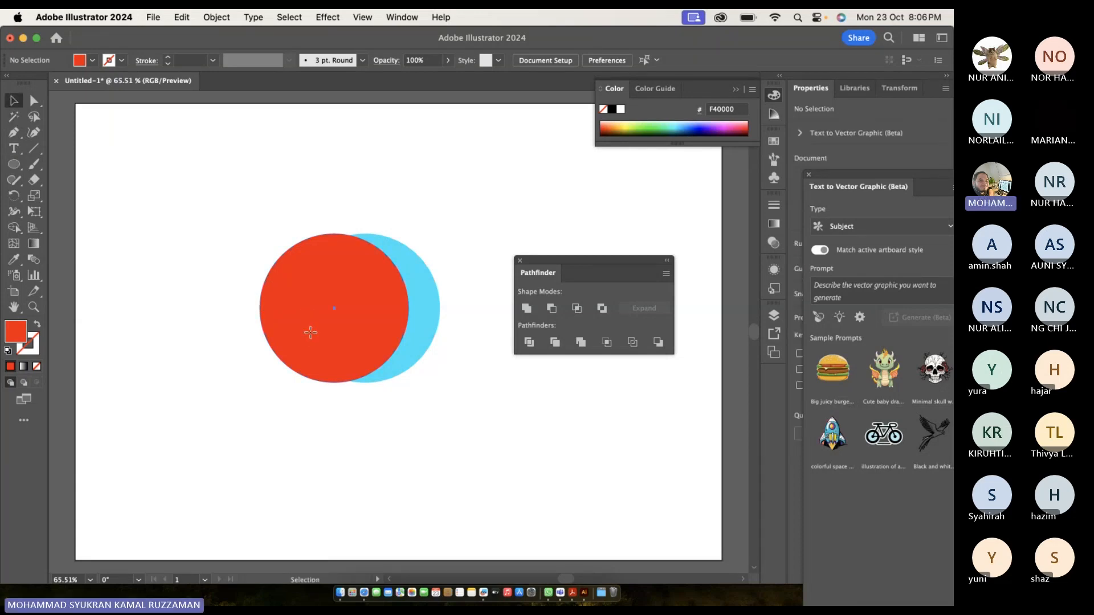
Duplicate the red circle about 84 pt right and 64 pt down, overlapping both circles, and fill the copy with green 03F425.
{"action": "left_click_drag", "start_coordinate": [310, 333], "coordinate": [374, 383]}
{"action": "double_click", "coordinate": [373, 384]}
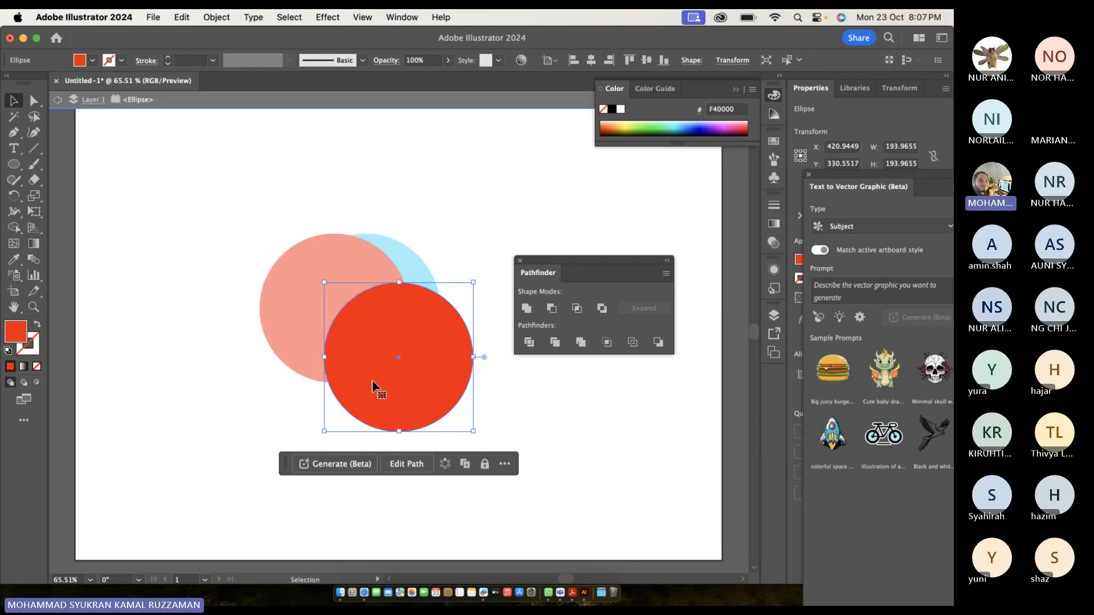
{"action": "double_click", "coordinate": [20, 340]}
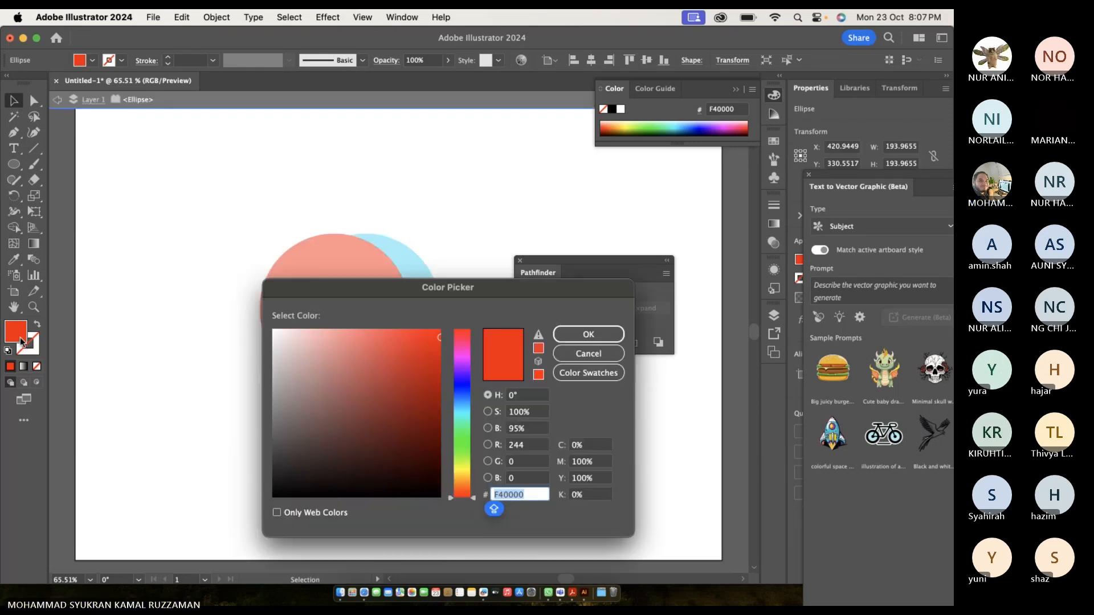
{"action": "type", "text": "00F222"}
{"action": "left_click_drag", "start_coordinate": [435, 363], "coordinate": [446, 348]}
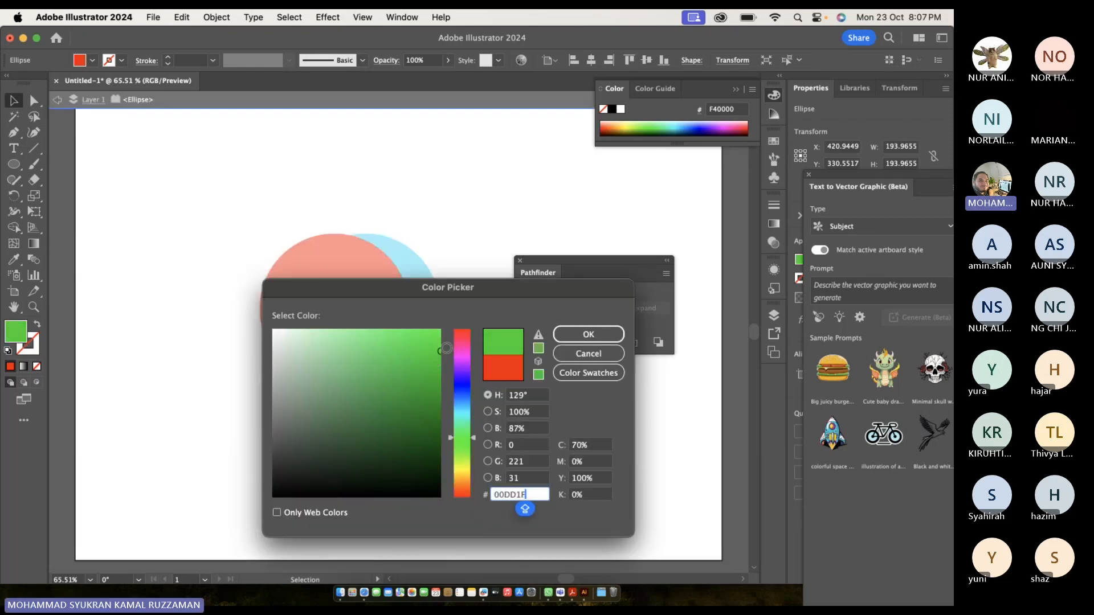
{"action": "left_click", "coordinate": [561, 334]}
{"action": "double_click", "coordinate": [440, 224]}
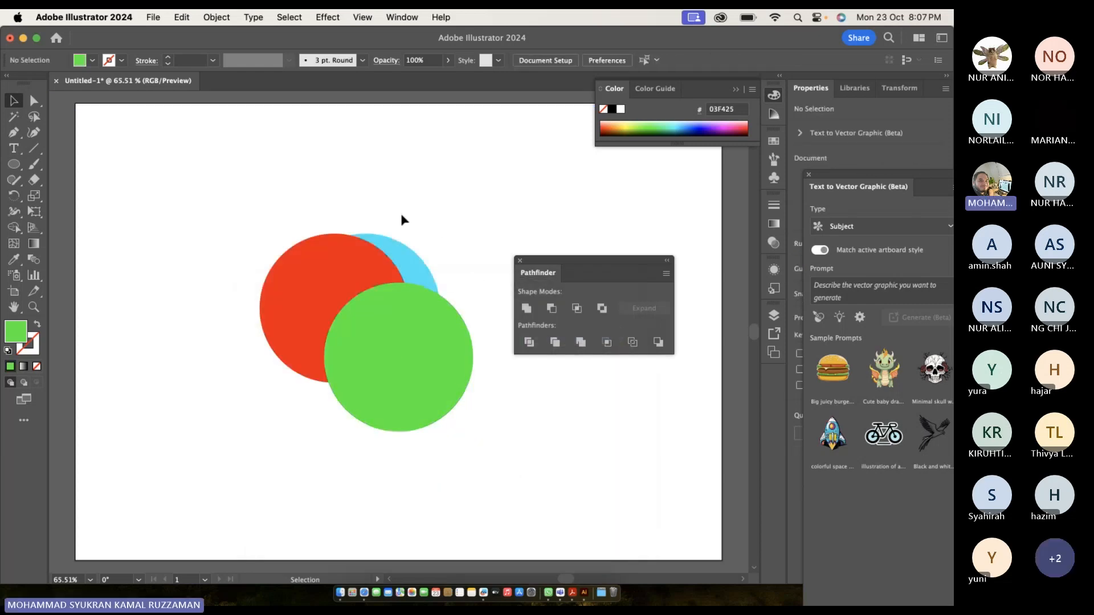
Try Unite on the red, blue and green circles, and undo it.
{"action": "left_click_drag", "start_coordinate": [233, 223], "coordinate": [412, 385]}
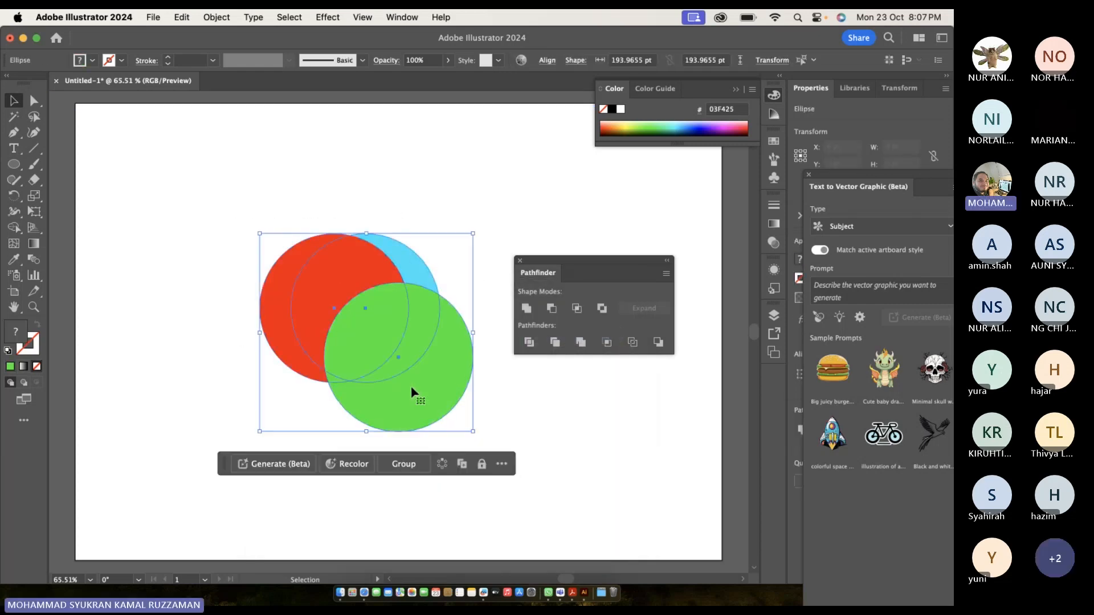
{"action": "left_click", "coordinate": [527, 309]}
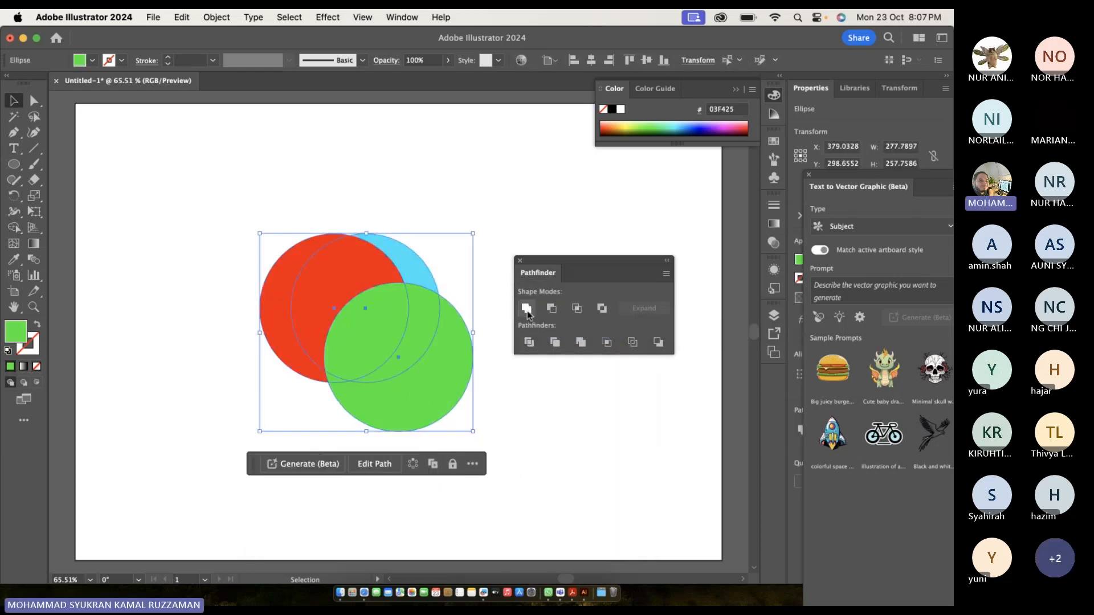
{"action": "left_click", "coordinate": [408, 195]}
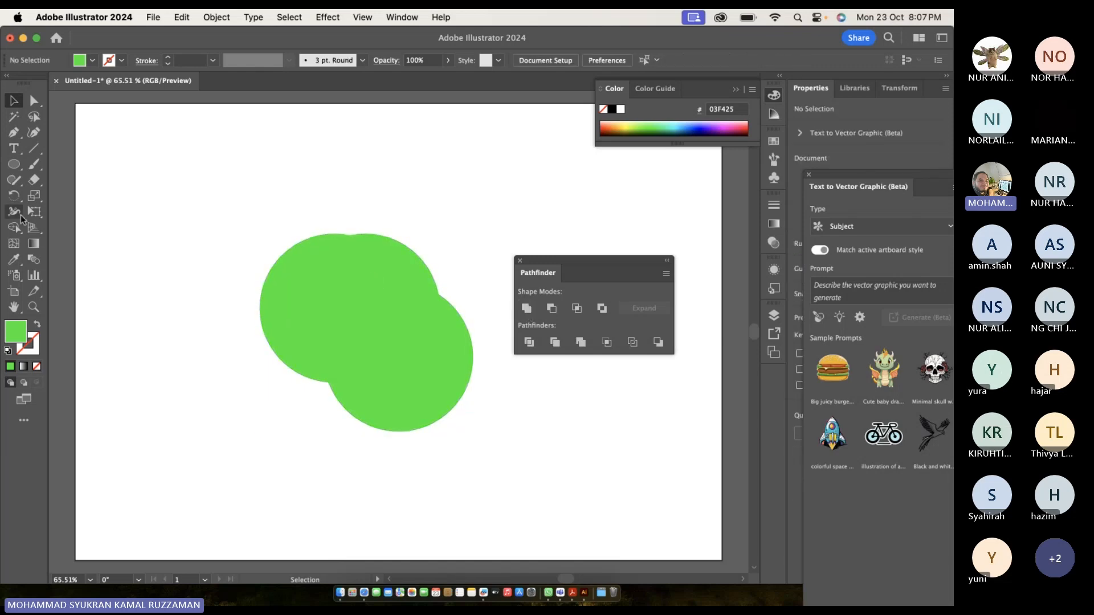
{"action": "left_click_drag", "start_coordinate": [15, 228], "coordinate": [41, 231]}
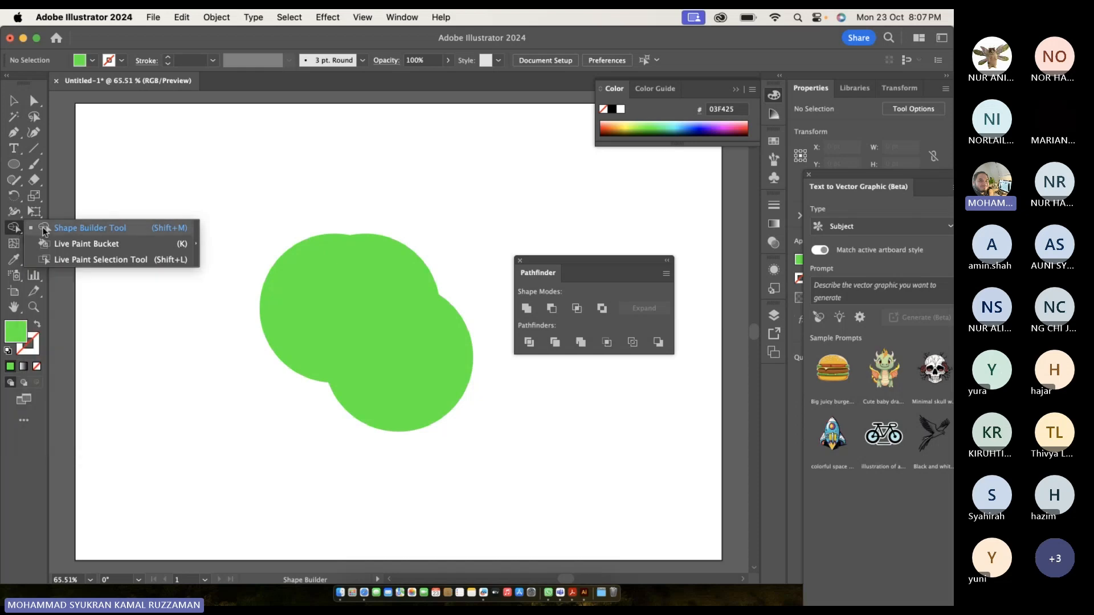
{"action": "left_click", "coordinate": [42, 230]}
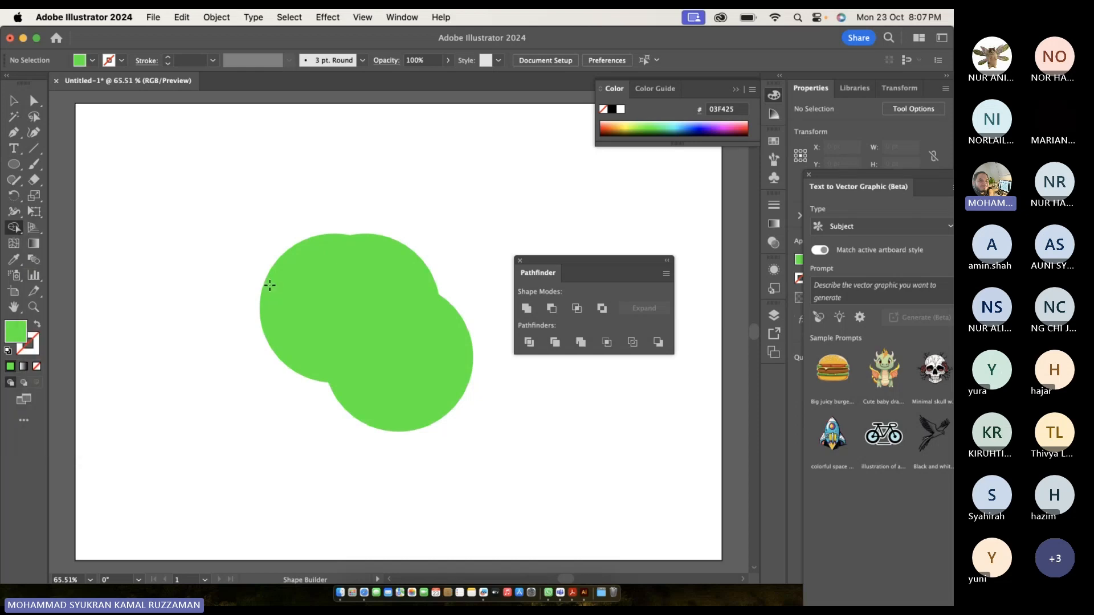
{"action": "key", "text": "super+z"}
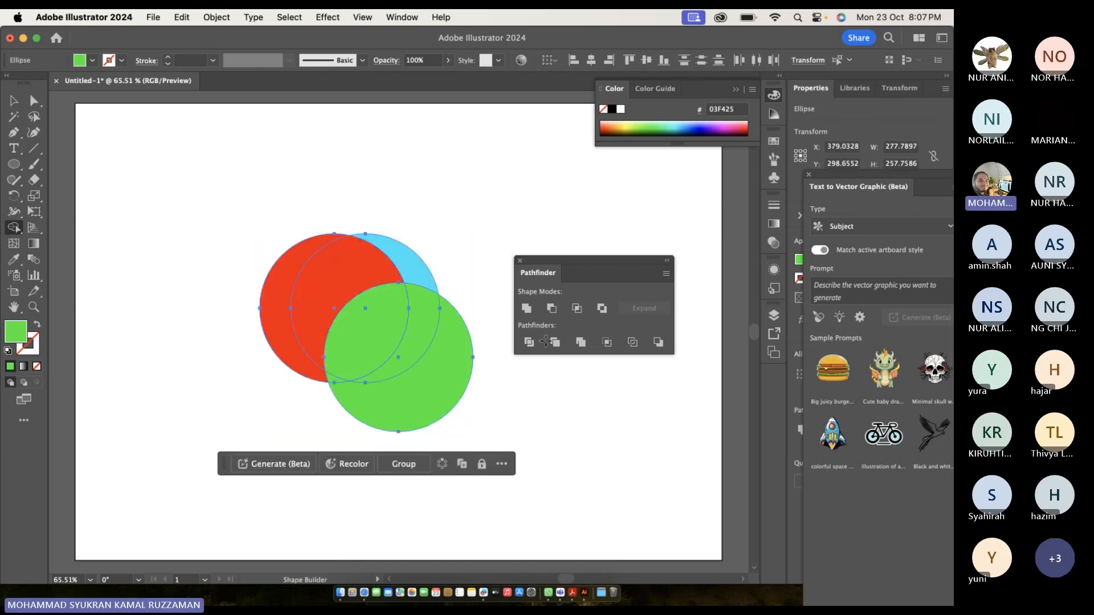
Try Minus Front on all three circles to leave only a sliver of the blue one, undo it, and deselect the circles.
{"action": "left_click", "coordinate": [552, 309]}
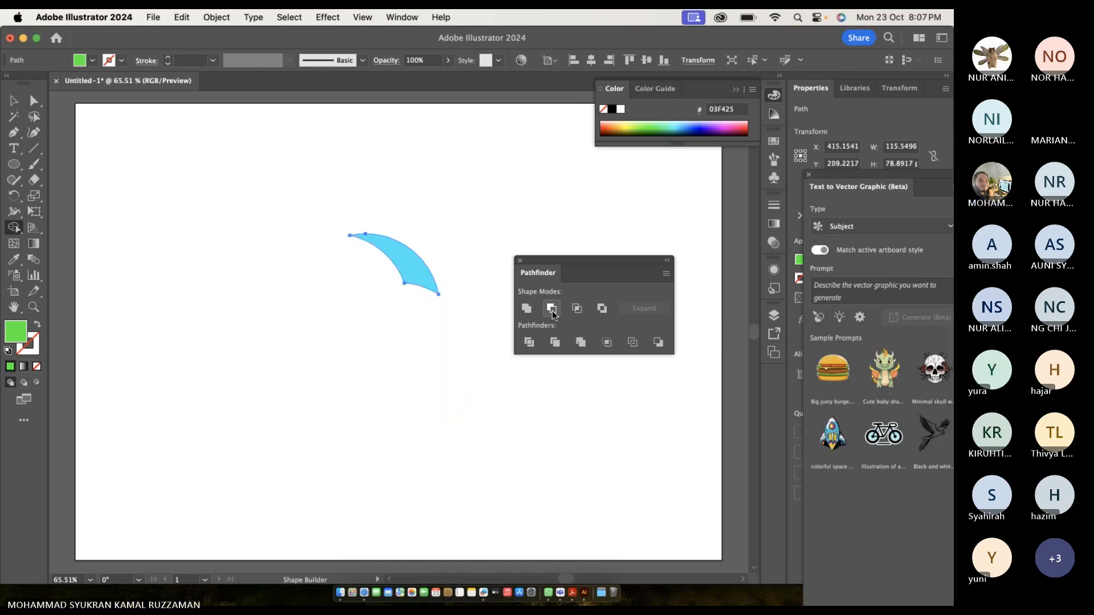
{"action": "key", "text": "super+z"}
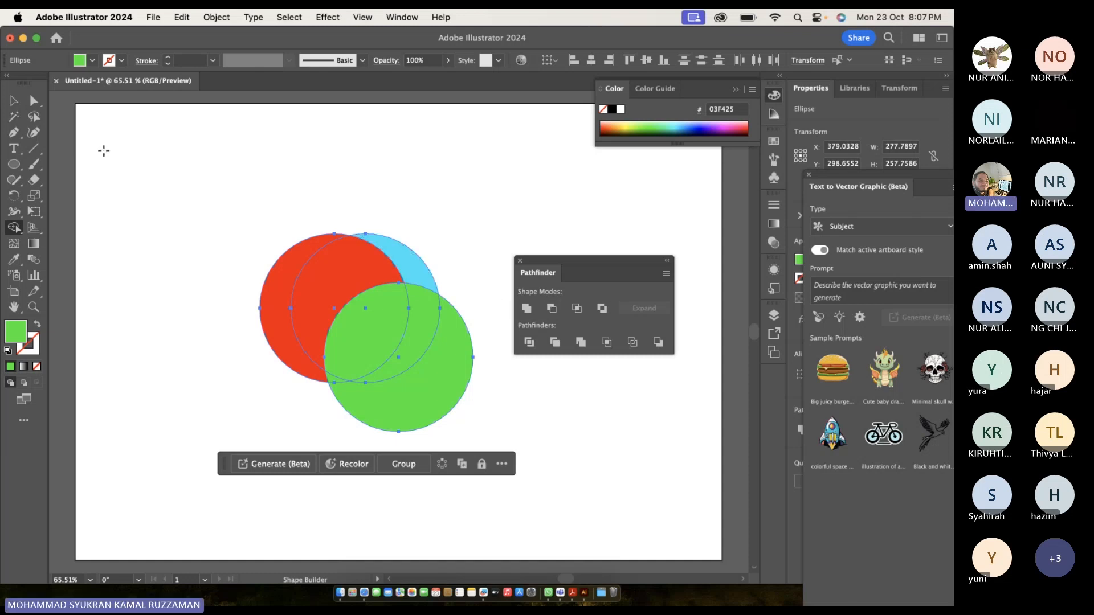
{"action": "left_click", "coordinate": [19, 106]}
{"action": "left_click", "coordinate": [179, 205]}
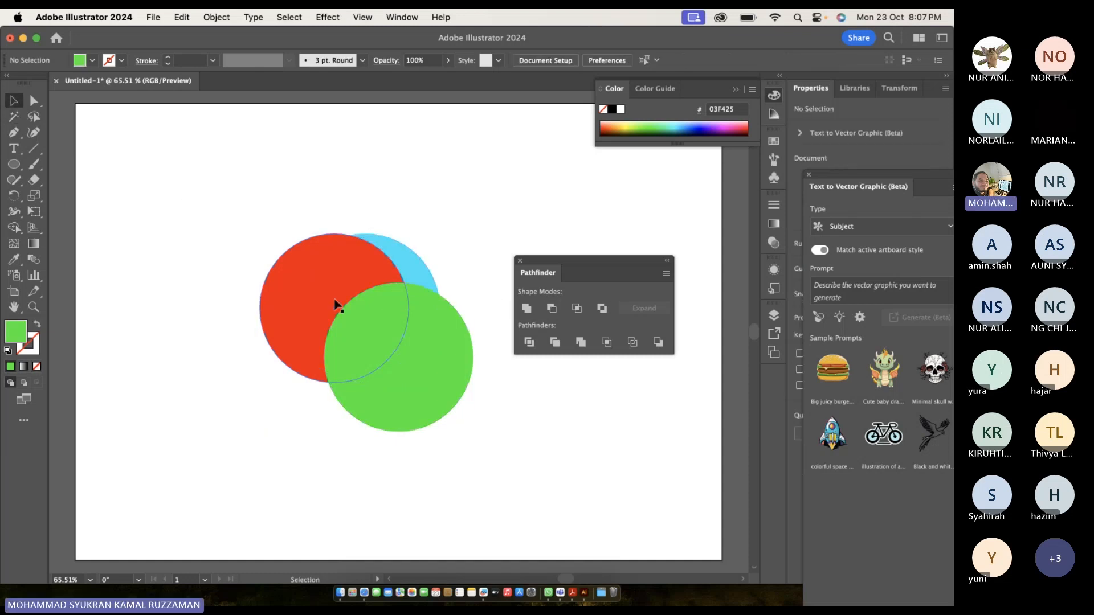
Move the green circle clear below the others, and the red circle left until its centre is about 104 pt from the blue one's.
{"action": "left_click_drag", "start_coordinate": [422, 372], "coordinate": [369, 498]}
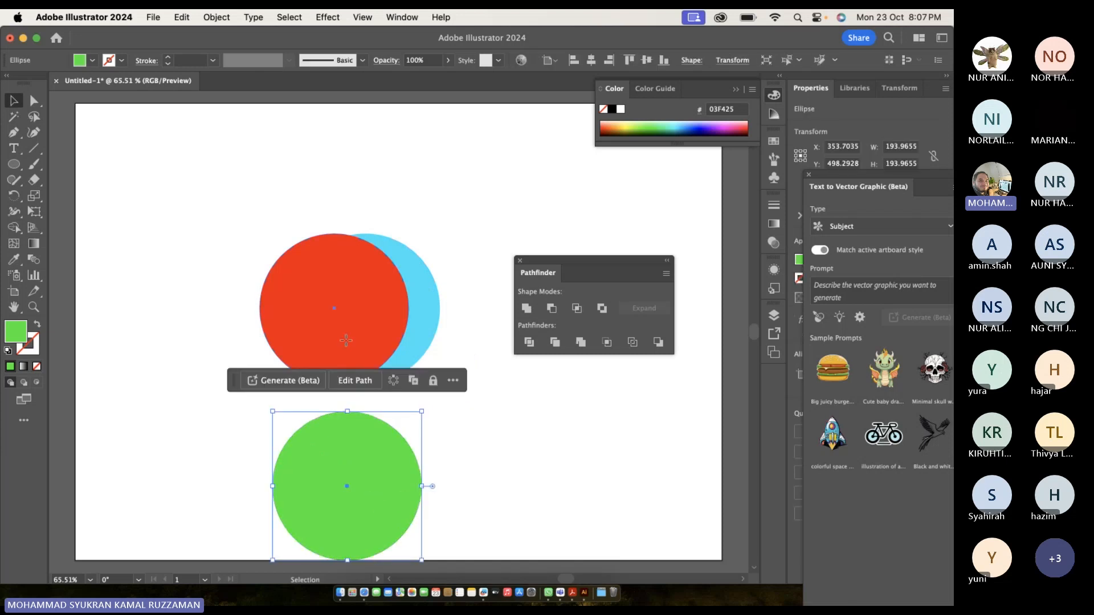
{"action": "left_click_drag", "start_coordinate": [350, 358], "coordinate": [301, 353]}
{"action": "left_click", "coordinate": [399, 210]}
Try Intersect on the red and blue circles to keep only their lens-shaped overlap.
{"action": "left_click_drag", "start_coordinate": [269, 203], "coordinate": [369, 377]}
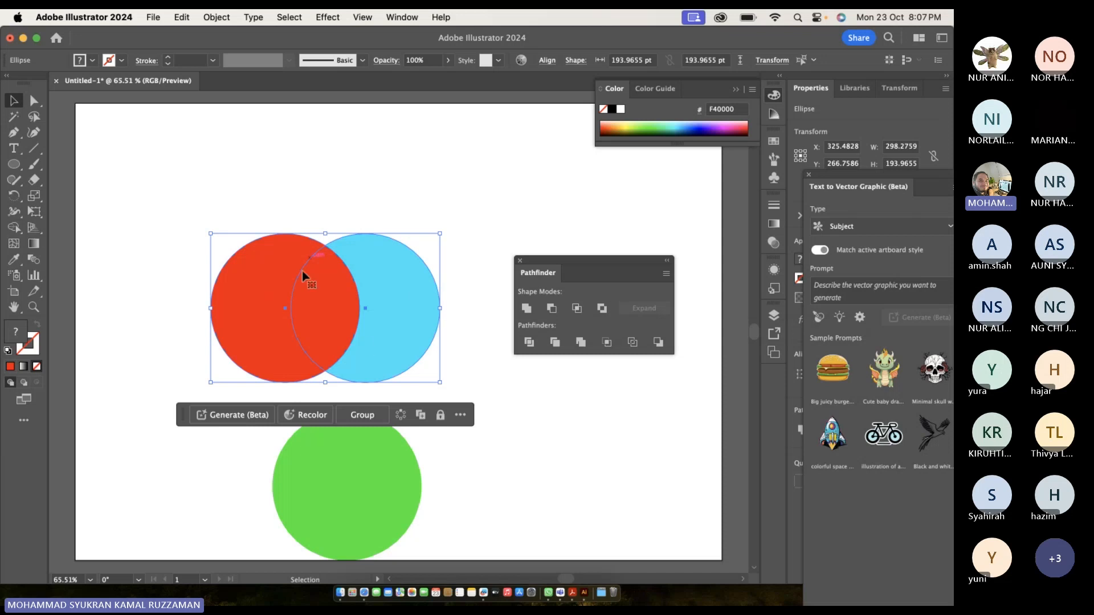
{"action": "left_click", "coordinate": [269, 170]}
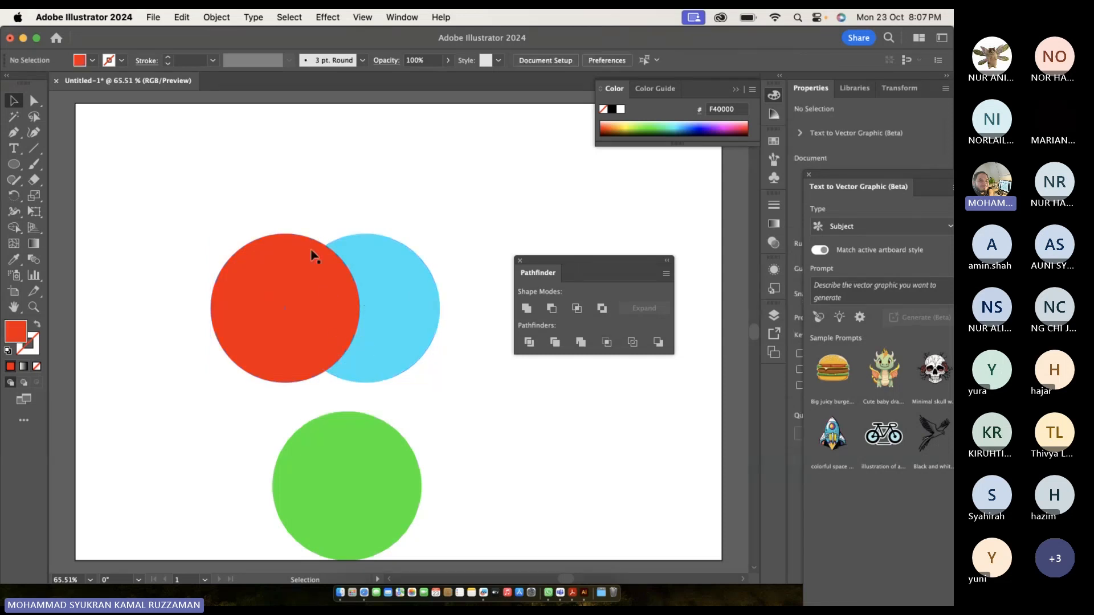
{"action": "left_click_drag", "start_coordinate": [221, 203], "coordinate": [413, 335]}
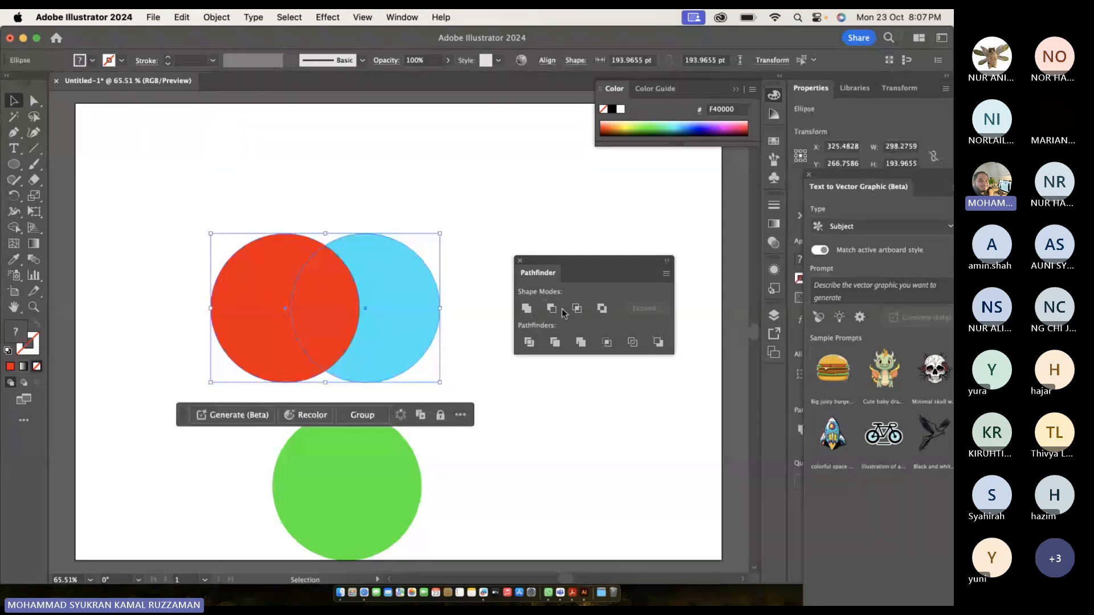
{"action": "left_click", "coordinate": [576, 309]}
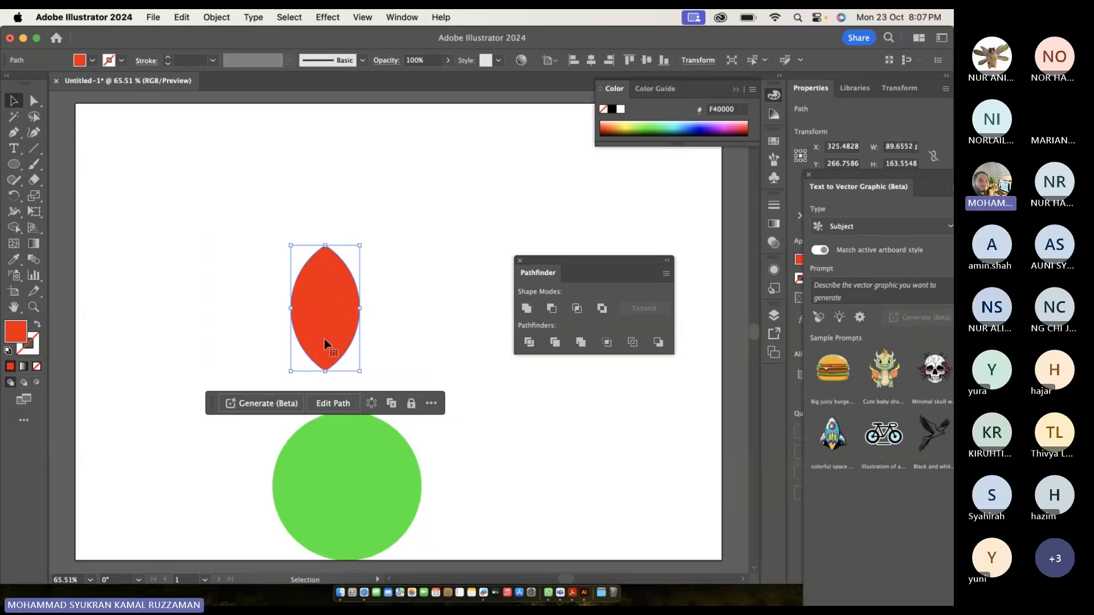
{"action": "left_click", "coordinate": [368, 308]}
{"action": "left_click", "coordinate": [342, 301]}
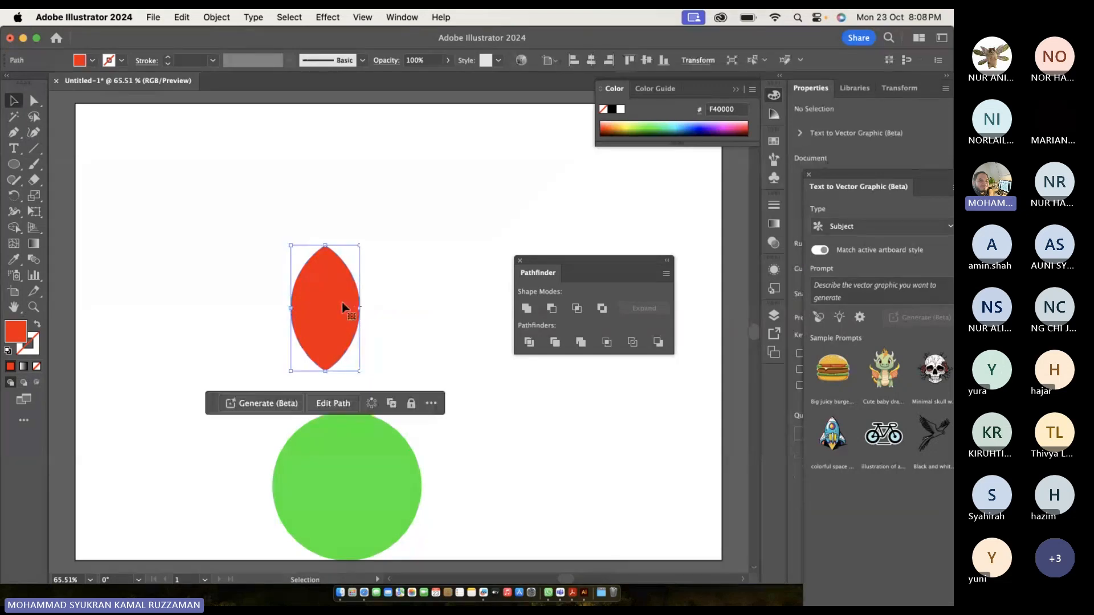
Try a different fill colour on the lens shape, and undo both the recolouring and the Intersect.
{"action": "double_click", "coordinate": [14, 330]}
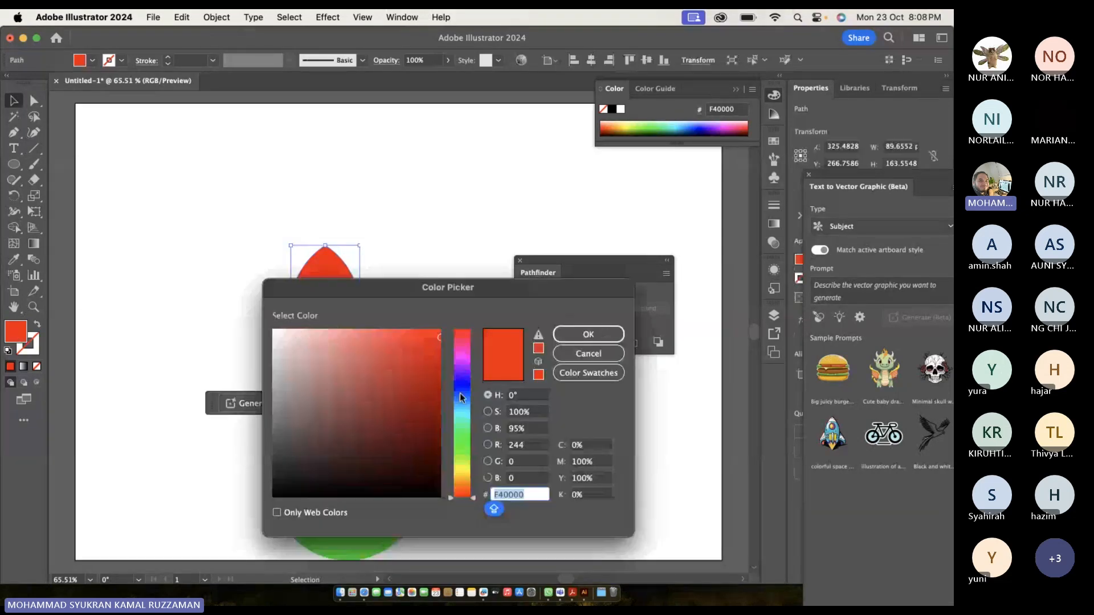
{"action": "left_click", "coordinate": [463, 465]}
{"action": "left_click_drag", "start_coordinate": [421, 391], "coordinate": [426, 390]}
{"action": "left_click", "coordinate": [563, 330]}
{"action": "key", "text": "super+z"}
{"action": "key", "text": "super+z"}
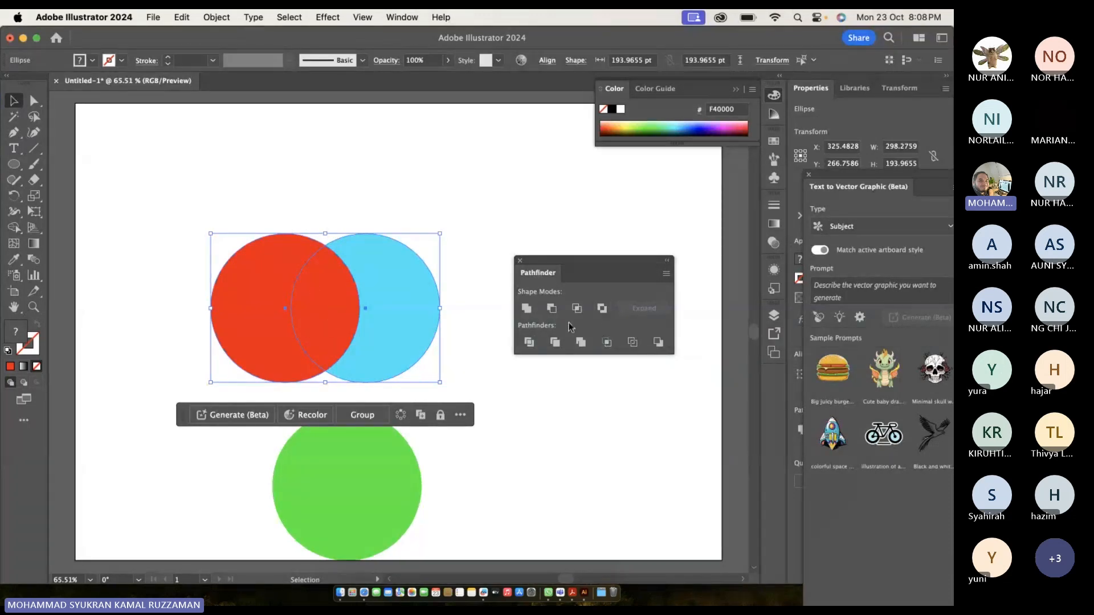
Try Exclude on the red and blue circles to cut out their overlap, and ungroup the two crescents.
{"action": "left_click", "coordinate": [604, 314]}
{"action": "left_click", "coordinate": [377, 182]}
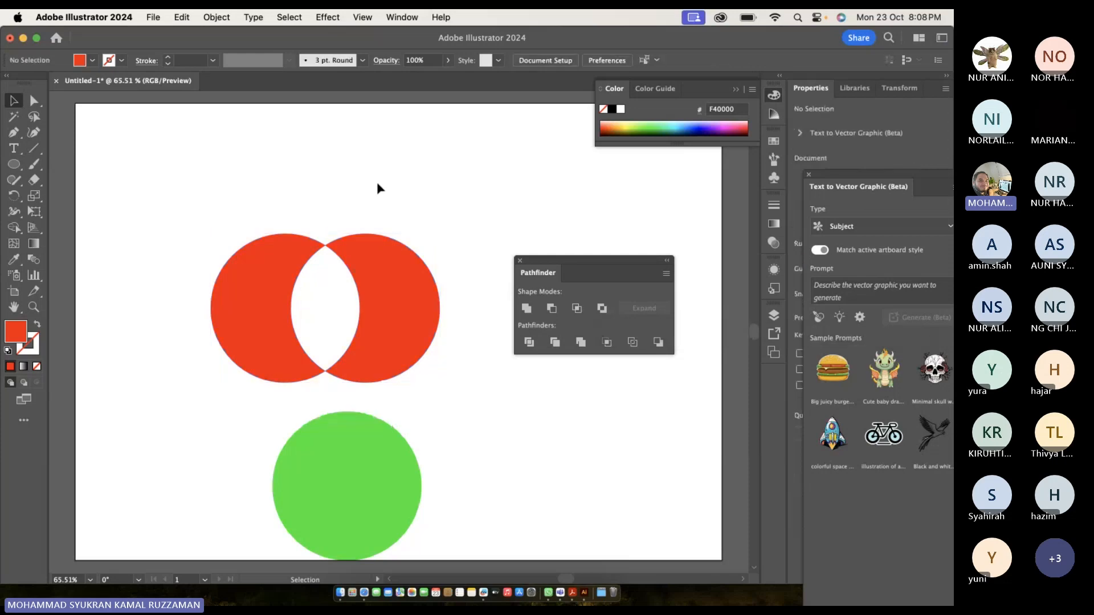
{"action": "left_click", "coordinate": [380, 263]}
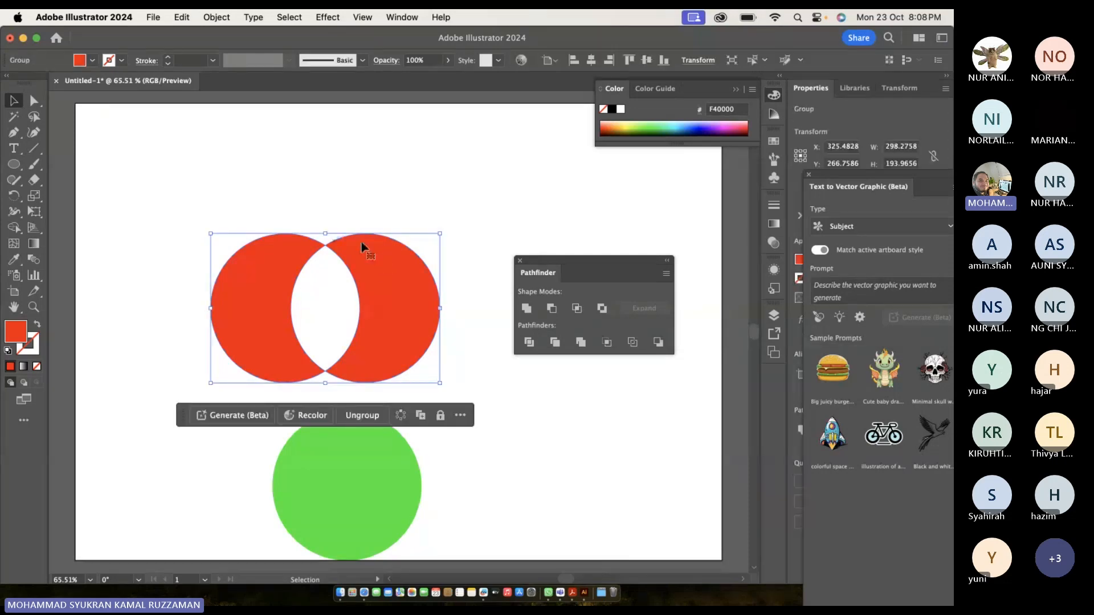
{"action": "right_click", "coordinate": [395, 277]}
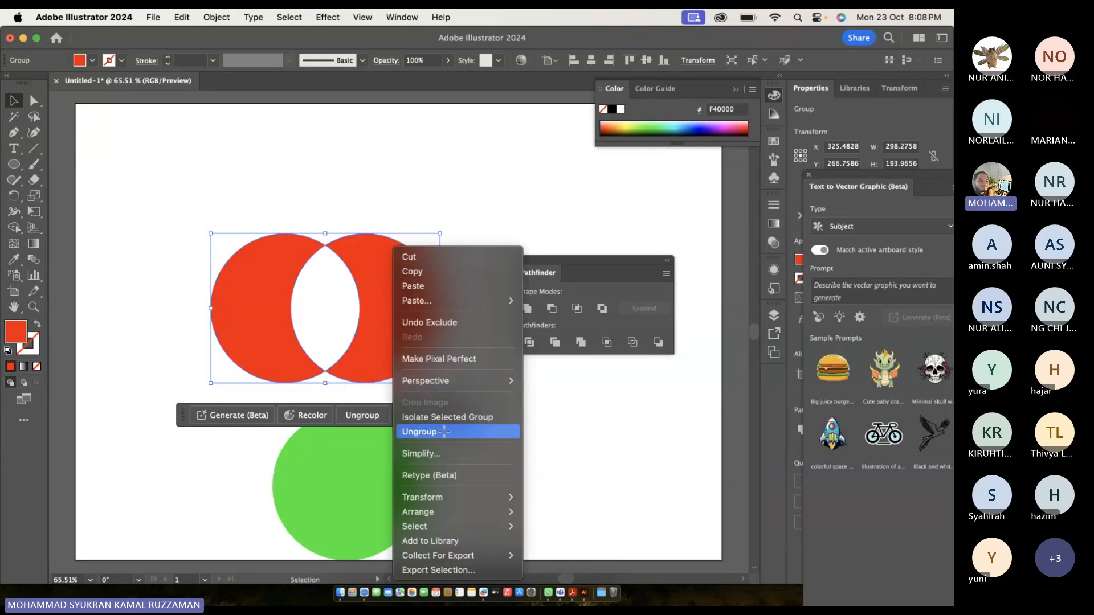
{"action": "left_click", "coordinate": [362, 215]}
Try separating the crescents by moving one about 41 pt right and the other about 75 pt left.
{"action": "left_click_drag", "start_coordinate": [377, 273], "coordinate": [408, 274]}
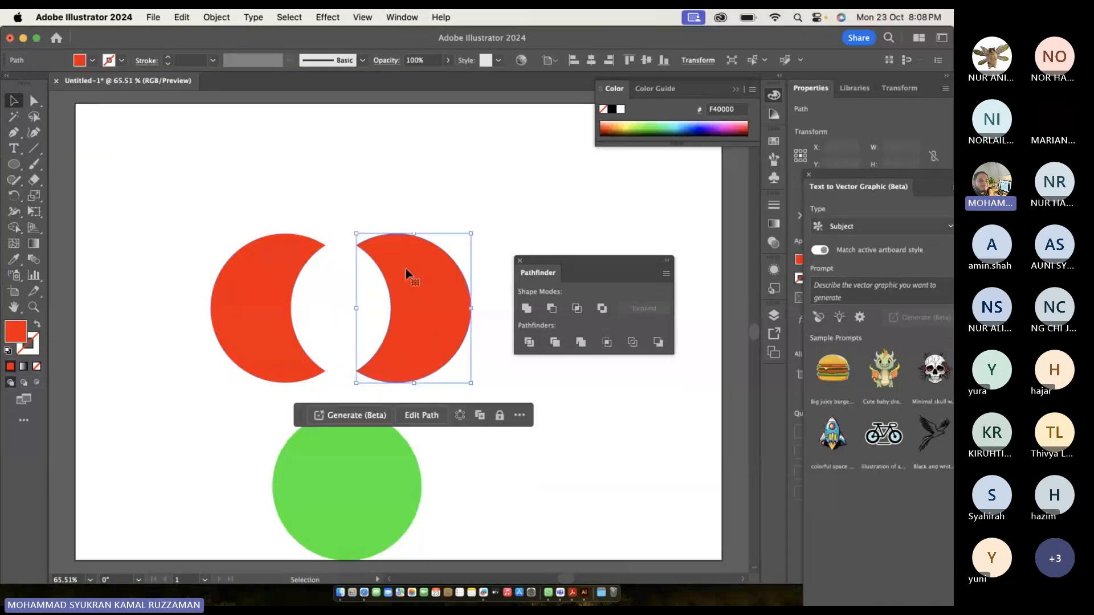
{"action": "left_click_drag", "start_coordinate": [249, 295], "coordinate": [192, 294]}
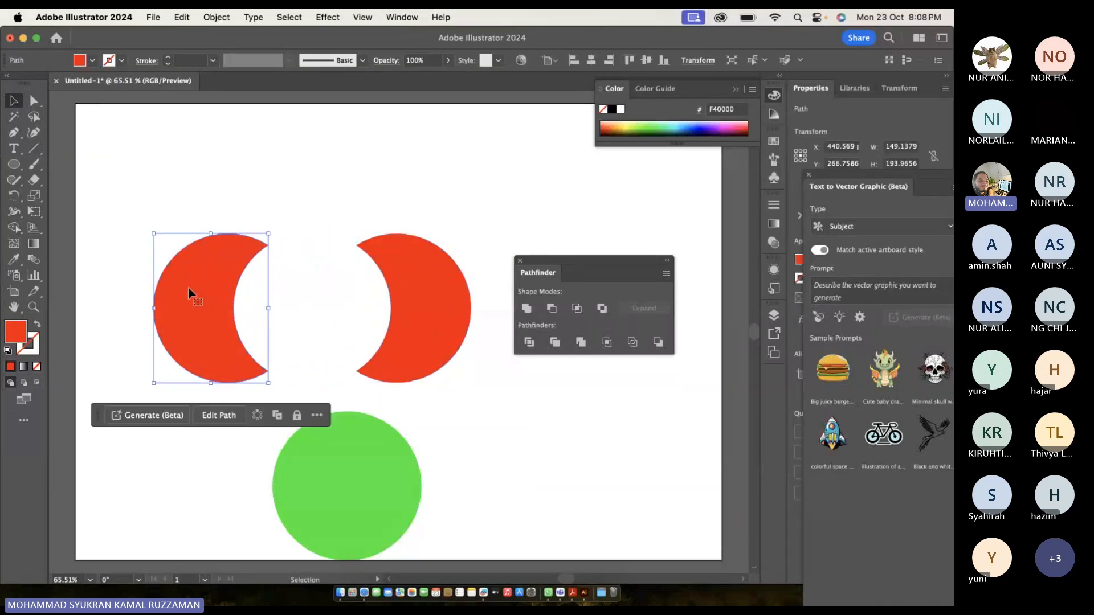
{"action": "left_click", "coordinate": [244, 222]}
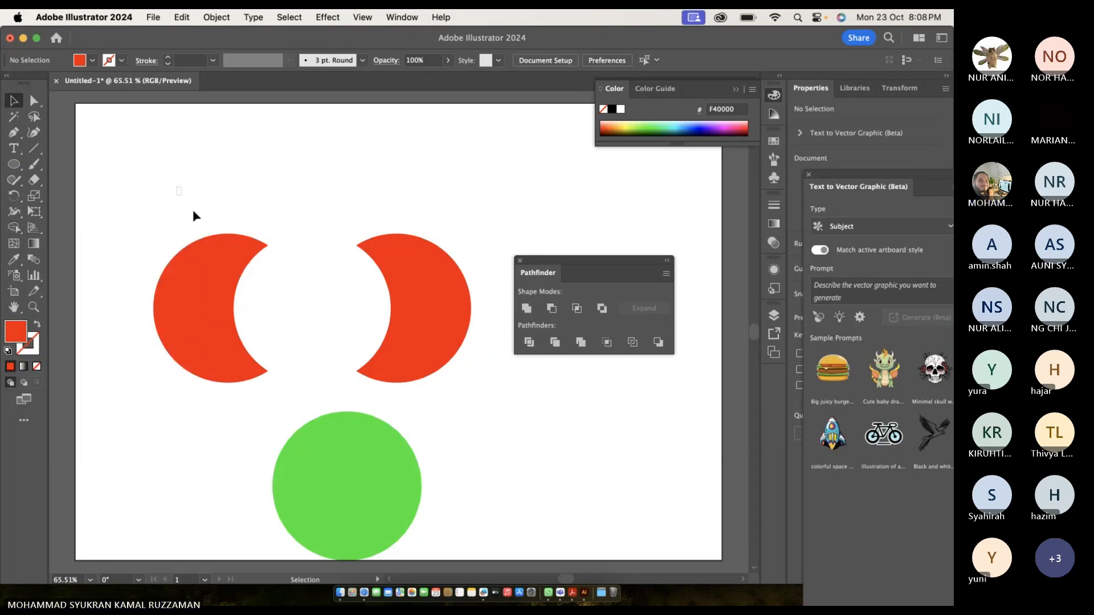
Undo the crescent moves, the ungrouping and the Exclude to restore the overlapping red and blue circles.
{"action": "left_click_drag", "start_coordinate": [193, 212], "coordinate": [244, 246]}
{"action": "key", "text": "super+z"}
{"action": "key", "text": "super+z"}
{"action": "key", "text": "super+z"}
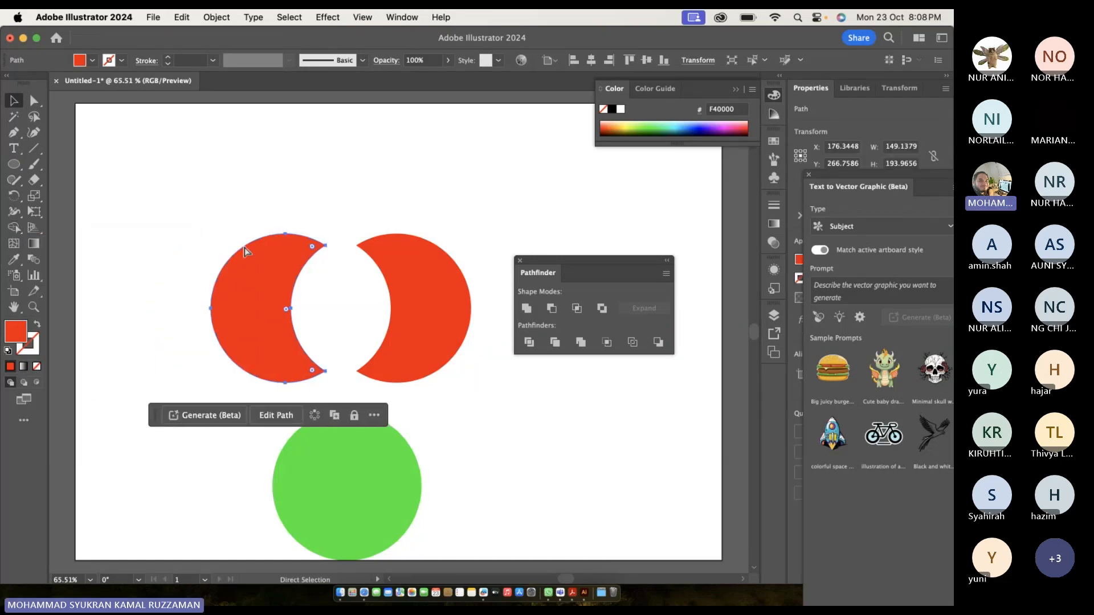
{"action": "key", "text": "super+z"}
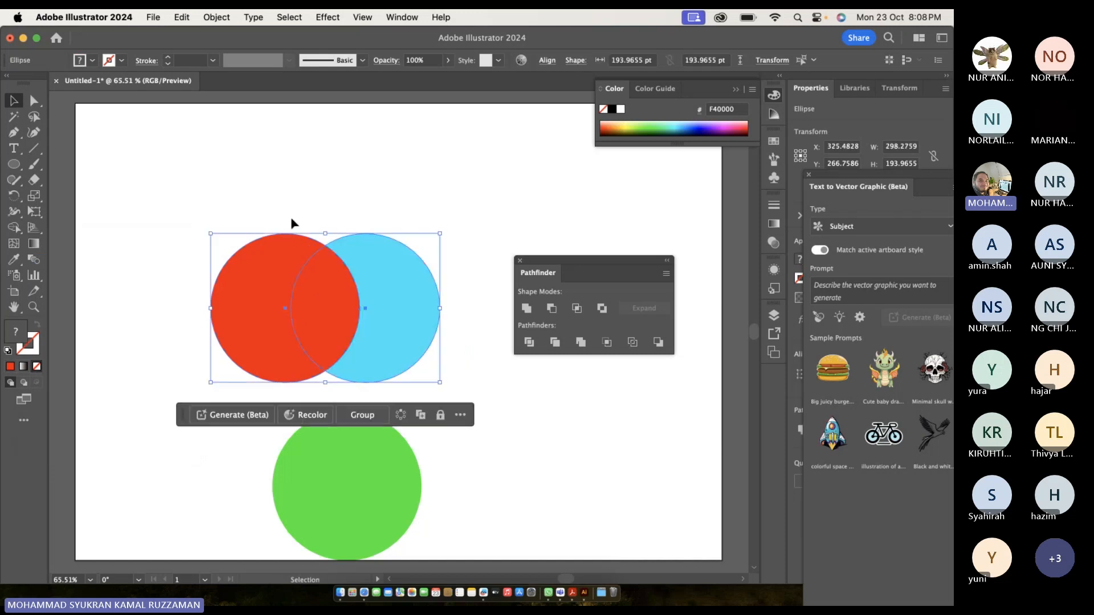
Delete the green circle and move the red circle about 47 pt left so it overlaps less of the blue one.
{"action": "left_click", "coordinate": [293, 220]}
{"action": "left_click", "coordinate": [344, 454]}
{"action": "key", "text": "Delete"}
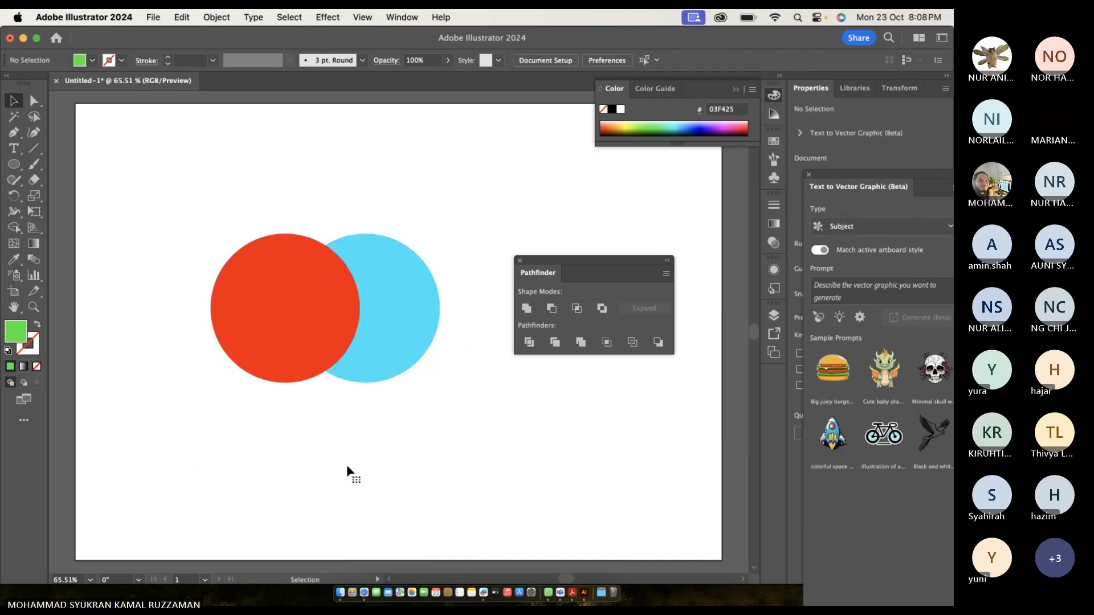
{"action": "left_click", "coordinate": [277, 323]}
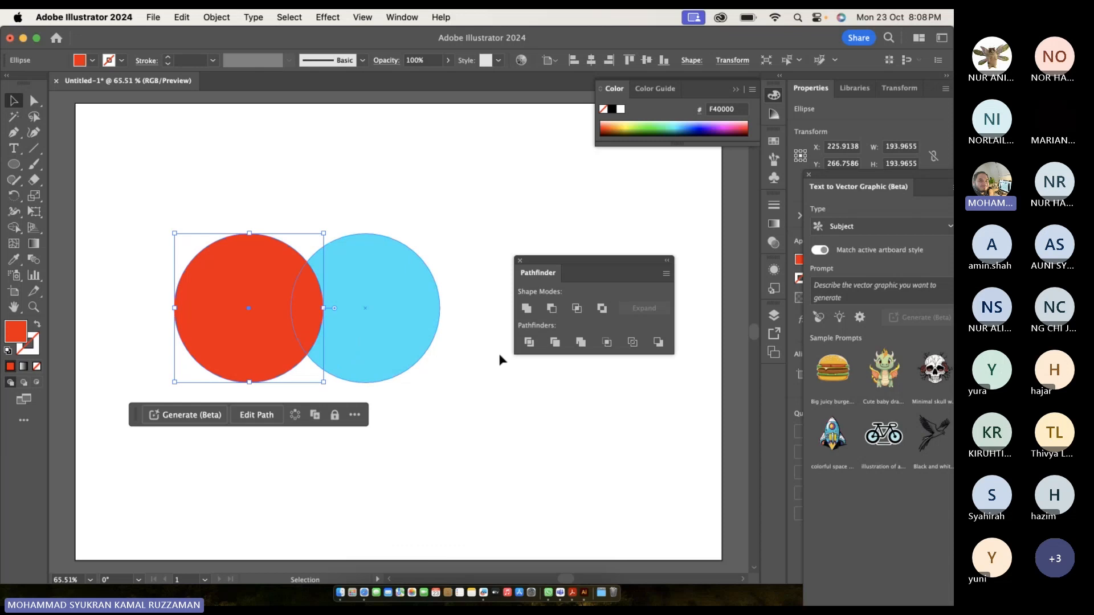
Apply the Pathfinder Divide operation to the overlapping red and blue circles.
{"action": "left_click", "coordinate": [545, 382]}
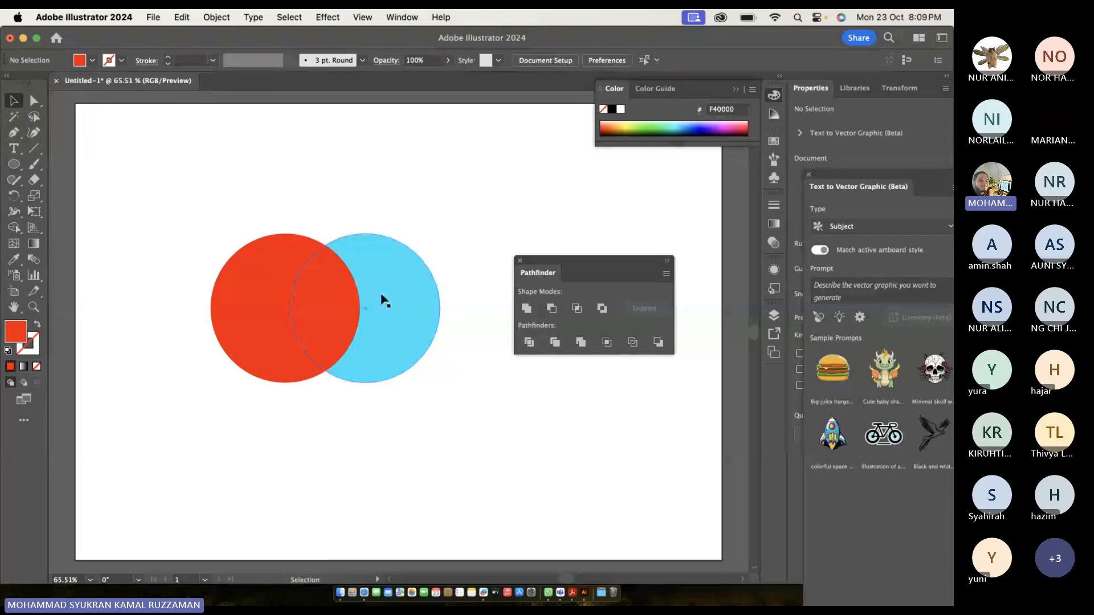
{"action": "left_click", "coordinate": [420, 260]}
{"action": "left_click", "coordinate": [434, 254]}
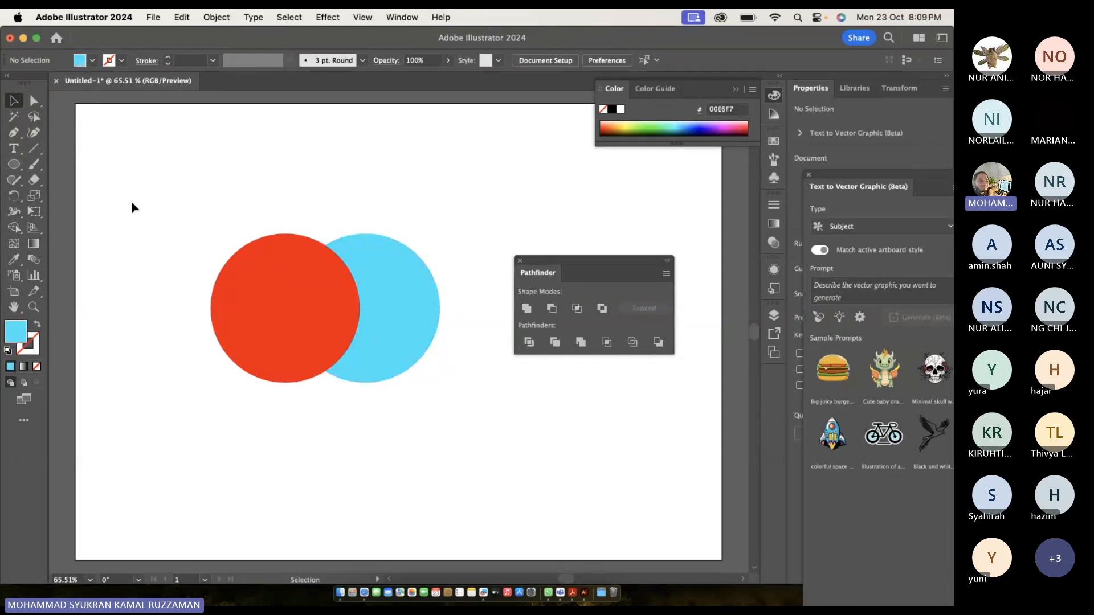
{"action": "left_click_drag", "start_coordinate": [131, 200], "coordinate": [552, 479]}
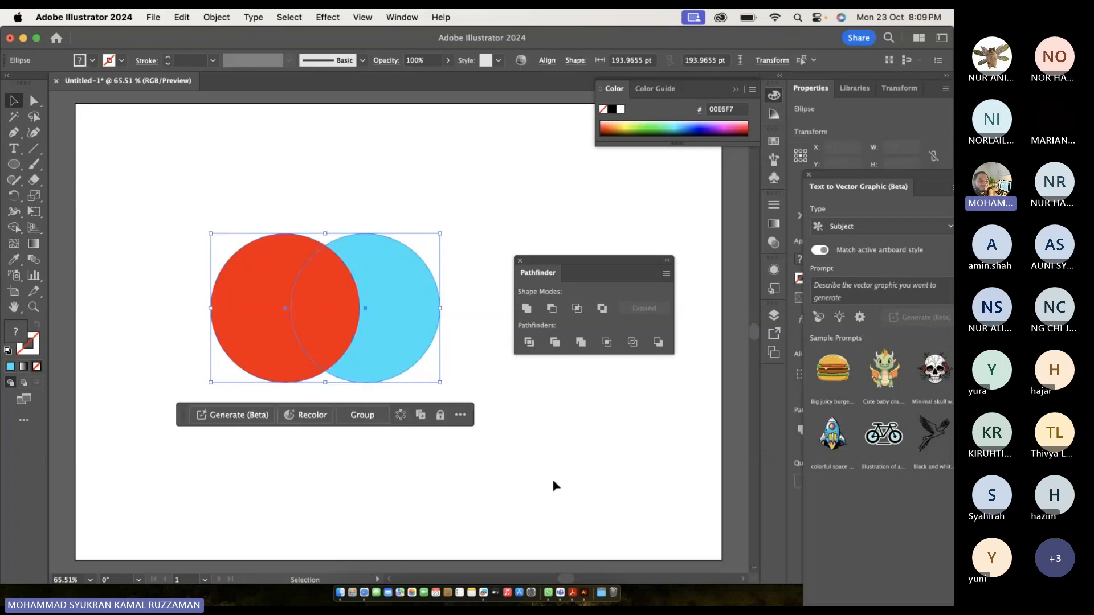
{"action": "left_click", "coordinate": [529, 343]}
{"action": "left_click", "coordinate": [484, 353]}
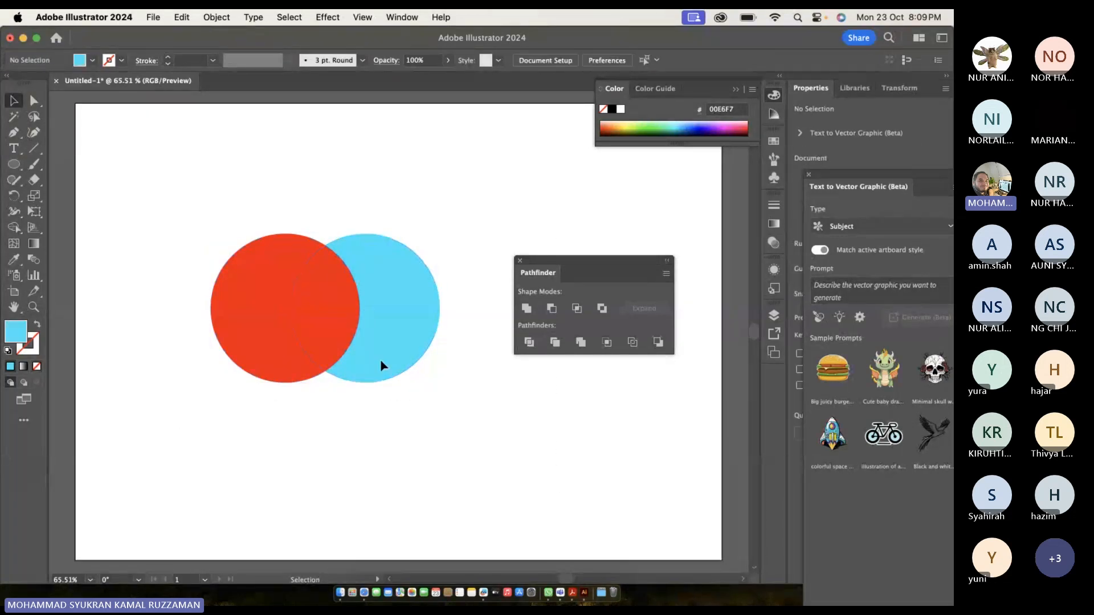
Try moving the divided circle group about 64 pt left, and back about 85 pt right.
{"action": "left_click_drag", "start_coordinate": [237, 320], "coordinate": [188, 316]}
{"action": "right_click", "coordinate": [189, 316]}
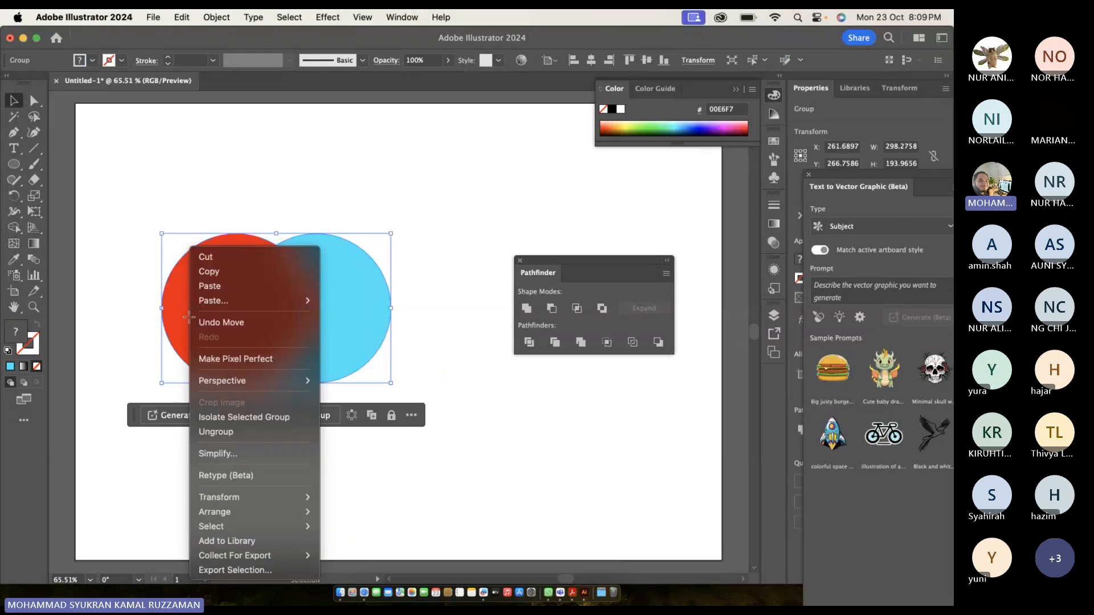
{"action": "left_click", "coordinate": [156, 360]}
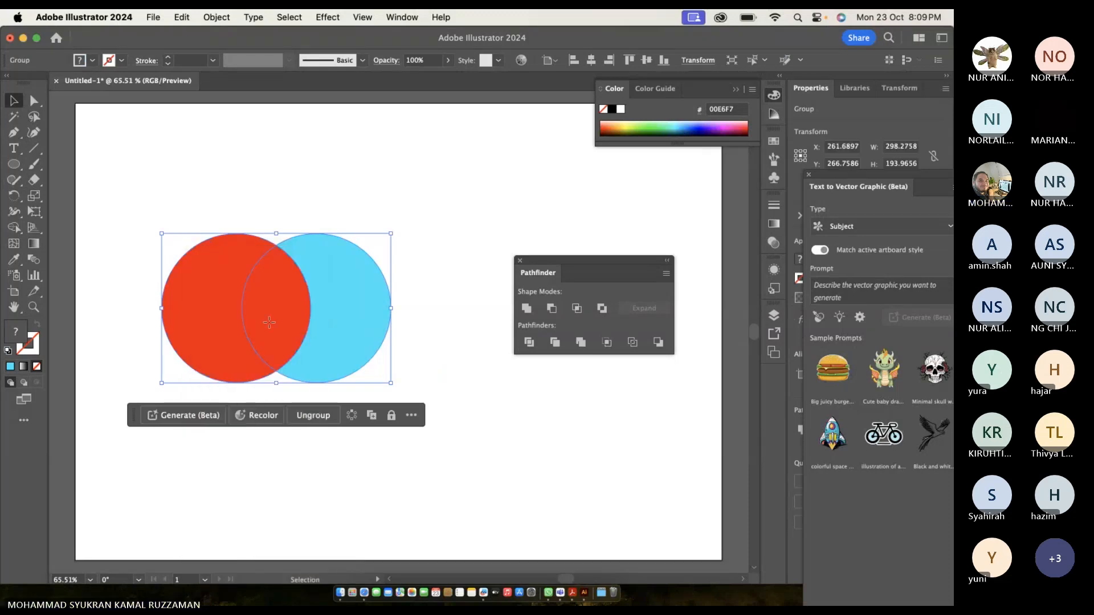
{"action": "left_click_drag", "start_coordinate": [268, 323], "coordinate": [334, 330]}
{"action": "right_click", "coordinate": [333, 330]}
{"action": "left_click", "coordinate": [242, 339]}
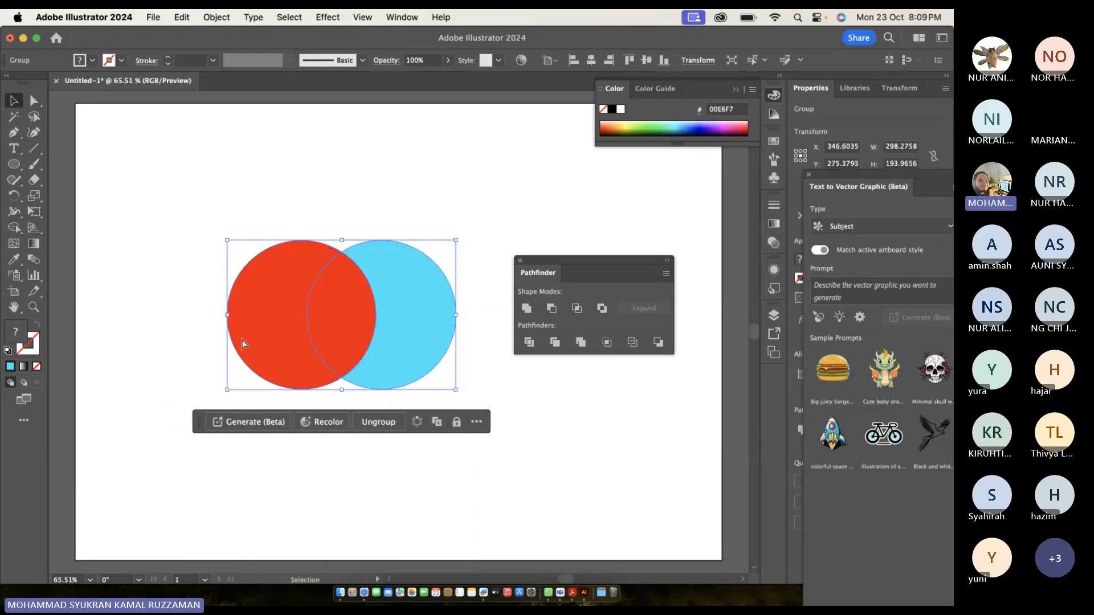
Undo both moves of the divided circle group.
{"action": "key", "text": "super+z"}
{"action": "key", "text": "super+z"}
{"action": "left_click", "coordinate": [153, 313]}
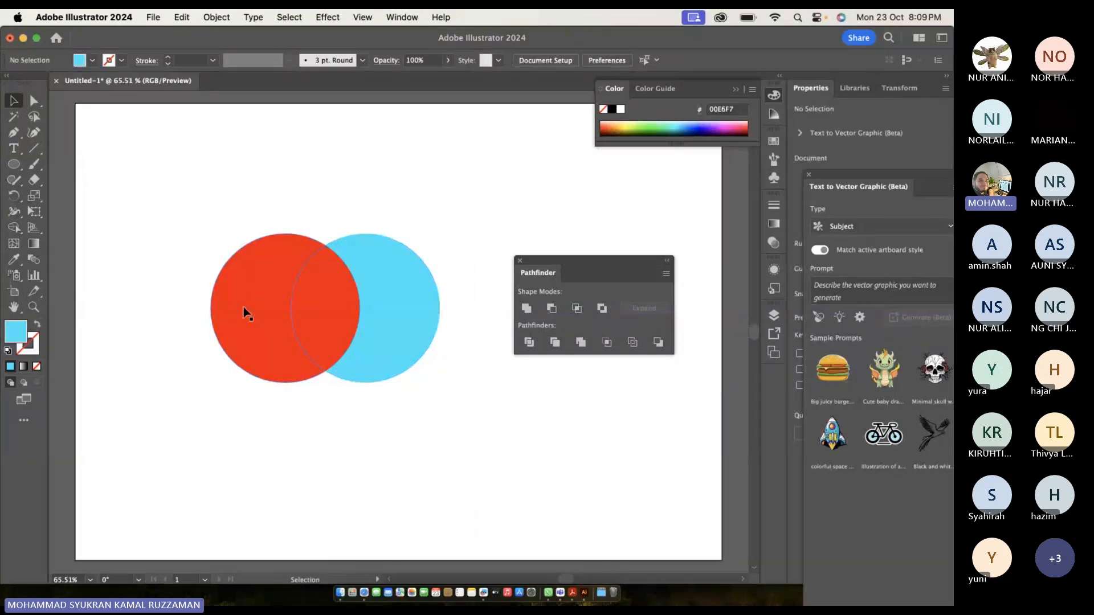
{"action": "left_click", "coordinate": [246, 310]}
{"action": "left_click", "coordinate": [151, 302]}
Try a white stroke (FFFFFF) on the divided circle group.
{"action": "left_click_drag", "start_coordinate": [409, 404], "coordinate": [409, 404]}
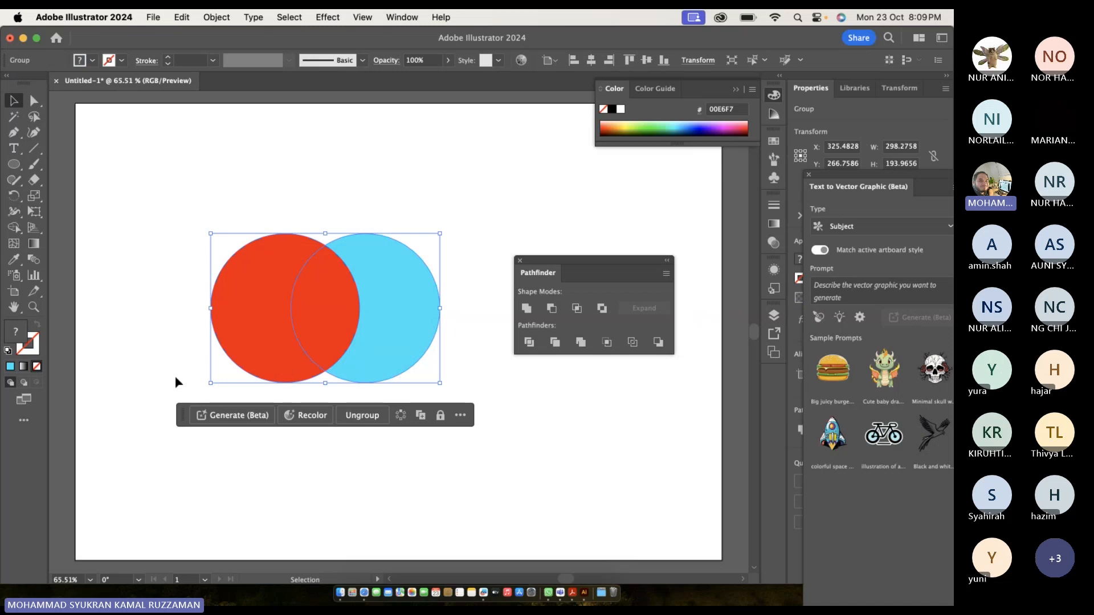
{"action": "double_click", "coordinate": [32, 348]}
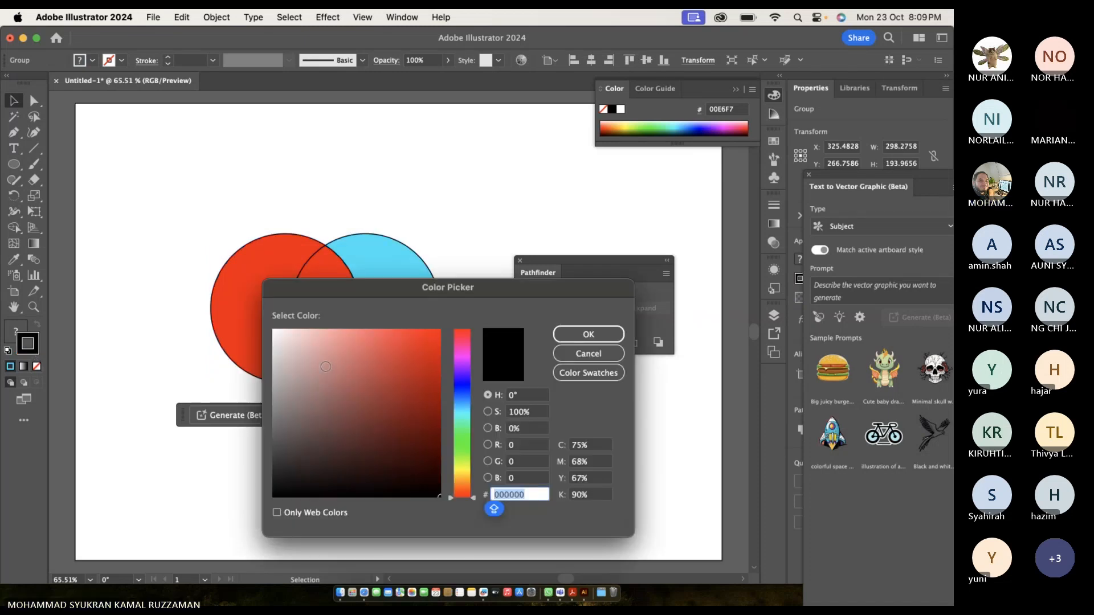
{"action": "type", "text": "ffffff"}
{"action": "key", "text": "Return"}
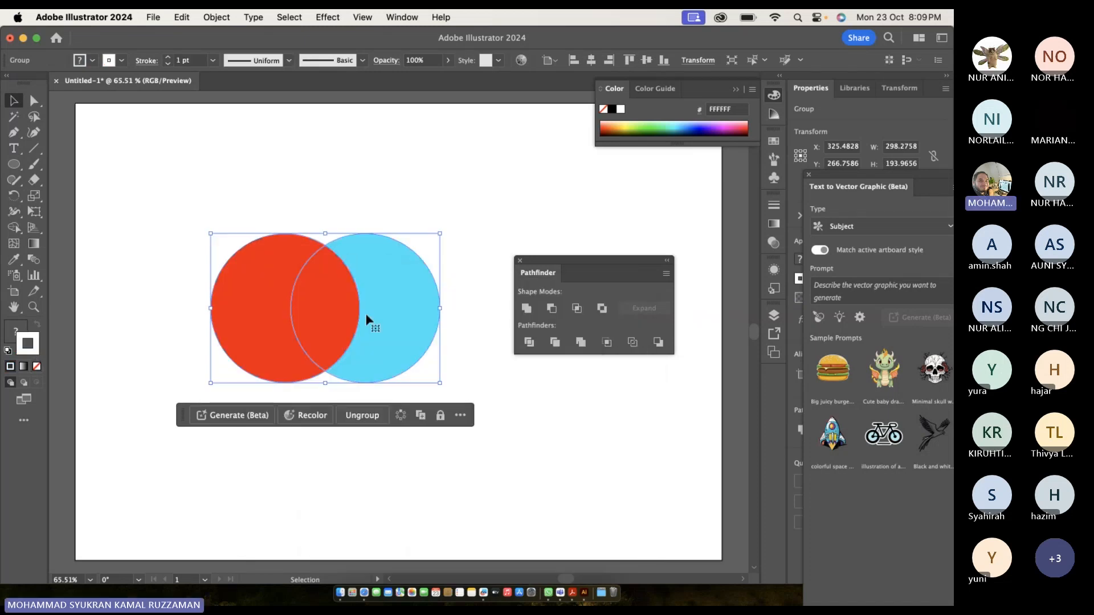
Set the stroke colour of the divided circle group to near-black 111111.
{"action": "double_click", "coordinate": [32, 346]}
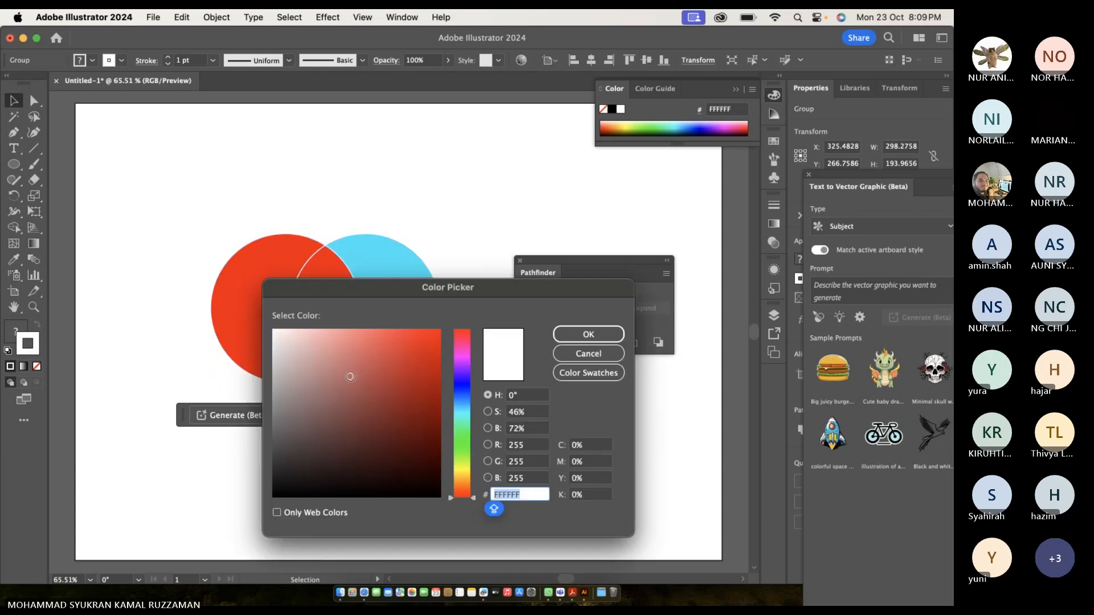
{"action": "type", "text": "111111"}
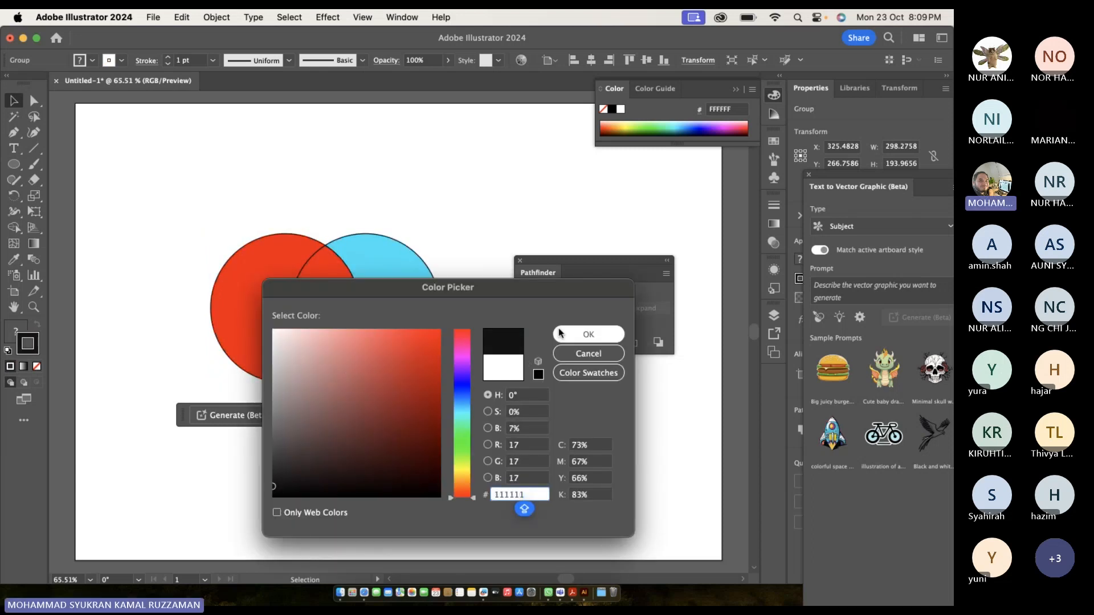
{"action": "left_click", "coordinate": [588, 334]}
{"action": "mouse_move", "coordinate": [16, 338]}
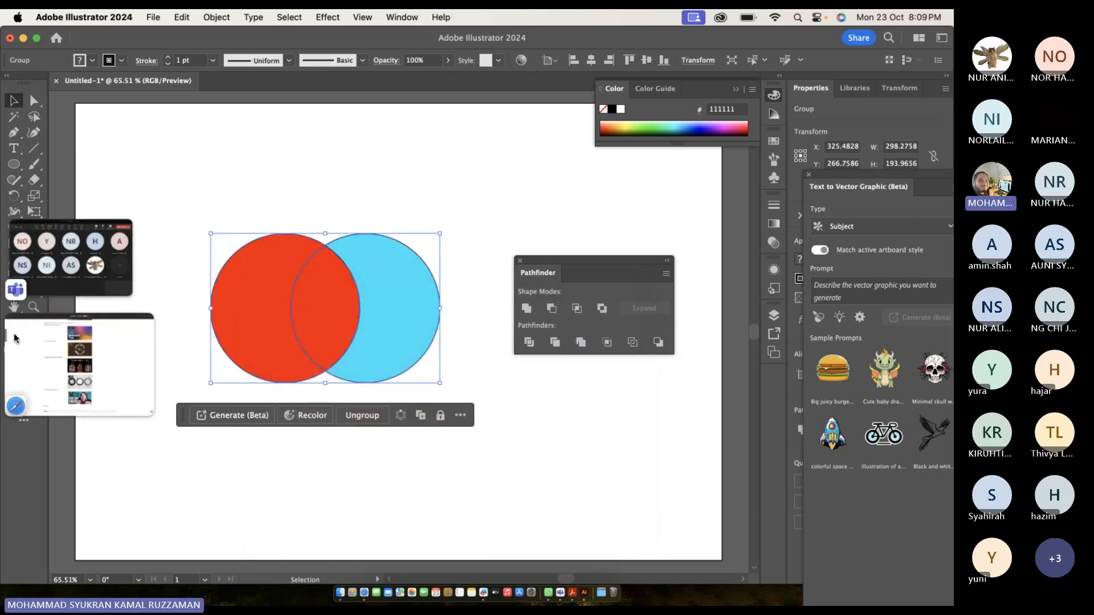
{"action": "left_click", "coordinate": [199, 364]}
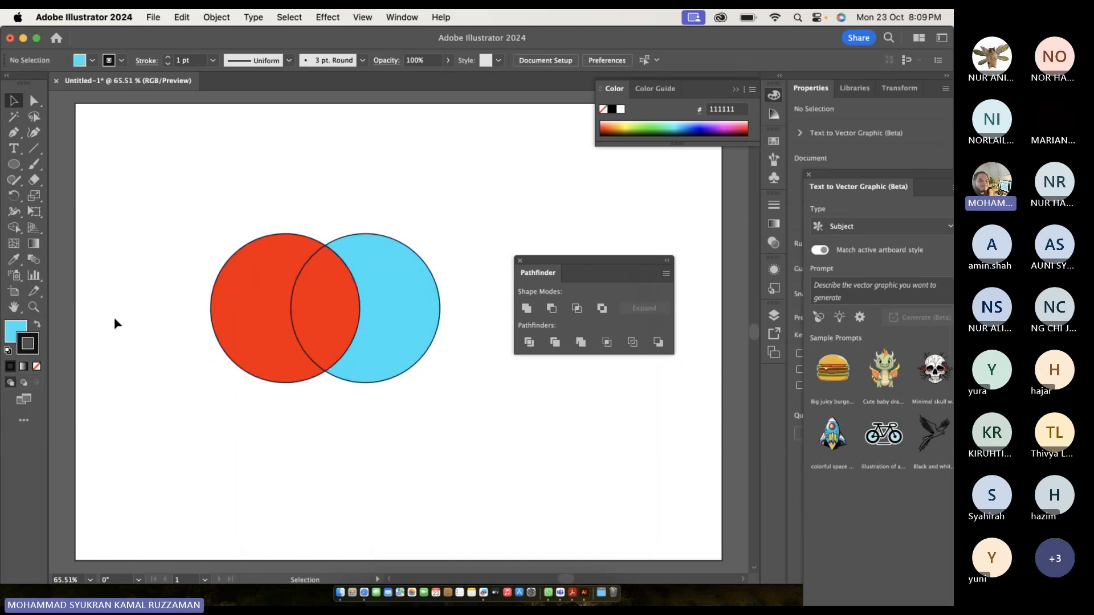
Remove the fill from the divided circle group, keeping only its dark outline.
{"action": "left_click", "coordinate": [23, 326]}
{"action": "left_click", "coordinate": [37, 367]}
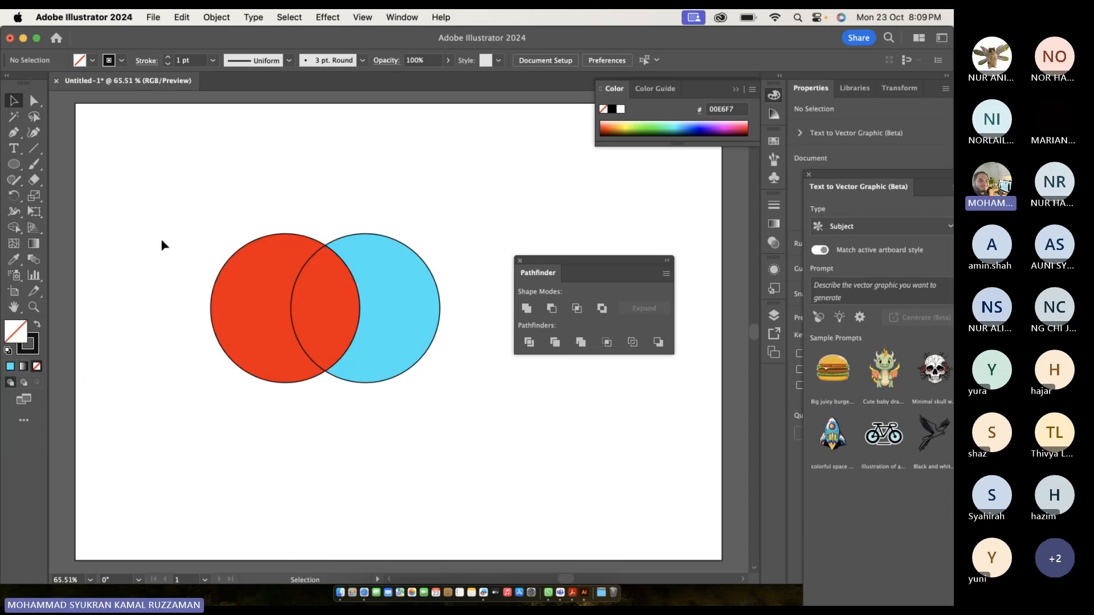
{"action": "left_click_drag", "start_coordinate": [163, 245], "coordinate": [371, 348]}
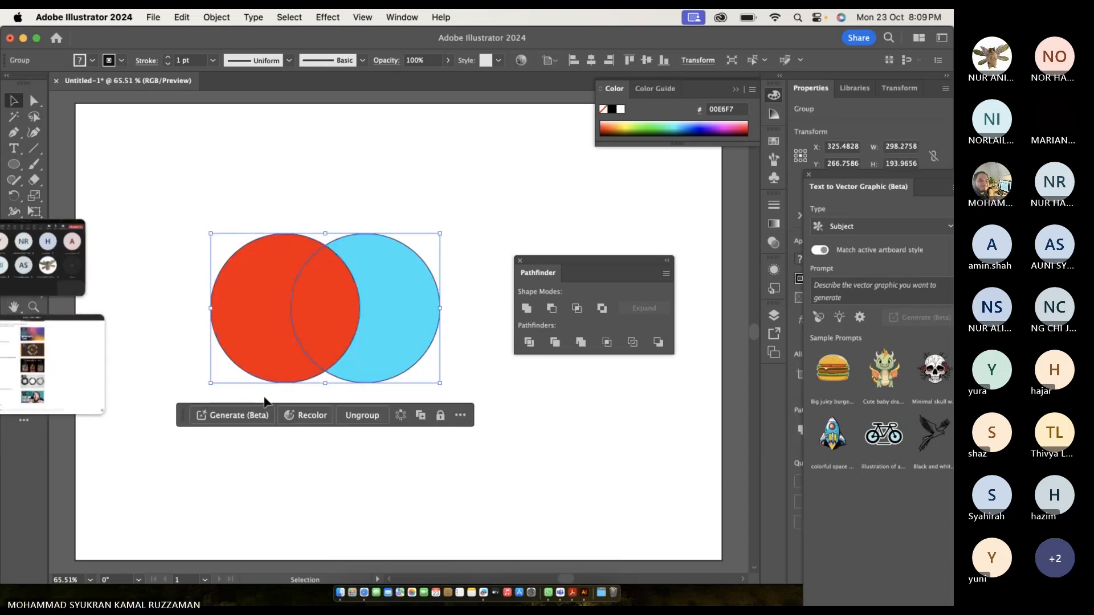
{"action": "left_click", "coordinate": [19, 336]}
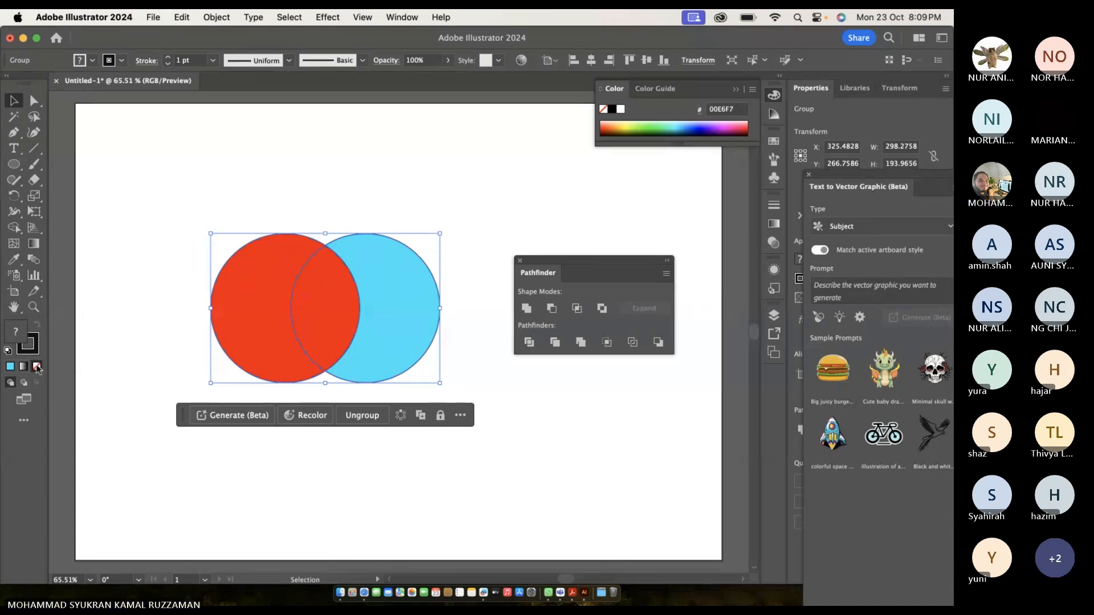
{"action": "double_click", "coordinate": [15, 341]}
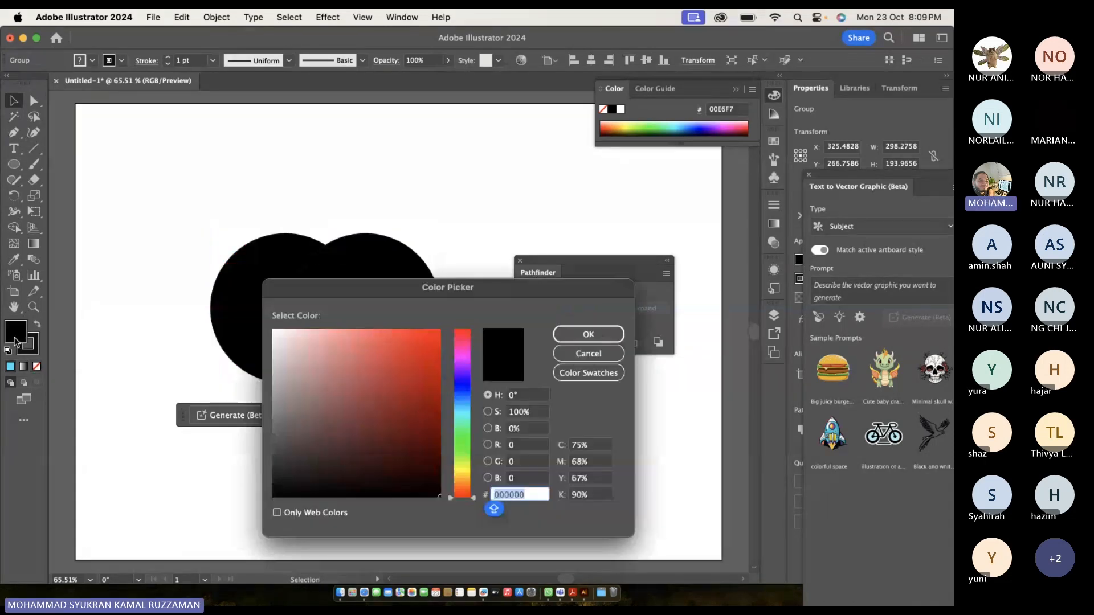
{"action": "left_click", "coordinate": [581, 336]}
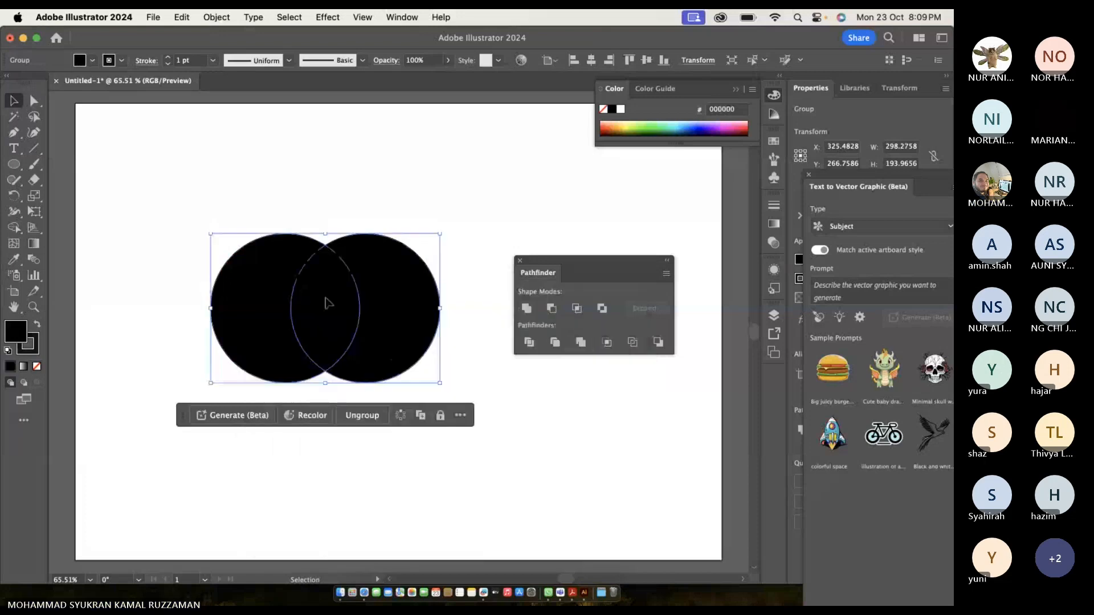
{"action": "left_click", "coordinate": [37, 366]}
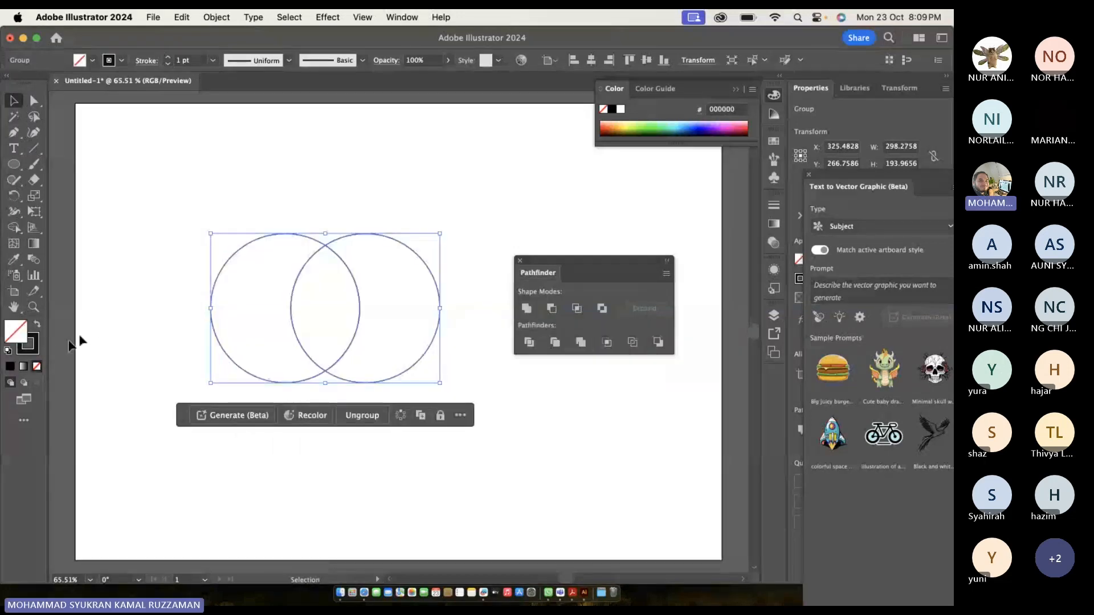
{"action": "left_click", "coordinate": [137, 310]}
Try moving the outlined circle group about 21 pt down, and enter and leave isolation mode.
{"action": "left_click", "coordinate": [375, 390]}
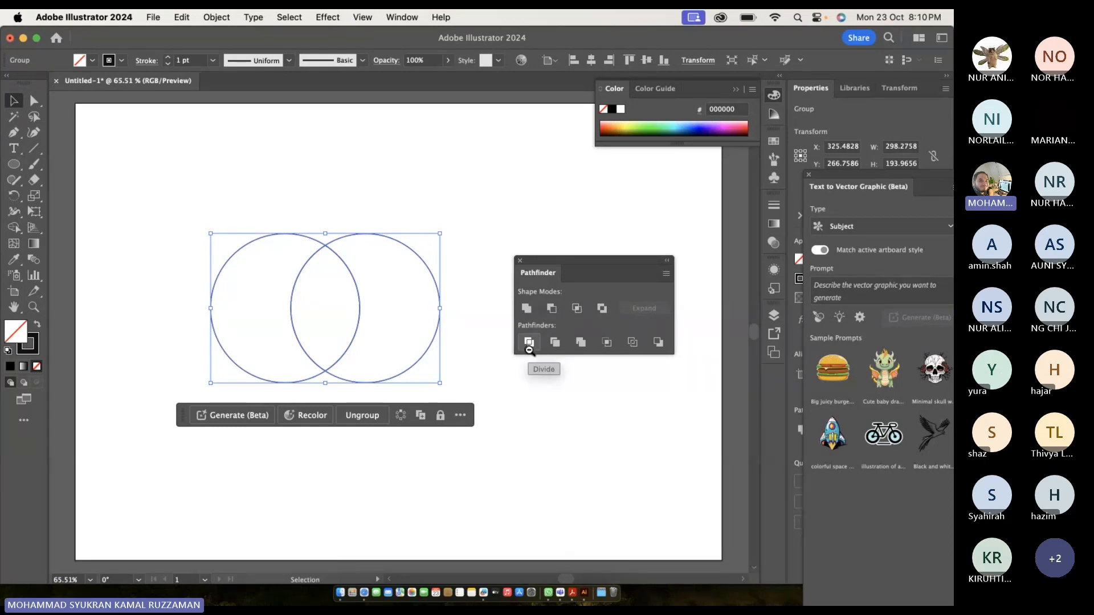
{"action": "left_click", "coordinate": [440, 366]}
{"action": "left_click_drag", "start_coordinate": [415, 363], "coordinate": [457, 391]}
{"action": "double_click", "coordinate": [415, 382]}
{"action": "key", "text": "super+z"}
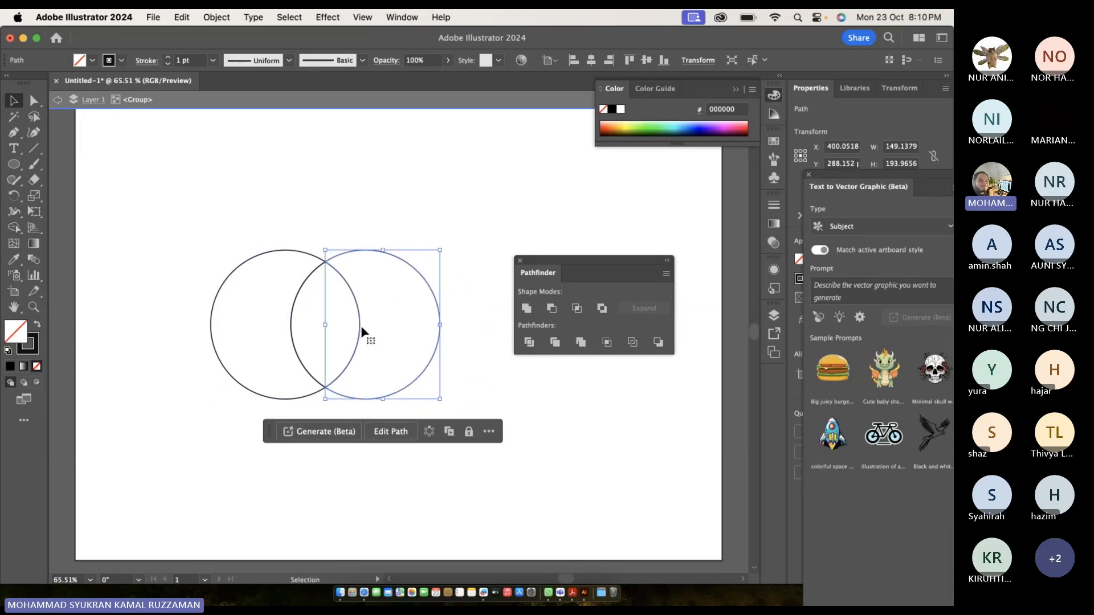
{"action": "double_click", "coordinate": [321, 238]}
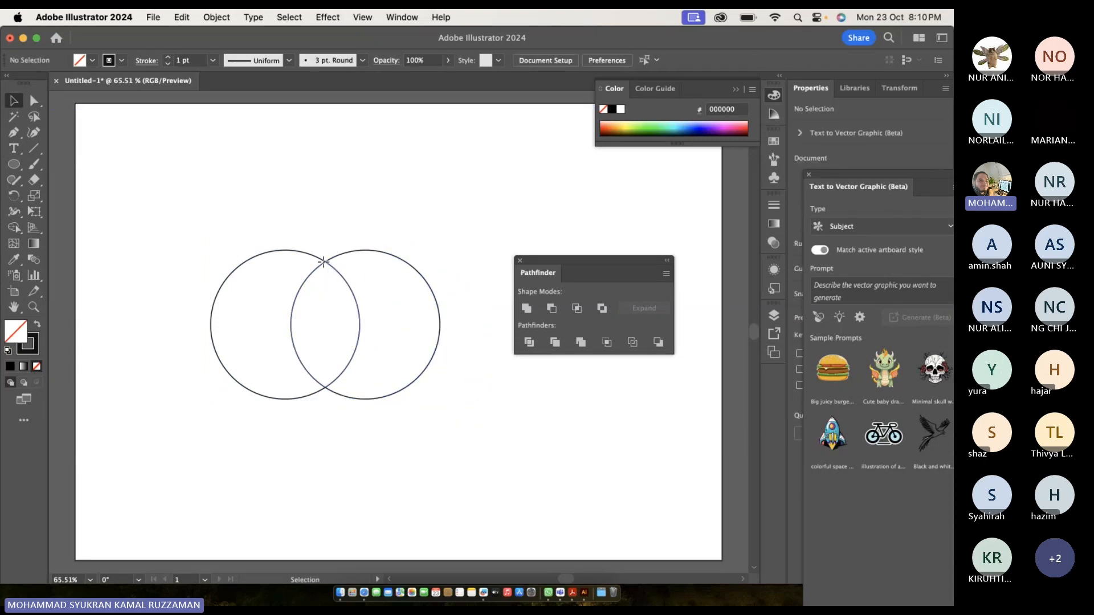
Ungroup the divided circle outlines into separate pieces.
{"action": "right_click", "coordinate": [322, 262]}
{"action": "left_click", "coordinate": [295, 222]}
{"action": "left_click", "coordinate": [358, 320]}
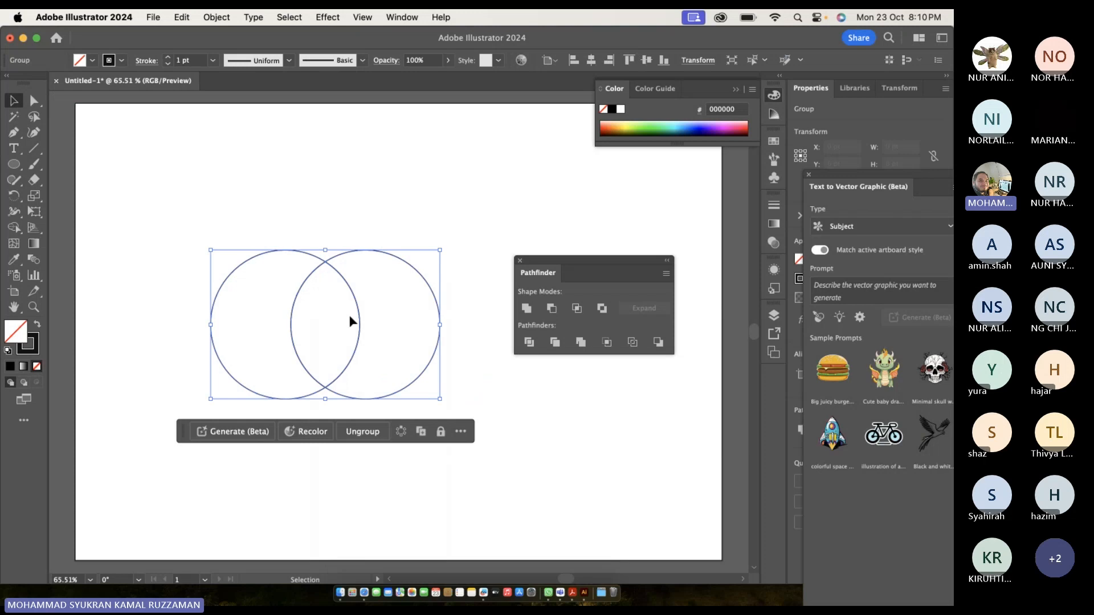
{"action": "right_click", "coordinate": [317, 268]}
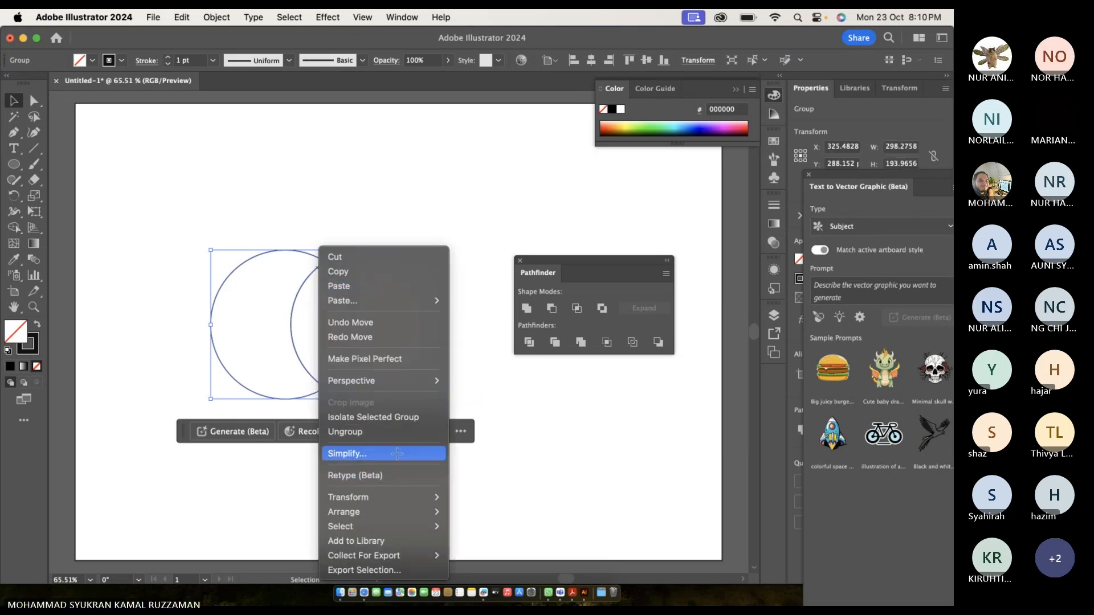
{"action": "left_click", "coordinate": [376, 432]}
{"action": "left_click", "coordinate": [240, 252]}
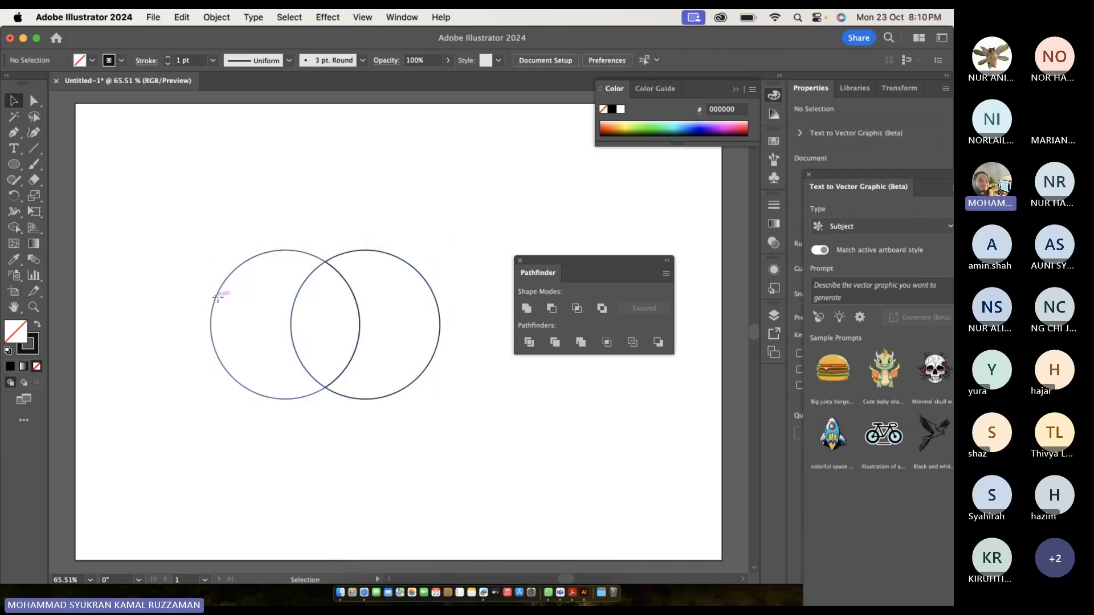
Try separating the pieces by moving the left crescent and the middle overlap piece to the left.
{"action": "left_click_drag", "start_coordinate": [214, 293], "coordinate": [166, 302]}
{"action": "left_click_drag", "start_coordinate": [293, 302], "coordinate": [266, 307]}
{"action": "left_click", "coordinate": [318, 209]}
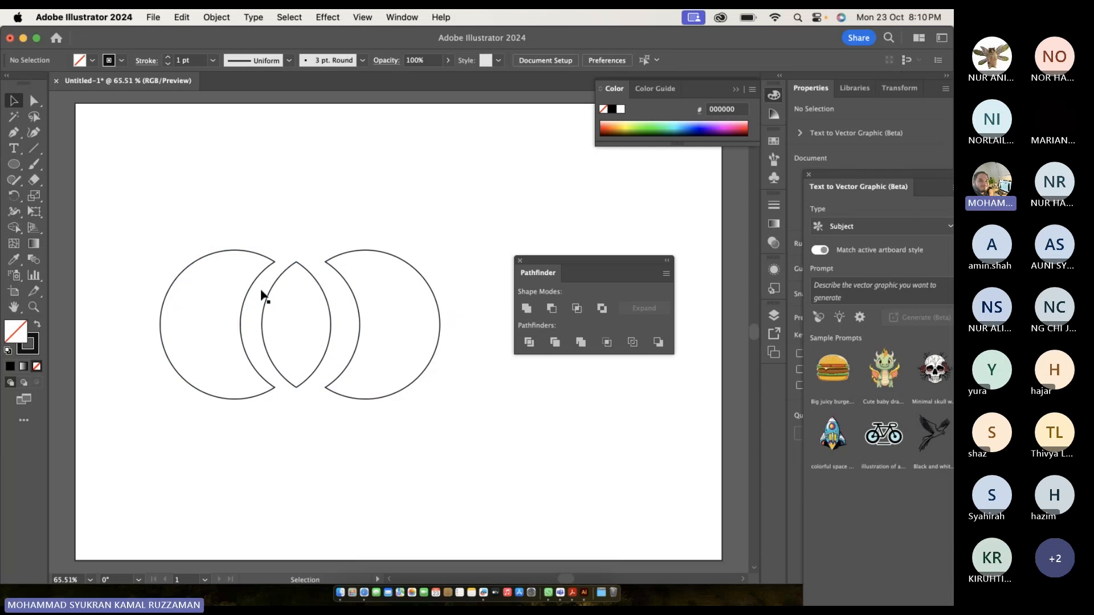
Undo the piece moves, the ungrouping and the group's downward move to restore the overlapping outlines.
{"action": "key", "text": "a"}
{"action": "key", "text": "super+z"}
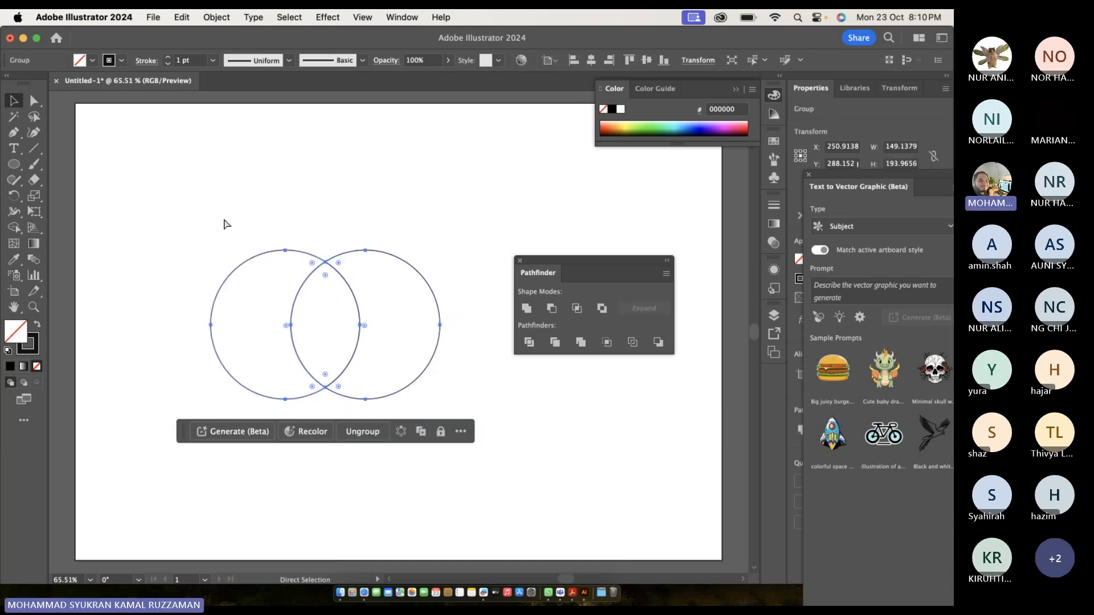
{"action": "left_click", "coordinate": [225, 221]}
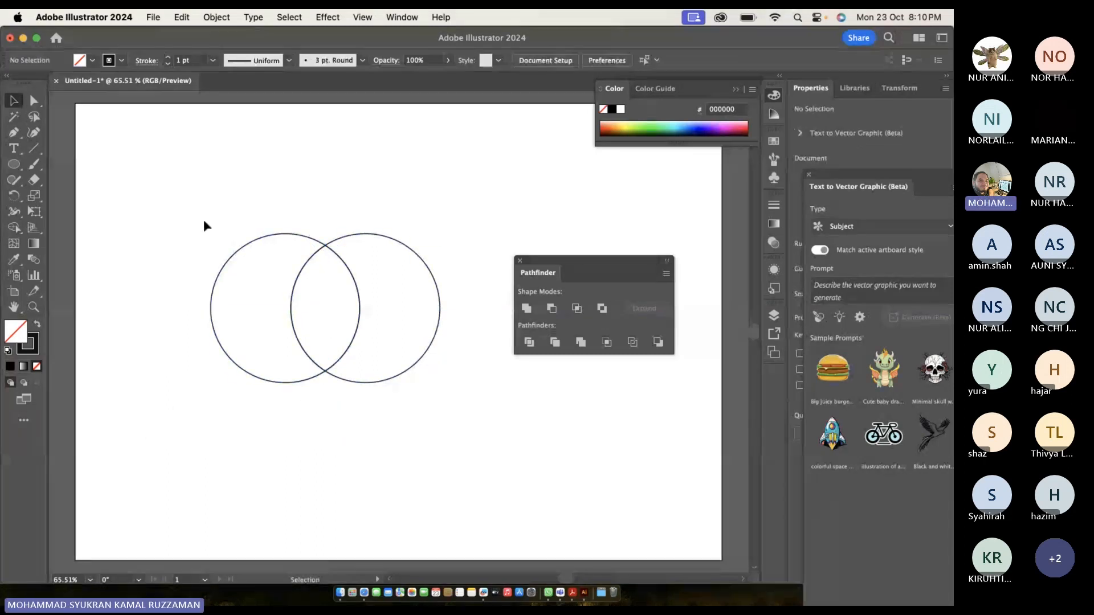
Try moving the outlined circle group slightly left, and undo the move.
{"action": "mouse_move", "coordinate": [223, 268]}
{"action": "left_mouse_down"}
{"action": "mouse_move", "coordinate": [199, 265]}
{"action": "mouse_move", "coordinate": [211, 269]}
{"action": "left_mouse_up"}
{"action": "left_click", "coordinate": [182, 270]}
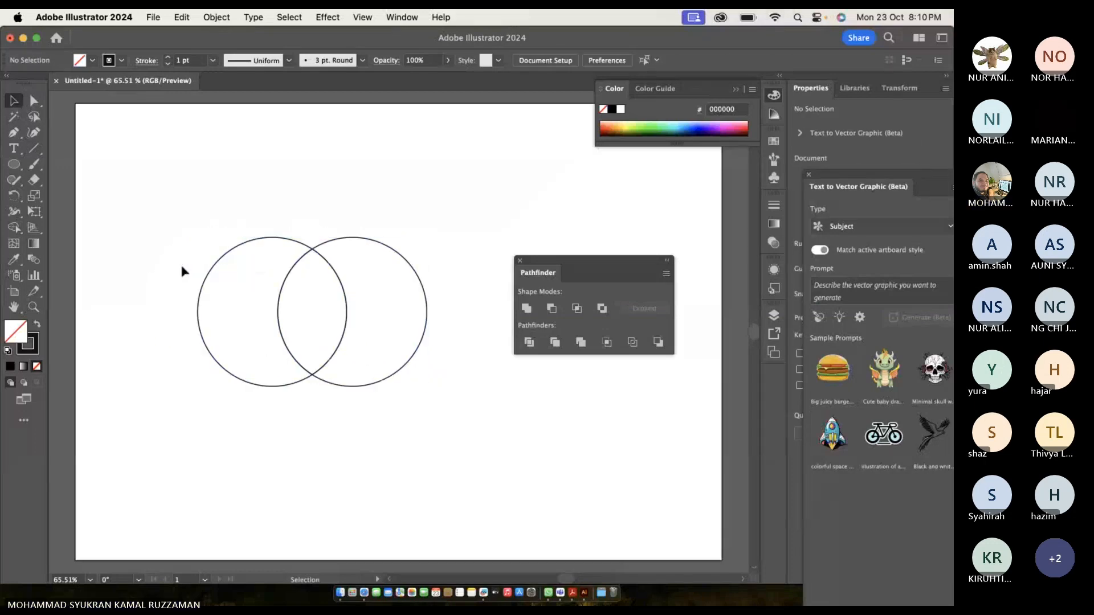
{"action": "key", "text": "super+z"}
{"action": "left_click", "coordinate": [200, 272]}
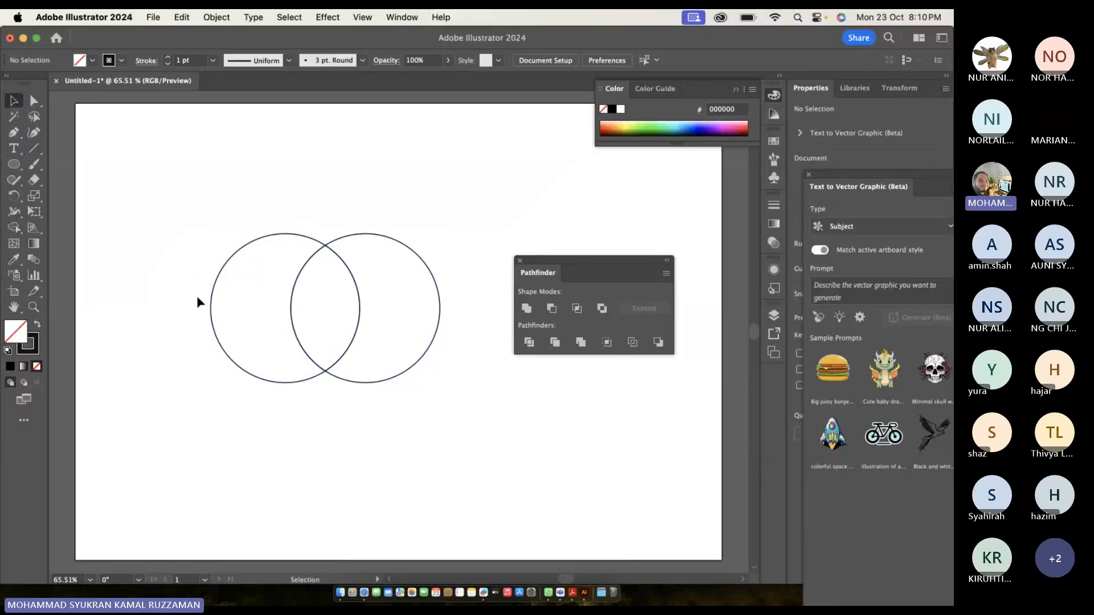
Move the outlined circle group about 41 pt left and ungroup it.
{"action": "left_click_drag", "start_coordinate": [212, 307], "coordinate": [181, 305]}
{"action": "right_click", "coordinate": [181, 306]}
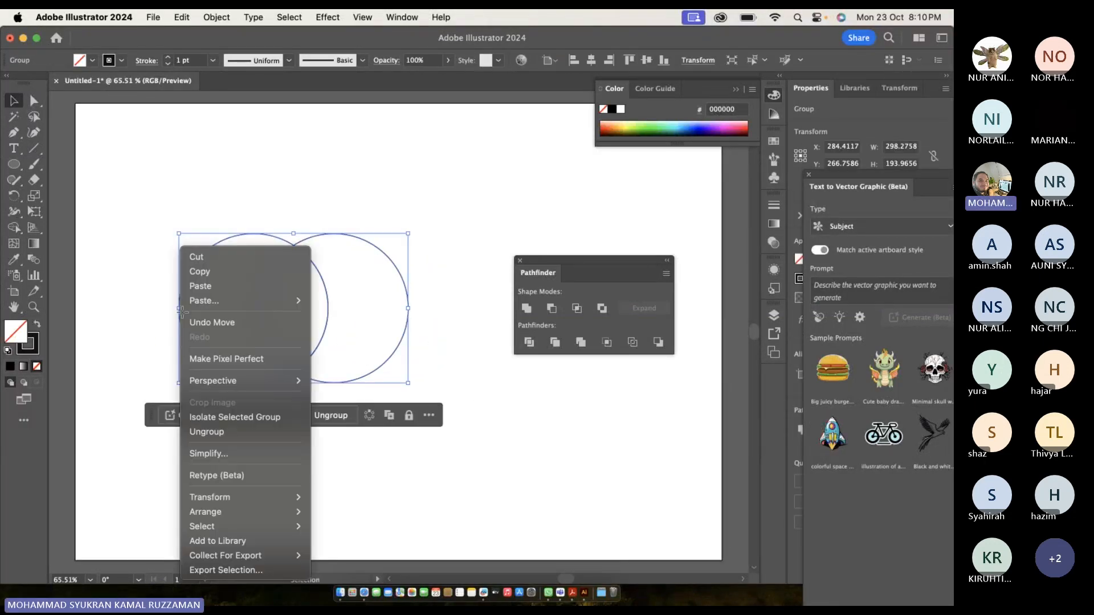
{"action": "left_click", "coordinate": [234, 431]}
{"action": "left_click", "coordinate": [206, 380]}
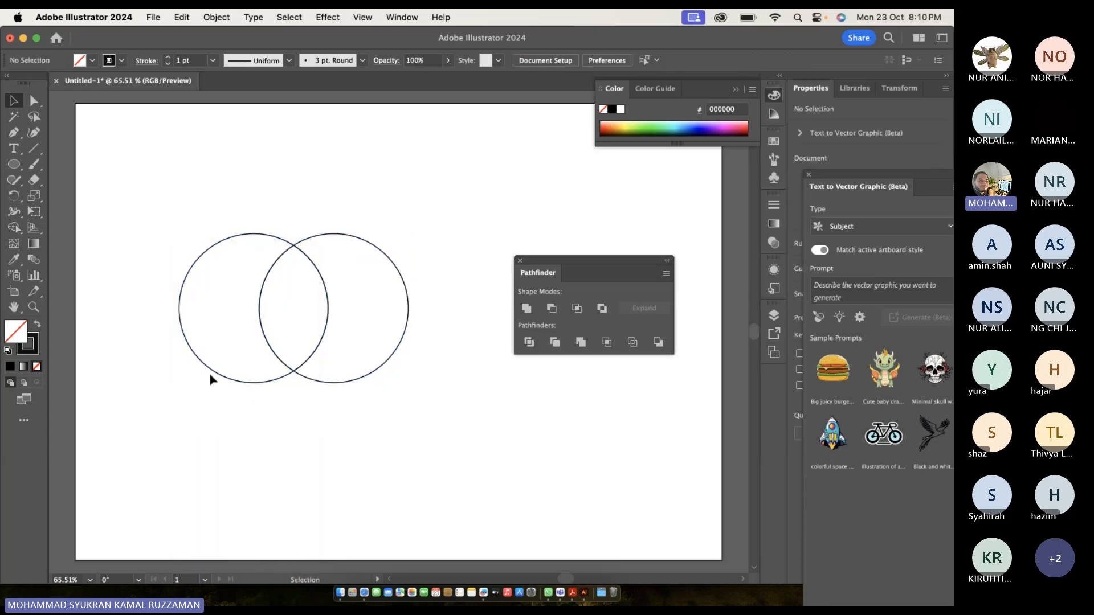
Try nudging the left crescent slightly left, and undo the nudge.
{"action": "left_click_drag", "start_coordinate": [211, 374], "coordinate": [204, 373]}
{"action": "key", "text": "super+z"}
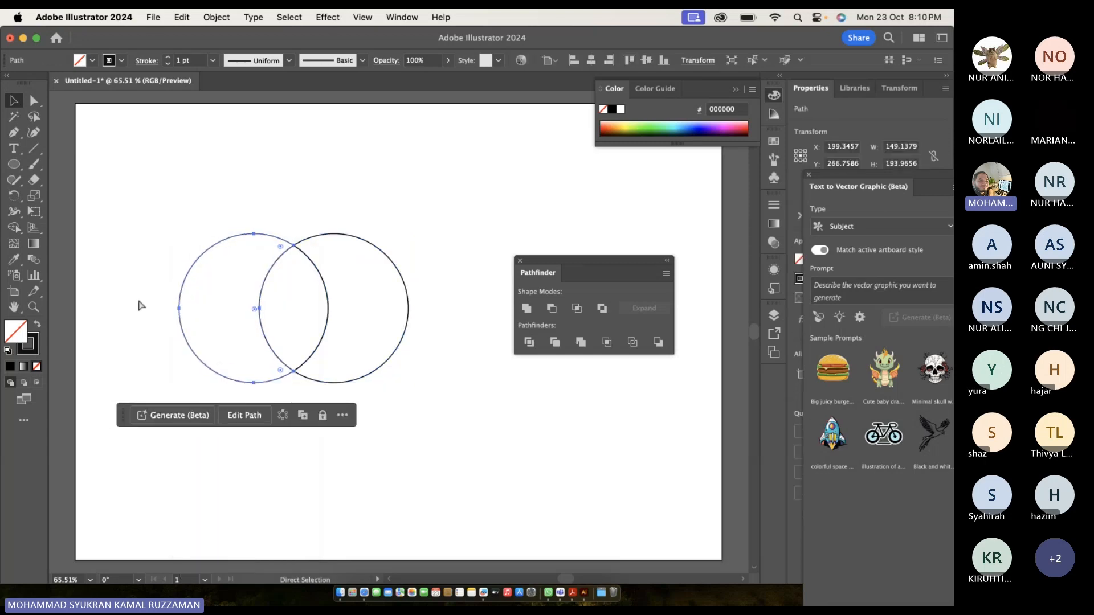
Delete all the pieces of the two outlined circles from the artboard.
{"action": "left_click", "coordinate": [114, 232]}
{"action": "left_click_drag", "start_coordinate": [114, 233], "coordinate": [374, 397]}
{"action": "key", "text": "Delete"}
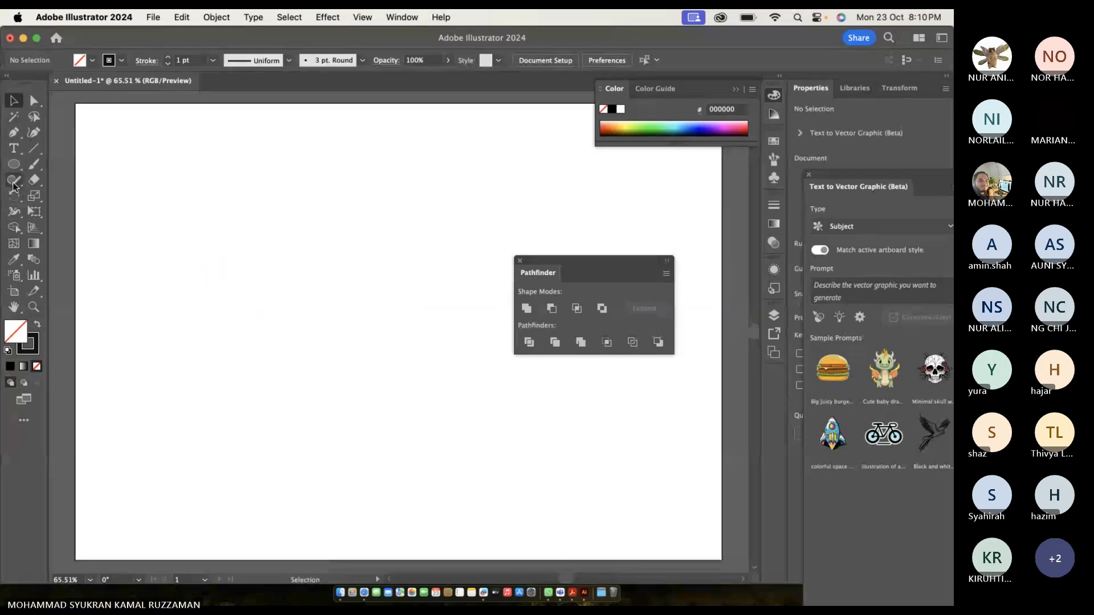
Draw two overlapping outlined circles about 152 pt and 127 pt wide, and raise the smaller one level with the larger circle's centre.
{"action": "left_click_drag", "start_coordinate": [14, 164], "coordinate": [79, 196]}
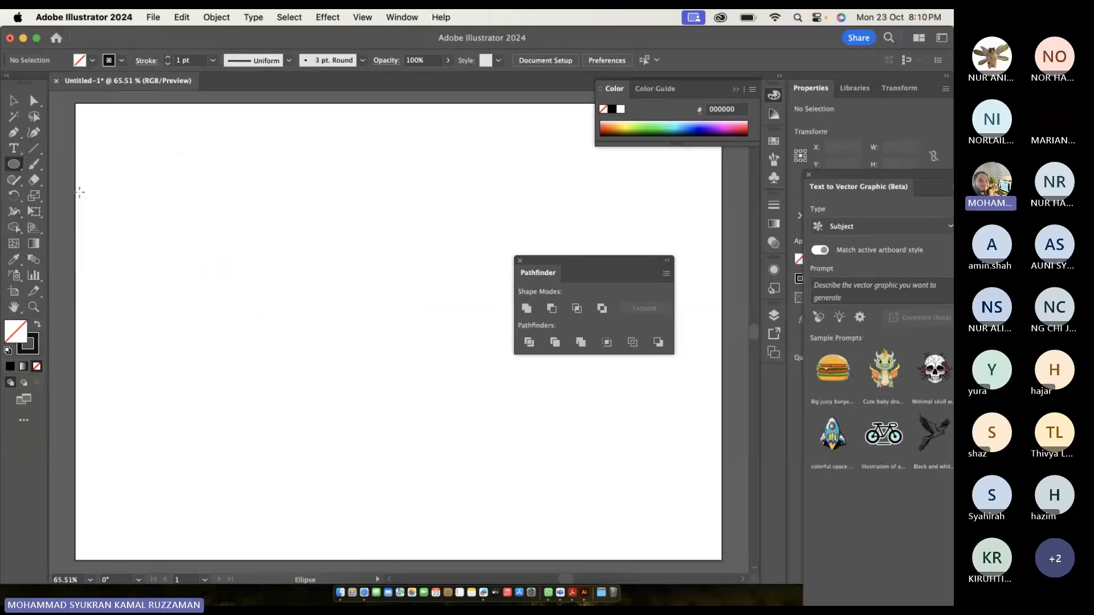
{"action": "mouse_move", "coordinate": [133, 241]}
{"action": "left_mouse_down"}
{"action": "mouse_move", "coordinate": [224, 313]}
{"action": "mouse_move", "coordinate": [251, 358]}
{"action": "left_mouse_up"}
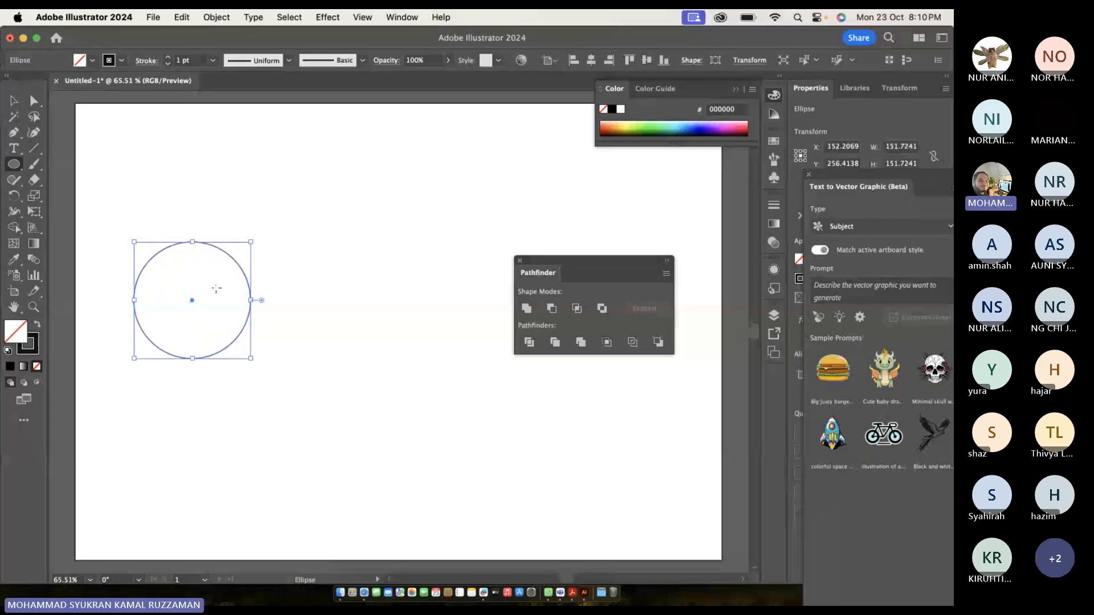
{"action": "left_click_drag", "start_coordinate": [211, 281], "coordinate": [308, 377]}
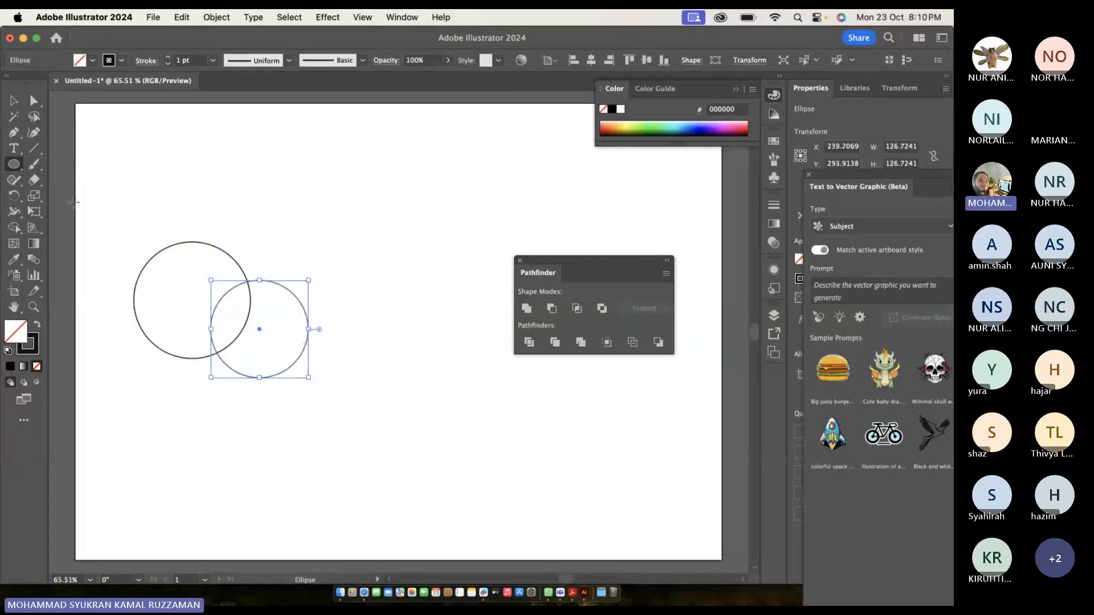
{"action": "key", "text": "v"}
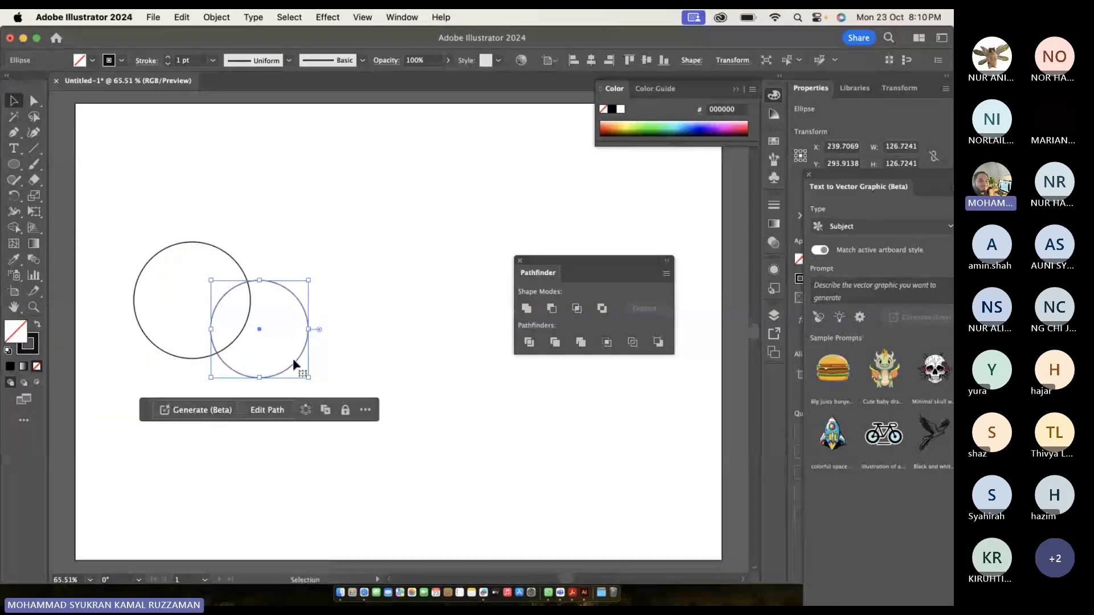
{"action": "left_click_drag", "start_coordinate": [293, 358], "coordinate": [293, 329]}
{"action": "left_click", "coordinate": [173, 206]}
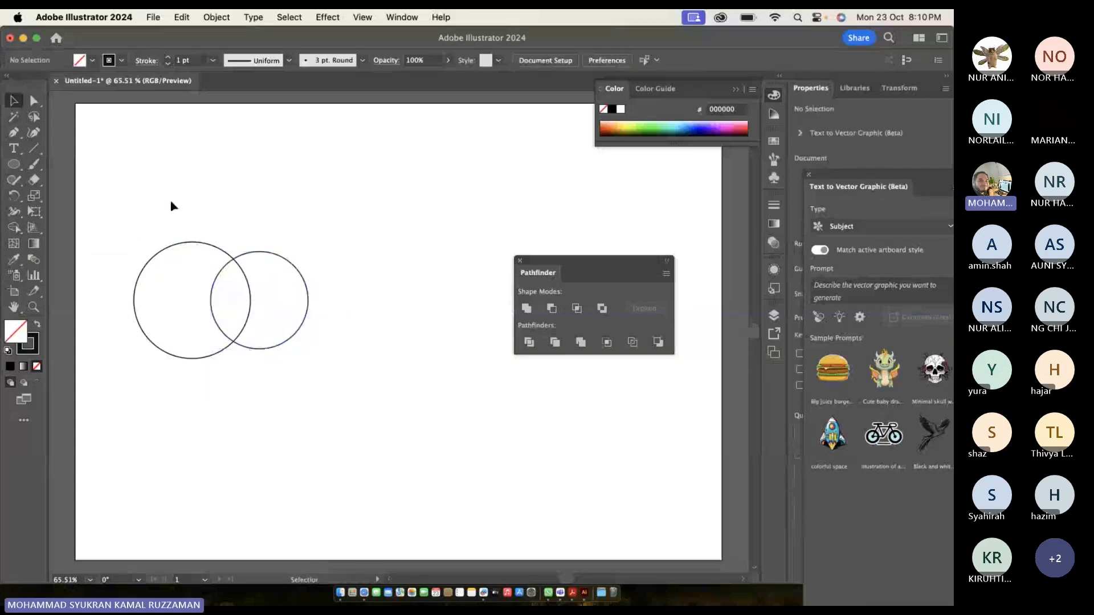
Try to apply the Pathfinder Trim operation to the two unfilled circles.
{"action": "left_click_drag", "start_coordinate": [172, 206], "coordinate": [329, 365]}
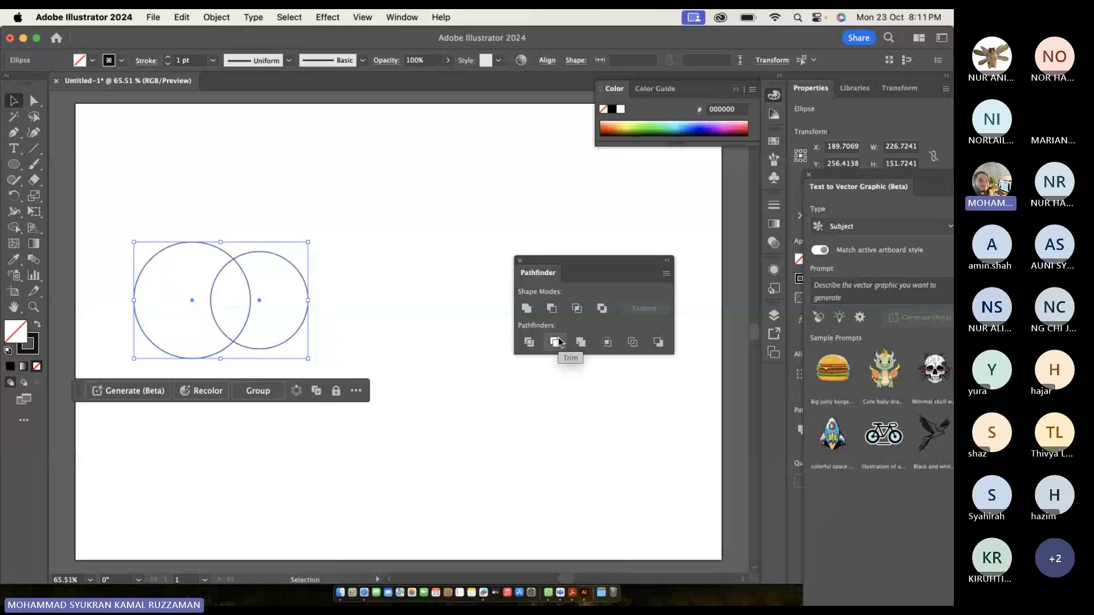
{"action": "left_click", "coordinate": [555, 342]}
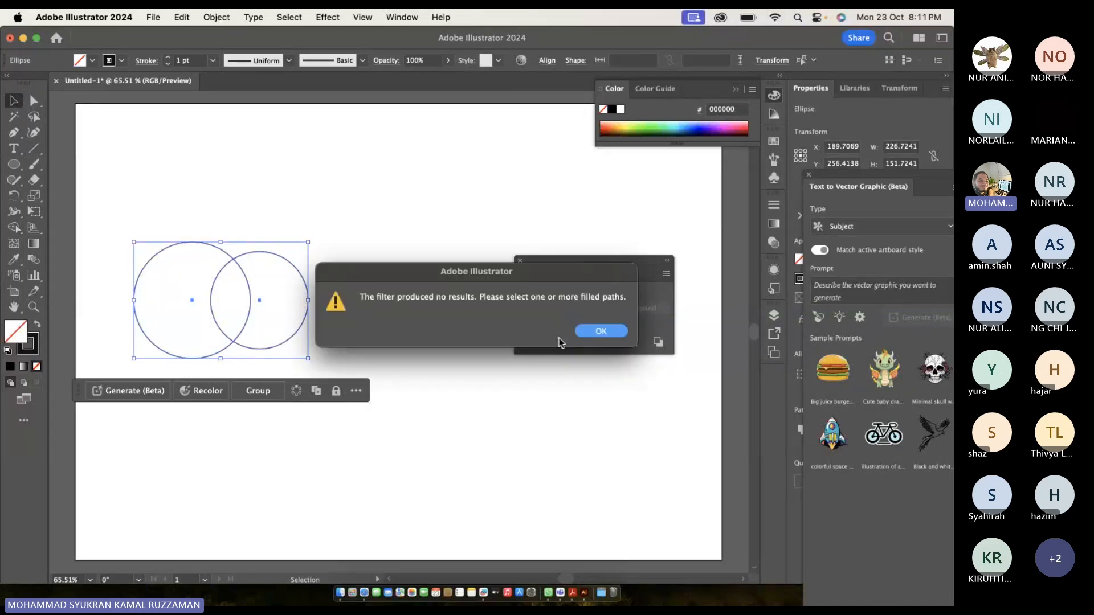
{"action": "key", "text": "Return"}
{"action": "left_click", "coordinate": [554, 341]}
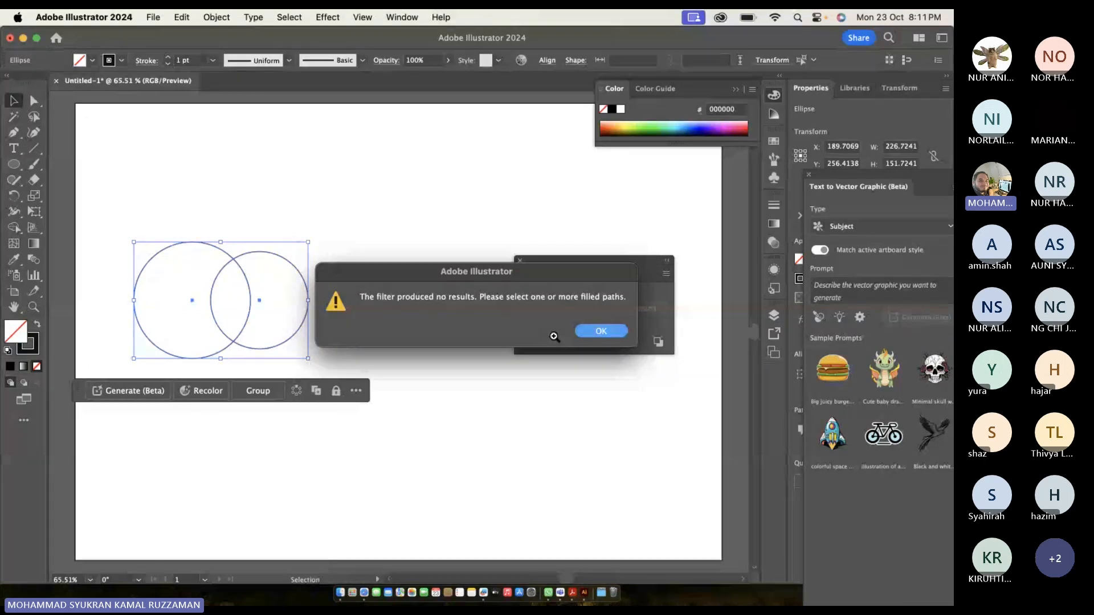
{"action": "left_click", "coordinate": [603, 331]}
Swap the fill and stroke of both circles so they are filled black, and move them about 108 pt right.
{"action": "left_click", "coordinate": [122, 206]}
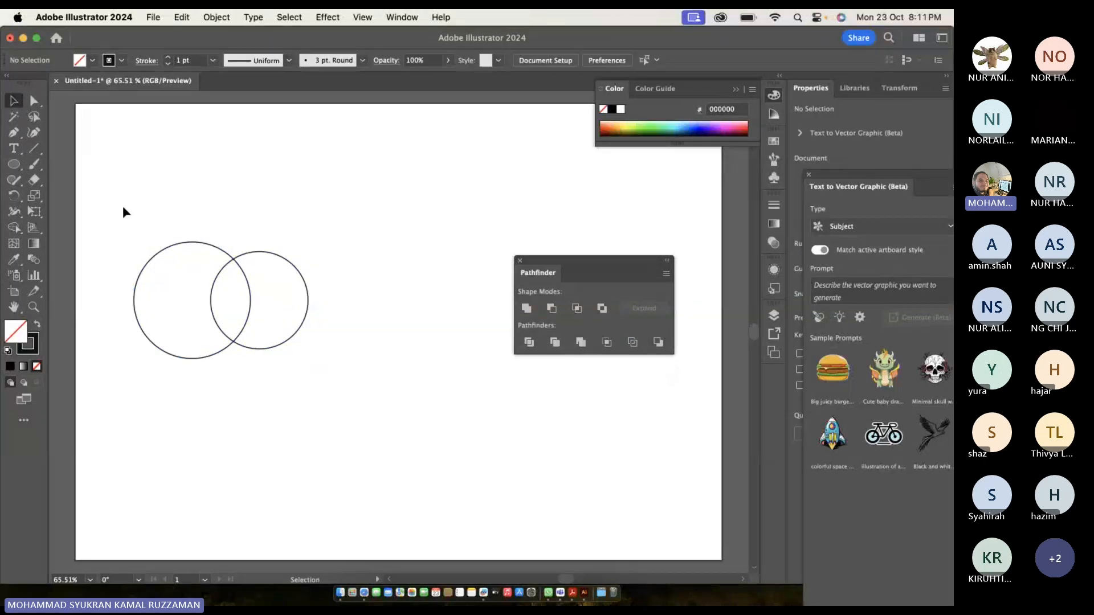
{"action": "left_click_drag", "start_coordinate": [122, 207], "coordinate": [354, 343]}
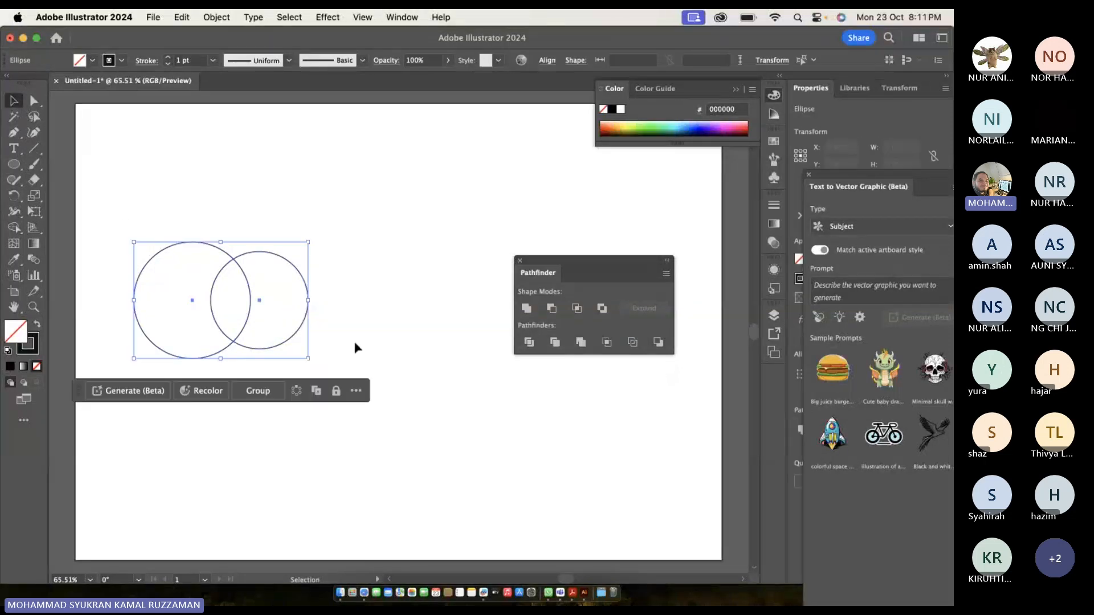
{"action": "left_click", "coordinate": [39, 324]}
{"action": "left_click_drag", "start_coordinate": [192, 310], "coordinate": [275, 310]}
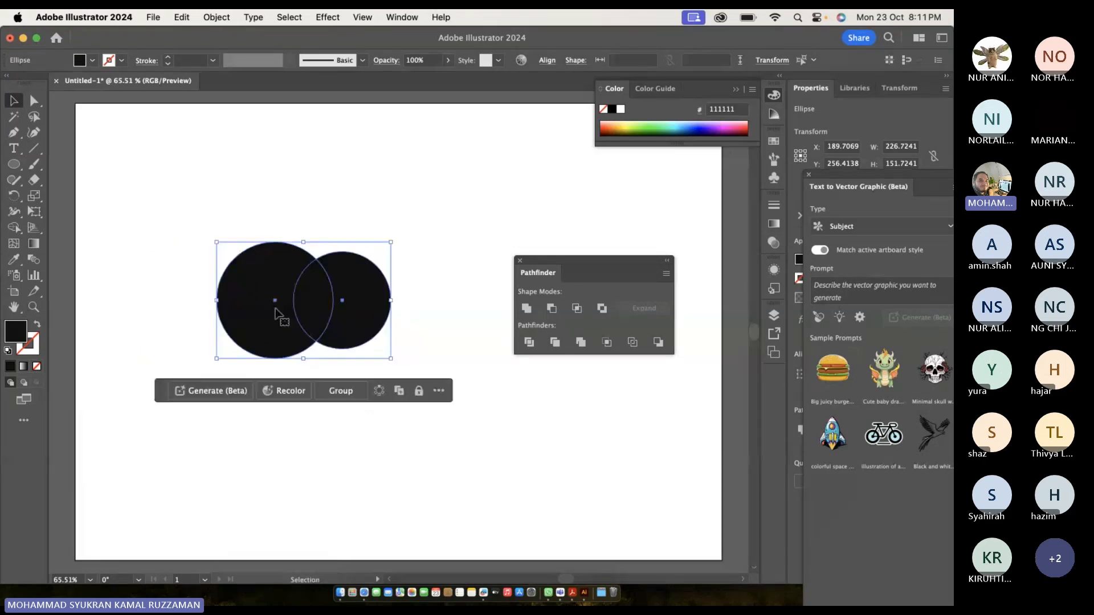
Apply the Pathfinder Trim operation to both black circles and move the resulting group about 54 pt right.
{"action": "left_click", "coordinate": [554, 343]}
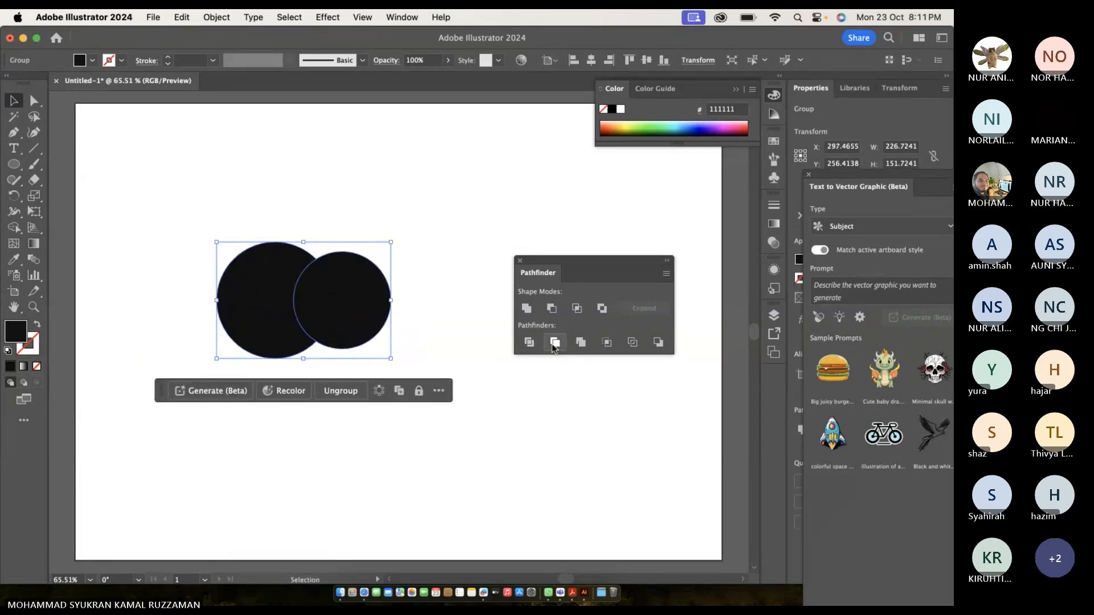
{"action": "left_click", "coordinate": [124, 154]}
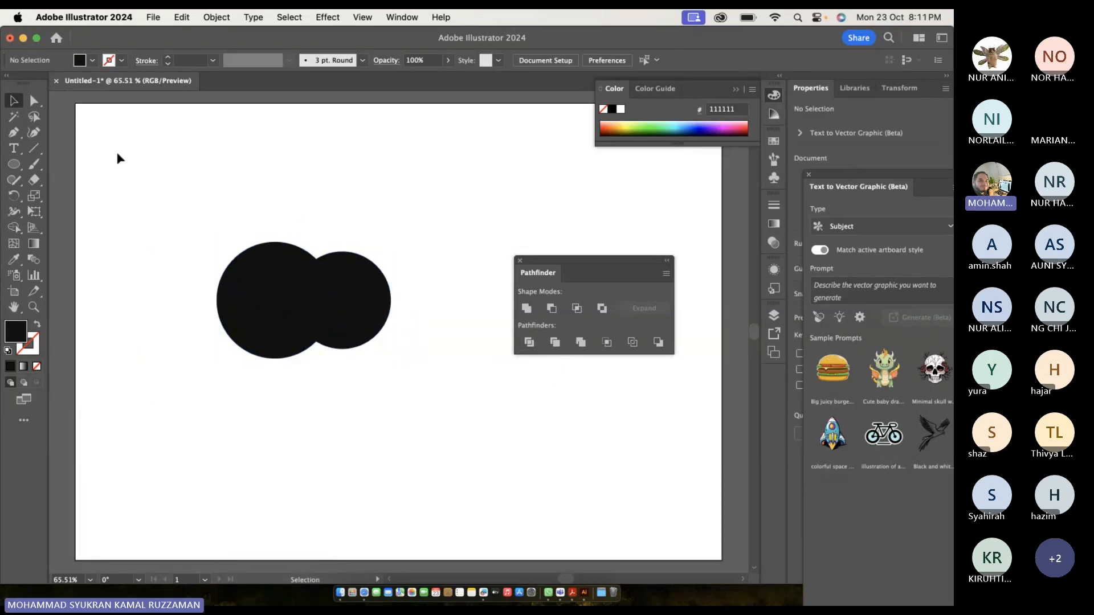
{"action": "left_click", "coordinate": [348, 276]}
{"action": "left_click_drag", "start_coordinate": [388, 287], "coordinate": [389, 287]}
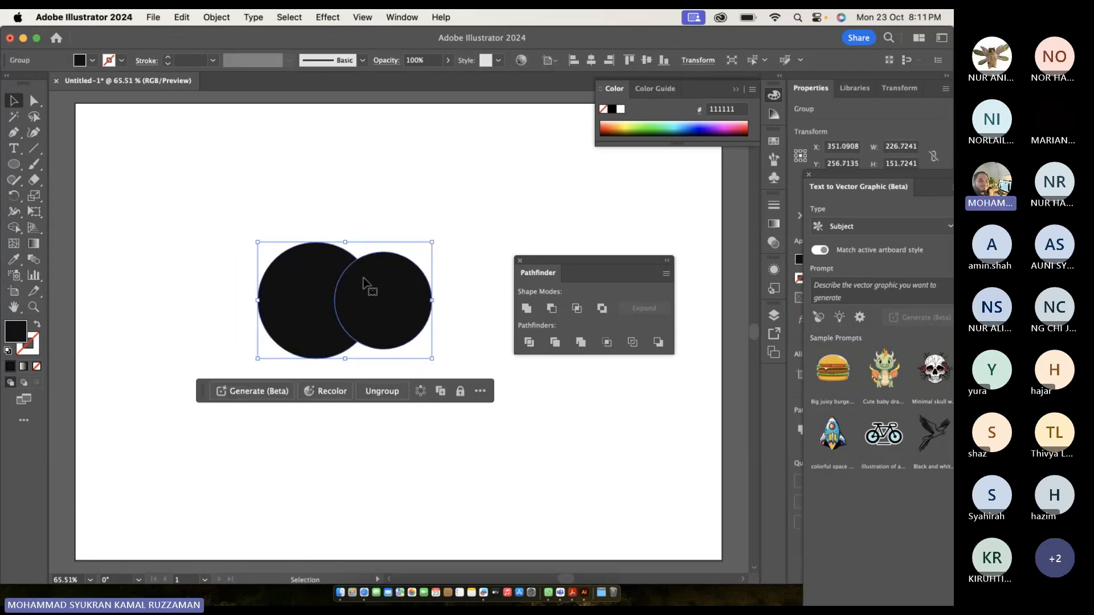
Ungroup the trimmed shapes and separate them, moving the circle about 43 pt right and back beside the crescent, and the crescent about 57 pt left.
{"action": "right_click", "coordinate": [363, 283]}
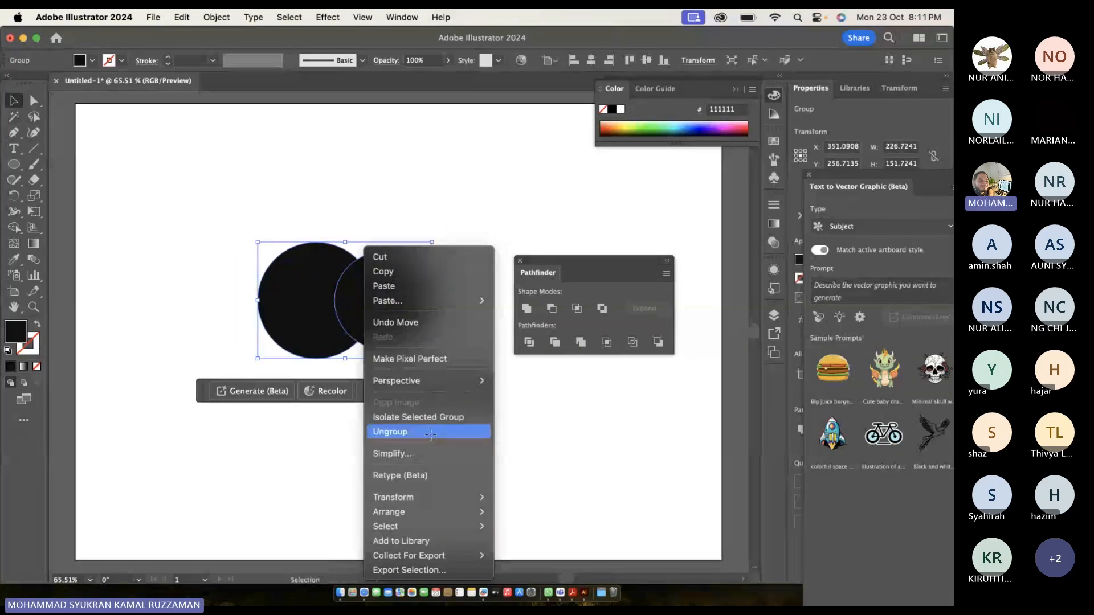
{"action": "key", "text": "Escape"}
{"action": "left_click", "coordinate": [396, 419]}
{"action": "left_click", "coordinate": [374, 317]}
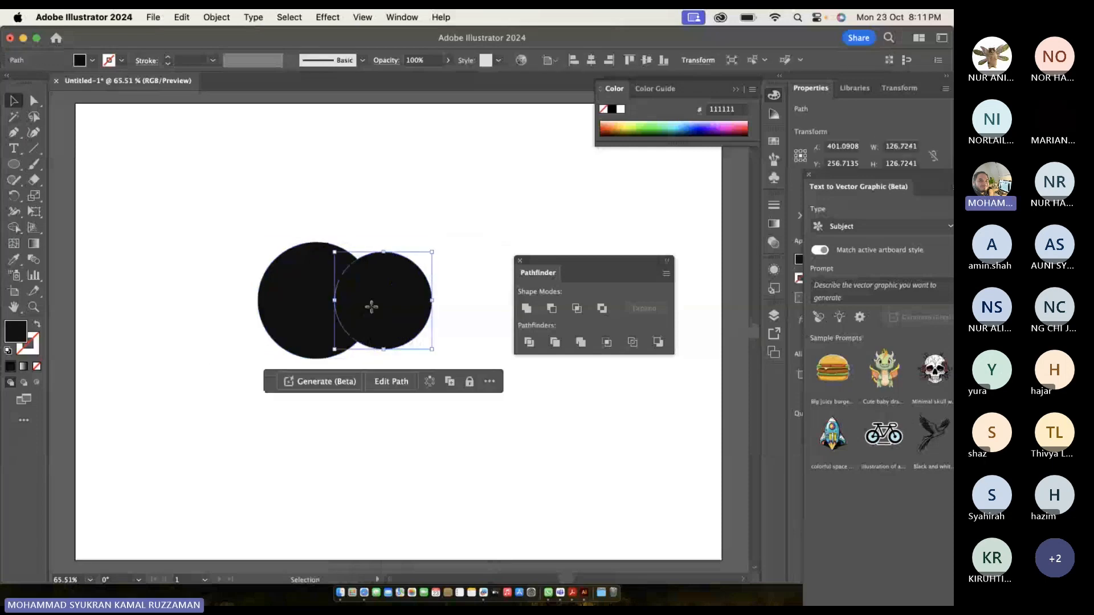
{"action": "left_click_drag", "start_coordinate": [371, 306], "coordinate": [406, 311]}
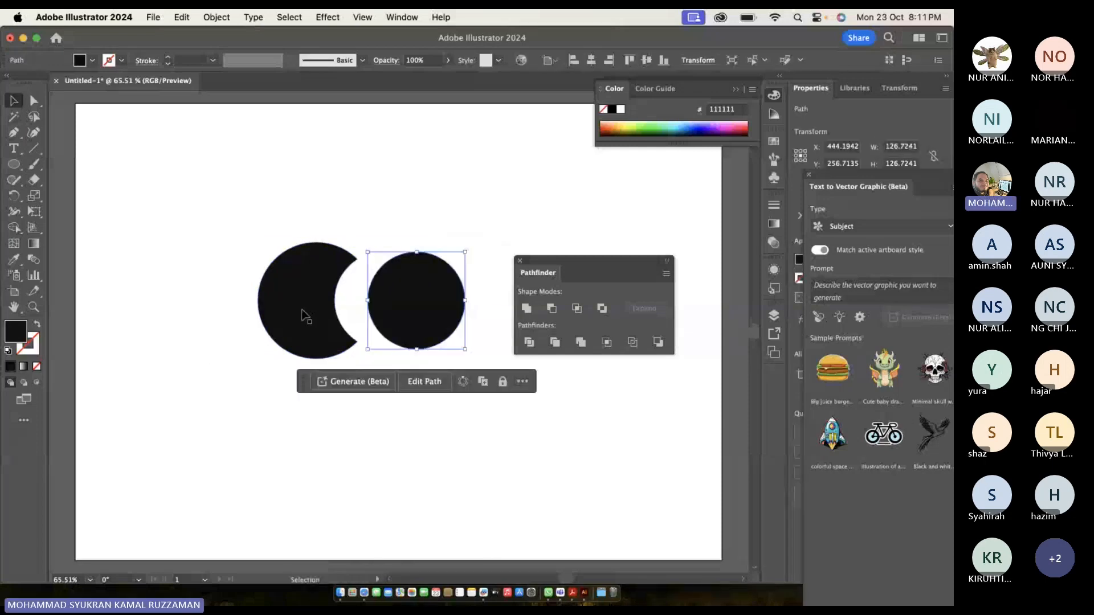
{"action": "left_click_drag", "start_coordinate": [306, 317], "coordinate": [262, 317]}
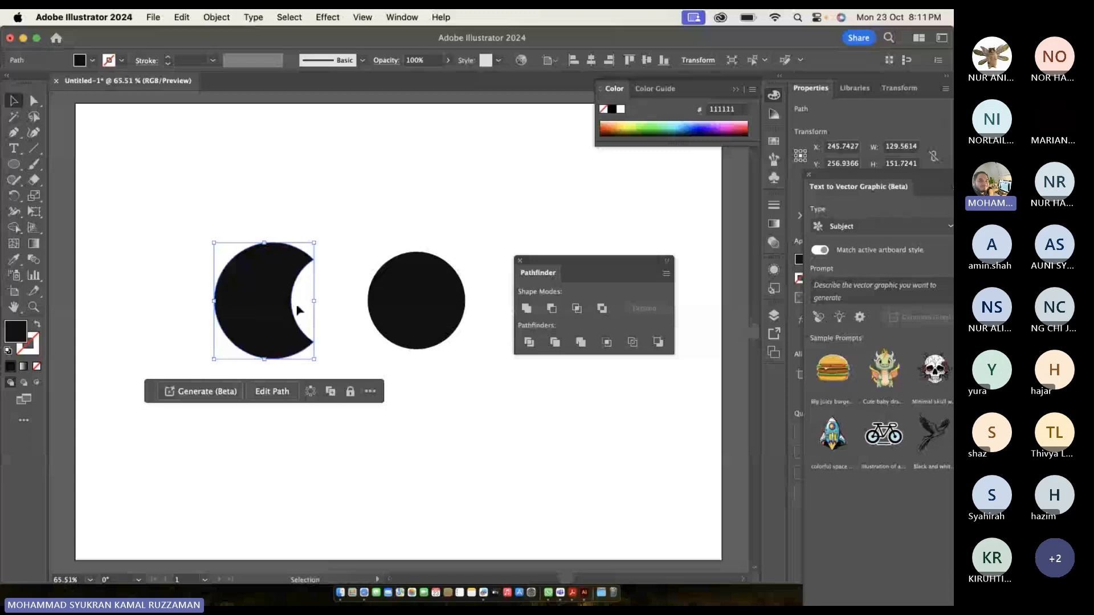
{"action": "left_click_drag", "start_coordinate": [407, 303], "coordinate": [345, 307]}
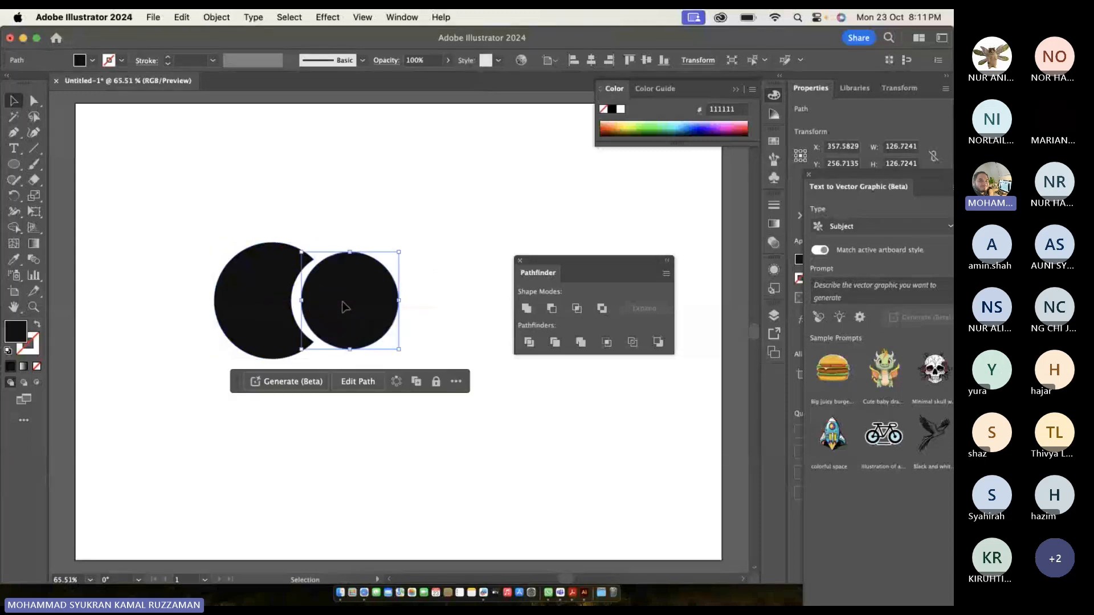
Undo the piece moves, the ungrouping, the group move and the Trim to restore the two overlapping black circles.
{"action": "key", "text": "super"}
{"action": "key", "text": "super+z"}
{"action": "key", "text": "super+z"}
{"action": "key", "text": "super+z"}
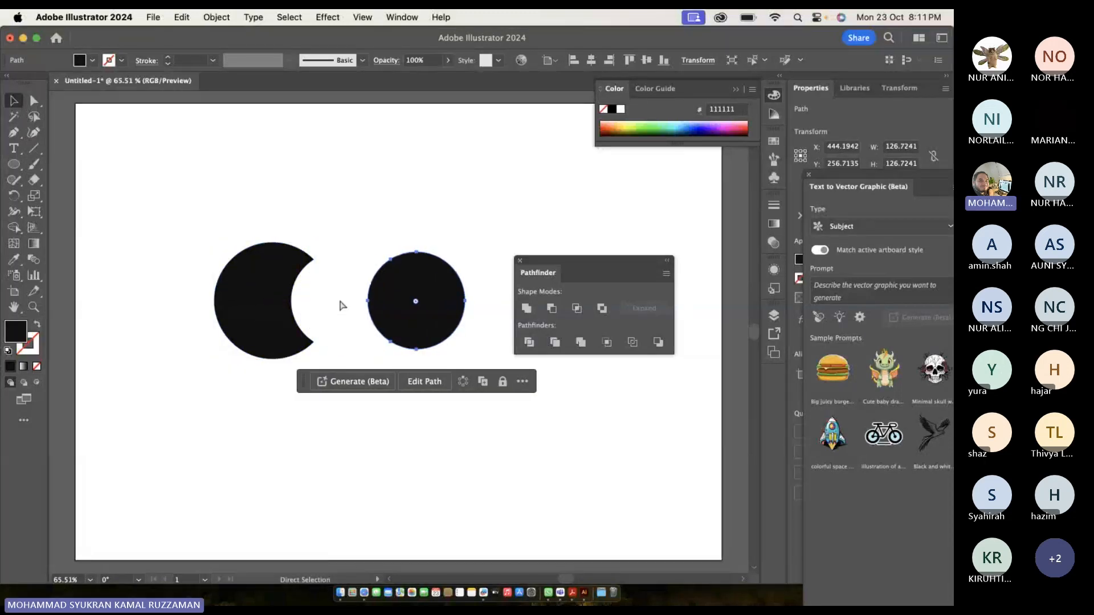
{"action": "key", "text": "super+z"}
{"action": "key", "text": "super+z"}
{"action": "key", "text": "super+z"}
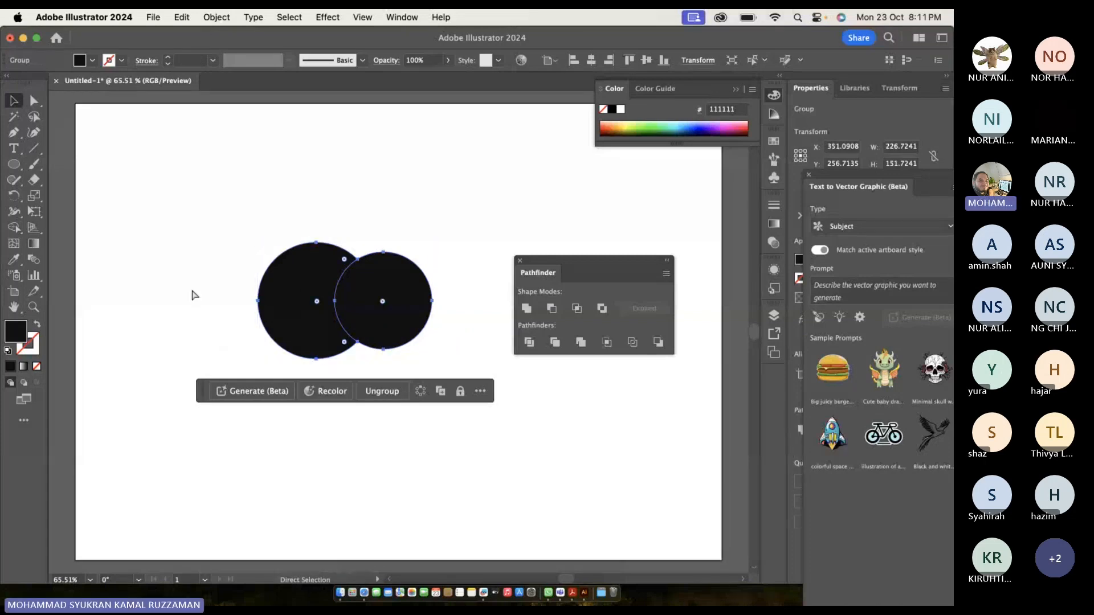
{"action": "mouse_move", "coordinate": [237, 324]}
{"action": "left_mouse_down"}
{"action": "mouse_move", "coordinate": [181, 323]}
{"action": "mouse_move", "coordinate": [224, 332]}
{"action": "left_mouse_up"}
{"action": "key", "text": "super+z"}
{"action": "key", "text": "super+z"}
Isolate the larger circle, fill it with yellow E8CD0A, and leave isolation mode.
{"action": "double_click", "coordinate": [225, 332]}
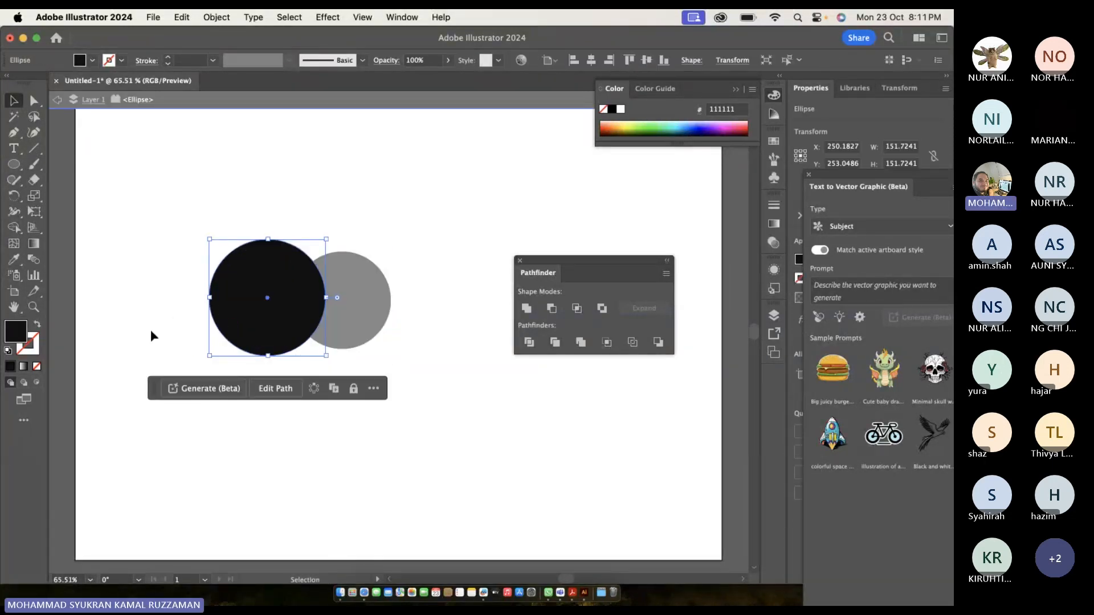
{"action": "double_click", "coordinate": [27, 338]}
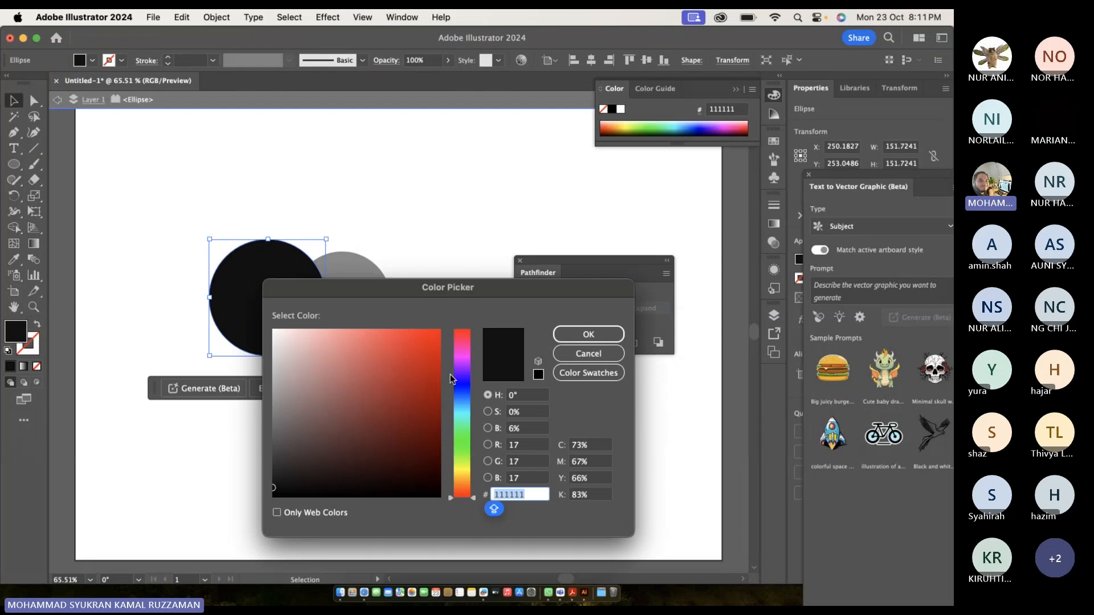
{"action": "left_click", "coordinate": [462, 473]}
{"action": "left_click", "coordinate": [434, 345]}
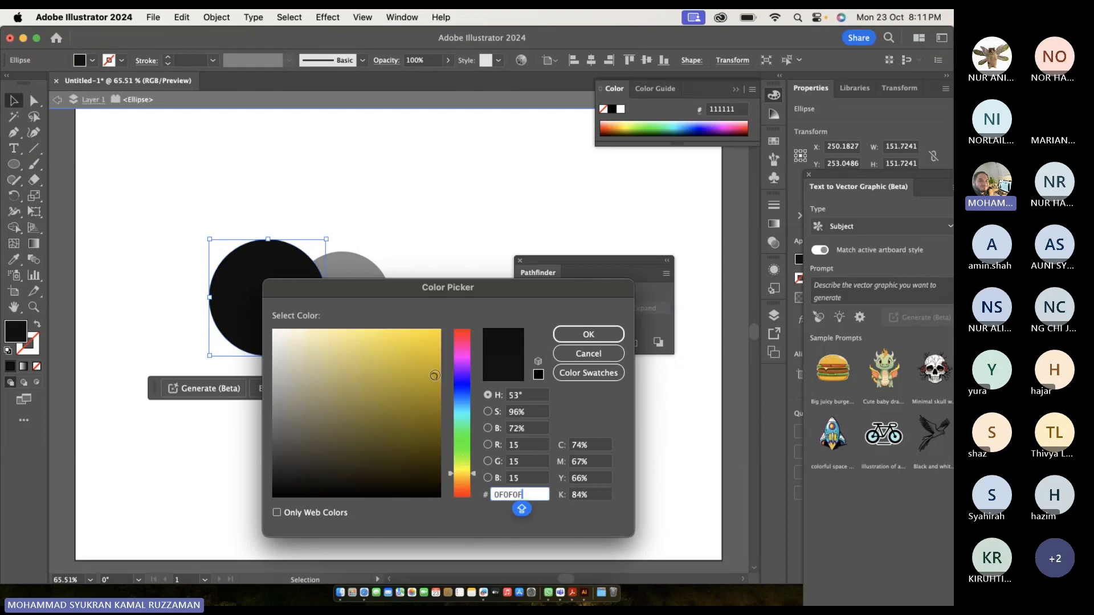
{"action": "left_click", "coordinate": [589, 334]}
{"action": "double_click", "coordinate": [351, 139]}
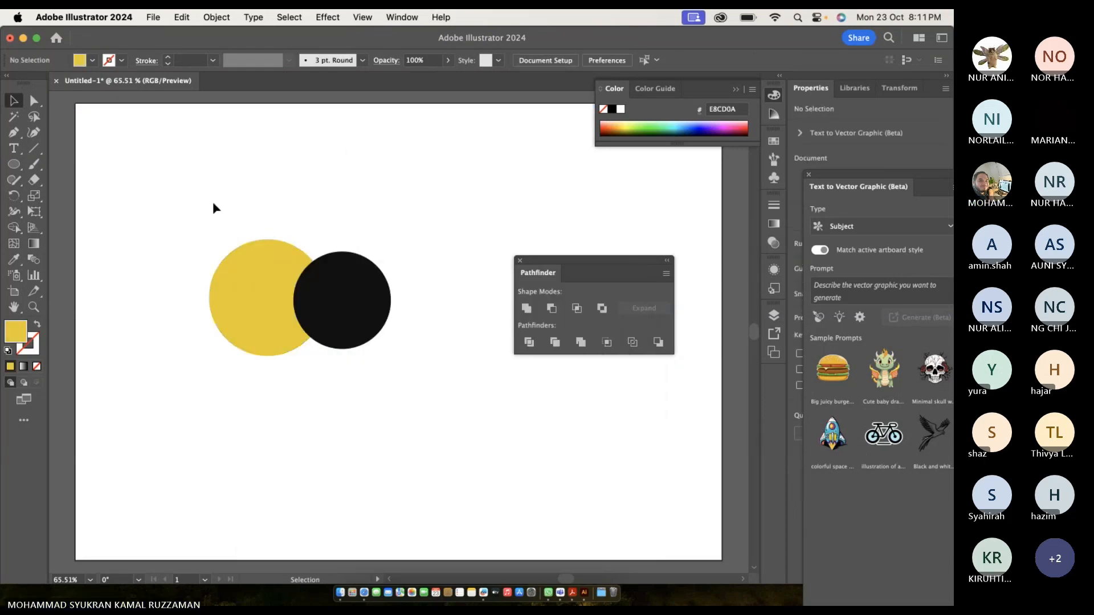
Apply the Pathfinder Merge operation to the overlapping yellow and black circles.
{"action": "left_click_drag", "start_coordinate": [213, 202], "coordinate": [397, 305]}
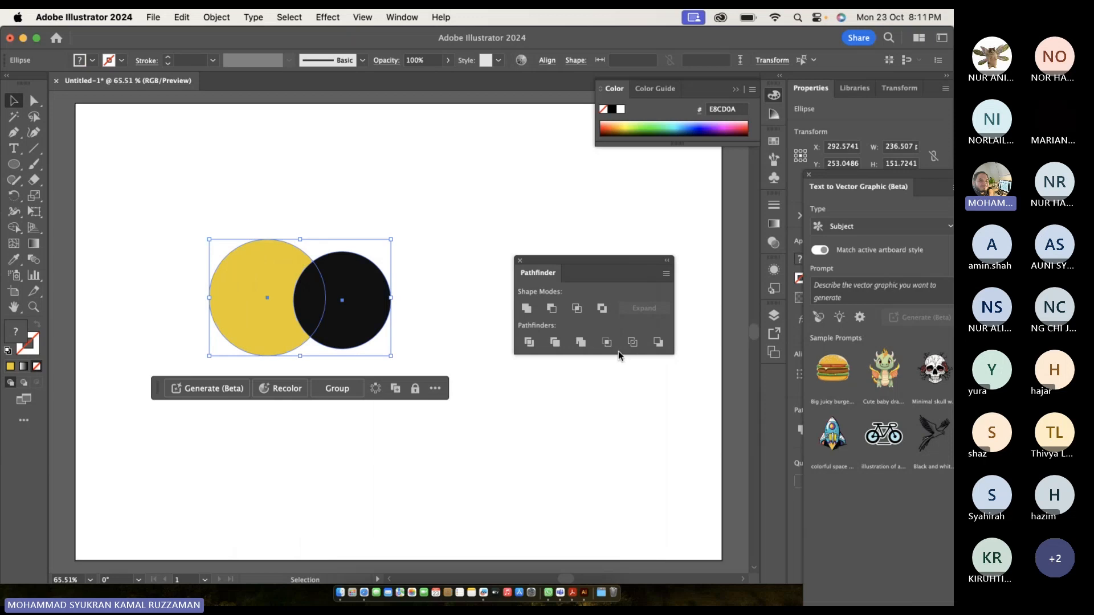
{"action": "left_click", "coordinate": [580, 343]}
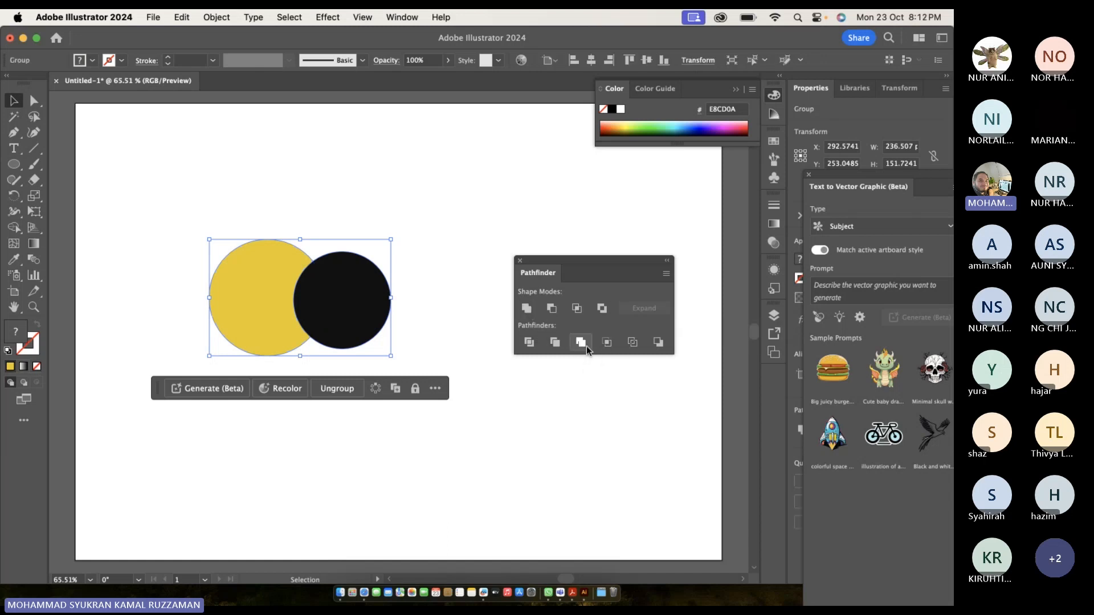
{"action": "double_click", "coordinate": [349, 316]}
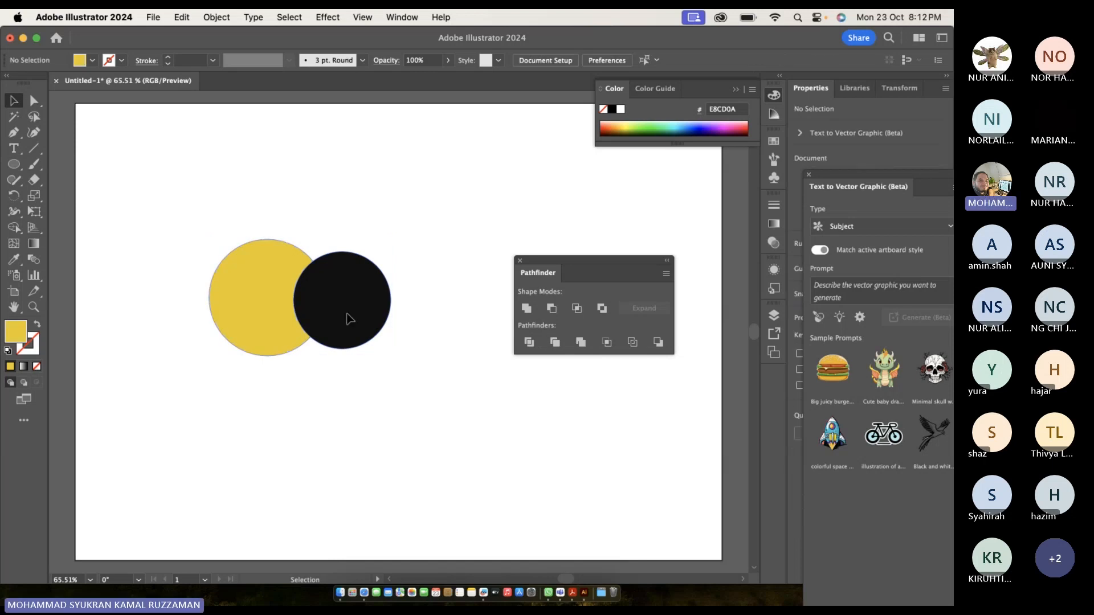
{"action": "double_click", "coordinate": [324, 310]}
{"action": "double_click", "coordinate": [283, 310]}
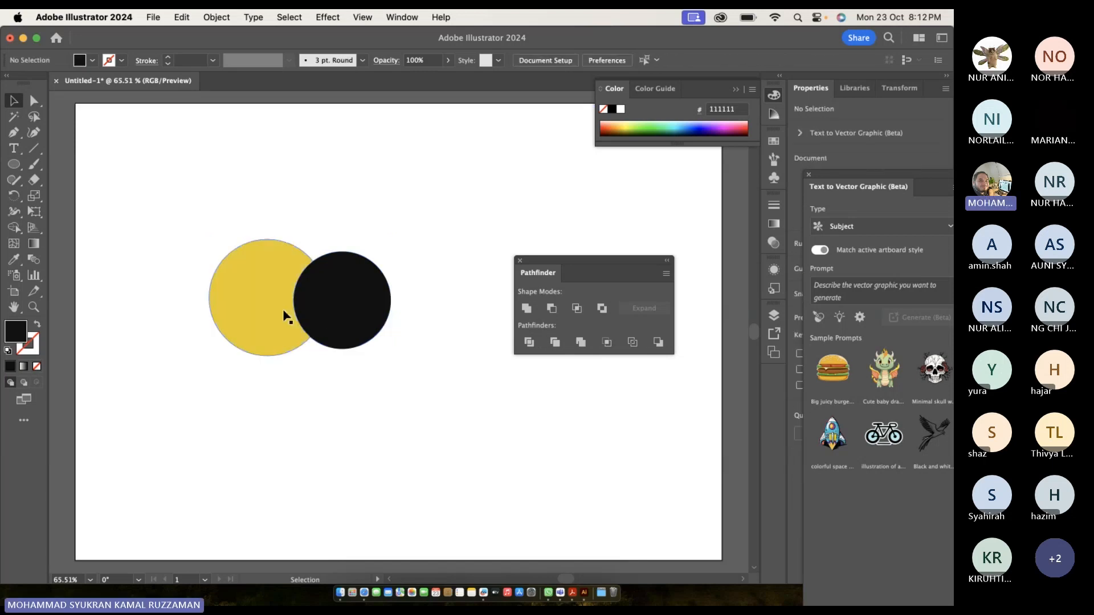
Ungroup the merged shapes and separate them, moving the black circle about 73 pt right and the yellow crescent about 40 pt left.
{"action": "left_click", "coordinate": [350, 308]}
{"action": "right_click", "coordinate": [350, 312]}
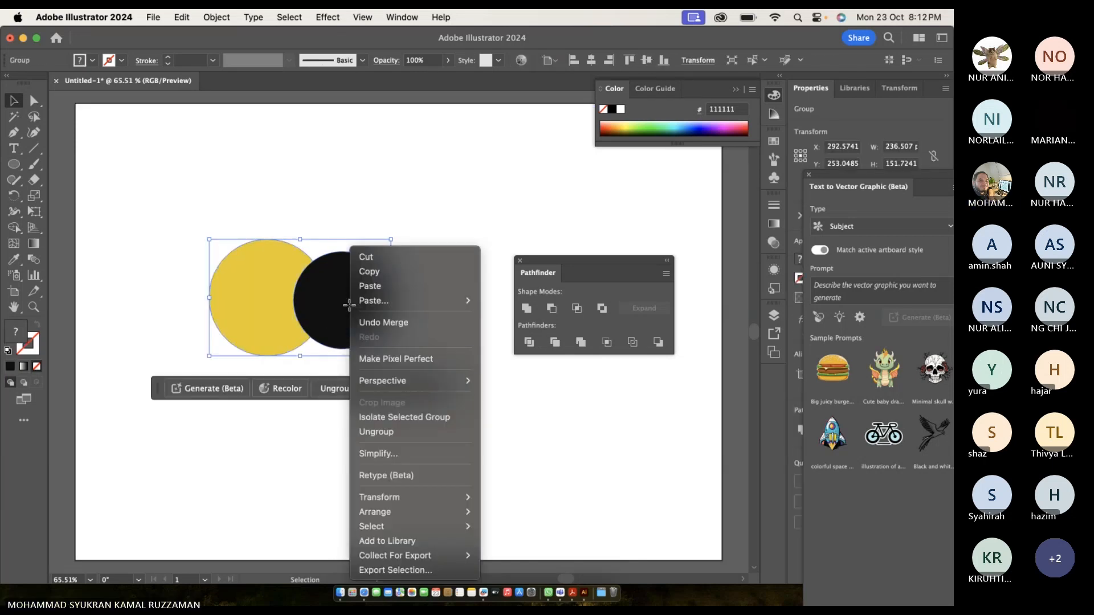
{"action": "left_click", "coordinate": [395, 431]}
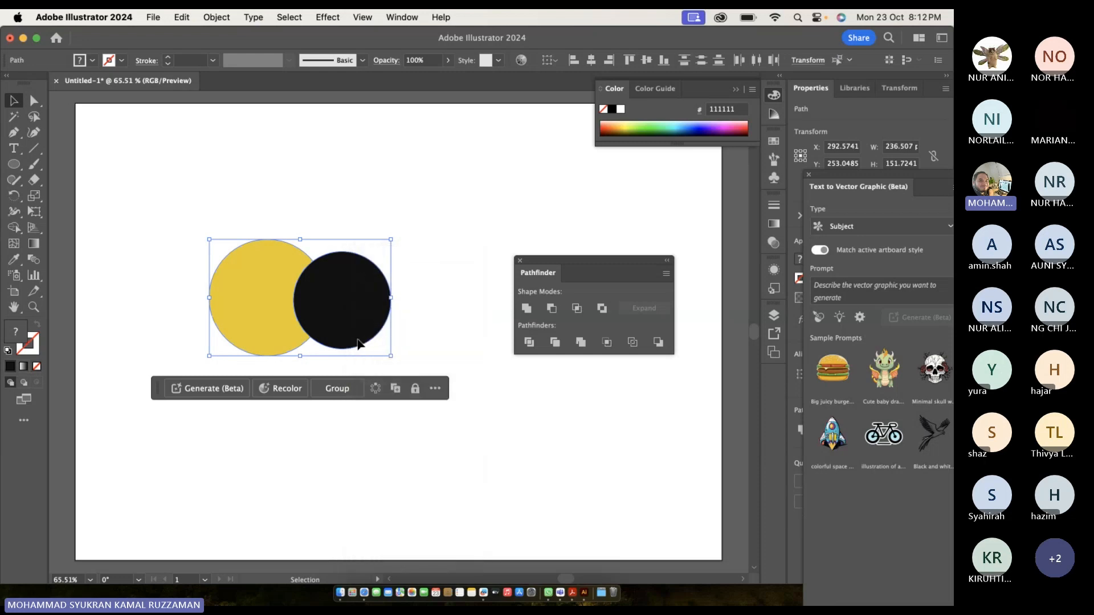
{"action": "left_click", "coordinate": [395, 329]}
{"action": "left_click_drag", "start_coordinate": [379, 313], "coordinate": [435, 313]}
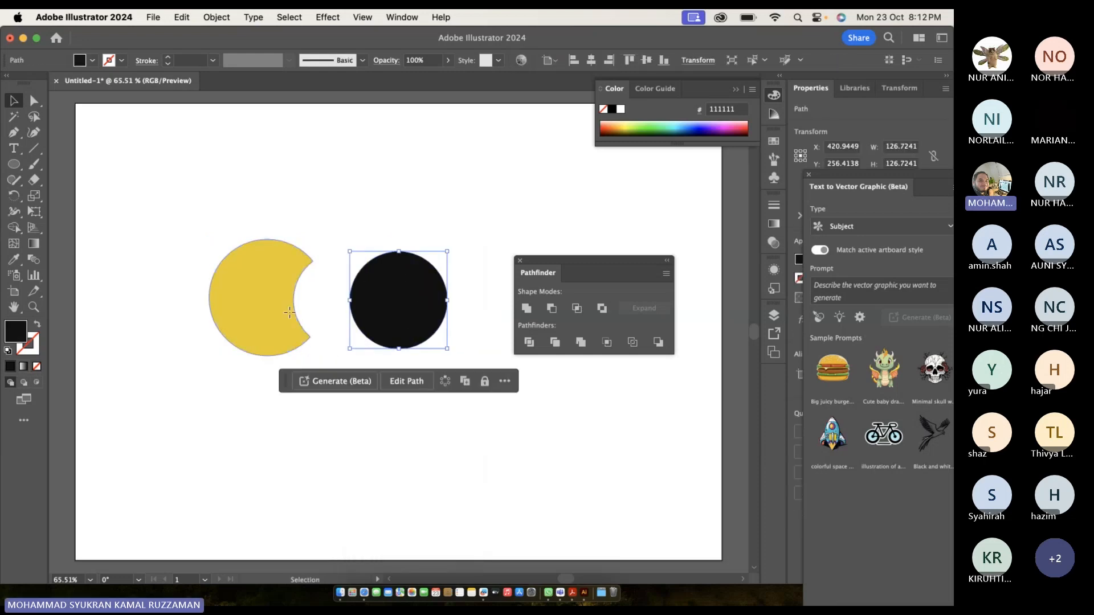
{"action": "left_click", "coordinate": [290, 317]}
{"action": "left_click_drag", "start_coordinate": [289, 317], "coordinate": [229, 305]}
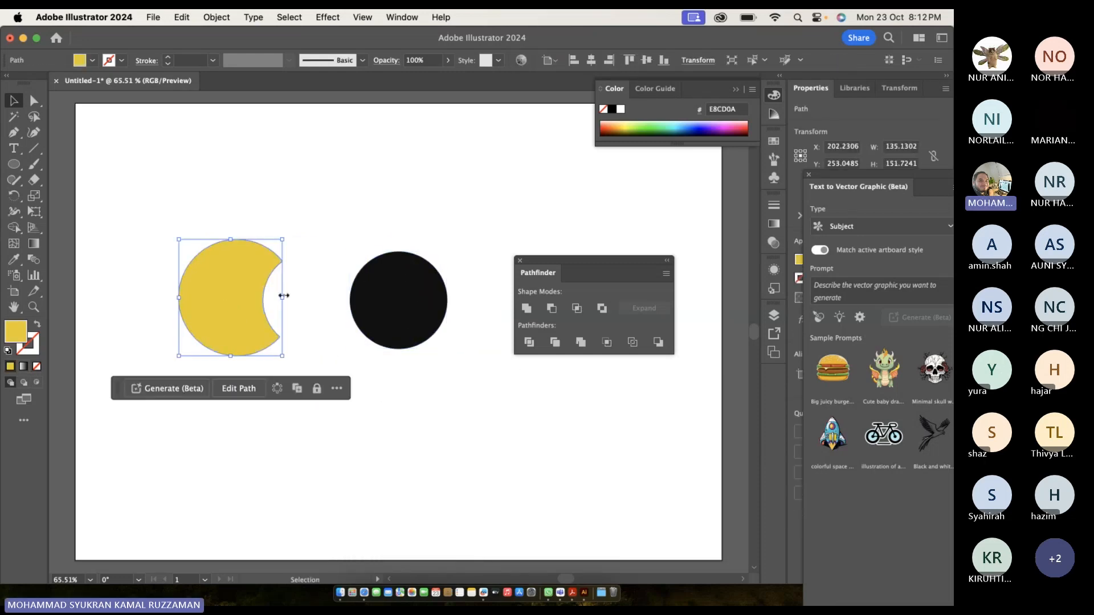
Undo the yellow and black piece moves and the ungrouping to restore the merged group.
{"action": "key", "text": "super+z"}
{"action": "key", "text": "super+z"}
{"action": "key", "text": "super+z"}
{"action": "key", "text": "super+z"}
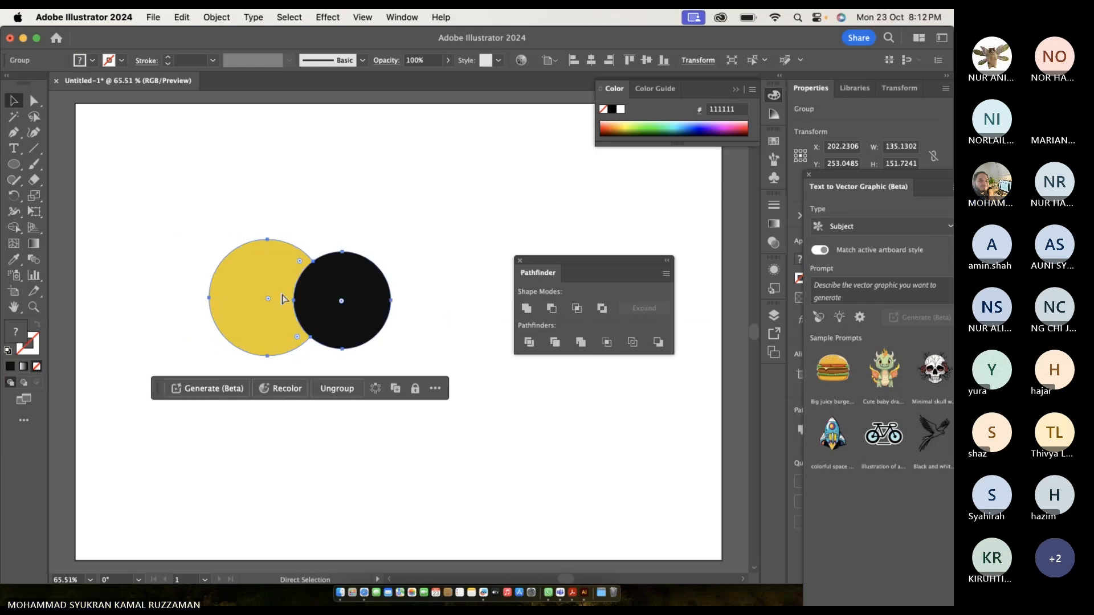
Undo the Merge operation and the yellow fill of the larger circle.
{"action": "key", "text": "super+z"}
{"action": "left_click", "coordinate": [383, 313]}
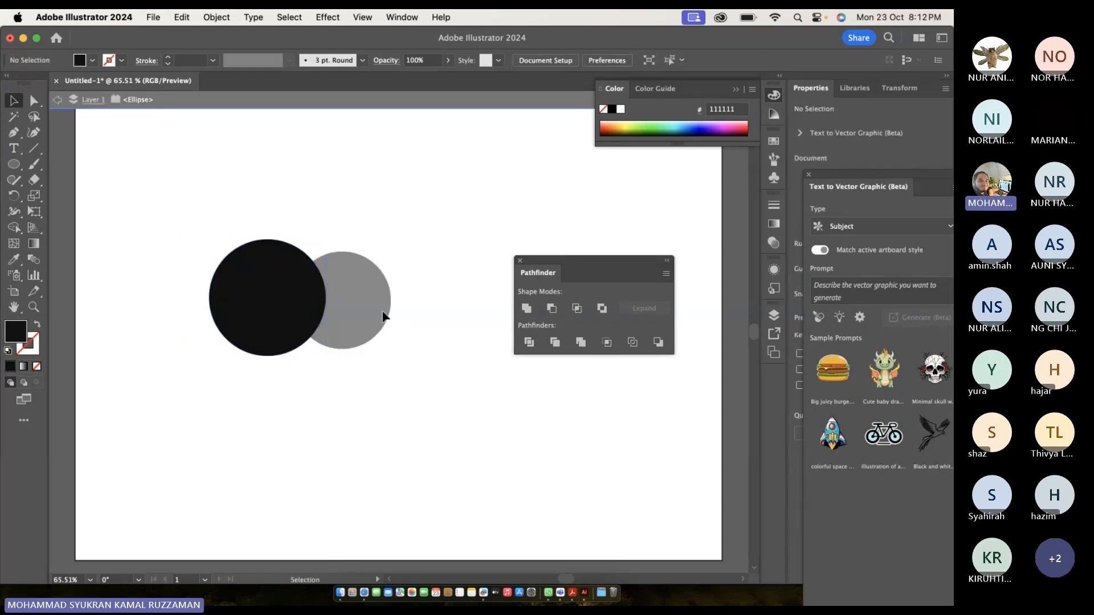
Fill the isolated larger circle with red F90000 and leave isolation mode.
{"action": "left_click", "coordinate": [260, 303]}
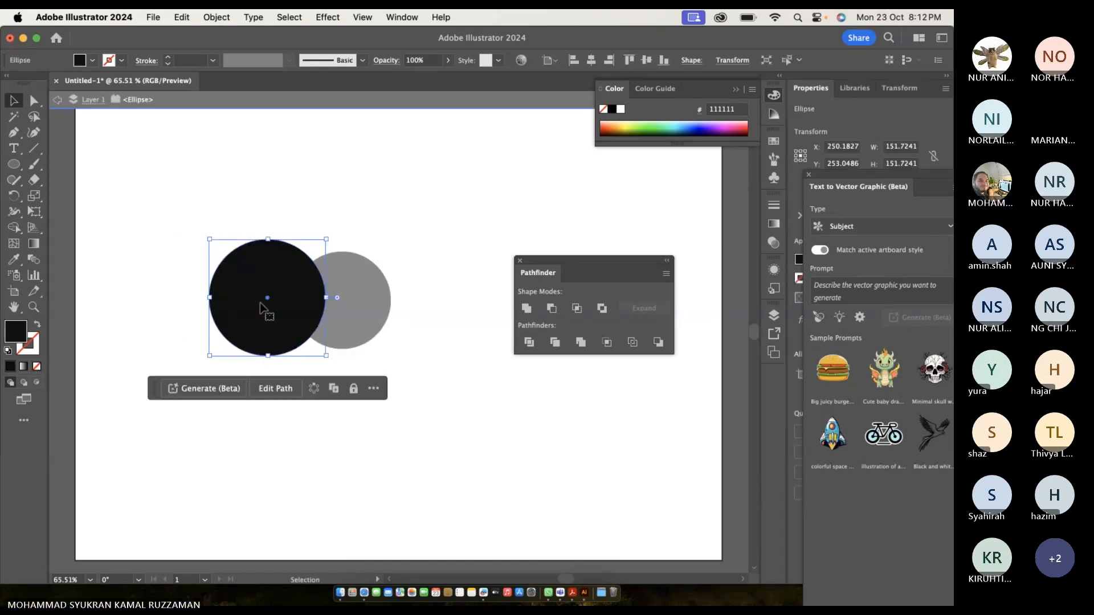
{"action": "double_click", "coordinate": [16, 330]}
{"action": "left_click_drag", "start_coordinate": [419, 343], "coordinate": [442, 332]}
{"action": "left_click", "coordinate": [584, 336]}
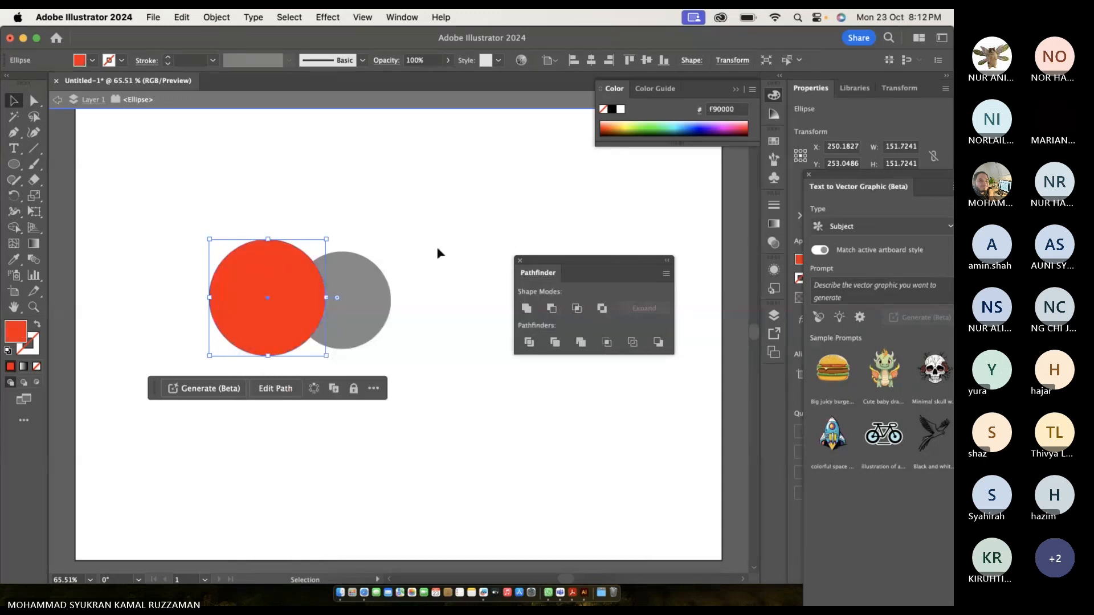
{"action": "double_click", "coordinate": [437, 248]}
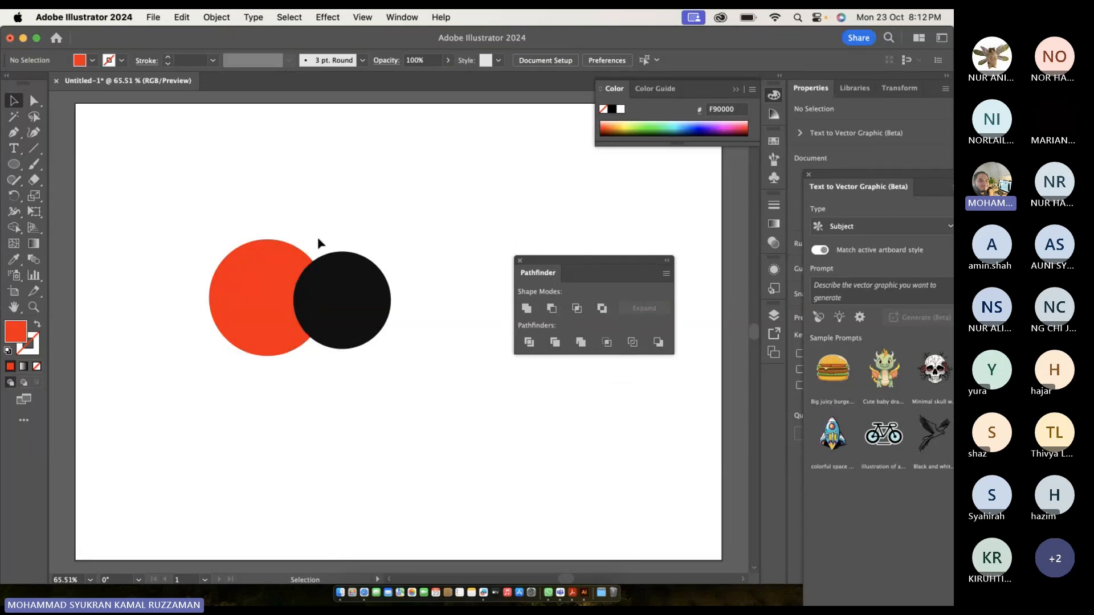
Apply the Pathfinder Crop operation to the red and black circles and move the resulting group about 42 pt left.
{"action": "left_click_drag", "start_coordinate": [176, 218], "coordinate": [415, 333]}
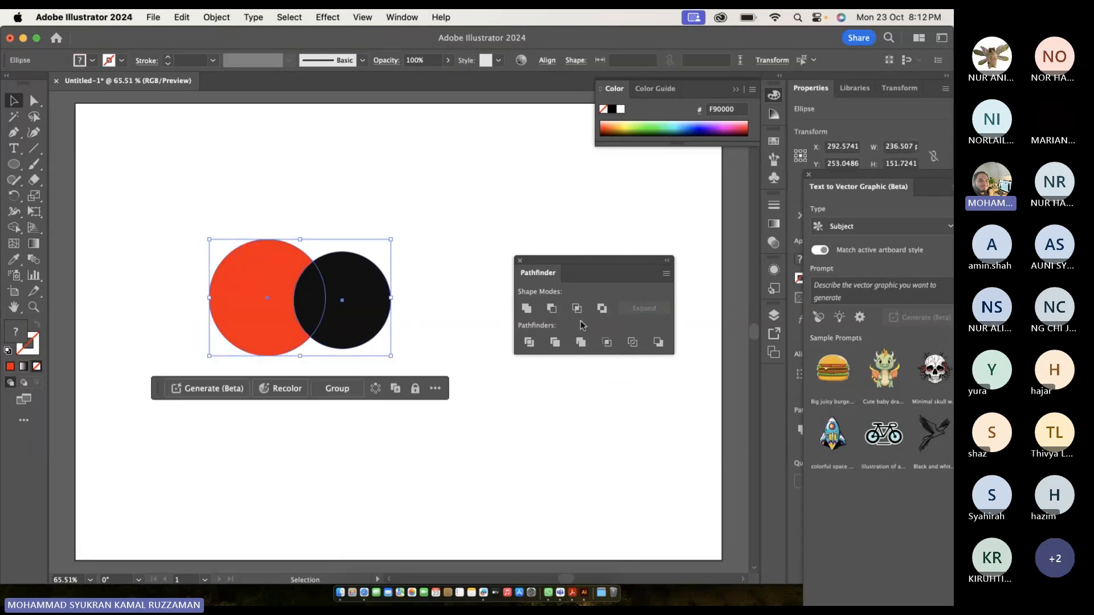
{"action": "left_click", "coordinate": [605, 342]}
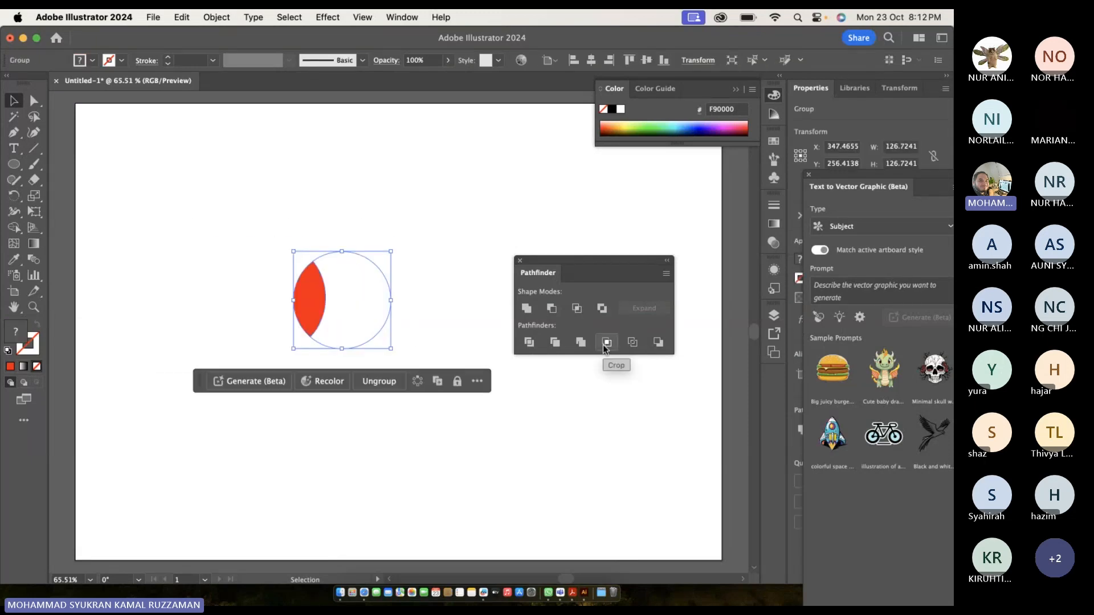
{"action": "left_click", "coordinate": [375, 281]}
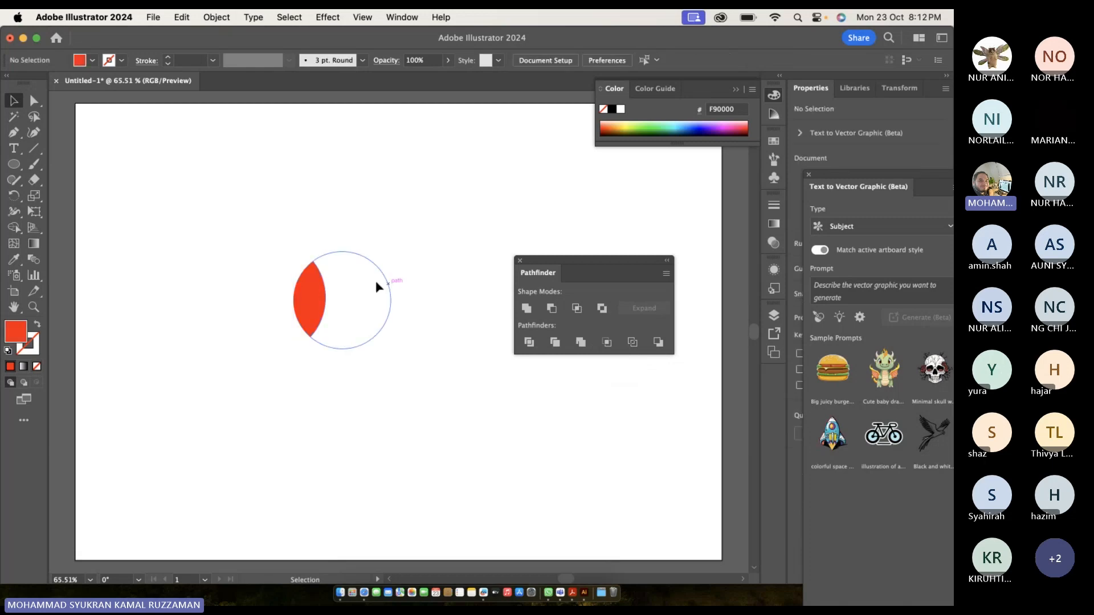
{"action": "left_click", "coordinate": [312, 289]}
{"action": "left_click_drag", "start_coordinate": [313, 289], "coordinate": [279, 294]}
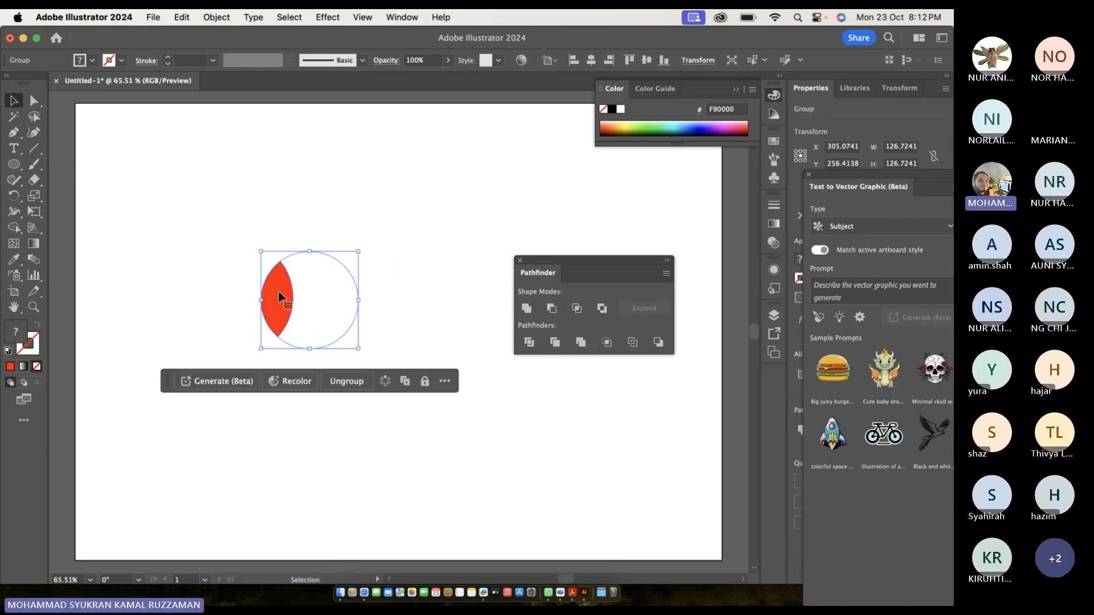
Isolate the cropped group and move the unfilled crescent about 42 pt right and 47 pt up, away from the red leaf shape.
{"action": "right_click", "coordinate": [279, 293]}
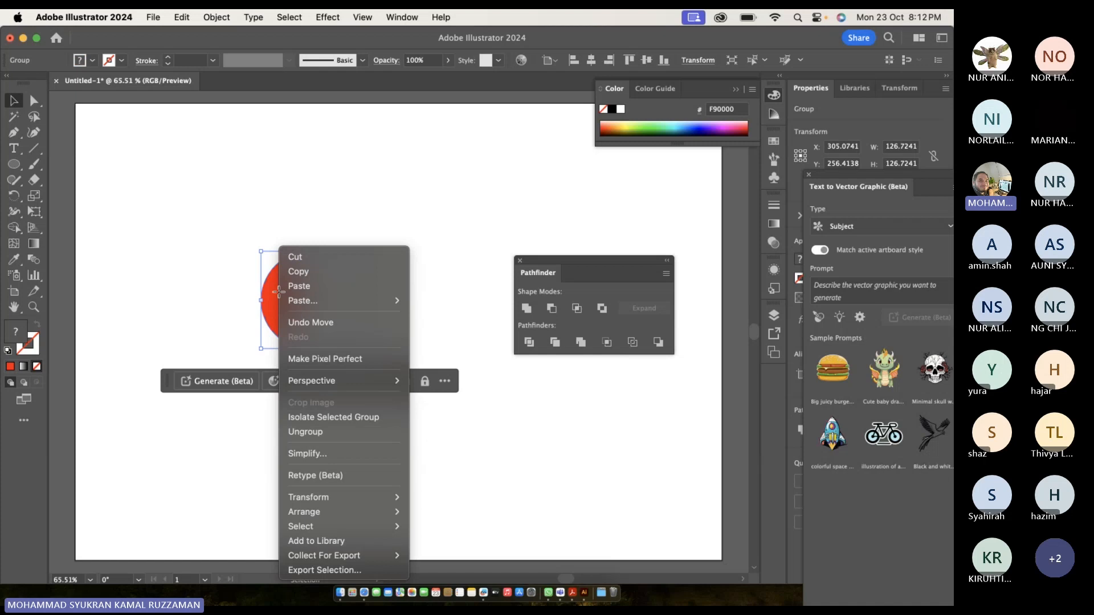
{"action": "left_click", "coordinate": [269, 313]}
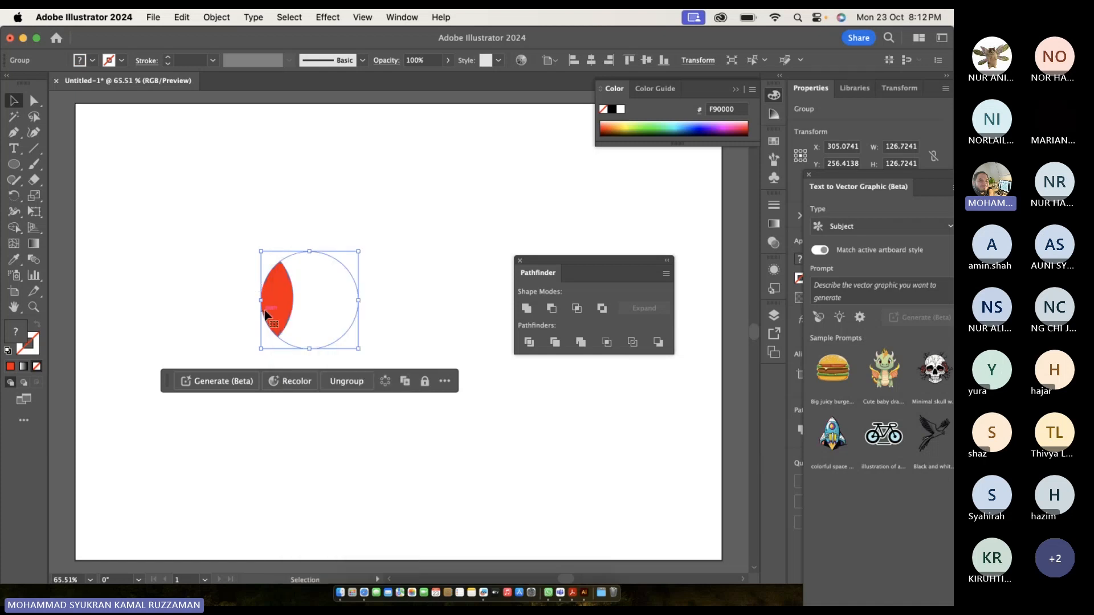
{"action": "double_click", "coordinate": [269, 313]}
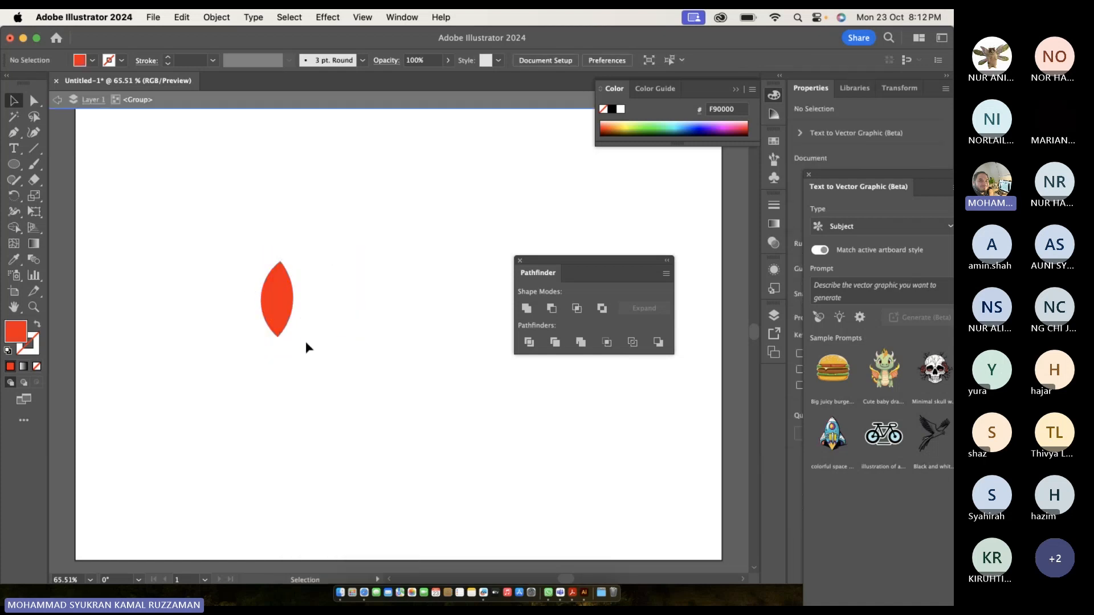
{"action": "left_click_drag", "start_coordinate": [305, 341], "coordinate": [327, 298]}
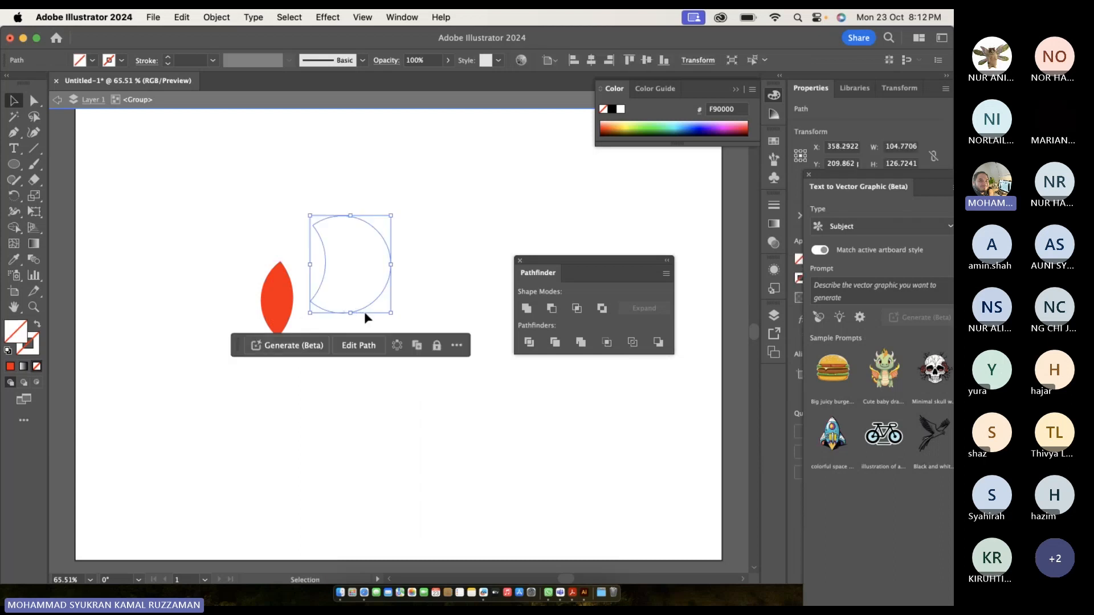
{"action": "key", "text": "Delete"}
{"action": "key", "text": "super+z"}
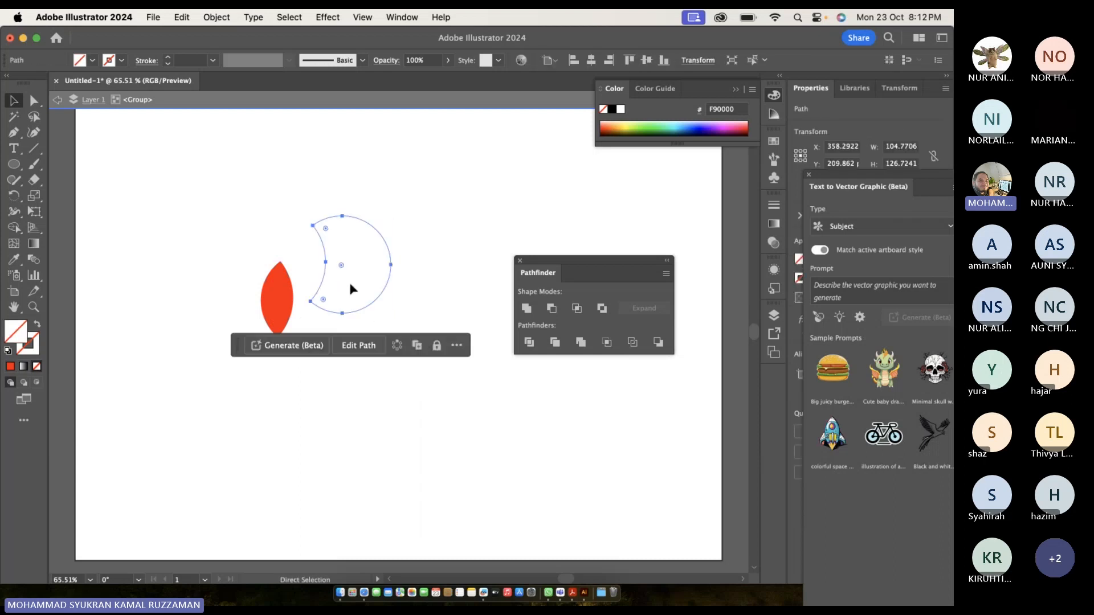
Give the unfilled crescent a white FFFFFF stroke and leave isolation mode.
{"action": "key", "text": "v"}
{"action": "double_click", "coordinate": [36, 348]}
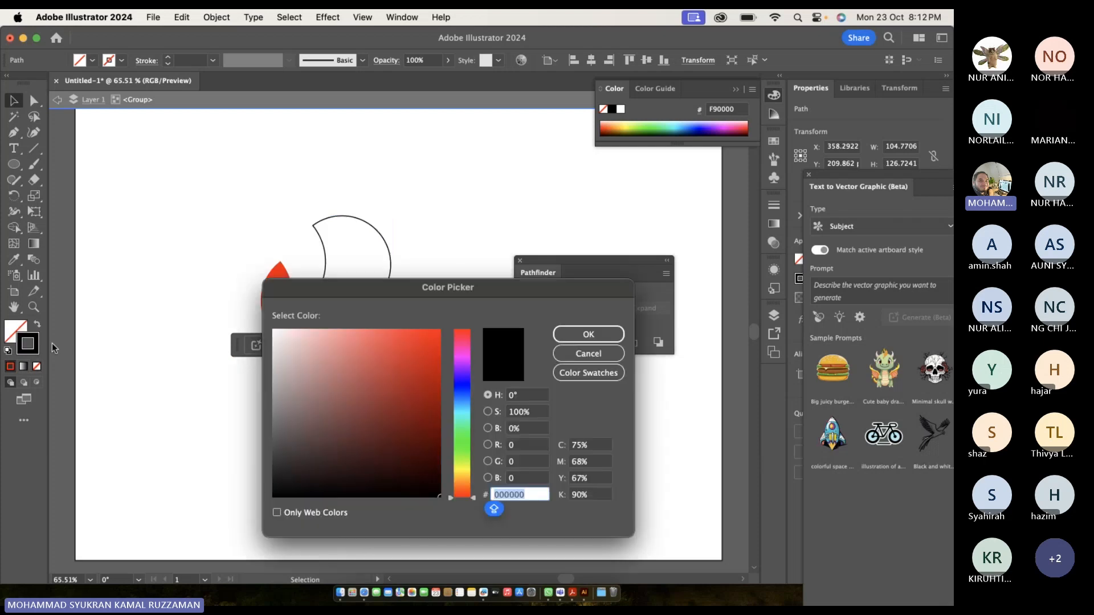
{"action": "left_click_drag", "start_coordinate": [279, 399], "coordinate": [265, 501]}
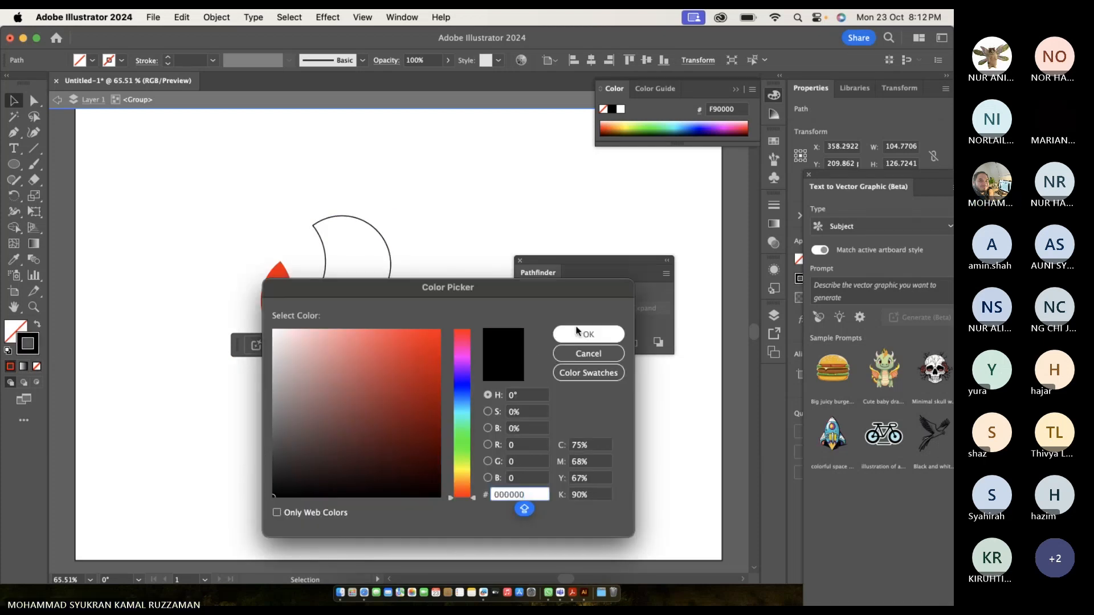
{"action": "left_click", "coordinate": [587, 333]}
{"action": "left_click", "coordinate": [428, 281]}
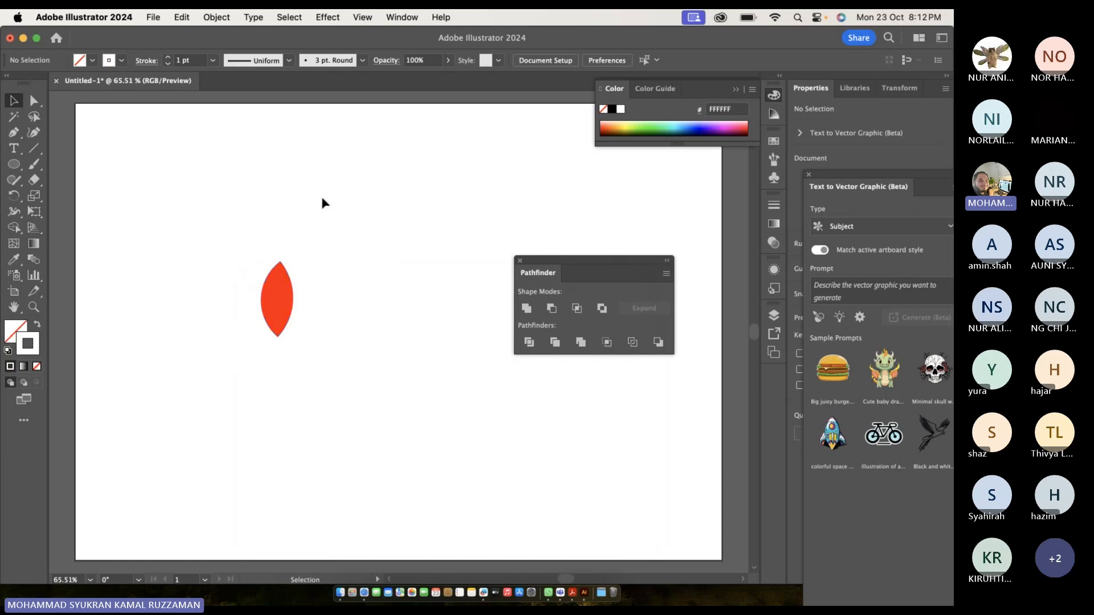
Ungroup the red leaf shape and the crescent, and delete both pieces.
{"action": "left_click_drag", "start_coordinate": [303, 194], "coordinate": [443, 348]}
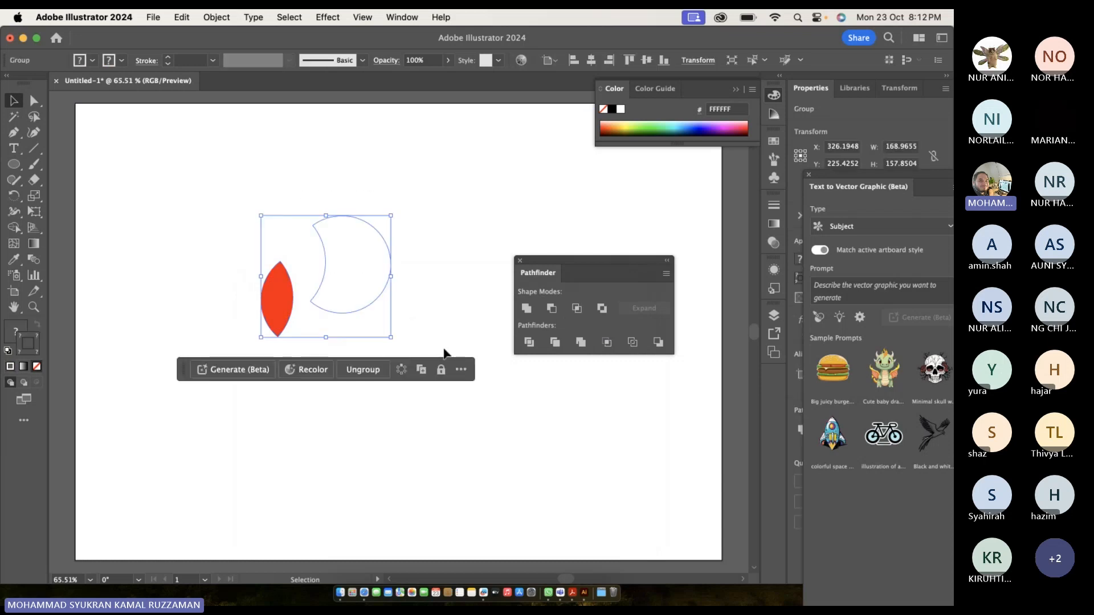
{"action": "left_click", "coordinate": [387, 302]}
{"action": "left_click", "coordinate": [375, 297]}
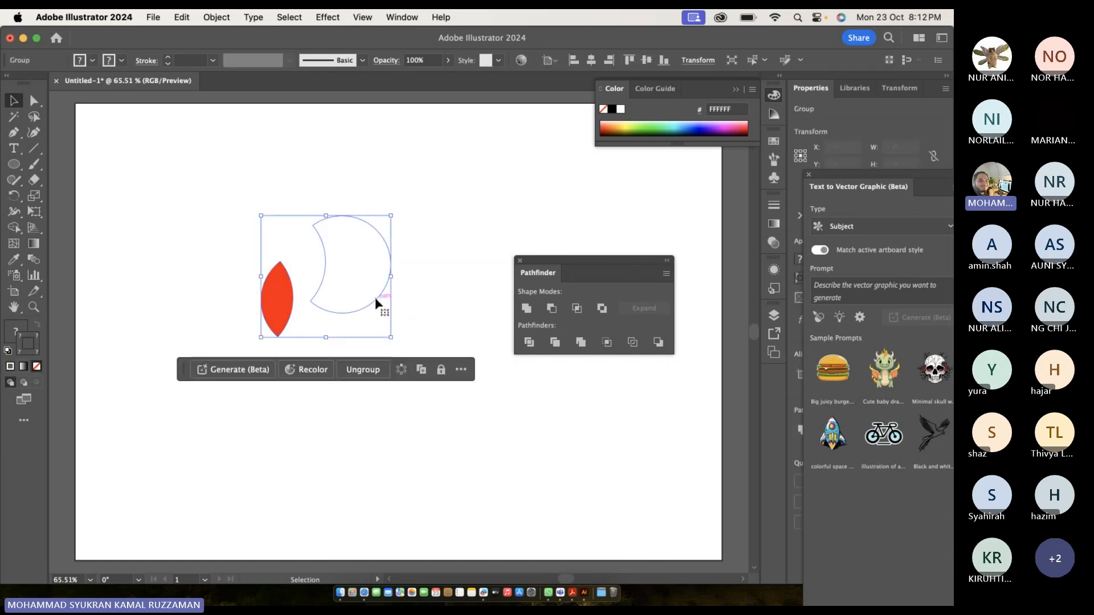
{"action": "left_click", "coordinate": [375, 297]}
{"action": "left_click", "coordinate": [375, 298]}
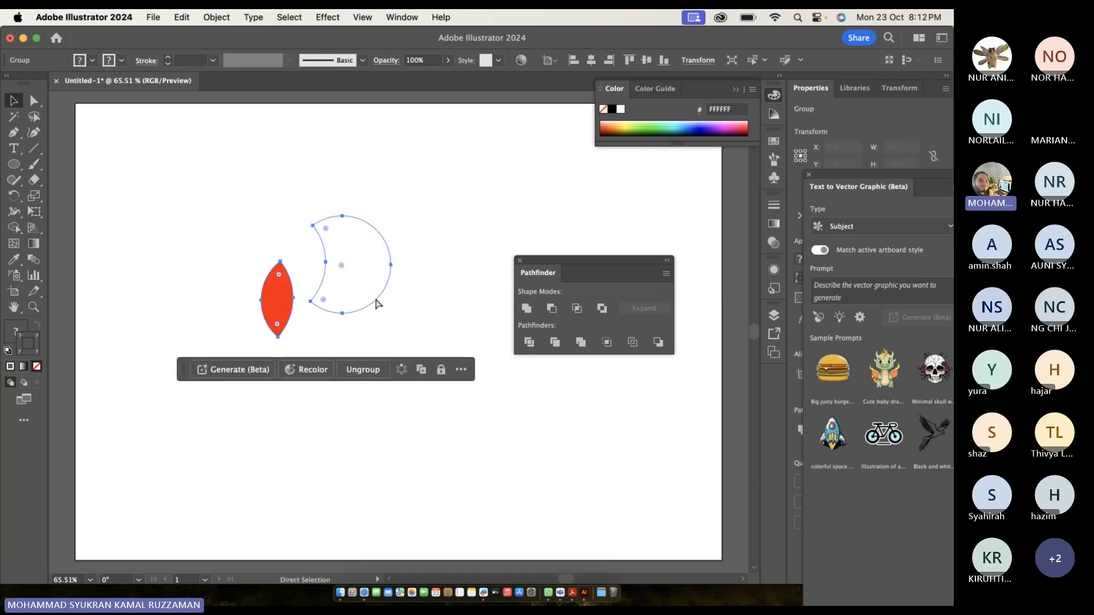
{"action": "right_click", "coordinate": [374, 297]}
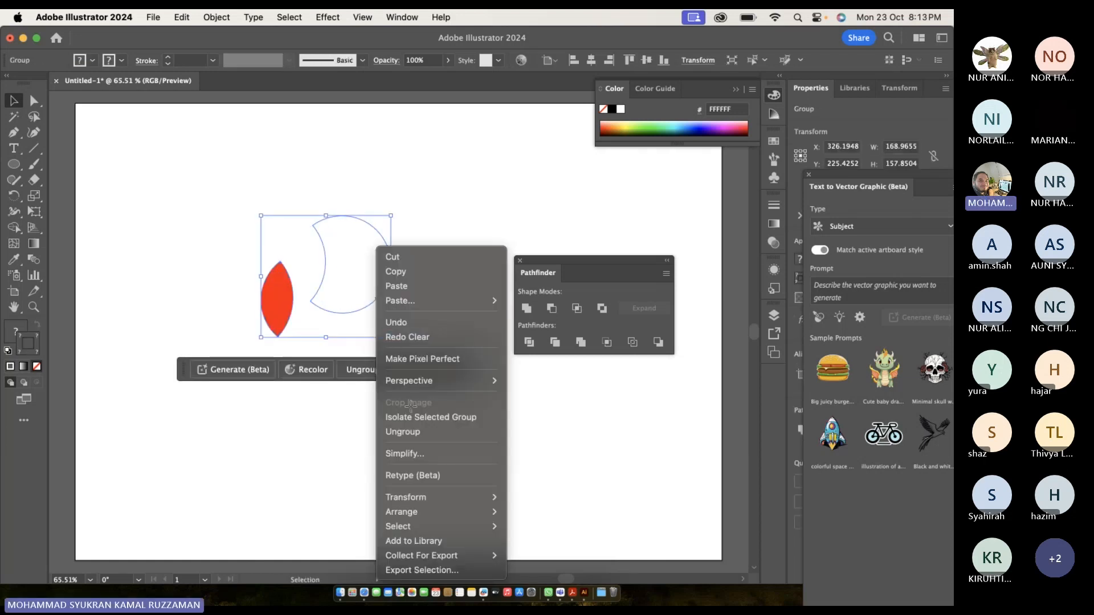
{"action": "left_click", "coordinate": [402, 432]}
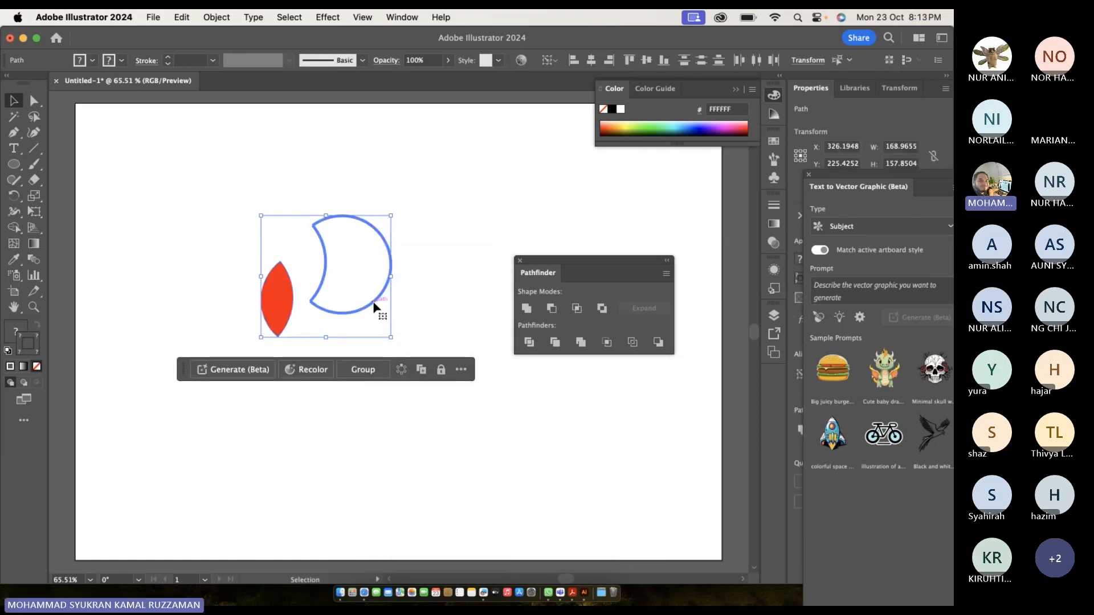
{"action": "key", "text": "Delete"}
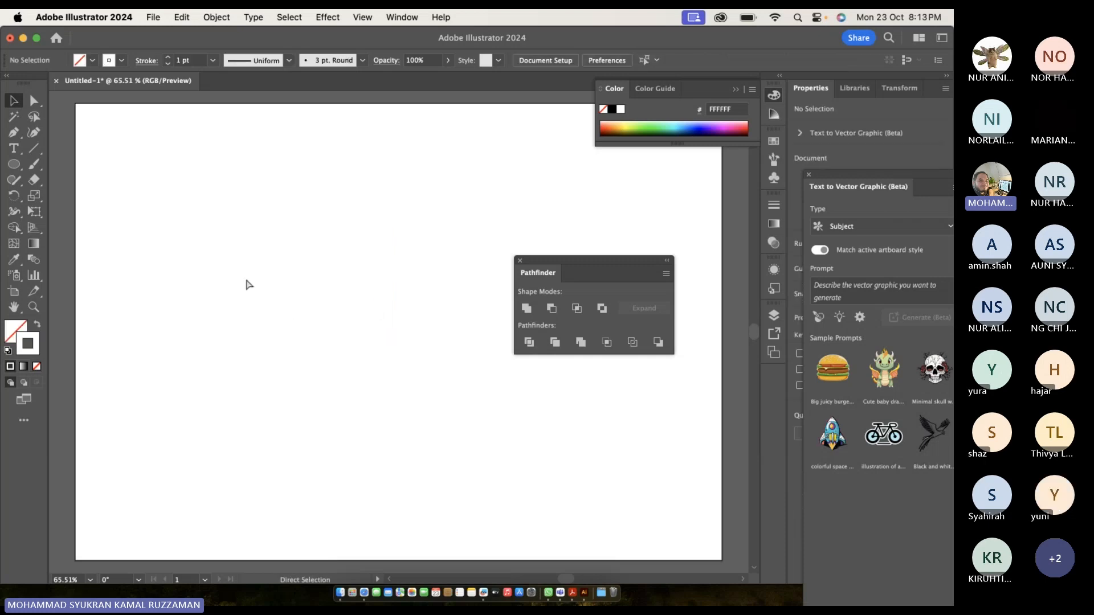
Undo the deletion, the crop edits and the red fill to restore the two black circles, and leave isolation mode.
{"action": "key", "text": "super+z"}
{"action": "key", "text": "super+z"}
{"action": "key", "text": "super+z"}
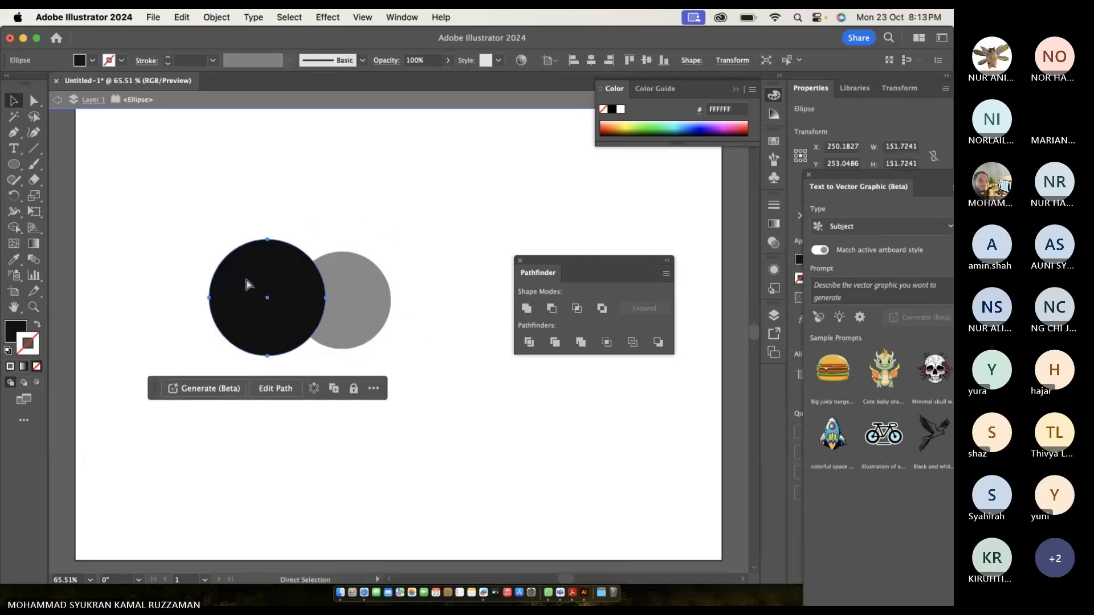
{"action": "left_click", "coordinate": [399, 216]}
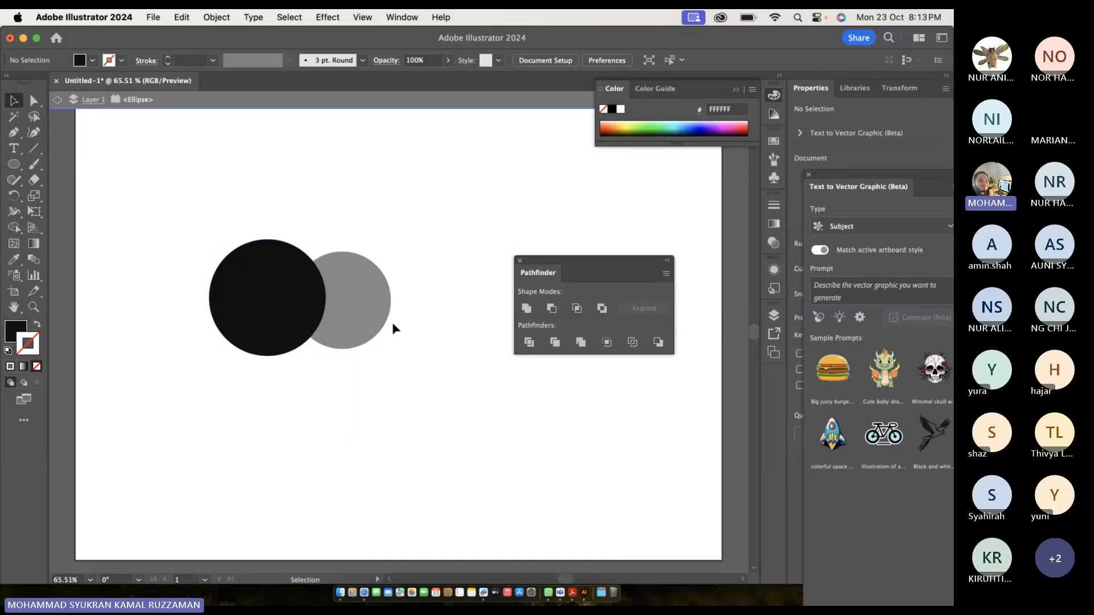
{"action": "double_click", "coordinate": [175, 243]}
Apply the Pathfinder Outline operation to both black circles and move the outlined group about 34 pt left and 5 pt up.
{"action": "left_click_drag", "start_coordinate": [174, 242], "coordinate": [441, 342]}
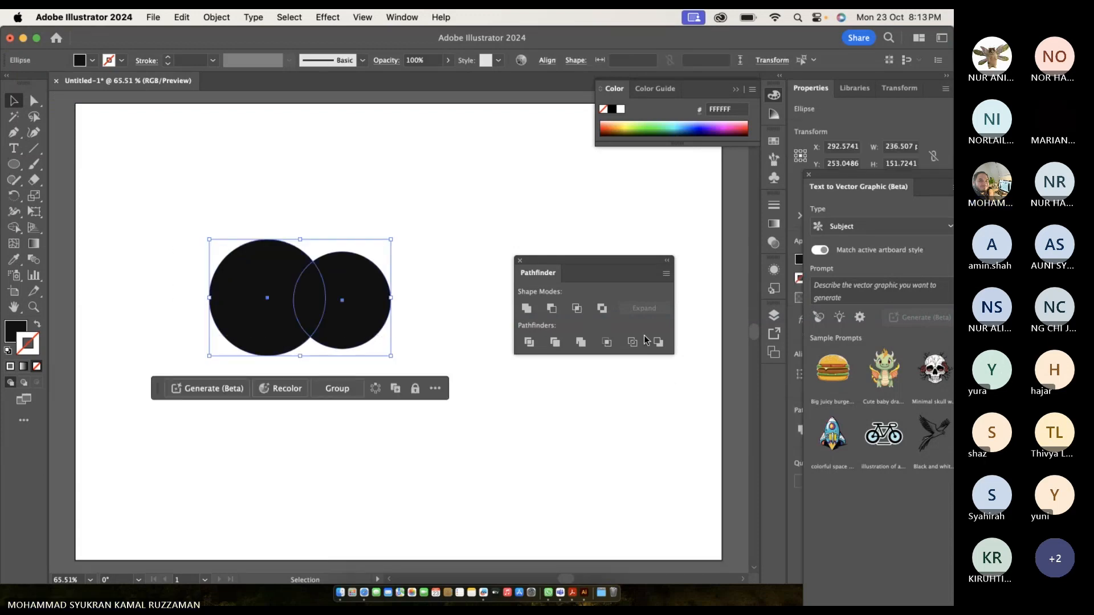
{"action": "left_click", "coordinate": [629, 343]}
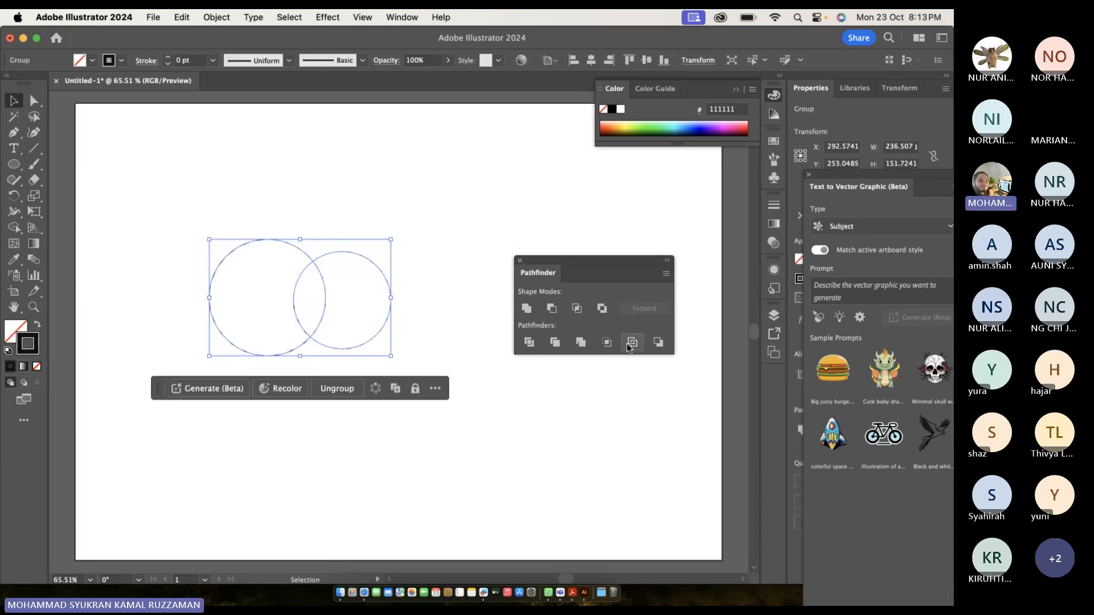
{"action": "left_click", "coordinate": [417, 221]}
{"action": "left_click", "coordinate": [359, 259]}
{"action": "scroll", "coordinate": [265, 261], "scroll_direction": "up", "scroll_amount": 3}
{"action": "left_click", "coordinate": [240, 194]}
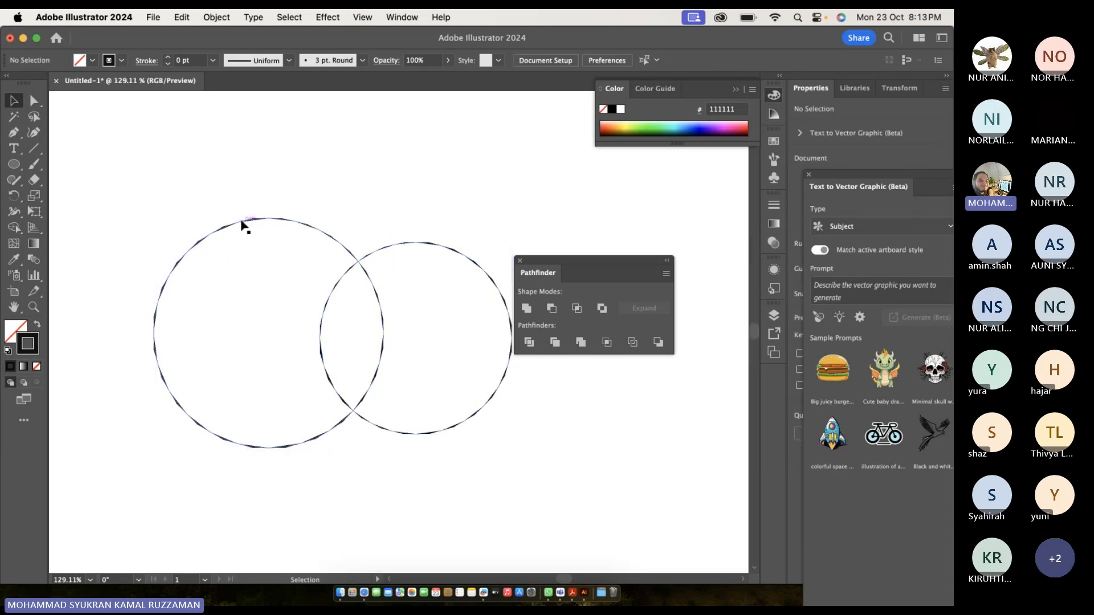
{"action": "left_click_drag", "start_coordinate": [244, 222], "coordinate": [189, 219]}
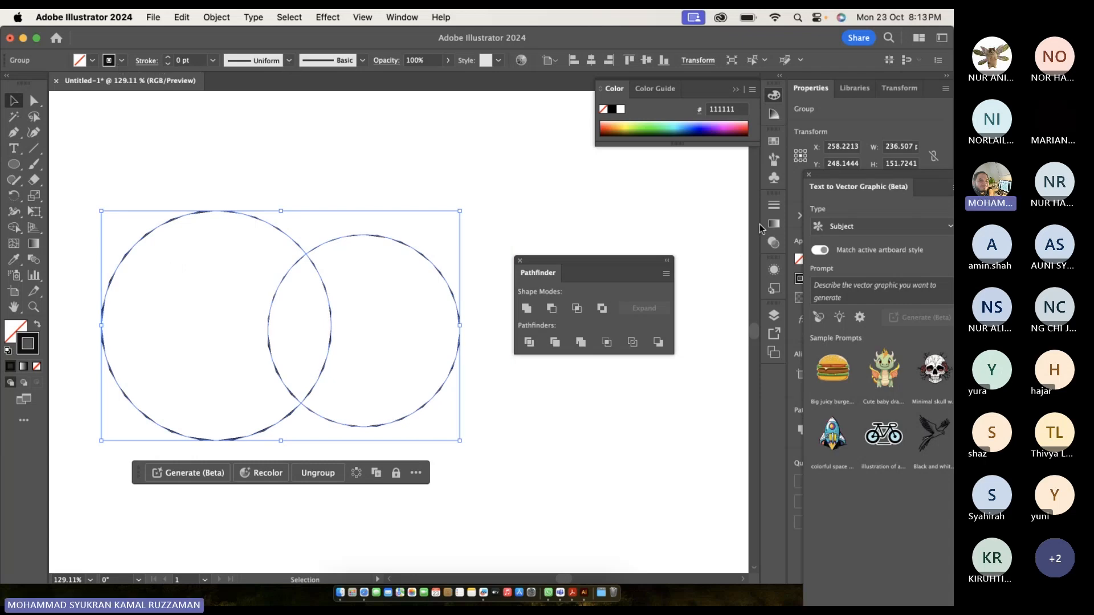
Set the outlined circles' stroke weight to 7 pt.
{"action": "left_click", "coordinate": [774, 204]}
{"action": "left_click", "coordinate": [687, 220]}
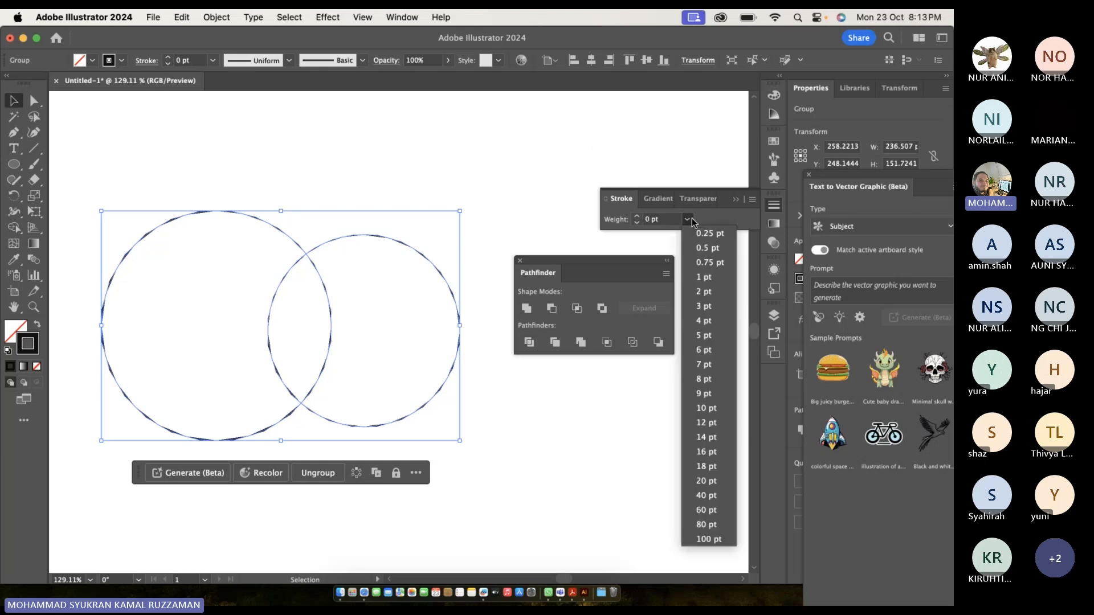
{"action": "left_click", "coordinate": [709, 365]}
{"action": "left_click", "coordinate": [485, 167]}
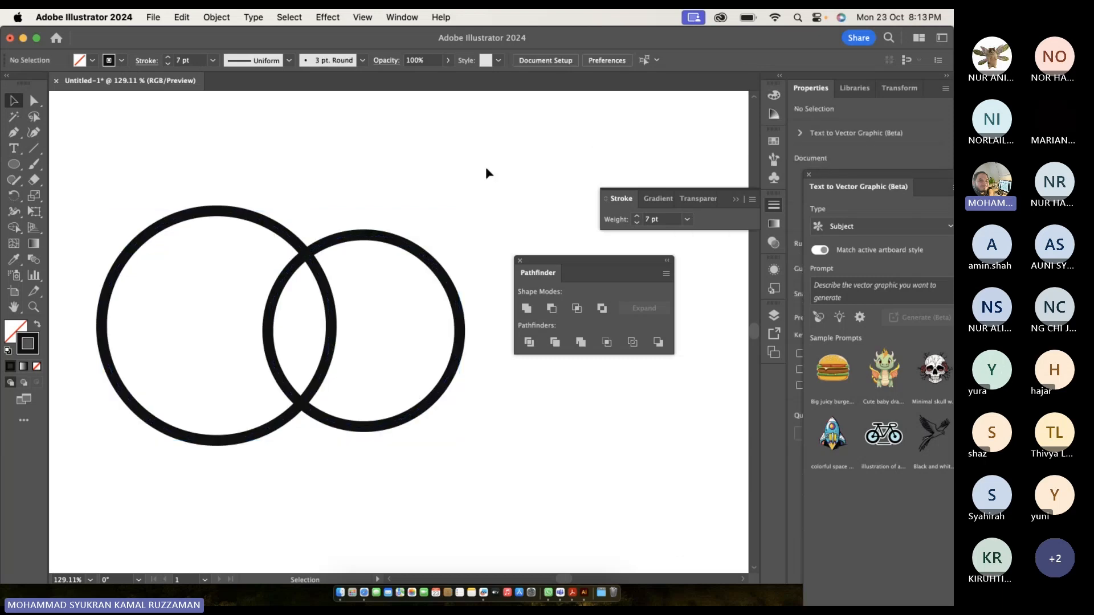
{"action": "right_click", "coordinate": [349, 234]}
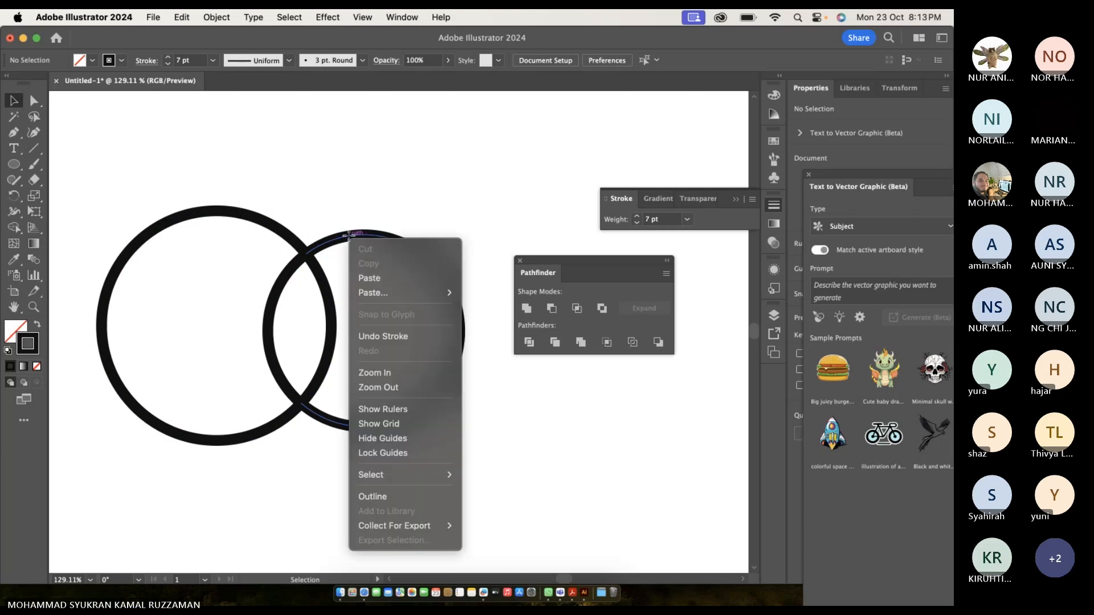
{"action": "left_click", "coordinate": [323, 235]}
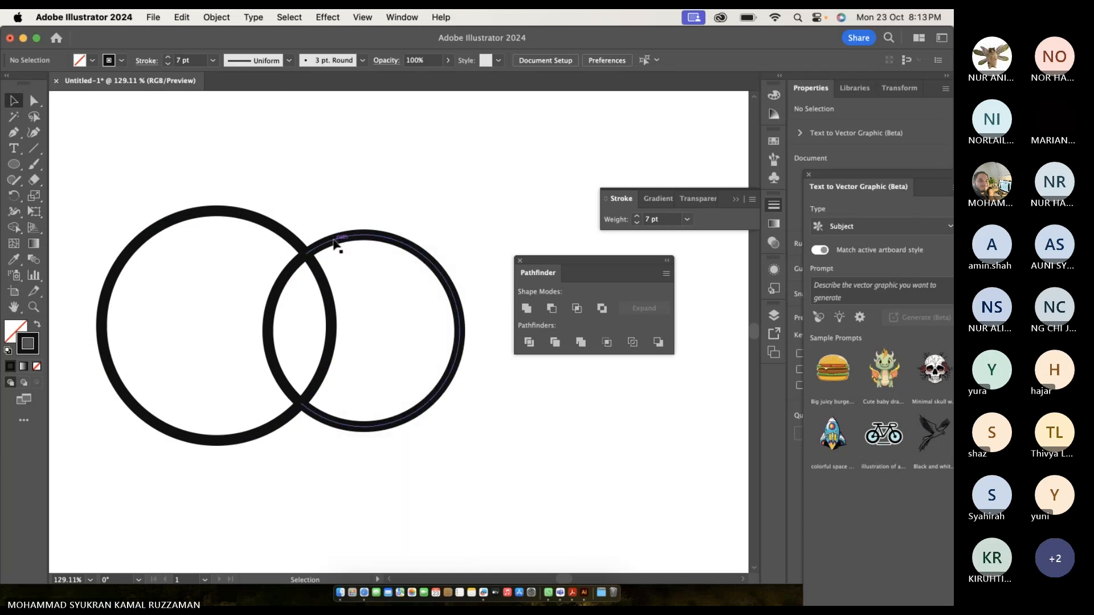
{"action": "right_click", "coordinate": [335, 240]}
{"action": "left_click", "coordinate": [334, 239]}
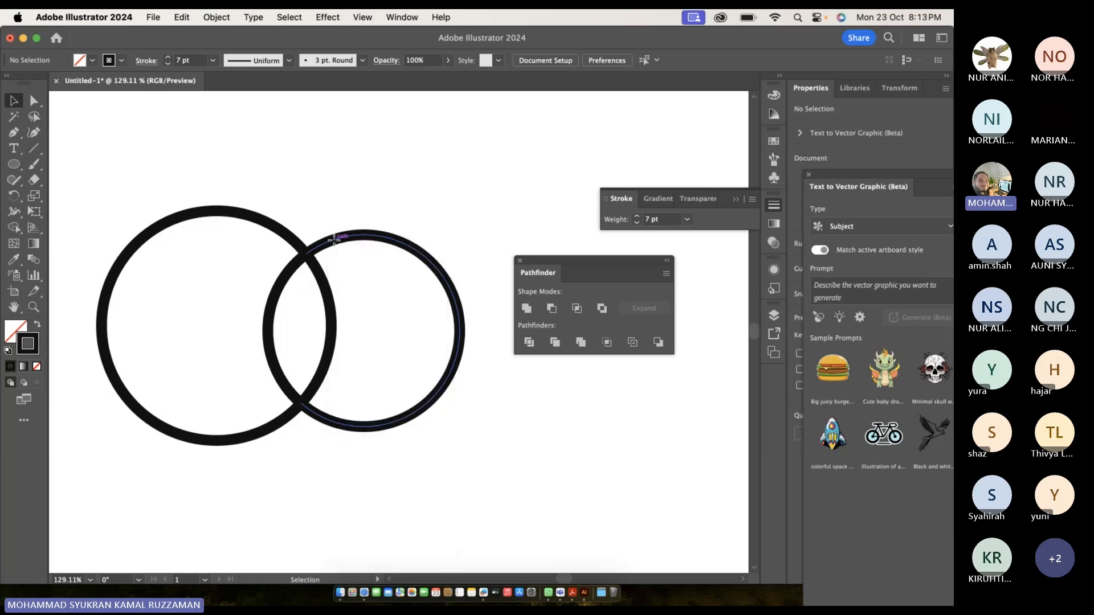
{"action": "mouse_move", "coordinate": [334, 239]}
{"action": "left_mouse_down"}
{"action": "mouse_move", "coordinate": [423, 264]}
{"action": "mouse_move", "coordinate": [337, 251]}
{"action": "left_mouse_up"}
Undo the stroke weight, the group move, the Outline operation and the earlier circle moves to restore the original overlapping black circles.
{"action": "key", "text": "super+z"}
{"action": "key", "text": "super+z"}
{"action": "key", "text": "super+z"}
{"action": "key", "text": "super+z"}
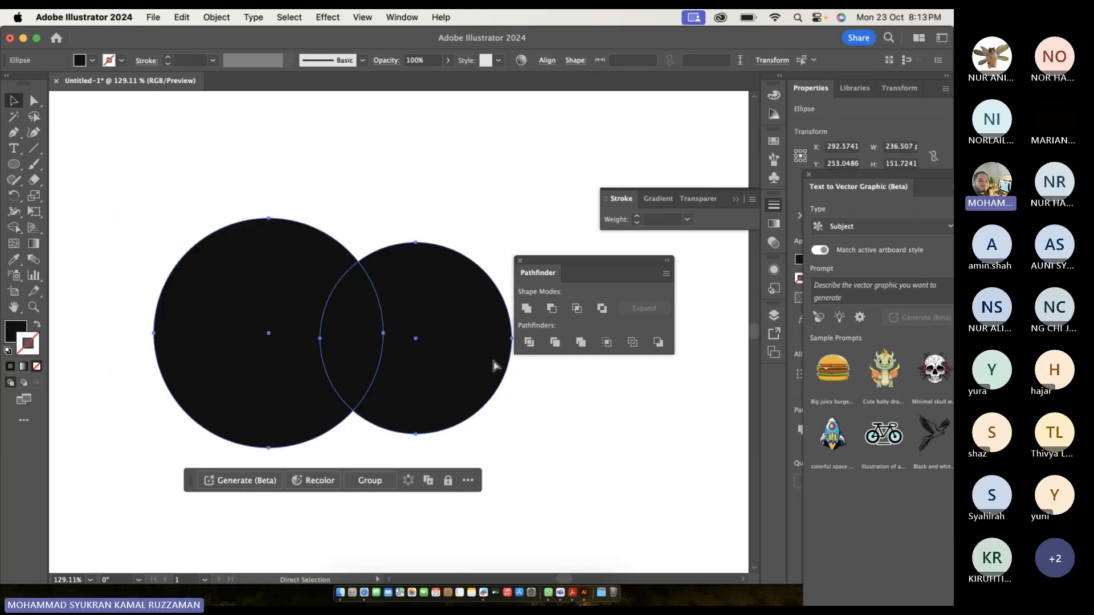
{"action": "key", "text": "super+z"}
{"action": "key", "text": "super+z"}
{"action": "key", "text": "super+z"}
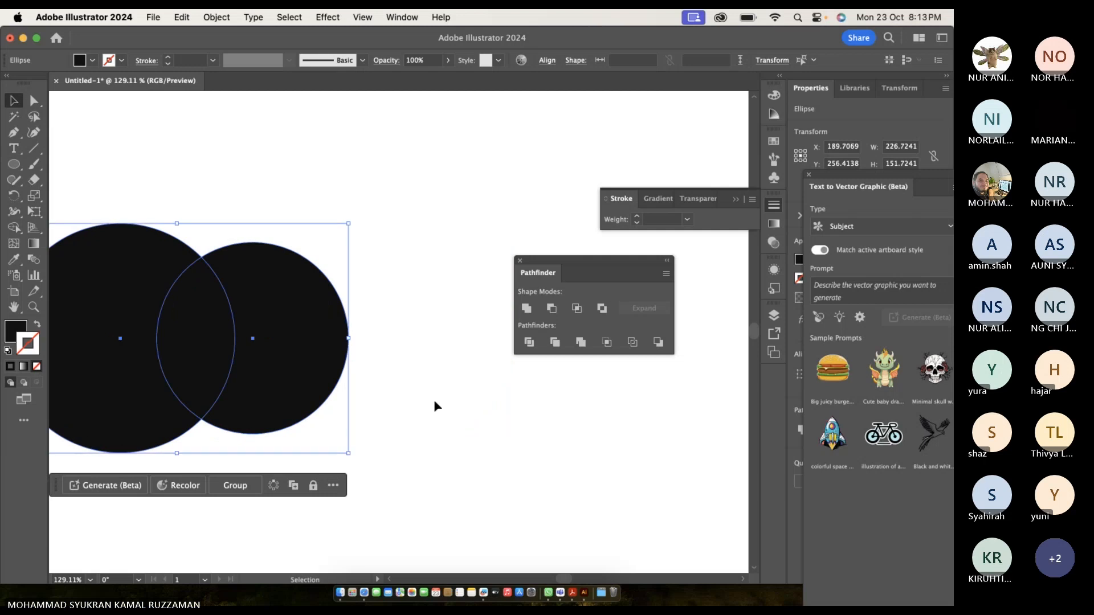
Fill the larger black circle with red F20000.
{"action": "left_click", "coordinate": [655, 342]}
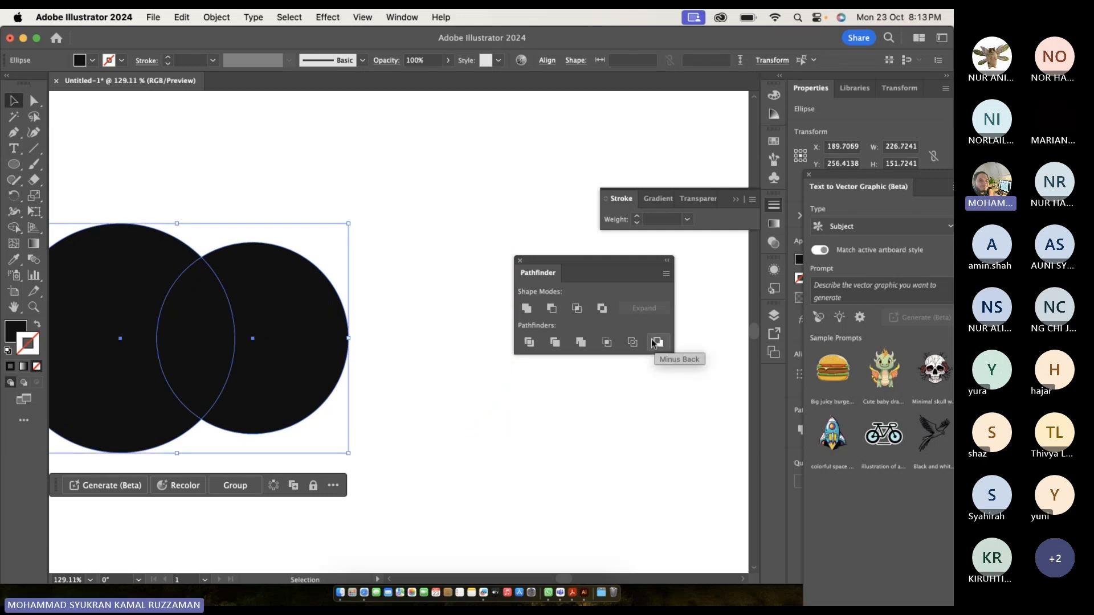
{"action": "left_click", "coordinate": [415, 382]}
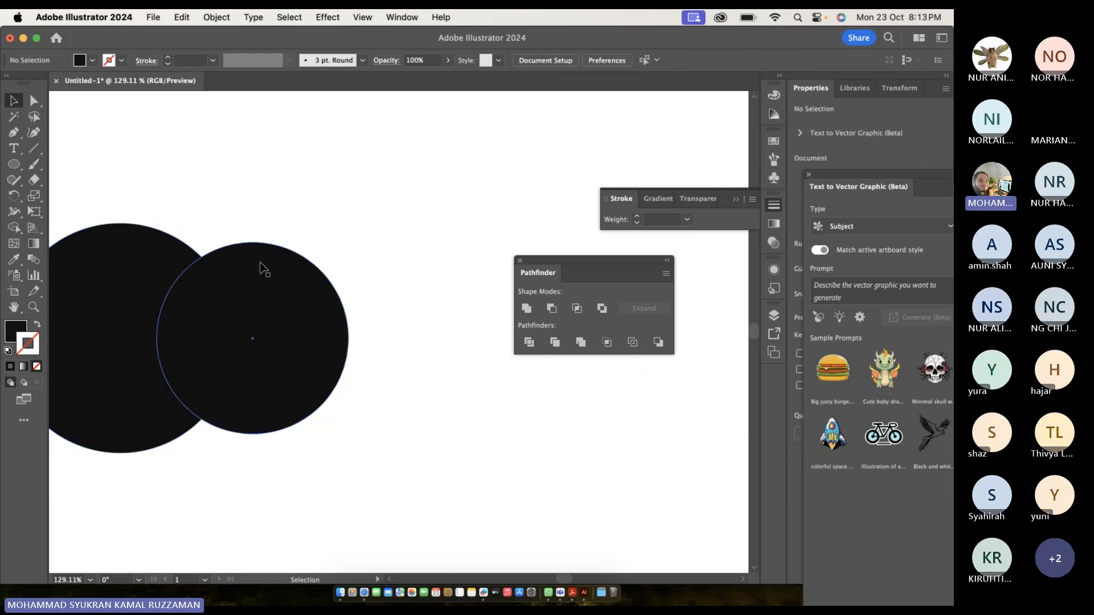
{"action": "scroll", "coordinate": [261, 264], "scroll_direction": "left", "scroll_amount": 3}
{"action": "scroll", "coordinate": [261, 264], "scroll_direction": "down", "scroll_amount": 2}
{"action": "left_click_drag", "start_coordinate": [107, 147], "coordinate": [317, 256]}
{"action": "left_click", "coordinate": [107, 152]}
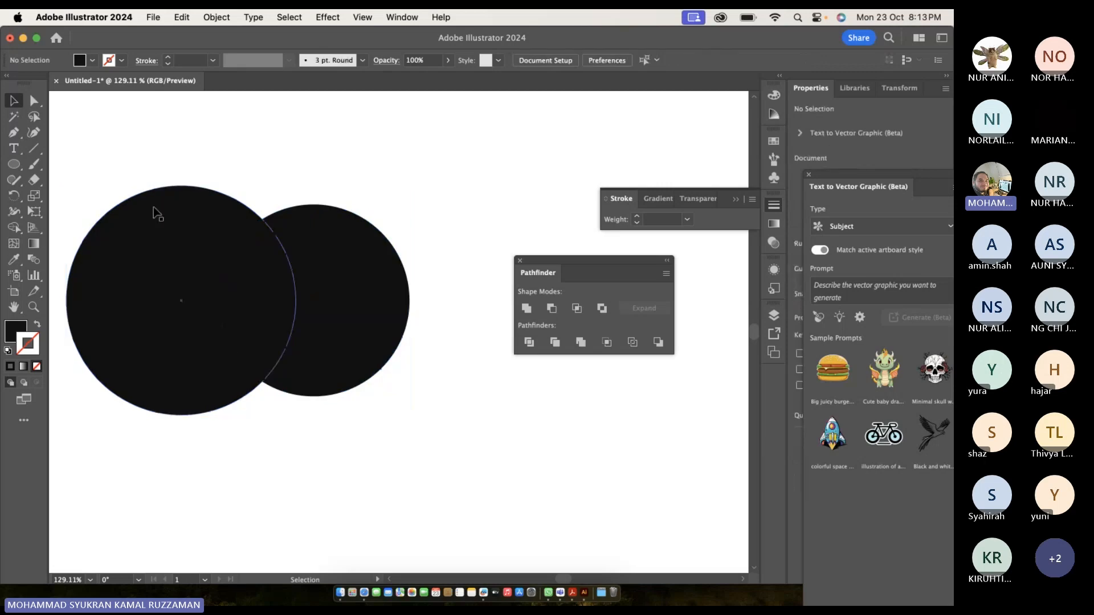
{"action": "left_click", "coordinate": [155, 210]}
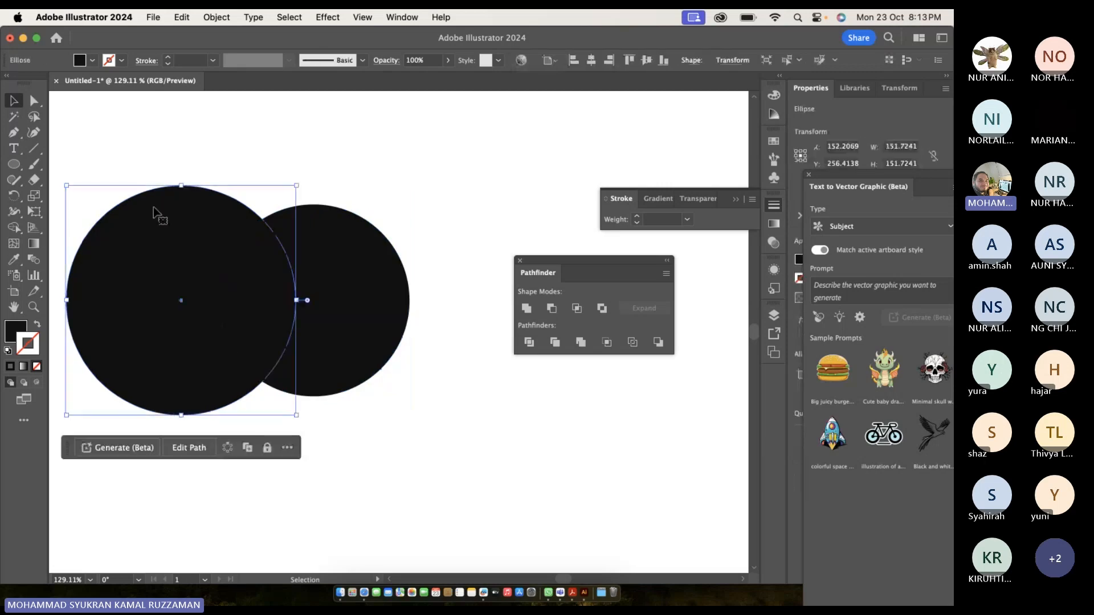
{"action": "double_click", "coordinate": [16, 330]}
{"action": "type", "text": "F20000"}
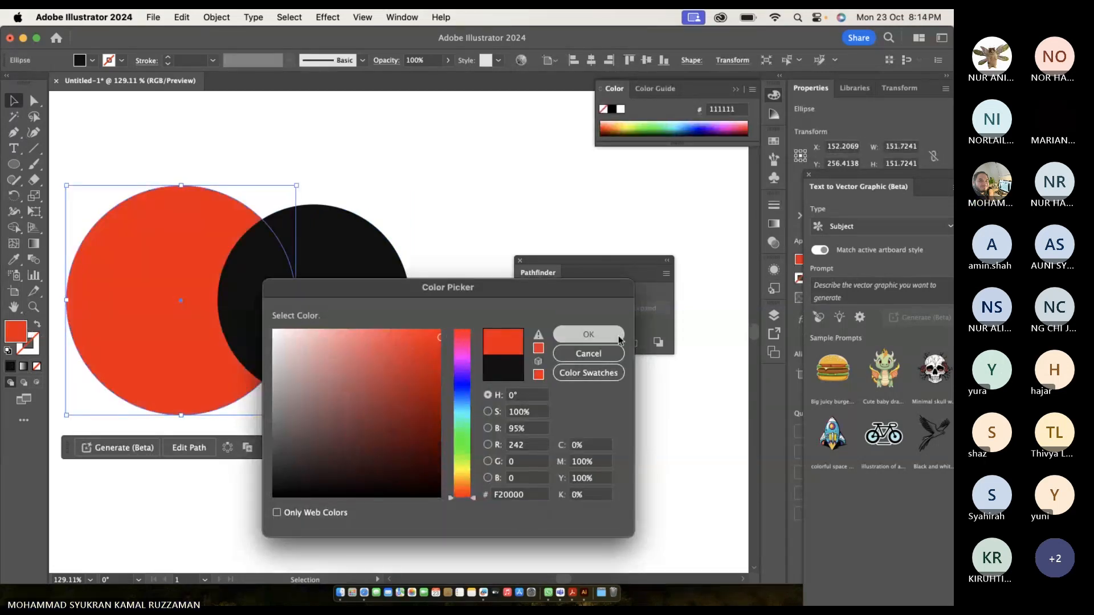
{"action": "left_click", "coordinate": [612, 334]}
{"action": "left_click", "coordinate": [374, 195]}
Apply the Pathfinder Minus Back operation to the red and black circles.
{"action": "left_click_drag", "start_coordinate": [97, 163], "coordinate": [388, 370]}
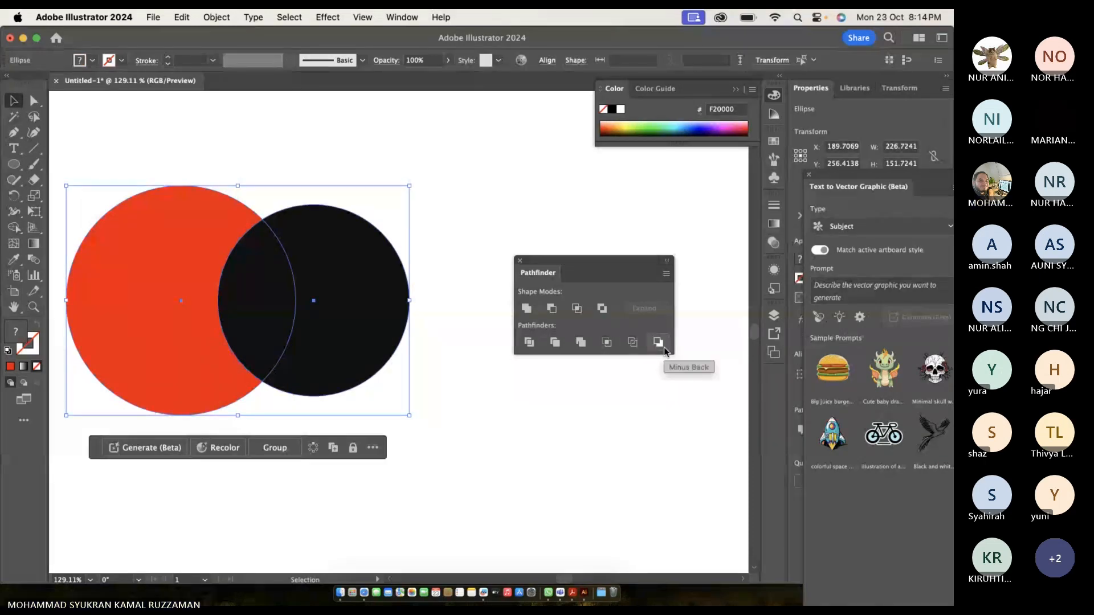
{"action": "left_click", "coordinate": [659, 343]}
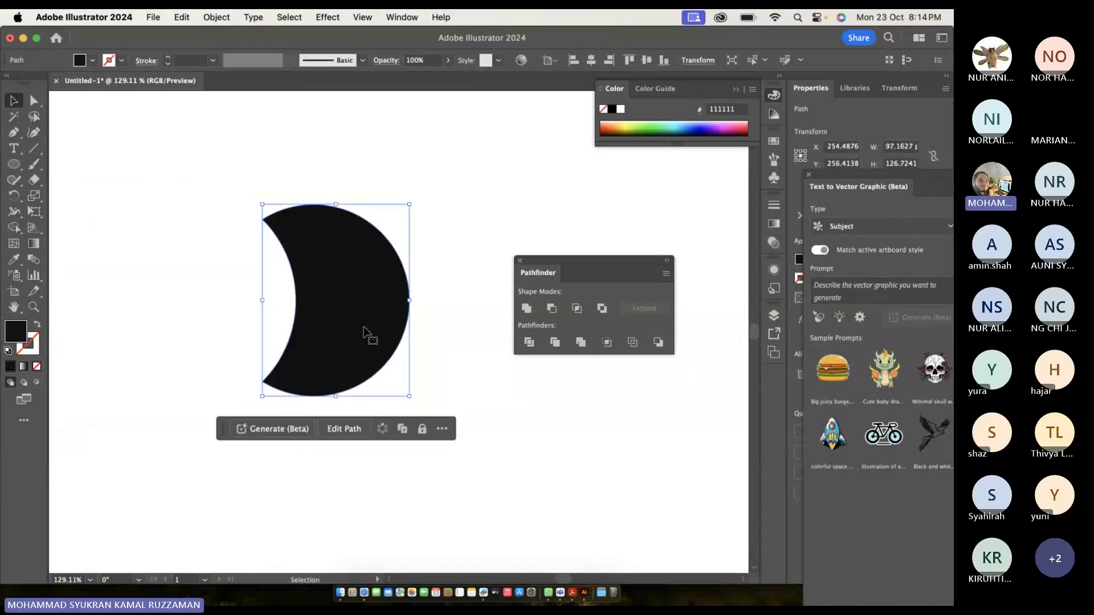
{"action": "left_click", "coordinate": [222, 274]}
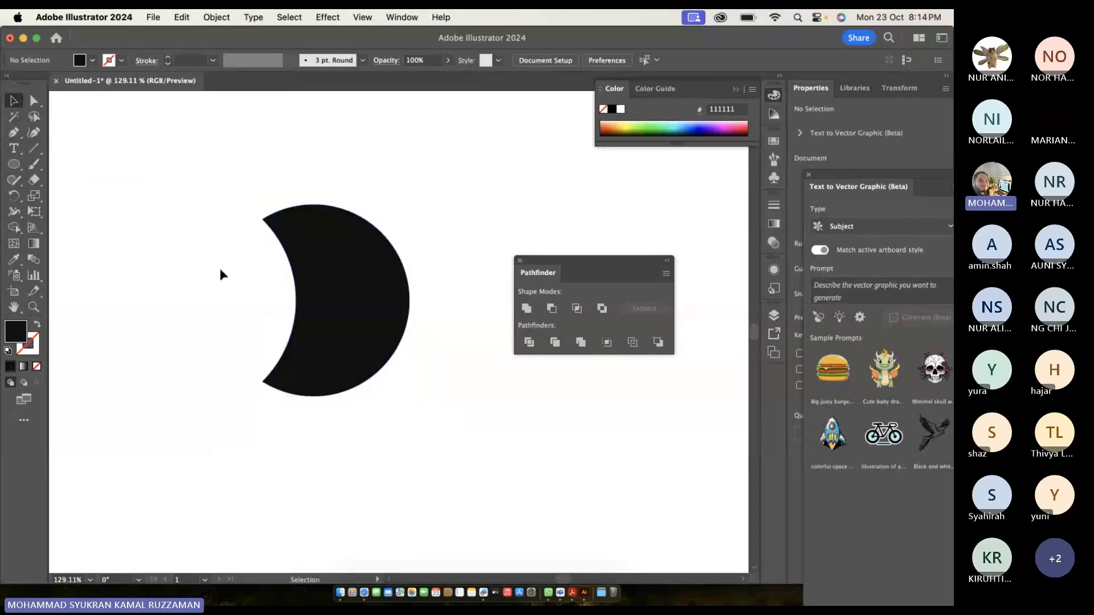
Delete the black crescent from the artboard.
{"action": "scroll", "coordinate": [220, 270], "scroll_direction": "down", "scroll_amount": 3}
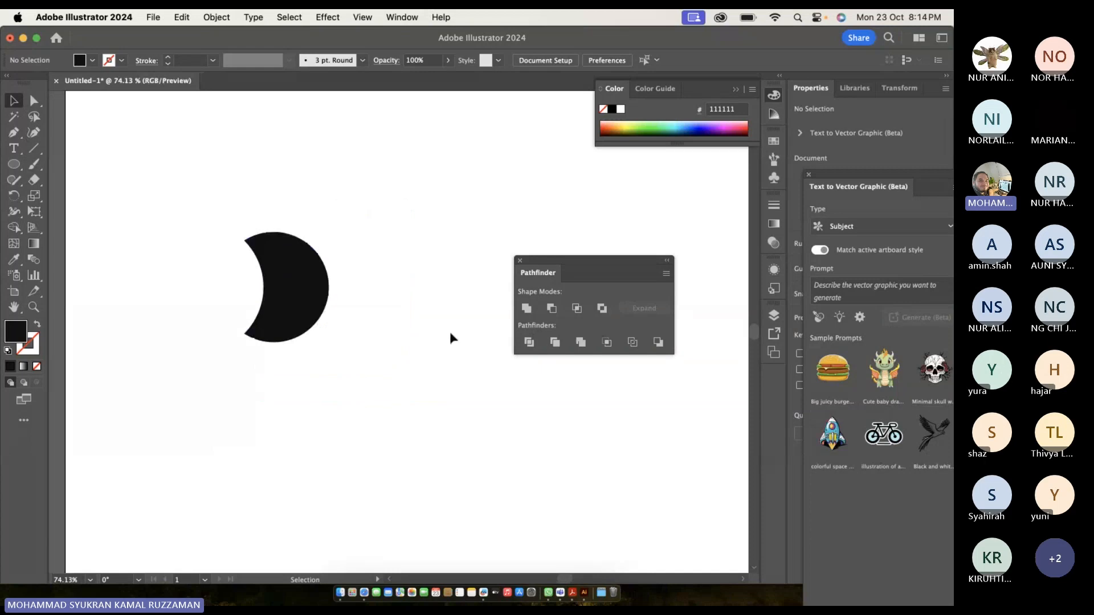
{"action": "left_click", "coordinate": [293, 280]}
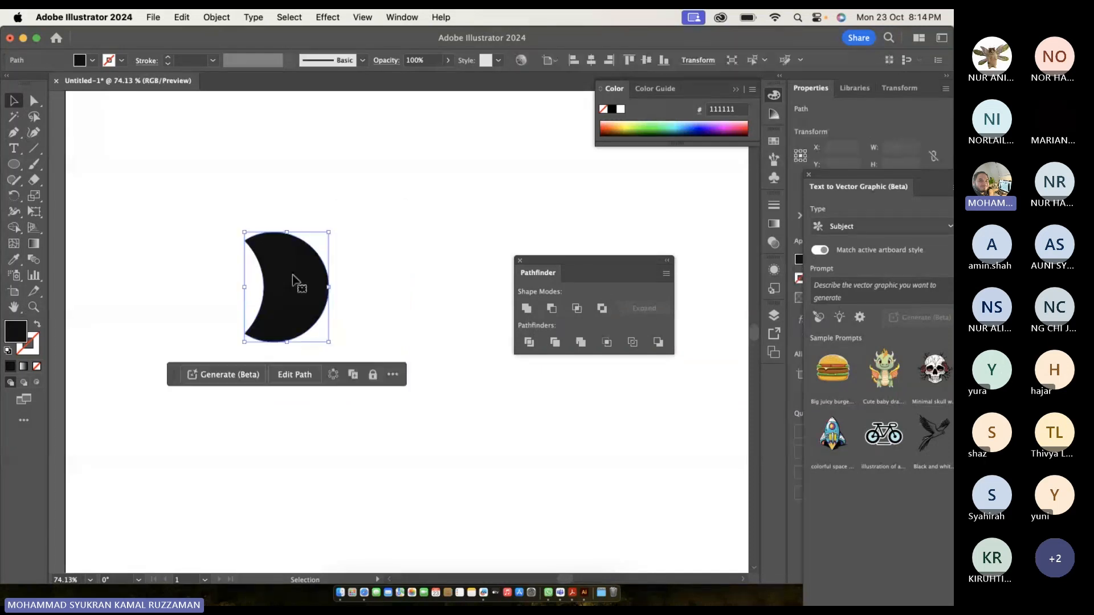
{"action": "key", "text": "Delete"}
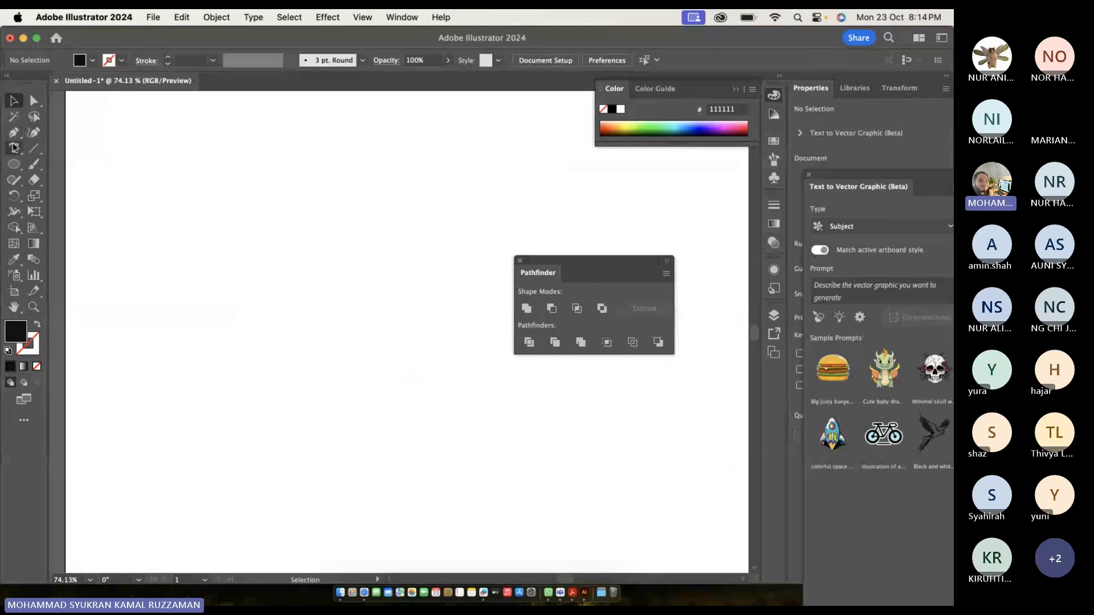
Draw a black triangle about 151 pt wide and 131 pt high with the Polygon tool.
{"action": "left_click", "coordinate": [19, 165]}
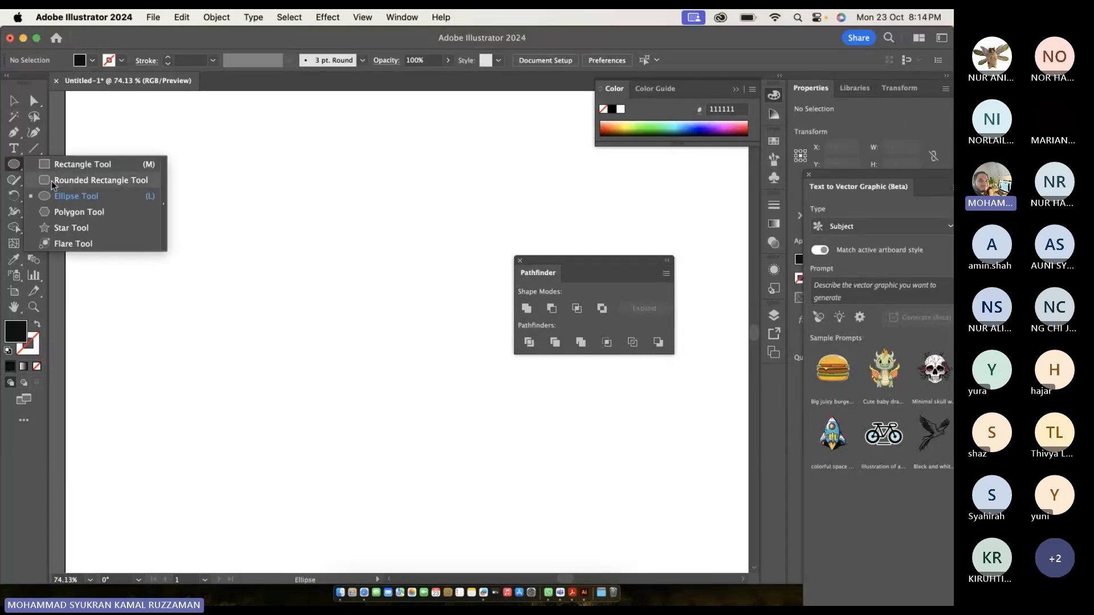
{"action": "left_click", "coordinate": [86, 212]}
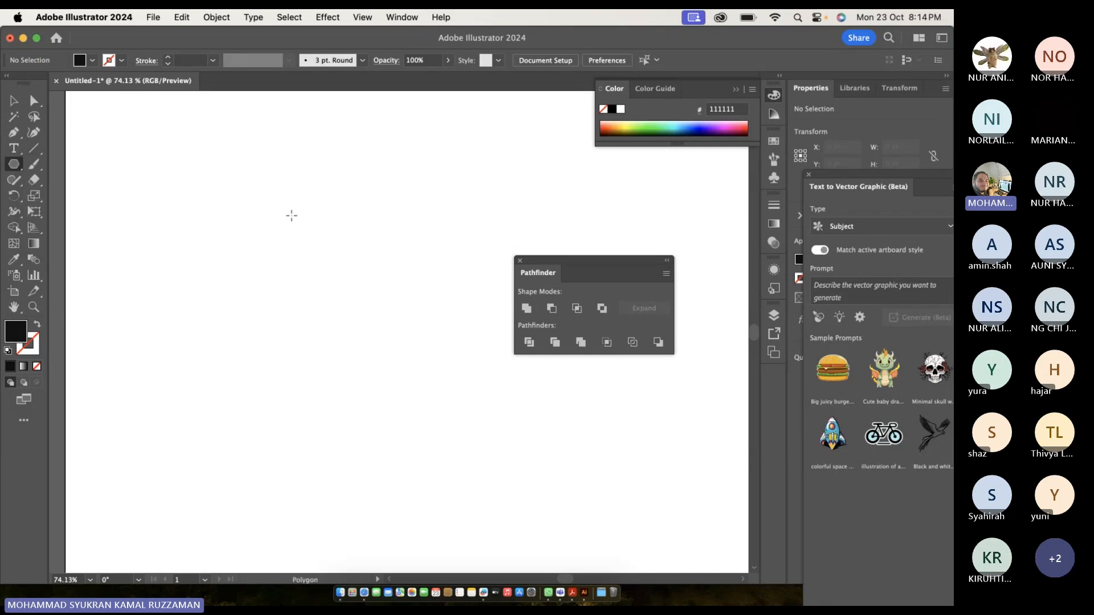
{"action": "left_click_drag", "start_coordinate": [290, 215], "coordinate": [356, 252]}
{"action": "key", "text": "Down"}
{"action": "key", "text": "Down"}
{"action": "key", "text": "Down"}
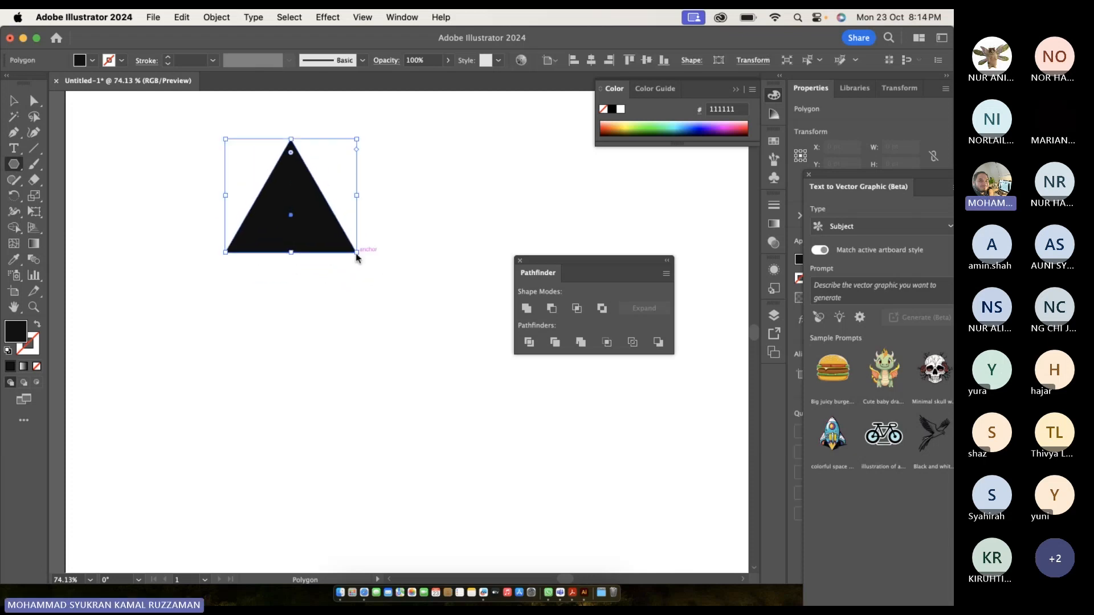
{"action": "left_click", "coordinate": [17, 102]}
{"action": "left_click", "coordinate": [149, 171]}
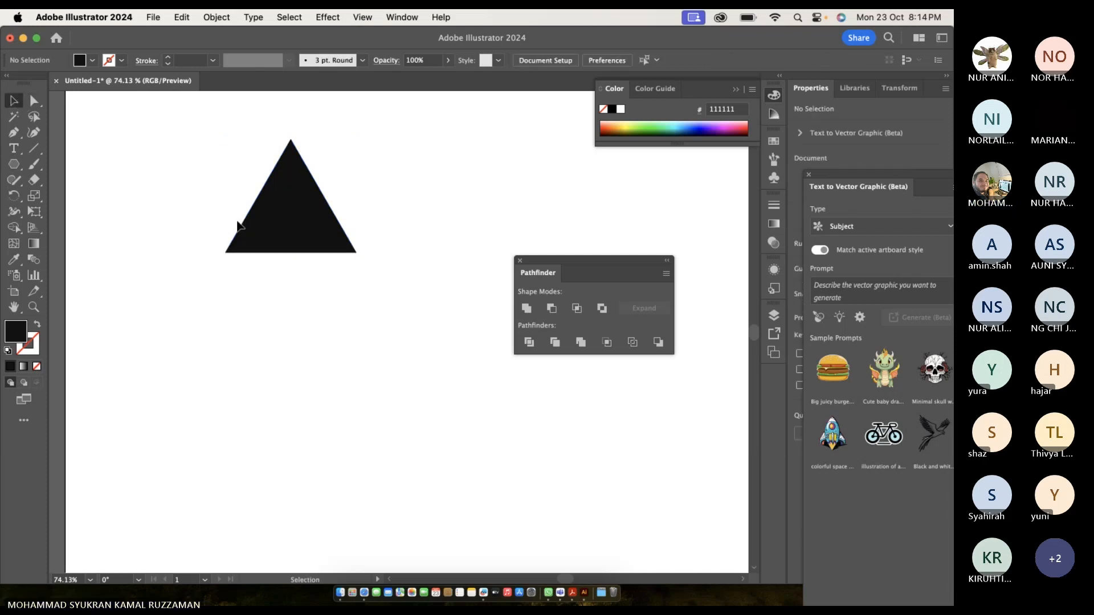
Build two more overlapping tree tiers beneath the triangle from duplicates enlarged to about 180 pt wide and 156 pt high.
{"action": "left_click_drag", "start_coordinate": [291, 229], "coordinate": [301, 293]}
{"action": "key", "text": "super+t"}
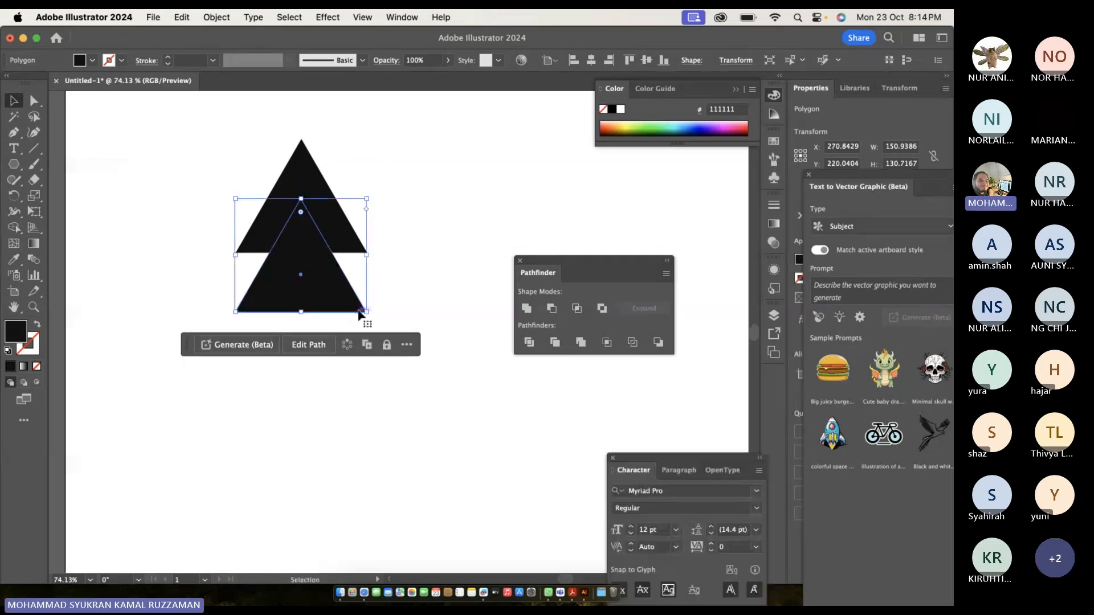
{"action": "left_click_drag", "start_coordinate": [364, 312], "coordinate": [404, 337]}
{"action": "left_click_drag", "start_coordinate": [354, 314], "coordinate": [337, 392]}
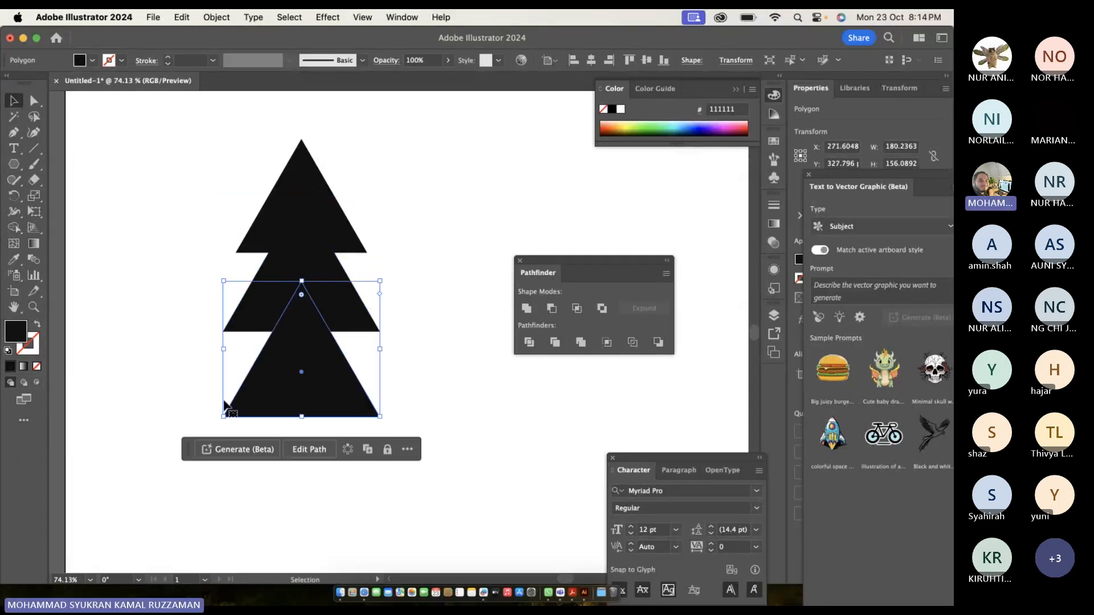
Draw a trunk rectangle about 60 by 120 pt overlapping the lowest triangle and taper it with Perspective Distort to a base about 90 pt wide.
{"action": "left_click_drag", "start_coordinate": [13, 164], "coordinate": [82, 166]}
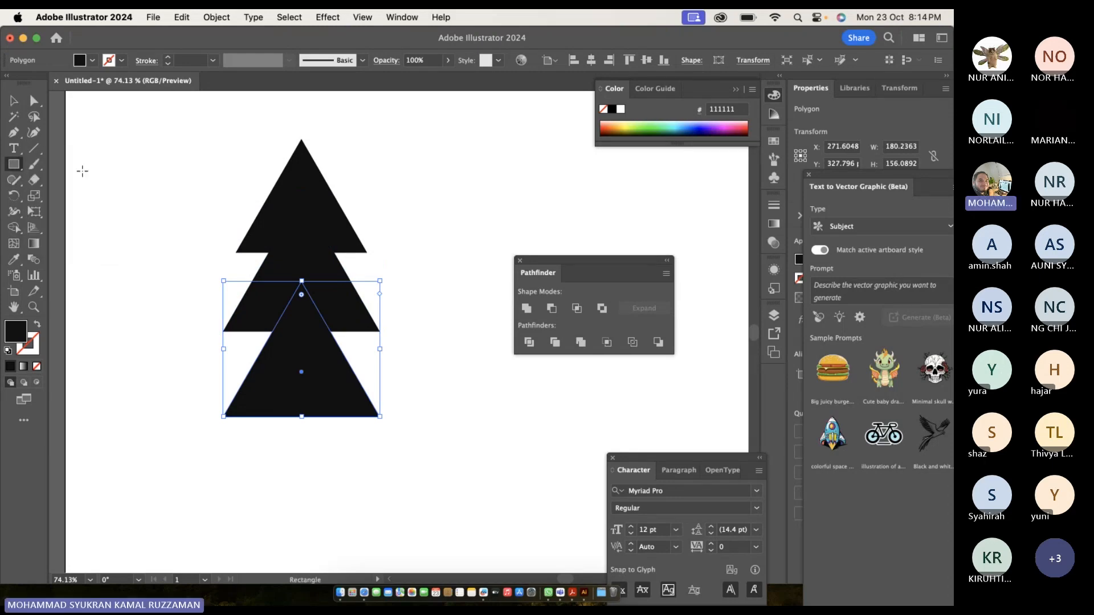
{"action": "left_click_drag", "start_coordinate": [279, 398], "coordinate": [332, 501]}
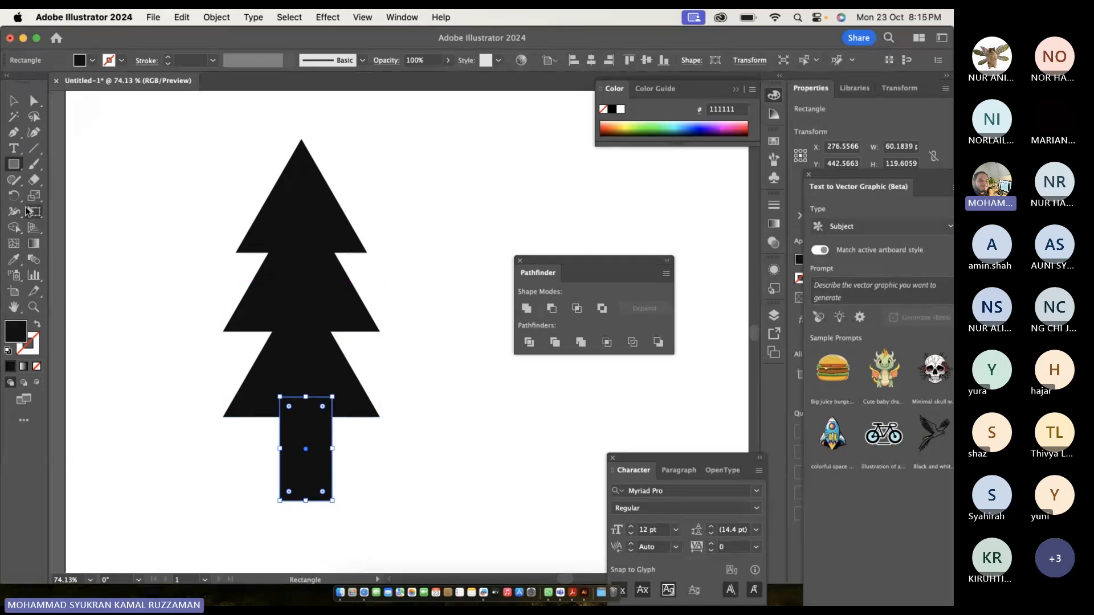
{"action": "left_click", "coordinate": [35, 213]}
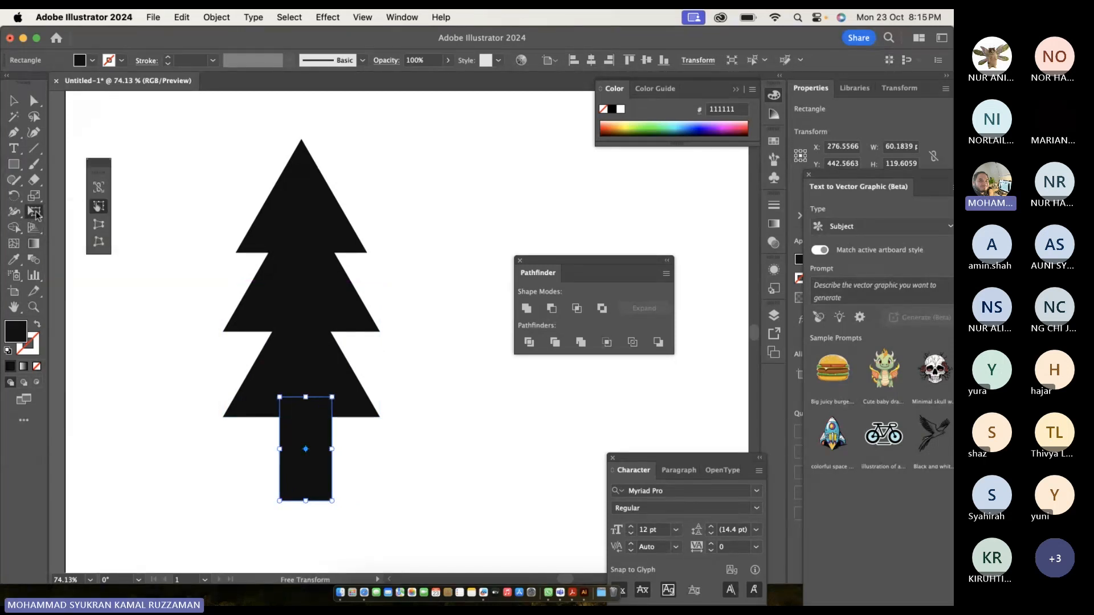
{"action": "left_click", "coordinate": [98, 241]}
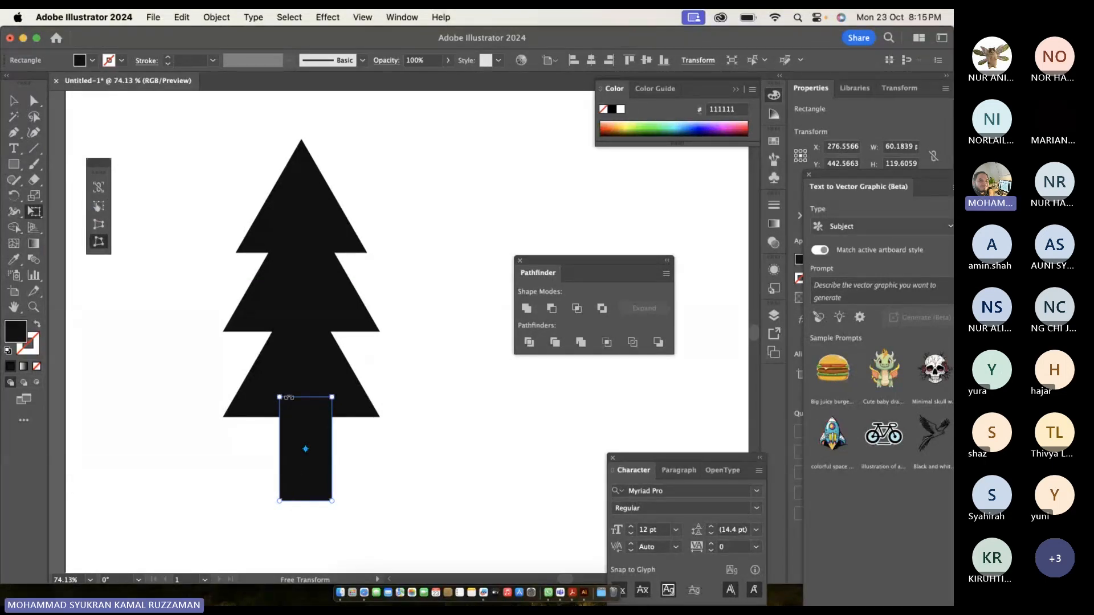
{"action": "mouse_move", "coordinate": [285, 398]}
{"action": "left_mouse_down"}
{"action": "mouse_move", "coordinate": [299, 399]}
{"action": "mouse_move", "coordinate": [288, 399]}
{"action": "left_mouse_up"}
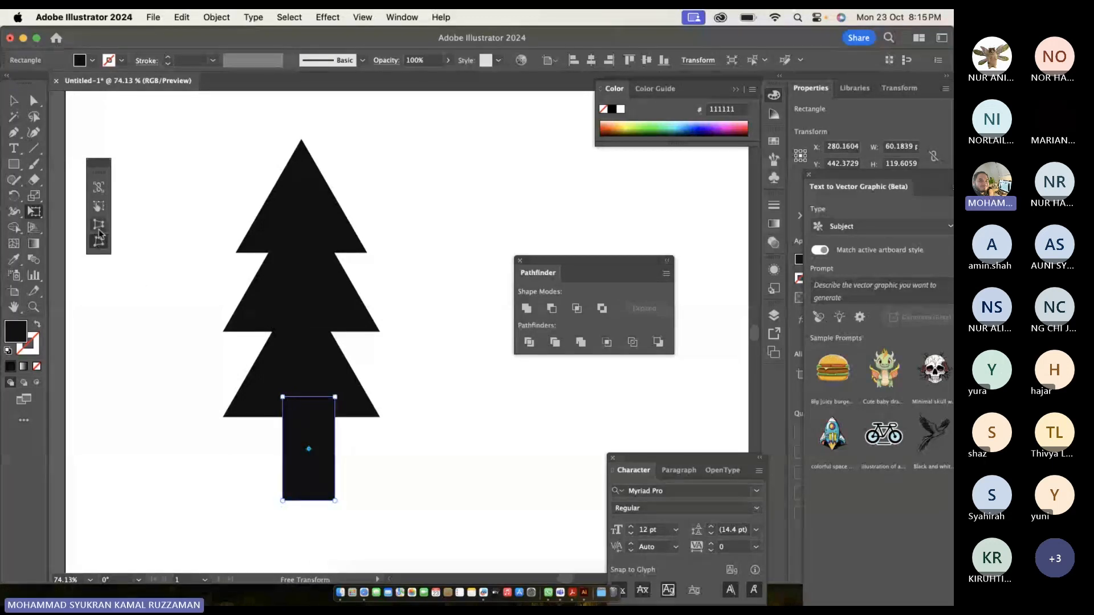
{"action": "left_click", "coordinate": [98, 206]}
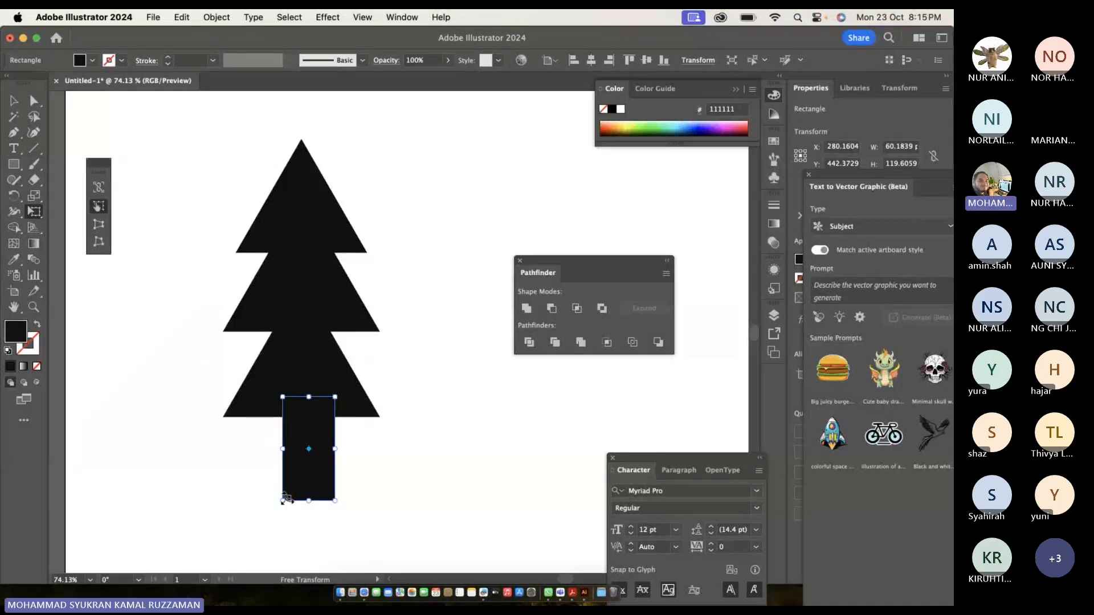
{"action": "left_click_drag", "start_coordinate": [283, 500], "coordinate": [283, 500]}
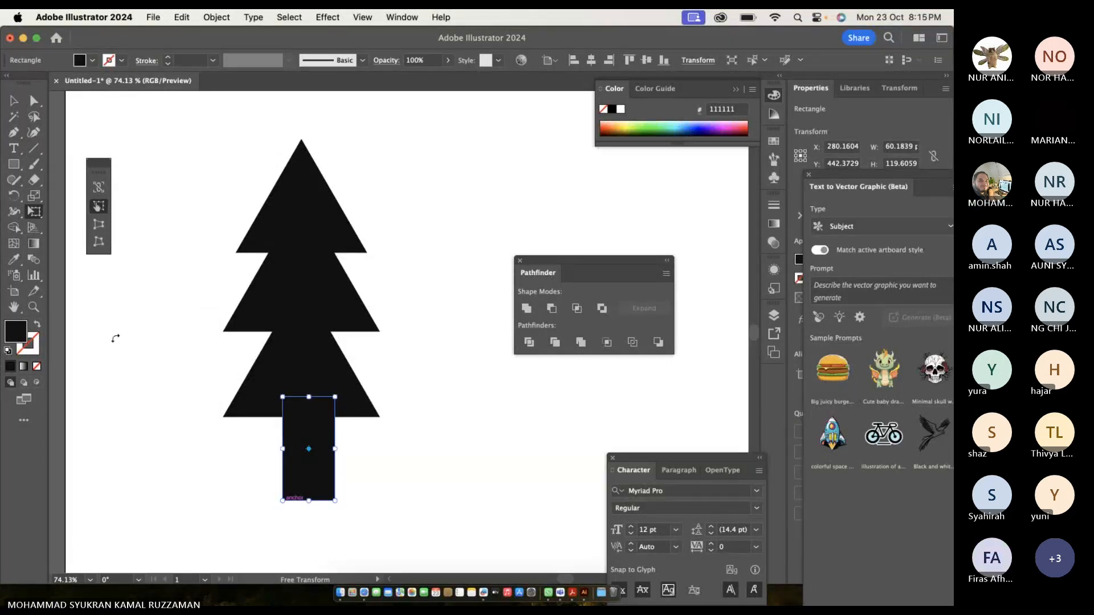
{"action": "left_click", "coordinate": [98, 225]}
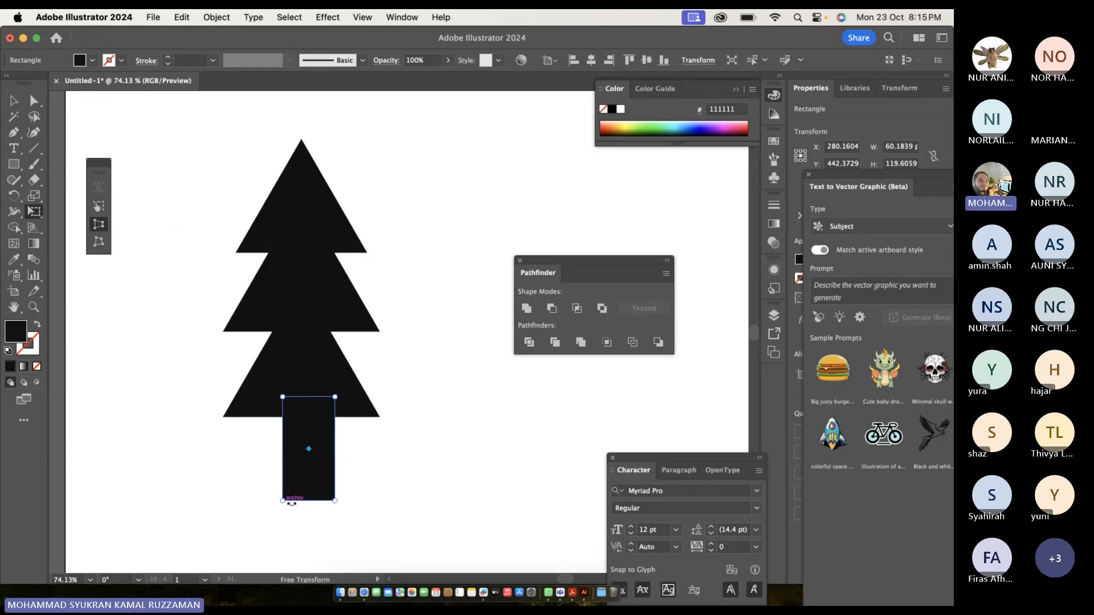
{"action": "mouse_move", "coordinate": [336, 502]}
{"action": "left_mouse_down"}
{"action": "mouse_move", "coordinate": [368, 500]}
{"action": "mouse_move", "coordinate": [320, 501]}
{"action": "mouse_move", "coordinate": [348, 501]}
{"action": "left_mouse_up"}
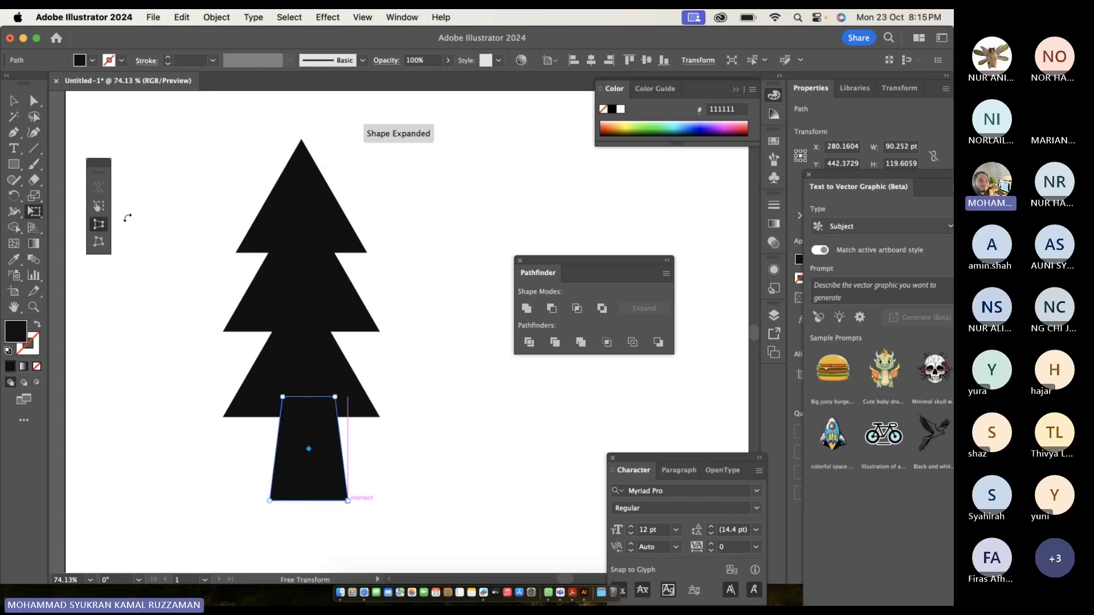
{"action": "left_click", "coordinate": [14, 100]}
{"action": "left_click", "coordinate": [170, 155]}
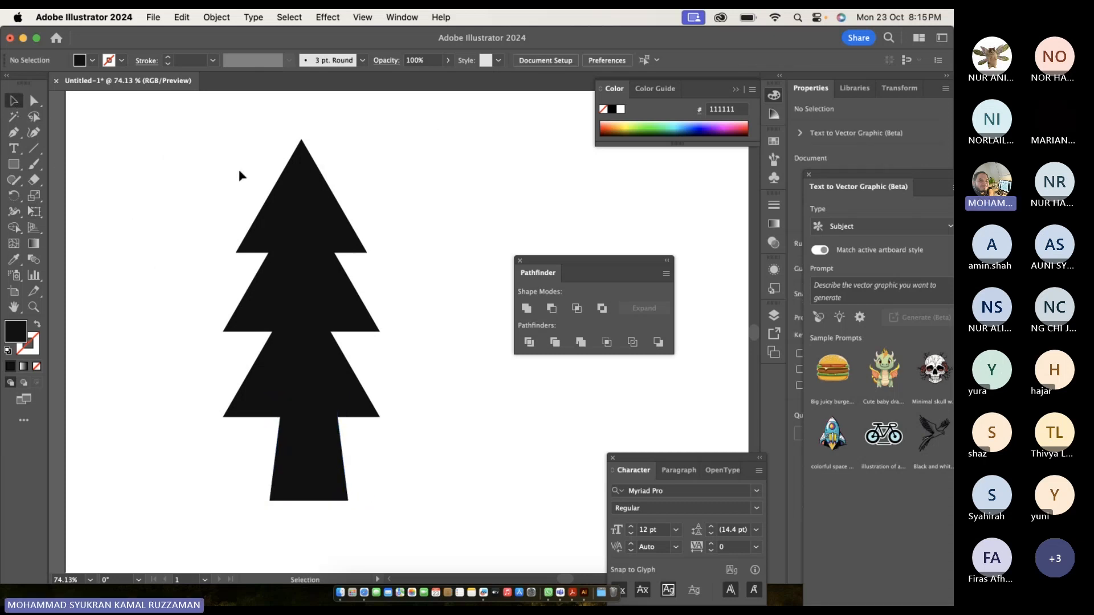
Merge the three triangles and the trunk into one shape with the Pathfinder Merge operation.
{"action": "left_click", "coordinate": [300, 218]}
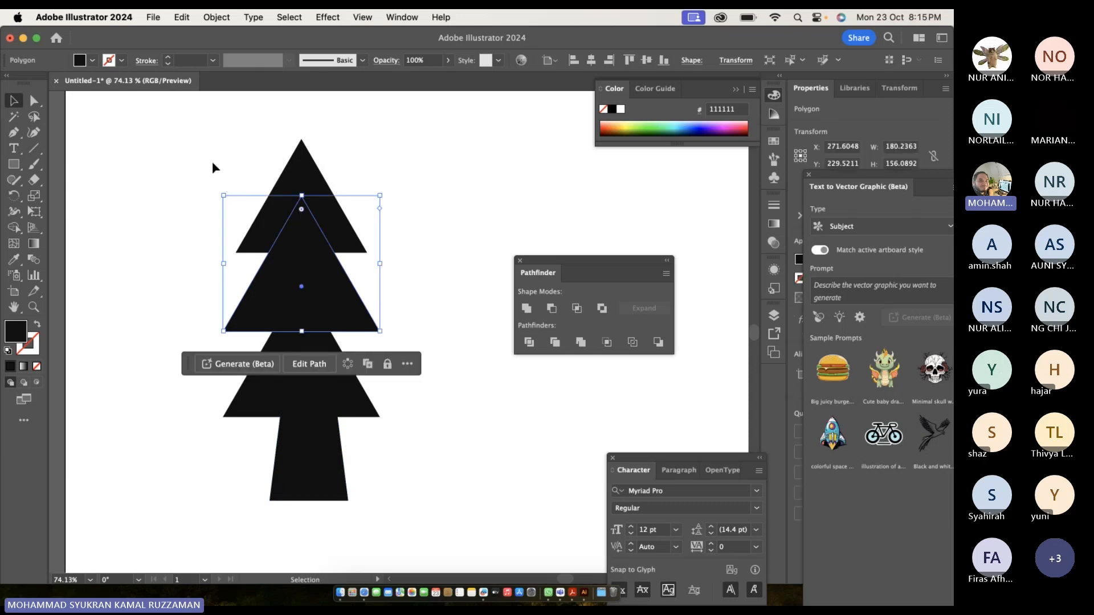
{"action": "left_click", "coordinate": [211, 166]}
{"action": "left_click_drag", "start_coordinate": [199, 151], "coordinate": [388, 484]}
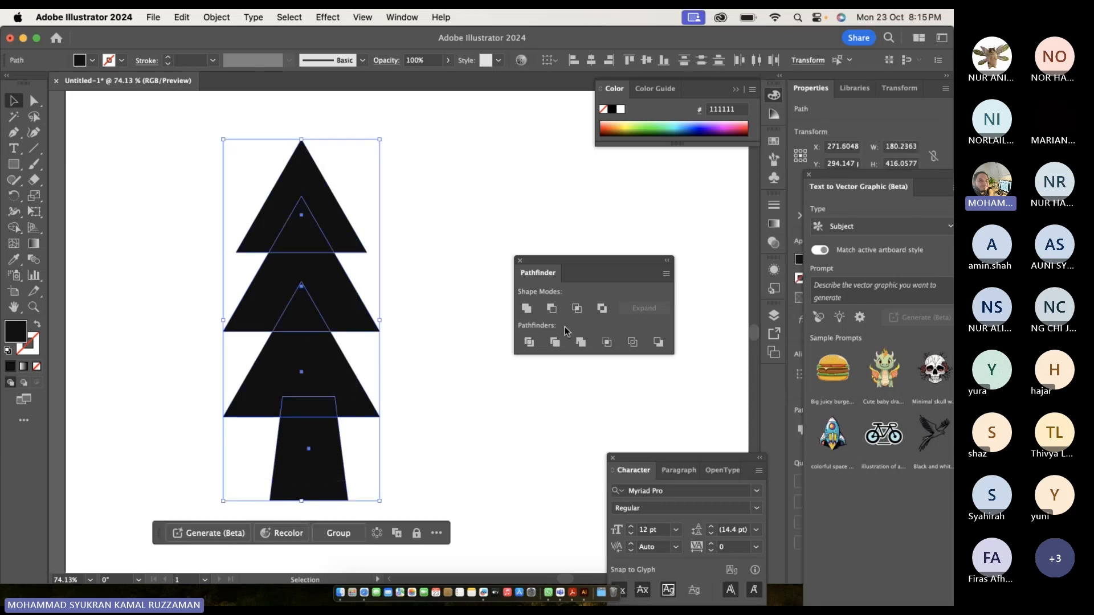
{"action": "left_click", "coordinate": [426, 370]}
{"action": "left_click_drag", "start_coordinate": [226, 199], "coordinate": [424, 405]}
{"action": "left_click", "coordinate": [581, 342]}
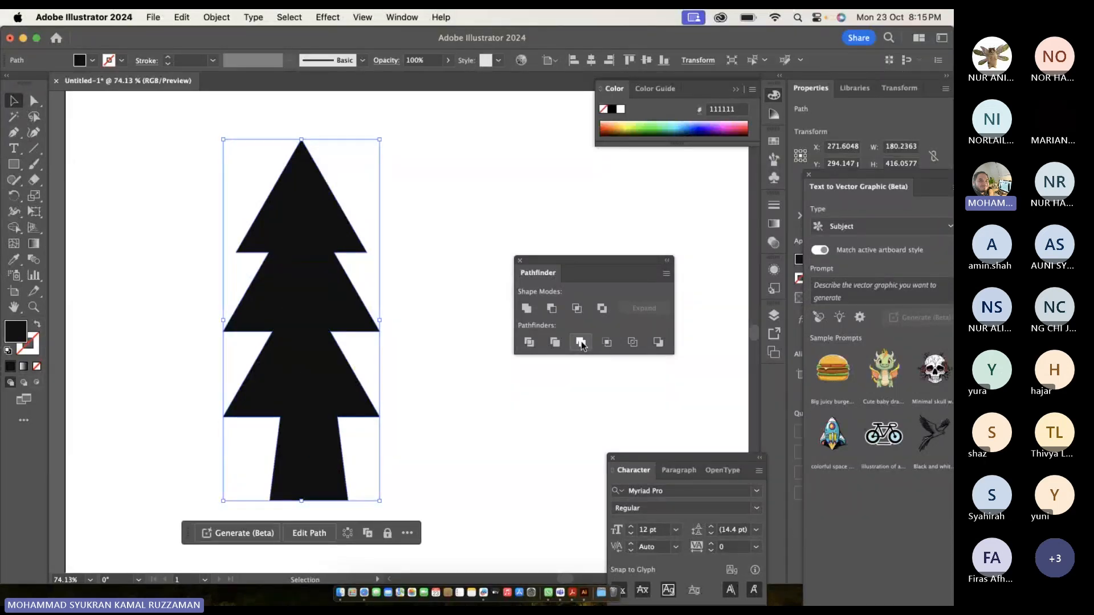
{"action": "left_click", "coordinate": [433, 319]}
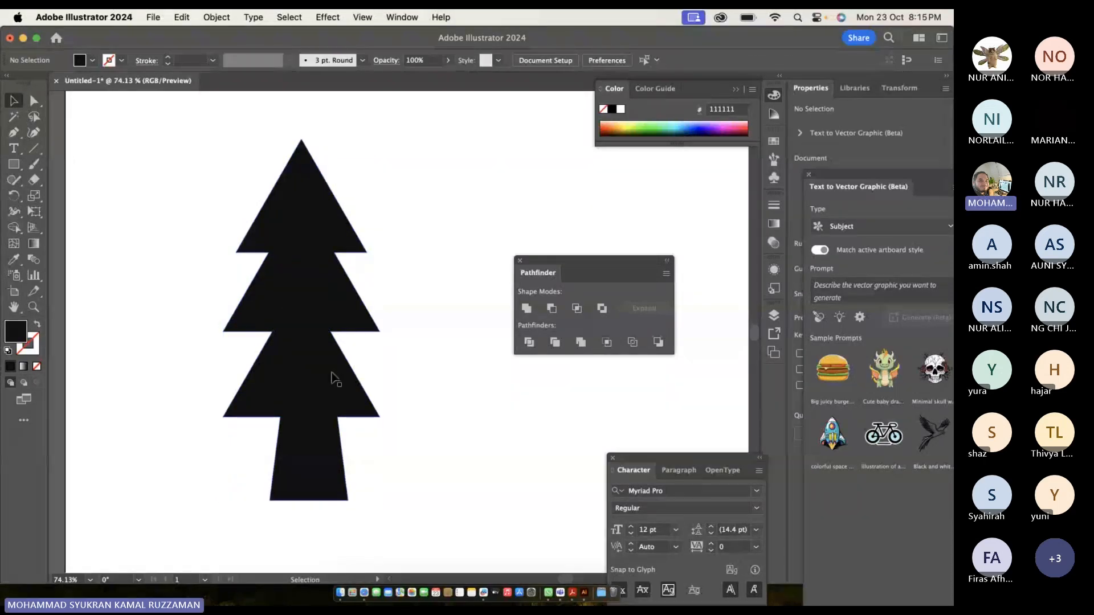
Undo the merge of the tree shapes and move the trunk clear of the triangles, down and to the right.
{"action": "left_click", "coordinate": [338, 422]}
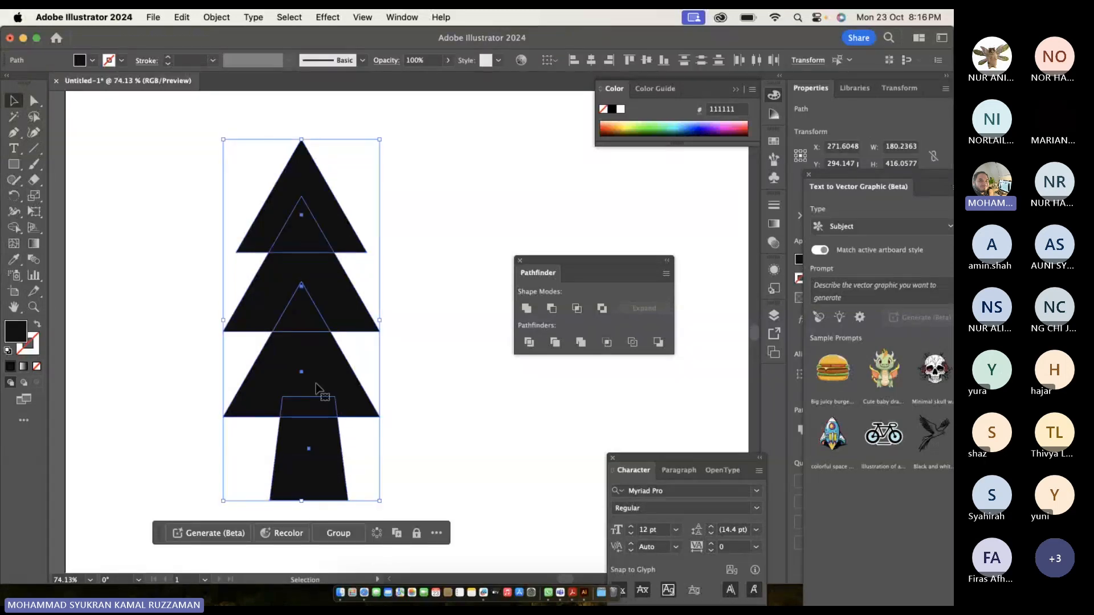
{"action": "left_click", "coordinate": [404, 390]}
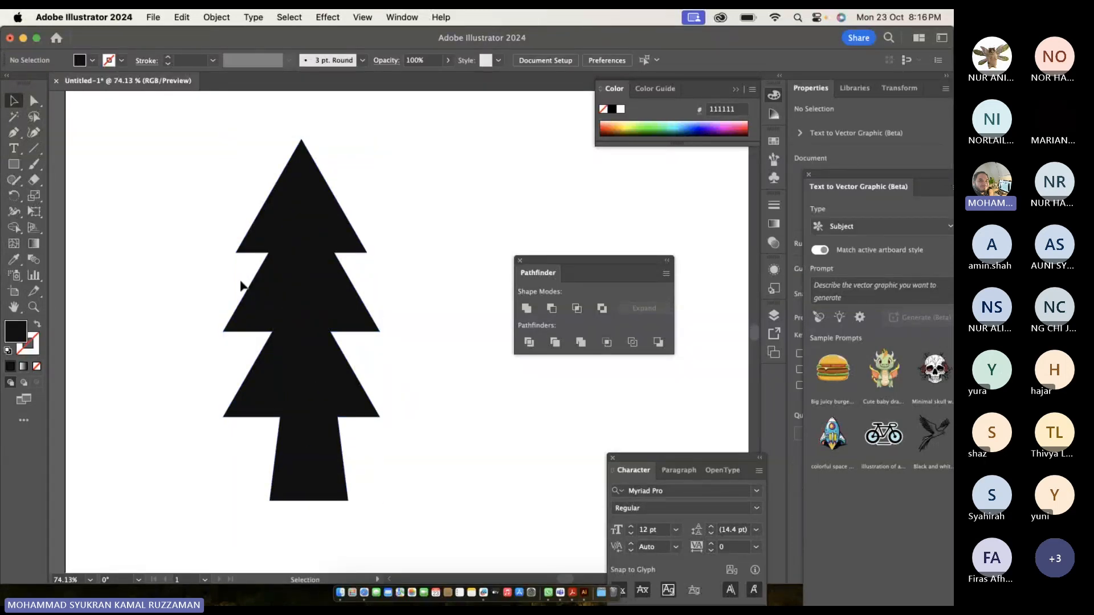
{"action": "left_click_drag", "start_coordinate": [325, 441], "coordinate": [459, 481]}
Unite the three triangles into one shape with Pathfinder and place the trunk centred against its bottom edge.
{"action": "left_click", "coordinate": [211, 204]}
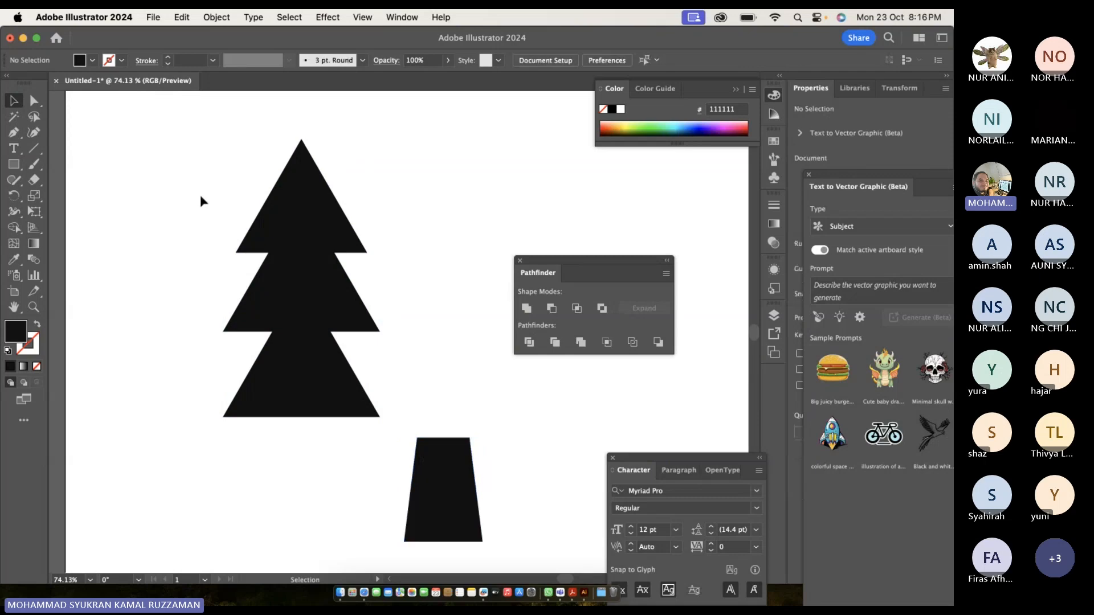
{"action": "left_click_drag", "start_coordinate": [200, 195], "coordinate": [365, 360]}
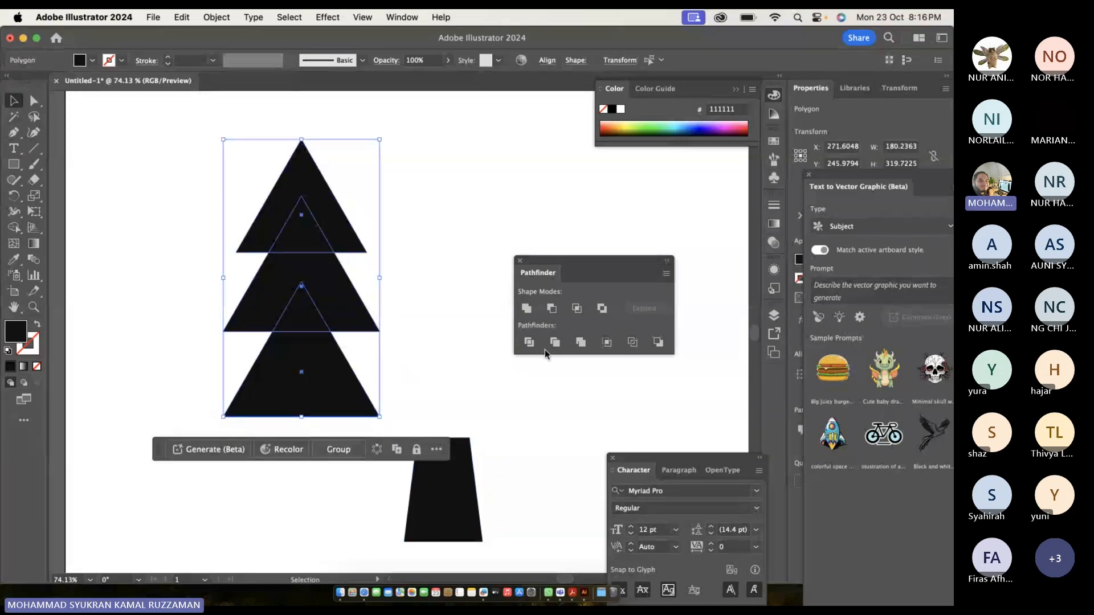
{"action": "left_click", "coordinate": [528, 309]}
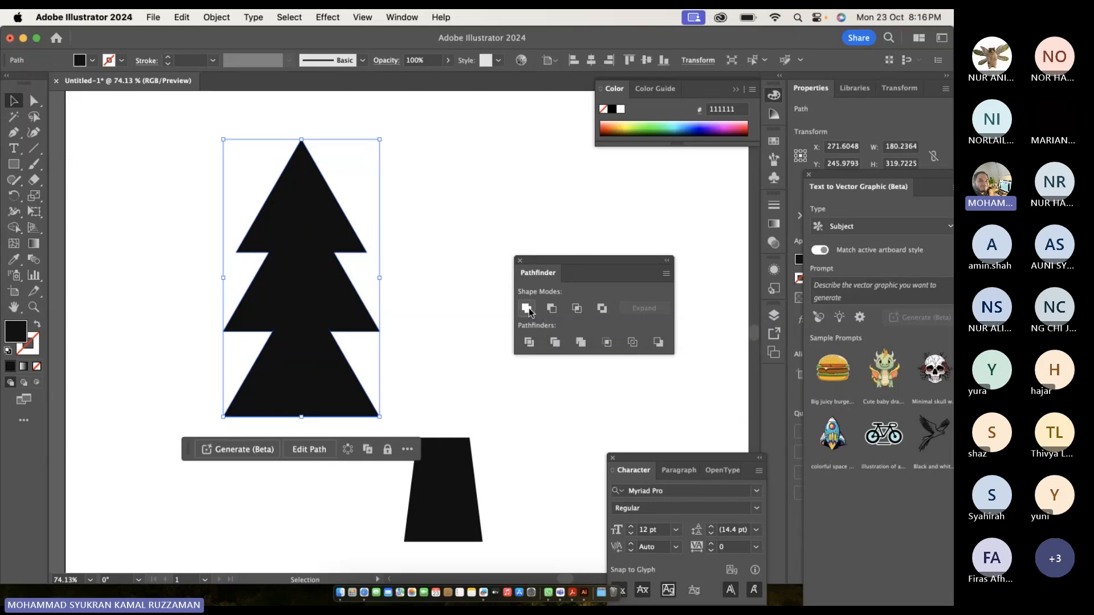
{"action": "left_click", "coordinate": [415, 305]}
{"action": "left_click_drag", "start_coordinate": [471, 486], "coordinate": [329, 466]}
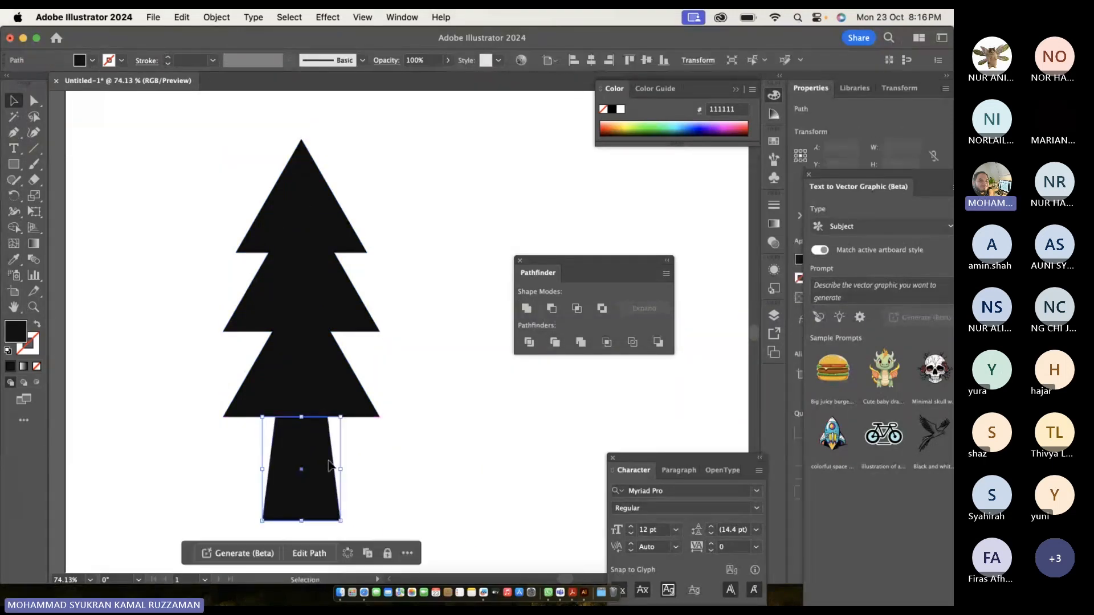
Fill the united triangle shape with green 07A31D.
{"action": "left_click", "coordinate": [294, 354]}
{"action": "double_click", "coordinate": [16, 333]}
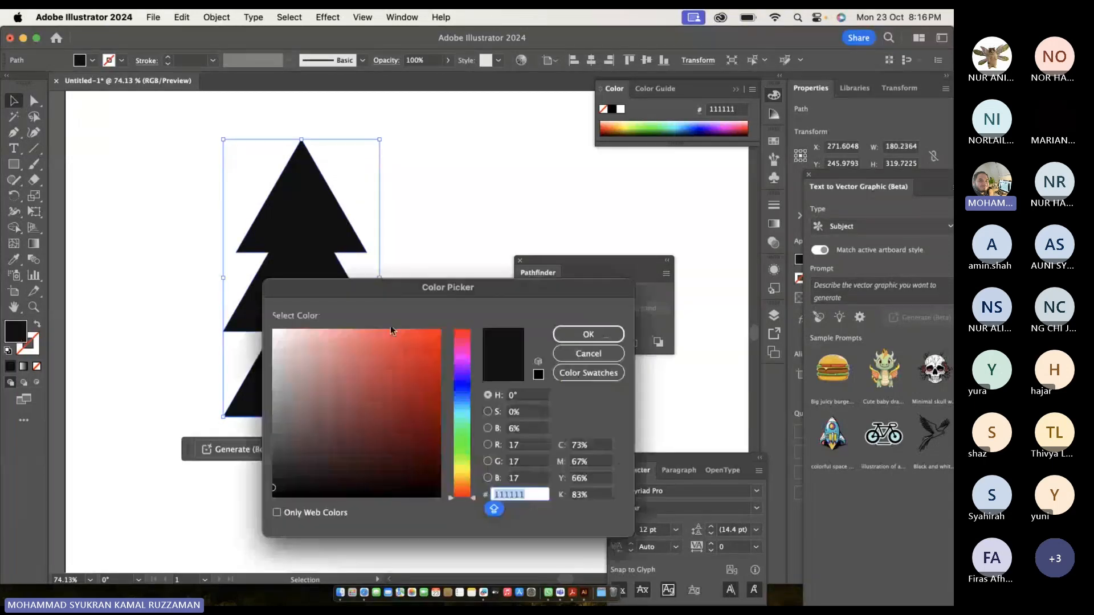
{"action": "left_click", "coordinate": [469, 438]}
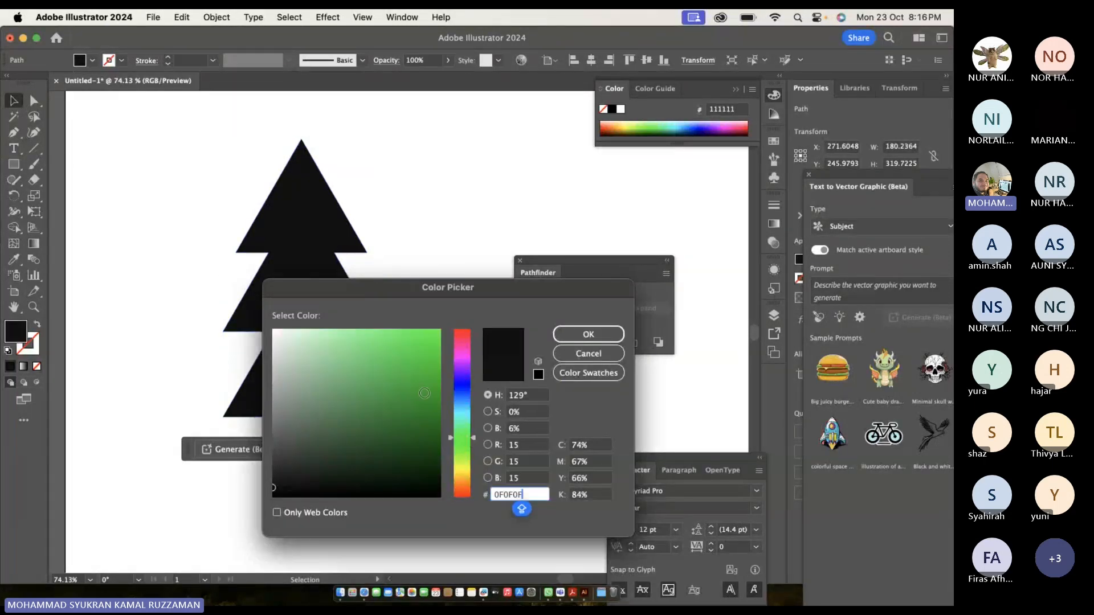
{"action": "left_click", "coordinate": [433, 390]}
{"action": "left_click", "coordinate": [563, 338]}
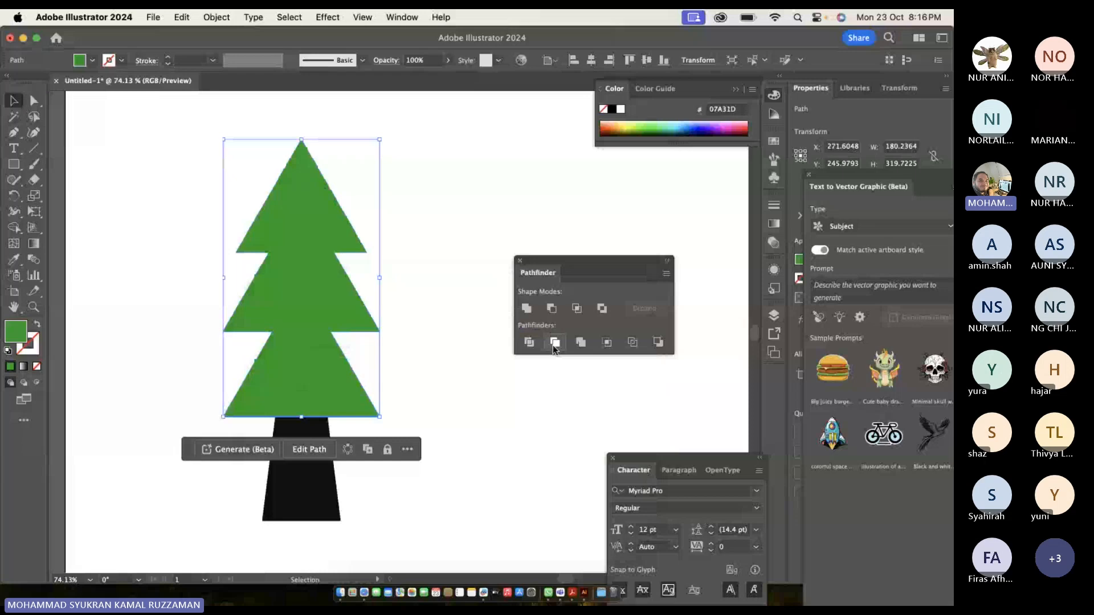
{"action": "left_click", "coordinate": [460, 436]}
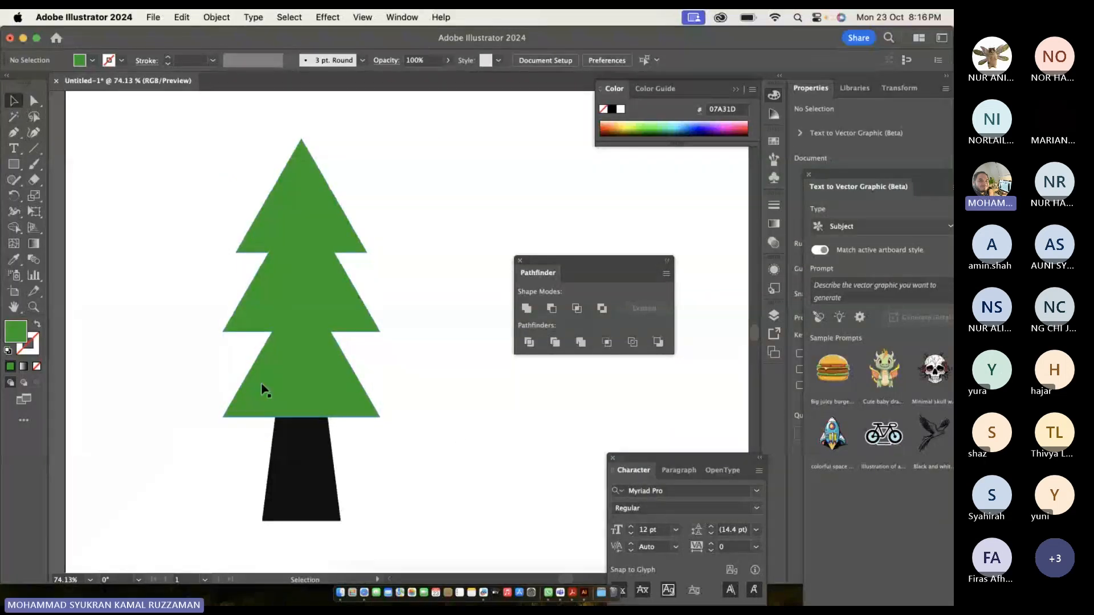
Fill the tree trunk with brown B25900.
{"action": "left_click", "coordinate": [290, 458]}
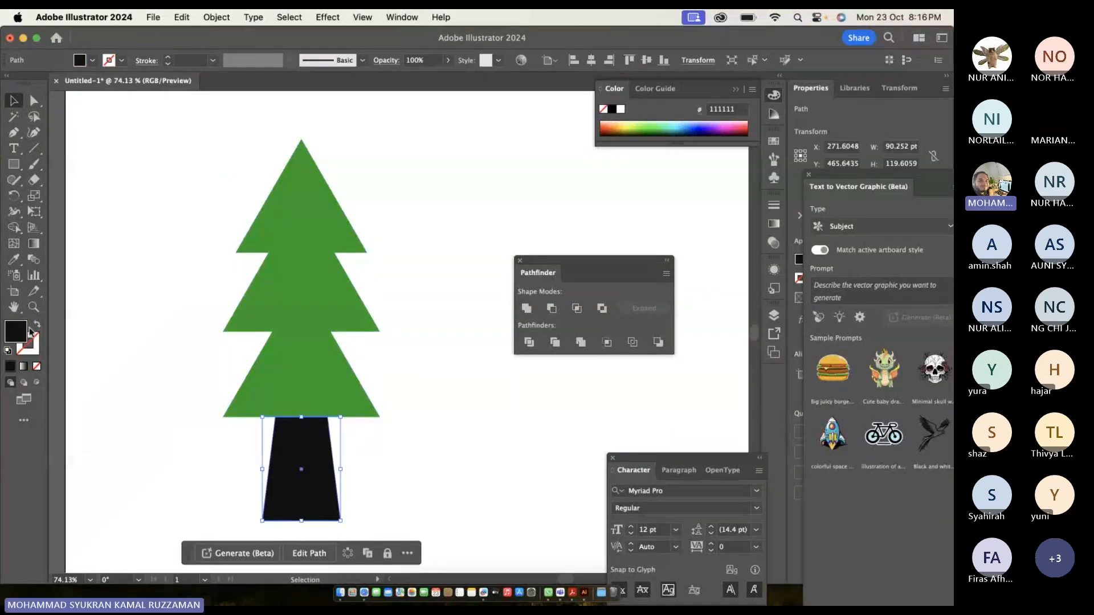
{"action": "double_click", "coordinate": [16, 333]}
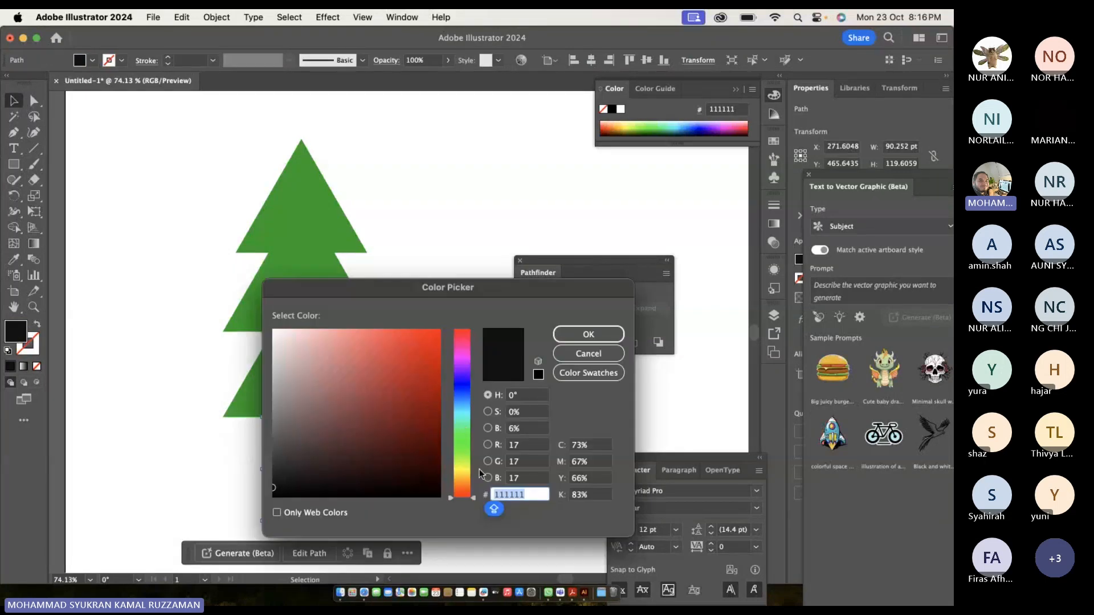
{"action": "type", "text": "0F0F0F"}
{"action": "left_click", "coordinate": [466, 483]}
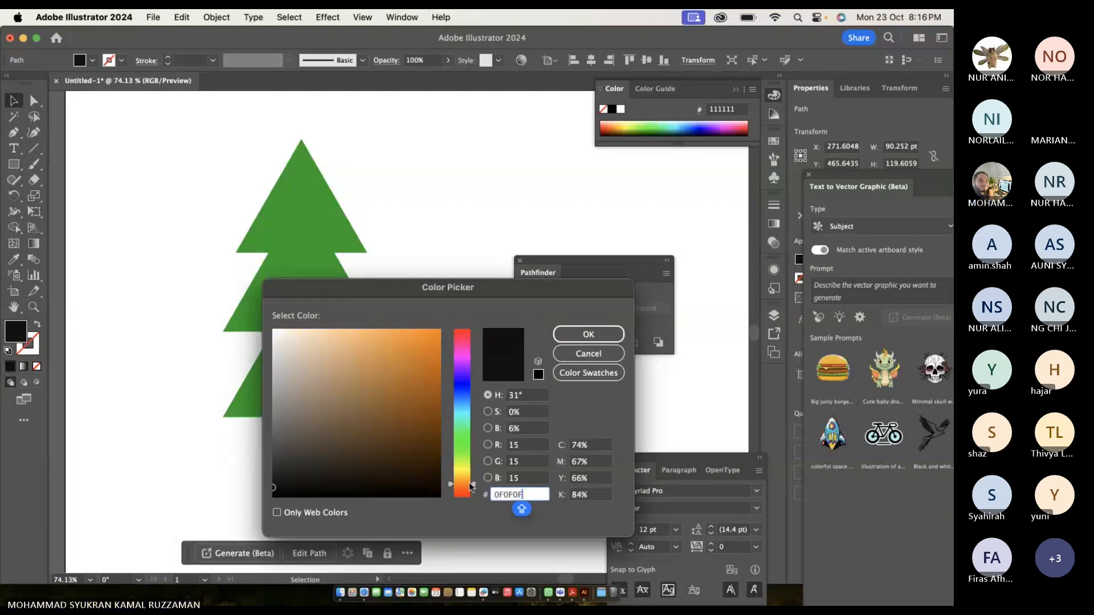
{"action": "mouse_move", "coordinate": [417, 398]}
{"action": "left_mouse_down"}
{"action": "mouse_move", "coordinate": [408, 326]}
{"action": "mouse_move", "coordinate": [439, 379]}
{"action": "left_mouse_up"}
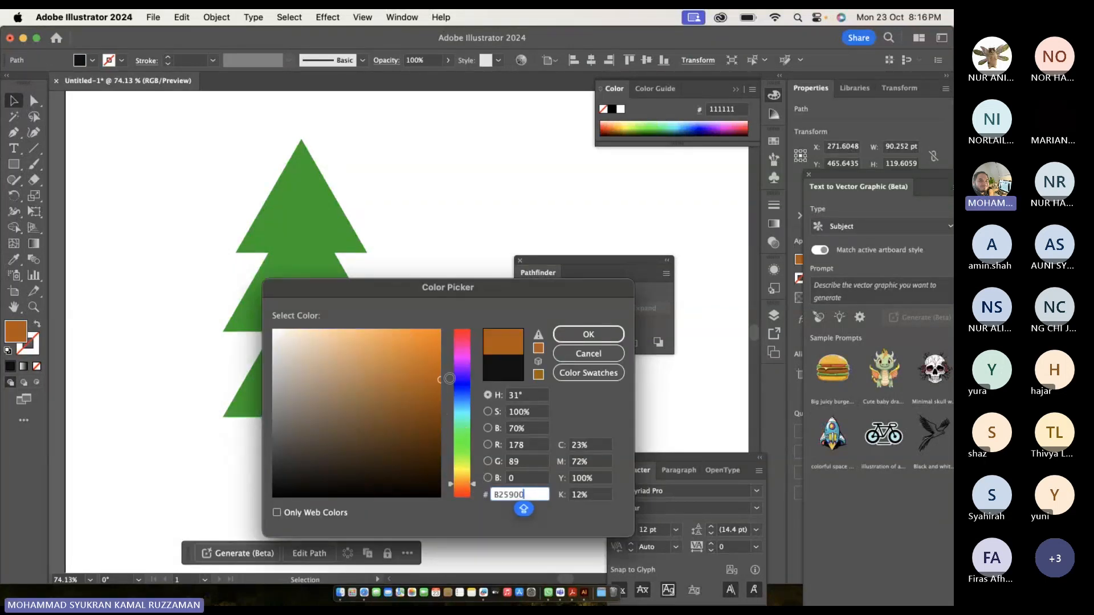
{"action": "left_click", "coordinate": [563, 336]}
{"action": "left_click", "coordinate": [444, 242]}
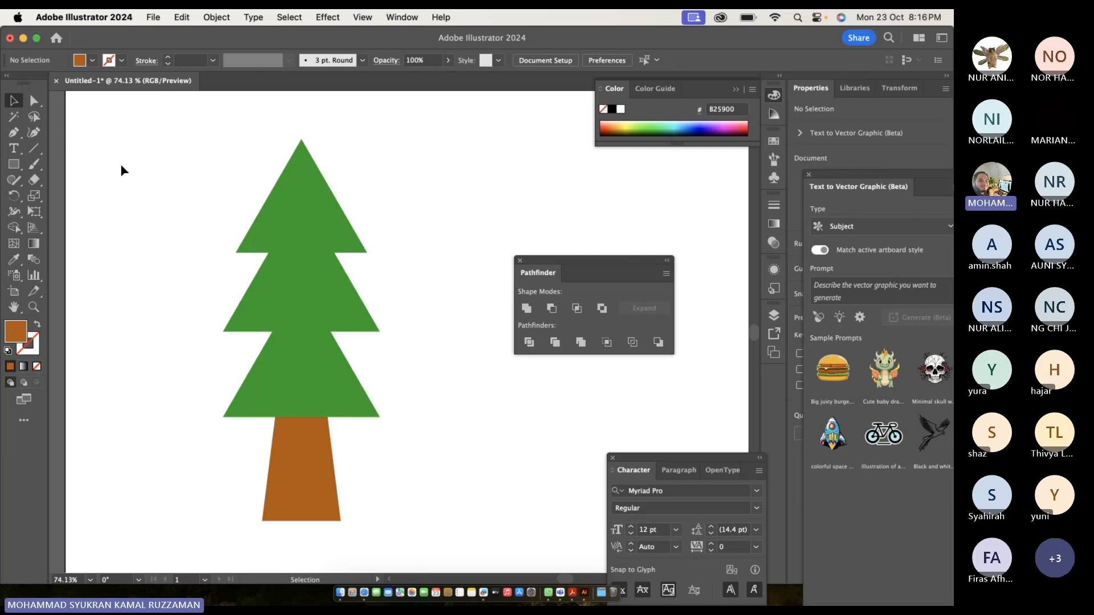
Delete the green tree and its trunk from the artboard.
{"action": "scroll", "coordinate": [121, 168], "scroll_direction": "down", "scroll_amount": 3}
{"action": "left_click_drag", "start_coordinate": [144, 181], "coordinate": [361, 398]}
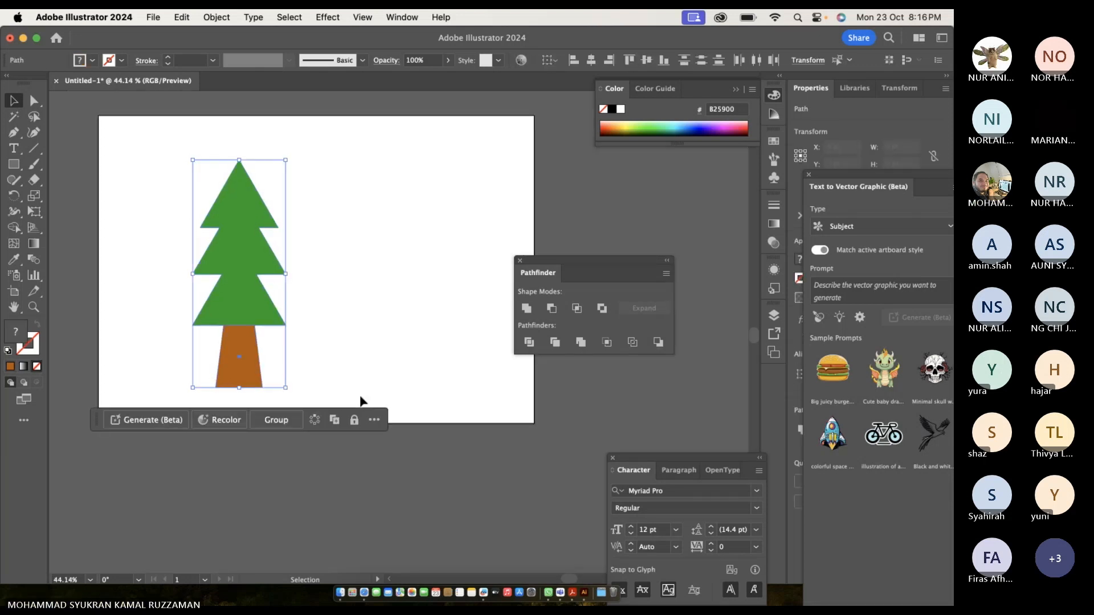
{"action": "key", "text": "BackSpace"}
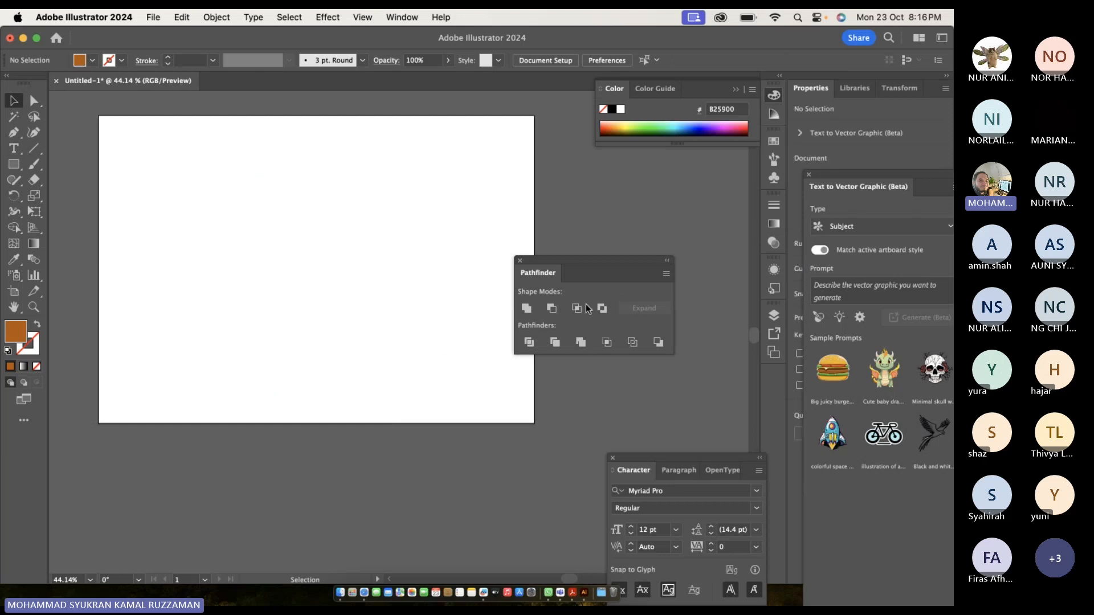
Close the floating Pathfinder and Character panels.
{"action": "left_click", "coordinate": [521, 261]}
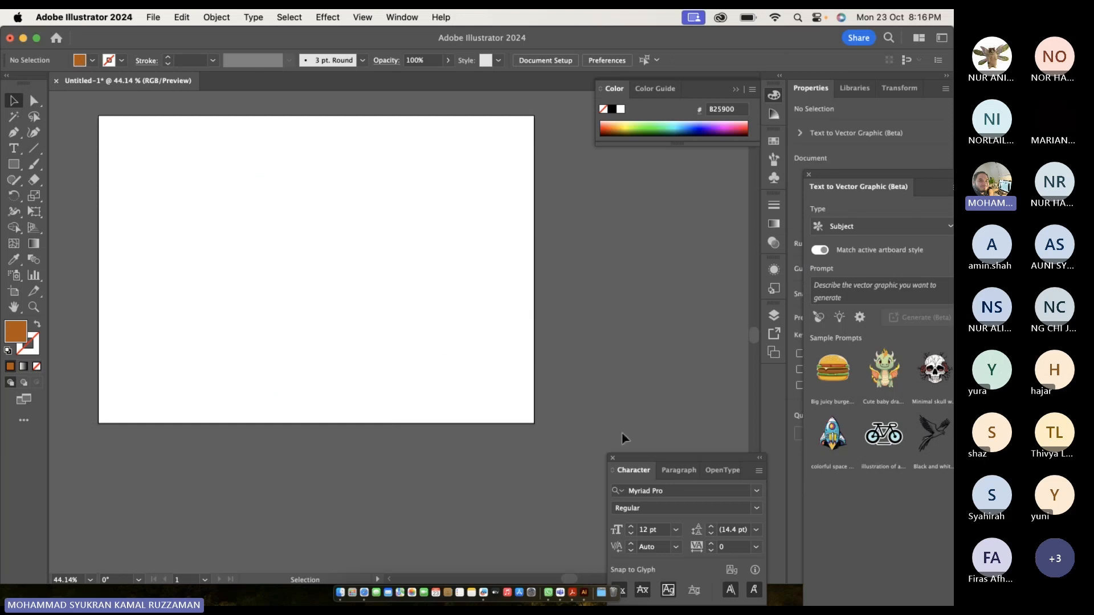
{"action": "left_click", "coordinate": [772, 430]}
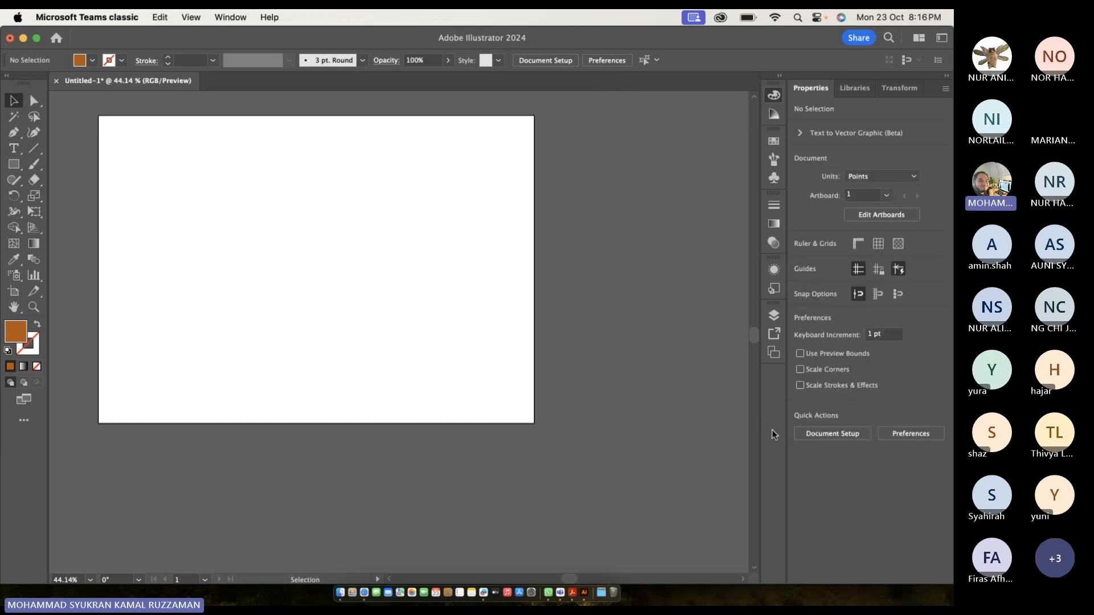
{"action": "left_click", "coordinate": [630, 379]}
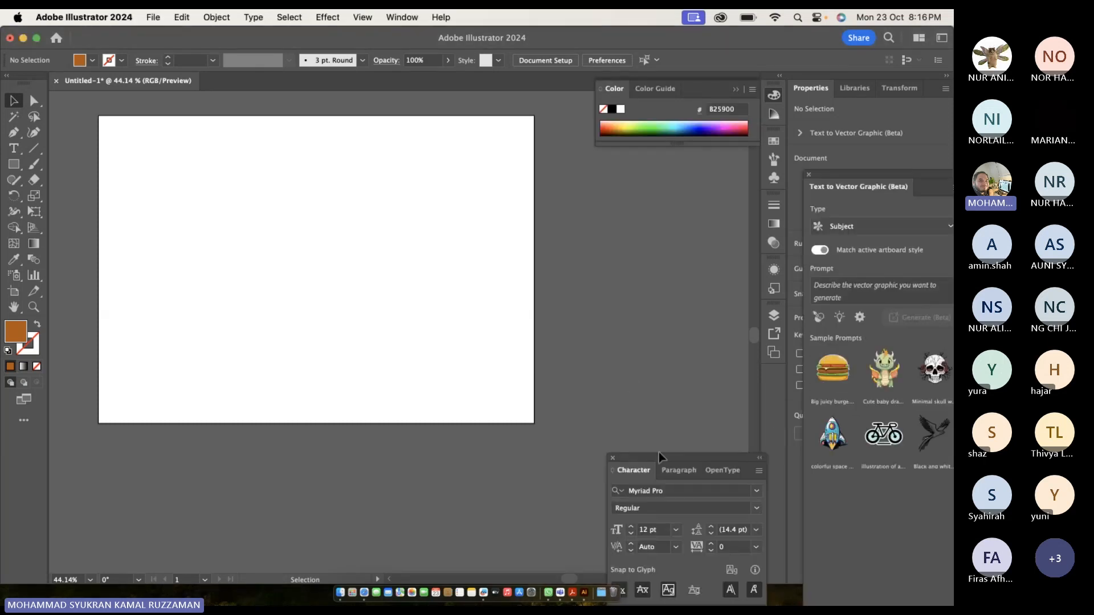
{"action": "left_click", "coordinate": [614, 457]}
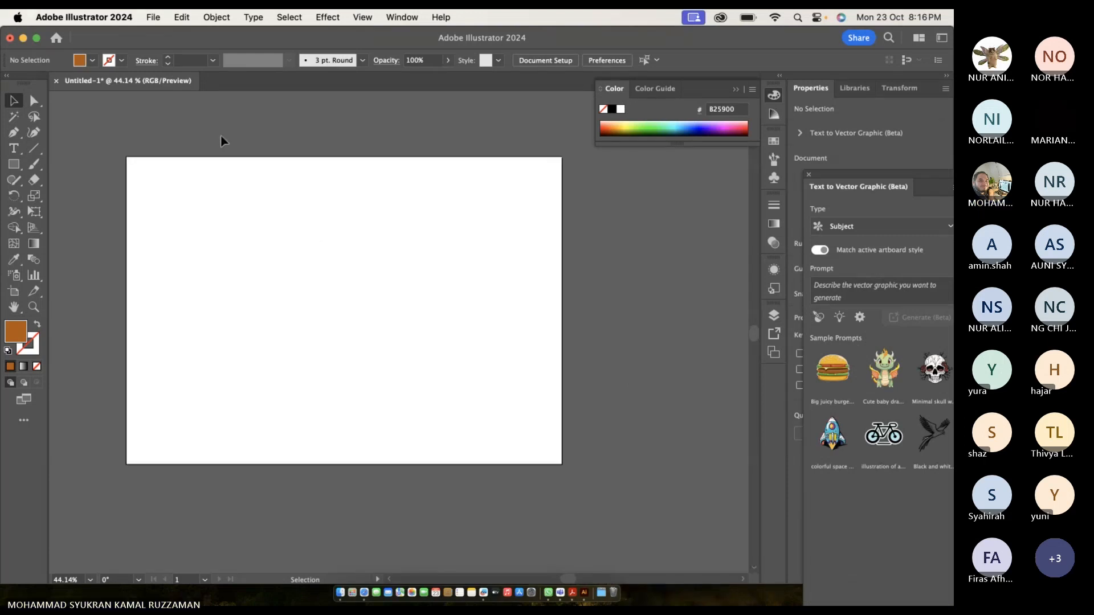
{"action": "left_click", "coordinate": [216, 17]}
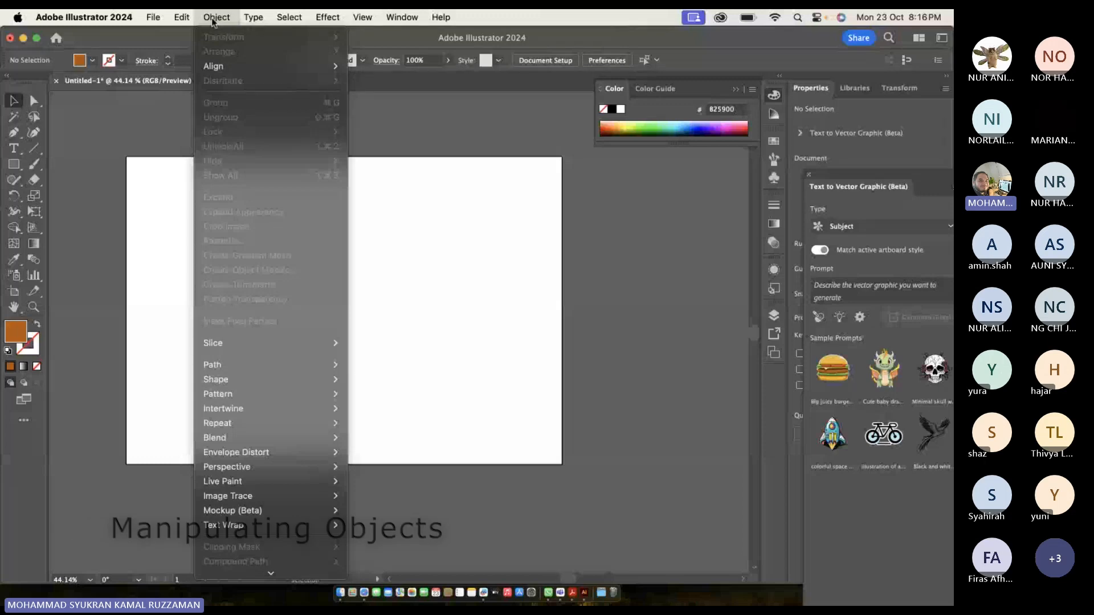
{"action": "mouse_move", "coordinate": [181, 17]}
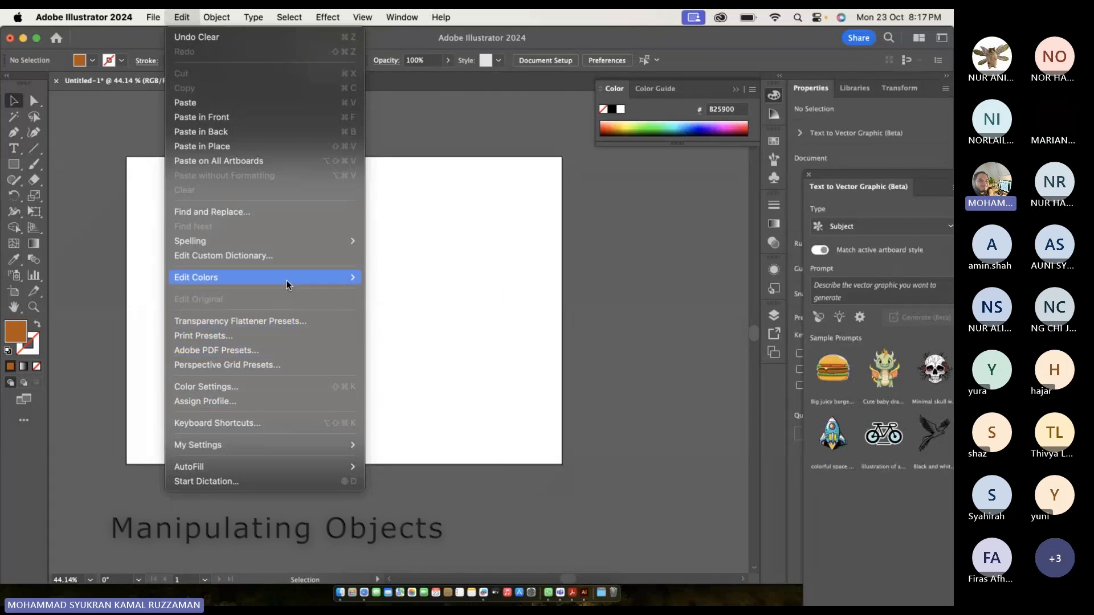
{"action": "mouse_move", "coordinate": [286, 275]}
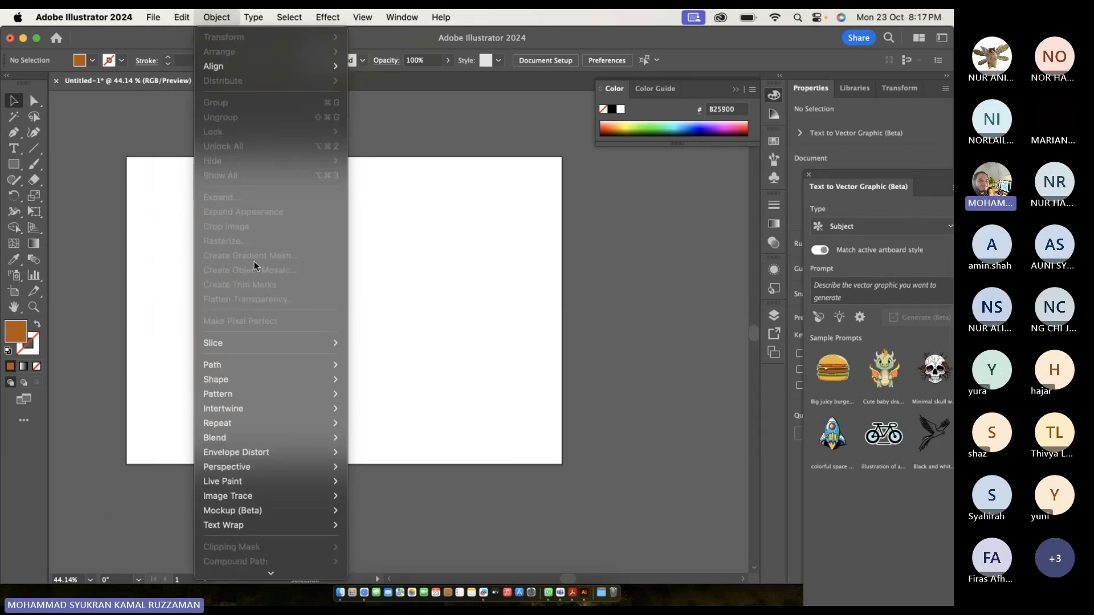
{"action": "left_click", "coordinate": [189, 232]}
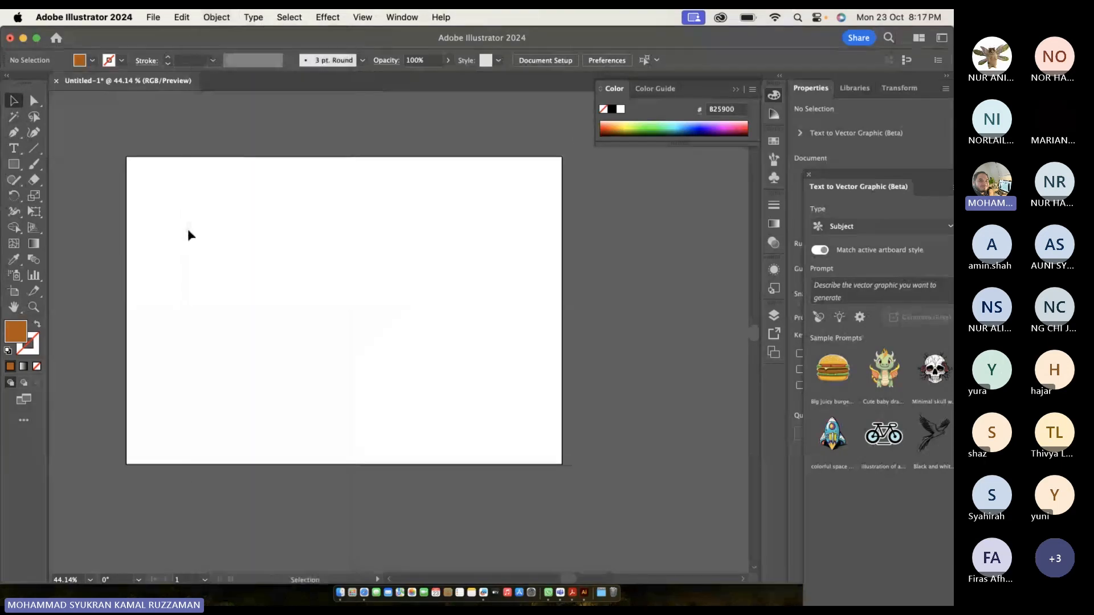
Draw a brown square about 237 pt wide in the artboard's upper left area and slightly round all four corners.
{"action": "scroll", "coordinate": [59, 194], "scroll_direction": "up", "scroll_amount": 2}
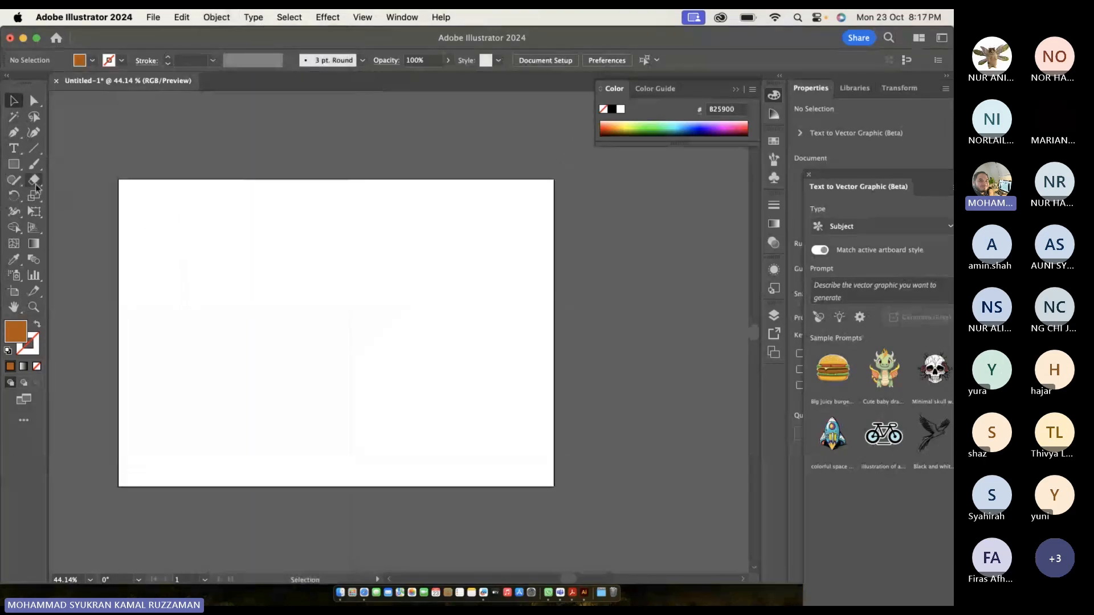
{"action": "left_click", "coordinate": [13, 164]}
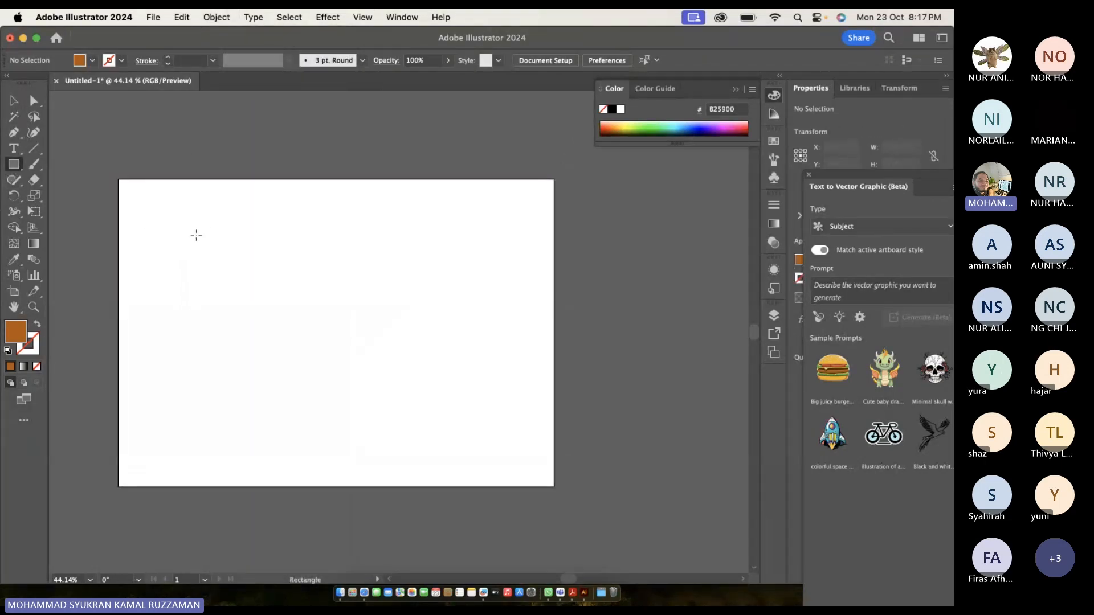
{"action": "left_click_drag", "start_coordinate": [196, 234], "coordinate": [318, 357]}
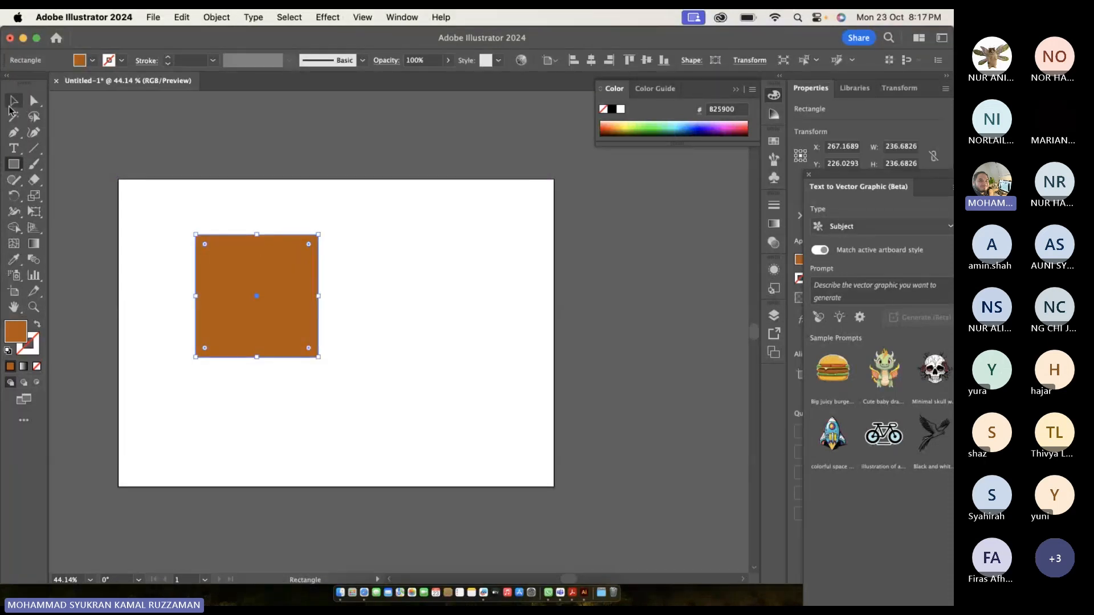
{"action": "left_click", "coordinate": [13, 101]}
{"action": "left_click", "coordinate": [120, 194]}
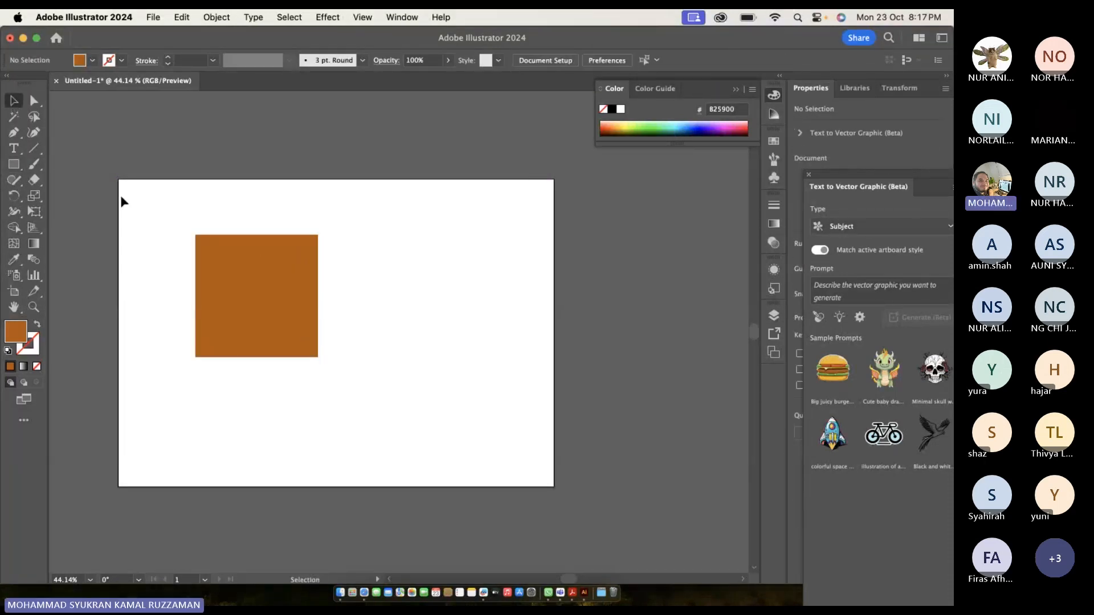
{"action": "left_click", "coordinate": [231, 265]}
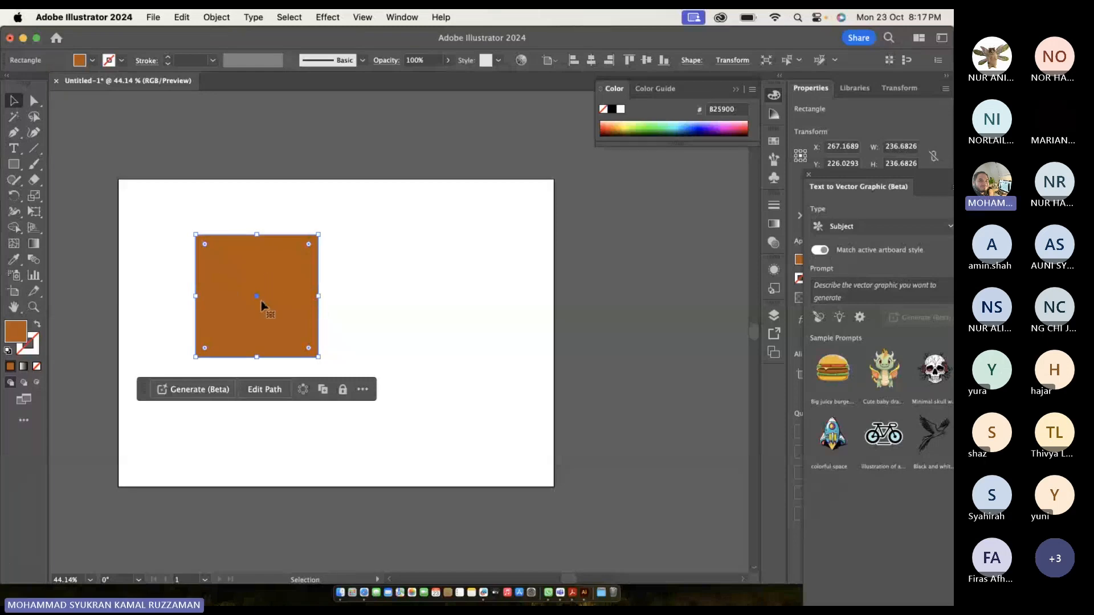
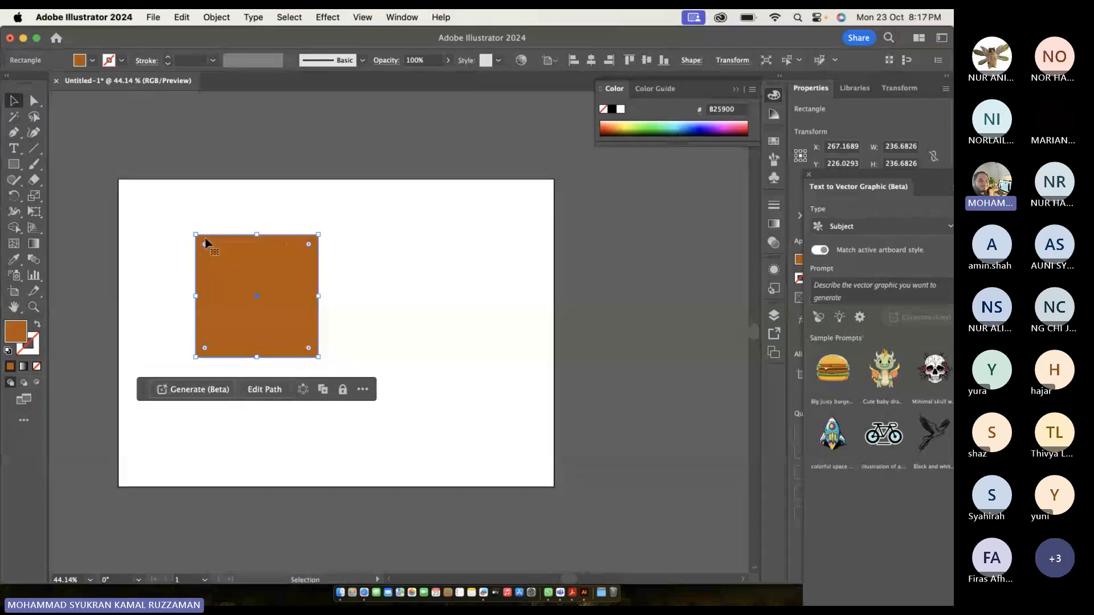
{"action": "left_click_drag", "start_coordinate": [207, 247], "coordinate": [214, 242]}
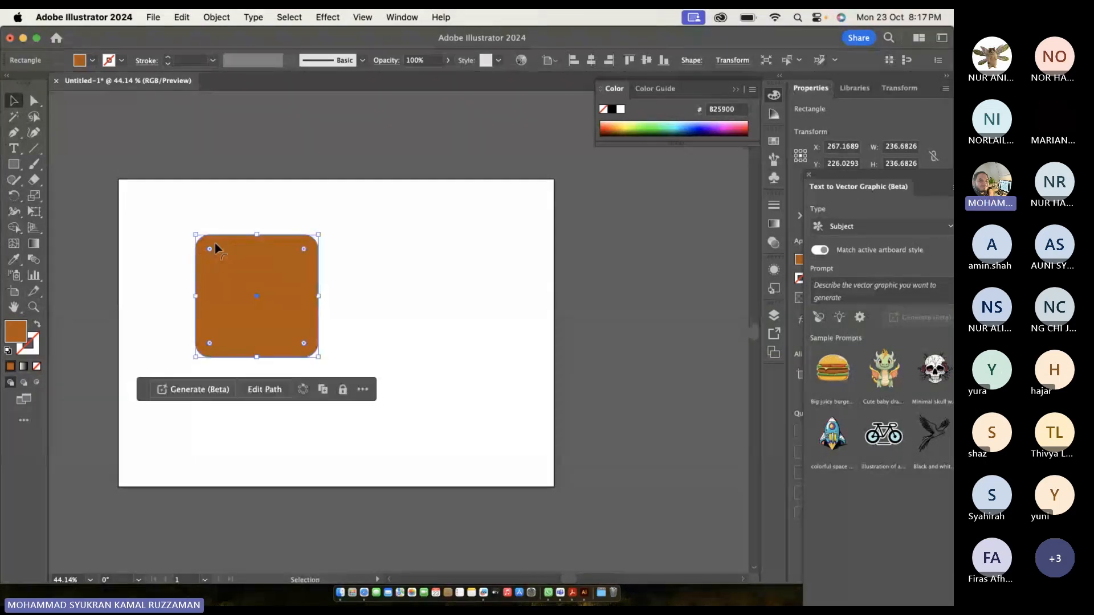
Give the rounded square a dark grey stroke with colour 282828.
{"action": "double_click", "coordinate": [33, 345]}
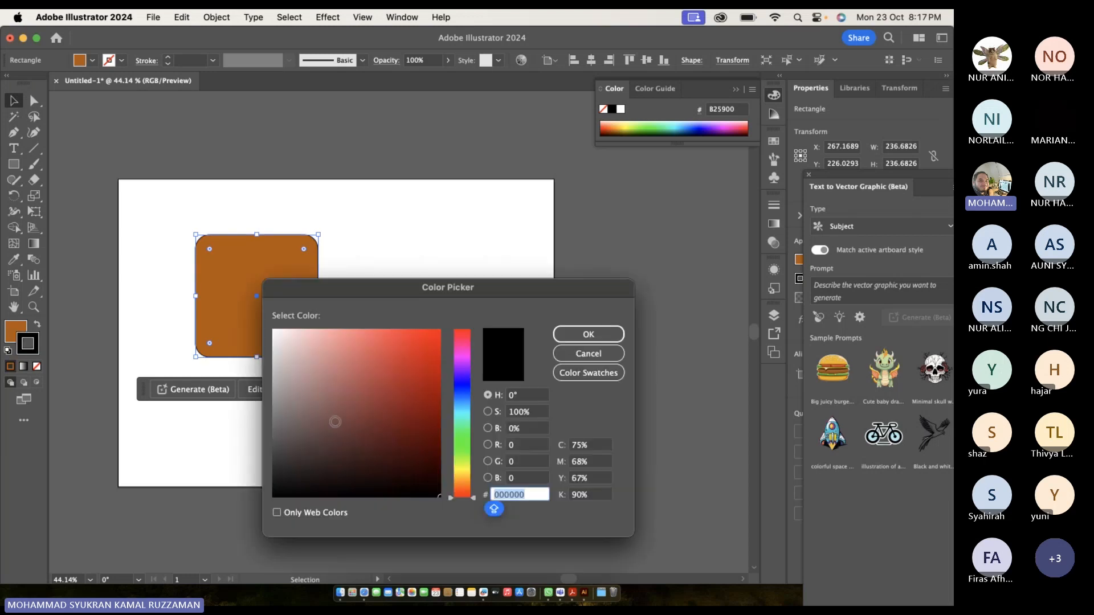
{"action": "left_click", "coordinate": [273, 471]}
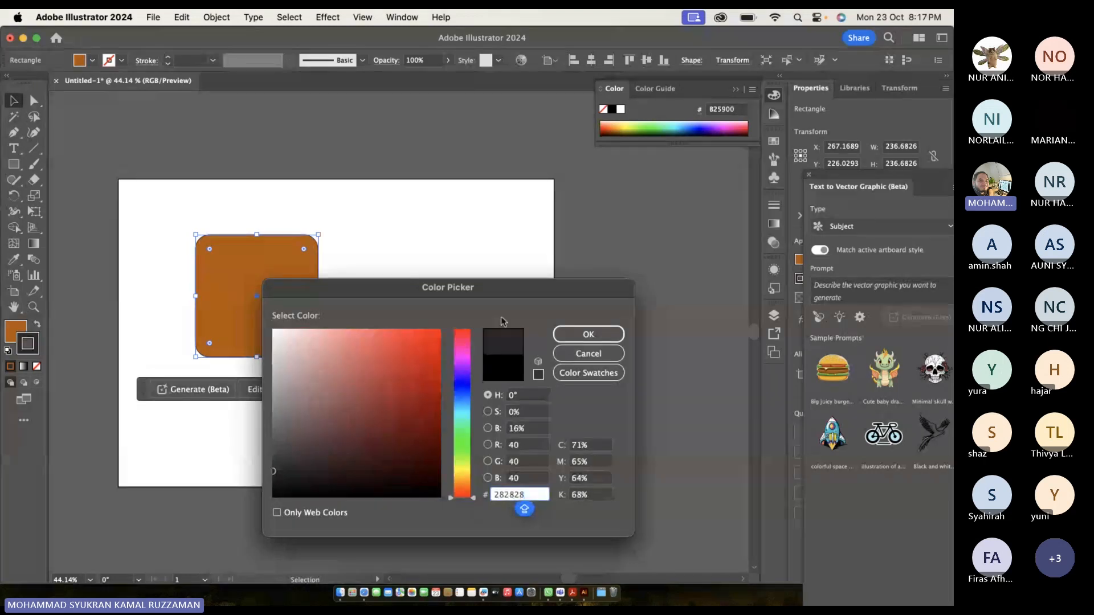
{"action": "left_click", "coordinate": [569, 333]}
{"action": "left_click", "coordinate": [319, 238]}
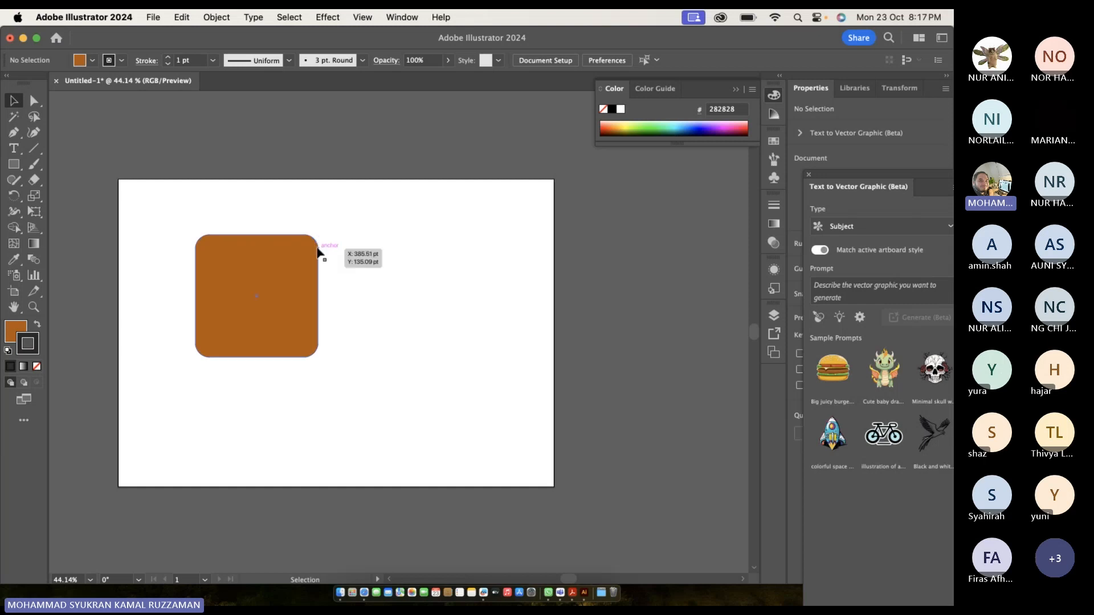
Set the rounded square's stroke weight to 7 pt.
{"action": "left_click", "coordinate": [316, 252]}
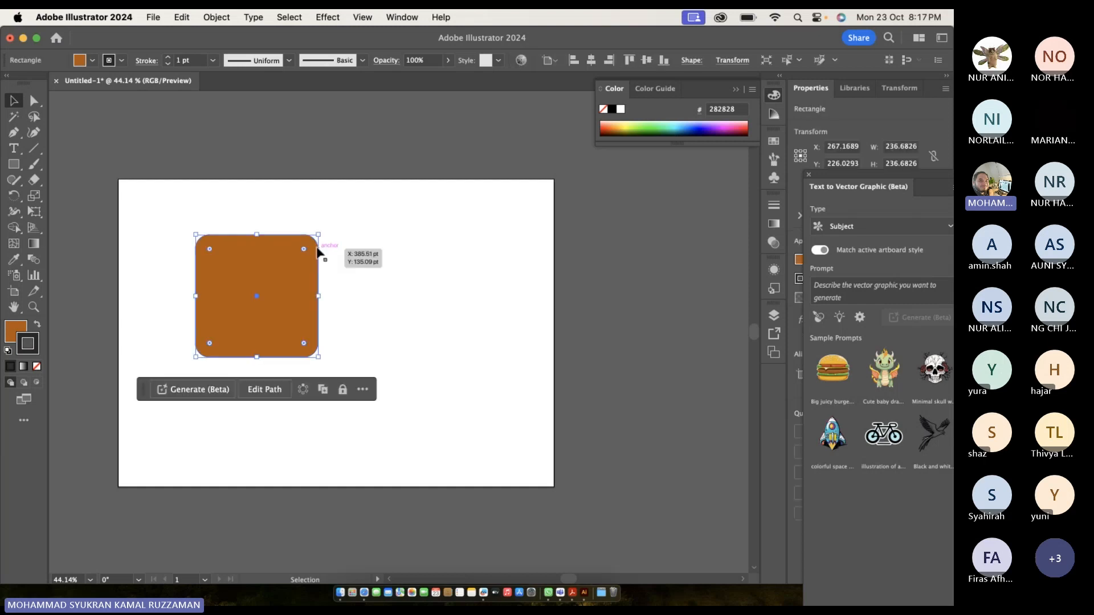
{"action": "left_click", "coordinate": [212, 60]}
{"action": "left_click", "coordinate": [231, 219]}
{"action": "left_click", "coordinate": [261, 207]}
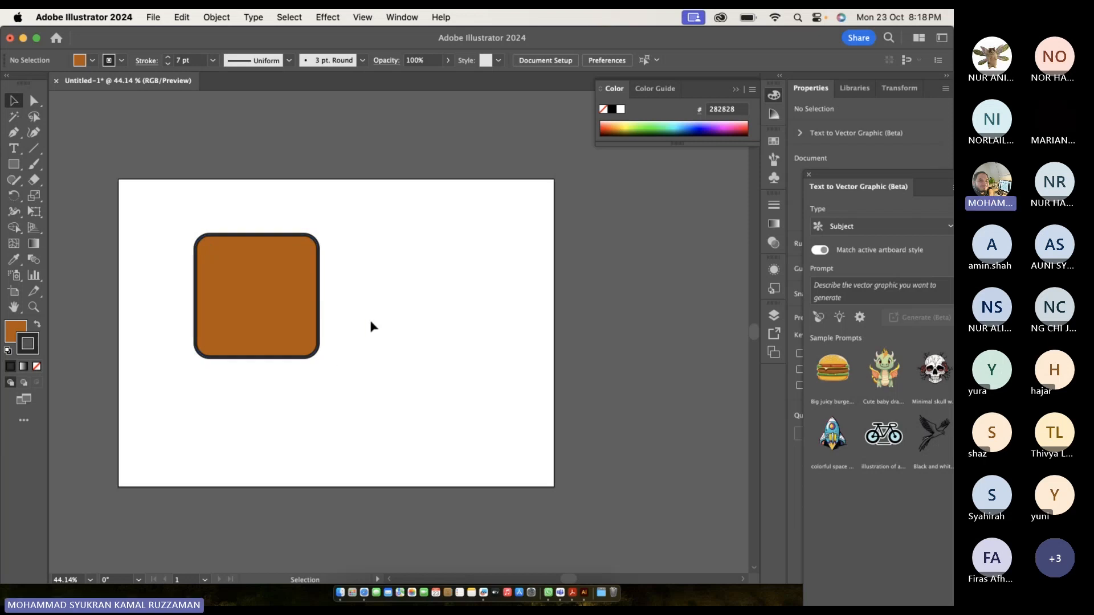
Delete the rounded square and draw an open S-shaped curve about 356 pt wide across the artboard's middle with the Pen tool.
{"action": "left_click", "coordinate": [299, 360]}
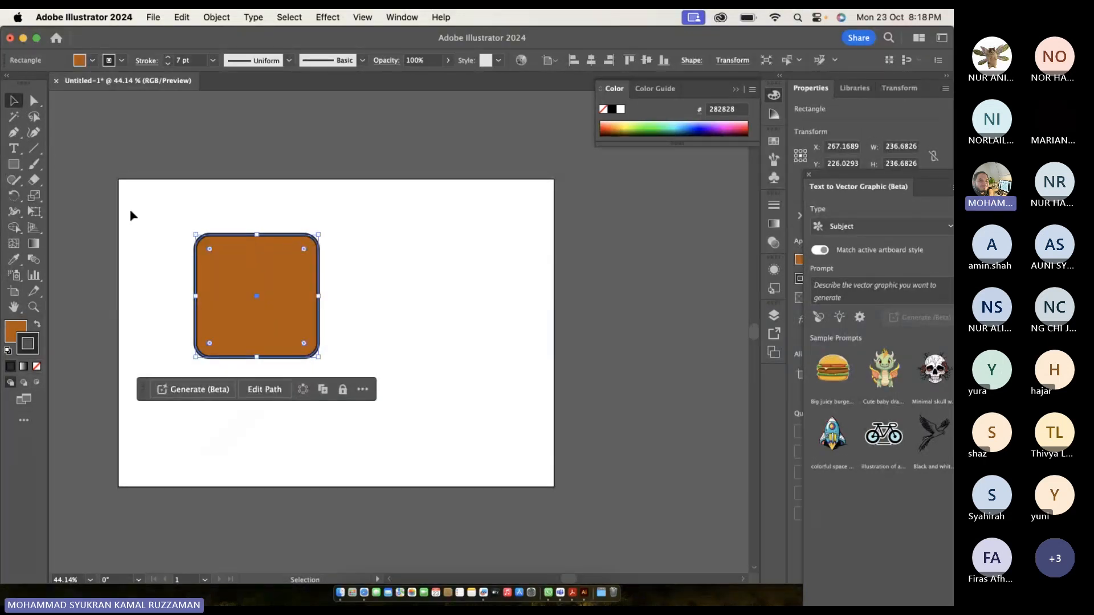
{"action": "key", "text": "BackSpace"}
{"action": "left_click", "coordinate": [15, 133]}
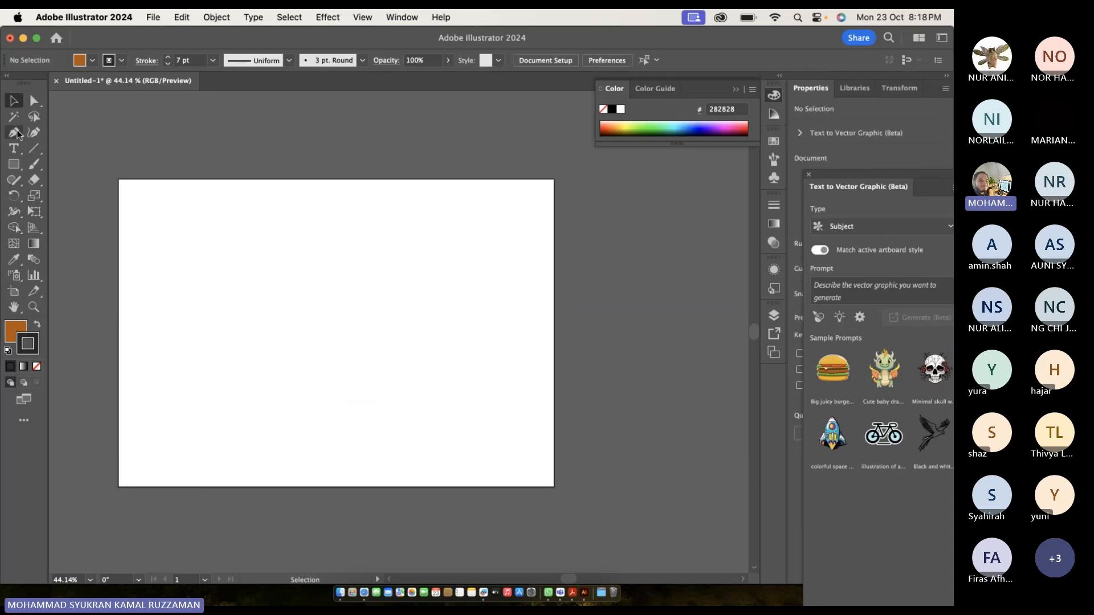
{"action": "left_click_drag", "start_coordinate": [18, 134], "coordinate": [53, 136]}
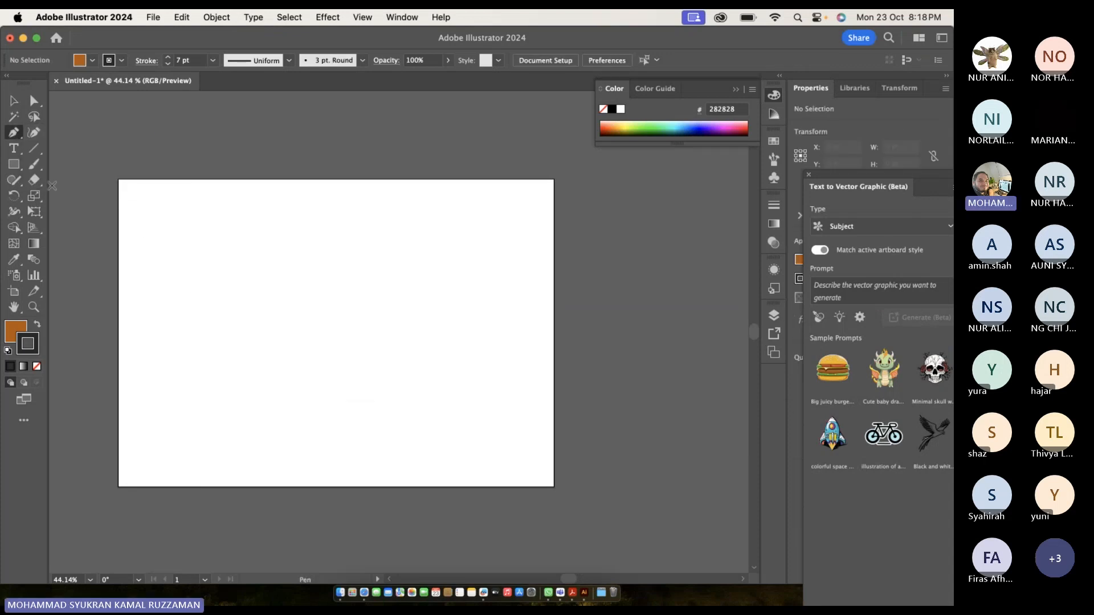
{"action": "left_click", "coordinate": [215, 295]}
{"action": "left_click_drag", "start_coordinate": [303, 315], "coordinate": [373, 296]}
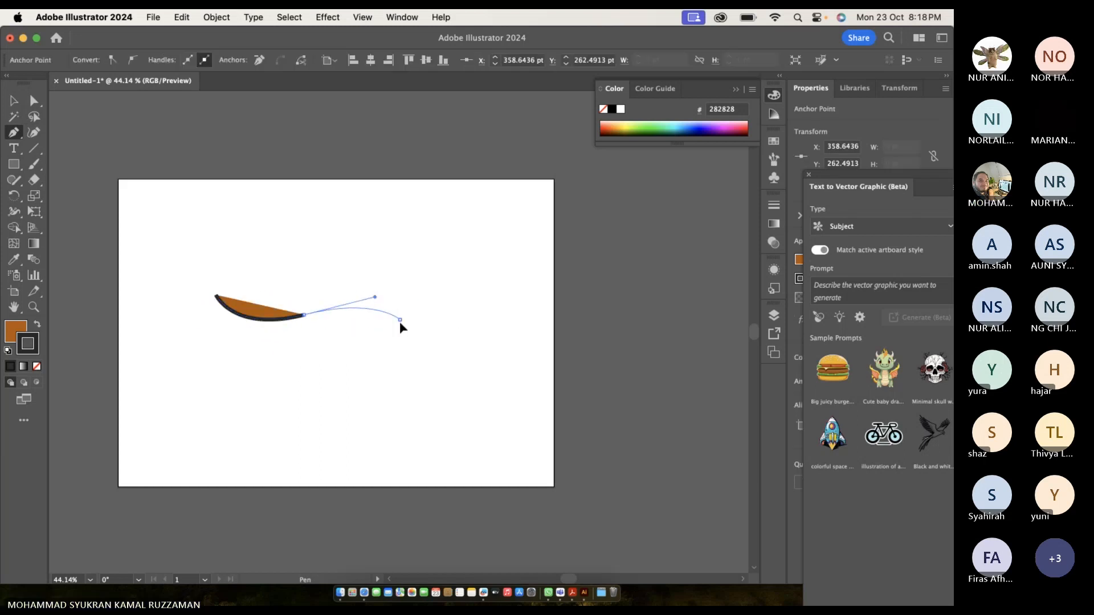
{"action": "left_click", "coordinate": [399, 320]}
Remove the curve's fill so only its dark stroke remains, and deselect it.
{"action": "left_click", "coordinate": [16, 330]}
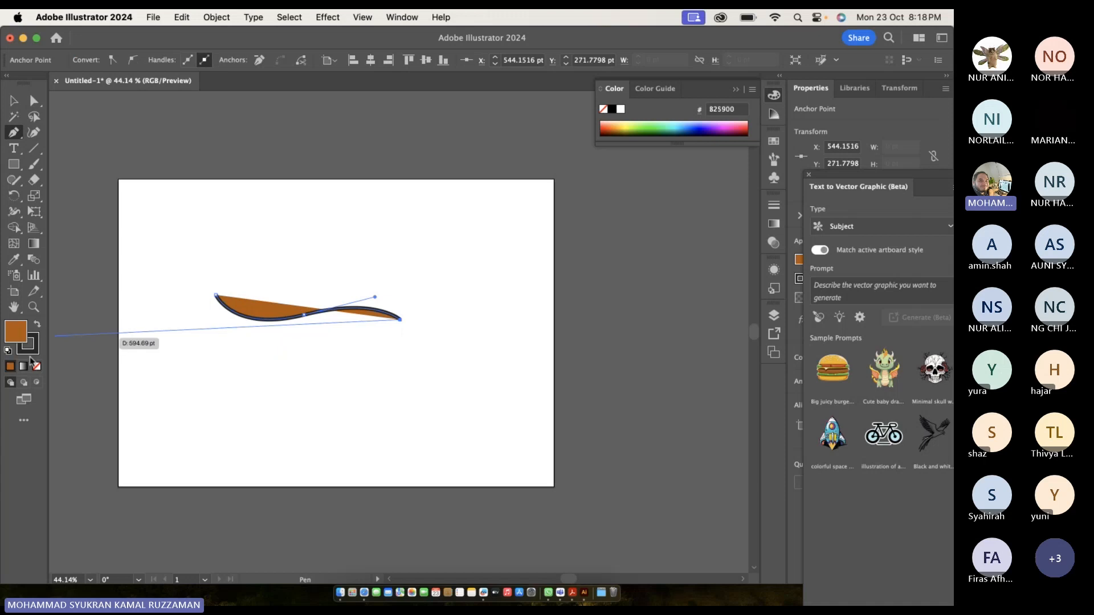
{"action": "left_click", "coordinate": [38, 367]}
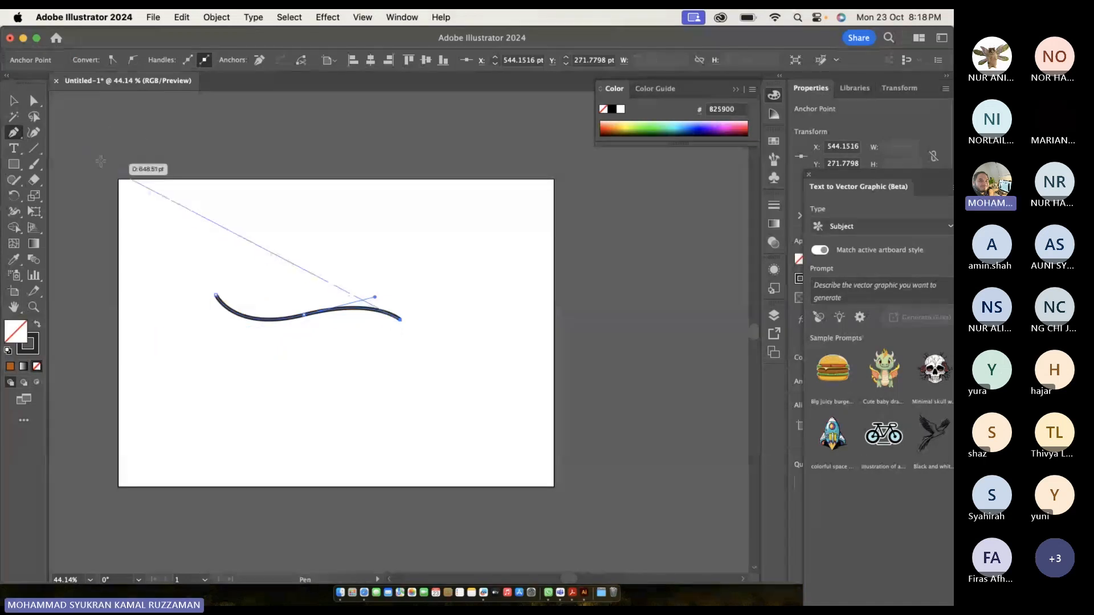
{"action": "left_click", "coordinate": [14, 102]}
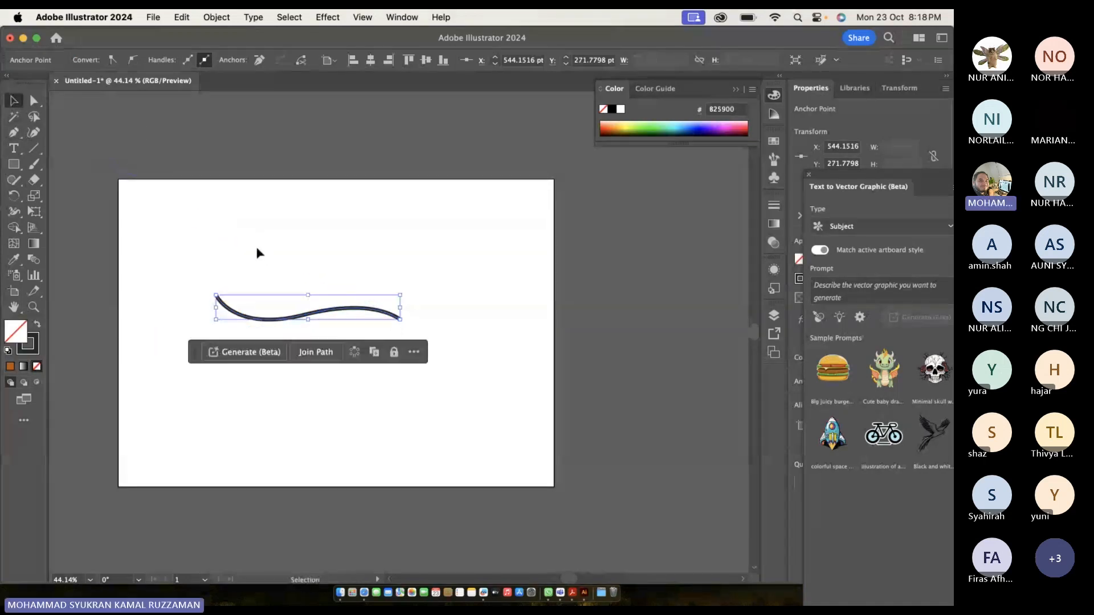
{"action": "left_click", "coordinate": [282, 265]}
Duplicate the curved stroke about 43 pt straight above the original.
{"action": "scroll", "coordinate": [282, 265], "scroll_direction": "up", "scroll_amount": 2}
{"action": "scroll", "coordinate": [282, 265], "scroll_direction": "up", "scroll_amount": 2}
{"action": "left_click", "coordinate": [328, 381]}
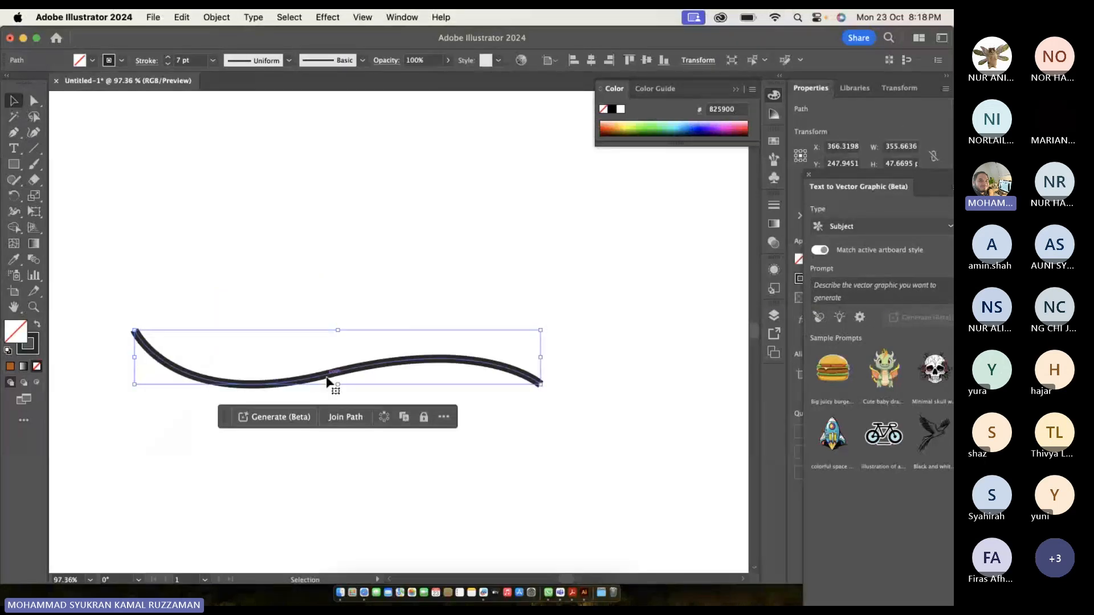
{"action": "left_click_drag", "start_coordinate": [328, 381], "coordinate": [329, 330]}
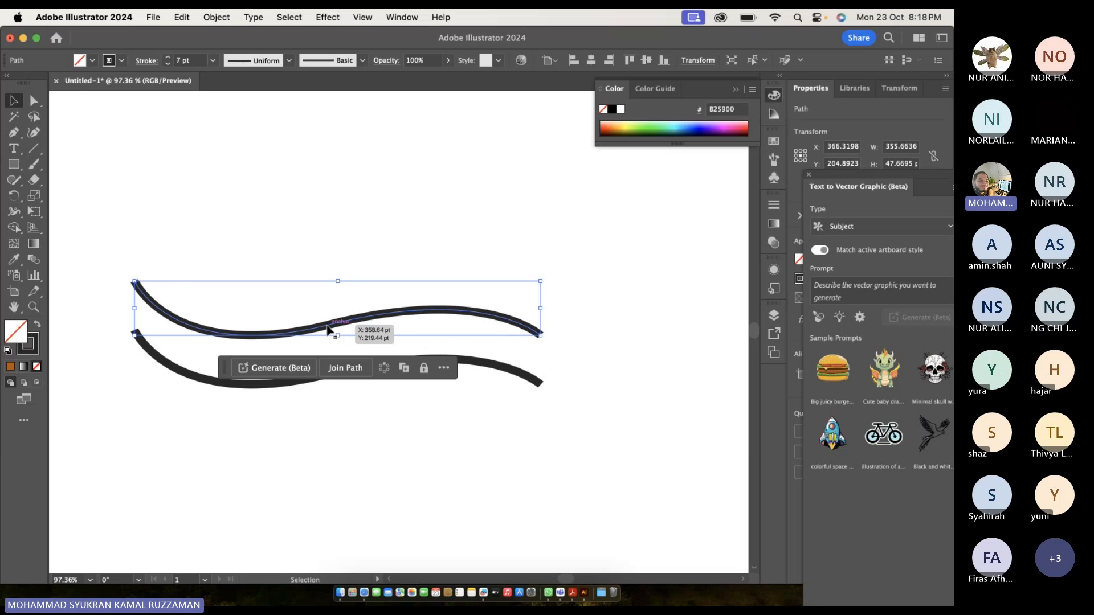
Expand the upper curve with both Fill and Stroke included.
{"action": "left_click", "coordinate": [221, 18]}
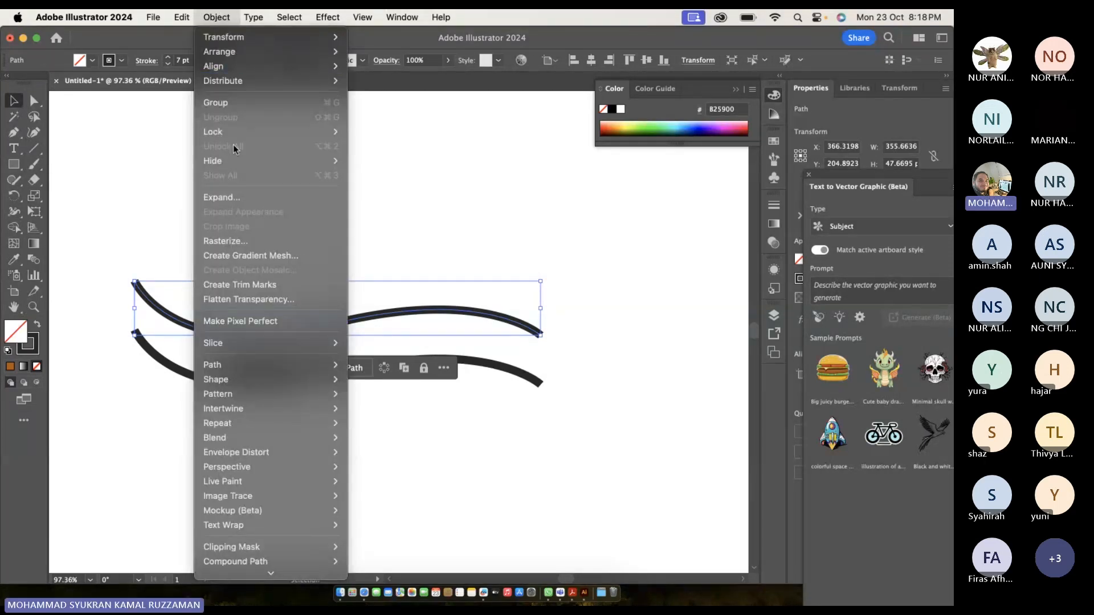
{"action": "left_click", "coordinate": [243, 195]}
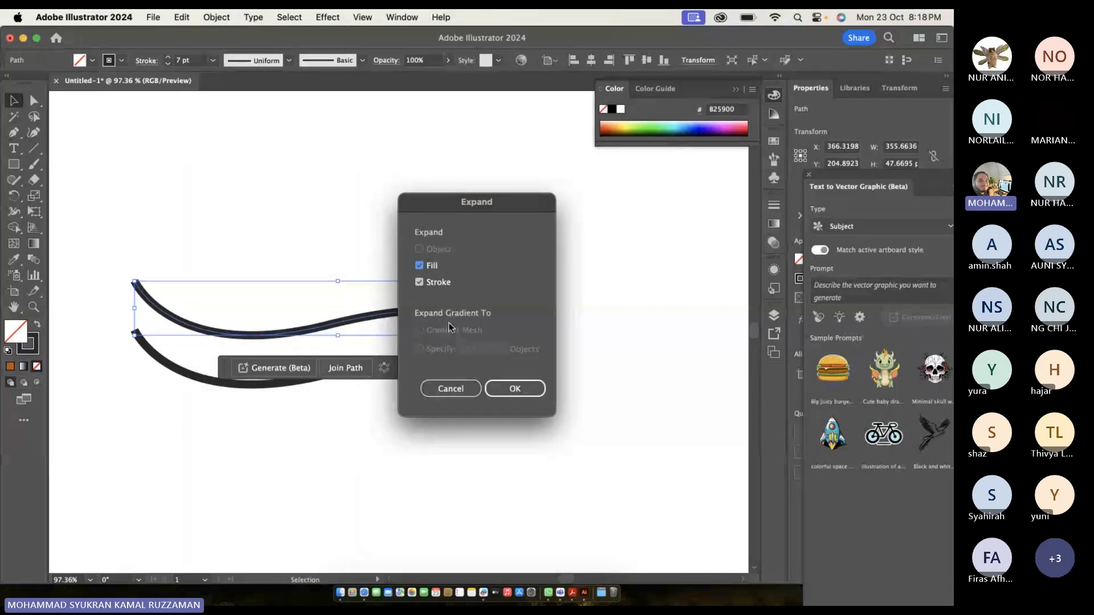
{"action": "left_click", "coordinate": [429, 268]}
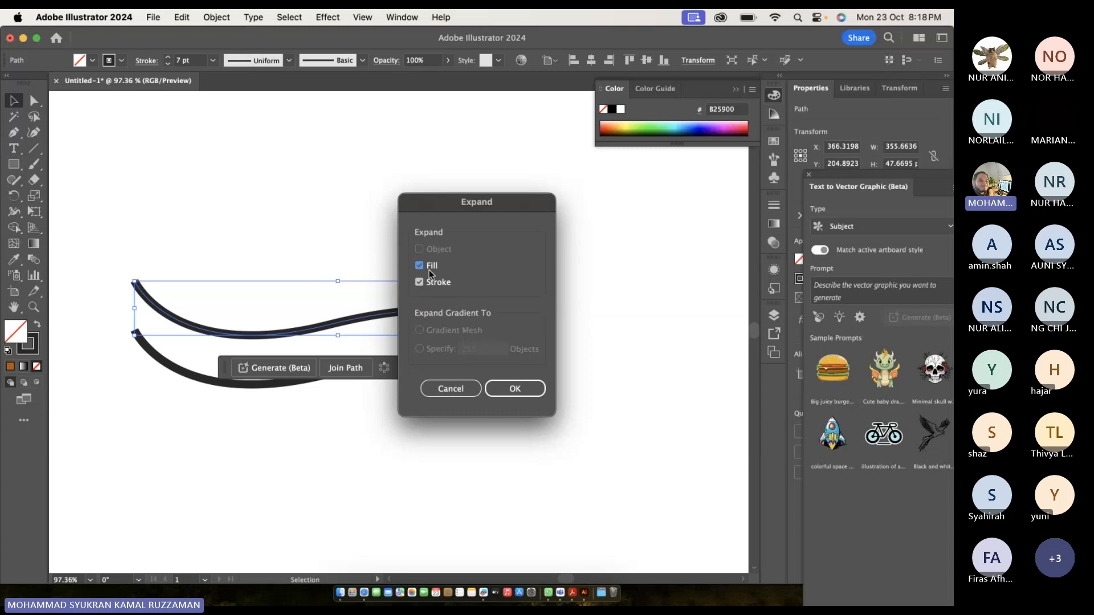
{"action": "left_click", "coordinate": [522, 395]}
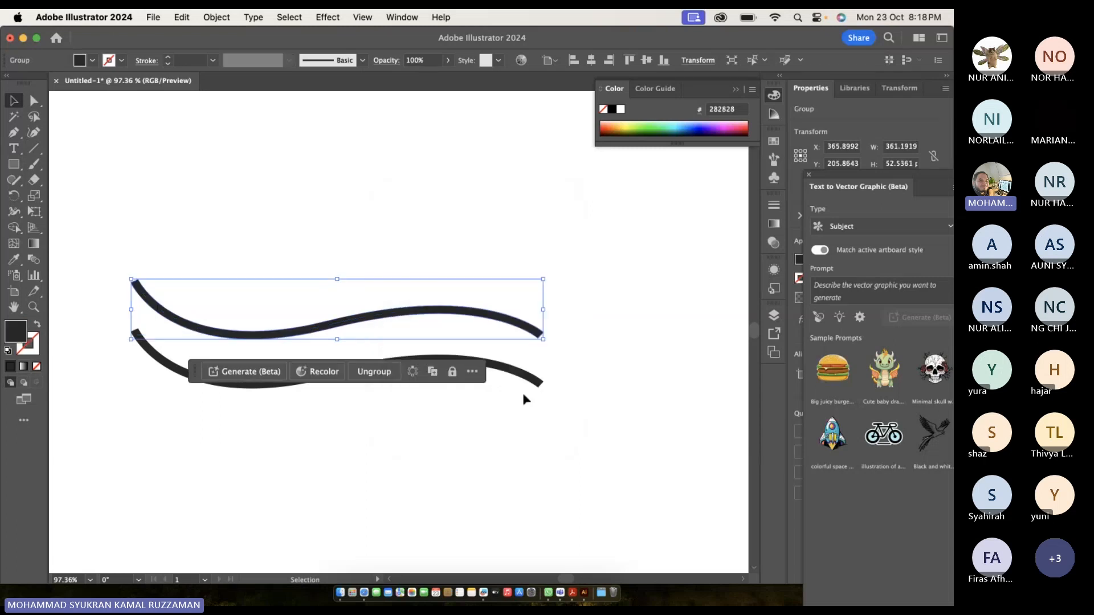
Move the lower curve's left end anchor slightly down and to the right with the Direct Selection tool, and deselect the curve.
{"action": "left_click", "coordinate": [185, 361]}
{"action": "scroll", "coordinate": [200, 358], "scroll_direction": "up", "scroll_amount": 3}
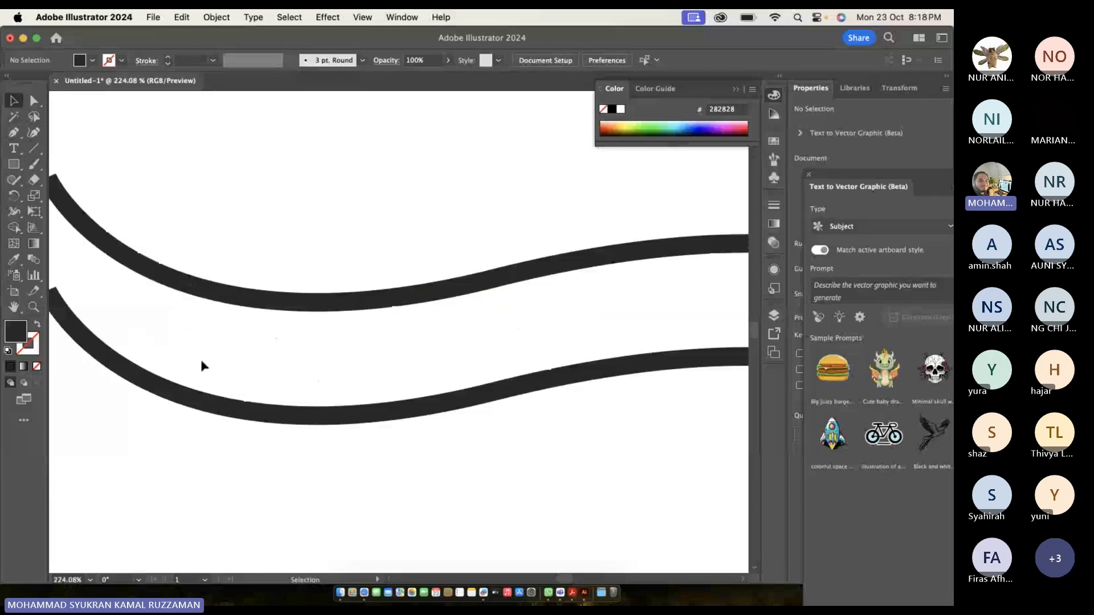
{"action": "left_click", "coordinate": [226, 415]}
{"action": "scroll", "coordinate": [222, 409], "scroll_direction": "left", "scroll_amount": 3}
{"action": "scroll", "coordinate": [222, 409], "scroll_direction": "up", "scroll_amount": 1}
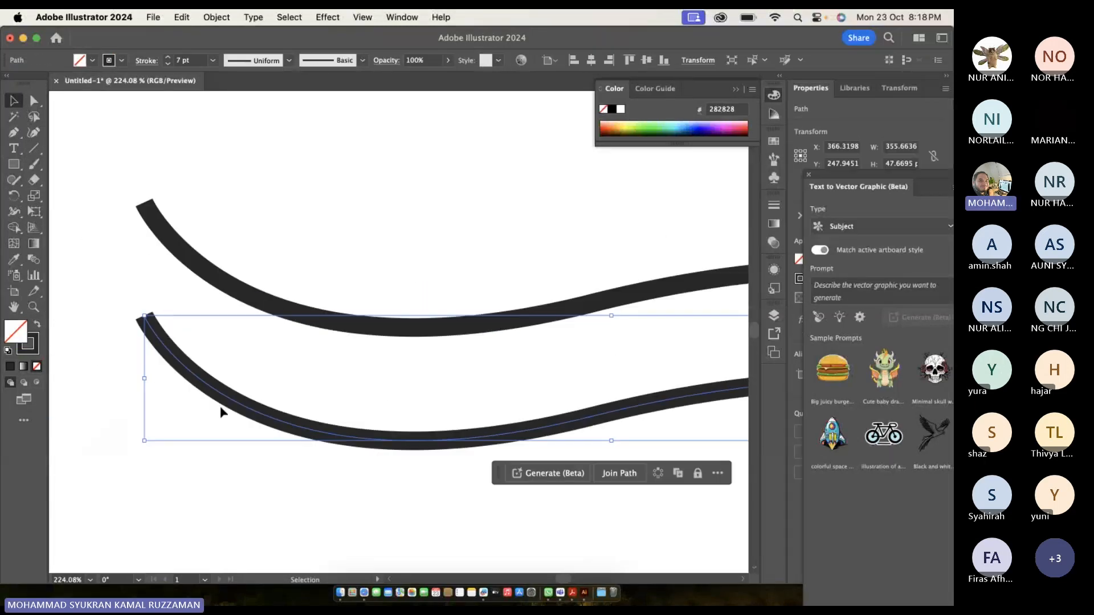
{"action": "left_click", "coordinate": [34, 102]}
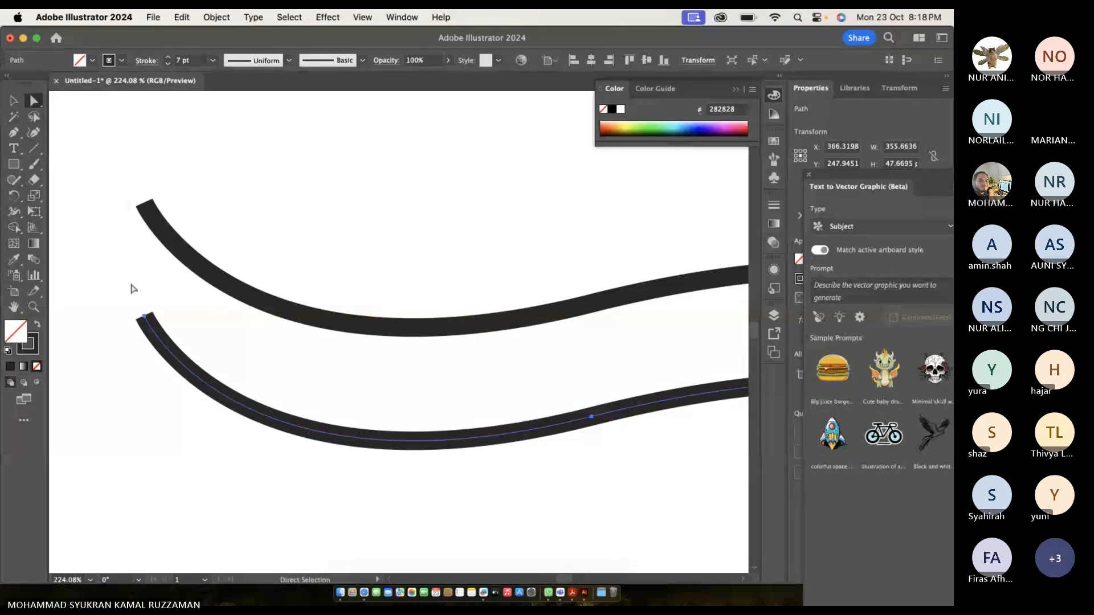
{"action": "left_click", "coordinate": [143, 316]}
{"action": "left_click_drag", "start_coordinate": [144, 317], "coordinate": [155, 337]}
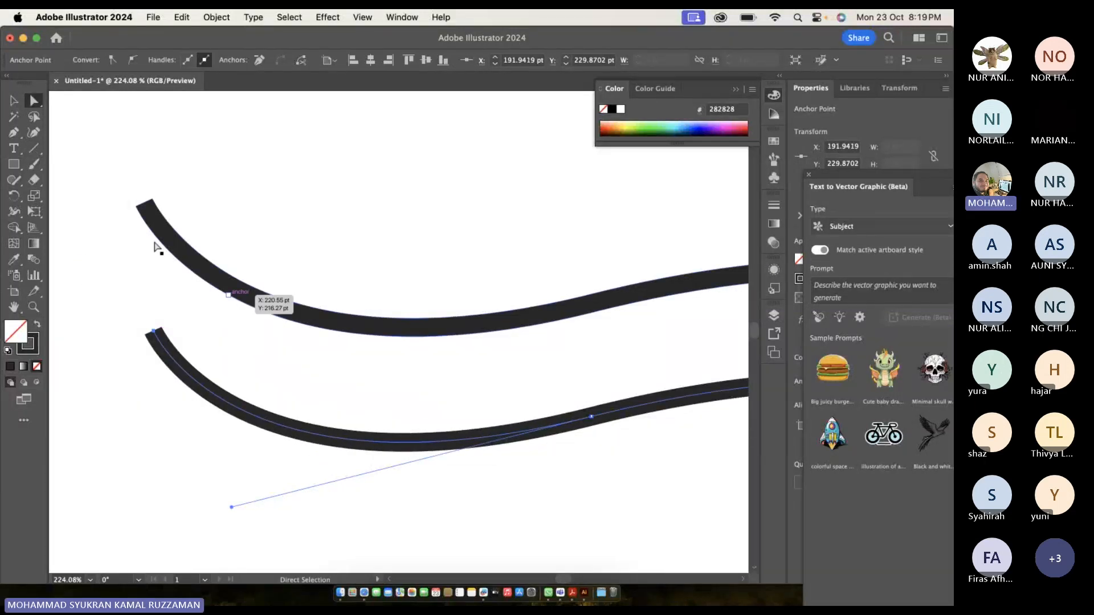
{"action": "left_click", "coordinate": [15, 101]}
{"action": "left_click", "coordinate": [200, 178]}
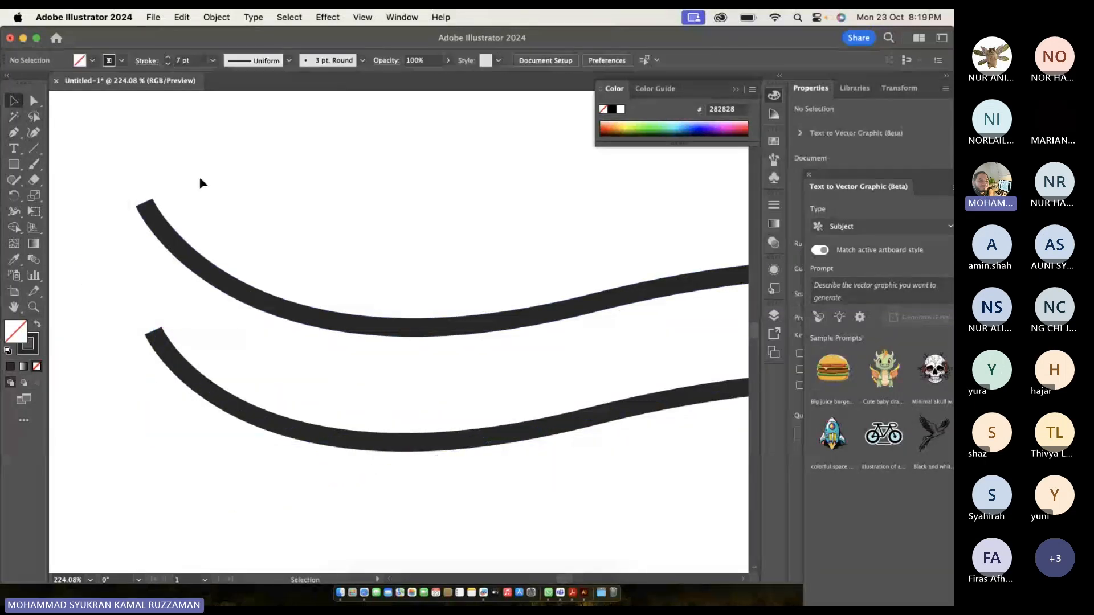
Pull apart the two corner anchors at the expanded upper curve's left end to form a wide, pointed tip.
{"action": "left_click", "coordinate": [222, 289]}
{"action": "scroll", "coordinate": [188, 267], "scroll_direction": "up", "scroll_amount": 5}
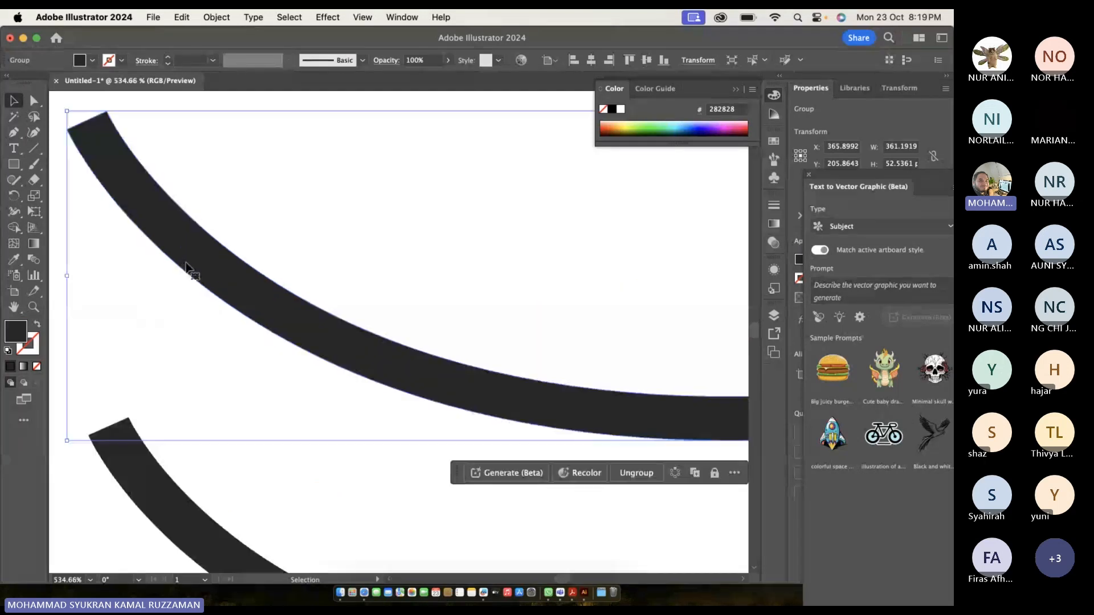
{"action": "scroll", "coordinate": [171, 239], "scroll_direction": "up", "scroll_amount": 3}
{"action": "scroll", "coordinate": [171, 239], "scroll_direction": "left", "scroll_amount": 3}
{"action": "left_click", "coordinate": [43, 101]}
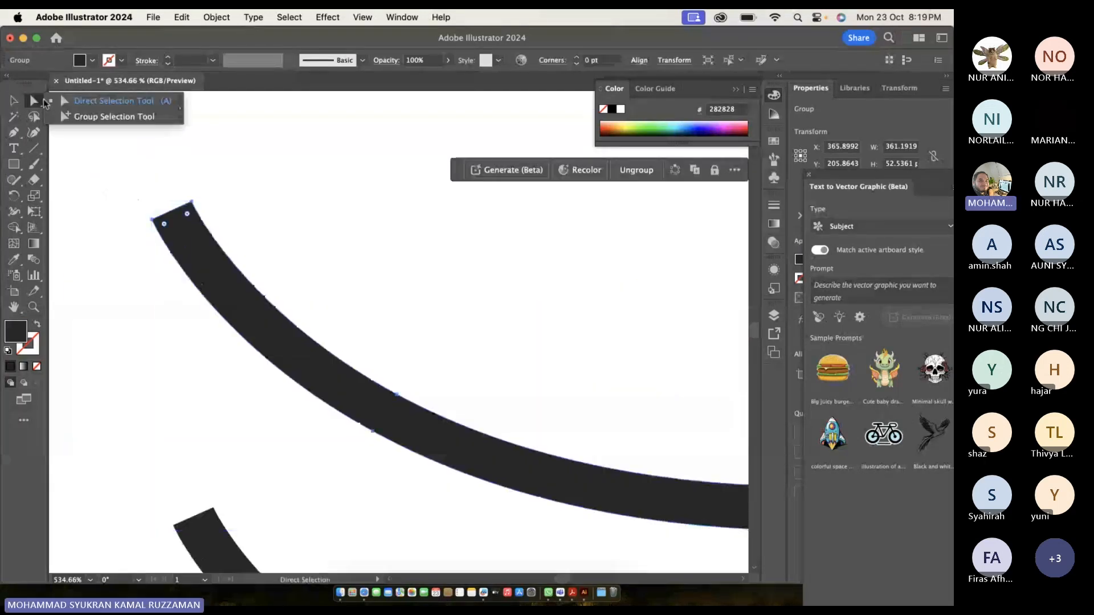
{"action": "left_click", "coordinate": [88, 104]}
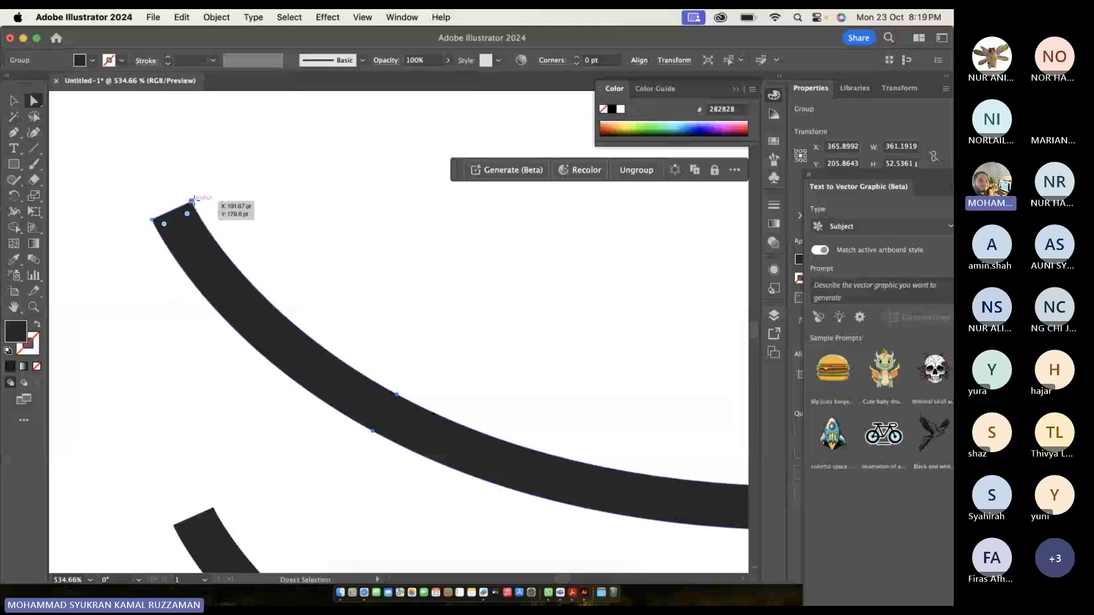
{"action": "left_click_drag", "start_coordinate": [193, 200], "coordinate": [119, 194]}
{"action": "scroll", "coordinate": [228, 316], "scroll_direction": "down", "scroll_amount": 5}
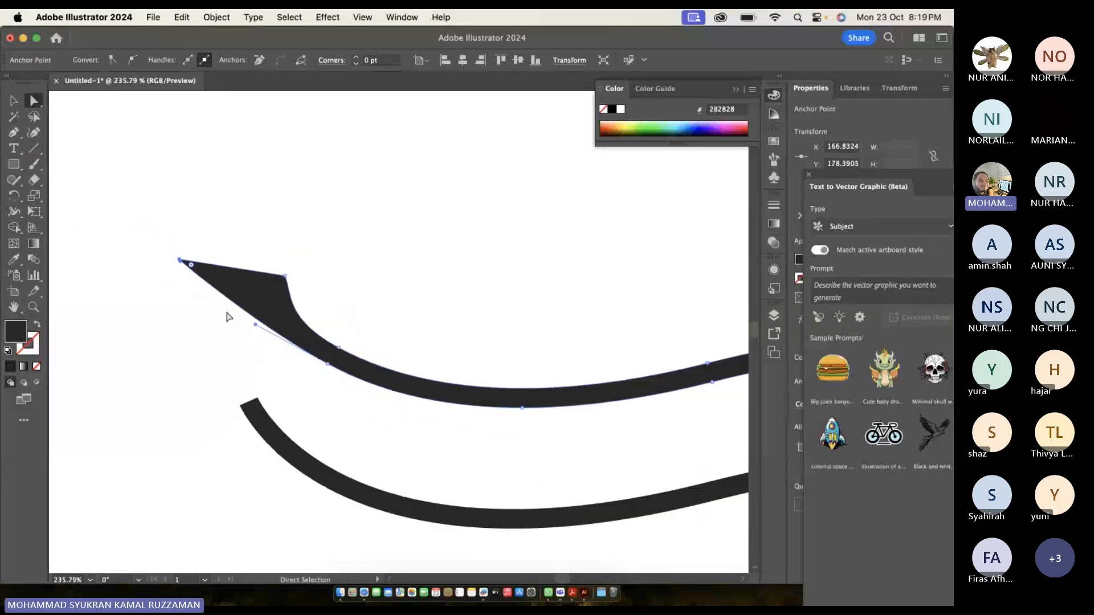
{"action": "scroll", "coordinate": [231, 281], "scroll_direction": "right", "scroll_amount": 3}
{"action": "scroll", "coordinate": [231, 281], "scroll_direction": "down", "scroll_amount": 2}
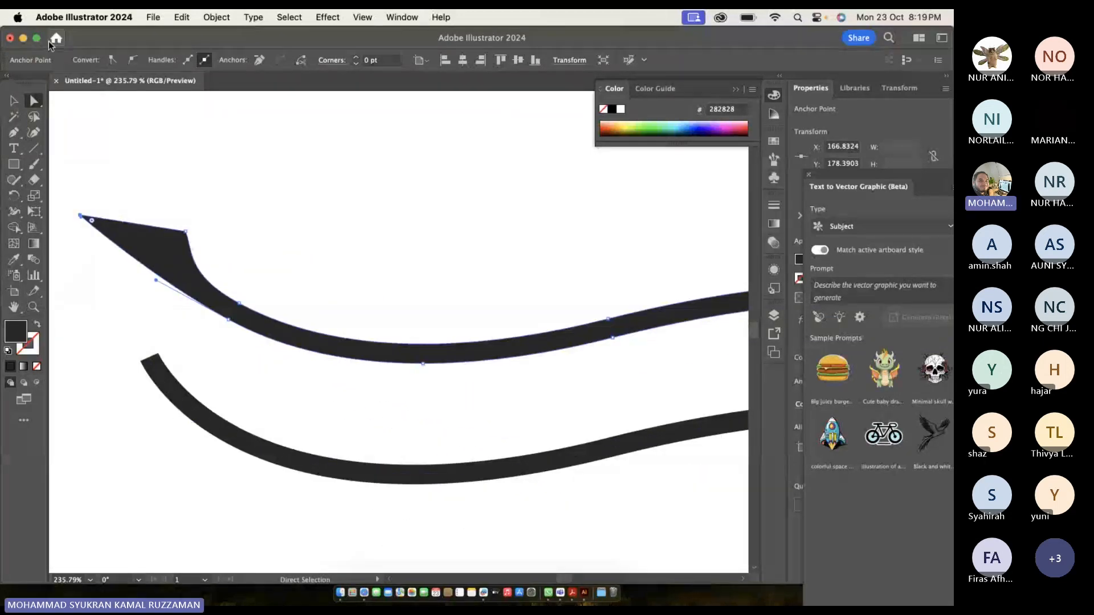
{"action": "key", "text": "v"}
{"action": "left_click", "coordinate": [184, 262]}
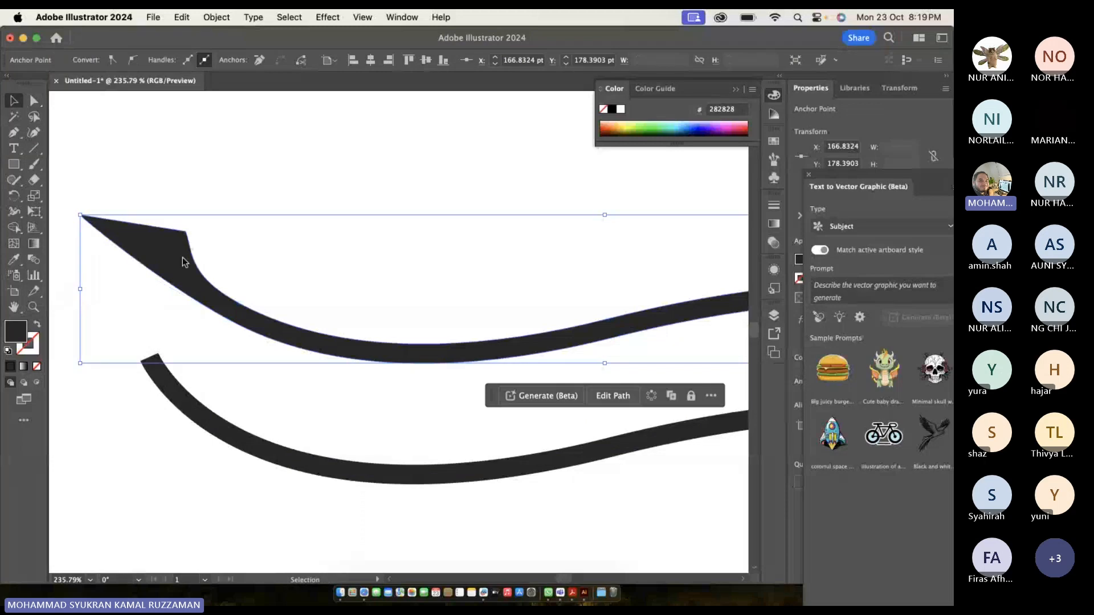
{"action": "left_click", "coordinate": [350, 480]}
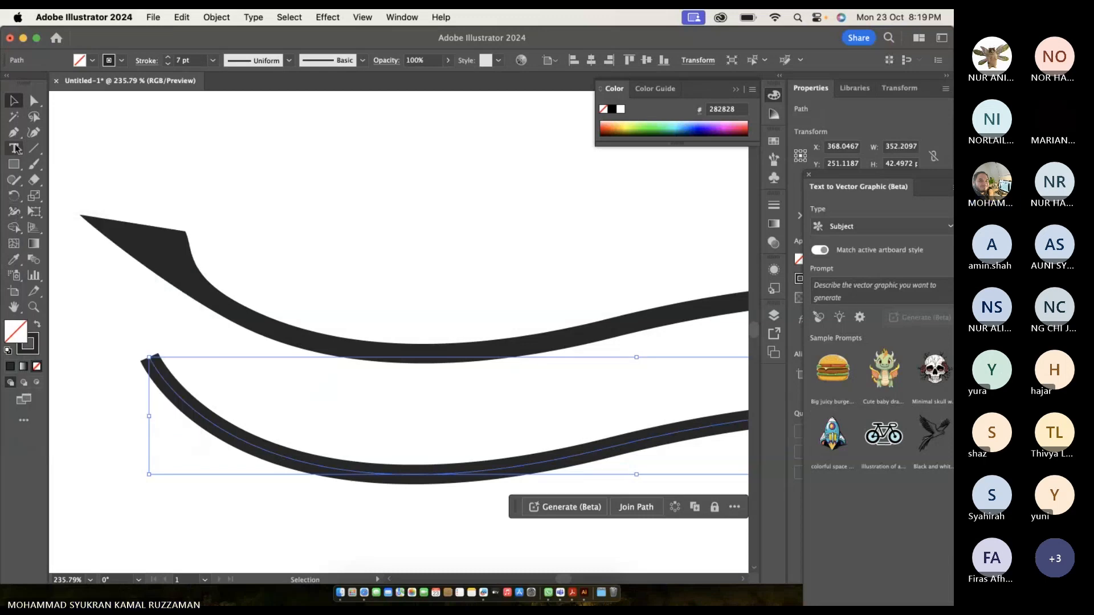
{"action": "left_click", "coordinate": [15, 181]}
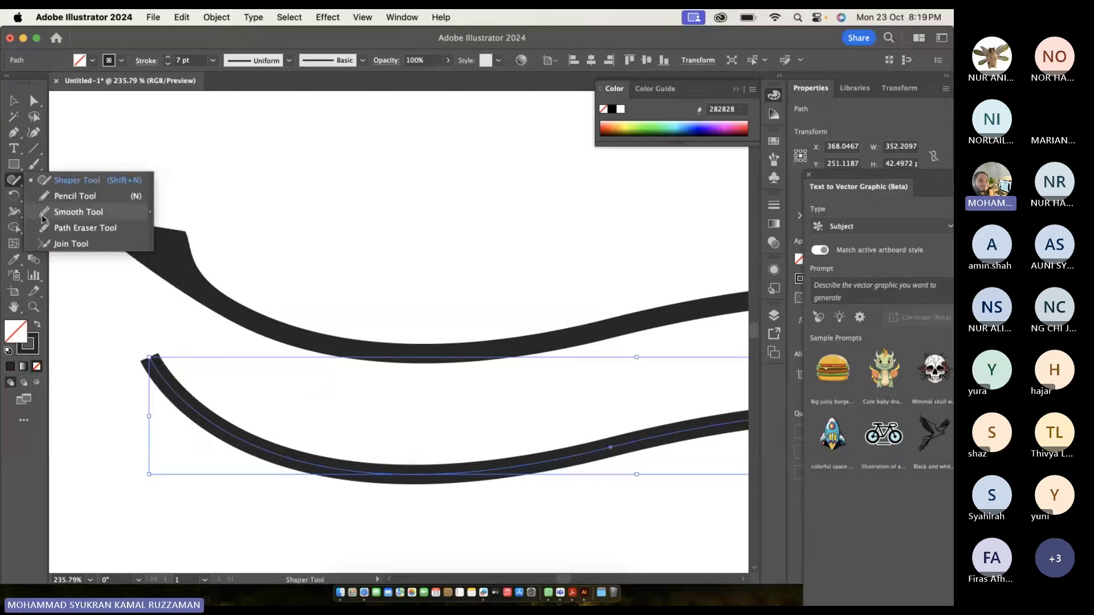
{"action": "left_click", "coordinate": [71, 244]}
{"action": "scroll", "coordinate": [204, 393], "scroll_direction": "down", "scroll_amount": 3}
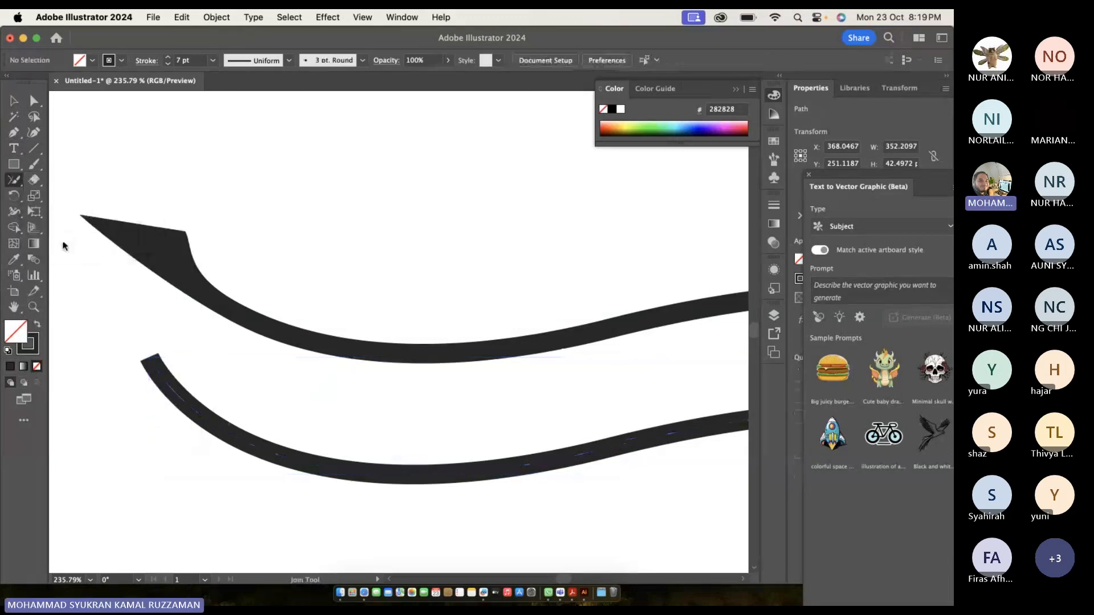
{"action": "left_click", "coordinate": [13, 100]}
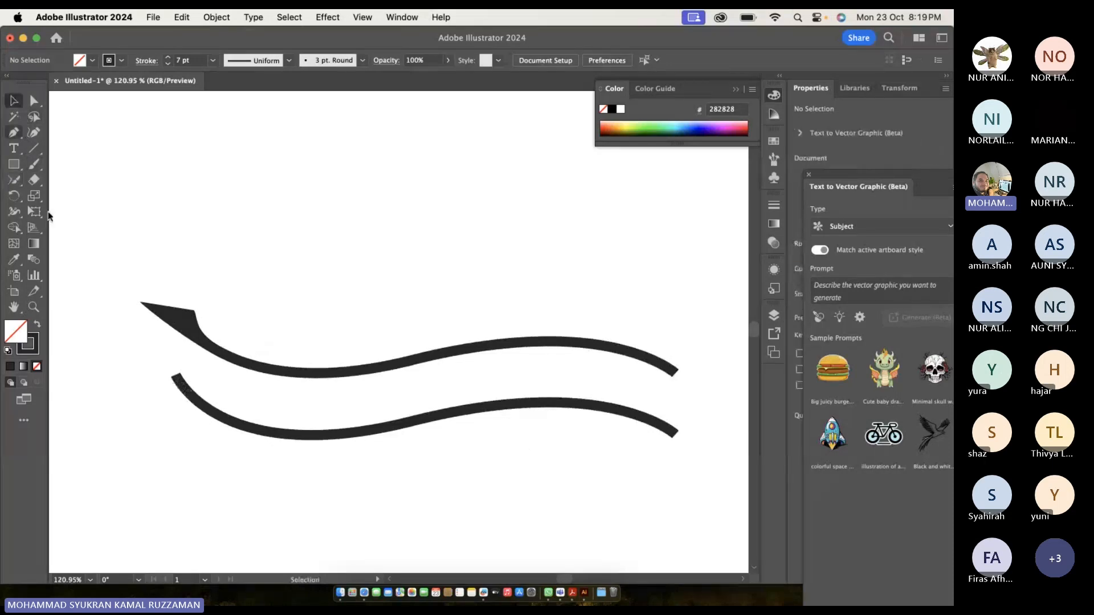
Widen the lower curve's left end to about 51 pt with the Width tool so the stroke tapers to the right.
{"action": "left_click", "coordinate": [231, 424]}
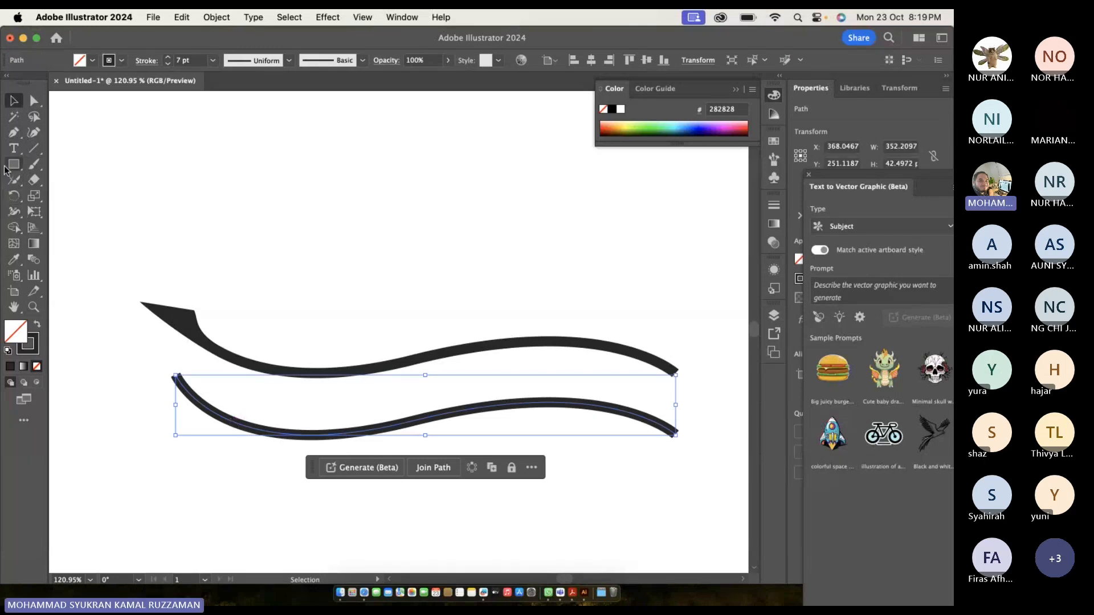
{"action": "left_click_drag", "start_coordinate": [14, 180], "coordinate": [80, 254]}
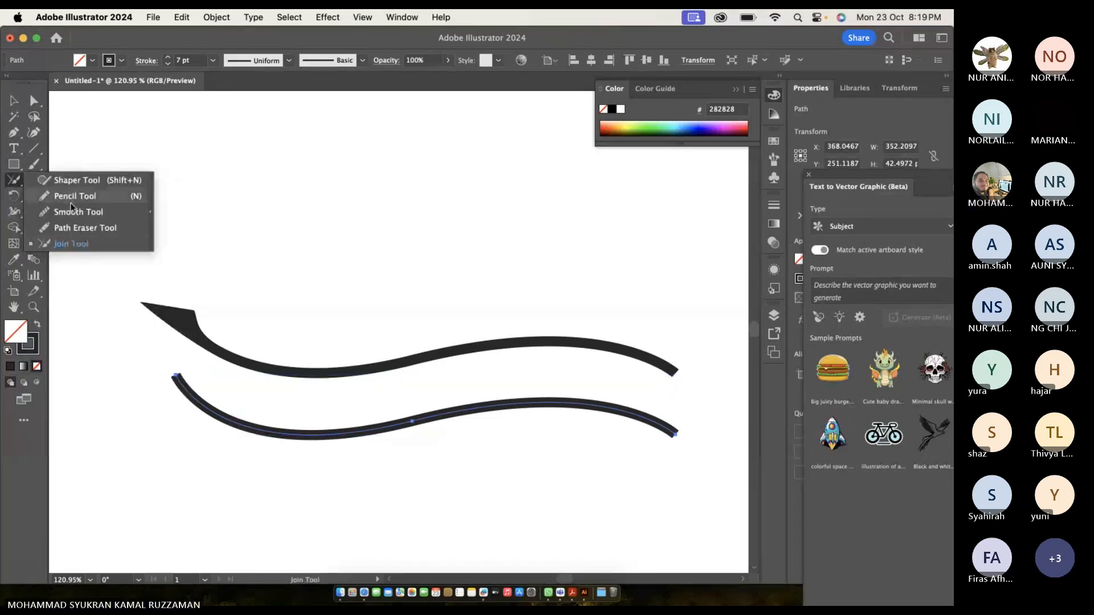
{"action": "left_click", "coordinate": [15, 196]}
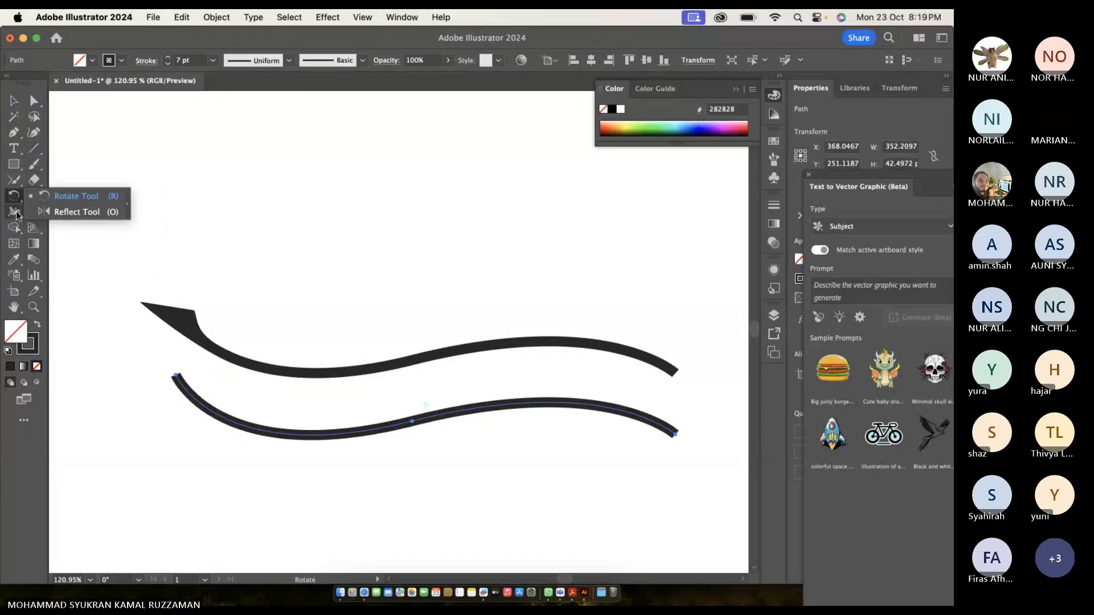
{"action": "left_click", "coordinate": [14, 211]}
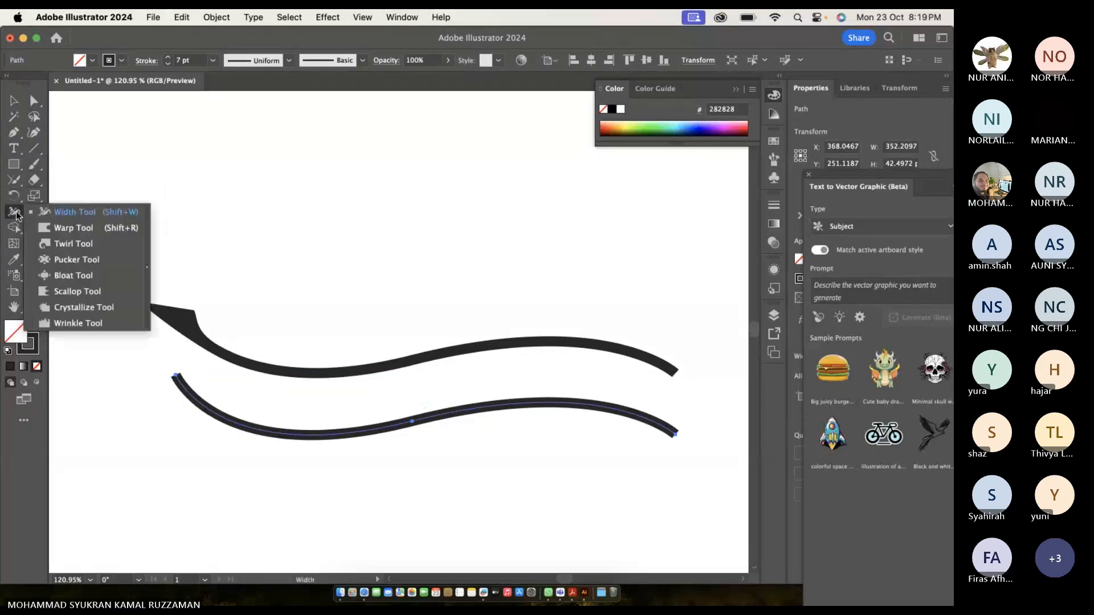
{"action": "left_click", "coordinate": [58, 214]}
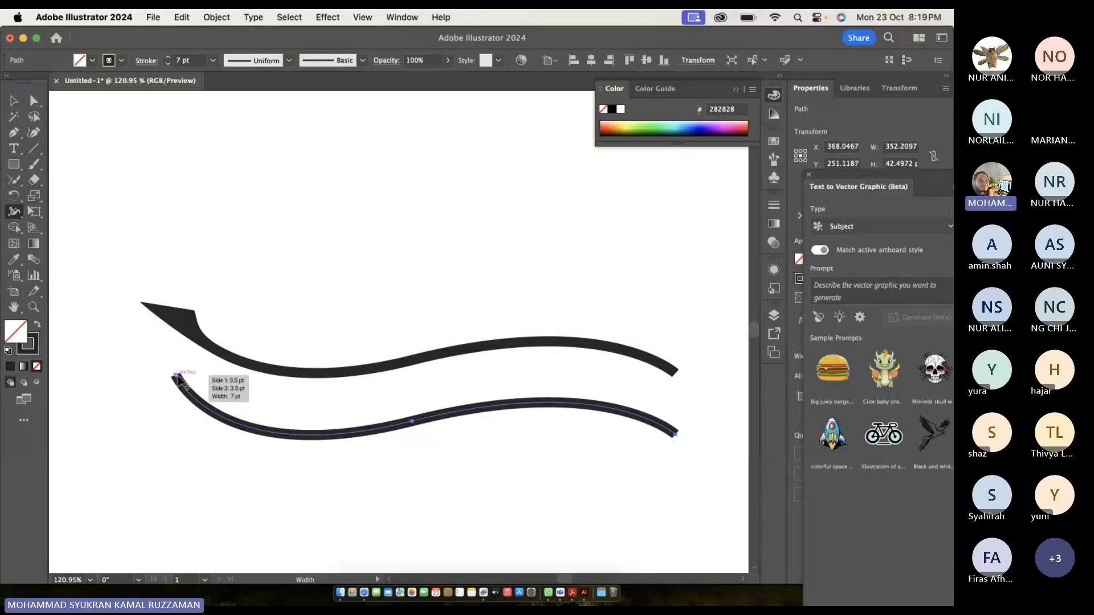
{"action": "left_click_drag", "start_coordinate": [178, 377], "coordinate": [202, 349]}
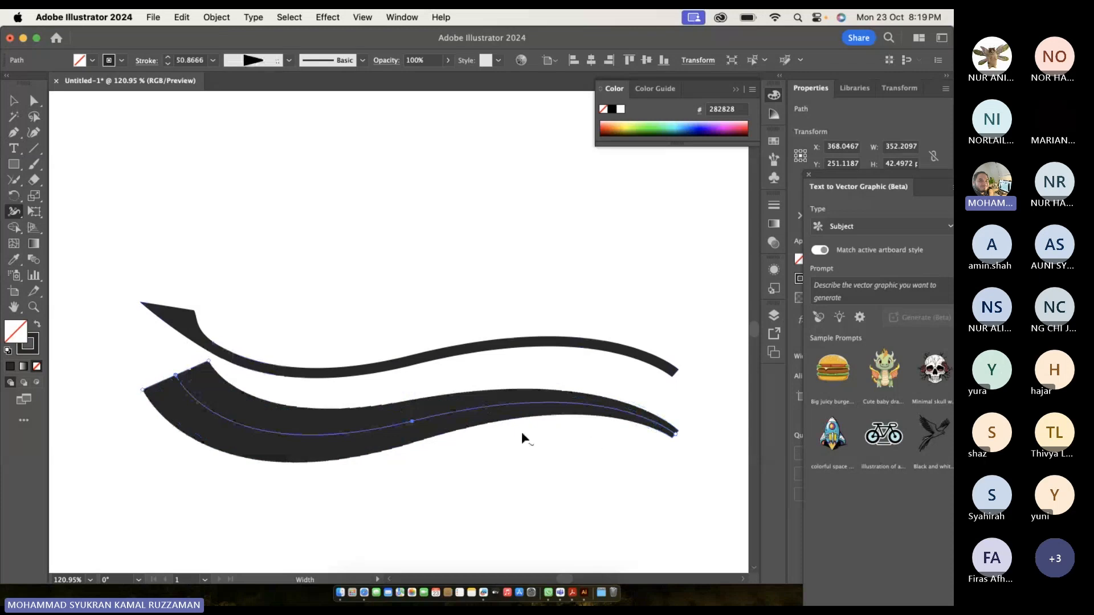
{"action": "left_click", "coordinate": [14, 101]}
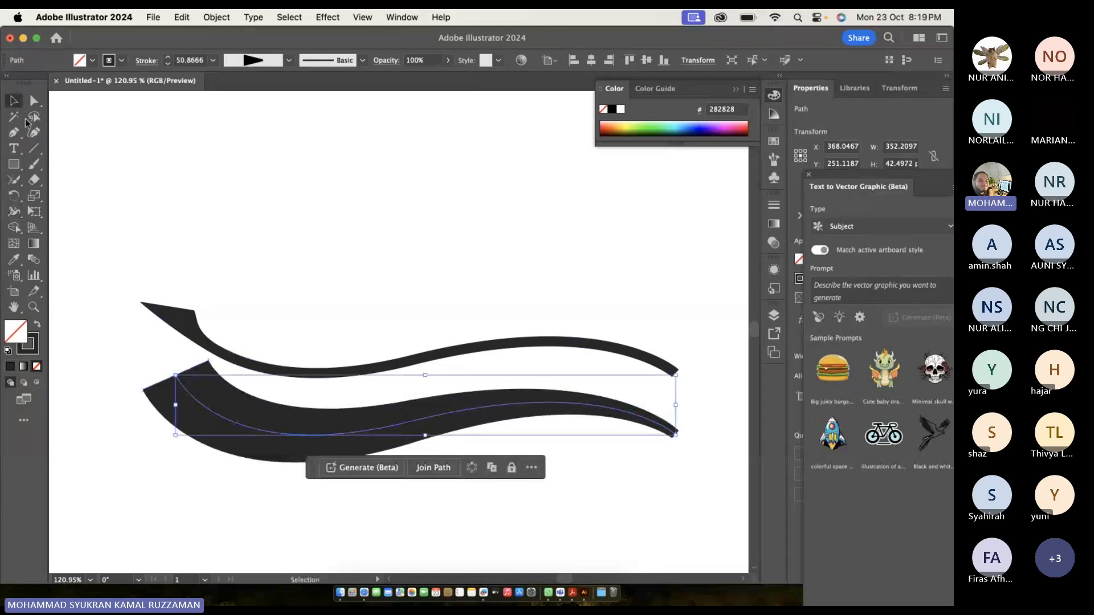
Move the expanded upper curve straight up by about 25 pt, away from the lower curve.
{"action": "left_click", "coordinate": [271, 361]}
{"action": "left_click", "coordinate": [280, 367]}
{"action": "left_click", "coordinate": [282, 427]}
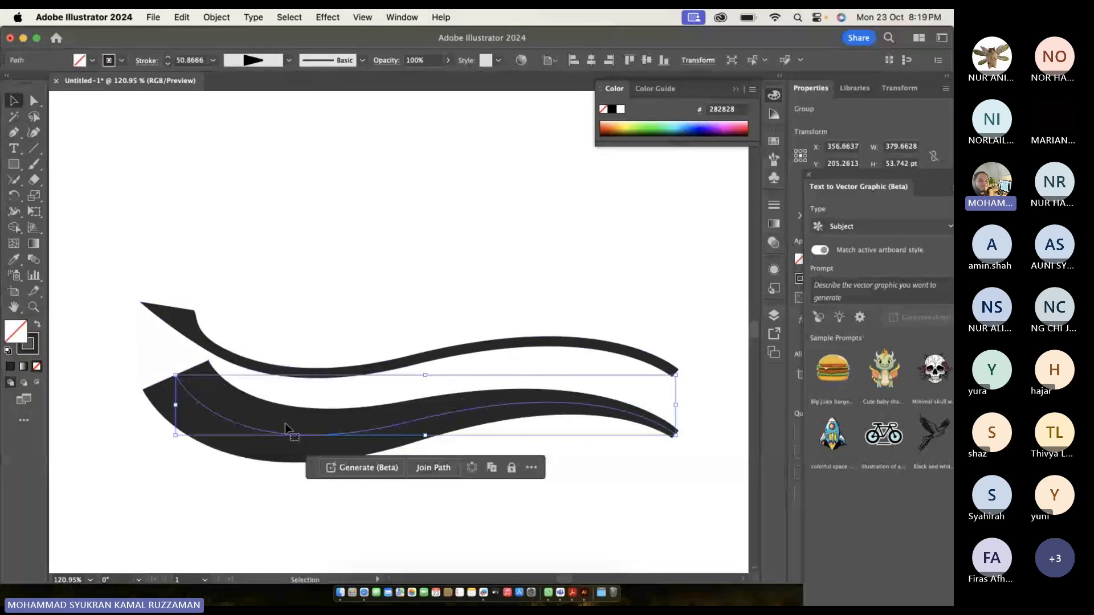
{"action": "left_click", "coordinate": [360, 332]}
{"action": "left_click", "coordinate": [387, 373]}
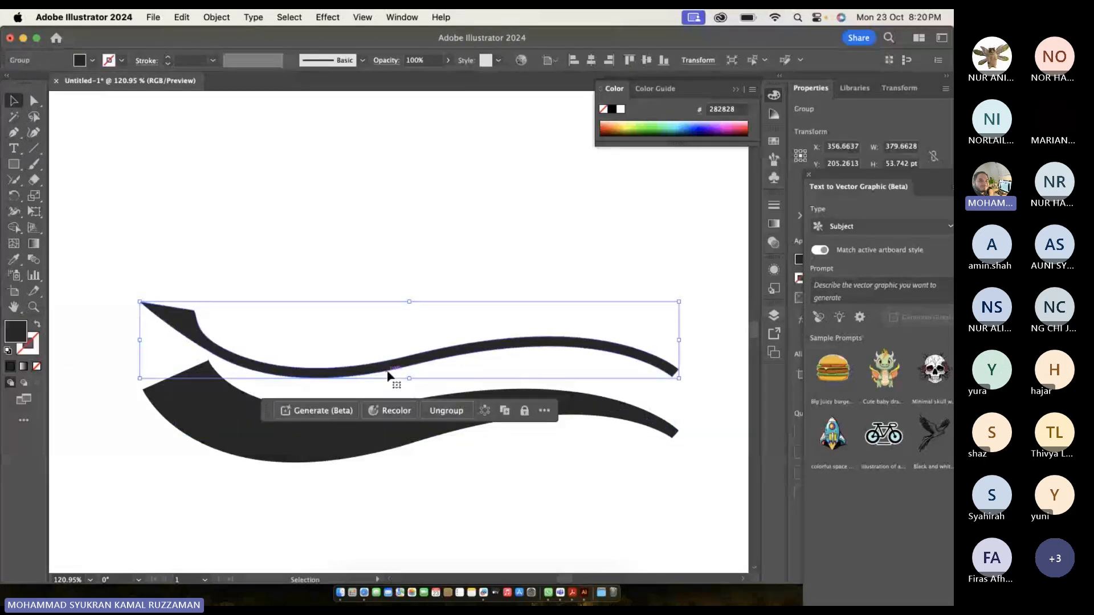
{"action": "scroll", "coordinate": [389, 376], "scroll_direction": "up", "scroll_amount": 3}
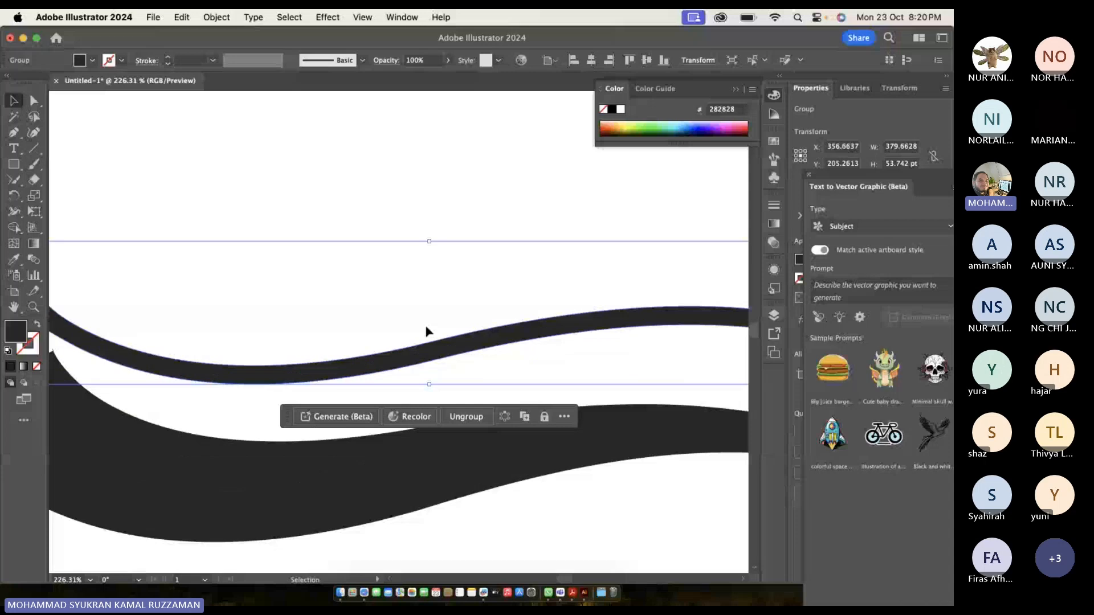
{"action": "left_click", "coordinate": [425, 328]}
{"action": "left_click_drag", "start_coordinate": [325, 370], "coordinate": [323, 304]}
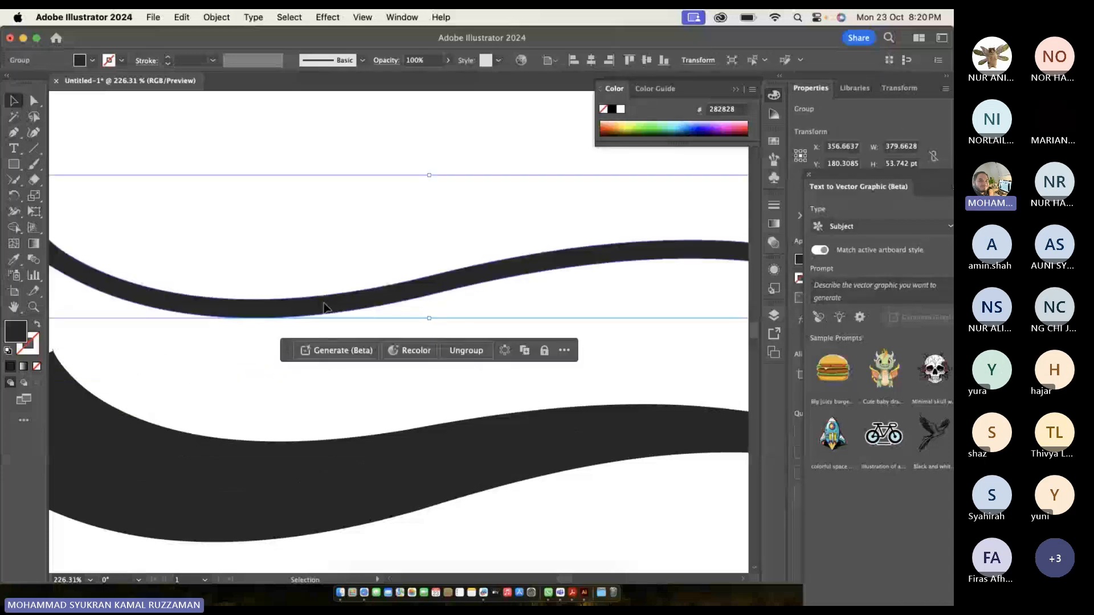
Swap the fill and stroke of the expanded upper curve to give it an outline without fill, and deselect it.
{"action": "left_click", "coordinate": [37, 324]}
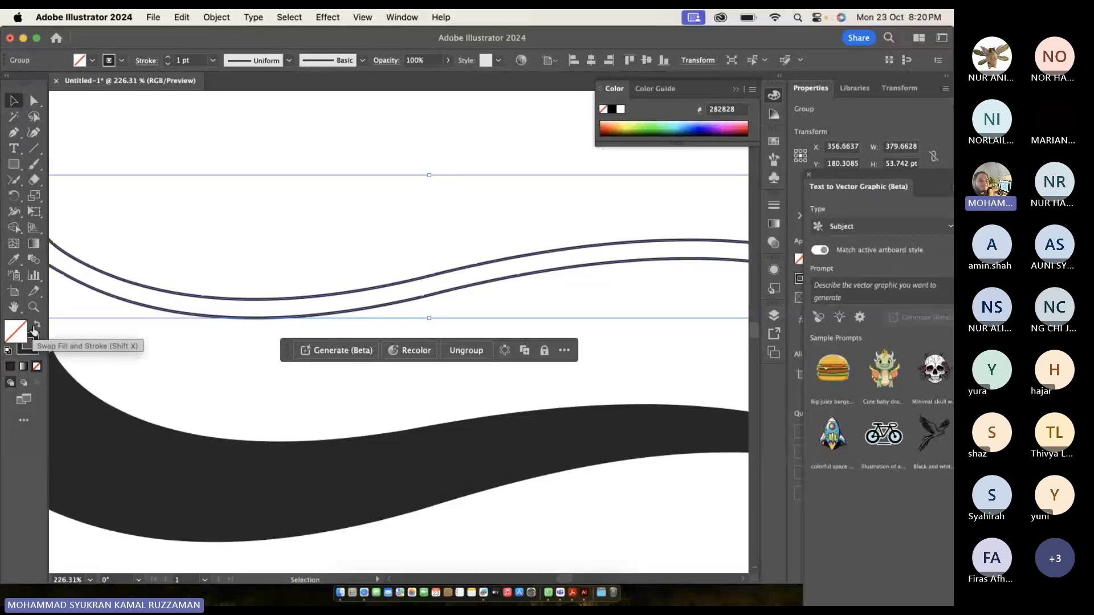
{"action": "left_click", "coordinate": [183, 361]}
{"action": "scroll", "coordinate": [183, 364], "scroll_direction": "down", "scroll_amount": 2}
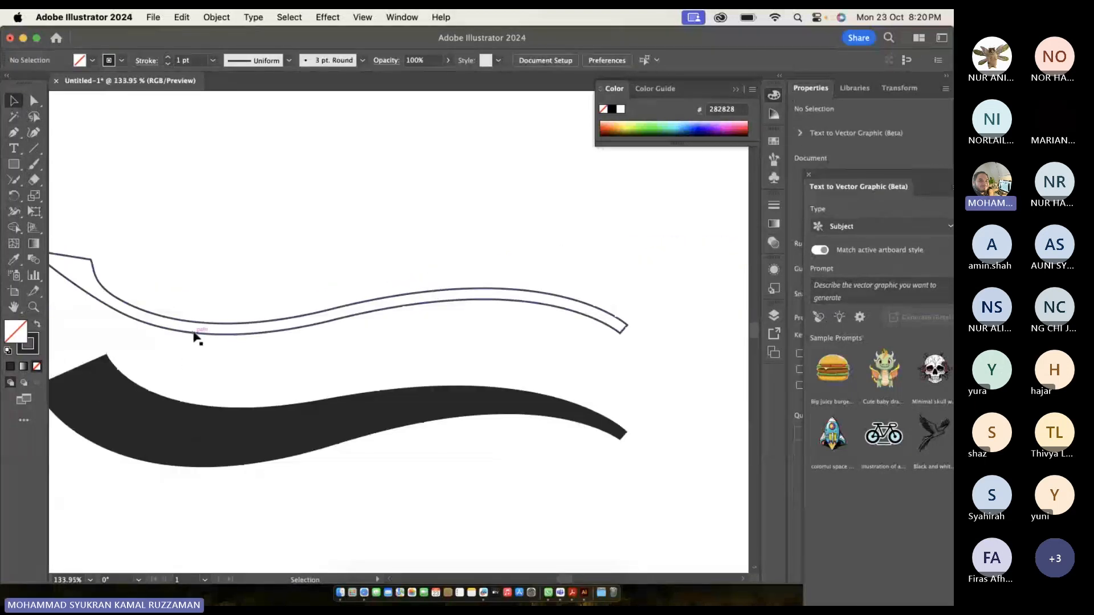
Swap the lower curve's fill and stroke back and forth, ending with a uniform 1 pt stroke and no fill.
{"action": "left_click", "coordinate": [224, 432]}
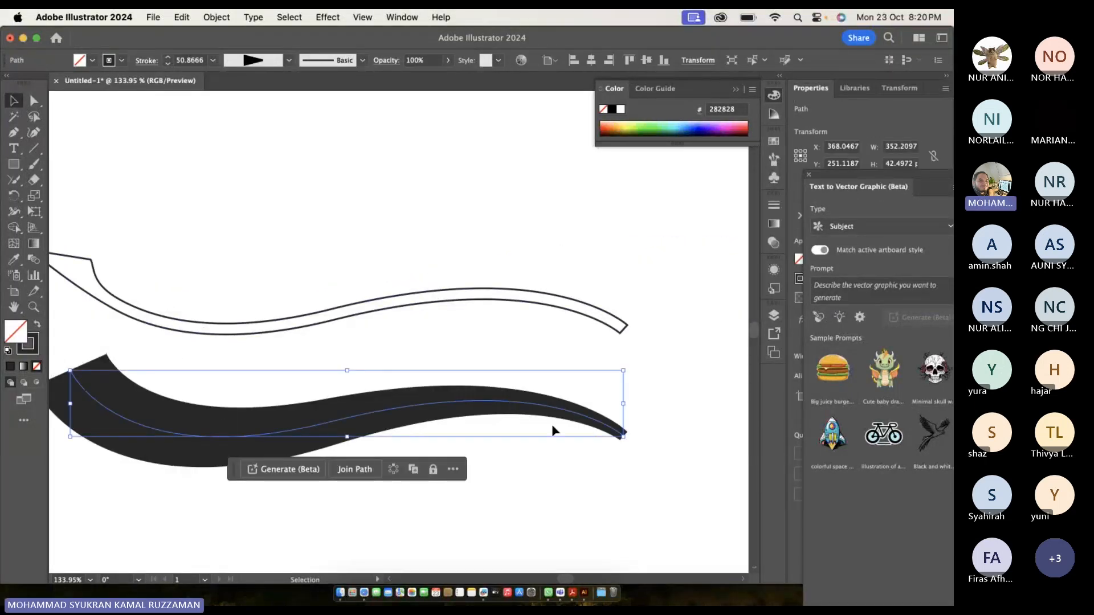
{"action": "scroll", "coordinate": [231, 422], "scroll_direction": "down", "scroll_amount": 1}
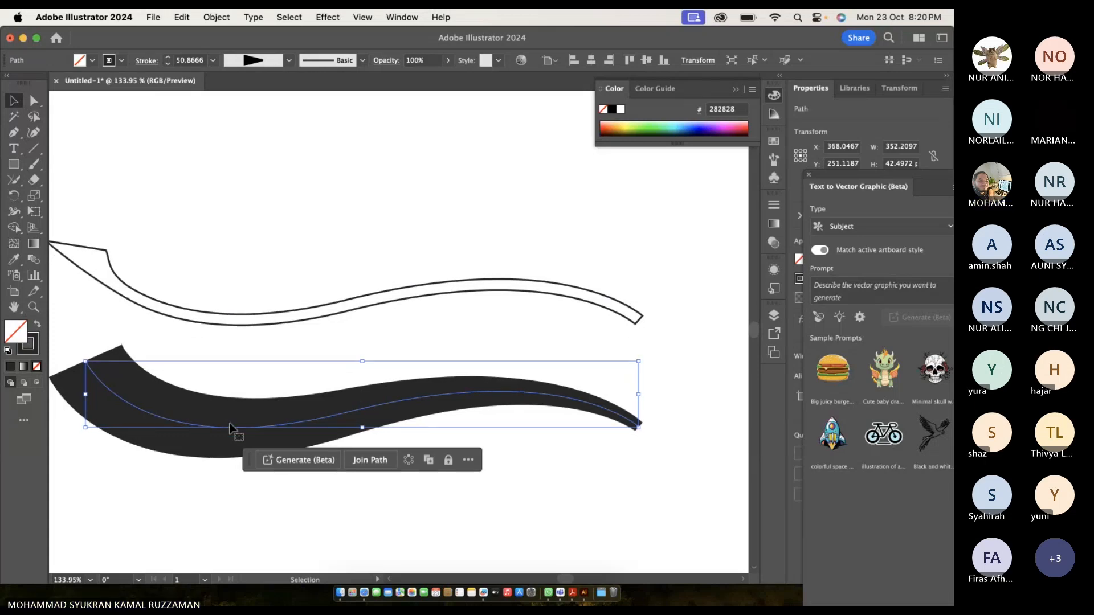
{"action": "left_click", "coordinate": [36, 324]}
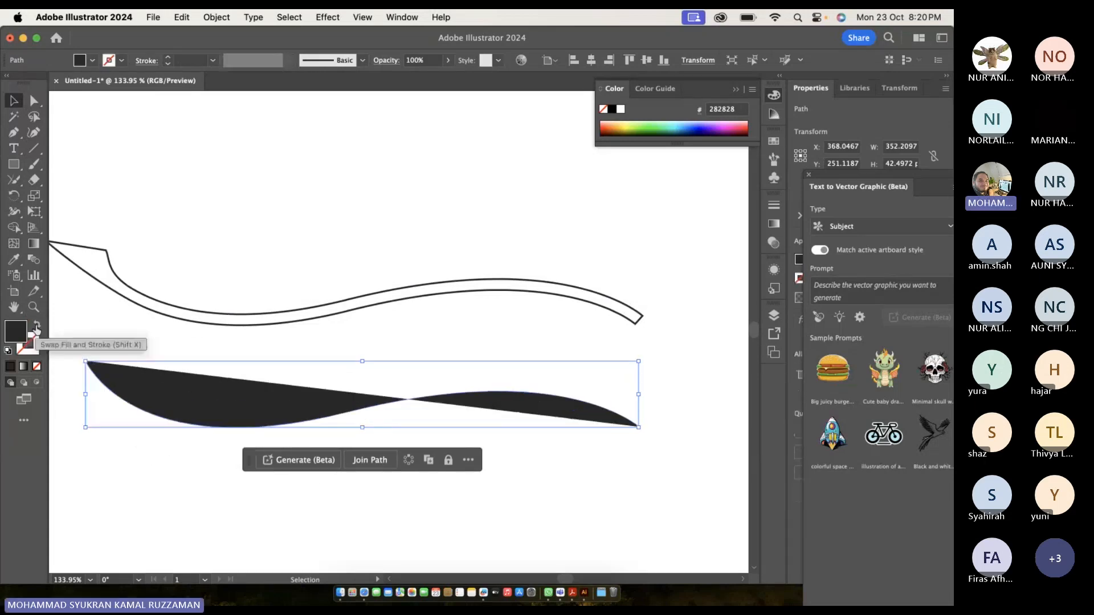
{"action": "left_click", "coordinate": [37, 325]}
{"action": "left_click", "coordinate": [36, 326]}
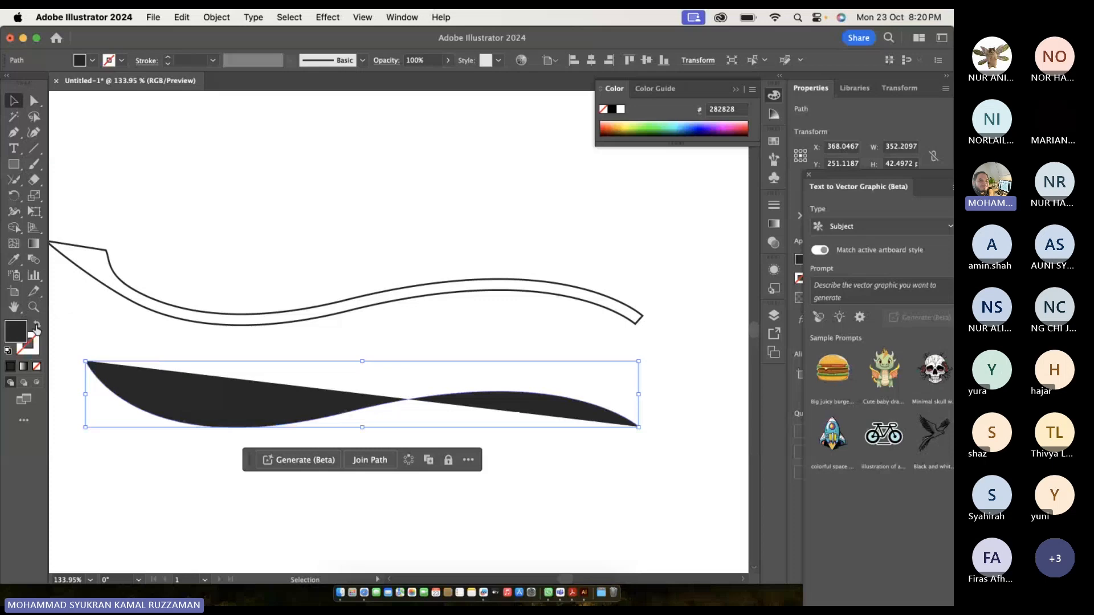
{"action": "left_click", "coordinate": [36, 325]}
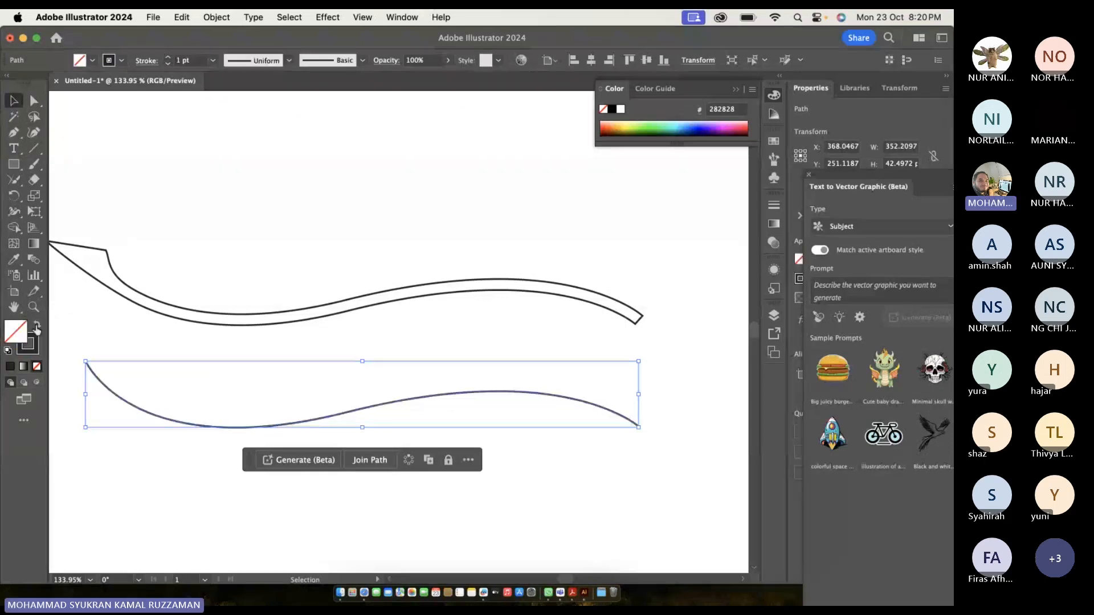
{"action": "left_click", "coordinate": [81, 338]}
{"action": "scroll", "coordinate": [162, 356], "scroll_direction": "down", "scroll_amount": 2}
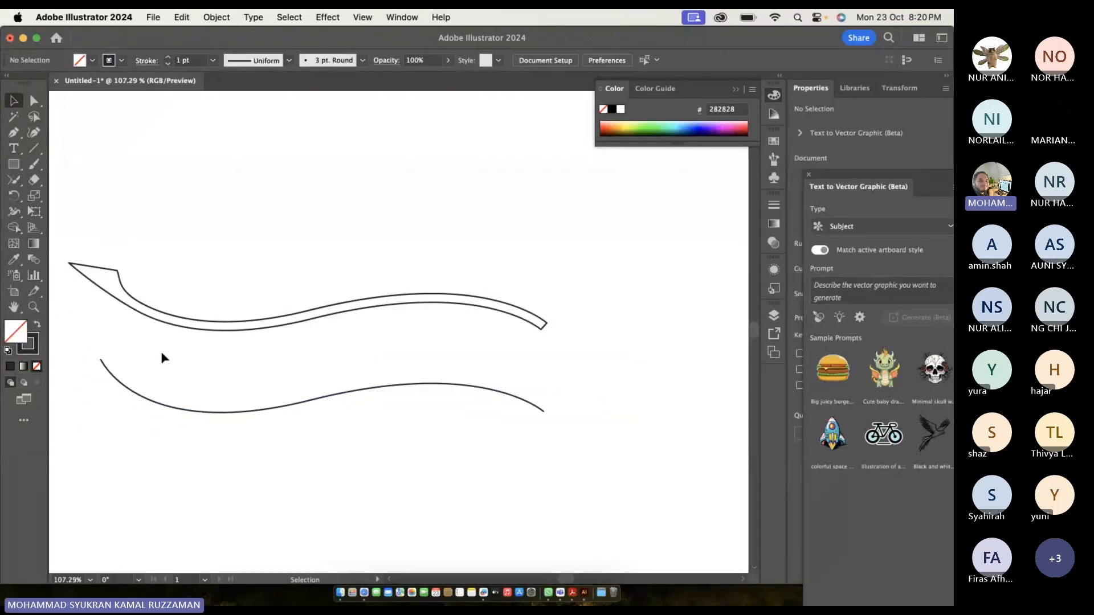
Select each curve in turn to compare their paths, and delete both curves from the artboard.
{"action": "left_click", "coordinate": [183, 408]}
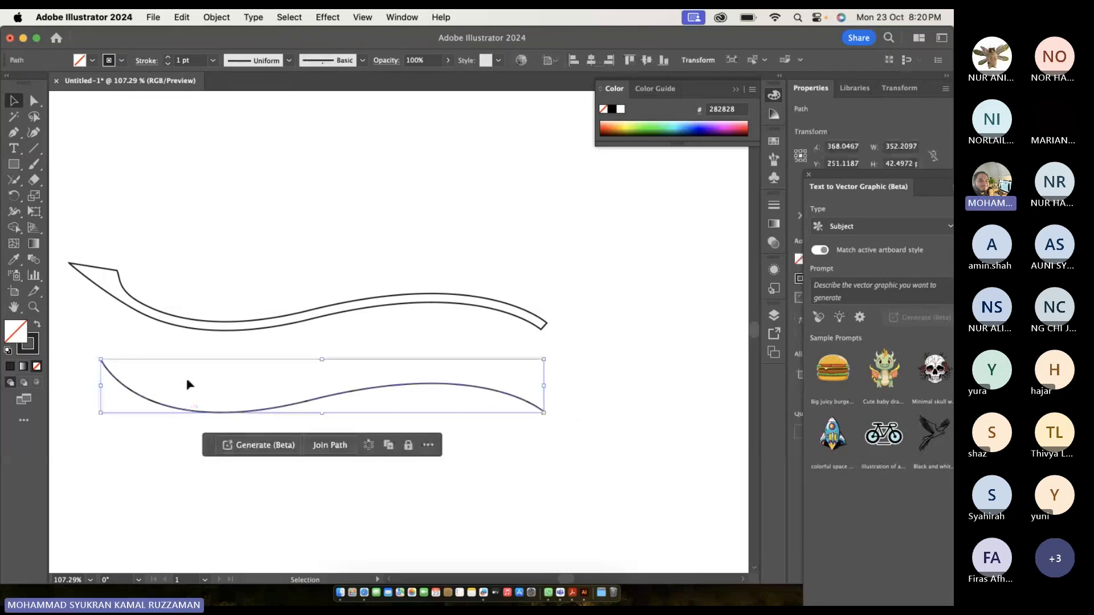
{"action": "left_click", "coordinate": [197, 329]}
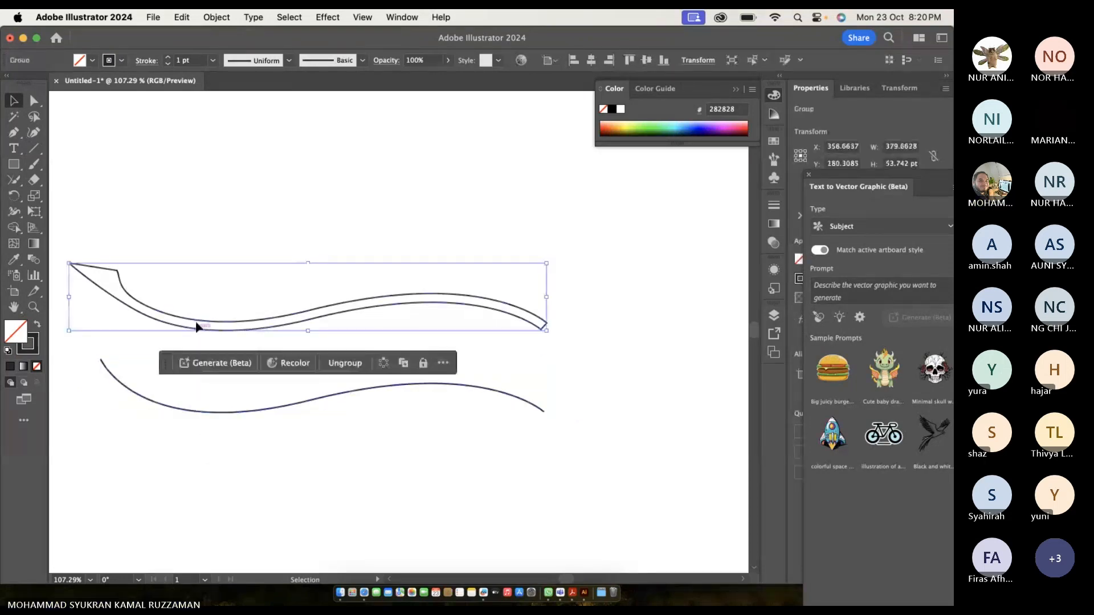
{"action": "left_click", "coordinate": [197, 275]}
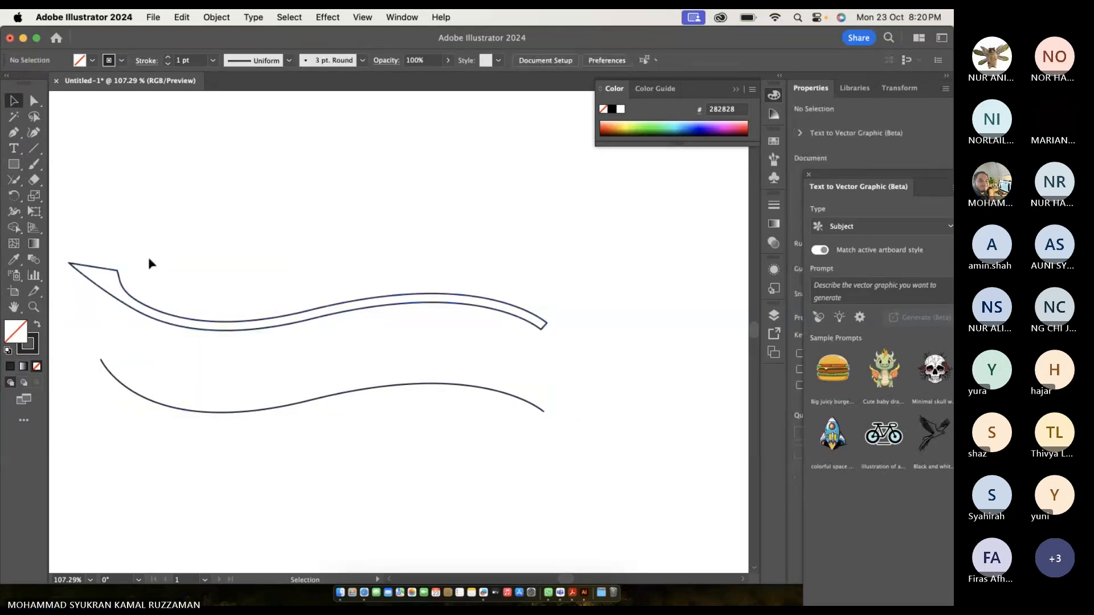
{"action": "left_click_drag", "start_coordinate": [97, 236], "coordinate": [708, 582]}
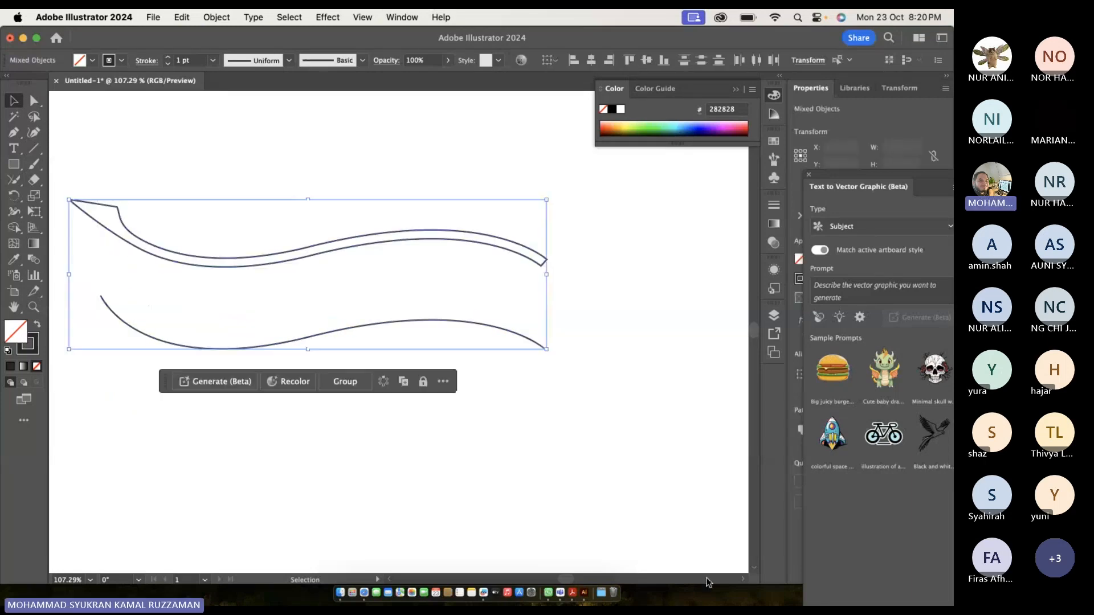
{"action": "key", "text": "Delete"}
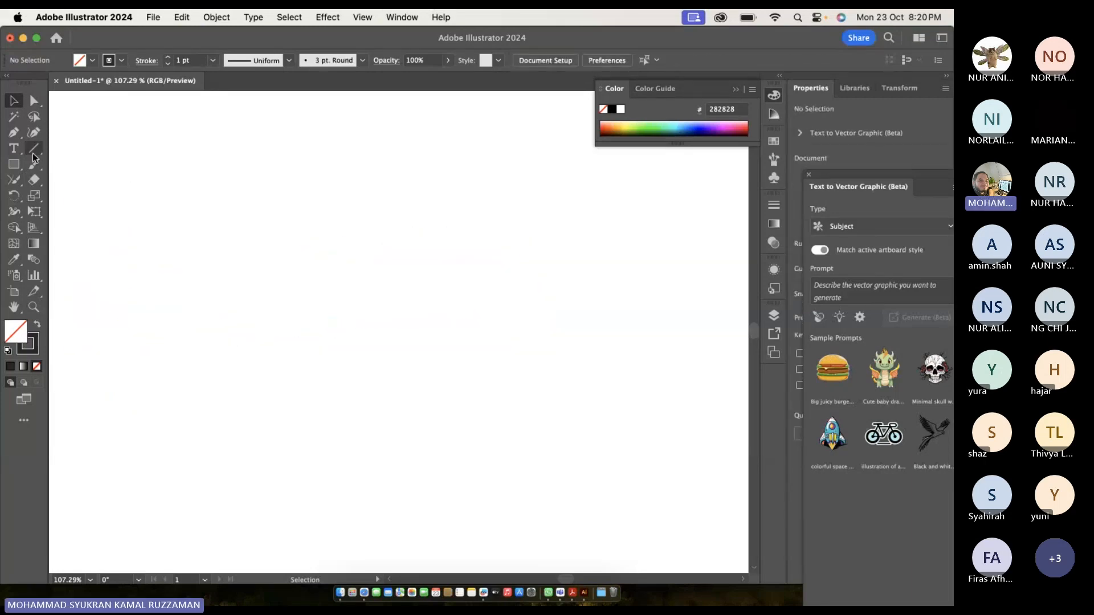
Add the text "umk" in Myriad Pro, scale it up to about 92 pt, and deselect it.
{"action": "left_click", "coordinate": [14, 149]}
{"action": "left_click", "coordinate": [319, 315]}
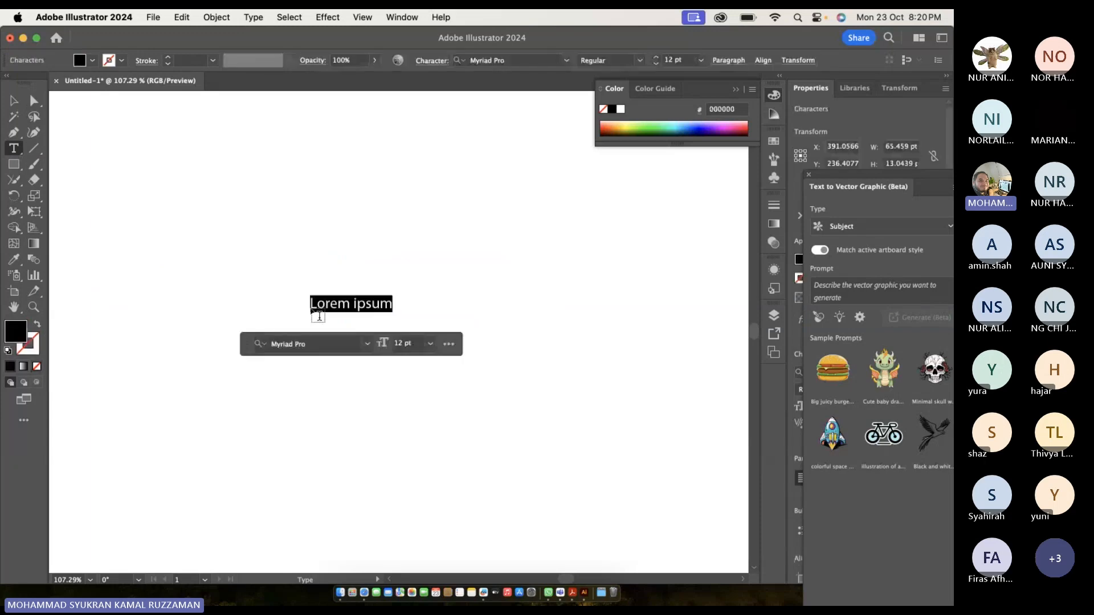
{"action": "type", "text": "umk"}
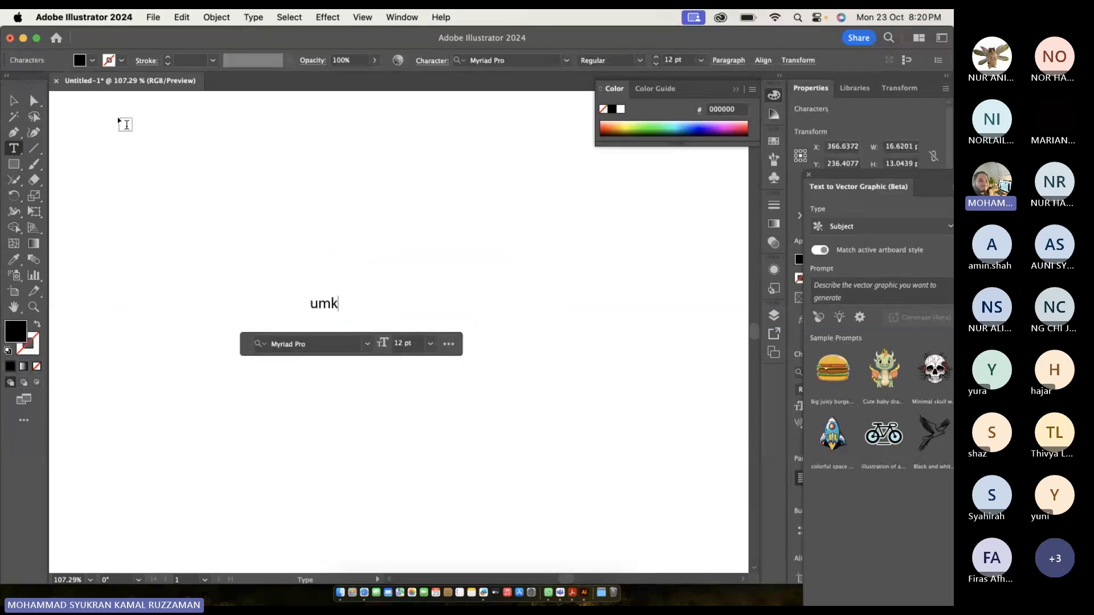
{"action": "left_click", "coordinate": [14, 100]}
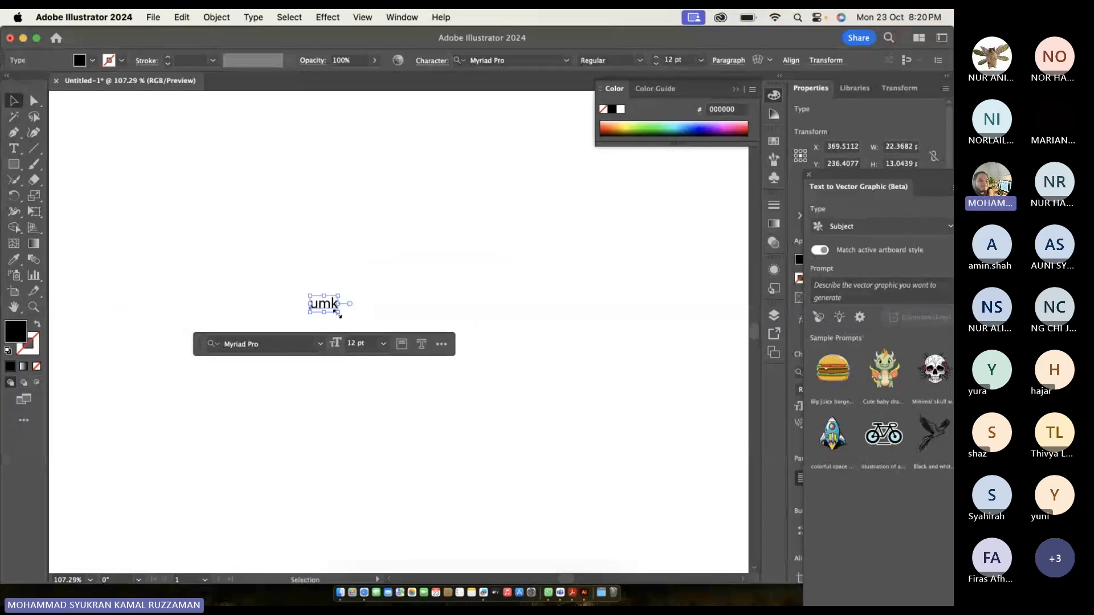
{"action": "left_click_drag", "start_coordinate": [337, 313], "coordinate": [562, 419]}
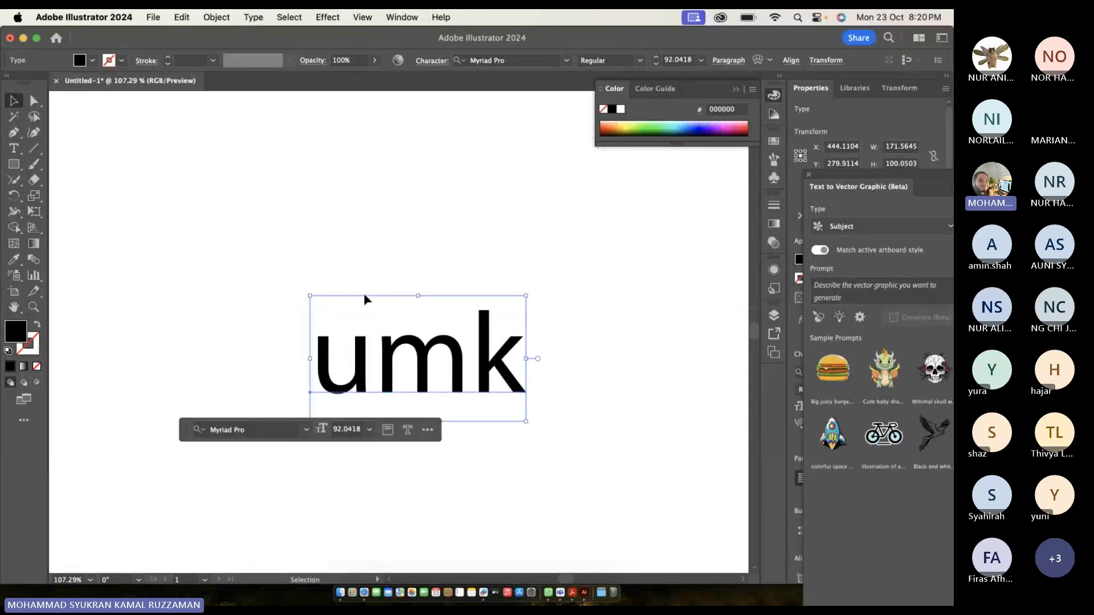
{"action": "left_click", "coordinate": [294, 319]}
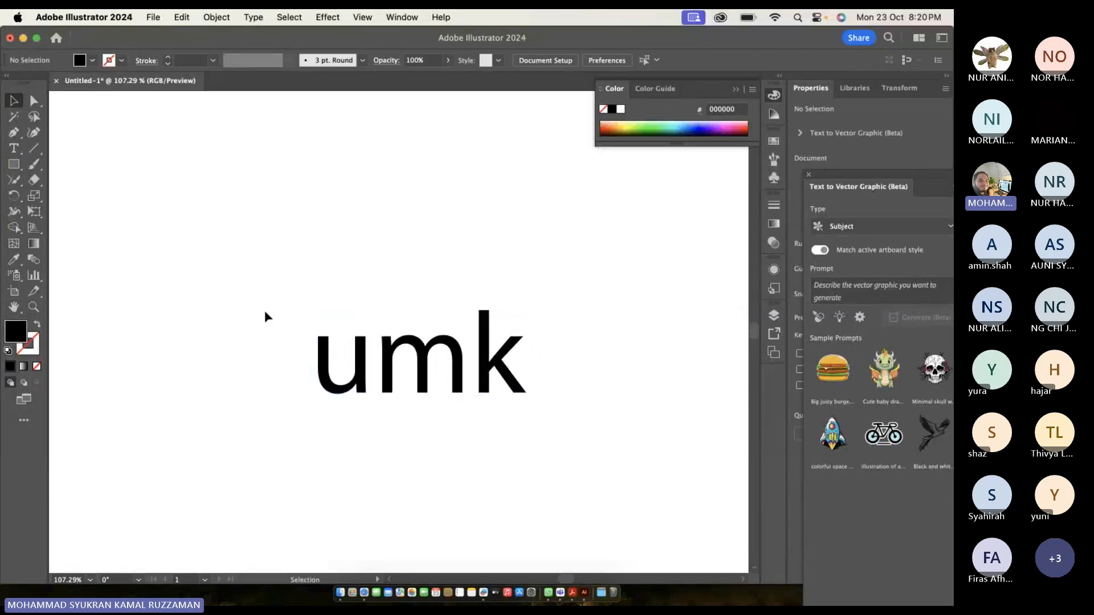
Reposition the "umk" text about 50 pt to the left and 28 pt higher on the artboard.
{"action": "left_click", "coordinate": [482, 369]}
{"action": "left_click_drag", "start_coordinate": [482, 368], "coordinate": [390, 339]}
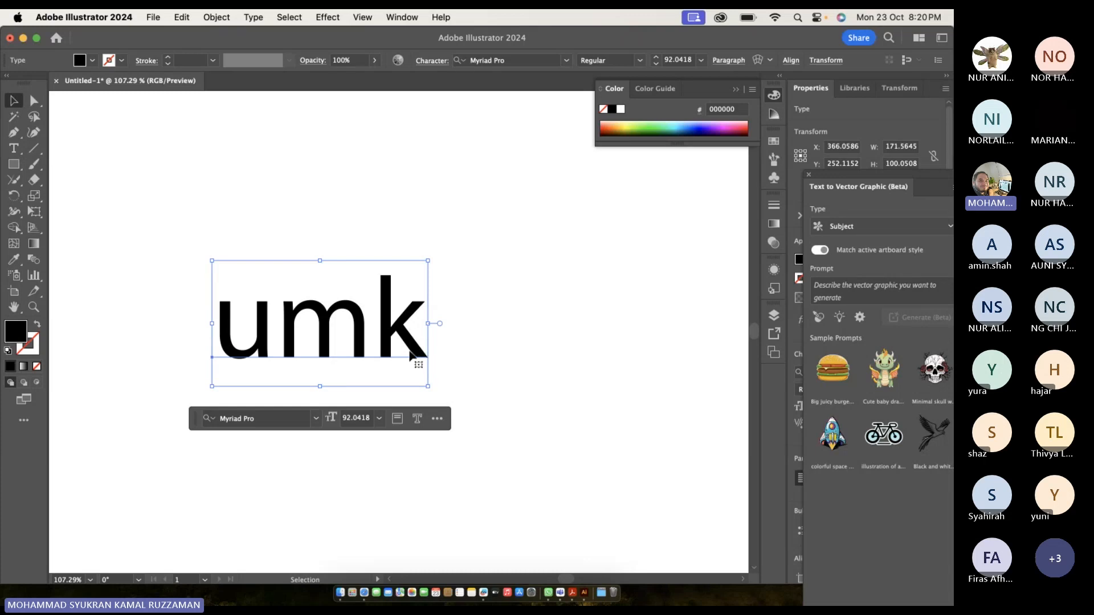
{"action": "scroll", "coordinate": [410, 351], "scroll_direction": "up", "scroll_amount": 5}
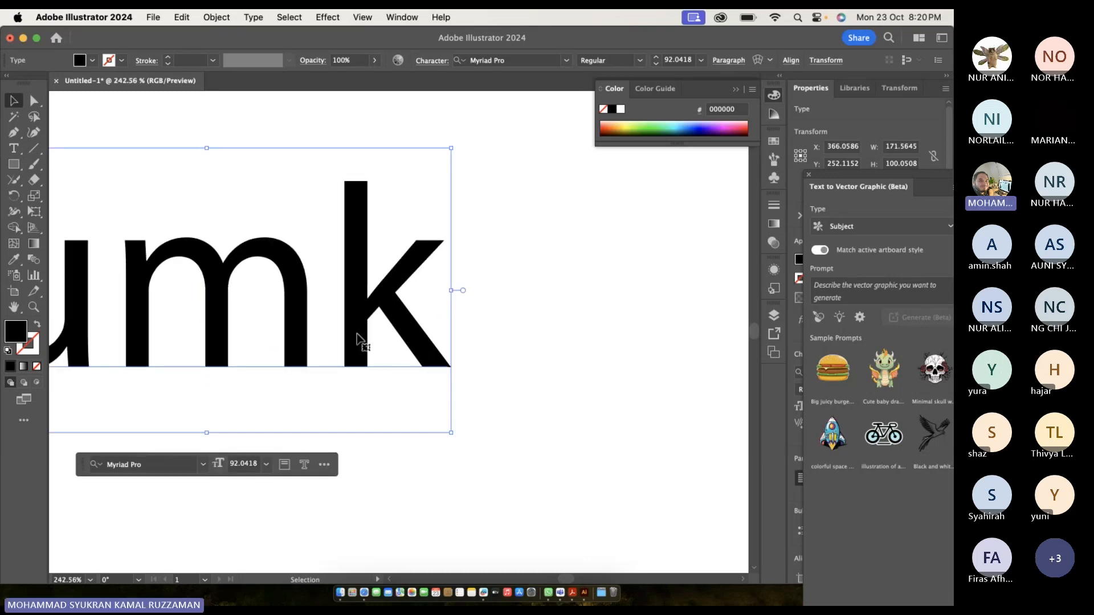
{"action": "scroll", "coordinate": [358, 339], "scroll_direction": "down", "scroll_amount": 4}
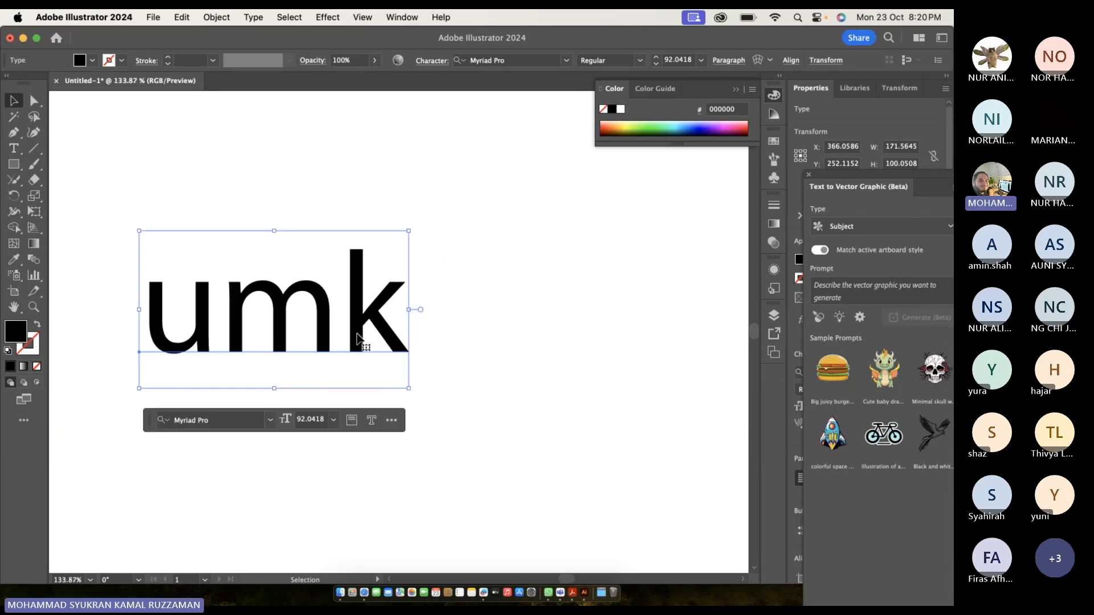
{"action": "left_click_drag", "start_coordinate": [289, 306], "coordinate": [333, 306]}
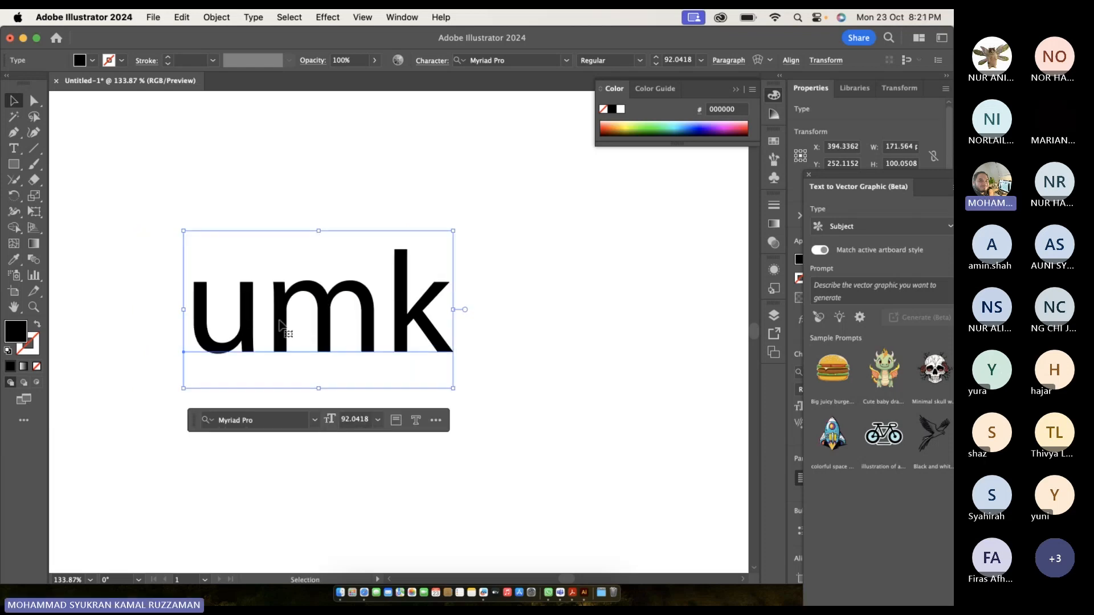
Expand the "umk" text into editable vector shapes.
{"action": "left_click", "coordinate": [219, 21]}
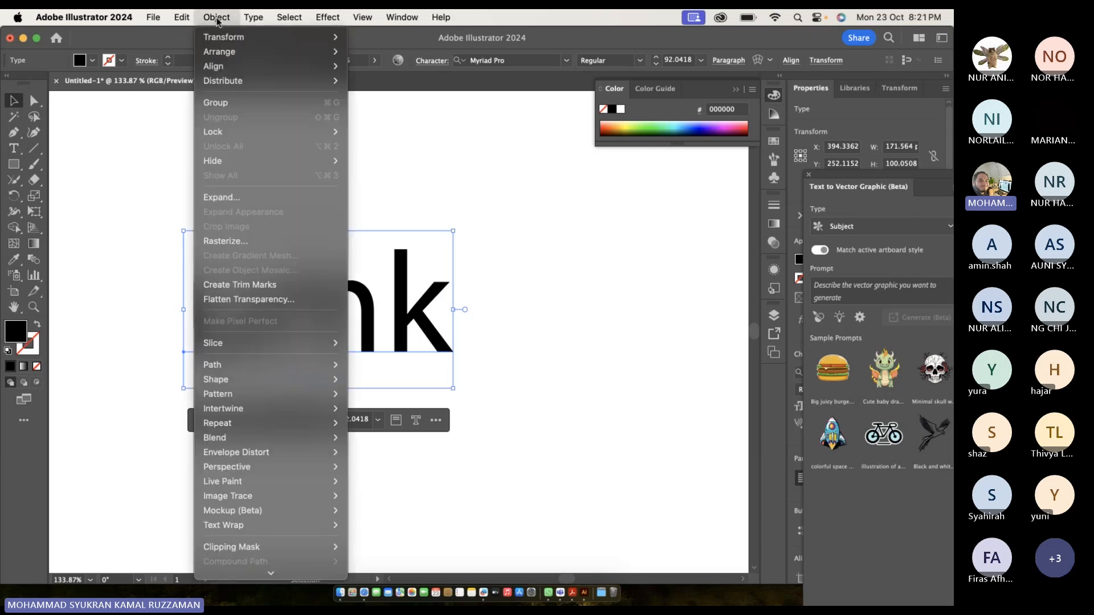
{"action": "left_click", "coordinate": [265, 195]}
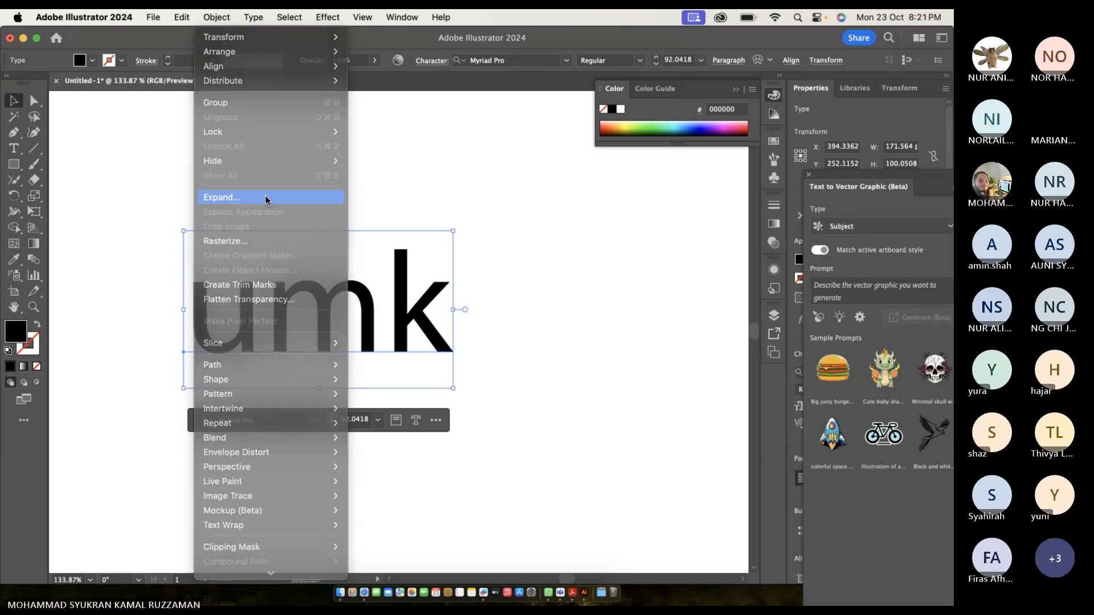
{"action": "left_click", "coordinate": [522, 390]}
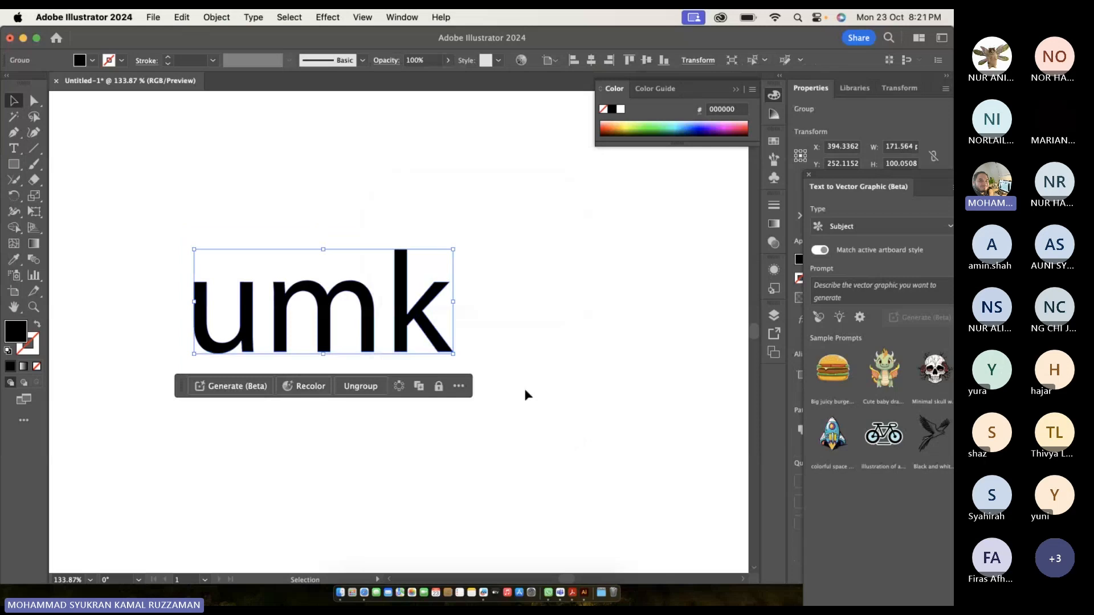
Enter isolation mode on the expanded letter group and select the letter "m" on its own.
{"action": "scroll", "coordinate": [383, 316], "scroll_direction": "up", "scroll_amount": 5}
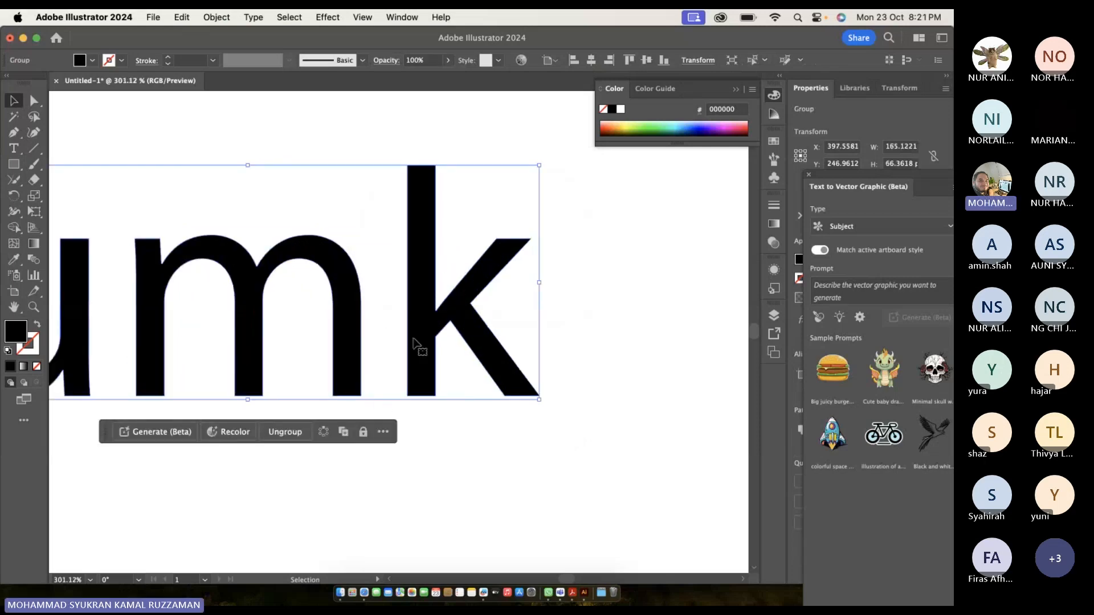
{"action": "left_click", "coordinate": [442, 345]}
{"action": "left_click", "coordinate": [428, 342]}
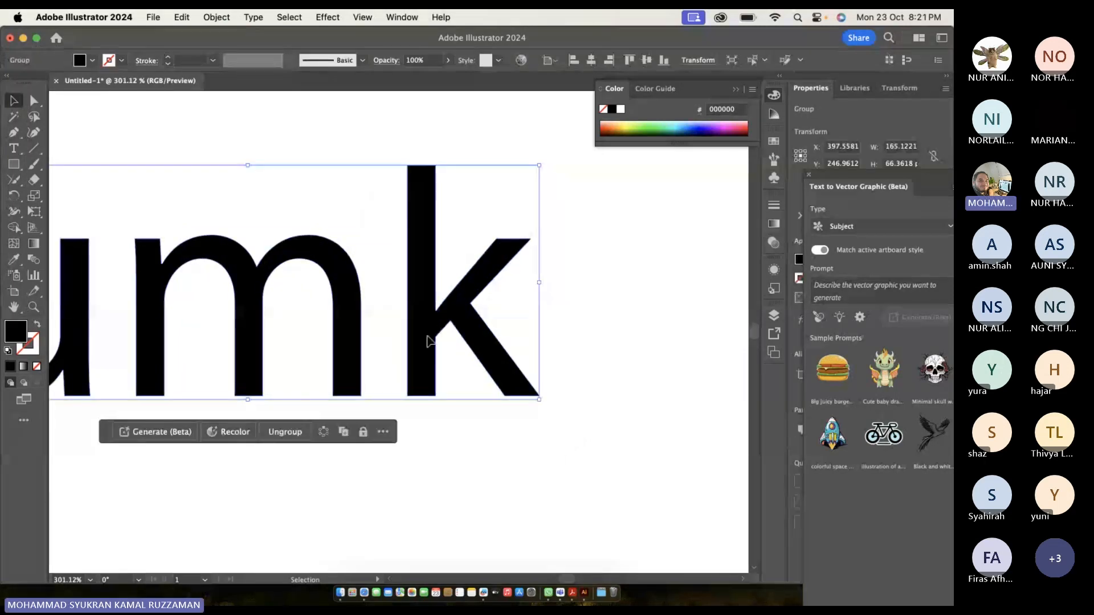
{"action": "right_click", "coordinate": [427, 337]}
{"action": "left_click", "coordinate": [393, 379]}
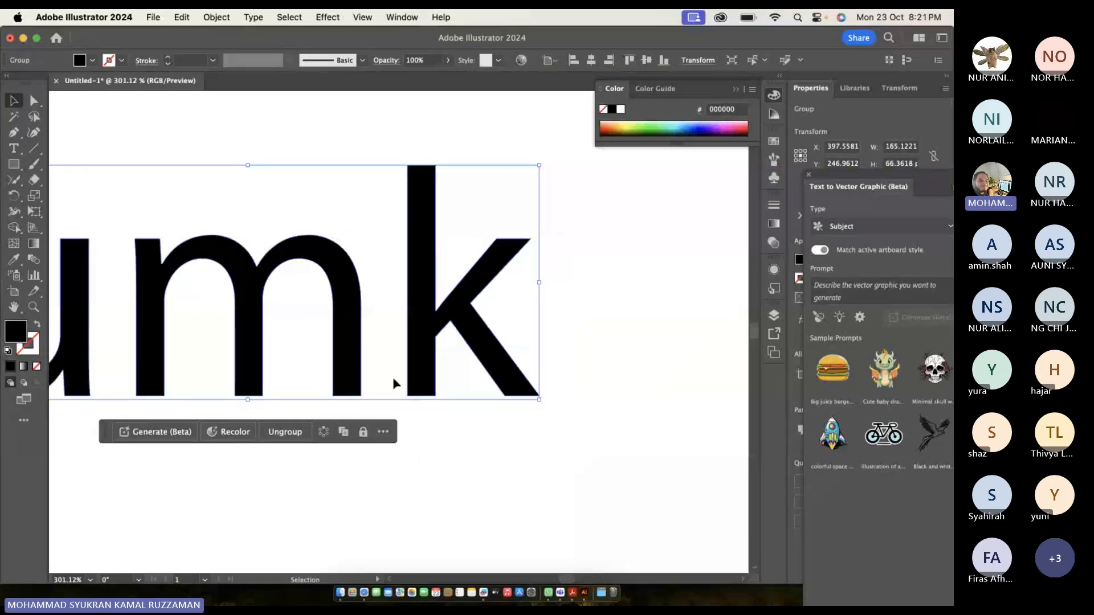
{"action": "double_click", "coordinate": [424, 375]}
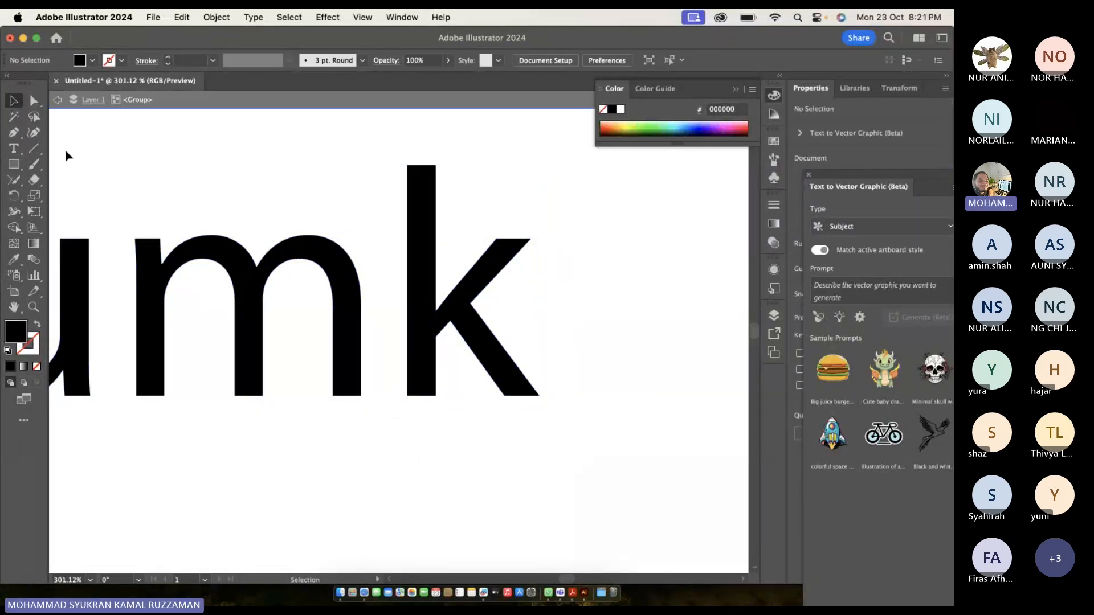
{"action": "left_click", "coordinate": [143, 251]}
{"action": "scroll", "coordinate": [261, 297], "scroll_direction": "left", "scroll_amount": 5}
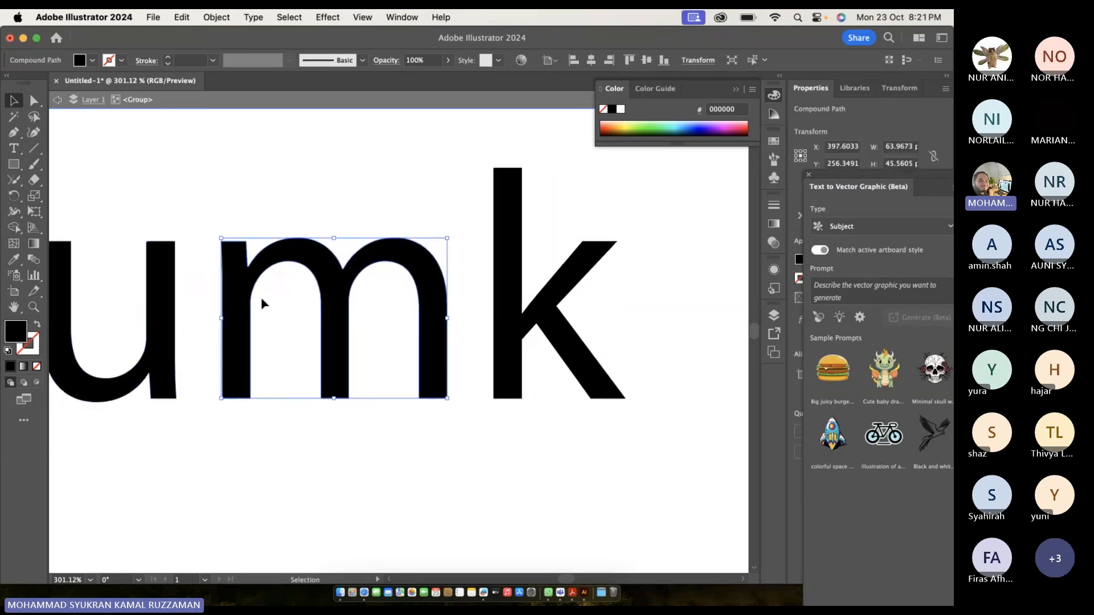
{"action": "scroll", "coordinate": [268, 299], "scroll_direction": "left", "scroll_amount": 1}
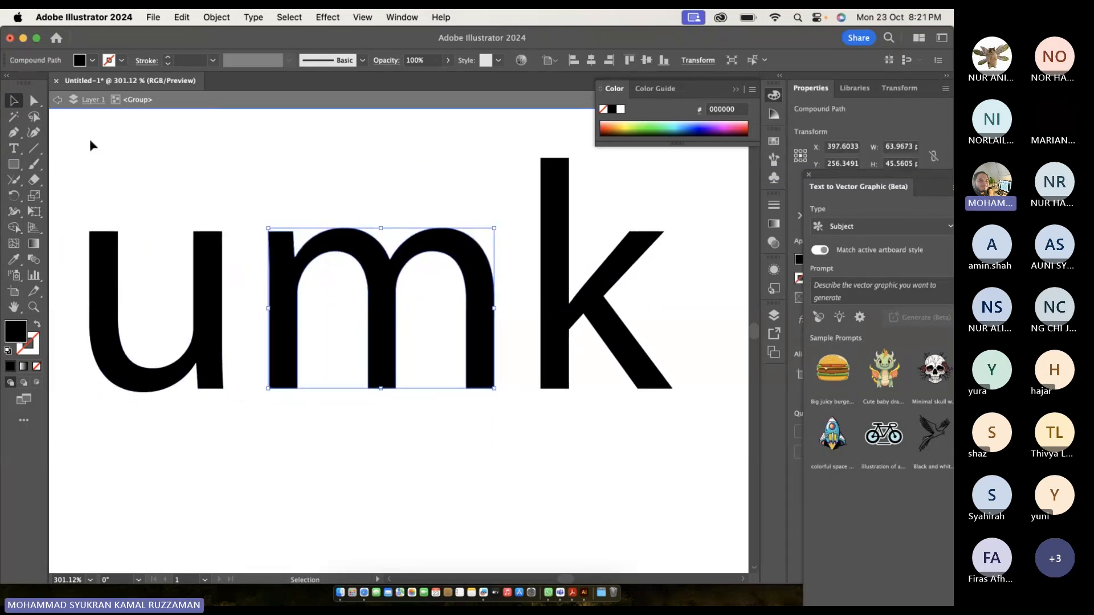
Directly select the anchor points atop the left stem of the "m" and raise them about 10 pt.
{"action": "left_click", "coordinate": [48, 104]}
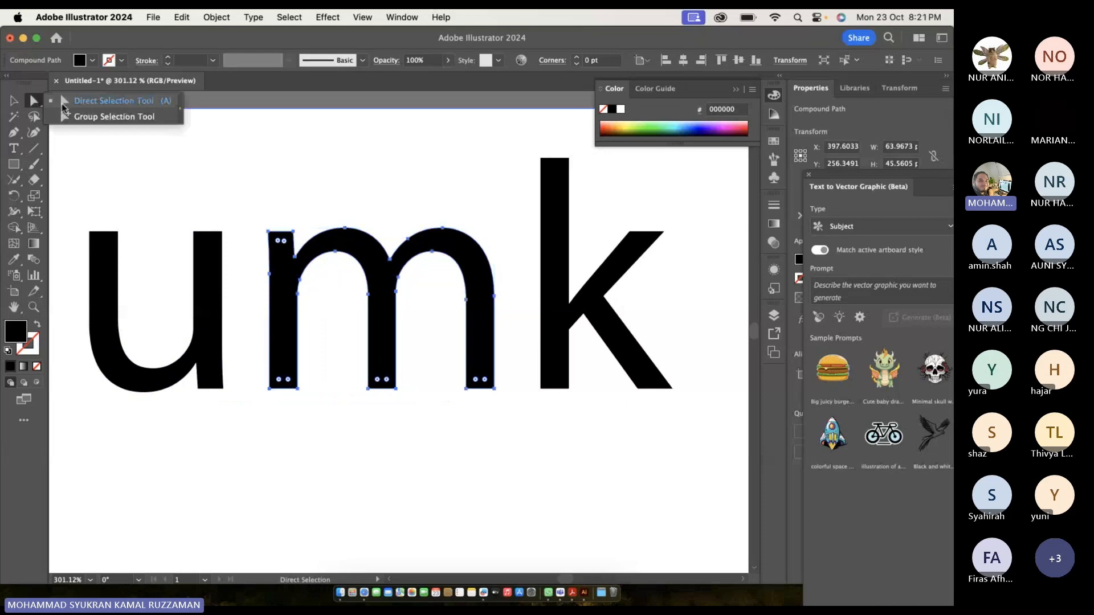
{"action": "left_click", "coordinate": [62, 103]}
{"action": "left_click", "coordinate": [272, 236]}
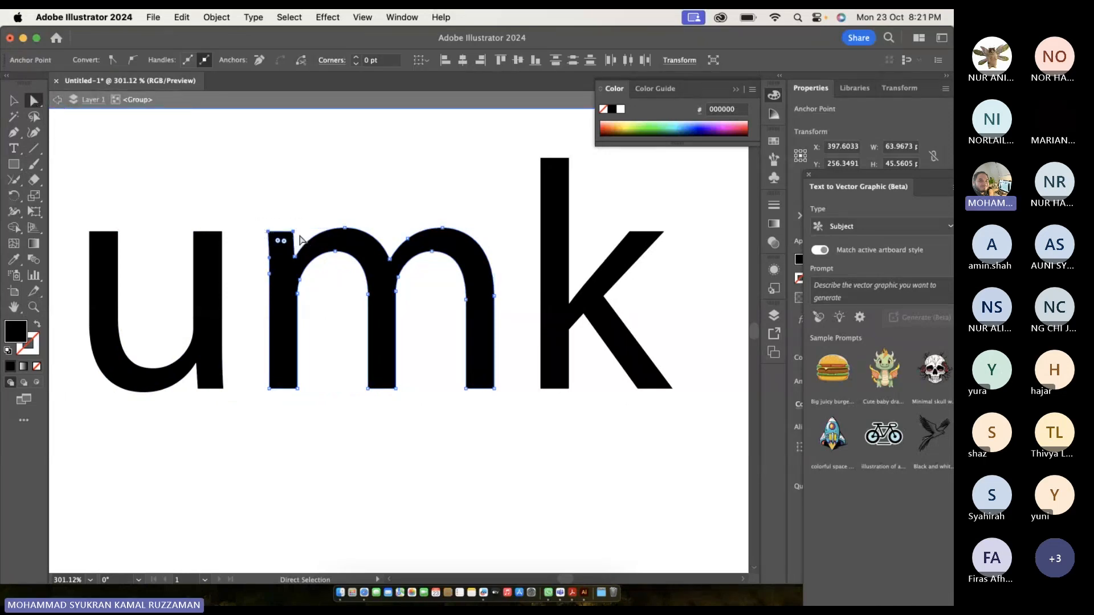
{"action": "left_click_drag", "start_coordinate": [293, 233], "coordinate": [293, 193]}
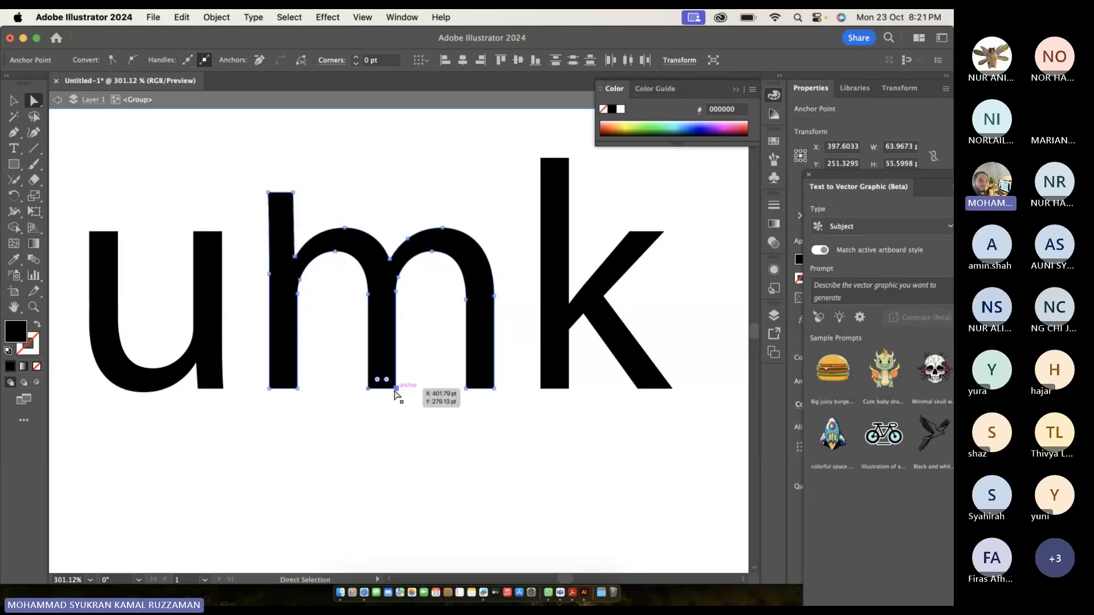
Extend the middle stem of the "m" downward by about 24 pt, deselect the letter and leave isolation mode.
{"action": "left_click_drag", "start_coordinate": [396, 389], "coordinate": [402, 473]}
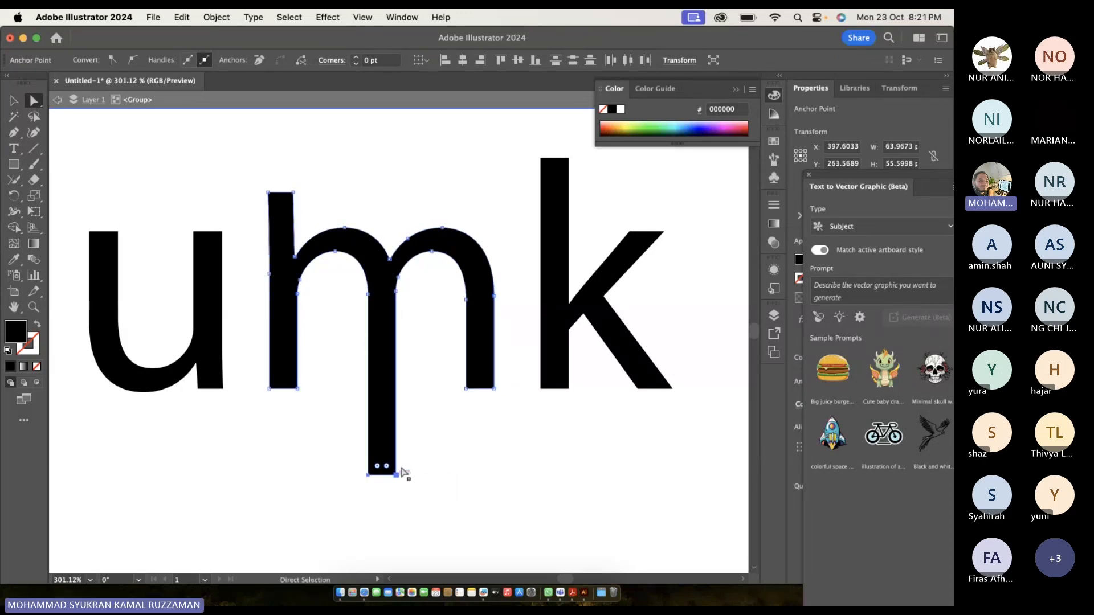
{"action": "scroll", "coordinate": [430, 448], "scroll_direction": "down", "scroll_amount": 4}
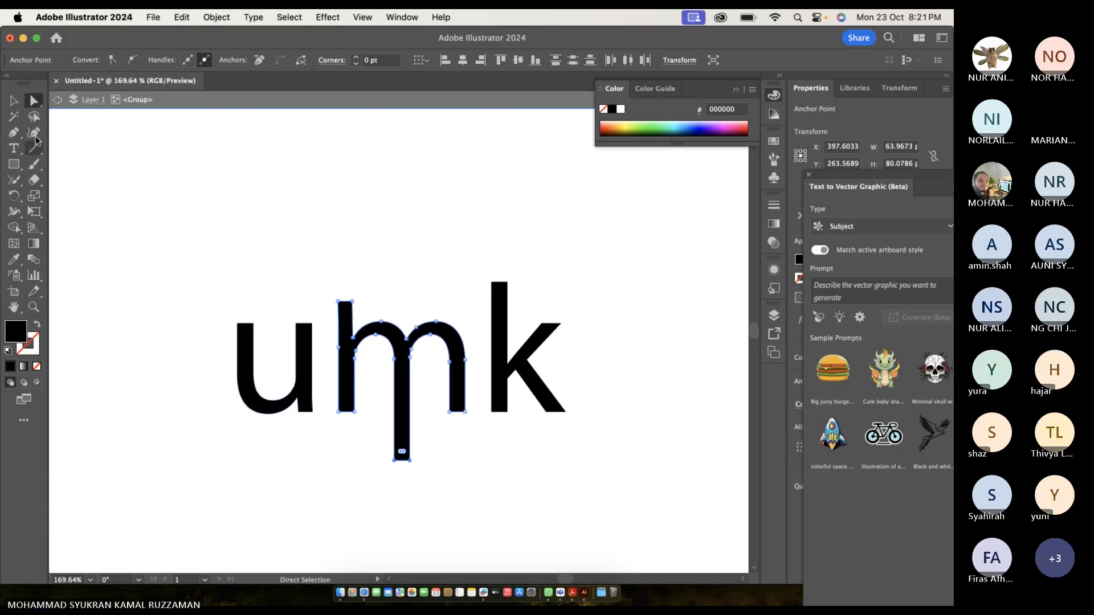
{"action": "left_click", "coordinate": [13, 101]}
{"action": "left_click", "coordinate": [265, 314]}
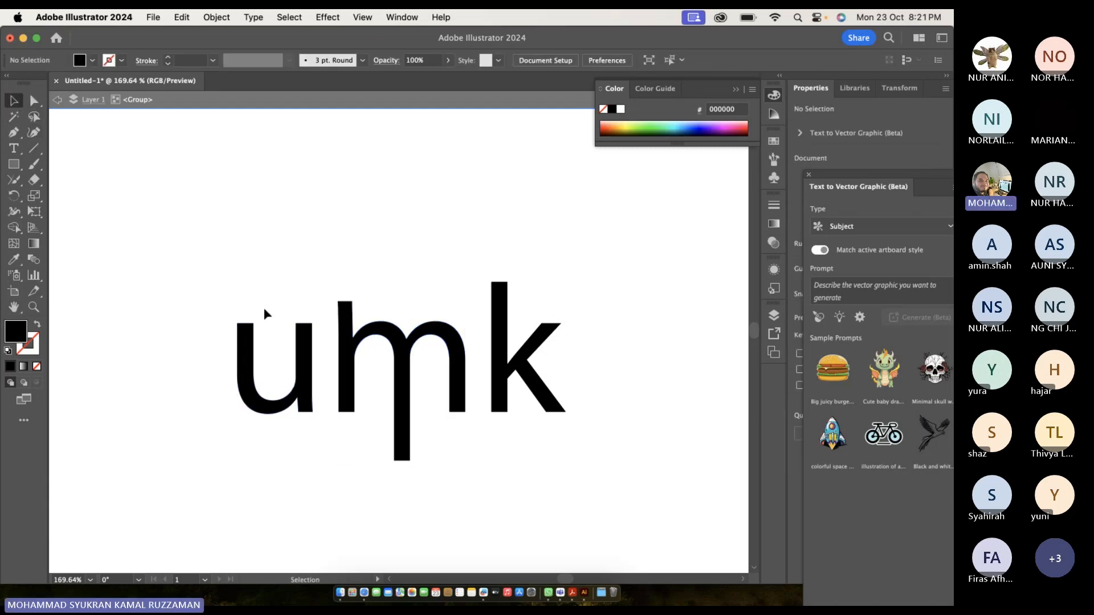
{"action": "scroll", "coordinate": [264, 310], "scroll_direction": "down", "scroll_amount": 2}
{"action": "double_click", "coordinate": [258, 305]}
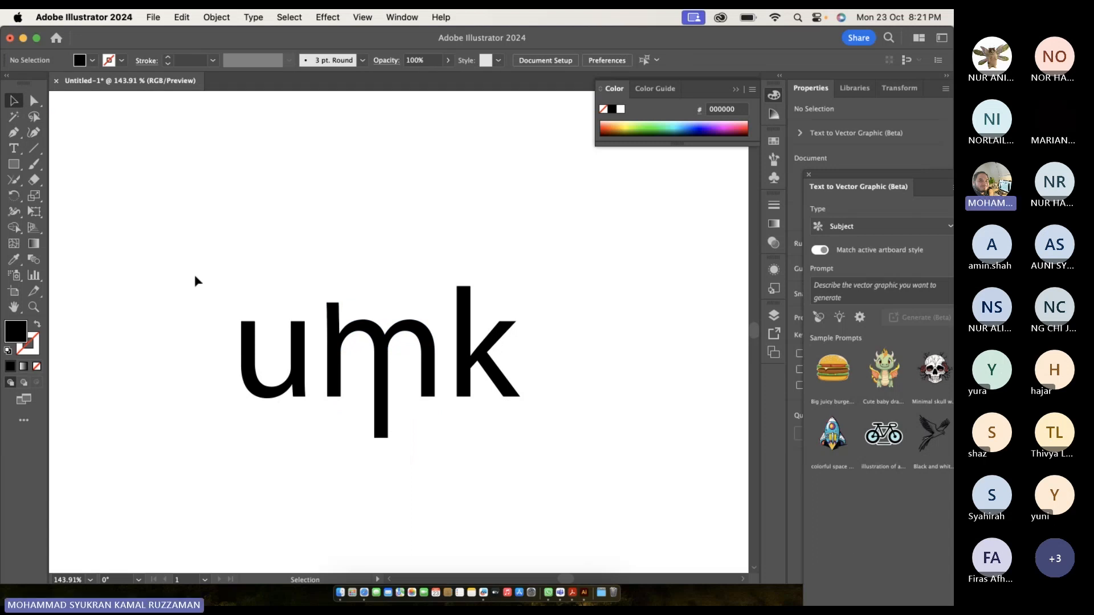
Undo the stem edits and the expansion back to live "umk" text, move the text up and to the left, and deselect it.
{"action": "key", "text": "super+z"}
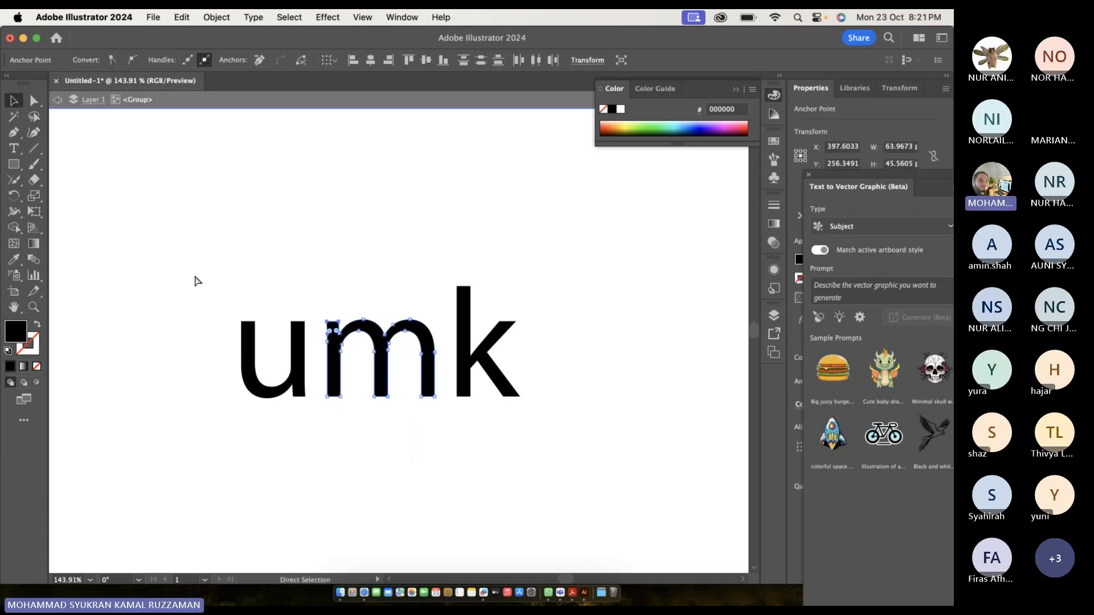
{"action": "key", "text": "super+z"}
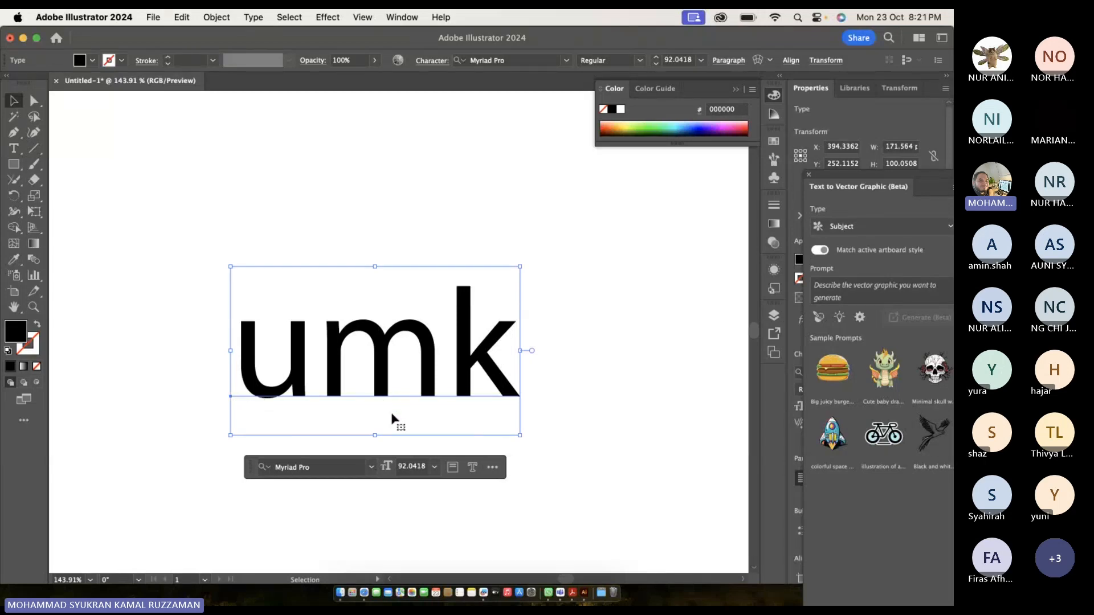
{"action": "left_click_drag", "start_coordinate": [302, 370], "coordinate": [252, 295]}
{"action": "left_click", "coordinate": [217, 190]}
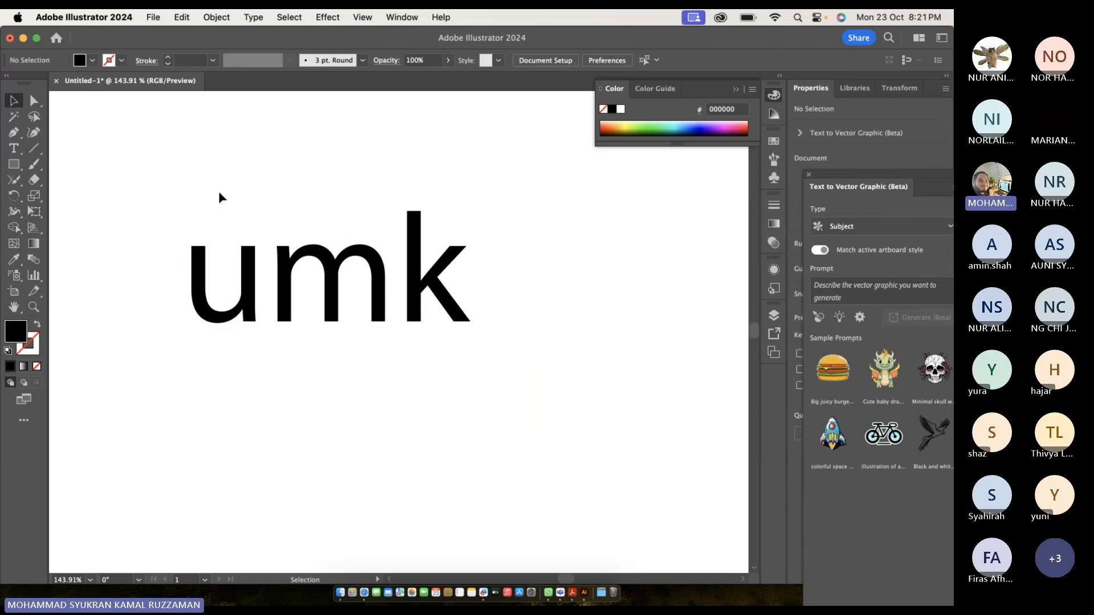
Convert the "umk" text object to outlines.
{"action": "left_click", "coordinate": [247, 293]}
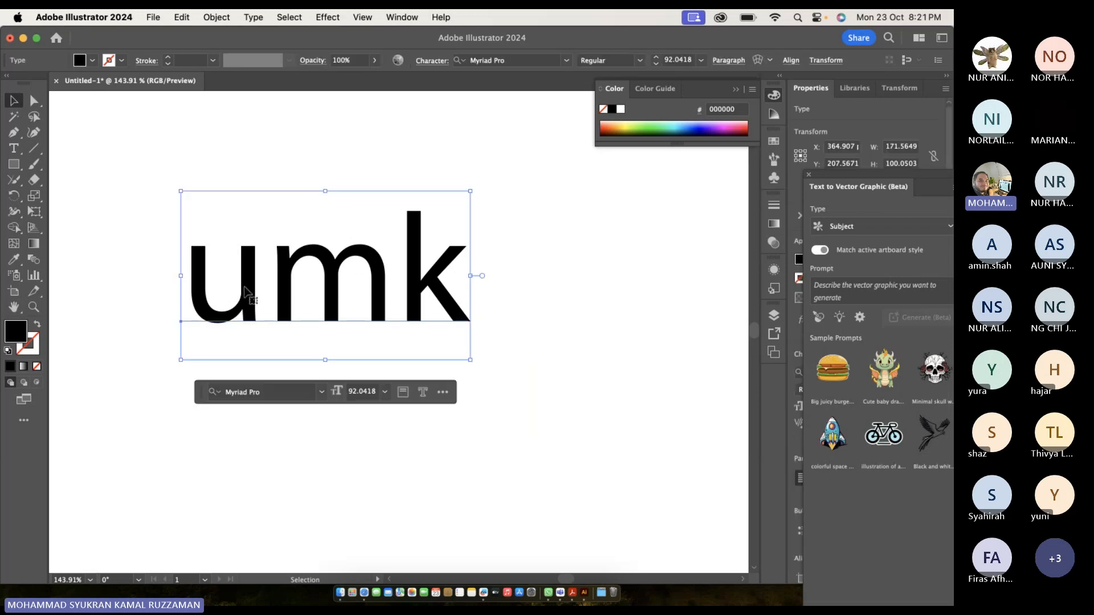
{"action": "left_click", "coordinate": [254, 17]}
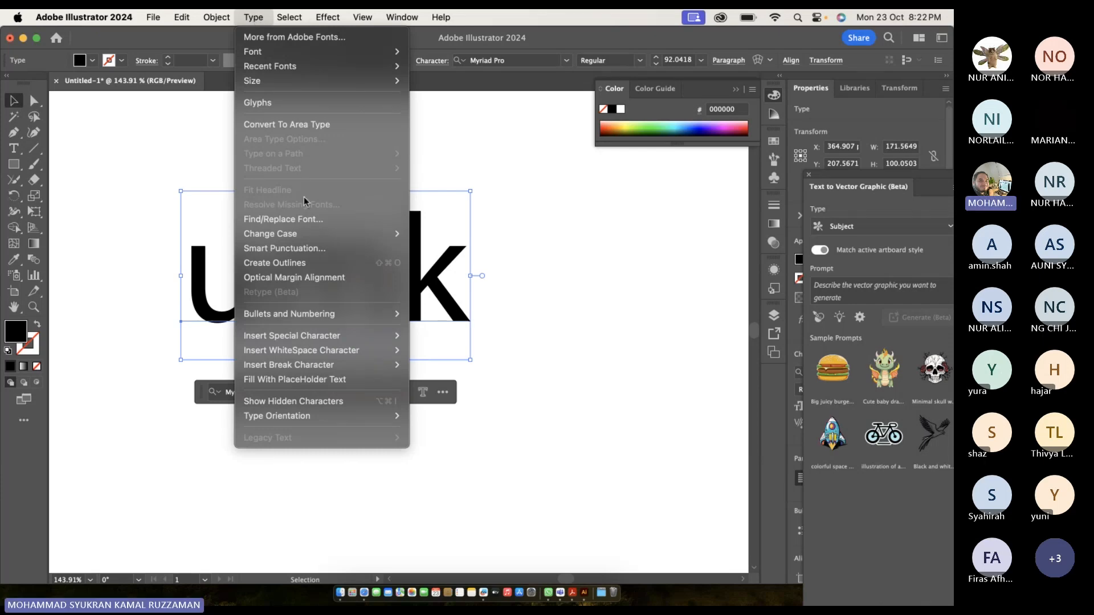
{"action": "left_click", "coordinate": [324, 265]}
{"action": "left_click", "coordinate": [317, 206]}
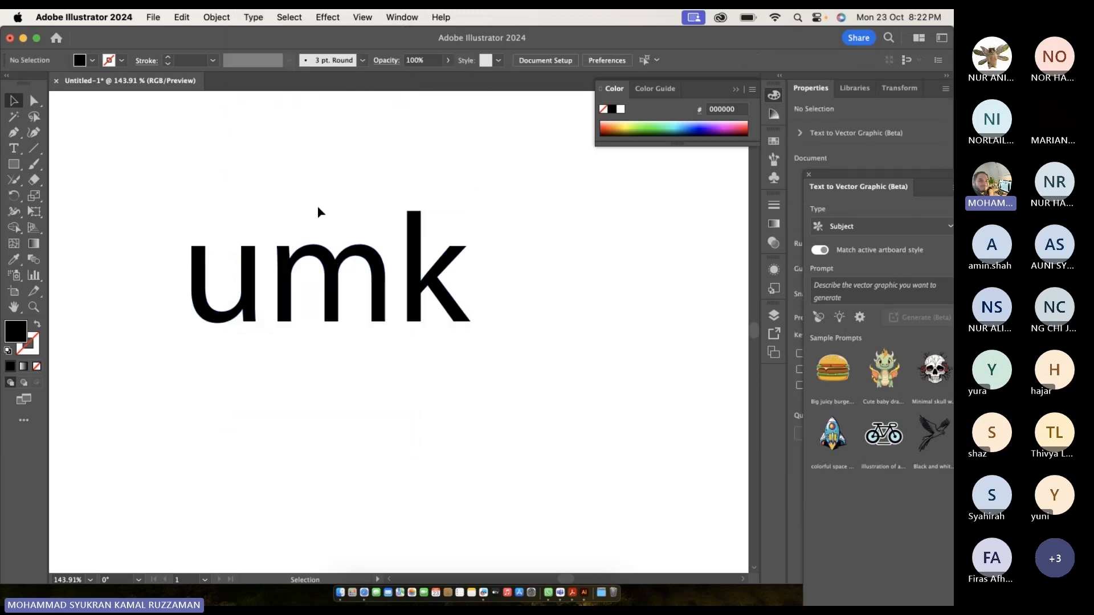
Ungroup the outlined "umk" letters into separate objects.
{"action": "left_click", "coordinate": [312, 249]}
{"action": "right_click", "coordinate": [312, 254]}
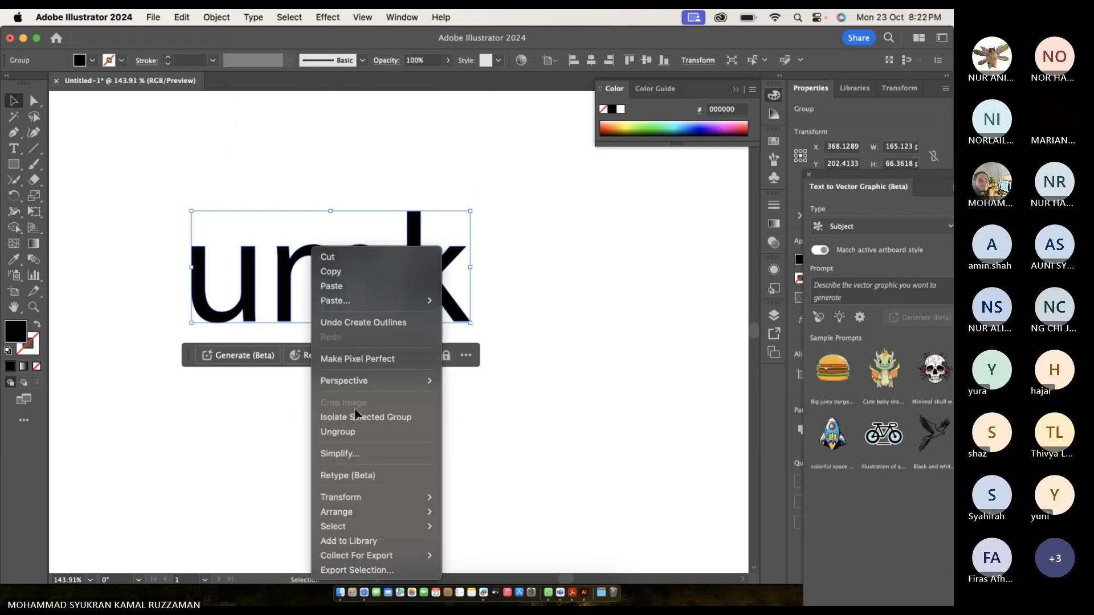
{"action": "left_click", "coordinate": [357, 432]}
{"action": "left_click", "coordinate": [490, 351]}
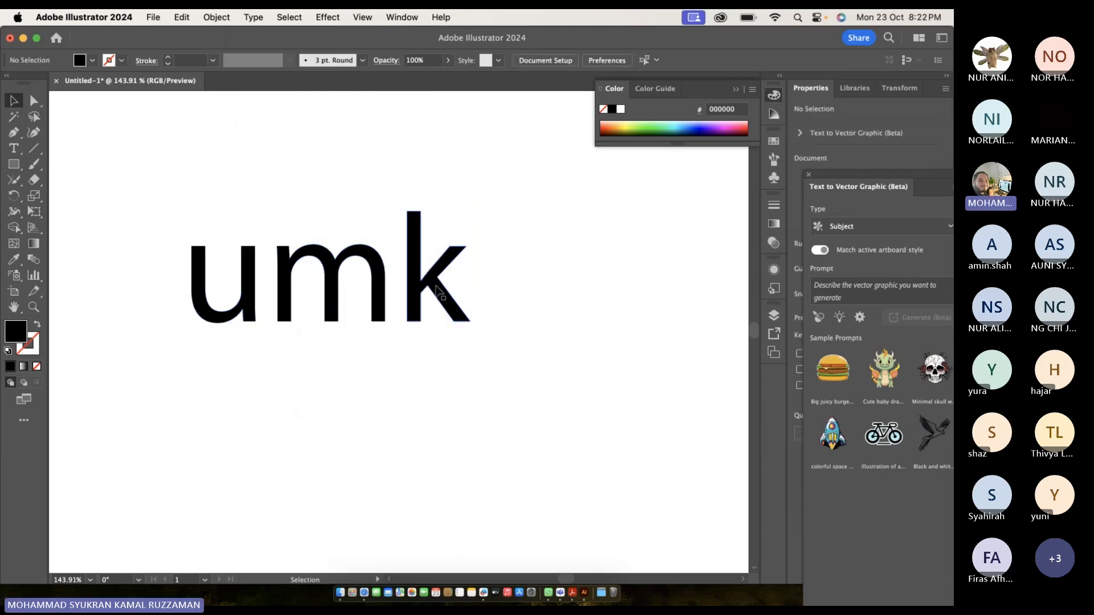
Move the letter "u" above the upper left of "m" and "k" below its lower right, forming a diagonal arrangement.
{"action": "left_click_drag", "start_coordinate": [438, 292], "coordinate": [420, 292]}
{"action": "left_click", "coordinate": [241, 312]}
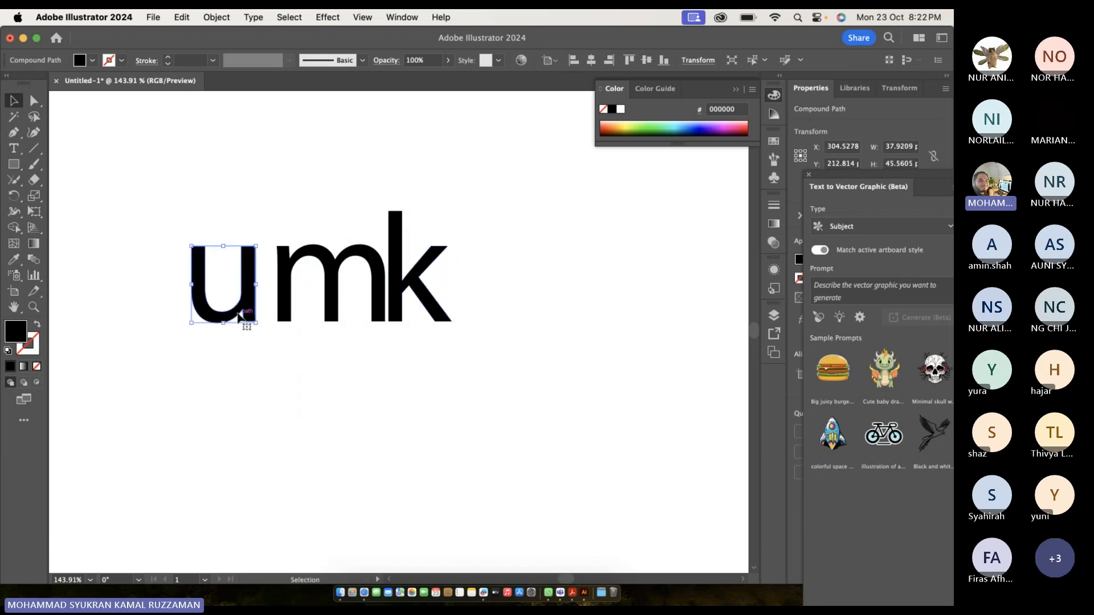
{"action": "left_click_drag", "start_coordinate": [239, 314], "coordinate": [271, 237]}
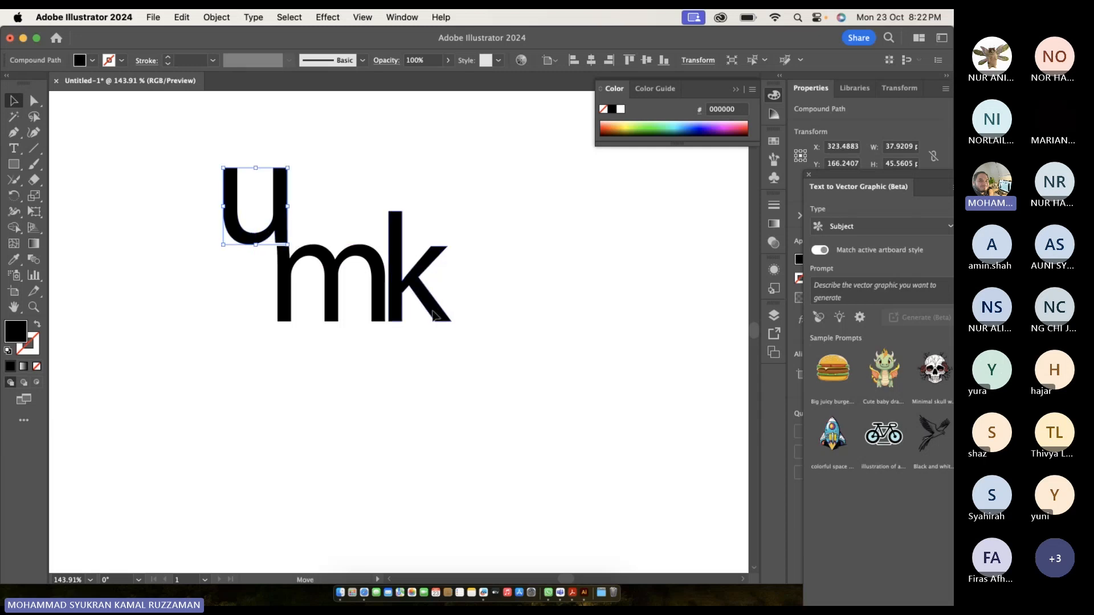
{"action": "left_click_drag", "start_coordinate": [431, 320], "coordinate": [416, 425]}
{"action": "left_click", "coordinate": [462, 349]}
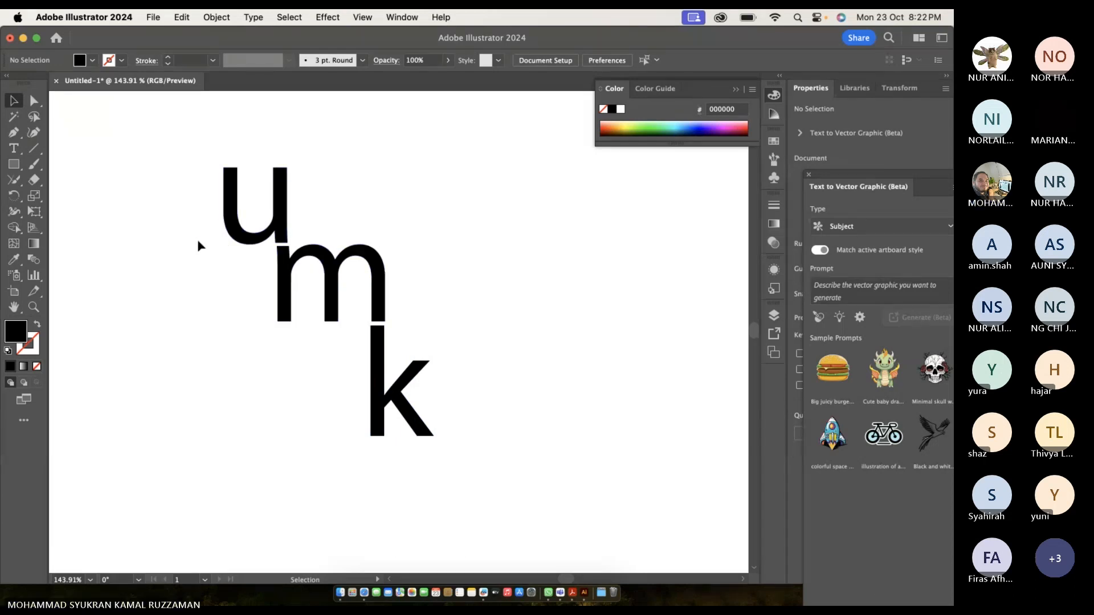
Undo the letter moves, the ungrouping and the outline conversion to restore "umk" as live text.
{"action": "key", "text": "super+z"}
{"action": "key", "text": "super+z"}
{"action": "key", "text": "super+z"}
{"action": "key", "text": "super+z"}
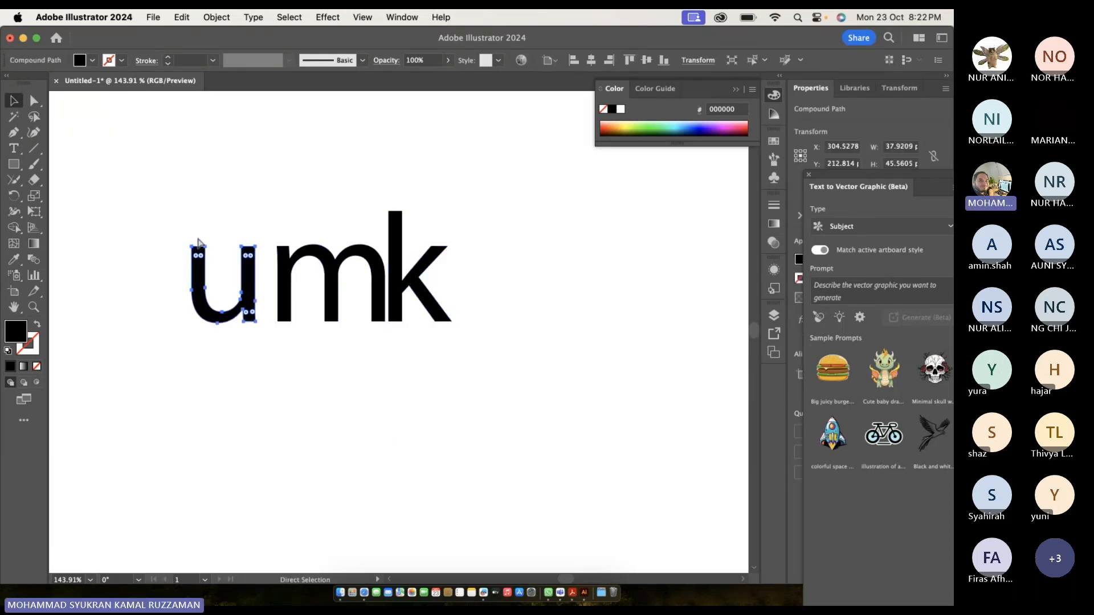
{"action": "key", "text": "super+z"}
{"action": "key", "text": "super+z"}
{"action": "key", "text": "super+z"}
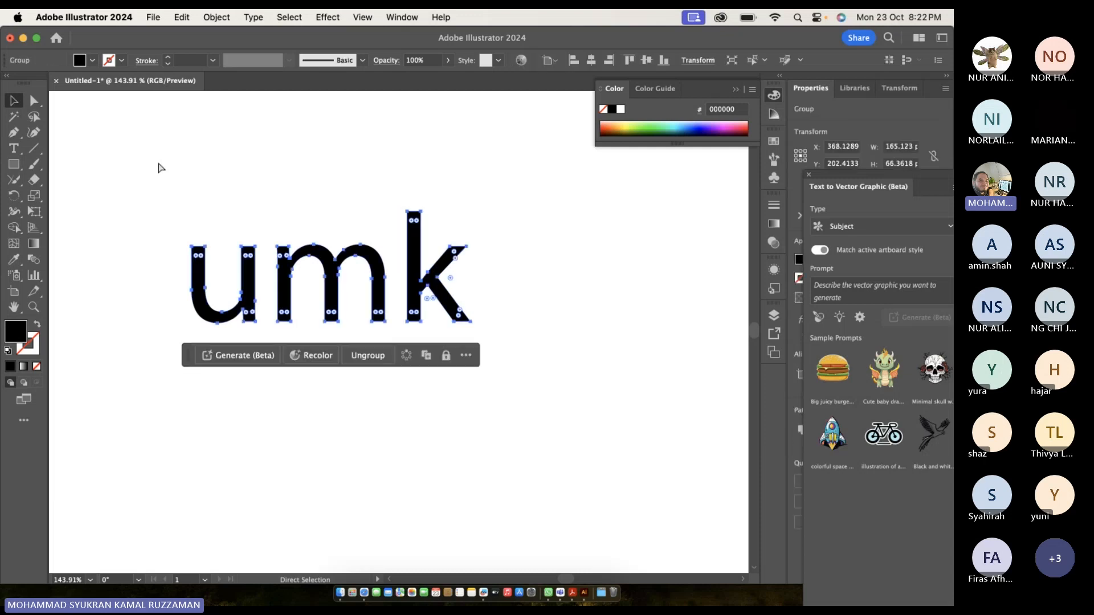
{"action": "left_click", "coordinate": [162, 199]}
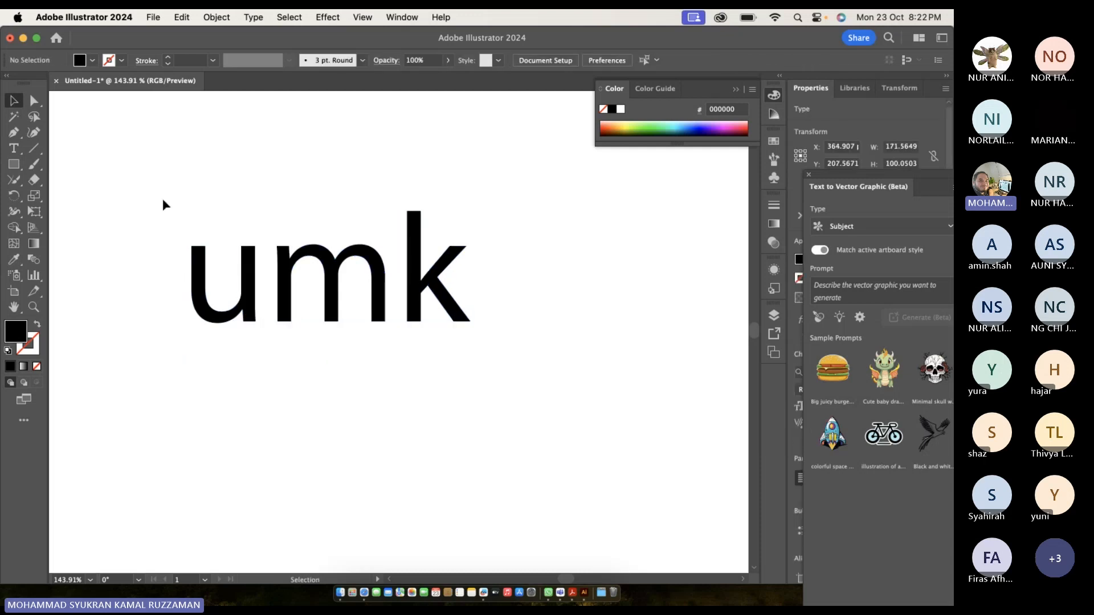
Flatten transparency on the "umk" text with Convert All Text to Outlines enabled, Convert All Strokes to Outlines and Clip Complex Regions disabled.
{"action": "left_click", "coordinate": [201, 287]}
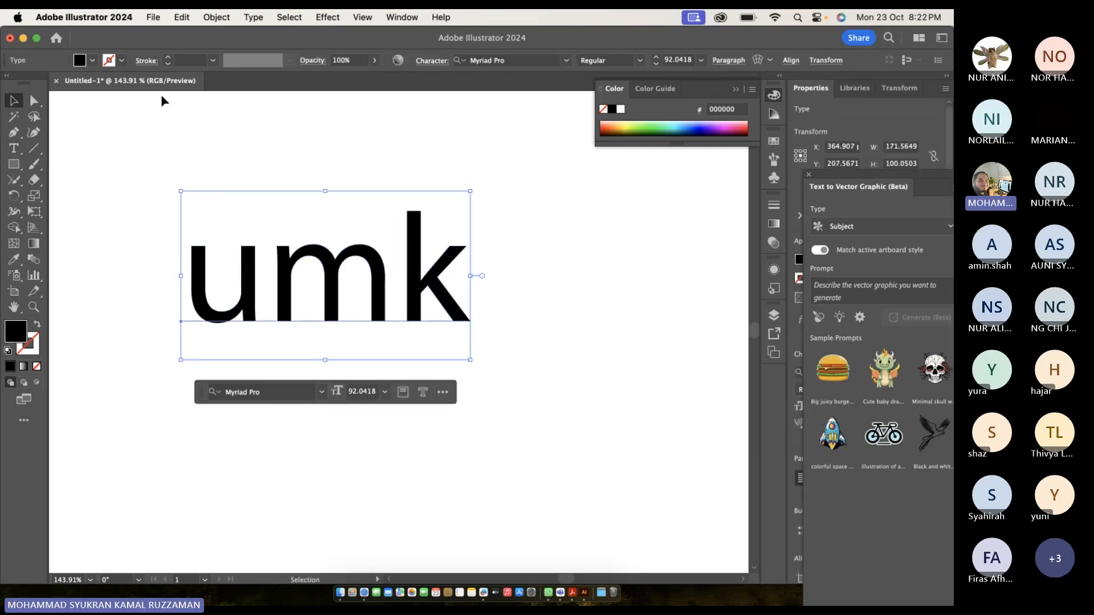
{"action": "left_click", "coordinate": [208, 19]}
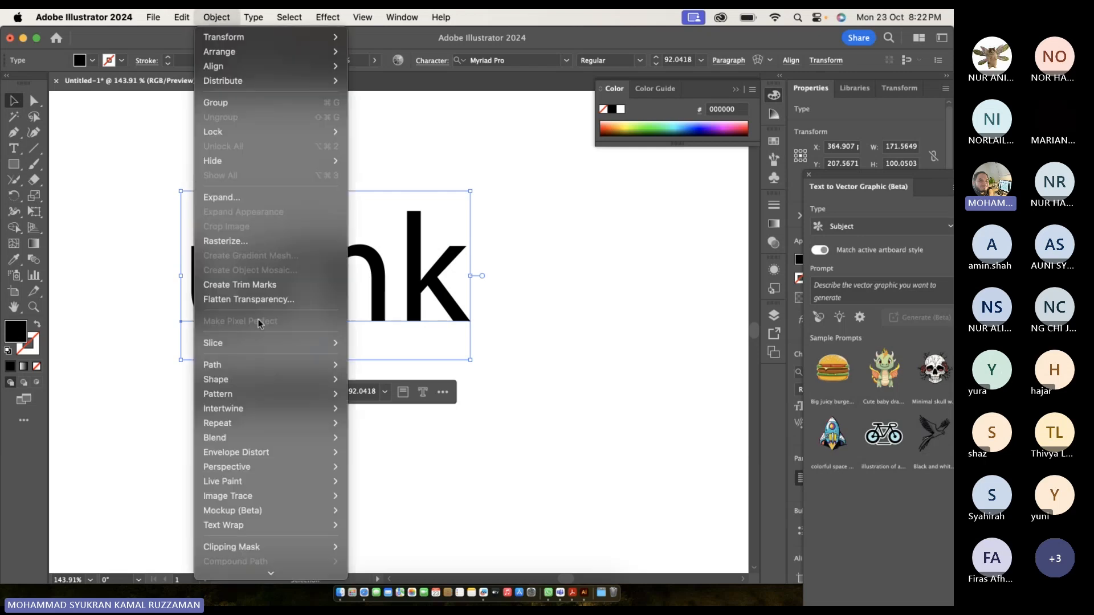
{"action": "left_click", "coordinate": [257, 300]}
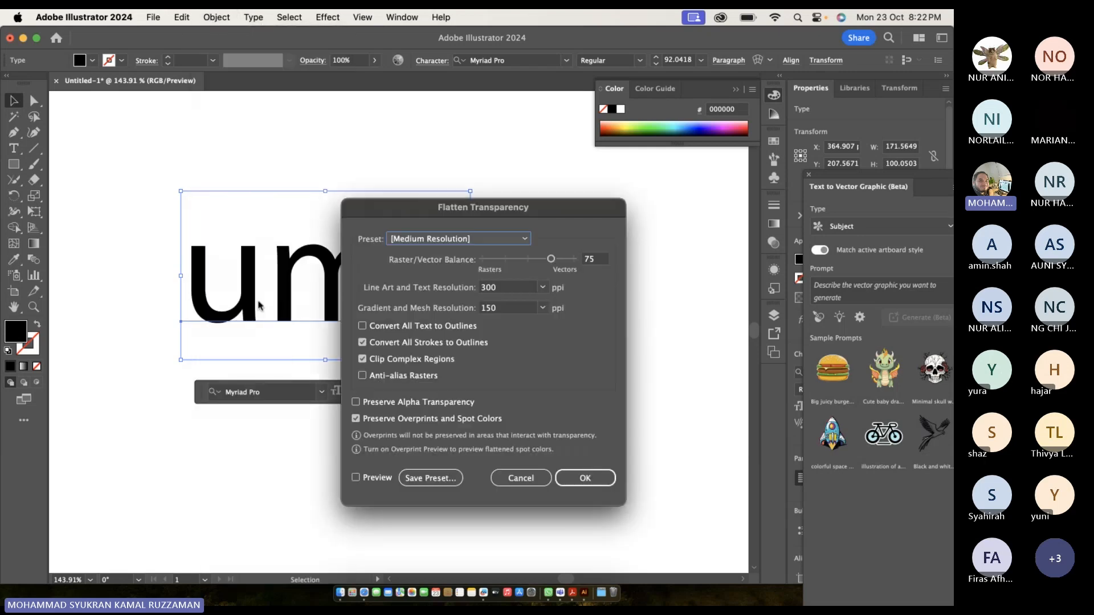
{"action": "left_click", "coordinate": [362, 326]}
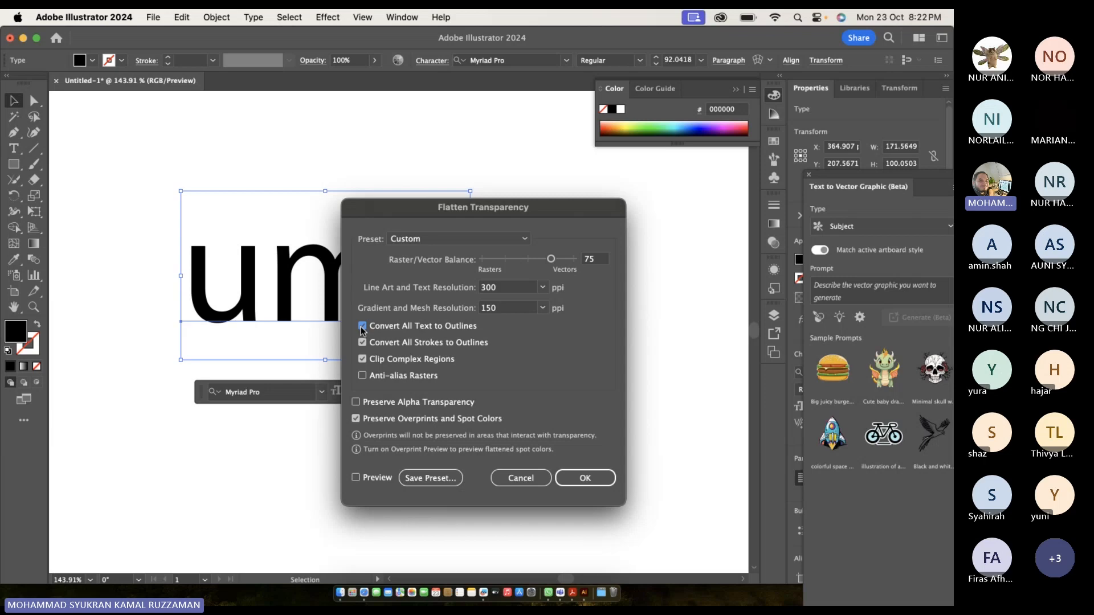
{"action": "left_click", "coordinate": [363, 340]}
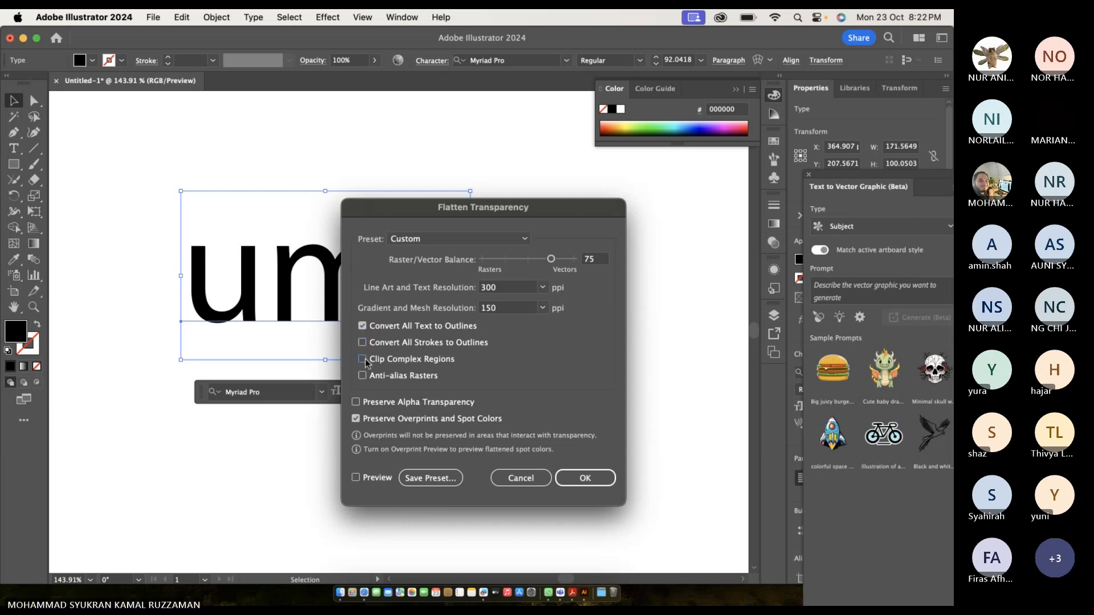
{"action": "left_click", "coordinate": [366, 358]}
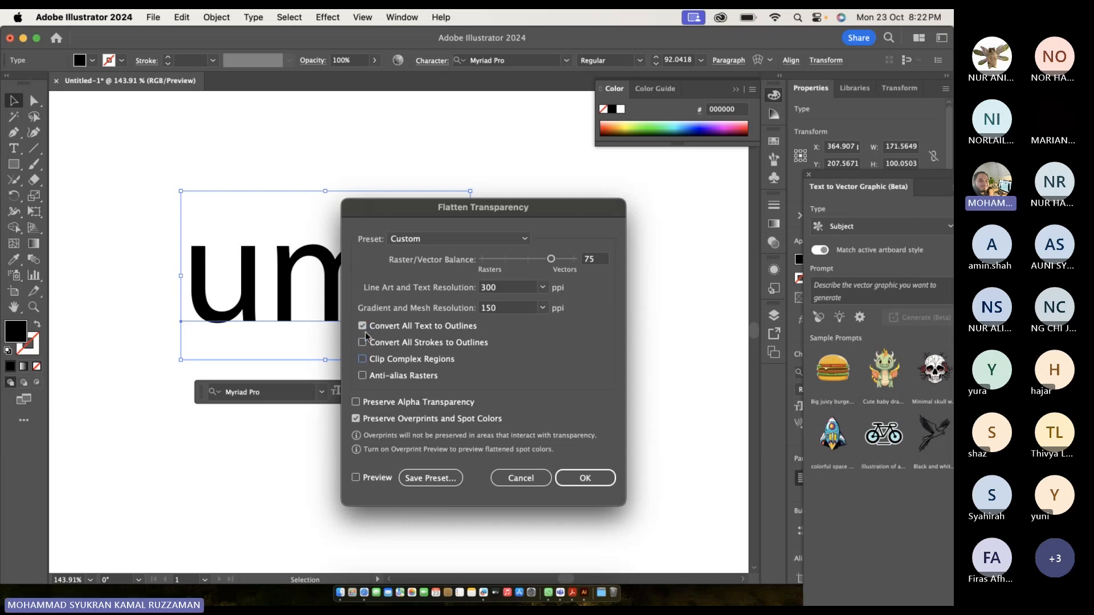
{"action": "left_click", "coordinate": [603, 481]}
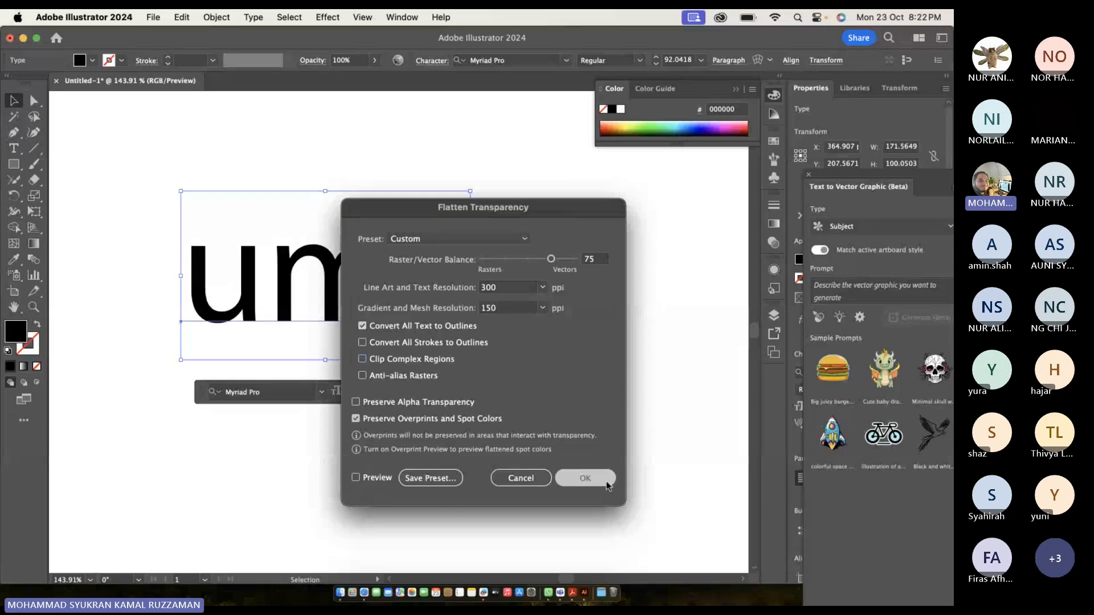
{"action": "left_click", "coordinate": [552, 435]}
Examine the paths of the flattened "umk" lettering in Outline view, and return to the normal preview.
{"action": "left_click", "coordinate": [433, 298]}
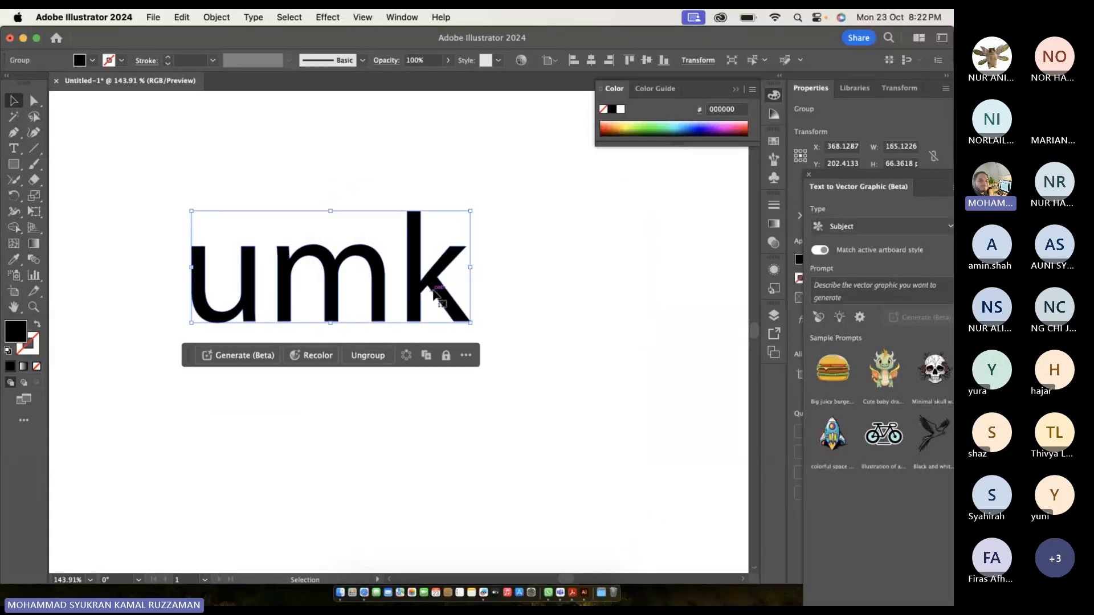
{"action": "left_click", "coordinate": [533, 343]}
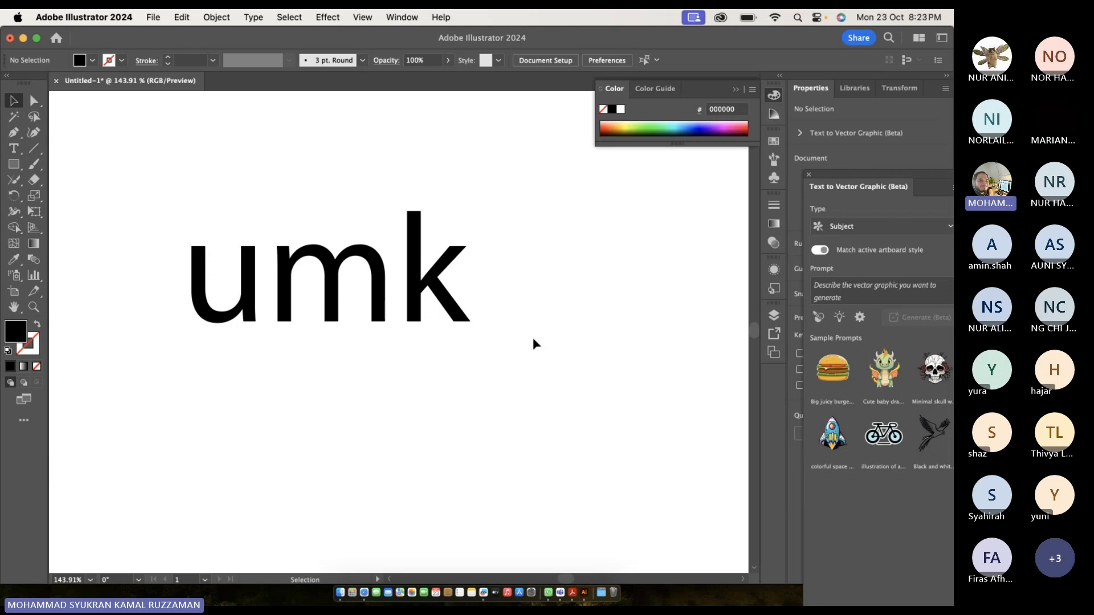
{"action": "key", "text": "a"}
{"action": "key", "text": "ctrl+y"}
{"action": "key", "text": "v"}
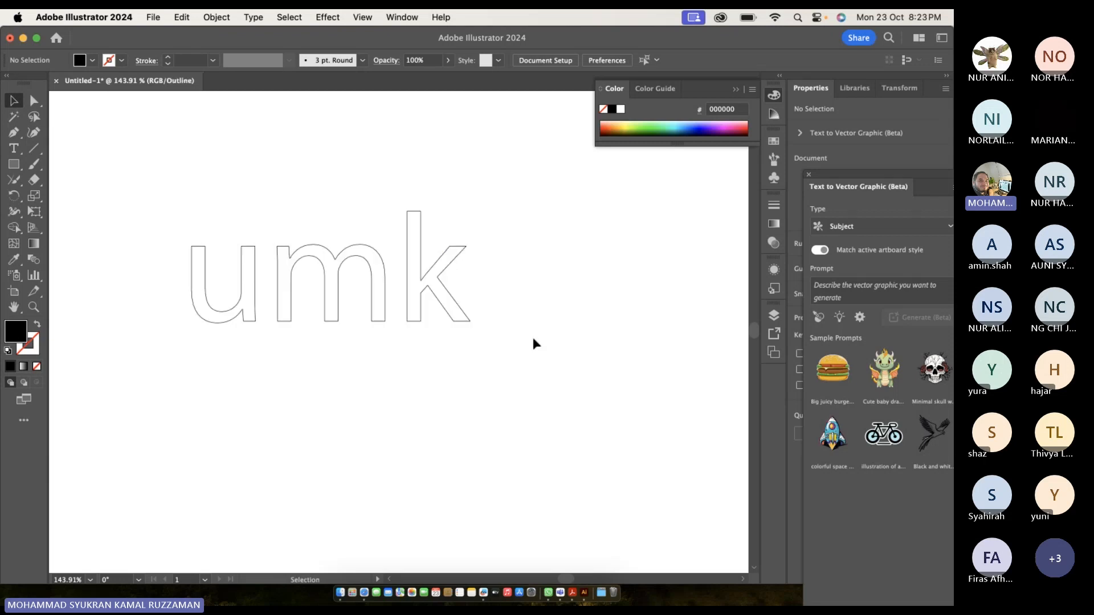
{"action": "scroll", "coordinate": [534, 343], "scroll_direction": "down", "scroll_amount": 5}
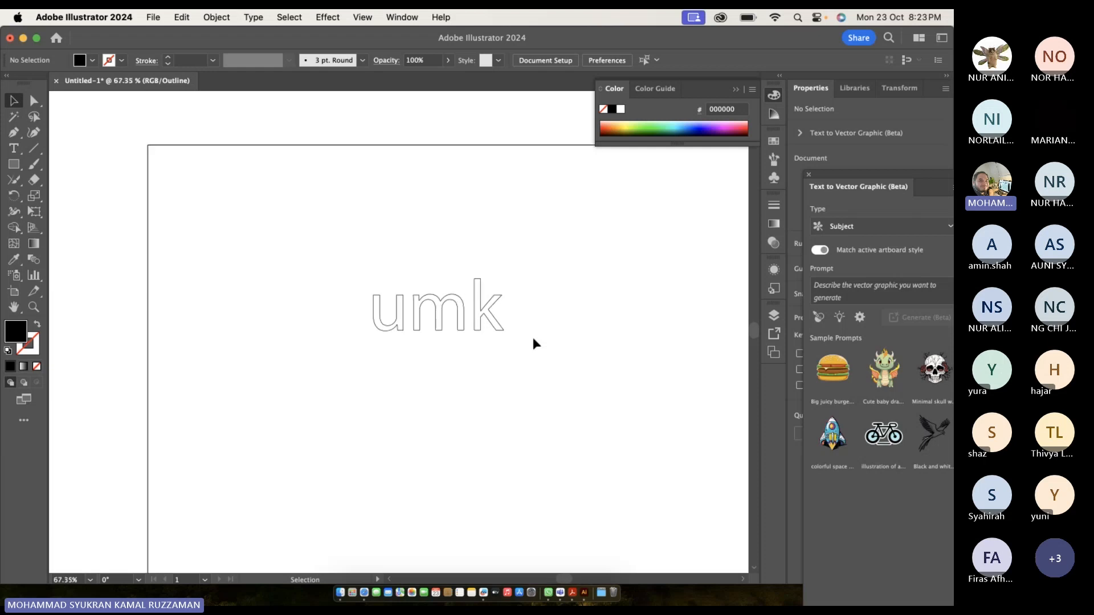
{"action": "scroll", "coordinate": [514, 320], "scroll_direction": "up", "scroll_amount": 4}
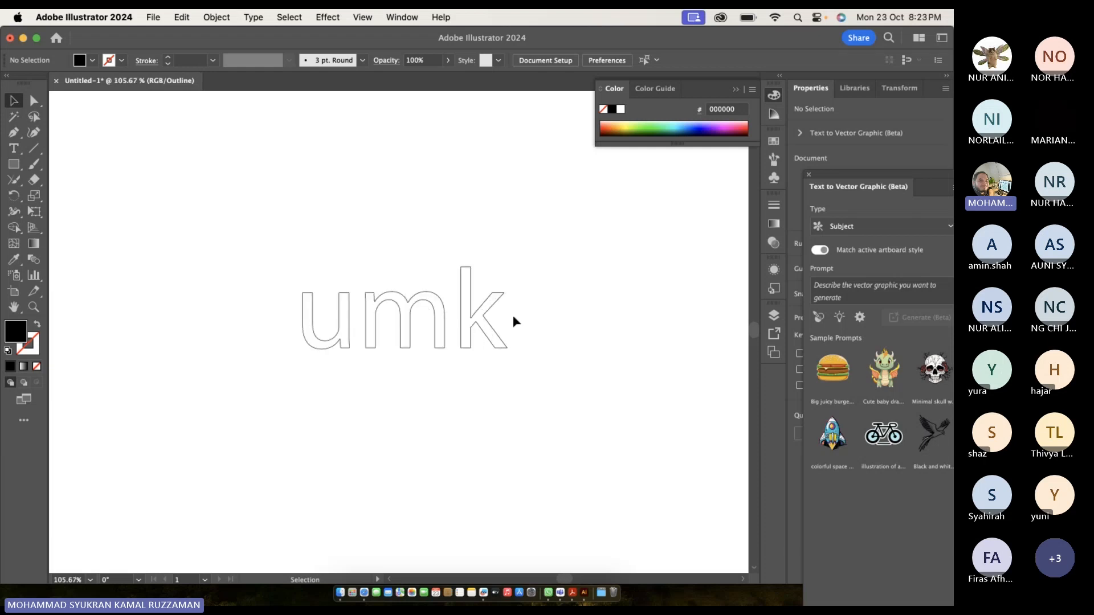
{"action": "scroll", "coordinate": [515, 322], "scroll_direction": "up", "scroll_amount": 5}
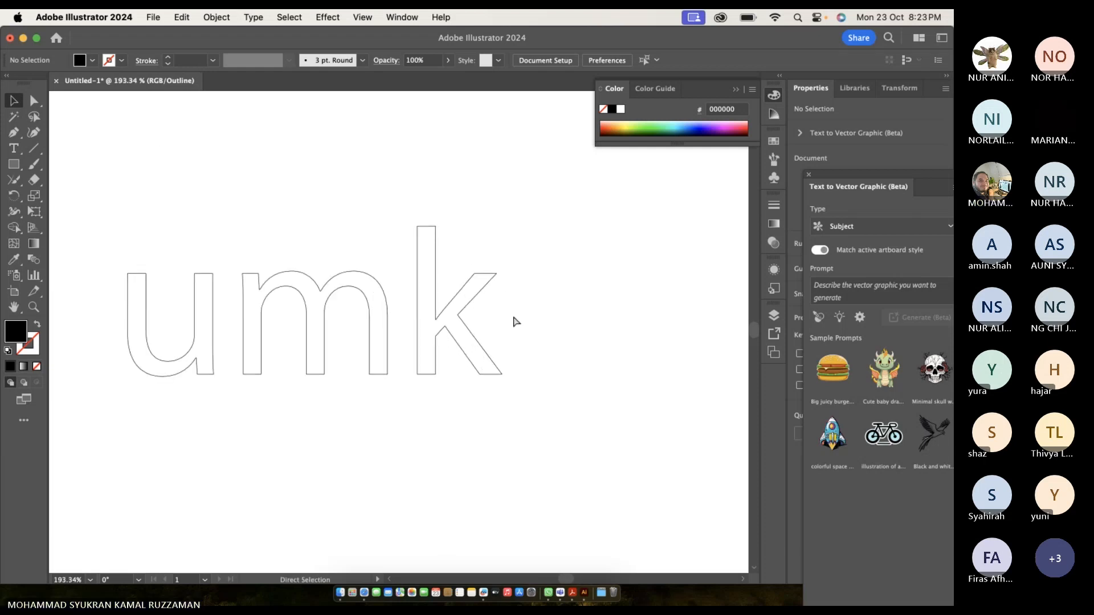
{"action": "key", "text": "super+y"}
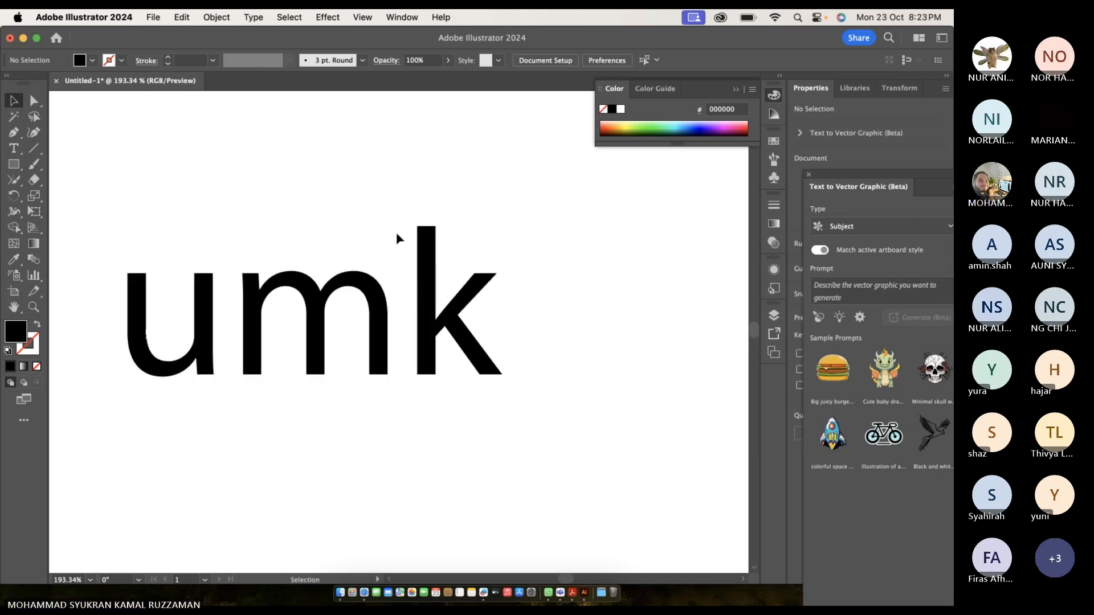
Delete the outlined "umk" group from the artboard.
{"action": "scroll", "coordinate": [396, 231], "scroll_direction": "left", "scroll_amount": 3}
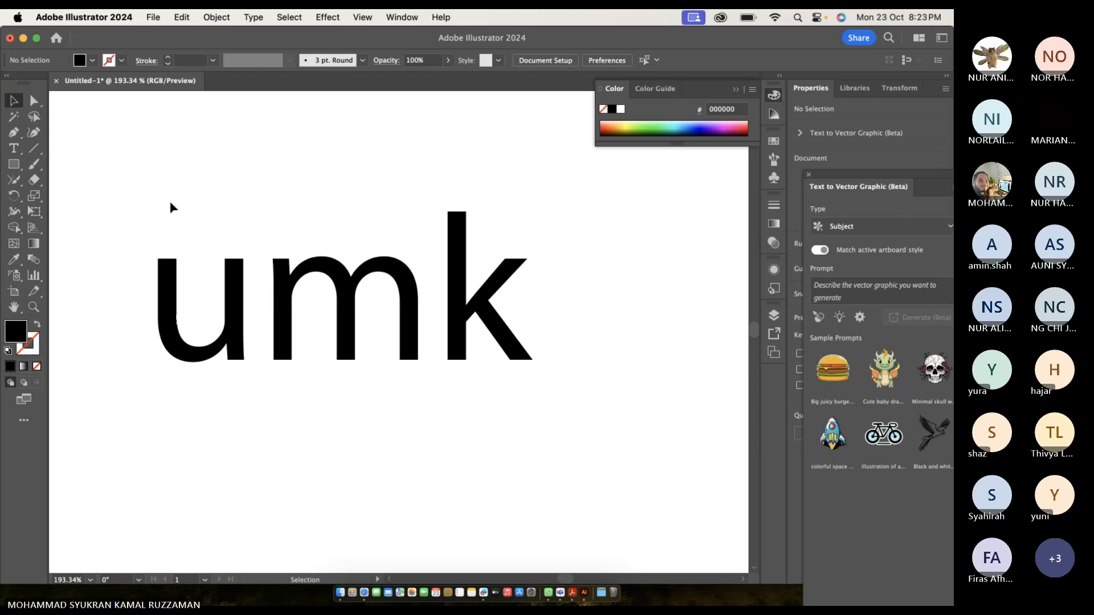
{"action": "left_click_drag", "start_coordinate": [163, 201], "coordinate": [677, 452]}
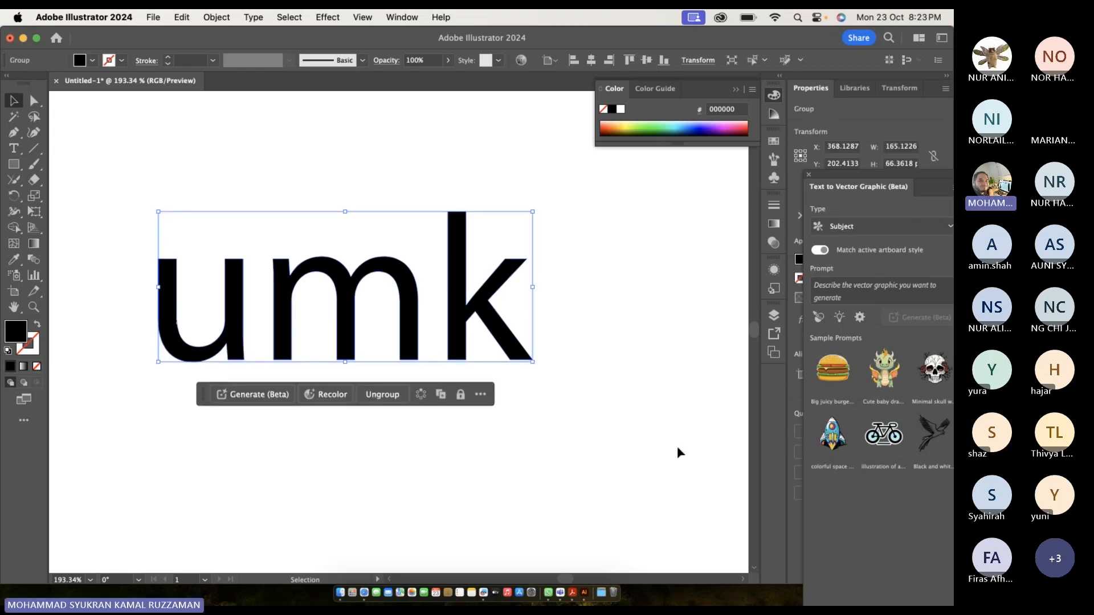
{"action": "key", "text": "Delete"}
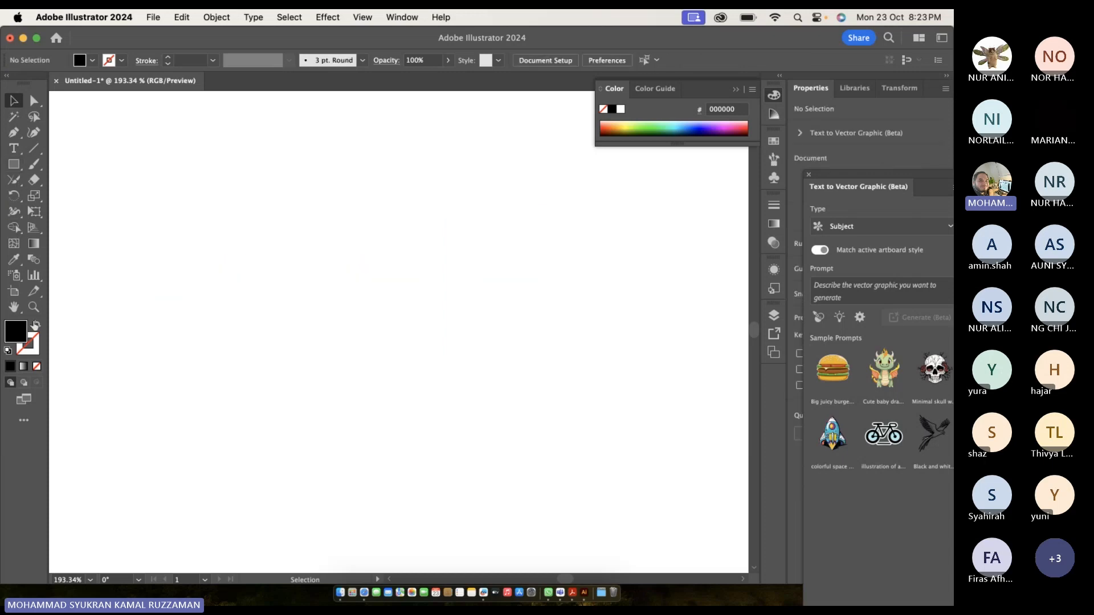
Swap fill and stroke, and draw an open S-shaped curve with three anchor points using the Pen tool across the empty artboard.
{"action": "left_click", "coordinate": [36, 326]}
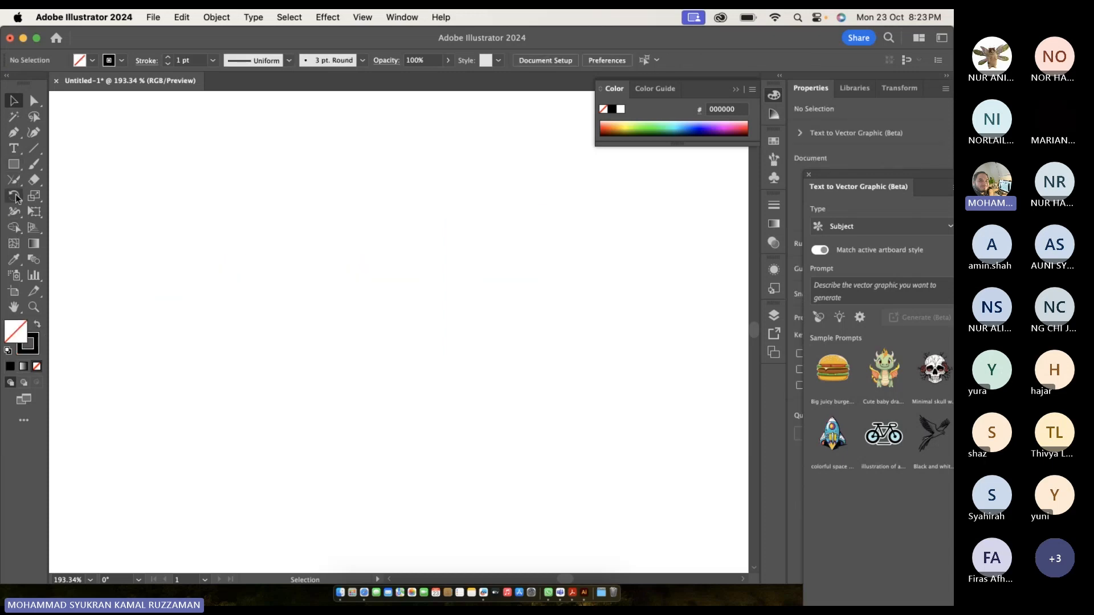
{"action": "left_click", "coordinate": [13, 132]}
{"action": "left_click", "coordinate": [175, 256]}
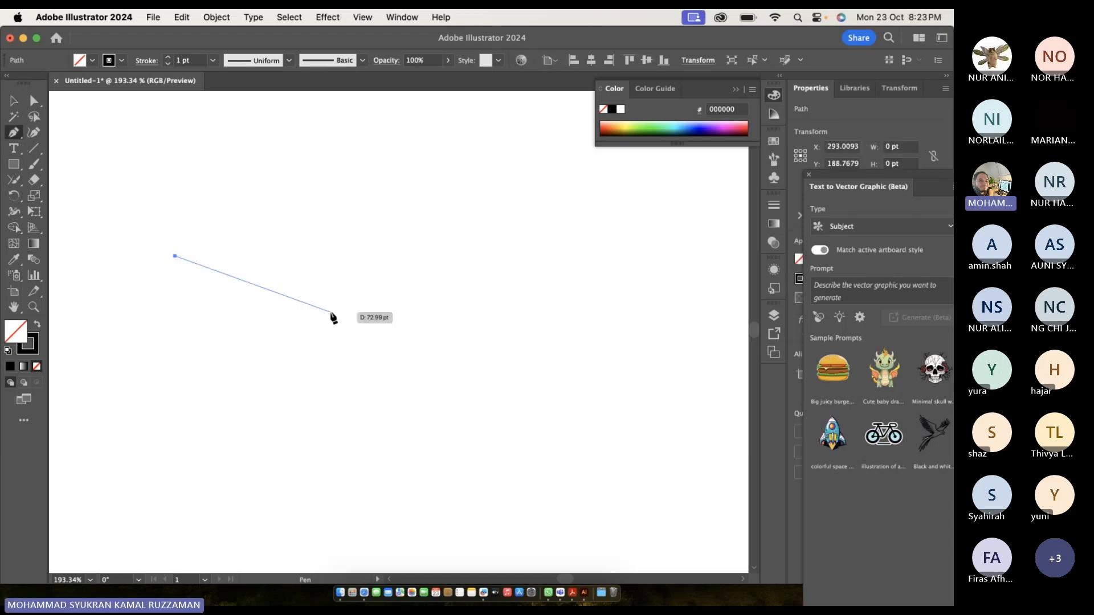
{"action": "left_click_drag", "start_coordinate": [330, 312], "coordinate": [419, 302]}
{"action": "left_click_drag", "start_coordinate": [550, 355], "coordinate": [550, 426]}
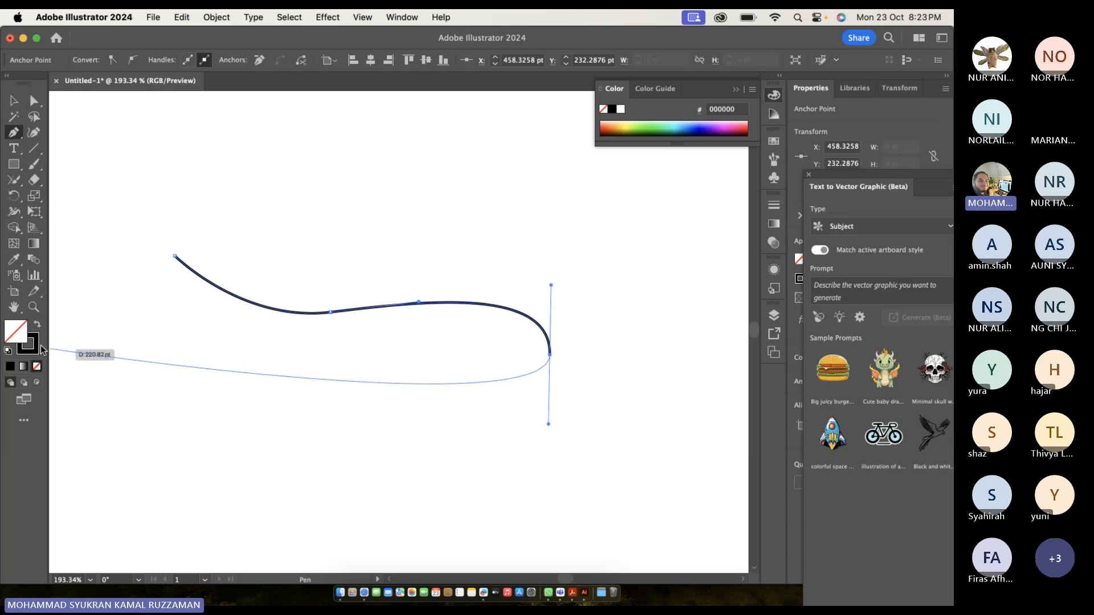
Remove the curve's stroke, close it at its starting anchor as a shape about 178 by 54 pt, and reselect it.
{"action": "left_click", "coordinate": [37, 367]}
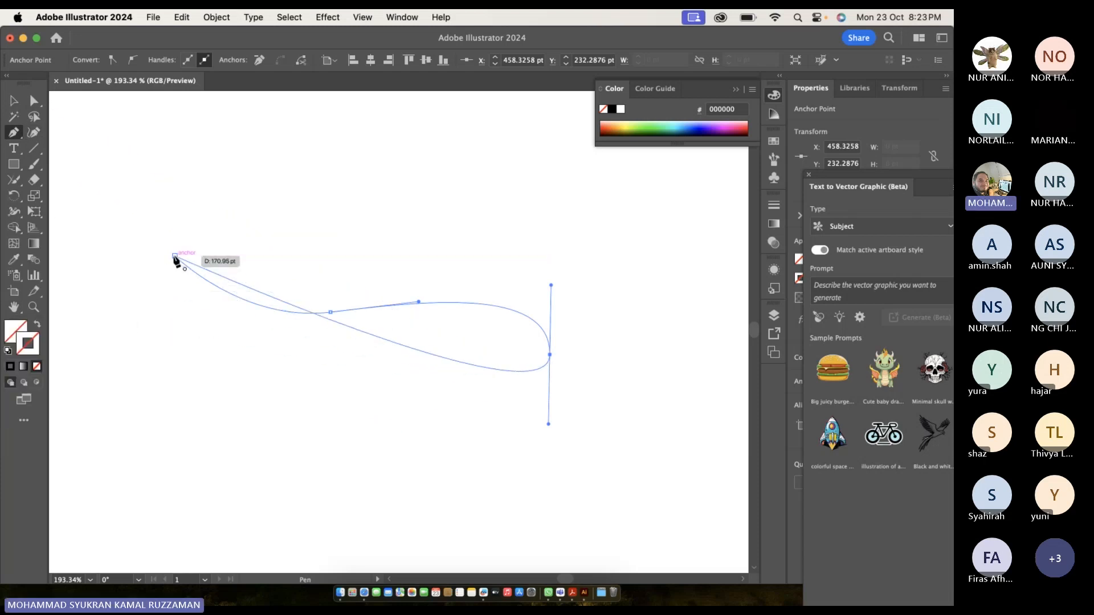
{"action": "left_click_drag", "start_coordinate": [177, 257], "coordinate": [329, 192]}
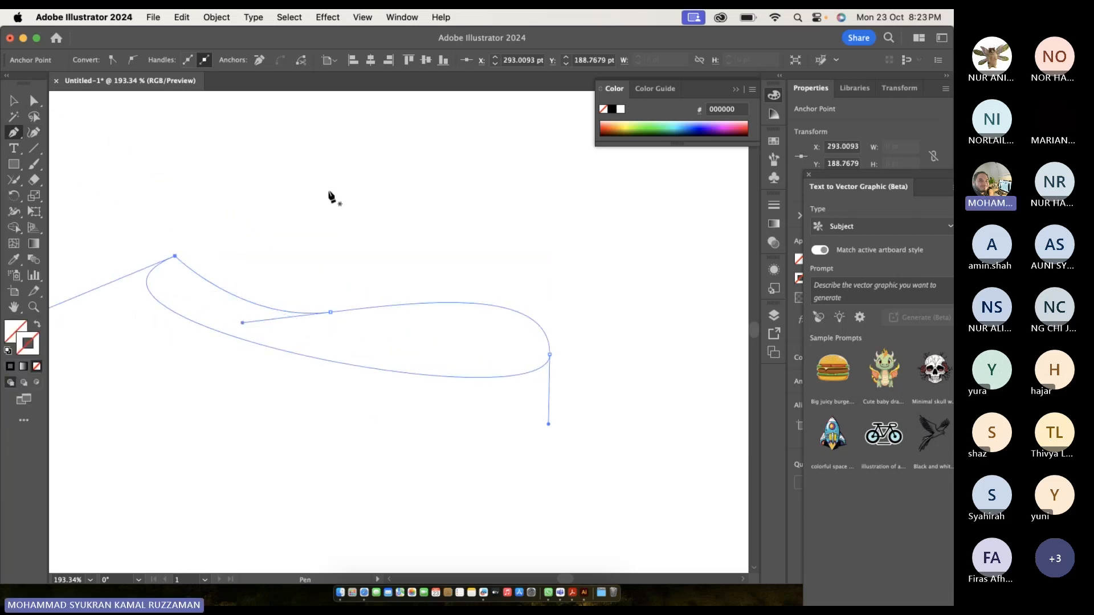
{"action": "left_click", "coordinate": [13, 100]}
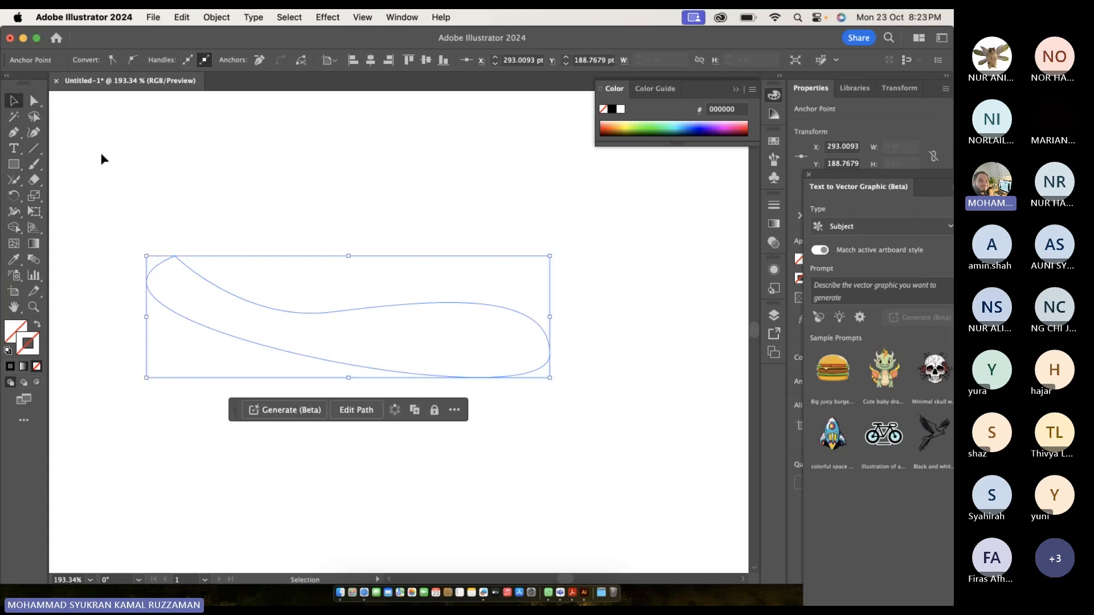
{"action": "left_click", "coordinate": [178, 224]}
{"action": "left_click_drag", "start_coordinate": [200, 237], "coordinate": [559, 464]}
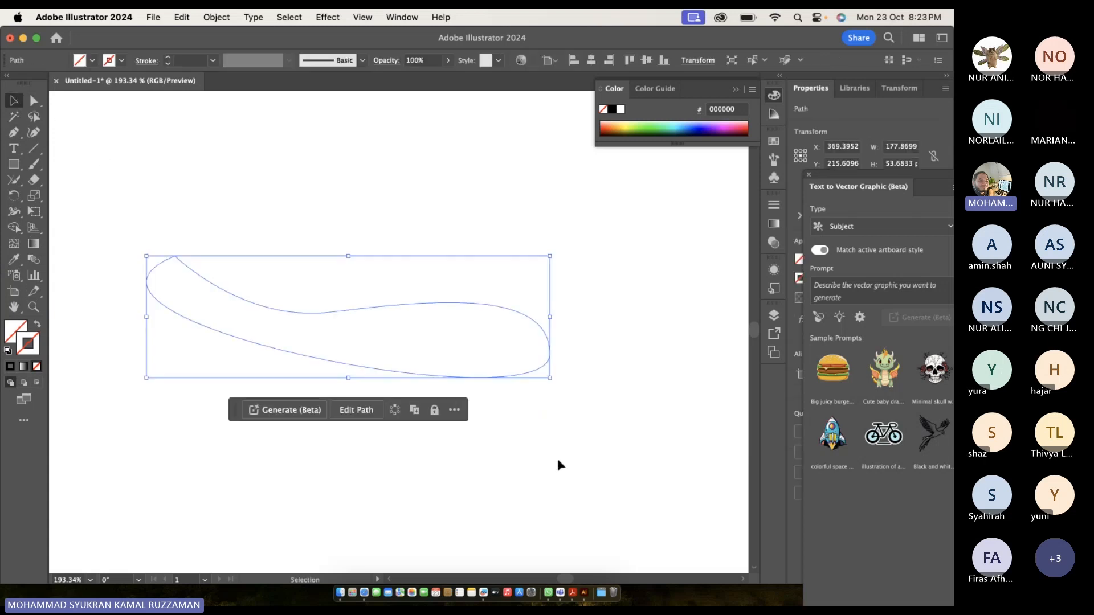
Set the stroke of the closed curved shape to black, colour 000000, with no fill, and deselect the shape.
{"action": "double_click", "coordinate": [32, 339]}
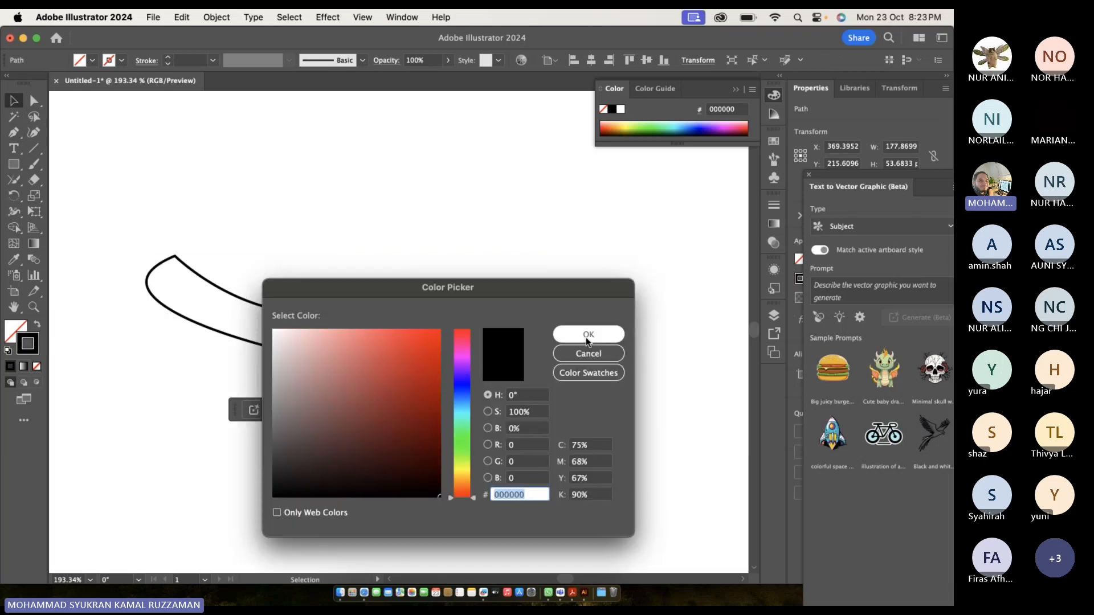
{"action": "left_click", "coordinate": [587, 336]}
{"action": "left_click", "coordinate": [500, 278]}
{"action": "left_click", "coordinate": [492, 308]}
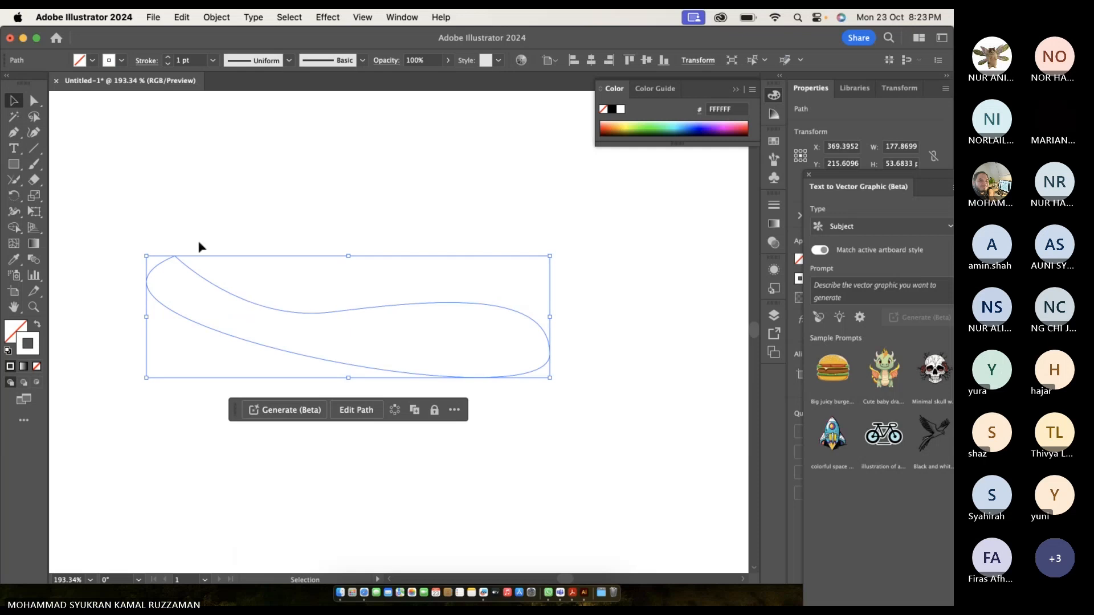
{"action": "double_click", "coordinate": [29, 345]}
{"action": "type", "text": "000000"}
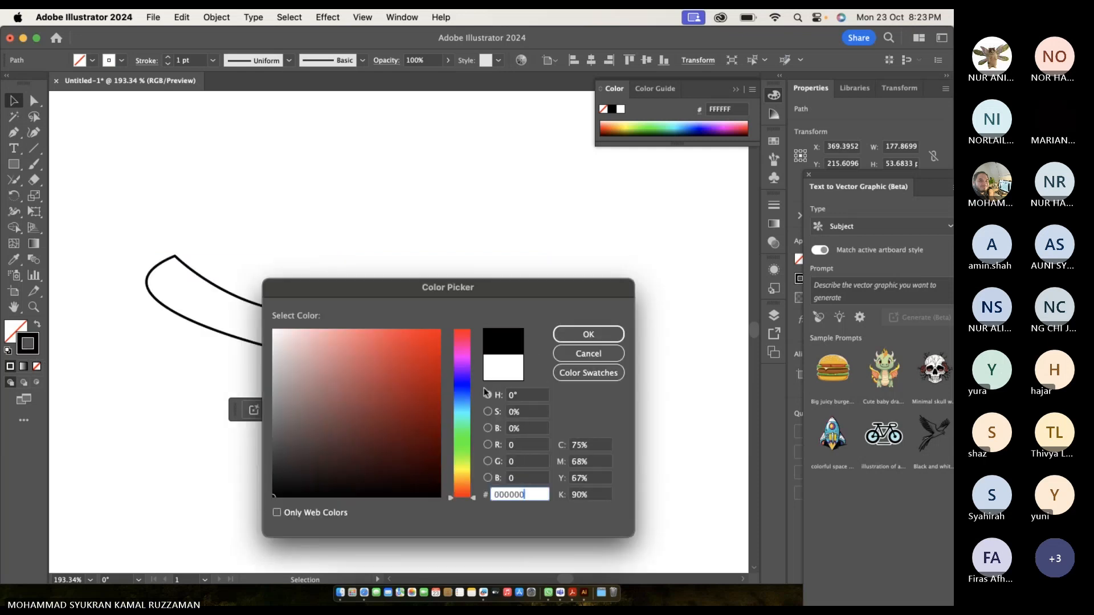
{"action": "left_click", "coordinate": [573, 332]}
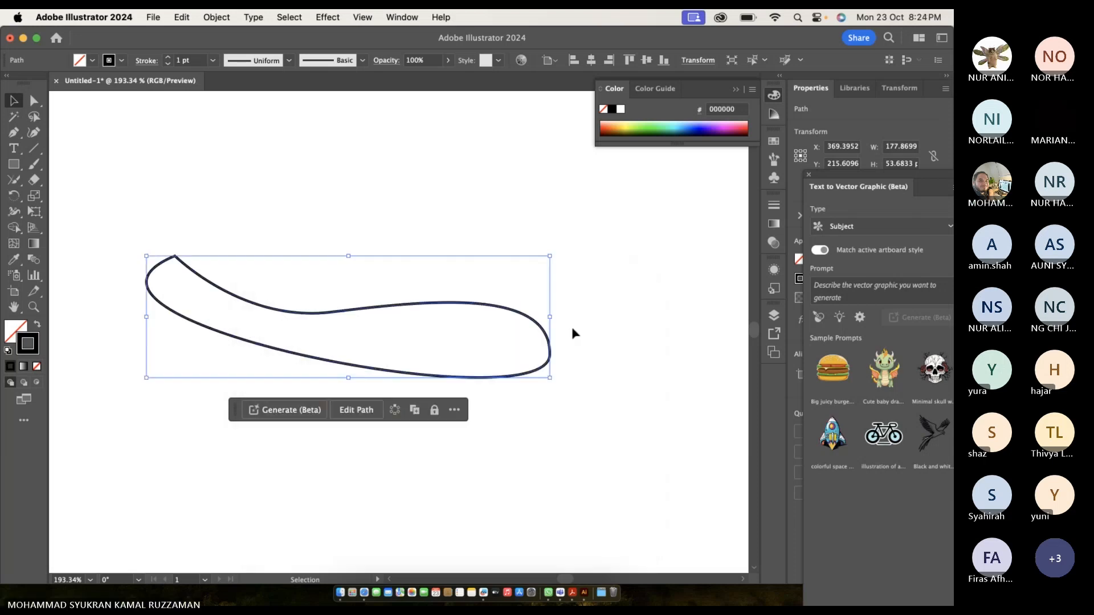
{"action": "left_click", "coordinate": [572, 327]}
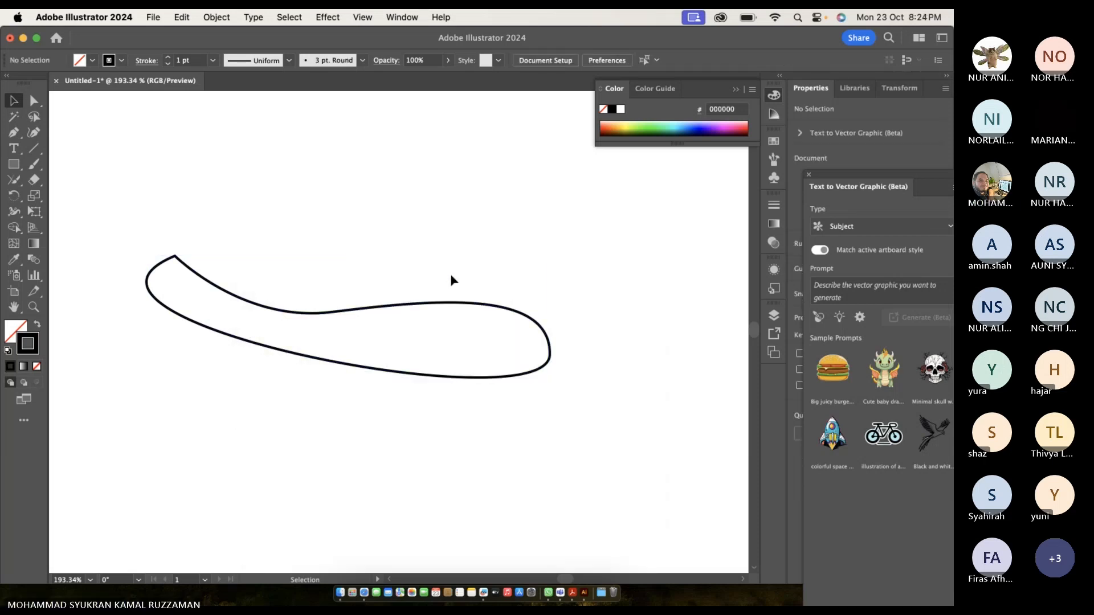
Select the black-stroked closed shape and expand its stroke into a filled outline.
{"action": "left_click", "coordinate": [434, 310]}
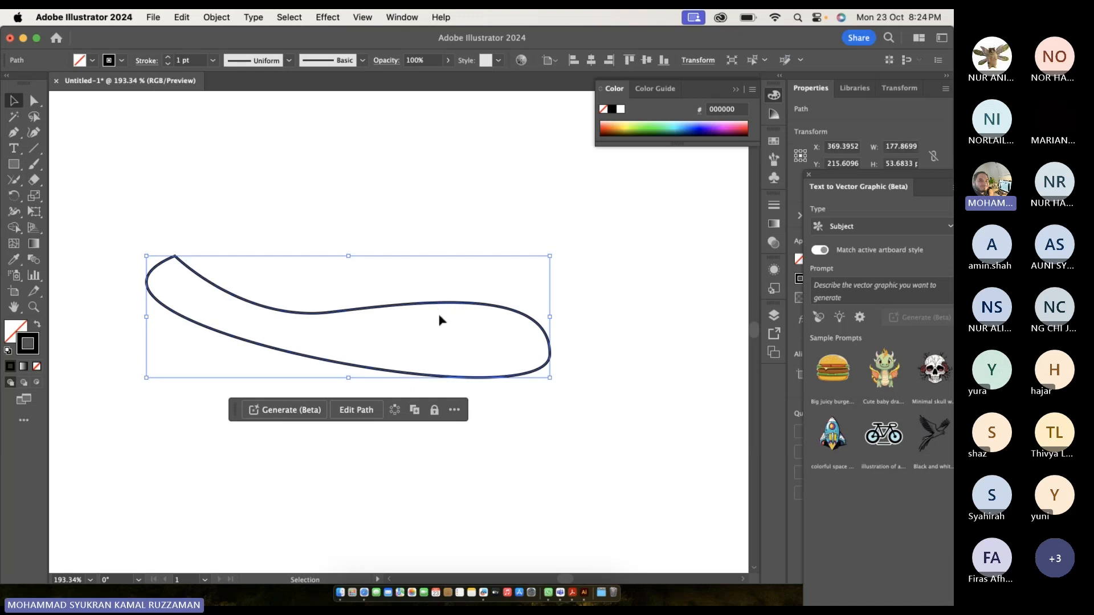
{"action": "left_click", "coordinate": [278, 281]}
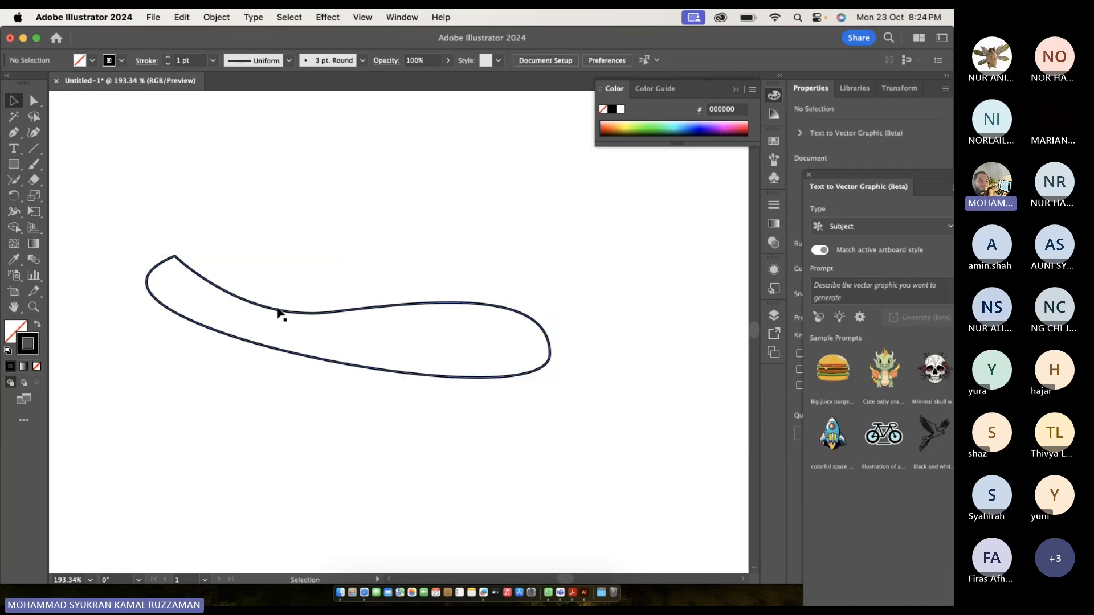
{"action": "left_click", "coordinate": [279, 311]}
{"action": "left_click_drag", "start_coordinate": [142, 205], "coordinate": [477, 408]}
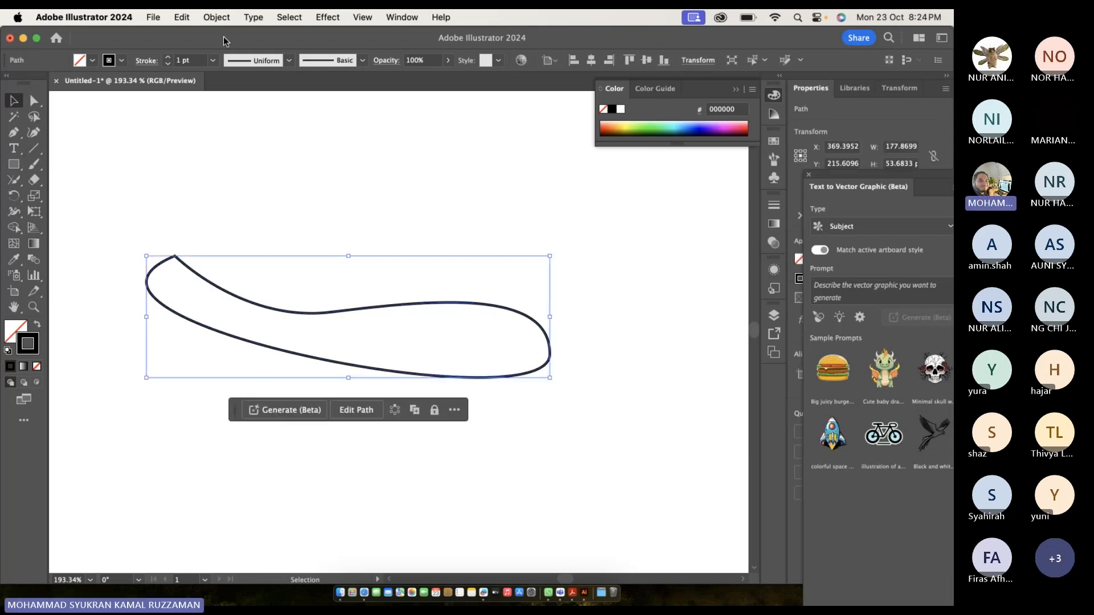
{"action": "left_click", "coordinate": [217, 17]}
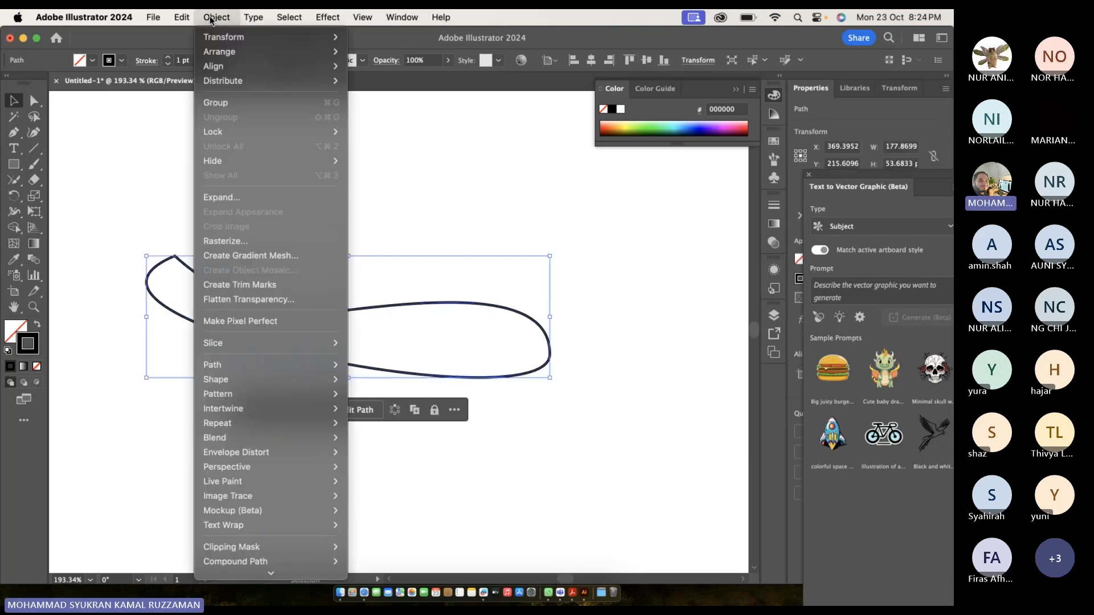
{"action": "left_click", "coordinate": [248, 196]}
{"action": "left_click", "coordinate": [501, 385]}
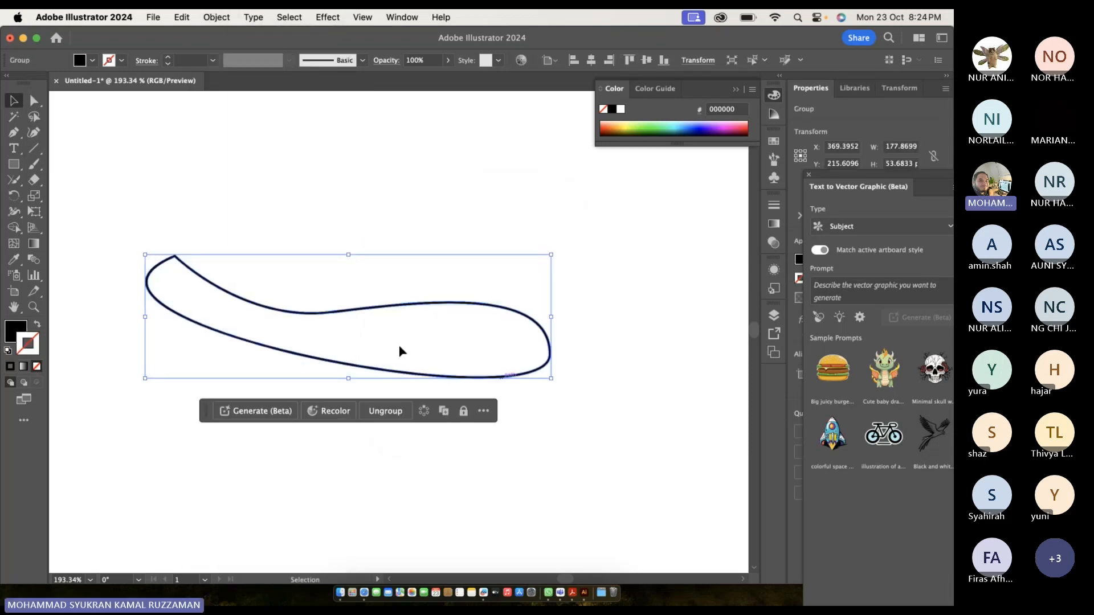
Examine the edges of the expanded outline, and delete the group from the artboard.
{"action": "scroll", "coordinate": [262, 293], "scroll_direction": "up", "scroll_amount": 10}
{"action": "left_click", "coordinate": [316, 384]}
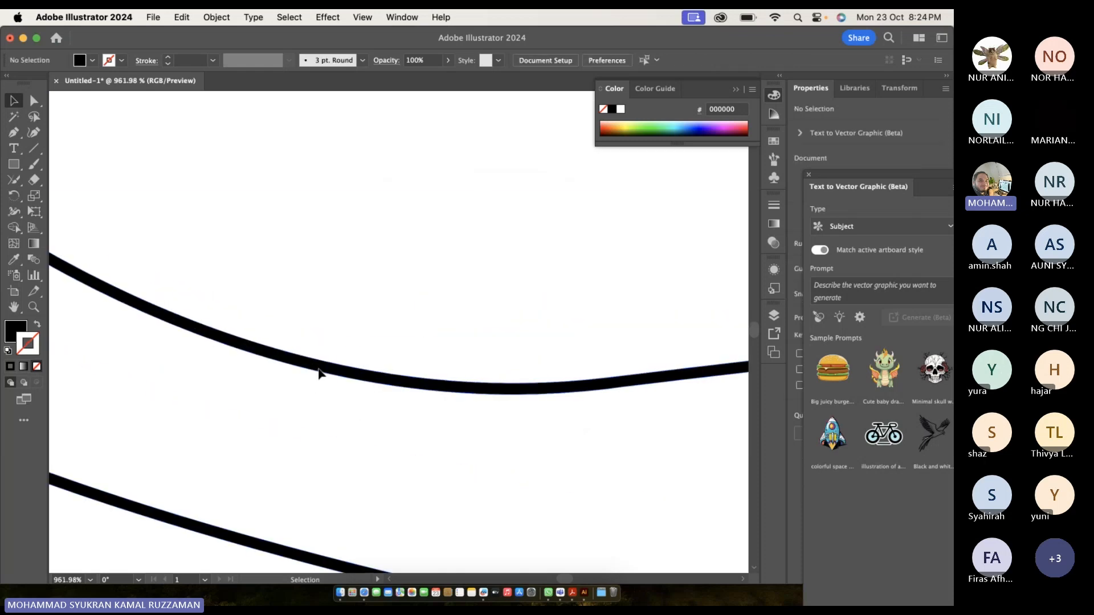
{"action": "left_click", "coordinate": [319, 373]}
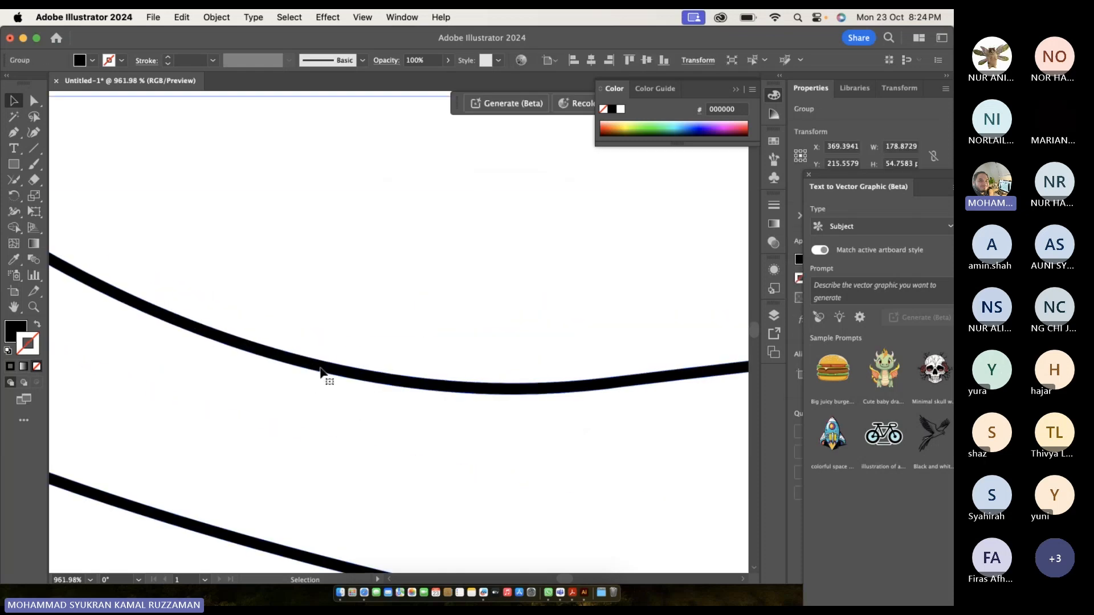
{"action": "scroll", "coordinate": [320, 371], "scroll_direction": "down", "scroll_amount": 2}
{"action": "scroll", "coordinate": [320, 371], "scroll_direction": "down", "scroll_amount": 3}
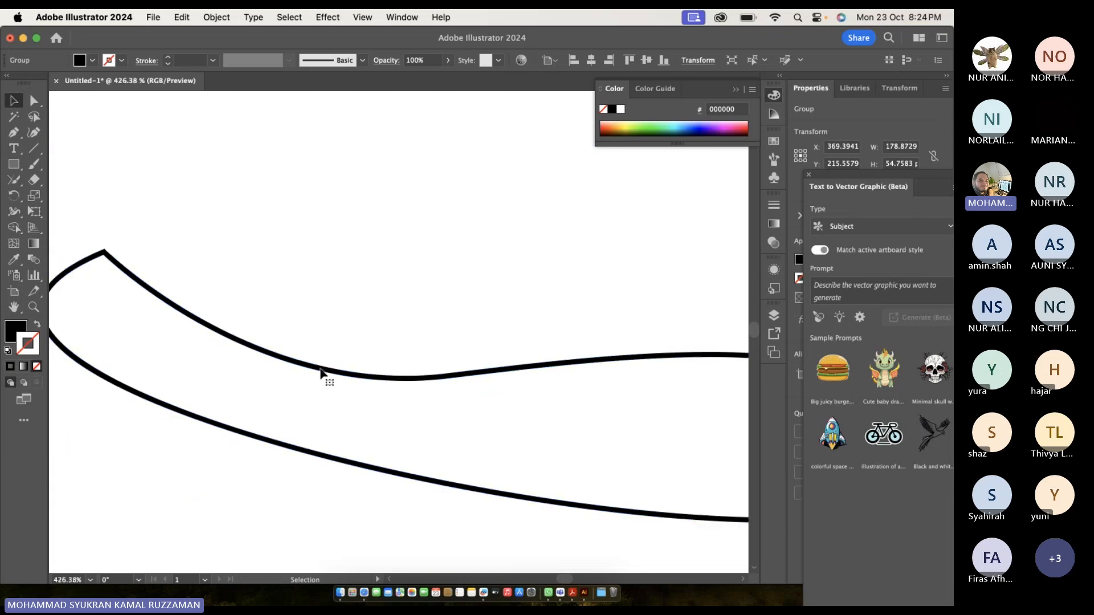
{"action": "scroll", "coordinate": [321, 353], "scroll_direction": "down", "scroll_amount": 3}
{"action": "key", "text": "Delete"}
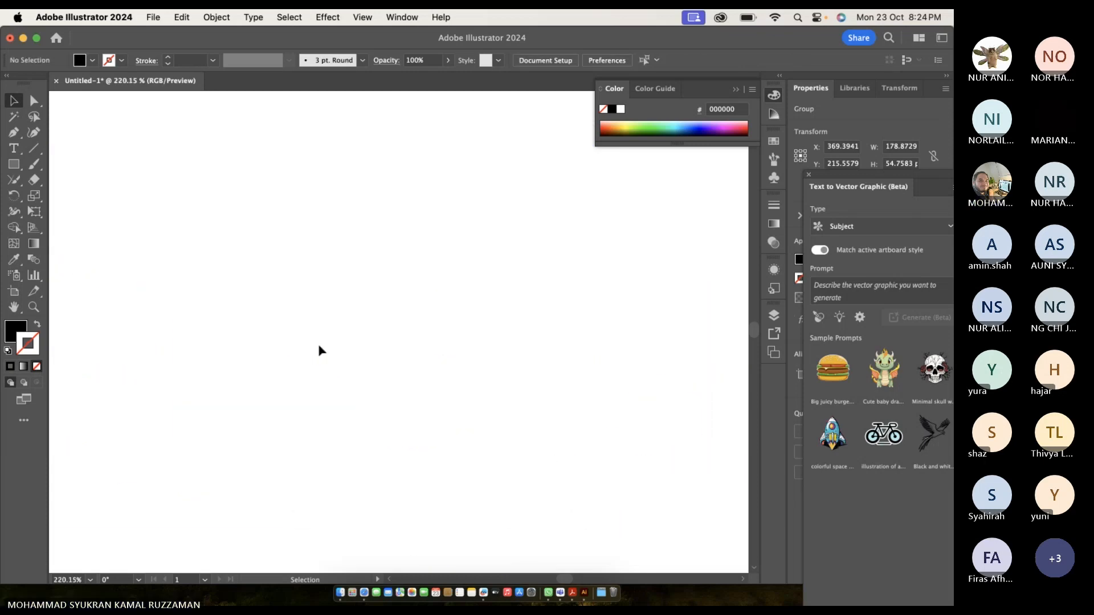
{"action": "left_click", "coordinate": [216, 17]}
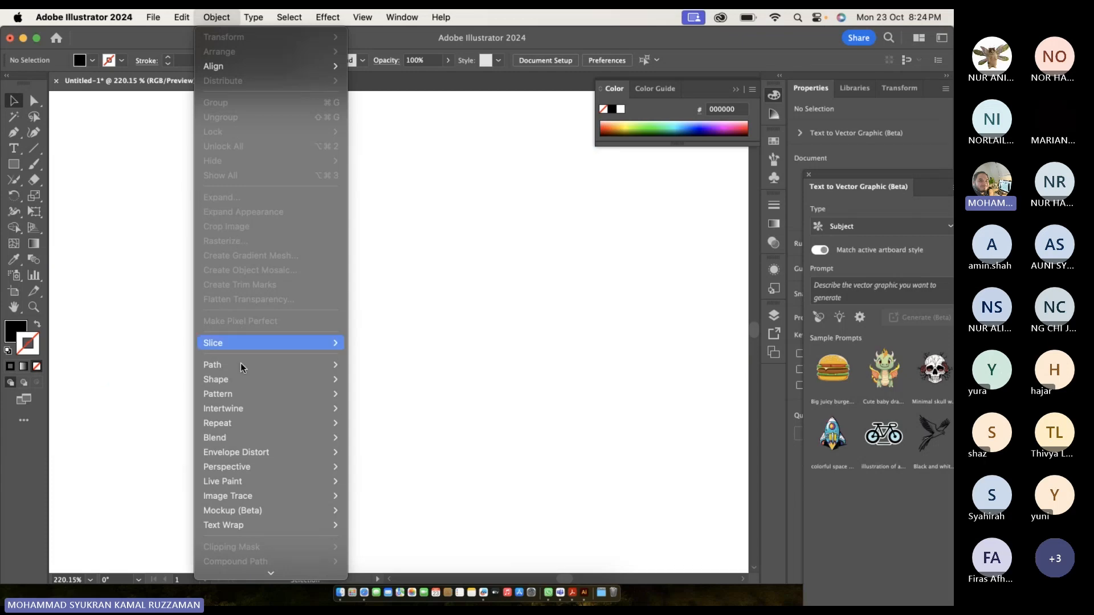
{"action": "mouse_move", "coordinate": [254, 17]}
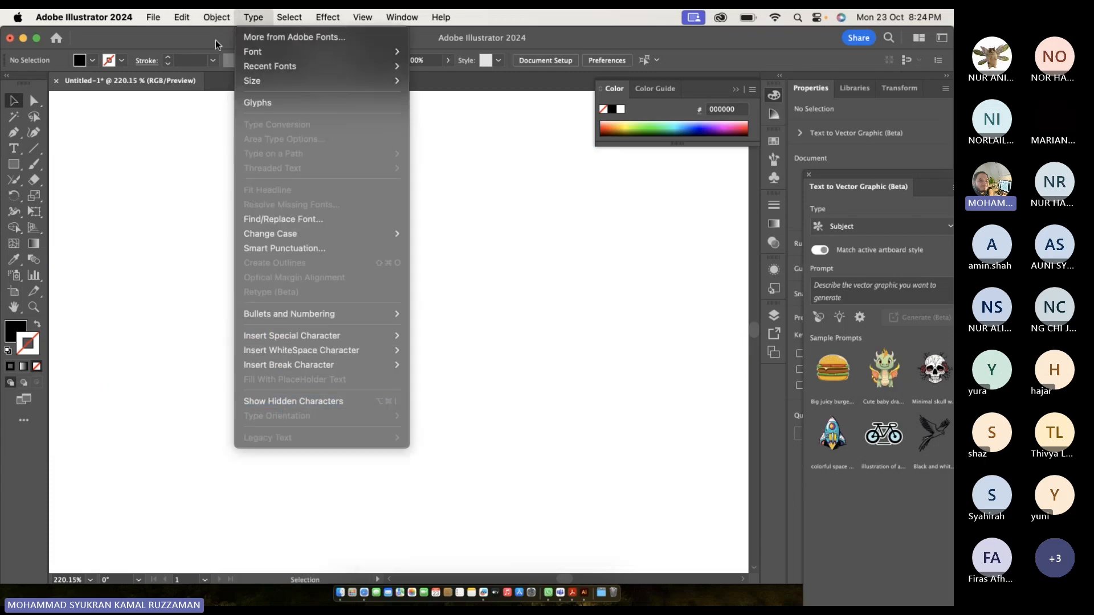
{"action": "mouse_move", "coordinate": [216, 17]}
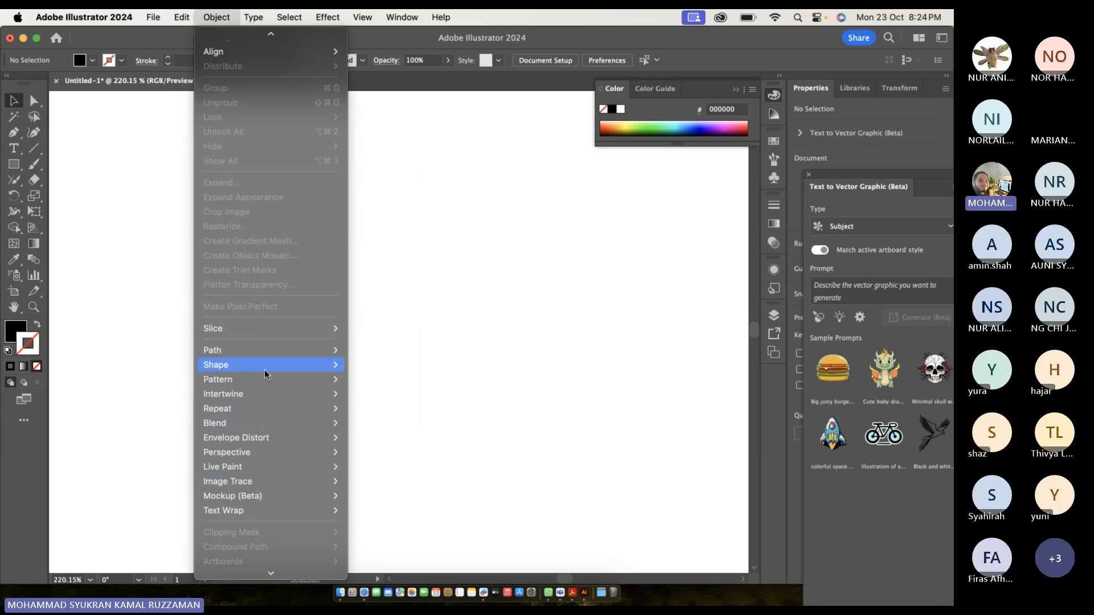
{"action": "left_click", "coordinate": [185, 255]}
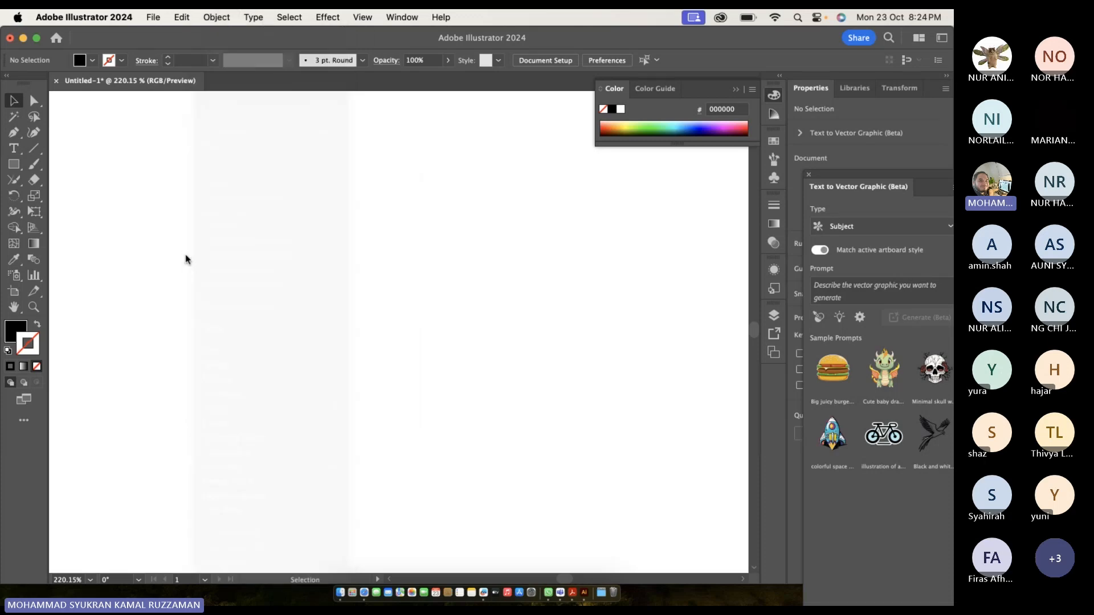
Draw a circle about 62 pt in diameter with the Ellipse tool and fill it with green 2CED0A.
{"action": "left_click", "coordinate": [19, 168]}
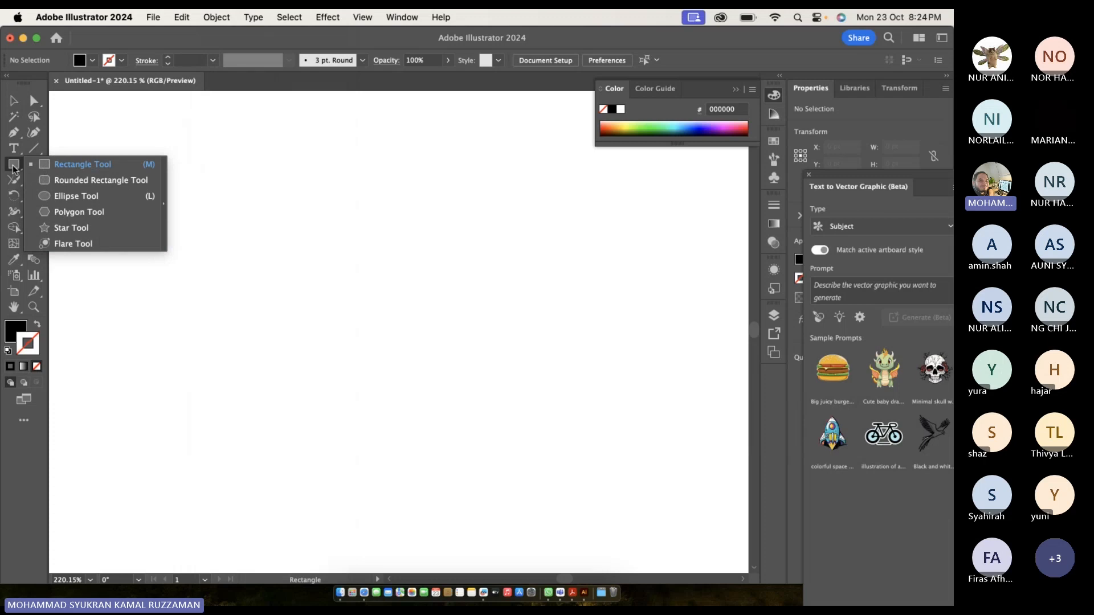
{"action": "left_click", "coordinate": [60, 196]}
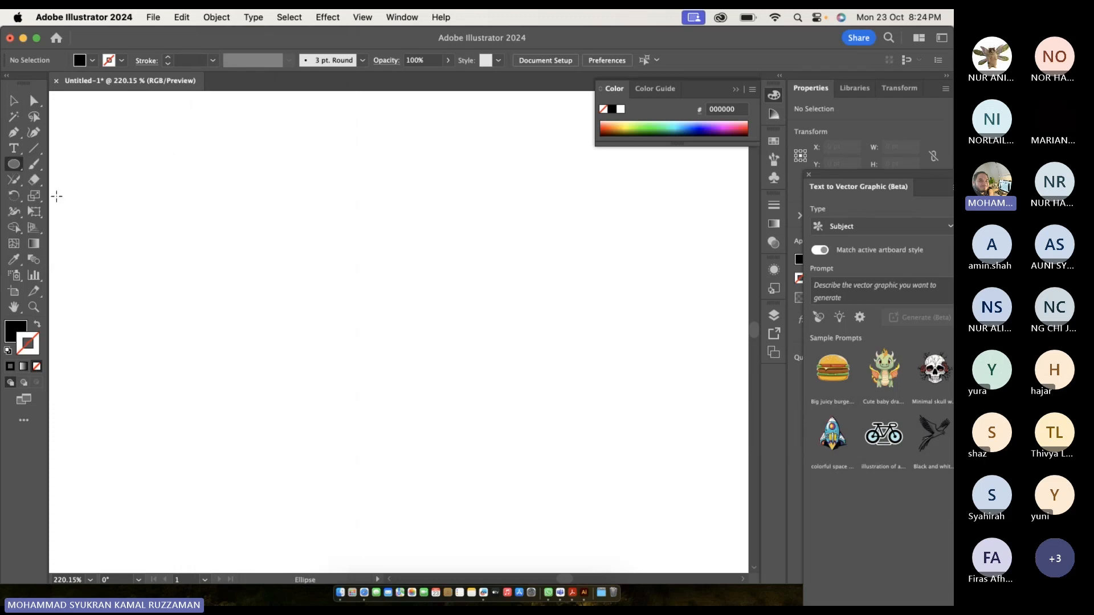
{"action": "left_click_drag", "start_coordinate": [177, 214], "coordinate": [336, 373]}
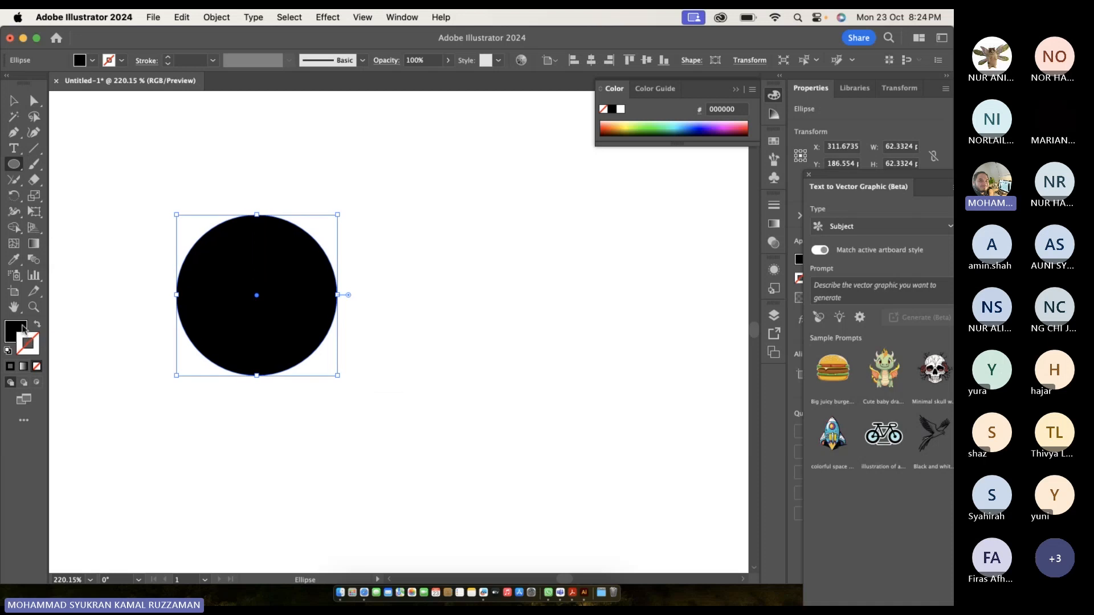
{"action": "double_click", "coordinate": [18, 330]}
{"action": "left_click", "coordinate": [461, 446]}
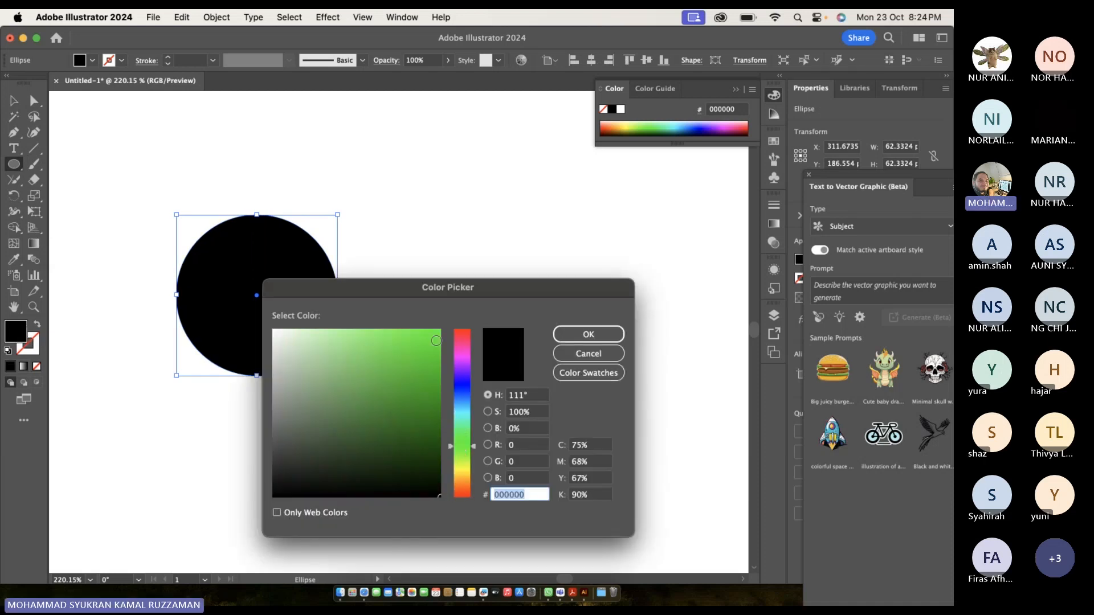
{"action": "left_click", "coordinate": [433, 340]}
{"action": "left_click", "coordinate": [602, 331]}
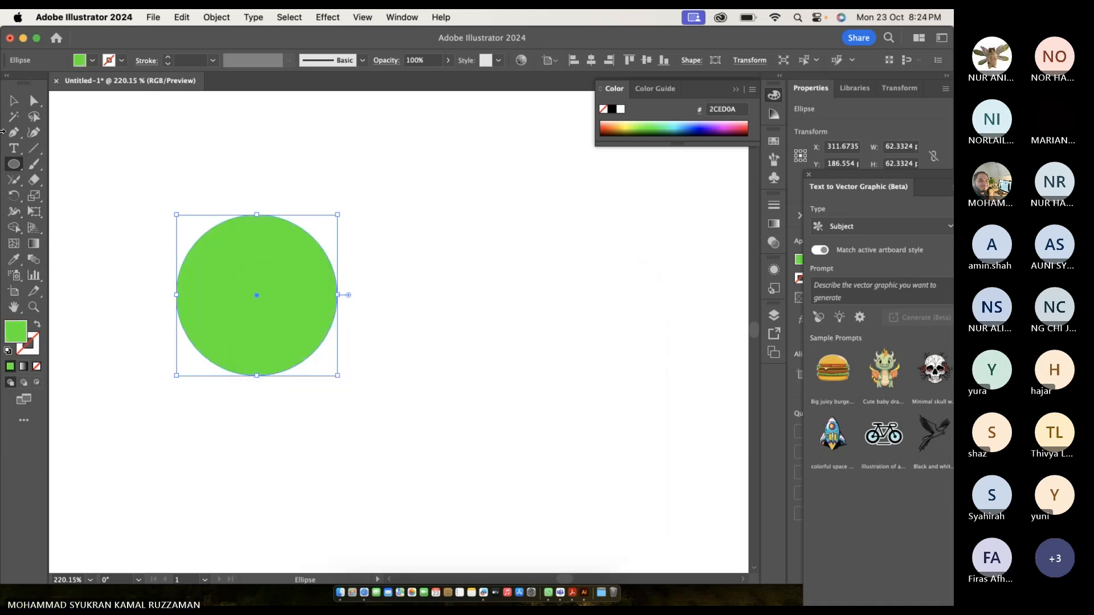
Move the green circle on the artboard to about X 298 pt, Y 176 pt.
{"action": "left_click", "coordinate": [14, 101]}
{"action": "left_click_drag", "start_coordinate": [252, 252], "coordinate": [296, 236]}
{"action": "left_click", "coordinate": [228, 169]}
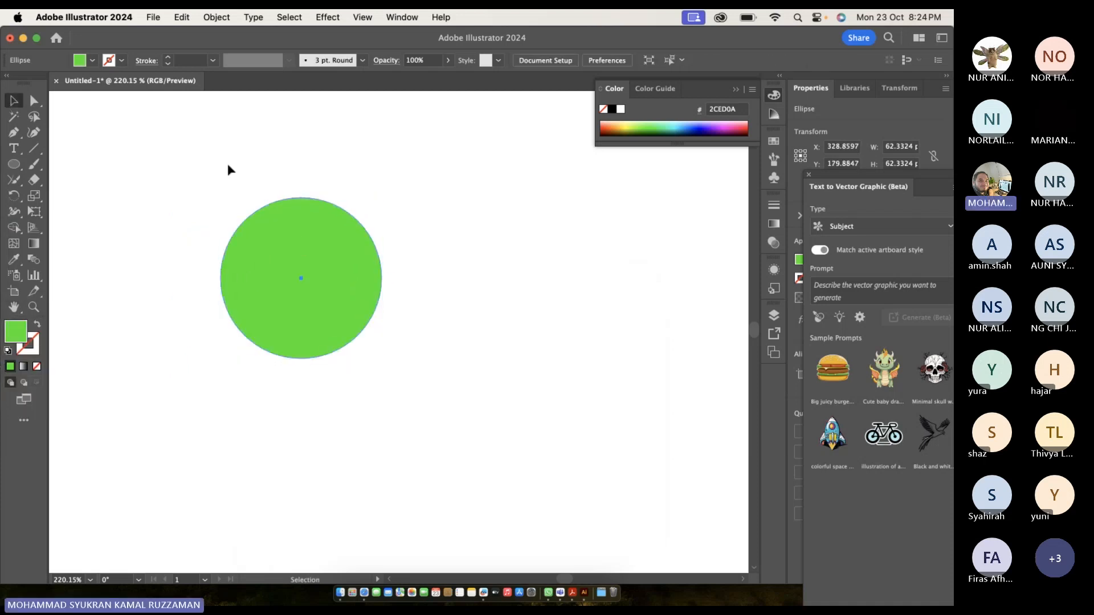
{"action": "left_click", "coordinate": [285, 242]}
{"action": "left_click", "coordinate": [216, 20]}
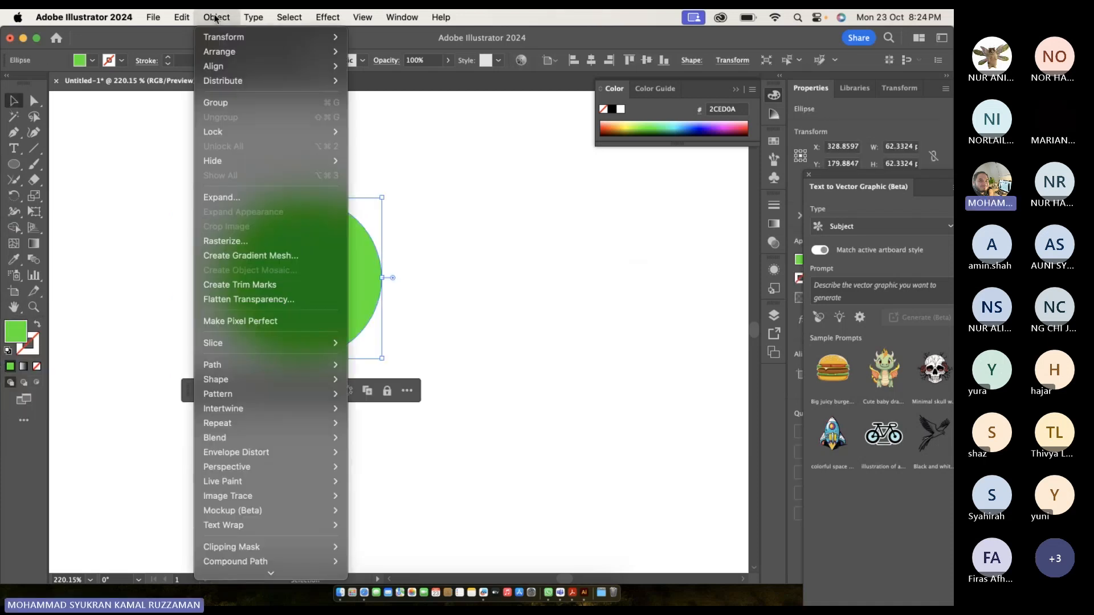
{"action": "mouse_move", "coordinate": [254, 367]}
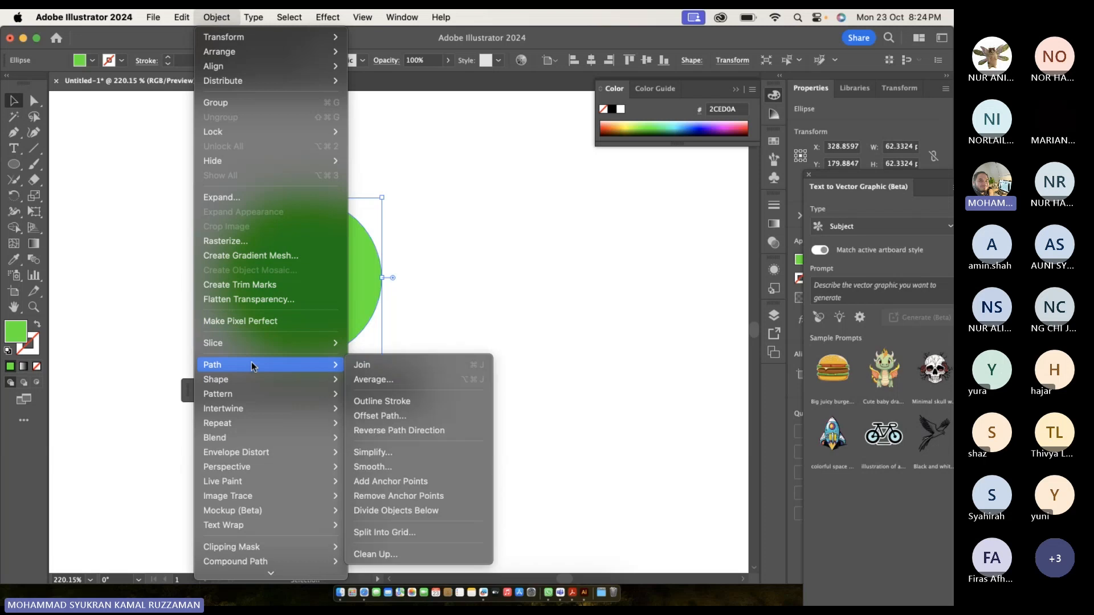
{"action": "left_click", "coordinate": [375, 379]}
{"action": "left_click_drag", "start_coordinate": [341, 280], "coordinate": [262, 271]}
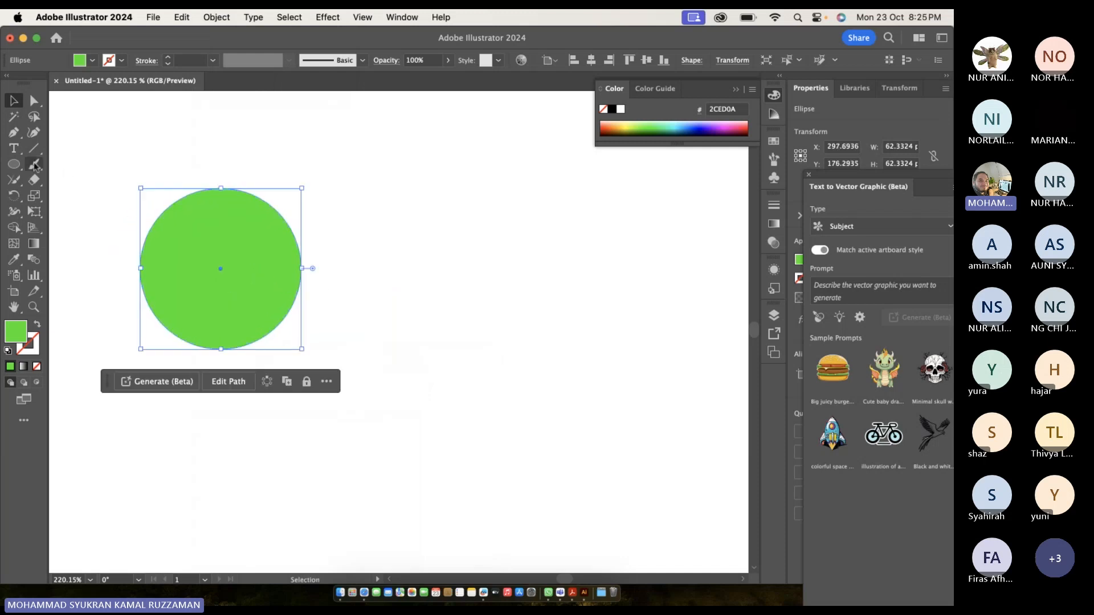
Draw a curve with two anchor points beside the circle using the Pen tool, and swap its green fill to the stroke.
{"action": "left_click", "coordinate": [14, 132]}
{"action": "left_click", "coordinate": [374, 219]}
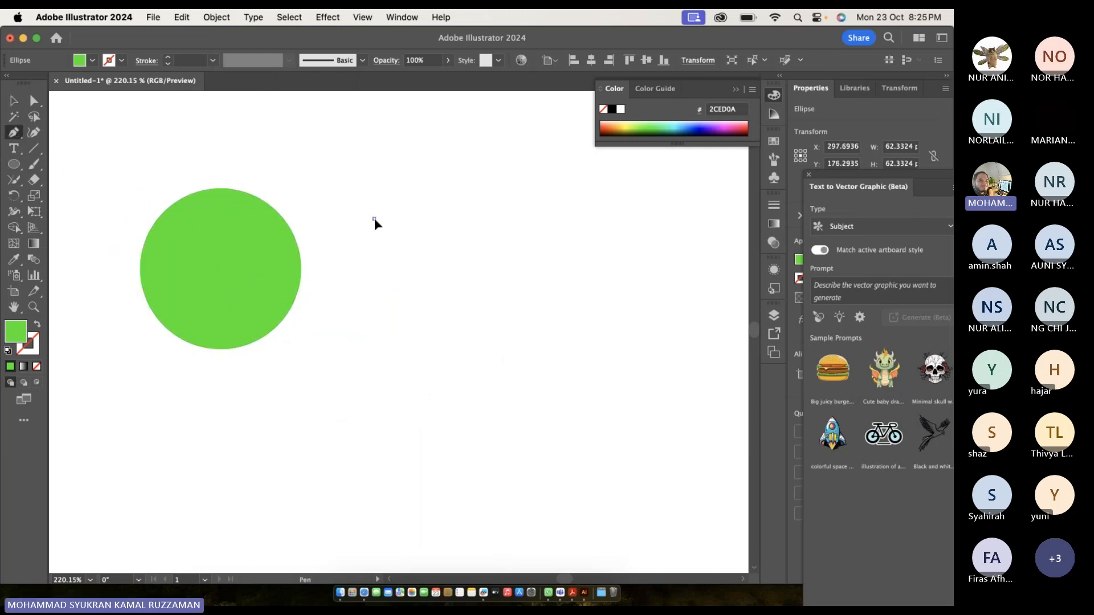
{"action": "left_click_drag", "start_coordinate": [467, 331], "coordinate": [579, 377]}
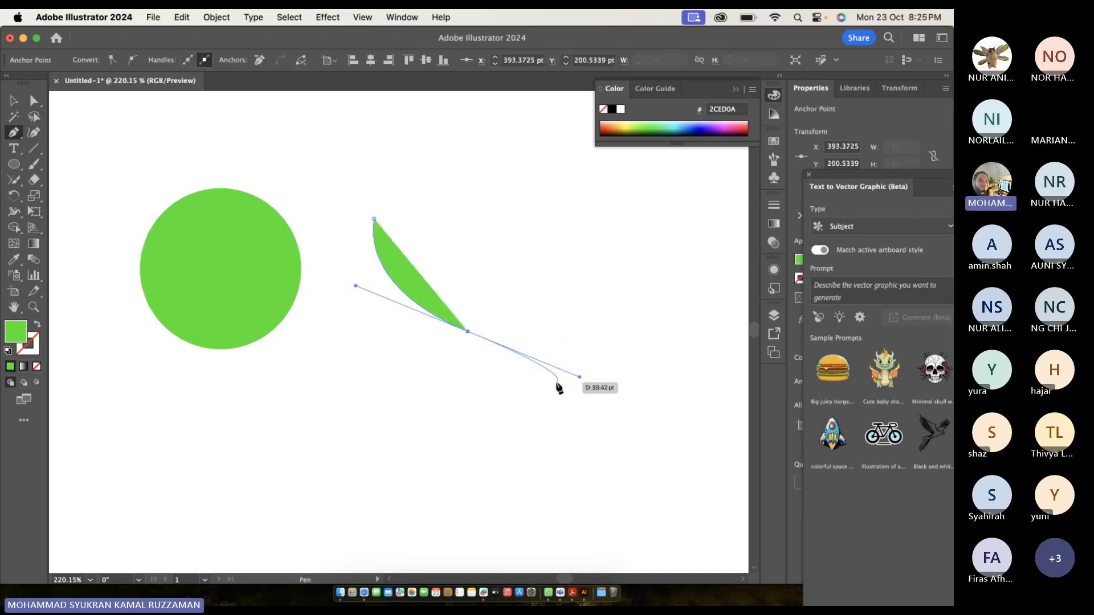
{"action": "left_click", "coordinate": [38, 324]}
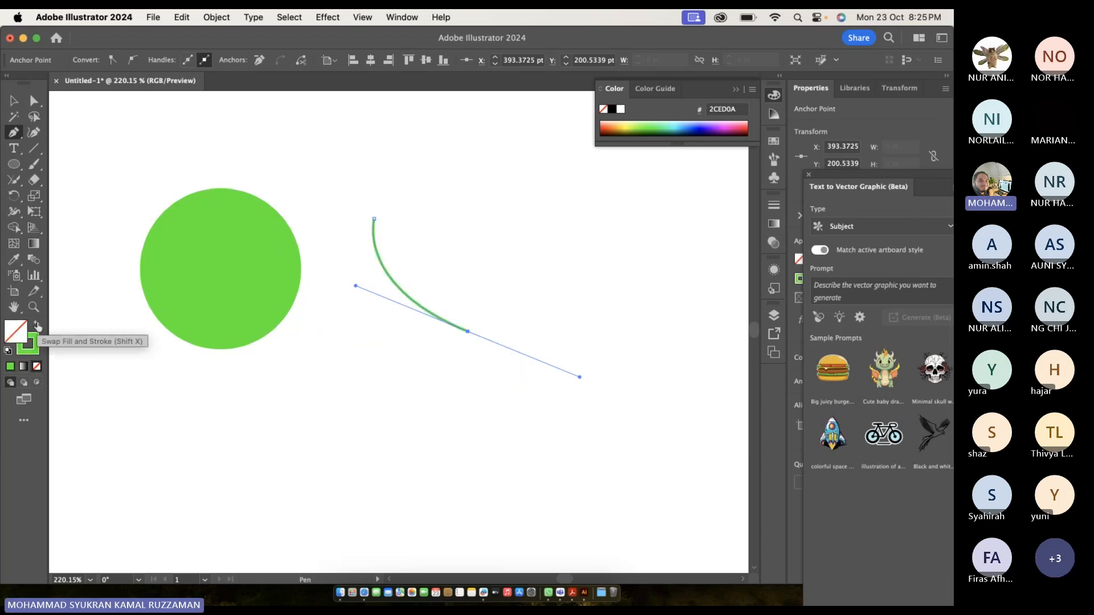
Draw a second, separate open green curve with two anchor points just below the end of the first, and end the path.
{"action": "left_click", "coordinate": [507, 356]}
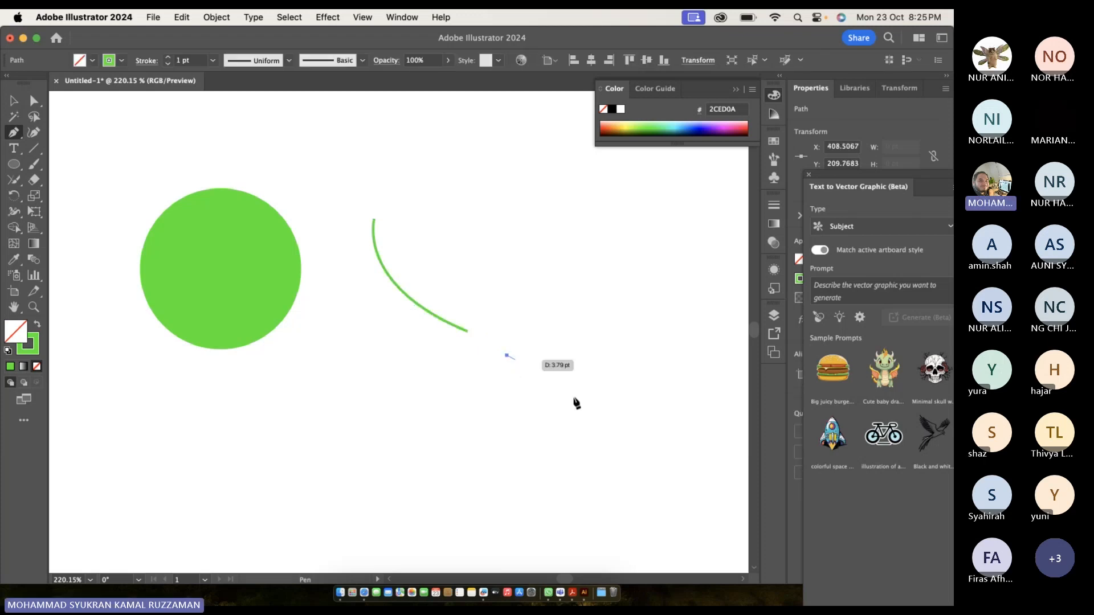
{"action": "left_click_drag", "start_coordinate": [594, 429], "coordinate": [568, 512]}
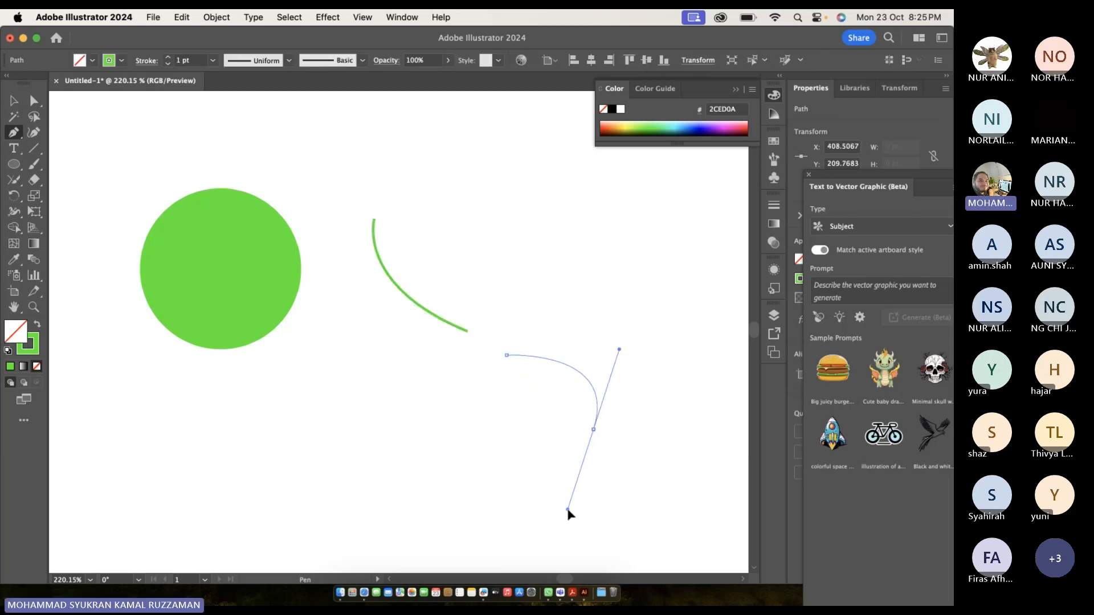
{"action": "scroll", "coordinate": [549, 361], "scroll_direction": "up", "scroll_amount": 3}
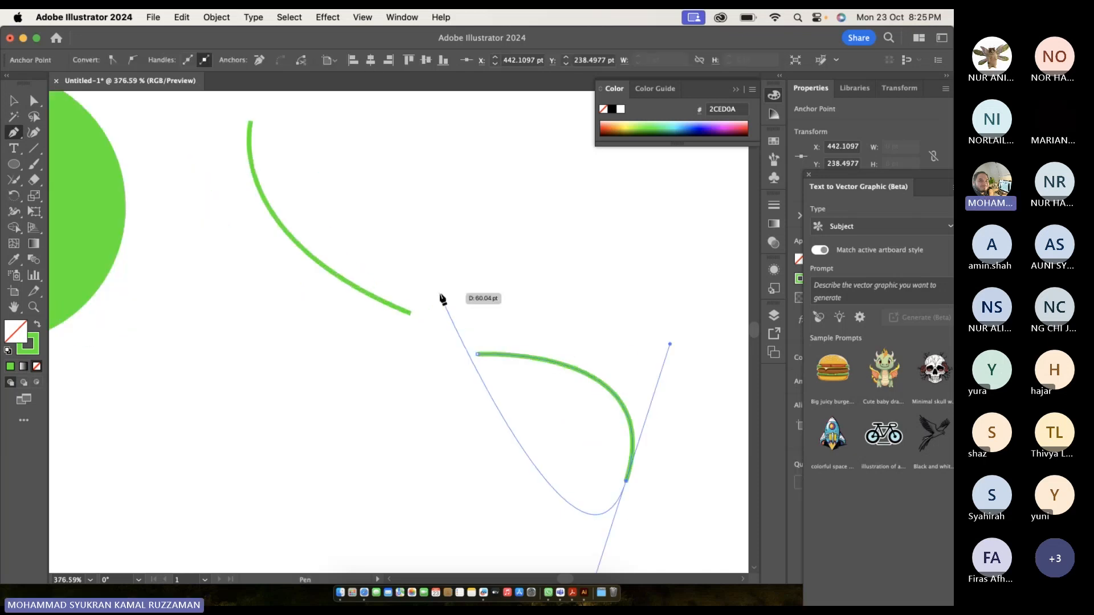
{"action": "key", "text": "Escape"}
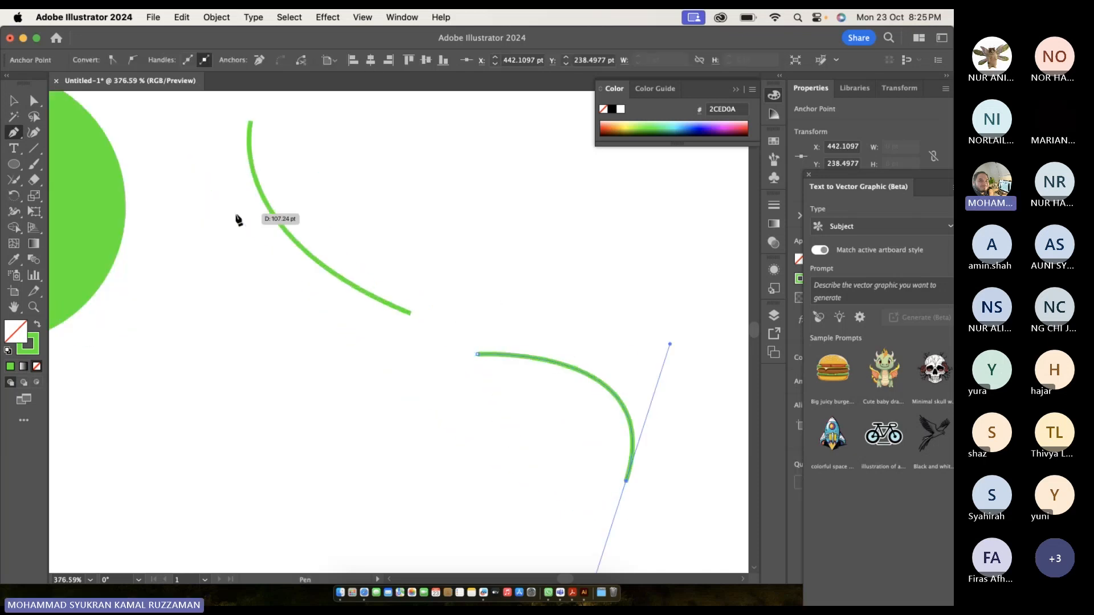
{"action": "left_click", "coordinate": [217, 17]}
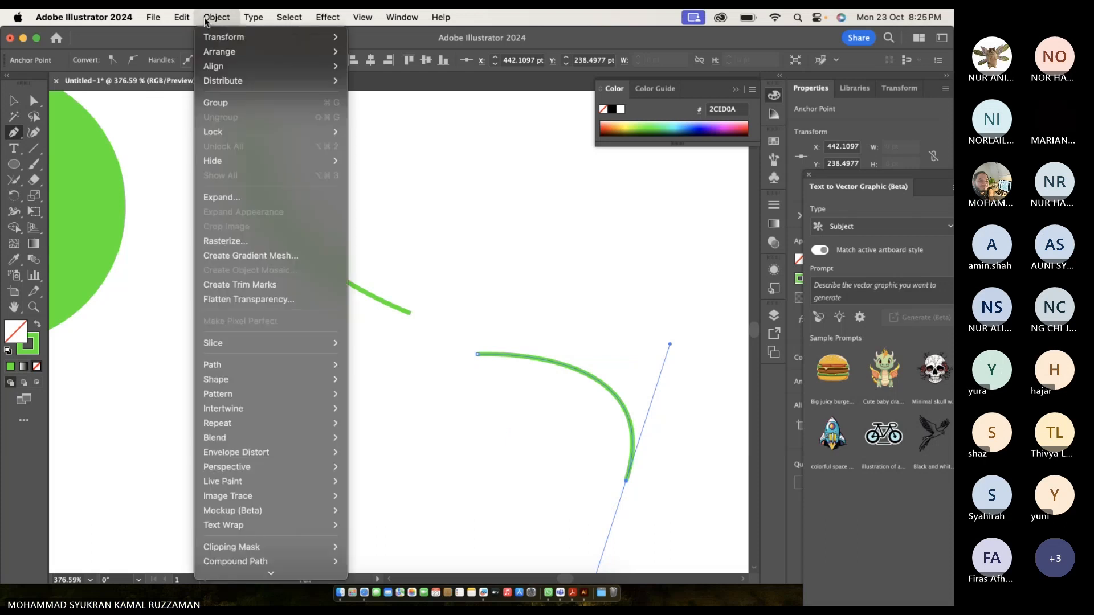
{"action": "mouse_move", "coordinate": [283, 366]}
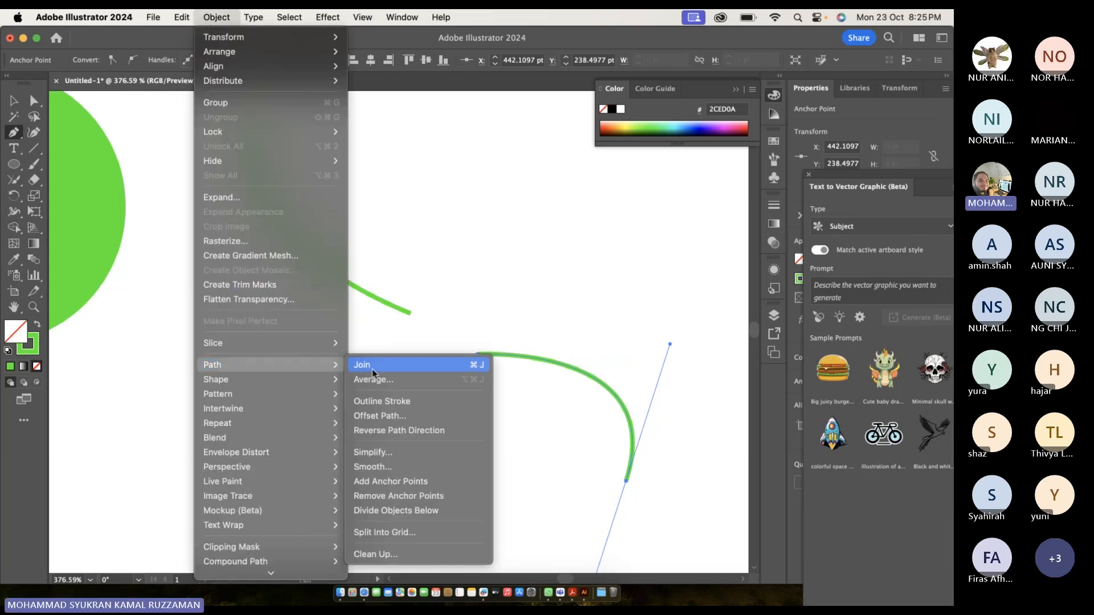
{"action": "left_click", "coordinate": [420, 315]}
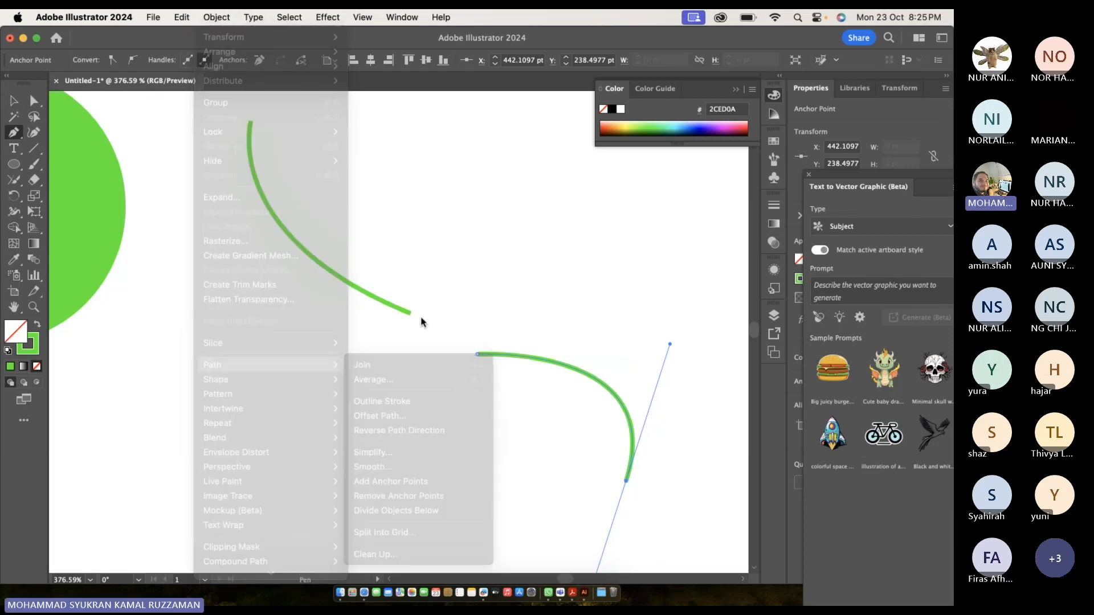
{"action": "left_click", "coordinate": [419, 306]}
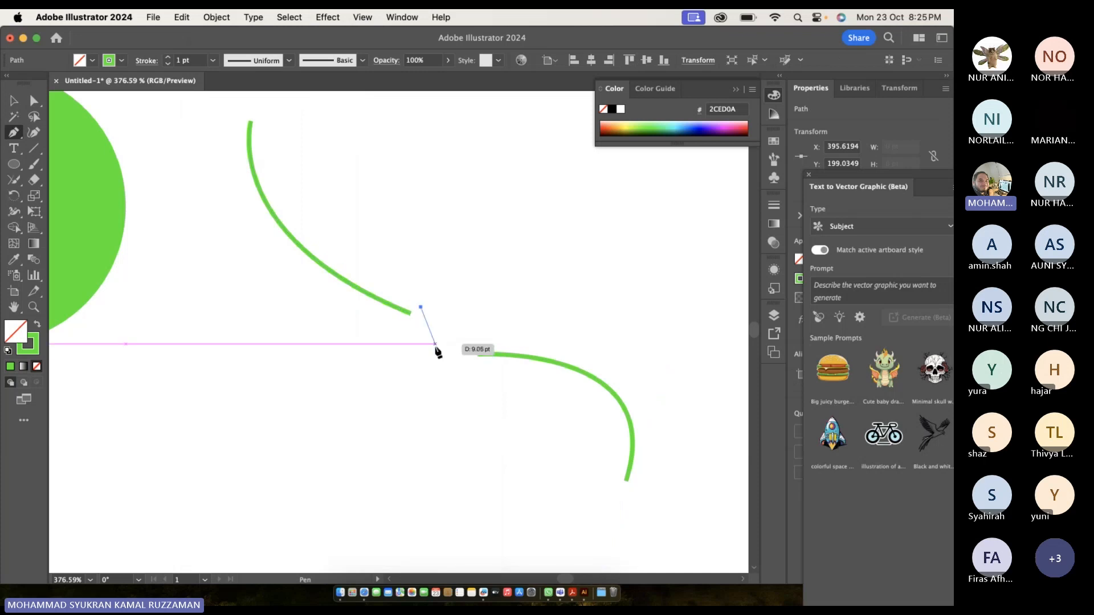
{"action": "key", "text": "super+z"}
Join the two open green curves across their gap with the Path Join command, and undo the join.
{"action": "left_click", "coordinate": [14, 100]}
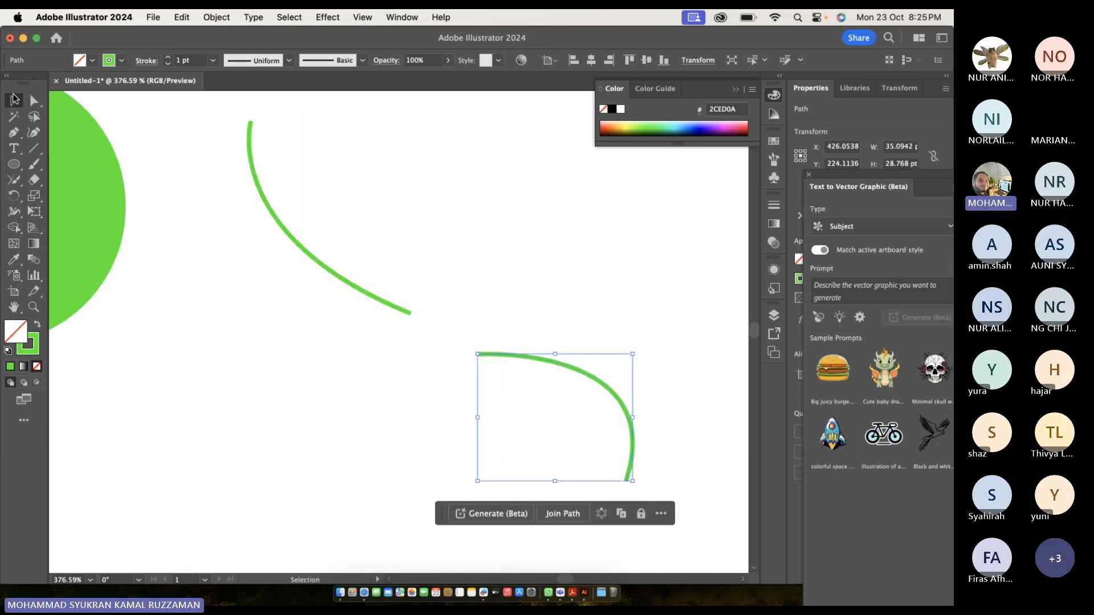
{"action": "left_click", "coordinate": [456, 230]}
{"action": "left_click", "coordinate": [403, 310]}
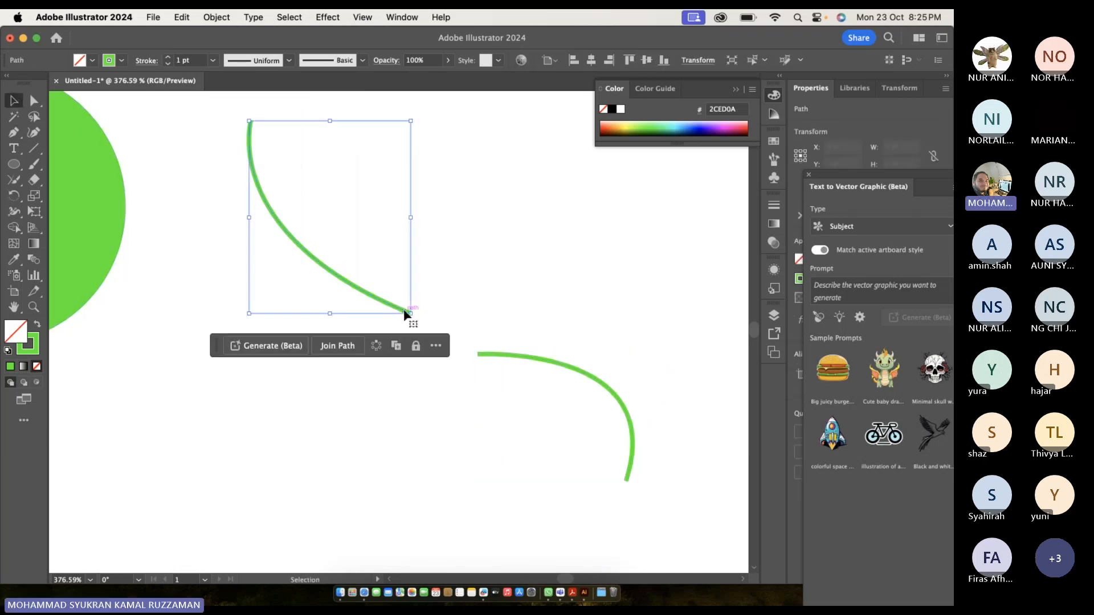
{"action": "left_click", "coordinate": [515, 357], "text": "shift"}
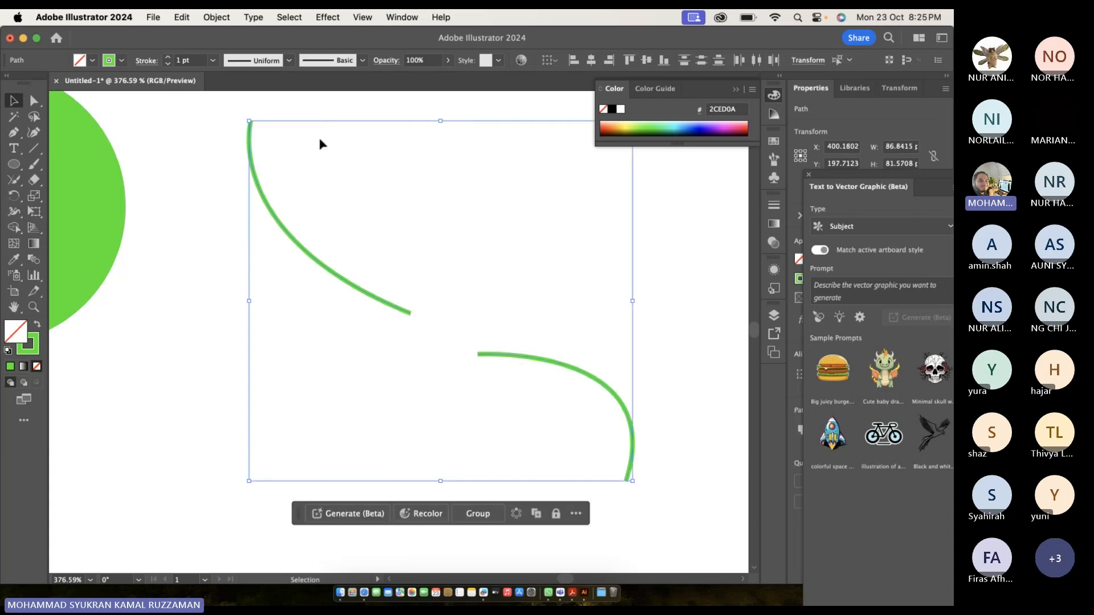
{"action": "left_click", "coordinate": [224, 18]}
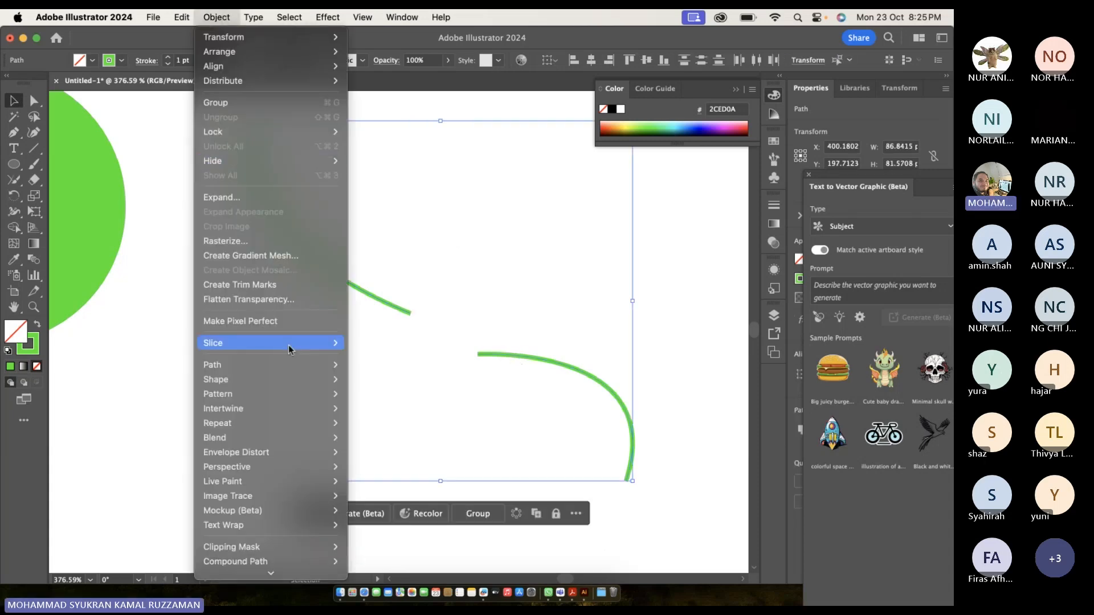
{"action": "mouse_move", "coordinate": [290, 364]}
{"action": "left_click", "coordinate": [397, 370]}
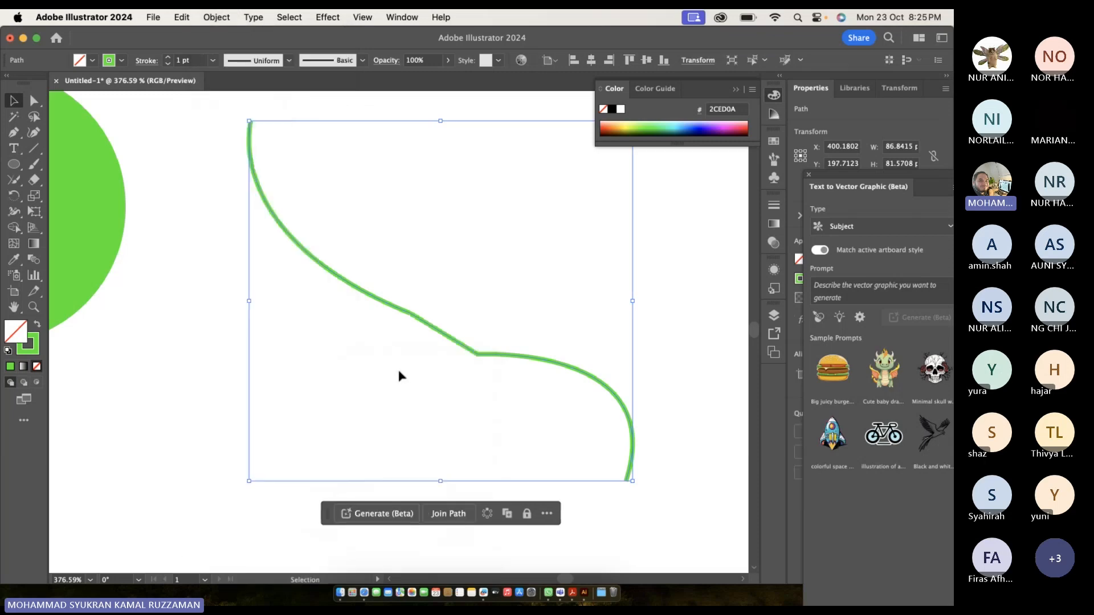
{"action": "key", "text": "super+z"}
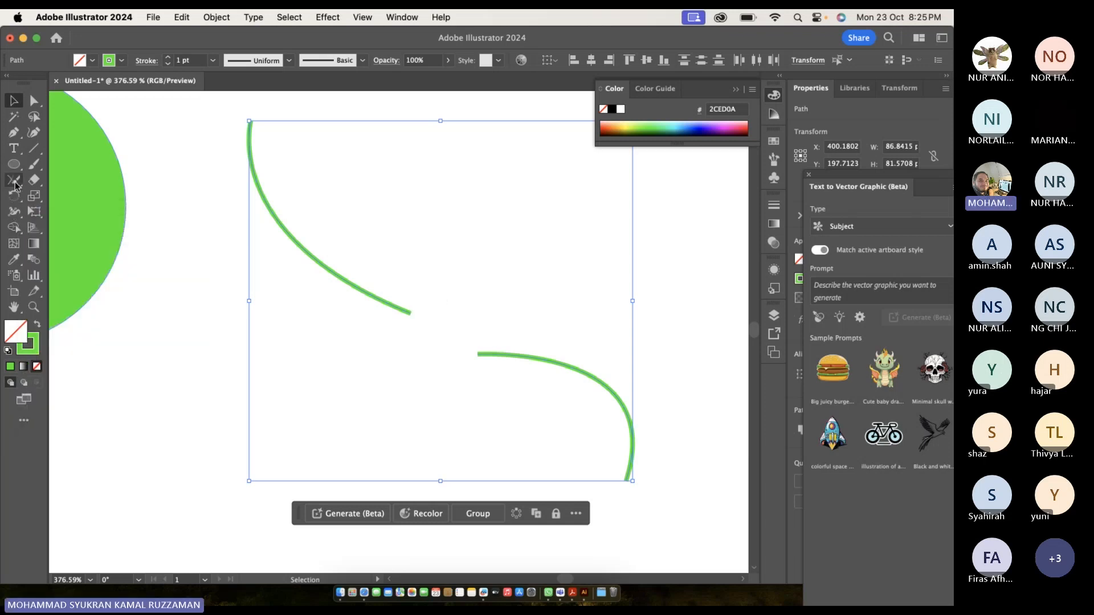
Try brushing the Join tool across the gap between the two green curves several times, undoing each attempt.
{"action": "left_click", "coordinate": [16, 182]}
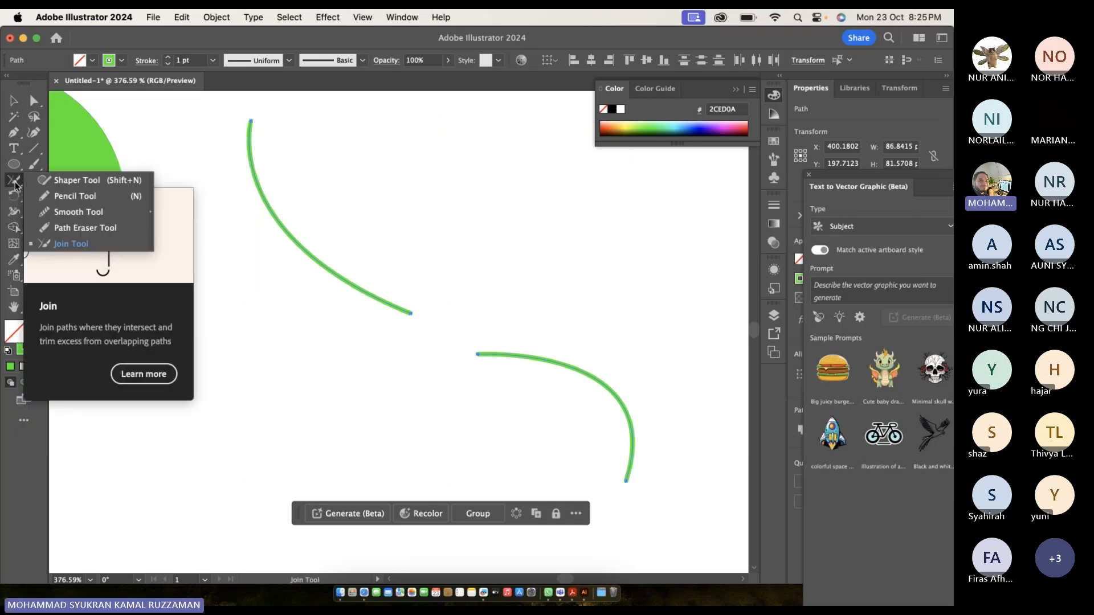
{"action": "left_click", "coordinate": [76, 244]}
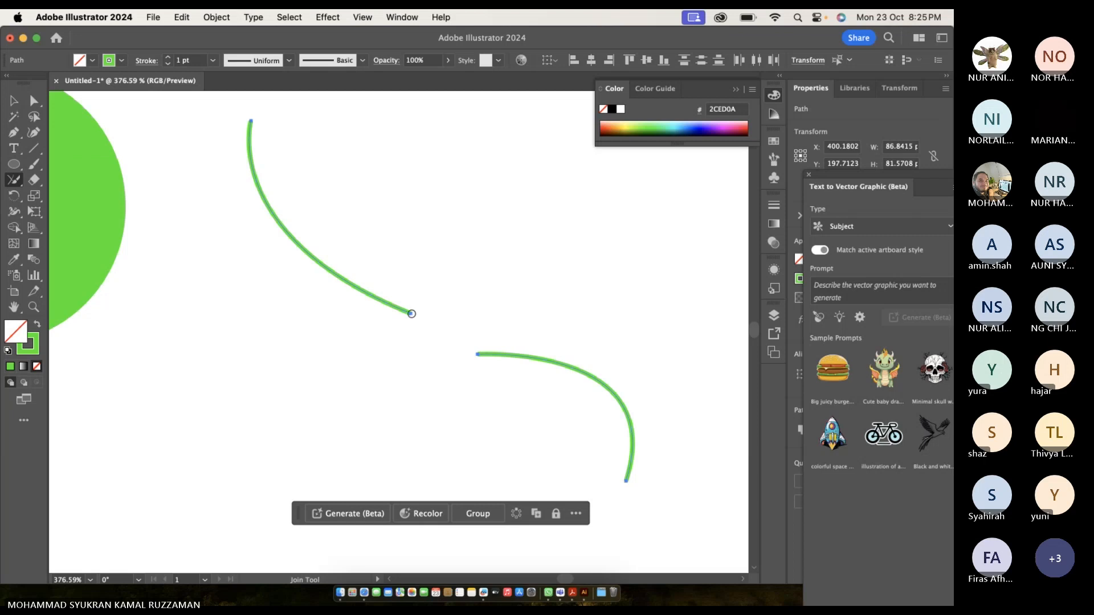
{"action": "mouse_move", "coordinate": [411, 313]}
{"action": "left_mouse_down"}
{"action": "mouse_move", "coordinate": [387, 333]}
{"action": "mouse_move", "coordinate": [487, 414]}
{"action": "mouse_move", "coordinate": [538, 381]}
{"action": "mouse_move", "coordinate": [416, 301]}
{"action": "left_mouse_up"}
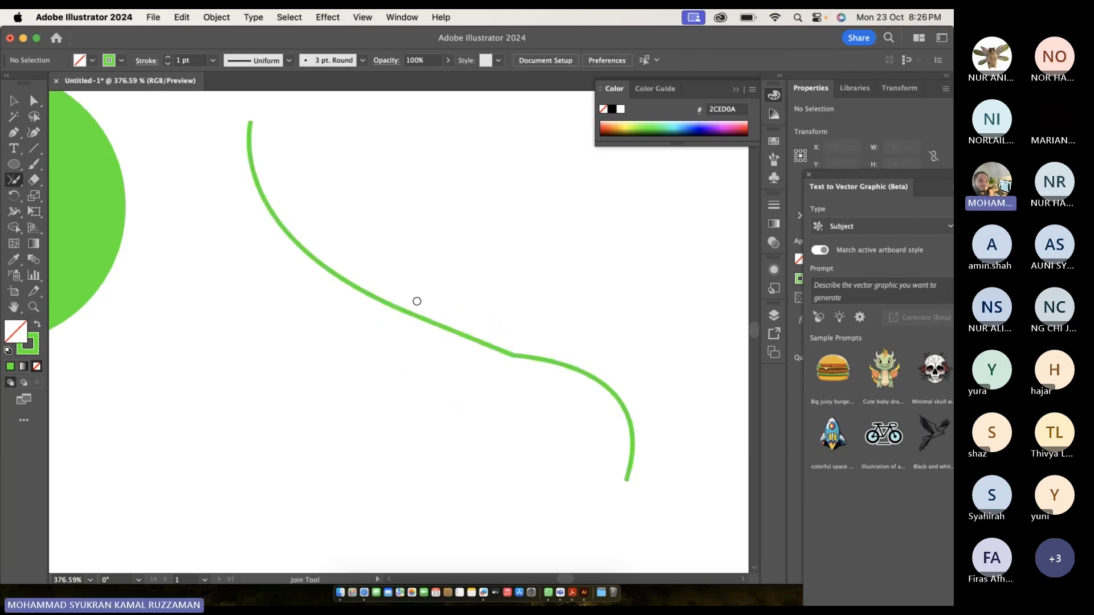
{"action": "key", "text": "super+z"}
{"action": "left_click_drag", "start_coordinate": [480, 356], "coordinate": [398, 302]}
{"action": "key", "text": "super+z"}
{"action": "mouse_move", "coordinate": [482, 356]}
{"action": "left_mouse_down"}
{"action": "mouse_move", "coordinate": [500, 291]}
{"action": "mouse_move", "coordinate": [430, 280]}
{"action": "mouse_move", "coordinate": [403, 316]}
{"action": "left_mouse_up"}
{"action": "left_click", "coordinate": [14, 100]}
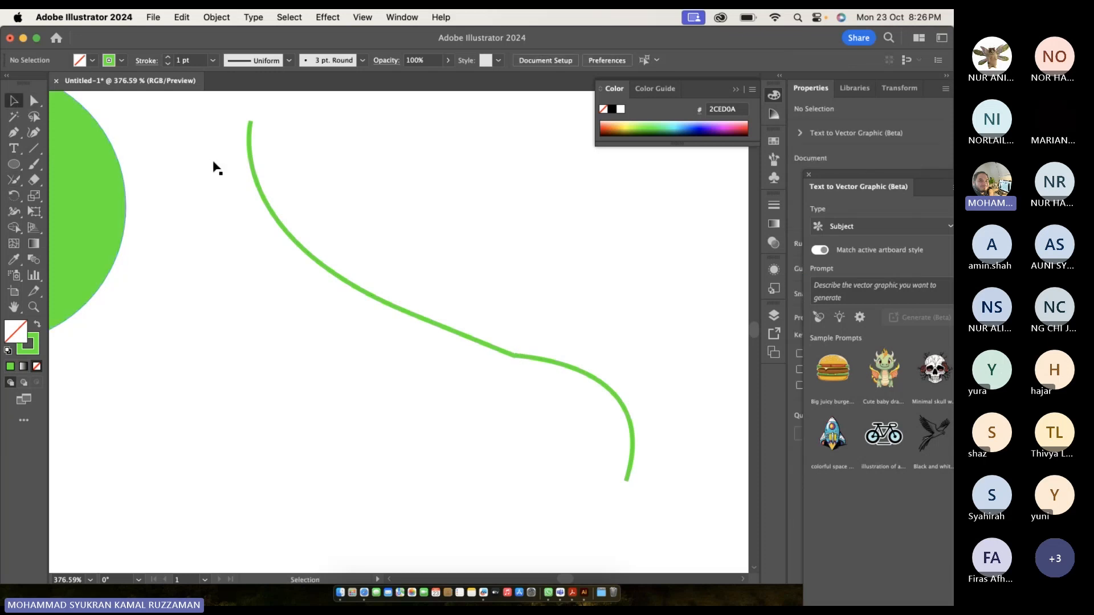
{"action": "key", "text": "super+z"}
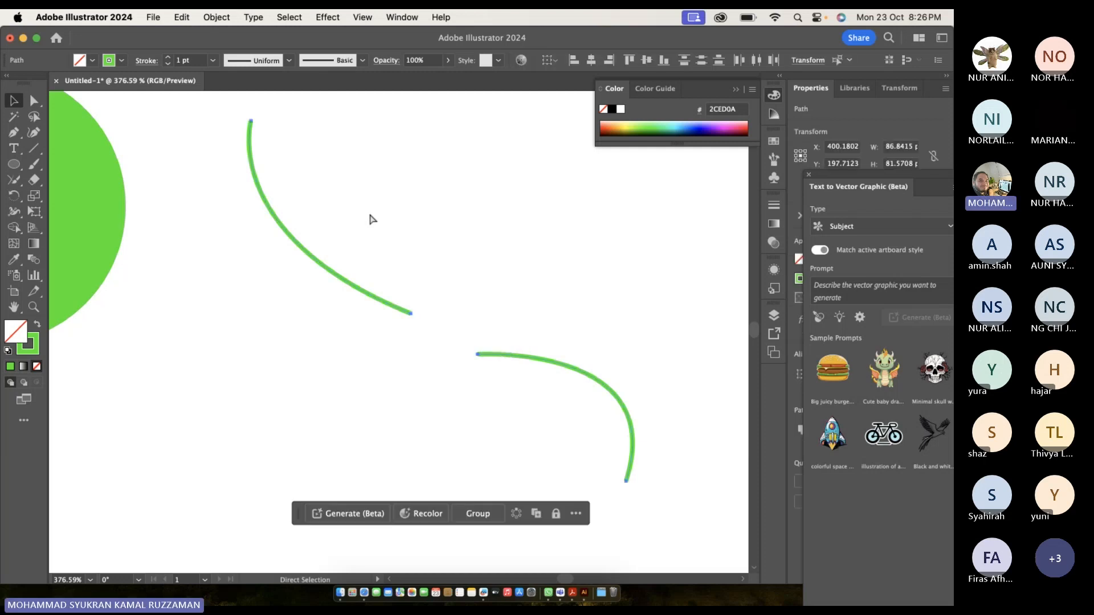
{"action": "left_click", "coordinate": [221, 19]}
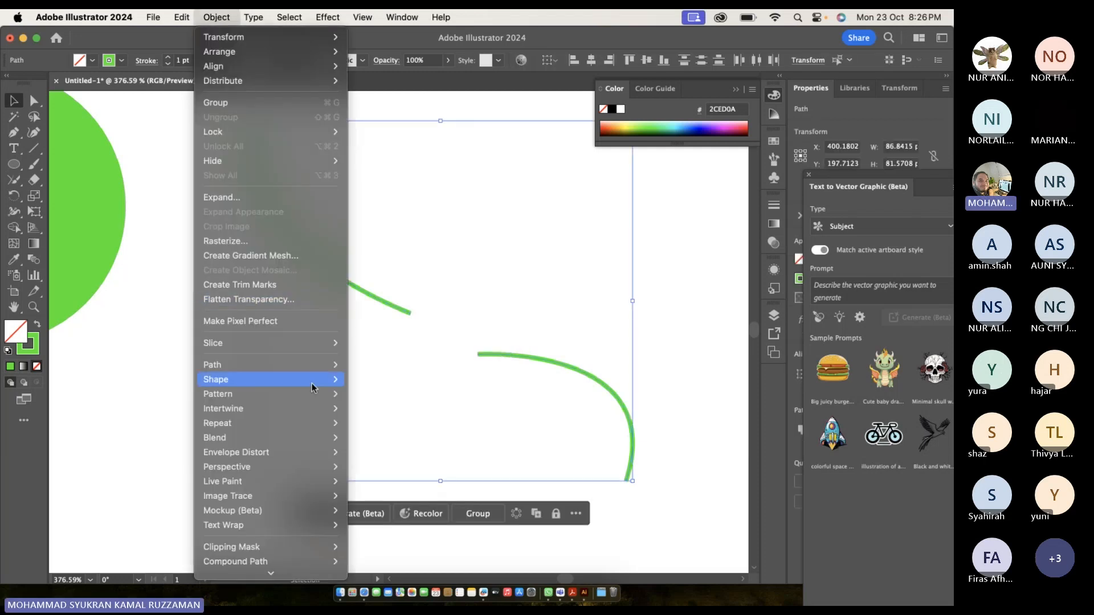
{"action": "mouse_move", "coordinate": [315, 367]}
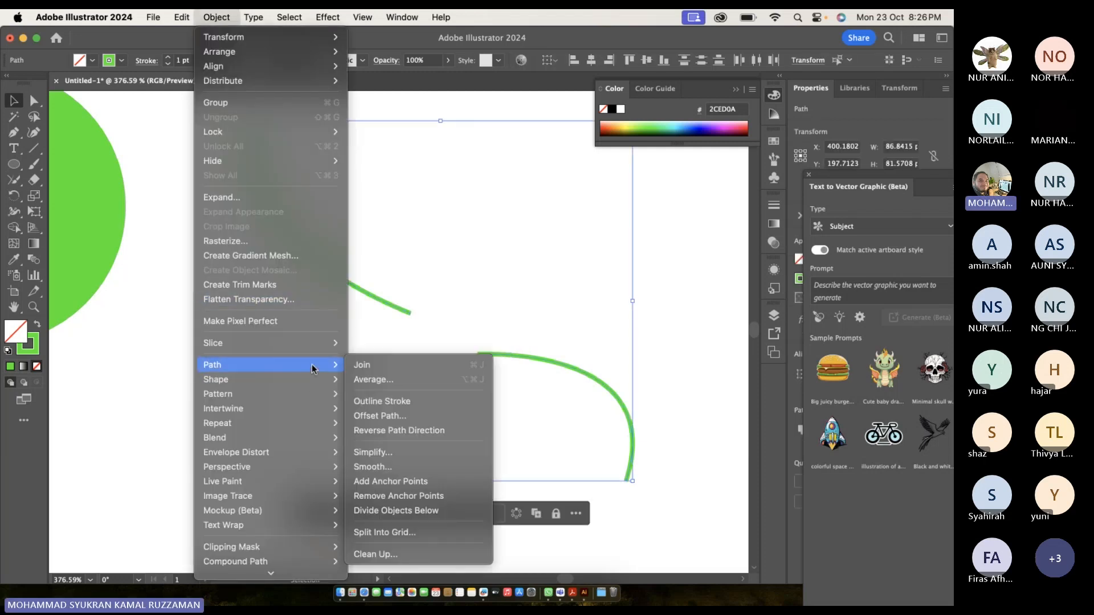
{"action": "left_click", "coordinate": [428, 402]}
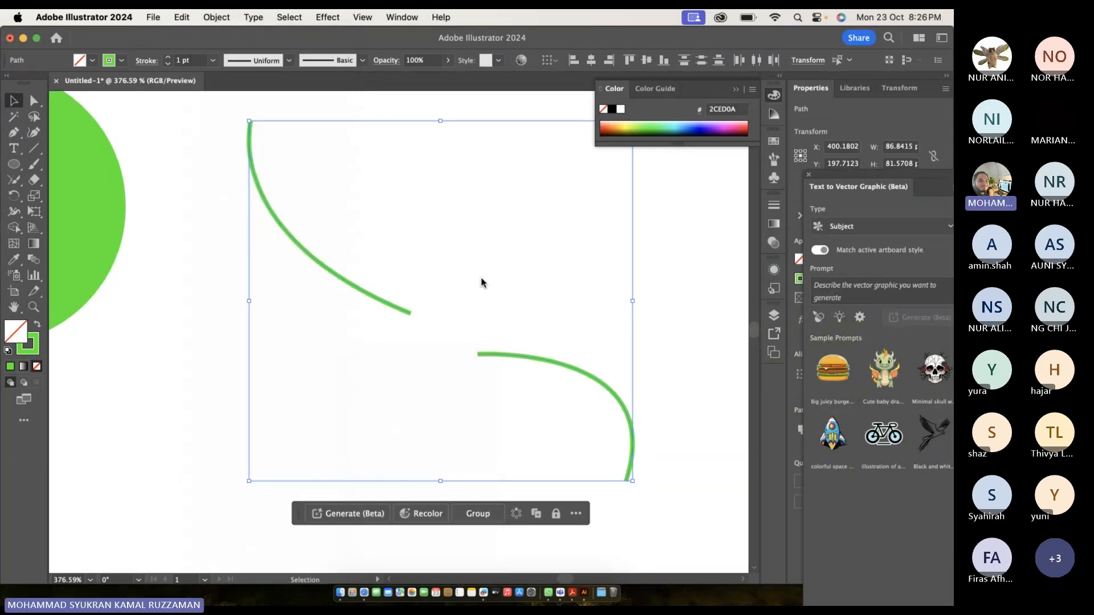
{"action": "left_click", "coordinate": [459, 349]}
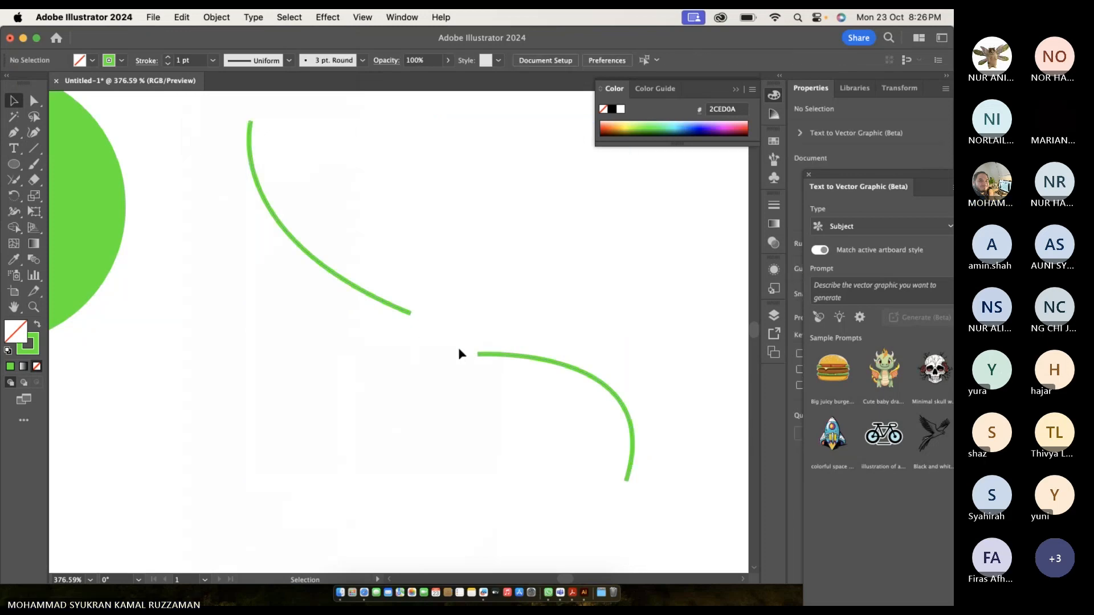
Delete the lower green curve and convert the remaining curve's stroke into a filled shape with Outline Stroke.
{"action": "left_click", "coordinate": [508, 358]}
{"action": "key", "text": "Delete"}
{"action": "left_click", "coordinate": [405, 312]}
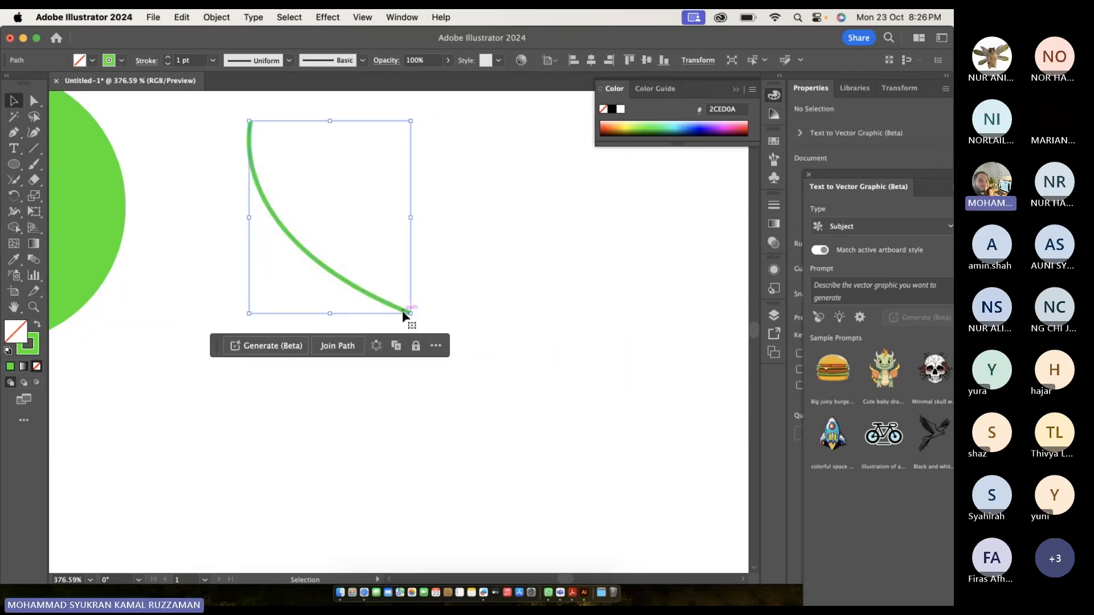
{"action": "left_click", "coordinate": [221, 18]}
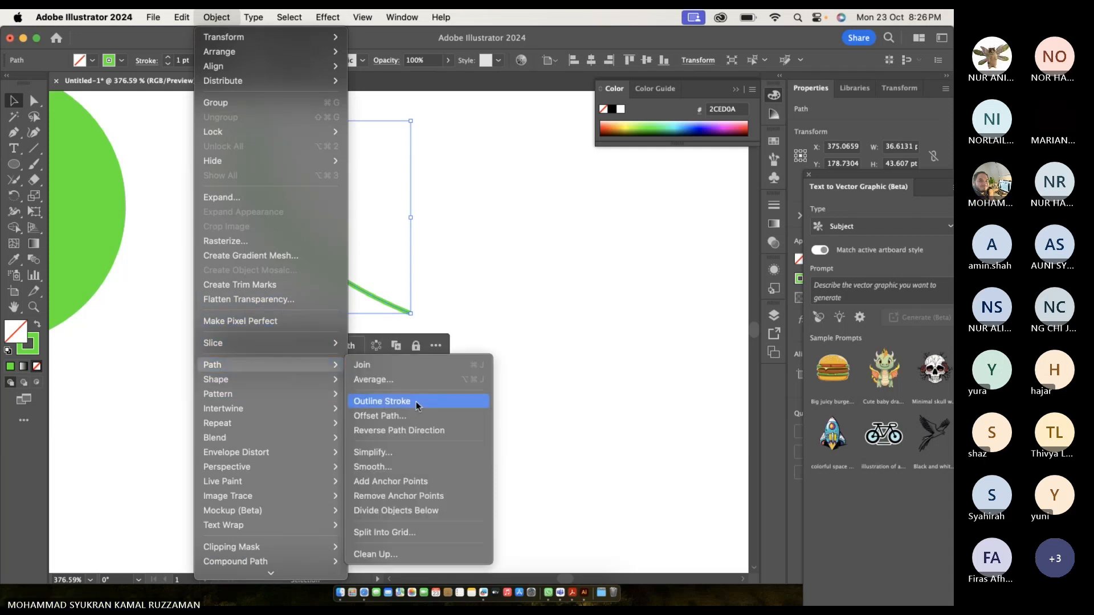
{"action": "left_click", "coordinate": [414, 401]}
{"action": "scroll", "coordinate": [353, 290], "scroll_direction": "up", "scroll_amount": 2}
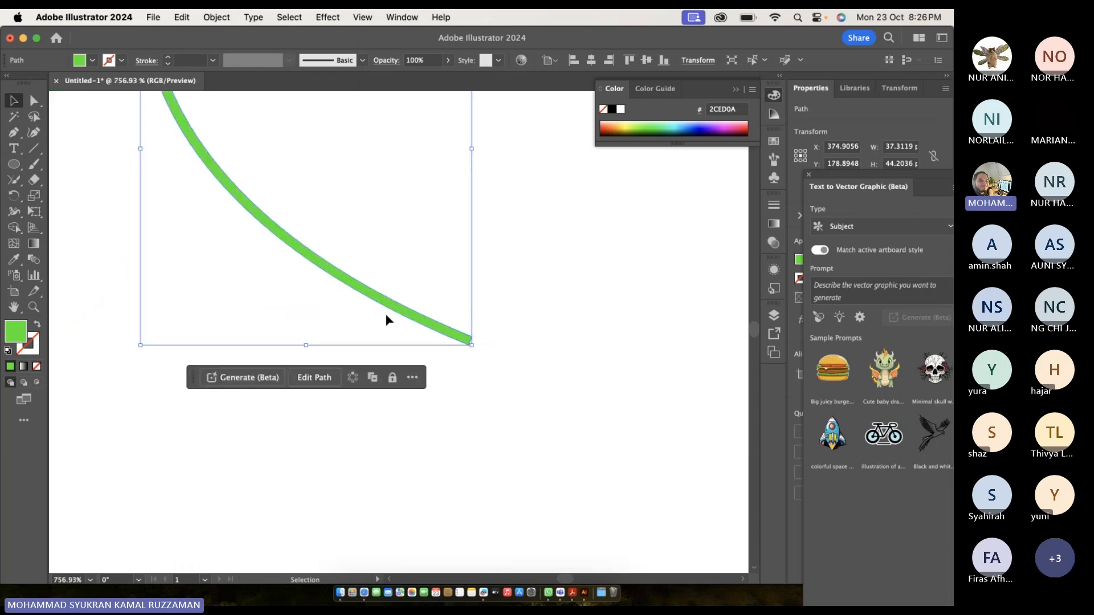
{"action": "left_click", "coordinate": [402, 326]}
{"action": "left_click", "coordinate": [409, 323]}
{"action": "scroll", "coordinate": [457, 342], "scroll_direction": "up", "scroll_amount": 2}
{"action": "scroll", "coordinate": [457, 342], "scroll_direction": "left", "scroll_amount": 1}
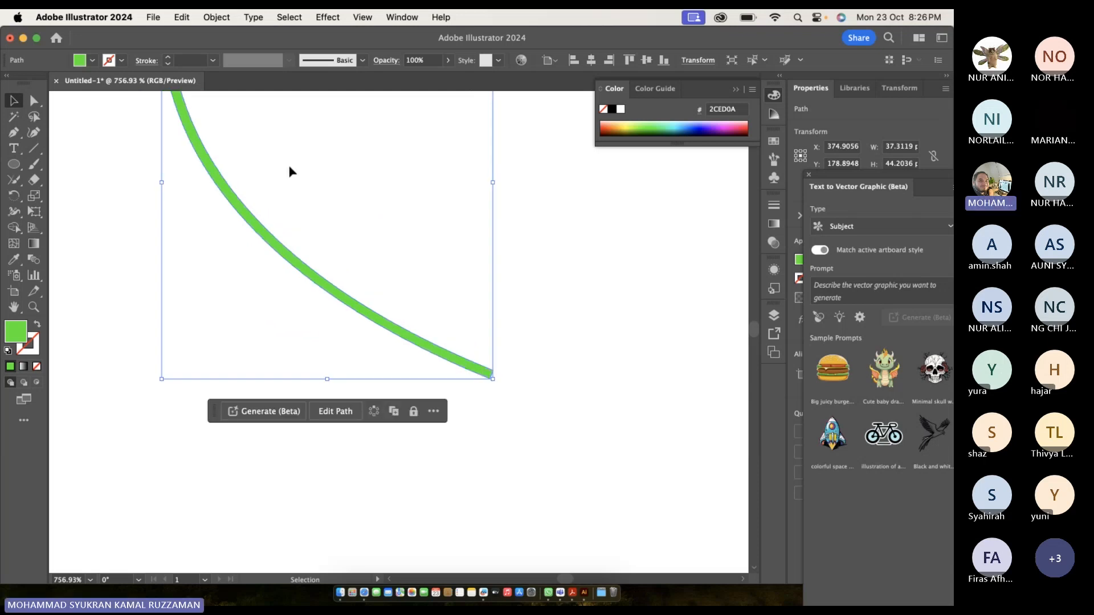
{"action": "left_click", "coordinate": [217, 18]}
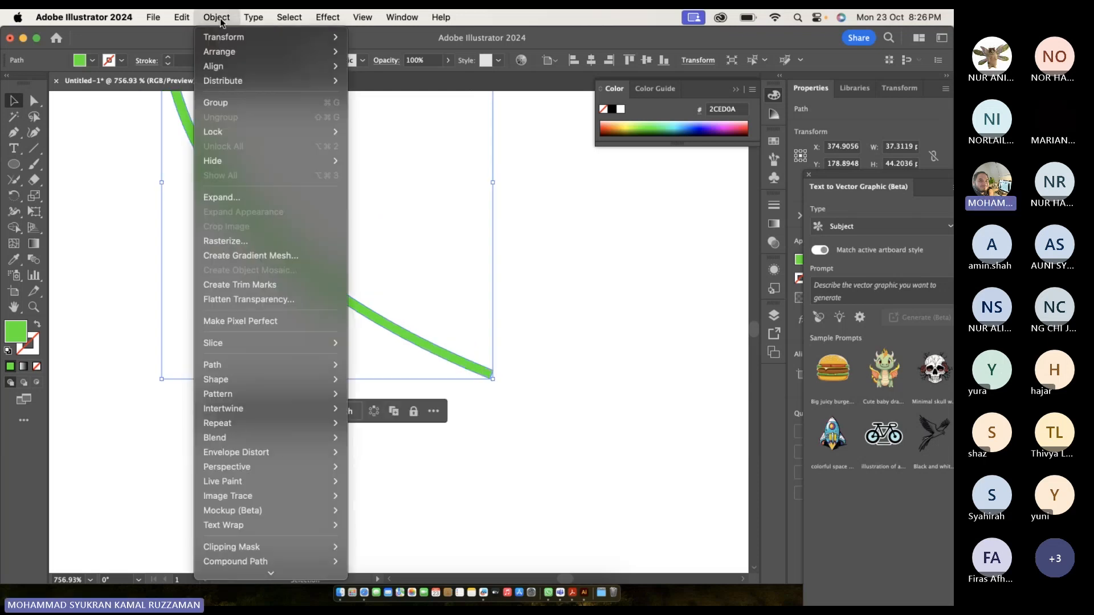
{"action": "left_click", "coordinate": [256, 197]}
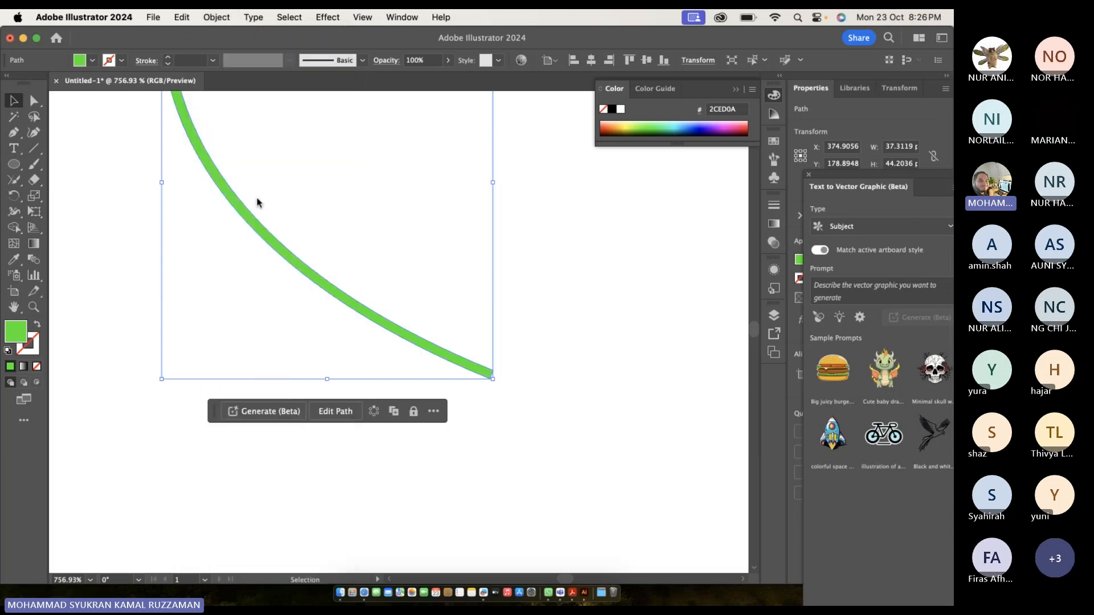
{"action": "left_click", "coordinate": [475, 394]}
Pull the two lower end anchor points of the outlined curve apart with Direct Selection, to about X 383, Y 211 pt and X 406, Y 209 pt.
{"action": "left_click", "coordinate": [471, 364]}
{"action": "left_click", "coordinate": [33, 101]}
{"action": "left_click_drag", "start_coordinate": [33, 100], "coordinate": [72, 112]}
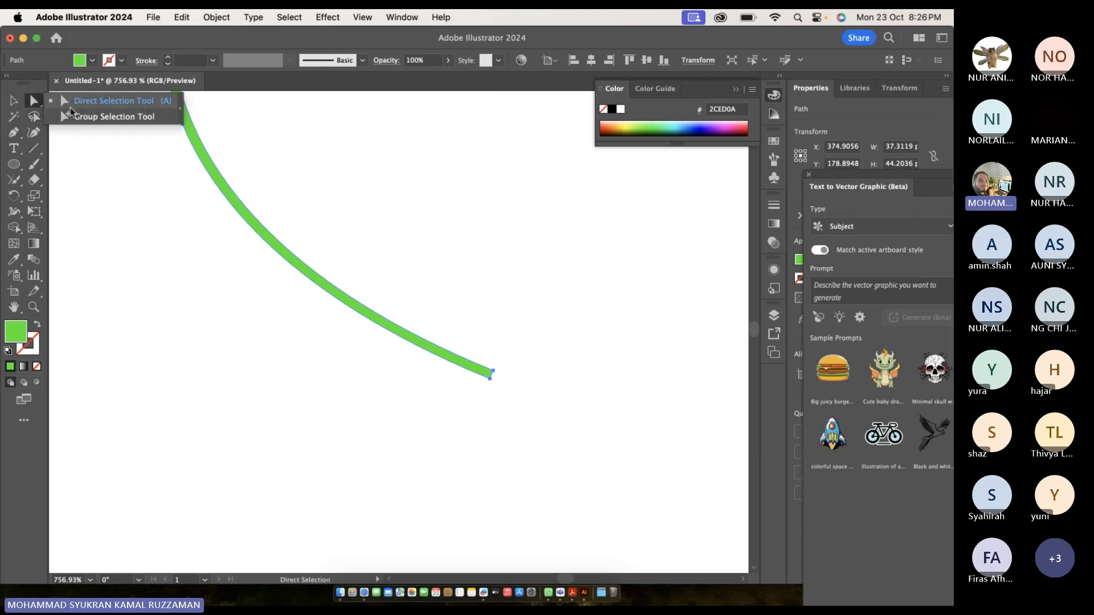
{"action": "left_click", "coordinate": [488, 378]}
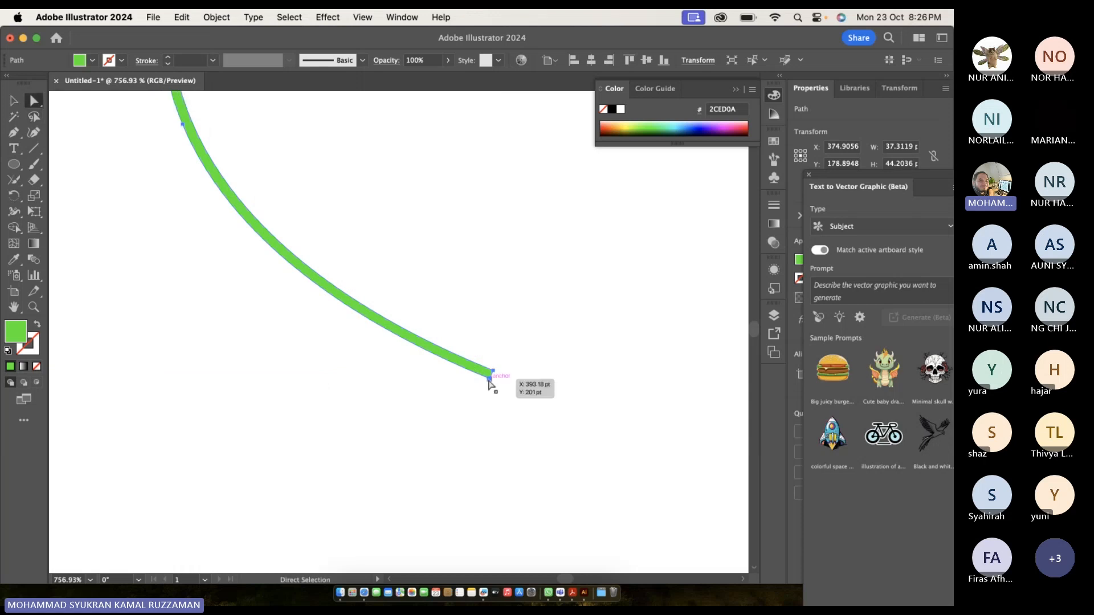
{"action": "left_click_drag", "start_coordinate": [489, 378], "coordinate": [397, 465]}
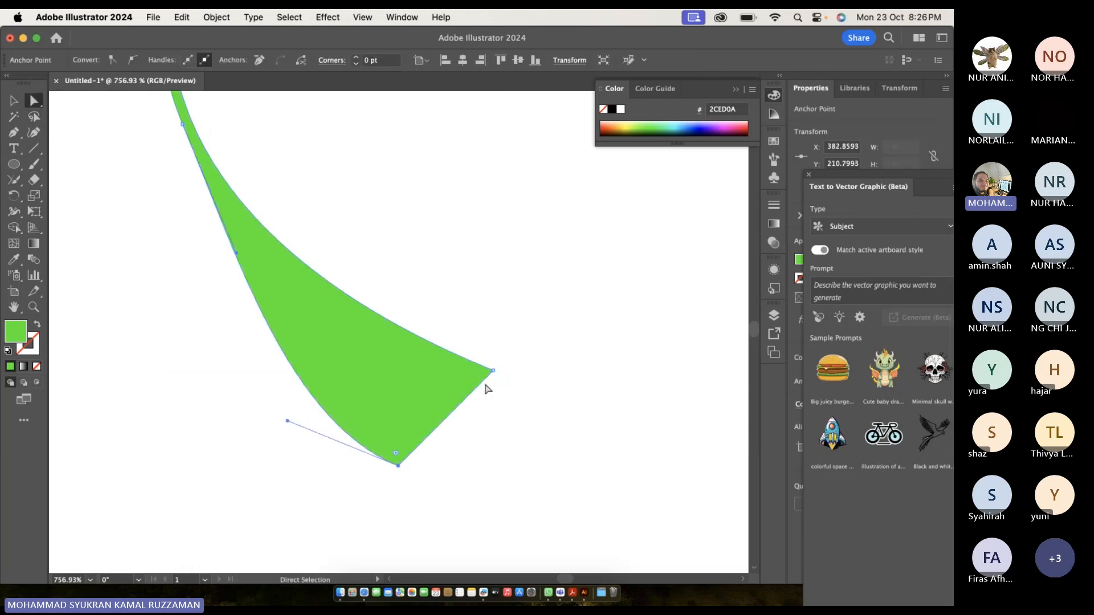
{"action": "left_click_drag", "start_coordinate": [490, 372], "coordinate": [608, 451]}
{"action": "left_click", "coordinate": [569, 383]}
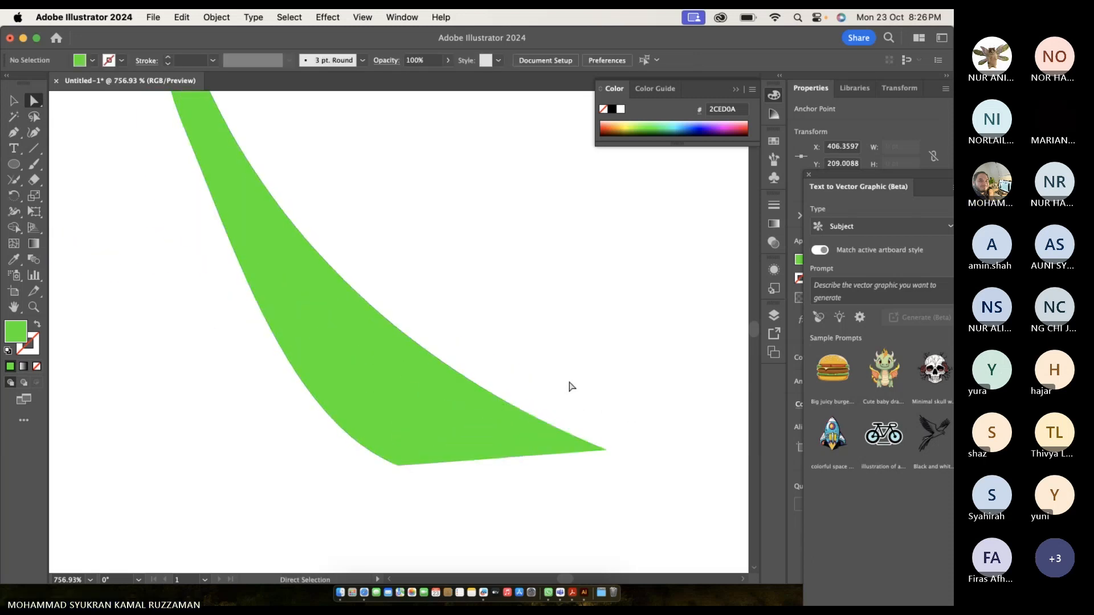
{"action": "scroll", "coordinate": [571, 387], "scroll_direction": "down", "scroll_amount": 3}
{"action": "scroll", "coordinate": [571, 387], "scroll_direction": "down", "scroll_amount": 2}
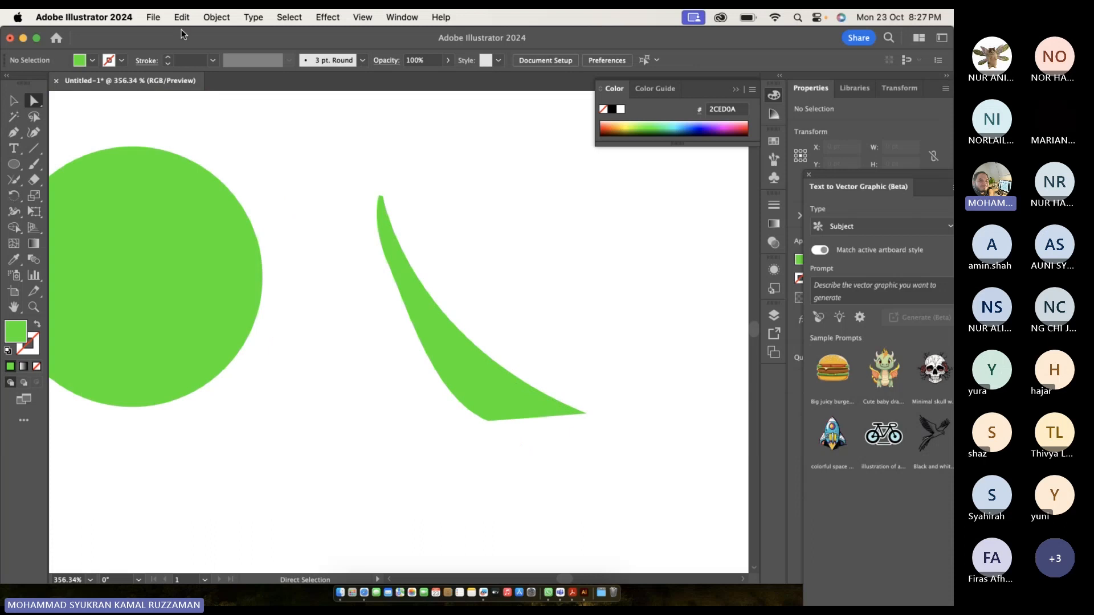
{"action": "left_click", "coordinate": [216, 17]}
{"action": "mouse_move", "coordinate": [294, 364]}
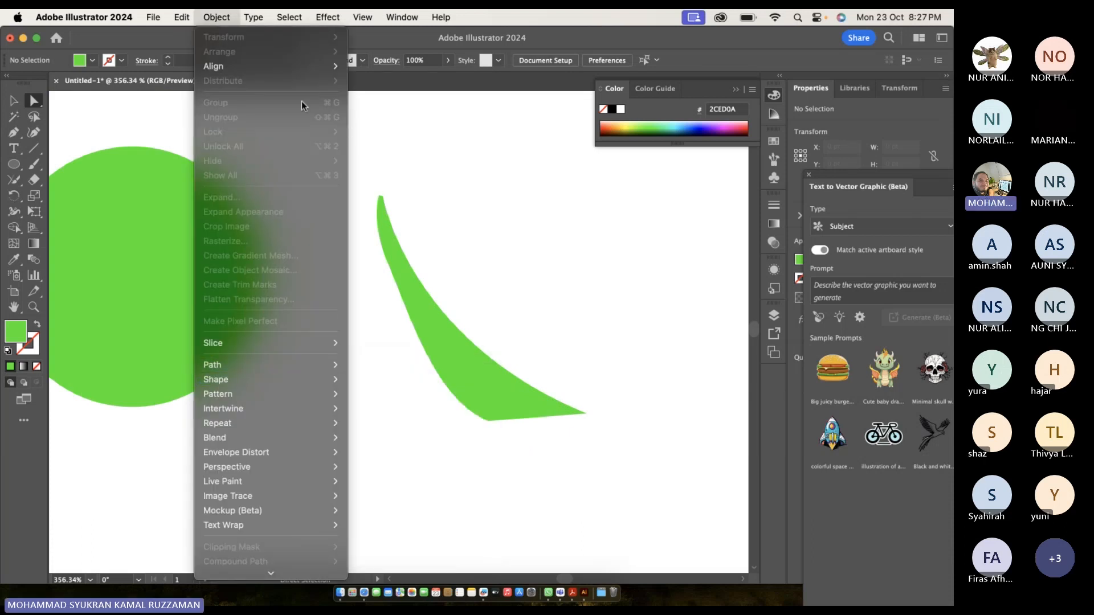
Delete the reshaped green outline beside the circle.
{"action": "left_click", "coordinate": [19, 102]}
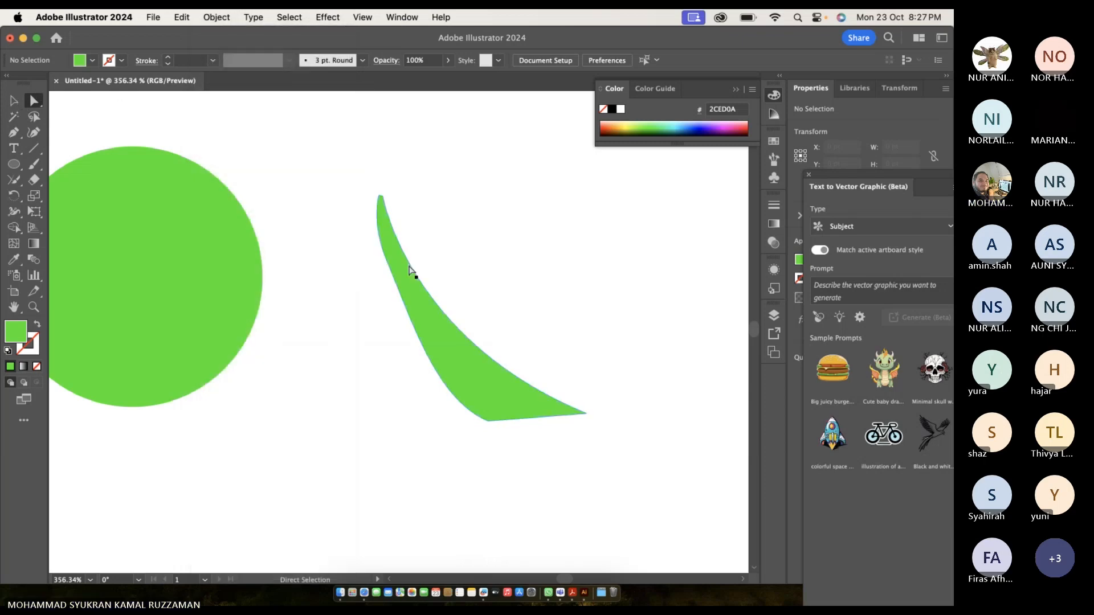
{"action": "left_click", "coordinate": [415, 292]}
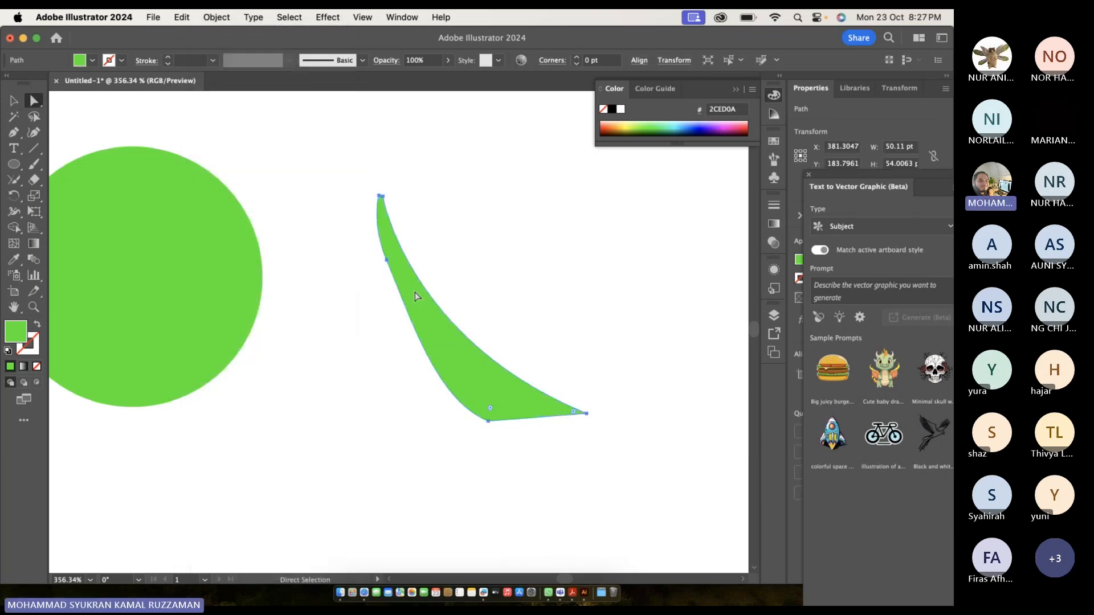
{"action": "key", "text": "Delete"}
Select the green circle and swap its fill to the stroke, leaving it unfilled.
{"action": "scroll", "coordinate": [153, 159], "scroll_direction": "left", "scroll_amount": 3}
{"action": "key", "text": "v"}
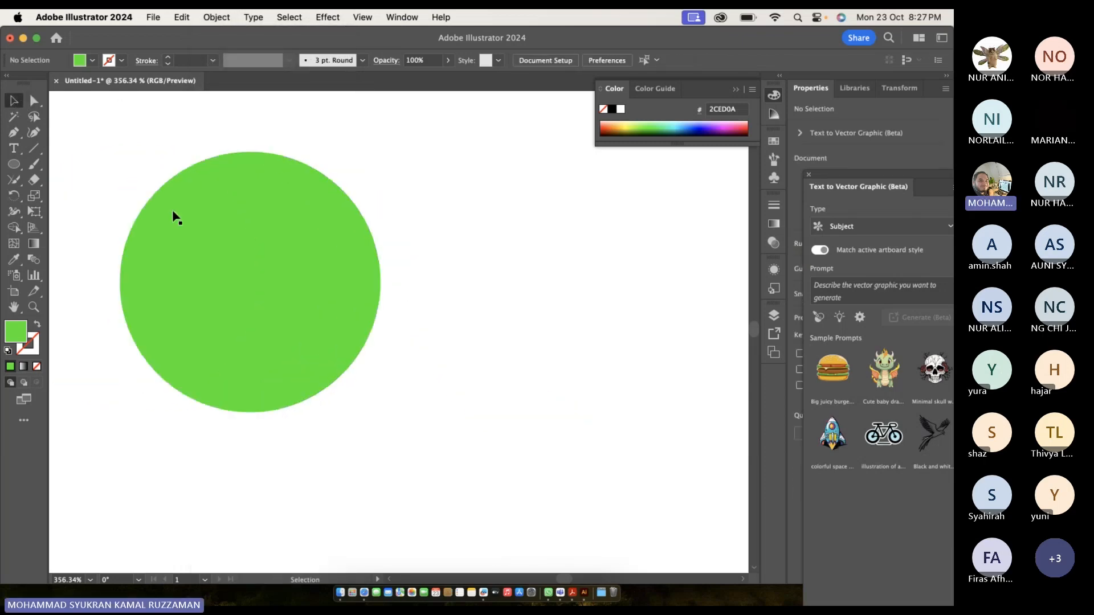
{"action": "left_click", "coordinate": [170, 241]}
{"action": "left_click", "coordinate": [37, 328]}
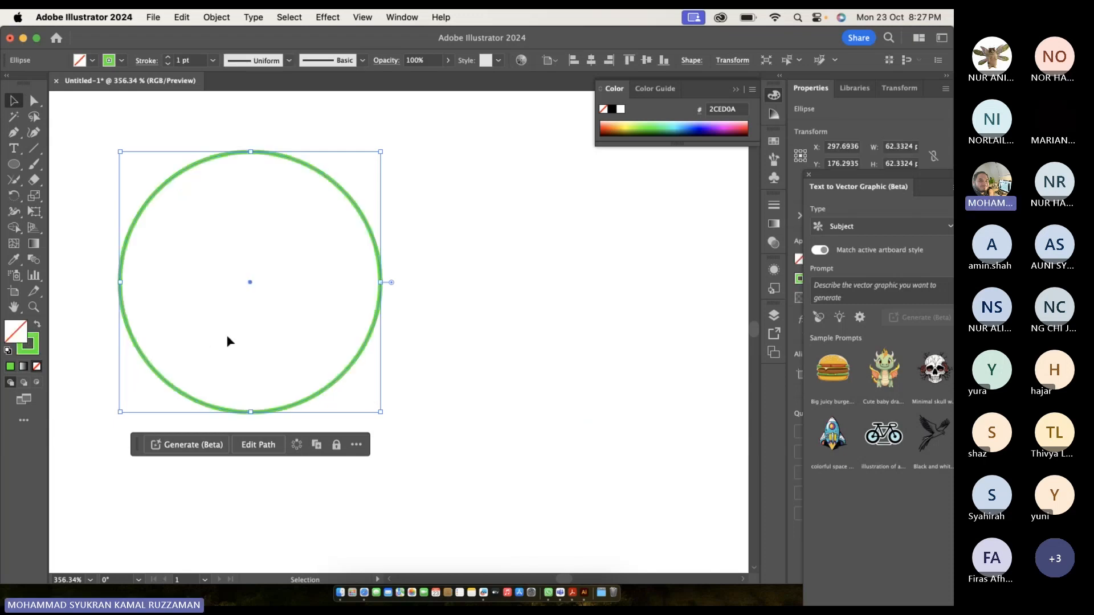
Move the green circle sideways to about X 327 pt and open the Offset Path settings for it.
{"action": "left_click_drag", "start_coordinate": [185, 183], "coordinate": [308, 182]}
{"action": "left_click", "coordinate": [217, 17]}
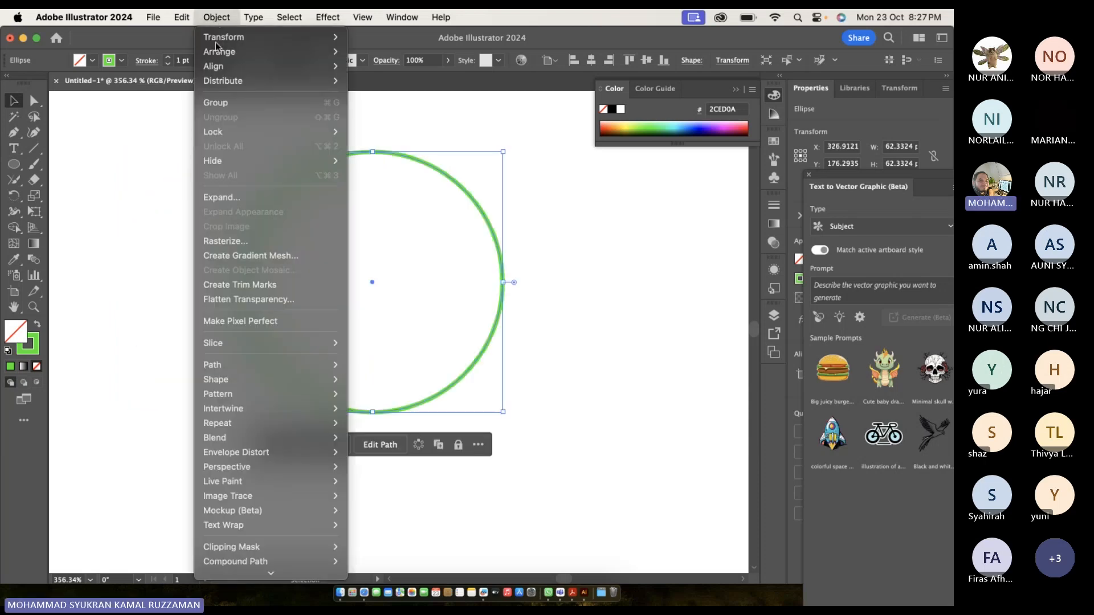
{"action": "mouse_move", "coordinate": [254, 365]}
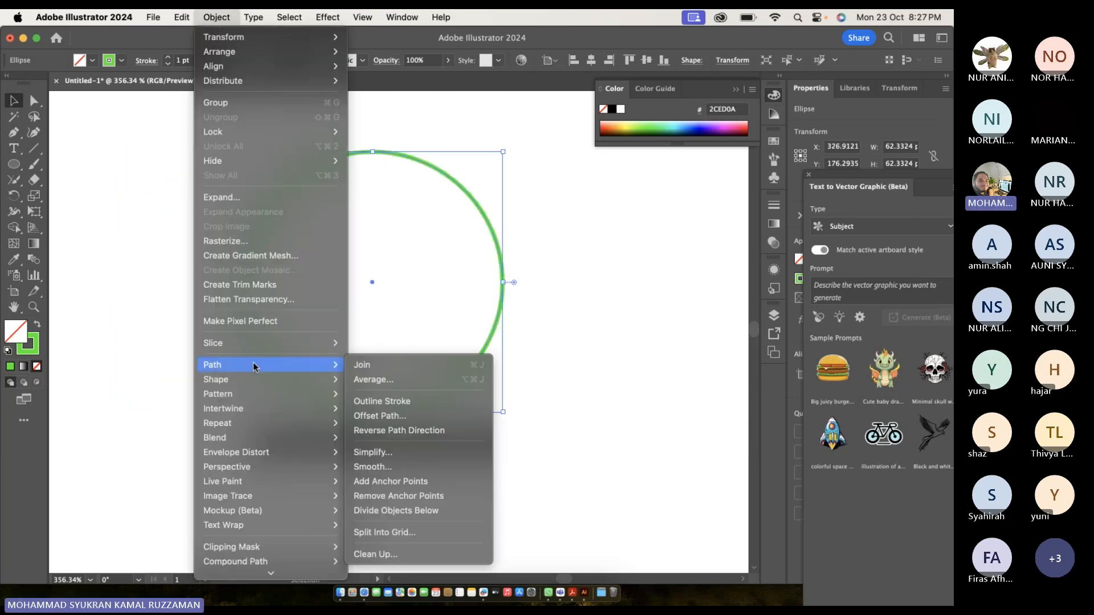
{"action": "left_click", "coordinate": [402, 416]}
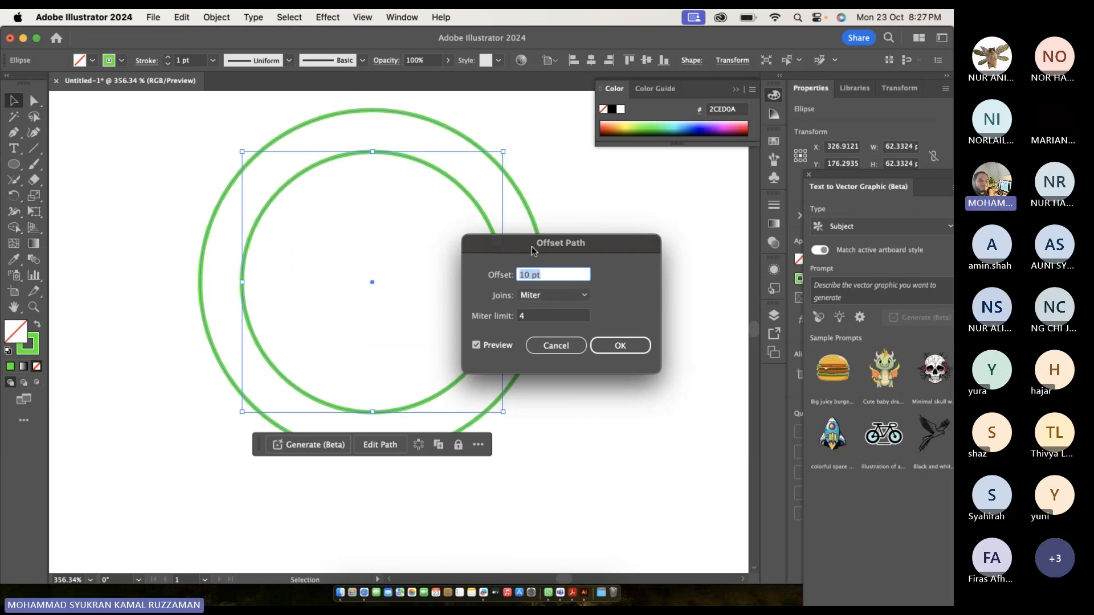
Set the circle's path offset to 2 pt and compare the result with the preview on and off.
{"action": "left_click", "coordinate": [562, 277]}
{"action": "type", "text": "2"}
{"action": "left_click", "coordinate": [489, 346]}
{"action": "left_click", "coordinate": [488, 346]}
{"action": "left_click", "coordinate": [487, 347]}
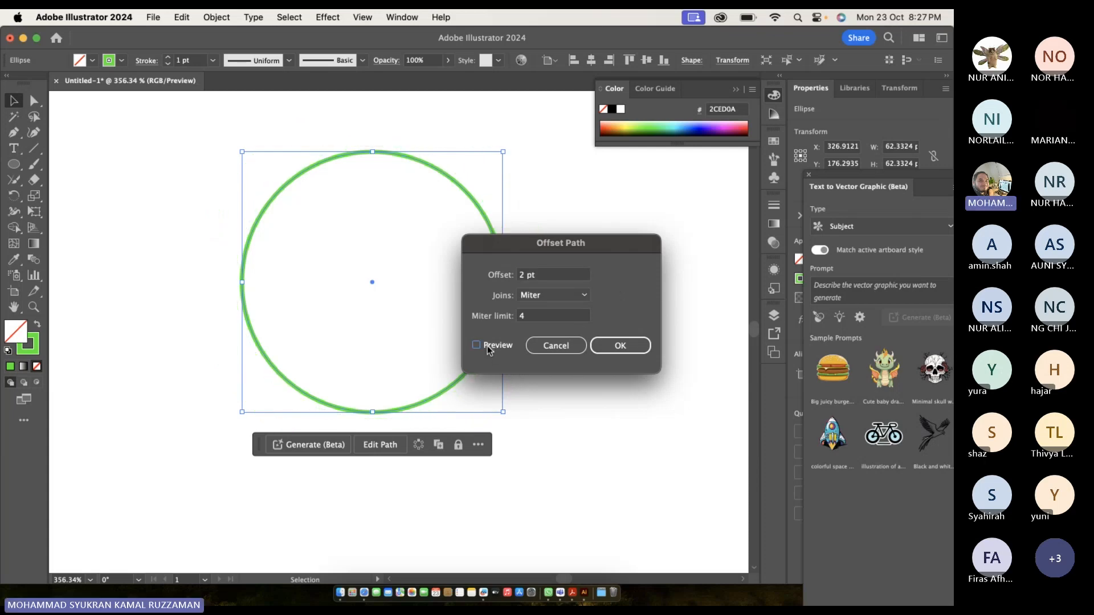
{"action": "left_click", "coordinate": [487, 347]}
{"action": "left_click", "coordinate": [487, 347]}
{"action": "left_click", "coordinate": [487, 346]}
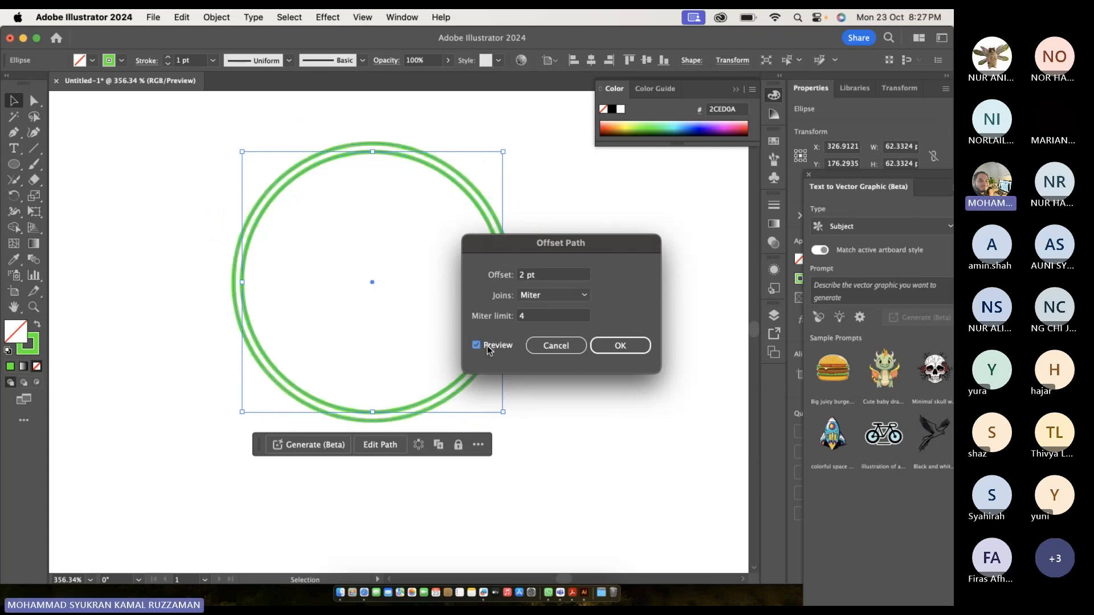
{"action": "left_click", "coordinate": [487, 346]}
{"action": "left_click", "coordinate": [487, 346]}
Set the circle's path offset to -3 pt and compare the result with the preview on and off.
{"action": "left_click_drag", "start_coordinate": [528, 277], "coordinate": [510, 277]}
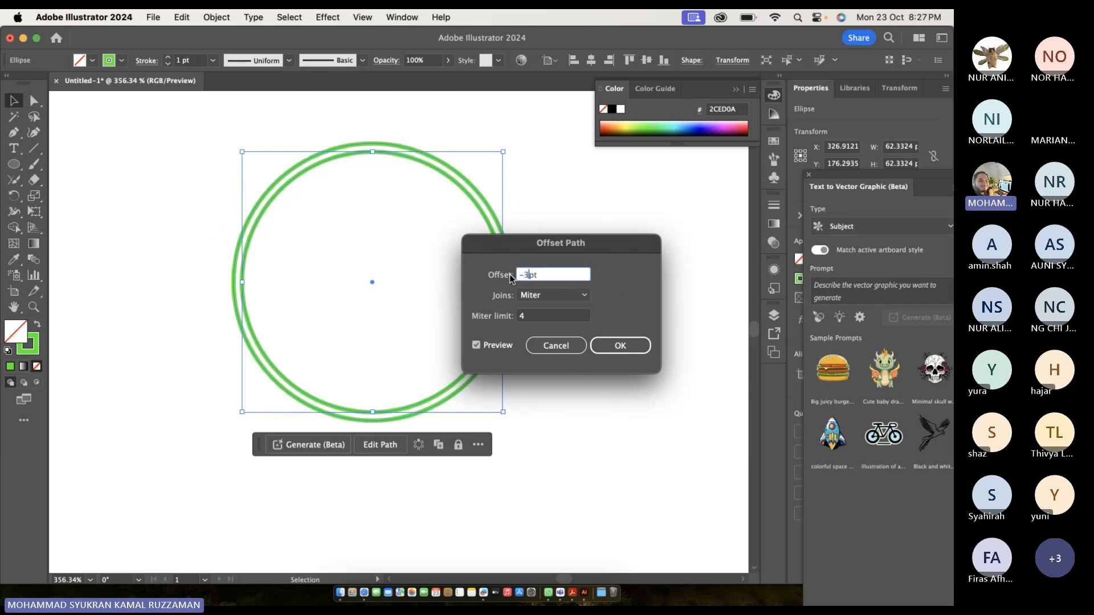
{"action": "type", "text": "-3"}
{"action": "left_click", "coordinate": [498, 345]}
{"action": "left_click", "coordinate": [498, 345]}
{"action": "left_click", "coordinate": [497, 345]}
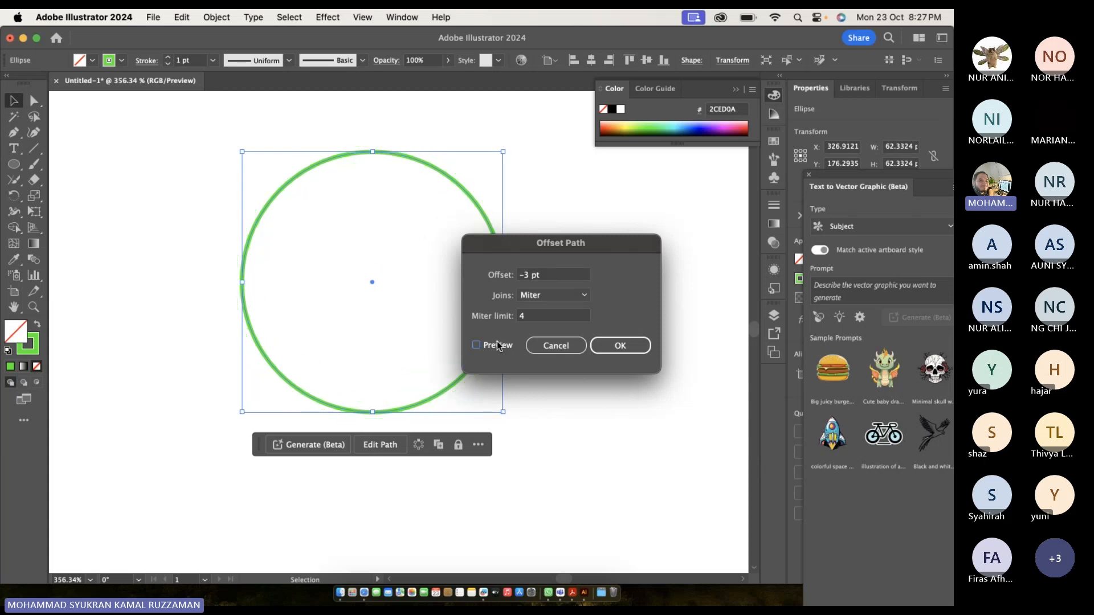
{"action": "left_click", "coordinate": [497, 346]}
{"action": "left_click", "coordinate": [497, 345]}
{"action": "left_click", "coordinate": [497, 346]}
{"action": "left_click", "coordinate": [498, 345]}
{"action": "left_click", "coordinate": [497, 345]}
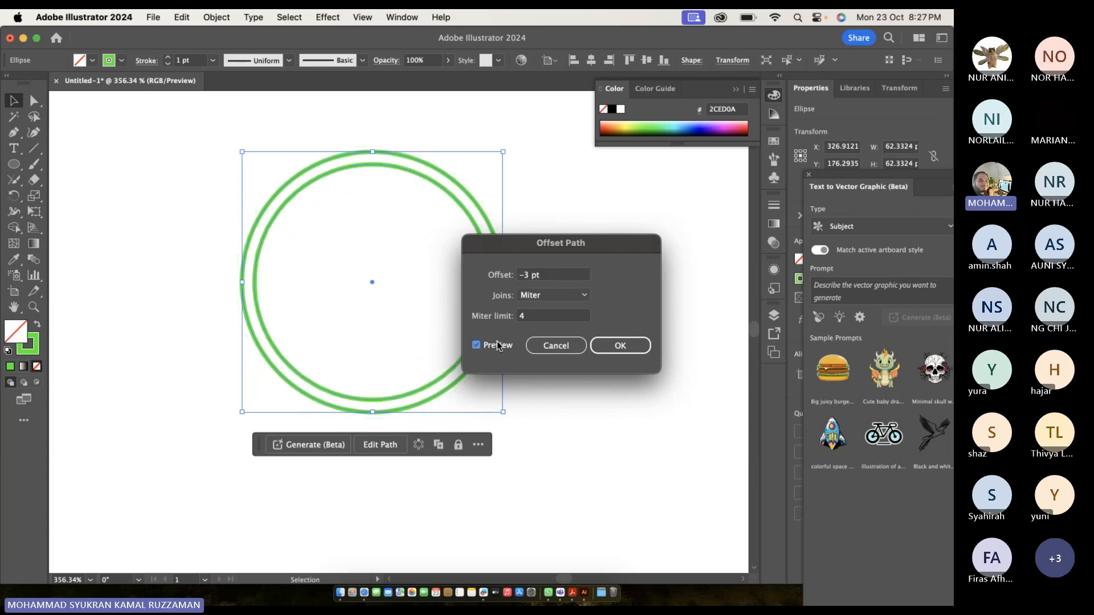
{"action": "left_click", "coordinate": [498, 345]}
{"action": "left_click", "coordinate": [497, 345]}
Try Round joins, set the joins back to Miter, and apply the inward offset to the circle.
{"action": "left_click", "coordinate": [556, 296]}
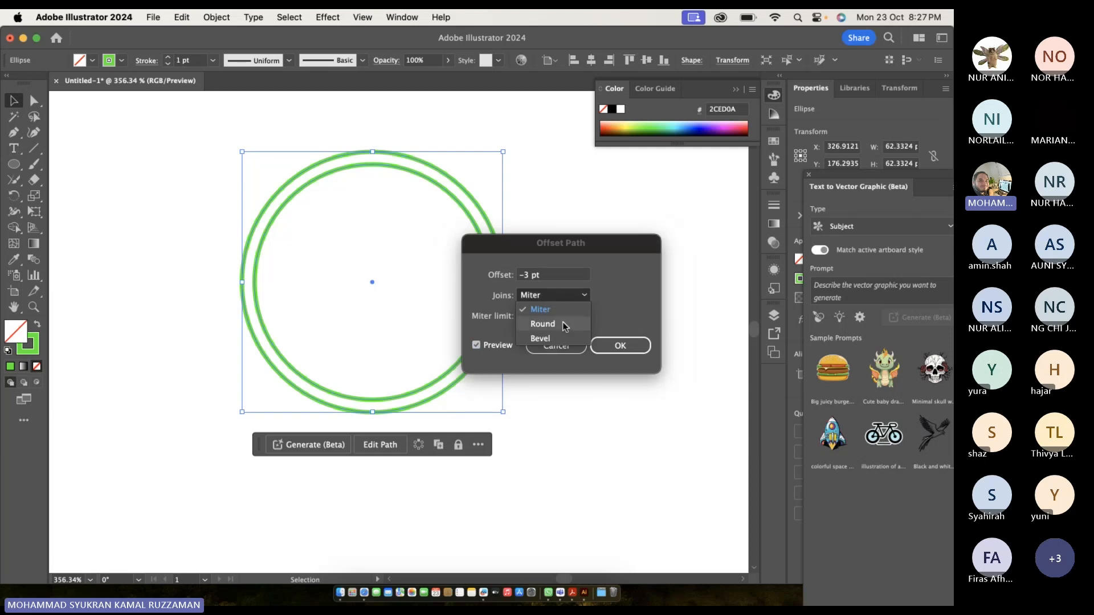
{"action": "left_click", "coordinate": [562, 324]}
{"action": "left_click", "coordinate": [564, 301]}
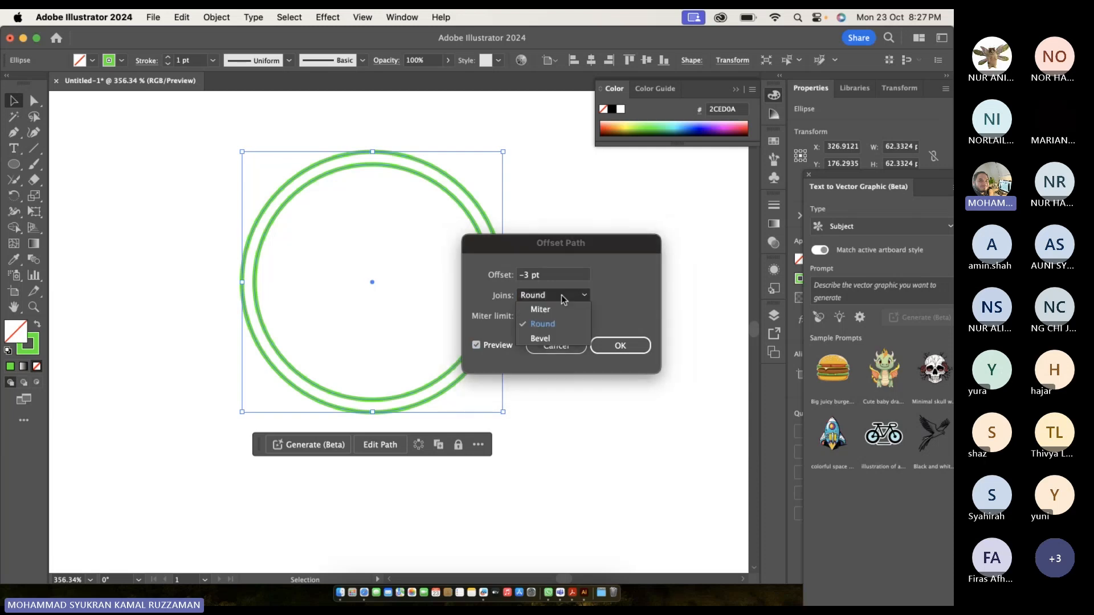
{"action": "left_click", "coordinate": [563, 324]}
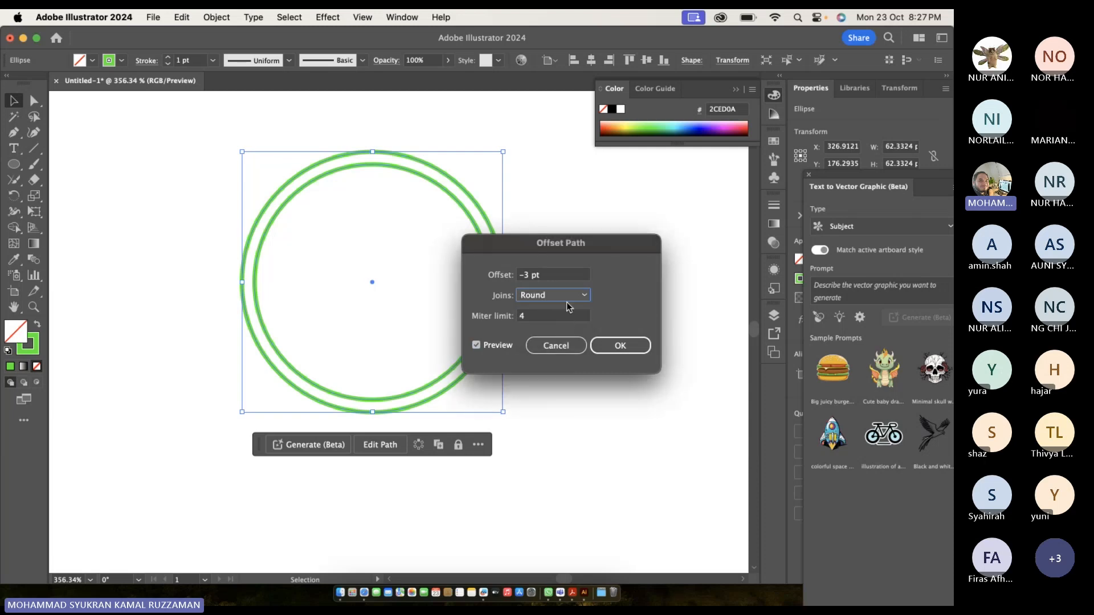
{"action": "left_click", "coordinate": [566, 296]}
{"action": "left_click", "coordinate": [570, 309]}
{"action": "left_click", "coordinate": [616, 348]}
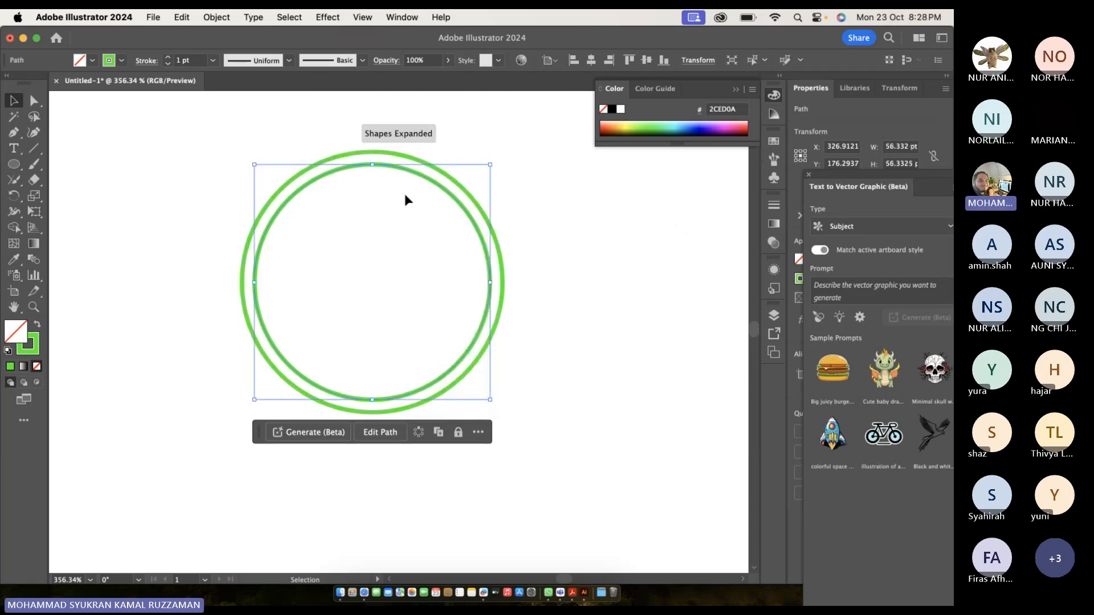
{"action": "key", "text": "a"}
{"action": "key", "text": "super+z"}
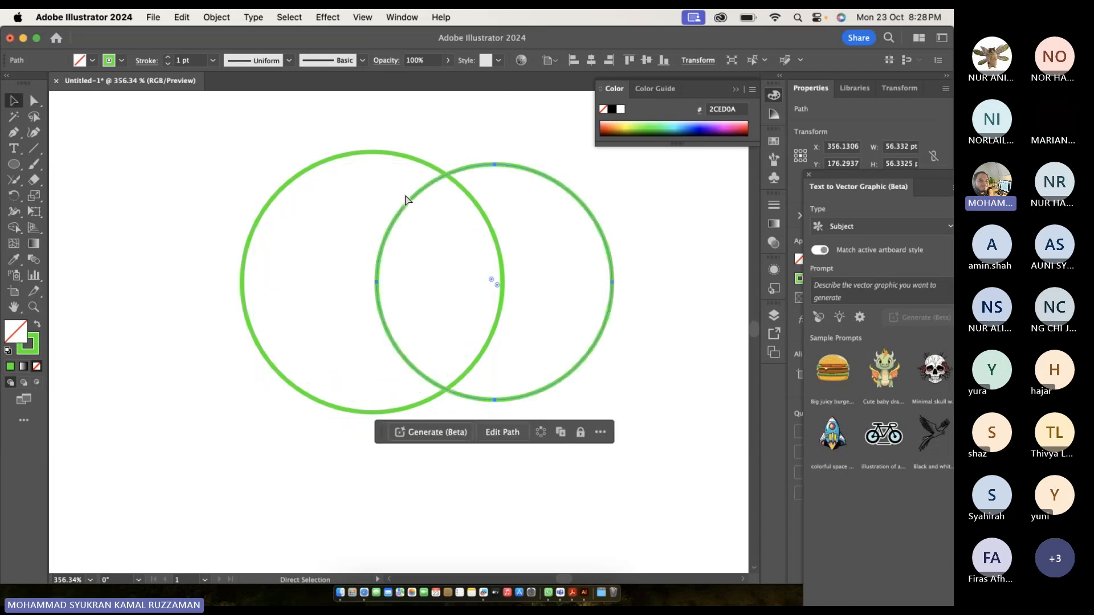
{"action": "key", "text": "super+shift+z"}
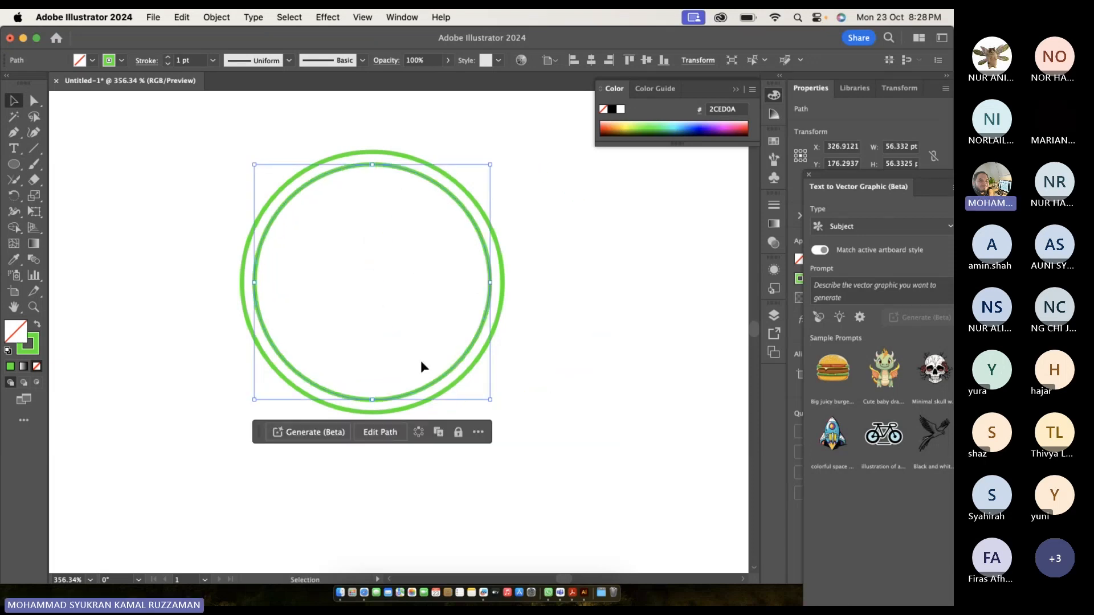
Offset the inner circle by -3 pt with Miter joins to add a third concentric circle.
{"action": "left_click", "coordinate": [218, 18]}
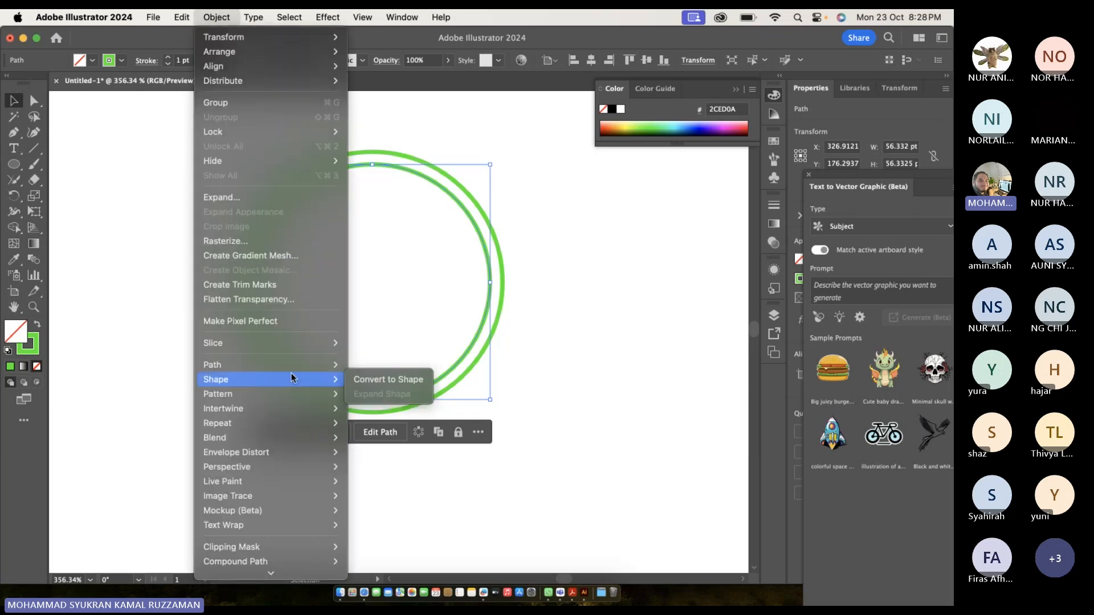
{"action": "mouse_move", "coordinate": [292, 369]}
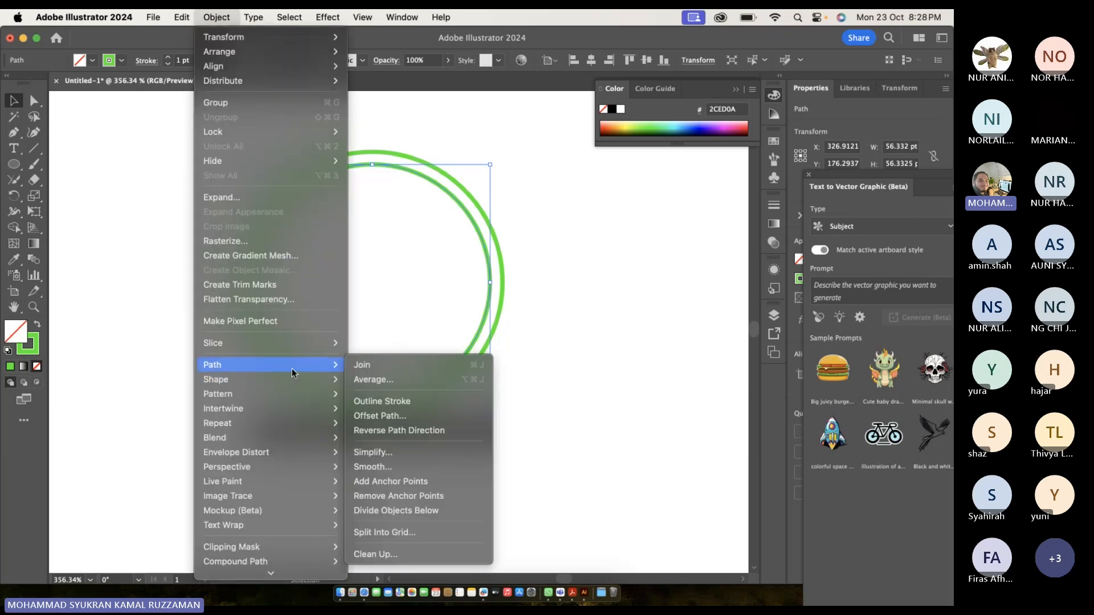
{"action": "left_click", "coordinate": [386, 420]}
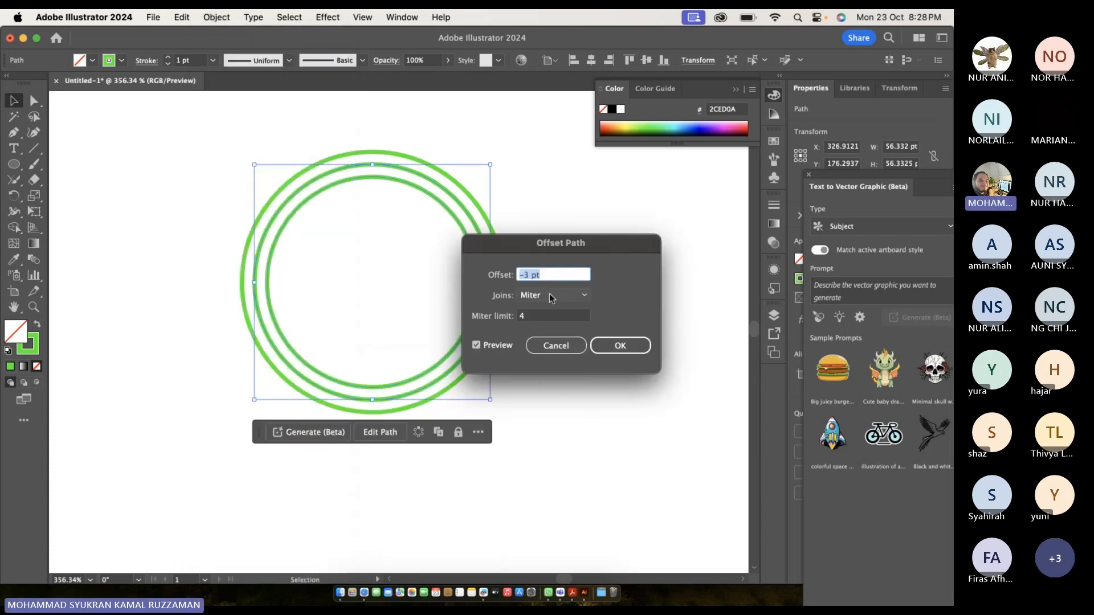
{"action": "left_click", "coordinate": [621, 345]}
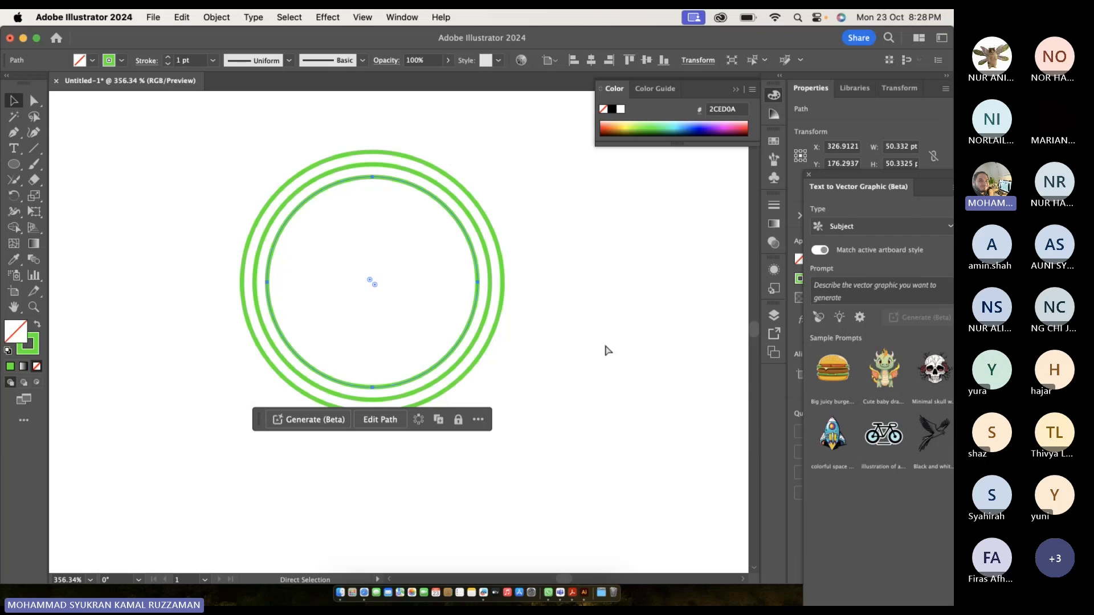
{"action": "key", "text": "super+d"}
{"action": "key", "text": "super+z"}
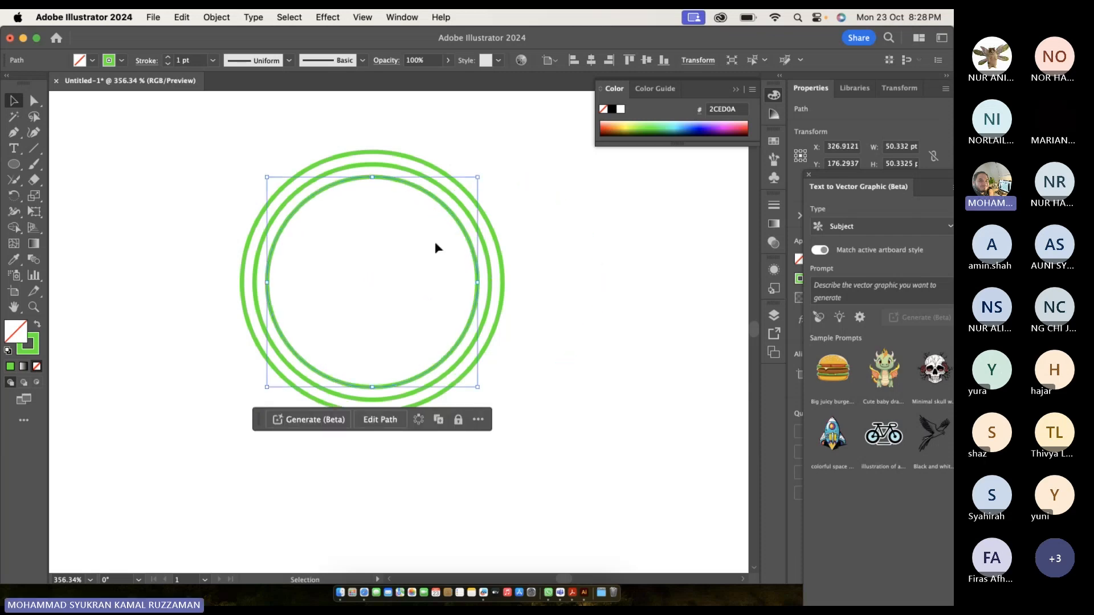
Delete all three concentric green circles.
{"action": "left_click", "coordinate": [429, 240]}
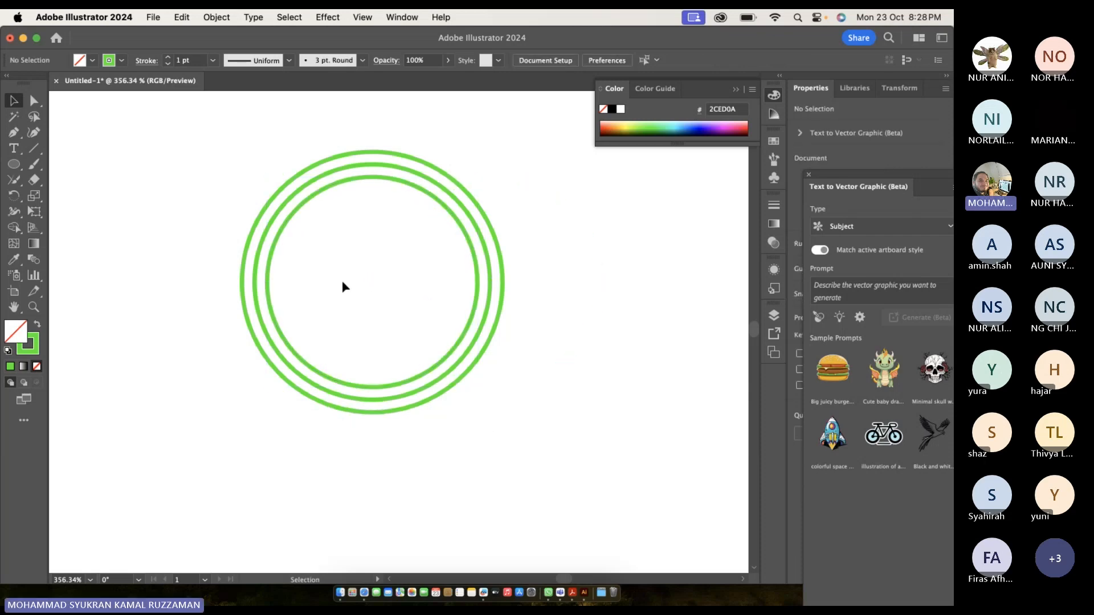
{"action": "left_click_drag", "start_coordinate": [200, 163], "coordinate": [595, 364]}
{"action": "key", "text": "Delete"}
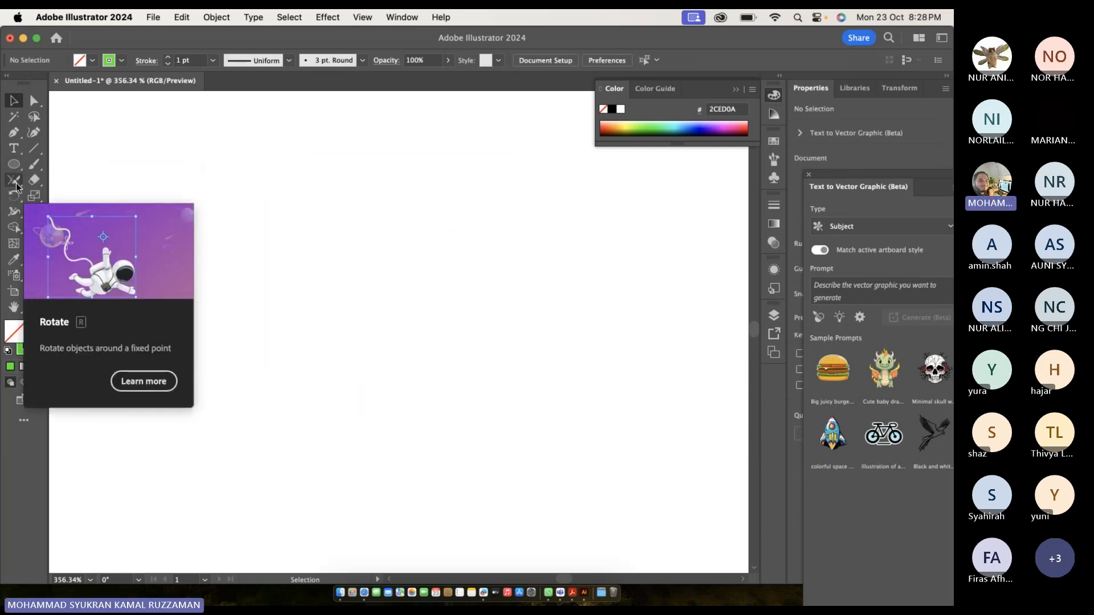
Draw an open three-point S-shaped curve about 69 pt wide and 25 pt high with the Pen tool.
{"action": "left_click", "coordinate": [14, 181]}
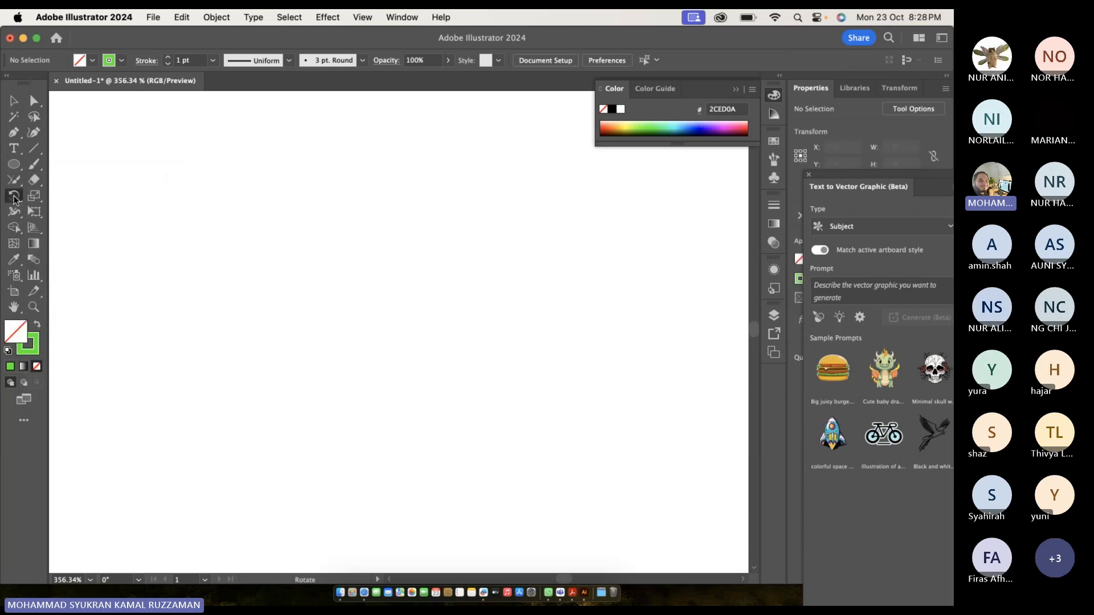
{"action": "left_click", "coordinate": [14, 195]}
{"action": "left_click", "coordinate": [13, 132]}
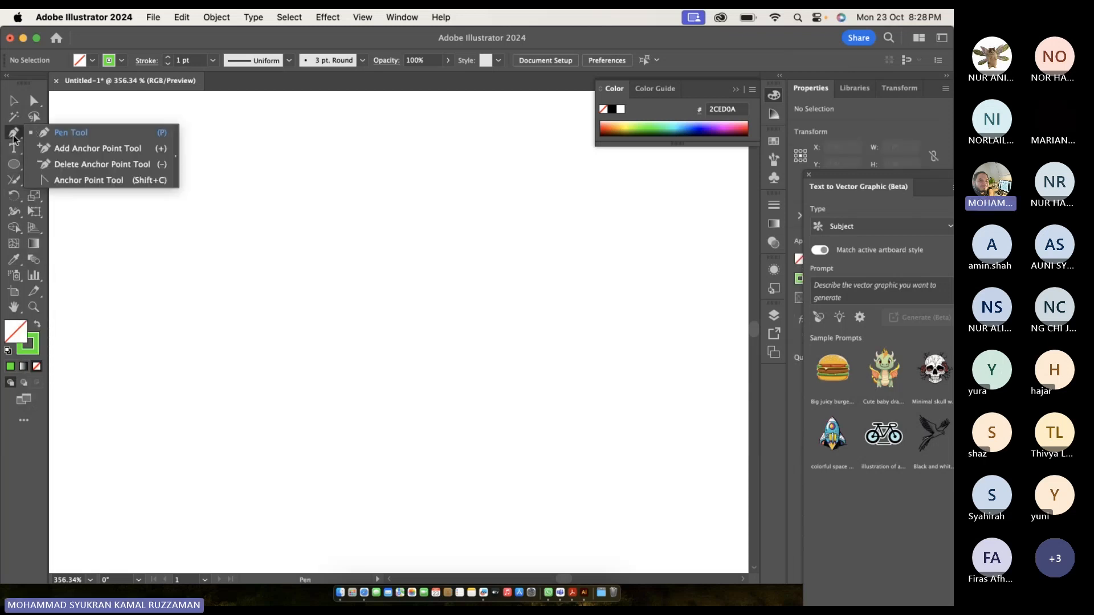
{"action": "left_click", "coordinate": [181, 241]}
{"action": "mouse_move", "coordinate": [316, 291]}
{"action": "left_mouse_down"}
{"action": "mouse_move", "coordinate": [388, 343]}
{"action": "mouse_move", "coordinate": [386, 365]}
{"action": "left_mouse_up"}
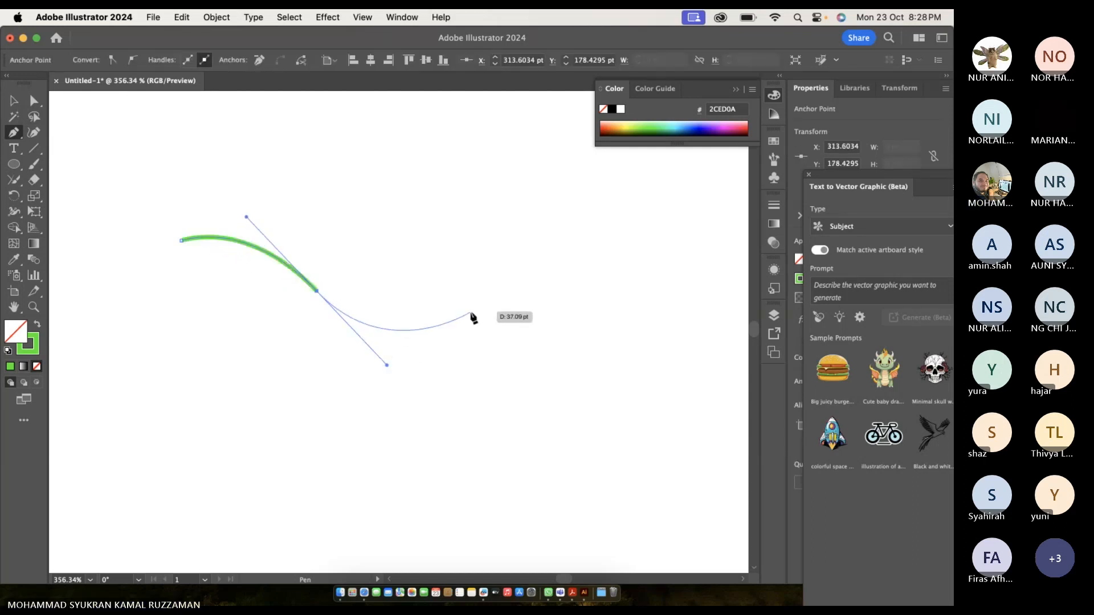
{"action": "left_click_drag", "start_coordinate": [470, 312], "coordinate": [502, 278]}
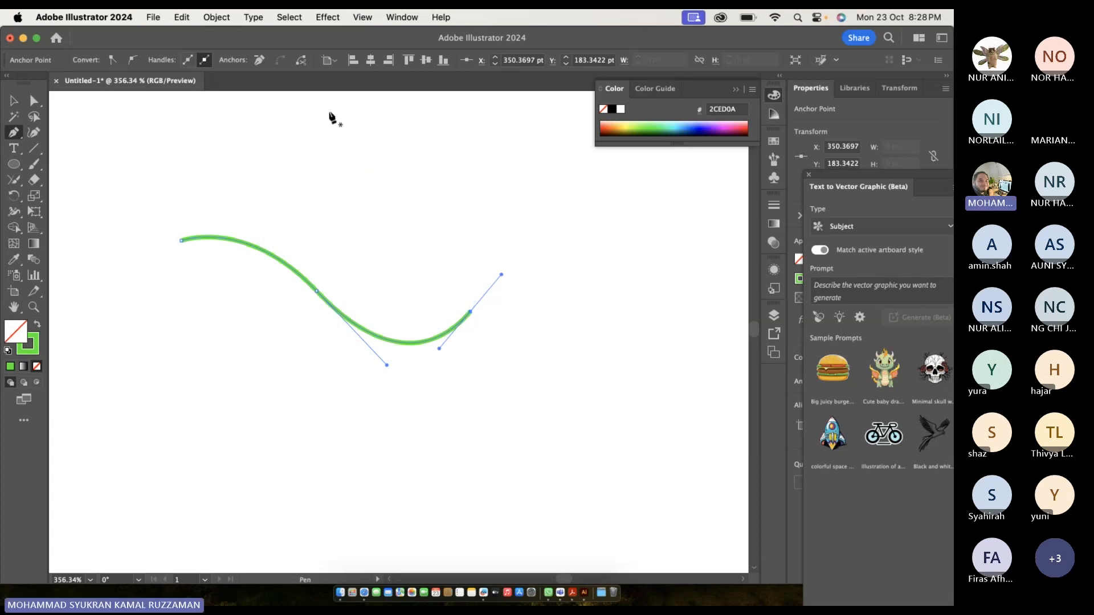
Set the S-shaped curve's stroke weight to 7 pt and deselect it.
{"action": "left_click", "coordinate": [773, 205]}
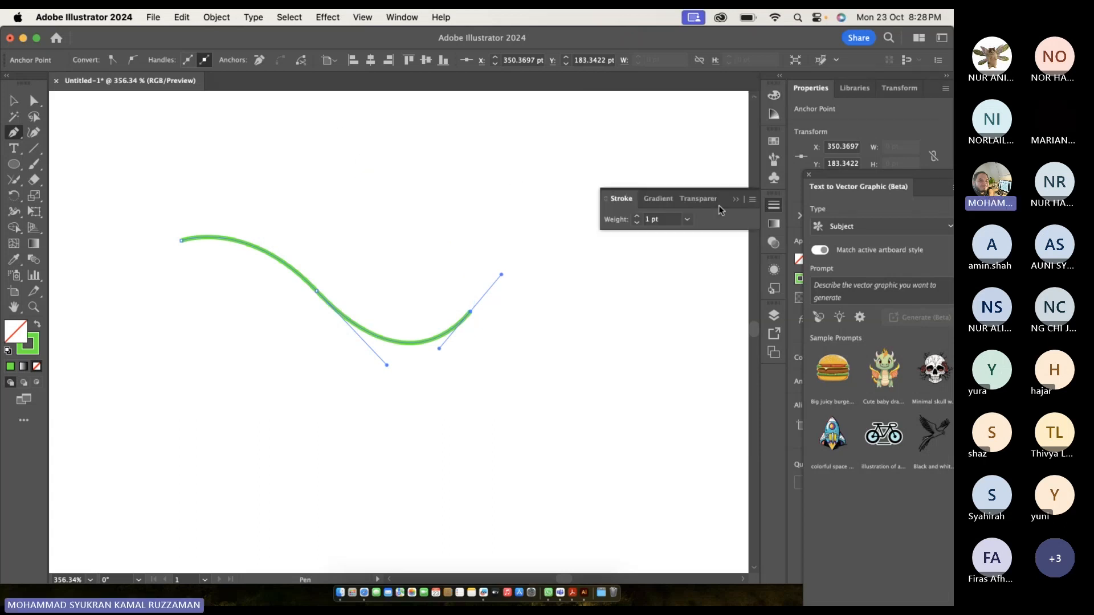
{"action": "left_click", "coordinate": [685, 220]}
{"action": "left_click", "coordinate": [712, 364]}
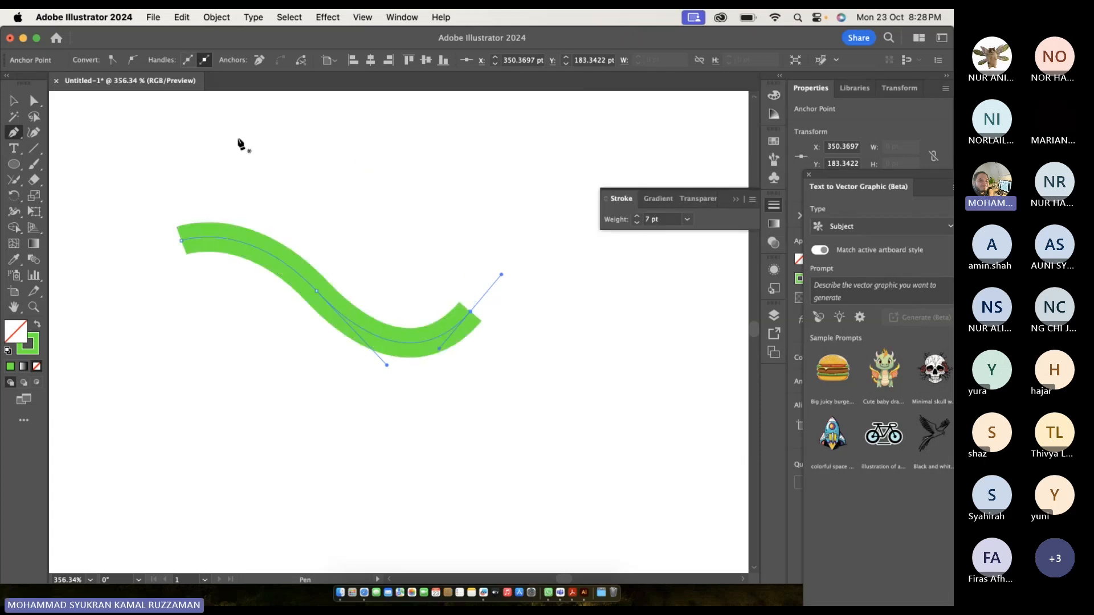
{"action": "key", "text": "v"}
{"action": "left_click", "coordinate": [139, 140]}
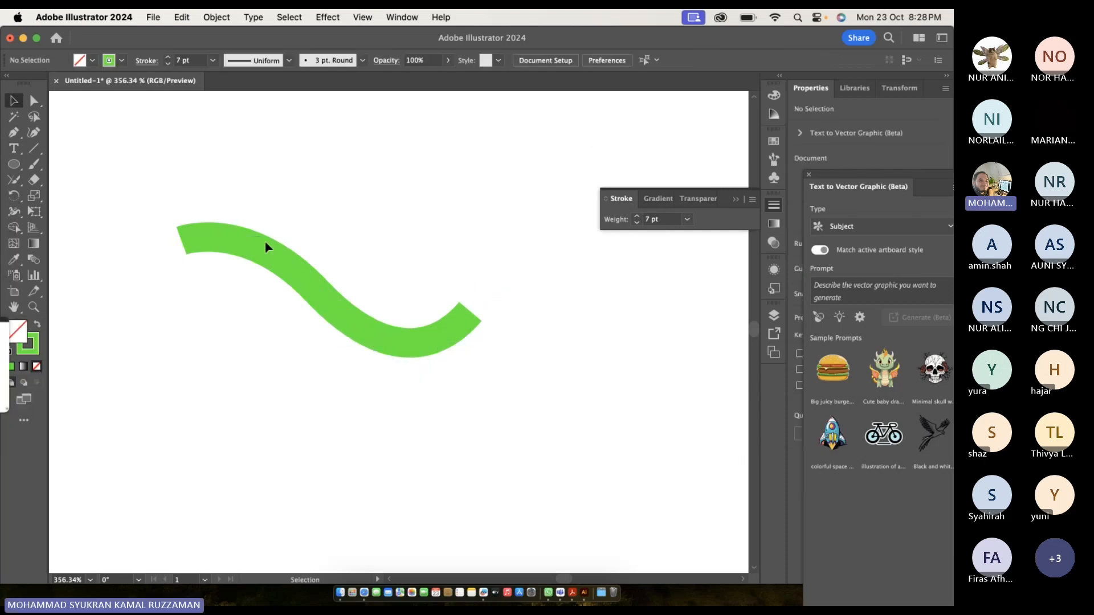
Start an Offset Path on the S-shaped curve with a 6 pt offset and Miter joins, and refresh its preview.
{"action": "left_click", "coordinate": [267, 258]}
{"action": "left_click", "coordinate": [215, 18]}
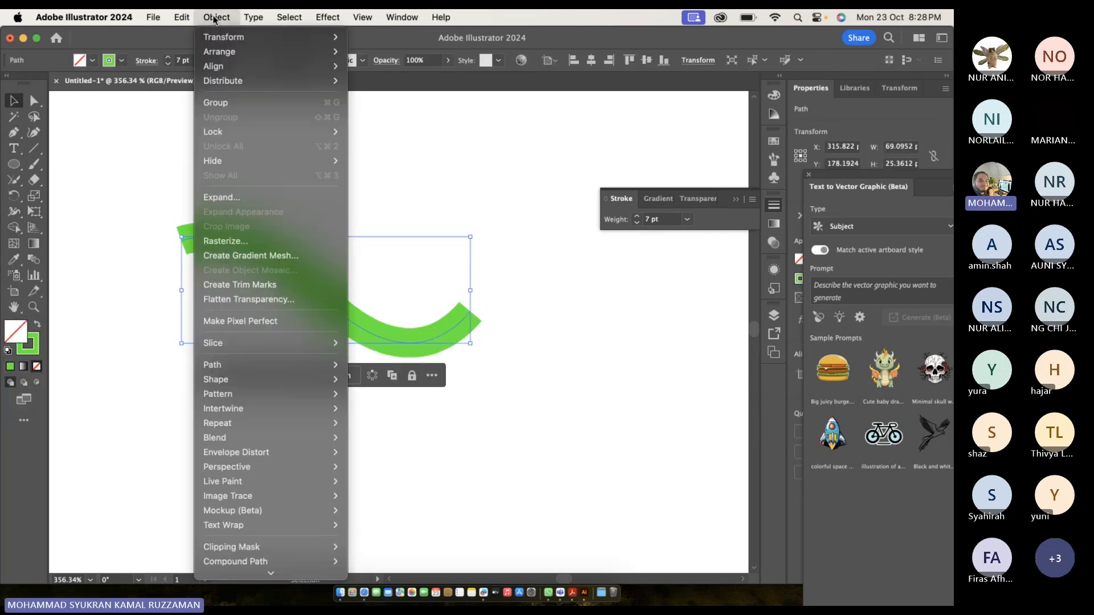
{"action": "mouse_move", "coordinate": [271, 366]}
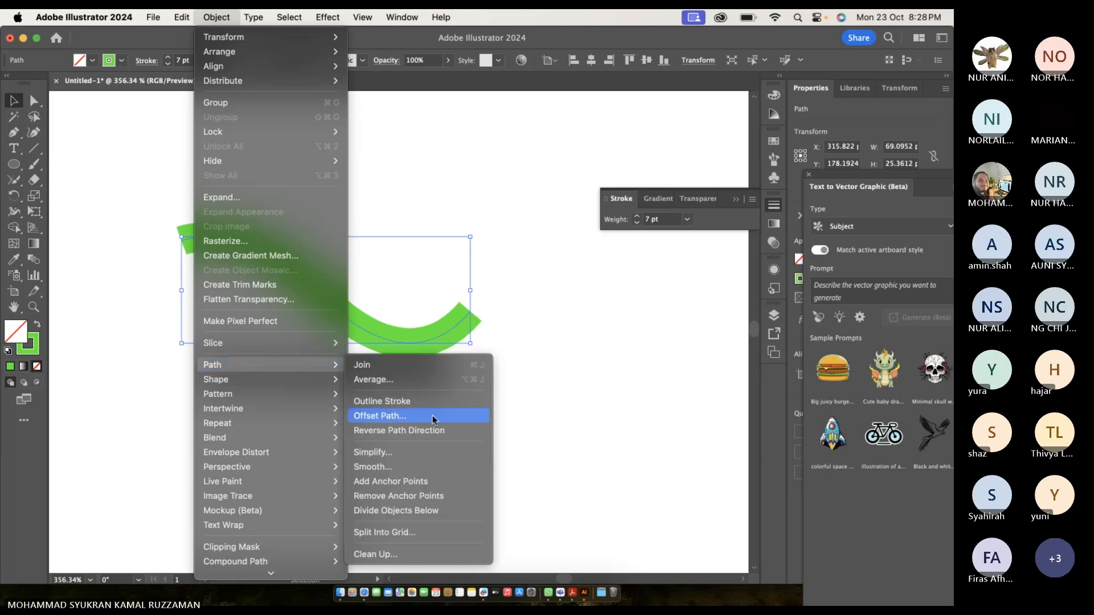
{"action": "left_click", "coordinate": [432, 415]}
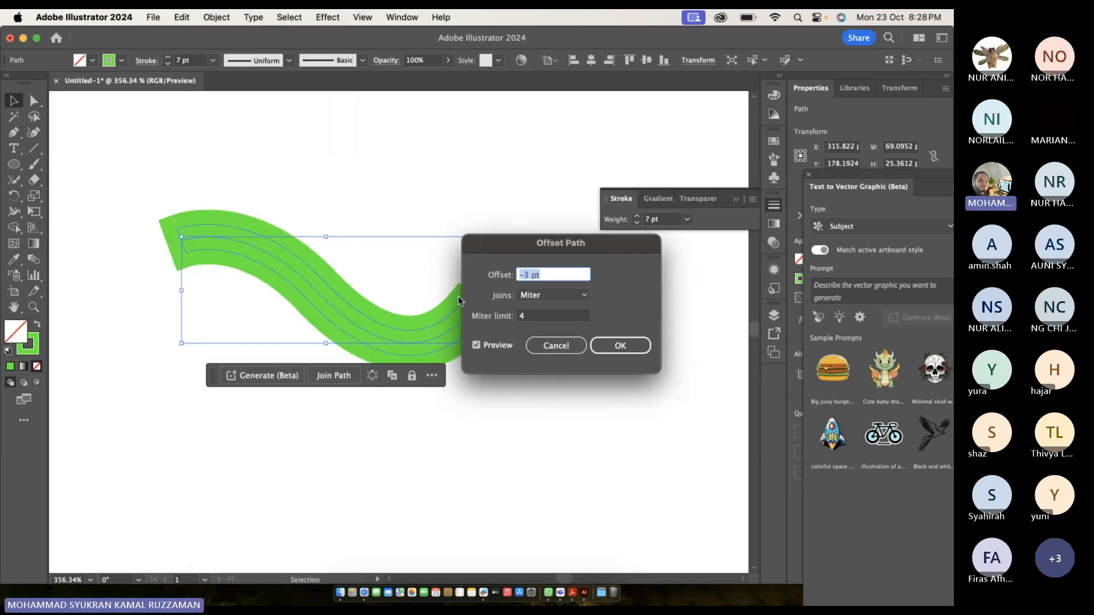
{"action": "left_click", "coordinate": [536, 277]}
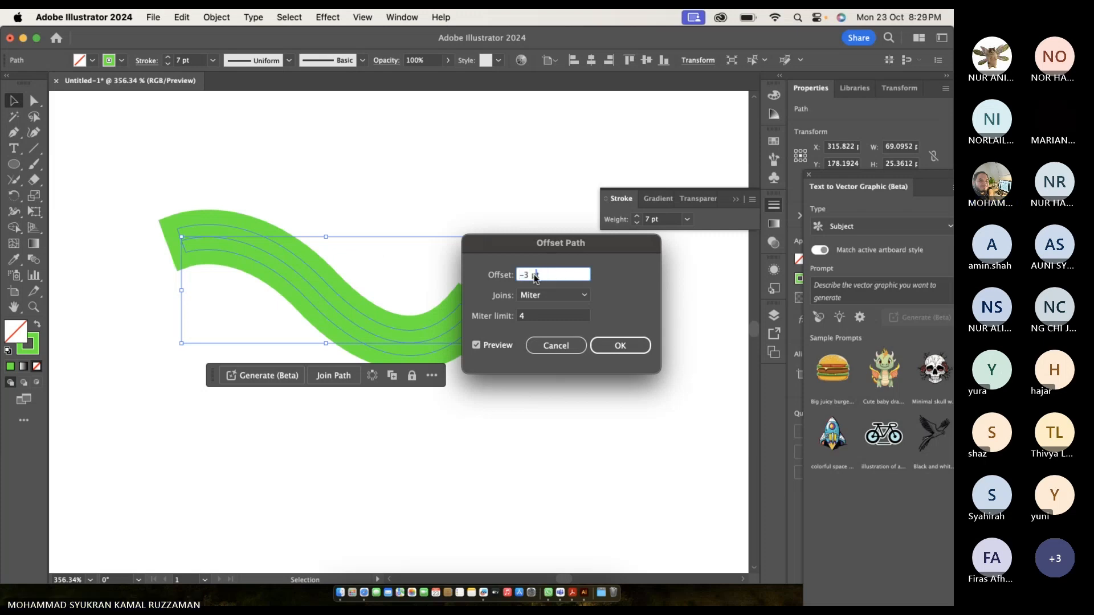
{"action": "left_click_drag", "start_coordinate": [541, 276], "coordinate": [502, 275]}
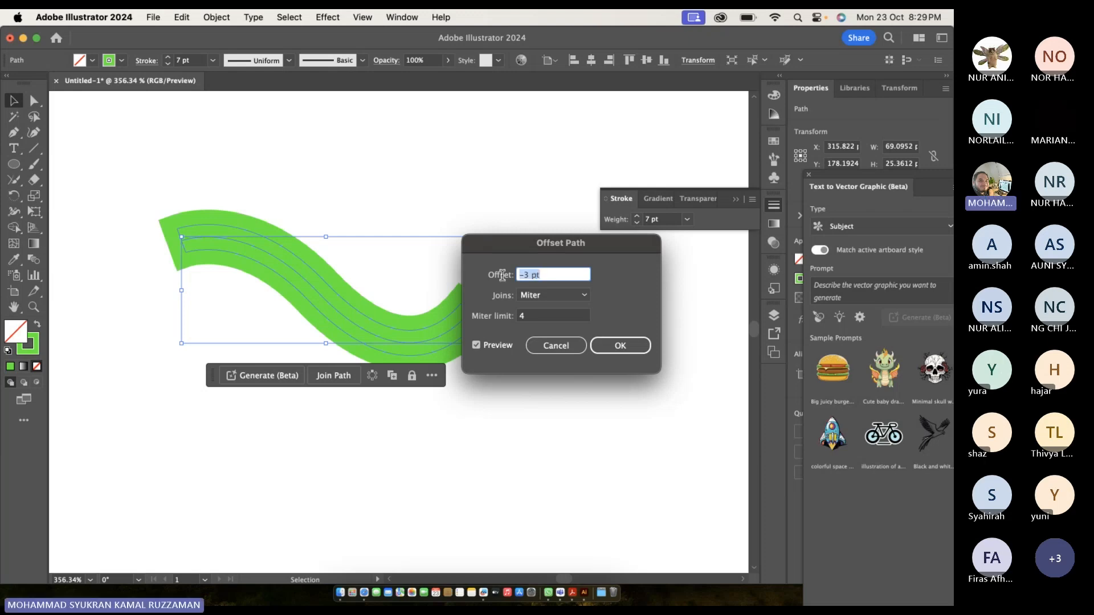
{"action": "type", "text": "6"}
{"action": "left_click", "coordinate": [492, 346]}
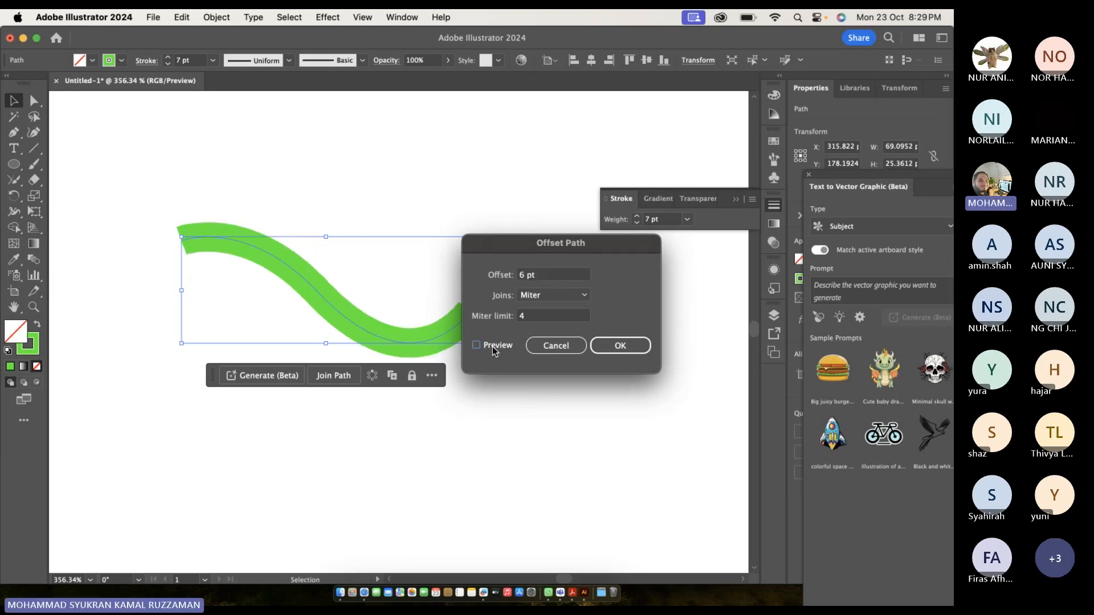
{"action": "left_click", "coordinate": [492, 346]}
{"action": "left_click", "coordinate": [493, 346]}
{"action": "left_click", "coordinate": [492, 347]}
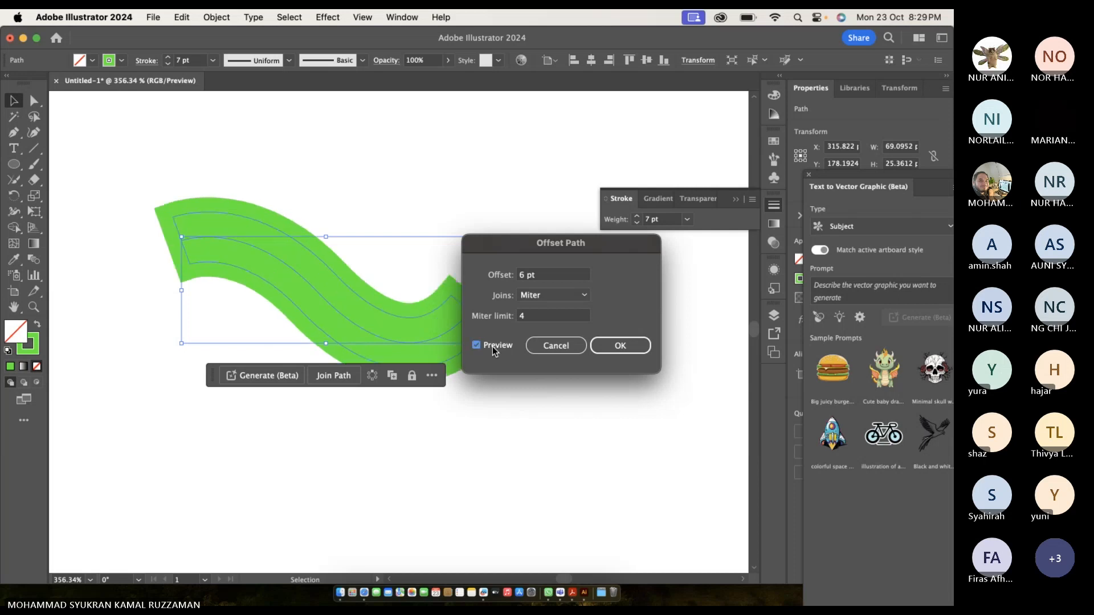
Change the S-shaped curve's path offset to 10 pt and refresh the preview.
{"action": "key", "text": "shift+Tab"}
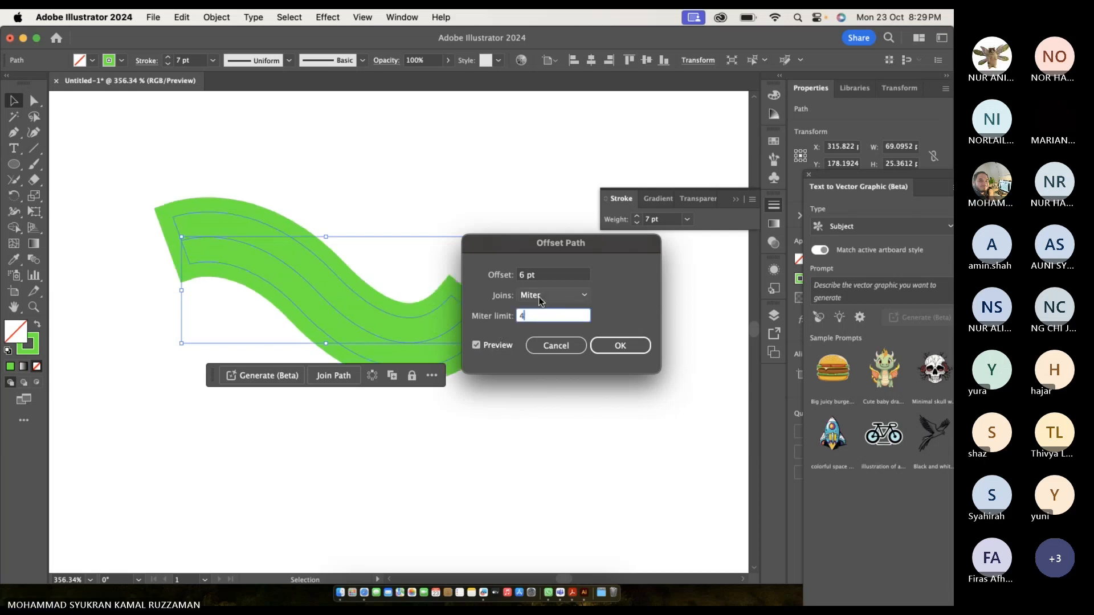
{"action": "left_click", "coordinate": [545, 276]}
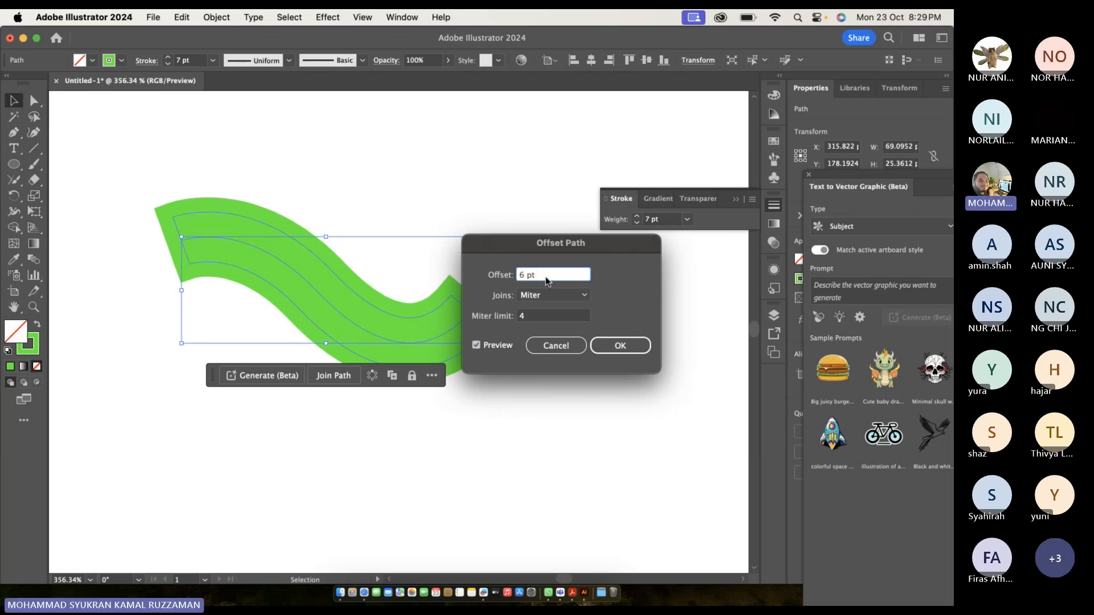
{"action": "left_click_drag", "start_coordinate": [545, 277], "coordinate": [510, 275]}
{"action": "type", "text": "10"}
{"action": "key", "text": "Tab"}
{"action": "left_click", "coordinate": [497, 343]}
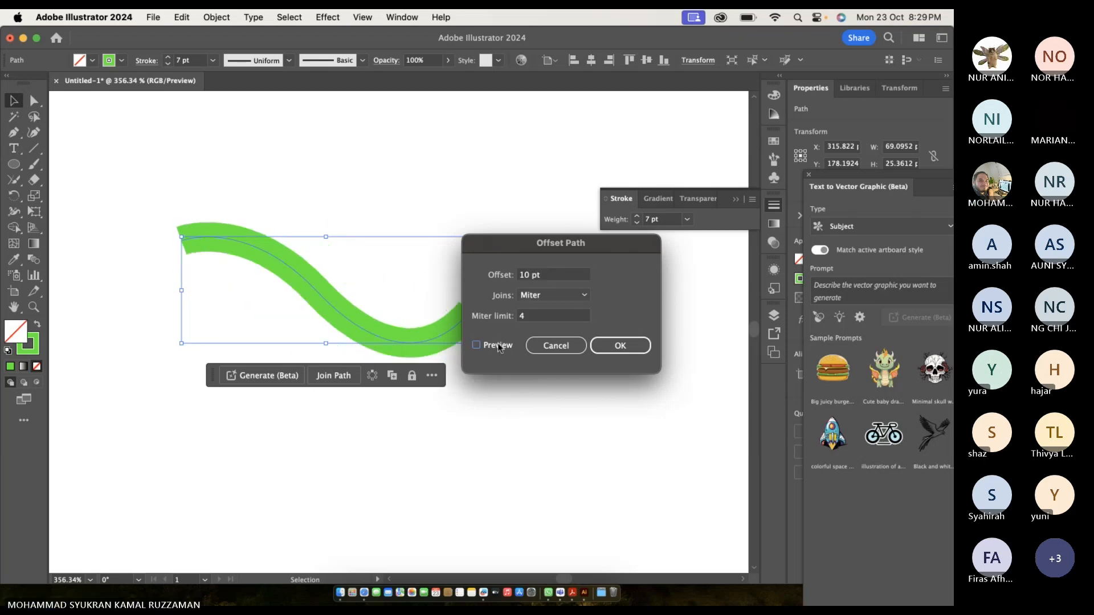
{"action": "left_click", "coordinate": [497, 343]}
Preview a 20 pt offset with the full curve in view, and cancel the Offset Path operation.
{"action": "left_click_drag", "start_coordinate": [546, 277], "coordinate": [514, 277]}
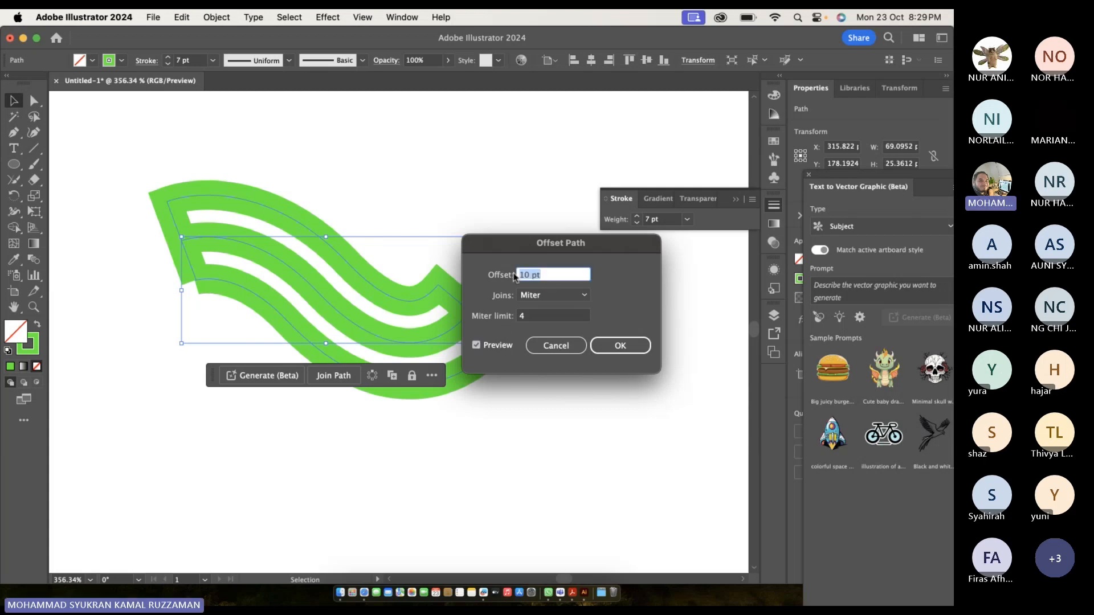
{"action": "type", "text": "20"}
{"action": "key", "text": "Tab"}
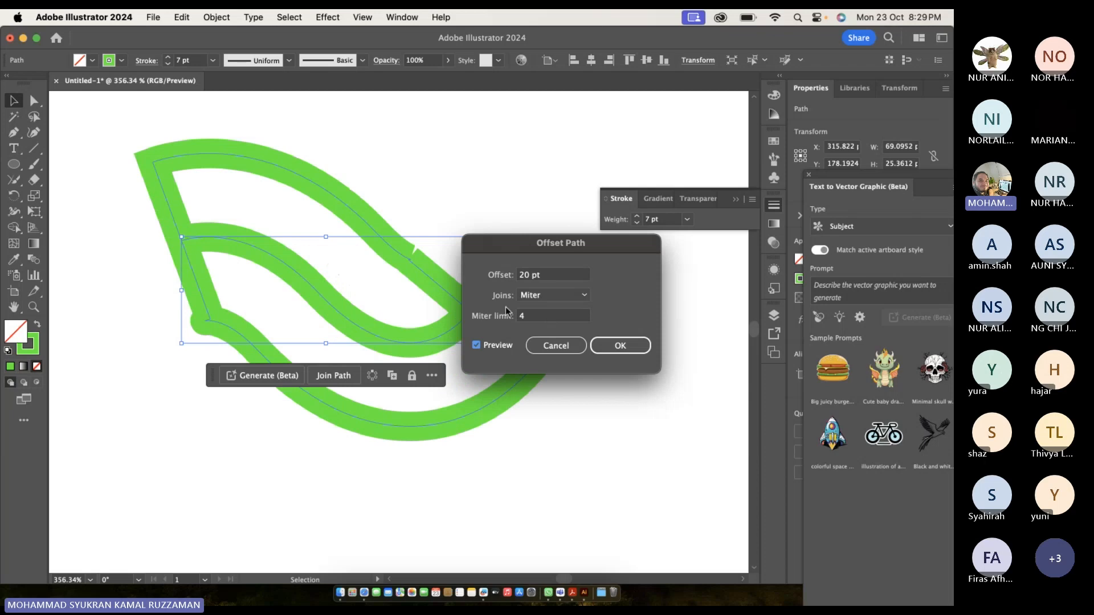
{"action": "left_click_drag", "start_coordinate": [516, 243], "coordinate": [617, 378]}
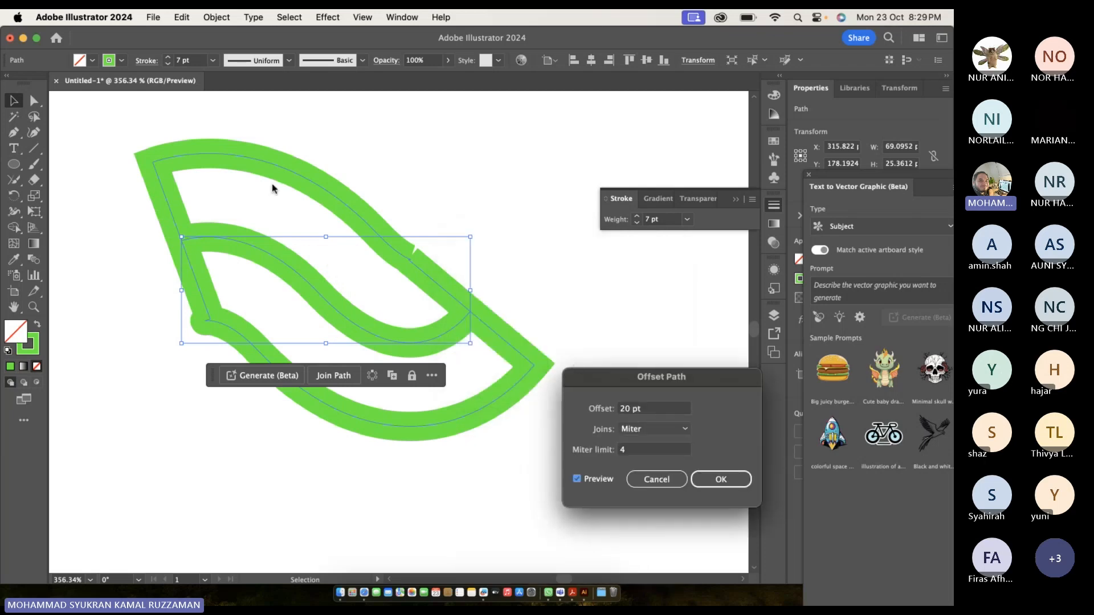
{"action": "left_click", "coordinate": [651, 479]}
Delete the green S-shaped curve from the artboard.
{"action": "scroll", "coordinate": [555, 400], "scroll_direction": "down", "scroll_amount": 5}
{"action": "mouse_move", "coordinate": [6, 94]}
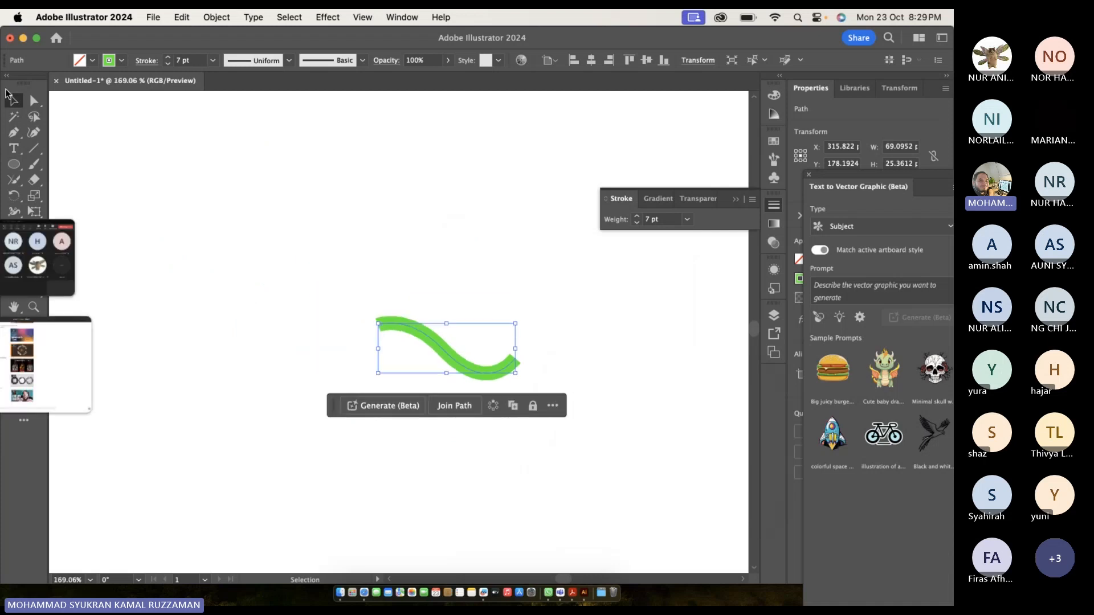
{"action": "left_click_drag", "start_coordinate": [347, 295], "coordinate": [640, 413]}
{"action": "key", "text": "Delete"}
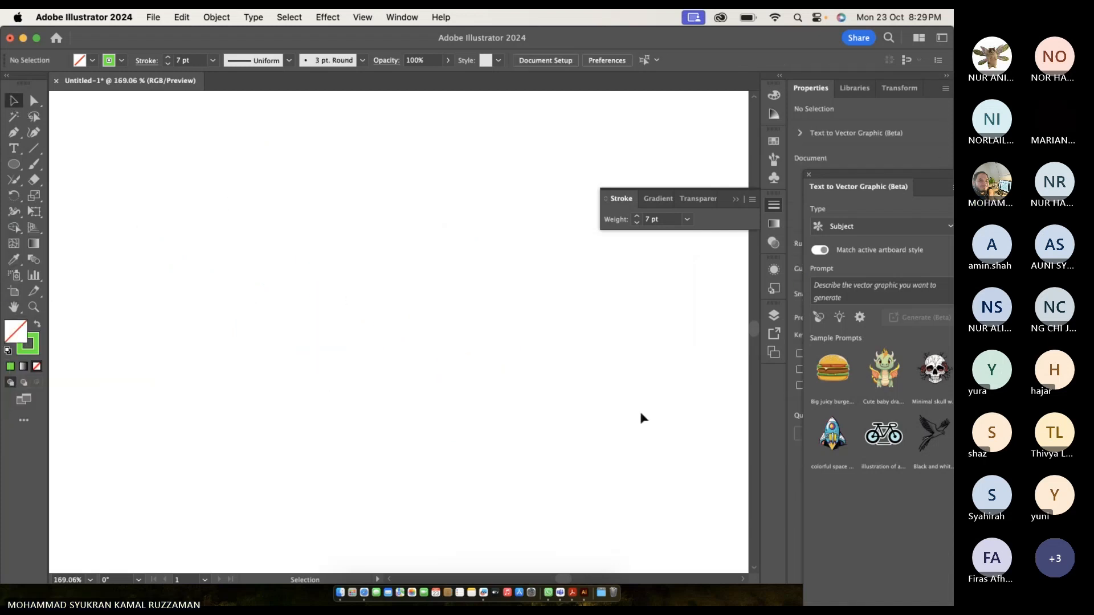
Draw an open four-point curve about 300 pt wide and 299 pt high with the Pen tool.
{"action": "left_click", "coordinate": [12, 181]}
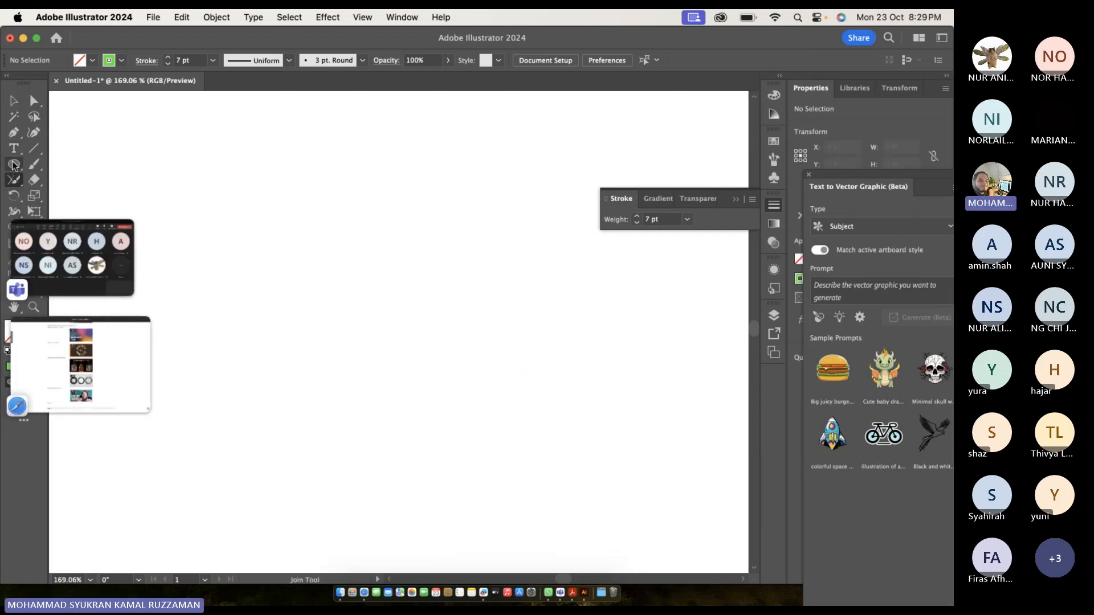
{"action": "left_click", "coordinate": [14, 135]}
{"action": "left_click", "coordinate": [144, 199]}
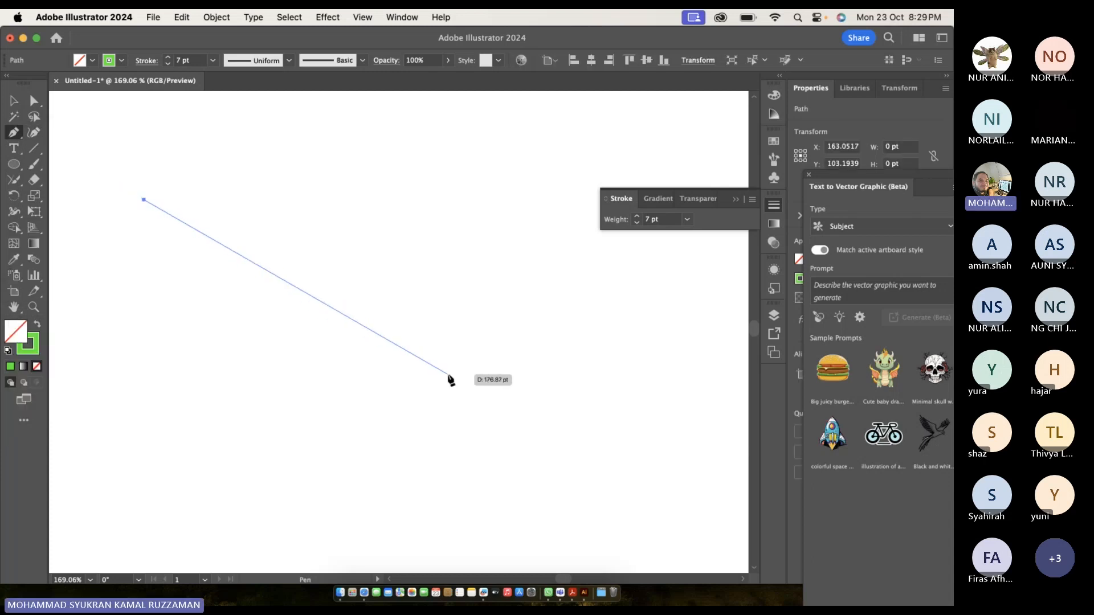
{"action": "scroll", "coordinate": [449, 379], "scroll_direction": "down", "scroll_amount": 4}
{"action": "mouse_move", "coordinate": [448, 374]}
{"action": "left_mouse_down"}
{"action": "mouse_move", "coordinate": [525, 376]}
{"action": "mouse_move", "coordinate": [535, 390]}
{"action": "left_mouse_up"}
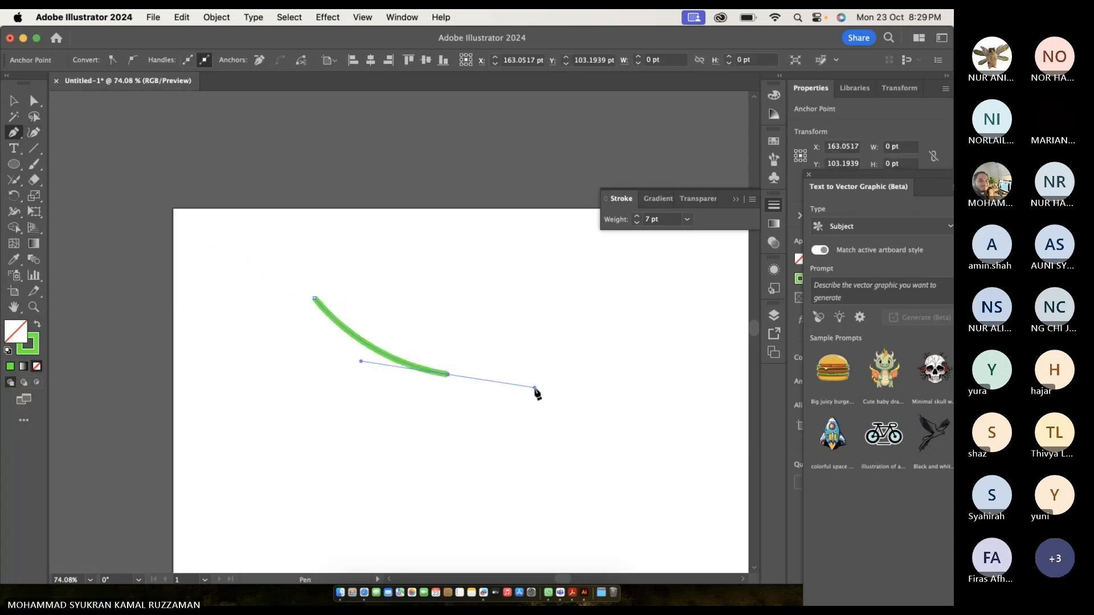
{"action": "mouse_move", "coordinate": [559, 490]}
{"action": "left_mouse_down"}
{"action": "mouse_move", "coordinate": [562, 522]}
{"action": "mouse_move", "coordinate": [541, 530]}
{"action": "left_mouse_up"}
{"action": "mouse_move", "coordinate": [302, 510]}
{"action": "left_mouse_down"}
{"action": "mouse_move", "coordinate": [274, 443]}
{"action": "mouse_move", "coordinate": [294, 412]}
{"action": "left_mouse_up"}
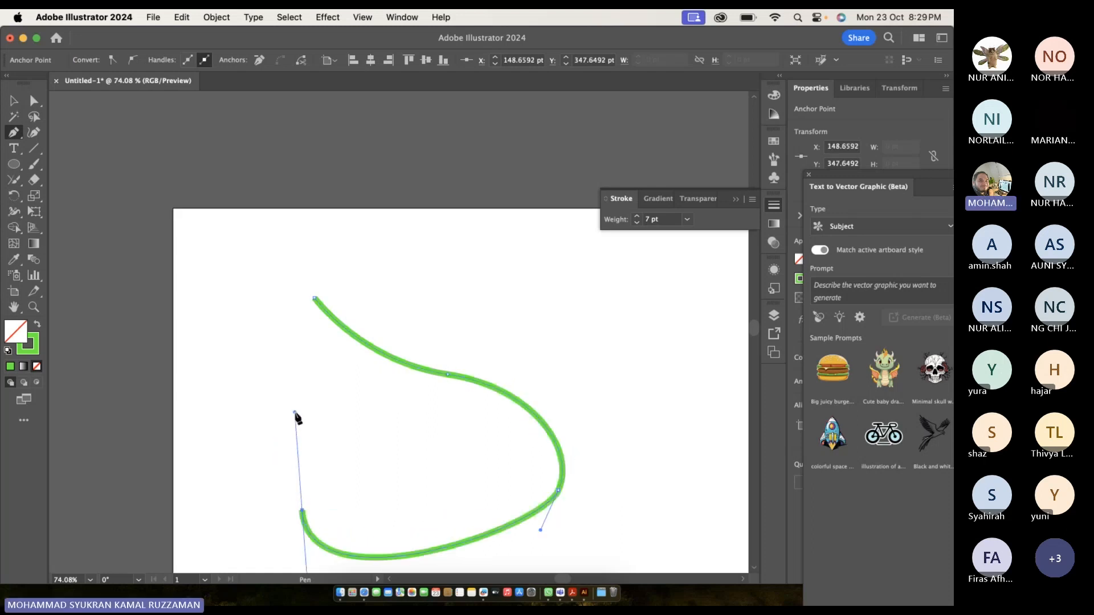
Set the open curve's stroke weight to 3 pt and deselect the curve.
{"action": "left_click", "coordinate": [687, 219]}
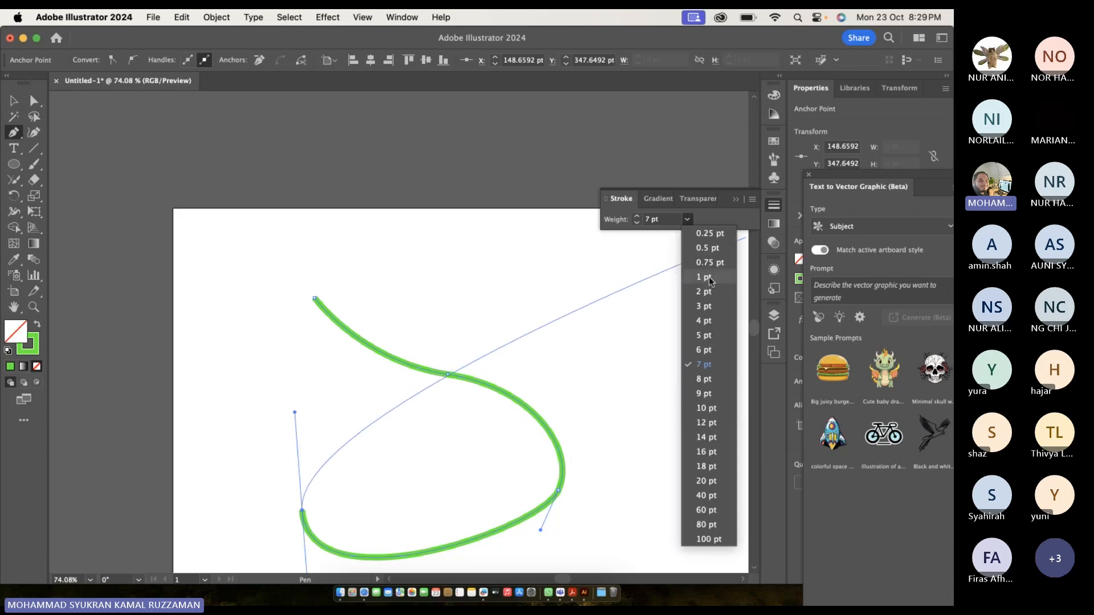
{"action": "left_click", "coordinate": [715, 305]}
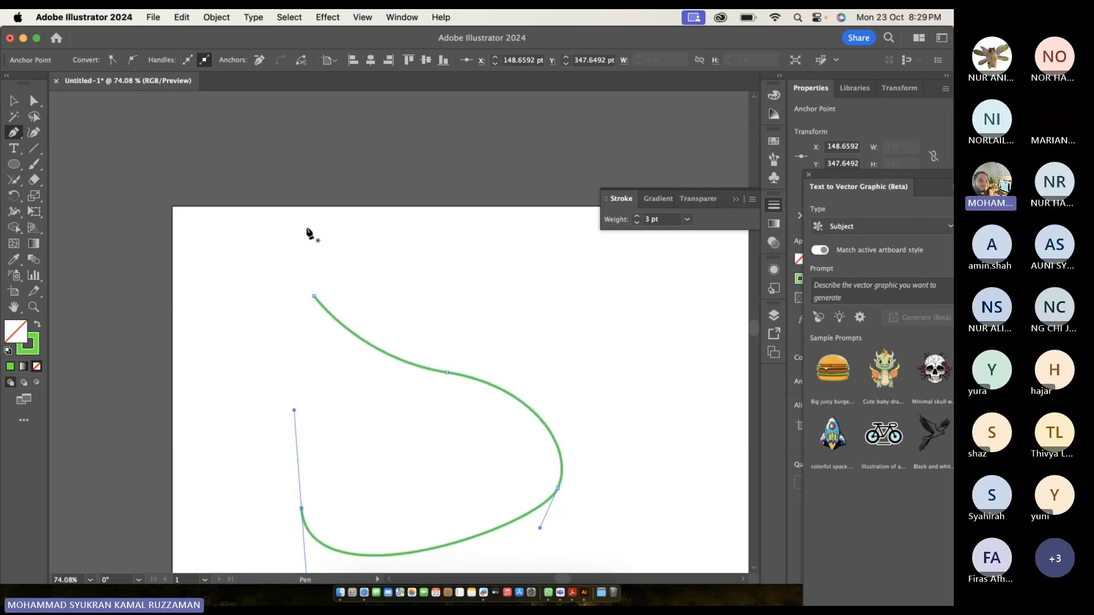
{"action": "scroll", "coordinate": [309, 234], "scroll_direction": "down", "scroll_amount": 3}
{"action": "left_click", "coordinate": [13, 100]}
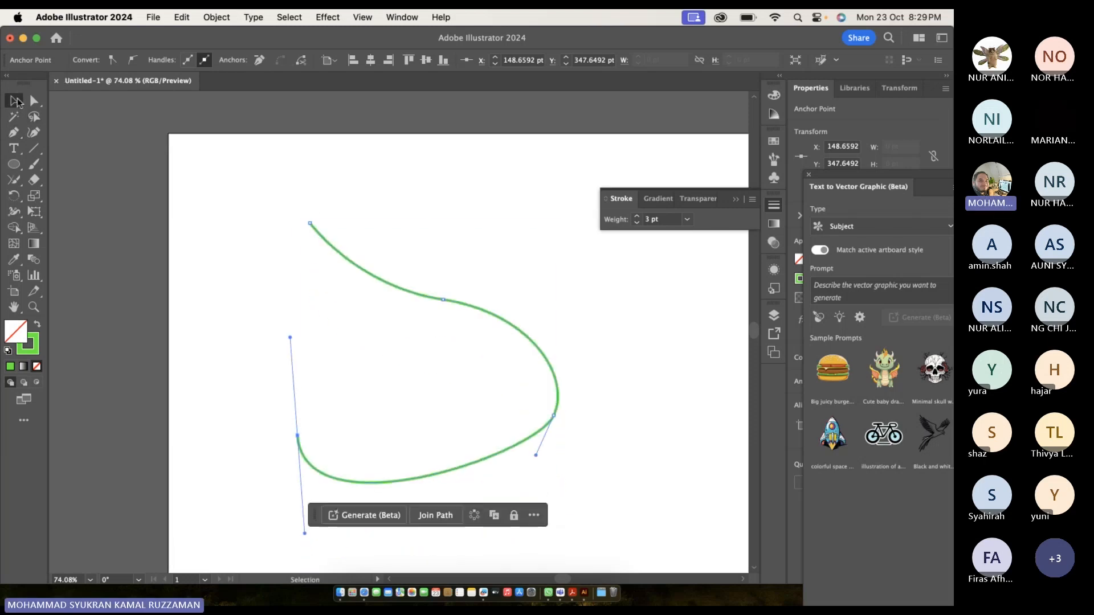
{"action": "left_click", "coordinate": [262, 180]}
Preview a 5 pt Offset Path with Miter joins on the whole open curve, and cancel it.
{"action": "left_click", "coordinate": [470, 313]}
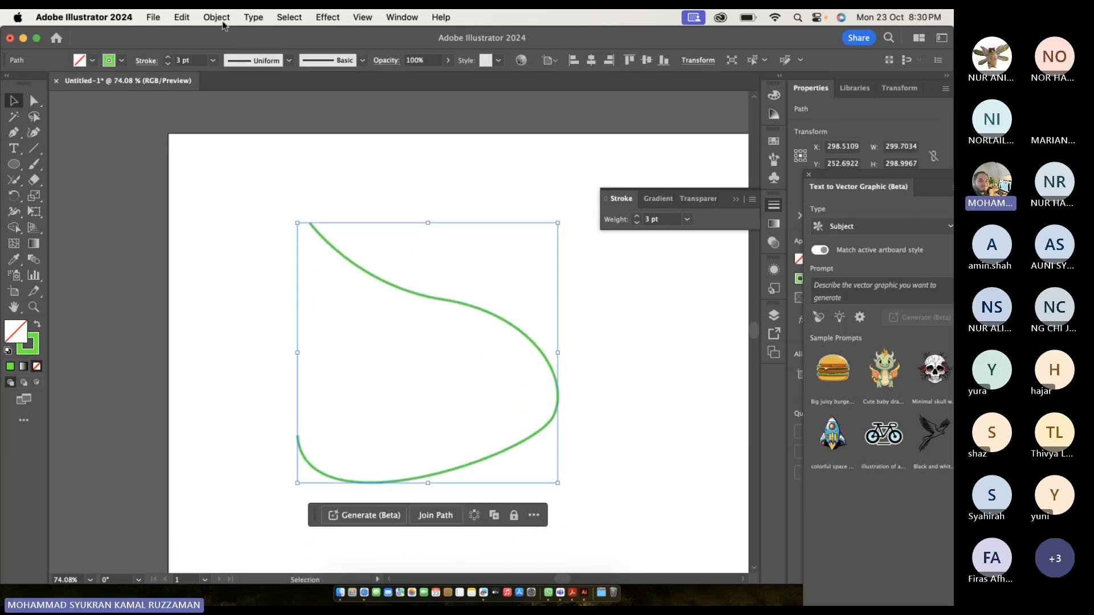
{"action": "left_click", "coordinate": [219, 19]}
{"action": "mouse_move", "coordinate": [318, 365]}
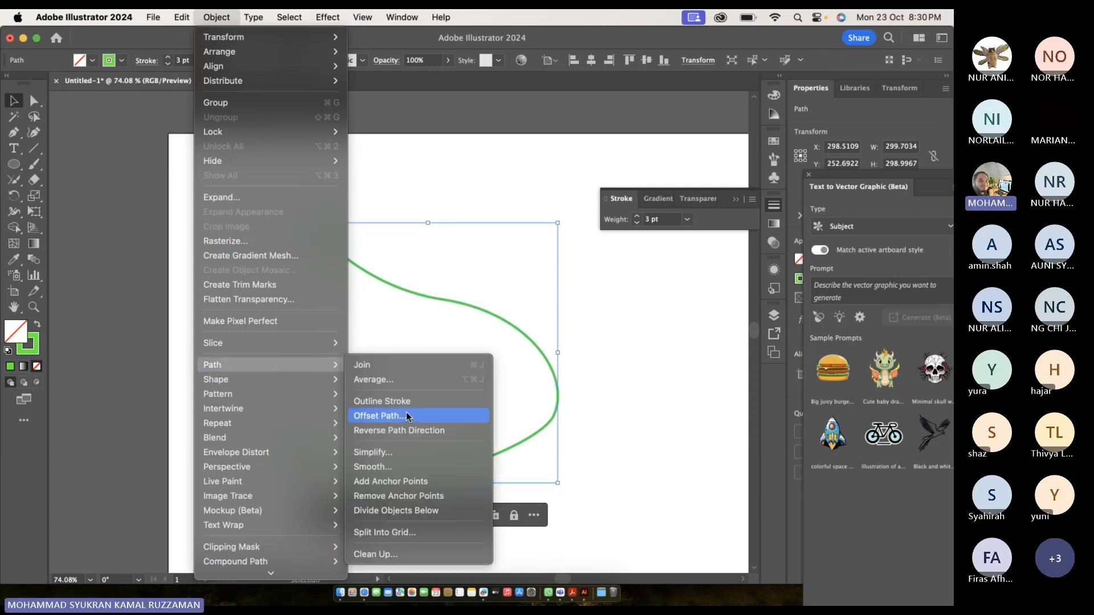
{"action": "left_click", "coordinate": [407, 416]}
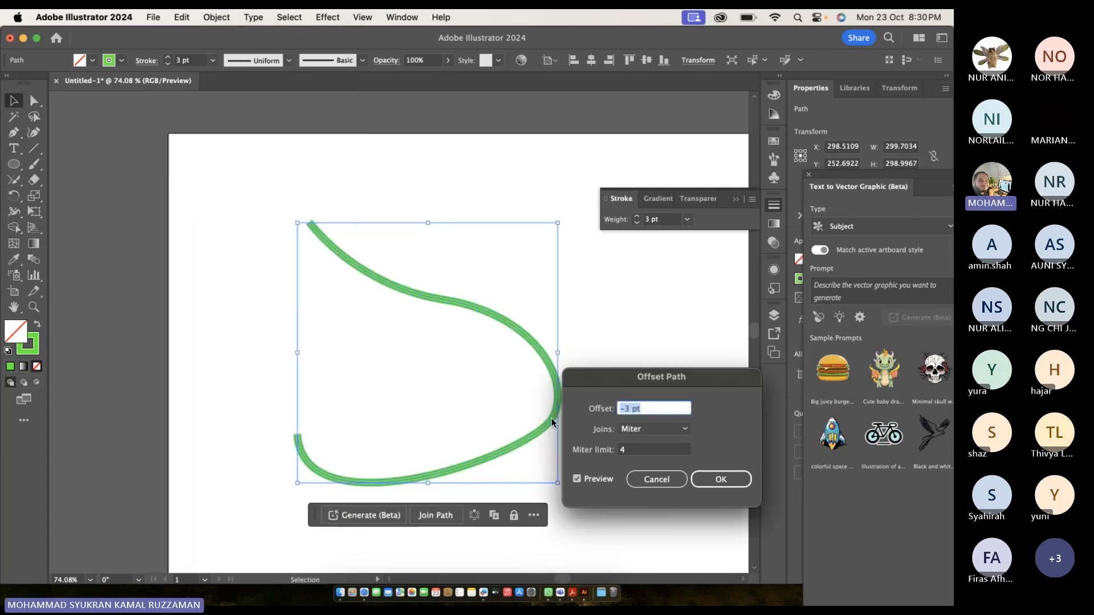
{"action": "left_click", "coordinate": [628, 408]}
{"action": "left_click_drag", "start_coordinate": [629, 408], "coordinate": [602, 409]}
{"action": "type", "text": "5"}
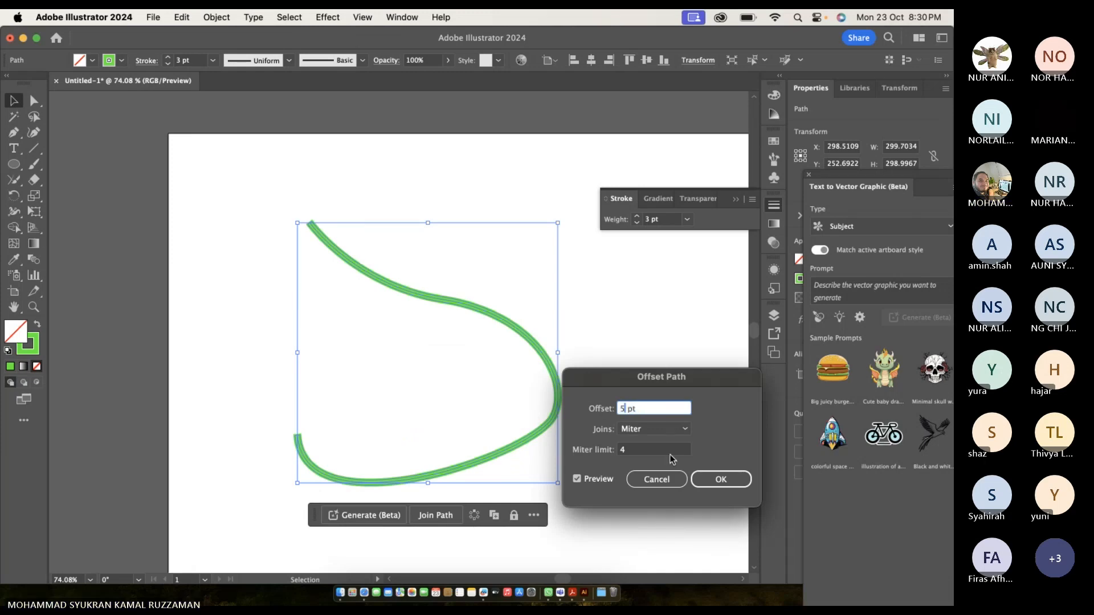
{"action": "left_click", "coordinate": [582, 481]}
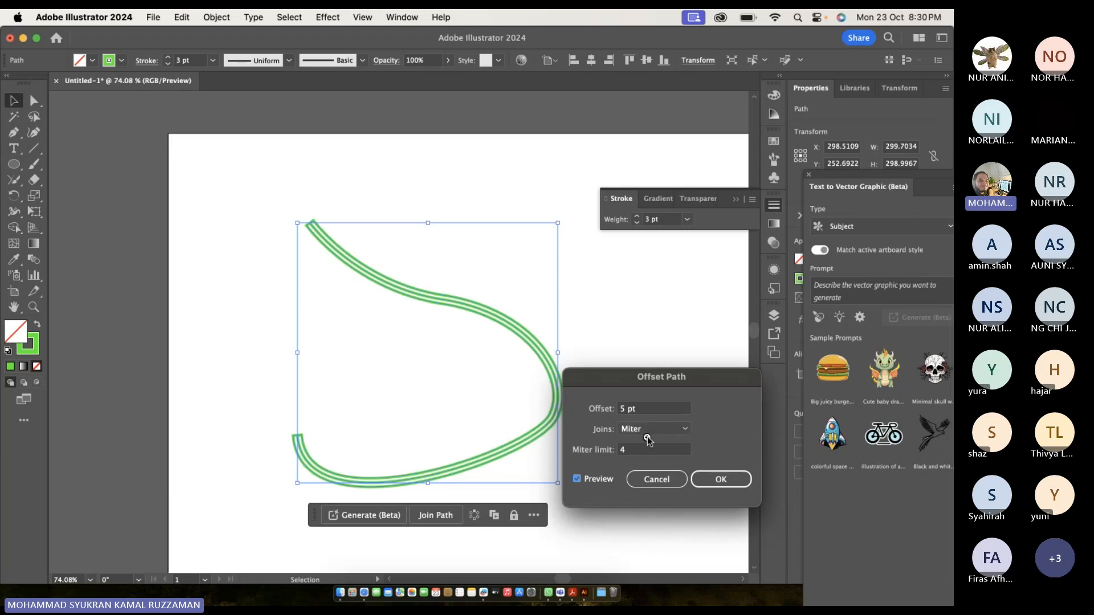
{"action": "left_click", "coordinate": [656, 479]}
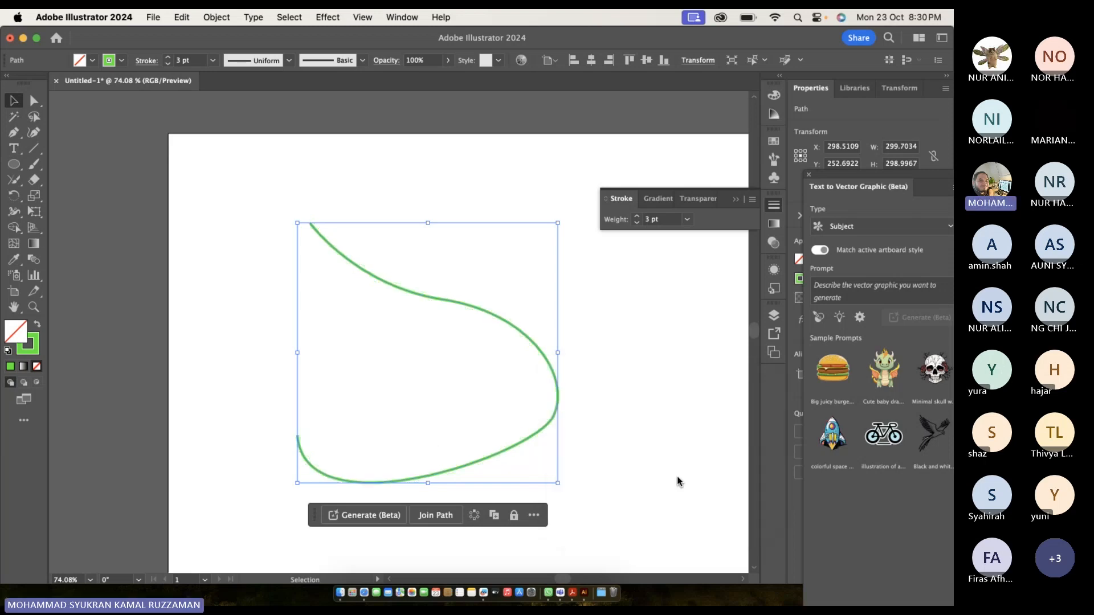
Preview a 5 pt Offset Path with Miter joins on the open curve, viewed close up at its lower end.
{"action": "scroll", "coordinate": [676, 476], "scroll_direction": "left", "scroll_amount": 5}
{"action": "scroll", "coordinate": [676, 477], "scroll_direction": "down", "scroll_amount": 2}
{"action": "scroll", "coordinate": [457, 406], "scroll_direction": "up", "scroll_amount": 4}
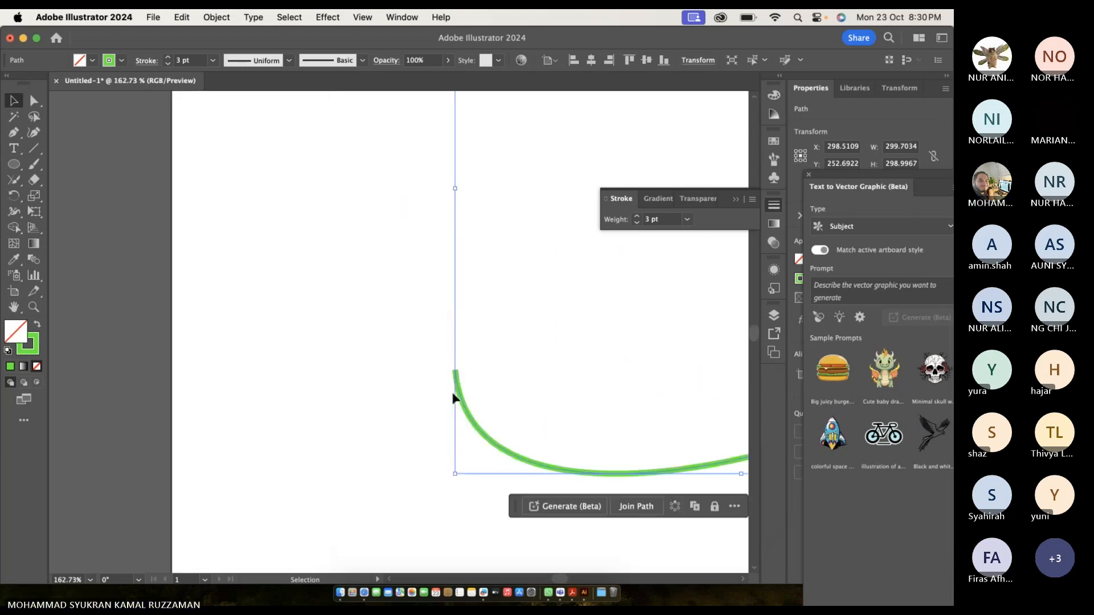
{"action": "scroll", "coordinate": [546, 399], "scroll_direction": "up", "scroll_amount": 4}
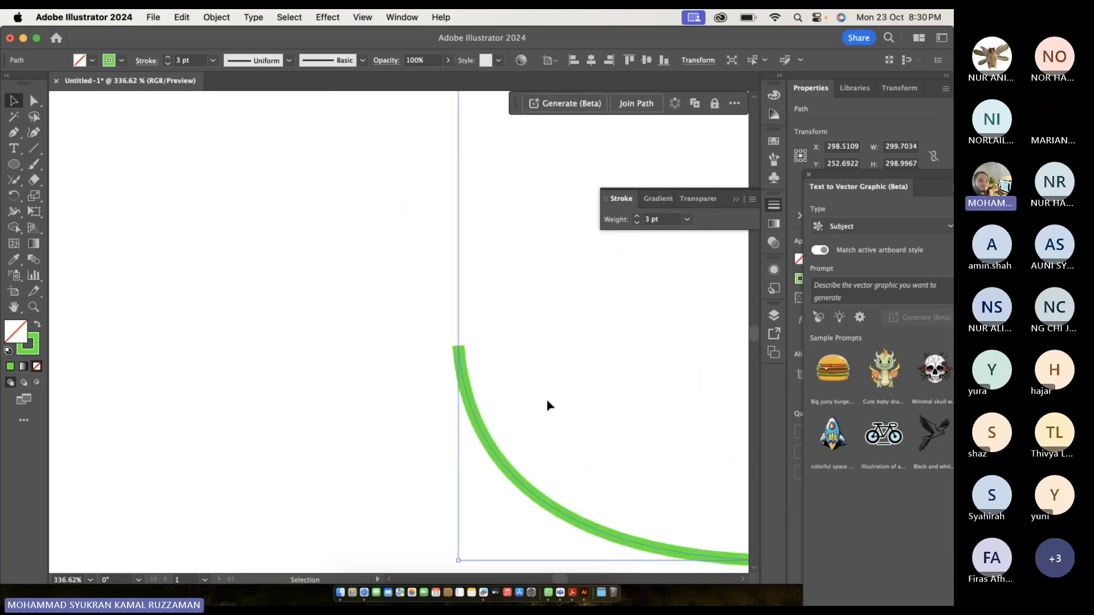
{"action": "left_click", "coordinate": [217, 17]}
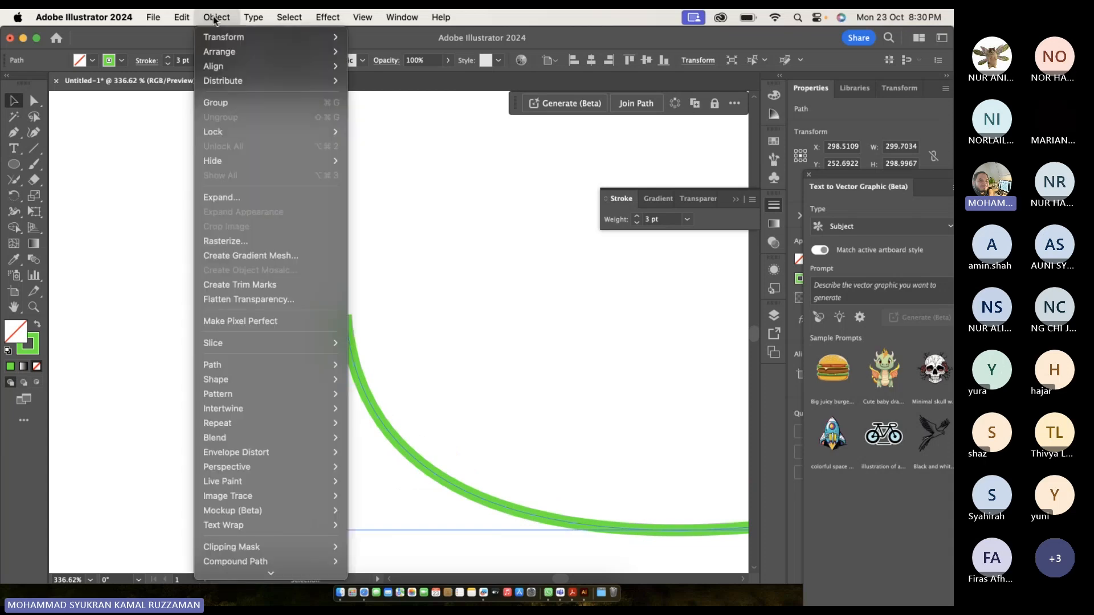
{"action": "mouse_move", "coordinate": [308, 366]}
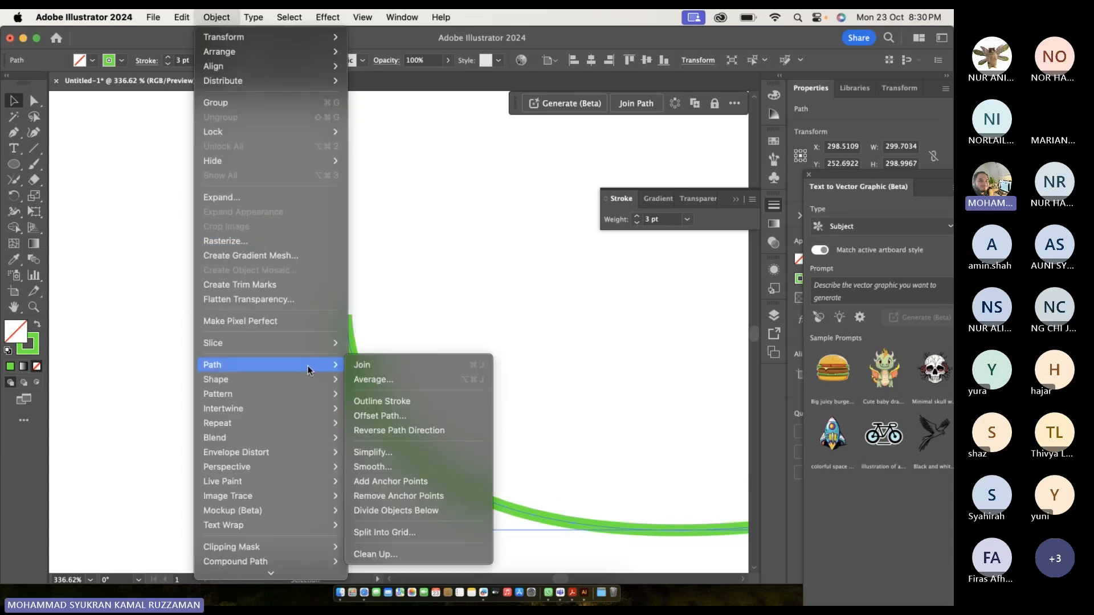
{"action": "left_click", "coordinate": [403, 417]}
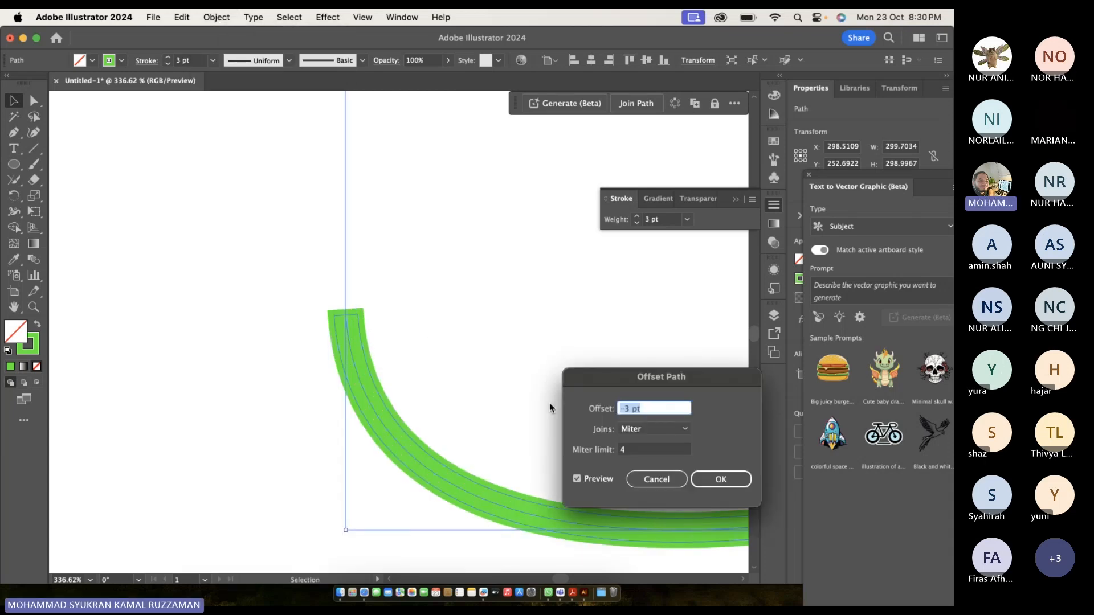
{"action": "left_click_drag", "start_coordinate": [630, 409], "coordinate": [589, 413]}
{"action": "type", "text": "5"}
{"action": "left_click", "coordinate": [583, 479]}
{"action": "left_click", "coordinate": [584, 479]}
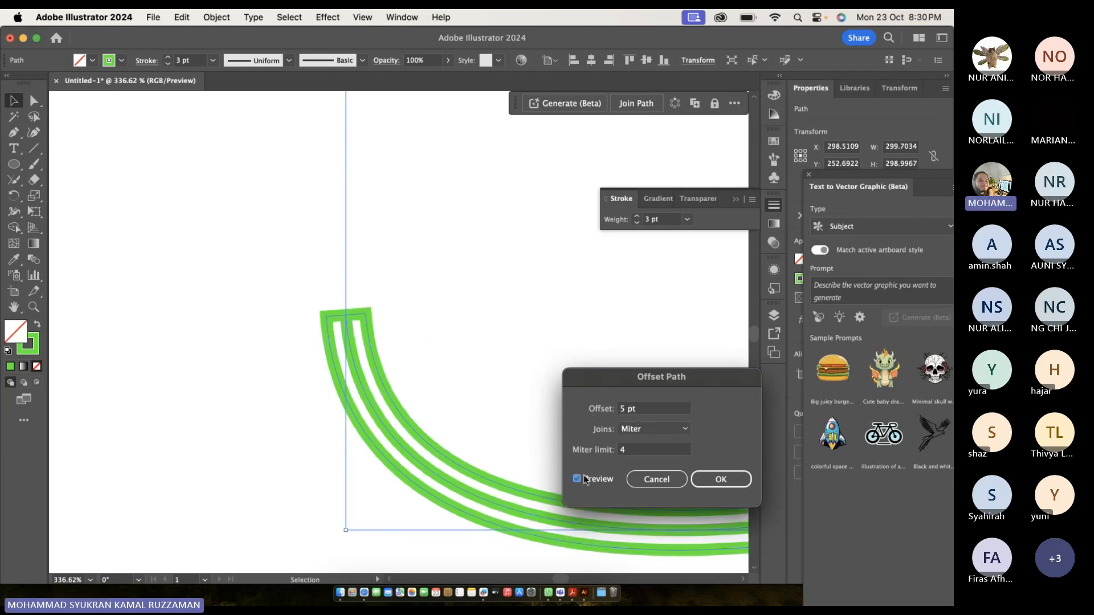
Compare Round, Miter and Bevel joins in the offset preview, leaving the joins set to Bevel.
{"action": "left_click", "coordinate": [684, 428]}
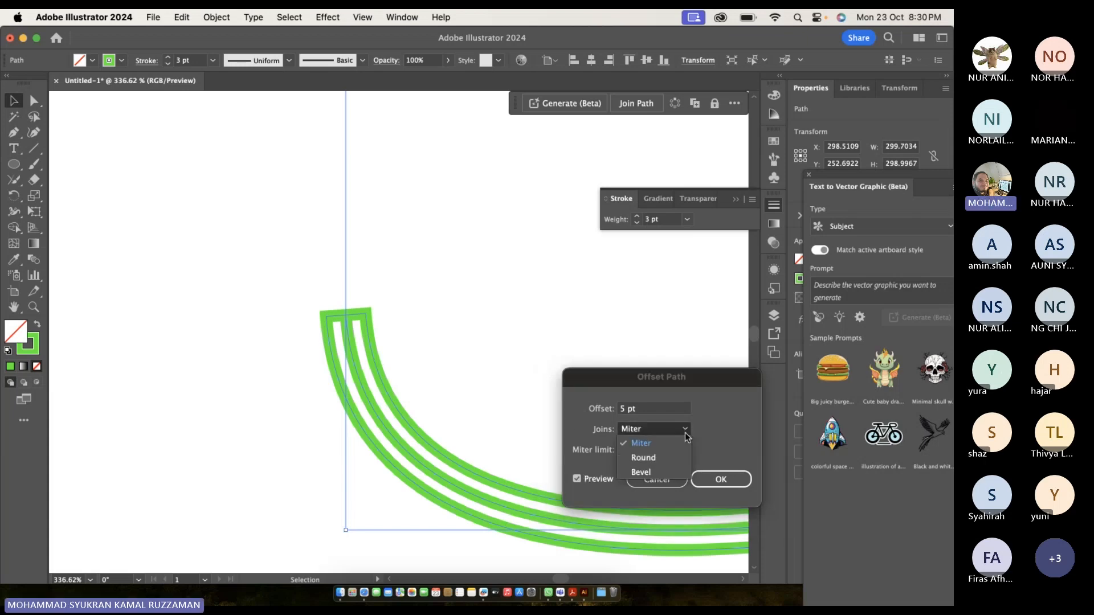
{"action": "left_click", "coordinate": [675, 453]}
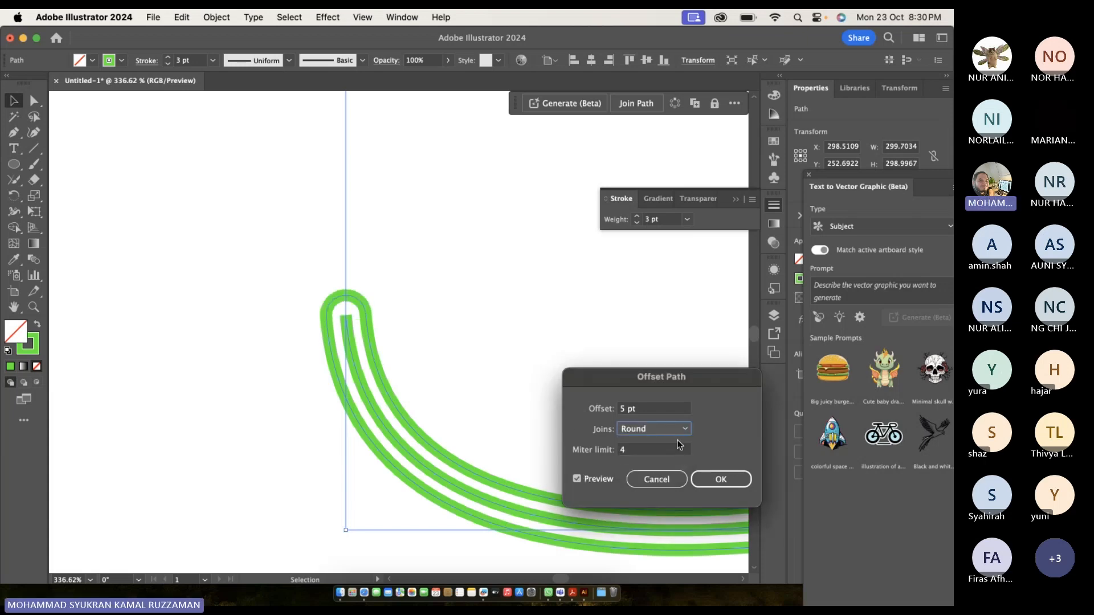
{"action": "left_click", "coordinate": [677, 433]}
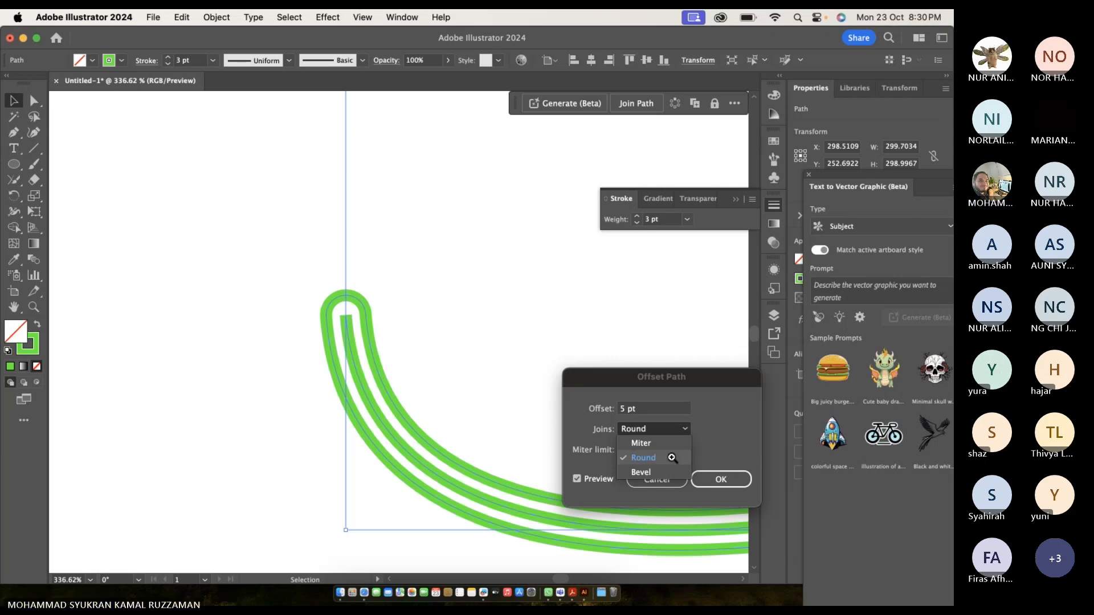
{"action": "left_click", "coordinate": [671, 457]}
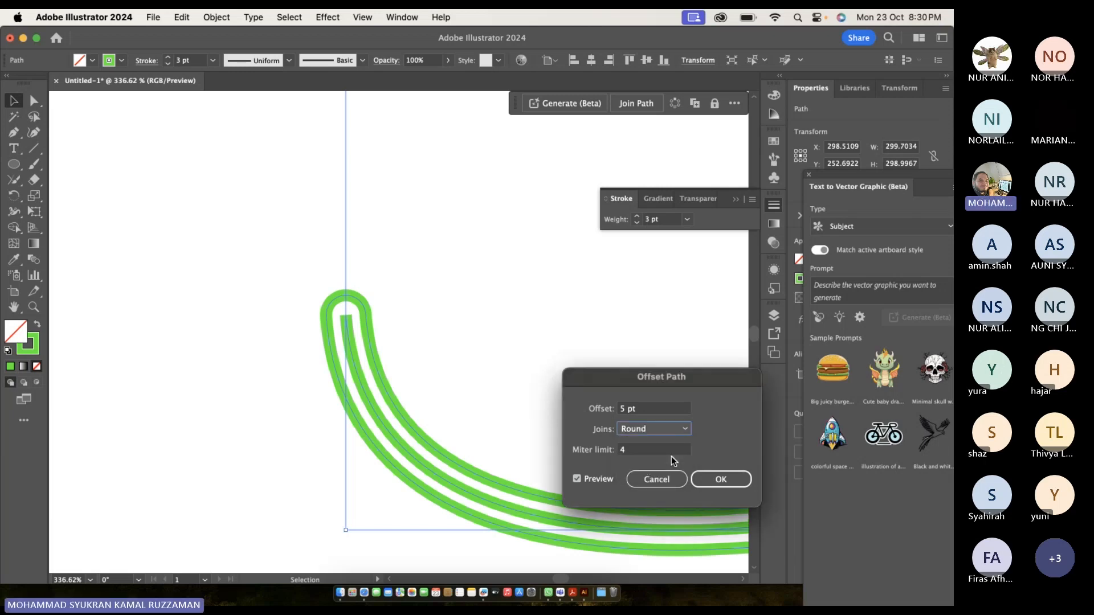
{"action": "left_click", "coordinate": [672, 429]}
{"action": "left_click", "coordinate": [675, 443]}
{"action": "left_click", "coordinate": [675, 431]}
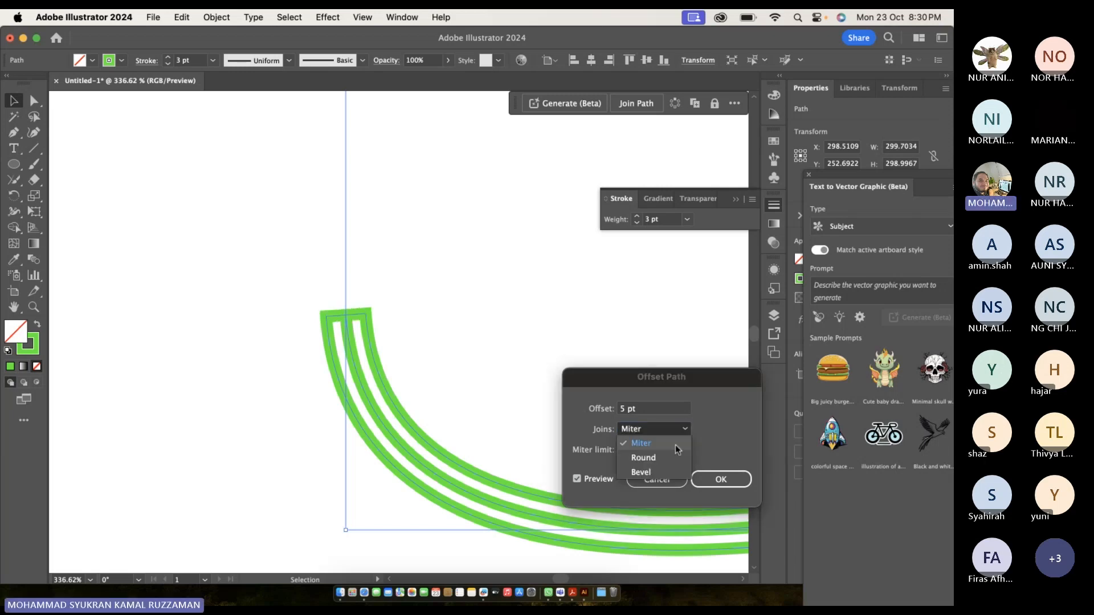
{"action": "left_click", "coordinate": [674, 457]}
{"action": "left_click", "coordinate": [675, 433]}
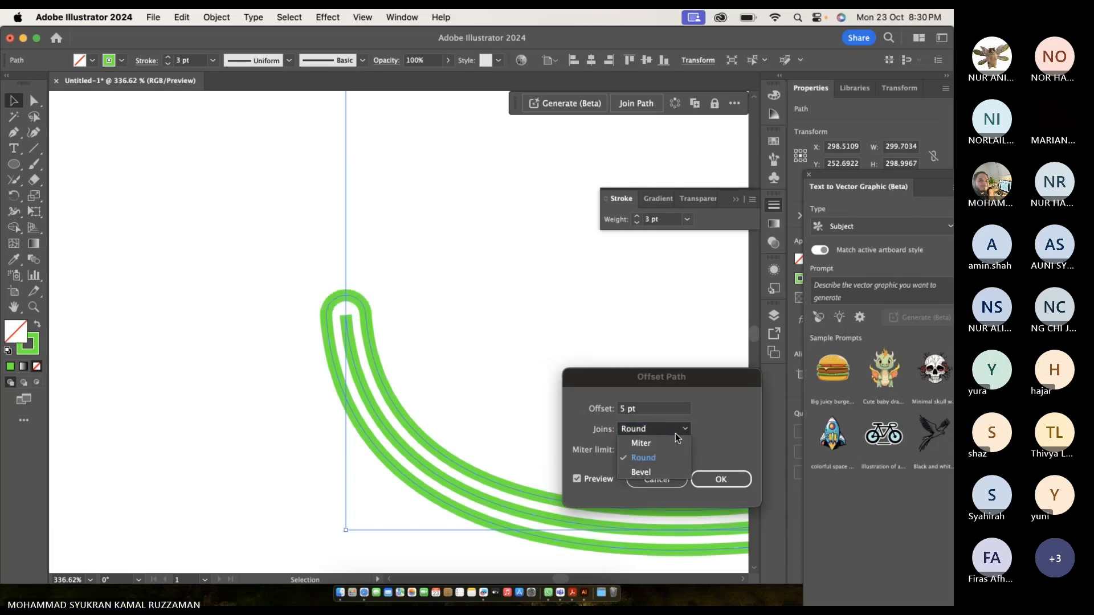
{"action": "left_click", "coordinate": [672, 471]}
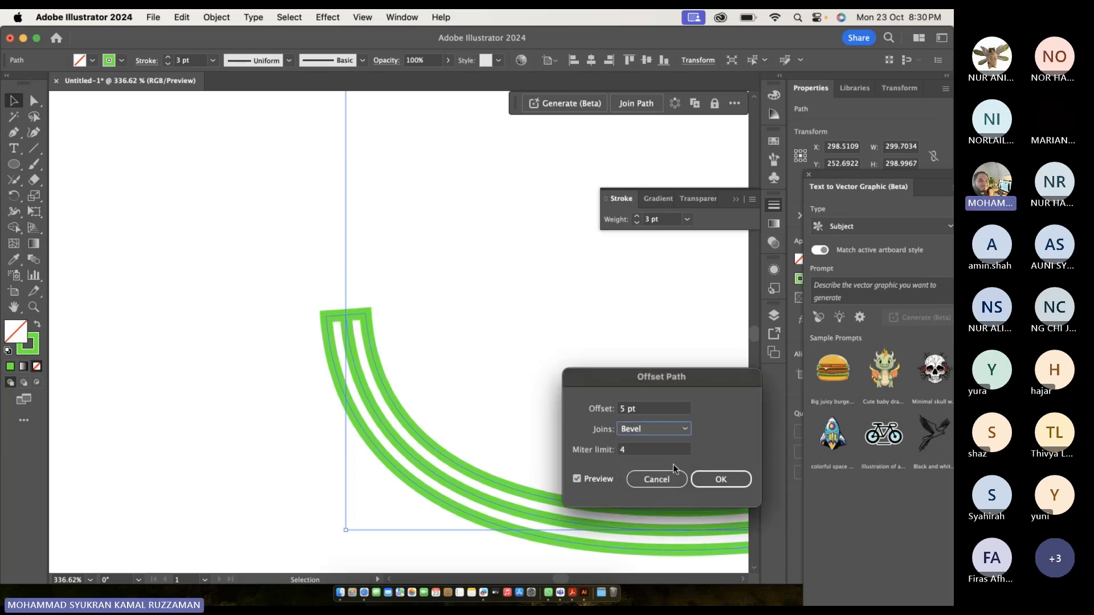
Set the offset's miter limit to 5 and compare the curve with the preview off and on.
{"action": "left_click", "coordinate": [645, 448]}
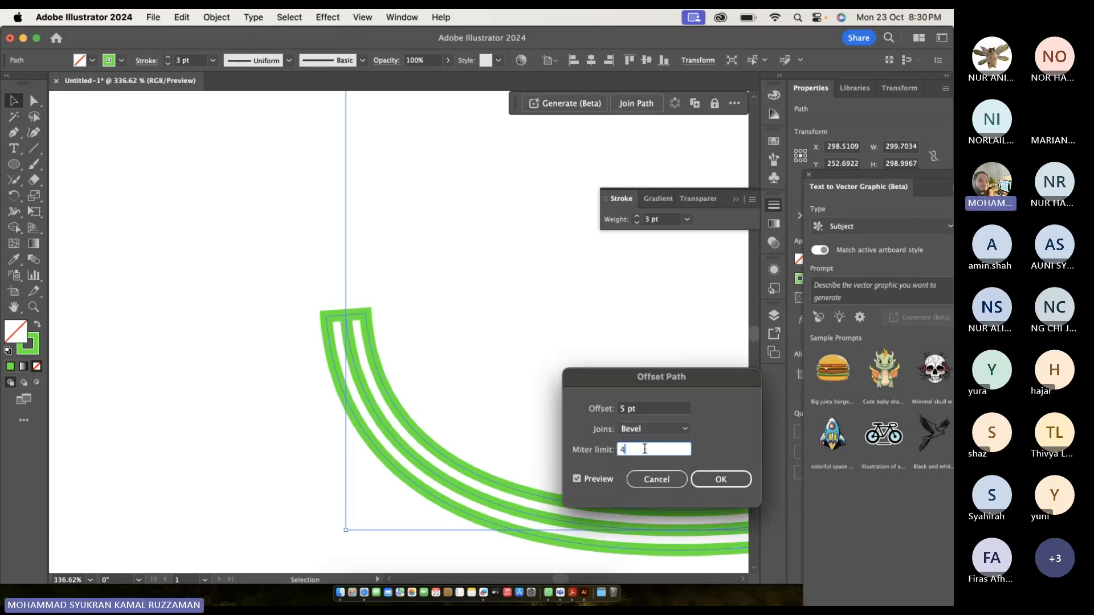
{"action": "left_click_drag", "start_coordinate": [645, 449], "coordinate": [593, 449]}
{"action": "type", "text": "5"}
{"action": "left_click", "coordinate": [601, 481]}
{"action": "left_click", "coordinate": [601, 481]}
{"action": "left_click", "coordinate": [601, 480]}
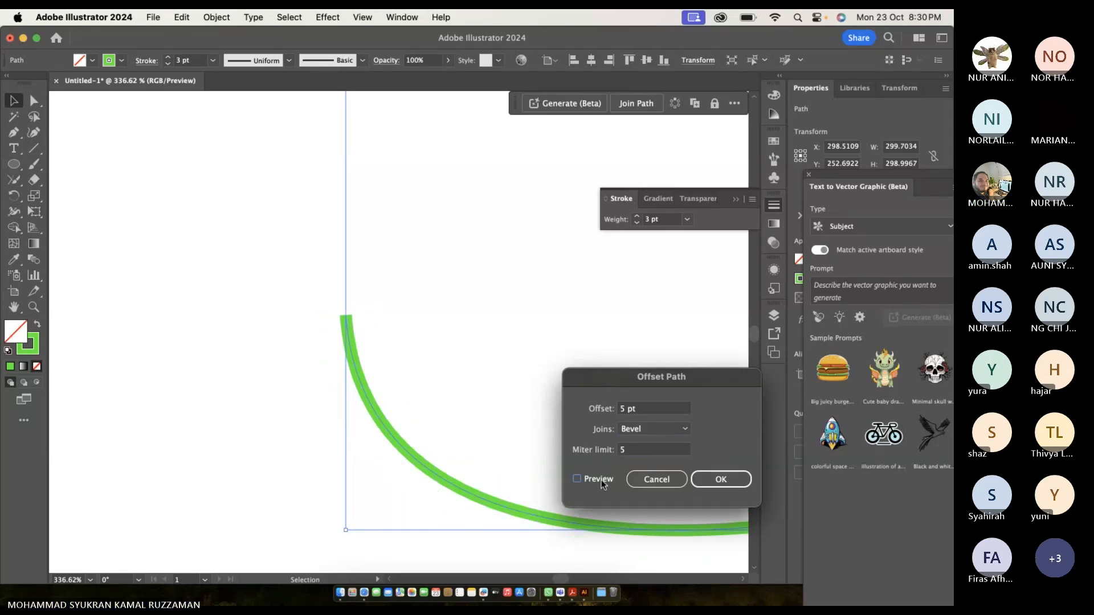
{"action": "left_click", "coordinate": [601, 480]}
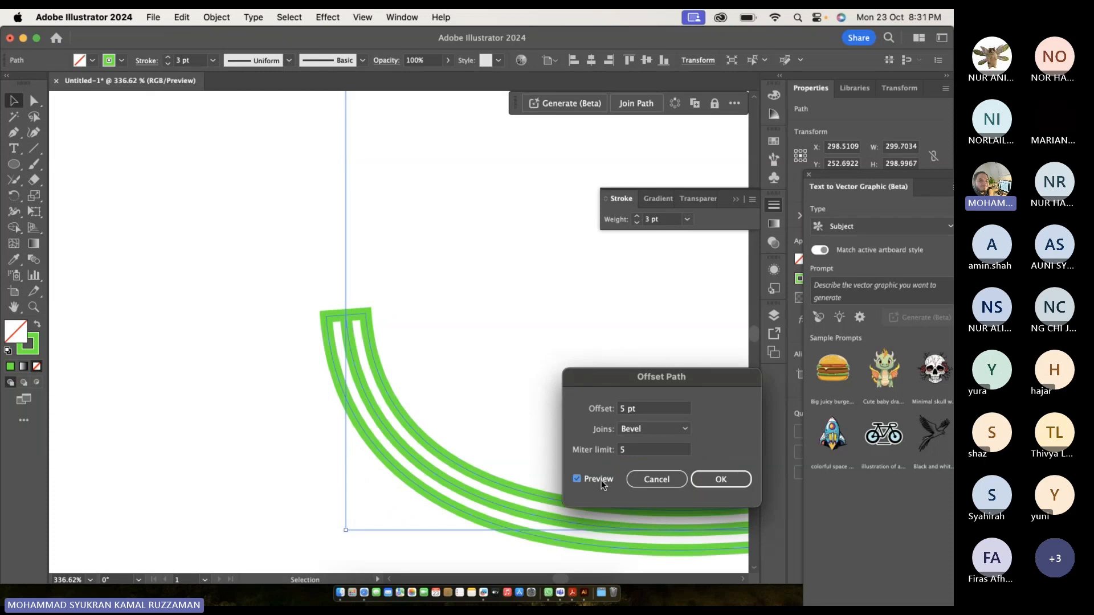
Change the offset's joins to Round, apply the 5 pt offset to the curve and deselect it.
{"action": "left_click_drag", "start_coordinate": [647, 374], "coordinate": [500, 301]}
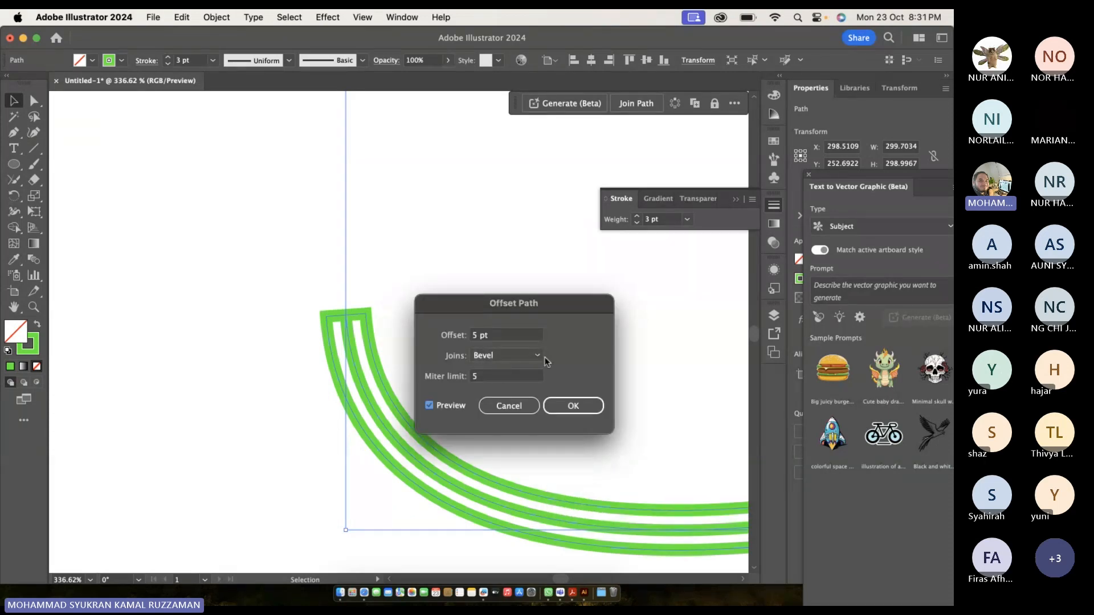
{"action": "left_click", "coordinate": [516, 355]}
{"action": "left_click", "coordinate": [515, 383]}
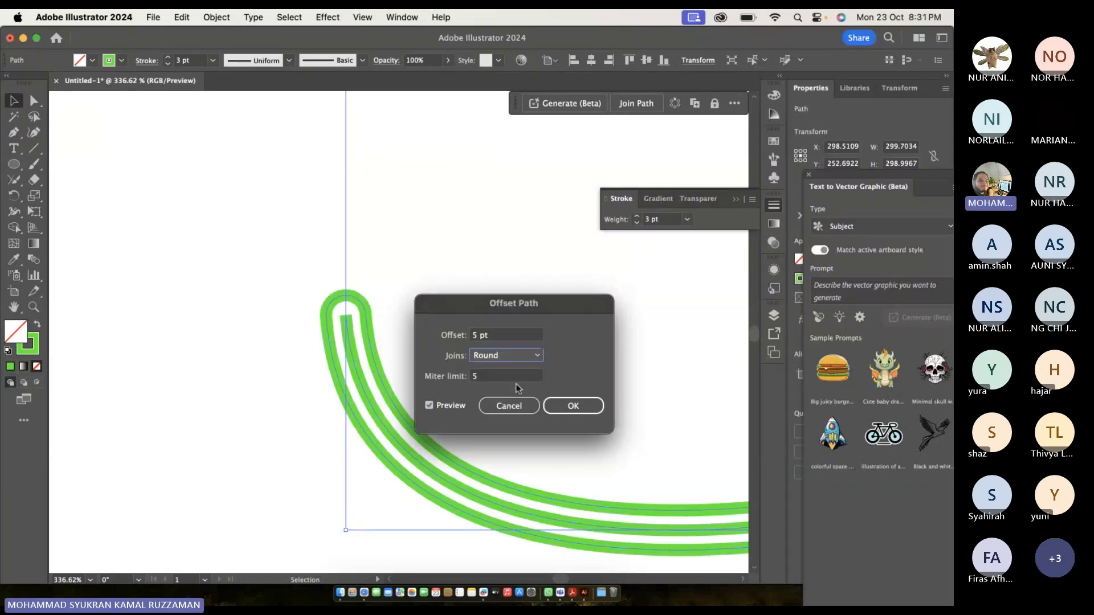
{"action": "left_click", "coordinate": [571, 402]}
{"action": "scroll", "coordinate": [564, 382], "scroll_direction": "down", "scroll_amount": 1}
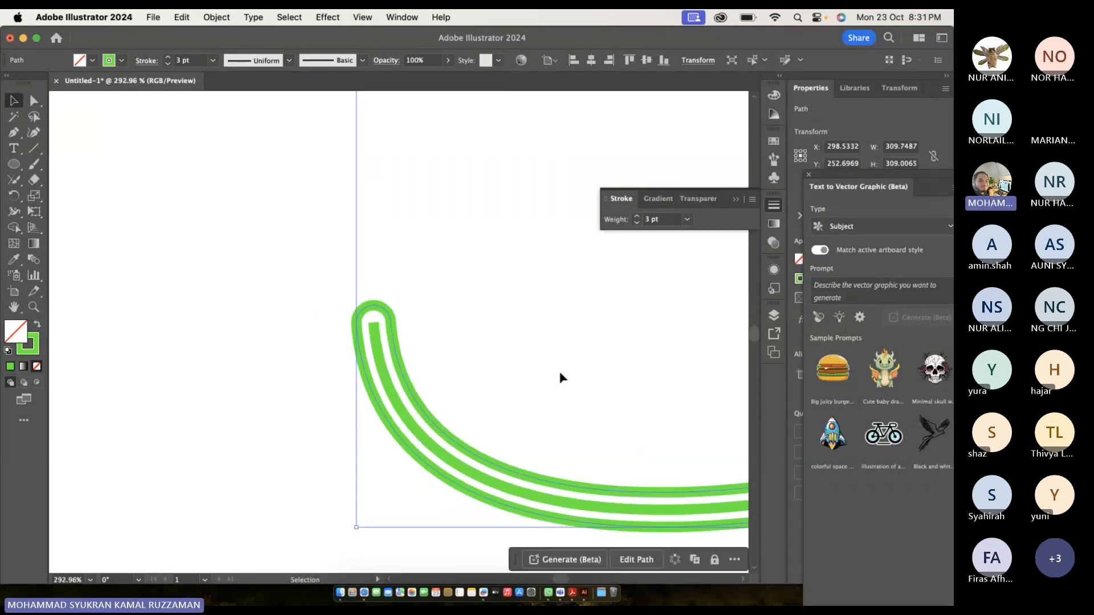
{"action": "left_click", "coordinate": [548, 279]}
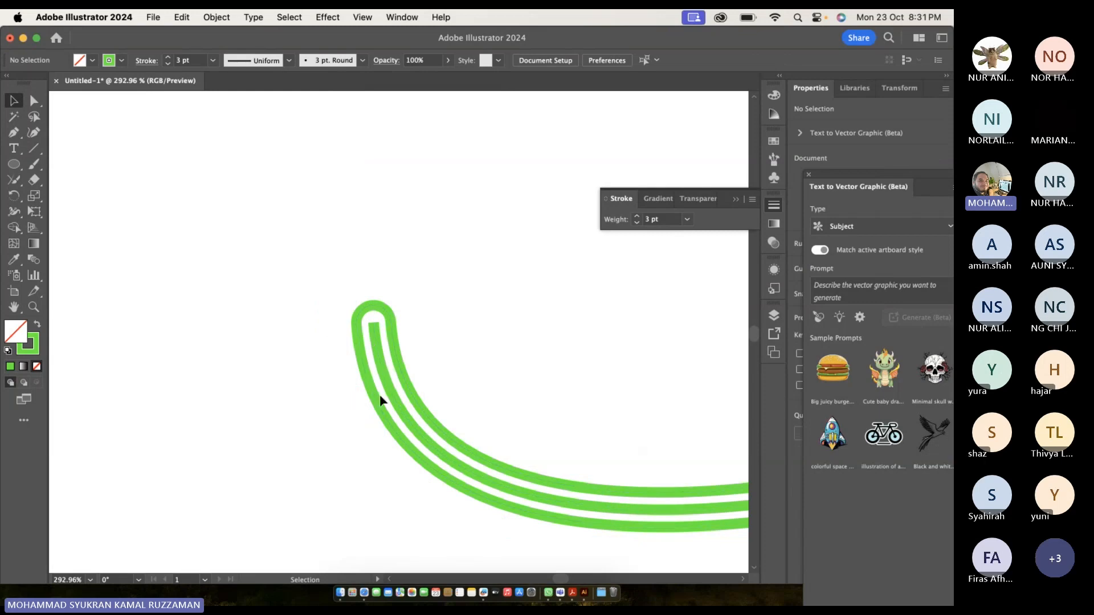
Delete the original centre curve, followed by the remaining rounded offset outline, clearing the artboard.
{"action": "left_click_drag", "start_coordinate": [388, 394], "coordinate": [143, 221]}
{"action": "key", "text": "Delete"}
{"action": "scroll", "coordinate": [148, 167], "scroll_direction": "down", "scroll_amount": 3}
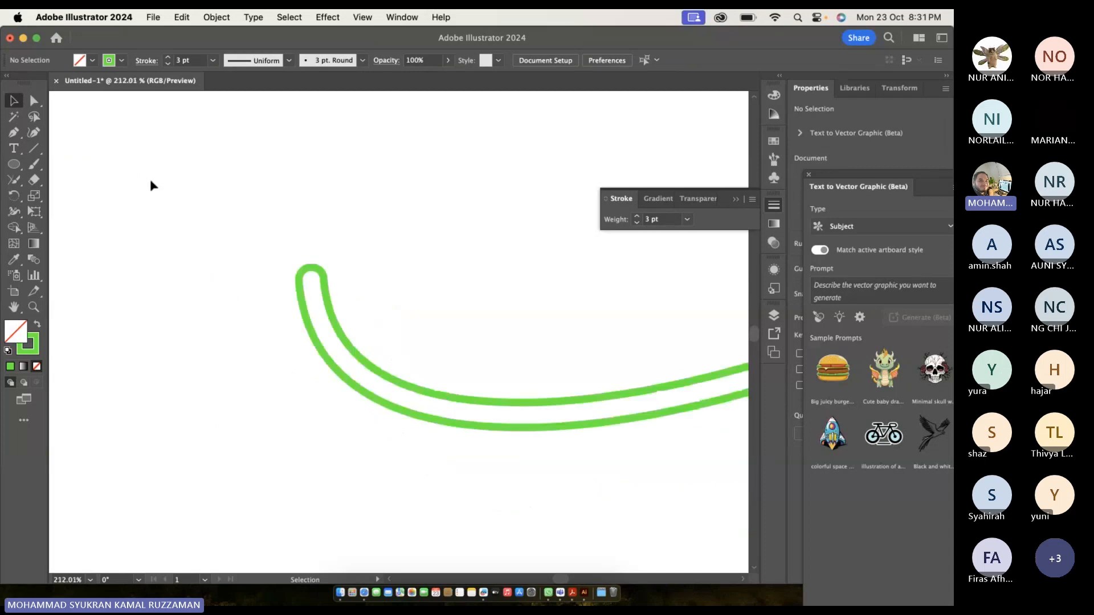
{"action": "scroll", "coordinate": [408, 334], "scroll_direction": "down", "scroll_amount": 5}
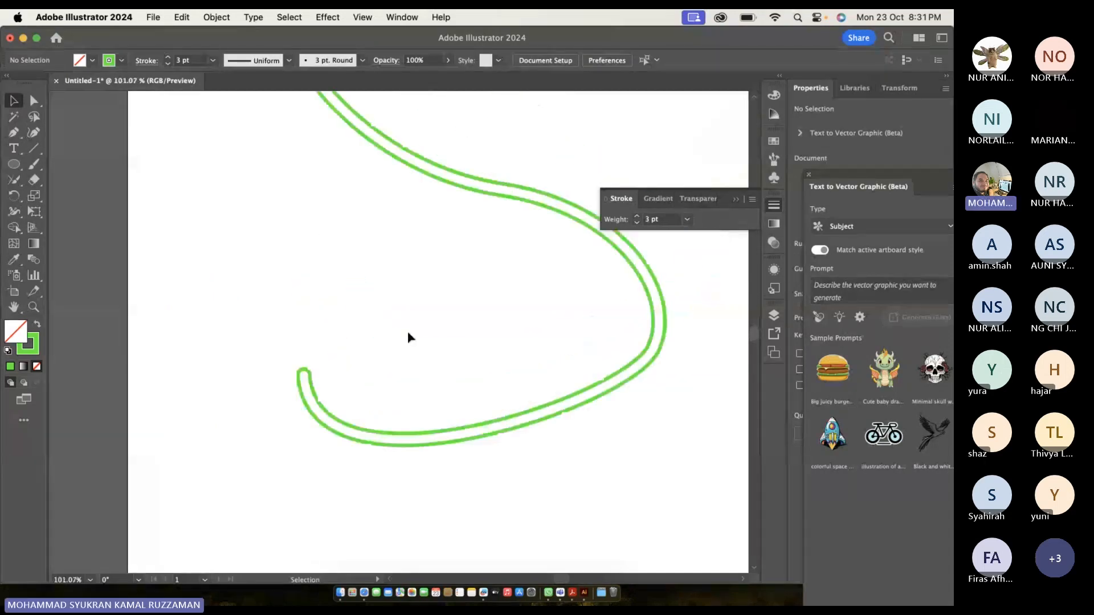
{"action": "scroll", "coordinate": [408, 332], "scroll_direction": "up", "scroll_amount": 3}
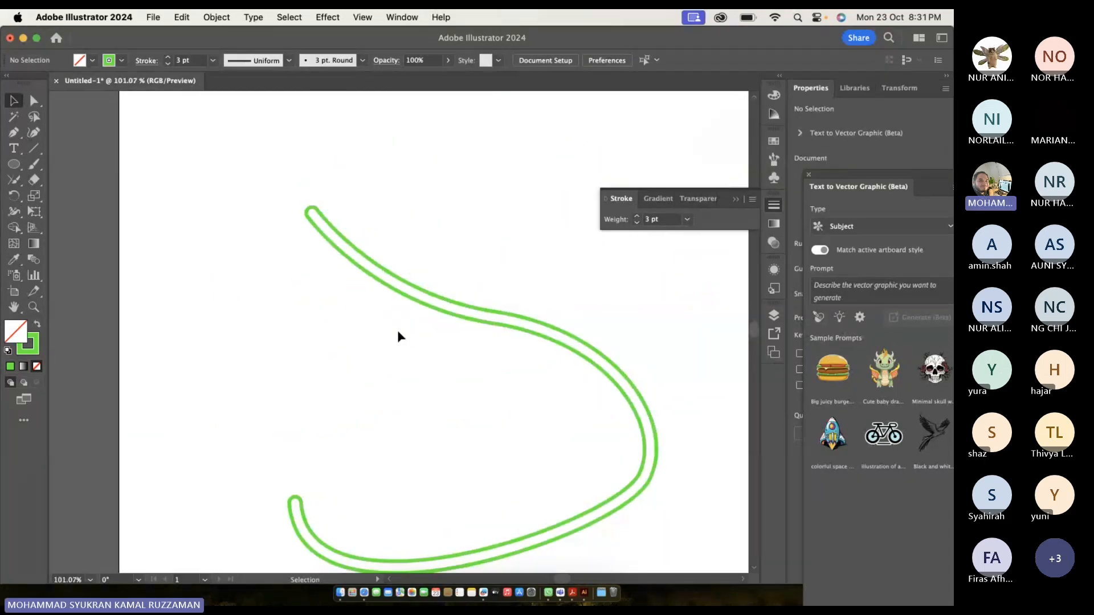
{"action": "left_click", "coordinate": [397, 291]}
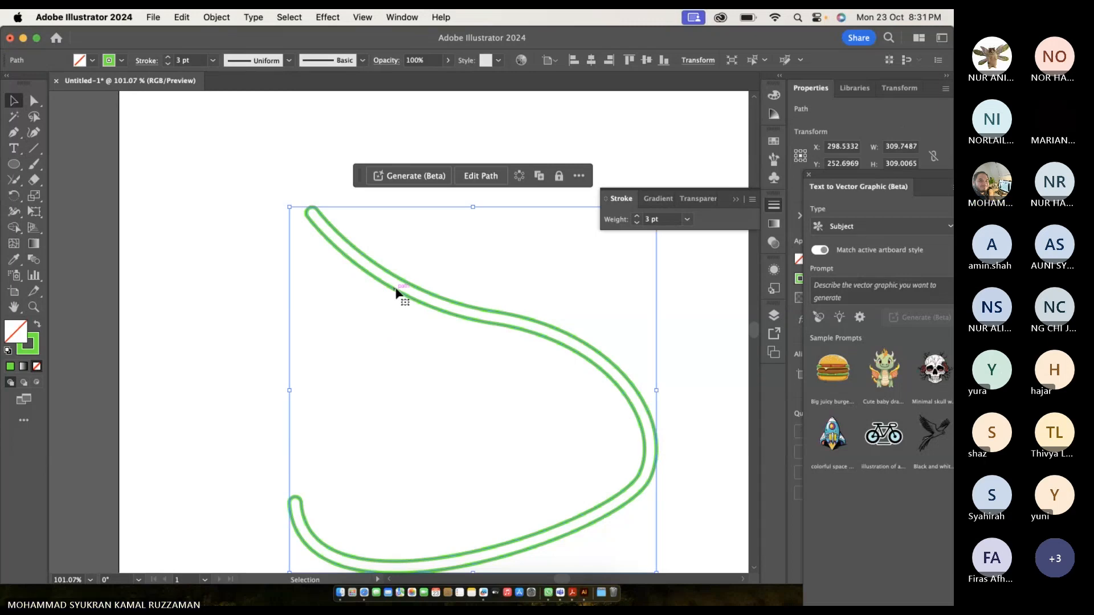
{"action": "key", "text": "Delete"}
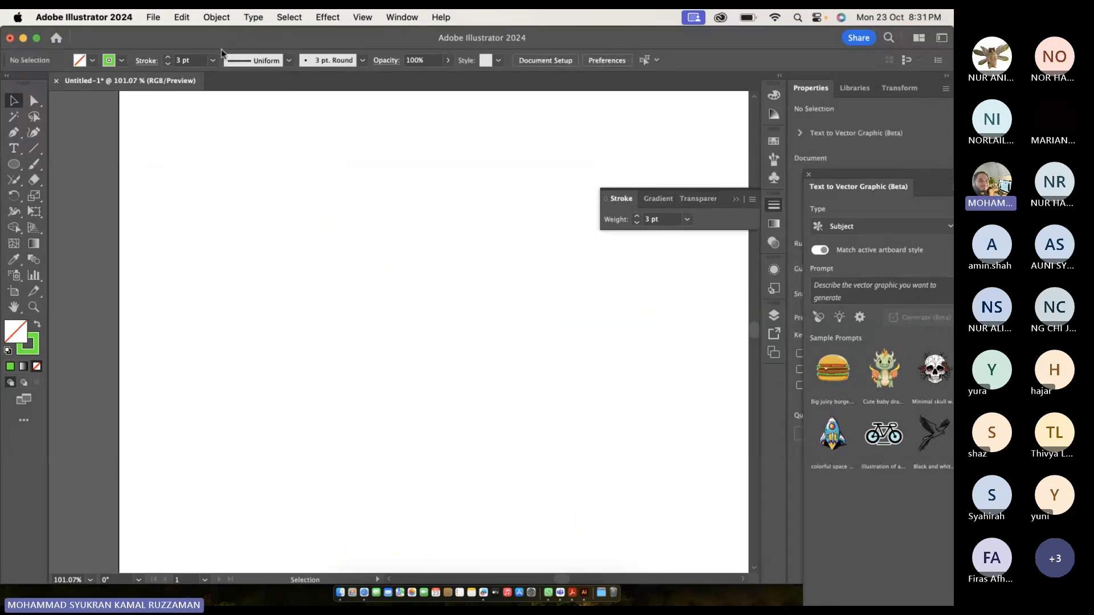
{"action": "left_click", "coordinate": [216, 18]}
{"action": "mouse_move", "coordinate": [275, 377]}
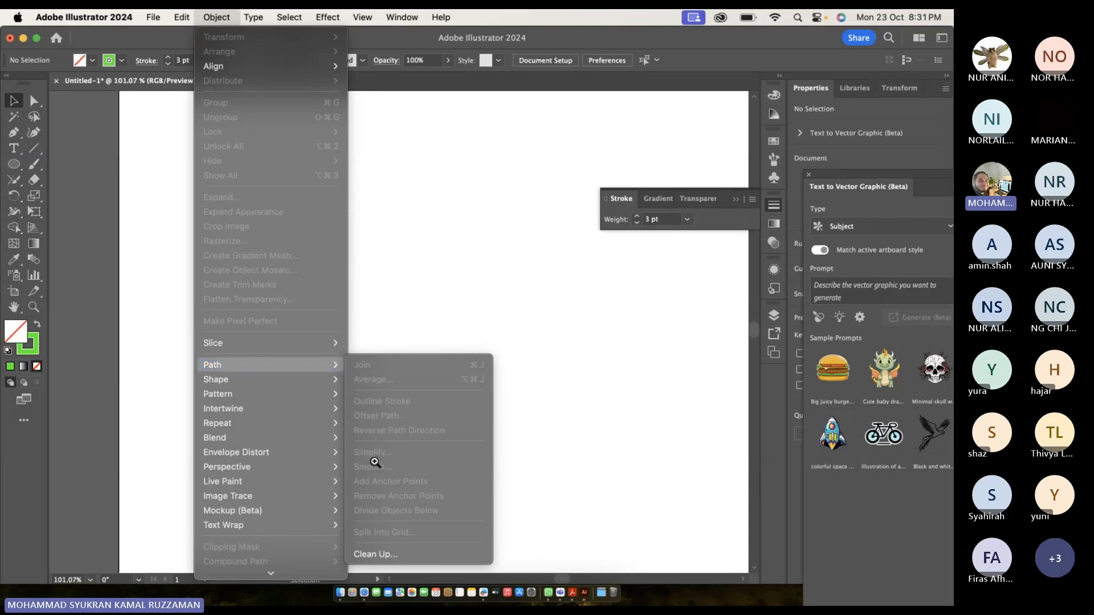
{"action": "left_click", "coordinate": [146, 230]}
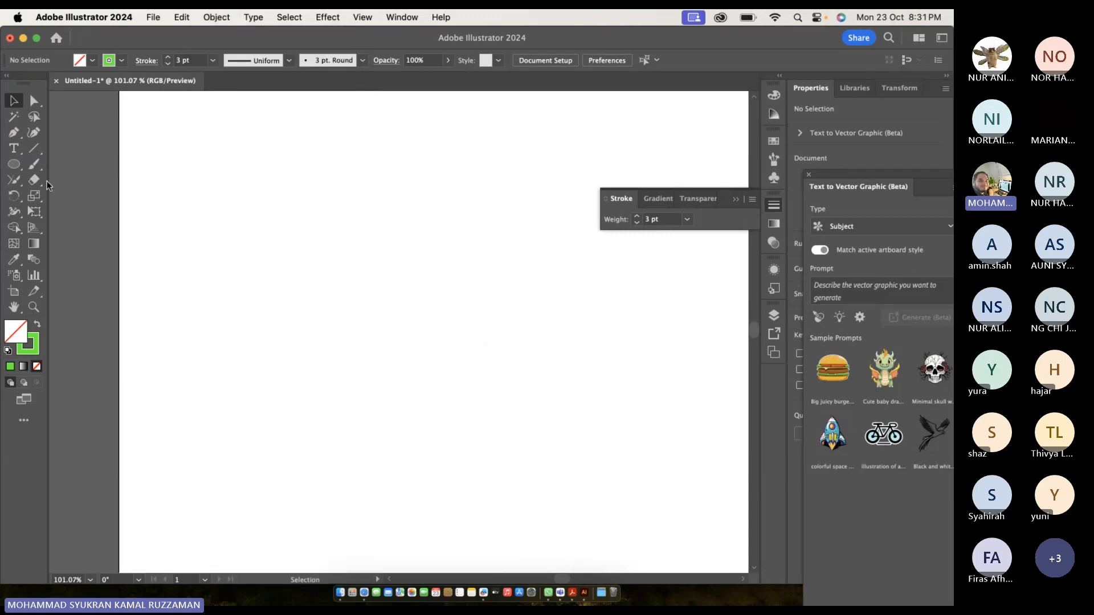
Draw an open three-point S-shaped curve descending across the artboard with the Pen tool.
{"action": "left_click", "coordinate": [14, 132]}
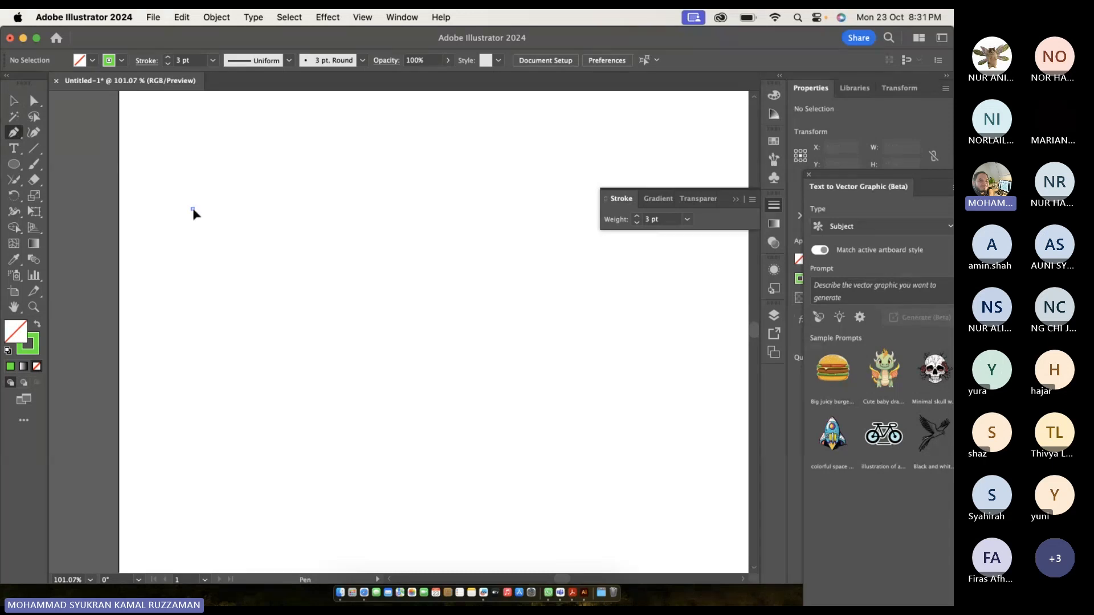
{"action": "left_click", "coordinate": [192, 209]}
{"action": "left_click_drag", "start_coordinate": [349, 266], "coordinate": [465, 265]}
{"action": "left_click_drag", "start_coordinate": [599, 360], "coordinate": [635, 434]}
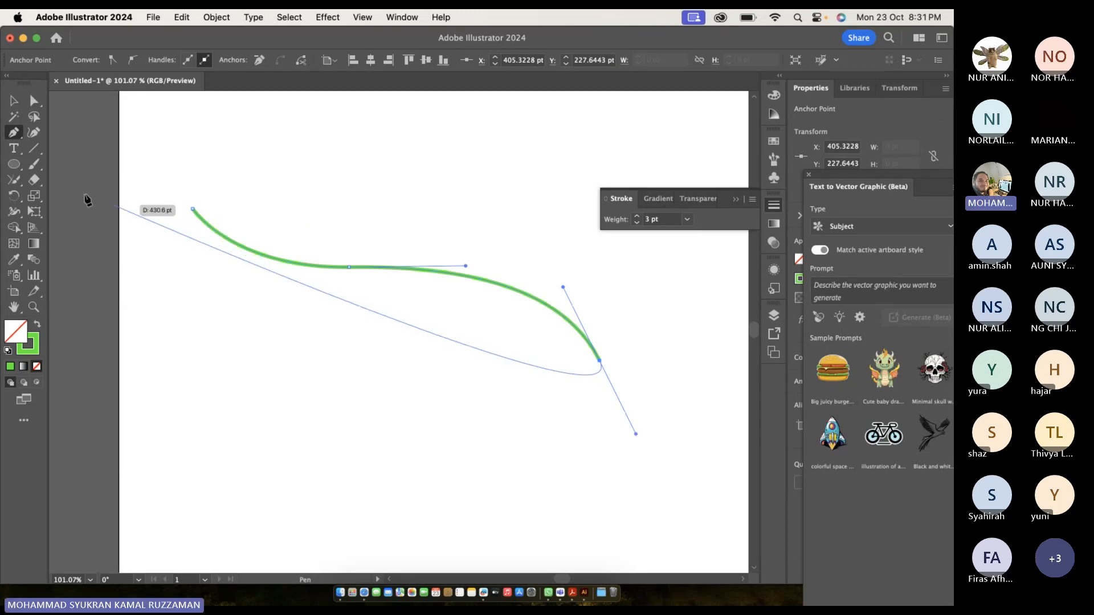
{"action": "key", "text": "Escape"}
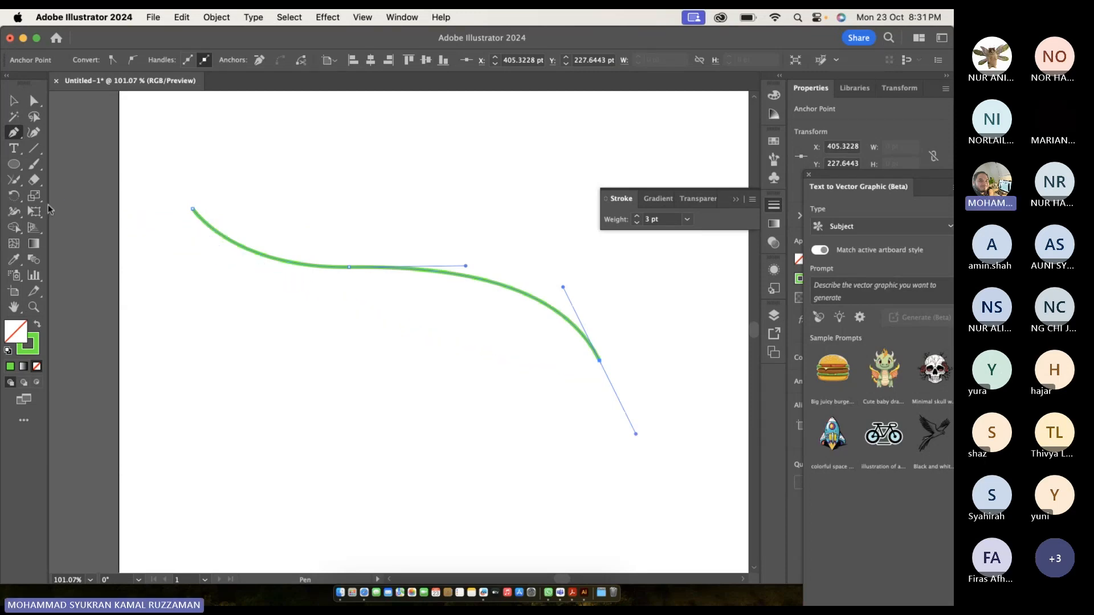
Taper the curve with the Width tool, widening its upper end to about 40 pt and narrowing its lower end to a point.
{"action": "left_click", "coordinate": [14, 180]}
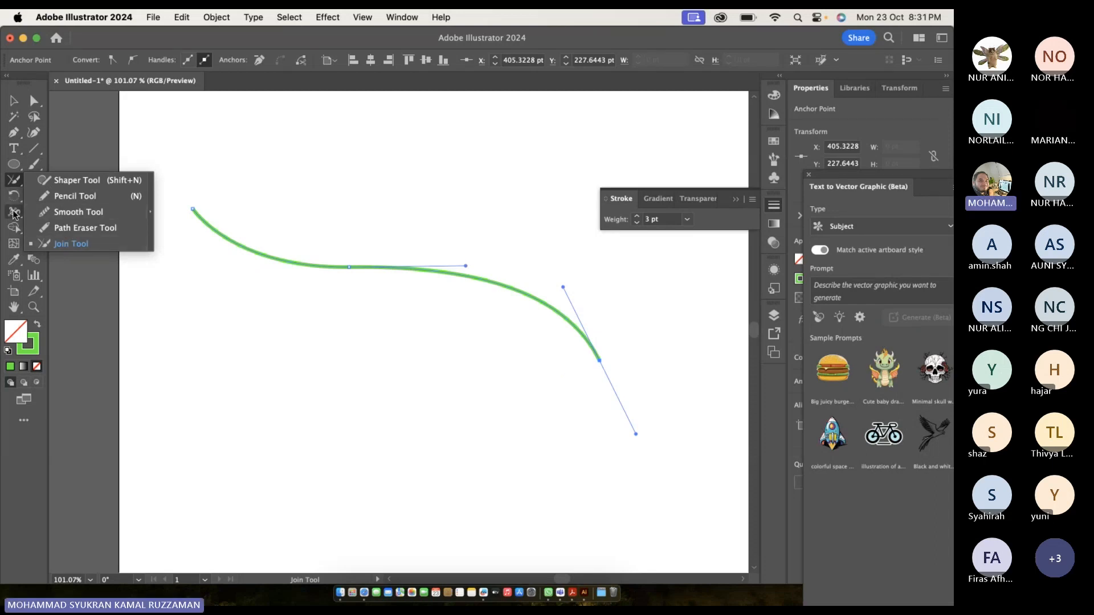
{"action": "left_click", "coordinate": [14, 211]}
{"action": "left_click", "coordinate": [51, 215]}
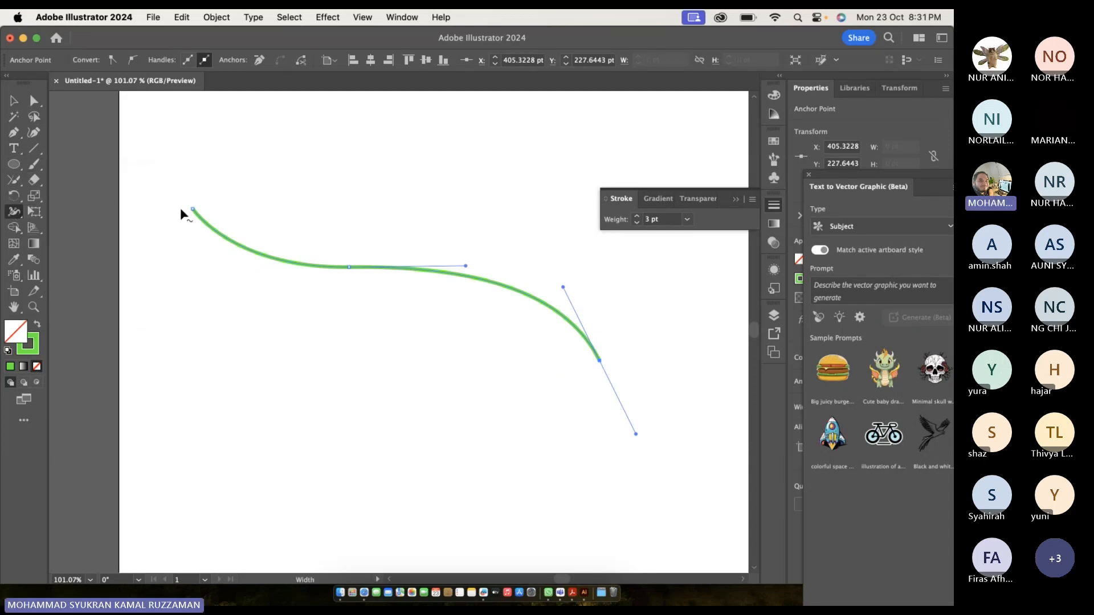
{"action": "mouse_move", "coordinate": [193, 213]}
{"action": "left_mouse_down"}
{"action": "mouse_move", "coordinate": [212, 183]}
{"action": "mouse_move", "coordinate": [209, 194]}
{"action": "left_mouse_up"}
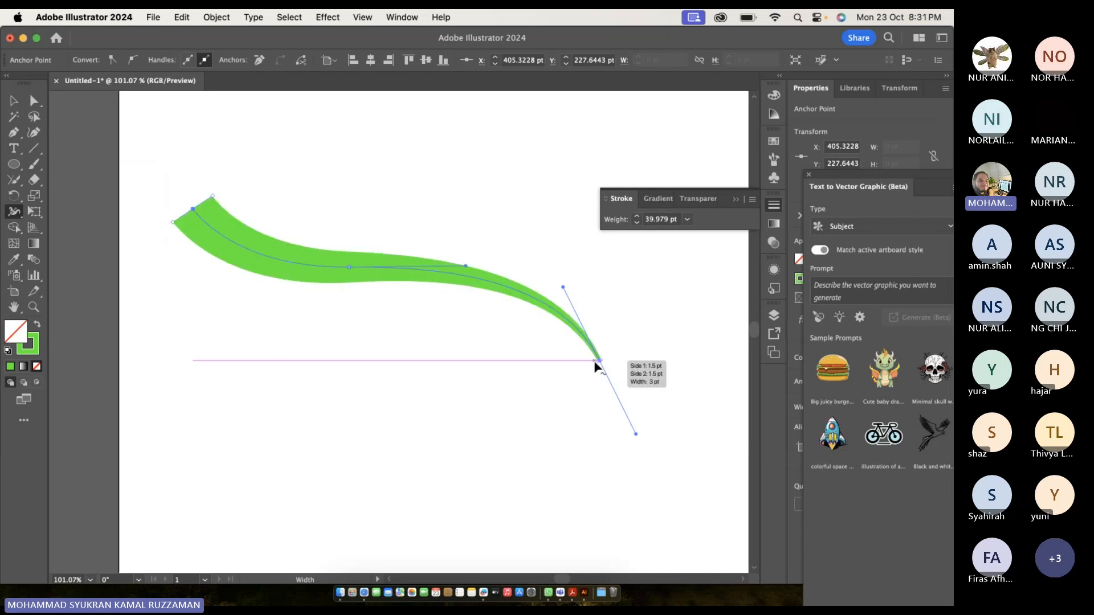
{"action": "mouse_move", "coordinate": [599, 361]}
{"action": "left_mouse_down"}
{"action": "mouse_move", "coordinate": [542, 362]}
{"action": "mouse_move", "coordinate": [628, 341]}
{"action": "left_mouse_up"}
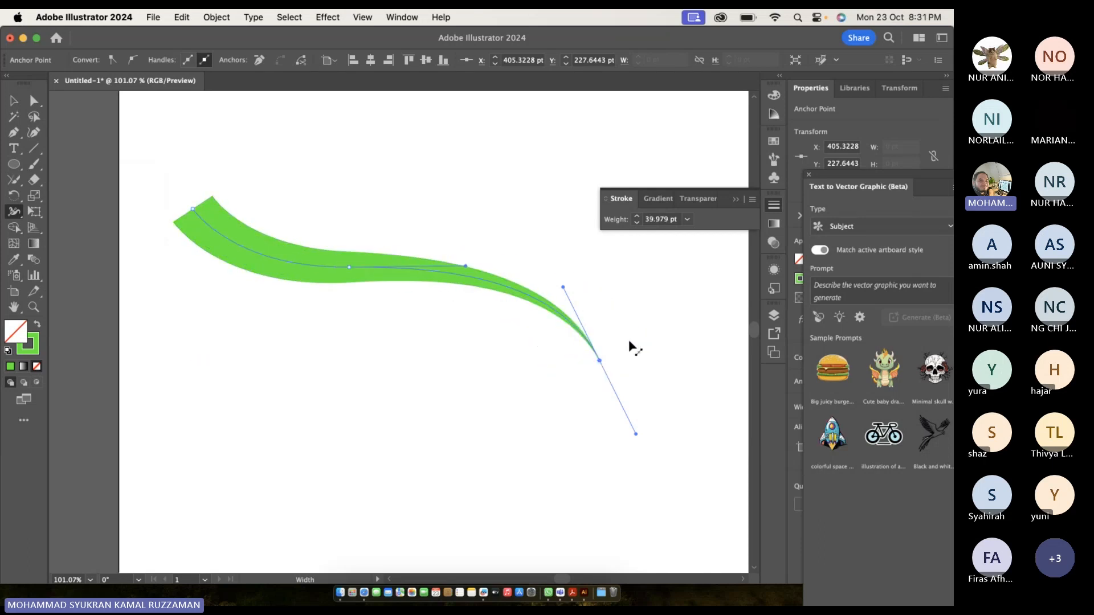
{"action": "key", "text": "v"}
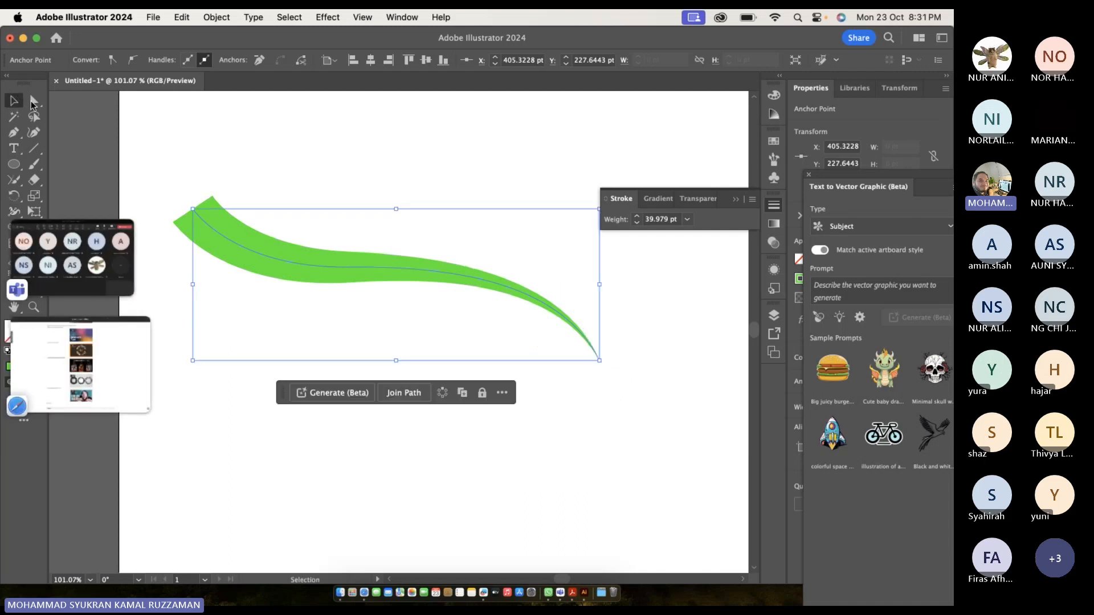
Reverse the path direction of the tapered green curve so its wide and narrow ends swap, leaving the curve deselected.
{"action": "left_click", "coordinate": [200, 20]}
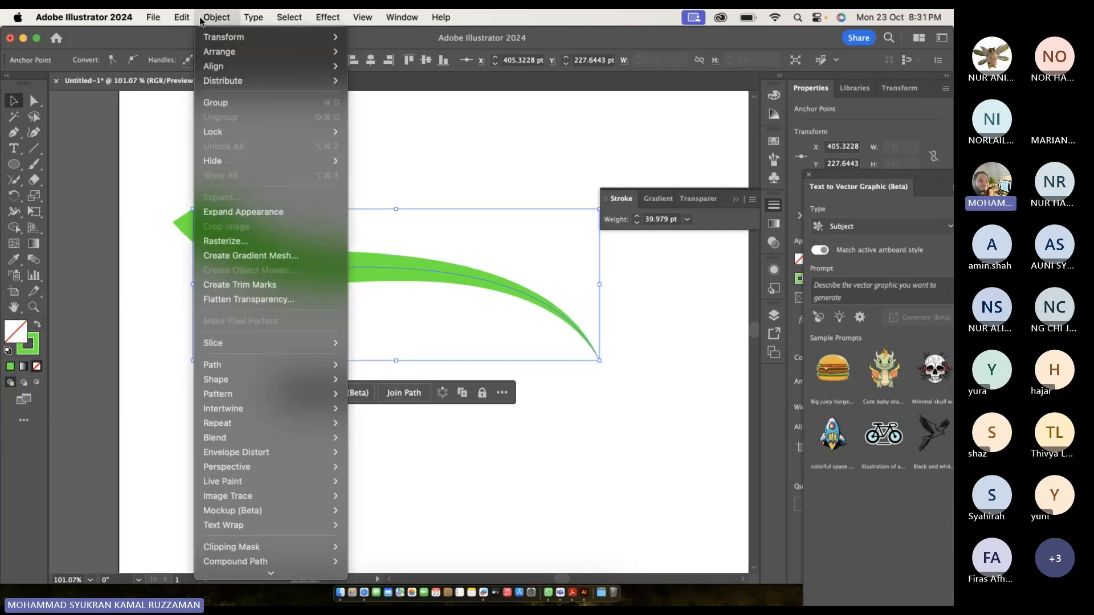
{"action": "mouse_move", "coordinate": [319, 365]}
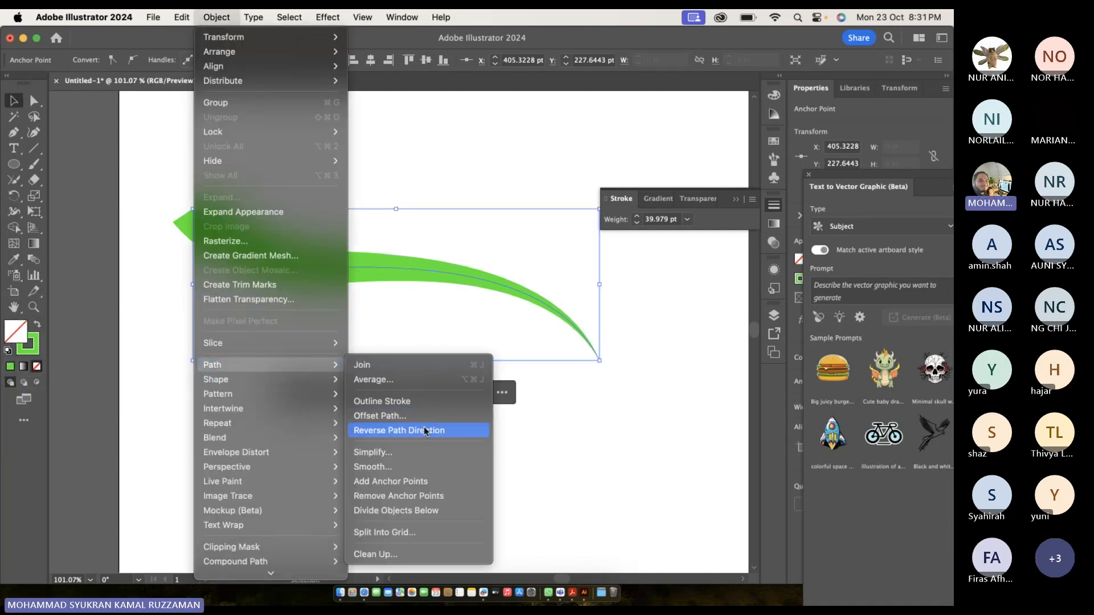
{"action": "left_click", "coordinate": [459, 439]}
{"action": "key", "text": "super+z"}
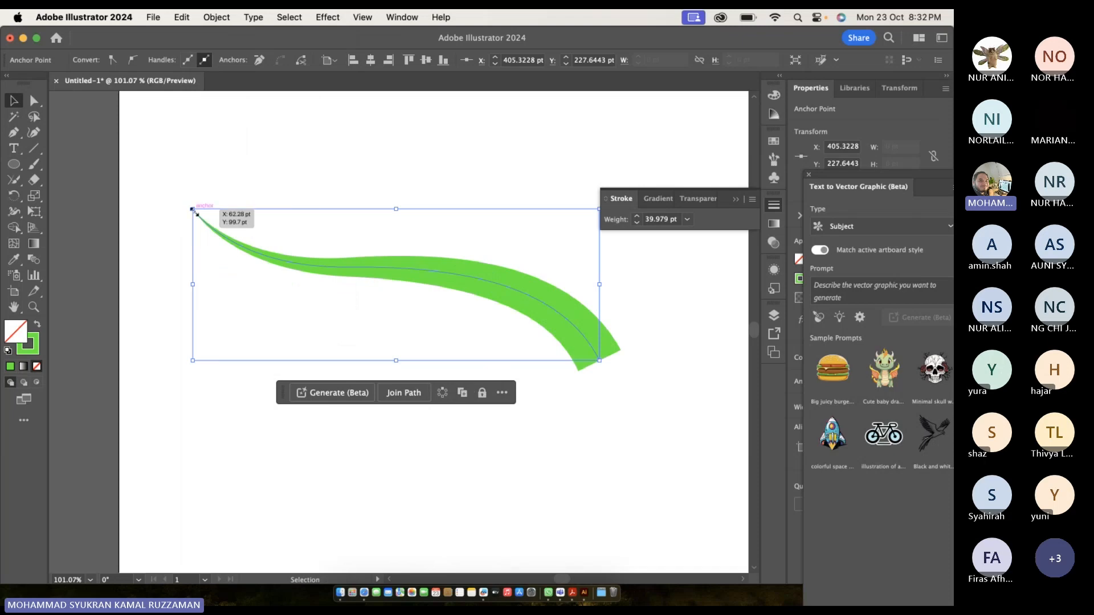
{"action": "left_click", "coordinate": [180, 234]}
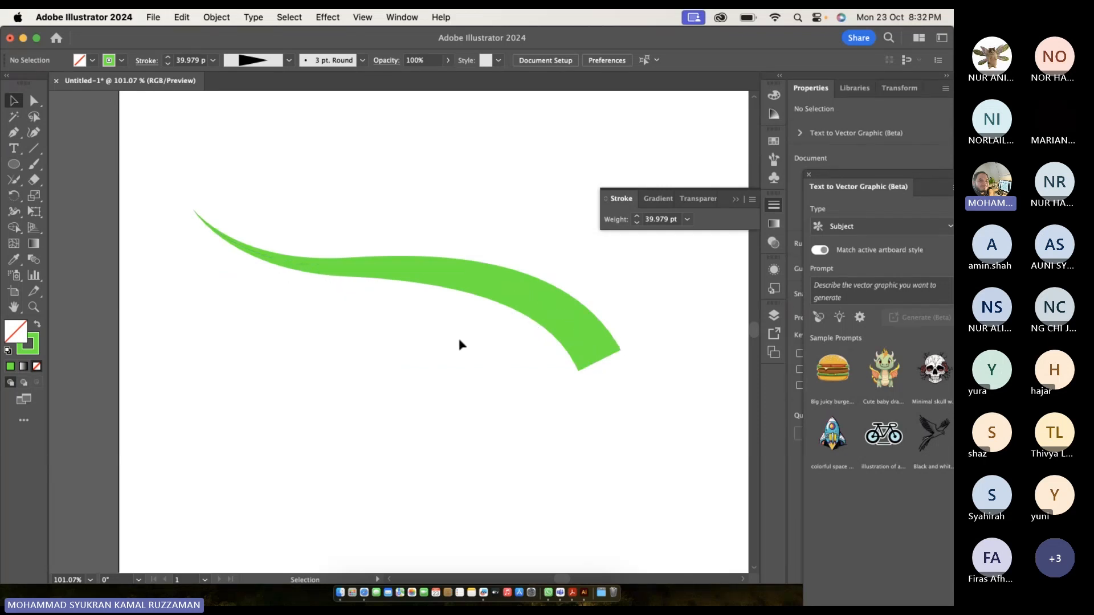
{"action": "left_click", "coordinate": [493, 301]}
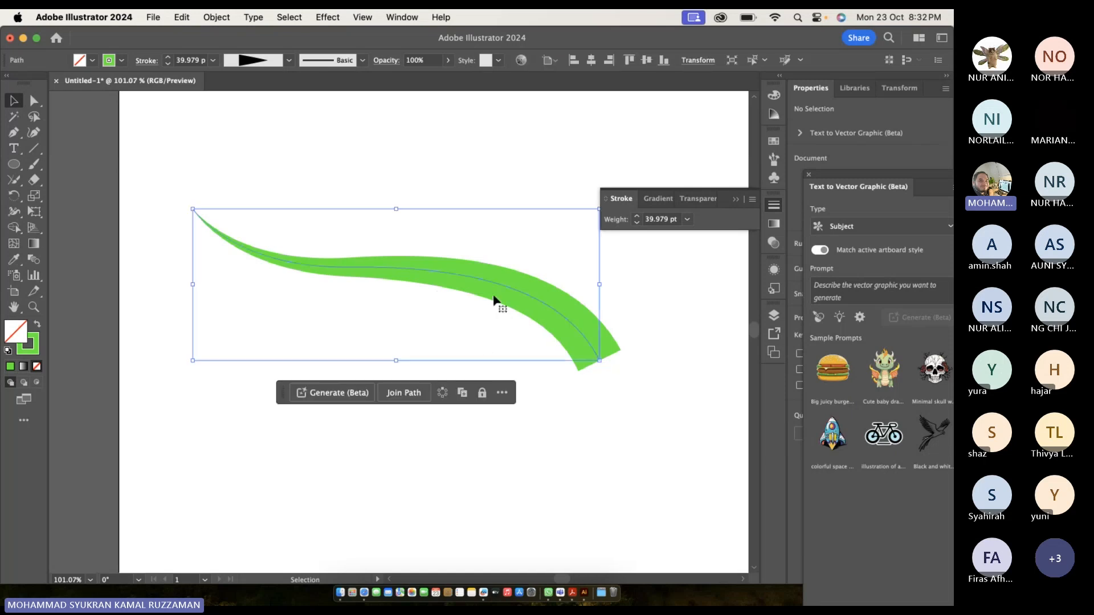
{"action": "left_click", "coordinate": [217, 17]}
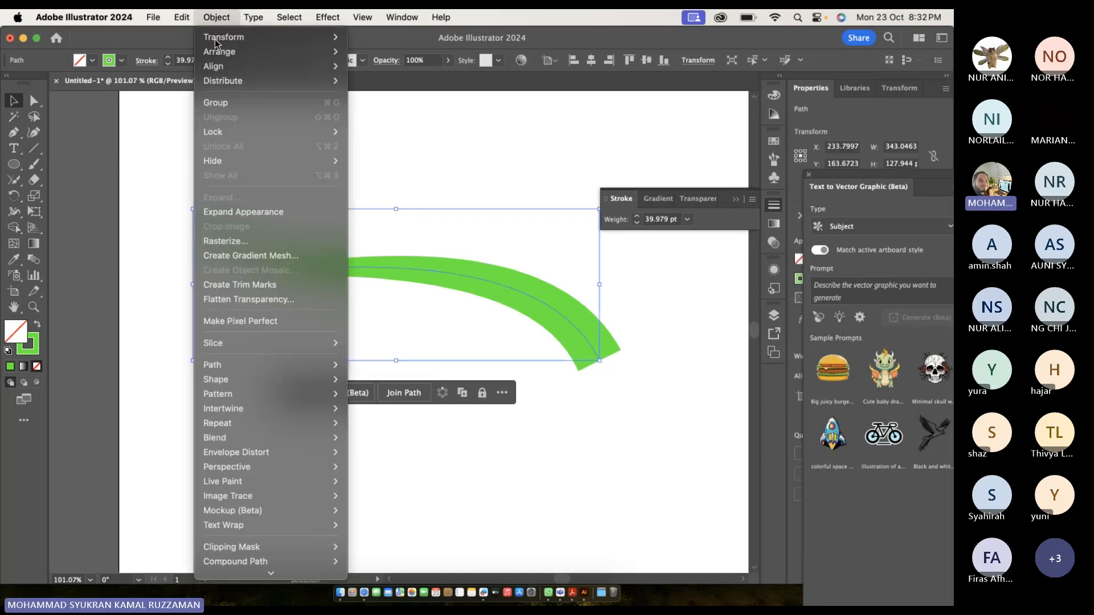
{"action": "mouse_move", "coordinate": [310, 368]}
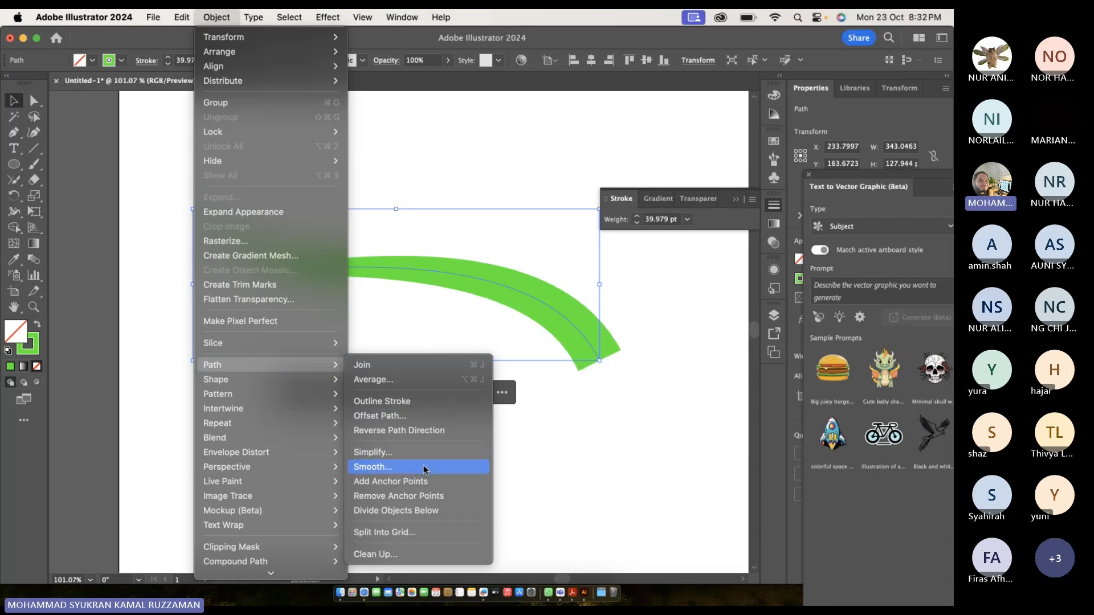
{"action": "left_click", "coordinate": [437, 333]}
{"action": "left_click", "coordinate": [234, 401]}
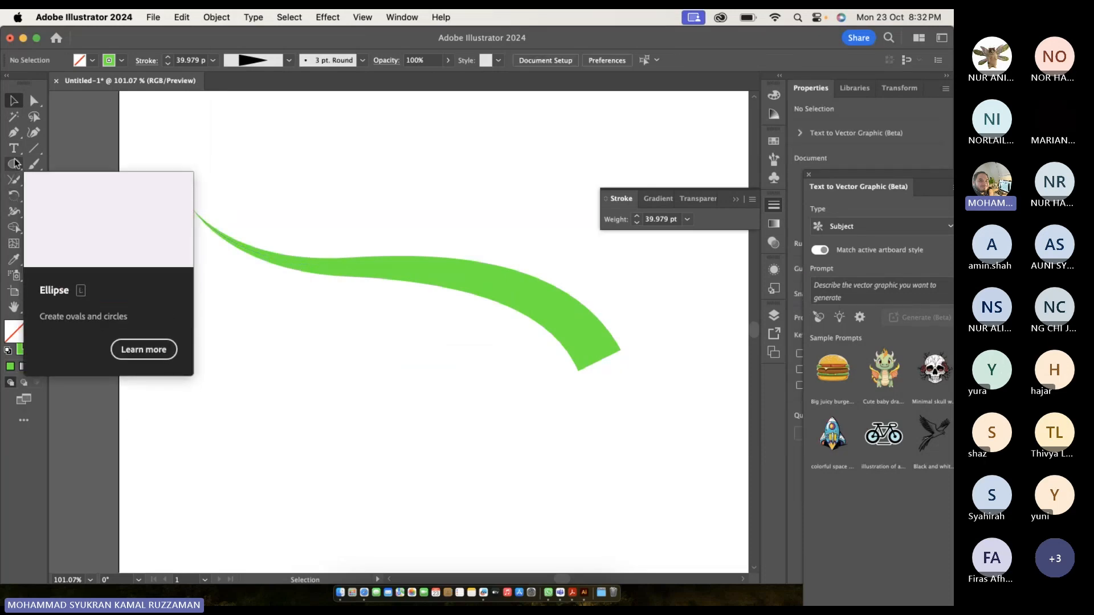
Adjust the Pencil tool's options, moving its fidelity closer to Smooth.
{"action": "left_click", "coordinate": [14, 132]}
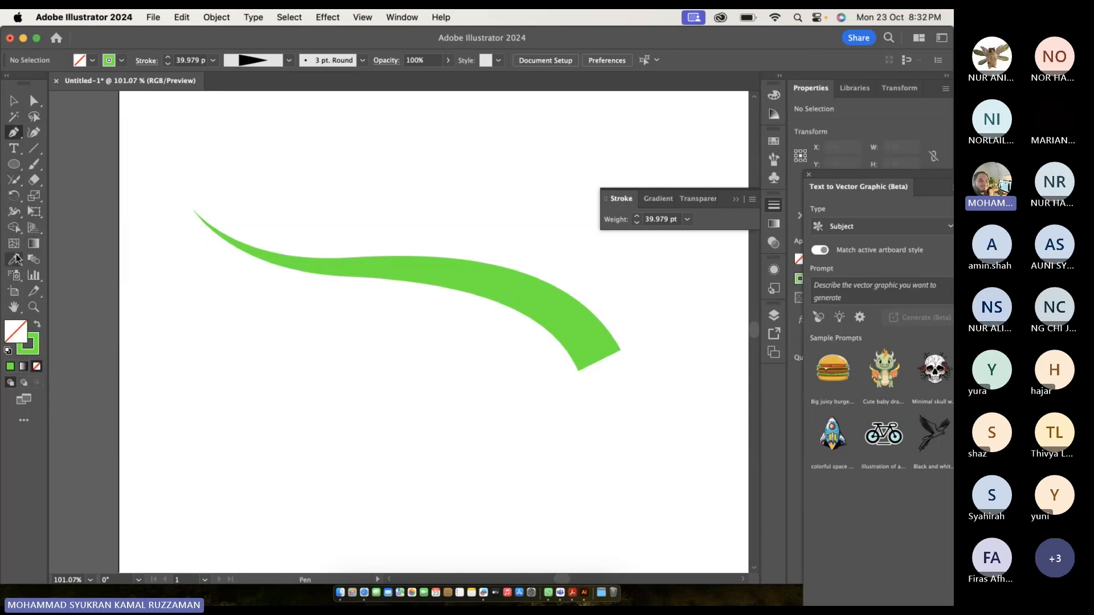
{"action": "left_click", "coordinate": [15, 181]}
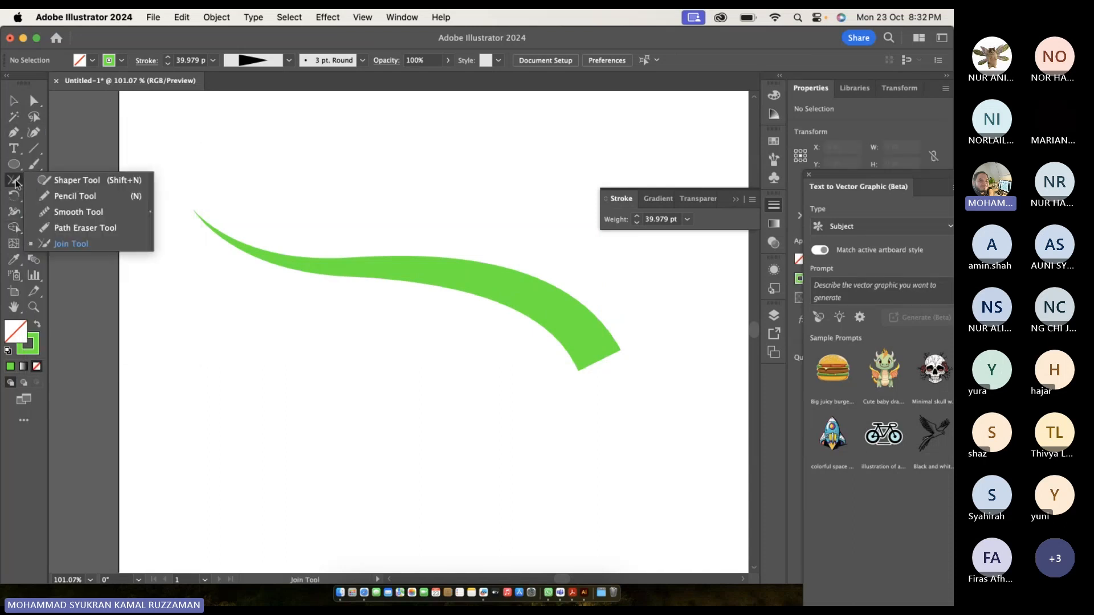
{"action": "left_click", "coordinate": [14, 195]}
{"action": "left_click", "coordinate": [12, 182]}
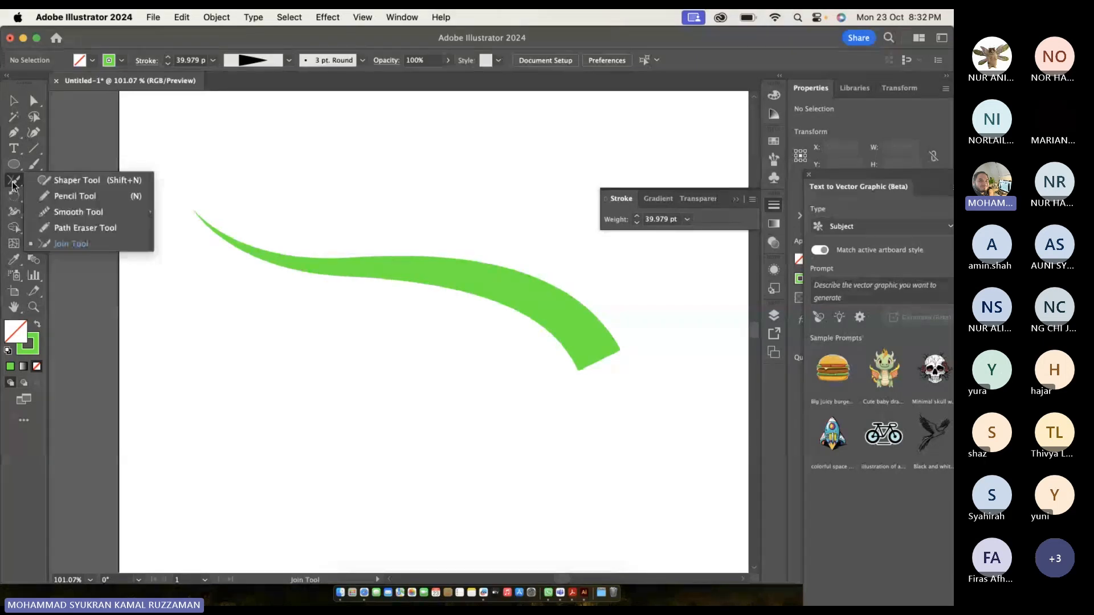
{"action": "left_click", "coordinate": [46, 194]}
{"action": "double_click", "coordinate": [15, 182]}
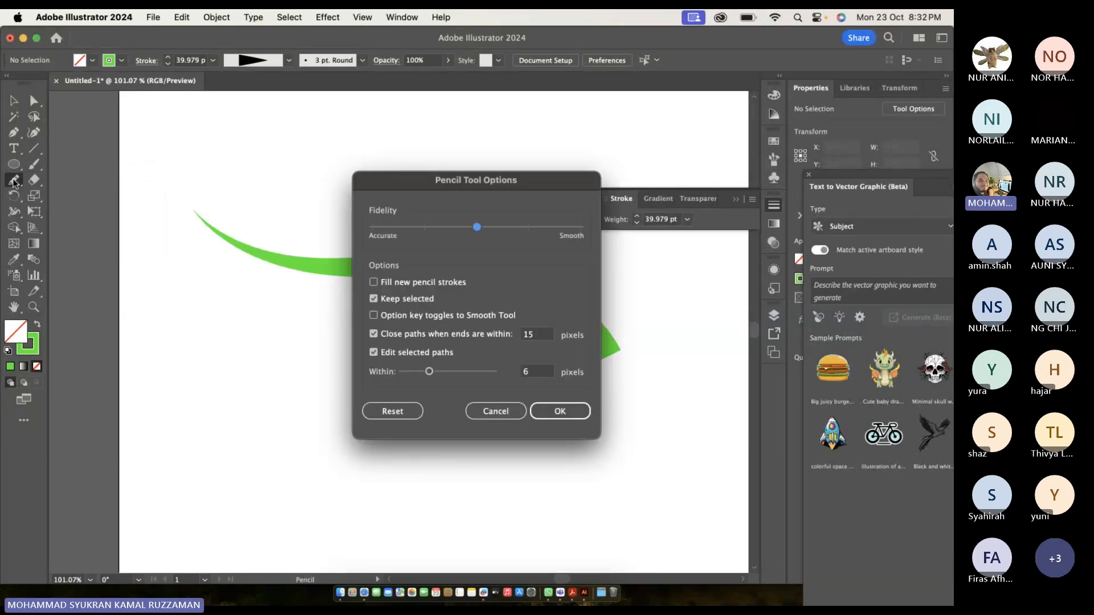
{"action": "left_click_drag", "start_coordinate": [477, 227], "coordinate": [517, 232]}
{"action": "left_click", "coordinate": [561, 411]}
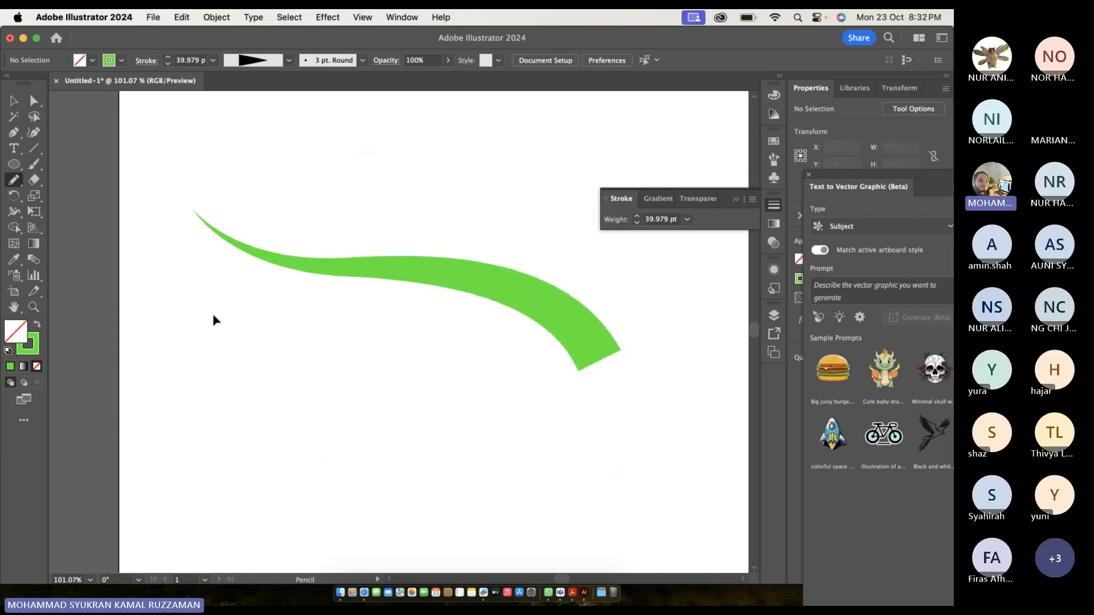
Draw a wavy freehand pencil path about 359 pt wide and 157 pt high below the green curve, and move it up about 15 pt.
{"action": "right_click", "coordinate": [213, 313]}
{"action": "left_click", "coordinate": [169, 315]}
{"action": "mouse_move", "coordinate": [165, 317]}
{"action": "left_mouse_down"}
{"action": "mouse_move", "coordinate": [338, 357]}
{"action": "mouse_move", "coordinate": [435, 444]}
{"action": "mouse_move", "coordinate": [586, 446]}
{"action": "mouse_move", "coordinate": [421, 497]}
{"action": "mouse_move", "coordinate": [400, 478]}
{"action": "left_mouse_up"}
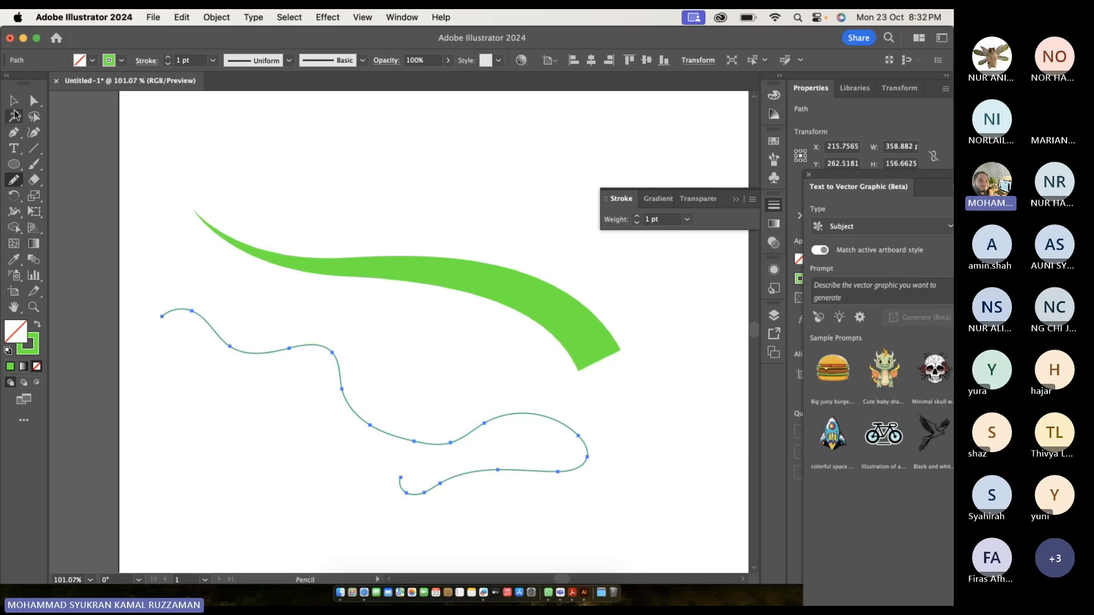
{"action": "left_click", "coordinate": [15, 101]}
{"action": "left_click", "coordinate": [293, 340]}
{"action": "left_click_drag", "start_coordinate": [296, 347], "coordinate": [296, 330]}
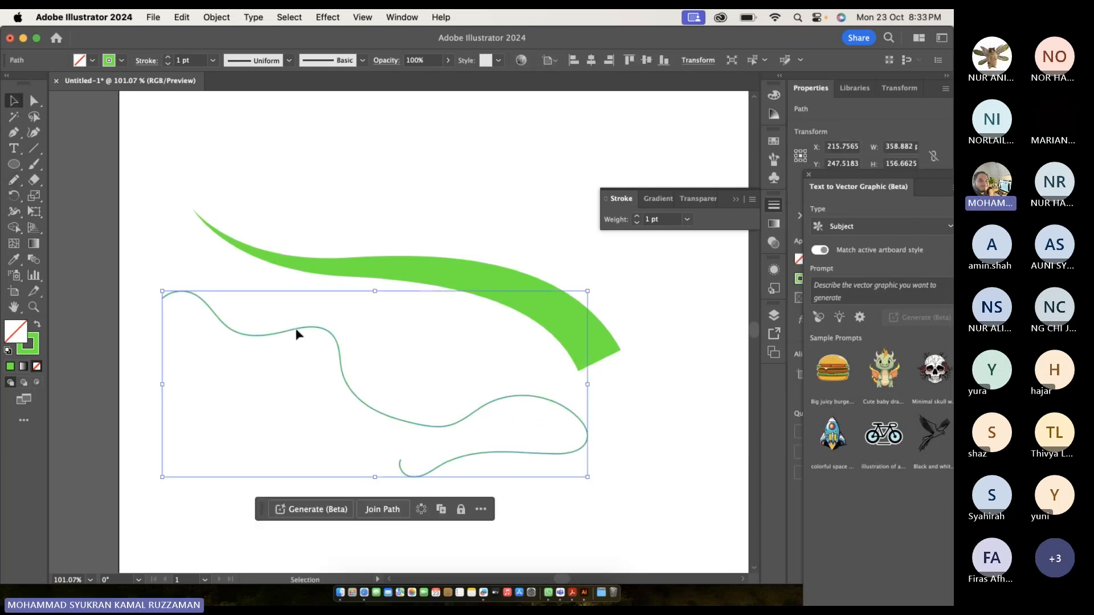
Try the Smooth path adjustment on the wavy pencil path, keeping its amount at 0%, and deselect the path.
{"action": "left_click", "coordinate": [217, 17]}
{"action": "mouse_move", "coordinate": [339, 371]}
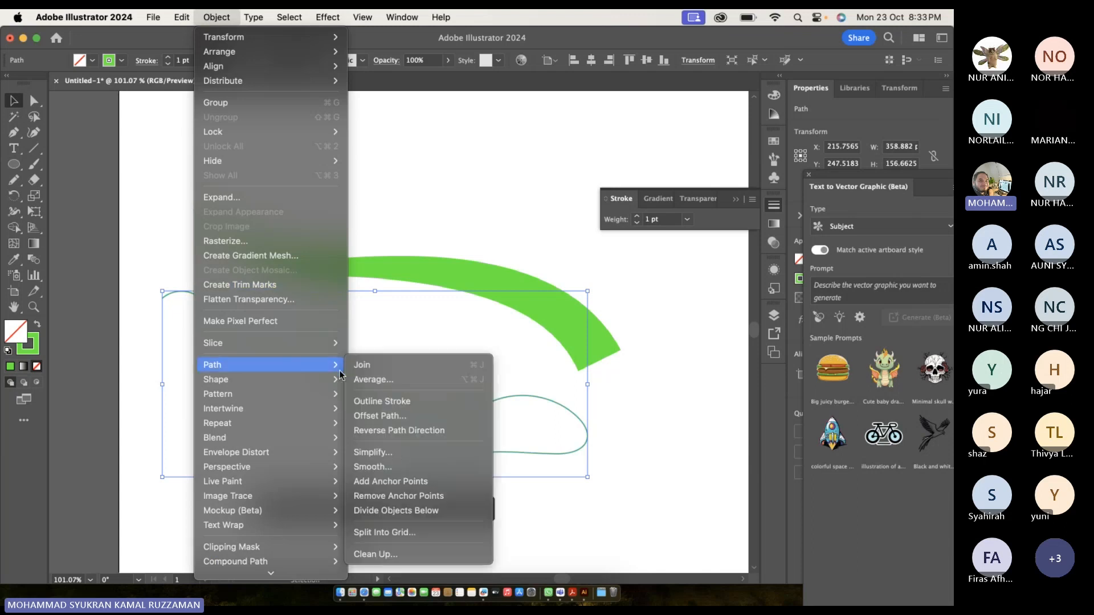
{"action": "left_click", "coordinate": [443, 463]}
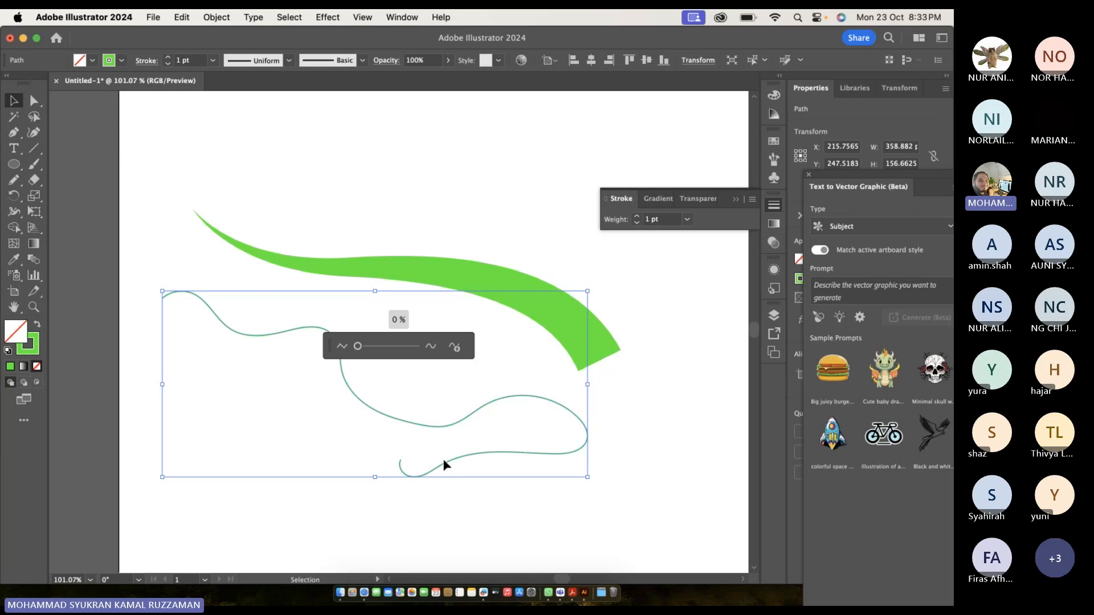
{"action": "mouse_move", "coordinate": [357, 346]}
{"action": "left_mouse_down"}
{"action": "mouse_move", "coordinate": [422, 349]}
{"action": "mouse_move", "coordinate": [349, 346]}
{"action": "left_mouse_up"}
{"action": "left_click", "coordinate": [303, 312]}
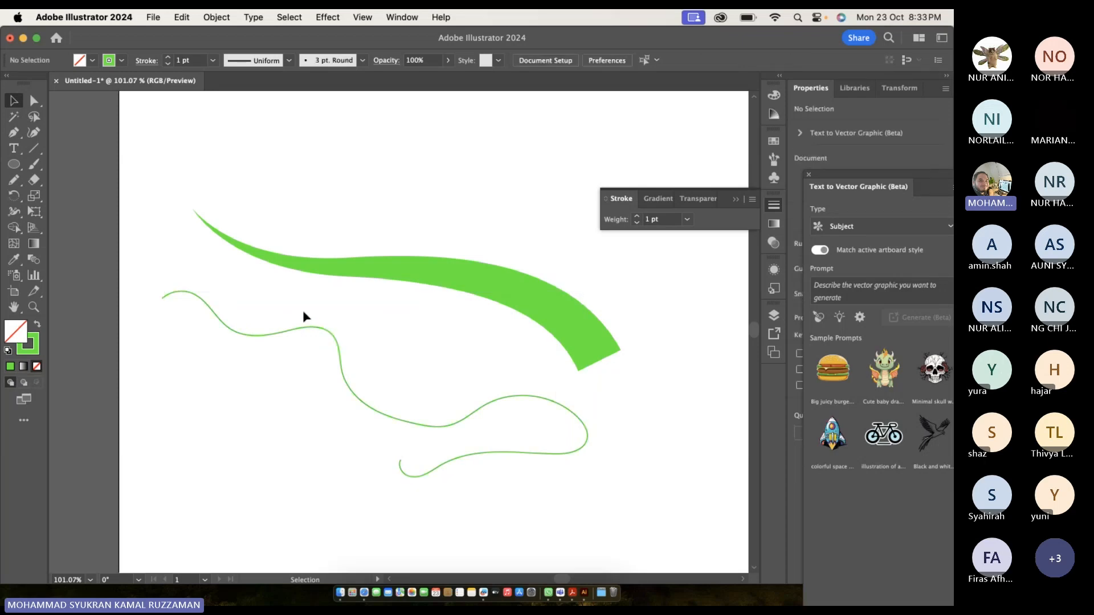
Review the path commands for adding and removing anchor points on the wavy path, along with the matching anchor point tools.
{"action": "left_click", "coordinate": [216, 17]}
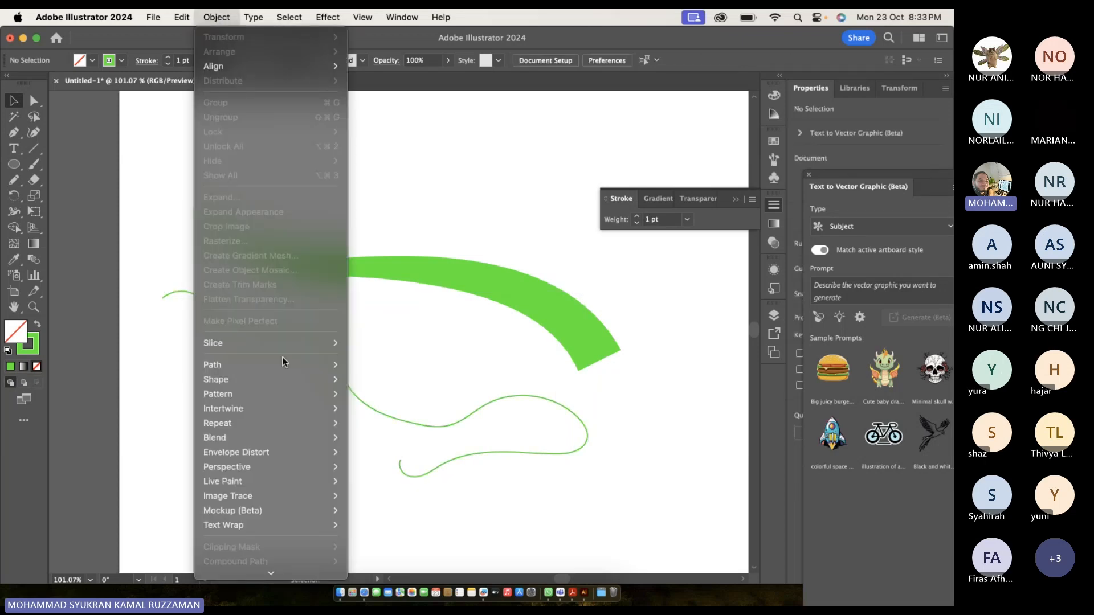
{"action": "mouse_move", "coordinate": [288, 378]}
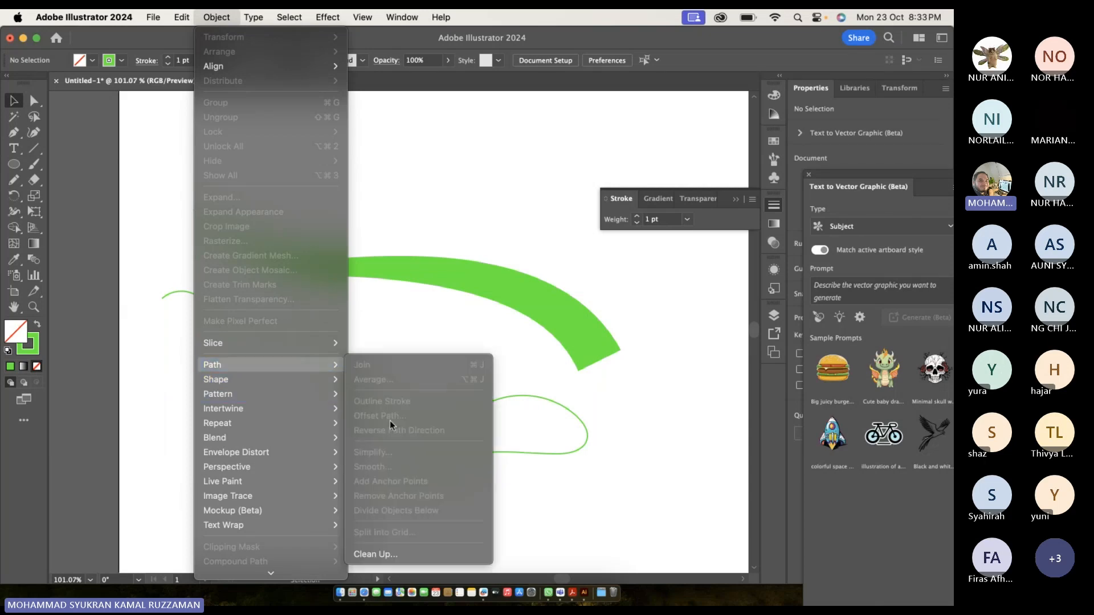
{"action": "left_click", "coordinate": [394, 329]}
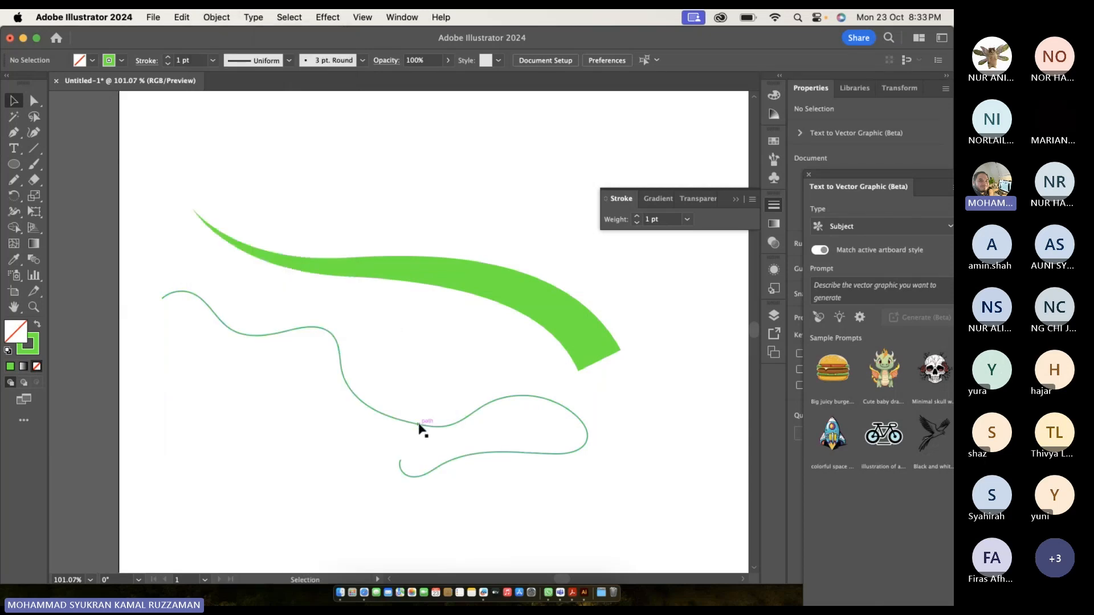
{"action": "left_click", "coordinate": [420, 426]}
{"action": "left_click", "coordinate": [216, 17]}
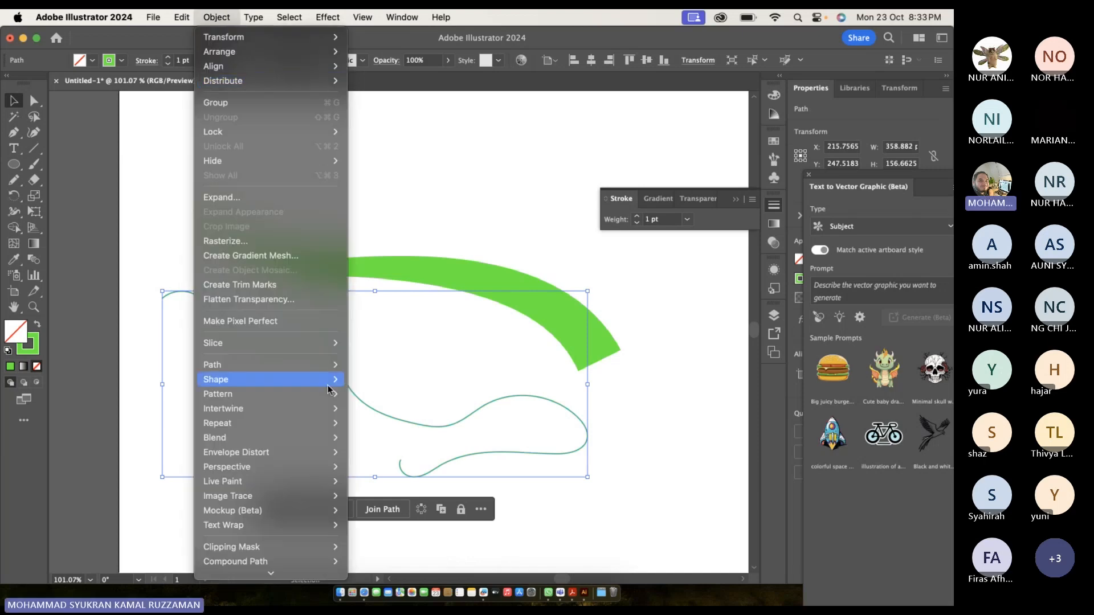
{"action": "mouse_move", "coordinate": [322, 385]}
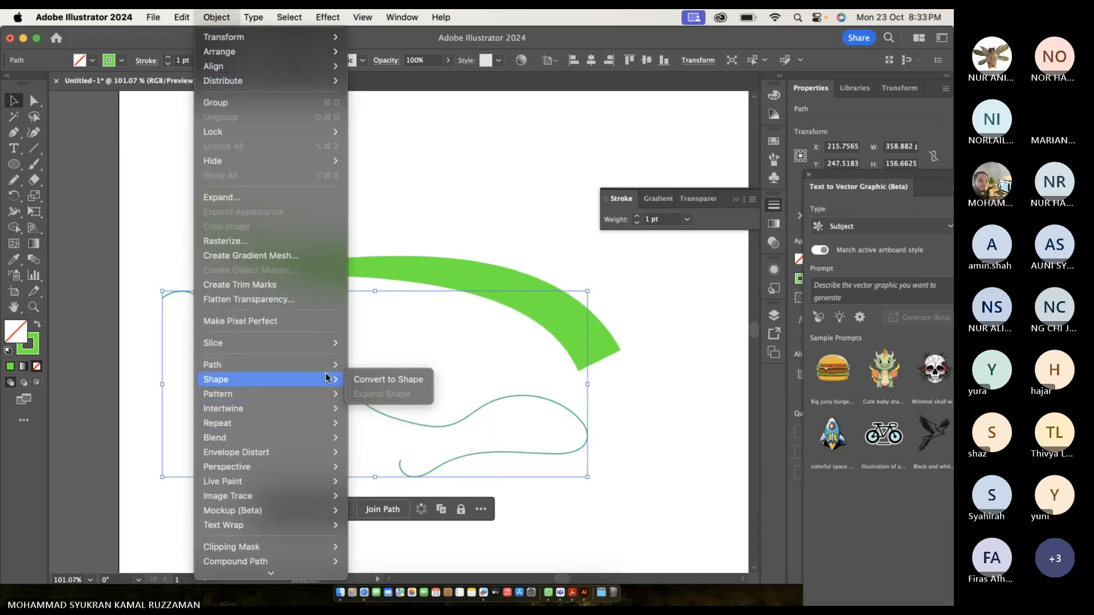
{"action": "mouse_move", "coordinate": [340, 365]}
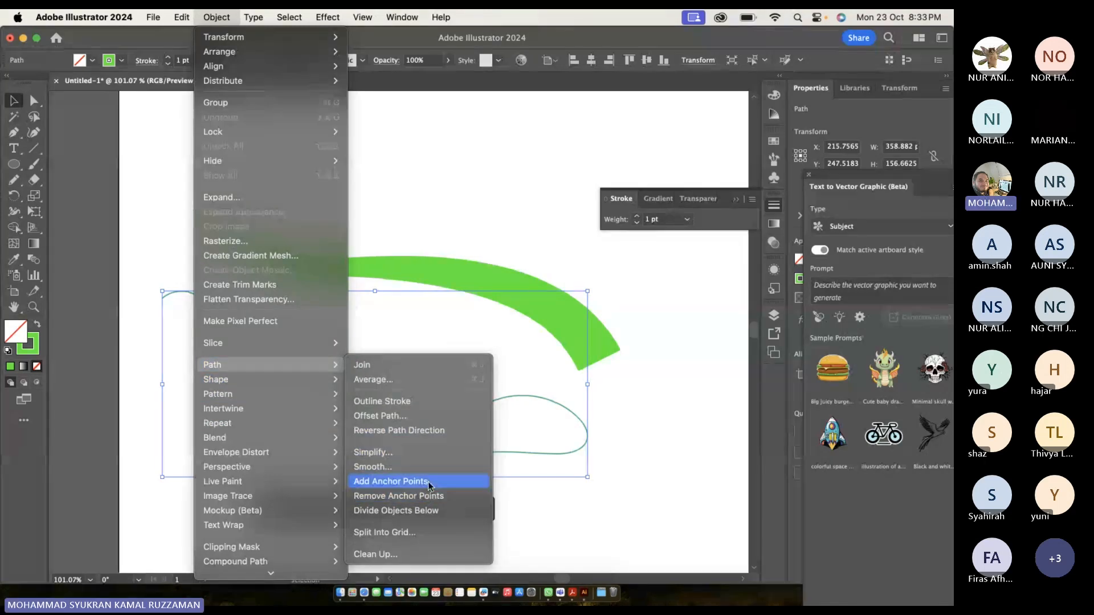
{"action": "left_click", "coordinate": [148, 313]}
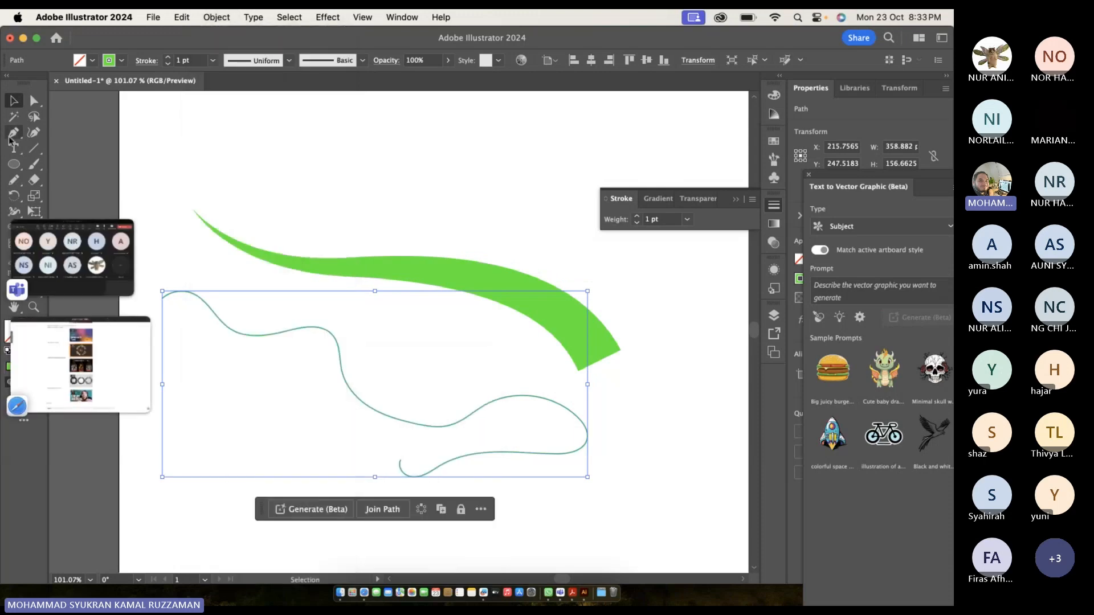
{"action": "left_click", "coordinate": [12, 136]}
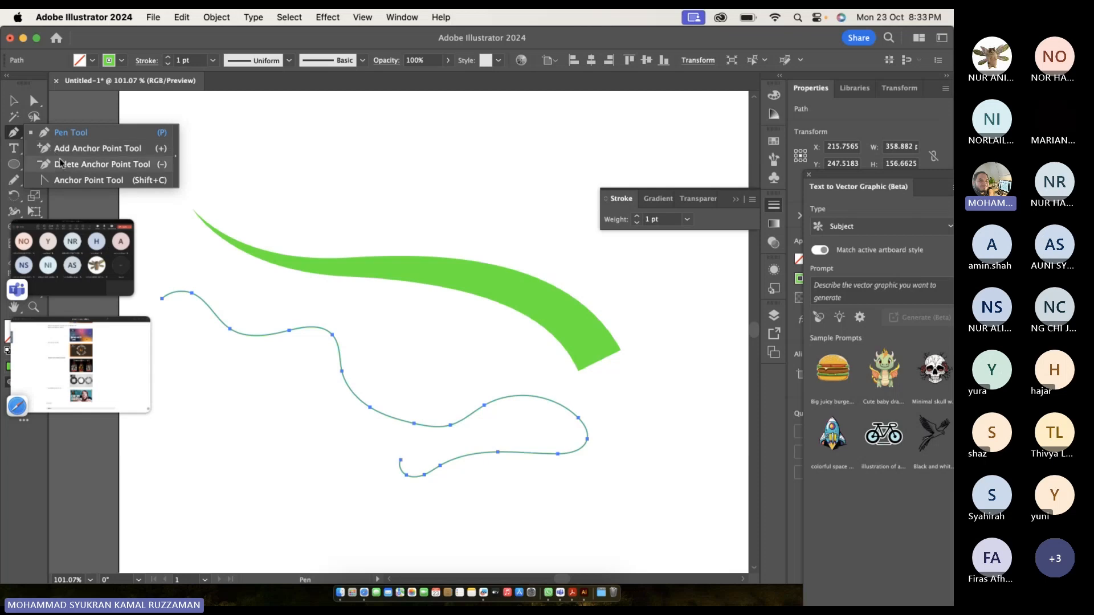
{"action": "left_click", "coordinate": [216, 17]}
{"action": "mouse_move", "coordinate": [313, 365]}
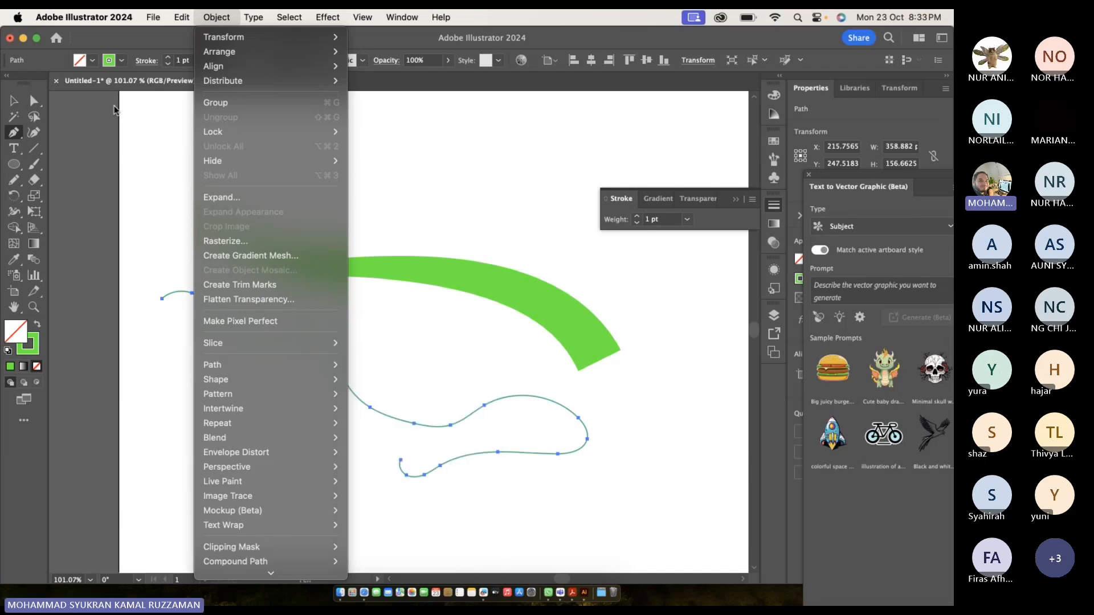
Select all artwork, including the stray pen path, and delete it to clear the artboard.
{"action": "left_click", "coordinate": [8, 101]}
{"action": "left_click_drag", "start_coordinate": [166, 144], "coordinate": [198, 185]}
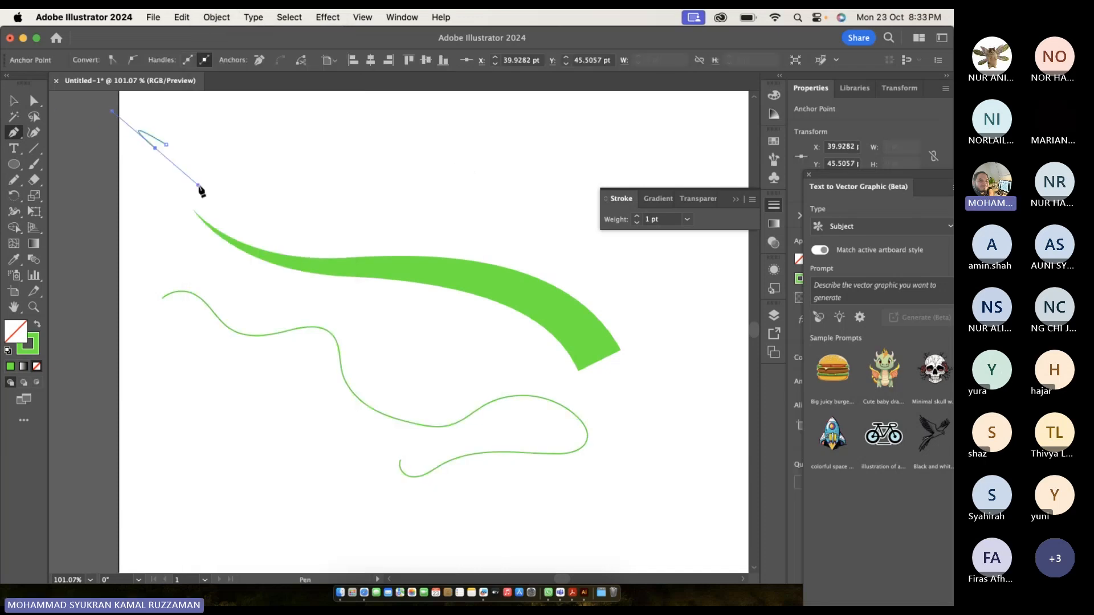
{"action": "key", "text": "super+a"}
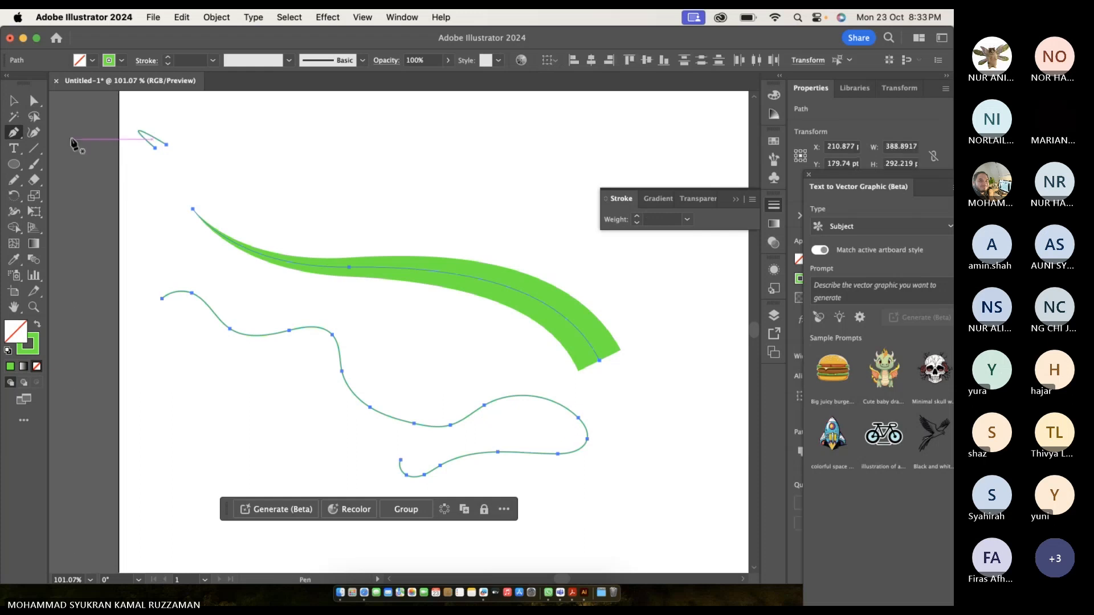
{"action": "key", "text": "Delete"}
{"action": "left_click", "coordinate": [13, 101]}
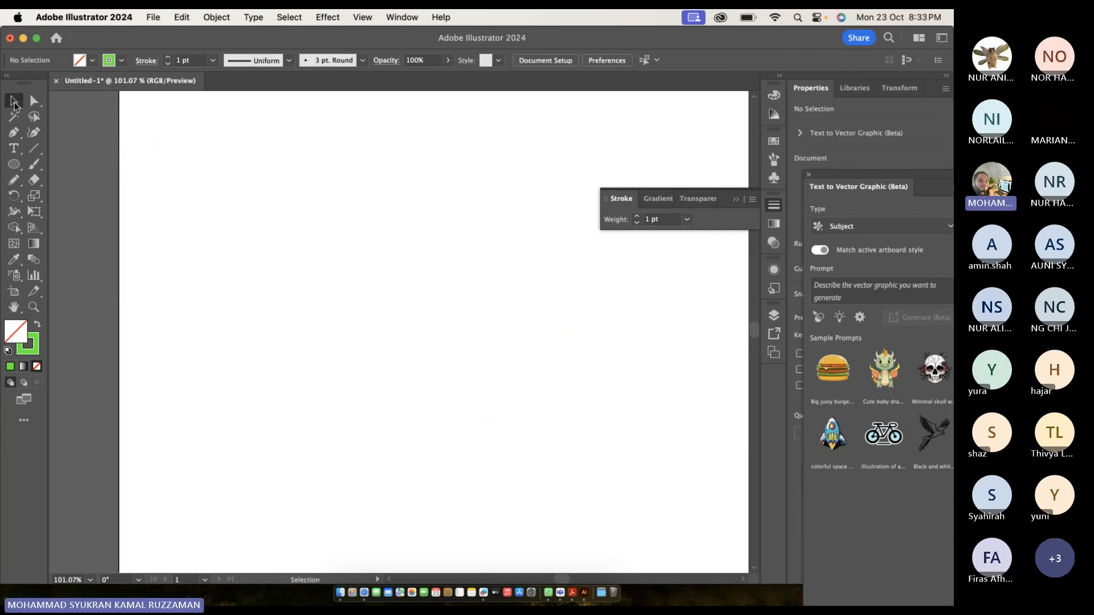
Draw a circle about 188 pt in diameter mid-artboard and swap its fill and stroke for a solid green fill without stroke.
{"action": "left_click_drag", "start_coordinate": [14, 170], "coordinate": [71, 200]}
{"action": "left_click_drag", "start_coordinate": [255, 220], "coordinate": [479, 399]}
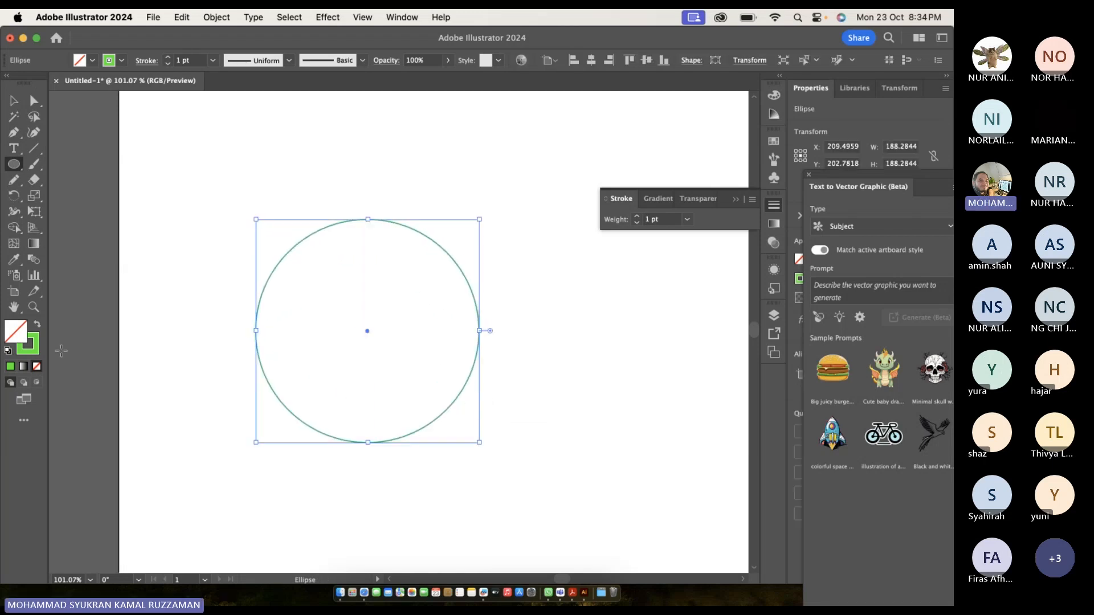
{"action": "left_click", "coordinate": [36, 325]}
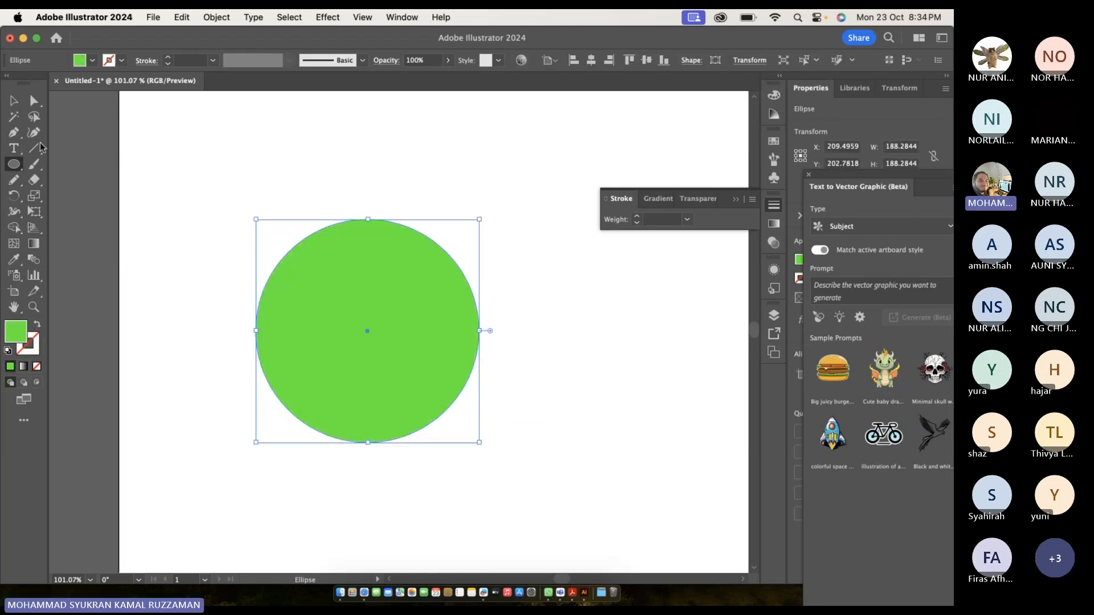
Draw a straight line slanting down across the green circle, spanning about 363 pt horizontally and 65 pt vertically.
{"action": "left_click", "coordinate": [14, 105]}
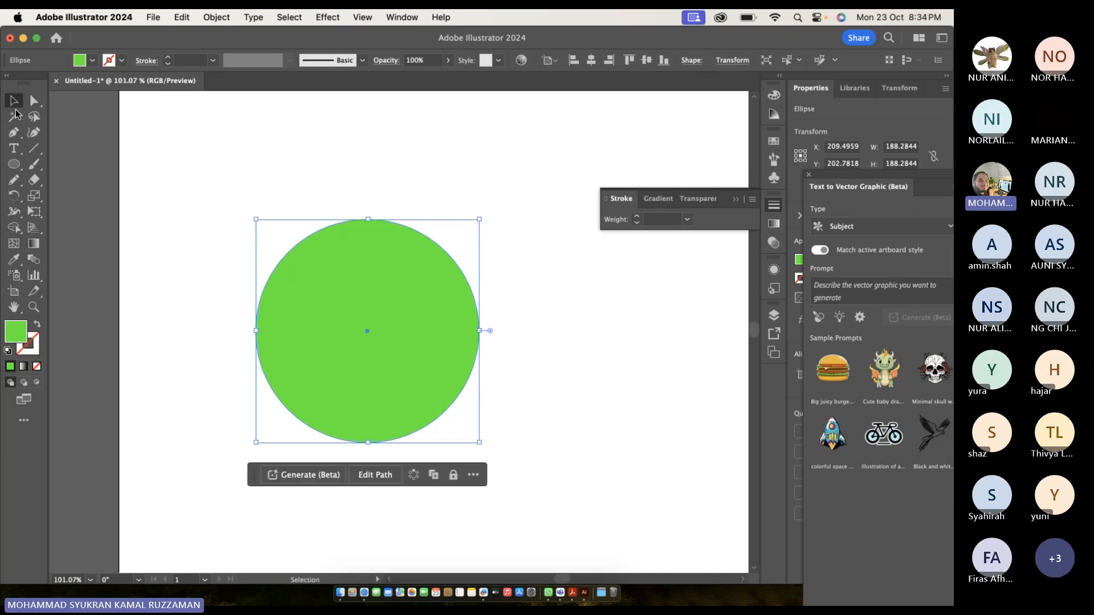
{"action": "left_click", "coordinate": [33, 148]}
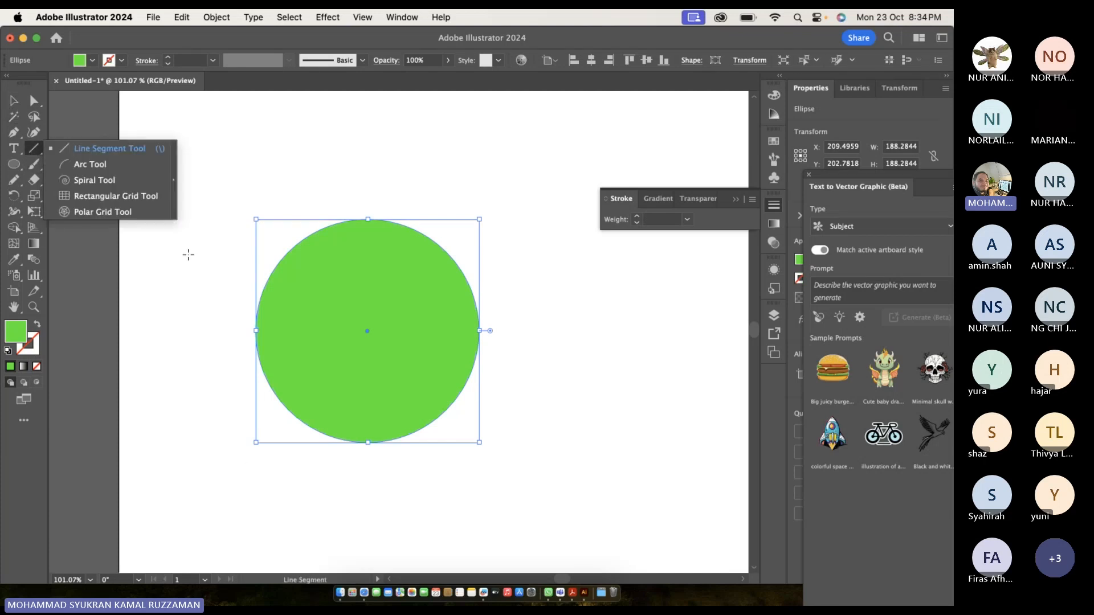
{"action": "left_click_drag", "start_coordinate": [187, 254], "coordinate": [617, 330]}
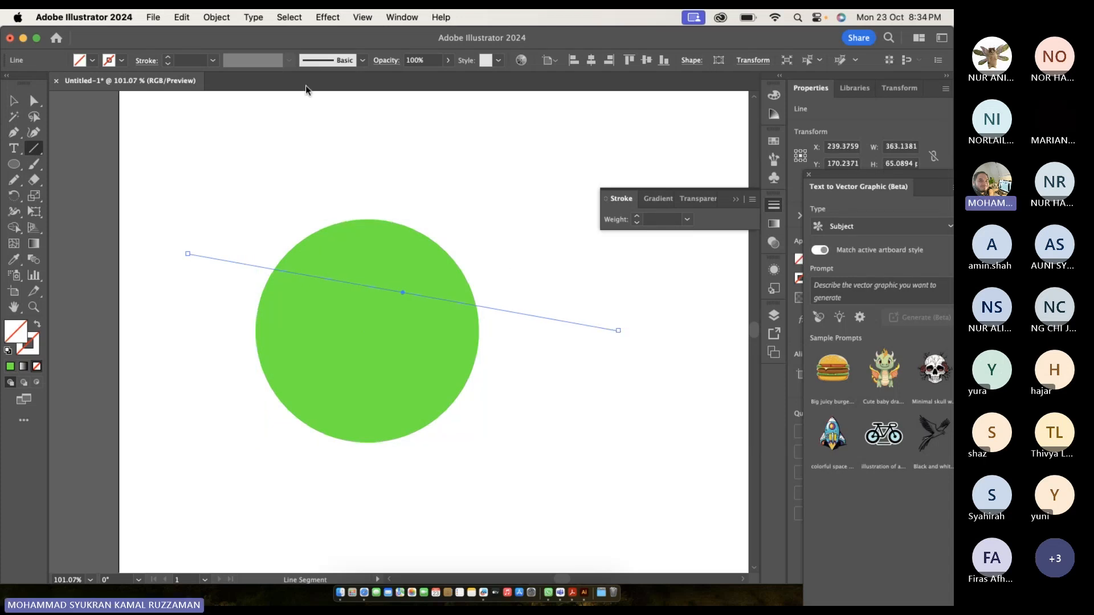
Divide the green circle along the slanted straight line using Divide Objects Below.
{"action": "left_click", "coordinate": [16, 104]}
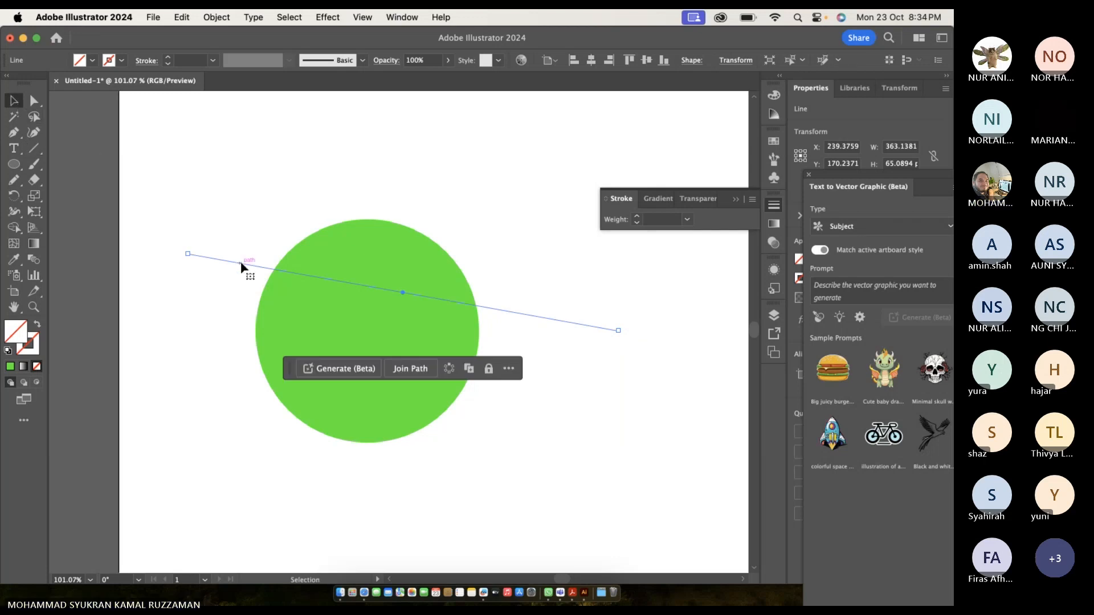
{"action": "left_click", "coordinate": [217, 17]}
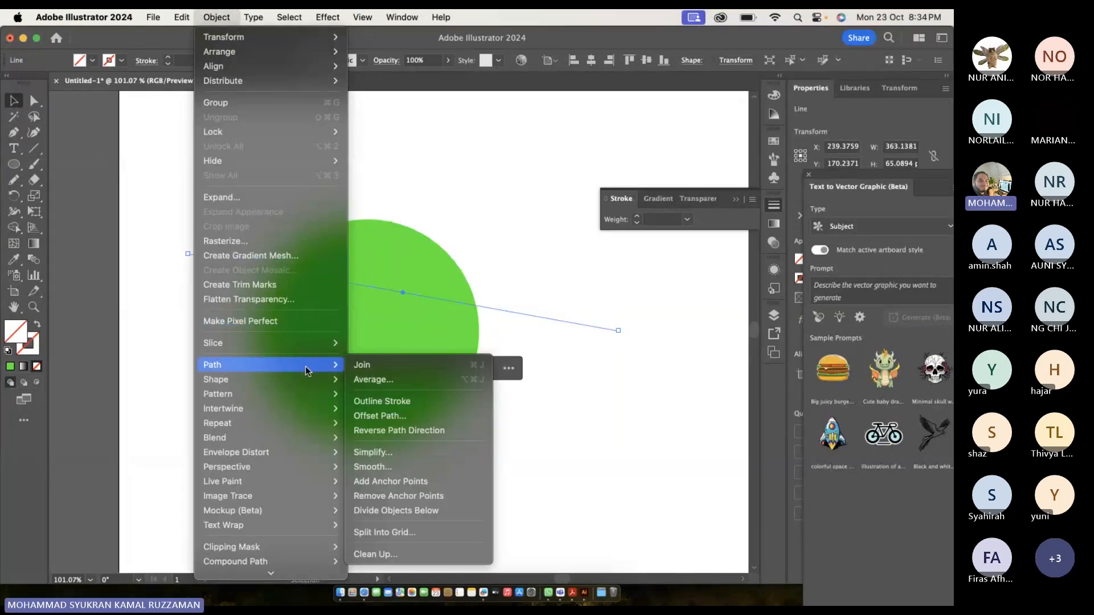
{"action": "left_click", "coordinate": [448, 509]}
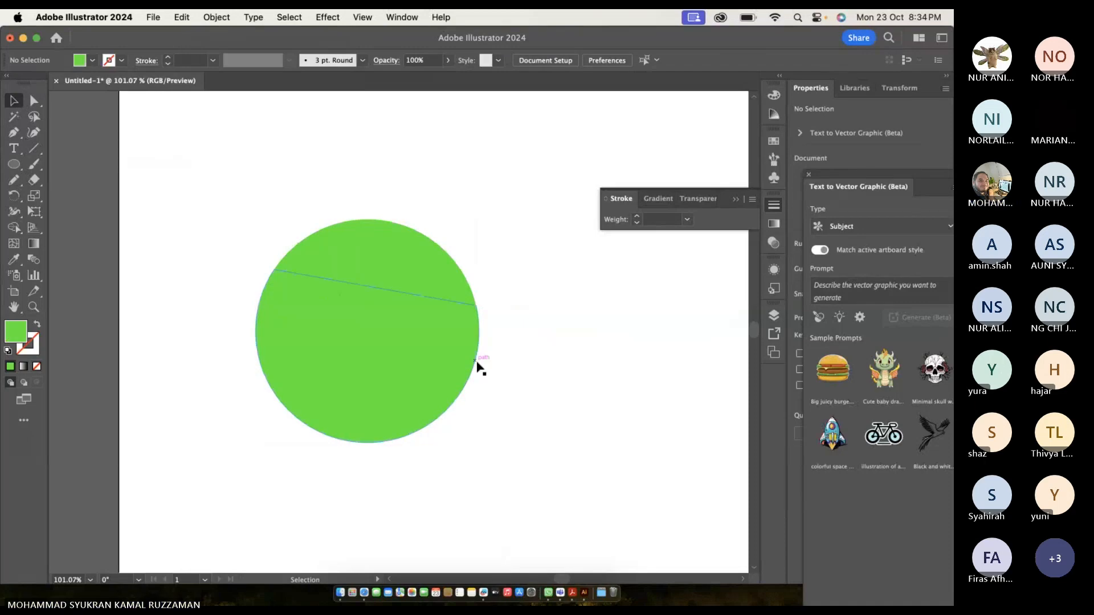
Move the circle's upper segment away to check the straight cut, undo the move and clear the selection.
{"action": "left_click", "coordinate": [416, 285]}
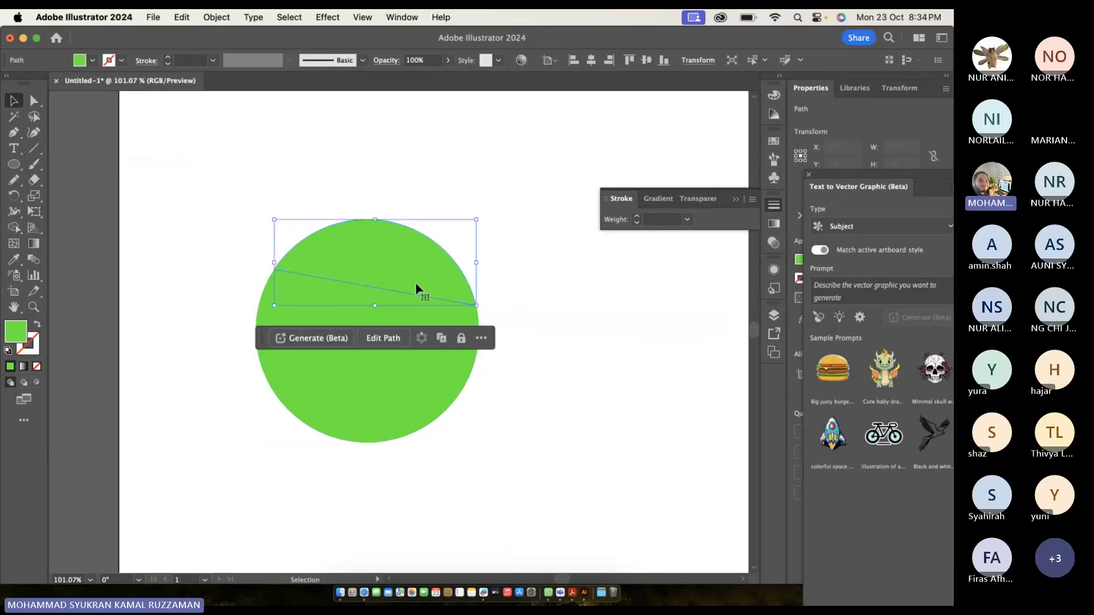
{"action": "left_click_drag", "start_coordinate": [416, 282], "coordinate": [430, 222]}
{"action": "key", "text": "super+z"}
{"action": "key", "text": "super+z"}
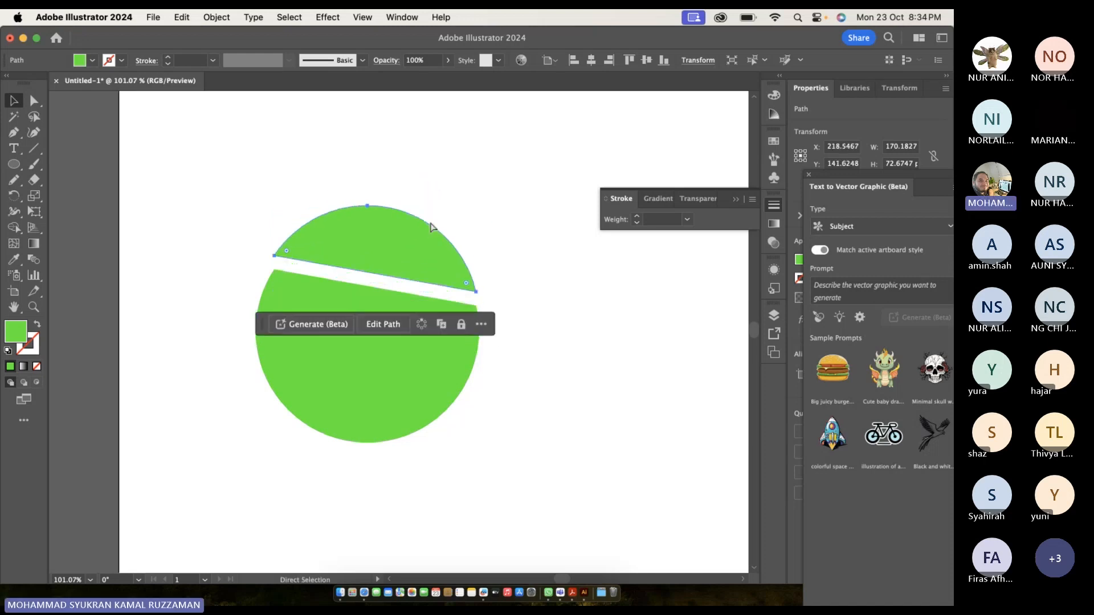
{"action": "key", "text": "super+z"}
{"action": "key", "text": "v"}
{"action": "left_click", "coordinate": [186, 242]}
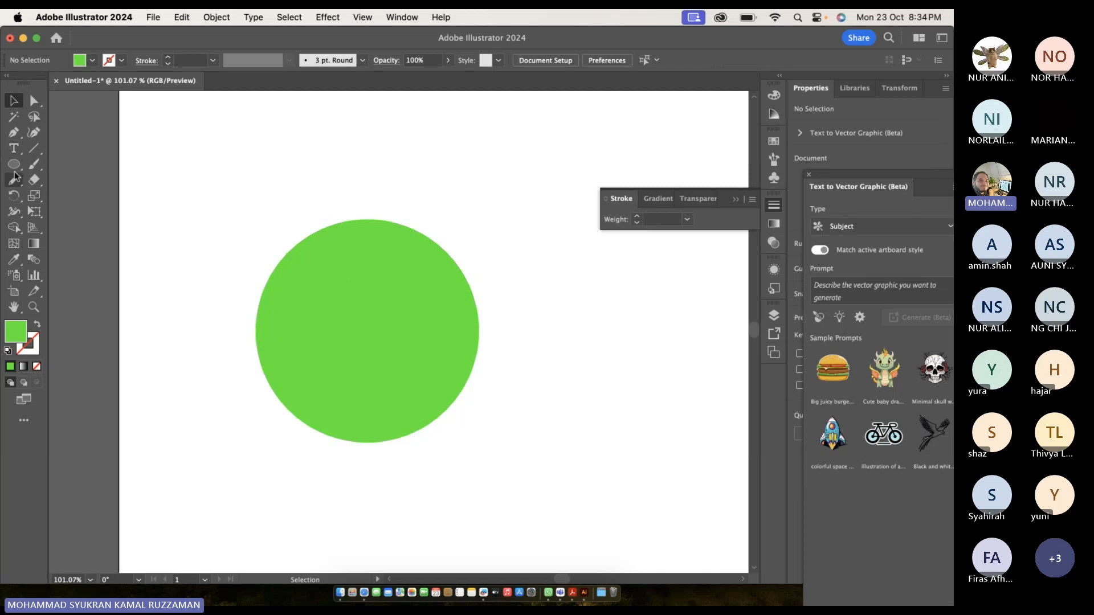
Draw an S-shaped pen path descending across the circle, about 311 by 106 pt, with a 1 pt green stroke and no fill.
{"action": "left_click_drag", "start_coordinate": [16, 137], "coordinate": [96, 134]}
{"action": "left_click", "coordinate": [182, 291]}
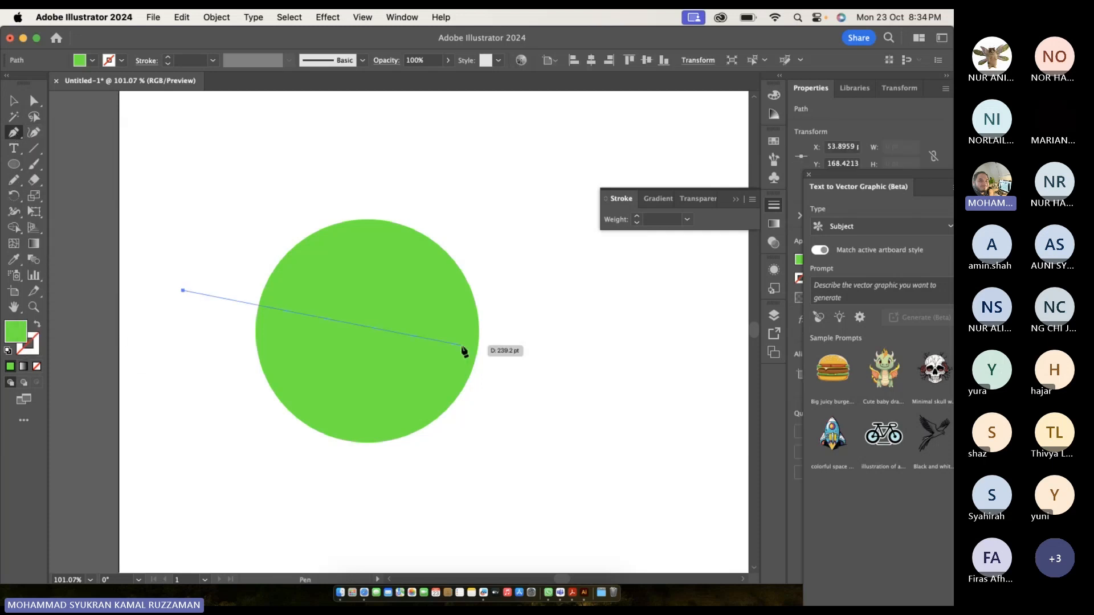
{"action": "left_click_drag", "start_coordinate": [519, 393], "coordinate": [650, 464]}
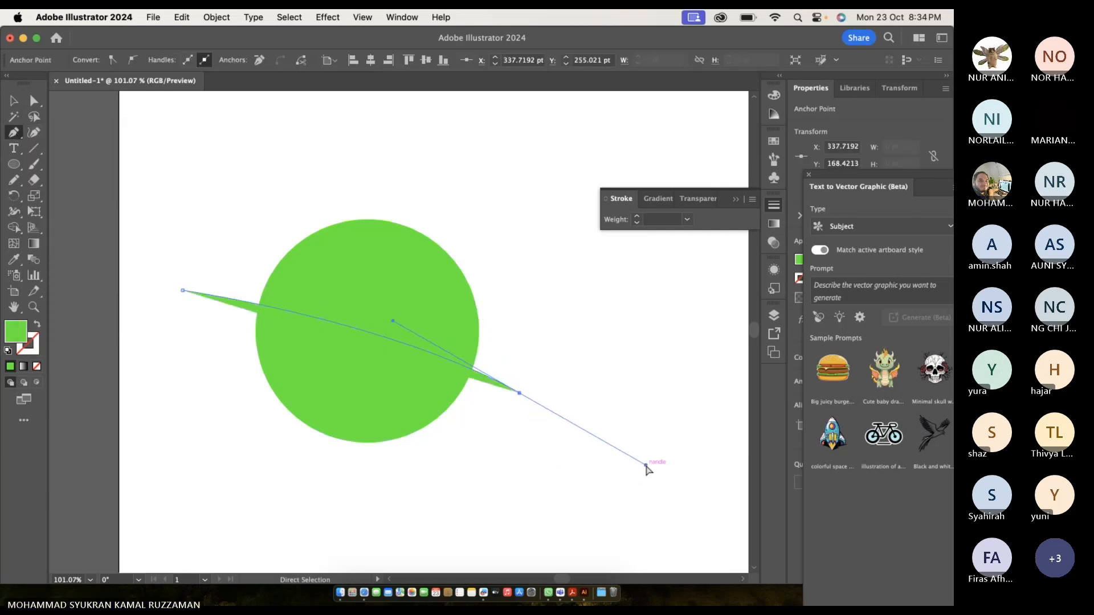
{"action": "key", "text": "super+z"}
{"action": "left_click_drag", "start_coordinate": [362, 360], "coordinate": [411, 412]}
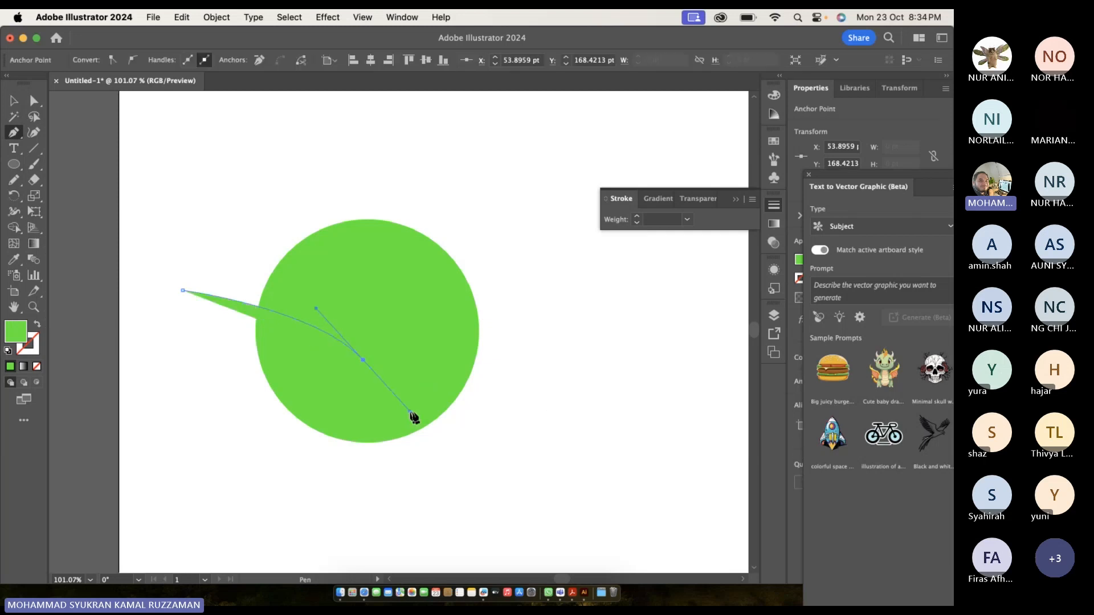
{"action": "left_click", "coordinate": [551, 416]}
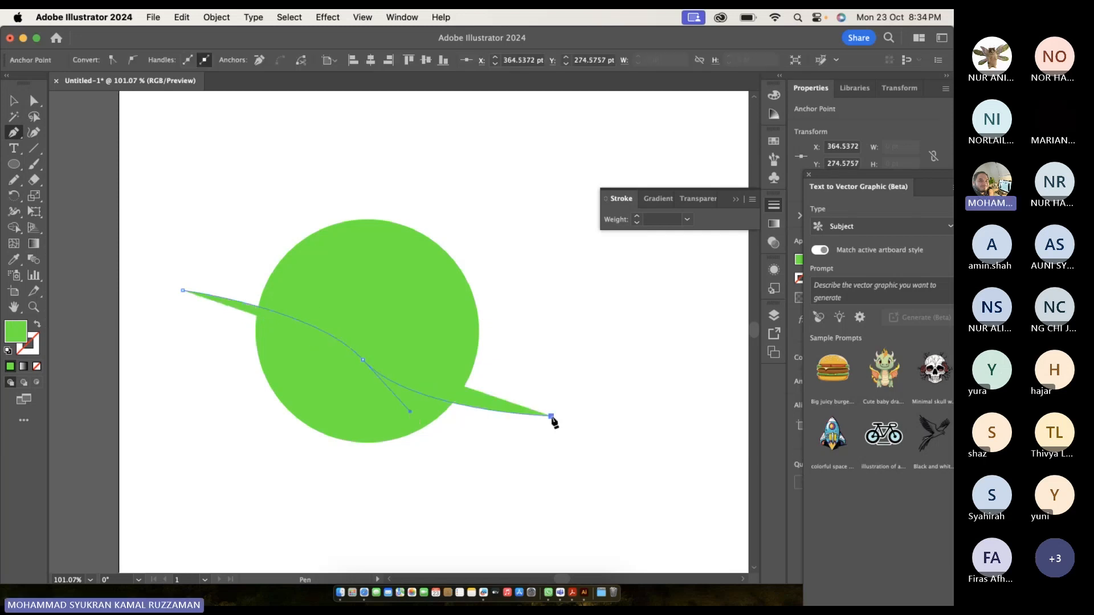
{"action": "left_click", "coordinate": [37, 324]}
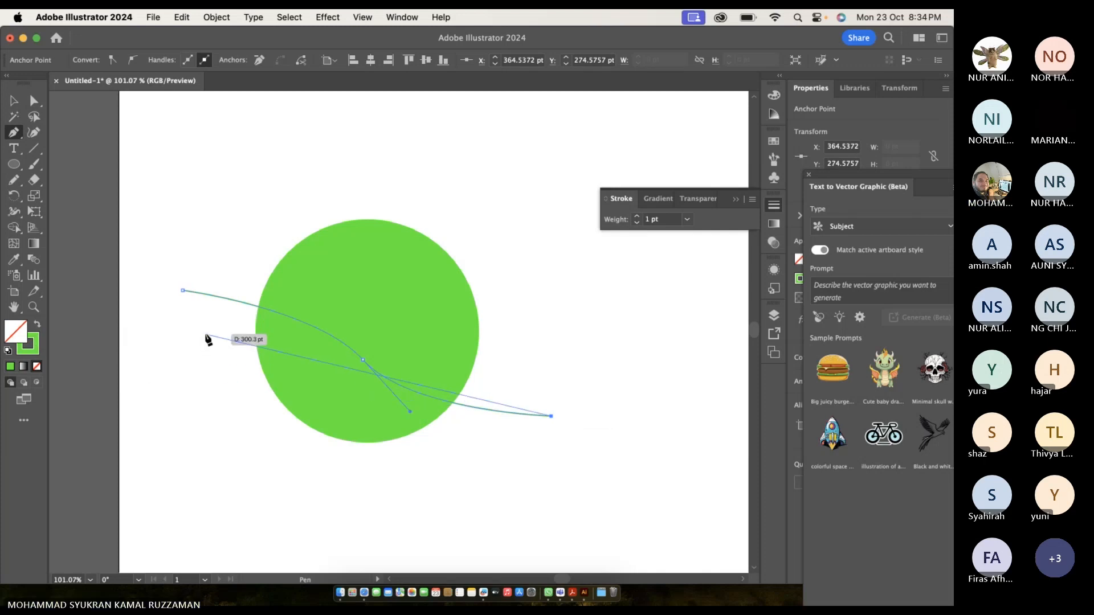
{"action": "key", "text": "Escape"}
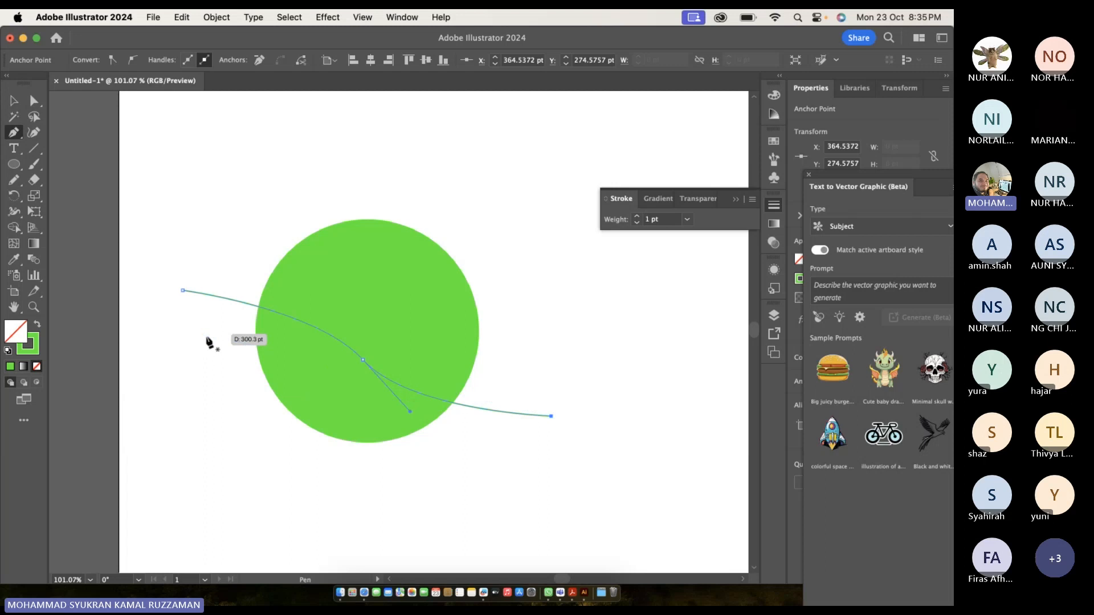
Draw a second curved pen path rising across the circle, about 265 pt wide and 126 pt high.
{"action": "left_click", "coordinate": [212, 407]}
{"action": "left_click_drag", "start_coordinate": [526, 258], "coordinate": [632, 276]}
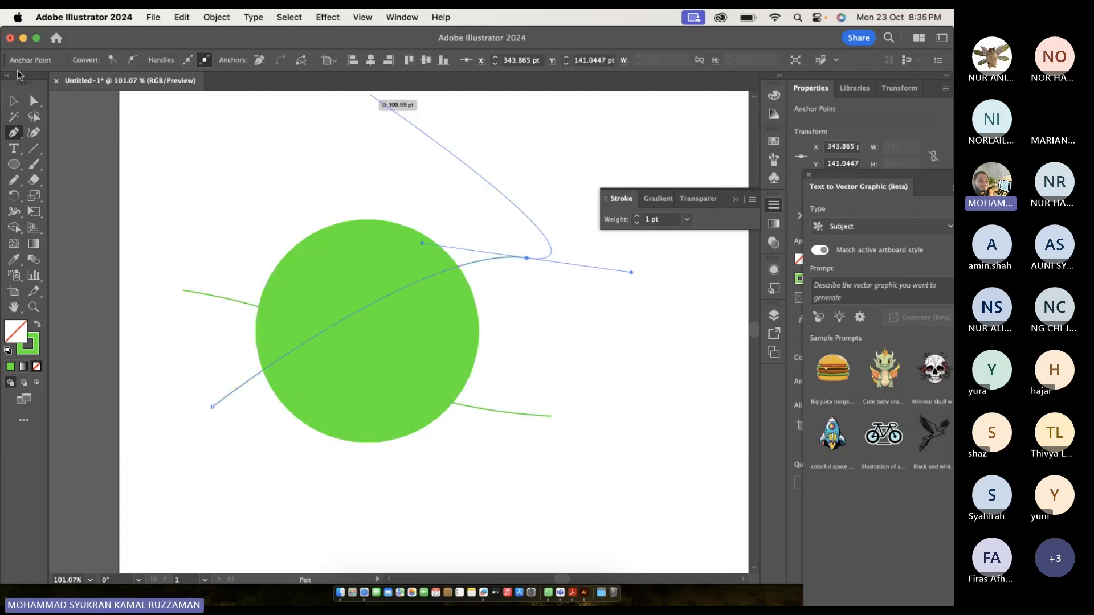
{"action": "left_click", "coordinate": [13, 100]}
Divide the circle's pieces along the descending S-shaped path using Divide Objects Below.
{"action": "left_click_drag", "start_coordinate": [150, 256], "coordinate": [227, 408]}
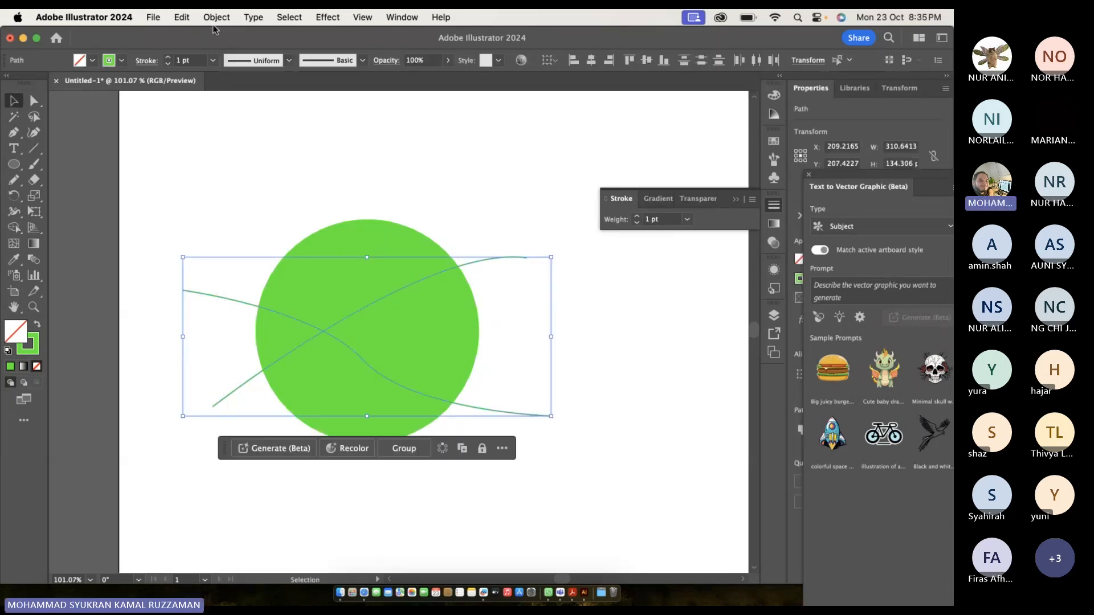
{"action": "left_click", "coordinate": [216, 18]}
{"action": "left_click", "coordinate": [114, 248]}
{"action": "left_click", "coordinate": [126, 265]}
{"action": "left_click", "coordinate": [193, 293]}
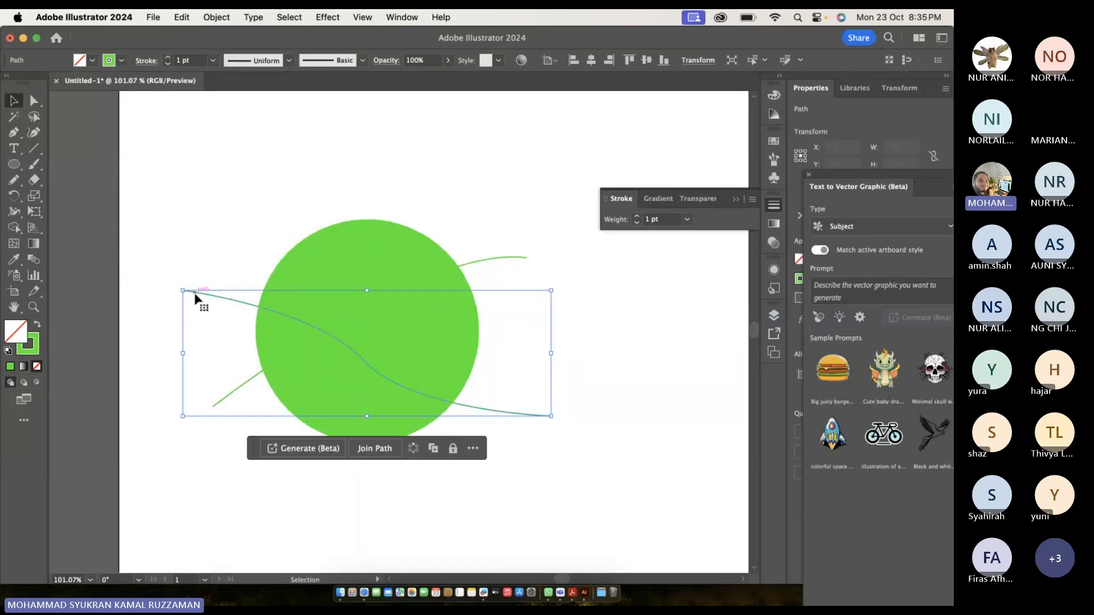
{"action": "left_click", "coordinate": [216, 17]}
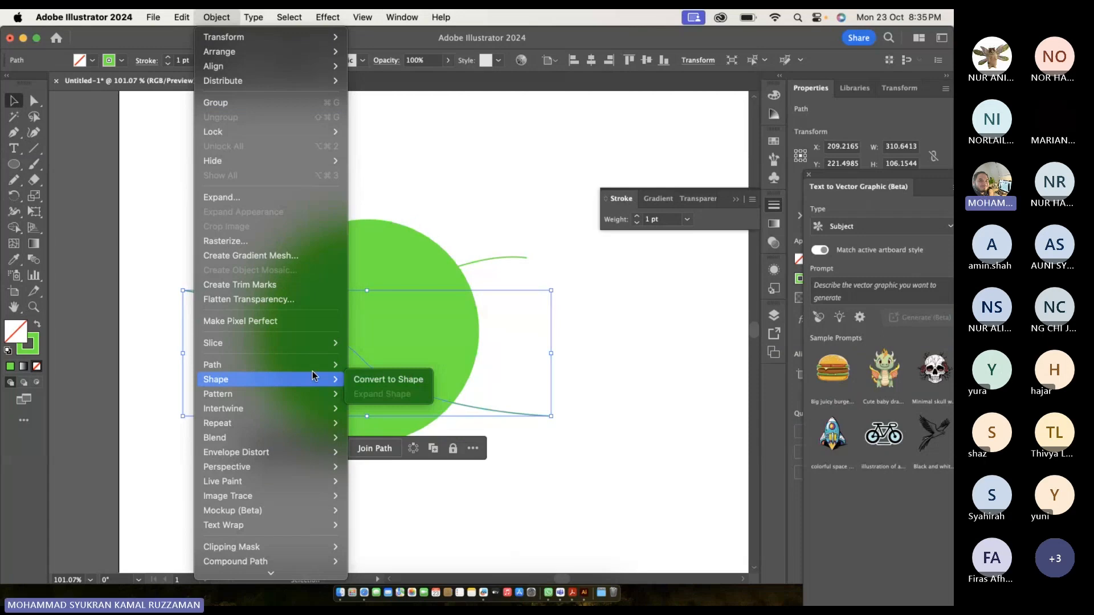
{"action": "mouse_move", "coordinate": [313, 367]}
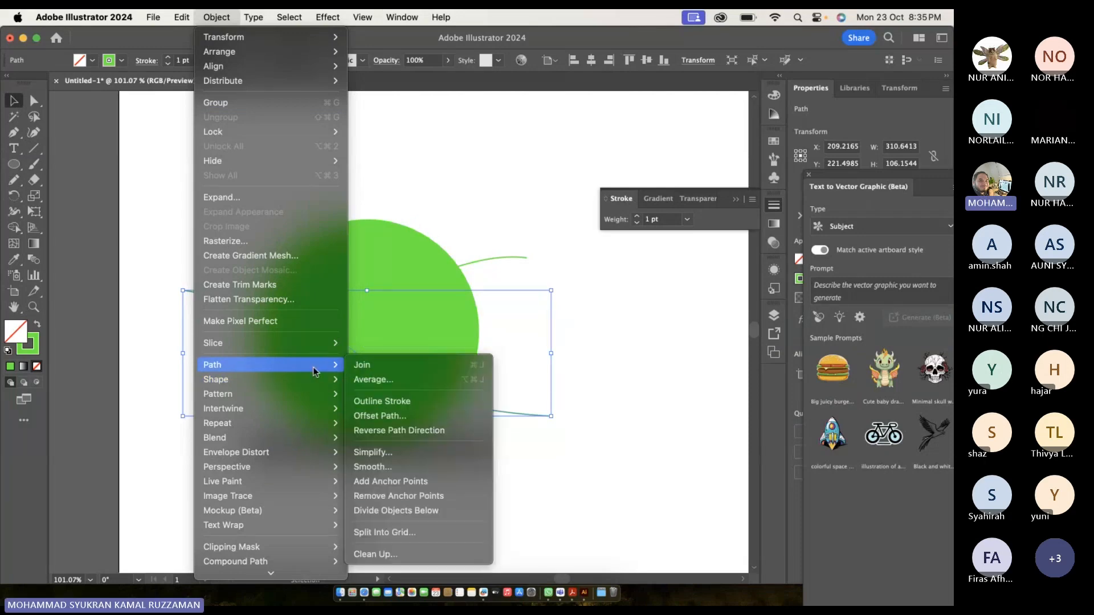
{"action": "left_click", "coordinate": [409, 511]}
{"action": "left_click", "coordinate": [406, 514]}
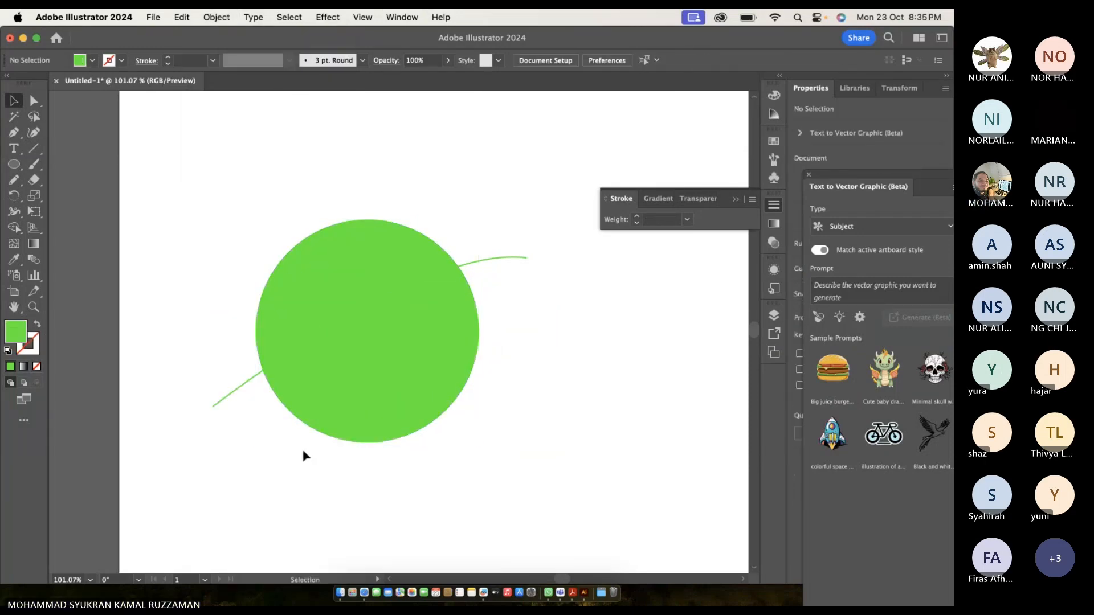
Divide the circle's pieces along the remaining rising curve using Divide Objects Below.
{"action": "left_click", "coordinate": [243, 385]}
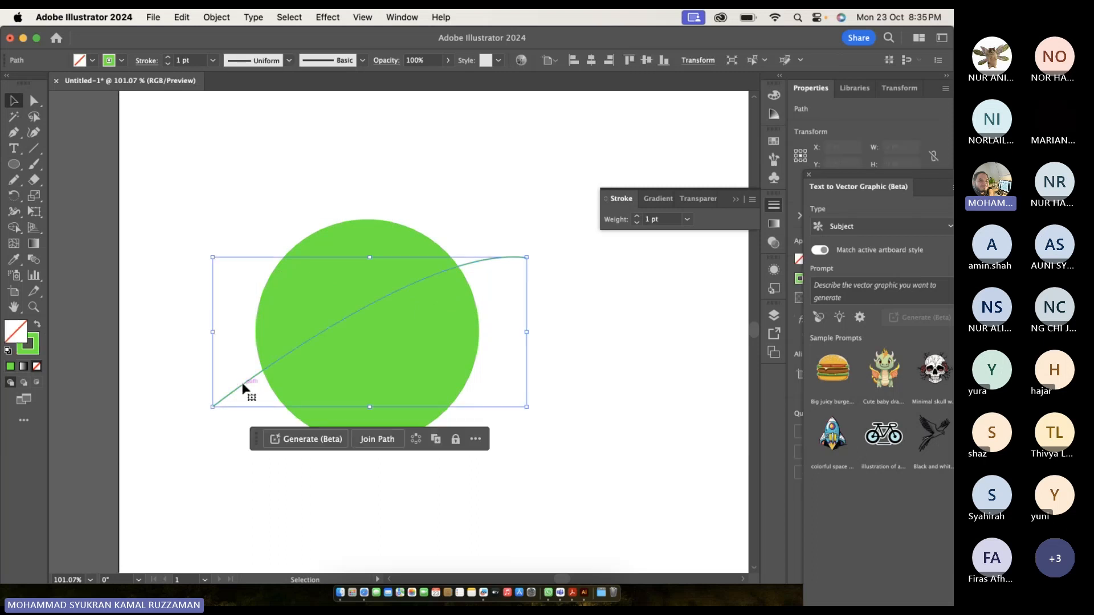
{"action": "left_click", "coordinate": [216, 17]}
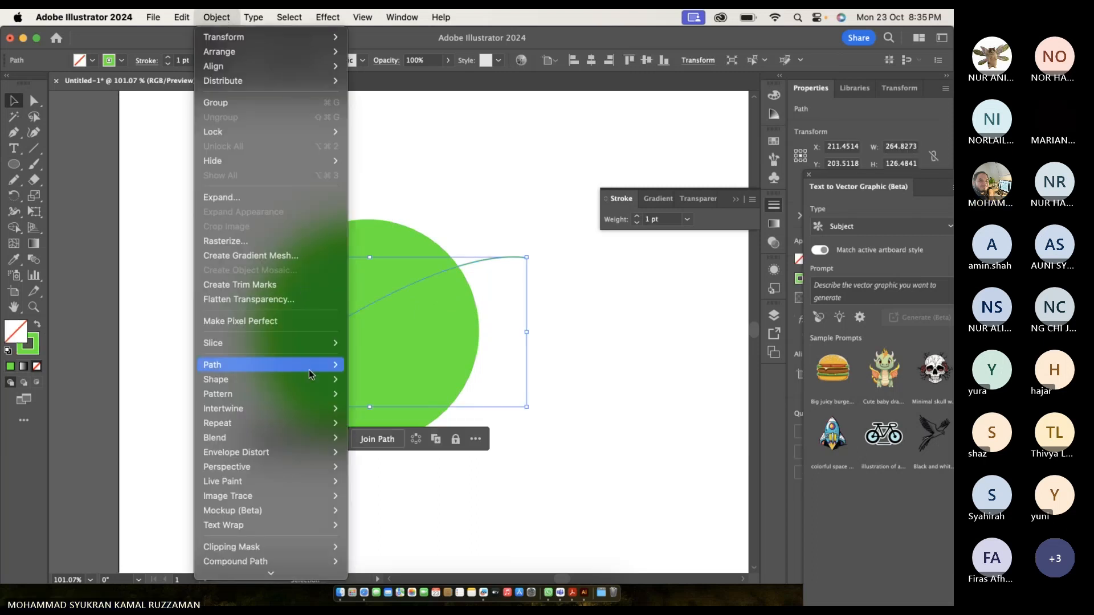
{"action": "mouse_move", "coordinate": [313, 372]}
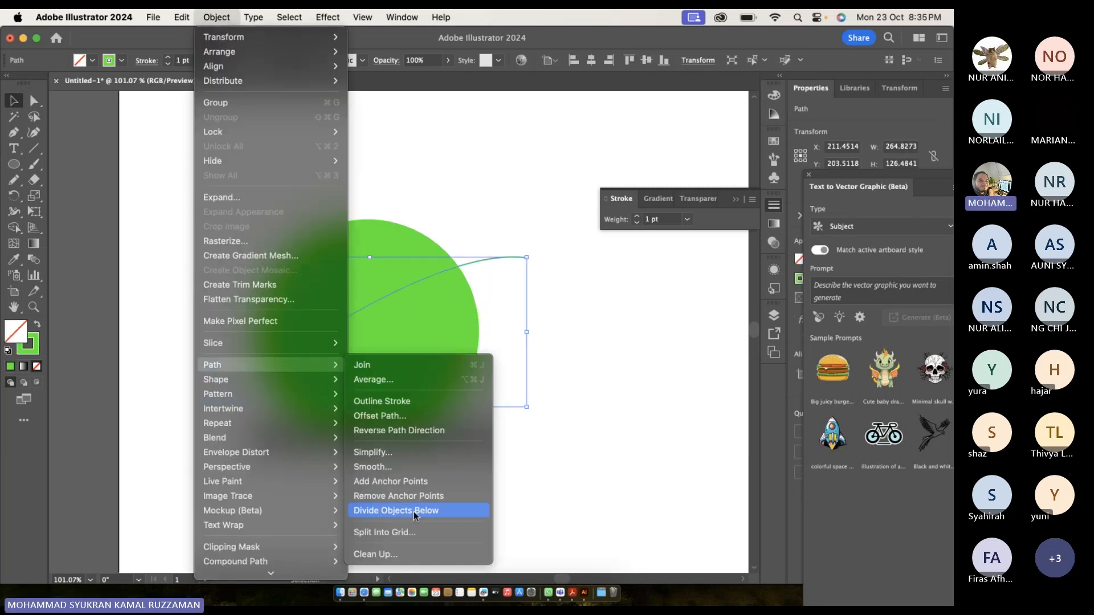
{"action": "left_click", "coordinate": [414, 511]}
Move the divided circle pieces slightly outward so that gaps separate them along the cuts.
{"action": "left_click", "coordinate": [453, 377]}
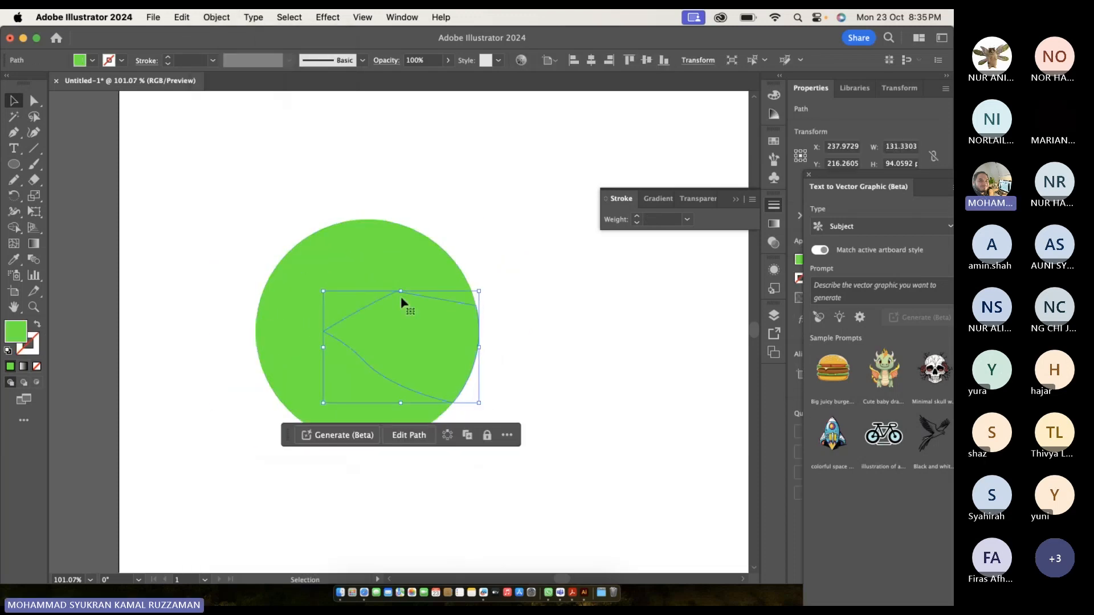
{"action": "left_click_drag", "start_coordinate": [411, 271], "coordinate": [396, 247]}
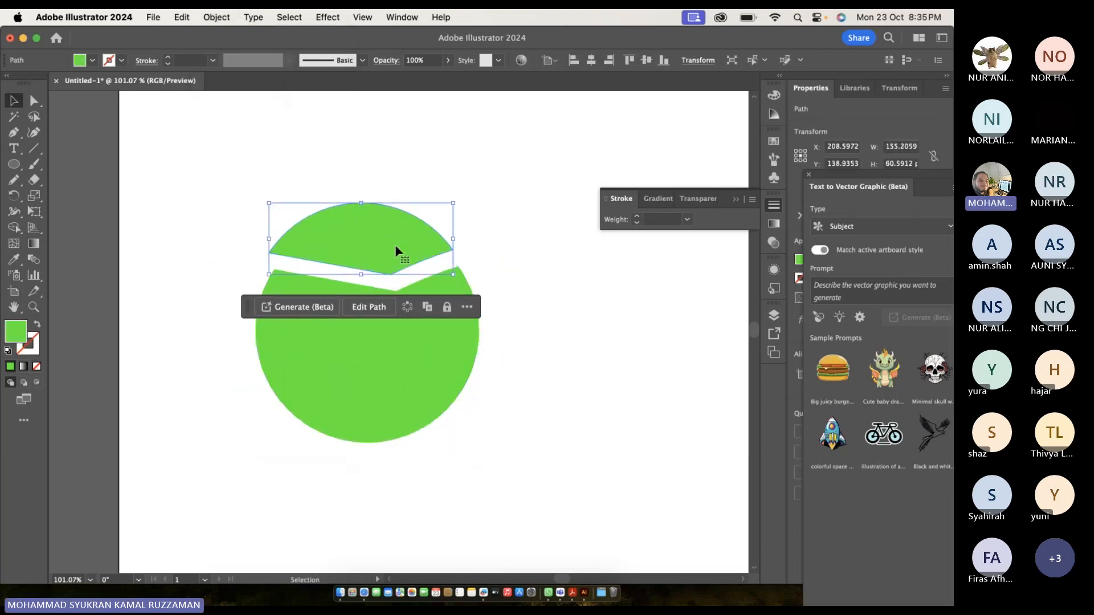
{"action": "left_click_drag", "start_coordinate": [442, 348], "coordinate": [459, 347]}
{"action": "left_click", "coordinate": [446, 277]}
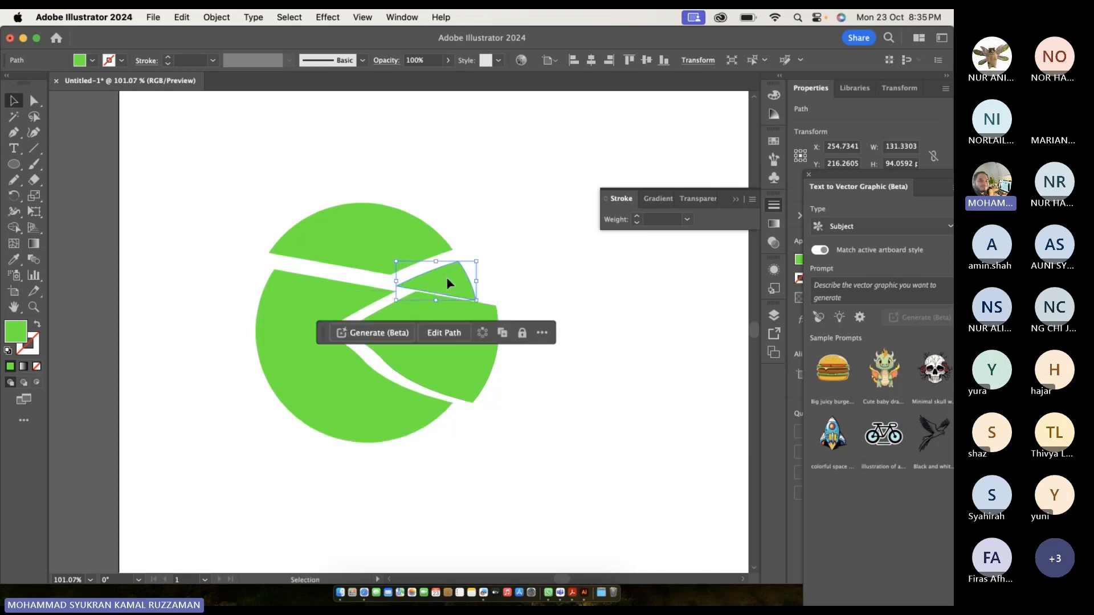
{"action": "left_click_drag", "start_coordinate": [356, 290], "coordinate": [320, 279]}
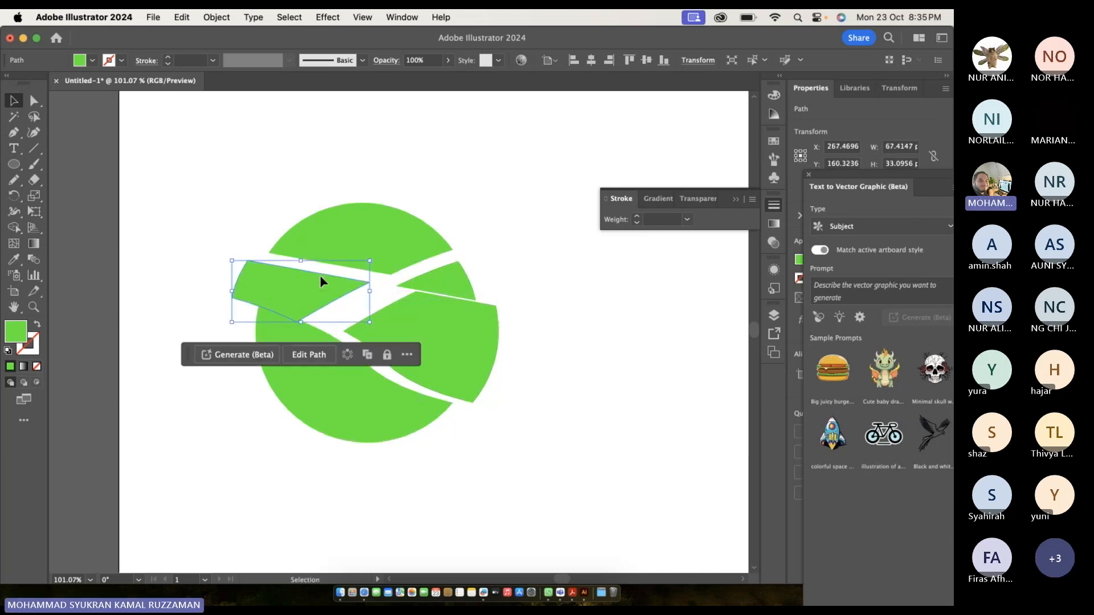
{"action": "left_click_drag", "start_coordinate": [293, 335], "coordinate": [271, 335]}
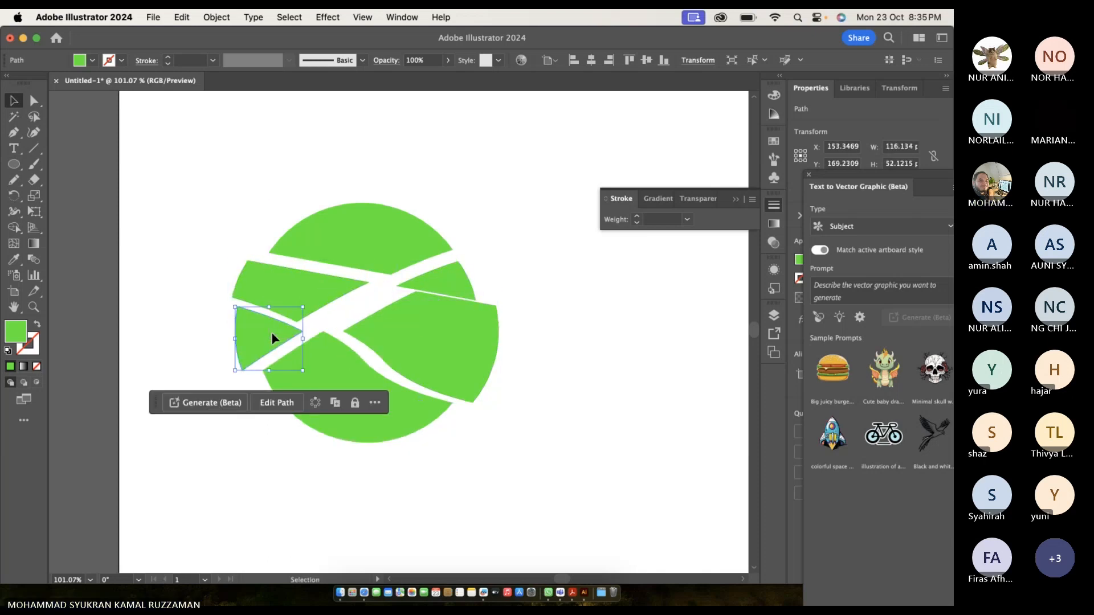
{"action": "left_click_drag", "start_coordinate": [415, 420], "coordinate": [415, 434]}
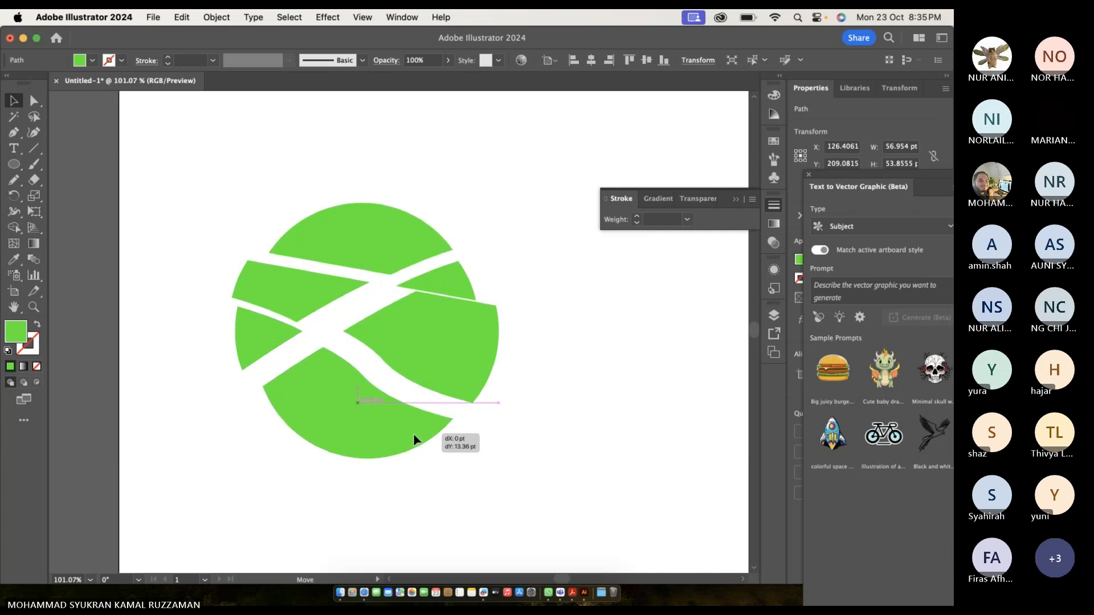
Select all the divided circle pieces and delete them to clear the artboard.
{"action": "left_click", "coordinate": [514, 391]}
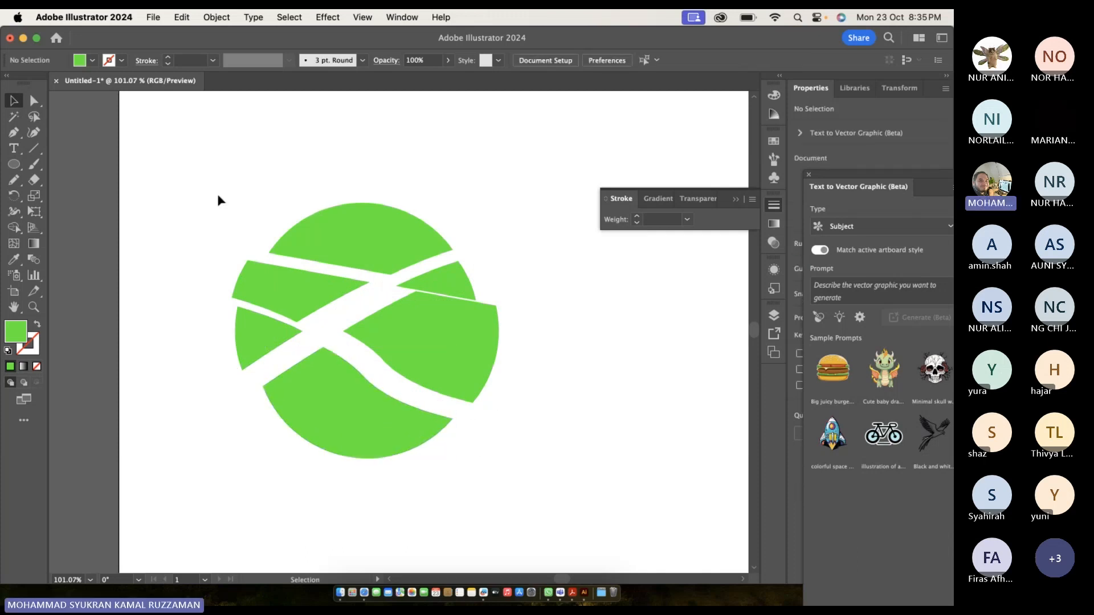
{"action": "left_click_drag", "start_coordinate": [217, 194], "coordinate": [571, 472]}
{"action": "key", "text": "Delete"}
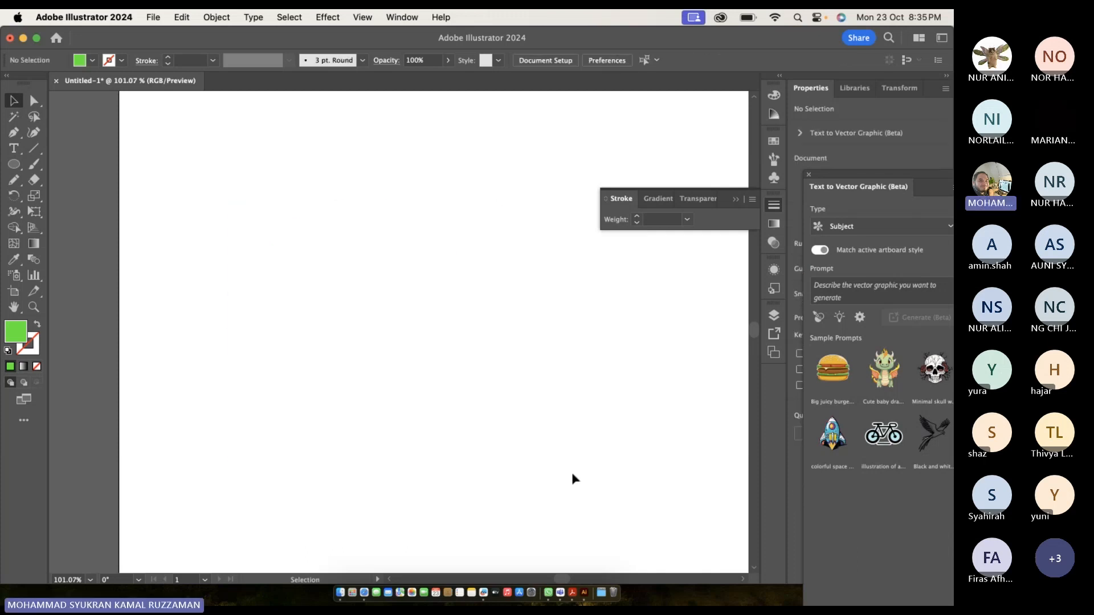
Add the text MALAYSIA, scale it up to about 56.6 pt and place it mid-artboard.
{"action": "left_click", "coordinate": [15, 151]}
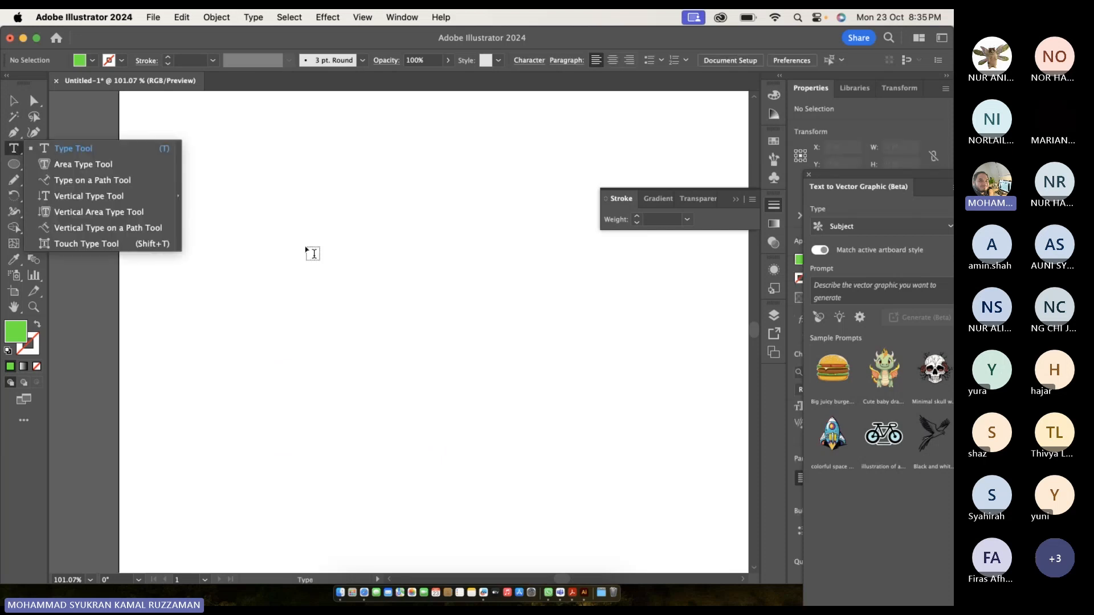
{"action": "left_click", "coordinate": [405, 281]}
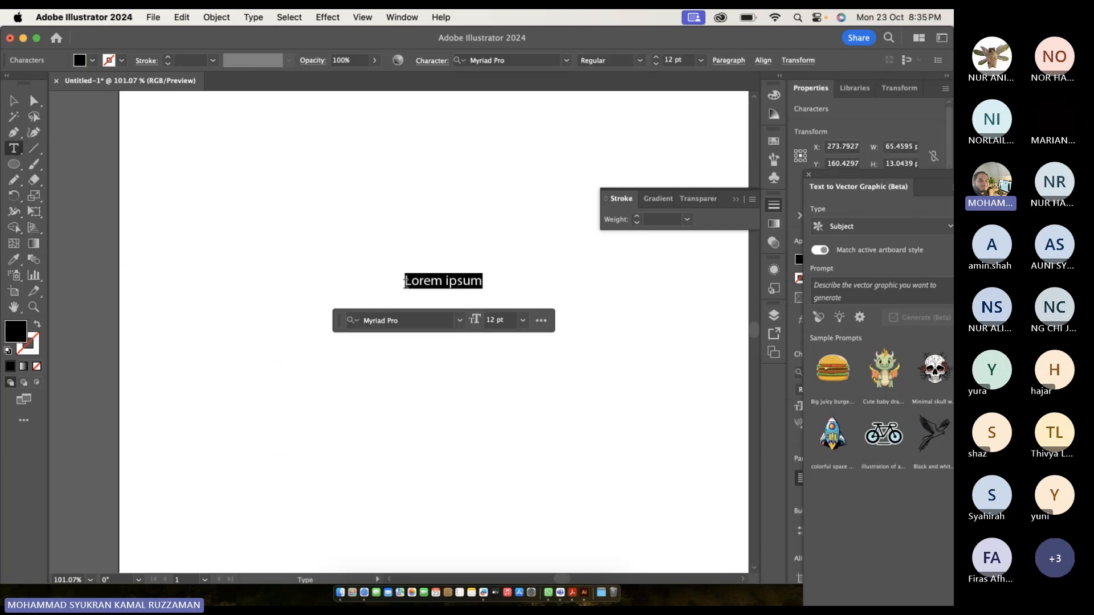
{"action": "type", "text": "MALA"}
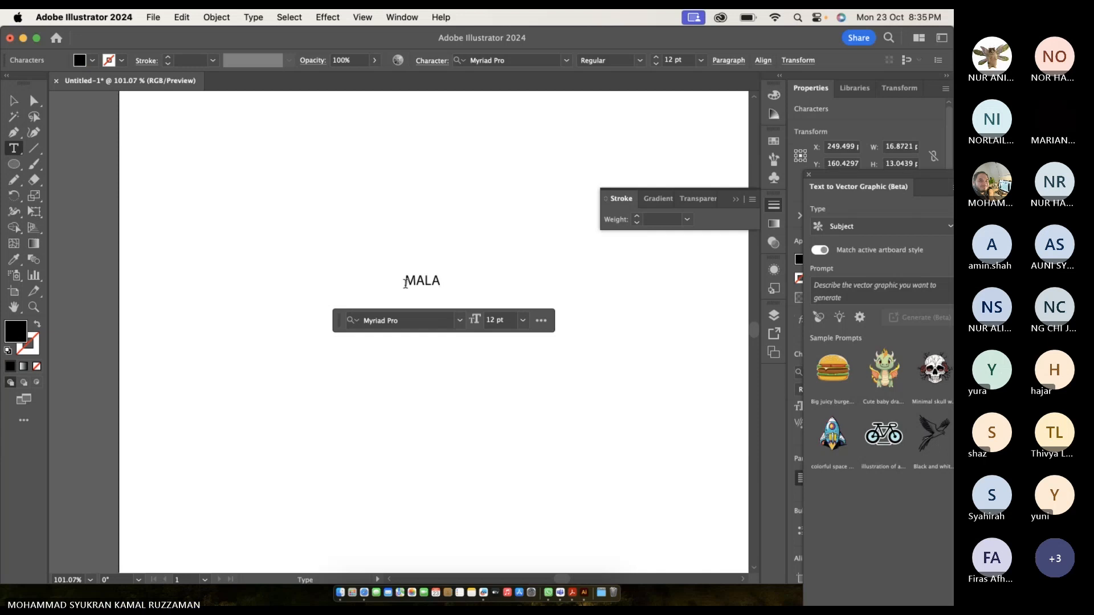
{"action": "type", "text": "YSIA"}
{"action": "left_click", "coordinate": [16, 102]}
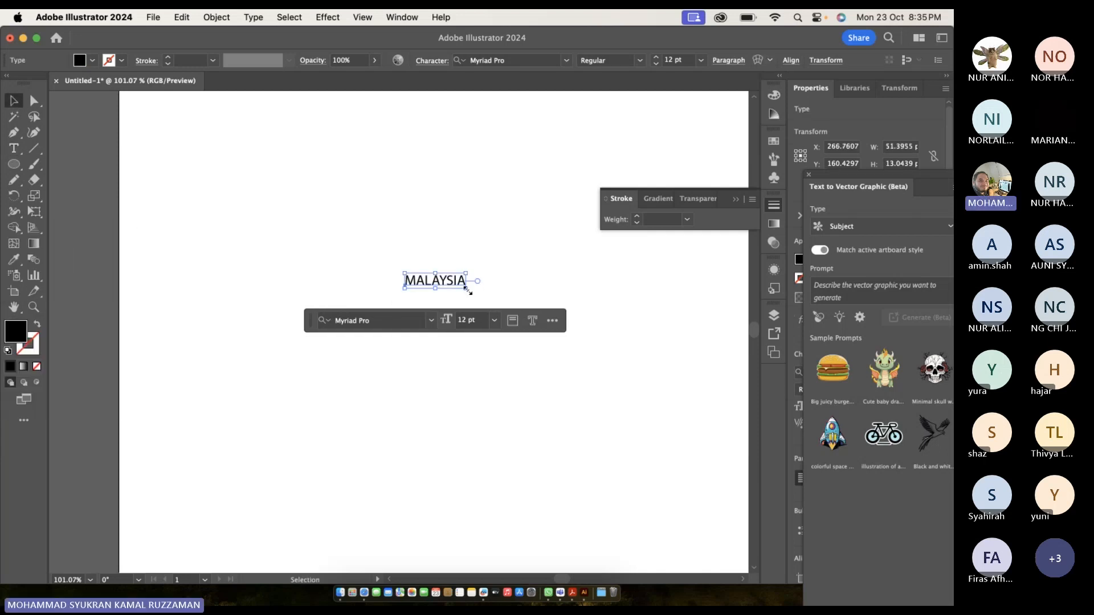
{"action": "left_click_drag", "start_coordinate": [467, 289], "coordinate": [686, 376]}
{"action": "left_click_drag", "start_coordinate": [642, 336], "coordinate": [493, 319]}
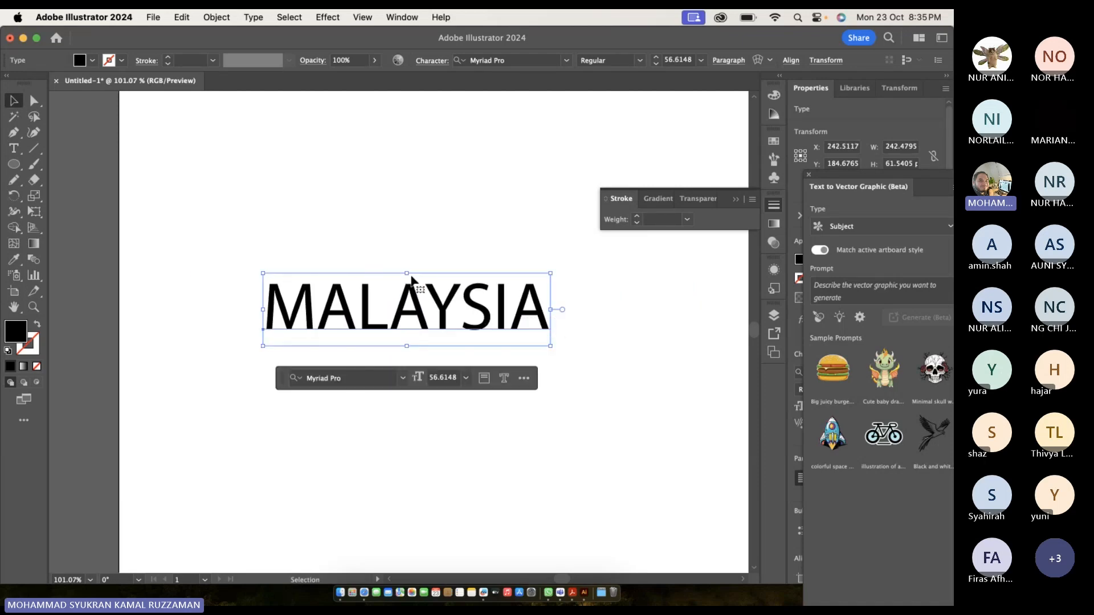
Change the MALAYSIA text's font to Bebas Neue and move the text slightly to the right.
{"action": "left_click", "coordinate": [568, 61]}
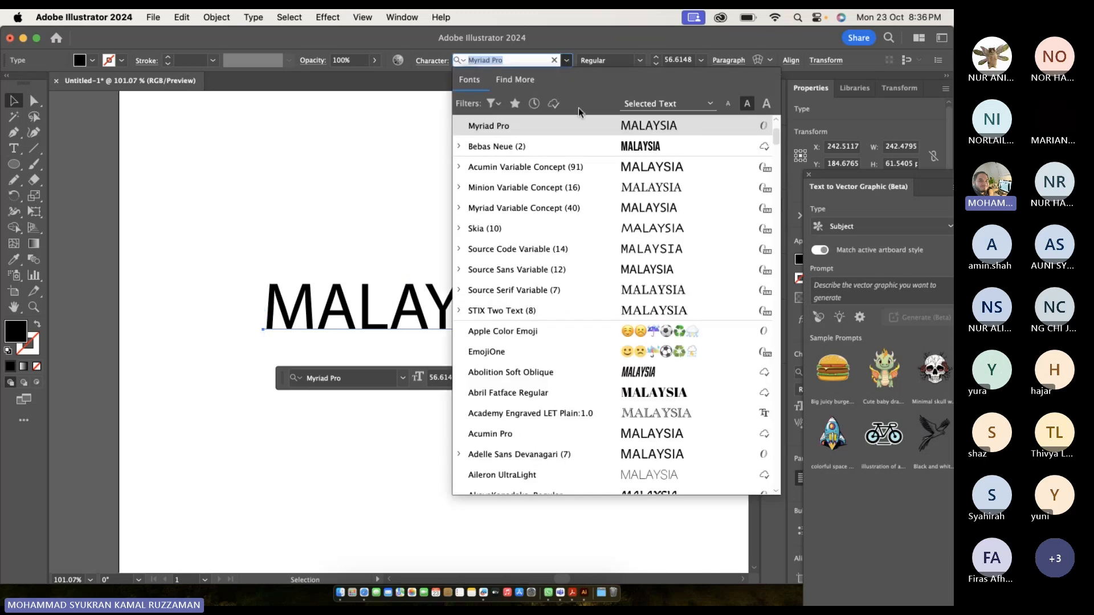
{"action": "left_click", "coordinate": [582, 145]}
{"action": "left_click", "coordinate": [414, 219]}
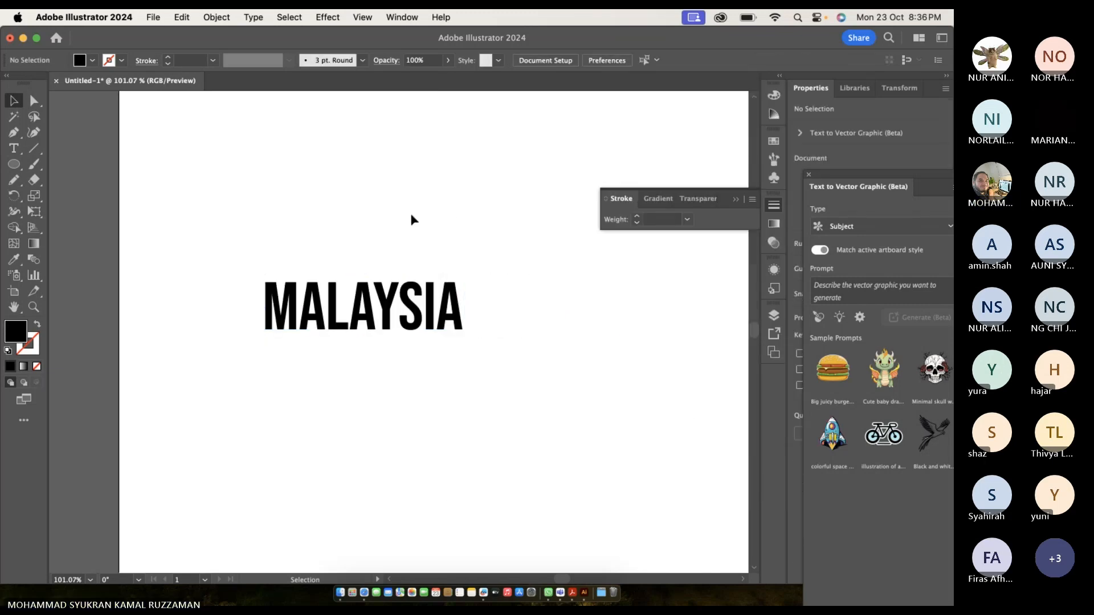
{"action": "left_click_drag", "start_coordinate": [404, 316], "coordinate": [414, 316]}
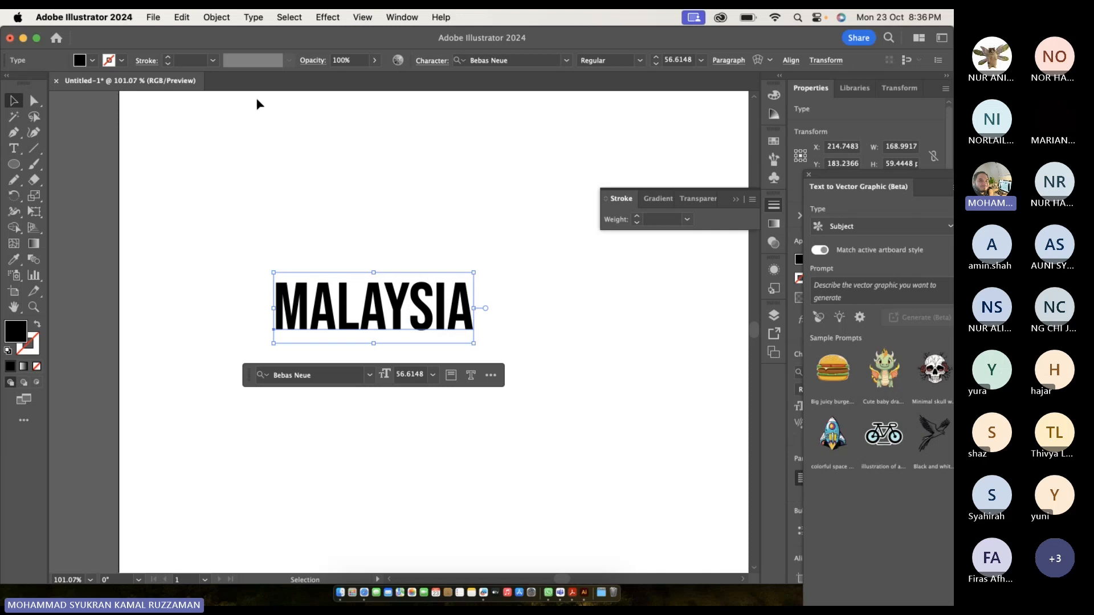
Expand the MALAYSIA text into outline shapes with Object and Fill included.
{"action": "left_click", "coordinate": [313, 231]}
{"action": "left_click_drag", "start_coordinate": [246, 269], "coordinate": [535, 376]}
{"action": "left_click", "coordinate": [217, 18]}
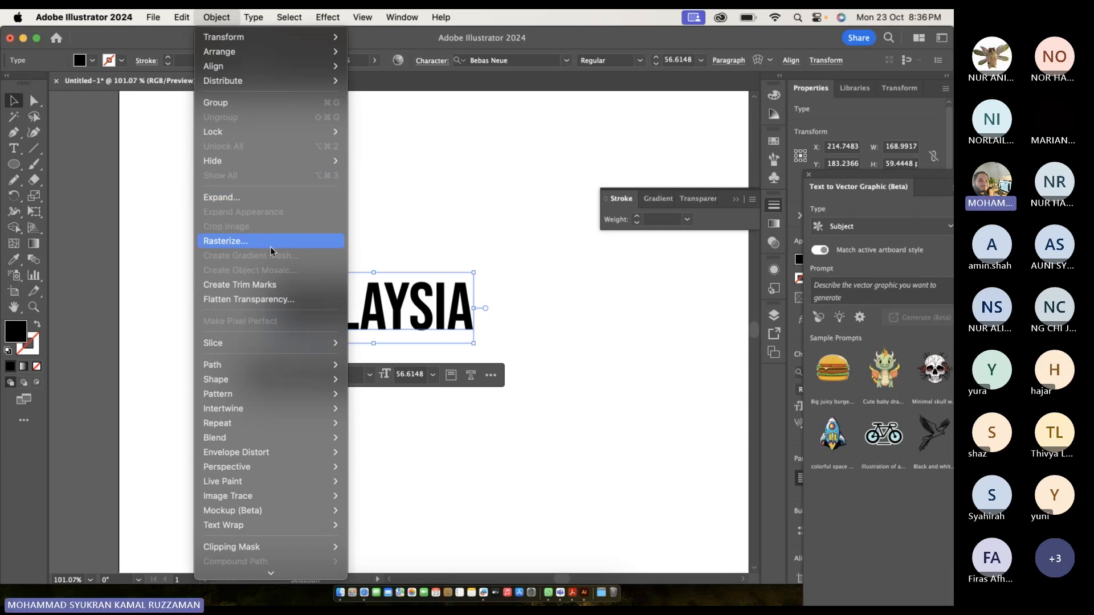
{"action": "mouse_move", "coordinate": [272, 379]}
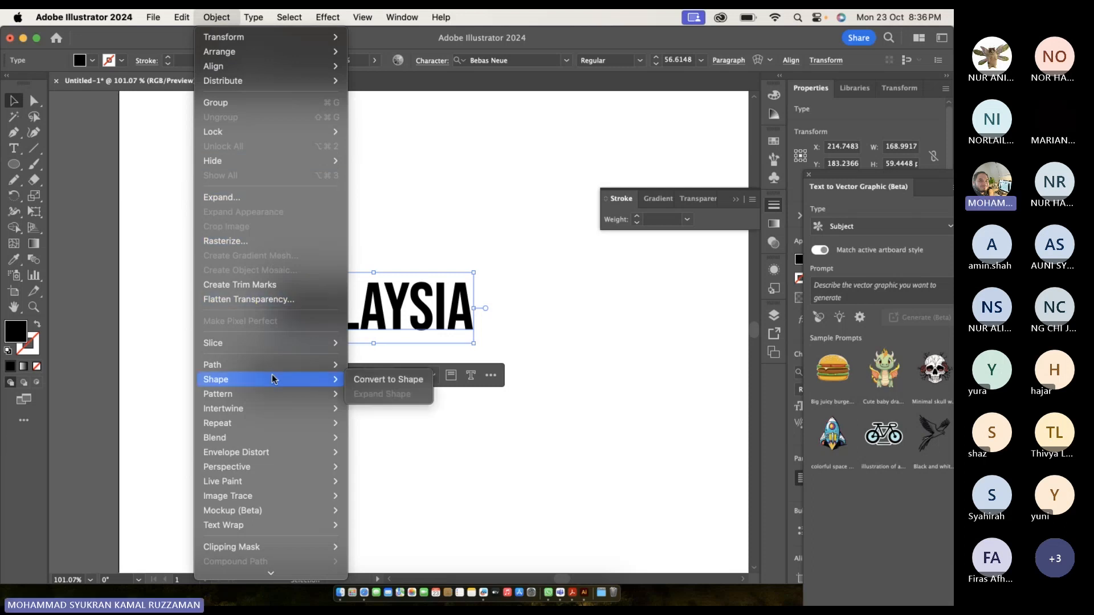
{"action": "left_click", "coordinate": [272, 200]}
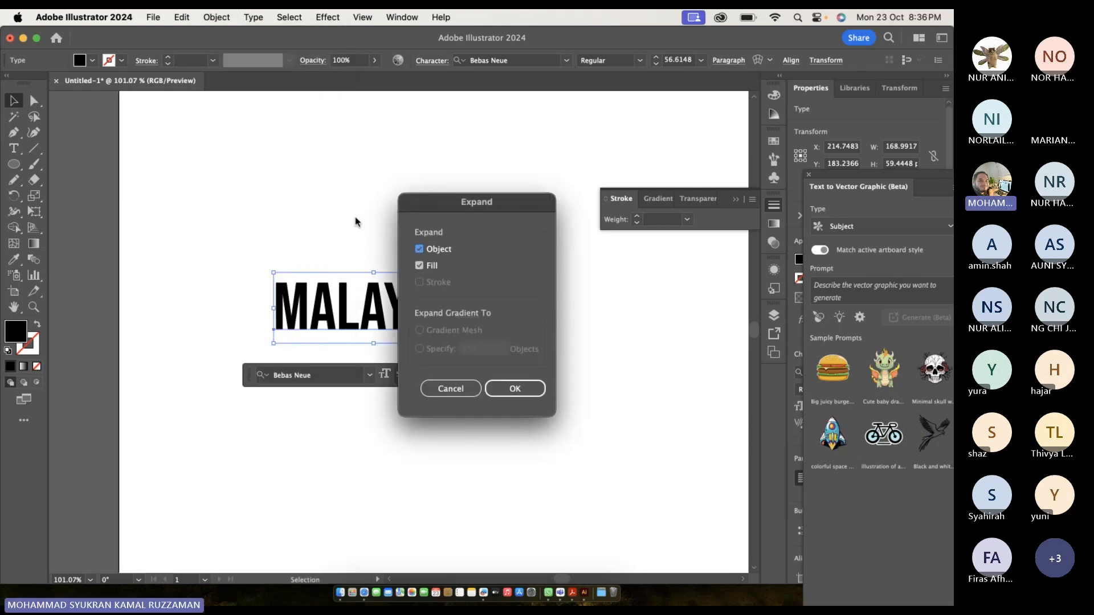
{"action": "left_click", "coordinate": [511, 385]}
{"action": "left_click", "coordinate": [370, 353]}
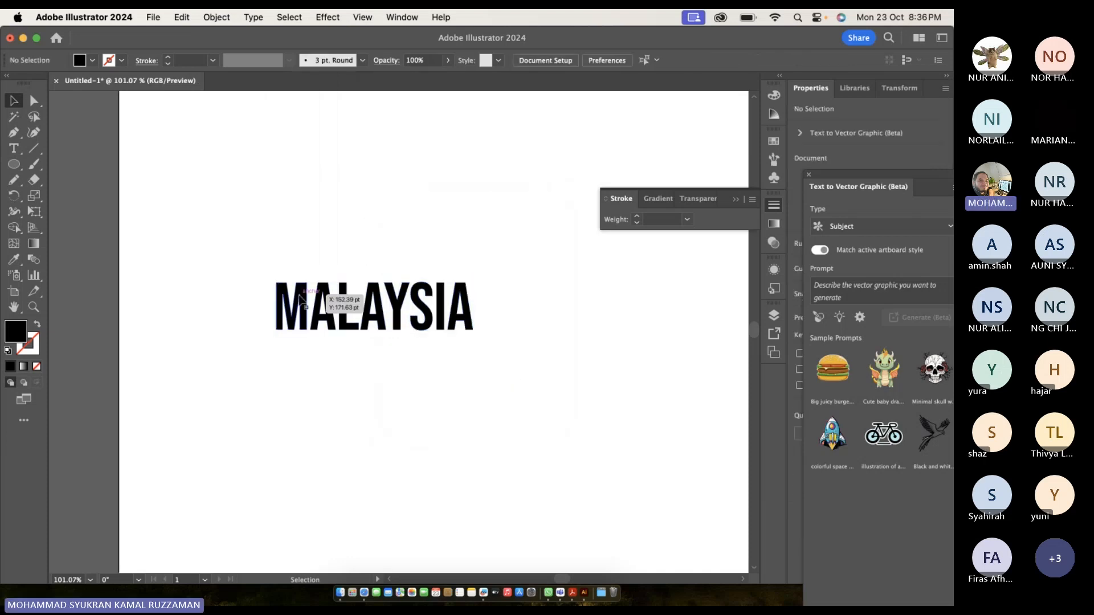
Draw a slightly descending straight line about 248 pt wide and 12 pt high across the middle of the MALAYSIA letters.
{"action": "scroll", "coordinate": [405, 327], "scroll_direction": "up", "scroll_amount": 2}
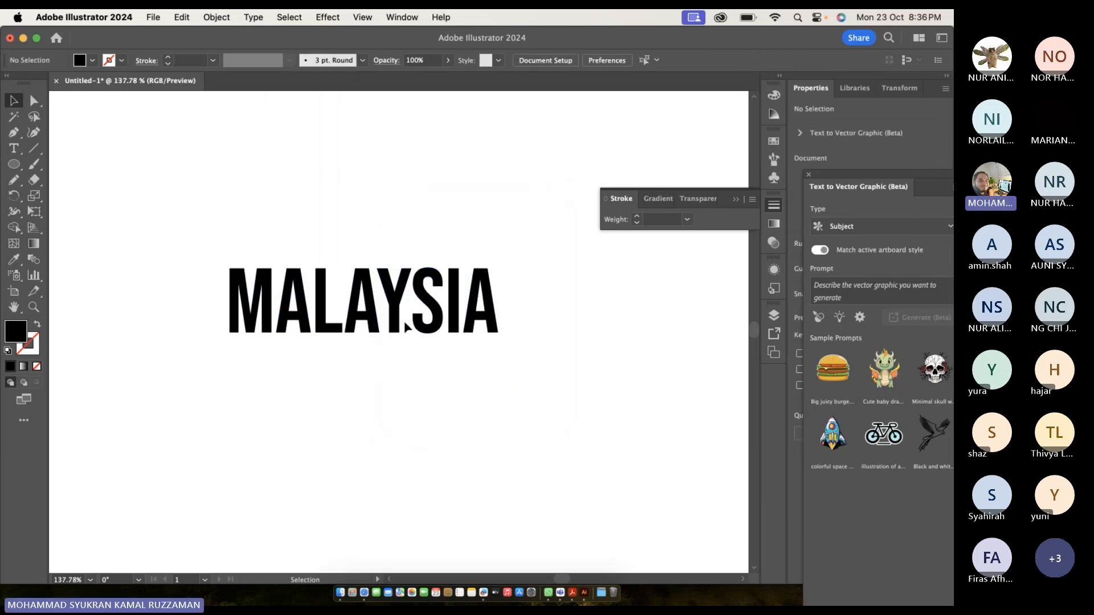
{"action": "left_click", "coordinate": [34, 148]}
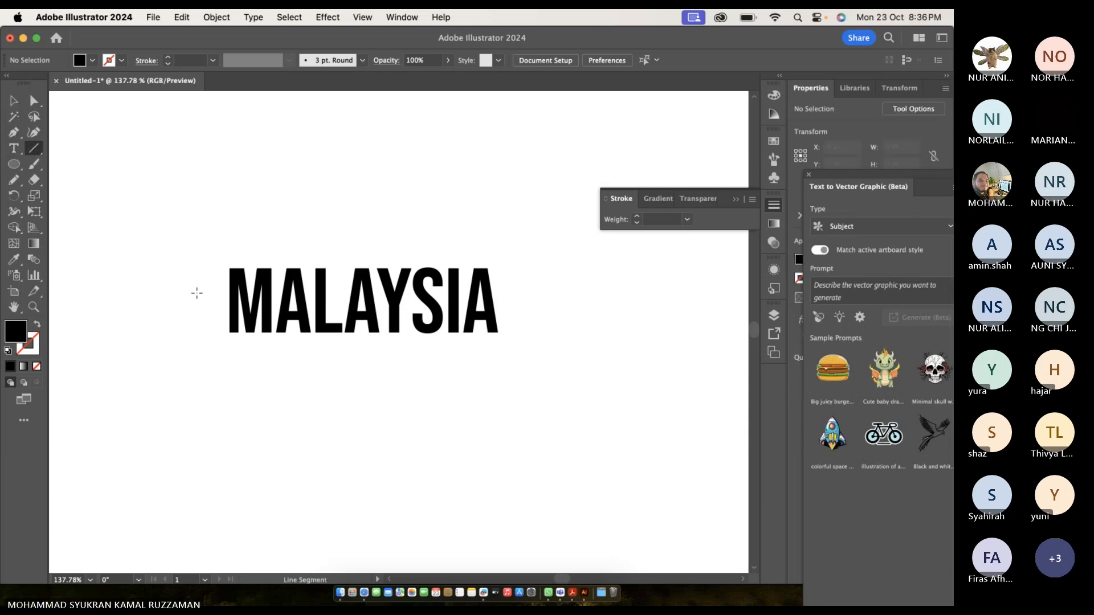
{"action": "right_click", "coordinate": [196, 293]}
{"action": "key", "text": "Escape"}
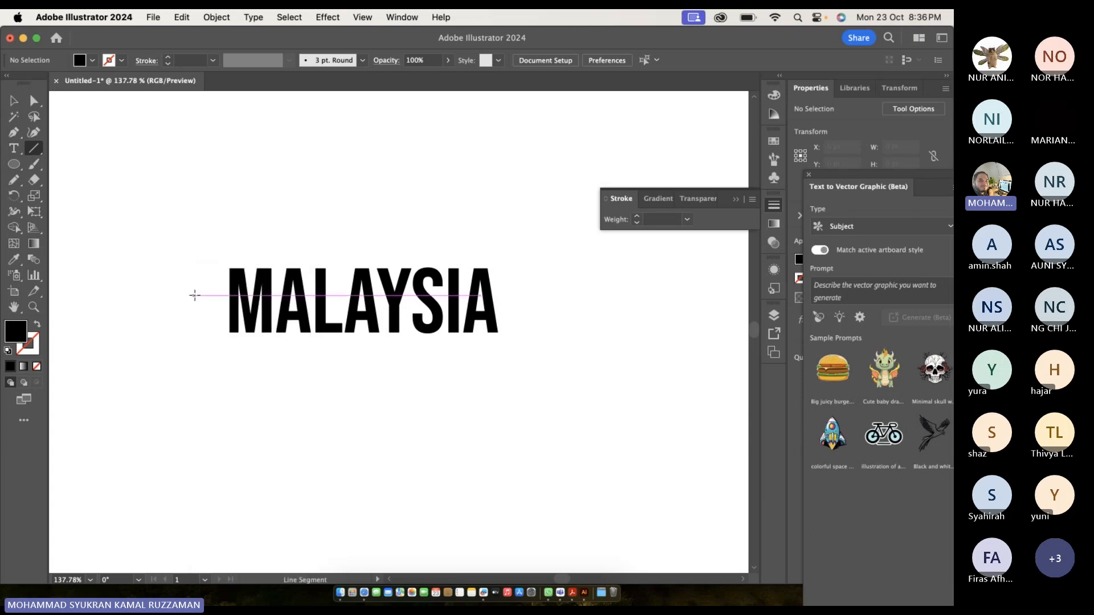
{"action": "left_click_drag", "start_coordinate": [194, 295], "coordinate": [595, 315]}
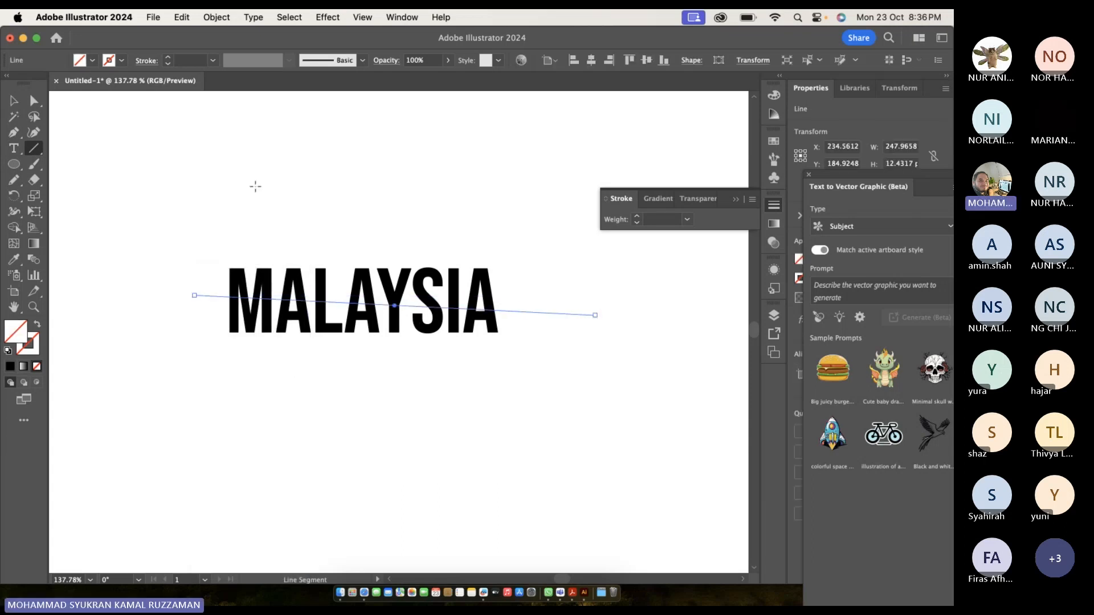
Cut the MALAYSIA letters along the line with Divide Objects Below and deselect the result.
{"action": "left_click", "coordinate": [216, 17]}
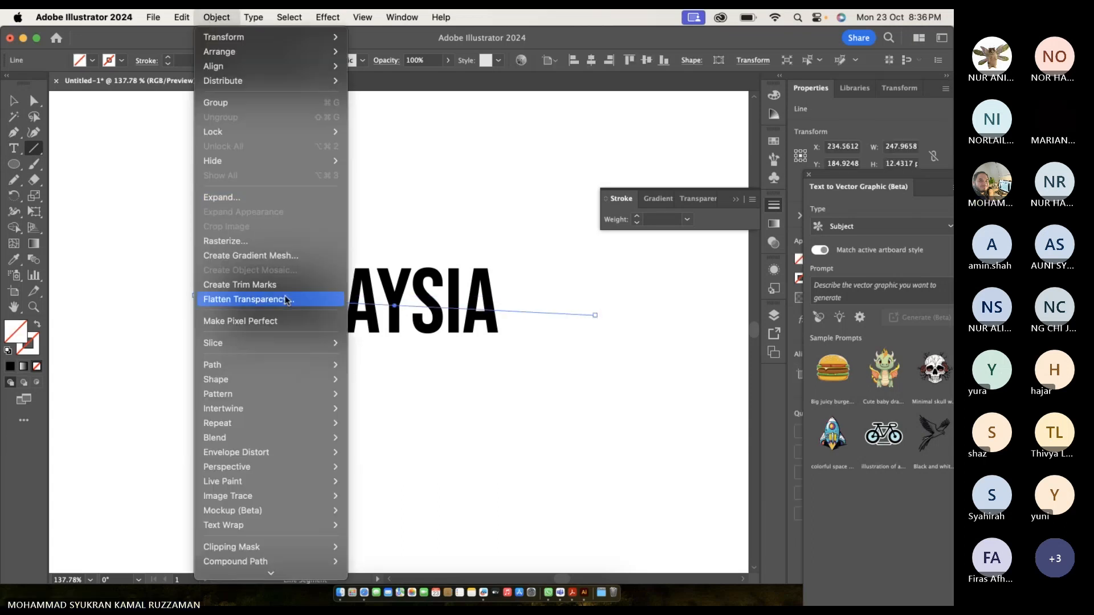
{"action": "mouse_move", "coordinate": [304, 365]}
{"action": "left_click", "coordinate": [449, 509]}
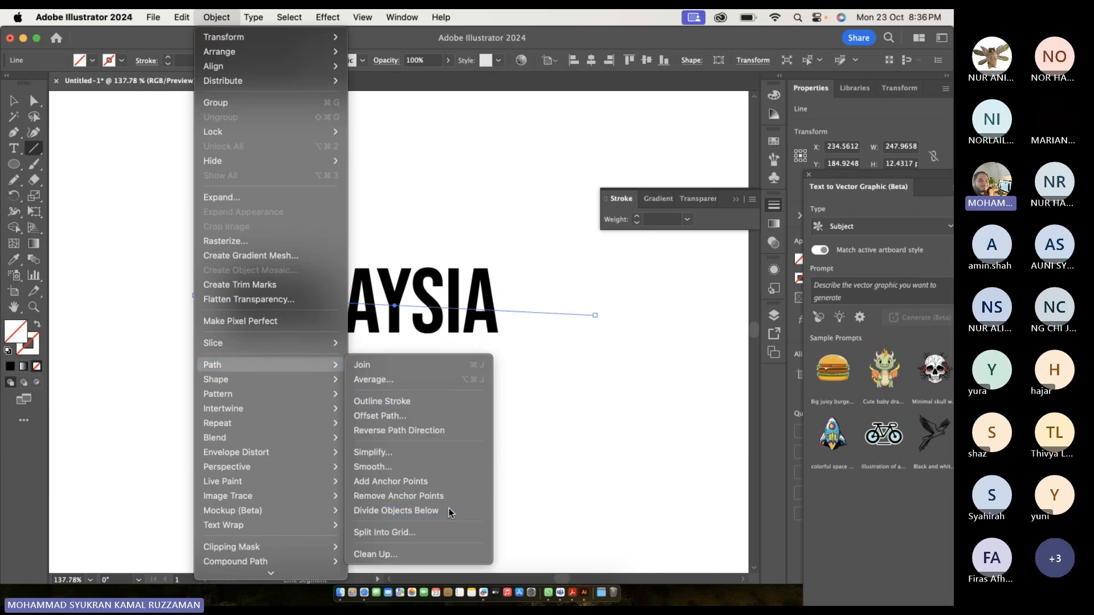
{"action": "left_click", "coordinate": [14, 101]}
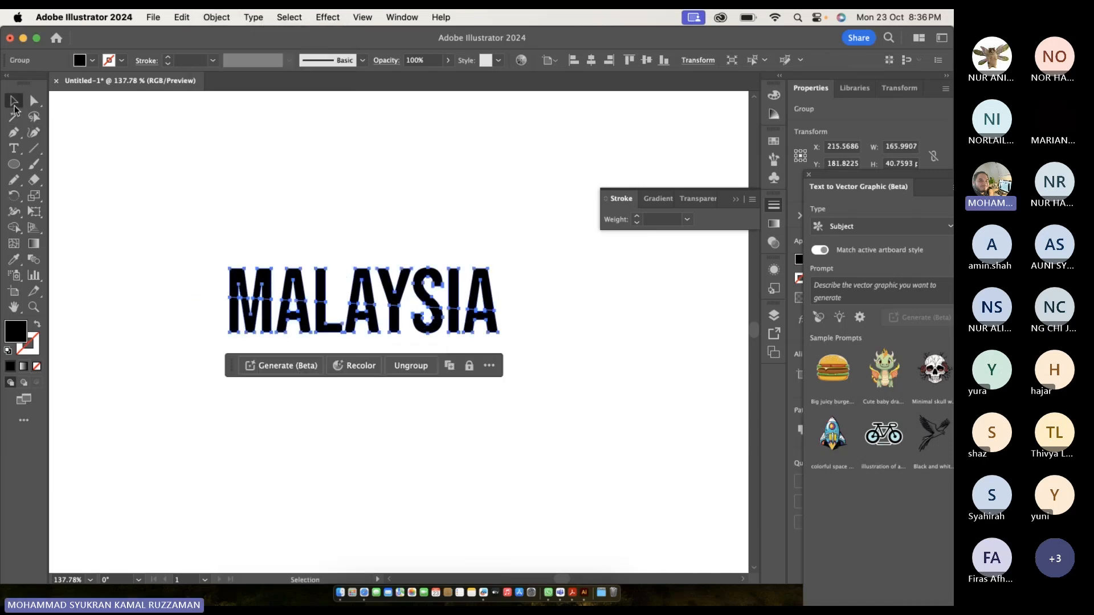
{"action": "left_click", "coordinate": [220, 227]}
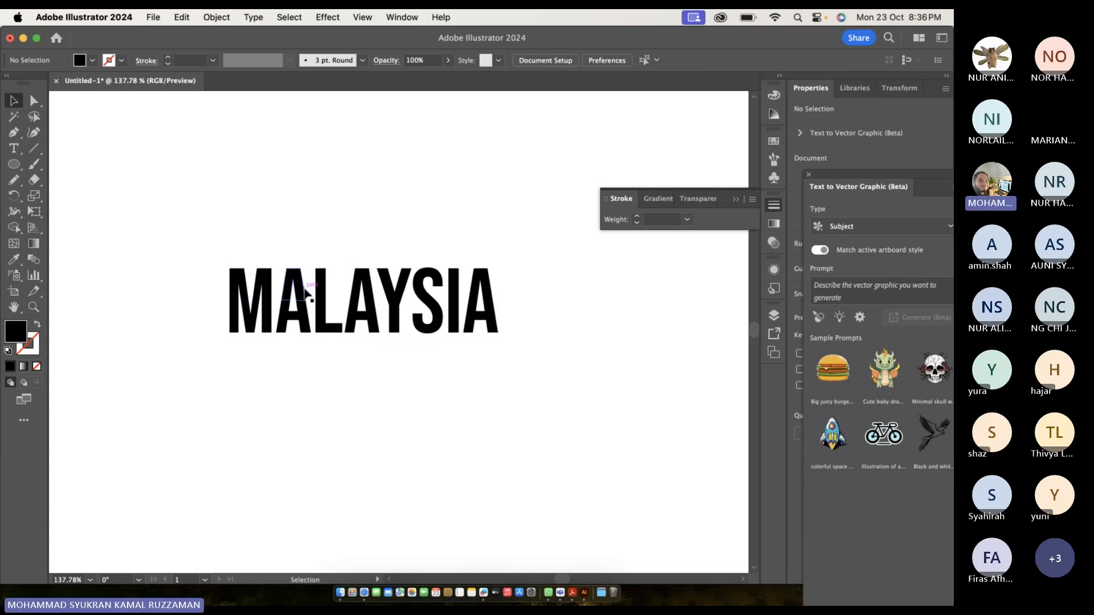
Ungroup the divided letters and move their upper halves slightly upward to open a gap along the cut.
{"action": "left_click_drag", "start_coordinate": [189, 249], "coordinate": [544, 293]}
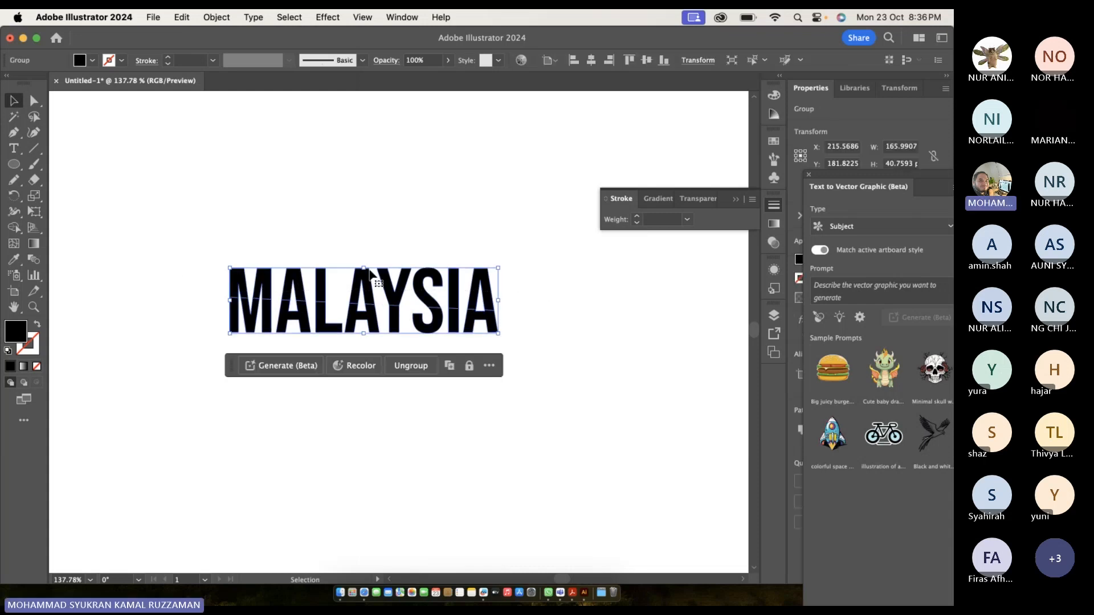
{"action": "right_click", "coordinate": [256, 289]}
{"action": "left_click", "coordinate": [230, 389]}
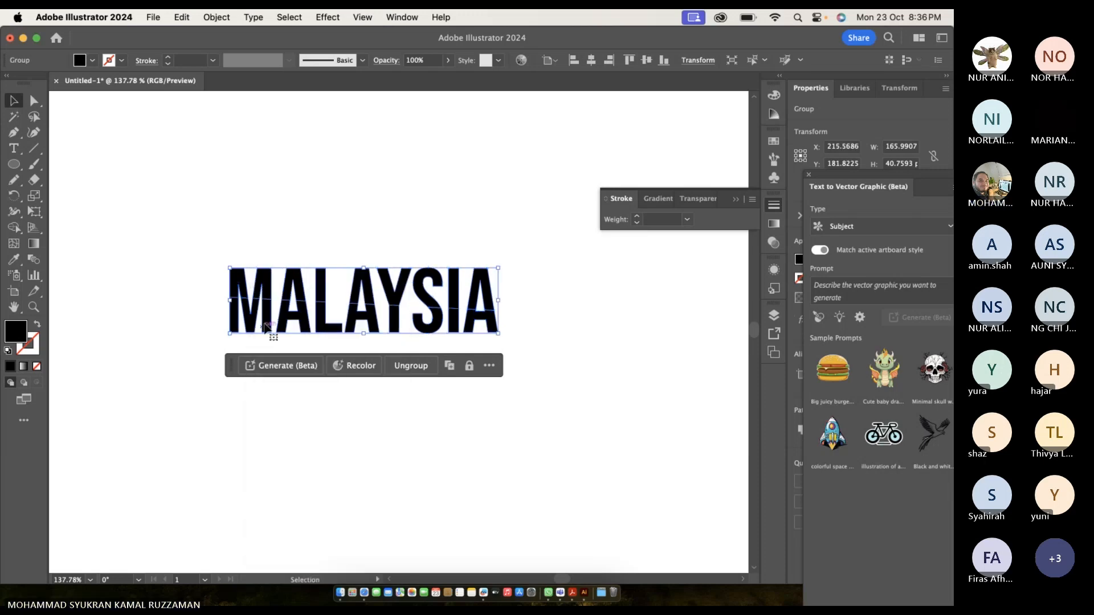
{"action": "right_click", "coordinate": [267, 327]}
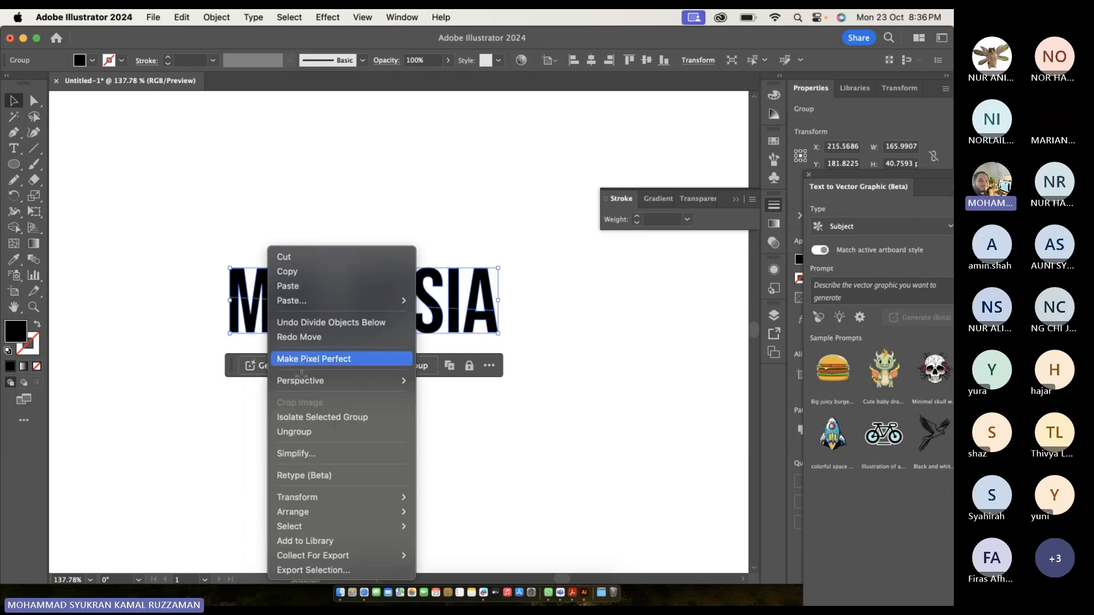
{"action": "key", "text": "Escape"}
{"action": "left_click_drag", "start_coordinate": [181, 232], "coordinate": [485, 284]}
{"action": "left_click", "coordinate": [521, 282]}
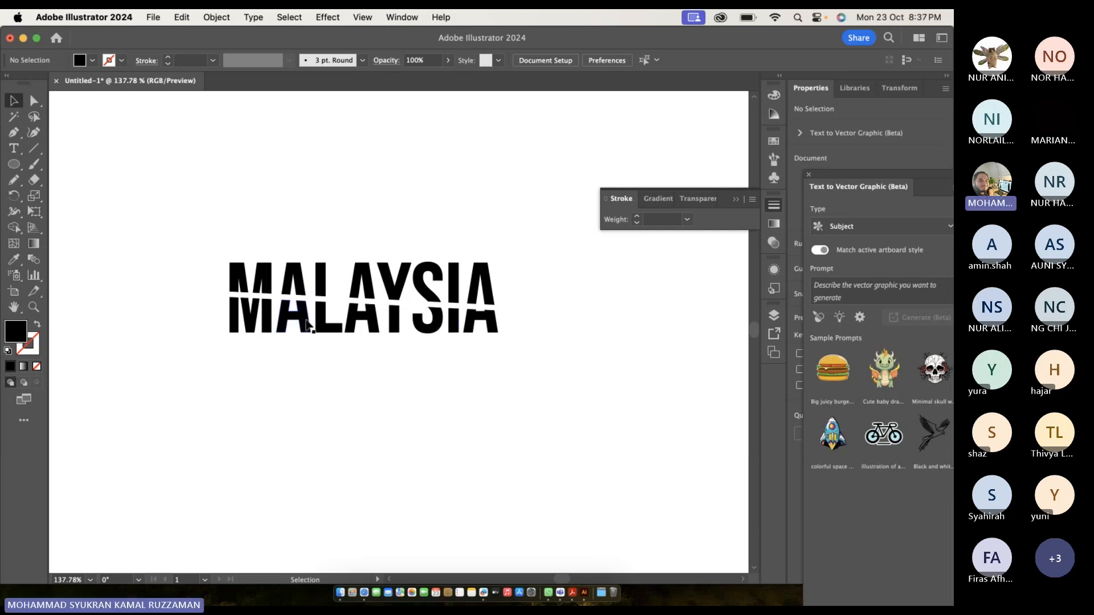
Fill the upper letter halves with a white-to-black linear gradient running vertically at about -91.6°.
{"action": "left_click_drag", "start_coordinate": [180, 257], "coordinate": [547, 290]}
{"action": "left_click", "coordinate": [546, 286]}
{"action": "left_click_drag", "start_coordinate": [169, 239], "coordinate": [530, 280]}
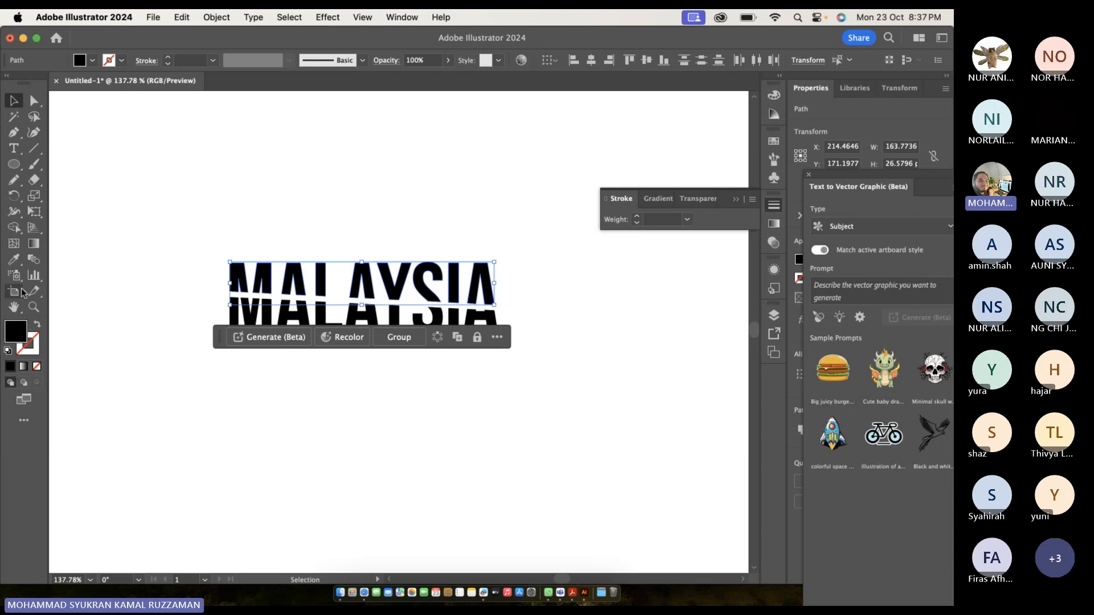
{"action": "left_click", "coordinate": [36, 244]}
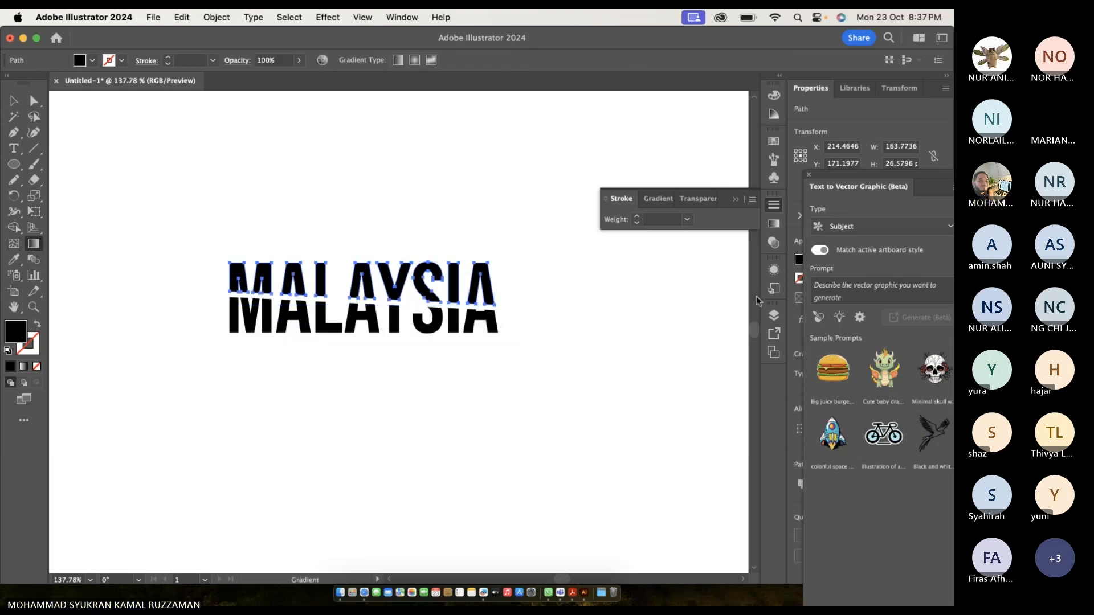
{"action": "left_click", "coordinate": [778, 224]}
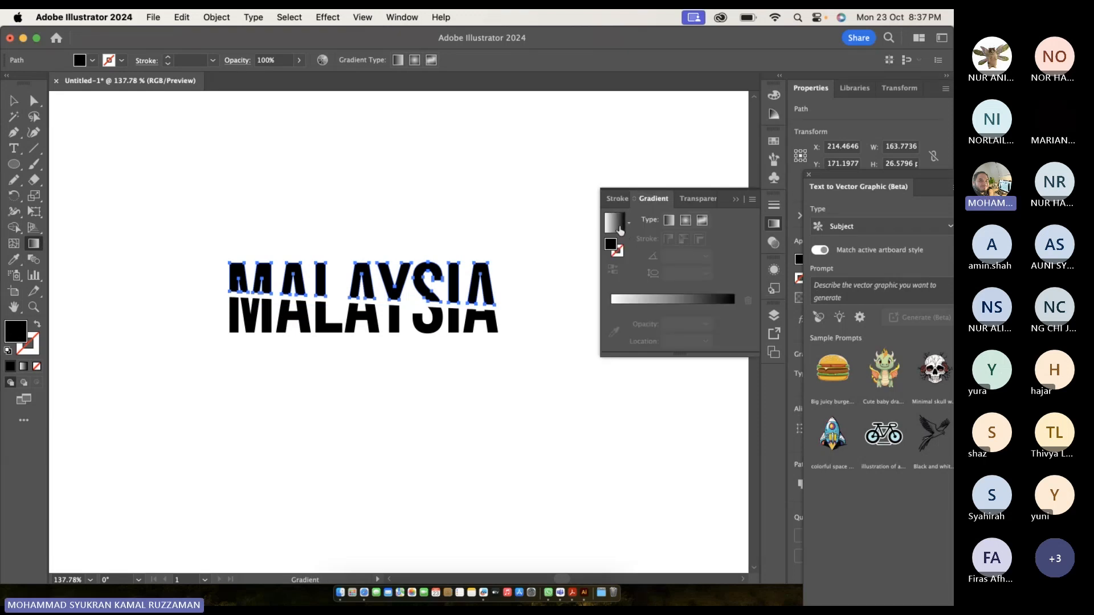
{"action": "left_click", "coordinate": [619, 227]}
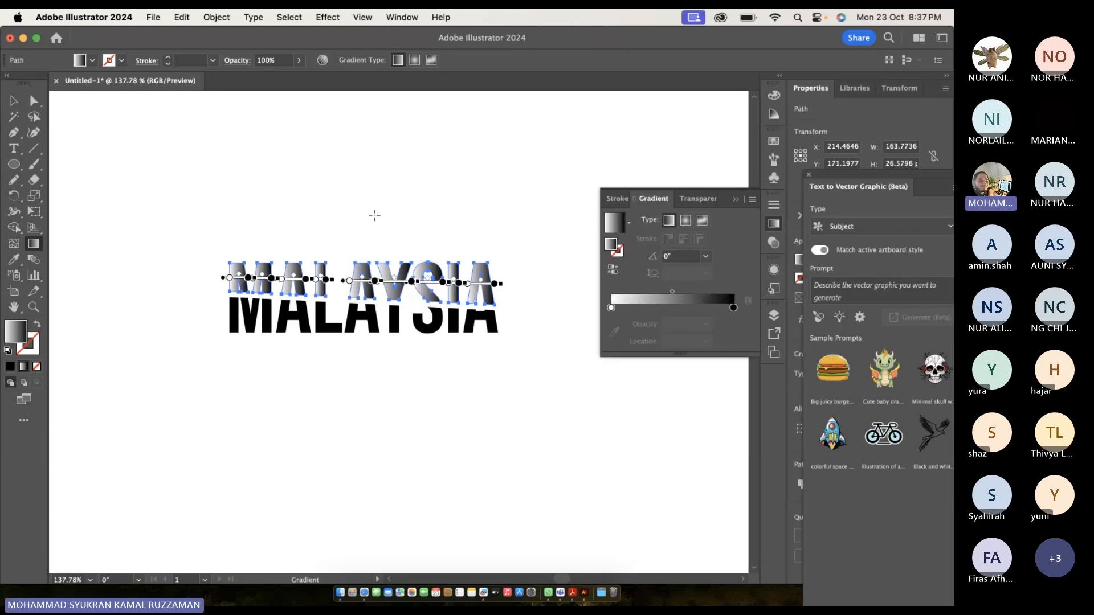
{"action": "left_click_drag", "start_coordinate": [373, 209], "coordinate": [370, 357]}
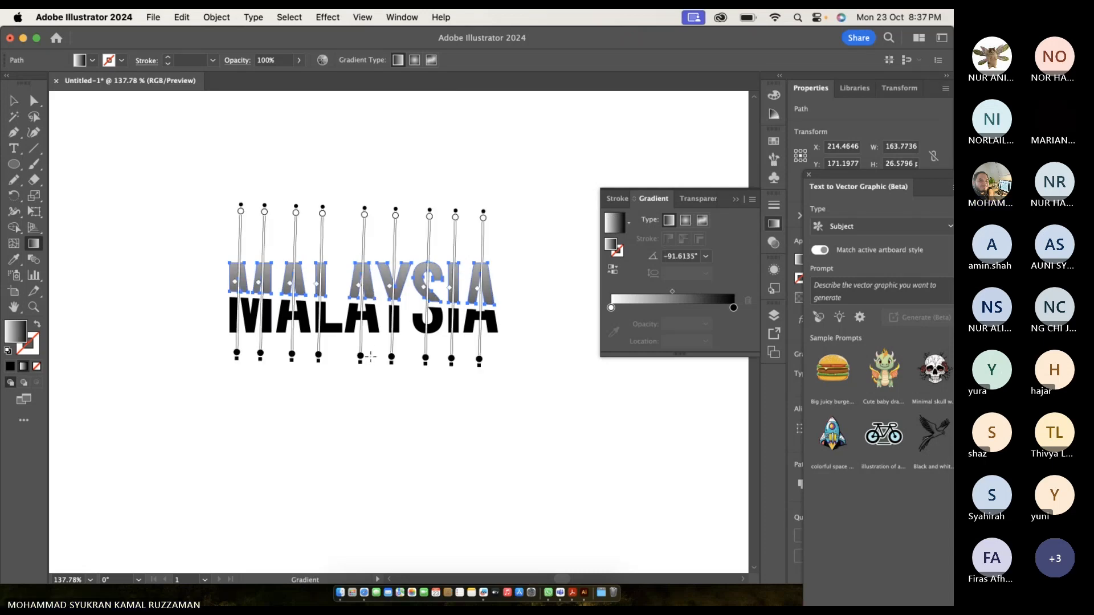
Set the gradient's black end stop to dark blue-violet (340094) and show the Color panel.
{"action": "double_click", "coordinate": [733, 309]}
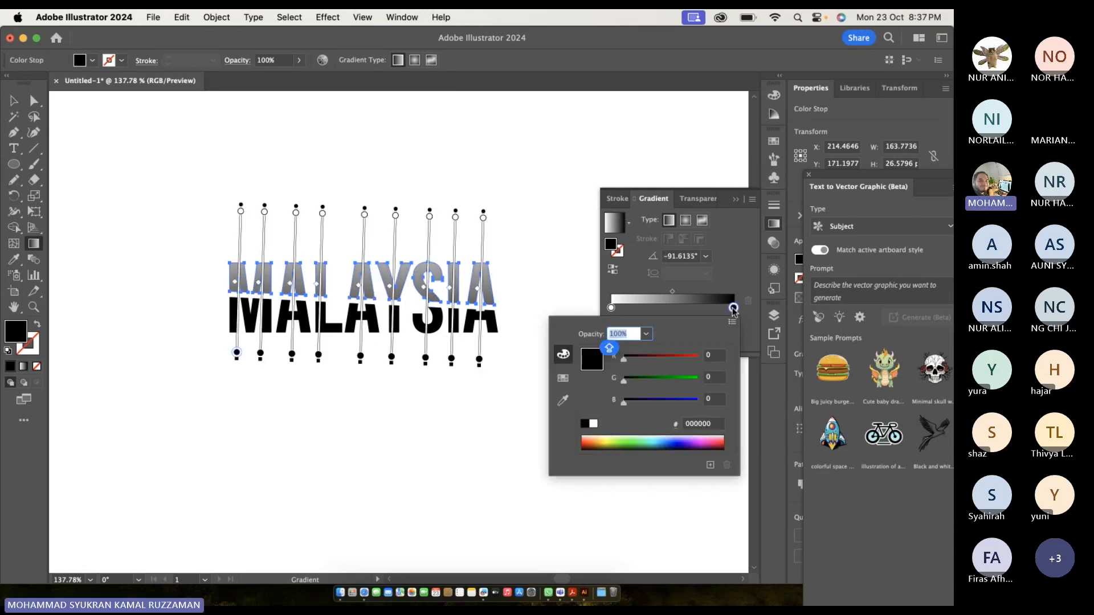
{"action": "left_click", "coordinate": [688, 441]}
{"action": "key", "text": "Return"}
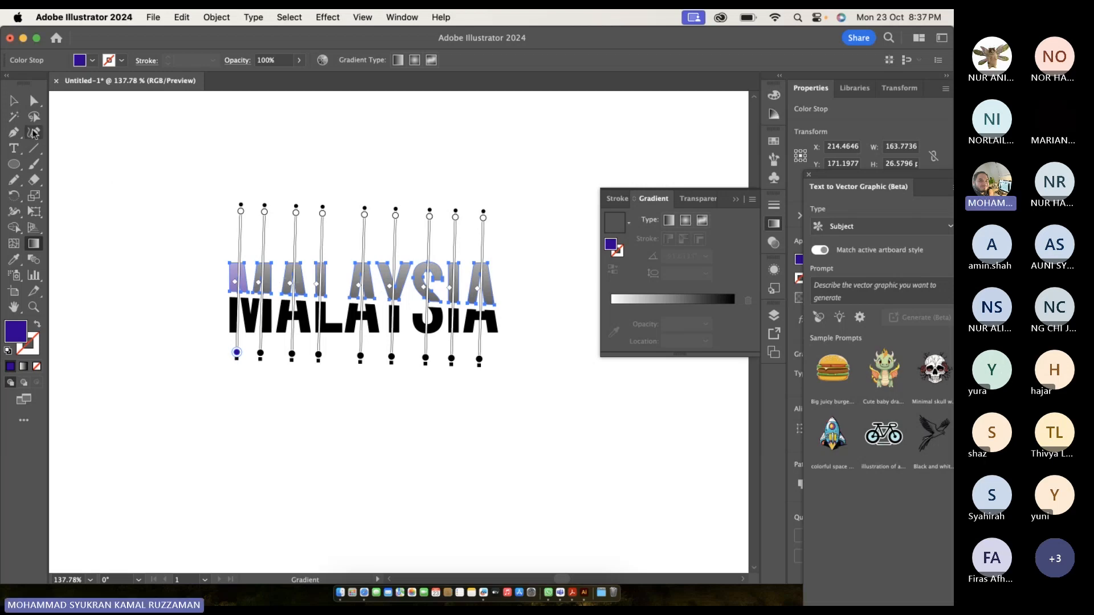
{"action": "left_click", "coordinate": [400, 18]}
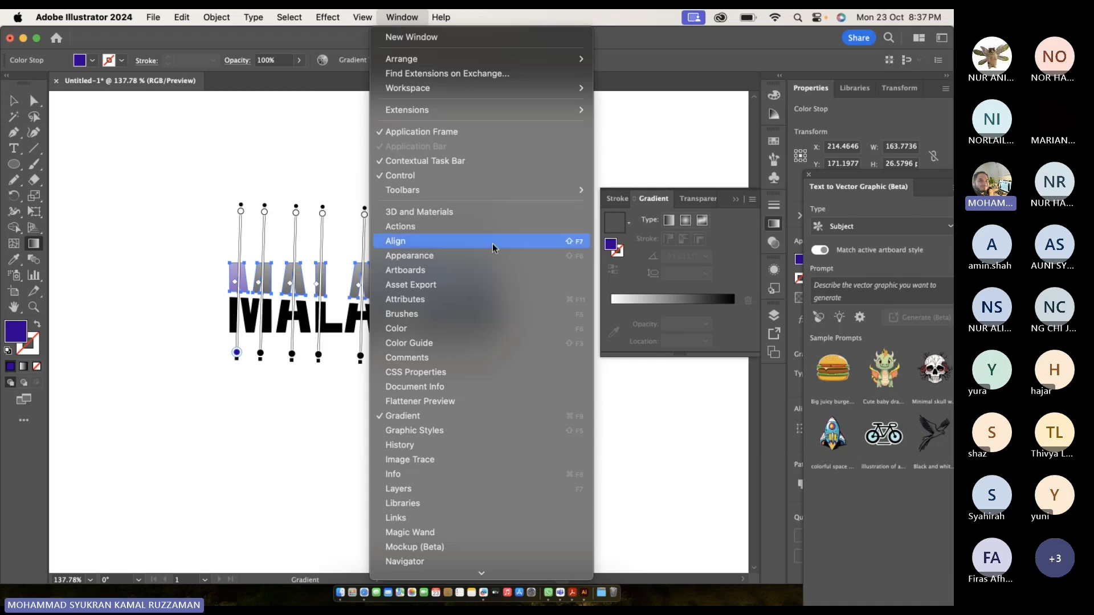
{"action": "left_click", "coordinate": [502, 327]}
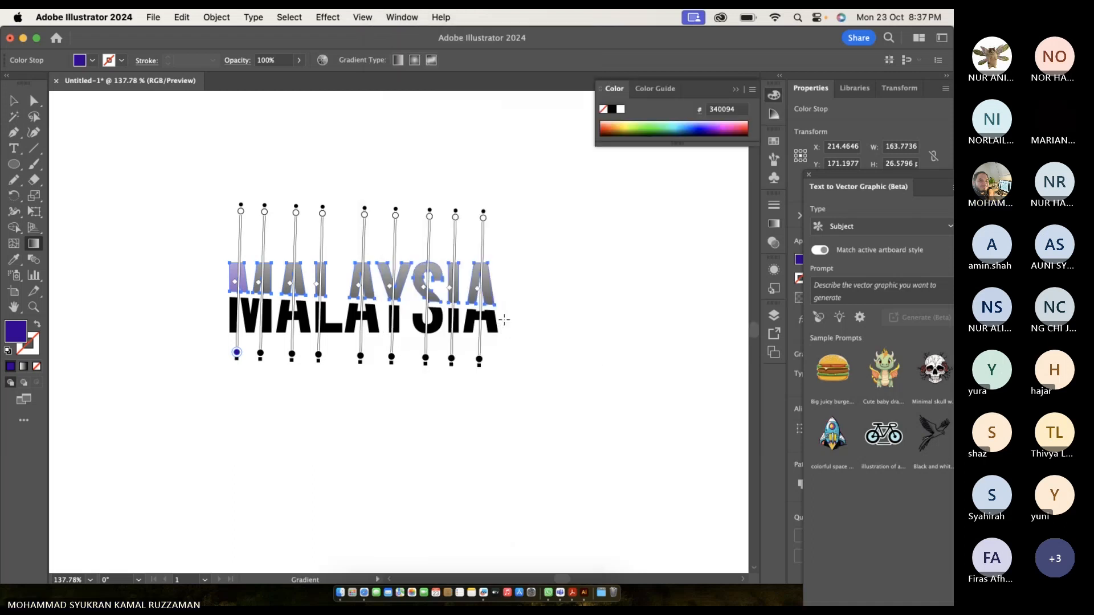
Switch the Color panel's colour model to Grayscale and back to RGB.
{"action": "left_click", "coordinate": [753, 90]}
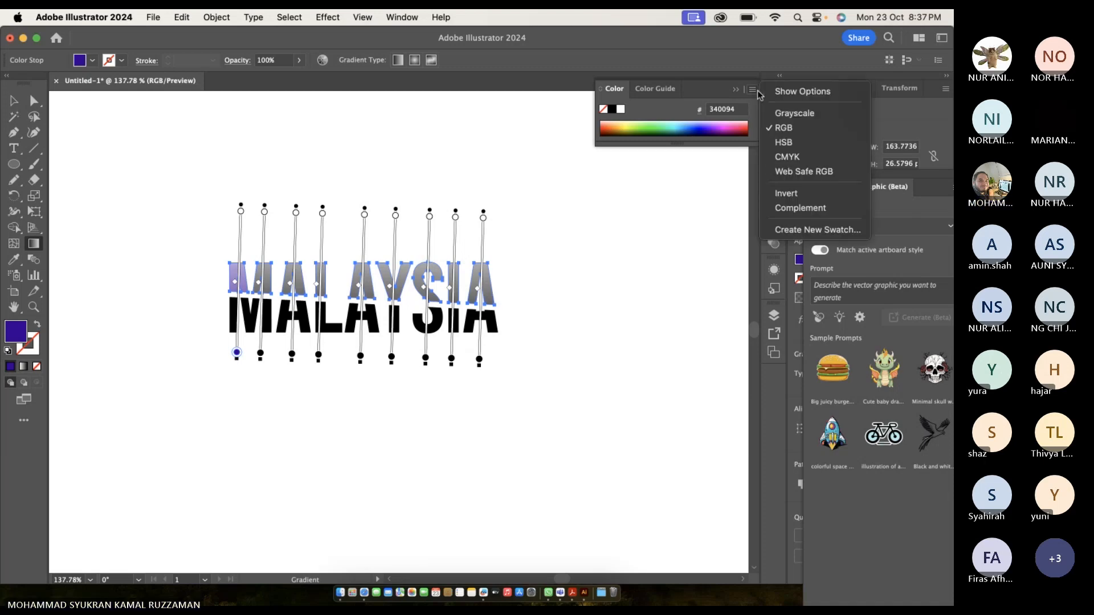
{"action": "left_click", "coordinate": [802, 114]}
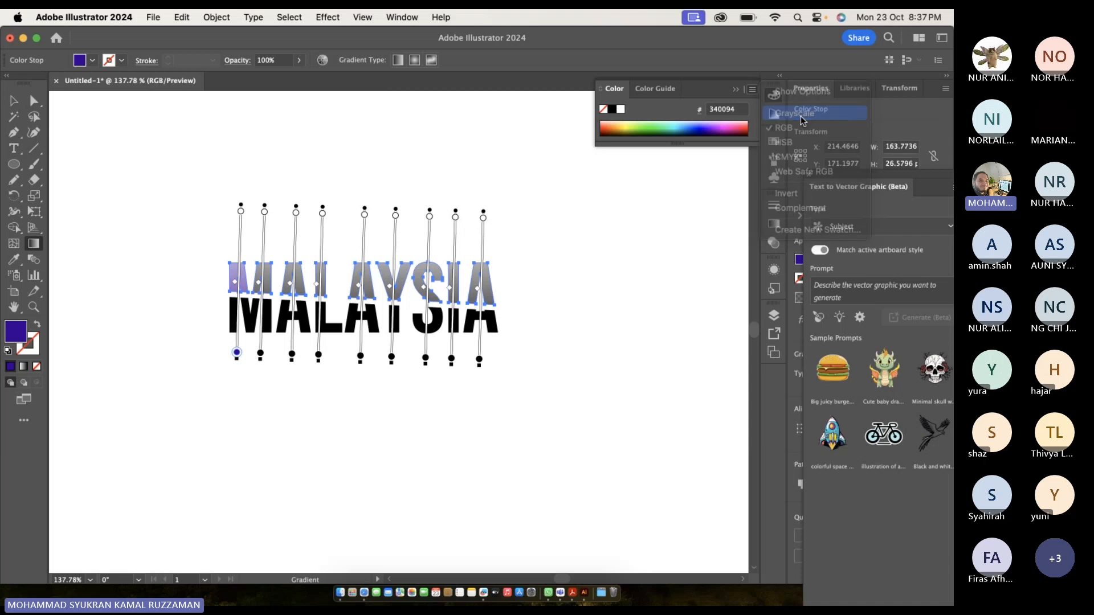
{"action": "left_click", "coordinate": [752, 91]}
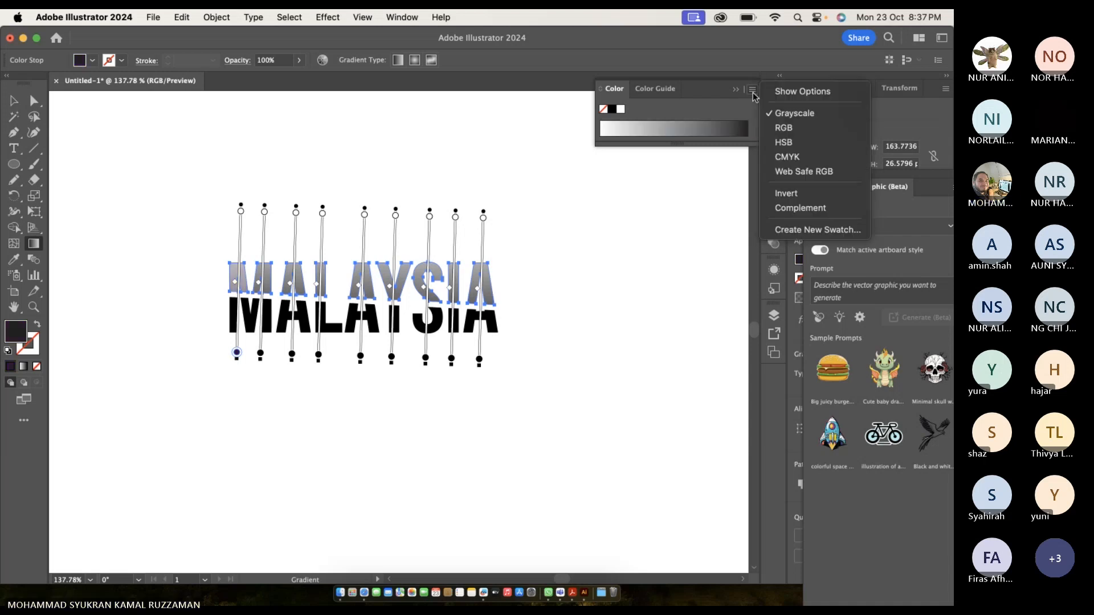
{"action": "left_click", "coordinate": [794, 129]}
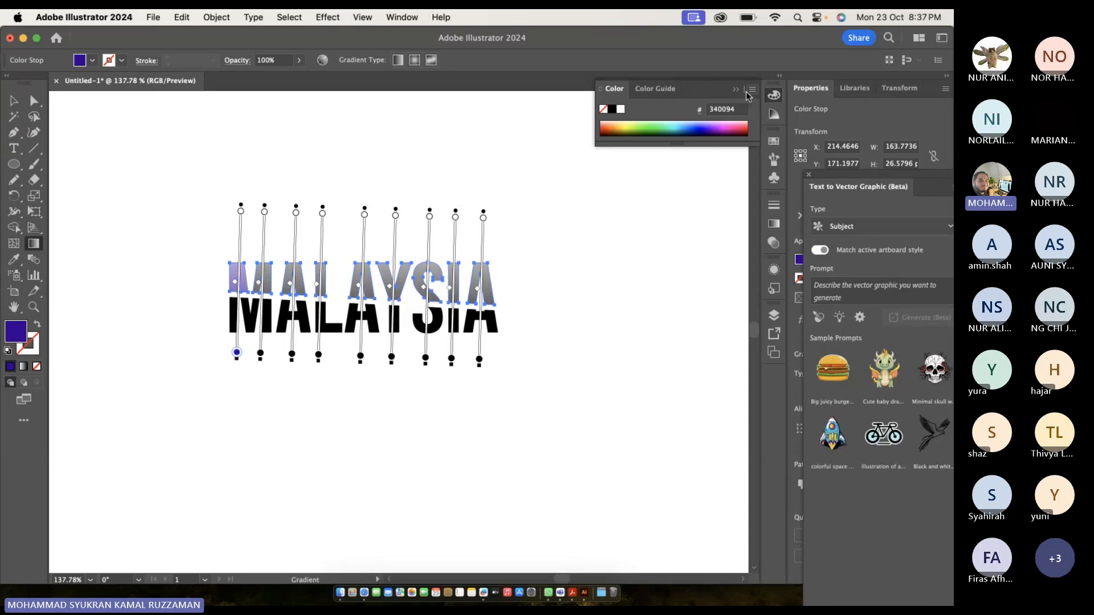
{"action": "left_click", "coordinate": [751, 91]}
{"action": "left_click", "coordinate": [786, 127]}
Redraw the gradient across the upper letter halves in several directions, undoing the last diagonal one.
{"action": "left_click_drag", "start_coordinate": [274, 275], "coordinate": [278, 302]}
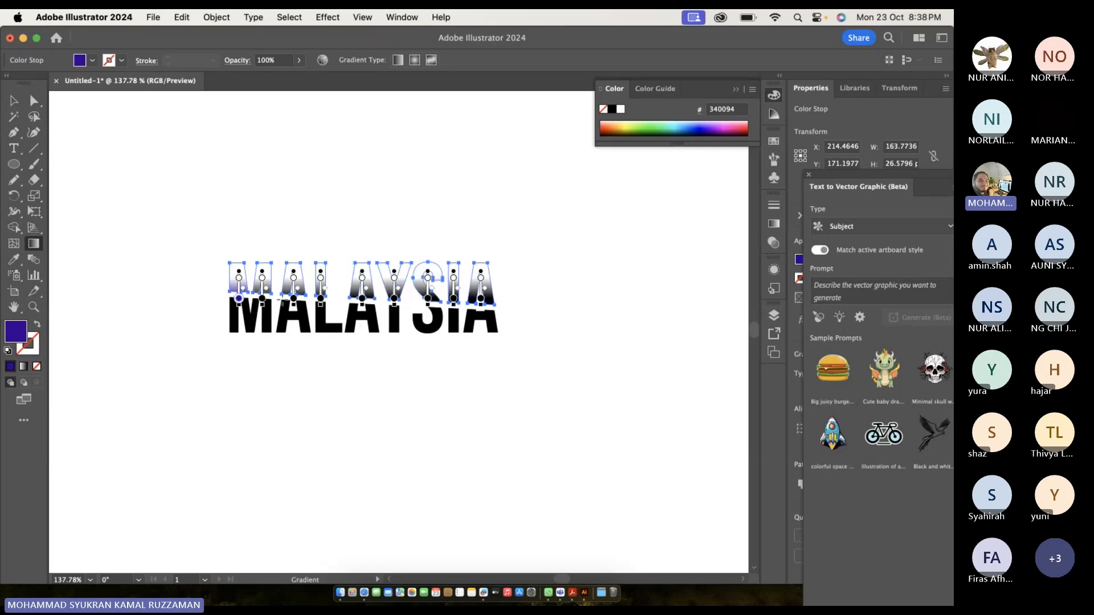
{"action": "left_click_drag", "start_coordinate": [243, 263], "coordinate": [381, 294]}
{"action": "left_click_drag", "start_coordinate": [407, 233], "coordinate": [365, 328]}
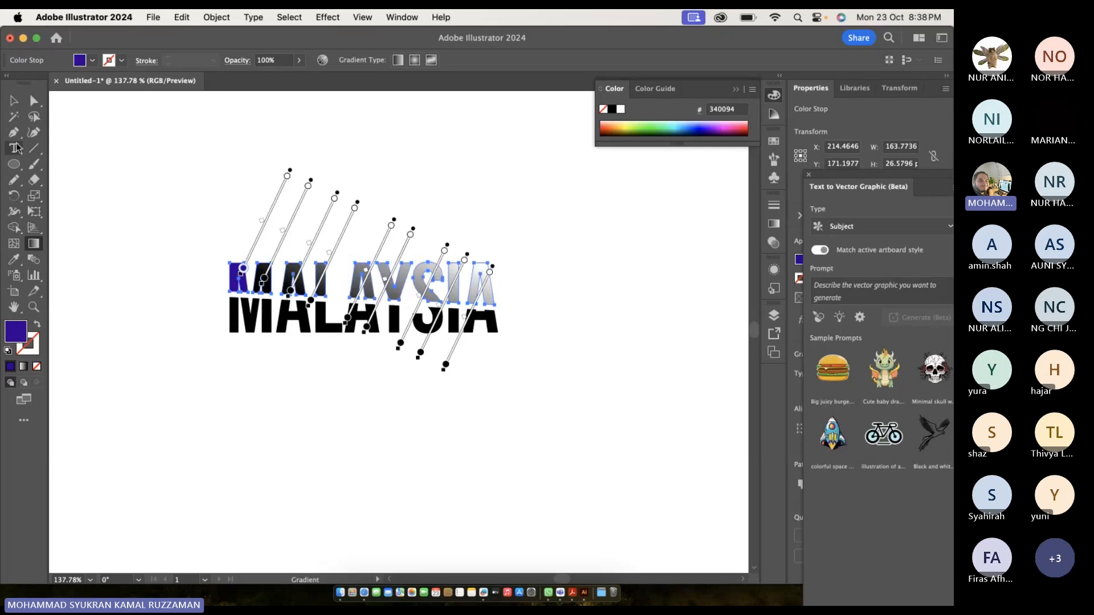
{"action": "key", "text": "v"}
{"action": "key", "text": "super+z"}
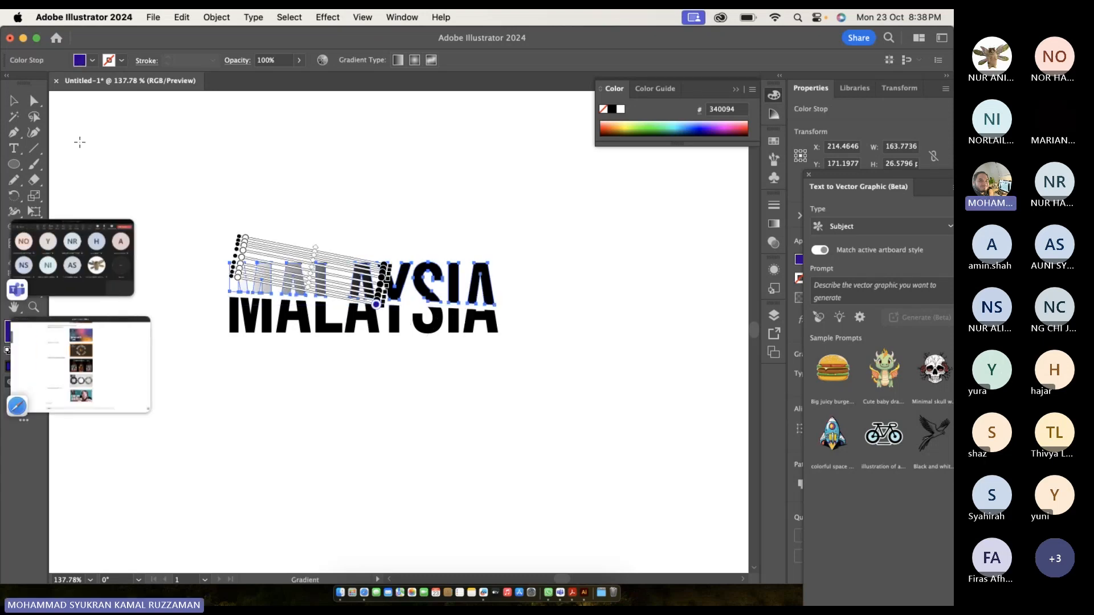
Delete all of the sliced MALAYSIA lettering to leave the artboard empty.
{"action": "left_click", "coordinate": [22, 101]}
{"action": "left_click", "coordinate": [68, 118]}
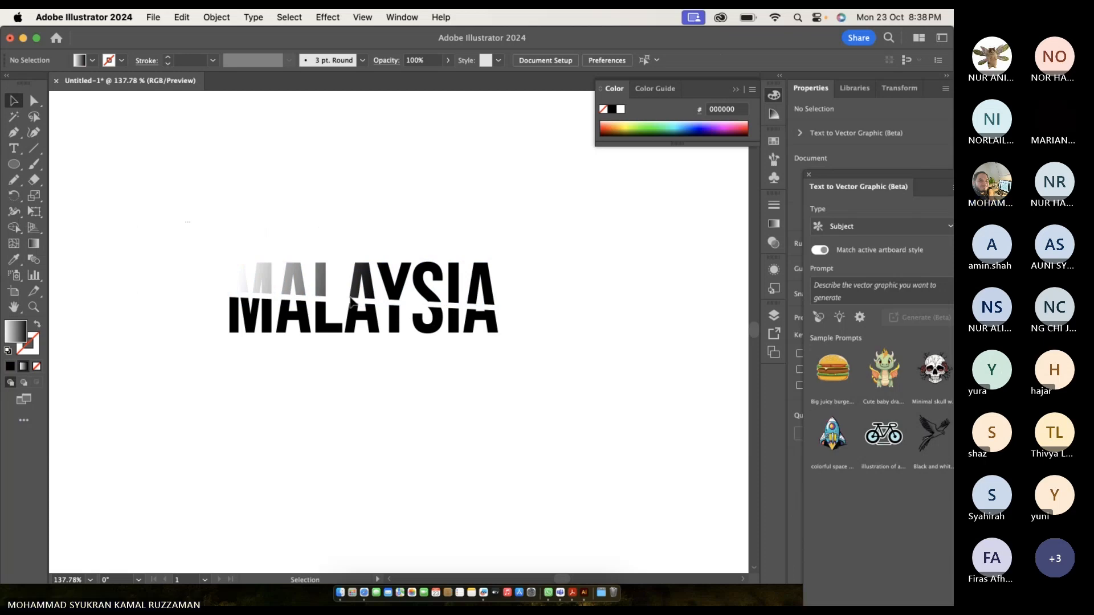
{"action": "key", "text": "super+a"}
{"action": "key", "text": "Delete"}
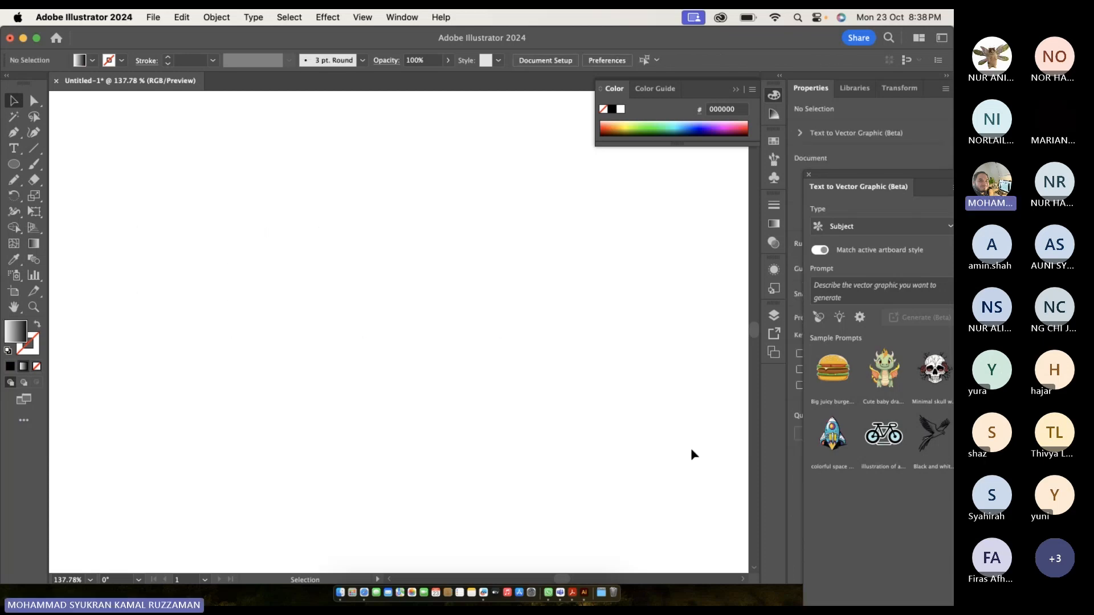
{"action": "left_click", "coordinate": [216, 17]}
{"action": "mouse_move", "coordinate": [281, 370]}
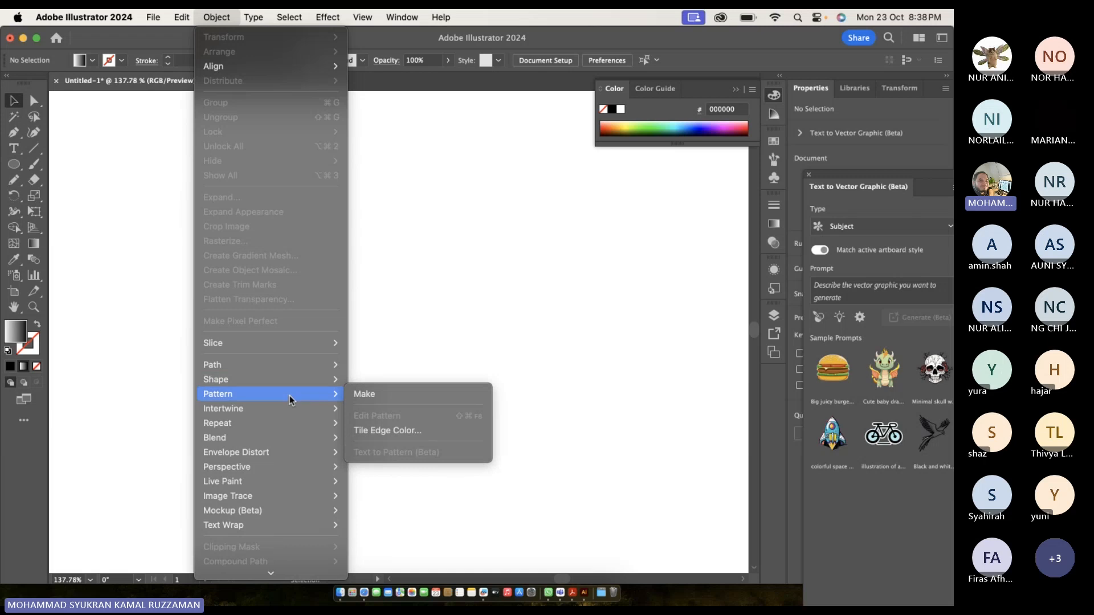
{"action": "left_click", "coordinate": [415, 346]}
{"action": "left_click", "coordinate": [13, 149]}
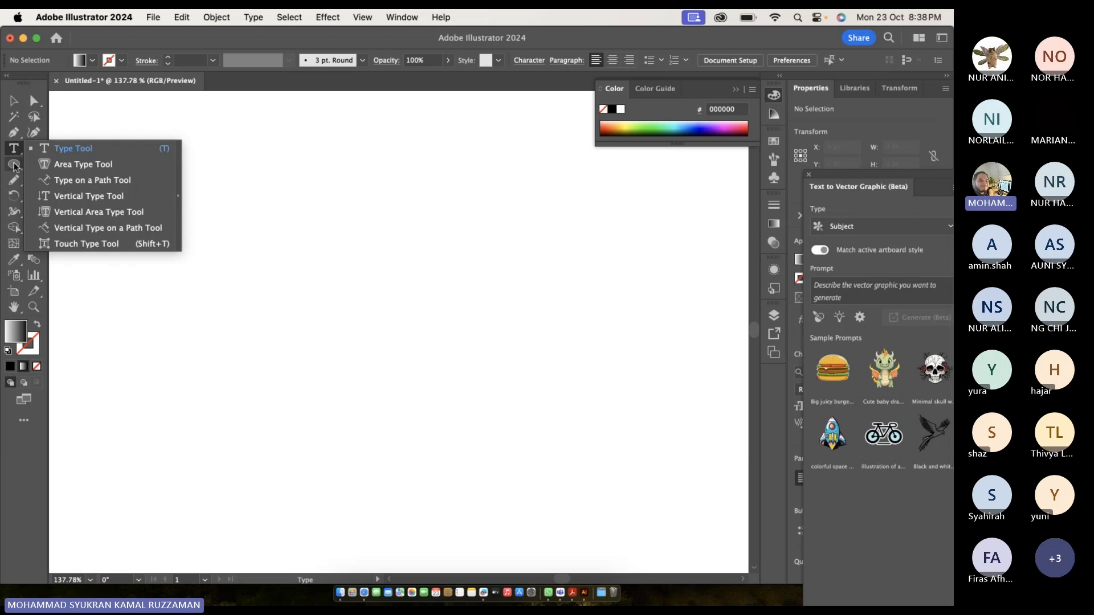
{"action": "left_click", "coordinate": [13, 164]}
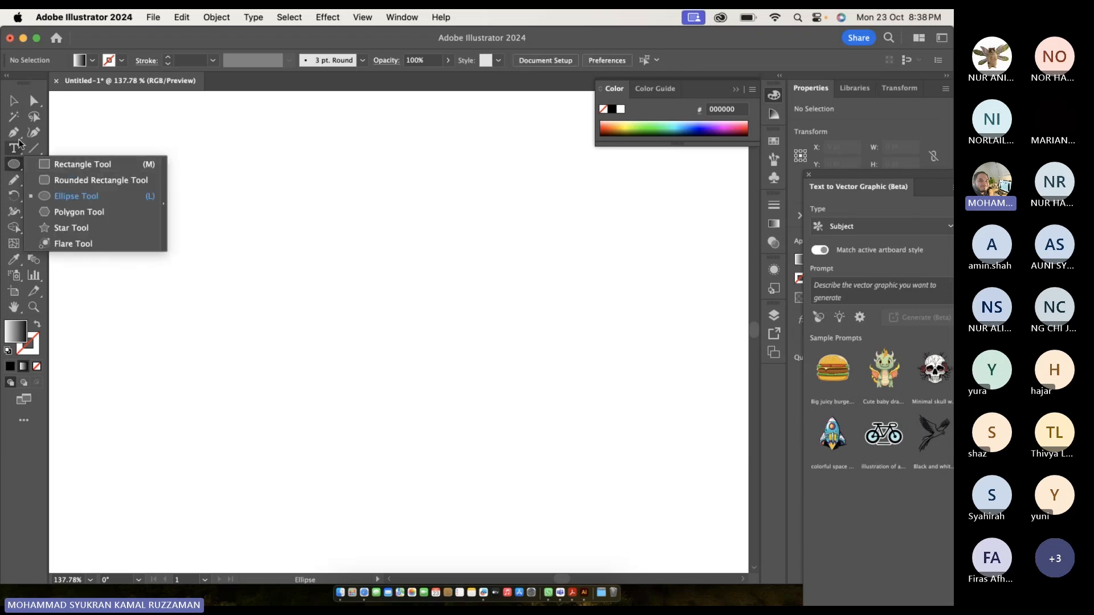
Draw a closed, upright petal with two pointed ends with the Pen tool, about 16 pt wide and 58 pt high.
{"action": "left_click", "coordinate": [14, 135]}
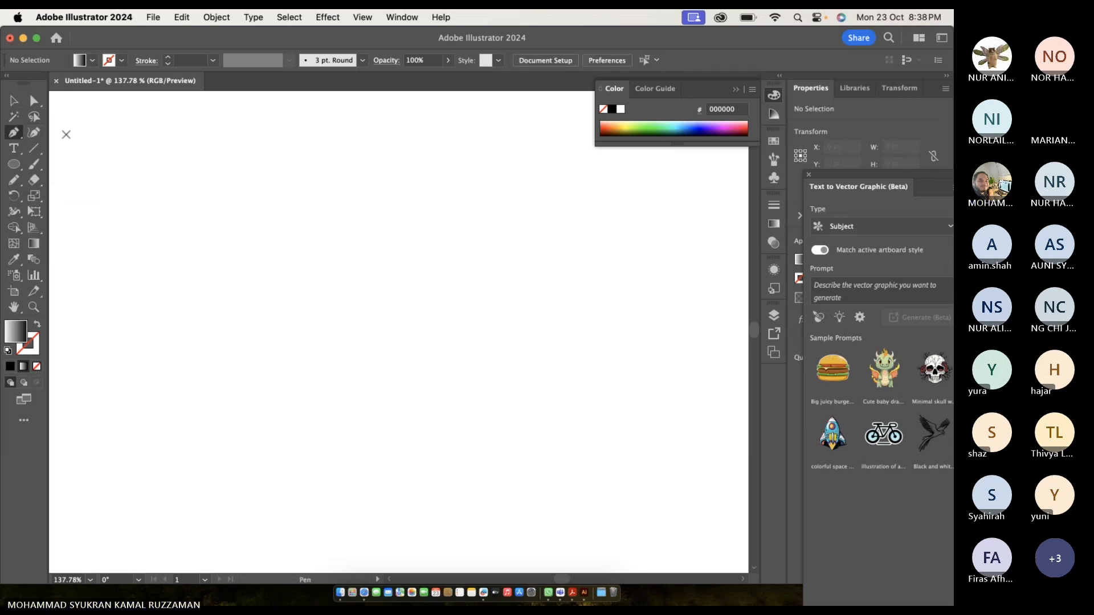
{"action": "left_click", "coordinate": [280, 207]}
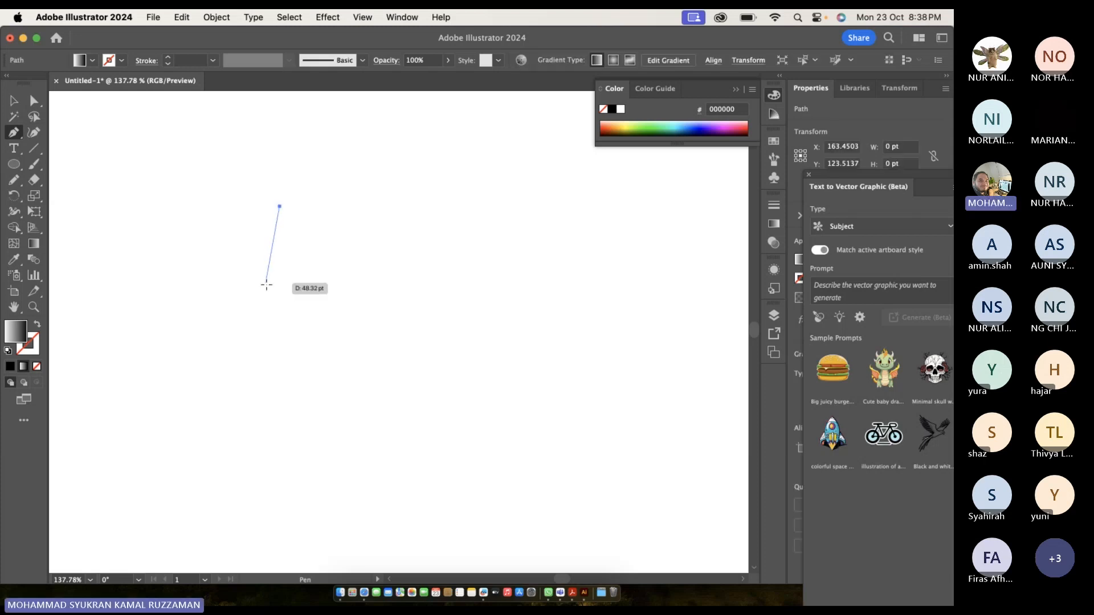
{"action": "left_click_drag", "start_coordinate": [267, 288], "coordinate": [302, 249]}
{"action": "key", "text": "super+z"}
{"action": "left_click", "coordinate": [276, 299]}
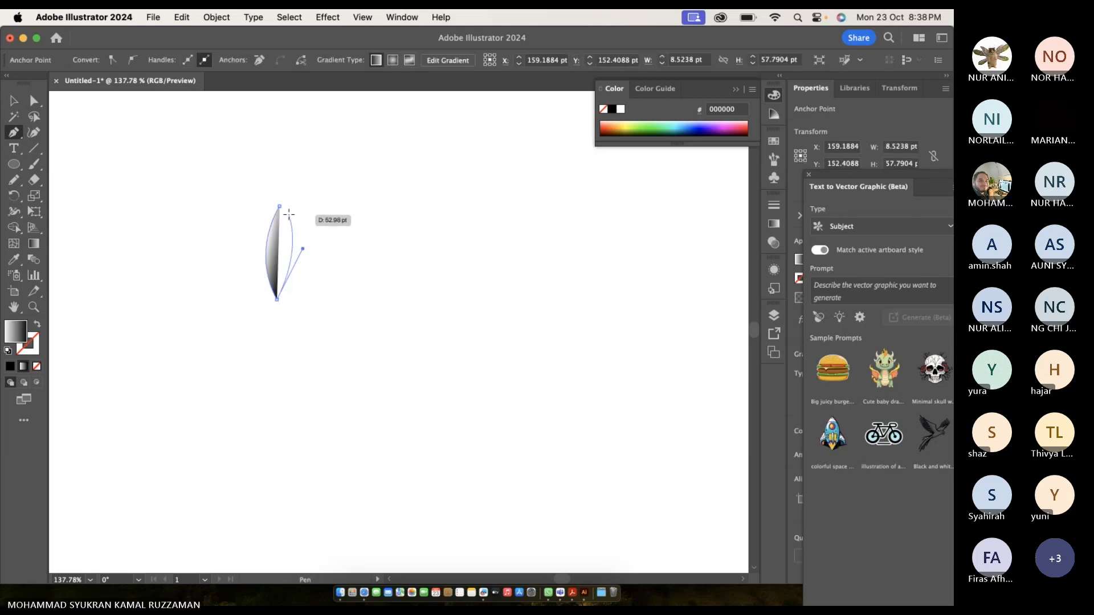
{"action": "left_click_drag", "start_coordinate": [279, 206], "coordinate": [269, 179]}
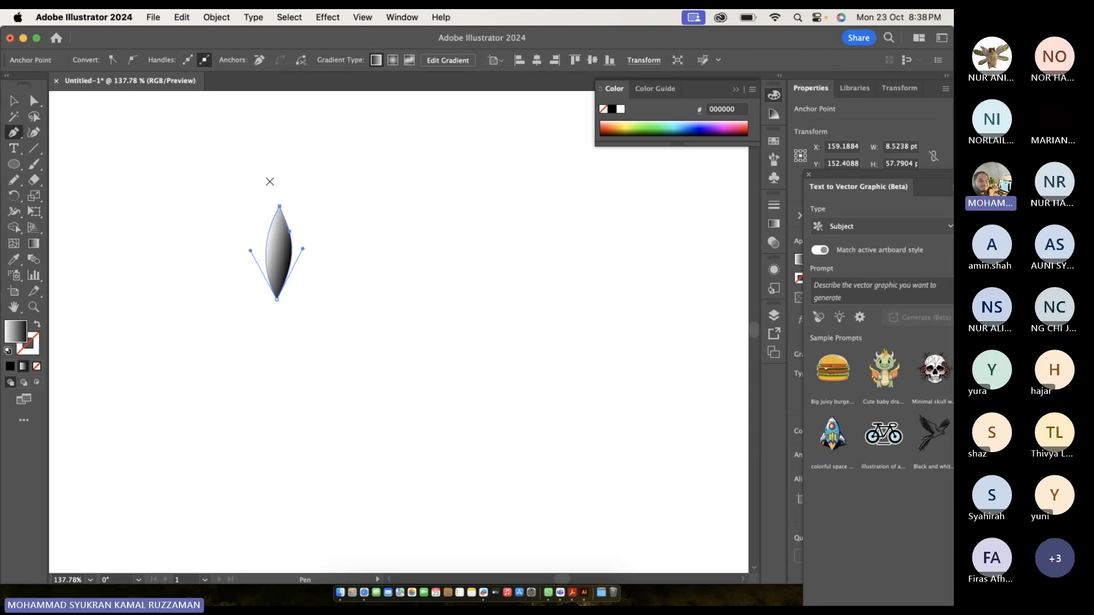
Change the petal's fill from the gradient to solid red FF0000 and deselect it.
{"action": "double_click", "coordinate": [23, 336]}
{"action": "type", "text": "FF0000"}
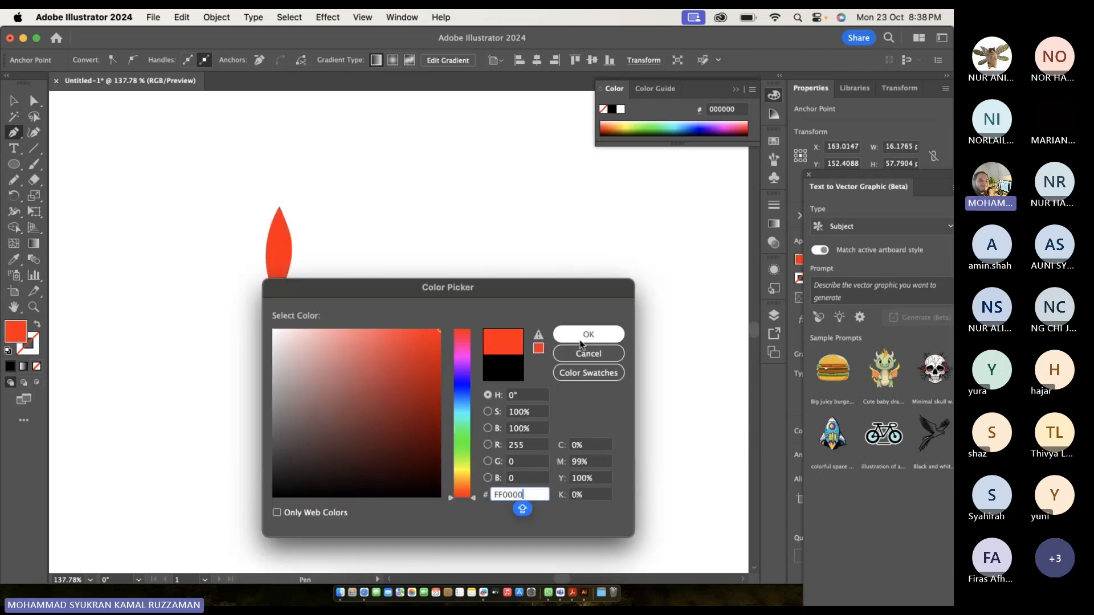
{"action": "left_click", "coordinate": [580, 340]}
{"action": "key", "text": "v"}
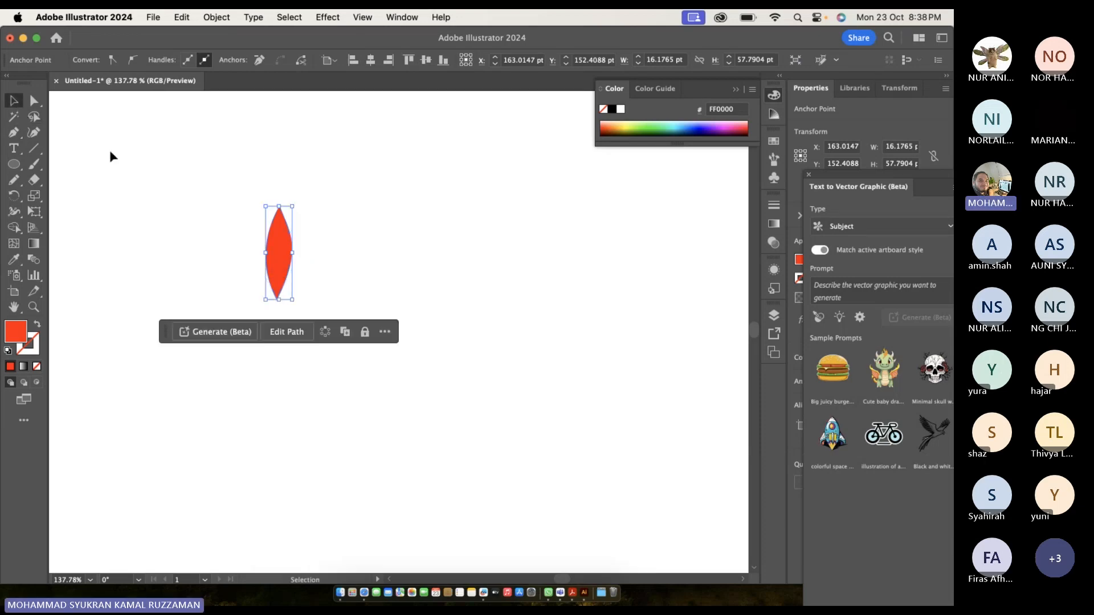
{"action": "left_click", "coordinate": [111, 155]}
Make a copy of the red petal rotated 90° about its centre.
{"action": "left_click", "coordinate": [289, 261]}
{"action": "left_click", "coordinate": [246, 244]}
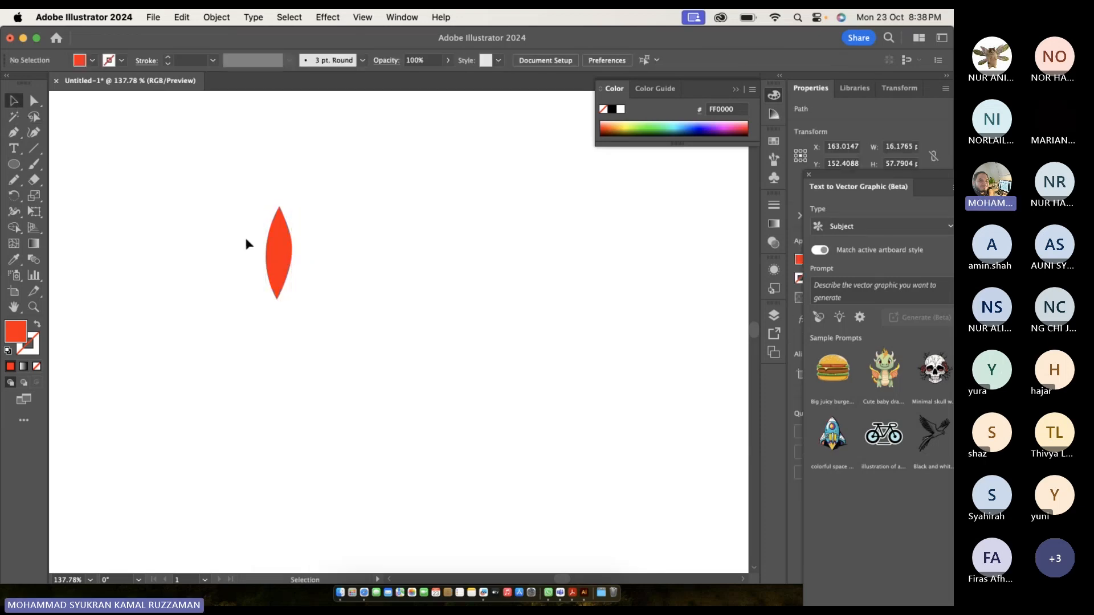
{"action": "left_click_drag", "start_coordinate": [246, 244], "coordinate": [297, 285]}
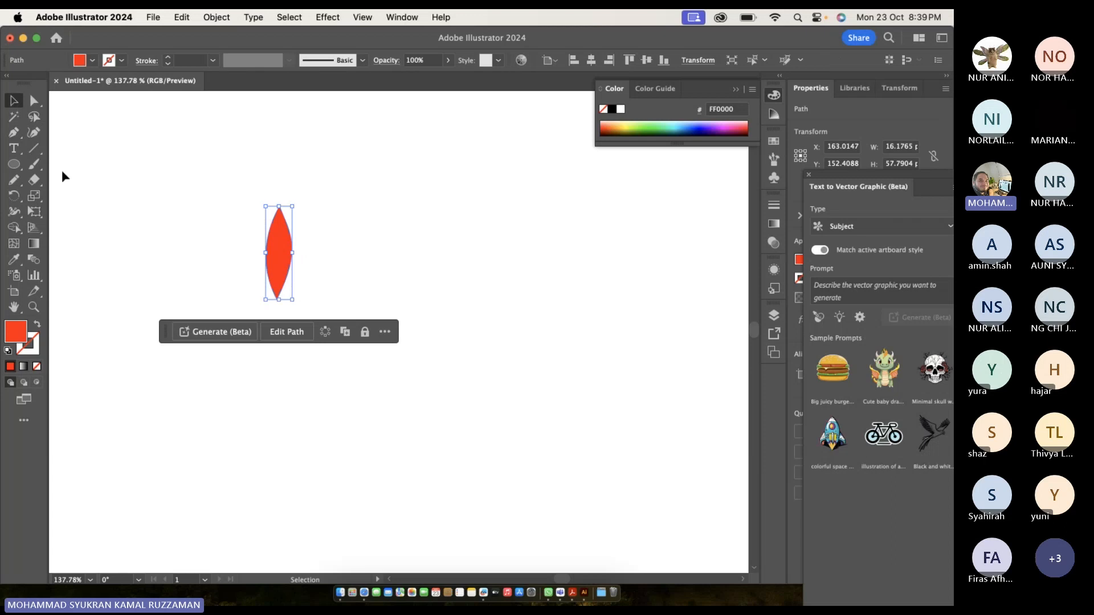
{"action": "left_click", "coordinate": [16, 196]}
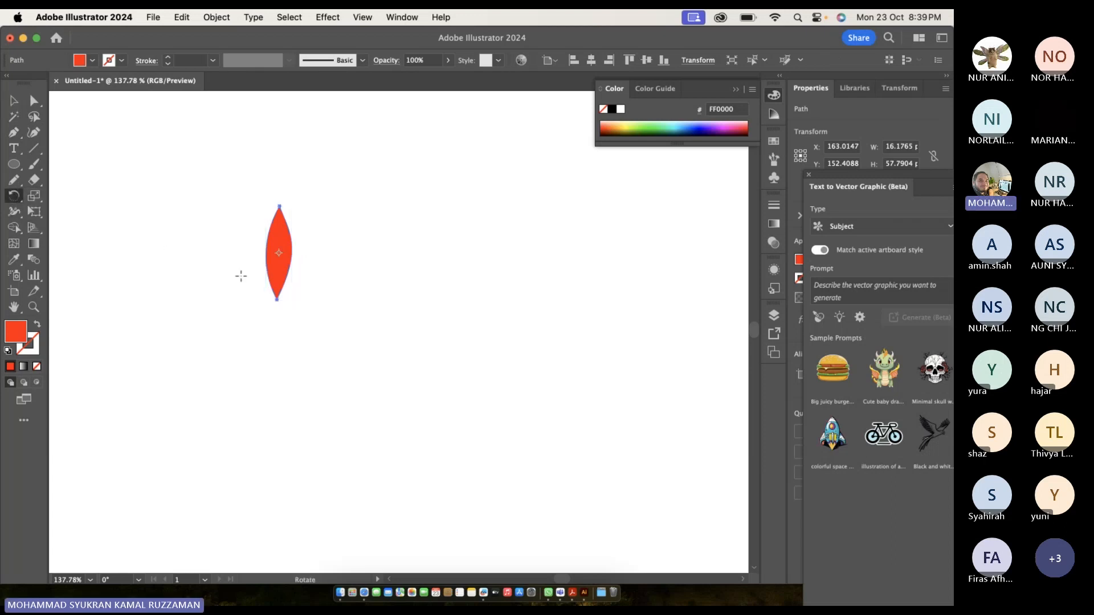
{"action": "left_click", "coordinate": [277, 299]}
{"action": "left_click", "coordinate": [277, 300], "text": "alt"}
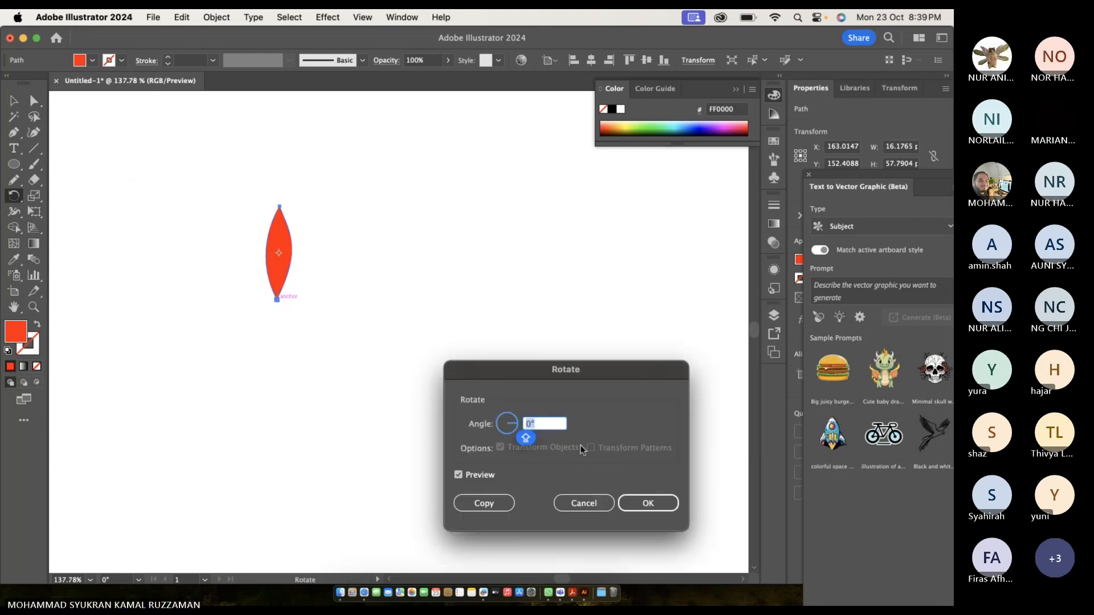
{"action": "type", "text": "90"}
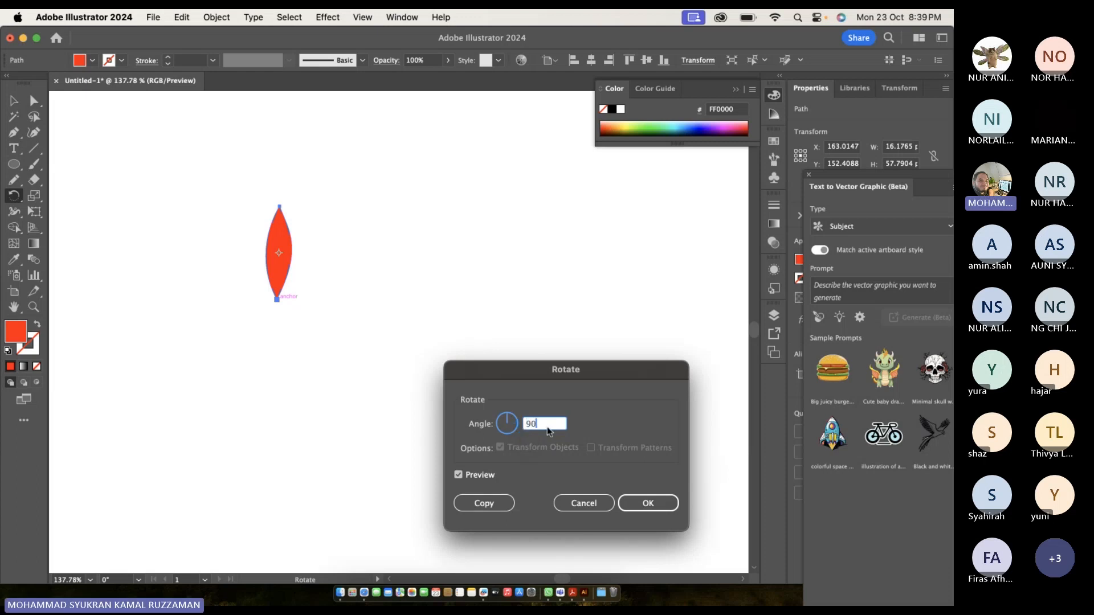
{"action": "key", "text": "Tab"}
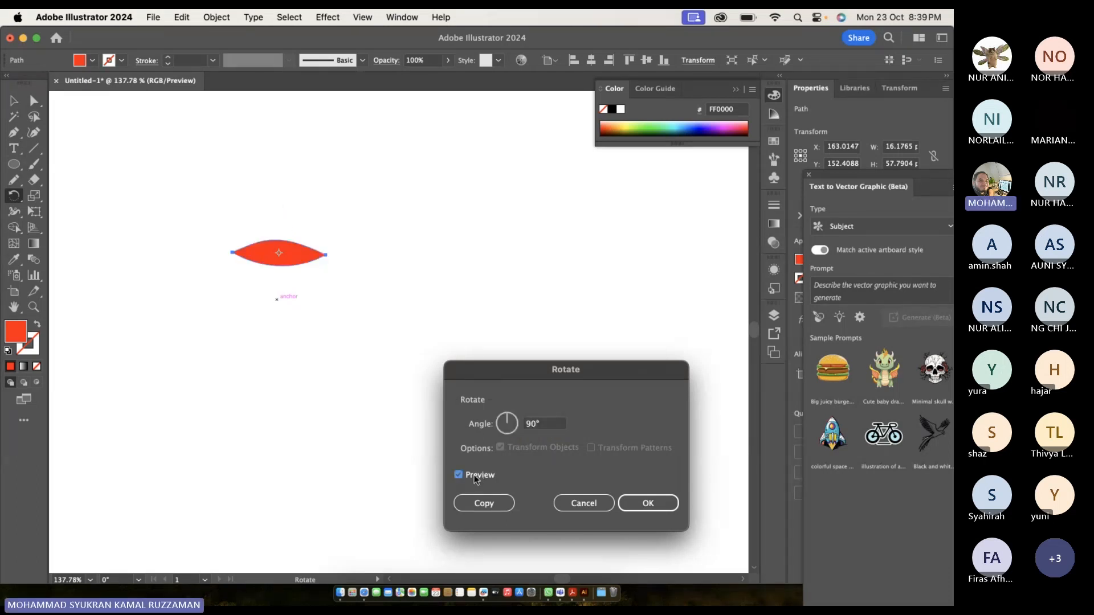
{"action": "left_click", "coordinate": [475, 477]}
{"action": "left_click", "coordinate": [474, 478]}
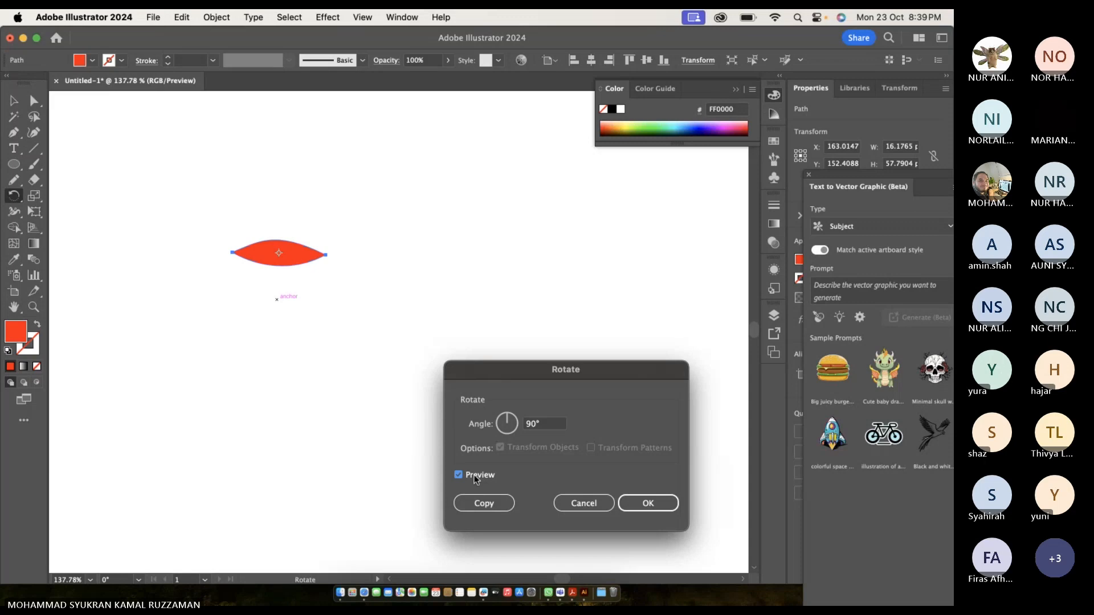
{"action": "left_click", "coordinate": [491, 508]}
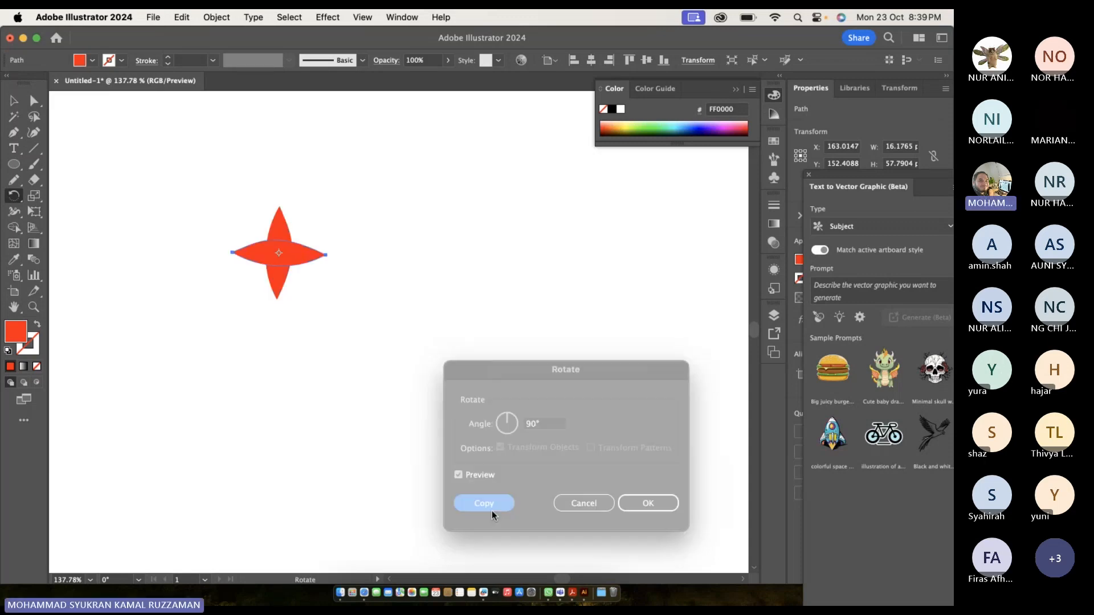
Move the horizontal petal so that its left tip meets the upright petal's lower tip.
{"action": "left_click", "coordinate": [13, 101]}
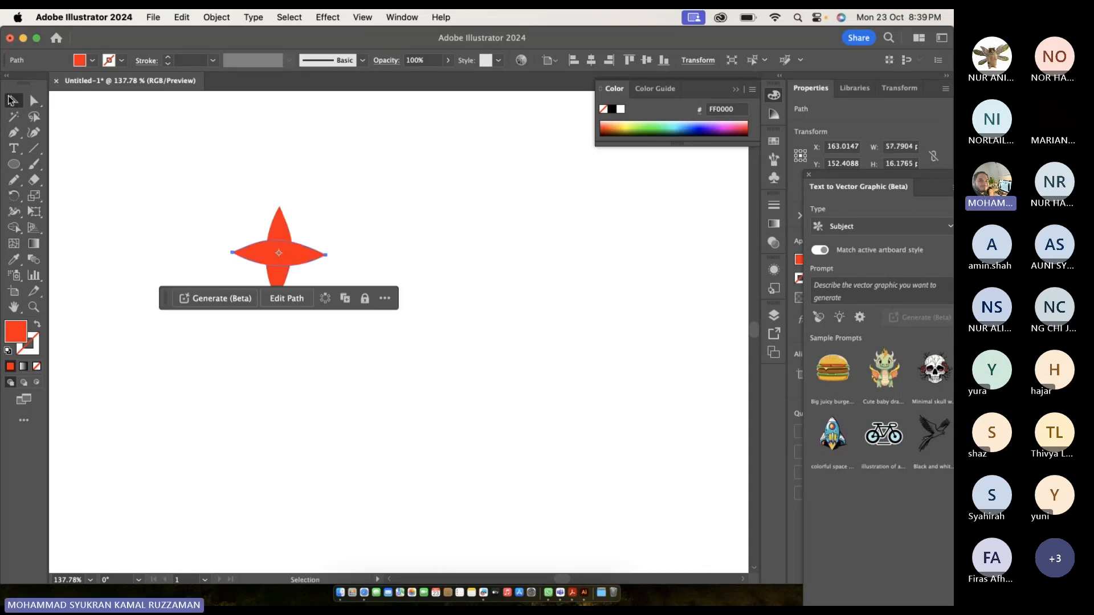
{"action": "left_click", "coordinate": [171, 176]}
{"action": "left_click_drag", "start_coordinate": [304, 254], "coordinate": [348, 302]}
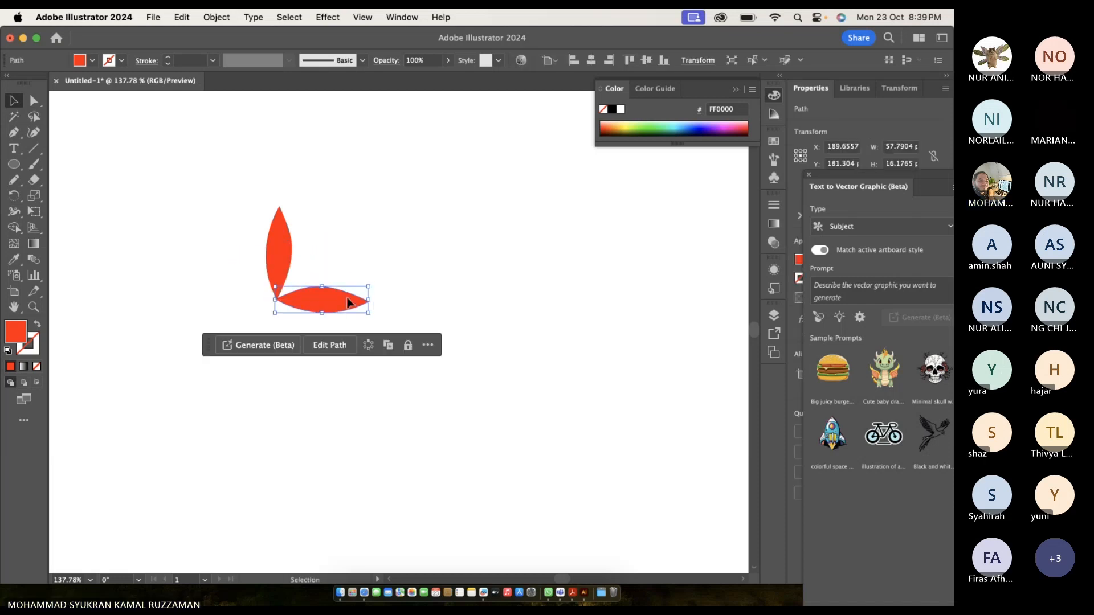
Copy the horizontal petal rotated 90° about the shared tip and repeat the transformation twice to complete the four-petal ring.
{"action": "left_click", "coordinate": [14, 196]}
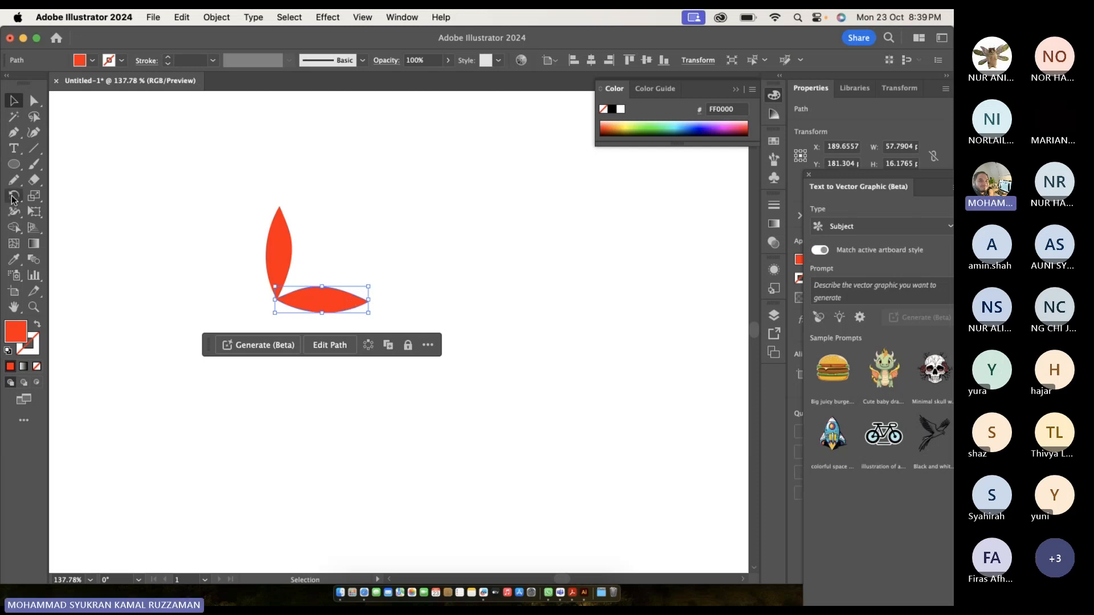
{"action": "left_click", "coordinate": [277, 300]}
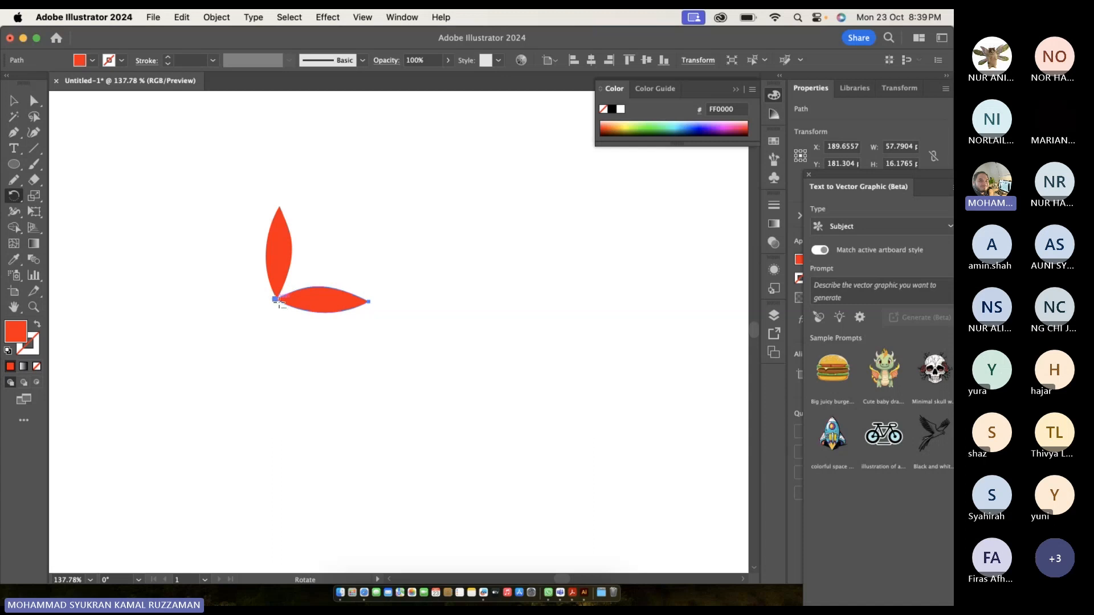
{"action": "left_click", "coordinate": [278, 301], "text": "alt"}
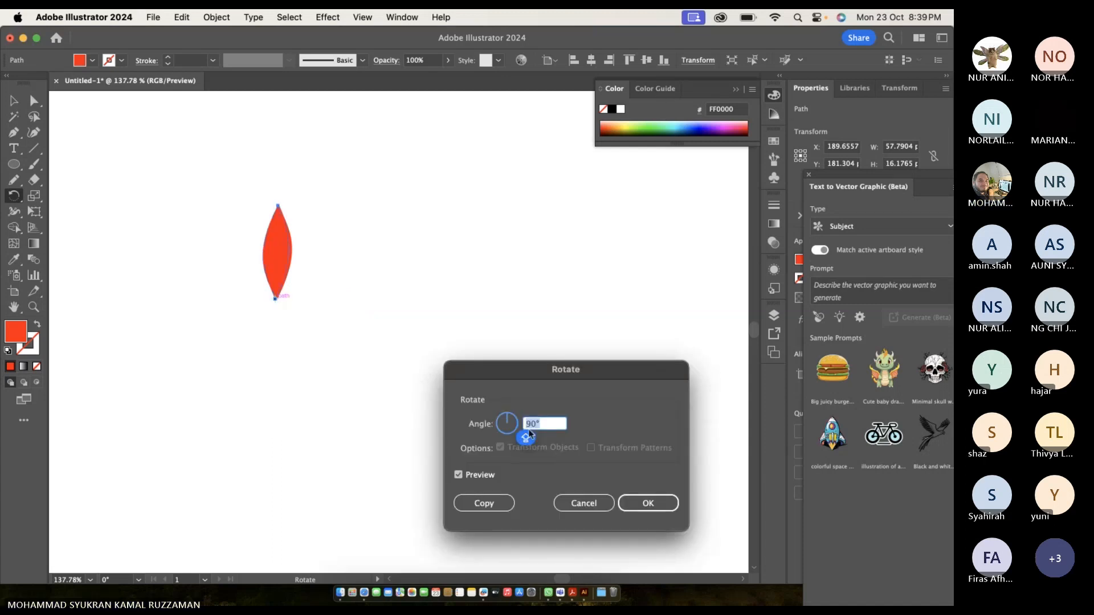
{"action": "type", "text": "90"}
{"action": "key", "text": "Tab"}
{"action": "left_click", "coordinate": [483, 476]}
{"action": "left_click", "coordinate": [483, 476]}
{"action": "left_click", "coordinate": [483, 477]}
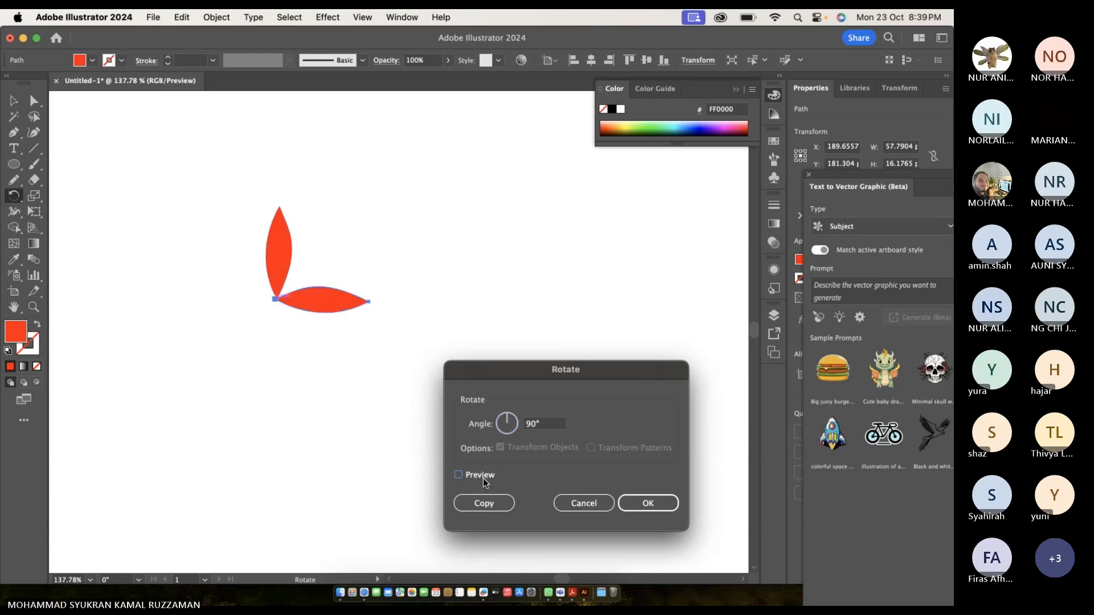
{"action": "left_click", "coordinate": [484, 503]}
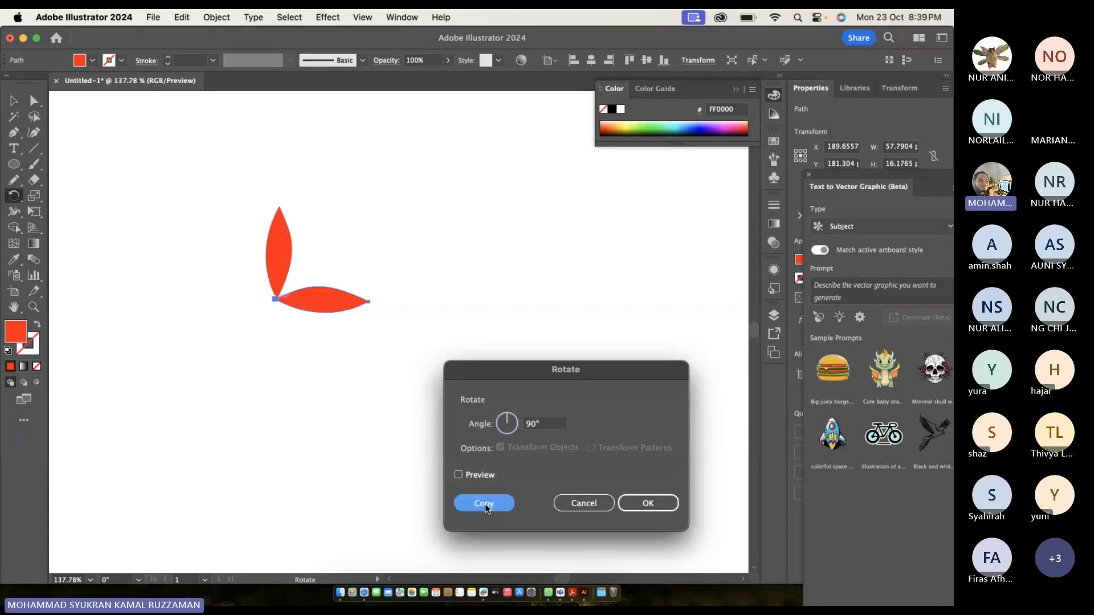
{"action": "key", "text": "cmd+d"}
{"action": "key", "text": "cmd+d"}
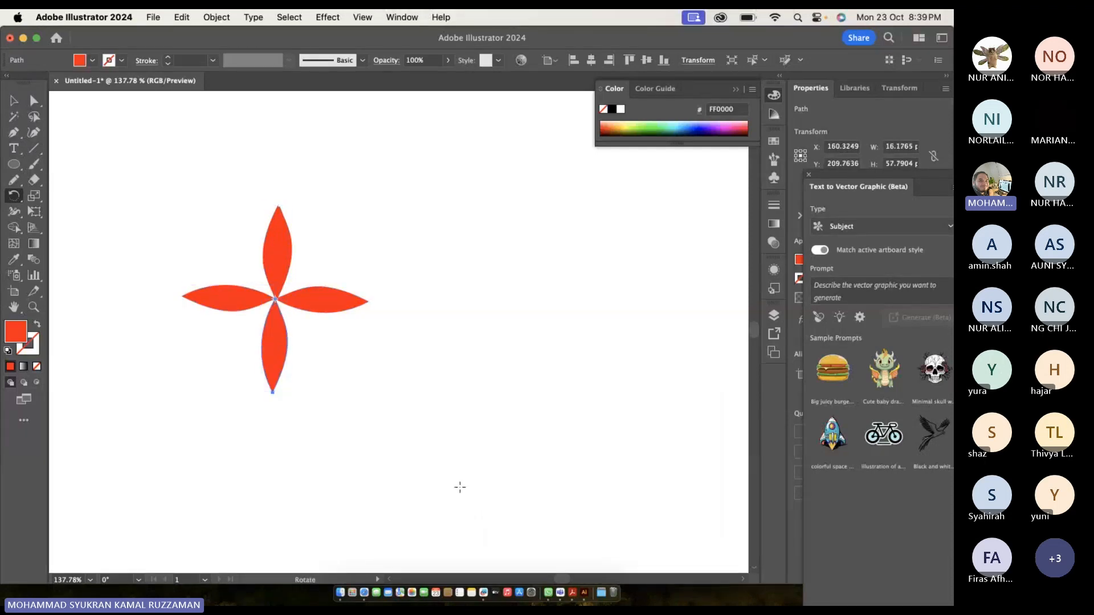
Delete the duplicate upright petal and scale the four-petal flower down to about 62.6 × 62.4 pt.
{"action": "left_click", "coordinate": [14, 101]}
{"action": "left_click_drag", "start_coordinate": [125, 175], "coordinate": [409, 351]}
{"action": "left_click", "coordinate": [464, 349]}
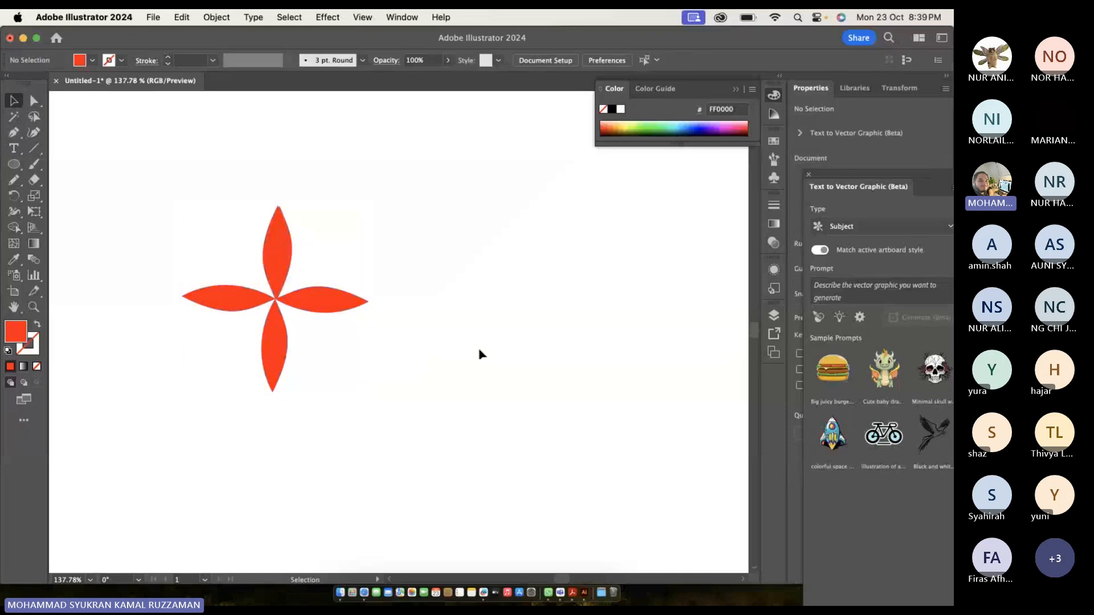
{"action": "left_click_drag", "start_coordinate": [281, 264], "coordinate": [326, 251]}
{"action": "key", "text": "Delete"}
{"action": "left_click_drag", "start_coordinate": [172, 234], "coordinate": [325, 354]}
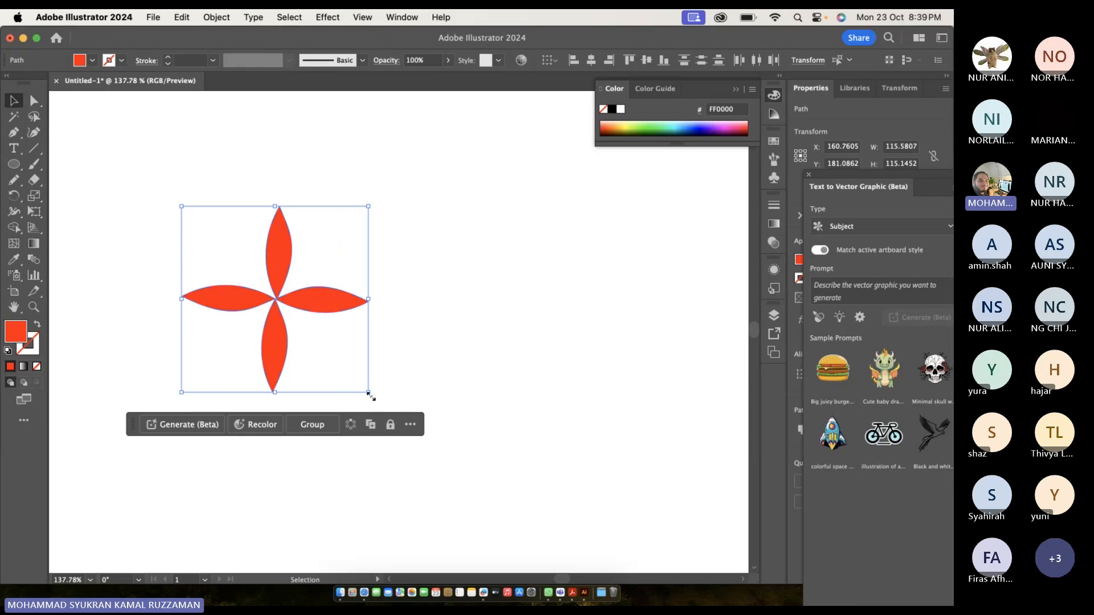
{"action": "left_click_drag", "start_coordinate": [370, 394], "coordinate": [285, 317]}
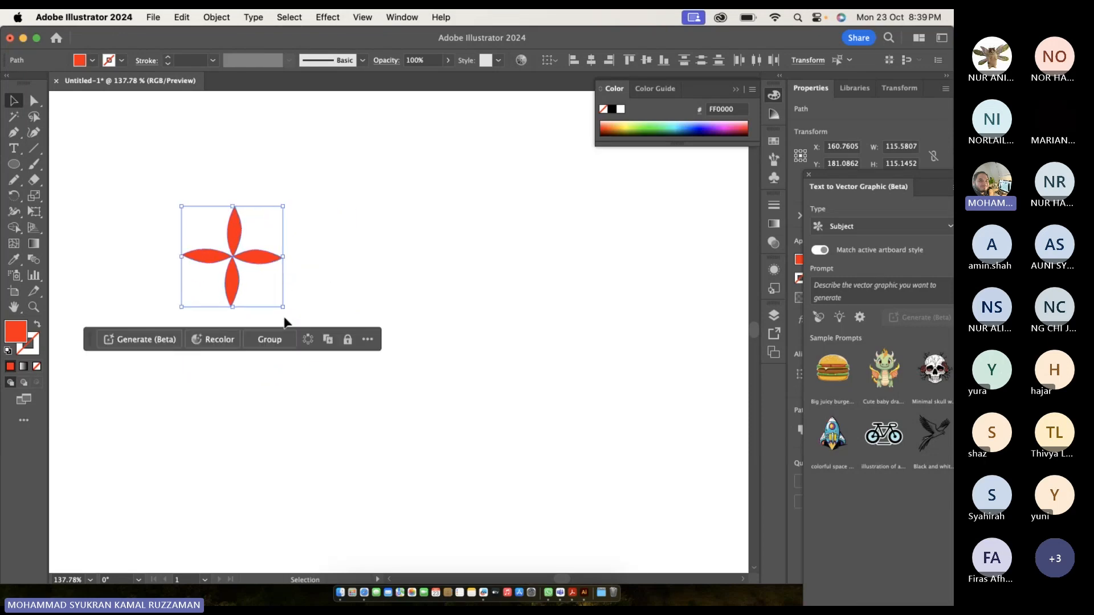
Make a new pattern from the selected four-petal flower.
{"action": "left_click", "coordinate": [215, 19]}
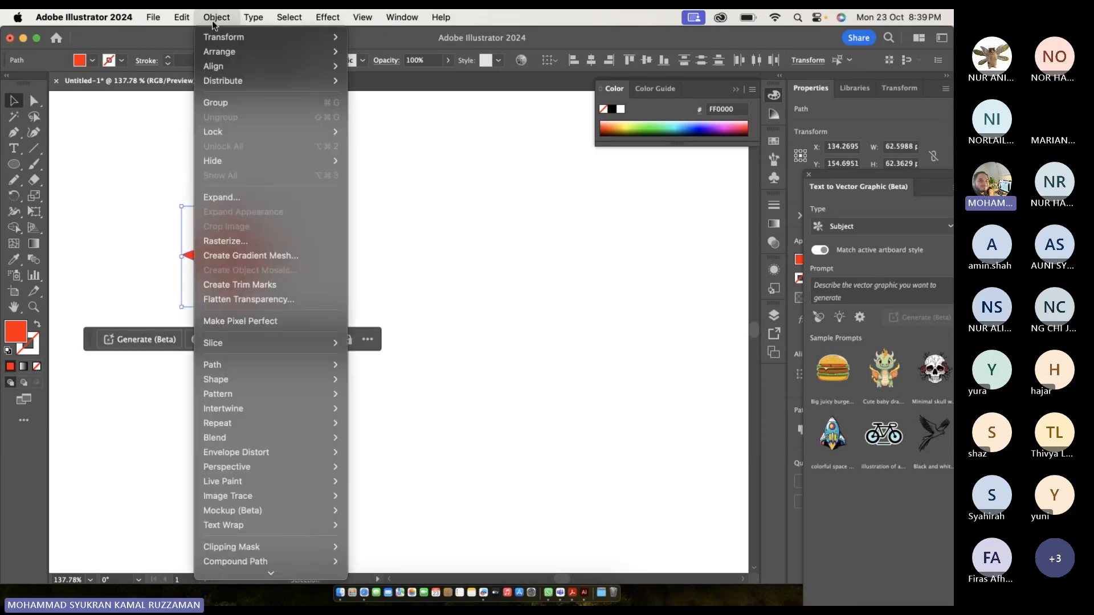
{"action": "mouse_move", "coordinate": [272, 394]}
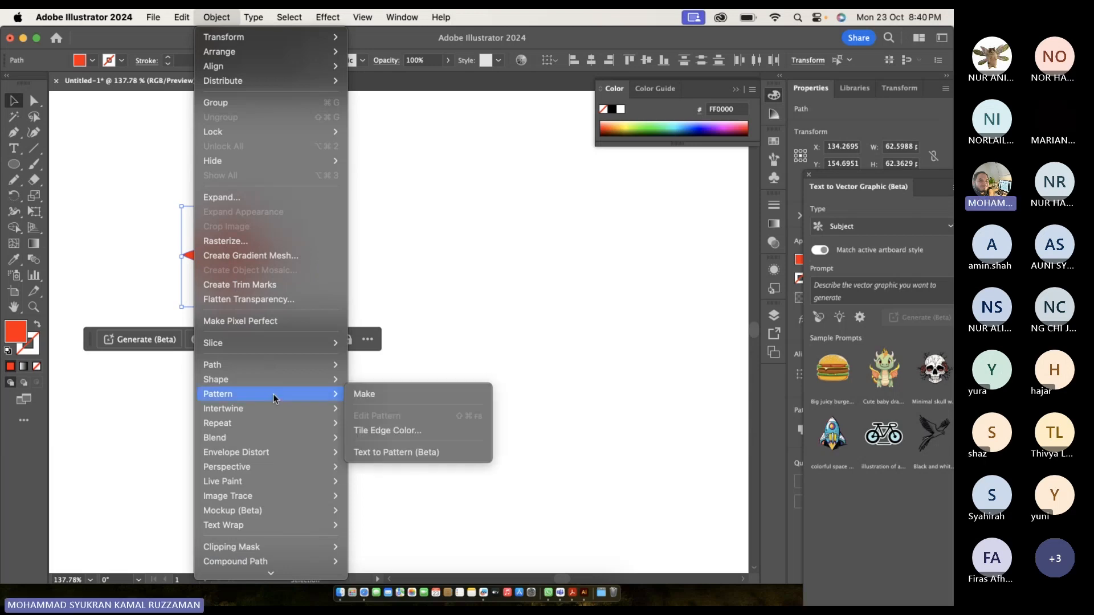
{"action": "left_click", "coordinate": [361, 394]}
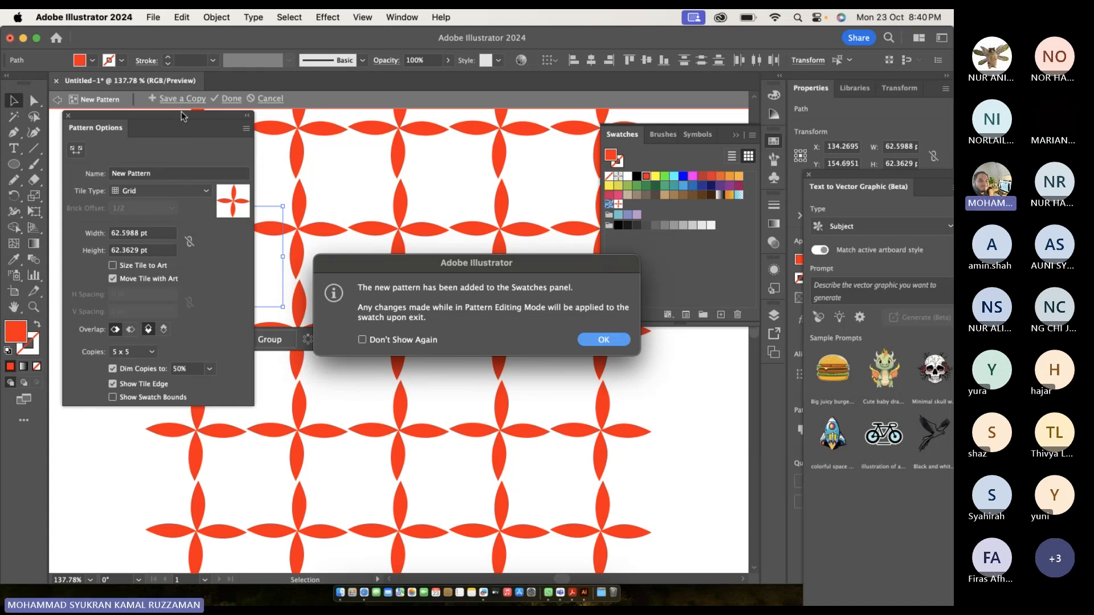
{"action": "left_click", "coordinate": [594, 342]}
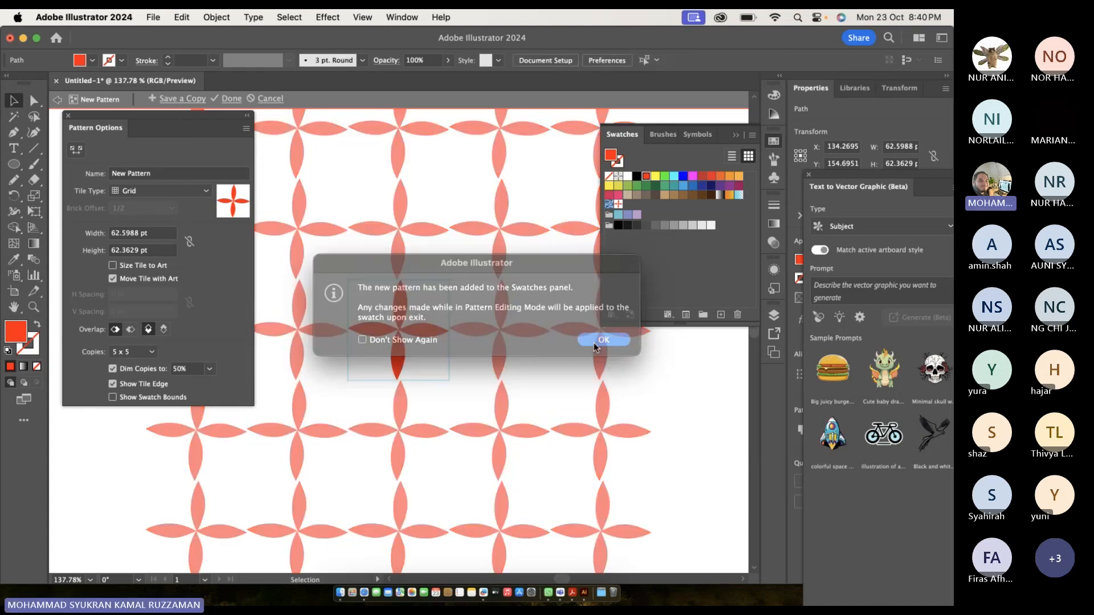
Try the Brick by Row and Brick by Column tile types, and settle on Hex by Column for the flower pattern.
{"action": "left_click", "coordinate": [160, 190]}
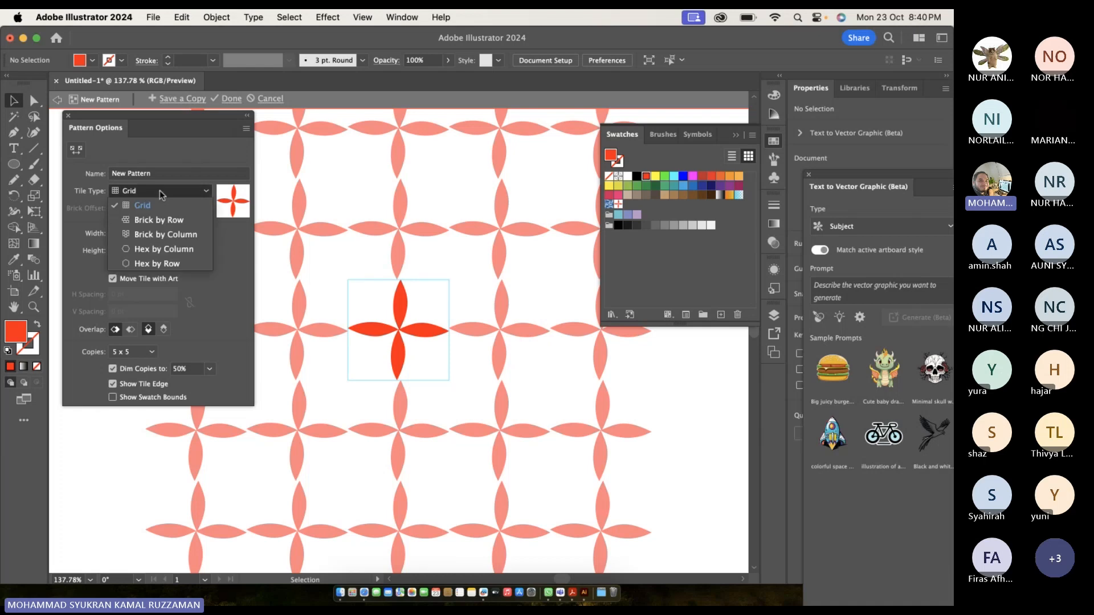
{"action": "left_click", "coordinate": [163, 218]}
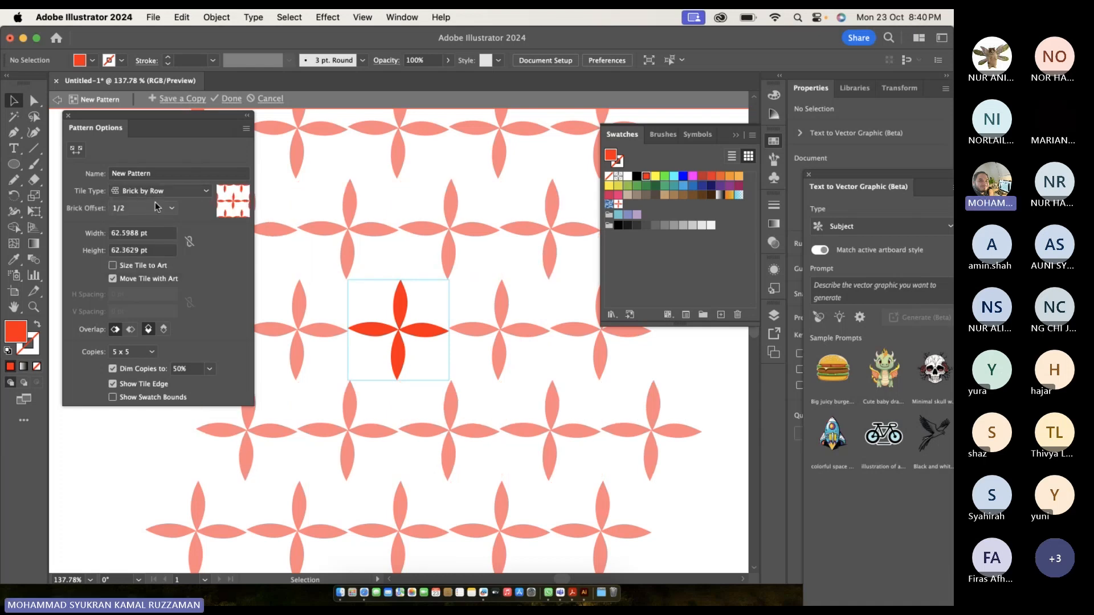
{"action": "left_click", "coordinate": [155, 194]}
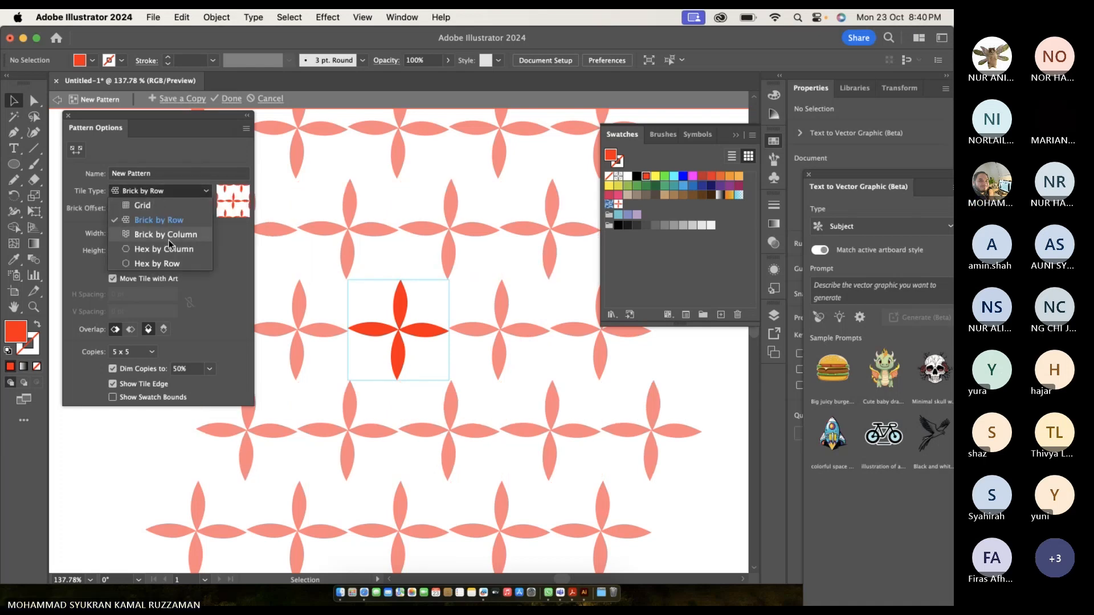
{"action": "left_click", "coordinate": [190, 238]}
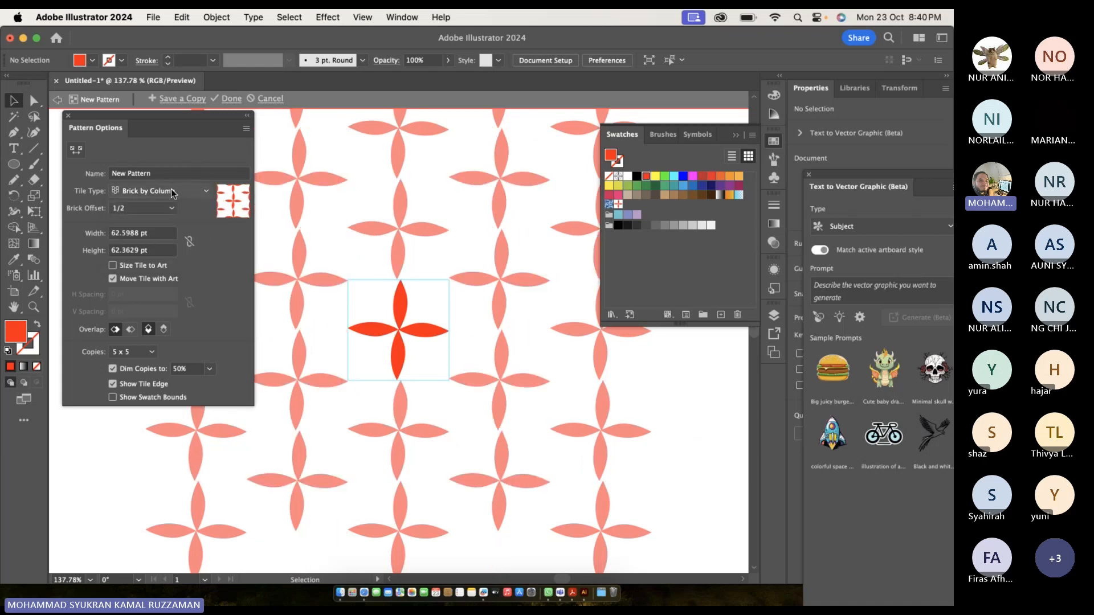
{"action": "left_click", "coordinate": [172, 194]}
{"action": "left_click", "coordinate": [172, 242]}
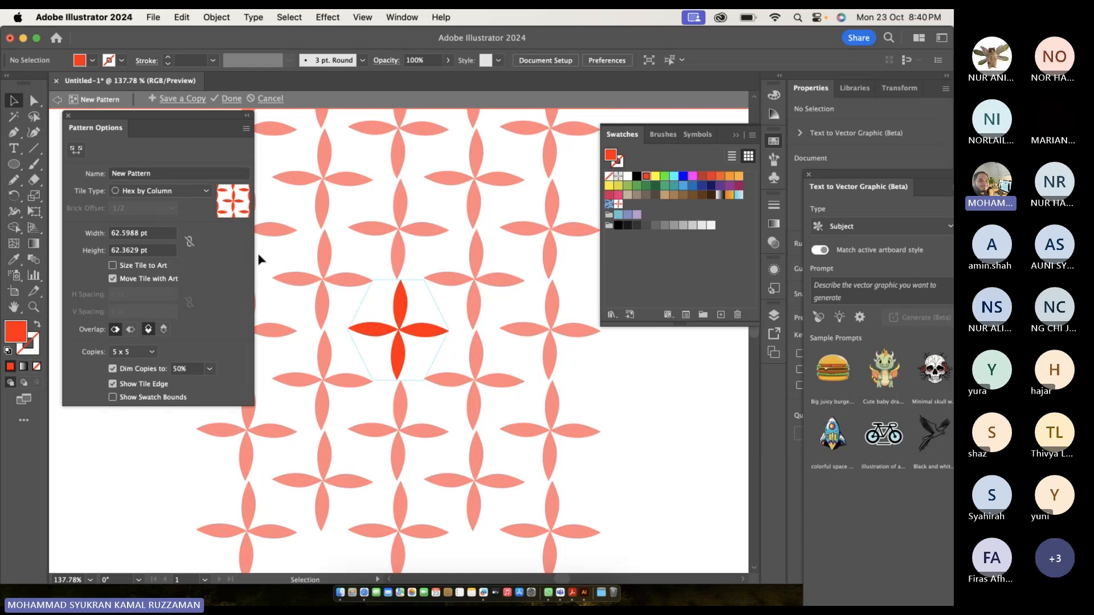
Try a pattern tile 80 pt wide and 80 pt high, and size the tile back to the art.
{"action": "left_click", "coordinate": [118, 233]}
{"action": "left_click", "coordinate": [129, 251]}
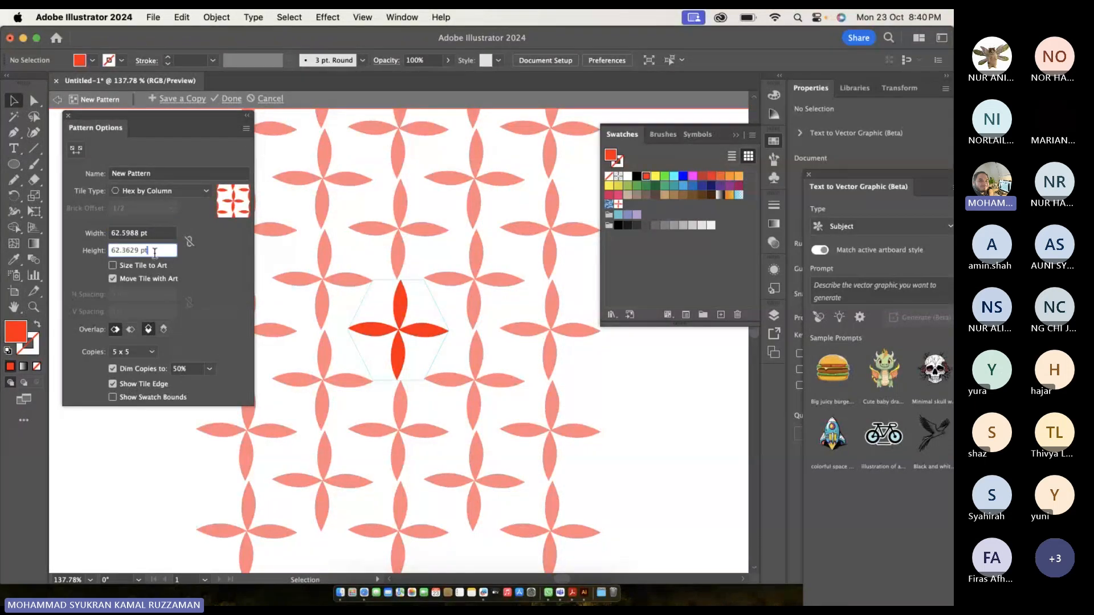
{"action": "double_click", "coordinate": [128, 251]}
{"action": "type", "text": "80"}
{"action": "double_click", "coordinate": [122, 235]}
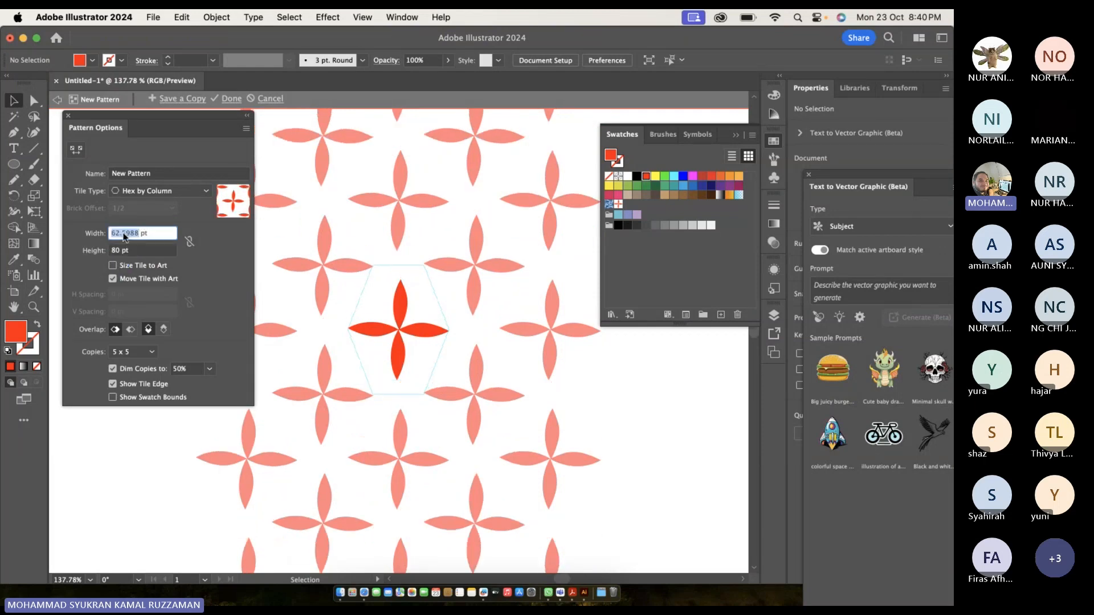
{"action": "type", "text": "80"}
{"action": "key", "text": "Return"}
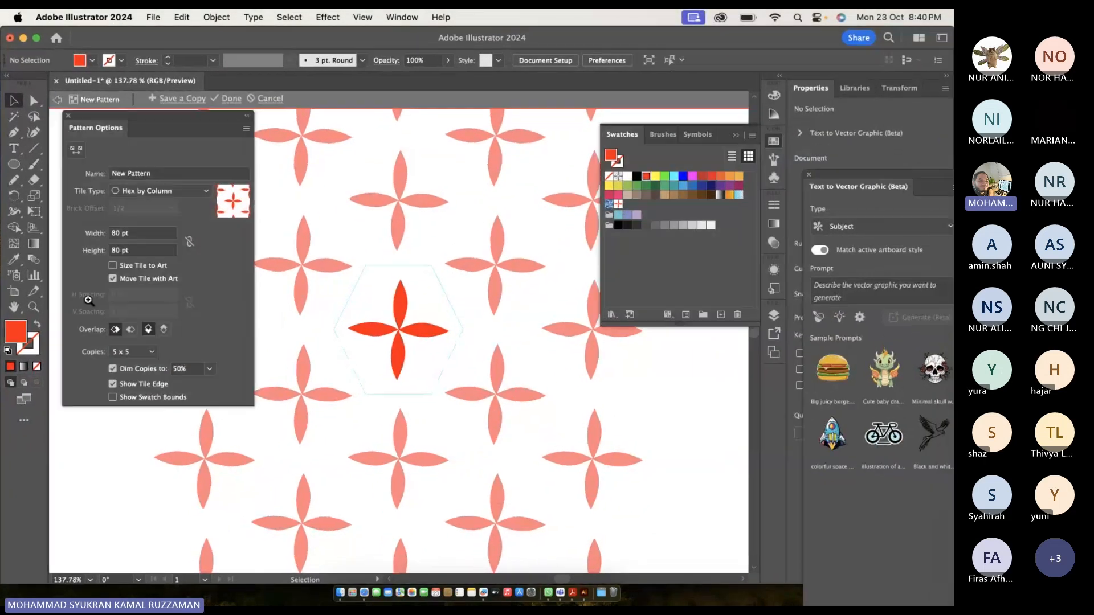
{"action": "left_click", "coordinate": [111, 265]}
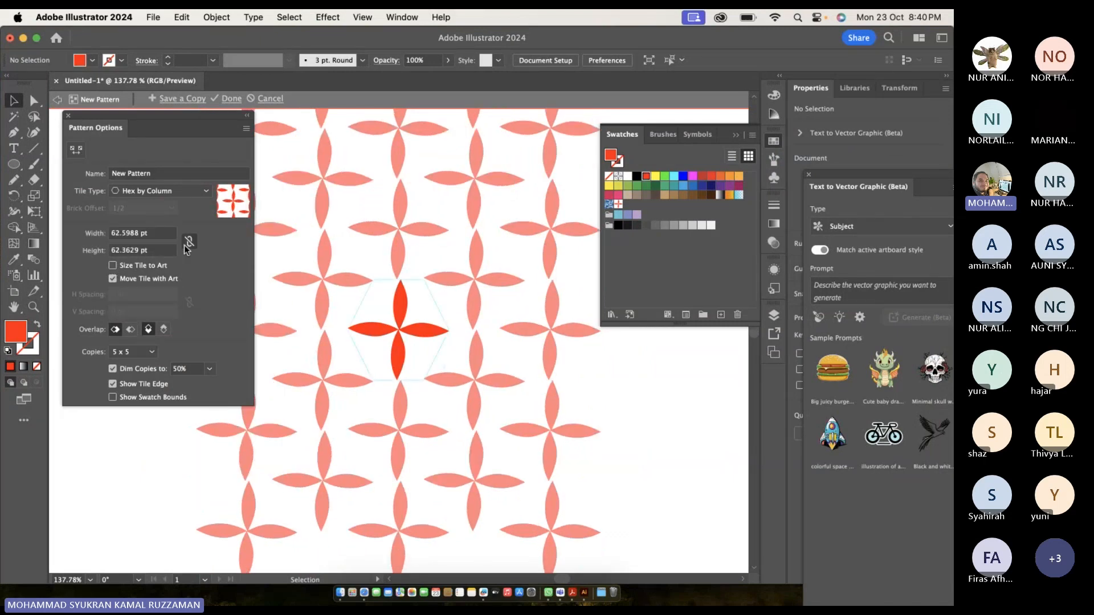
Show 7 x 7 copies of the pattern tile and dim the copies to 60%, trying 10% first.
{"action": "left_click", "coordinate": [142, 351]}
{"action": "left_click", "coordinate": [141, 411]}
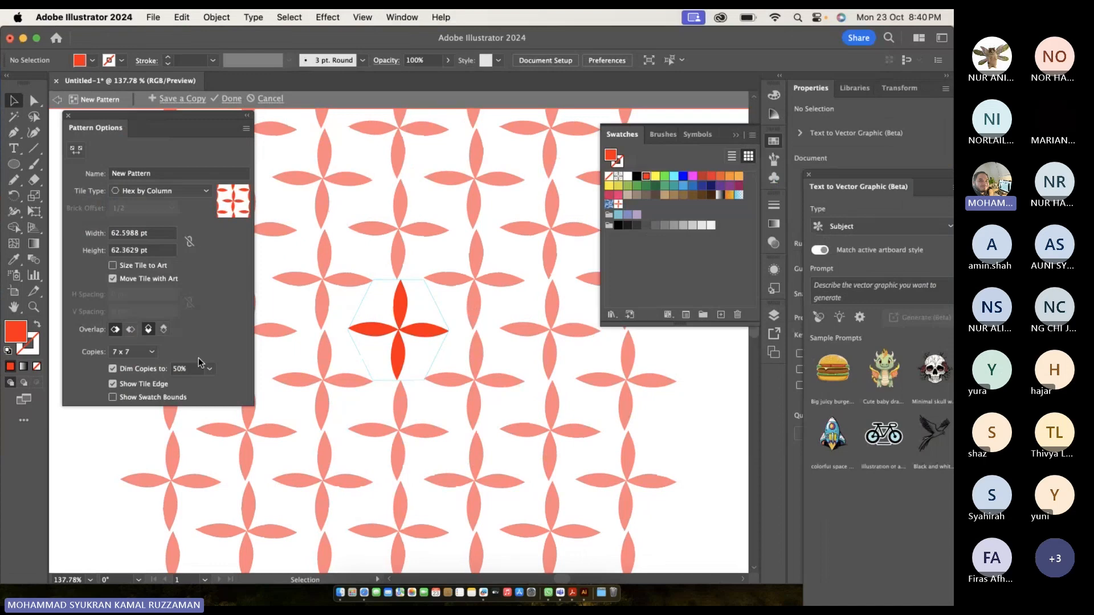
{"action": "left_click", "coordinate": [209, 368]}
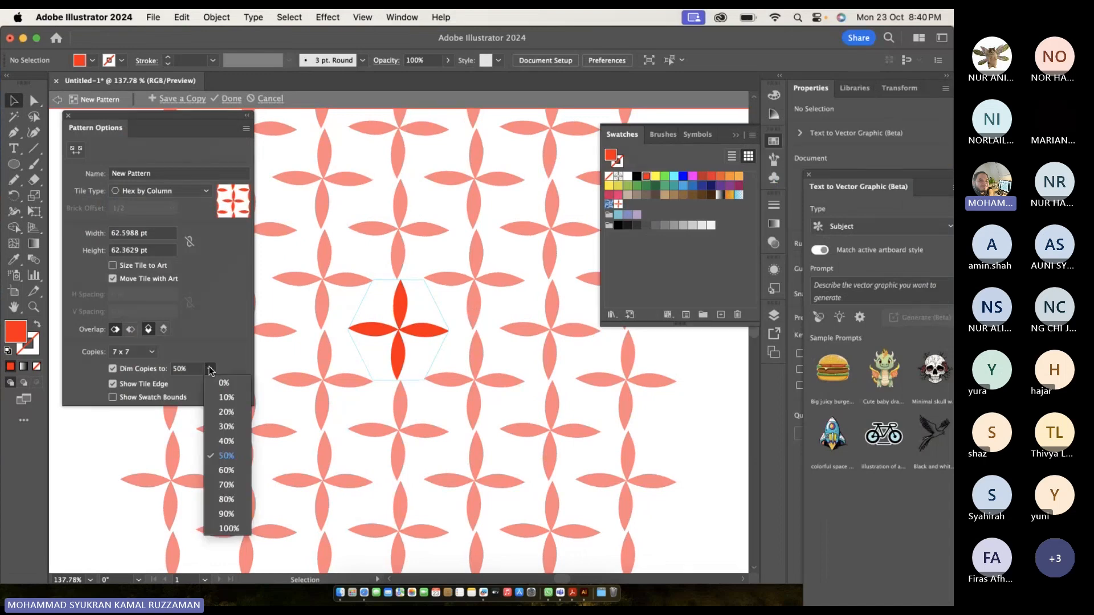
{"action": "left_click", "coordinate": [233, 402]}
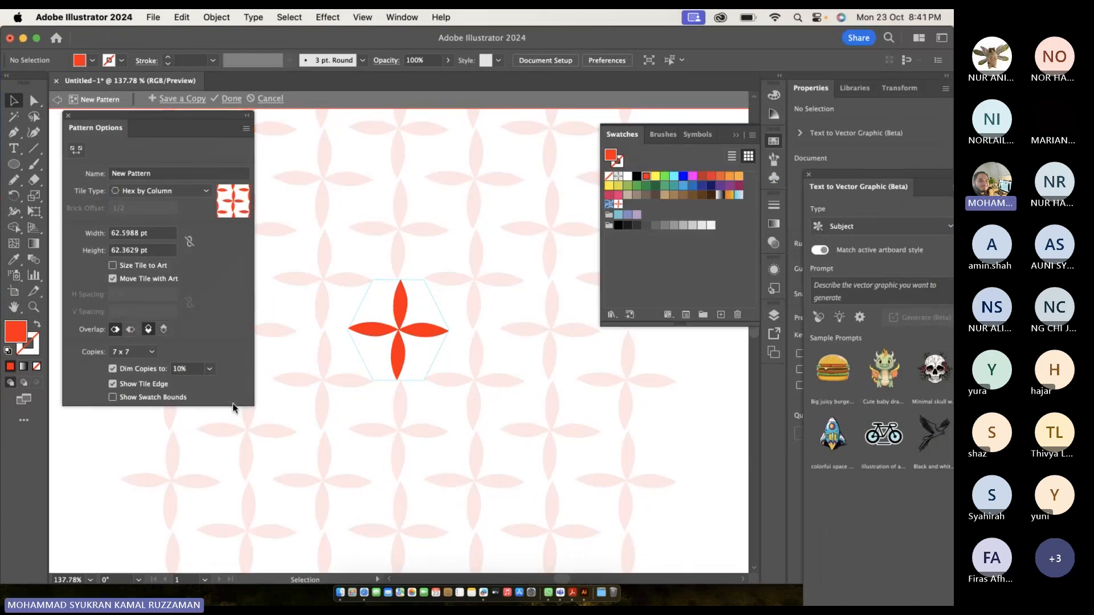
{"action": "left_click", "coordinate": [210, 369]}
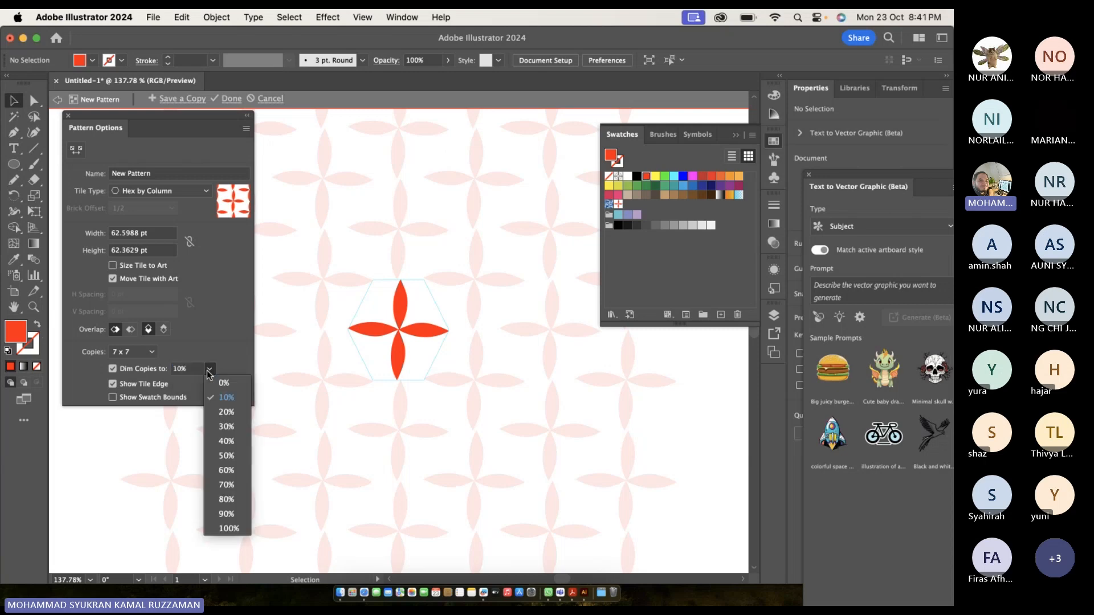
{"action": "left_click", "coordinate": [230, 470]}
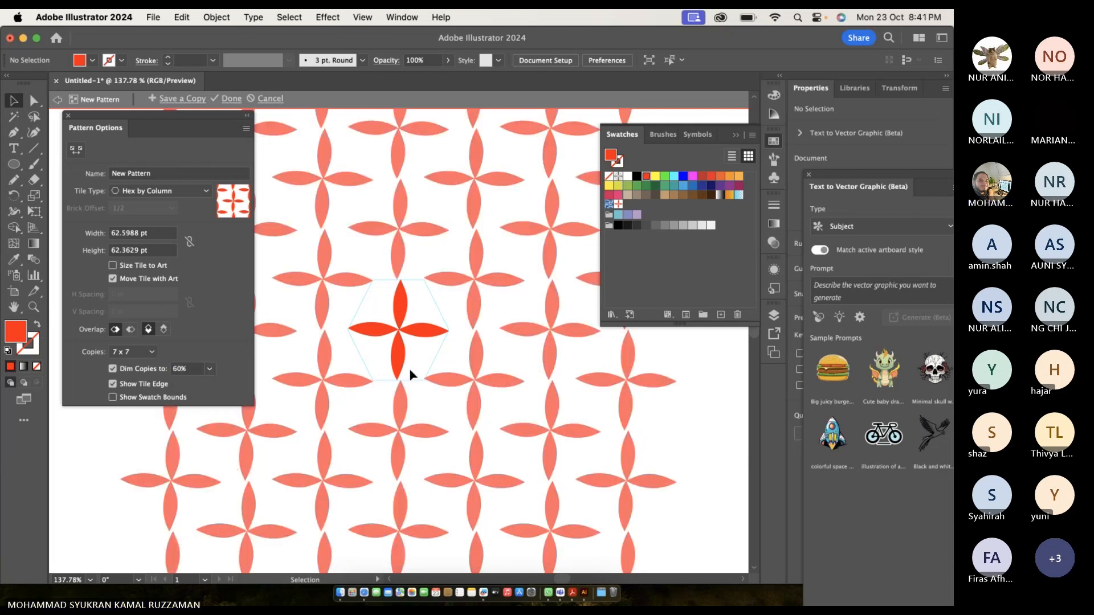
Close the pattern options, leave pattern editing mode and delete the original four-petal flower from the artboard.
{"action": "left_click", "coordinate": [68, 115]}
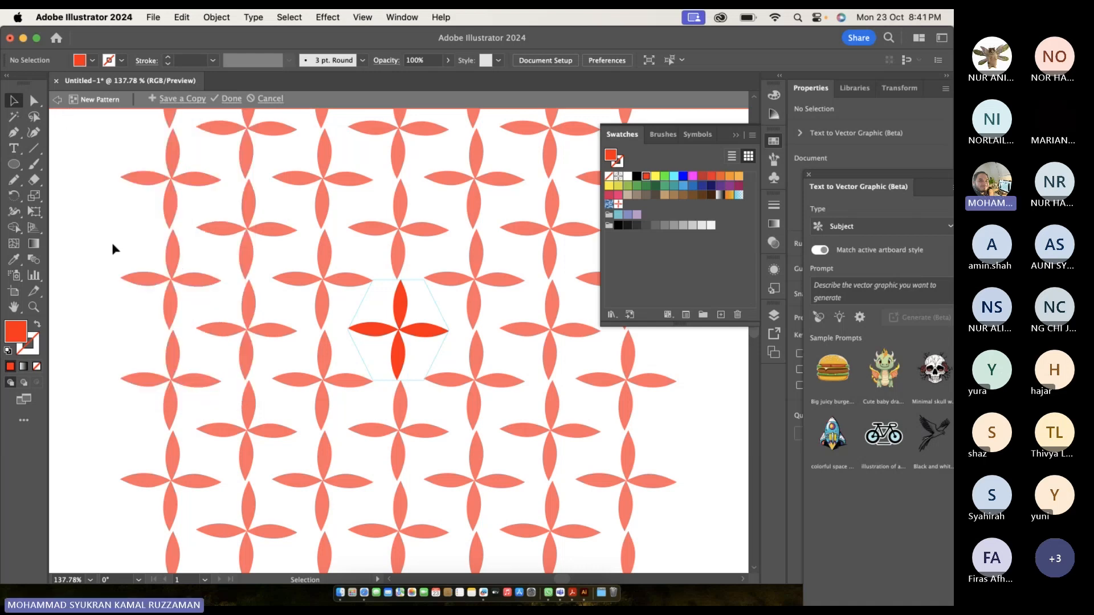
{"action": "left_click", "coordinate": [57, 99]}
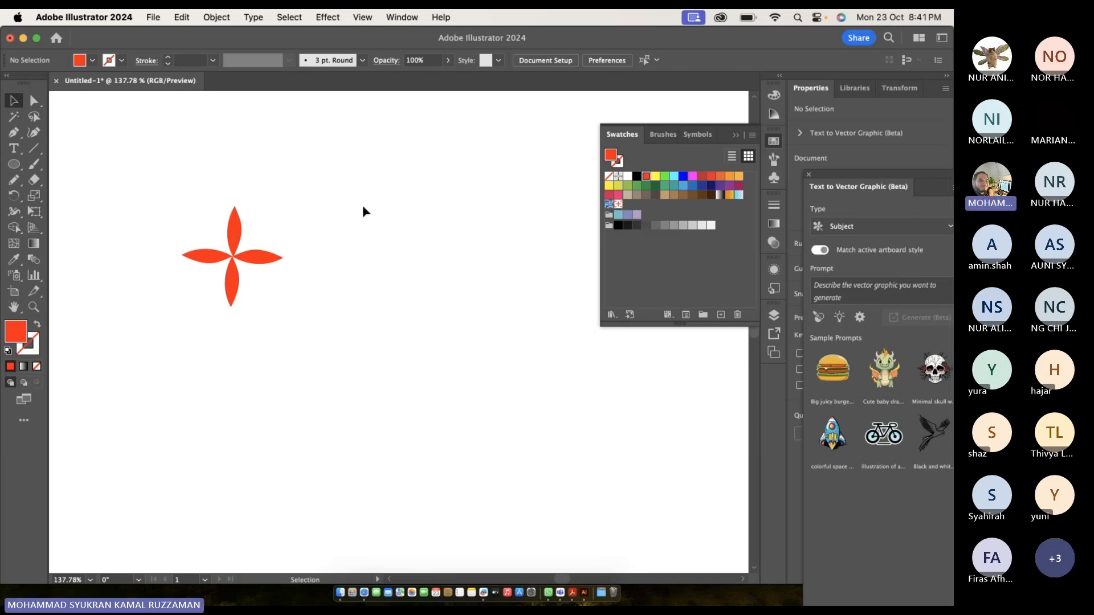
{"action": "left_click", "coordinate": [247, 256]}
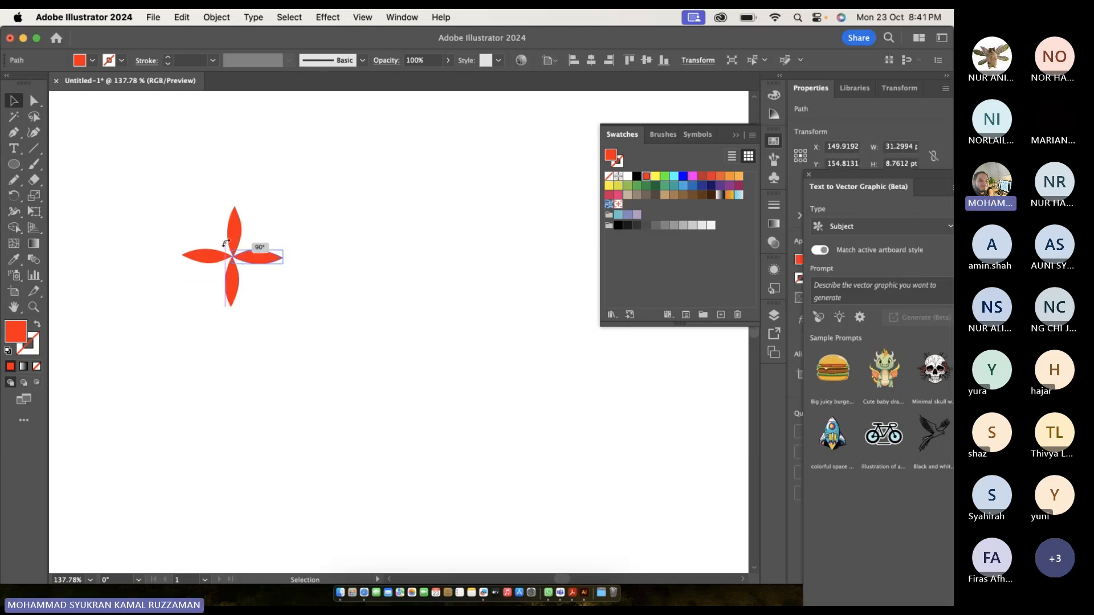
{"action": "left_click", "coordinate": [184, 223]}
{"action": "key", "text": "Delete"}
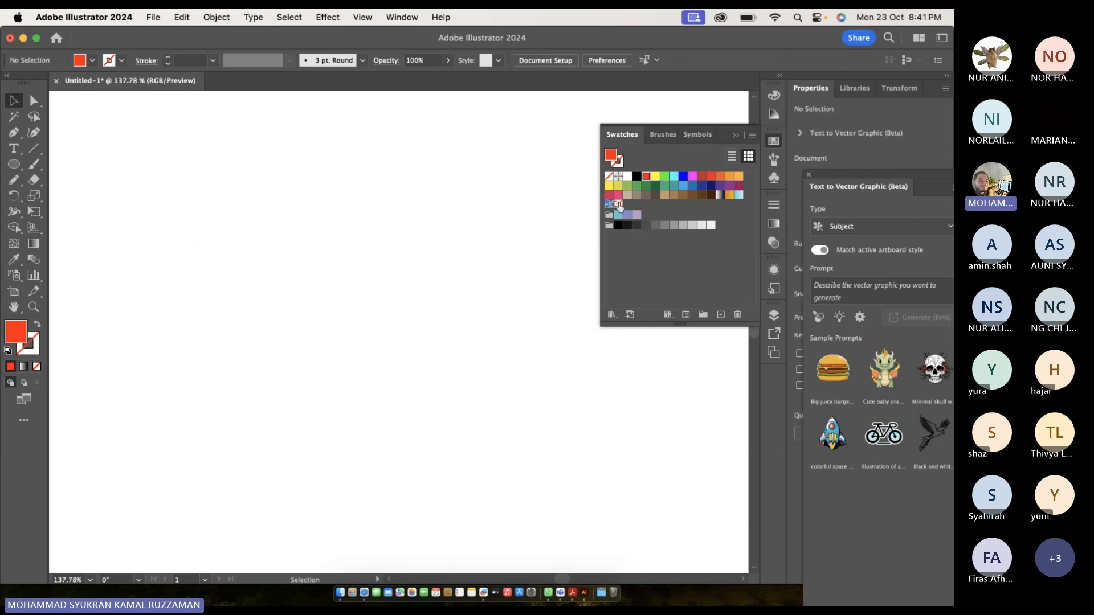
Draw a rectangle about 660 × 511 pt on the artboard and fill it with the new flower pattern swatch.
{"action": "left_click", "coordinate": [12, 166]}
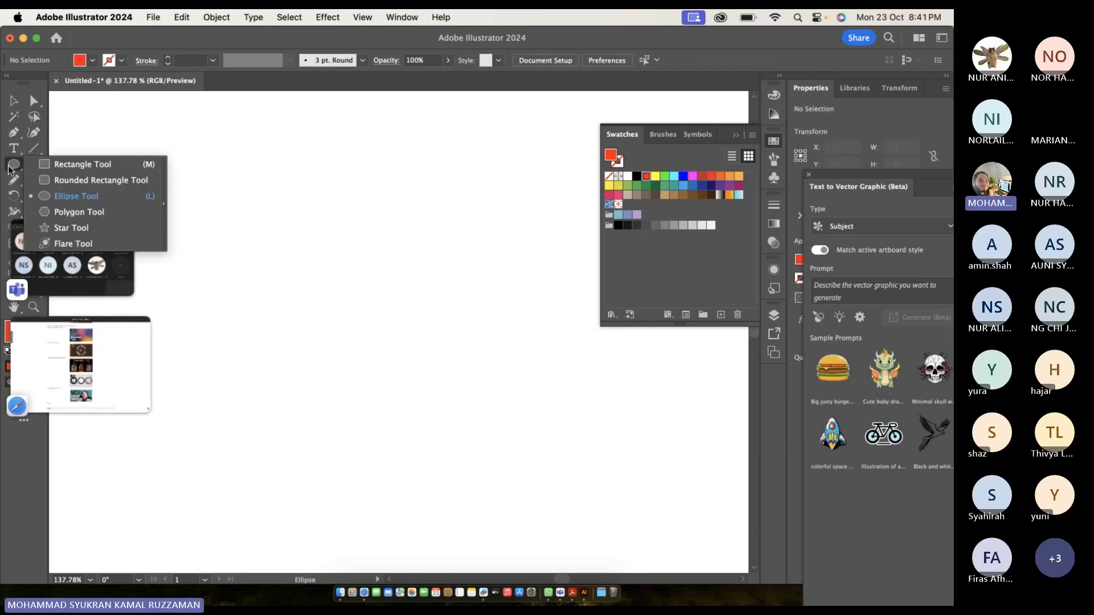
{"action": "left_click", "coordinate": [60, 164]}
{"action": "scroll", "coordinate": [138, 159], "scroll_direction": "down", "scroll_amount": 1}
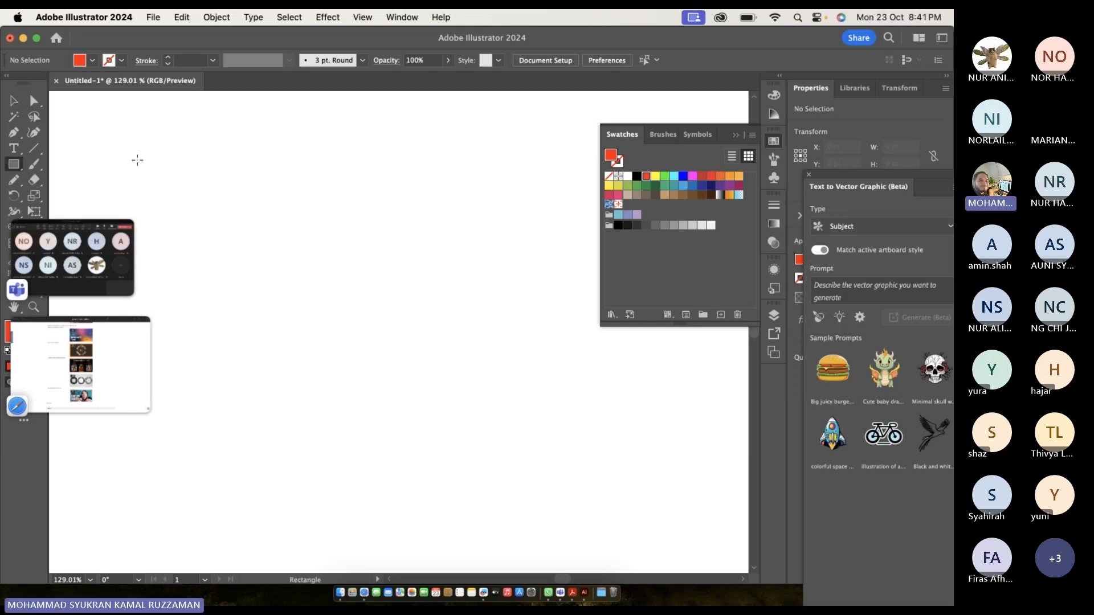
{"action": "scroll", "coordinate": [137, 159], "scroll_direction": "down", "scroll_amount": 5}
{"action": "left_click_drag", "start_coordinate": [129, 137], "coordinate": [439, 377]}
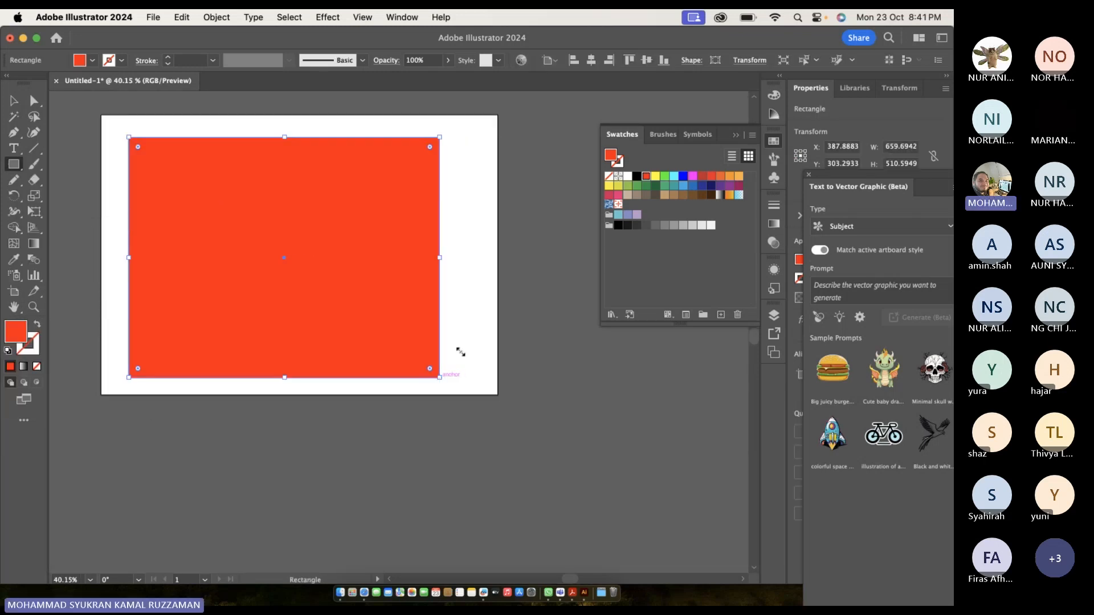
{"action": "left_click", "coordinate": [618, 206]}
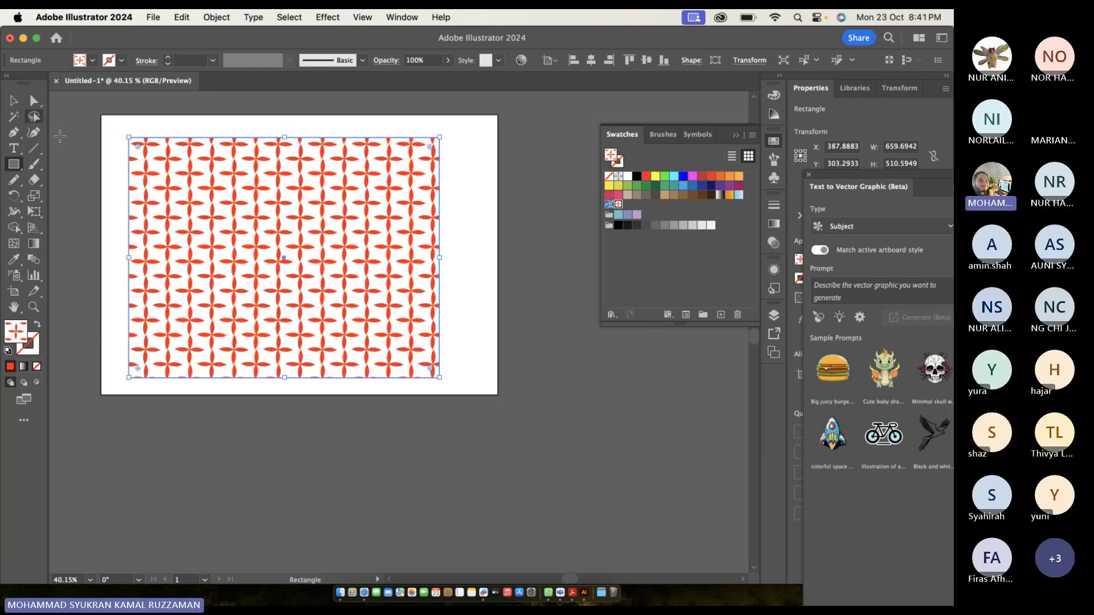
Move the patterned rectangle to the artboard's upper-left corner, enlarge it to cover nearly the whole artboard, and deselect it.
{"action": "key", "text": "v"}
{"action": "left_click_drag", "start_coordinate": [193, 224], "coordinate": [168, 203]}
{"action": "left_click_drag", "start_coordinate": [414, 358], "coordinate": [493, 395]}
{"action": "left_click", "coordinate": [508, 382]}
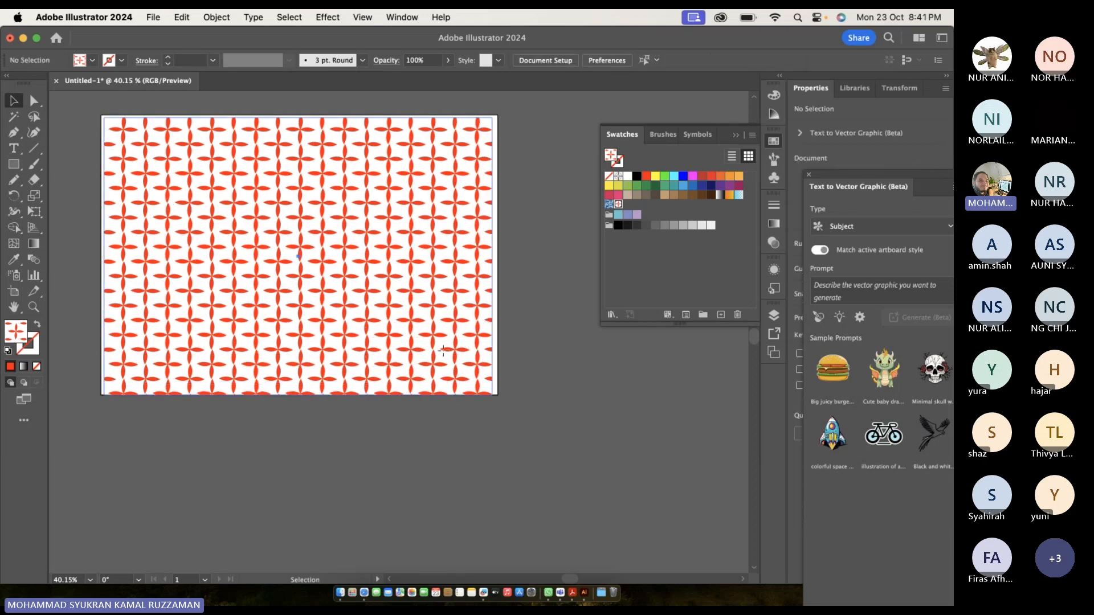
{"action": "left_click", "coordinate": [443, 350]}
{"action": "left_click", "coordinate": [508, 370]}
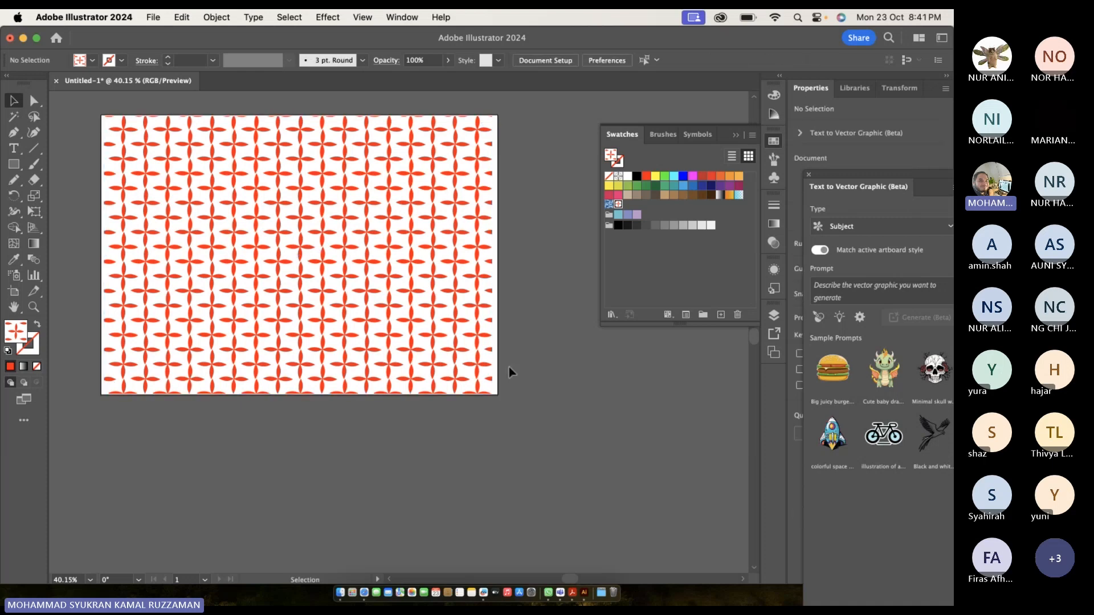
Reduce the opacity of the rectangle filled with the red flower pattern to 29%.
{"action": "left_click", "coordinate": [330, 251]}
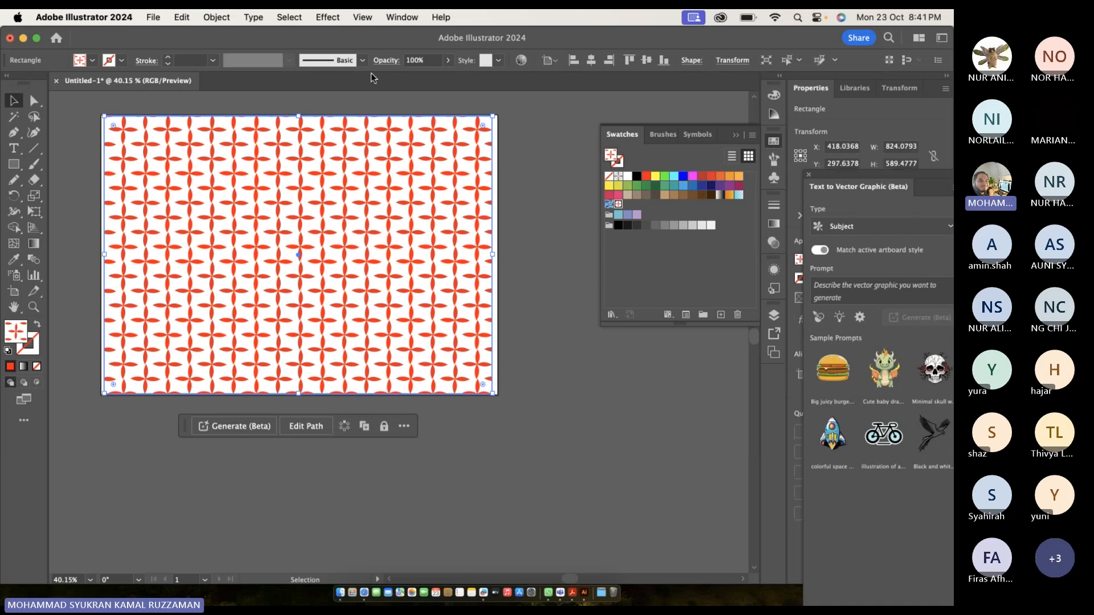
{"action": "left_click", "coordinate": [386, 59]}
{"action": "left_click", "coordinate": [386, 82]}
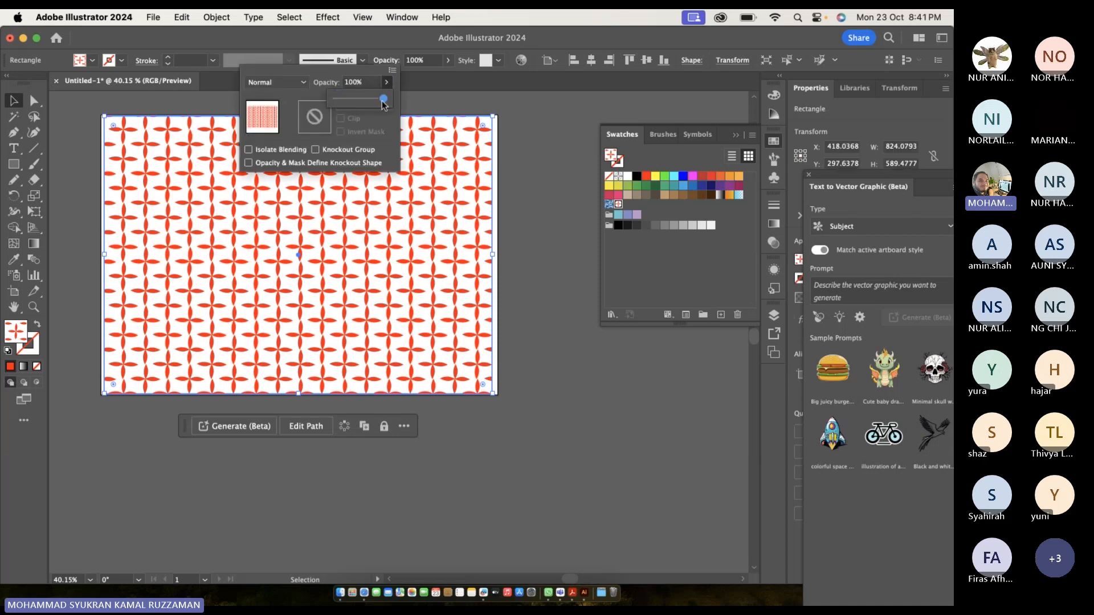
{"action": "left_click_drag", "start_coordinate": [389, 98], "coordinate": [345, 101]}
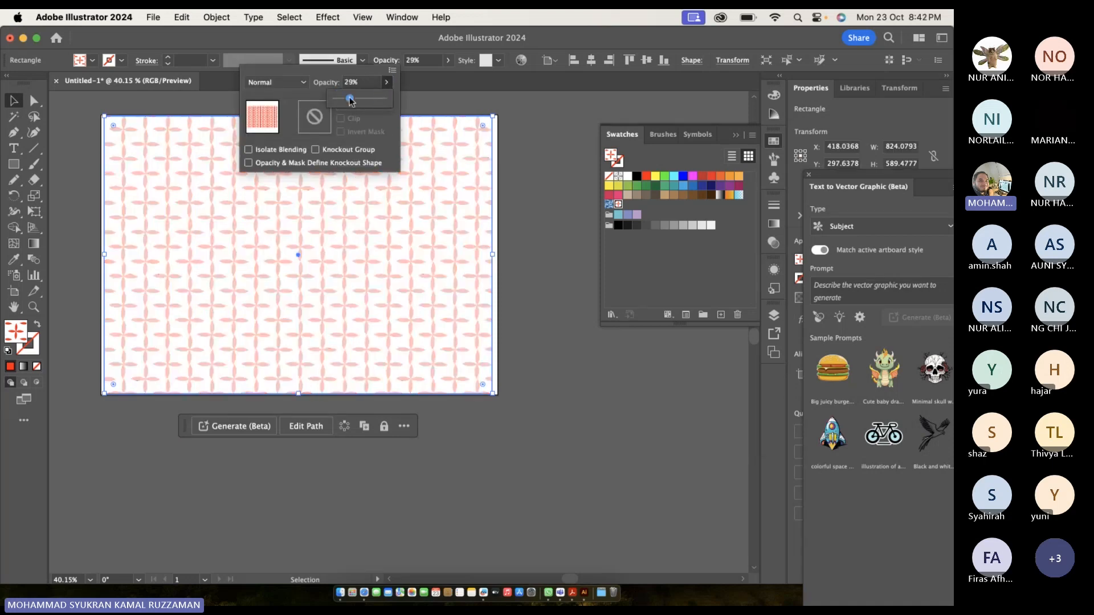
{"action": "left_click", "coordinate": [466, 98]}
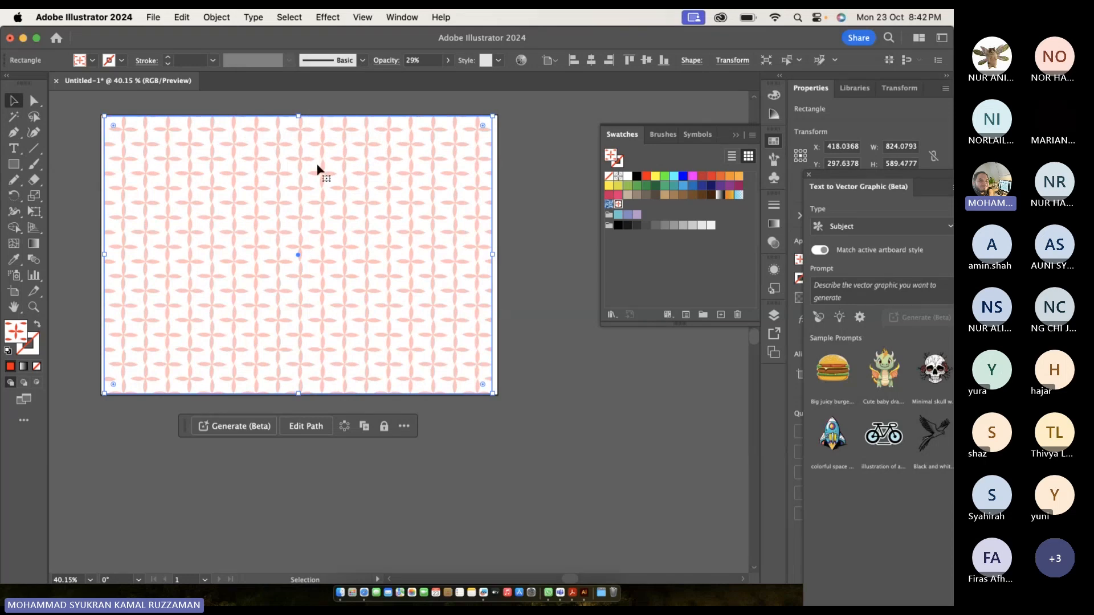
{"action": "left_click", "coordinate": [92, 106]}
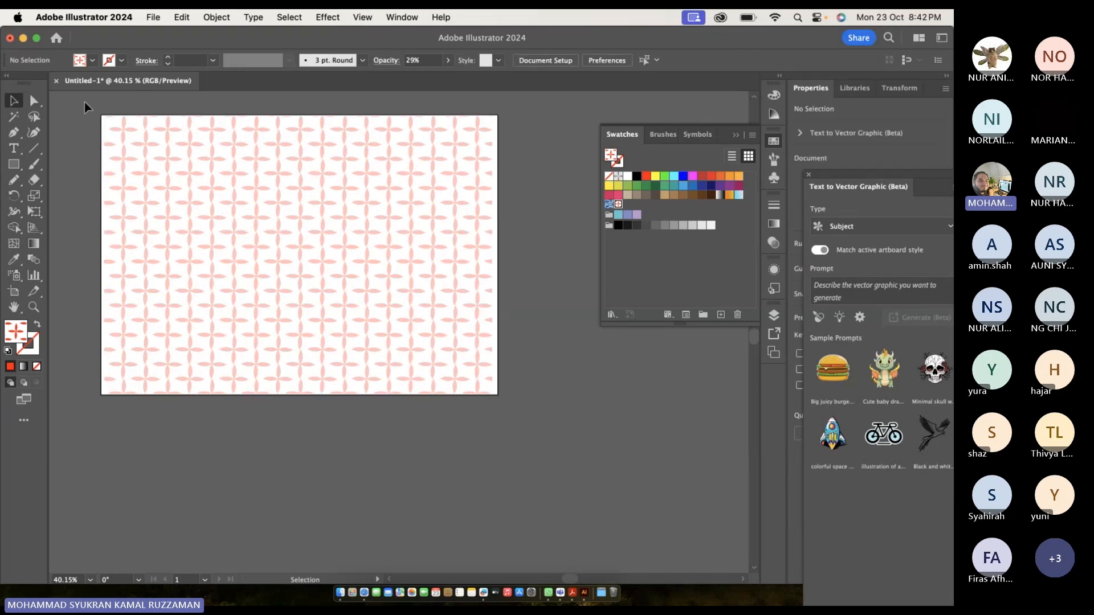
Open the faded rectangle's flower pattern for editing to view its pattern options, and exit without changes.
{"action": "left_click", "coordinate": [198, 176]}
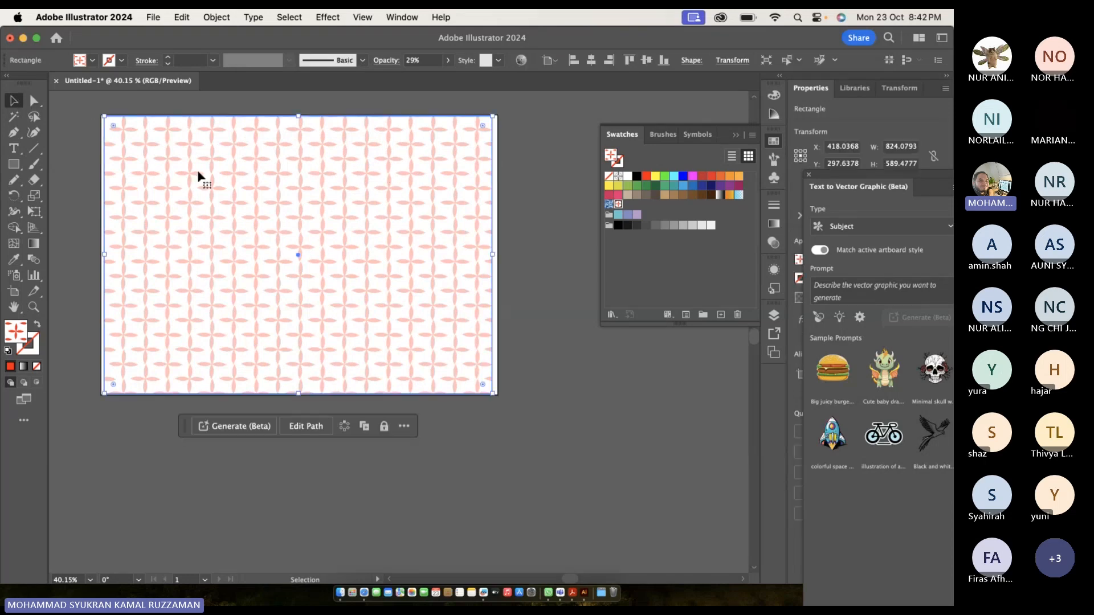
{"action": "left_click", "coordinate": [396, 60]}
{"action": "left_click", "coordinate": [214, 18]}
{"action": "mouse_move", "coordinate": [310, 394]}
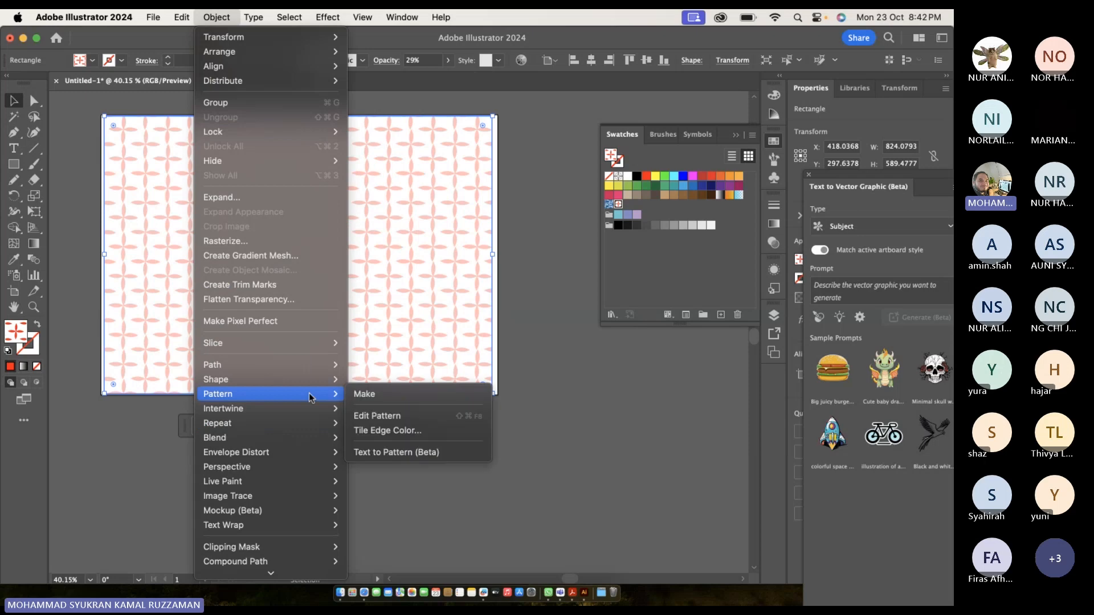
{"action": "left_click", "coordinate": [411, 415]}
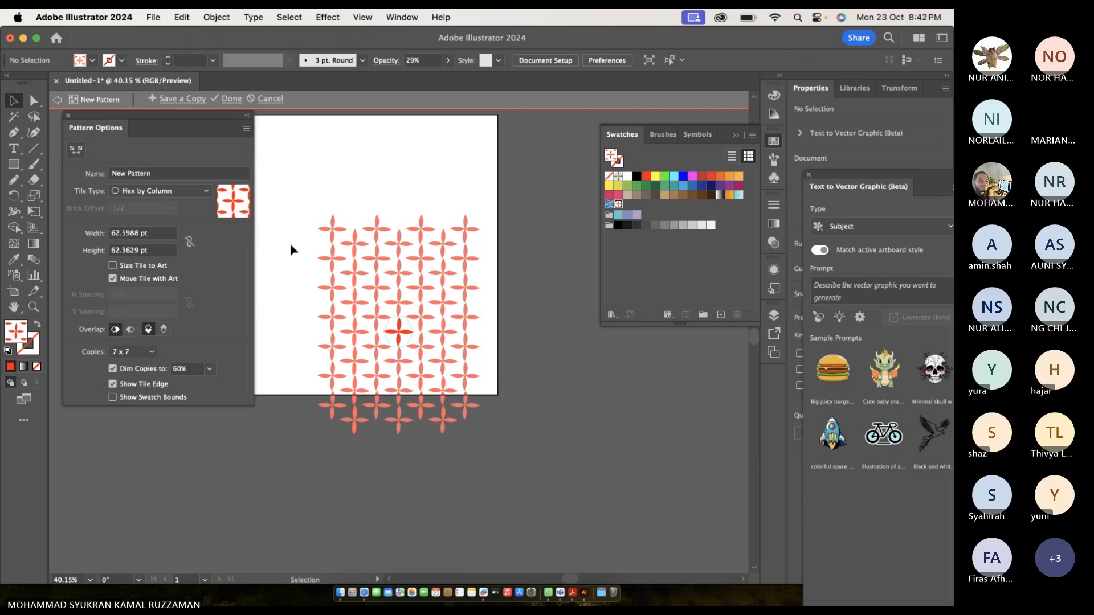
{"action": "double_click", "coordinate": [220, 480]}
{"action": "left_click", "coordinate": [253, 17]}
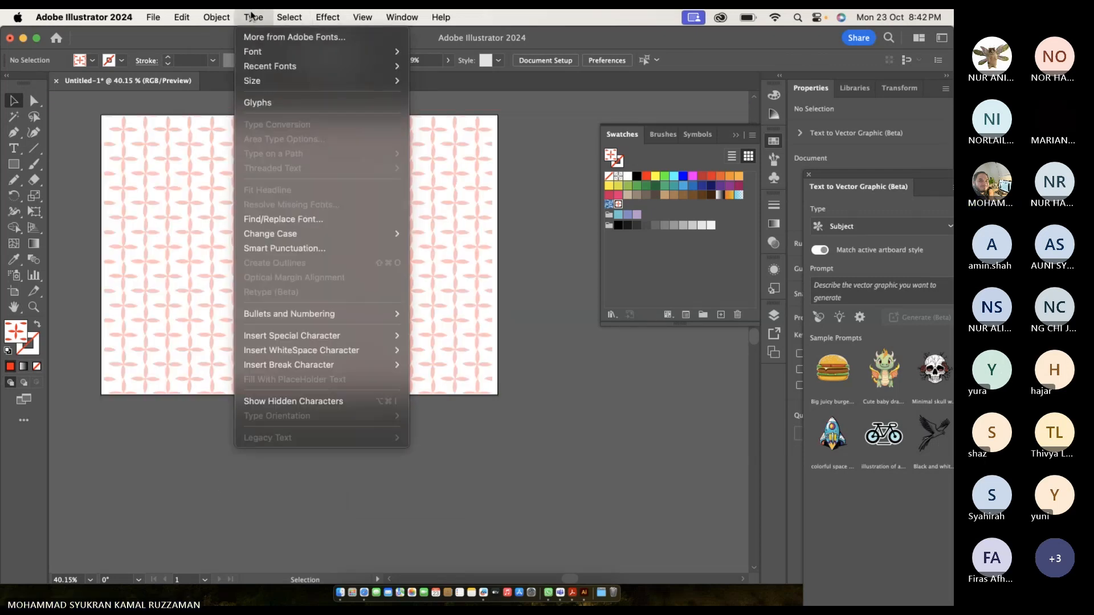
{"action": "left_click", "coordinate": [528, 237]}
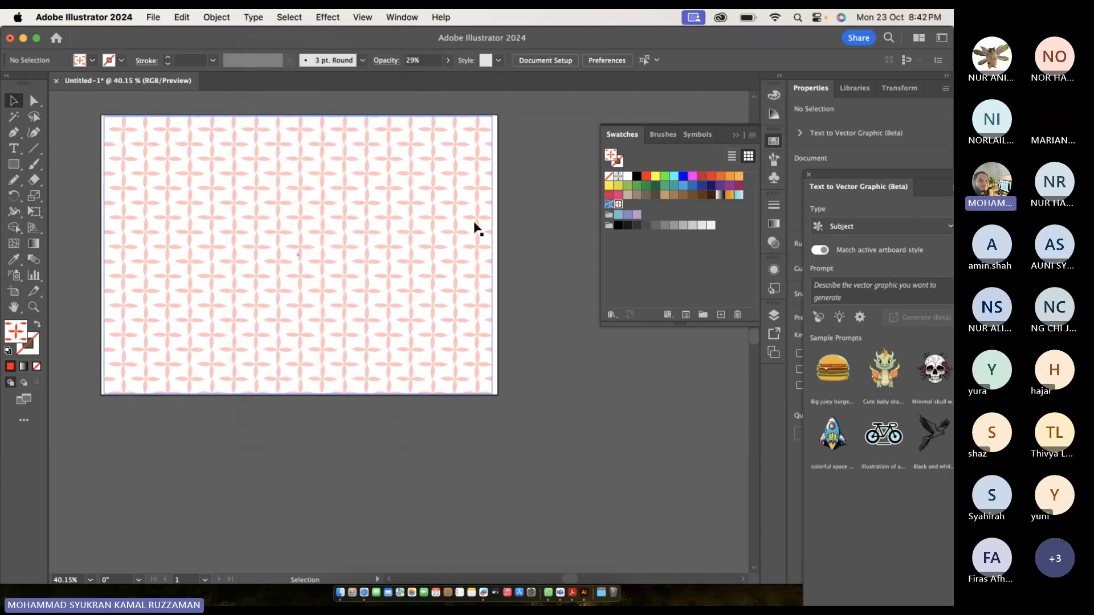
{"action": "left_click", "coordinate": [473, 222]}
{"action": "left_click", "coordinate": [218, 17]}
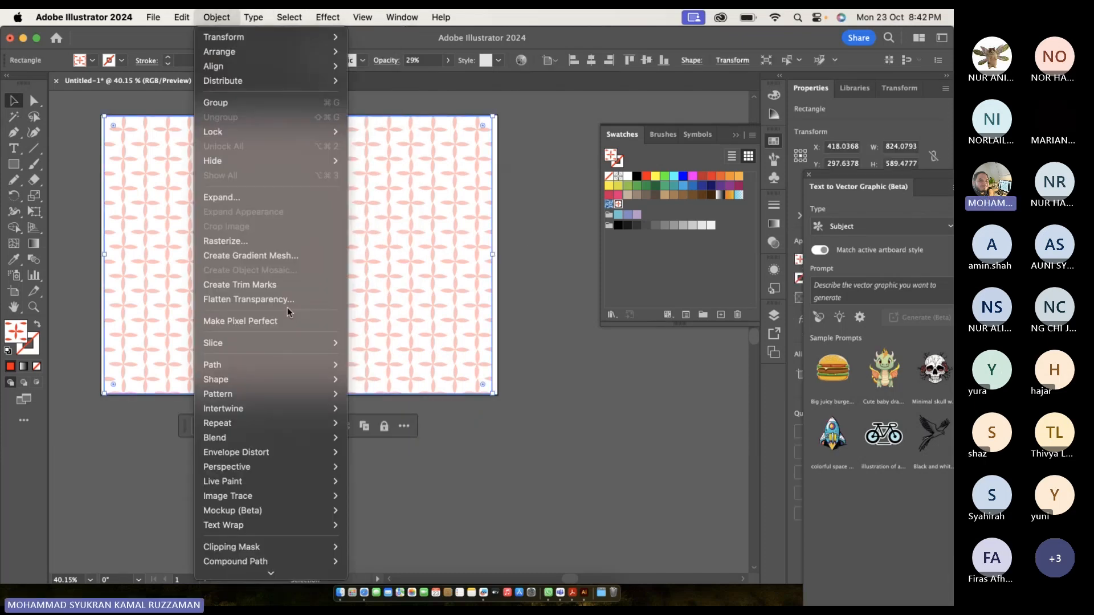
{"action": "mouse_move", "coordinate": [300, 380]}
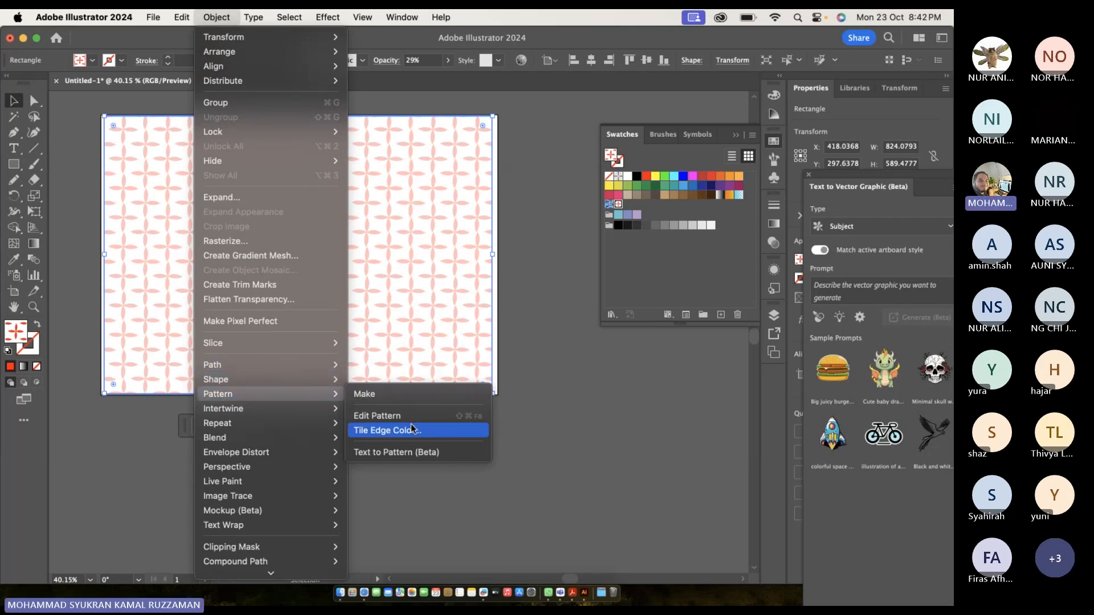
{"action": "left_click", "coordinate": [440, 433]}
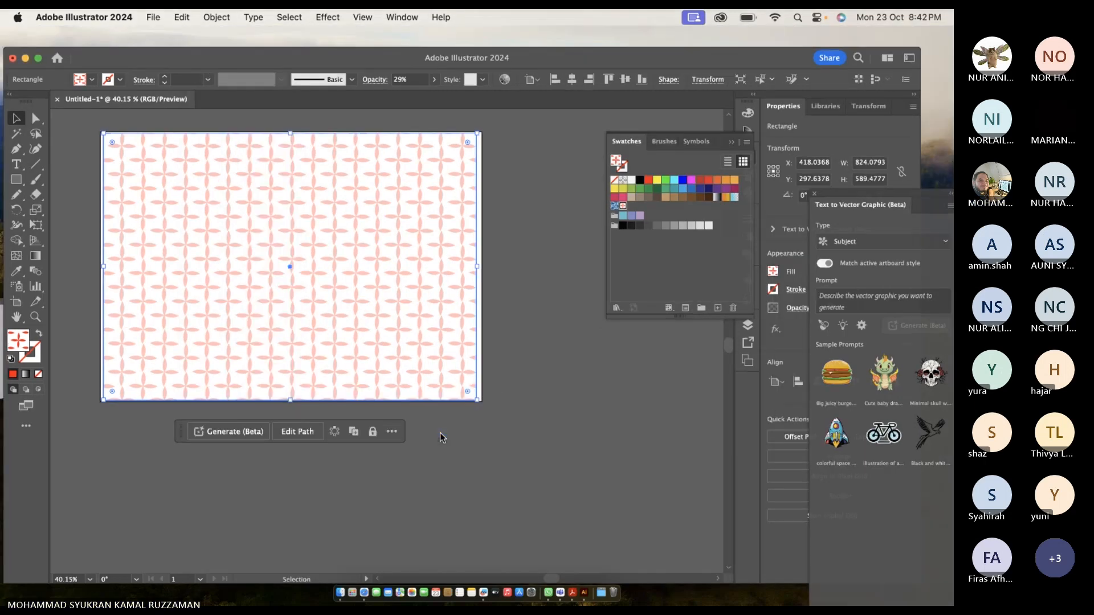
{"action": "left_click", "coordinate": [220, 28]}
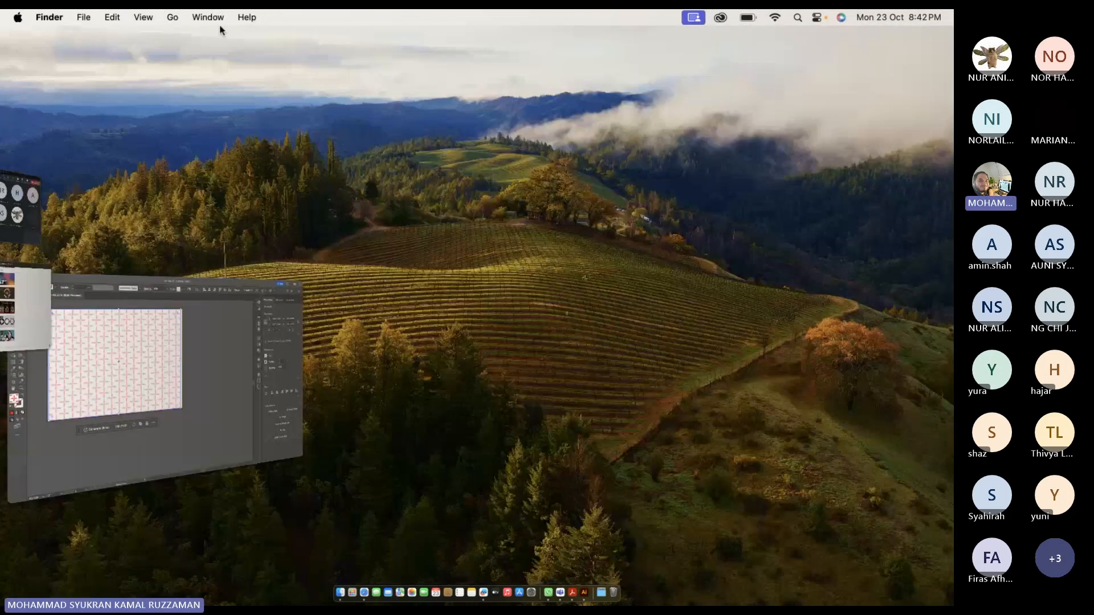
{"action": "left_click", "coordinate": [219, 30]}
{"action": "left_click", "coordinate": [217, 17]}
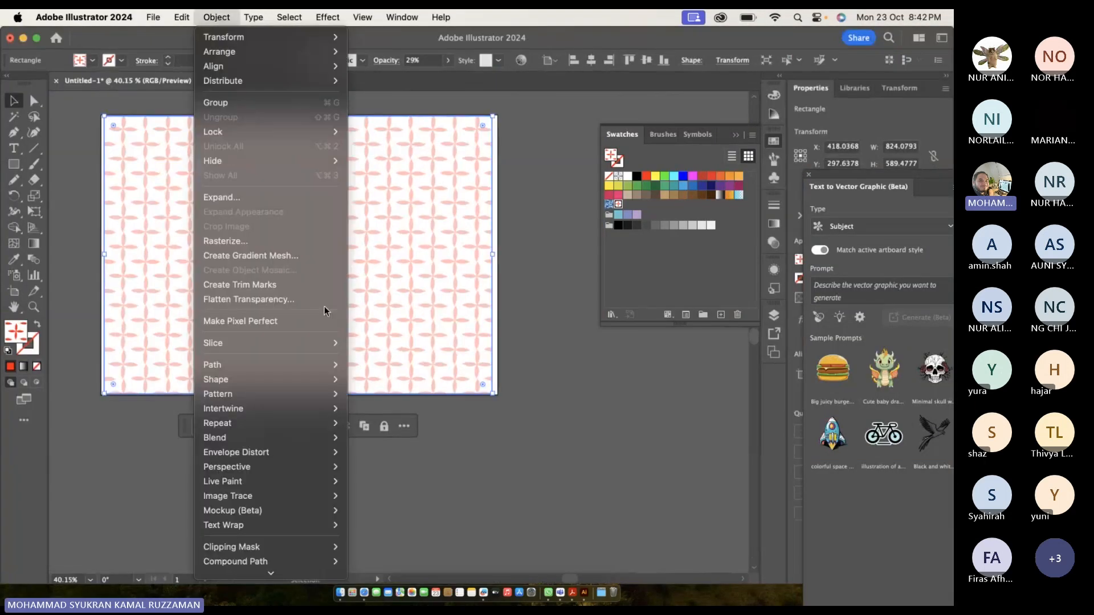
{"action": "mouse_move", "coordinate": [325, 398]}
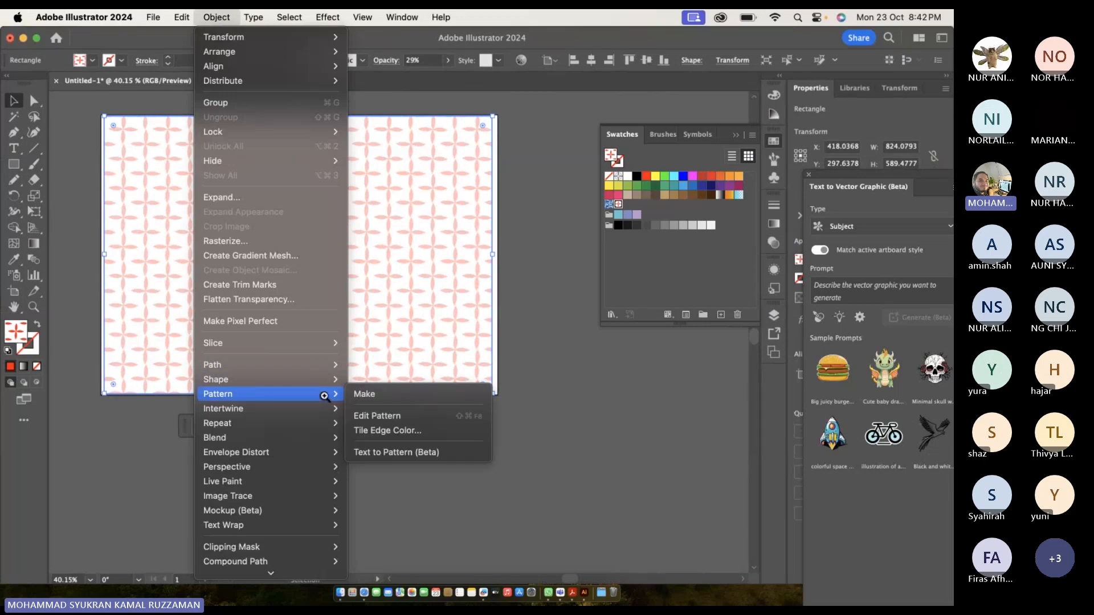
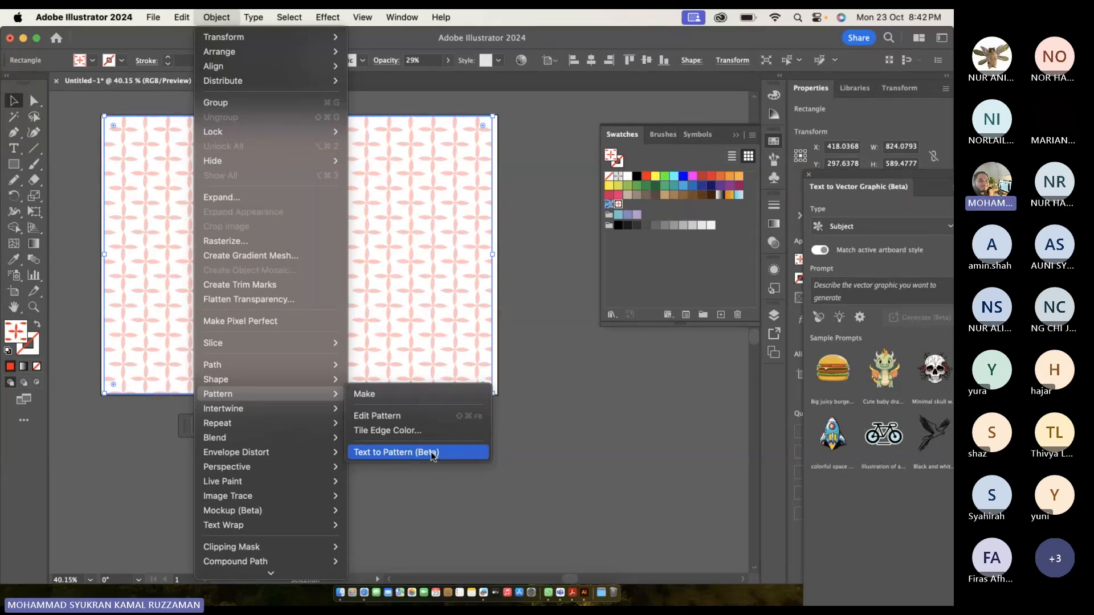
{"action": "left_click", "coordinate": [433, 454]}
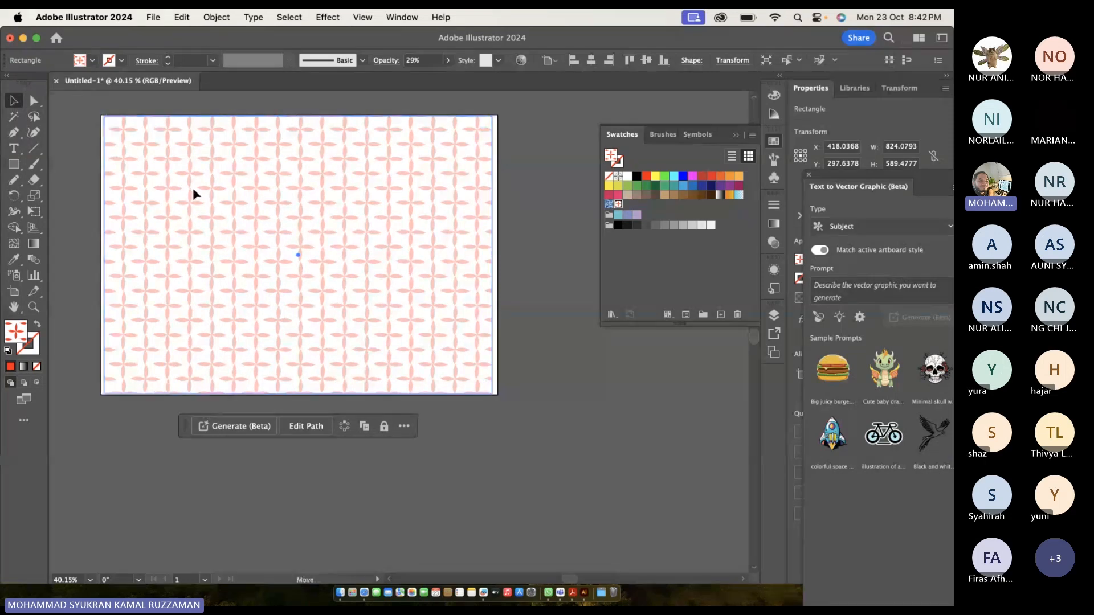
Delete the flower-patterned rectangle from the artboard.
{"action": "left_click_drag", "start_coordinate": [193, 186], "coordinate": [227, 210]}
{"action": "key", "text": "Delete"}
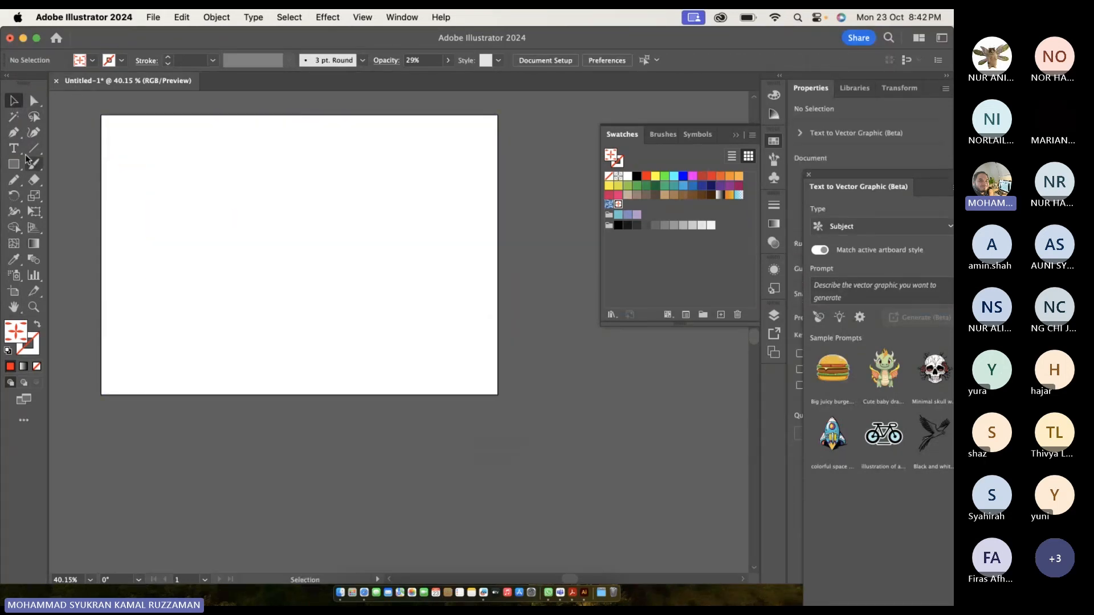
Add the text "UMK" in Bebas Neue near the artboard's centre and enlarge it to about 22.33 pt.
{"action": "key", "text": "t"}
{"action": "left_click", "coordinate": [240, 221]}
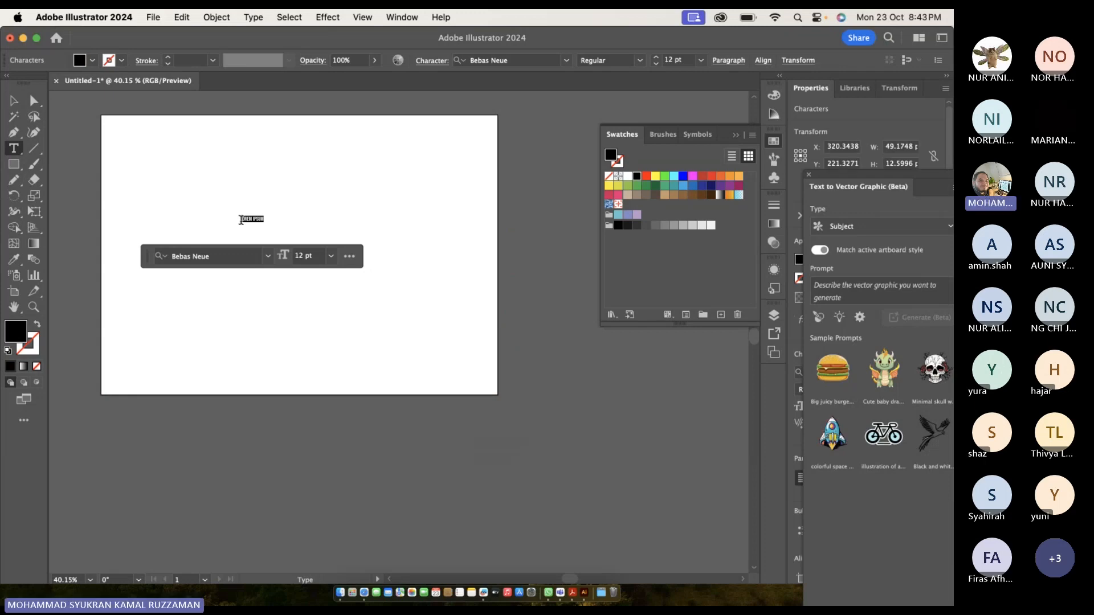
{"action": "left_click", "coordinate": [13, 100]}
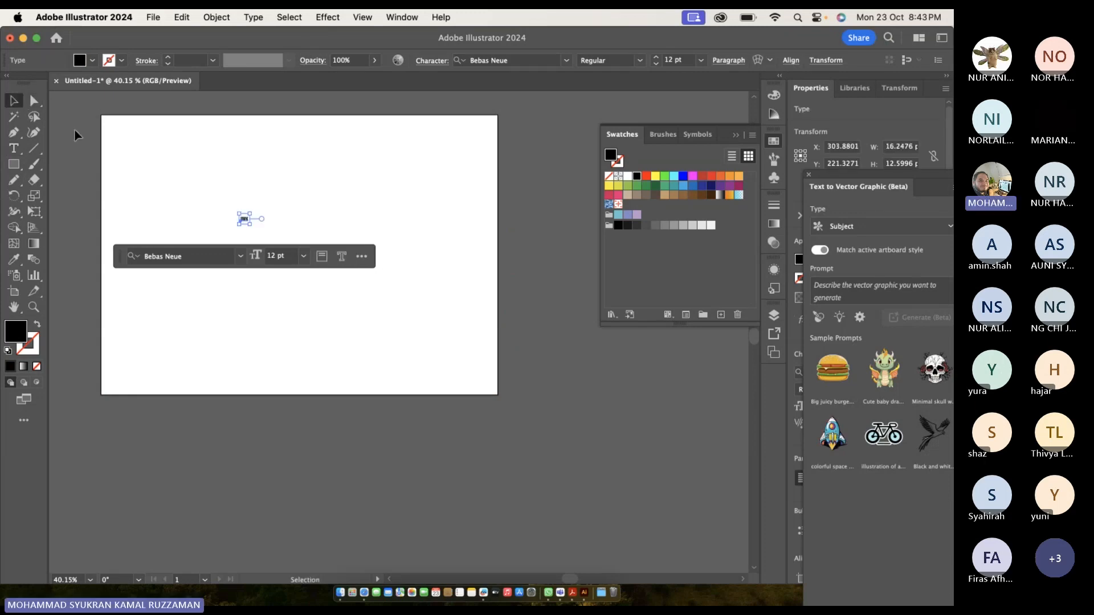
{"action": "left_click_drag", "start_coordinate": [250, 224], "coordinate": [255, 228]}
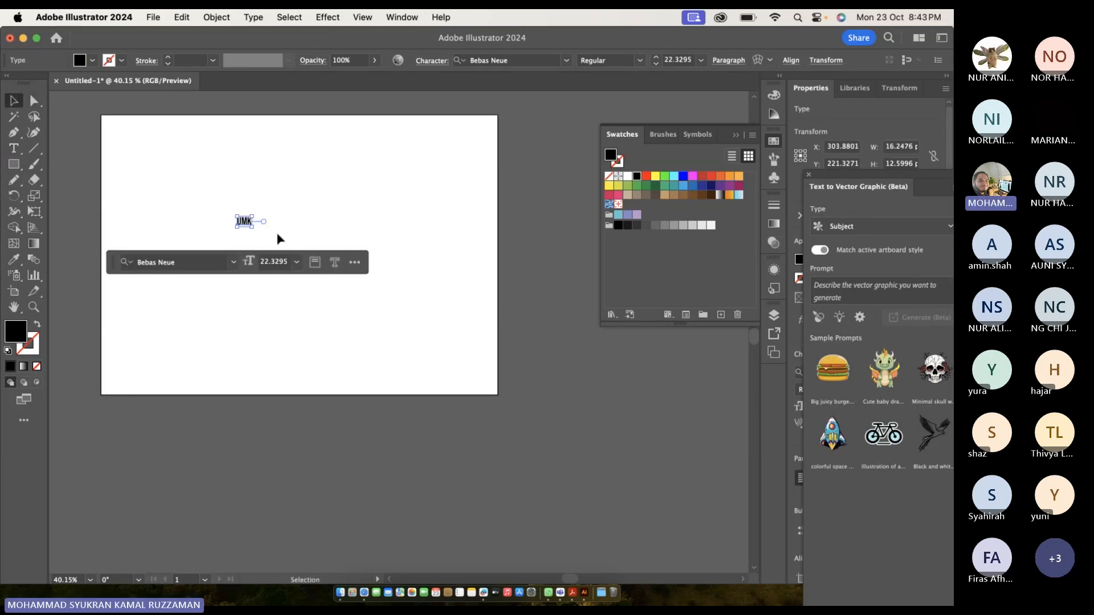
Make a new pattern from the UMK text and dismiss the swatch notice.
{"action": "left_click", "coordinate": [215, 17]}
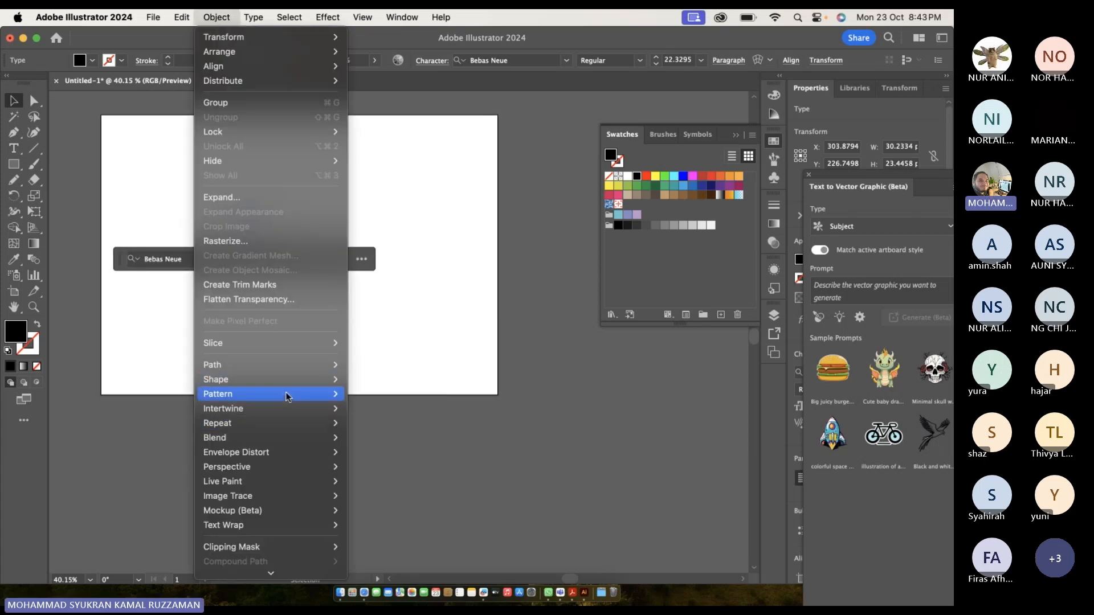
{"action": "mouse_move", "coordinate": [285, 392]}
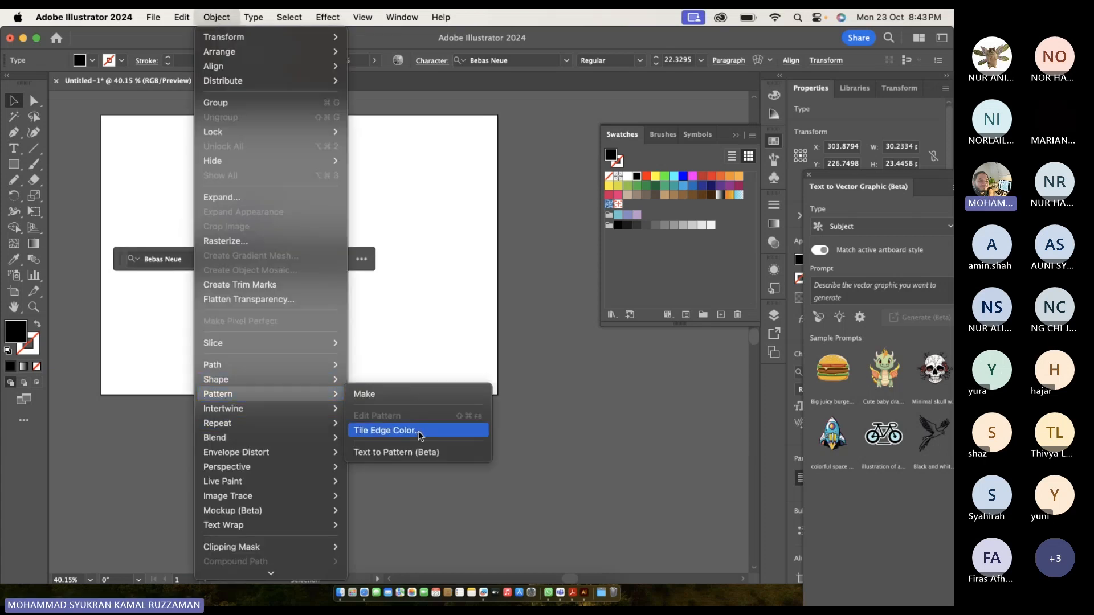
{"action": "left_click", "coordinate": [419, 397]}
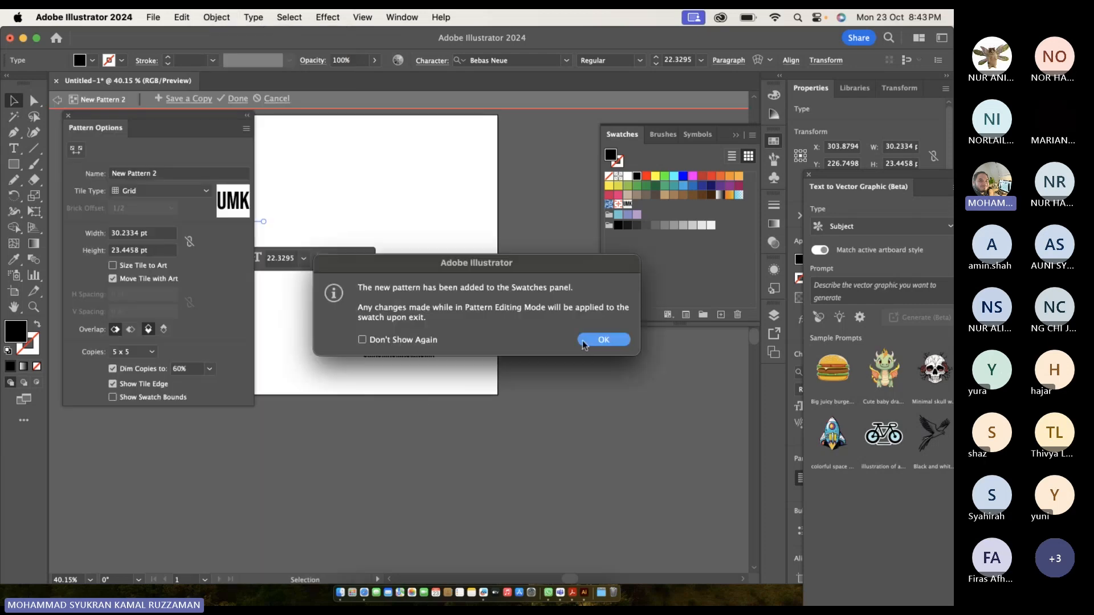
{"action": "left_click", "coordinate": [600, 340]}
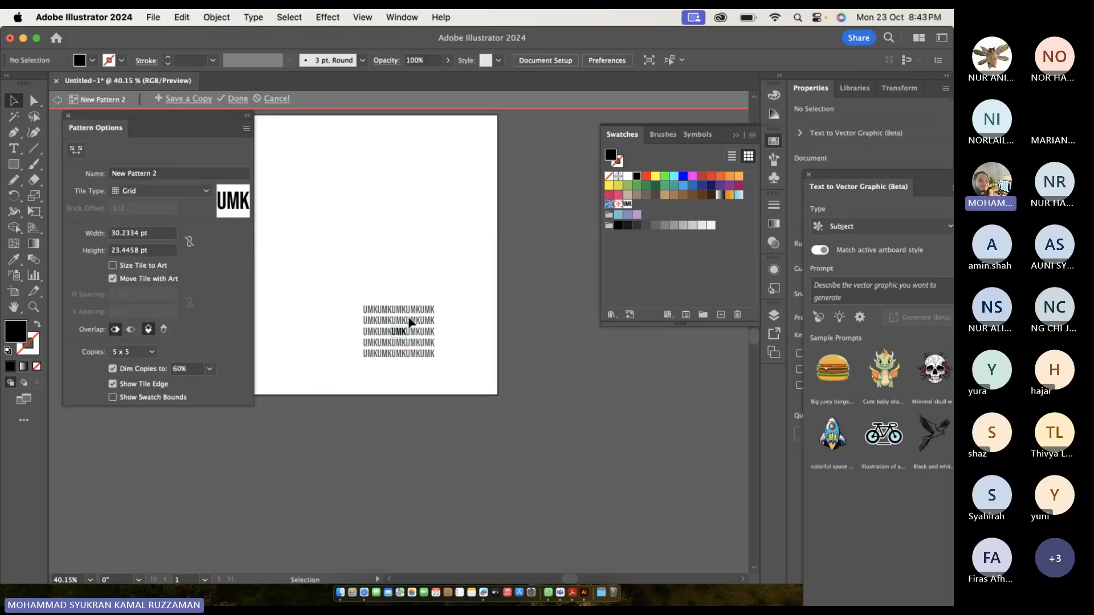
Set the UMK pattern's tile type to Brick by Row with a 2/3 brick offset, and close the pattern options.
{"action": "scroll", "coordinate": [412, 323], "scroll_direction": "up", "scroll_amount": 5}
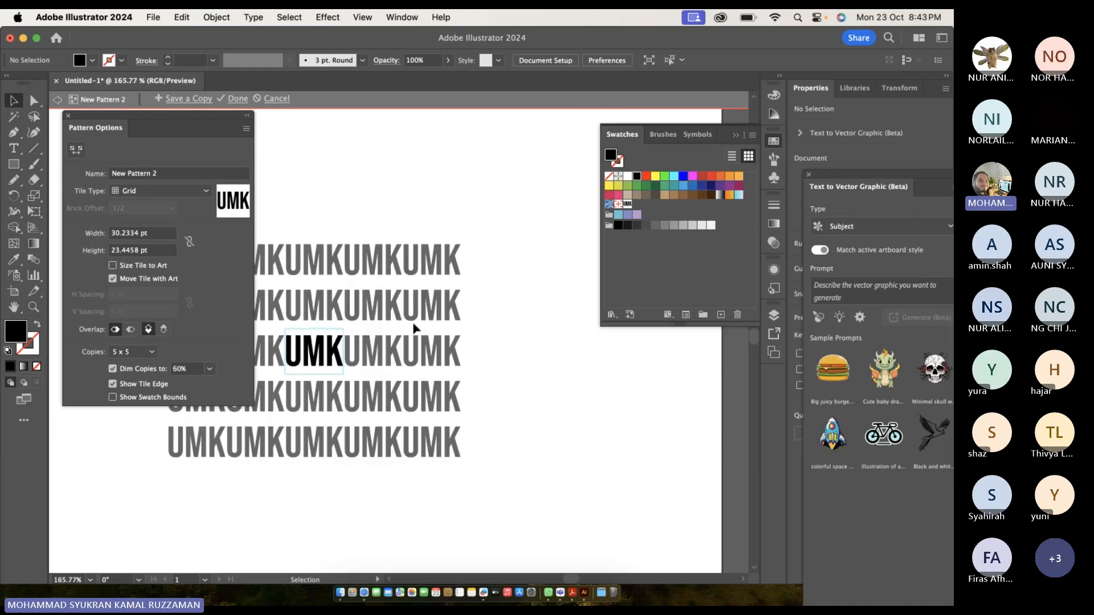
{"action": "scroll", "coordinate": [413, 322], "scroll_direction": "up", "scroll_amount": 1}
{"action": "scroll", "coordinate": [412, 322], "scroll_direction": "left", "scroll_amount": 4}
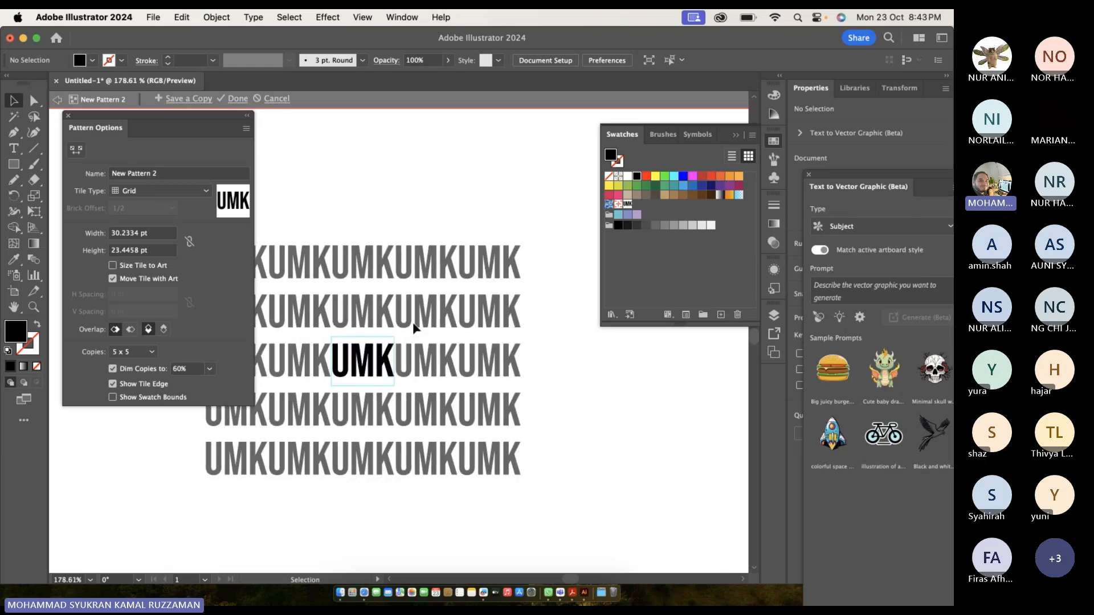
{"action": "left_click", "coordinate": [147, 192]}
{"action": "left_click", "coordinate": [149, 217]}
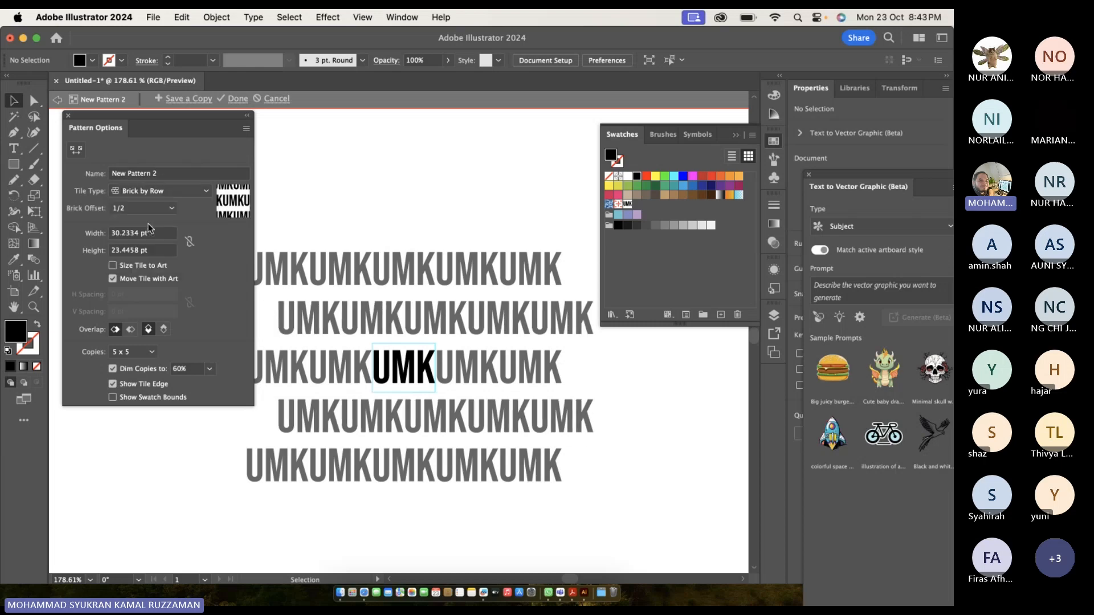
{"action": "left_click", "coordinate": [155, 209]}
{"action": "left_click", "coordinate": [152, 263]}
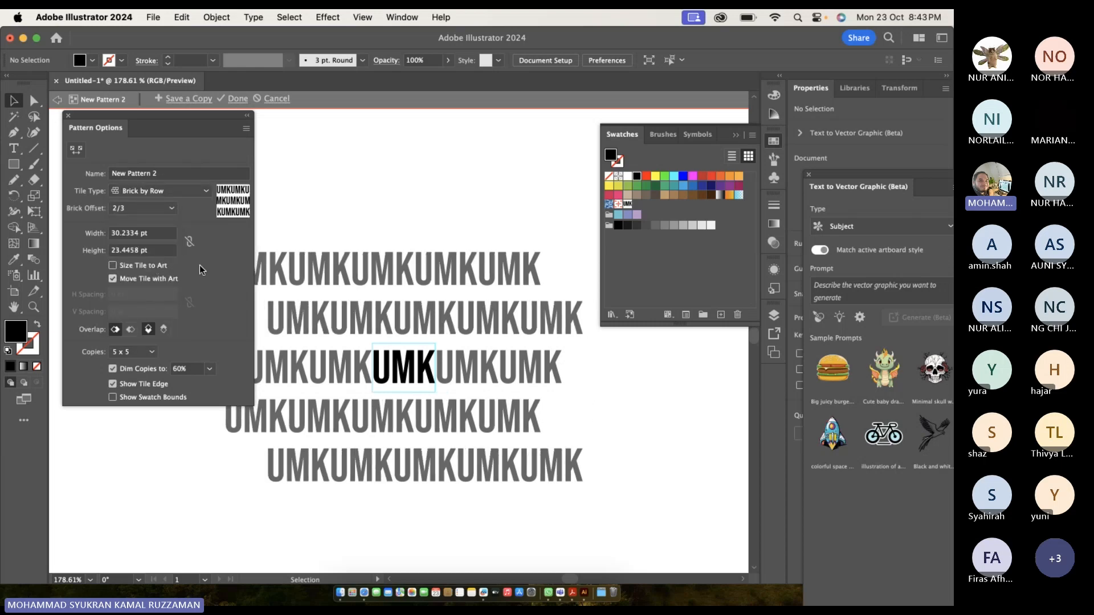
{"action": "left_click", "coordinate": [184, 191]}
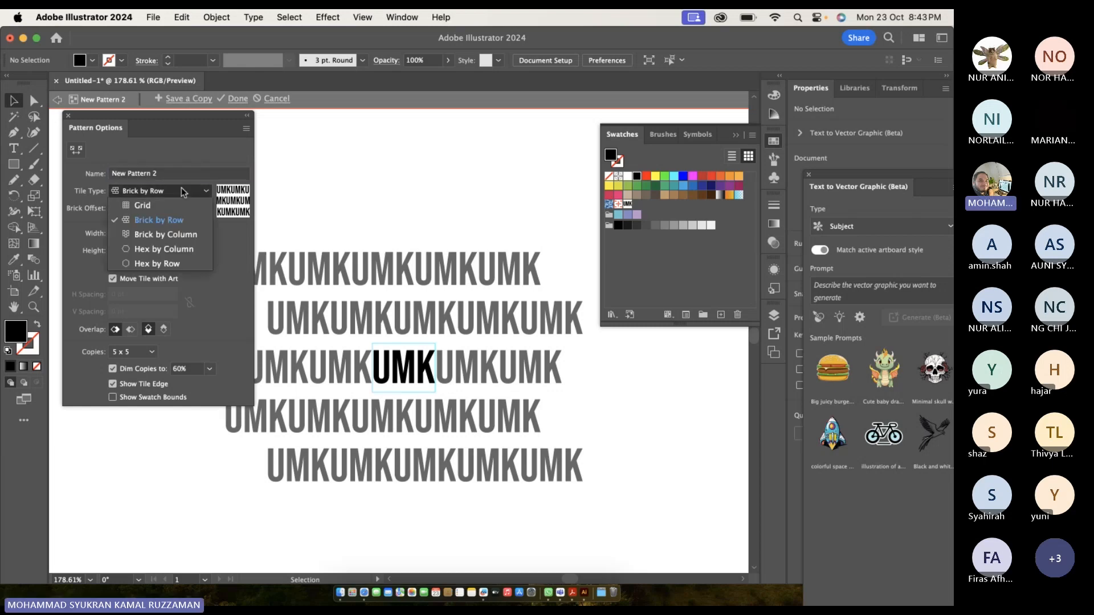
{"action": "left_click", "coordinate": [175, 173]}
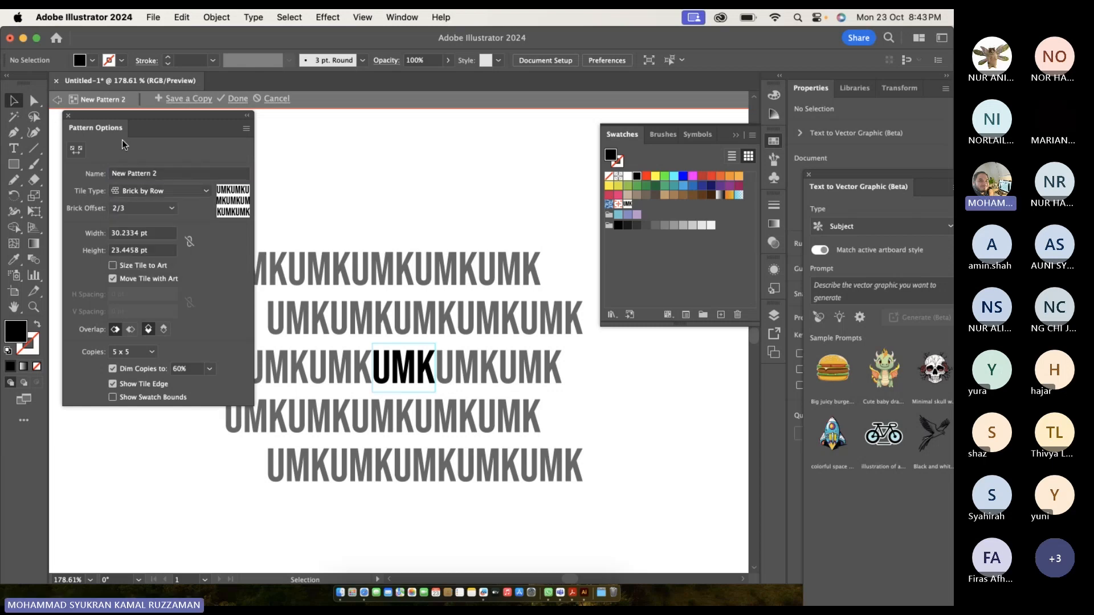
{"action": "left_click", "coordinate": [67, 115]}
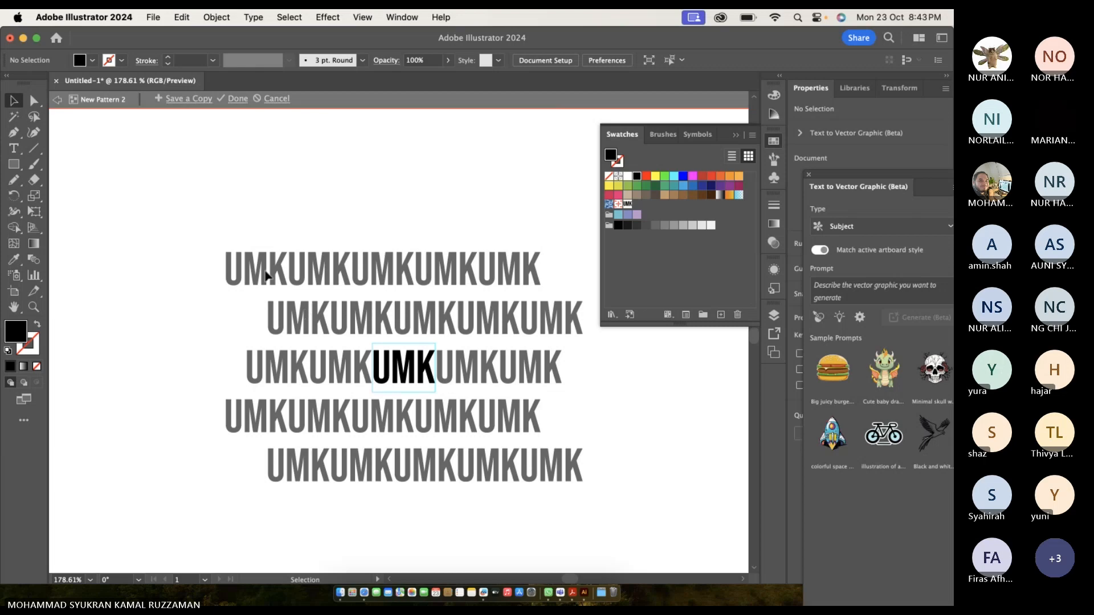
Rotate the UMK text in the central pattern tile counter-clockwise so that it slants upward.
{"action": "left_click", "coordinate": [407, 367]}
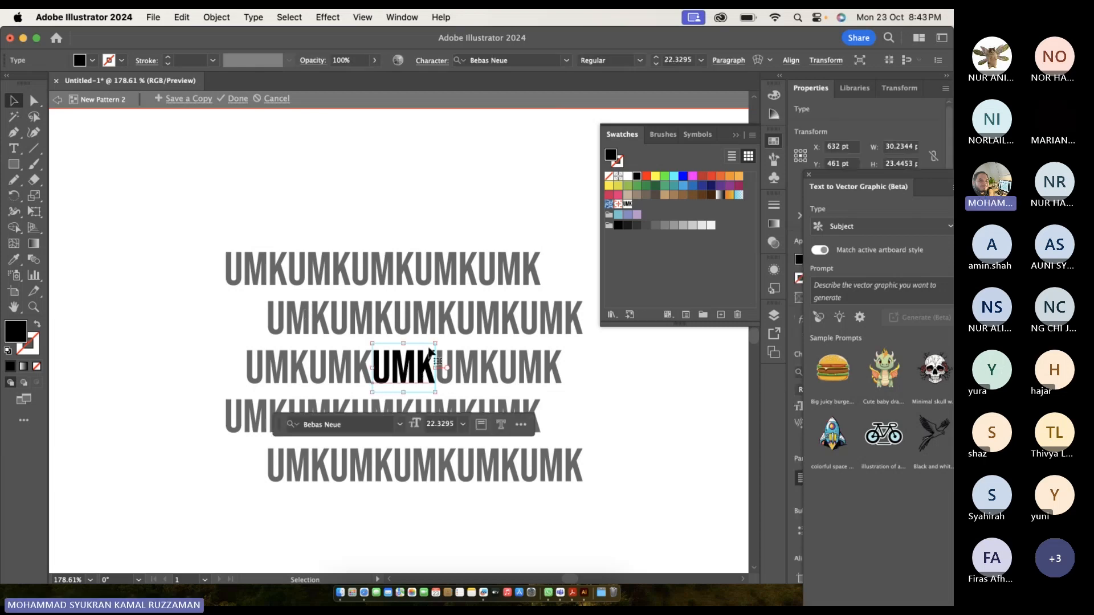
{"action": "left_click_drag", "start_coordinate": [441, 341], "coordinate": [424, 326]}
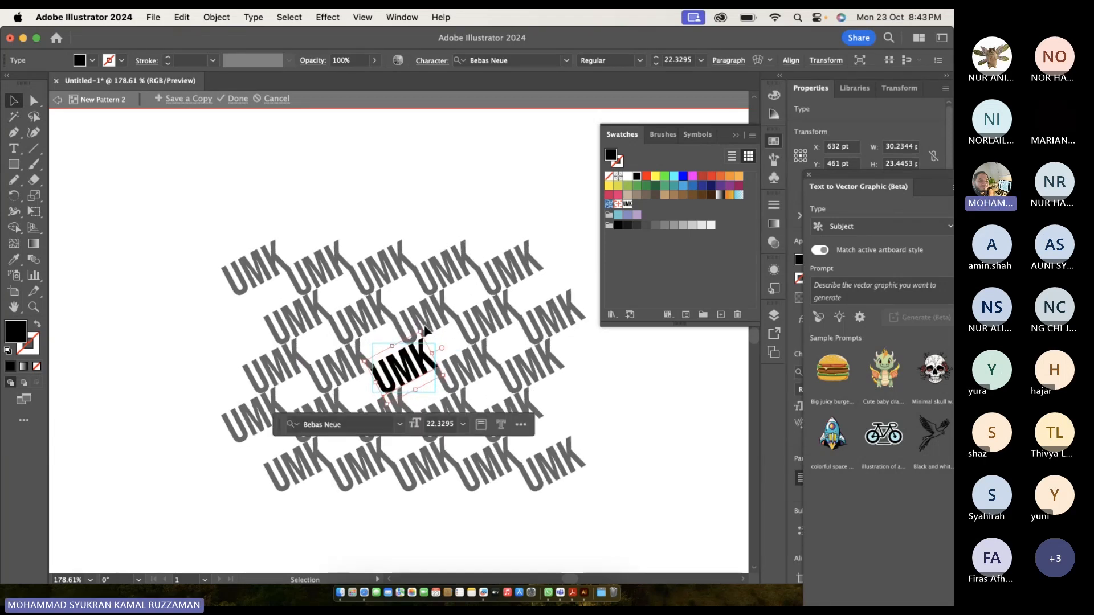
Exit pattern editing and delete the original UMK text from the artboard.
{"action": "double_click", "coordinate": [277, 317]}
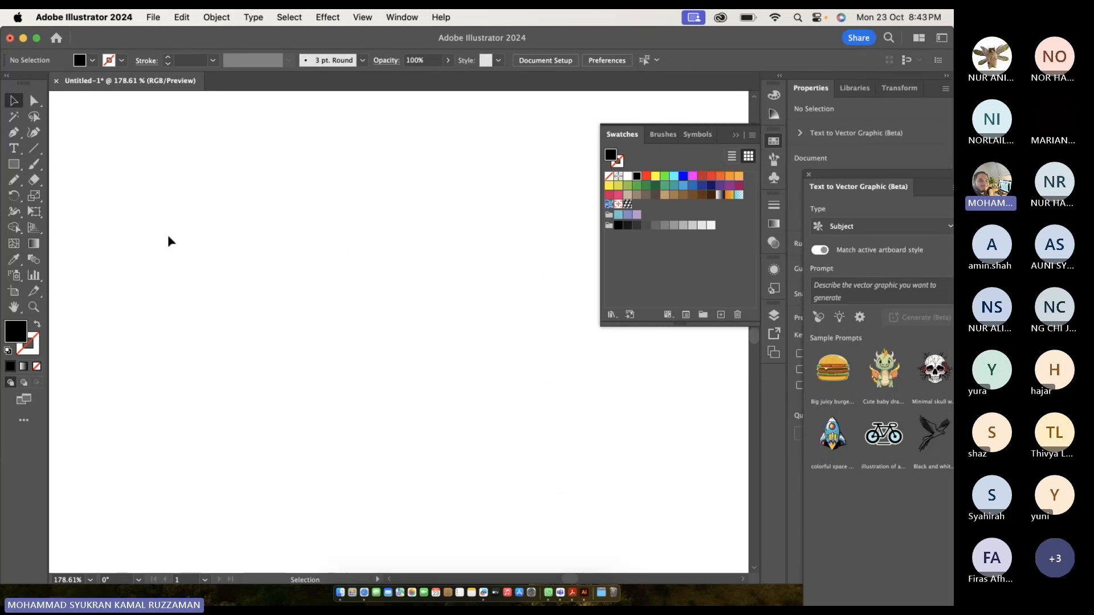
{"action": "scroll", "coordinate": [251, 198], "scroll_direction": "down", "scroll_amount": 5}
{"action": "scroll", "coordinate": [152, 150], "scroll_direction": "up", "scroll_amount": 1}
{"action": "scroll", "coordinate": [152, 150], "scroll_direction": "down", "scroll_amount": 1}
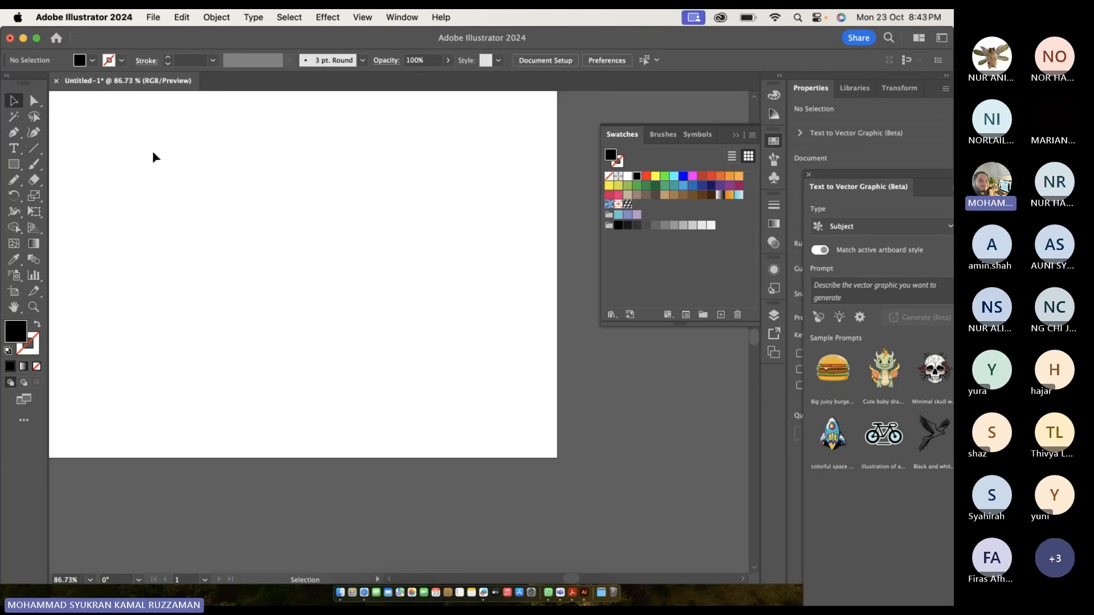
{"action": "scroll", "coordinate": [152, 150], "scroll_direction": "down", "scroll_amount": 1}
{"action": "scroll", "coordinate": [153, 151], "scroll_direction": "left", "scroll_amount": 3}
{"action": "scroll", "coordinate": [152, 150], "scroll_direction": "up", "scroll_amount": 2}
{"action": "left_click", "coordinate": [169, 196]}
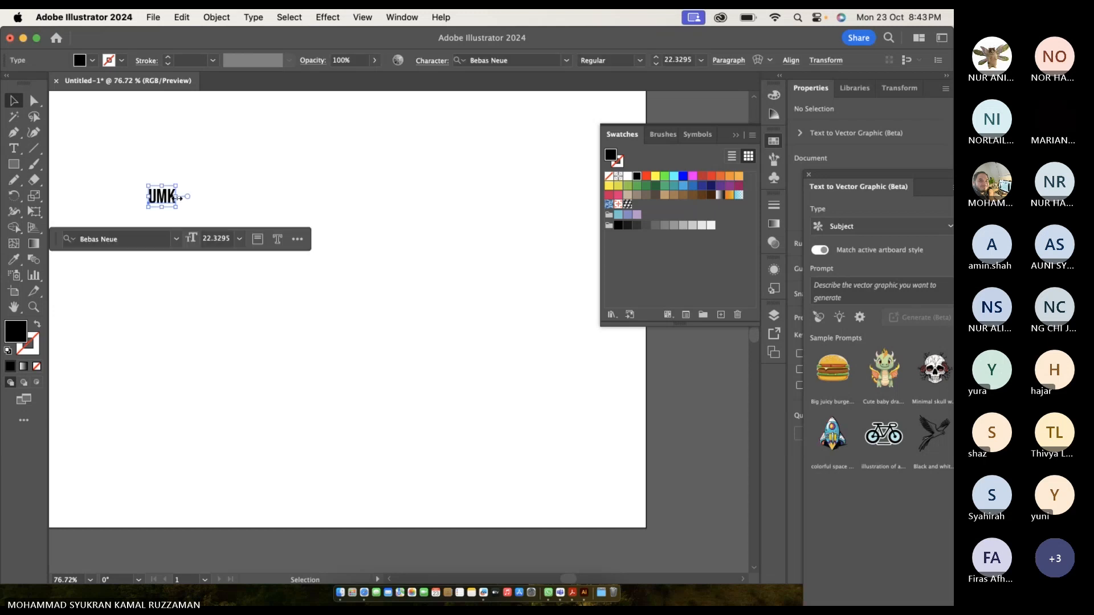
{"action": "key", "text": "Delete"}
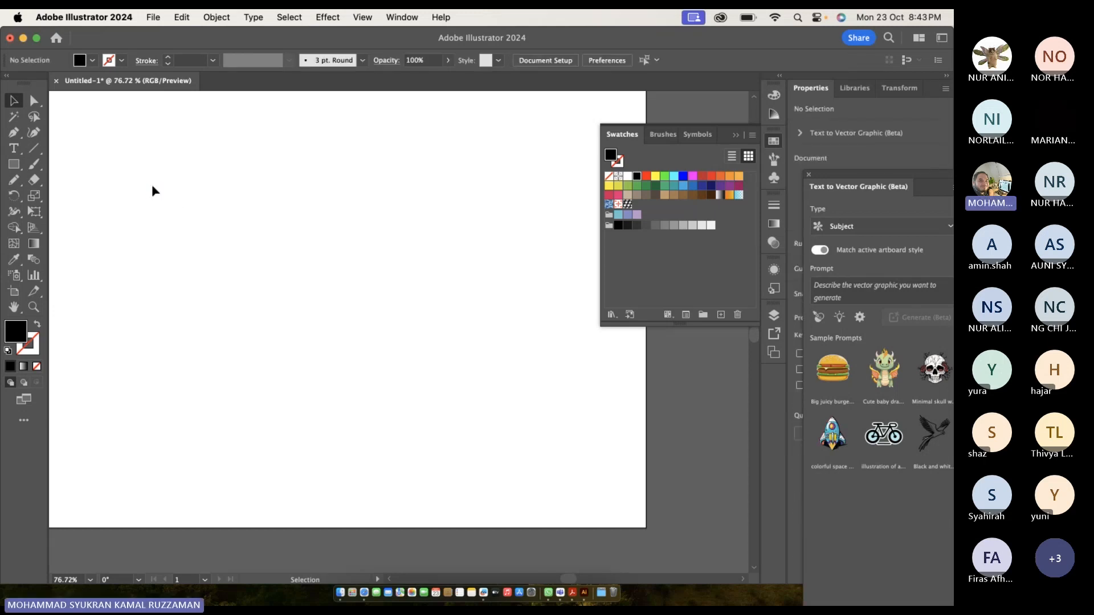
Set the fill to the UMK pattern swatch, start deleting the swatch and decline the deletion.
{"action": "left_click", "coordinate": [628, 205]}
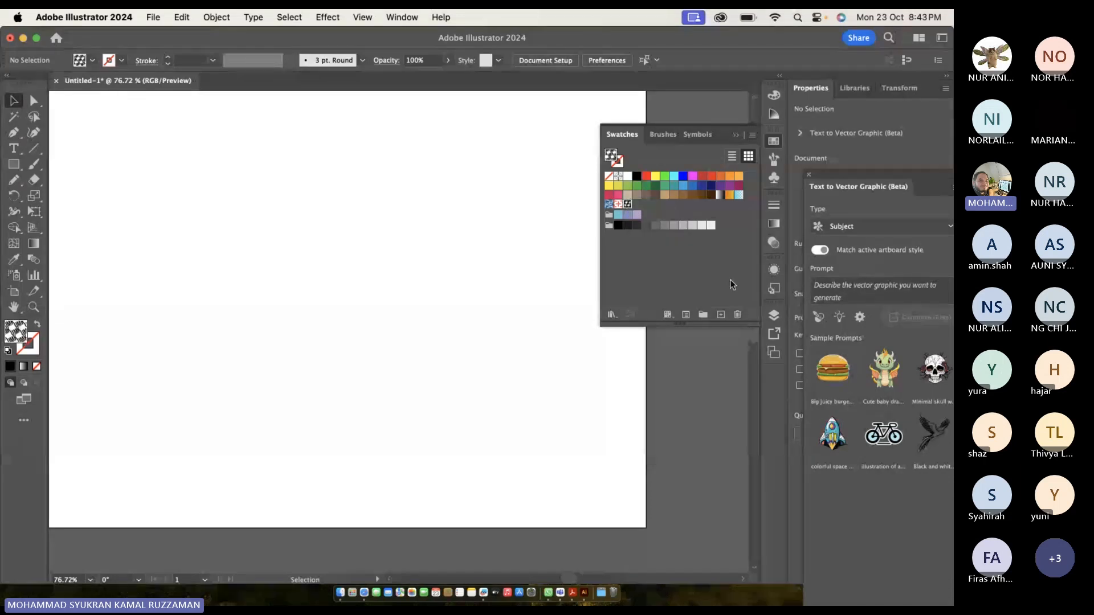
{"action": "left_click", "coordinate": [738, 315]}
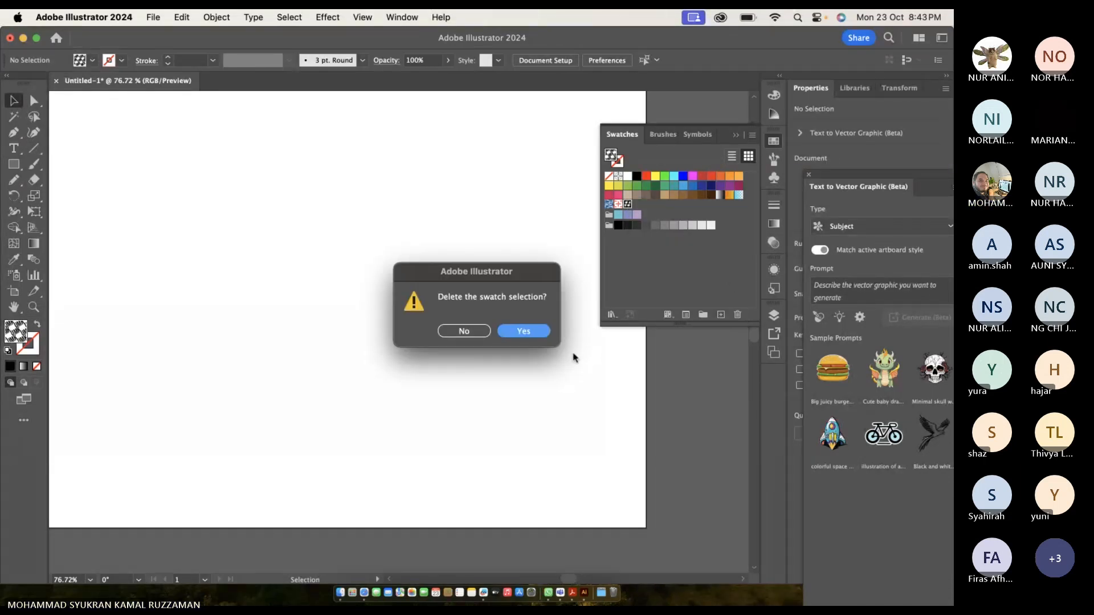
{"action": "left_click", "coordinate": [464, 329]}
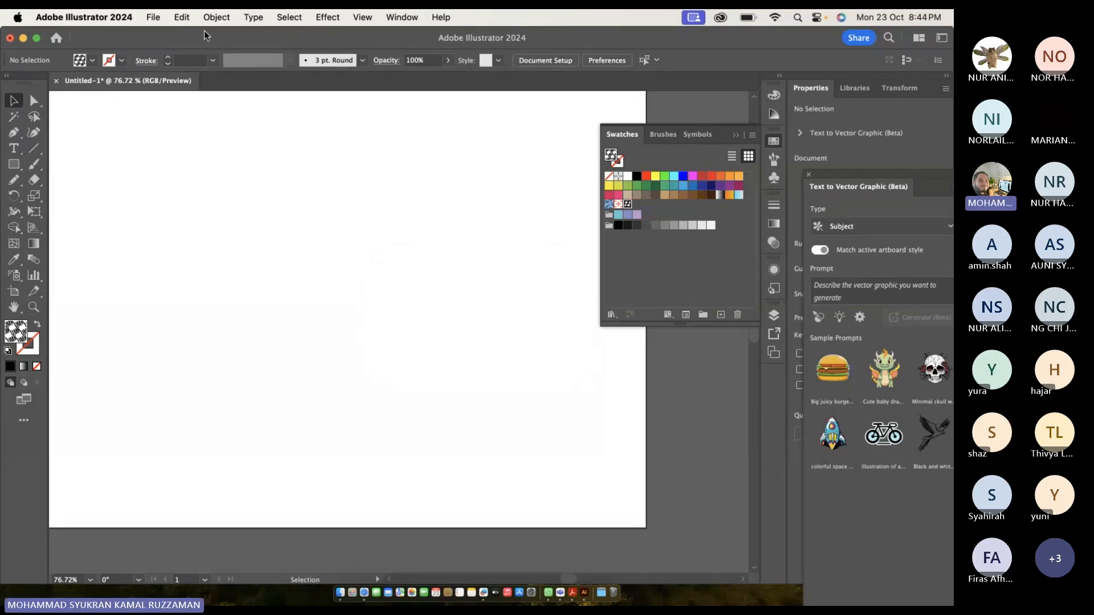
{"action": "left_click", "coordinate": [212, 17]}
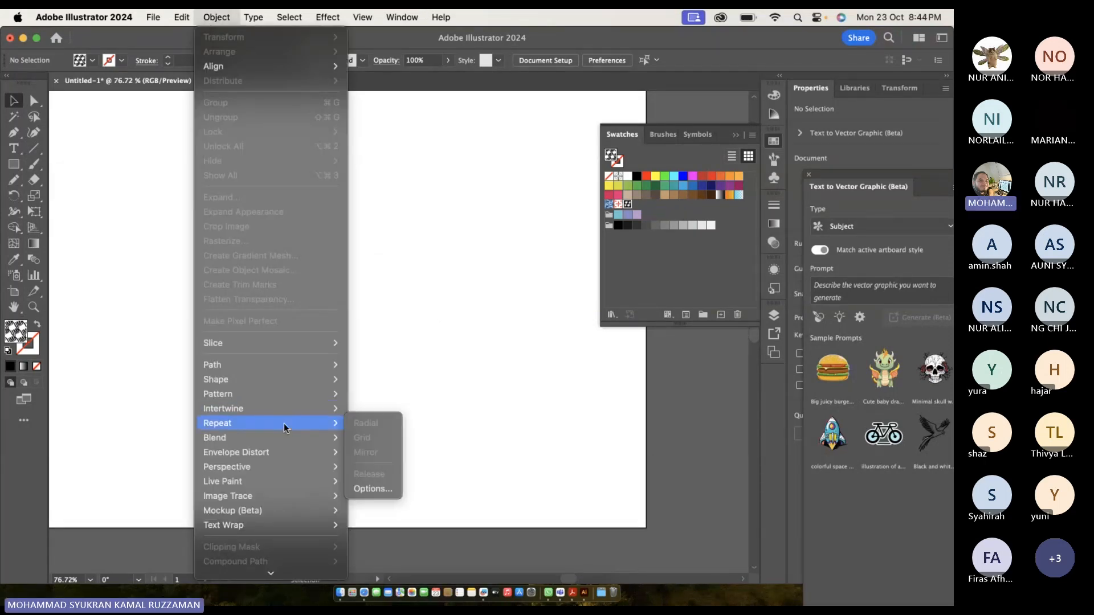
{"action": "mouse_move", "coordinate": [283, 411]}
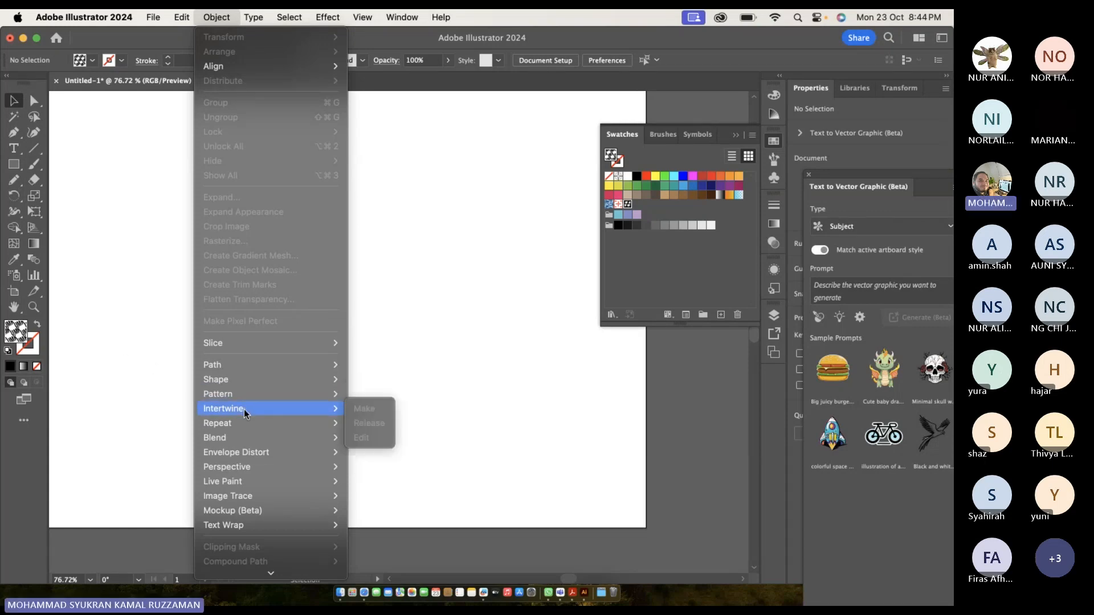
{"action": "left_click", "coordinate": [156, 392]}
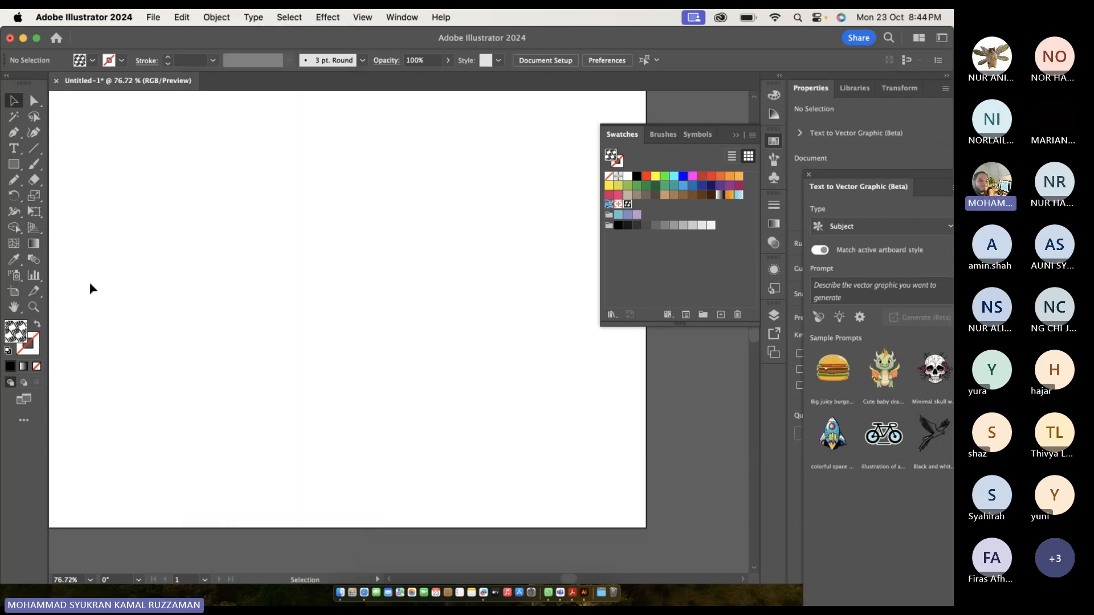
Draw a square about 162 pt wide filled with the UMK pattern on the artboard, and delete it.
{"action": "left_click_drag", "start_coordinate": [14, 164], "coordinate": [46, 165]}
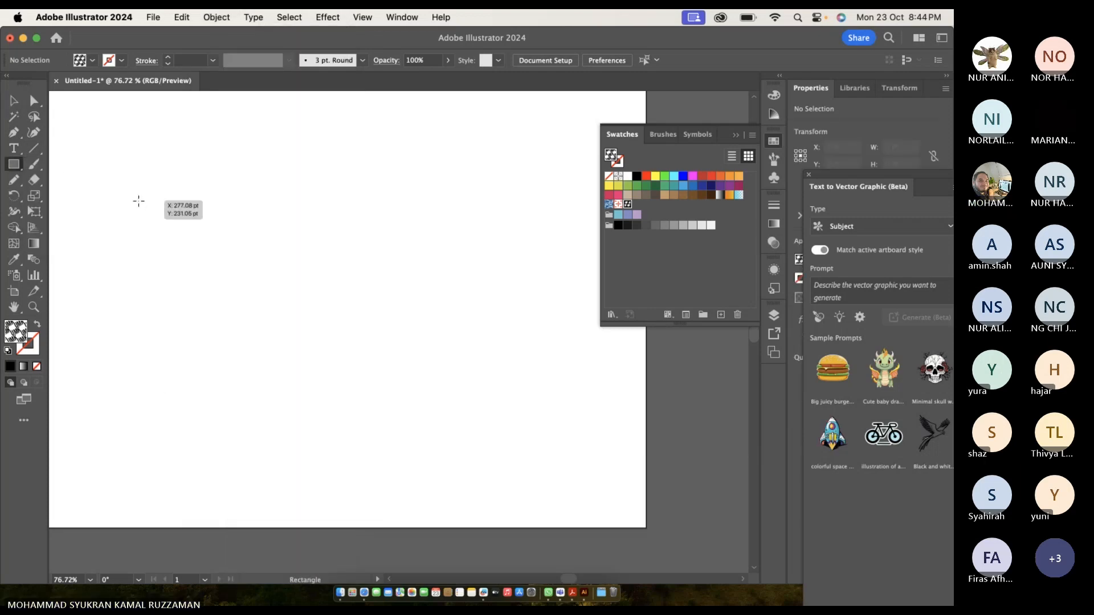
{"action": "mouse_move", "coordinate": [139, 201]}
{"action": "left_mouse_down"}
{"action": "mouse_move", "coordinate": [279, 303]}
{"action": "mouse_move", "coordinate": [284, 319]}
{"action": "left_mouse_up"}
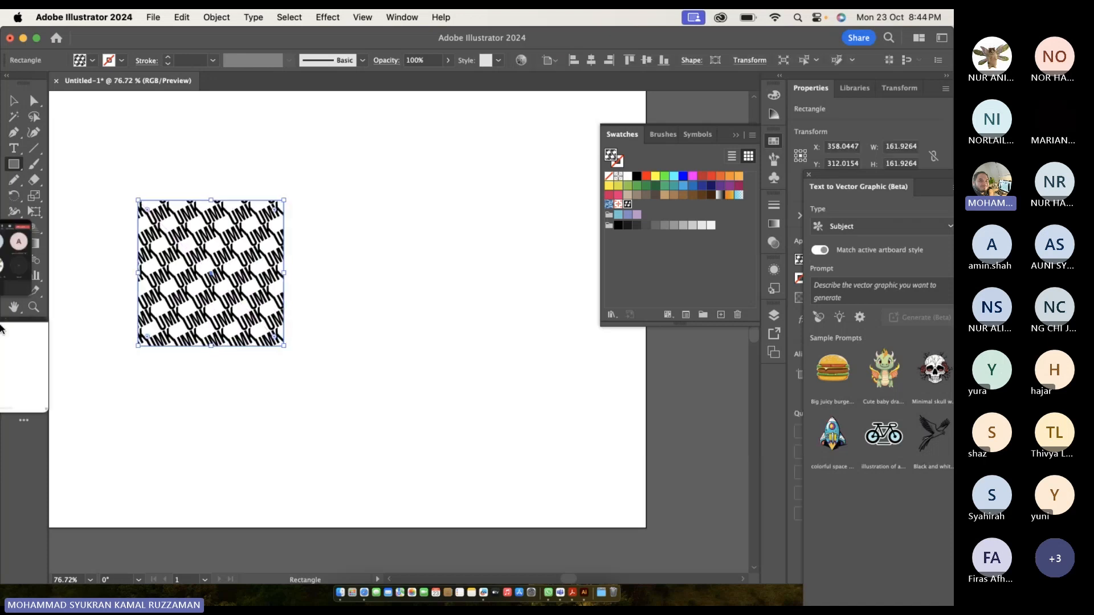
{"action": "key", "text": "Delete"}
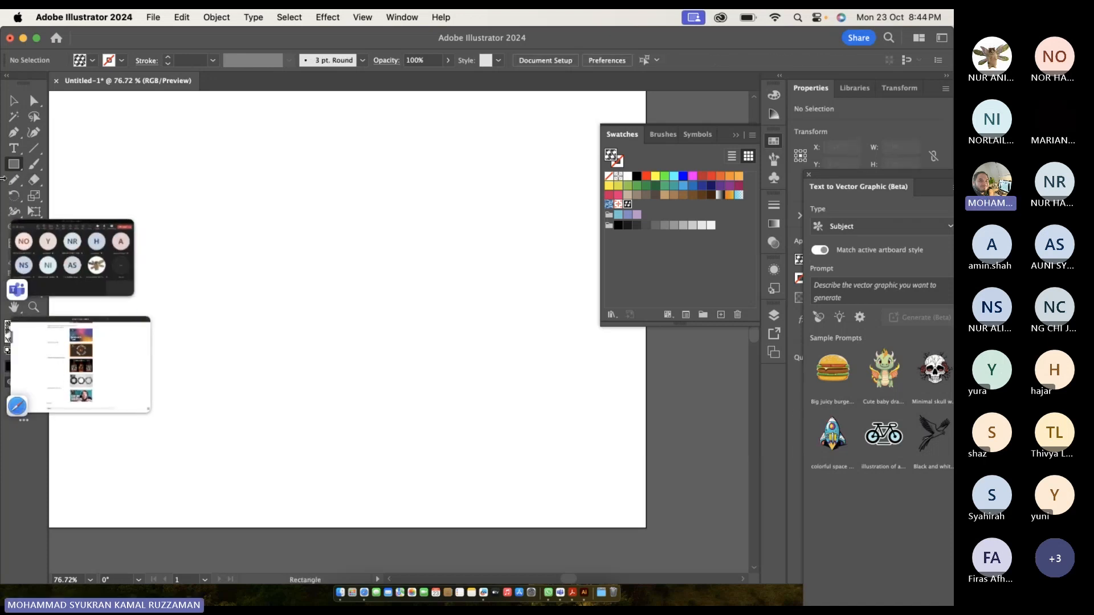
Set up the Ellipse tool with no fill and a red FF0000 stroke.
{"action": "left_click_drag", "start_coordinate": [14, 164], "coordinate": [53, 196]}
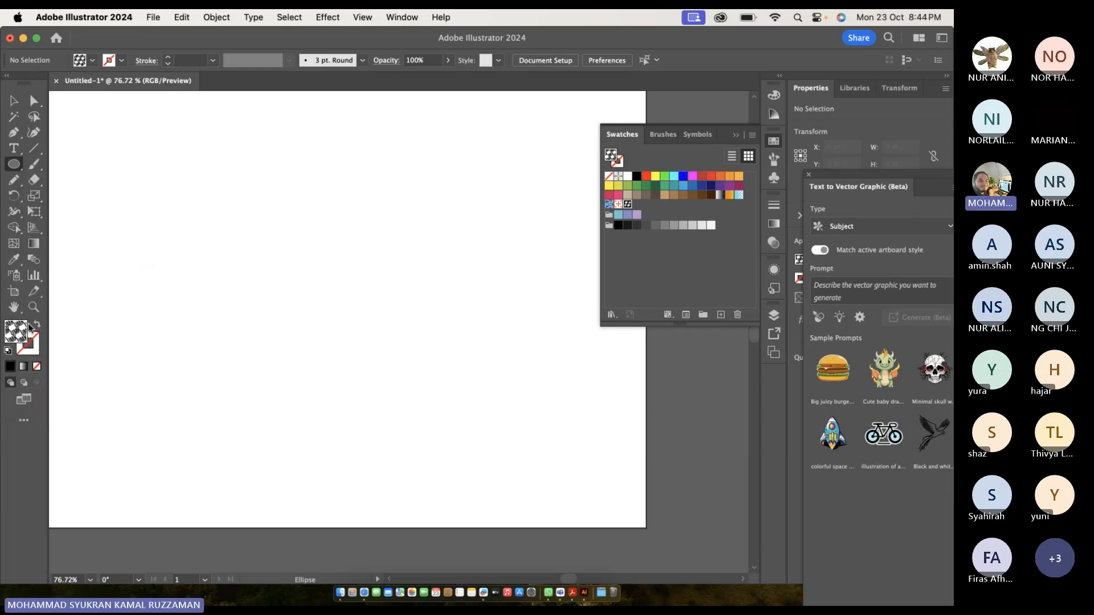
{"action": "left_click", "coordinate": [36, 367]}
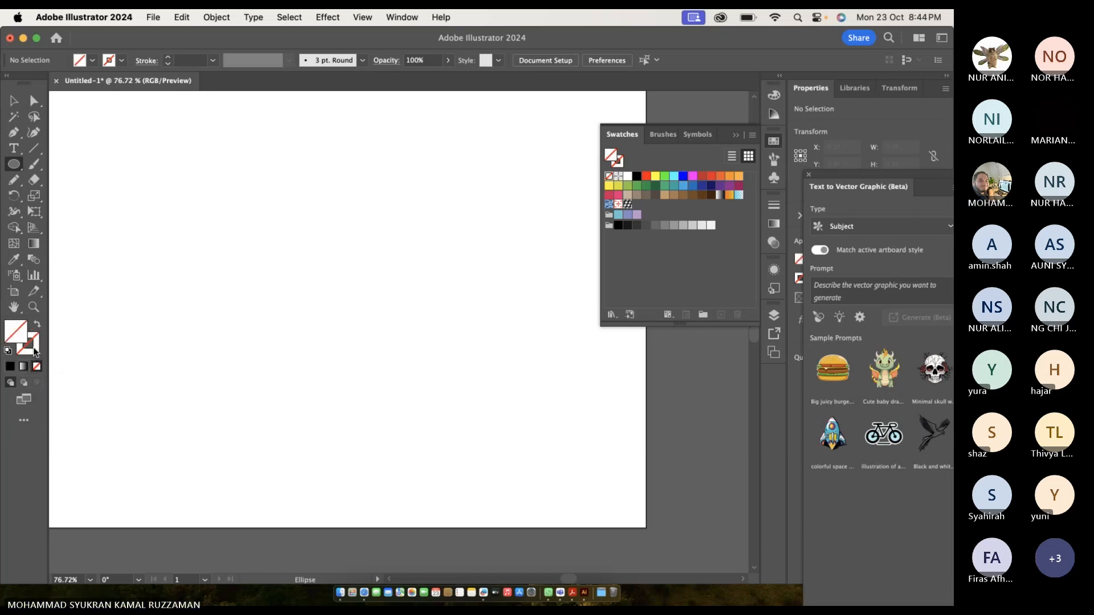
{"action": "double_click", "coordinate": [33, 347]}
{"action": "left_click", "coordinate": [413, 355]}
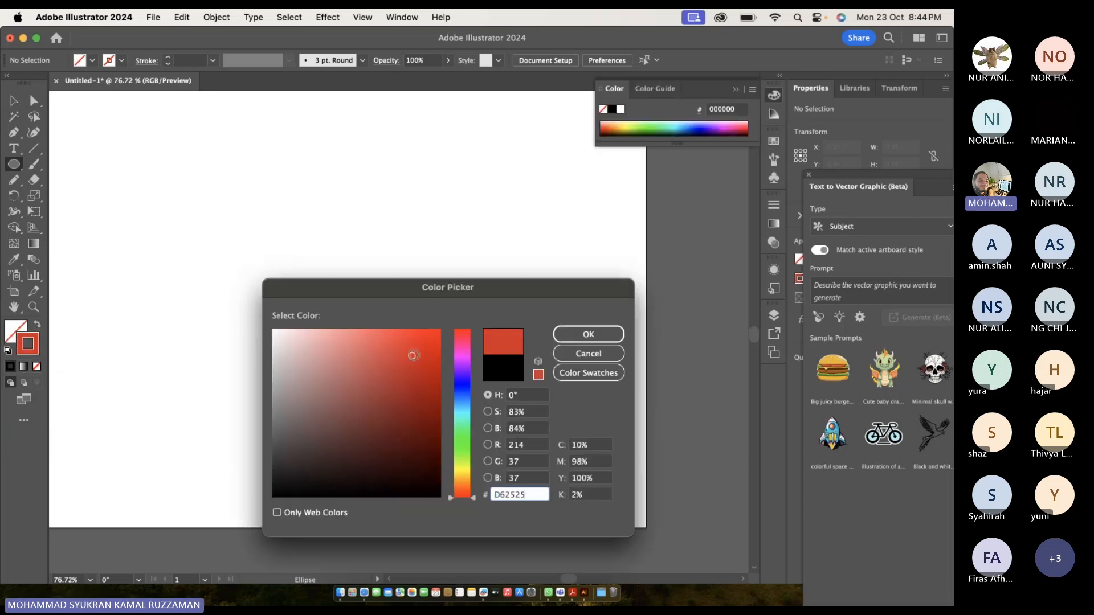
{"action": "left_click_drag", "start_coordinate": [413, 355], "coordinate": [489, 329]}
{"action": "left_click", "coordinate": [590, 336]}
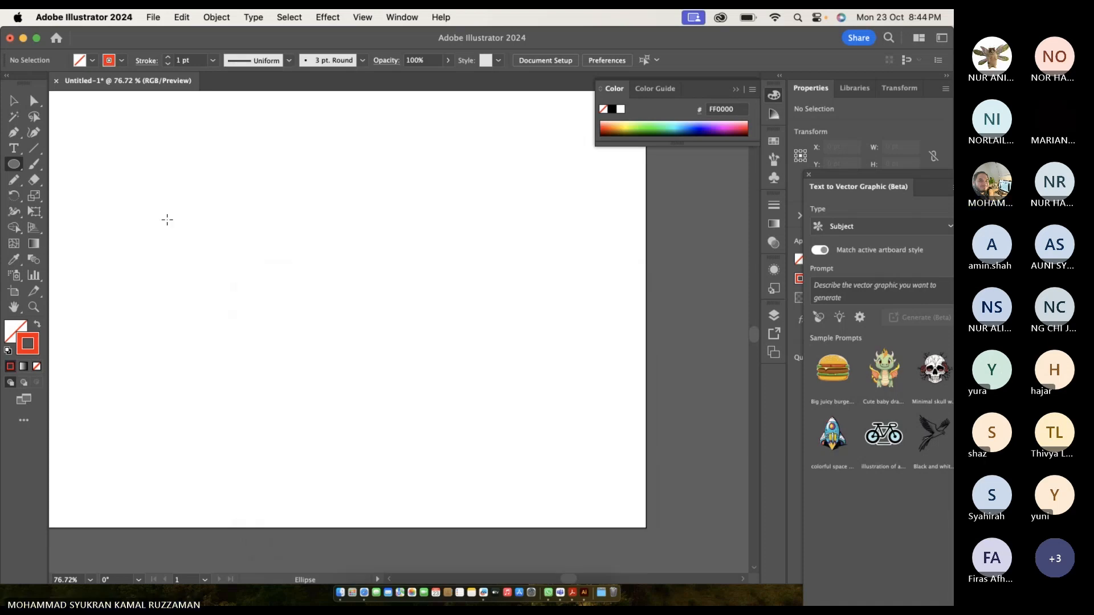
Draw a circle about 142 pt in diameter on the artboard and set its stroke weight to 9 pt.
{"action": "left_click_drag", "start_coordinate": [166, 218], "coordinate": [293, 346]}
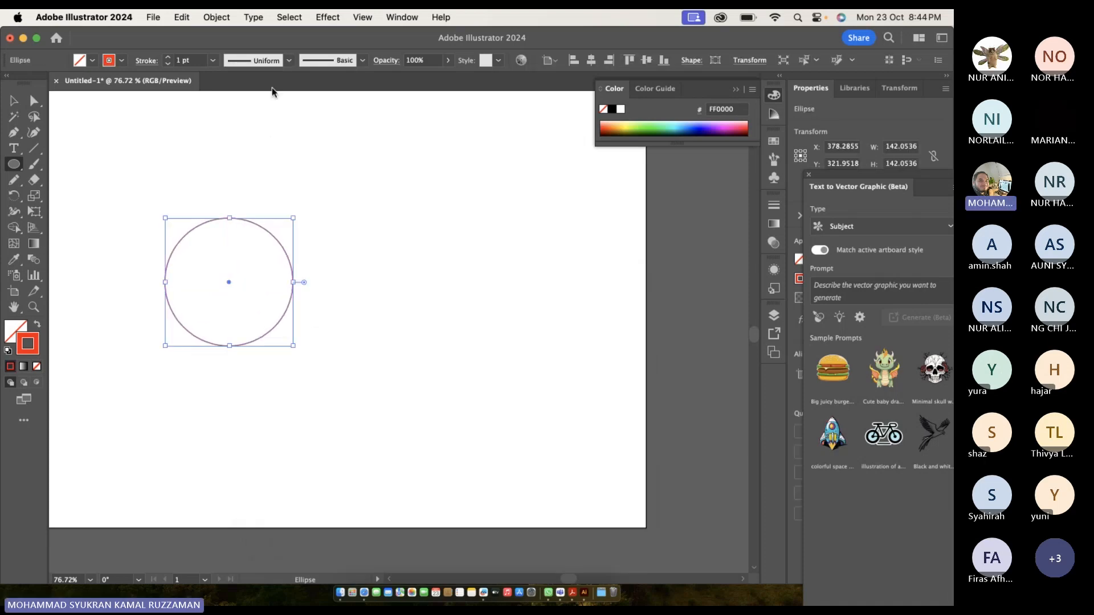
{"action": "left_click", "coordinate": [212, 60]}
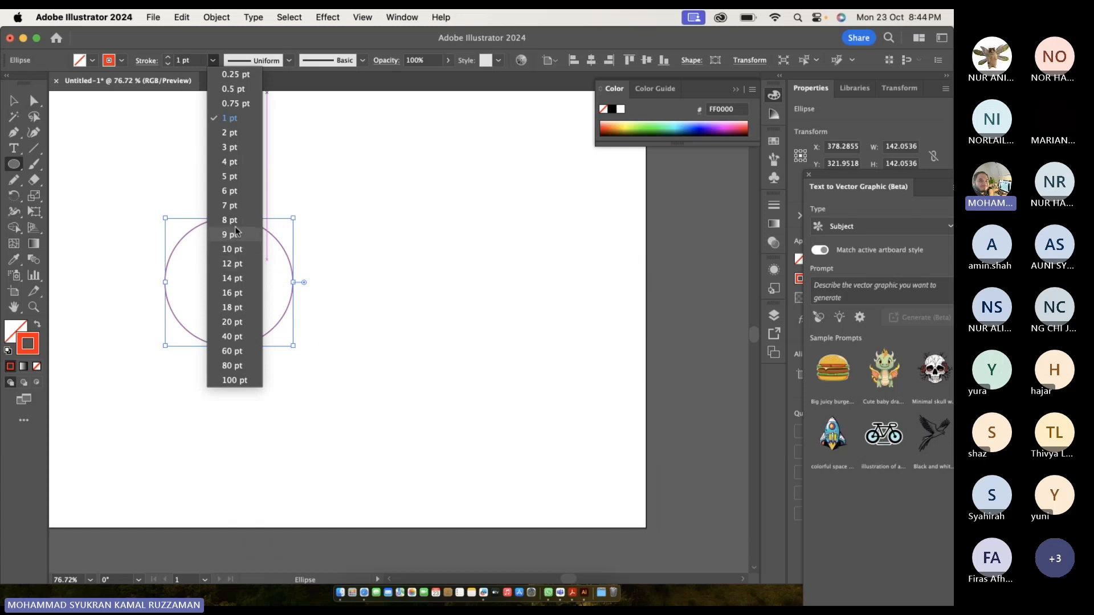
{"action": "left_click", "coordinate": [233, 234]}
Duplicate the red ring twice towards the right to form a horizontal row of three overlapping rings.
{"action": "left_click", "coordinate": [15, 101]}
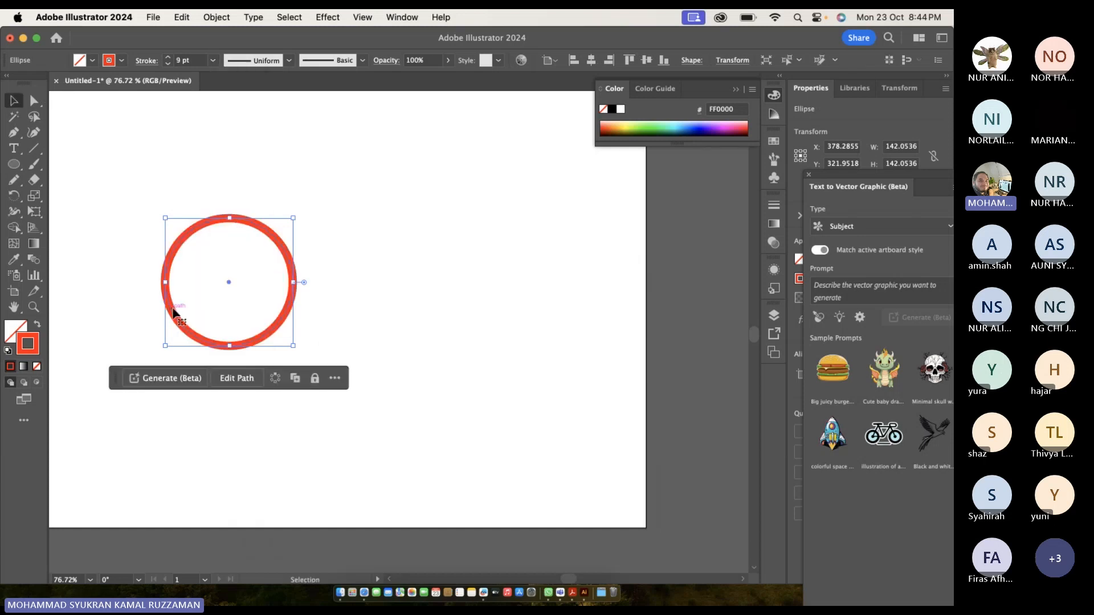
{"action": "left_click_drag", "start_coordinate": [174, 312], "coordinate": [243, 313]}
{"action": "left_click_drag", "start_coordinate": [243, 311], "coordinate": [330, 312]}
{"action": "left_click", "coordinate": [139, 156]}
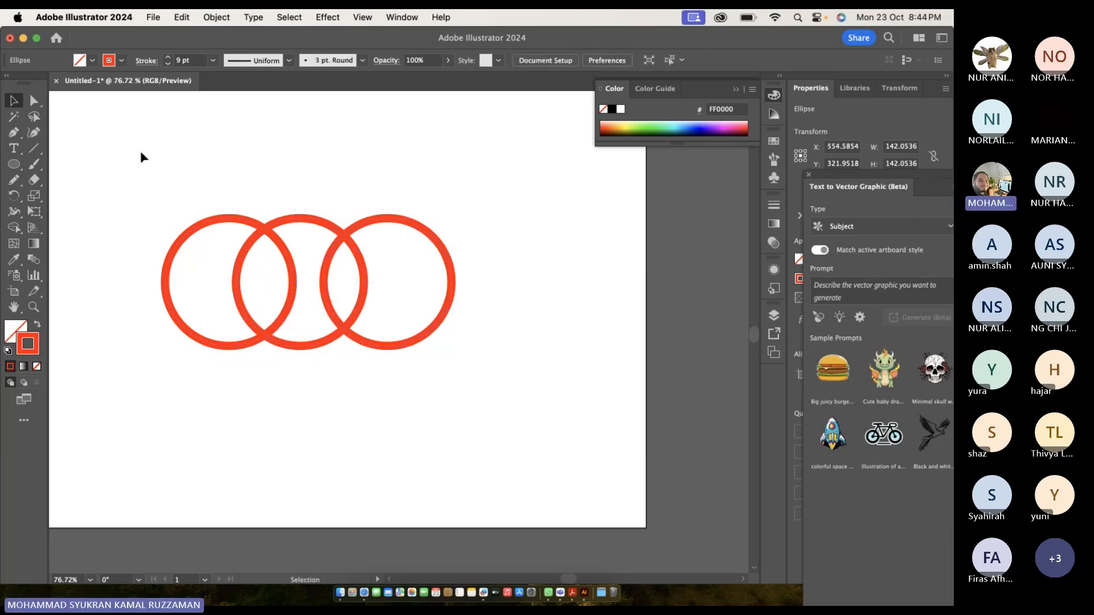
Recolor the middle ring's stroke to blue 1100EF.
{"action": "left_click", "coordinate": [293, 224]}
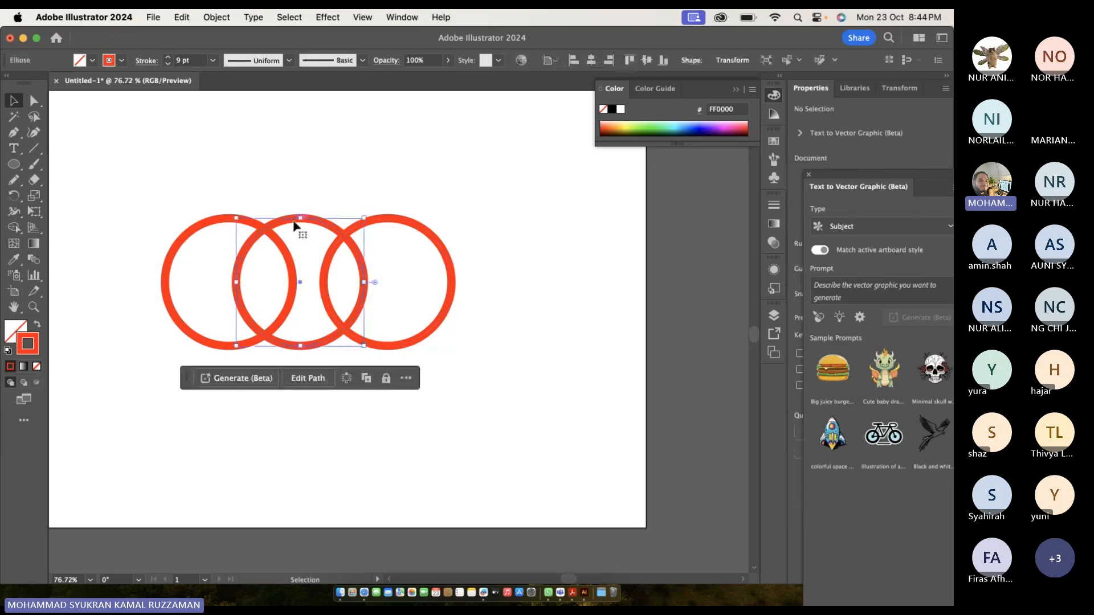
{"action": "double_click", "coordinate": [27, 345]}
{"action": "type", "text": "1B0DCE"}
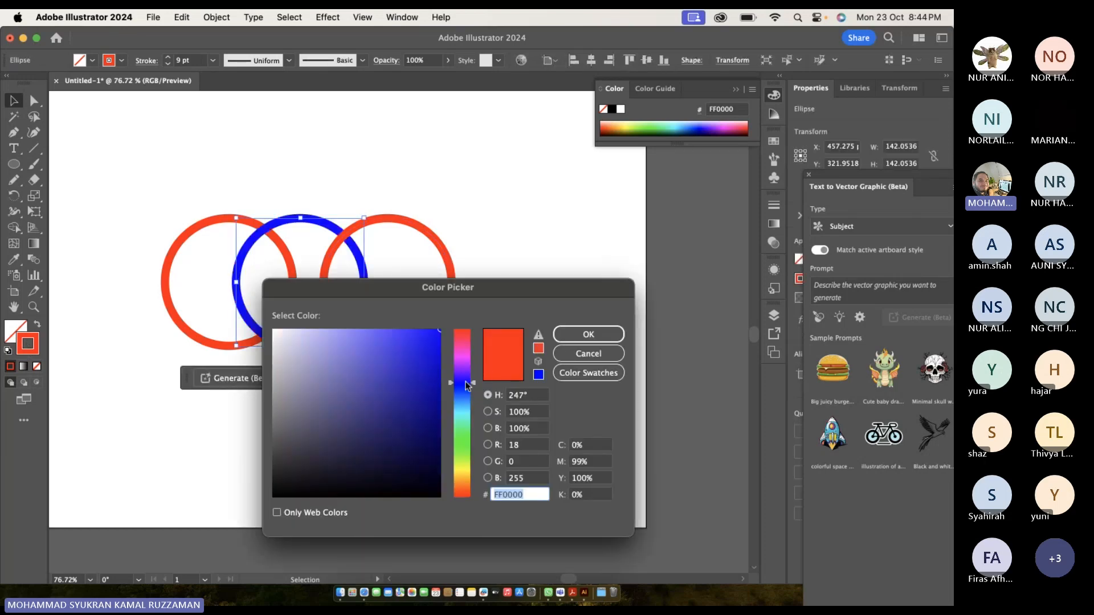
{"action": "left_click", "coordinate": [439, 340]}
{"action": "left_click", "coordinate": [588, 335]}
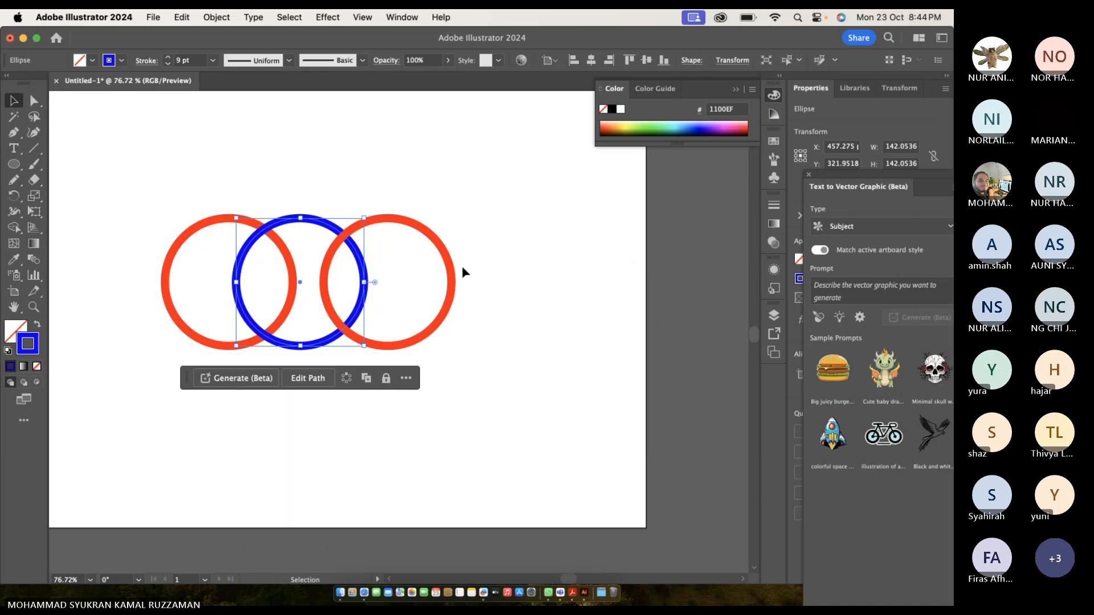
Recolor the rightmost ring's stroke to green 12F400 and deselect it.
{"action": "left_click", "coordinate": [404, 224]}
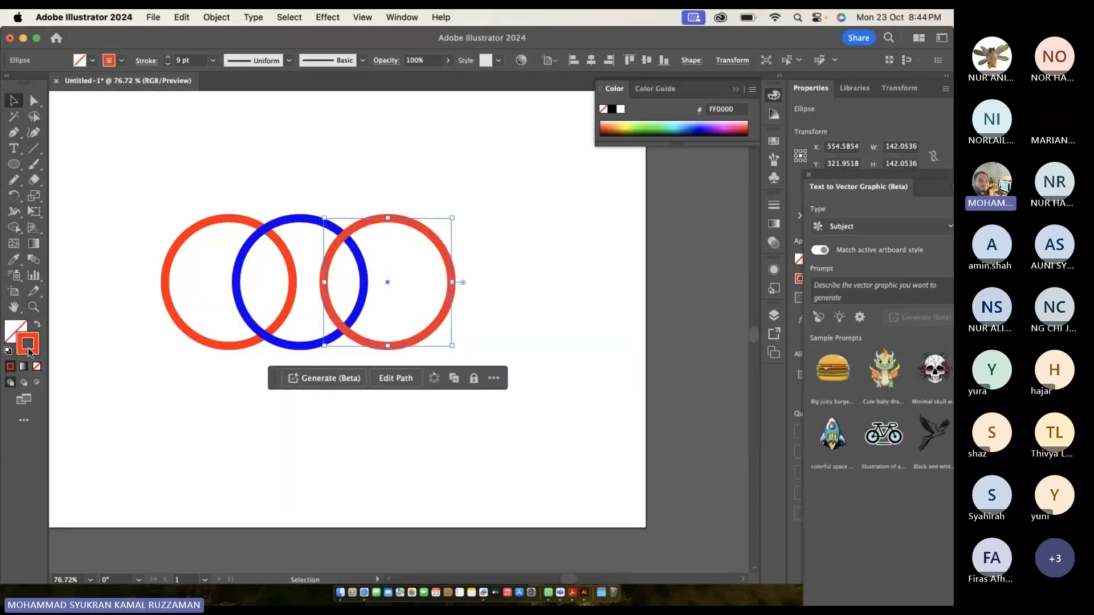
{"action": "double_click", "coordinate": [26, 344]}
{"action": "type", "text": "21F40F"}
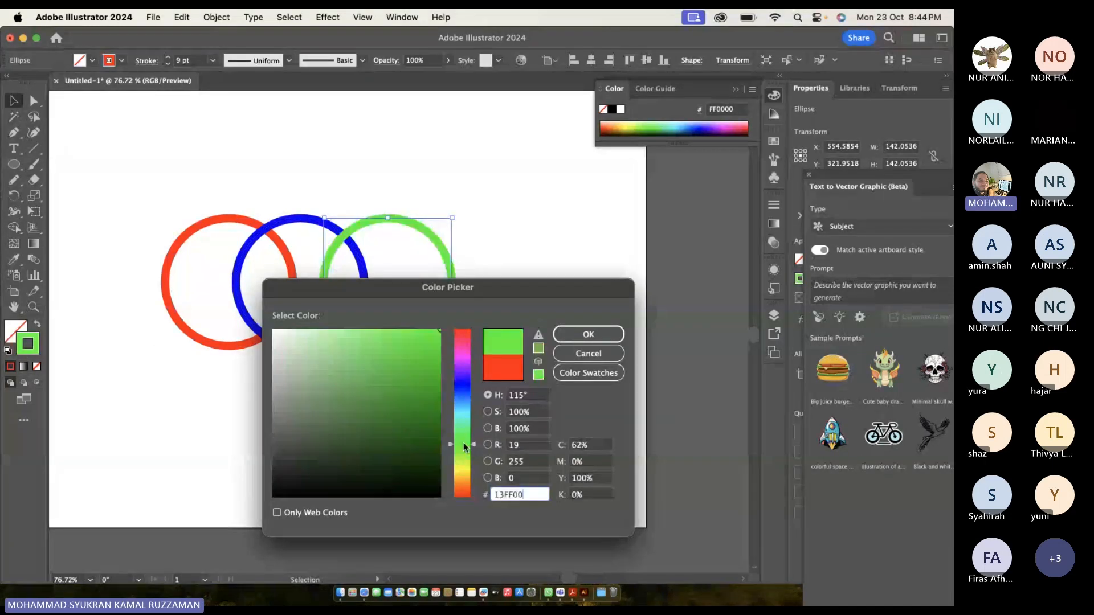
{"action": "left_click", "coordinate": [442, 333]}
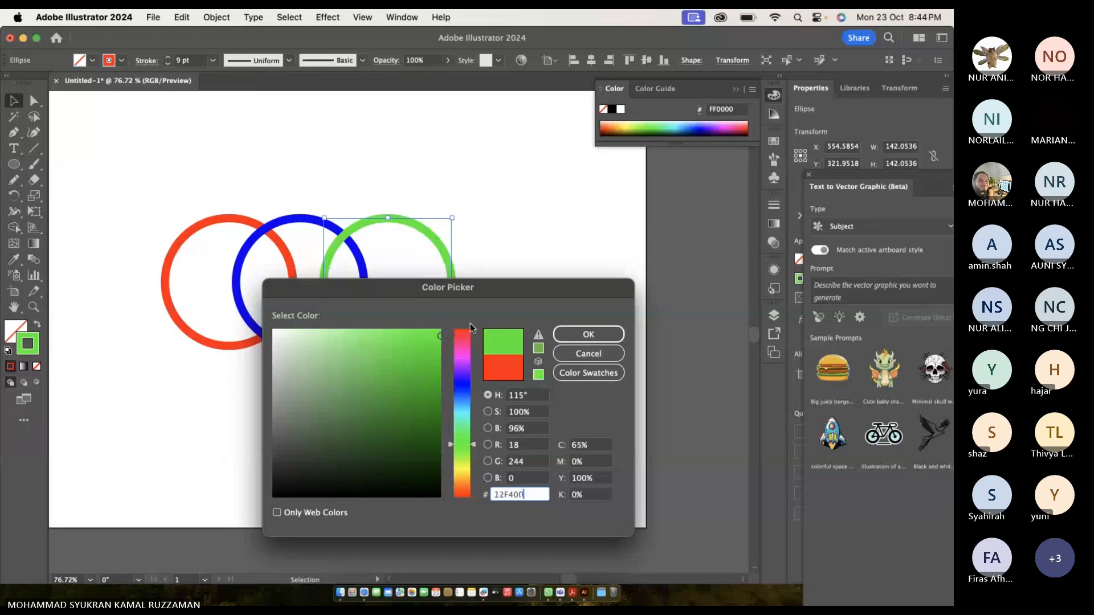
{"action": "left_click", "coordinate": [588, 334]}
{"action": "left_click", "coordinate": [359, 174]}
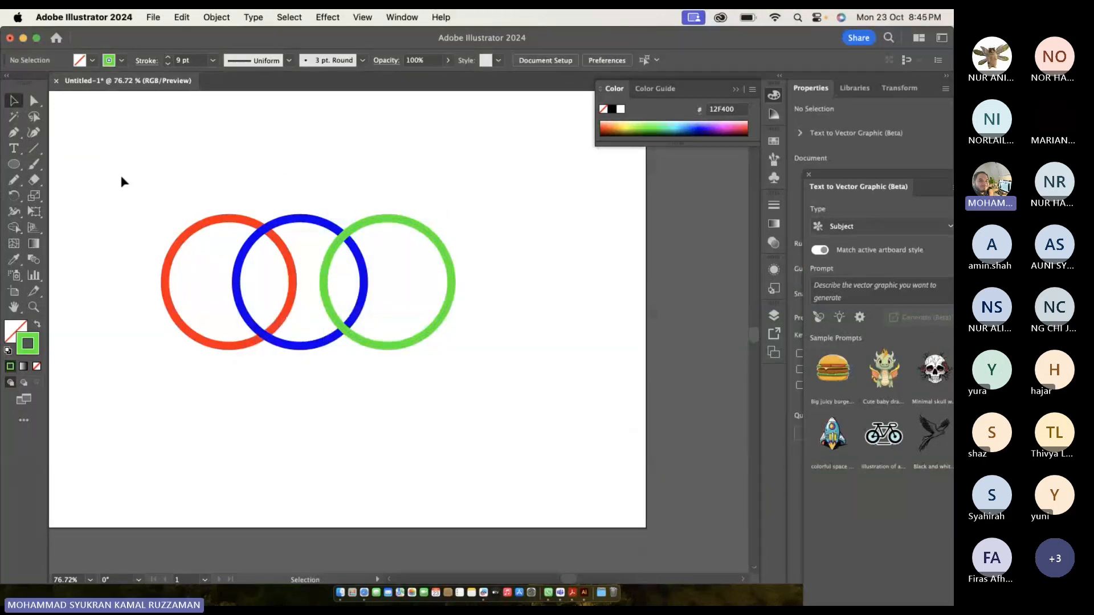
Intertwine all three rings and swap the stacking order of the blue and green rings at their upper crossing.
{"action": "key", "text": "super+a"}
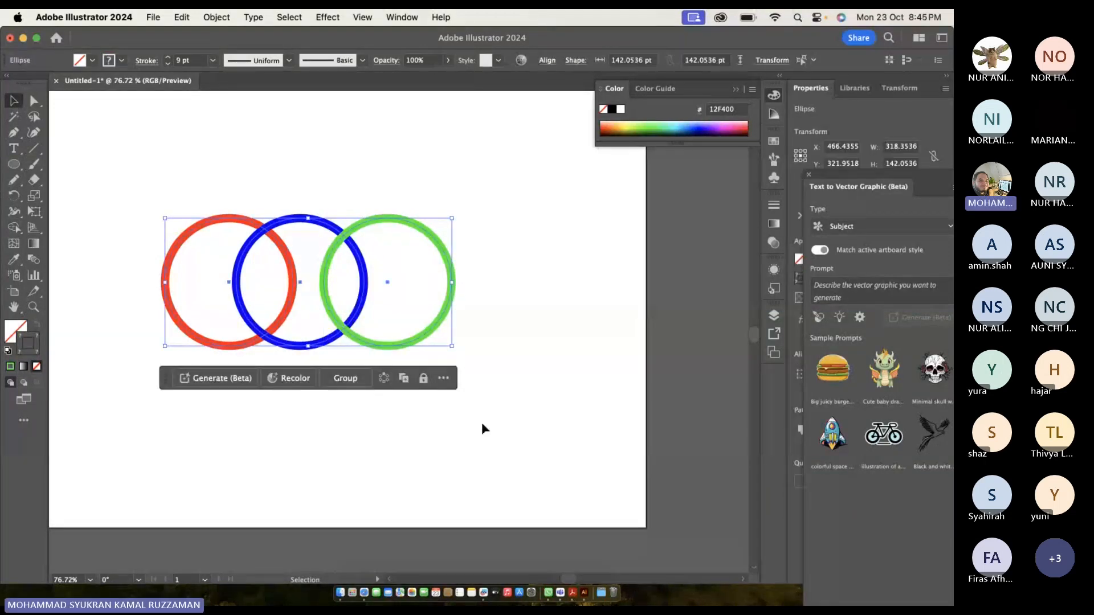
{"action": "scroll", "coordinate": [329, 223], "scroll_direction": "up", "scroll_amount": 5}
{"action": "scroll", "coordinate": [328, 220], "scroll_direction": "left", "scroll_amount": 2}
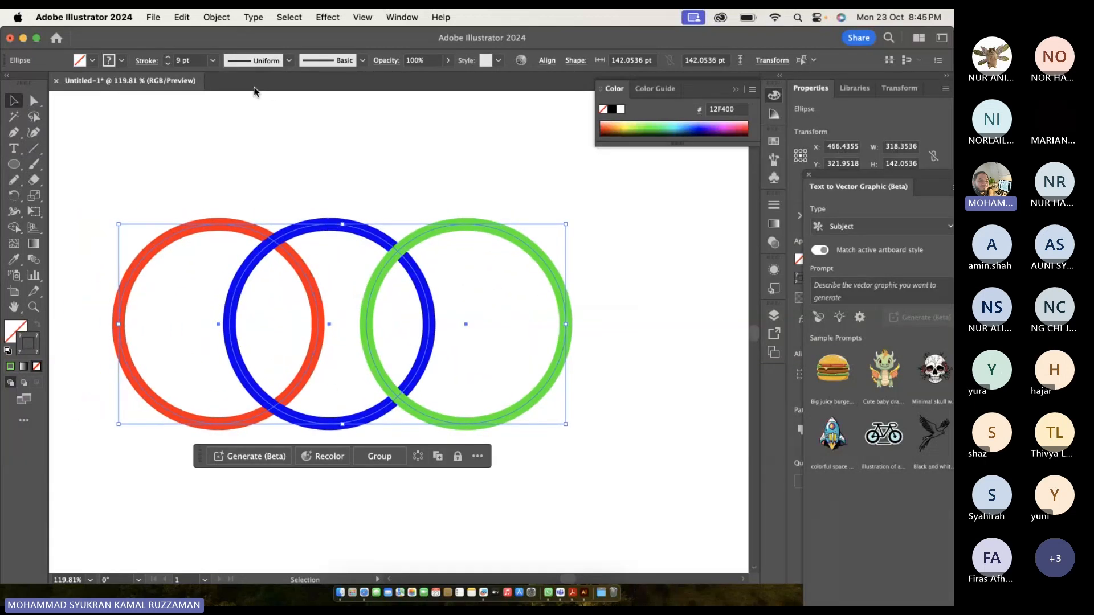
{"action": "left_click", "coordinate": [217, 17]}
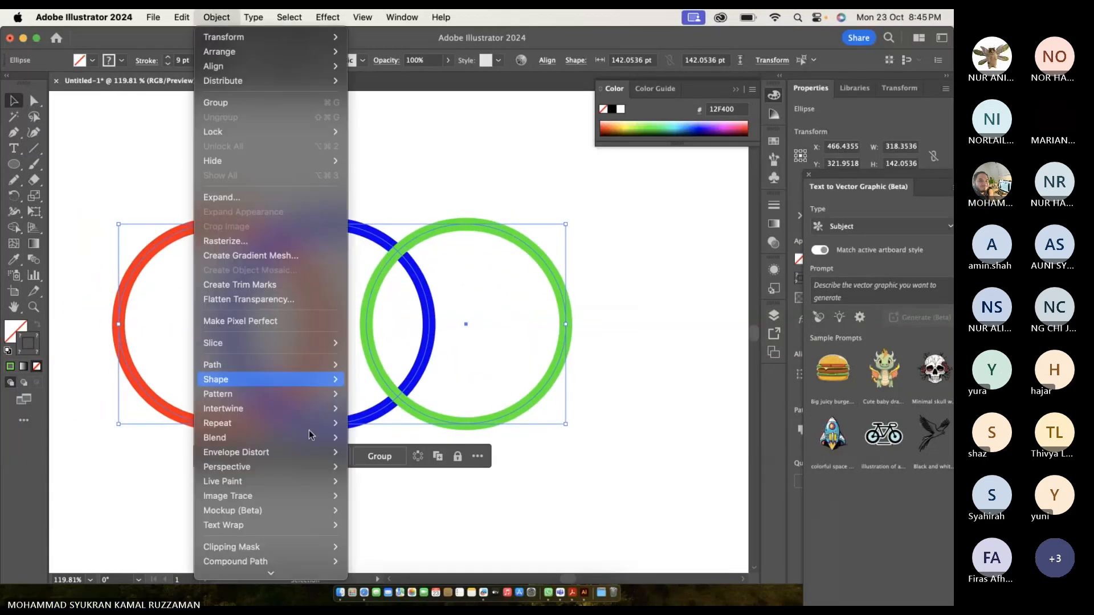
{"action": "mouse_move", "coordinate": [311, 454]}
{"action": "mouse_move", "coordinate": [313, 409]}
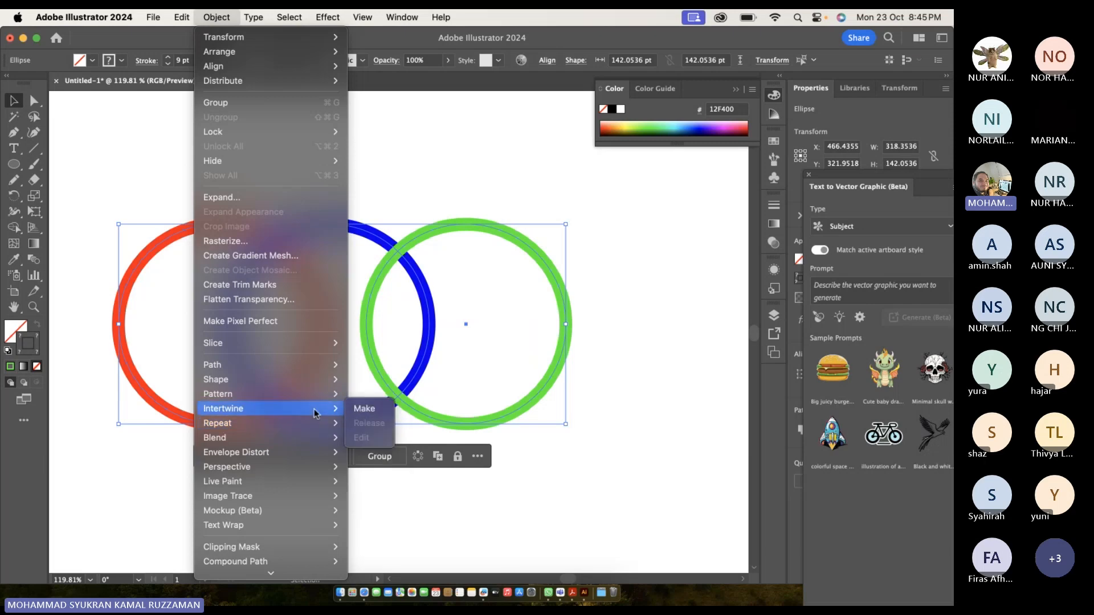
{"action": "left_click", "coordinate": [364, 408]}
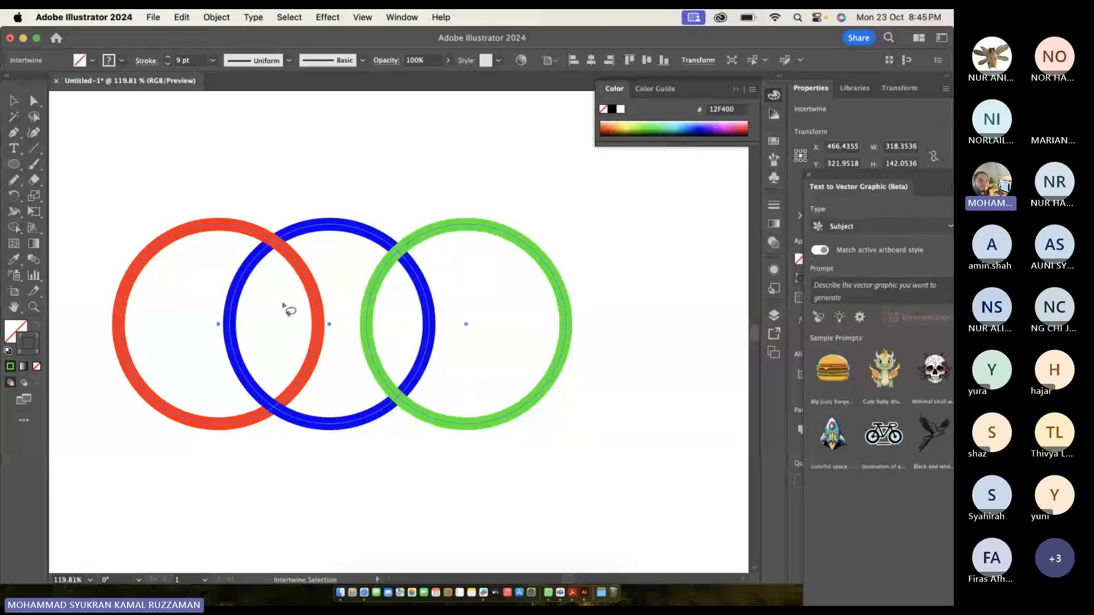
{"action": "left_click", "coordinate": [398, 249]}
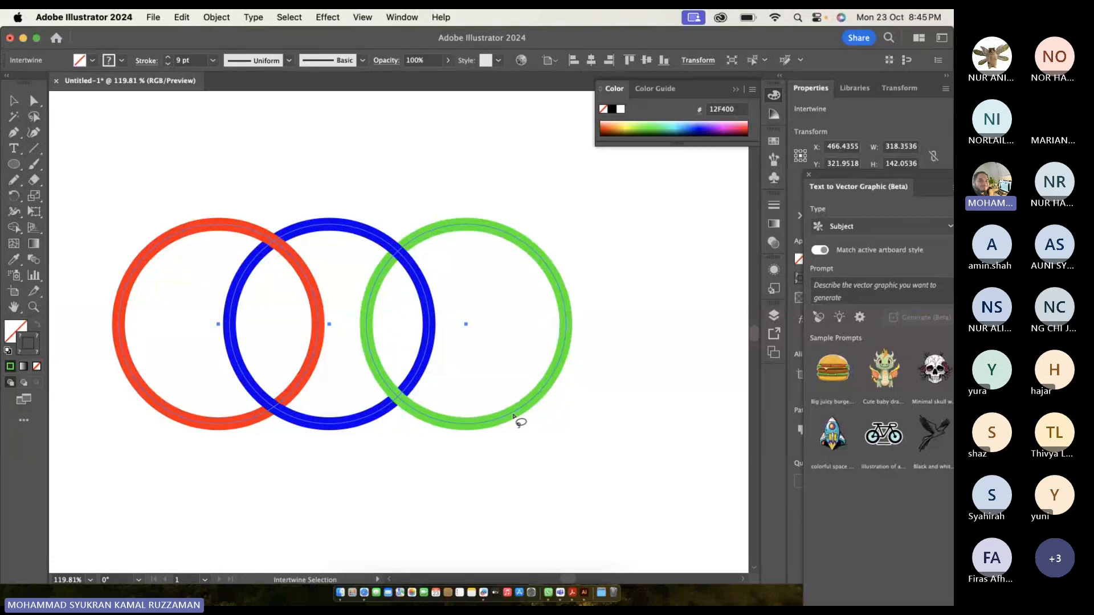
{"action": "scroll", "coordinate": [515, 420], "scroll_direction": "down", "scroll_amount": 5}
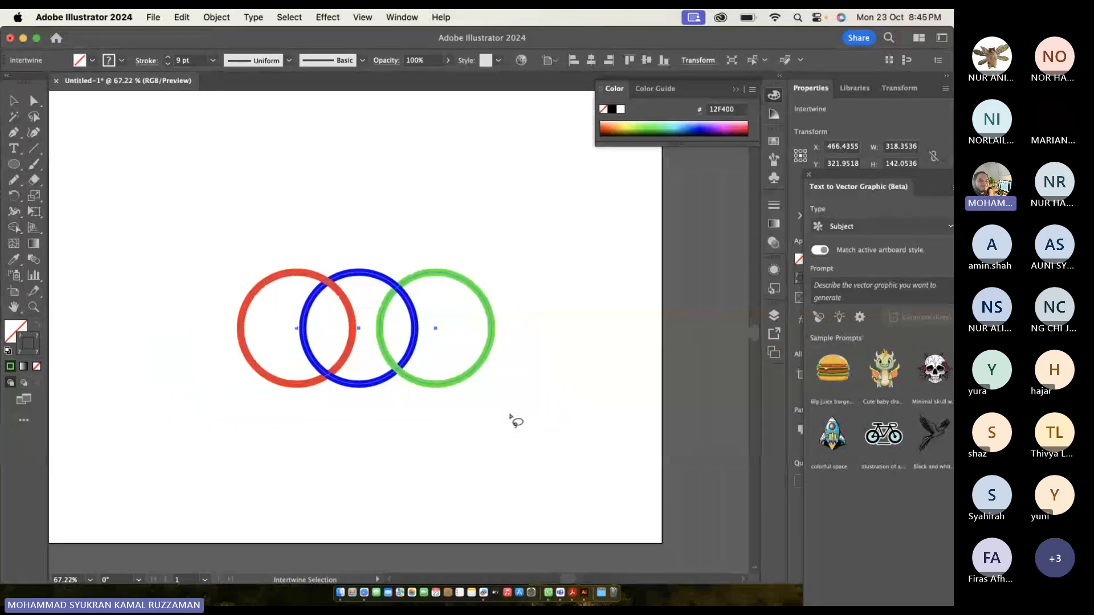
Select the intertwined rings, try releasing their Intertwine, and undo the release.
{"action": "scroll", "coordinate": [344, 353], "scroll_direction": "up", "scroll_amount": 3}
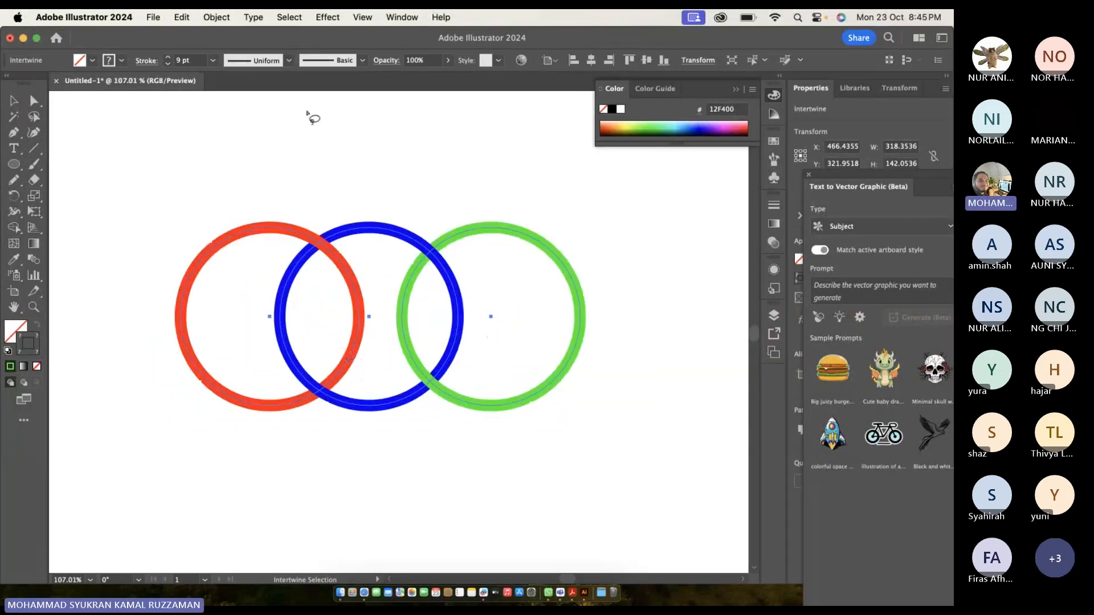
{"action": "left_click", "coordinate": [221, 17]}
{"action": "mouse_move", "coordinate": [317, 410]}
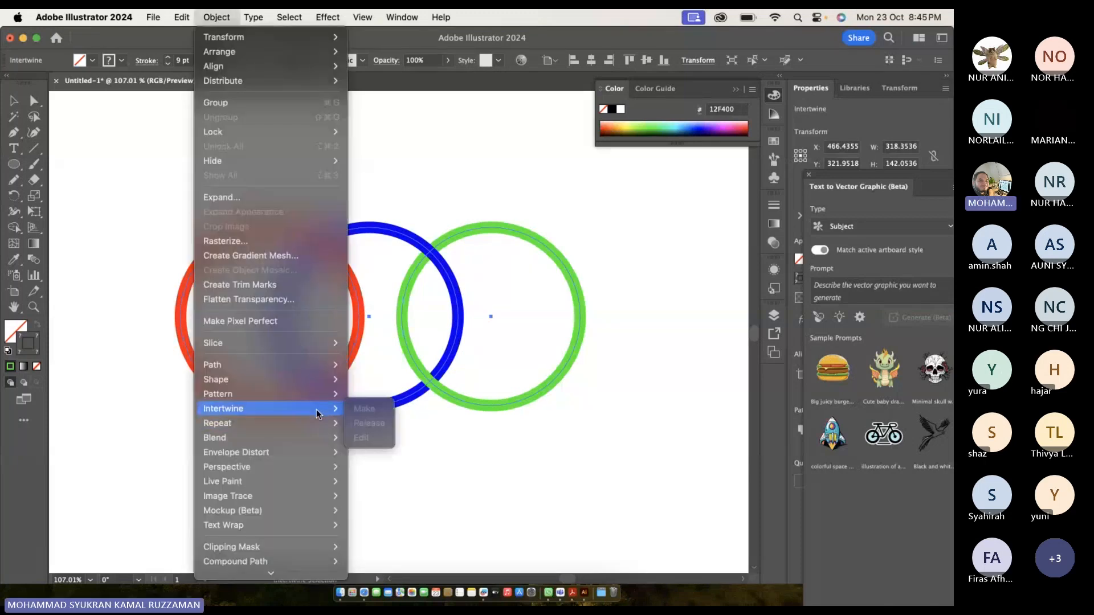
{"action": "left_click", "coordinate": [15, 112]}
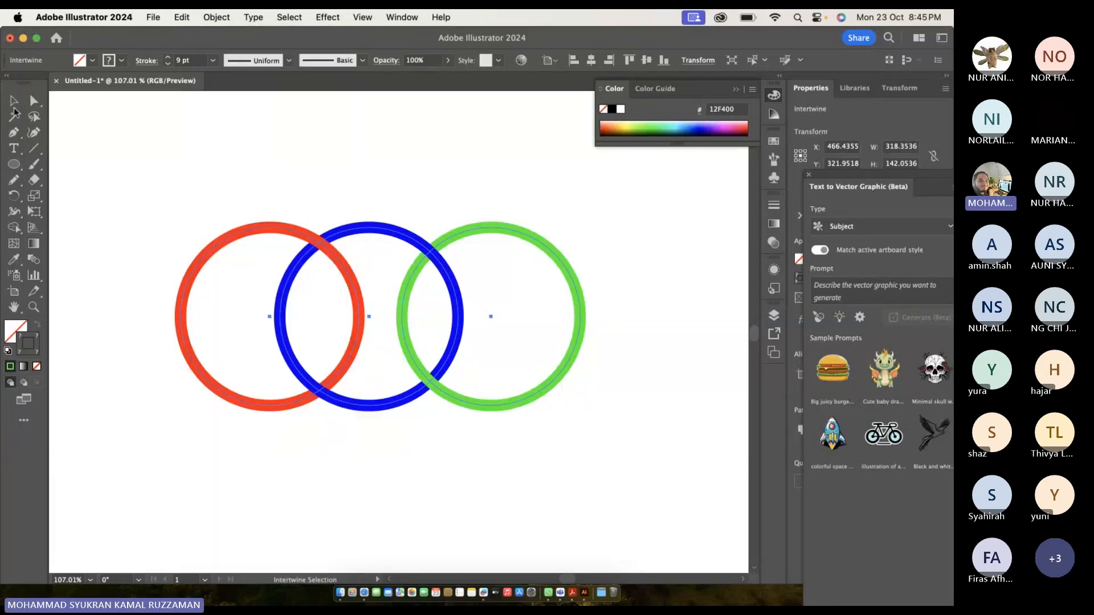
{"action": "left_click", "coordinate": [13, 101]}
{"action": "left_click", "coordinate": [162, 192]}
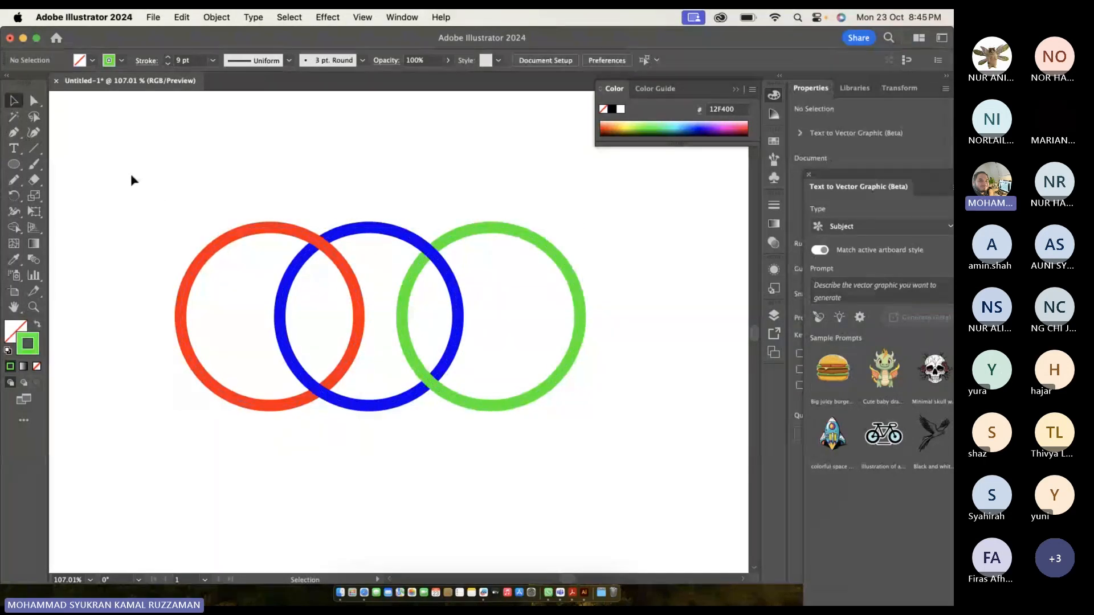
{"action": "left_click_drag", "start_coordinate": [132, 178], "coordinate": [534, 378]}
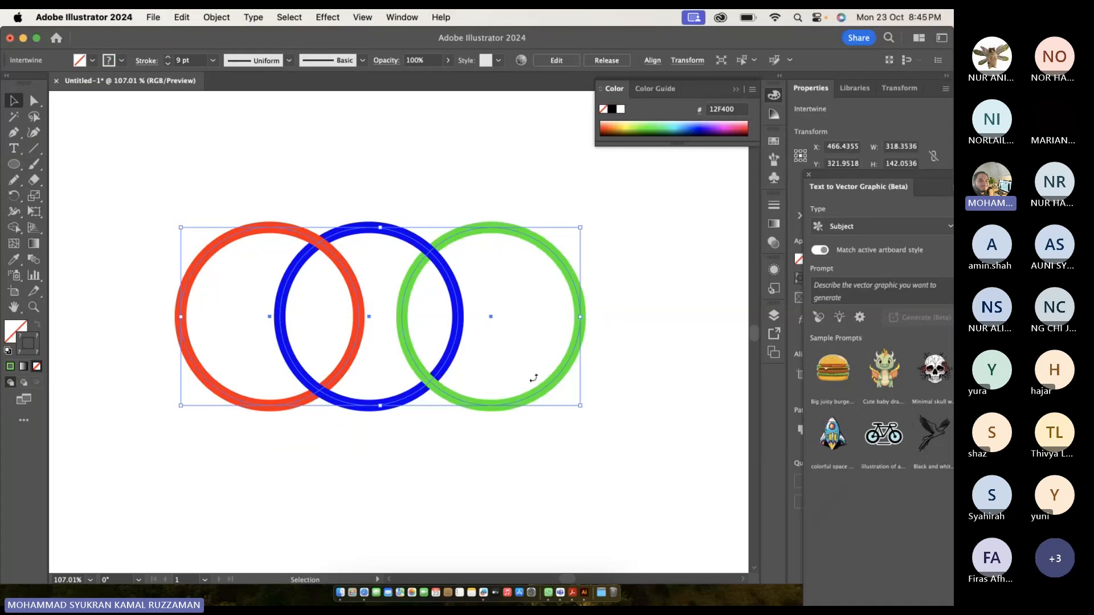
{"action": "left_click", "coordinate": [217, 17]}
{"action": "mouse_move", "coordinate": [298, 406]}
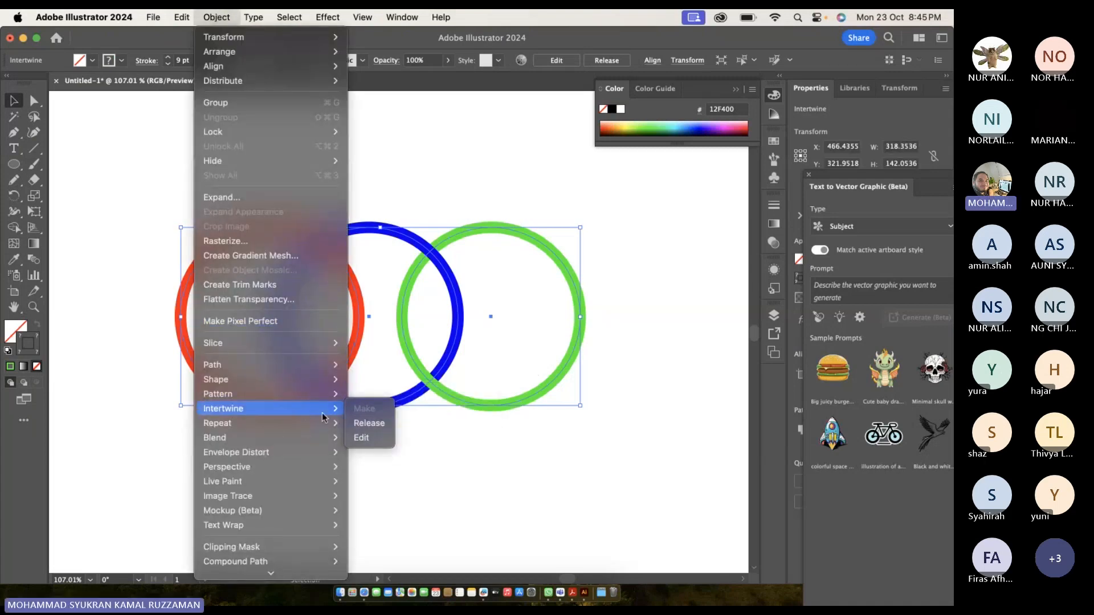
{"action": "left_click", "coordinate": [361, 426]}
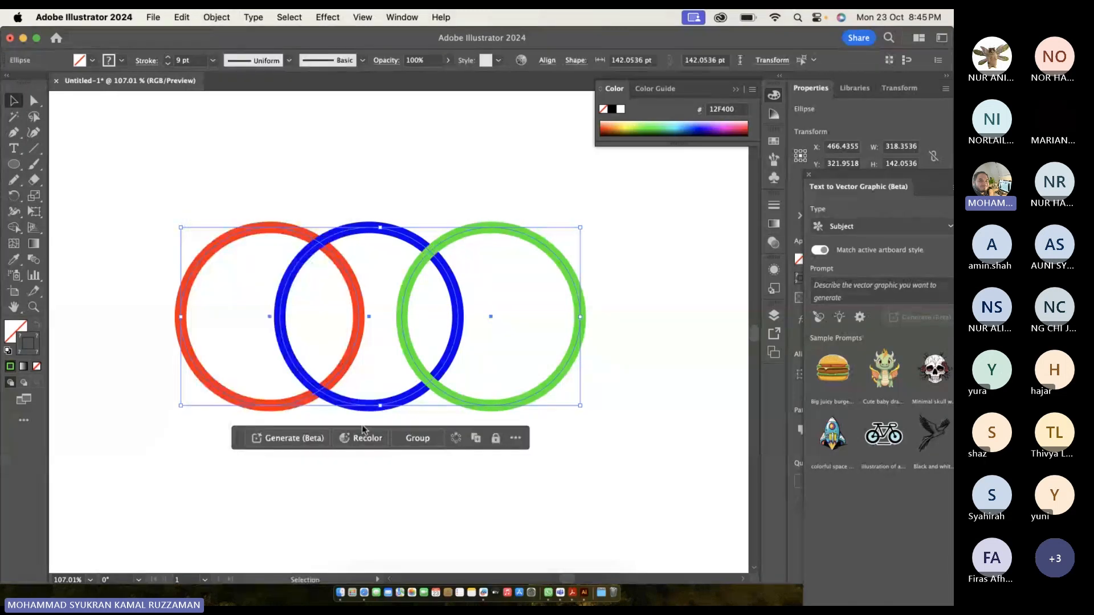
{"action": "key", "text": "super+z"}
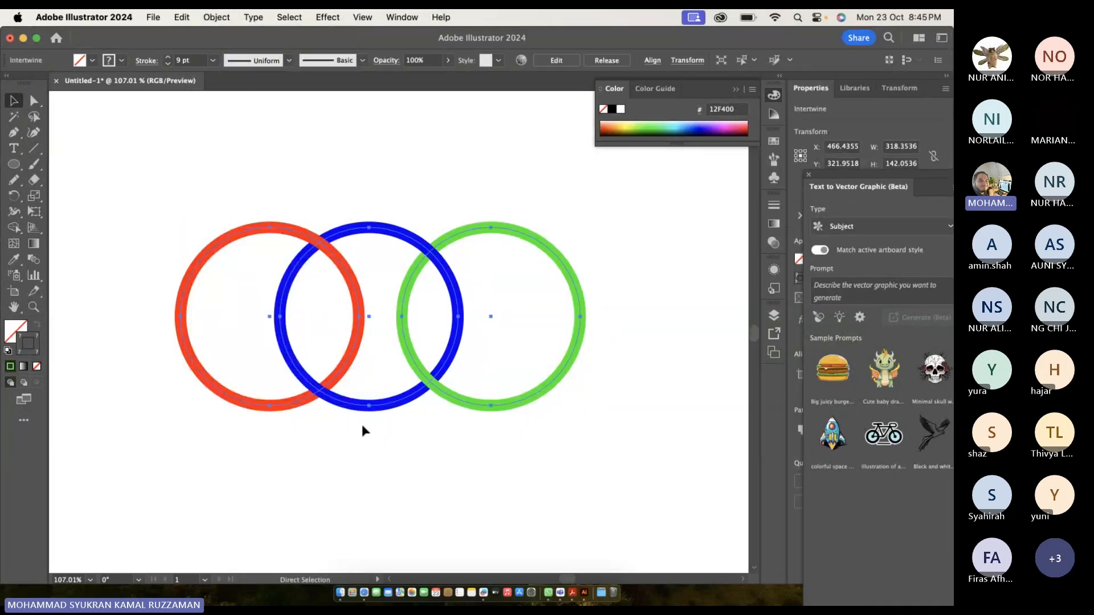
Reopen the rings' Intertwine for editing and pick the upper crossing of the red and blue rings.
{"action": "left_click", "coordinate": [222, 19]}
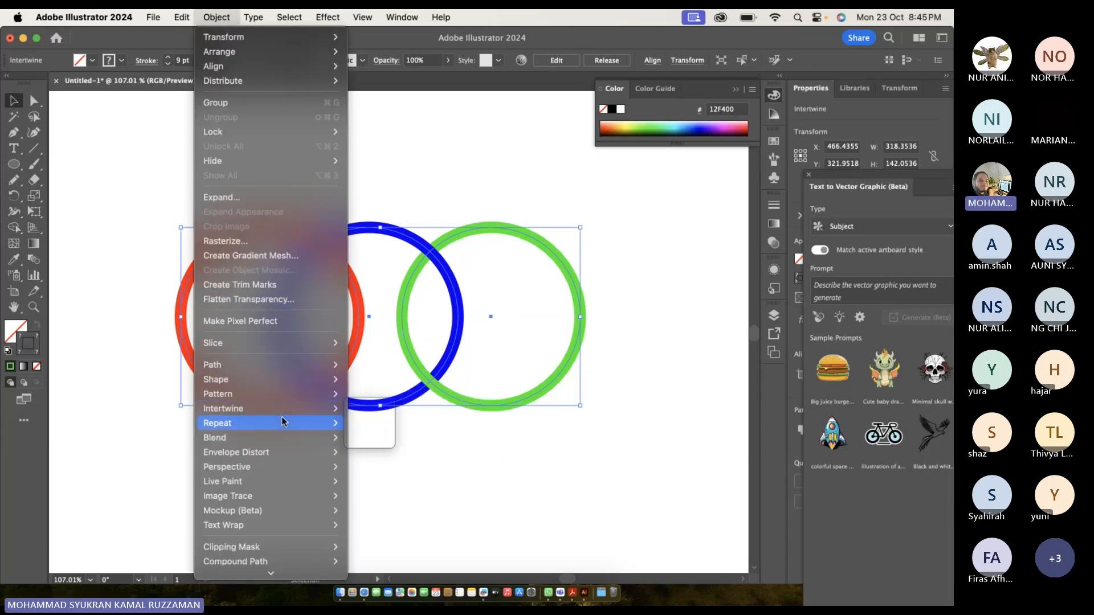
{"action": "mouse_move", "coordinate": [282, 412]}
{"action": "left_click", "coordinate": [350, 438]}
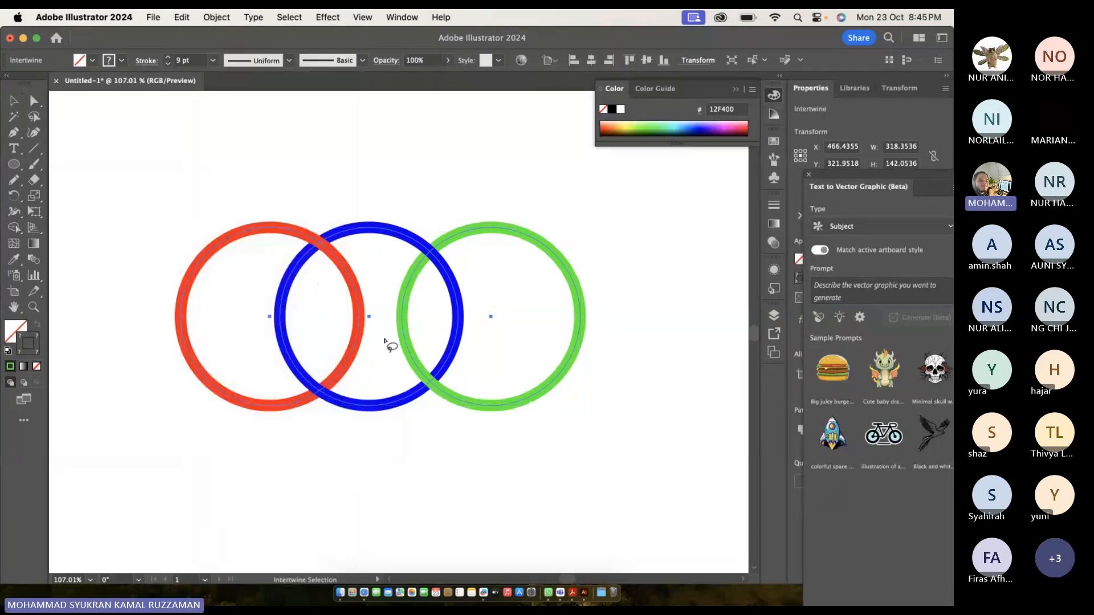
{"action": "left_click", "coordinate": [320, 247]}
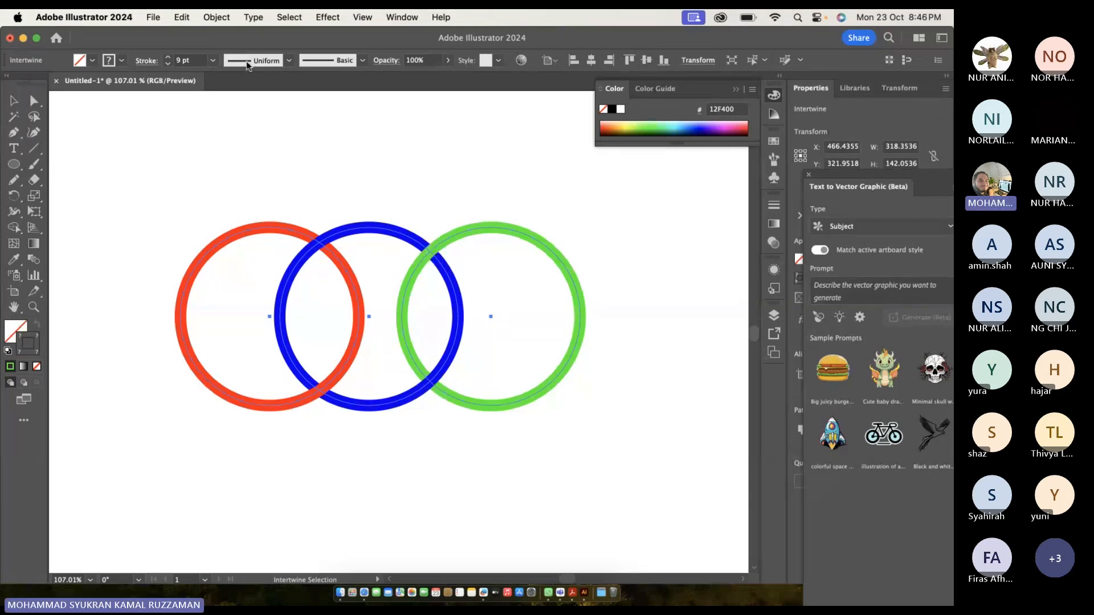
Leave Intertwine editing and delete the three rings from the artboard.
{"action": "scroll", "coordinate": [285, 191], "scroll_direction": "down", "scroll_amount": 5}
{"action": "left_click", "coordinate": [13, 102]}
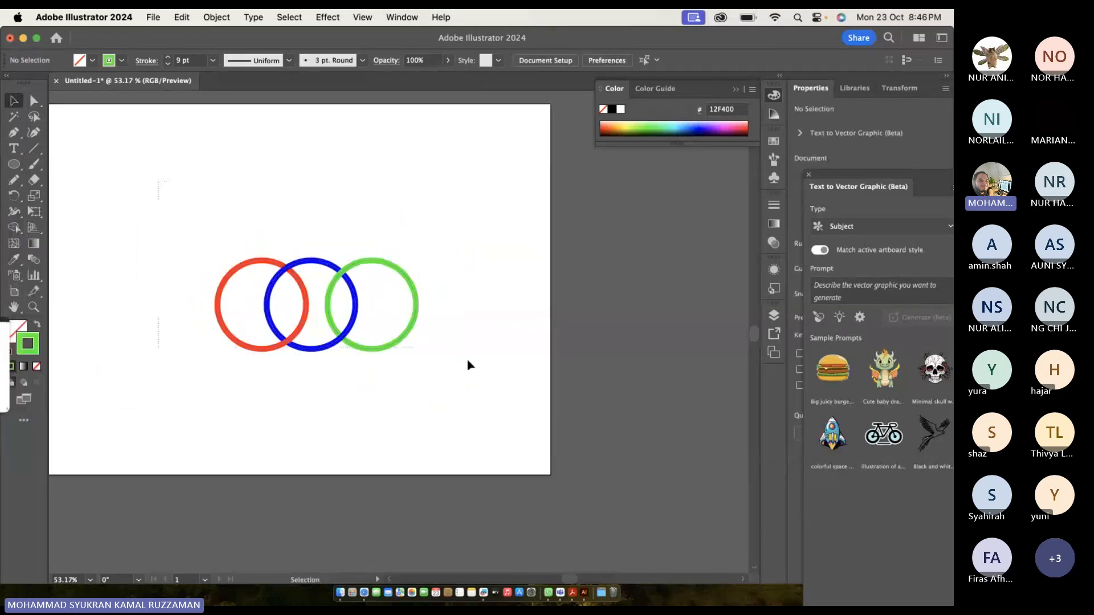
{"action": "key", "text": "Delete"}
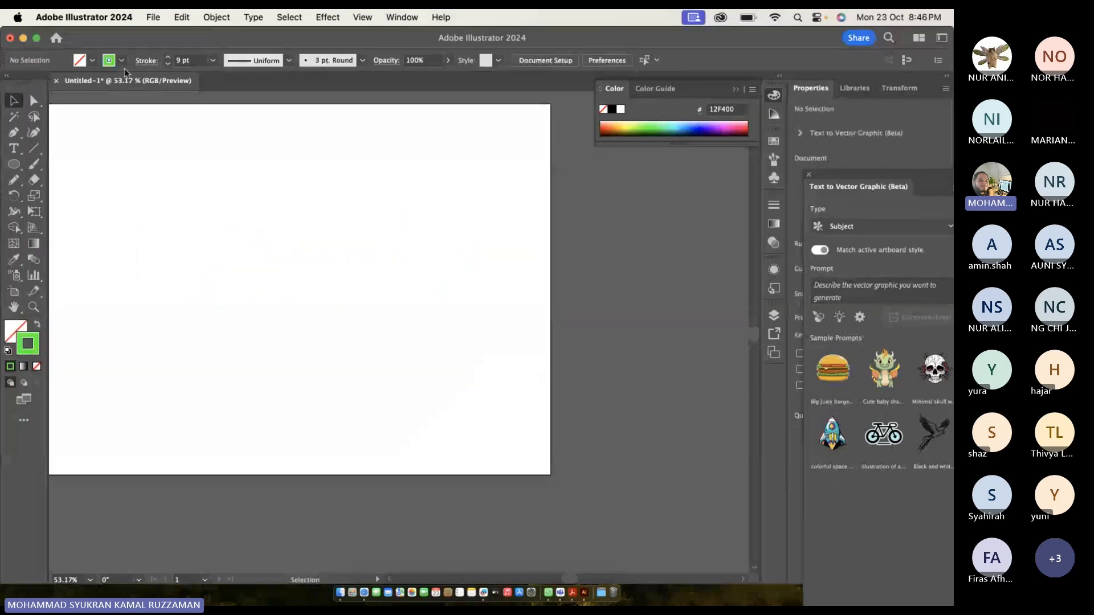
Add the single letter S as text near the middle of the artboard and enlarge it to about 187 pt.
{"action": "left_click", "coordinate": [13, 150]}
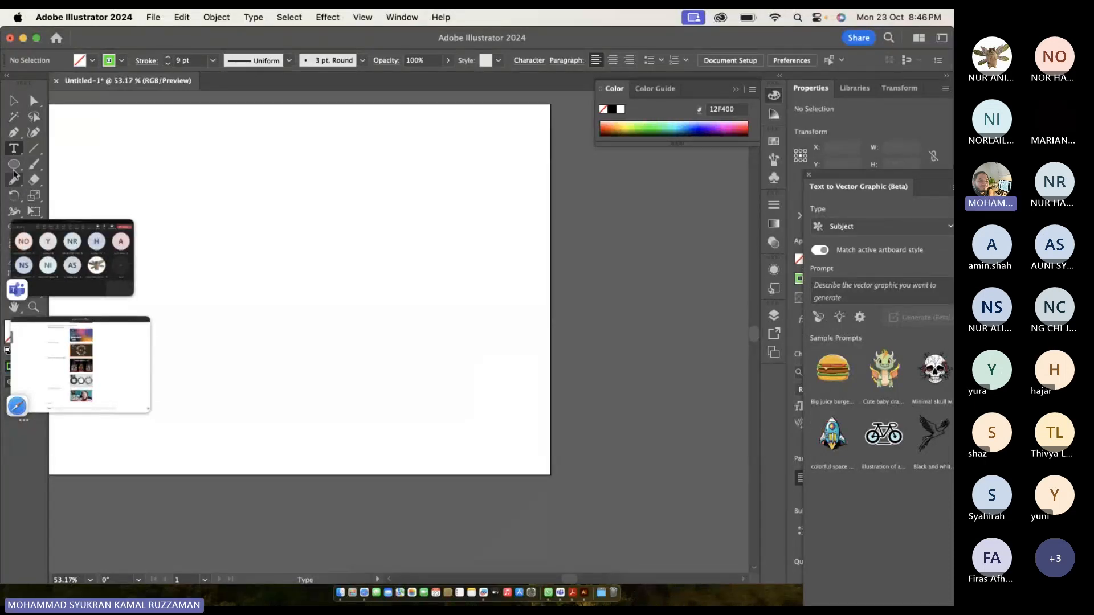
{"action": "left_click", "coordinate": [13, 149]}
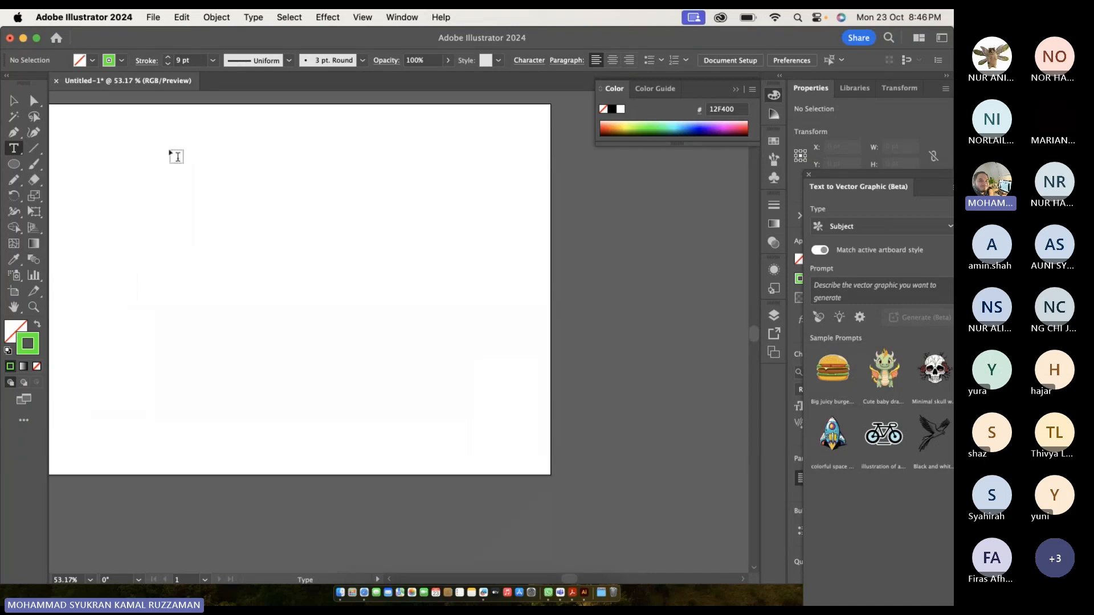
{"action": "left_click", "coordinate": [251, 244]}
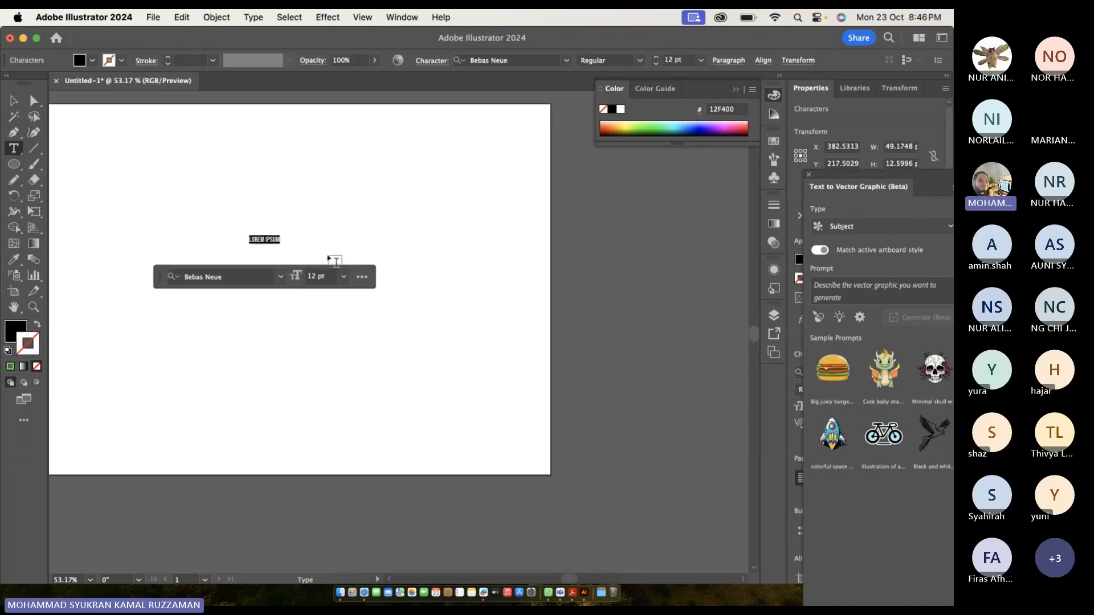
{"action": "type", "text": "s"}
{"action": "left_click", "coordinate": [14, 101]}
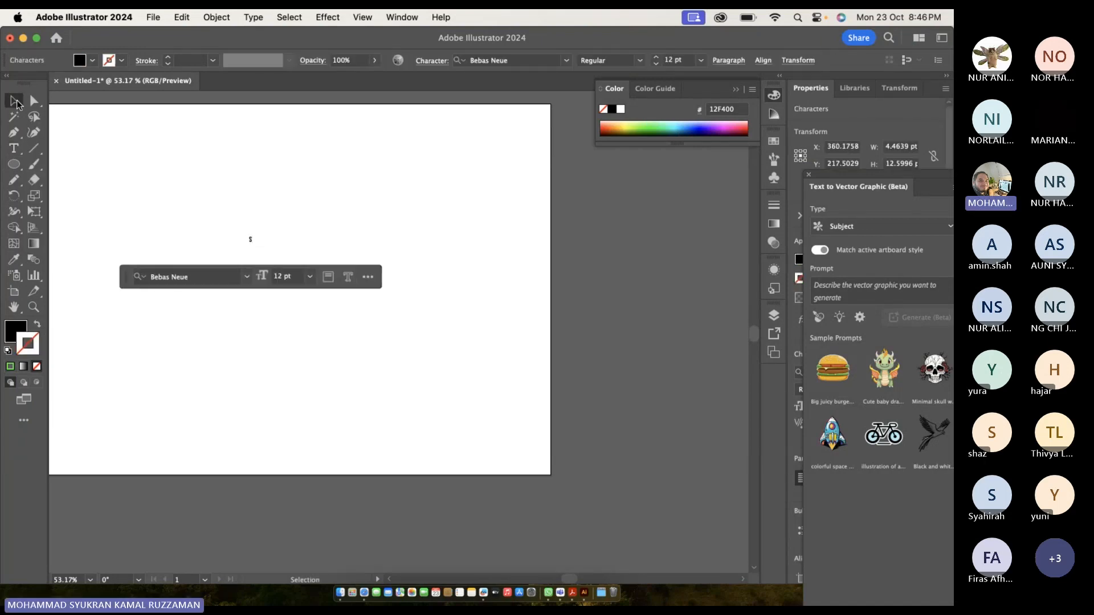
{"action": "left_click", "coordinate": [251, 239]}
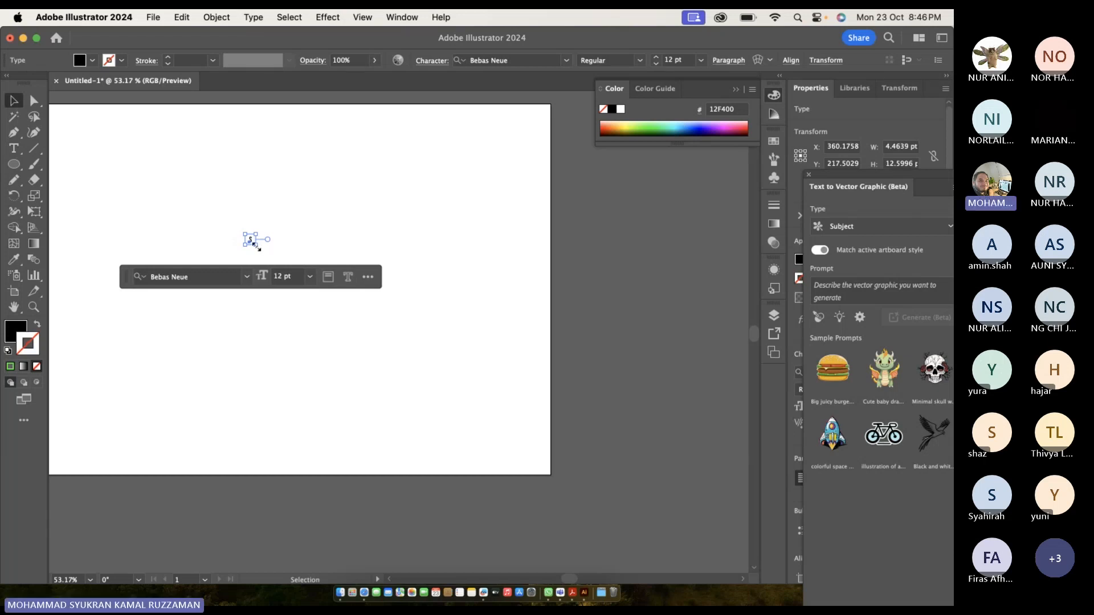
{"action": "left_click_drag", "start_coordinate": [261, 244], "coordinate": [442, 405]}
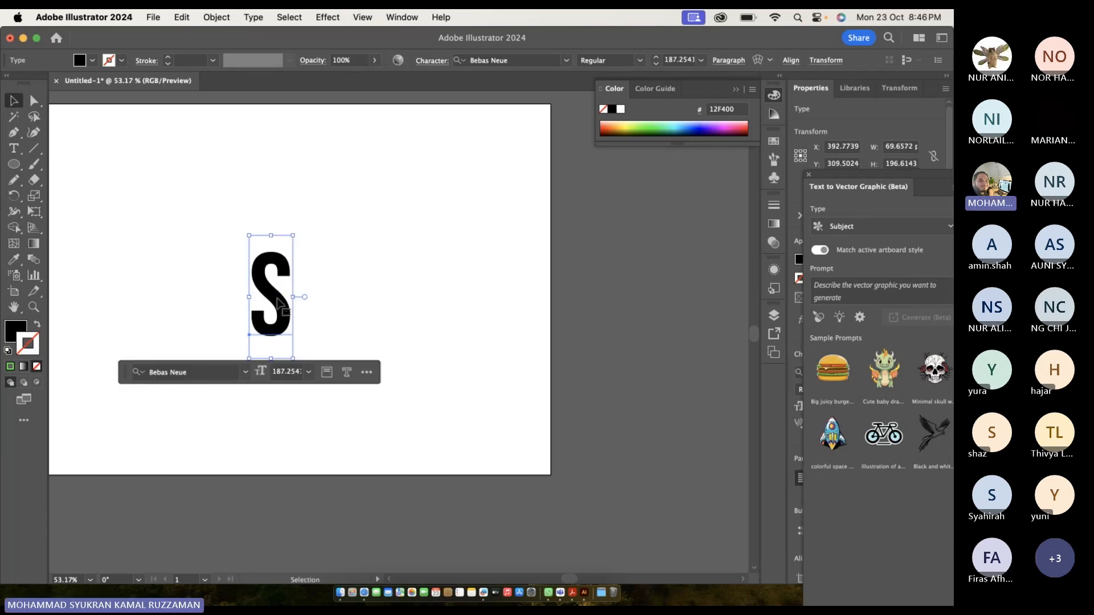
Set the letter S to the Big Caslon Medium font, enlarge it to about 310 pt and deselect it.
{"action": "left_click", "coordinate": [567, 60]}
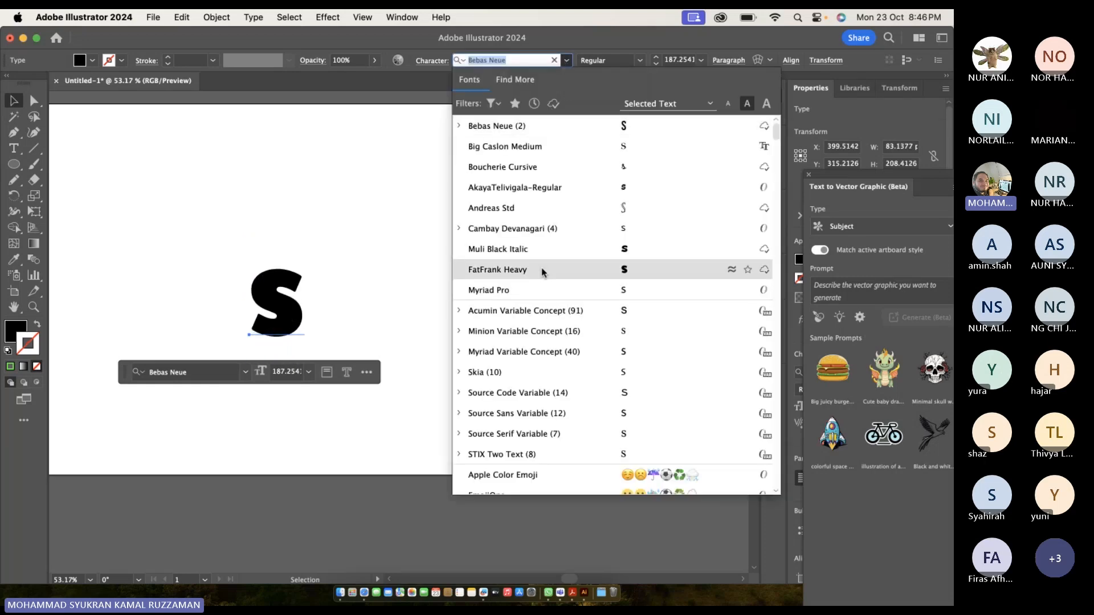
{"action": "left_click", "coordinate": [533, 142]}
{"action": "left_click_drag", "start_coordinate": [250, 234], "coordinate": [120, 138]}
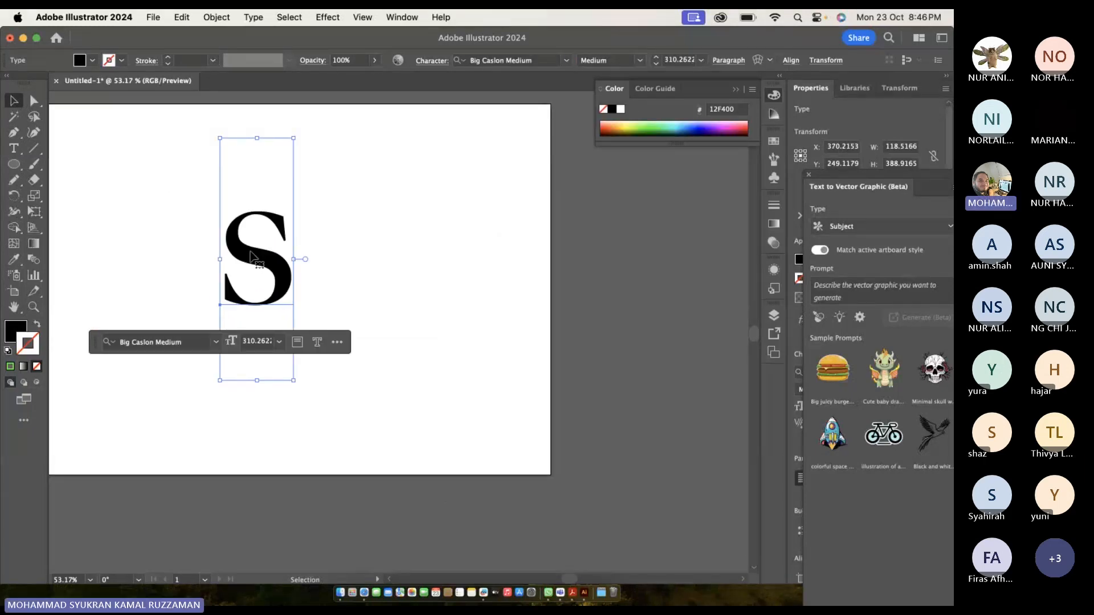
{"action": "left_click", "coordinate": [145, 219]}
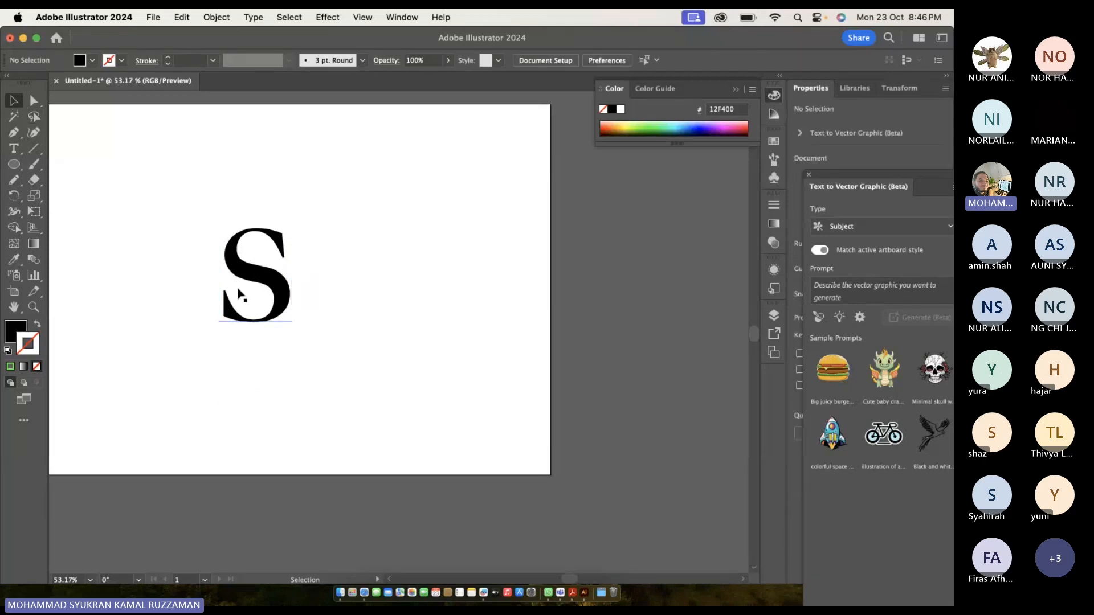
{"action": "right_click", "coordinate": [282, 305]}
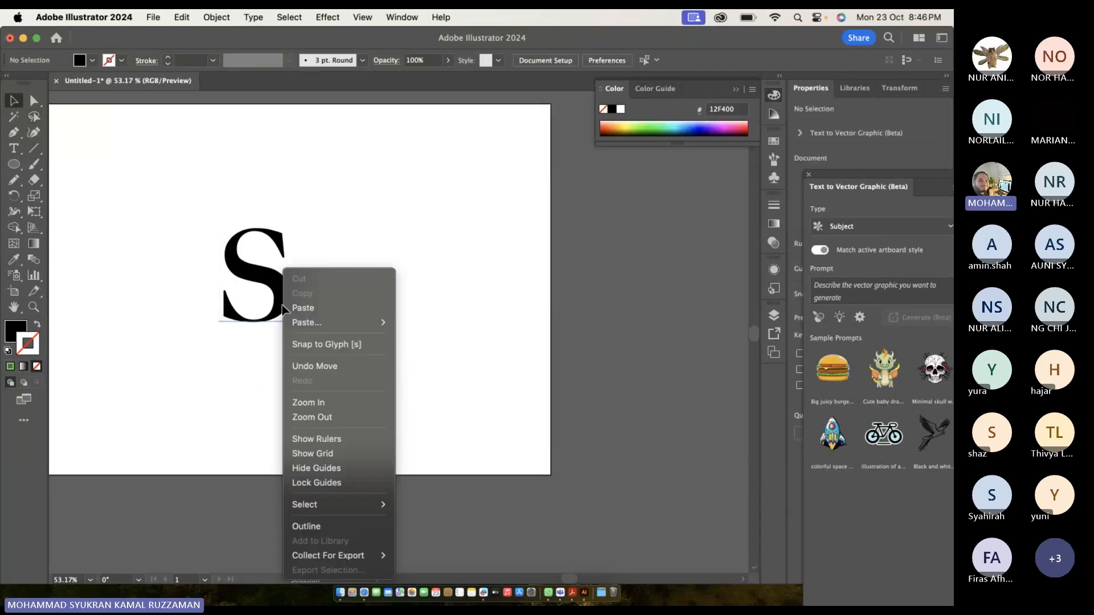
{"action": "left_click", "coordinate": [251, 277]}
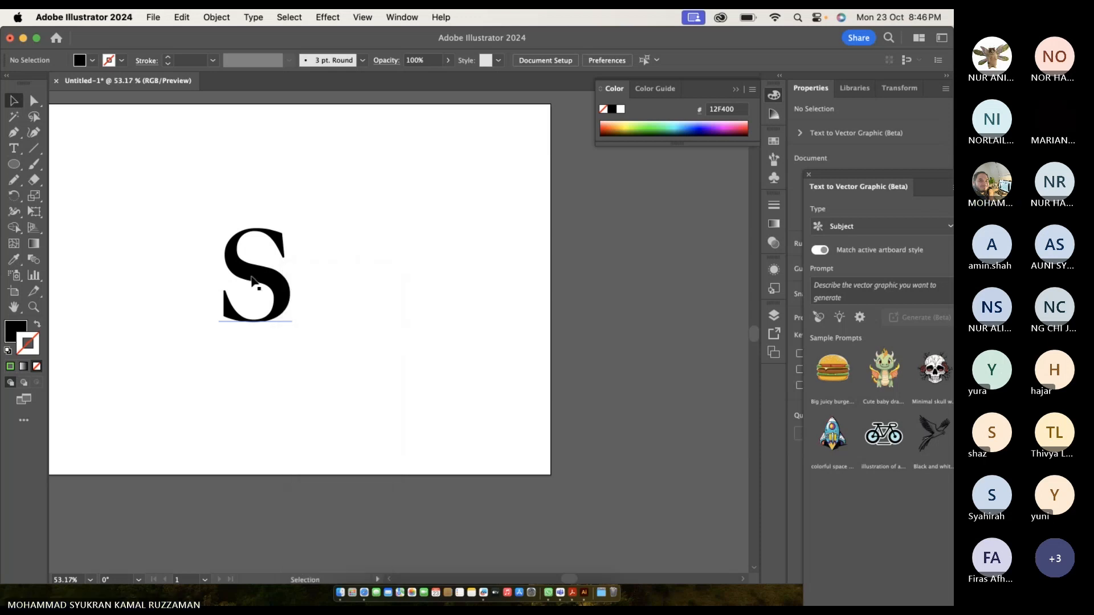
Duplicate the letter S just to its right and change the copy's text to Z.
{"action": "left_click_drag", "start_coordinate": [251, 278], "coordinate": [336, 285]}
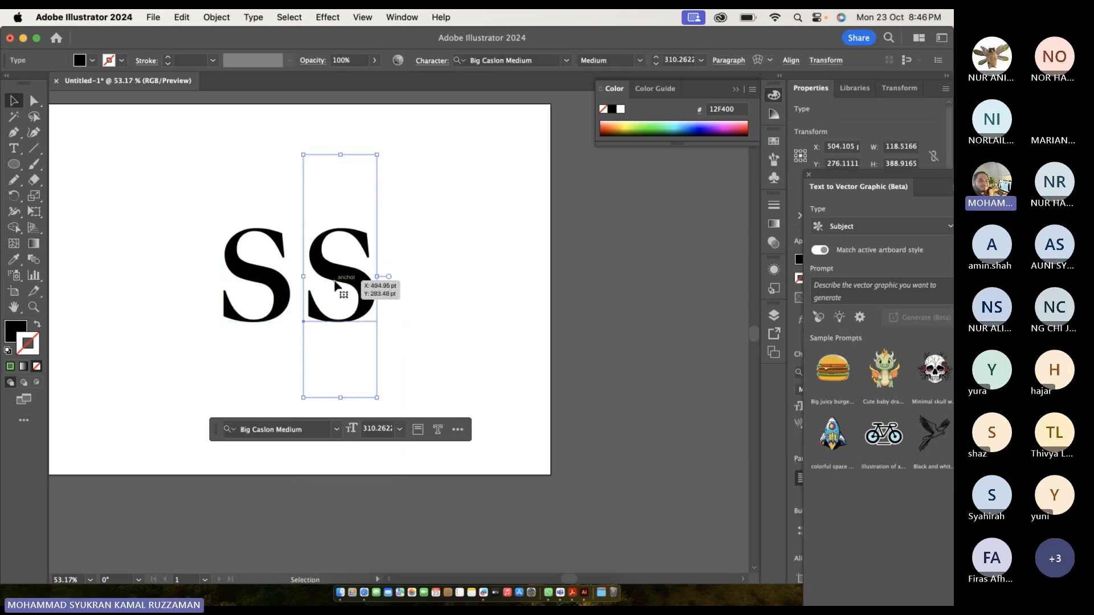
{"action": "double_click", "coordinate": [336, 286]}
{"action": "double_click", "coordinate": [336, 286]}
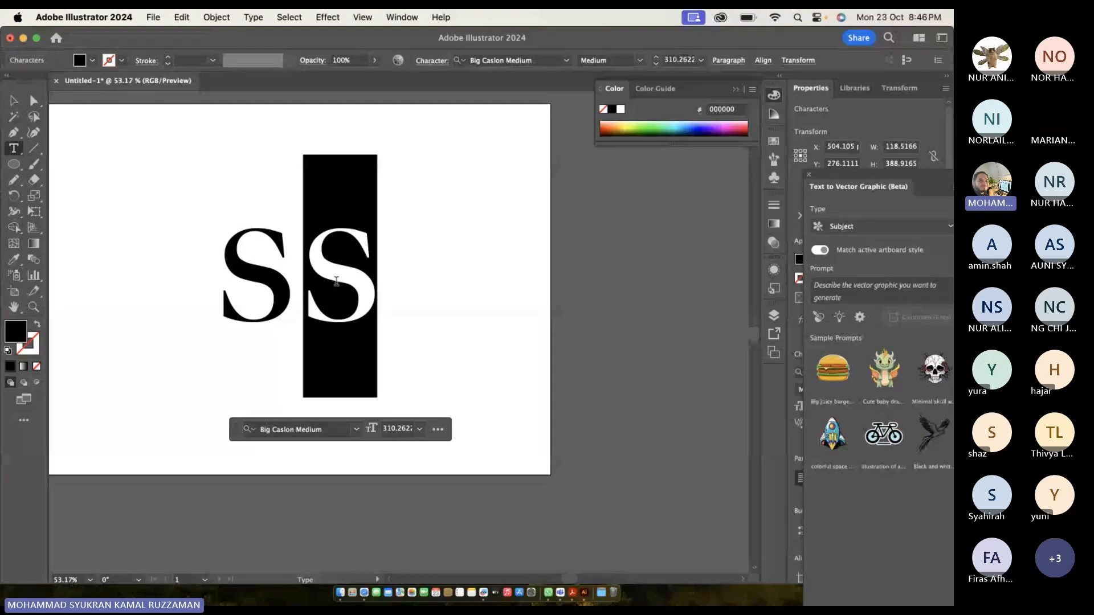
{"action": "type", "text": "Z"}
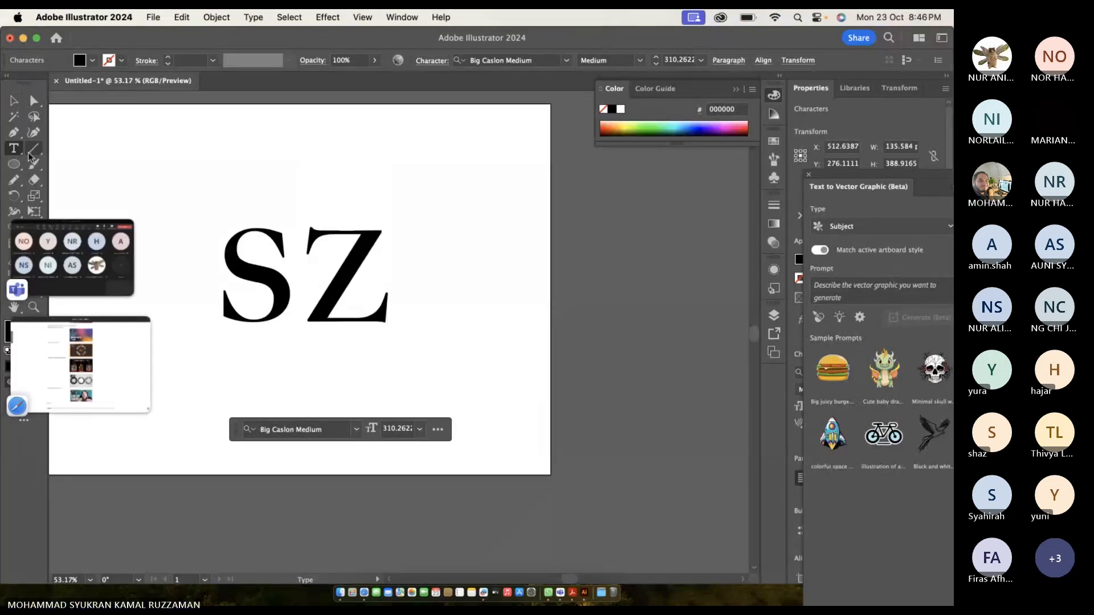
{"action": "left_click", "coordinate": [35, 244]}
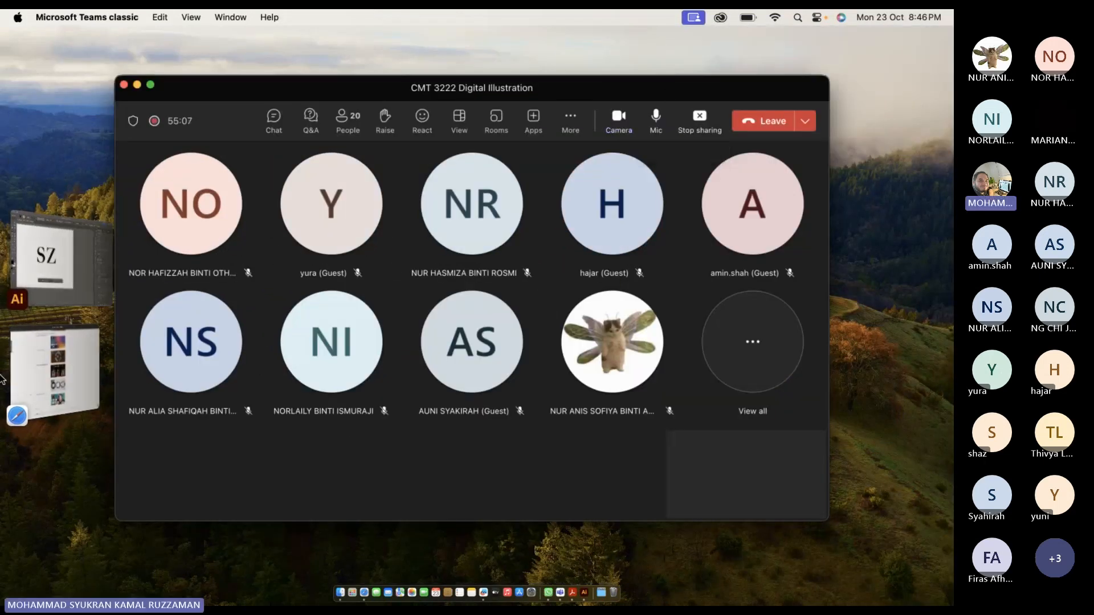
{"action": "left_click", "coordinate": [3, 378]}
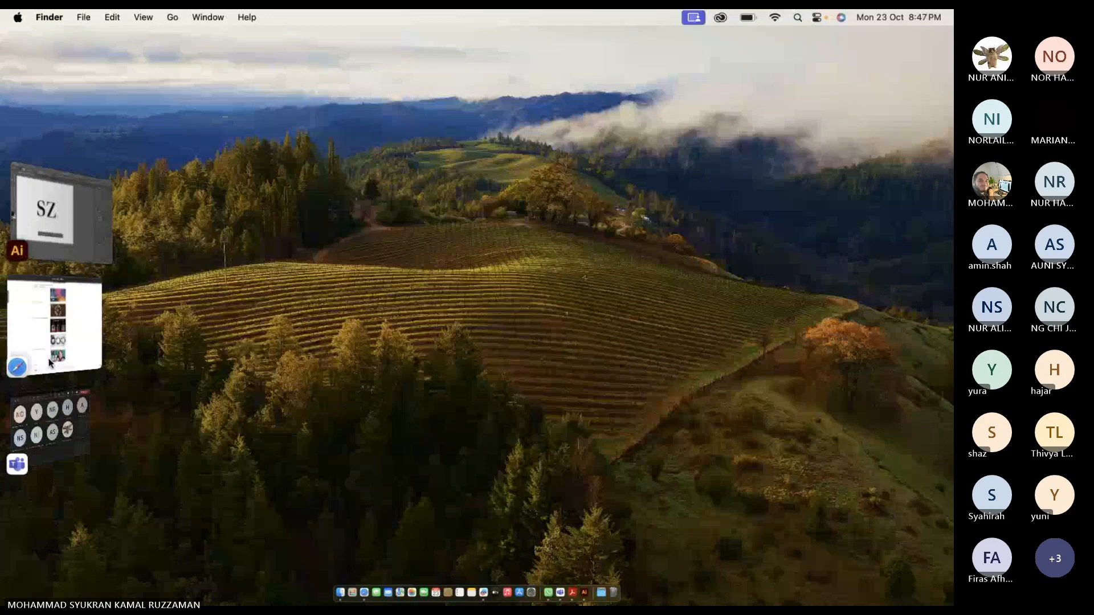
{"action": "left_click", "coordinate": [57, 211]}
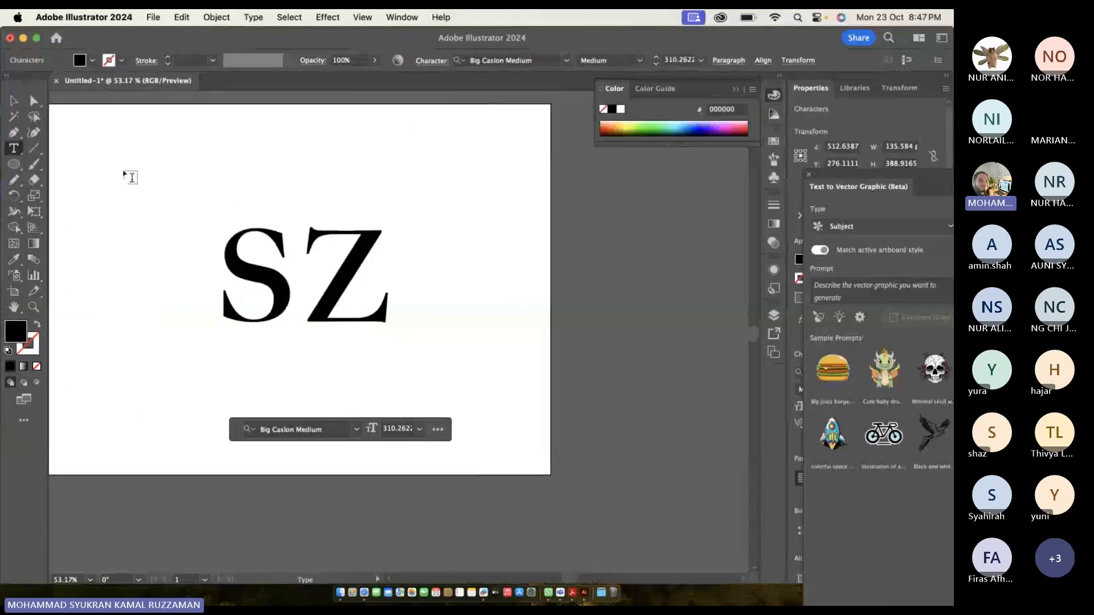
Finish the text editing and move the letter Z leftwards so it overlaps the S.
{"action": "key", "text": "Escape"}
{"action": "left_click", "coordinate": [248, 189]}
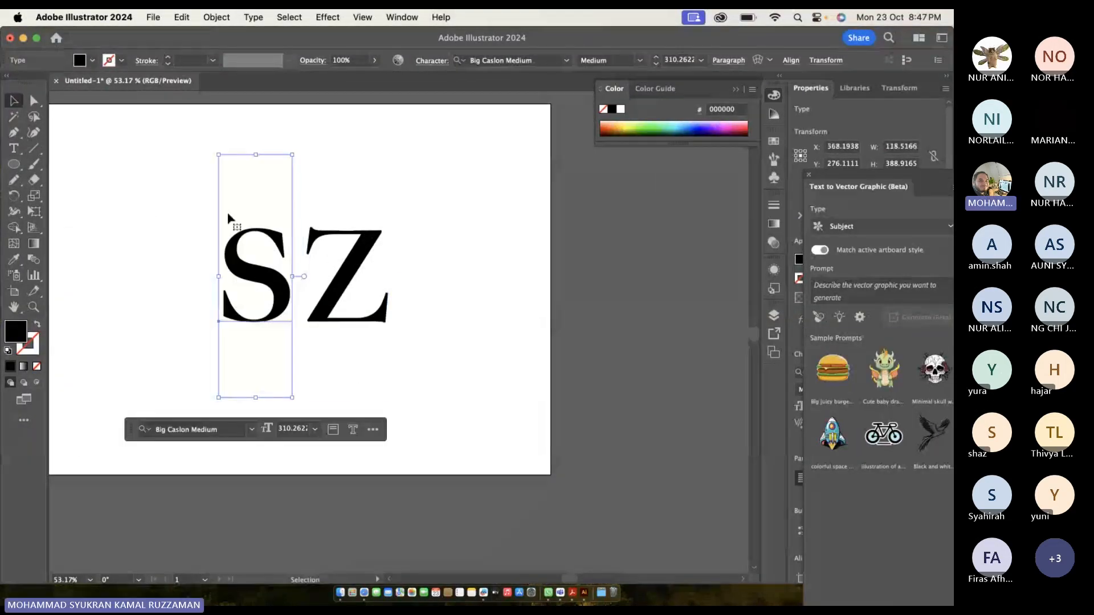
{"action": "left_click", "coordinate": [177, 235]}
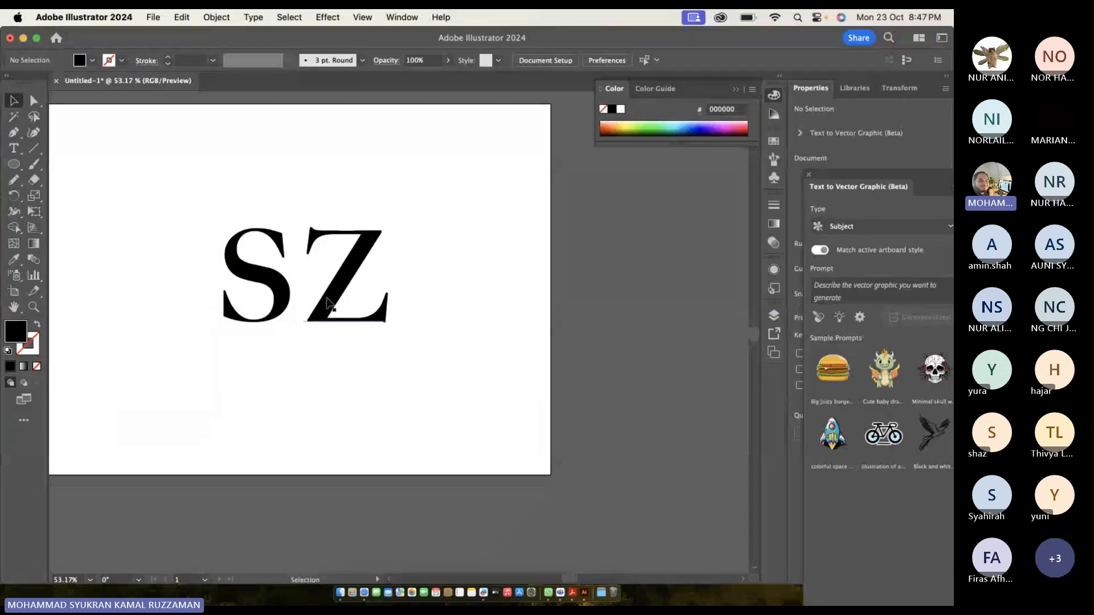
{"action": "left_click_drag", "start_coordinate": [327, 305], "coordinate": [286, 272]}
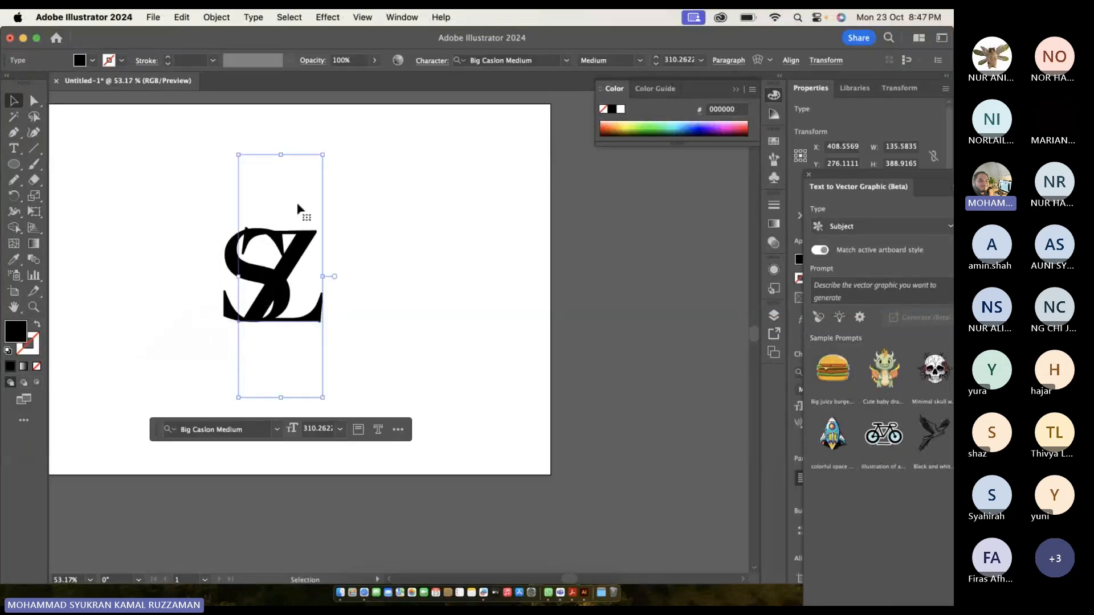
Recolor the letter Z's fill to red ED0000.
{"action": "double_click", "coordinate": [16, 331]}
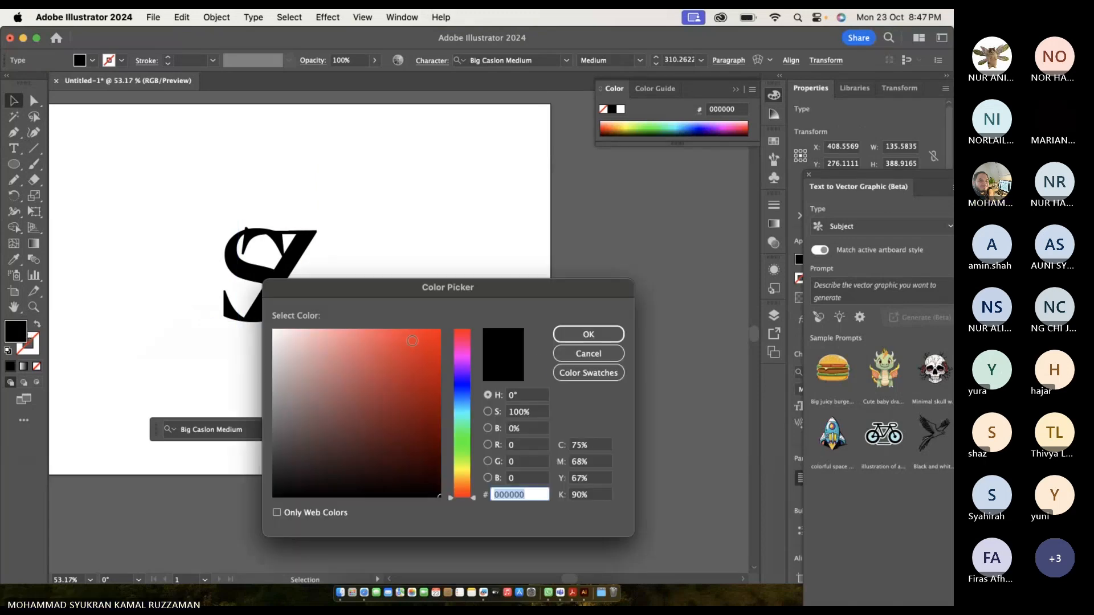
{"action": "left_click", "coordinate": [439, 340]}
{"action": "left_click", "coordinate": [570, 331]}
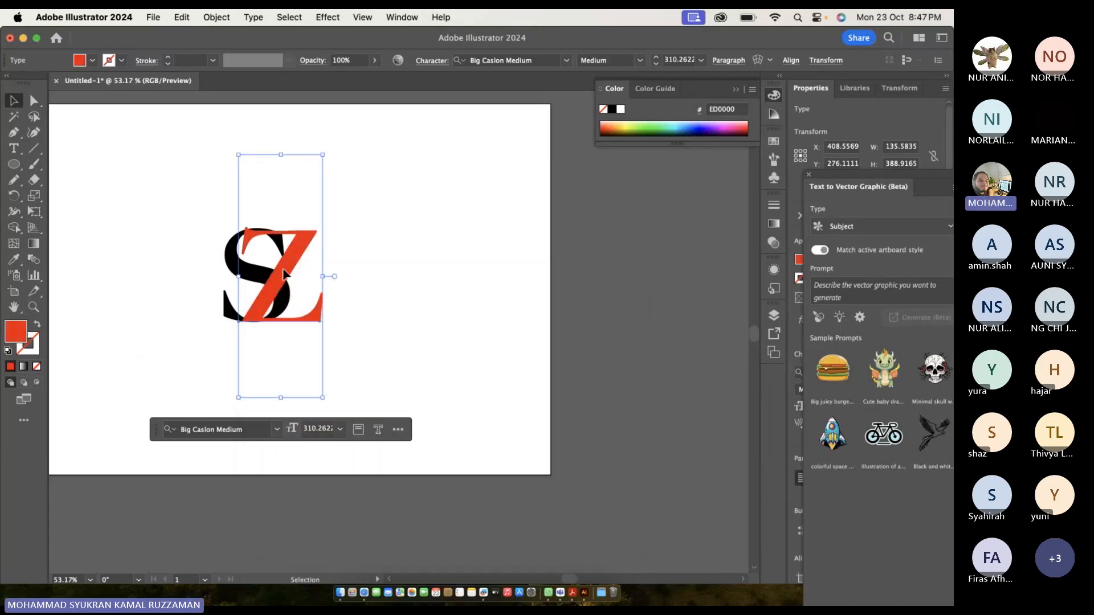
Rotate the red letter Z slightly clockwise and reposition it over the right part of the S.
{"action": "left_click_drag", "start_coordinate": [280, 275], "coordinate": [270, 291]}
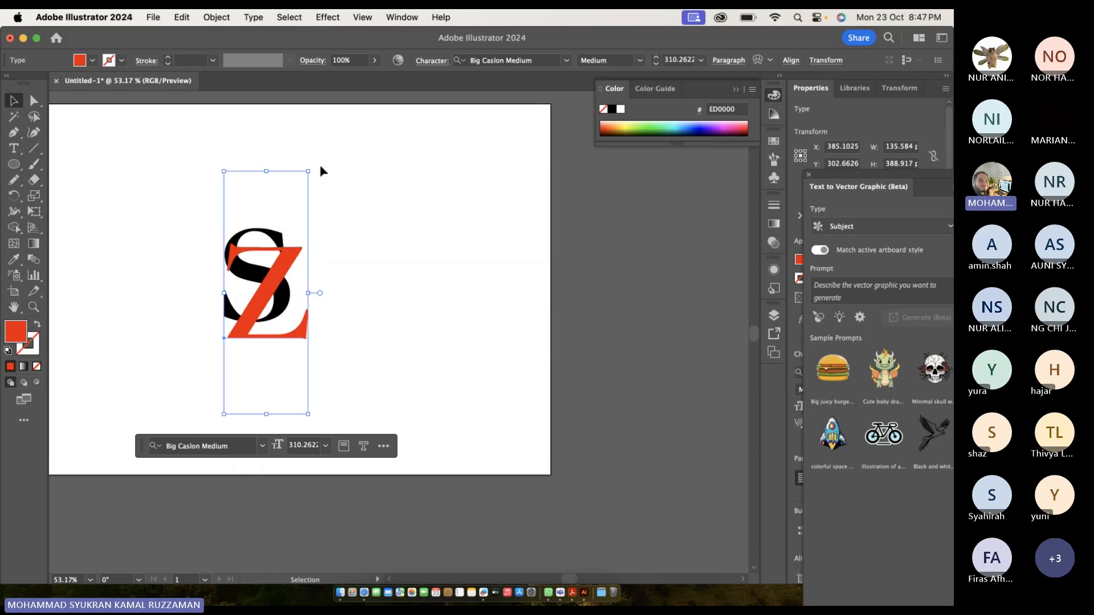
{"action": "left_click_drag", "start_coordinate": [316, 166], "coordinate": [344, 197]}
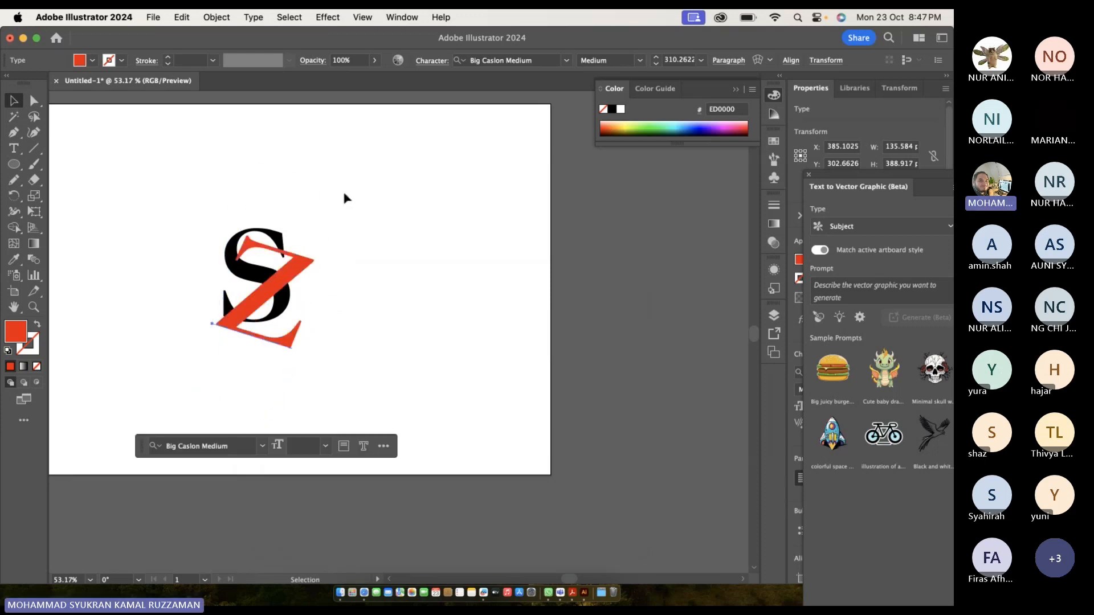
{"action": "left_click_drag", "start_coordinate": [283, 273], "coordinate": [313, 242]}
Tilt the black letter S slightly counterclockwise so it leans away from the Z.
{"action": "left_click", "coordinate": [239, 259]}
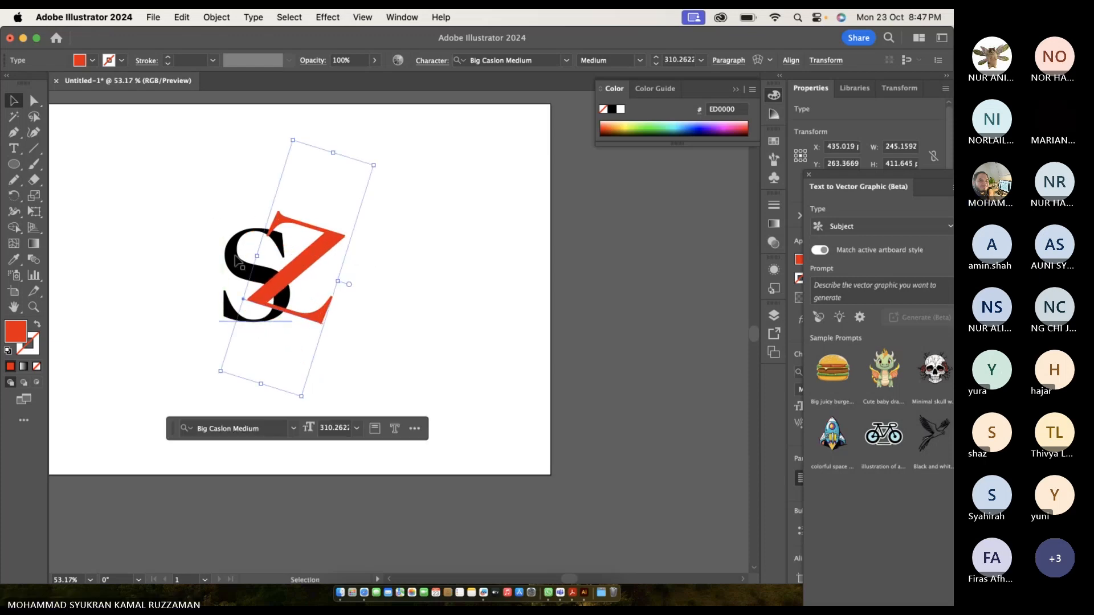
{"action": "left_click_drag", "start_coordinate": [301, 151], "coordinate": [265, 142]}
{"action": "left_click_drag", "start_coordinate": [240, 251], "coordinate": [229, 272]}
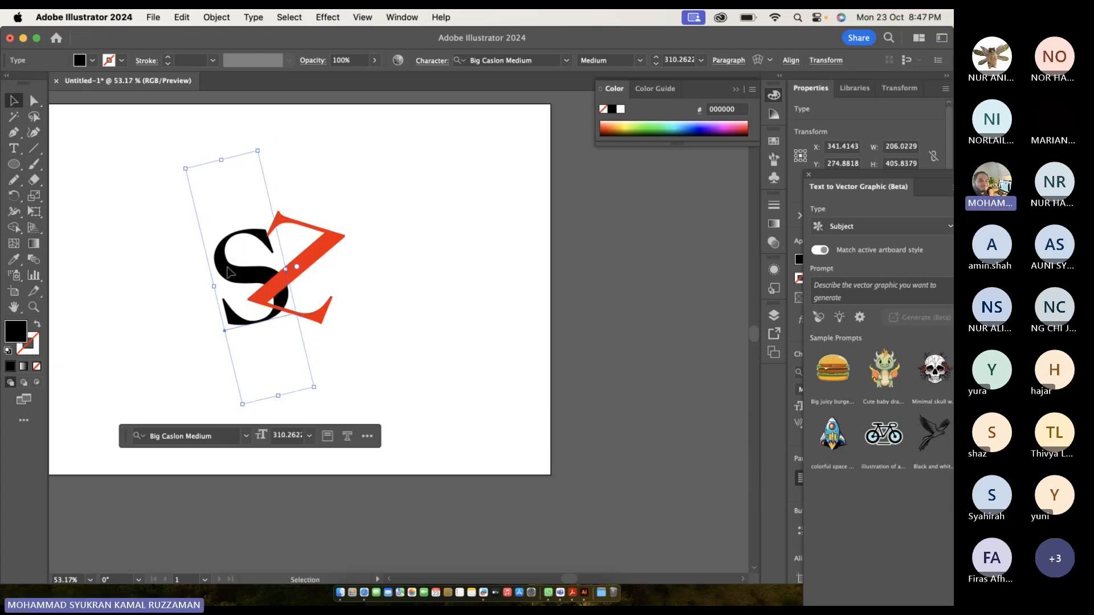
Nudge the letter Z slightly to the right, keeping its diagonal overlapping the lower curve of the S.
{"action": "left_click", "coordinate": [333, 231]}
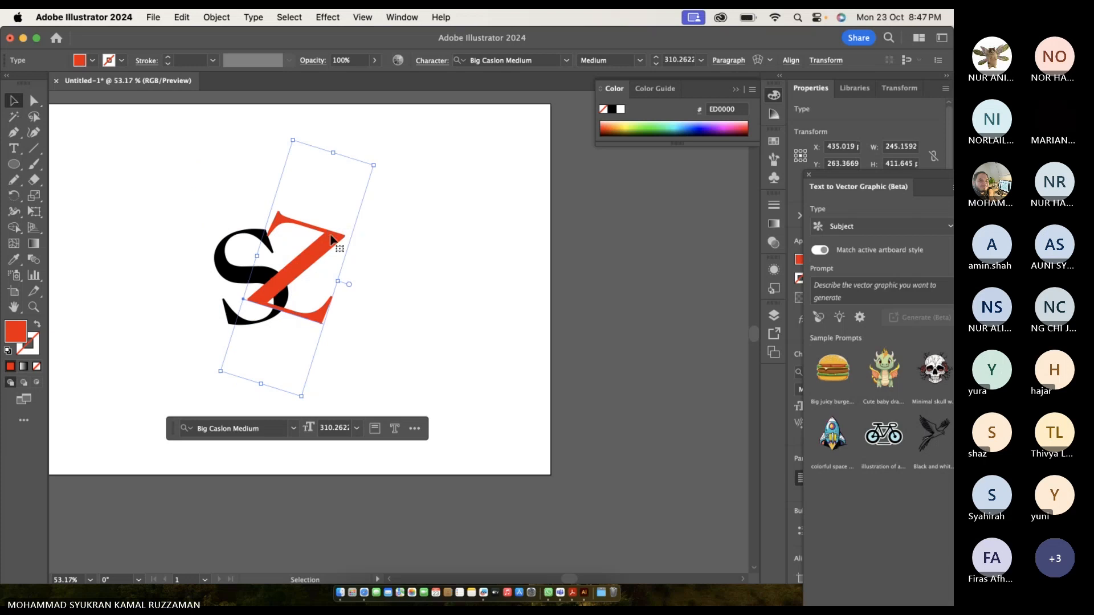
{"action": "left_click", "coordinate": [397, 174]}
{"action": "left_click_drag", "start_coordinate": [325, 256], "coordinate": [327, 258]}
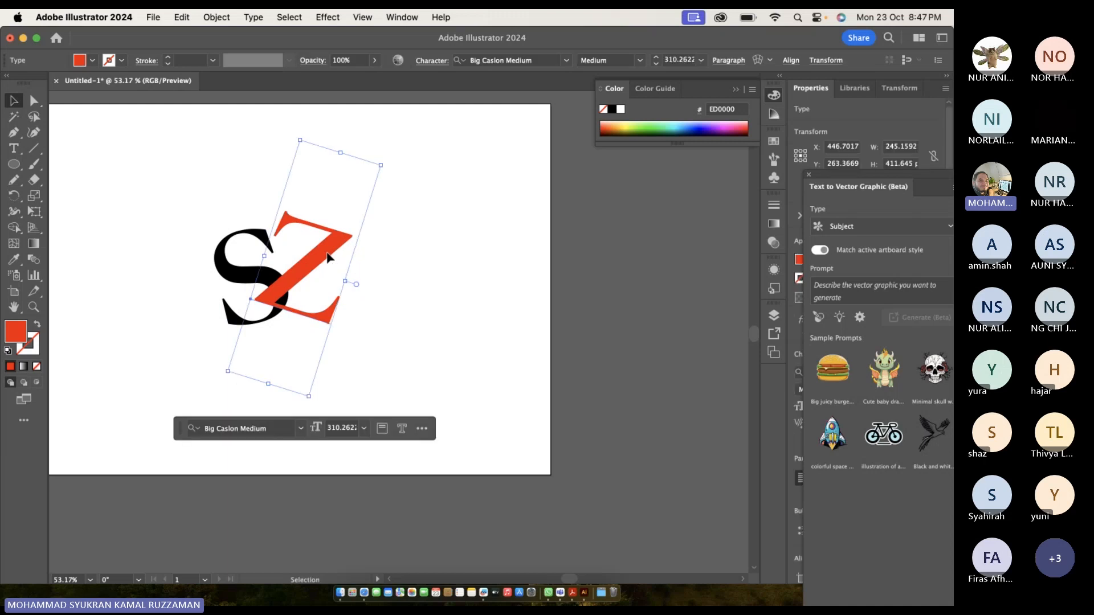
{"action": "left_click", "coordinate": [231, 242]}
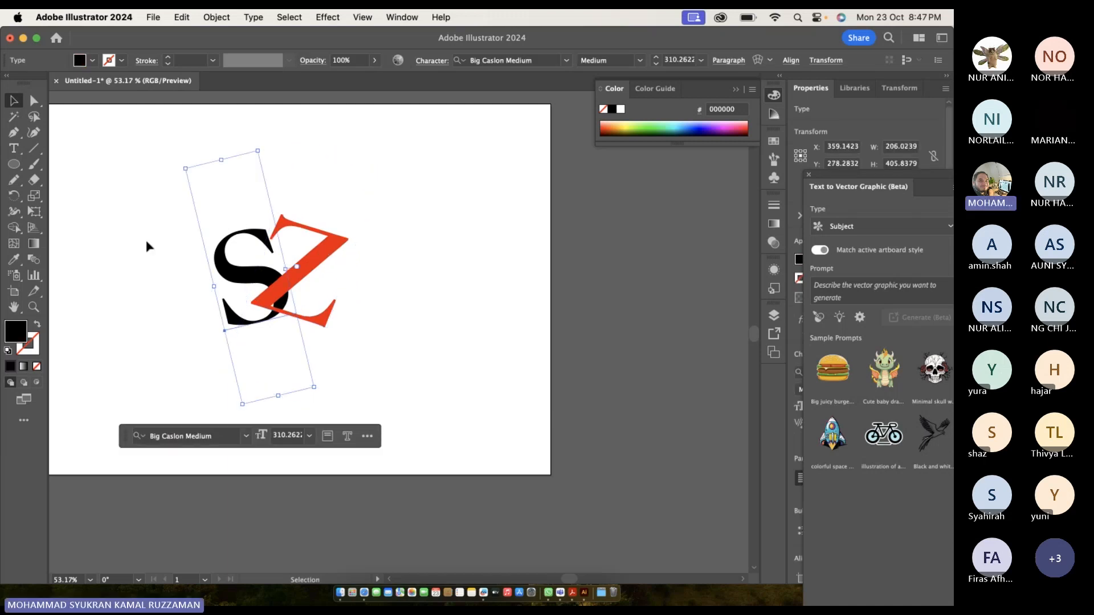
Expand the letters S and Z into shapes with Object and Fill enabled.
{"action": "left_click_drag", "start_coordinate": [131, 222], "coordinate": [490, 381]}
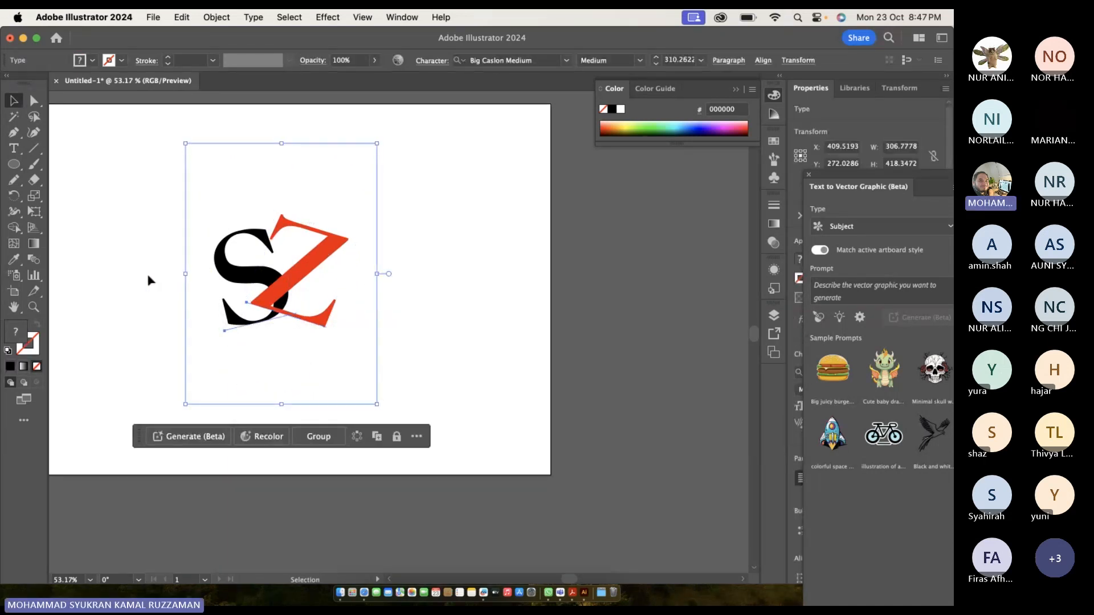
{"action": "left_click", "coordinate": [151, 211]}
{"action": "left_click_drag", "start_coordinate": [151, 211], "coordinate": [386, 345]}
{"action": "left_click", "coordinate": [210, 15]}
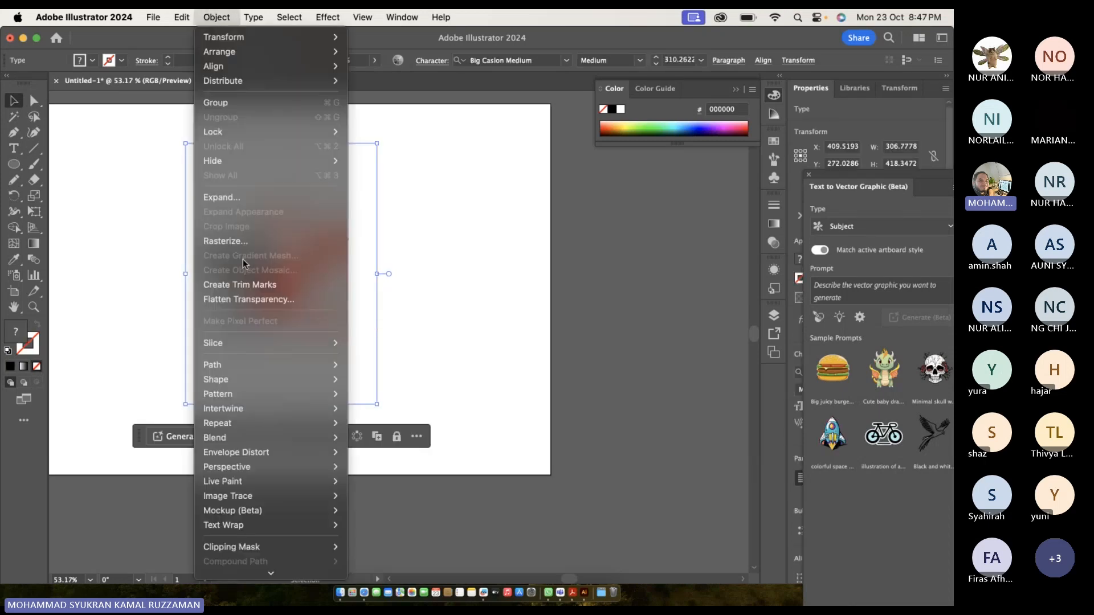
{"action": "left_click", "coordinate": [272, 197]}
{"action": "left_click", "coordinate": [497, 389]}
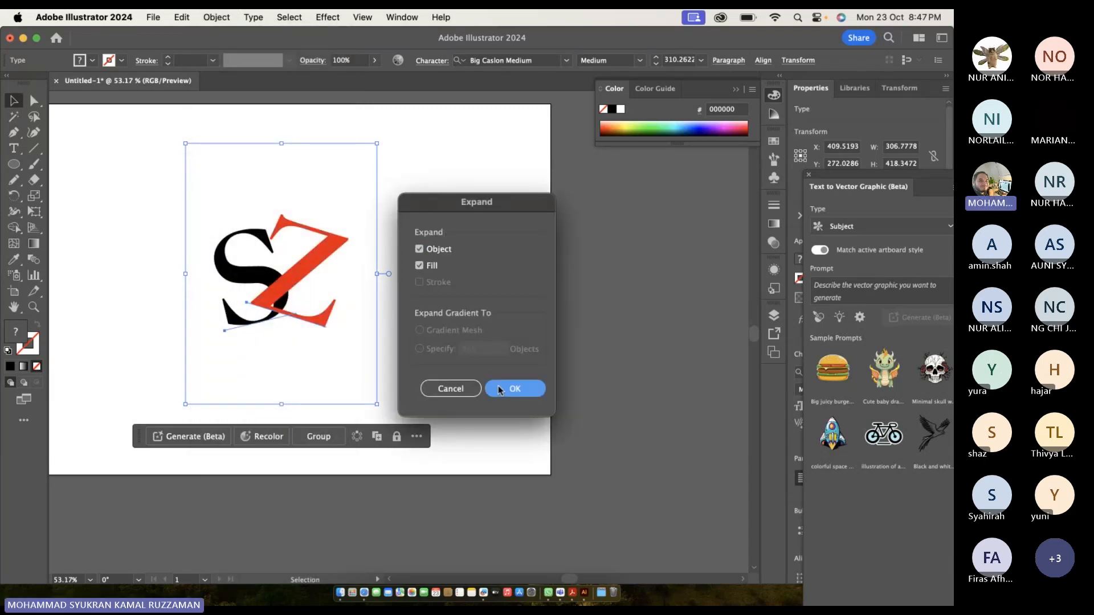
{"action": "left_click", "coordinate": [368, 231]}
{"action": "left_click", "coordinate": [286, 292]}
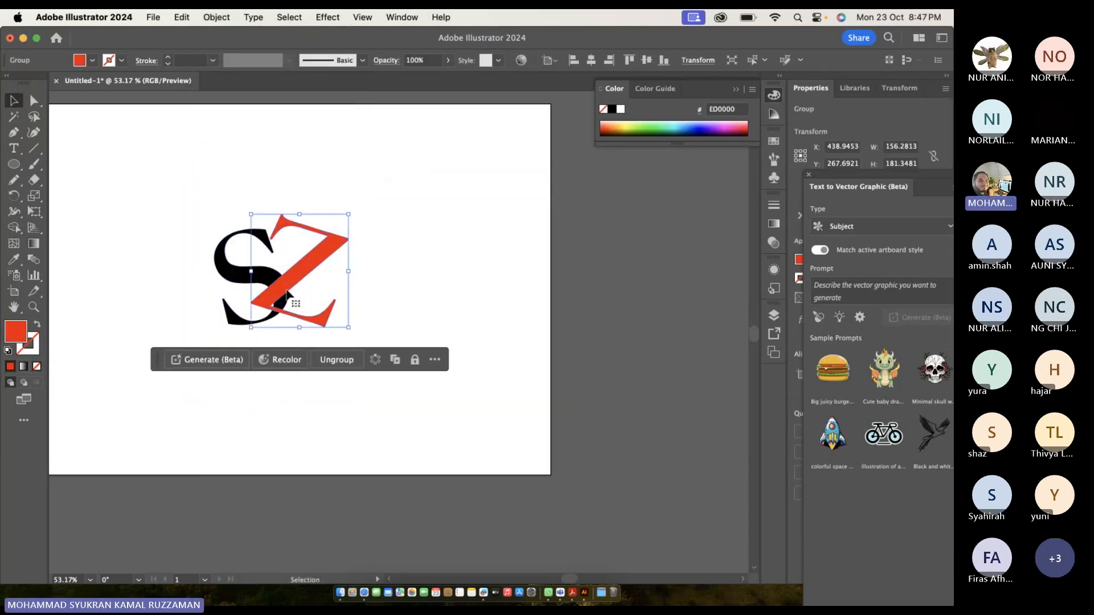
Make an Intertwine object from the expanded S and Z.
{"action": "scroll", "coordinate": [289, 292], "scroll_direction": "up", "scroll_amount": 5}
{"action": "scroll", "coordinate": [288, 292], "scroll_direction": "left", "scroll_amount": 2}
{"action": "scroll", "coordinate": [289, 291], "scroll_direction": "up", "scroll_amount": 1}
{"action": "left_click_drag", "start_coordinate": [192, 140], "coordinate": [438, 323]}
{"action": "left_click", "coordinate": [217, 17]}
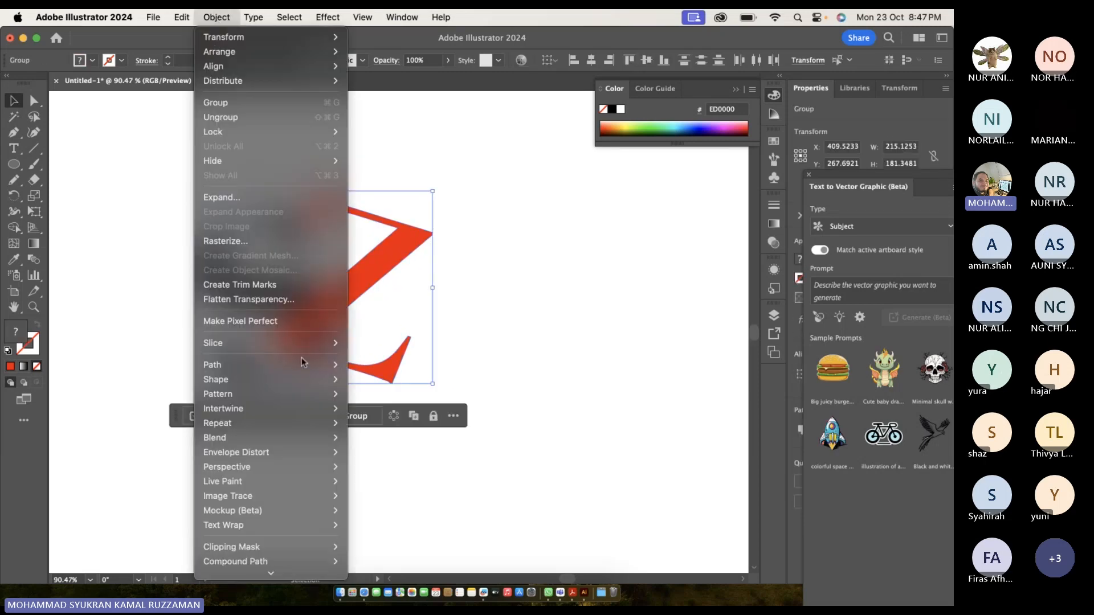
{"action": "mouse_move", "coordinate": [298, 411]}
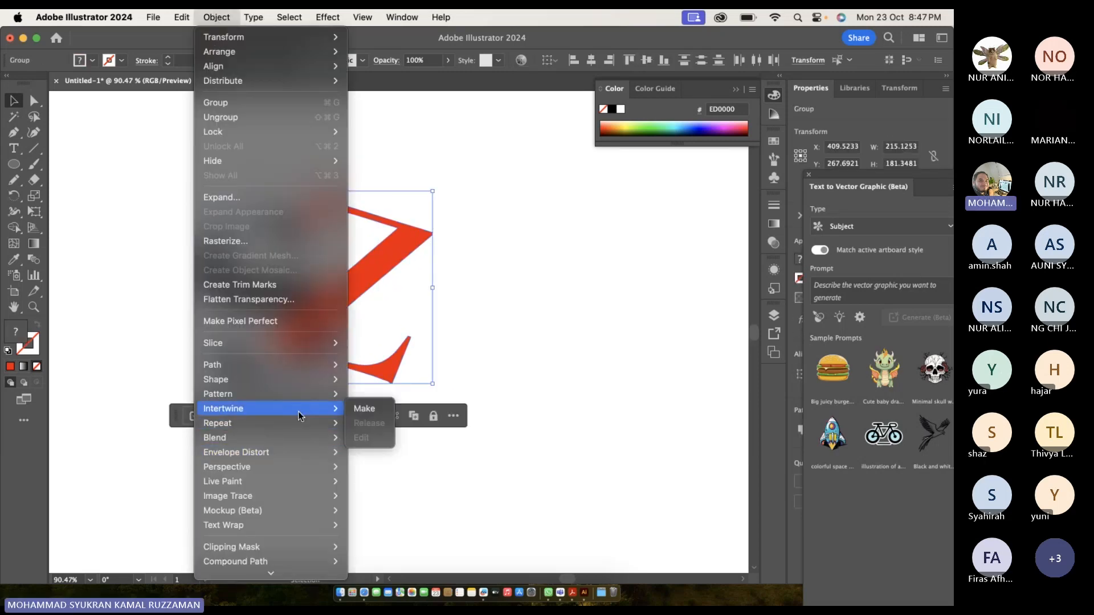
{"action": "left_click", "coordinate": [364, 408]}
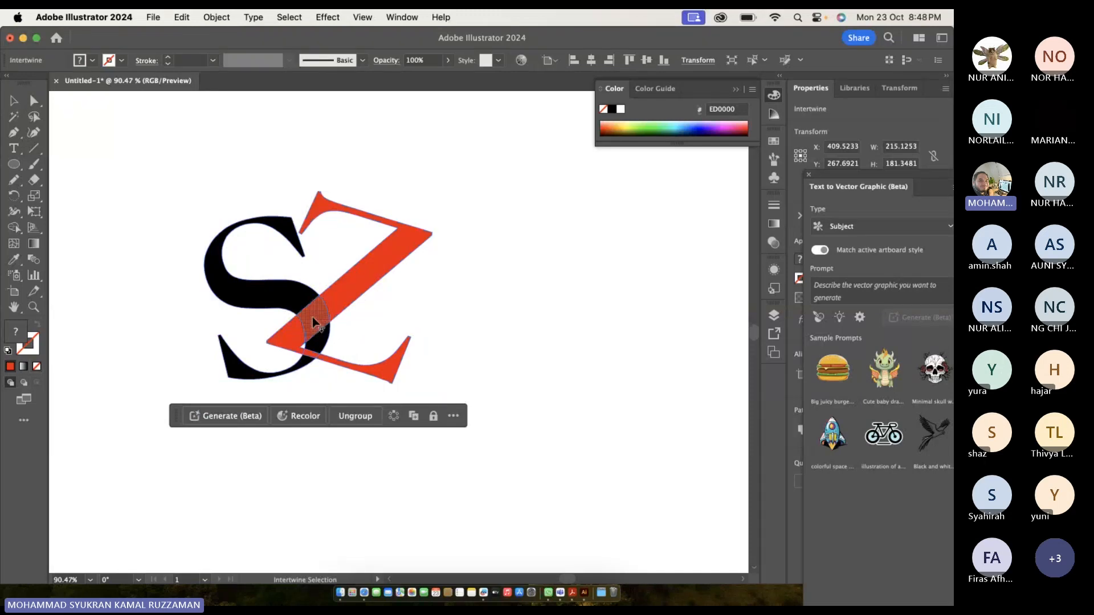
Bring the S in front of the Z's diagonal stroke where they overlap, then finish intertwining and deselect the letters.
{"action": "left_click", "coordinate": [314, 321]}
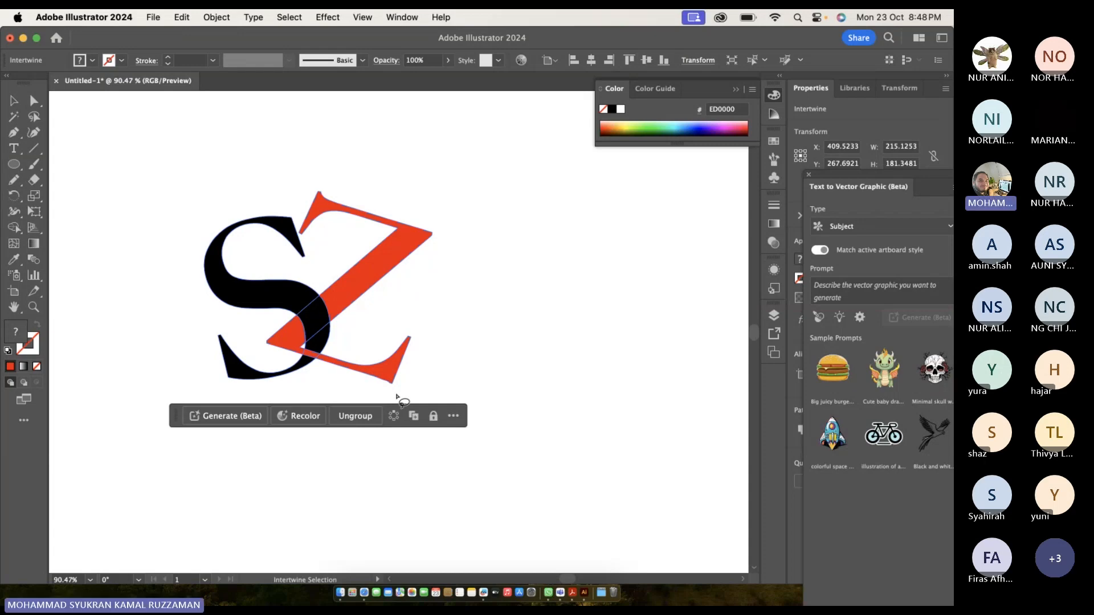
{"action": "left_click", "coordinate": [316, 322]}
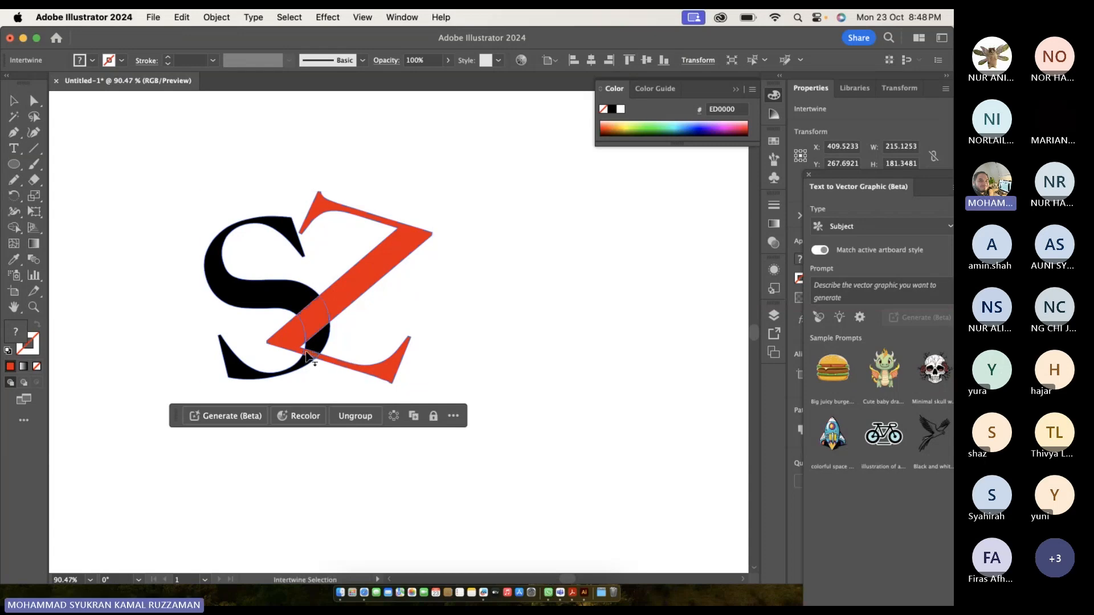
{"action": "scroll", "coordinate": [317, 350], "scroll_direction": "up", "scroll_amount": 5}
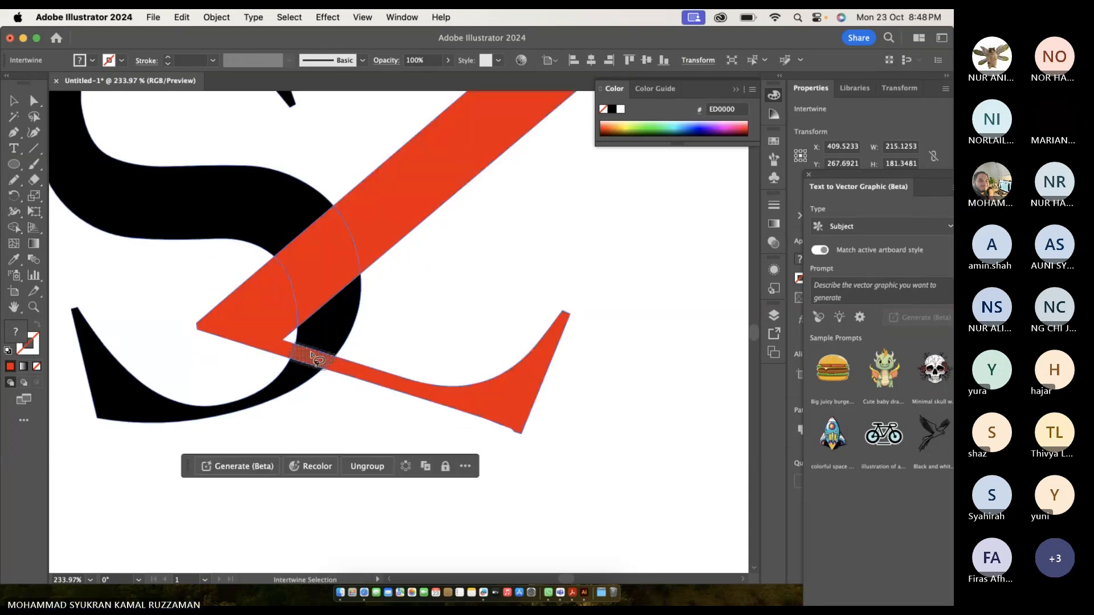
{"action": "scroll", "coordinate": [310, 353], "scroll_direction": "down", "scroll_amount": 2}
{"action": "scroll", "coordinate": [310, 354], "scroll_direction": "down", "scroll_amount": 5}
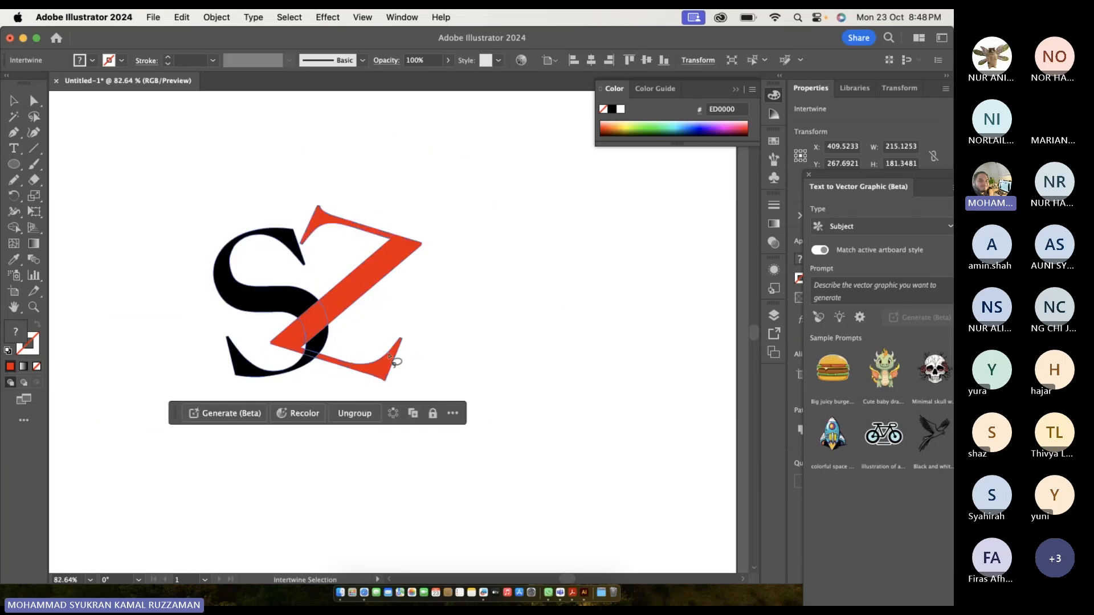
{"action": "scroll", "coordinate": [389, 353], "scroll_direction": "left", "scroll_amount": 2}
{"action": "key", "text": "v"}
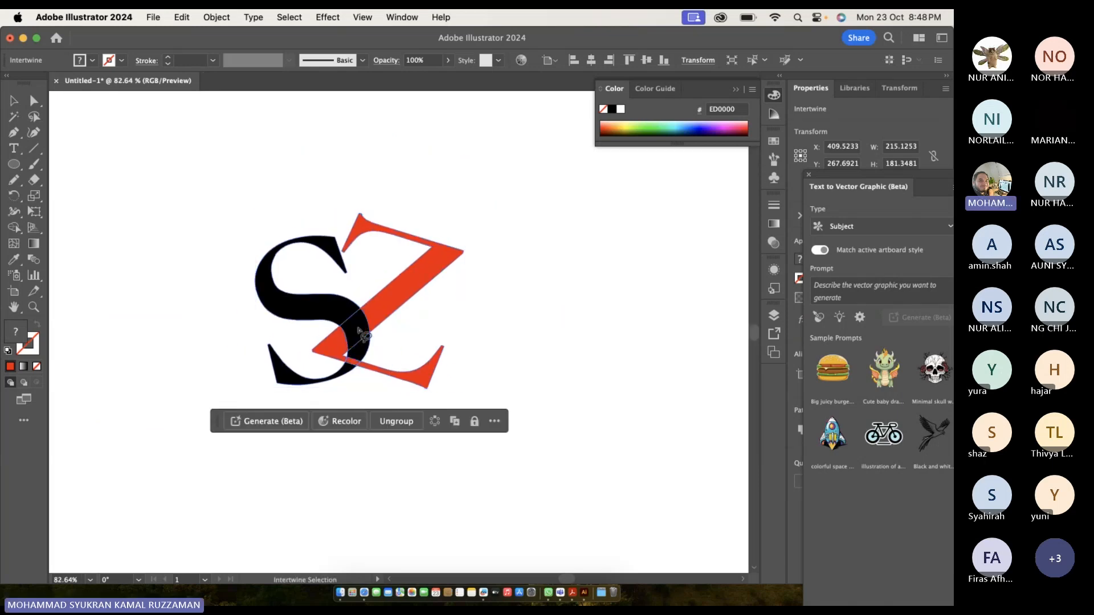
{"action": "scroll", "coordinate": [355, 329], "scroll_direction": "down", "scroll_amount": 3}
{"action": "key", "text": "v"}
{"action": "left_click", "coordinate": [207, 231]}
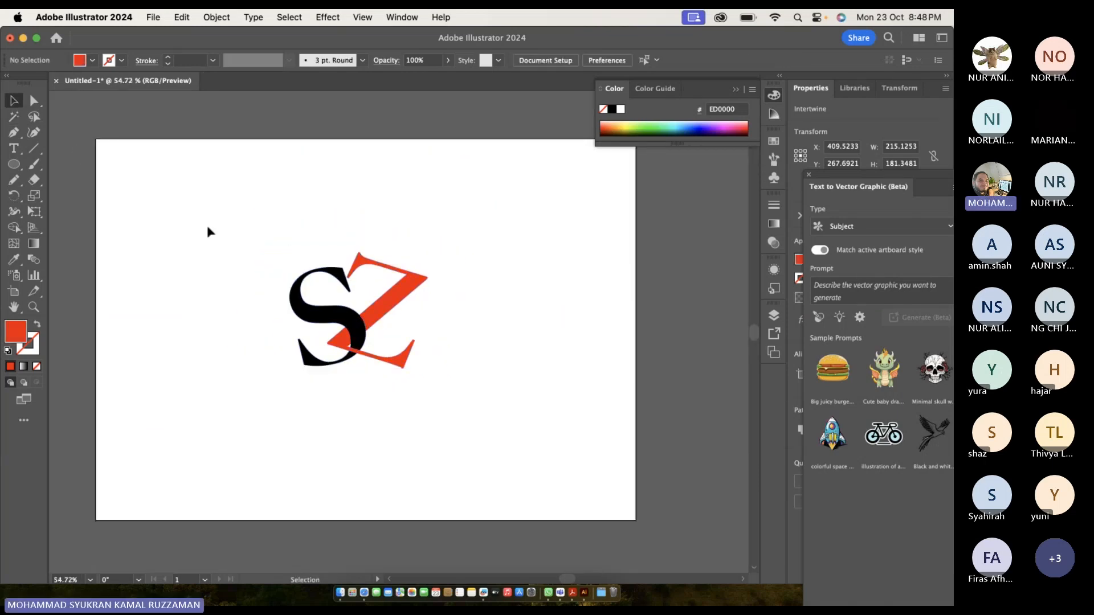
Delete the intertwined S and Z from the artboard.
{"action": "left_click_drag", "start_coordinate": [227, 231], "coordinate": [410, 393]}
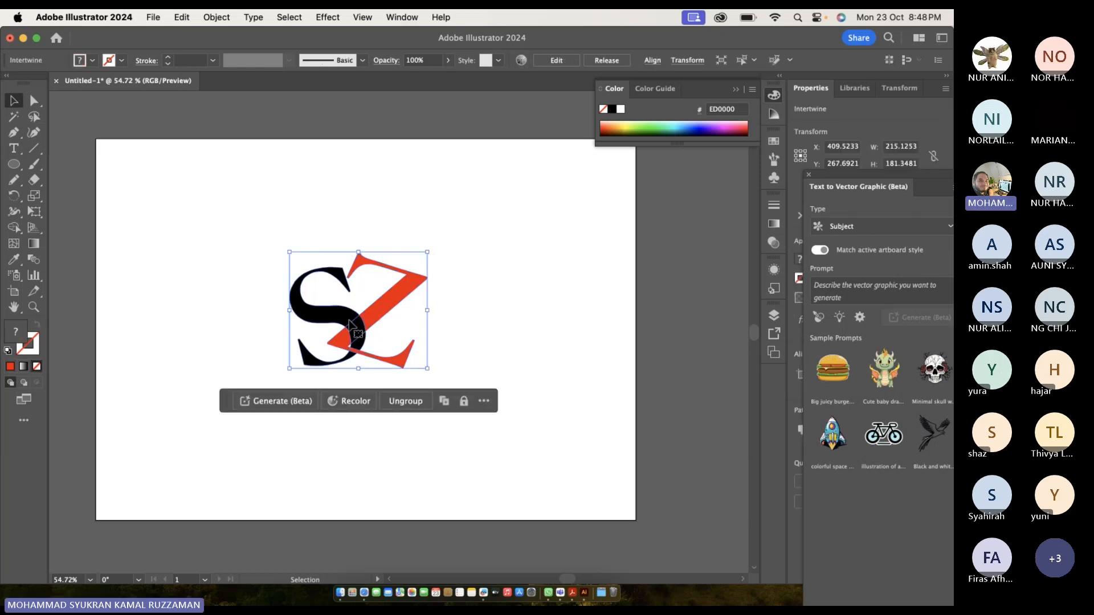
{"action": "left_click_drag", "start_coordinate": [350, 324], "coordinate": [466, 237]}
{"action": "key", "text": "Delete"}
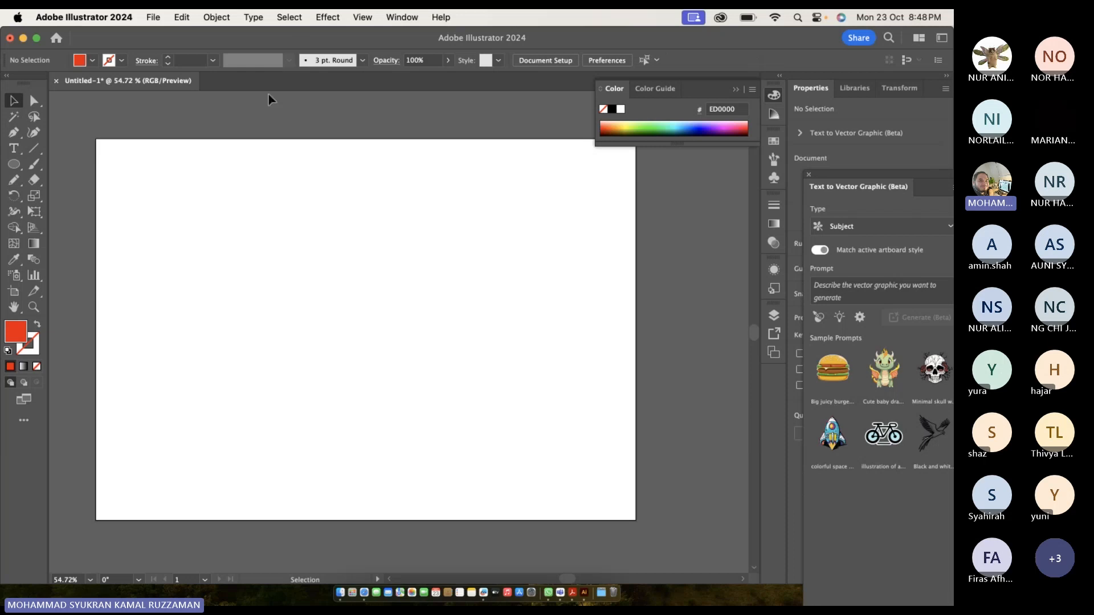
{"action": "left_click", "coordinate": [215, 18]}
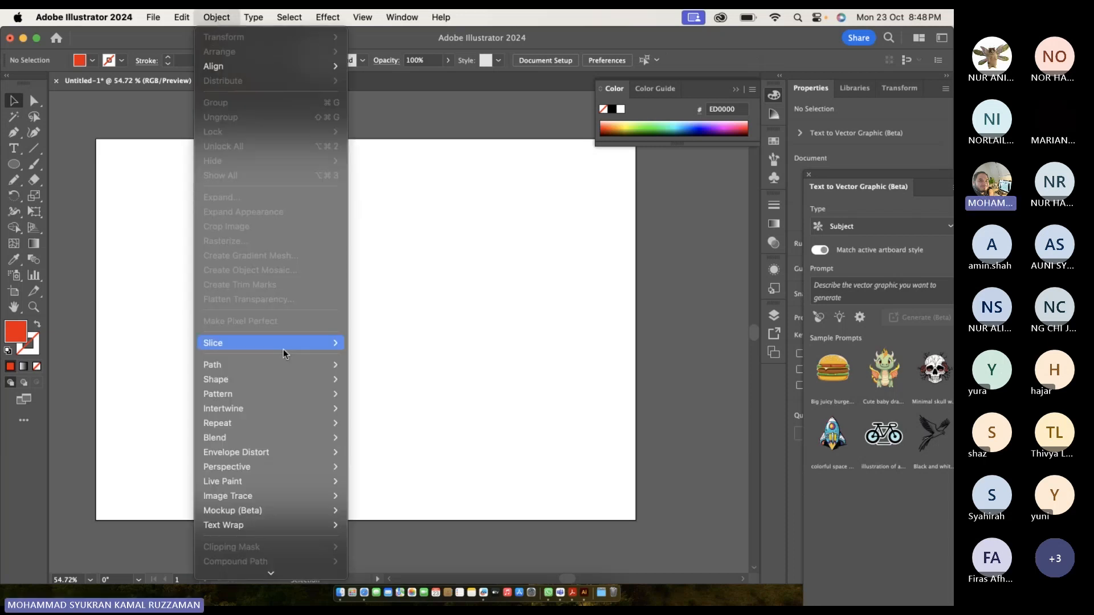
{"action": "mouse_move", "coordinate": [298, 440]}
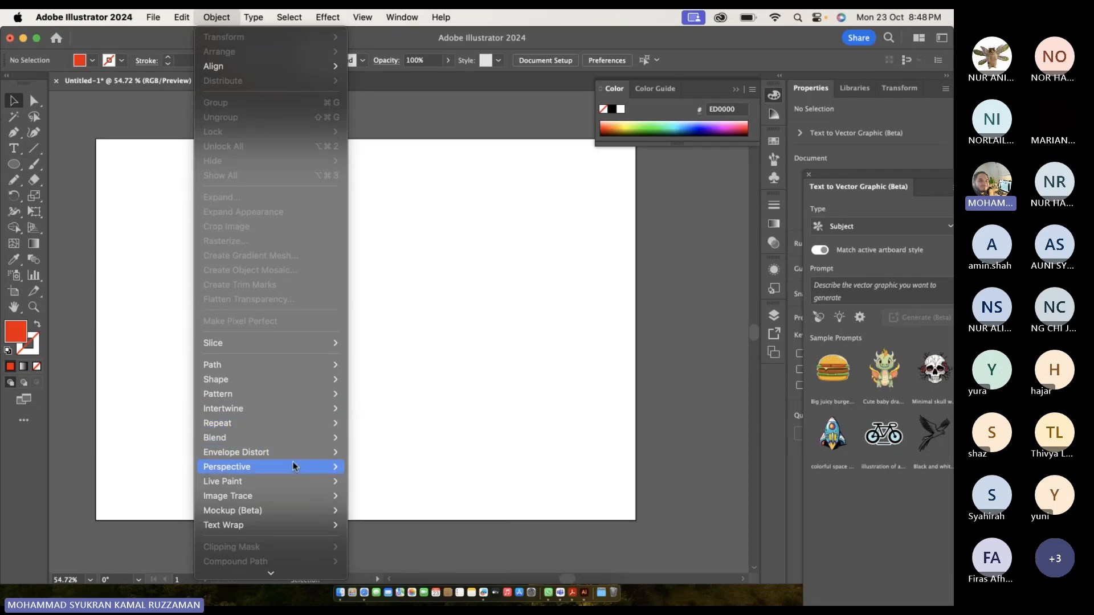
{"action": "mouse_move", "coordinate": [293, 463]}
{"action": "left_click", "coordinate": [150, 376]}
Draw an unfilled, red-outlined circle about 218 wide and two smaller ellipses overlapping it, the lower one about 135 by 206.
{"action": "left_click", "coordinate": [14, 165]}
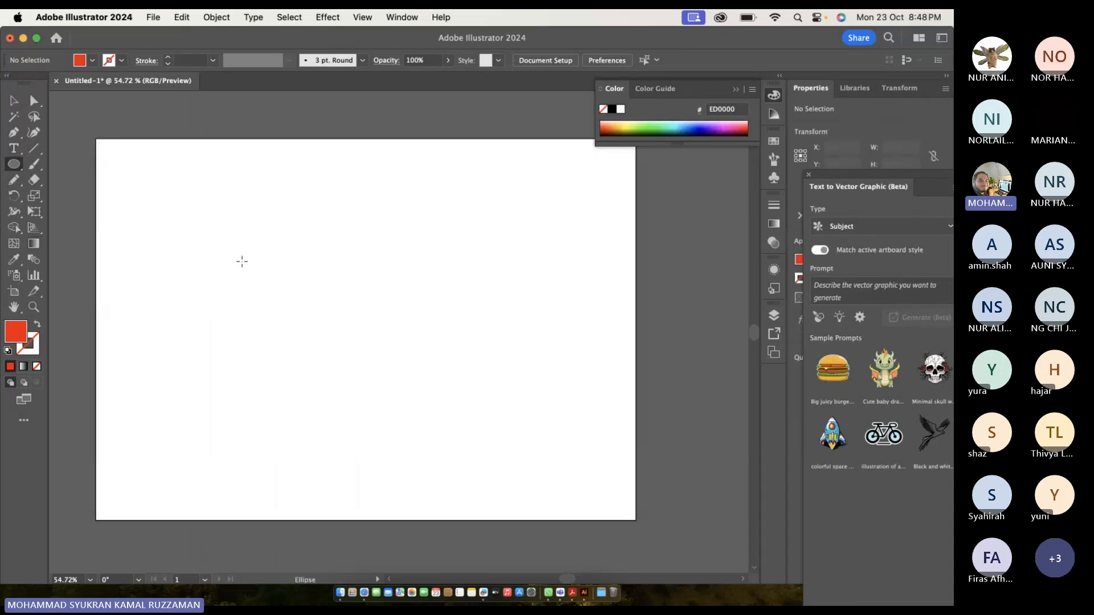
{"action": "left_click_drag", "start_coordinate": [196, 244], "coordinate": [336, 383]}
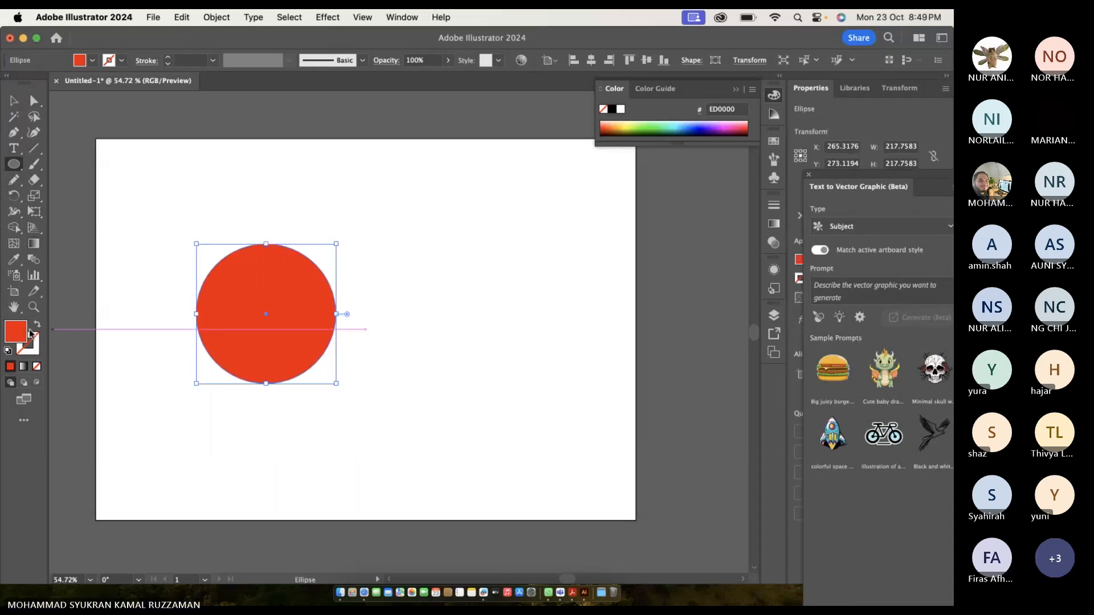
{"action": "left_click", "coordinate": [37, 324]}
{"action": "left_click_drag", "start_coordinate": [271, 314], "coordinate": [352, 249]}
{"action": "left_click_drag", "start_coordinate": [336, 420], "coordinate": [249, 286]}
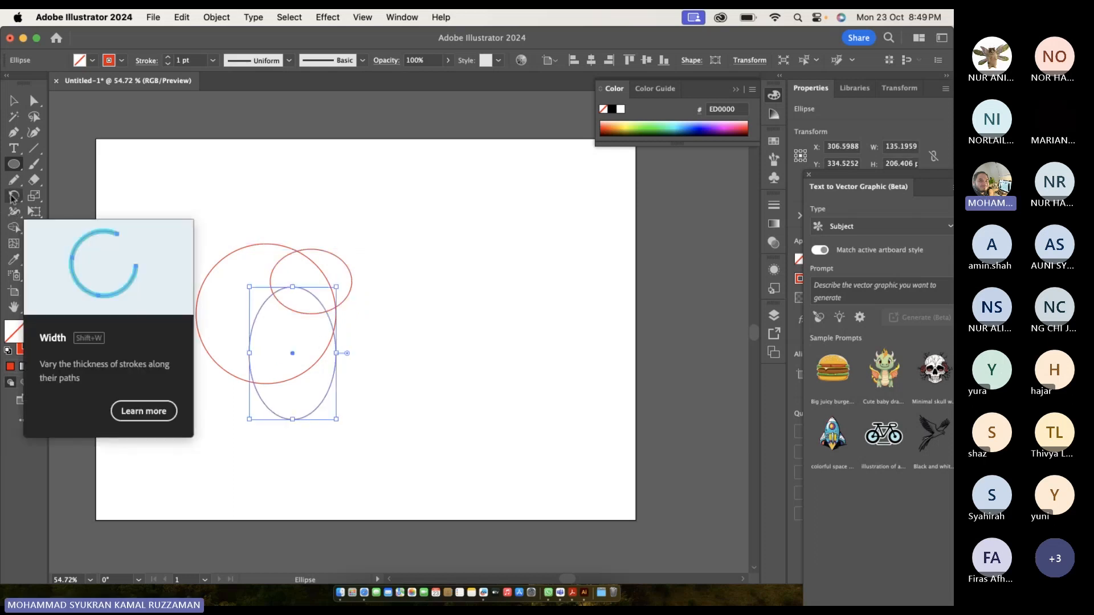
Make a Live Paint group from the circle and the two overlapping ellipses.
{"action": "left_click", "coordinate": [17, 227]}
{"action": "left_click", "coordinate": [17, 227]}
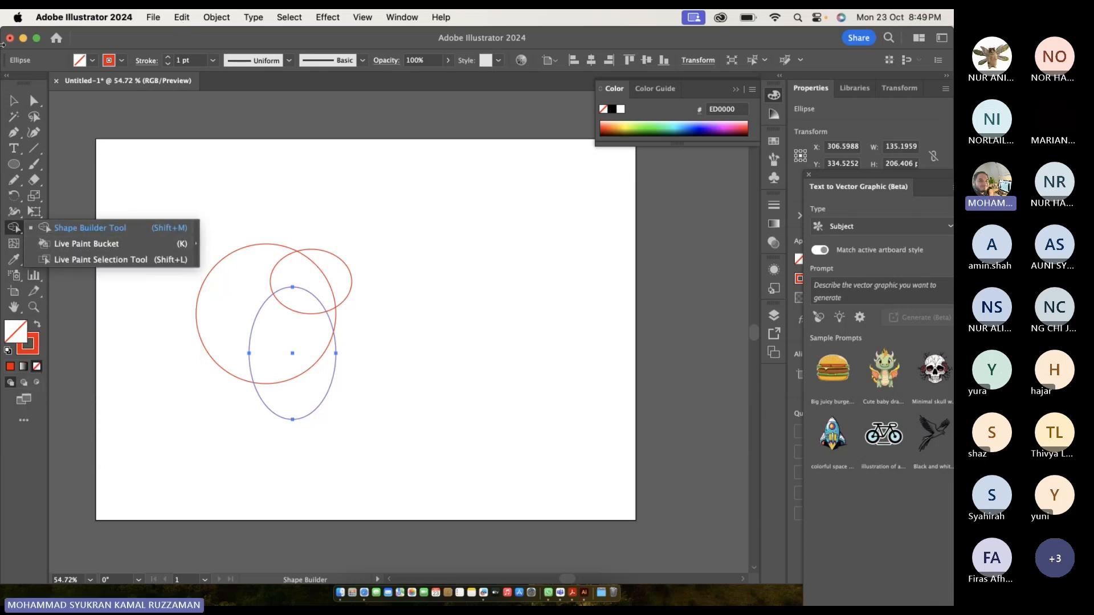
{"action": "left_click", "coordinate": [14, 101]}
{"action": "left_click", "coordinate": [152, 146]}
{"action": "left_click_drag", "start_coordinate": [131, 170], "coordinate": [408, 357]}
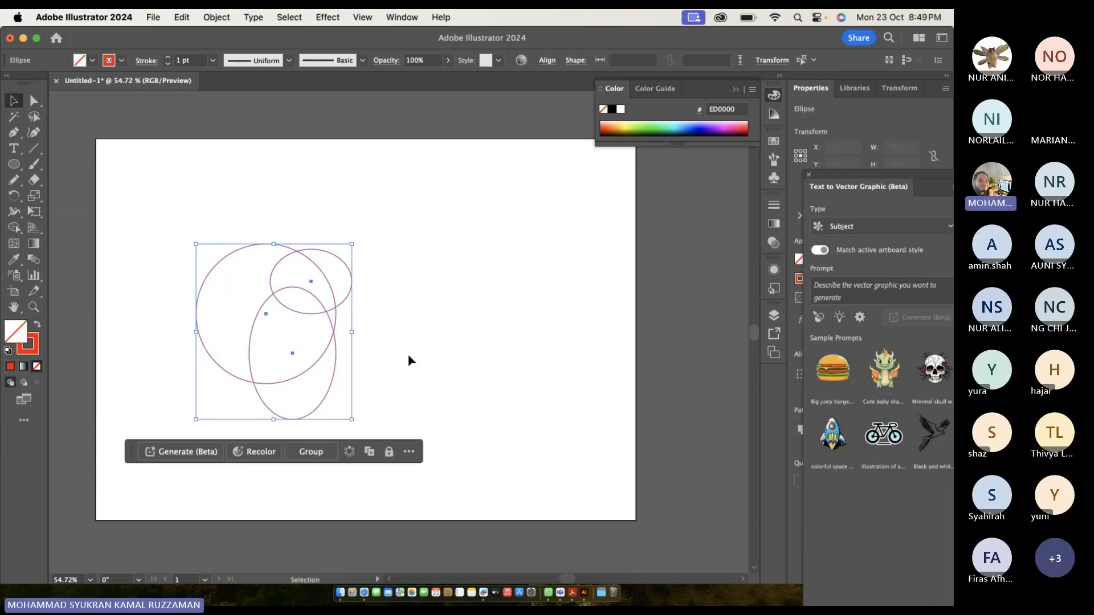
{"action": "left_click", "coordinate": [217, 17]}
{"action": "mouse_move", "coordinate": [338, 467]}
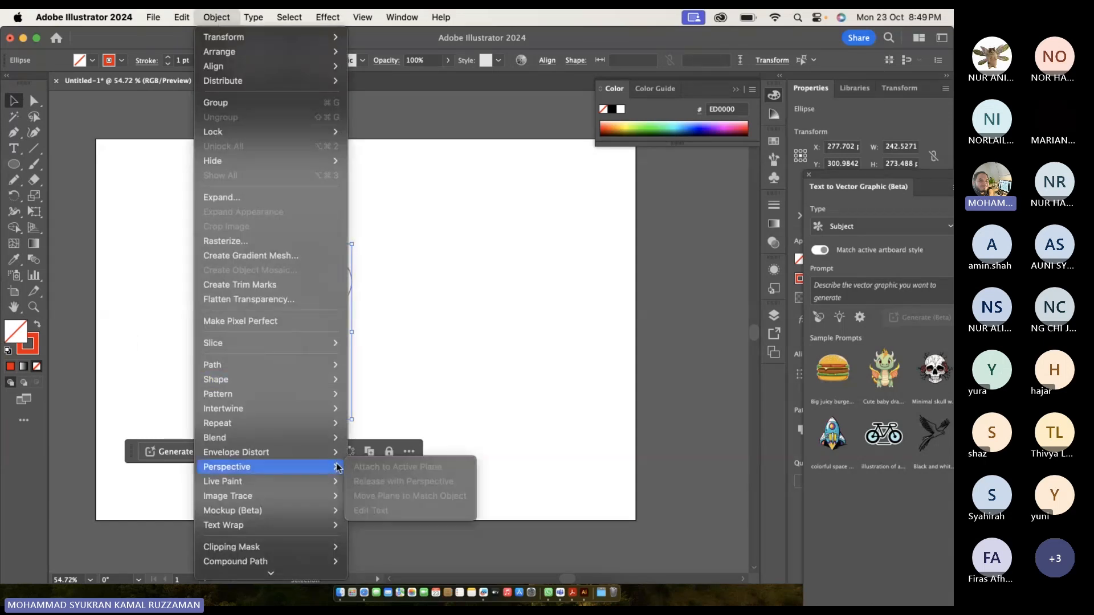
{"action": "left_click", "coordinate": [379, 479]}
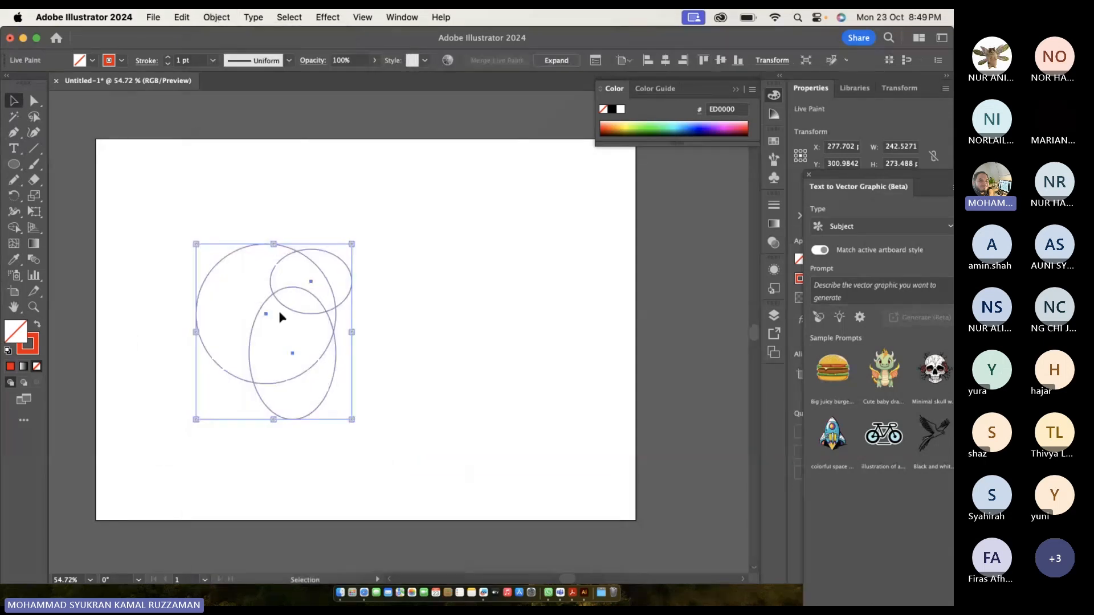
{"action": "left_click", "coordinate": [13, 228]}
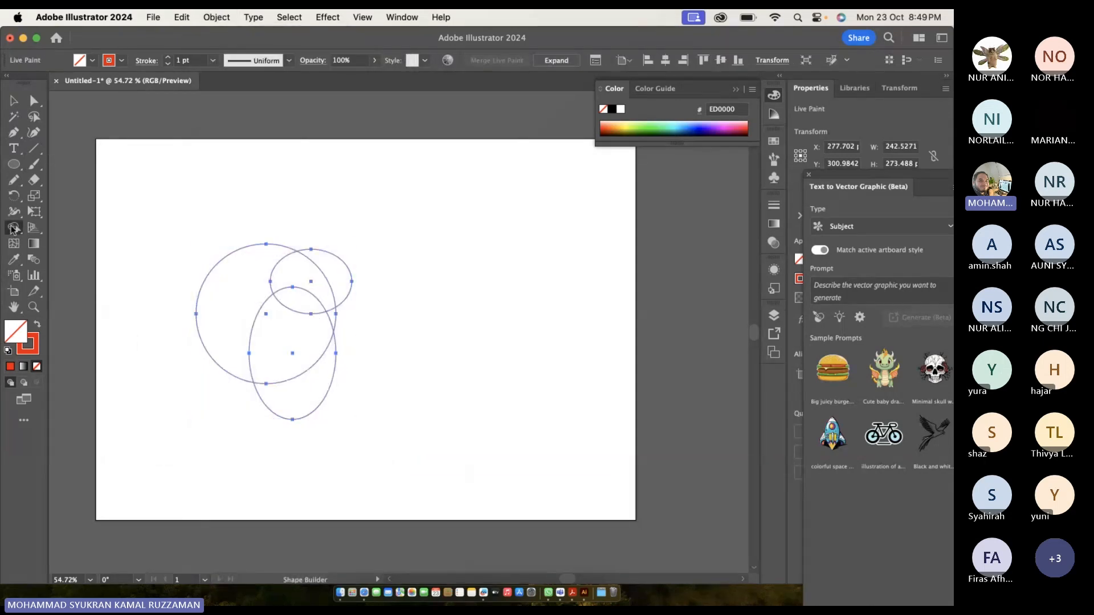
{"action": "left_click", "coordinate": [86, 244]}
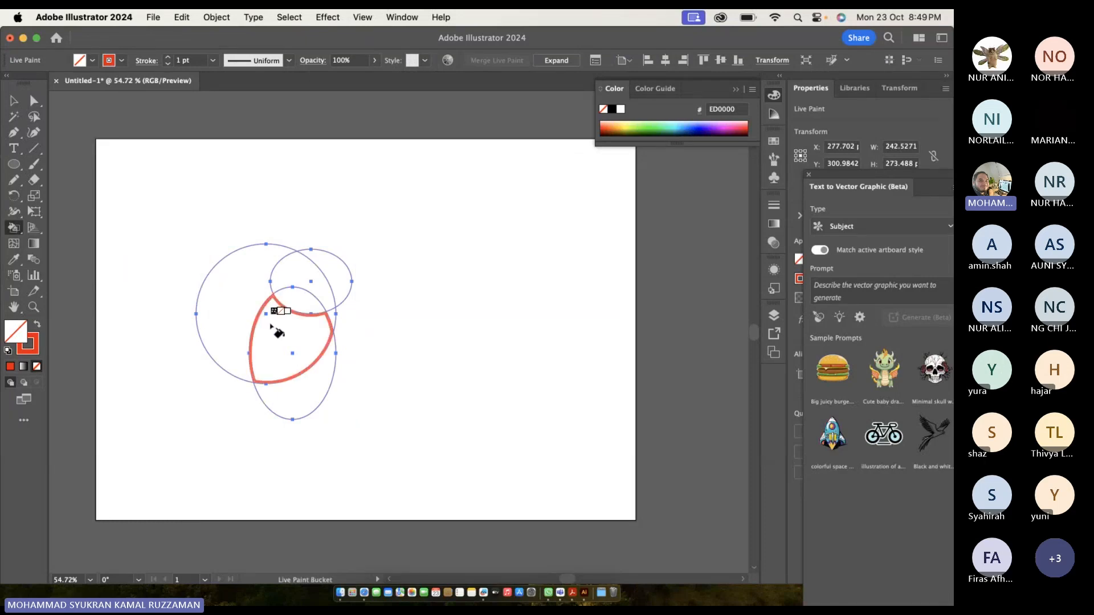
{"action": "key", "text": "v"}
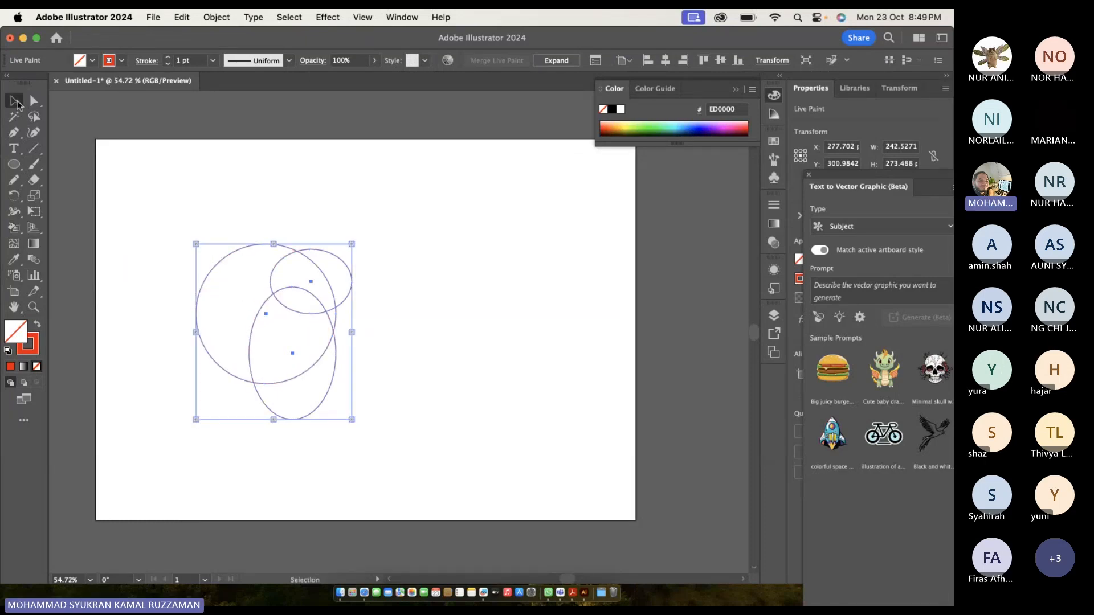
Expand the Live Paint group of the three overlapping outlines.
{"action": "left_click", "coordinate": [156, 212]}
{"action": "left_click_drag", "start_coordinate": [137, 196], "coordinate": [396, 369]}
{"action": "left_click", "coordinate": [550, 60]}
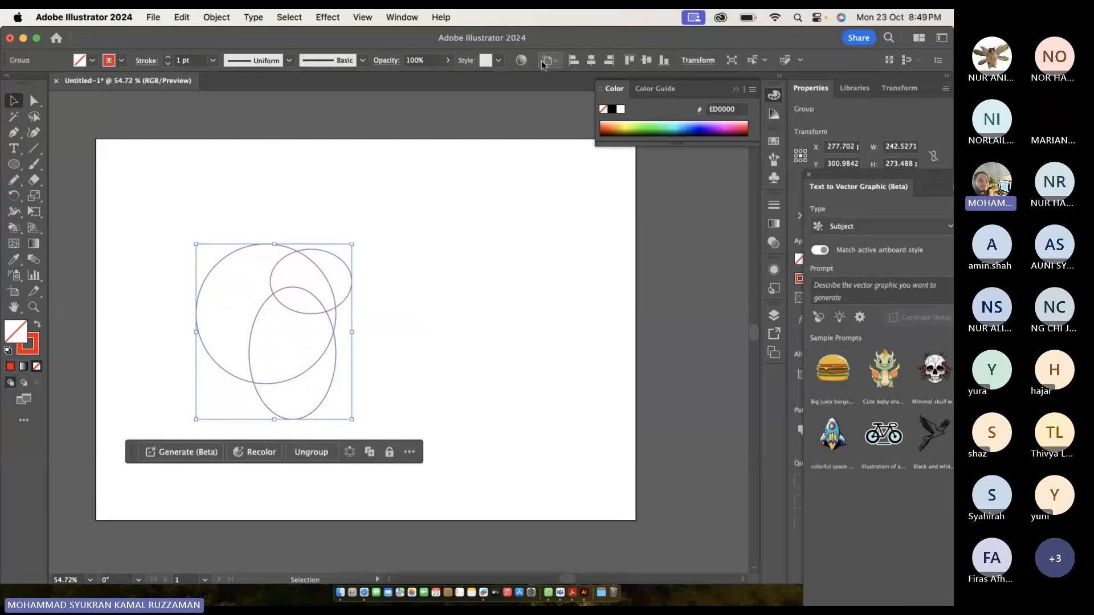
Delete the expanded circle and the two overlapping ellipses from the artboard.
{"action": "left_click", "coordinate": [204, 234]}
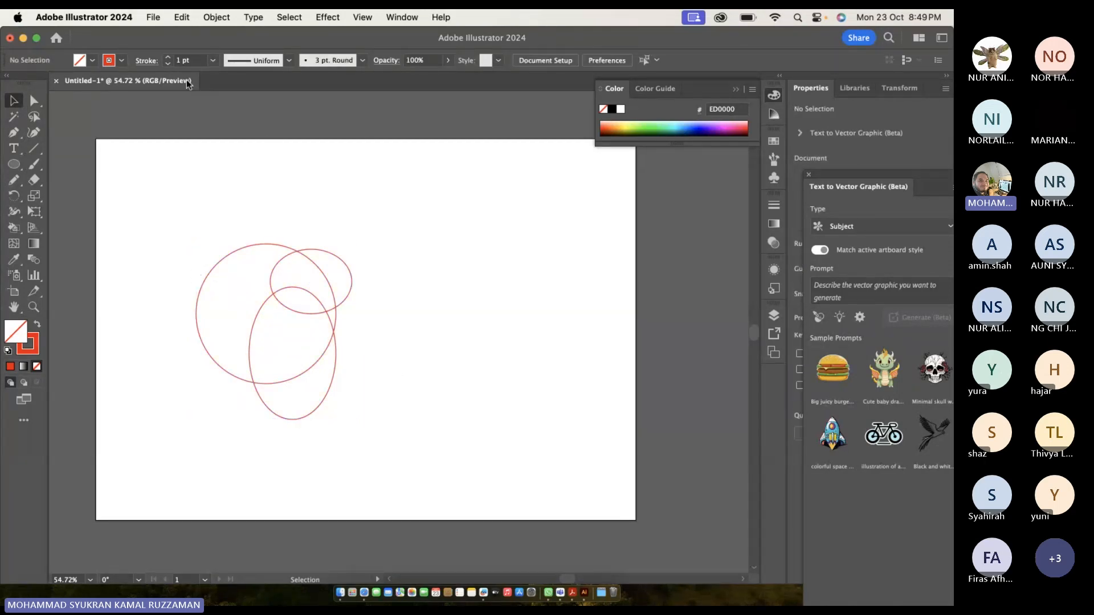
{"action": "left_click_drag", "start_coordinate": [152, 204], "coordinate": [445, 441]}
{"action": "key", "text": "Delete"}
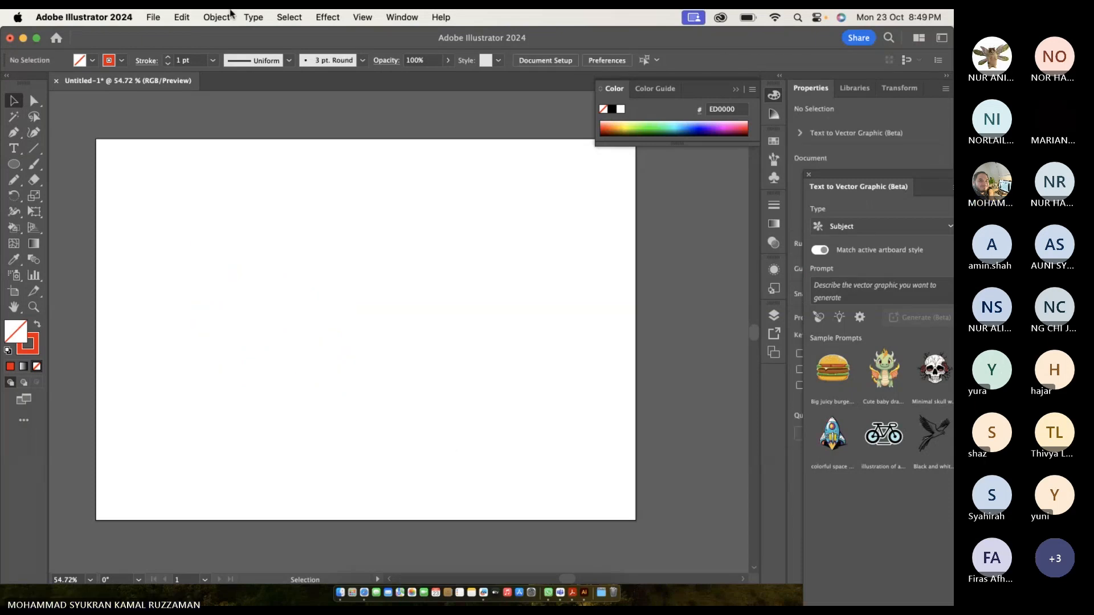
{"action": "left_click", "coordinate": [220, 12]}
{"action": "mouse_move", "coordinate": [307, 482]}
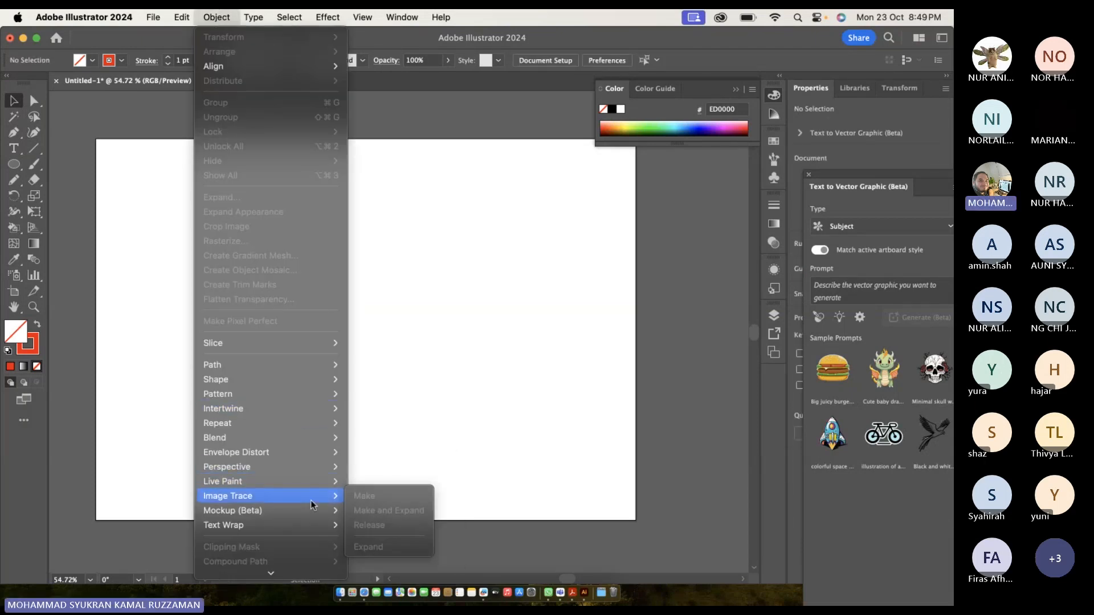
{"action": "mouse_move", "coordinate": [320, 501]}
{"action": "left_click", "coordinate": [429, 385]}
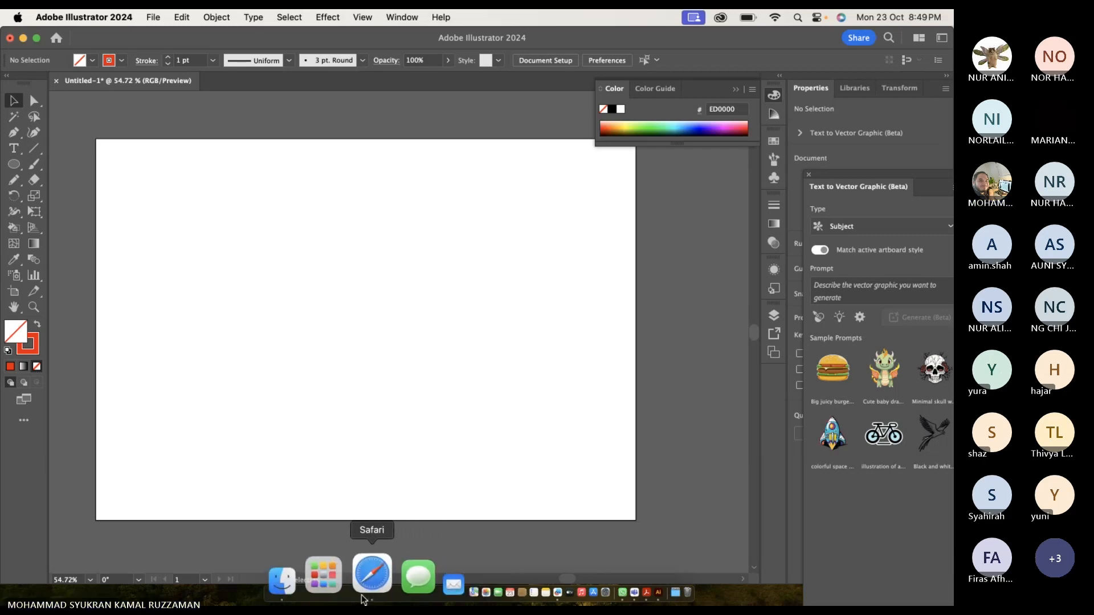
Switch to Safari and search the web for "apple red".
{"action": "left_click", "coordinate": [362, 600]}
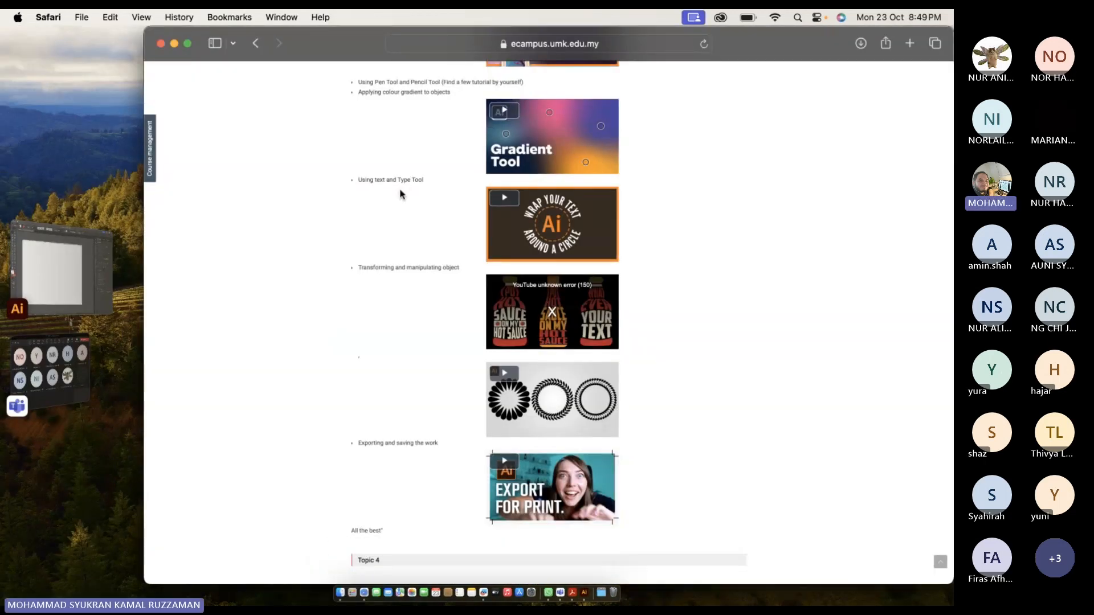
{"action": "key", "text": "shift+super+backslash"}
{"action": "left_click", "coordinate": [490, 161]}
{"action": "left_click", "coordinate": [562, 44]}
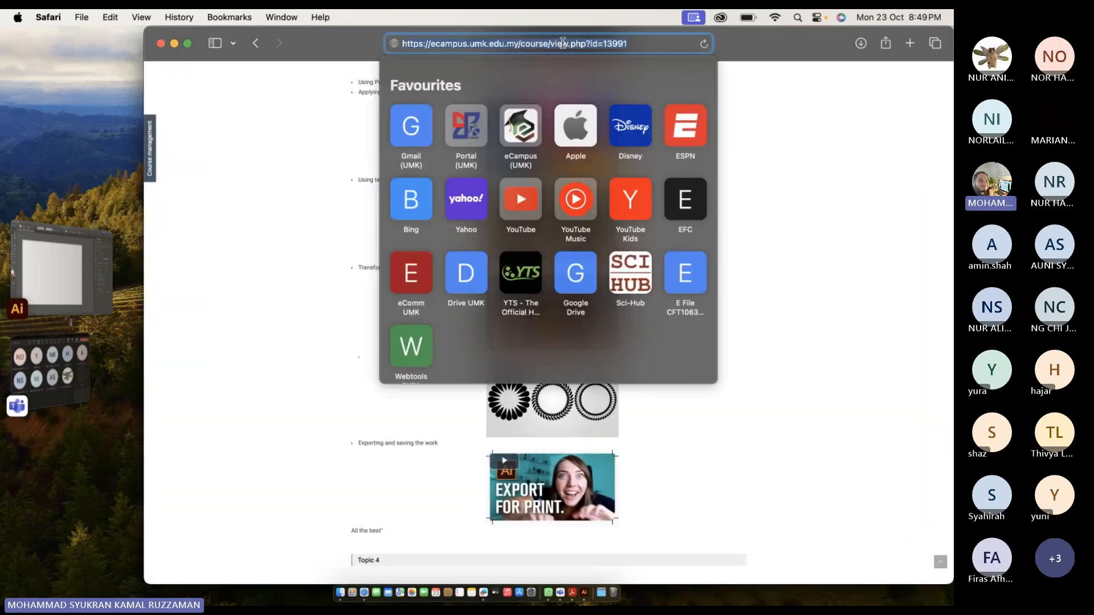
{"action": "type", "text": "apple"}
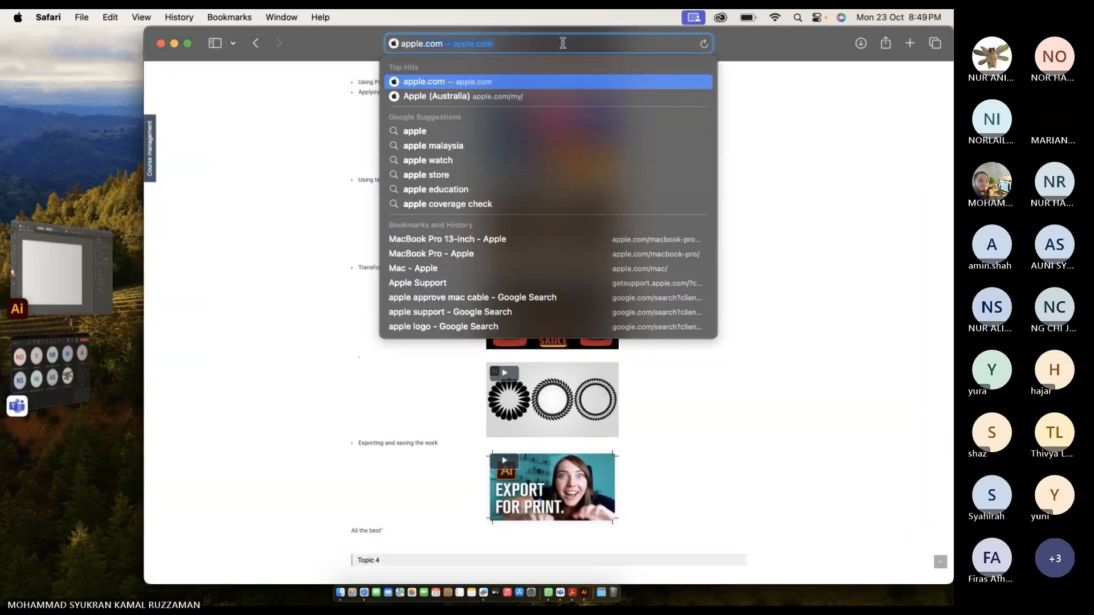
{"action": "type", "text": " red"}
{"action": "key", "text": "Return"}
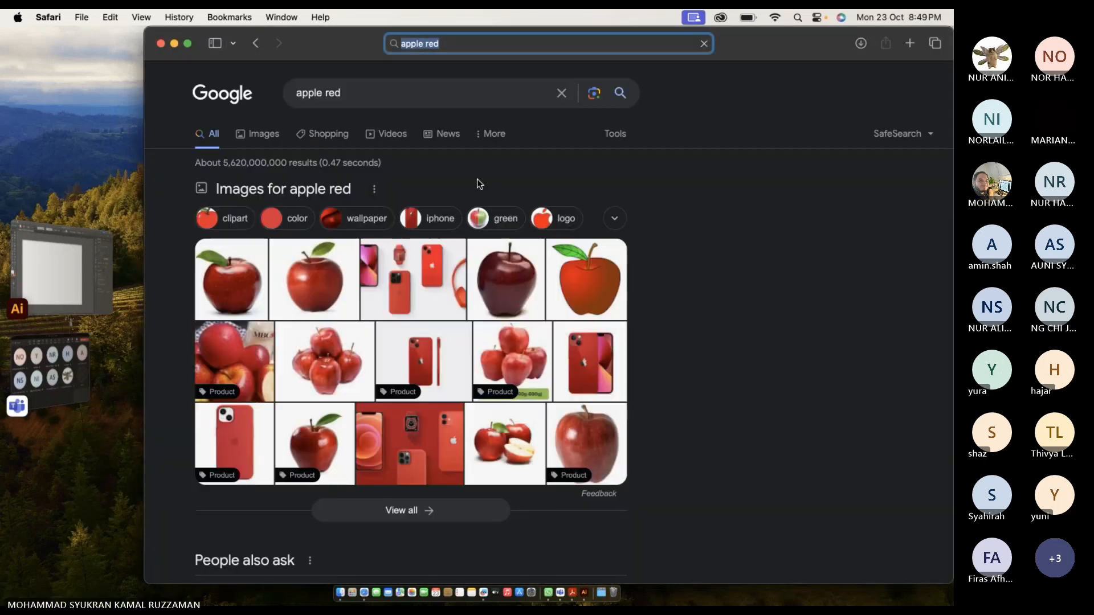
Preview the first red apple picture with a green leaf from the image results and copy the image.
{"action": "left_click", "coordinate": [231, 279]}
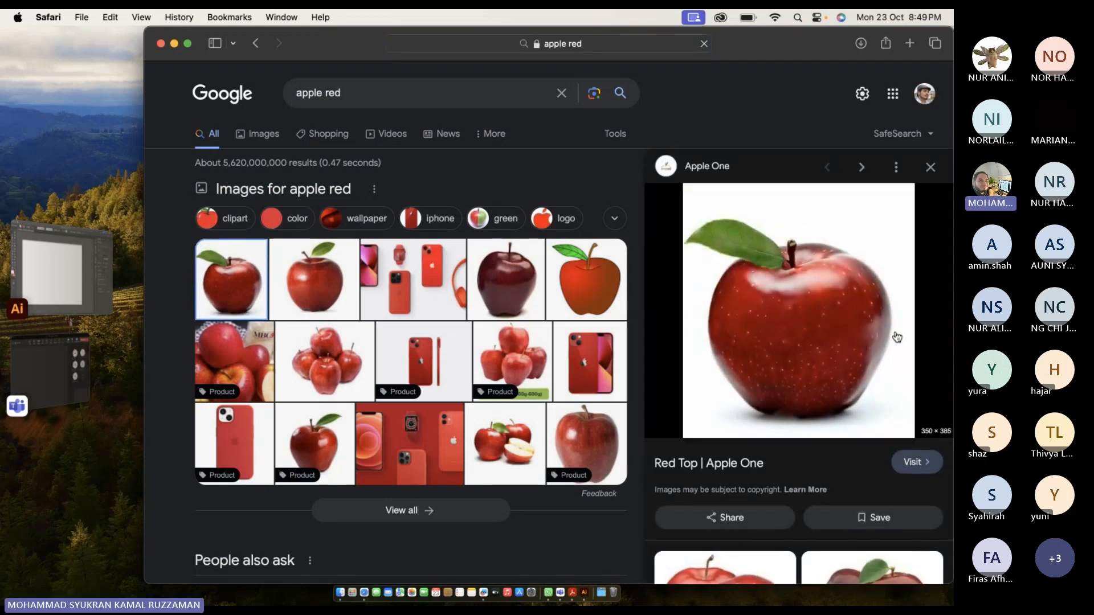
{"action": "right_click", "coordinate": [850, 354]}
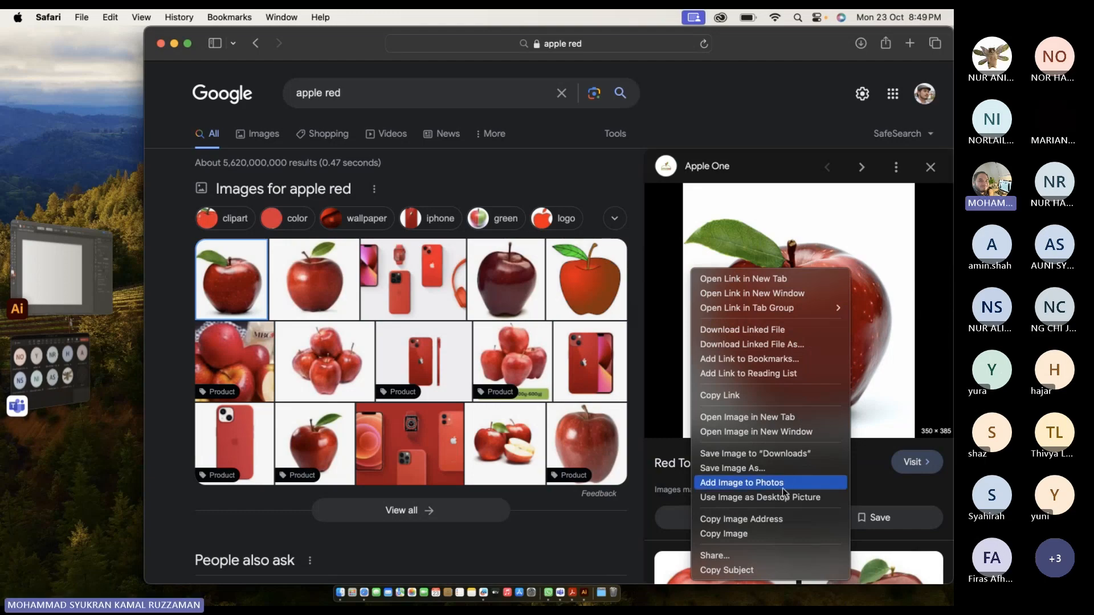
{"action": "left_click", "coordinate": [786, 533]}
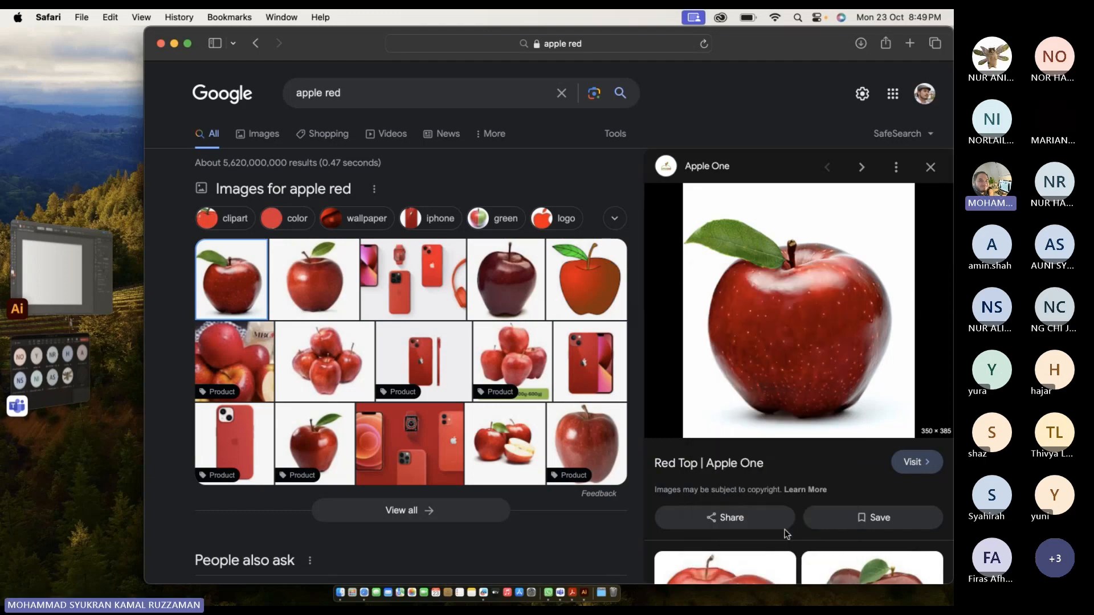
Switch to Illustrator, paste the copied apple image and move it to about X 303, Y 281 on the artboard.
{"action": "mouse_move", "coordinate": [26, 585]}
{"action": "left_click", "coordinate": [231, 346]}
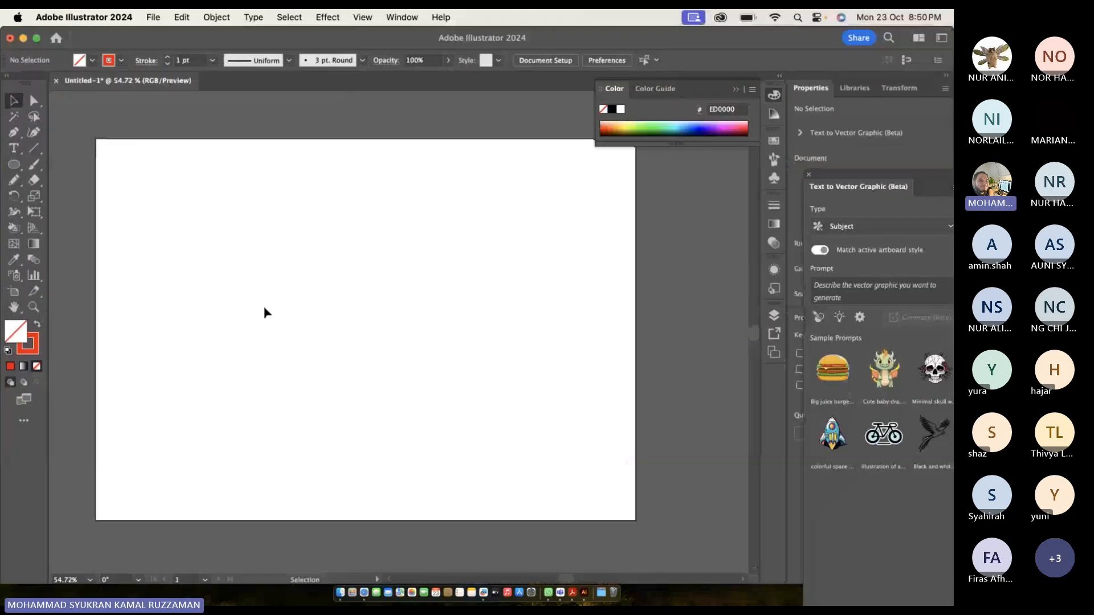
{"action": "key", "text": "super+v"}
{"action": "left_click_drag", "start_coordinate": [401, 316], "coordinate": [296, 283]}
{"action": "scroll", "coordinate": [305, 292], "scroll_direction": "up", "scroll_amount": 10}
{"action": "scroll", "coordinate": [353, 233], "scroll_direction": "up", "scroll_amount": 5}
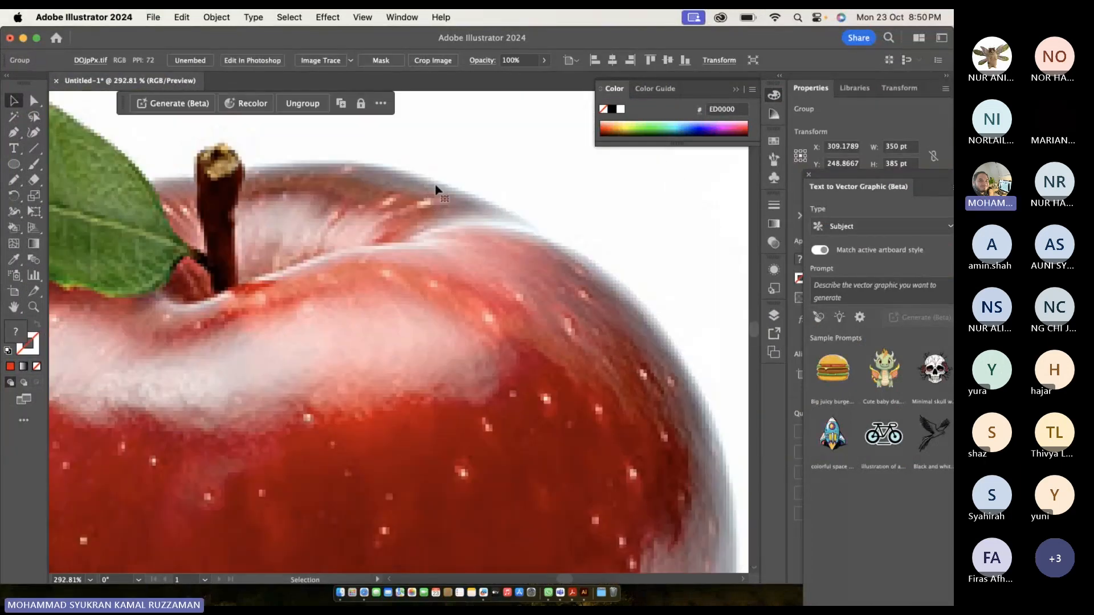
{"action": "scroll", "coordinate": [464, 257], "scroll_direction": "down", "scroll_amount": 8}
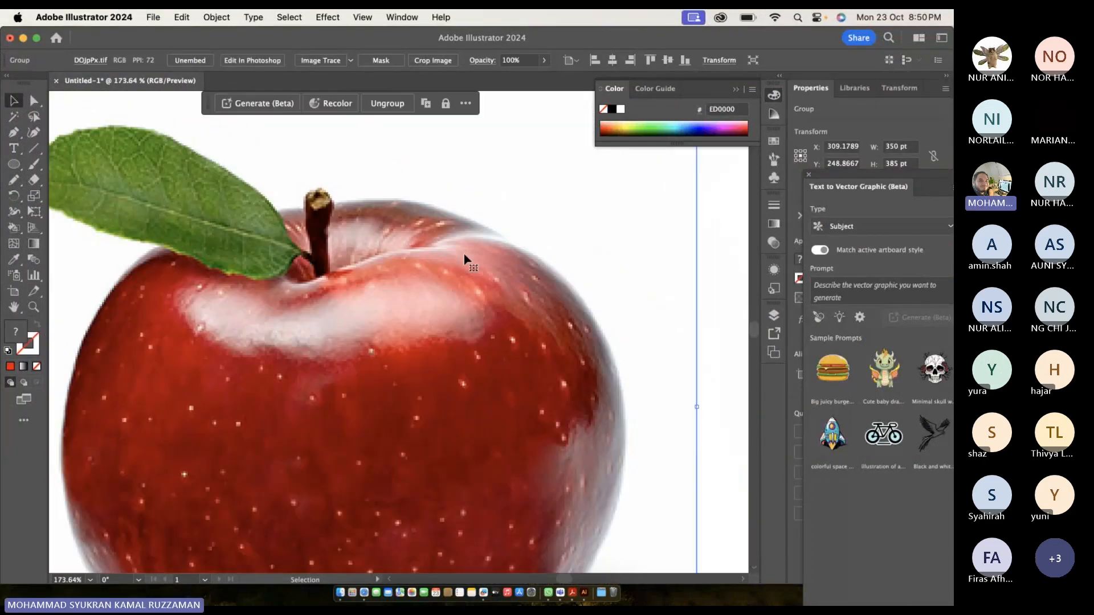
{"action": "left_click", "coordinate": [232, 359]}
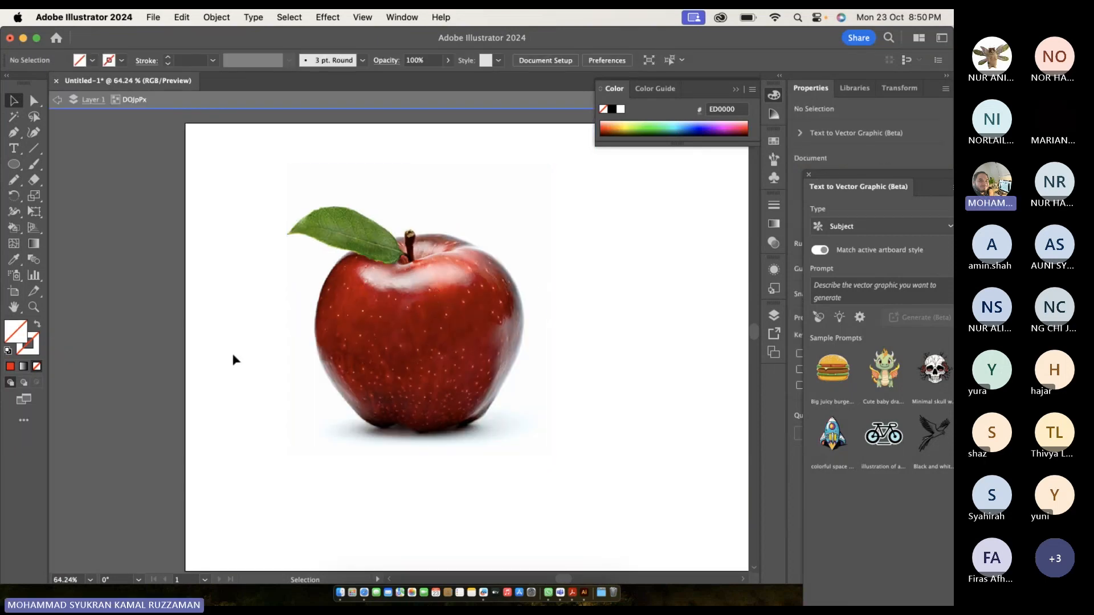
{"action": "left_click_drag", "start_coordinate": [404, 329], "coordinate": [404, 346]}
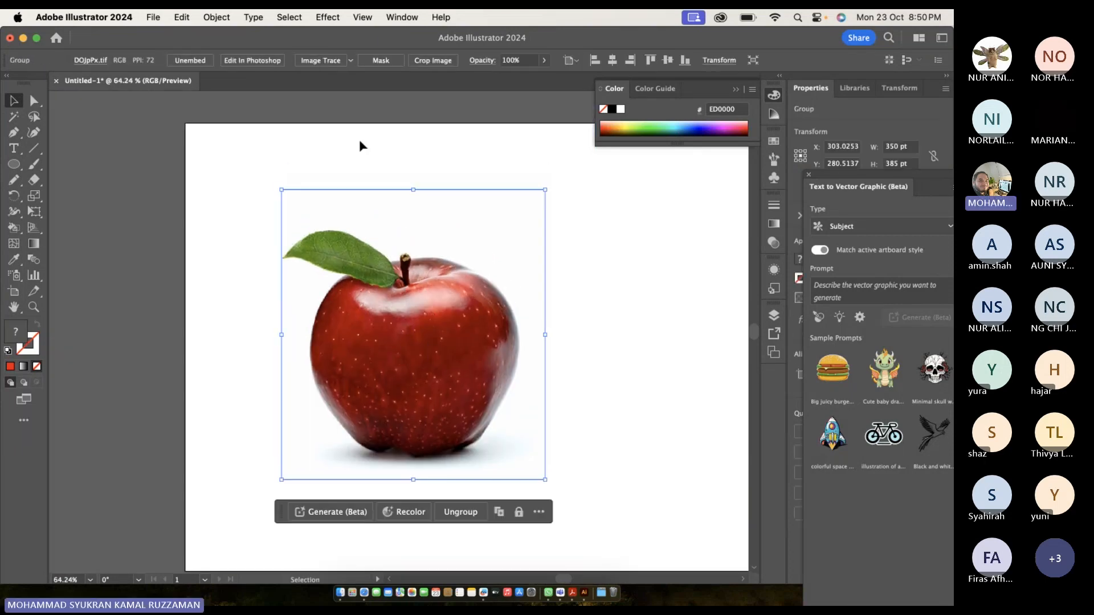
Trace the apple image with the 16 Colors Image Trace preset and examine the traced shapes.
{"action": "left_click", "coordinate": [219, 21]}
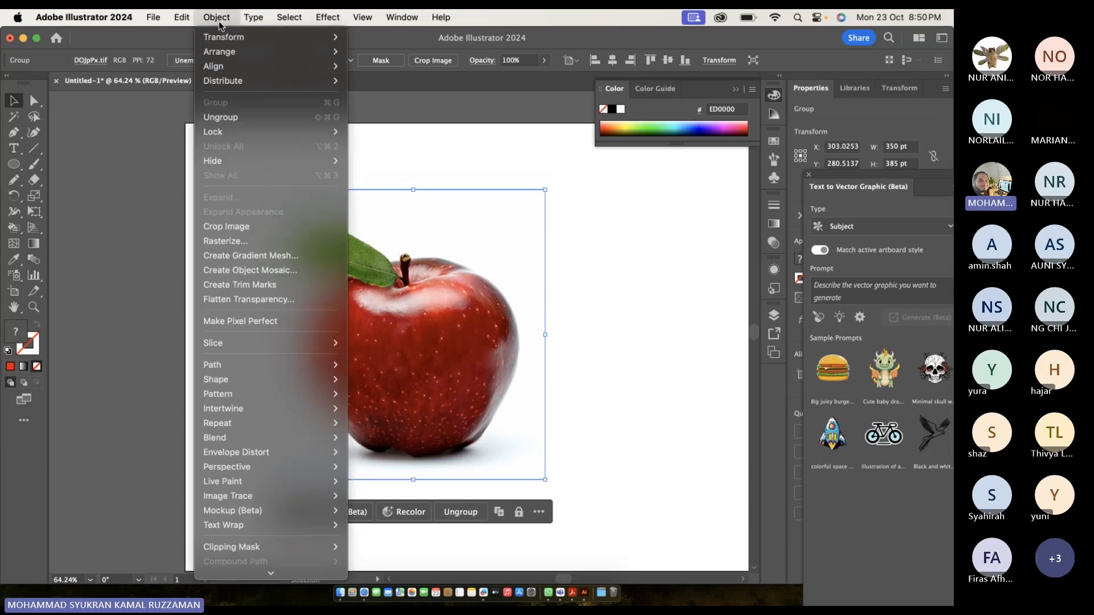
{"action": "mouse_move", "coordinate": [278, 483]}
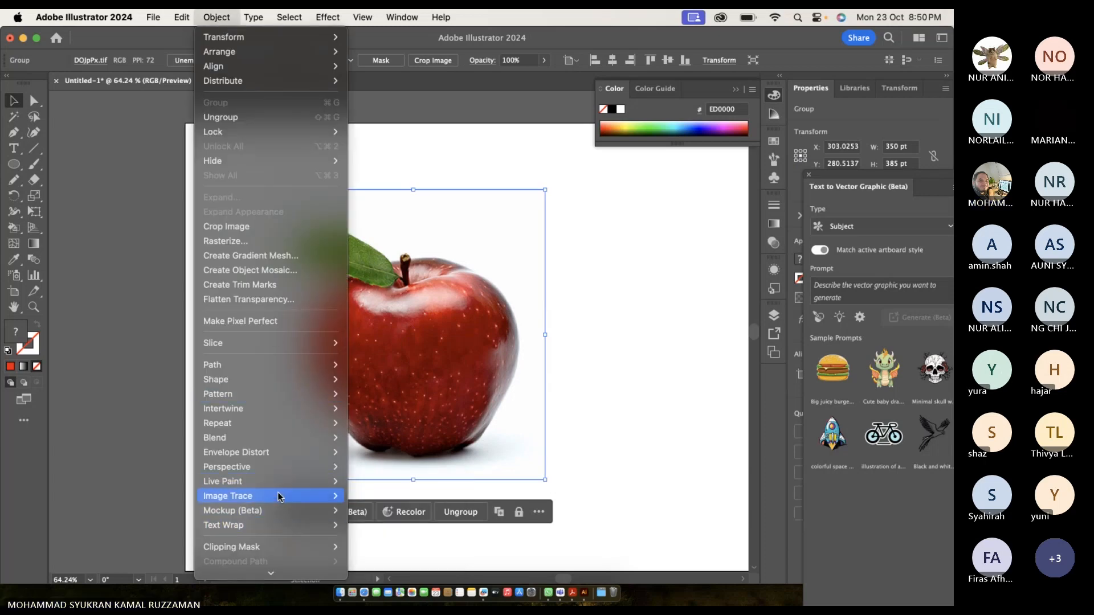
{"action": "left_click", "coordinate": [404, 144]}
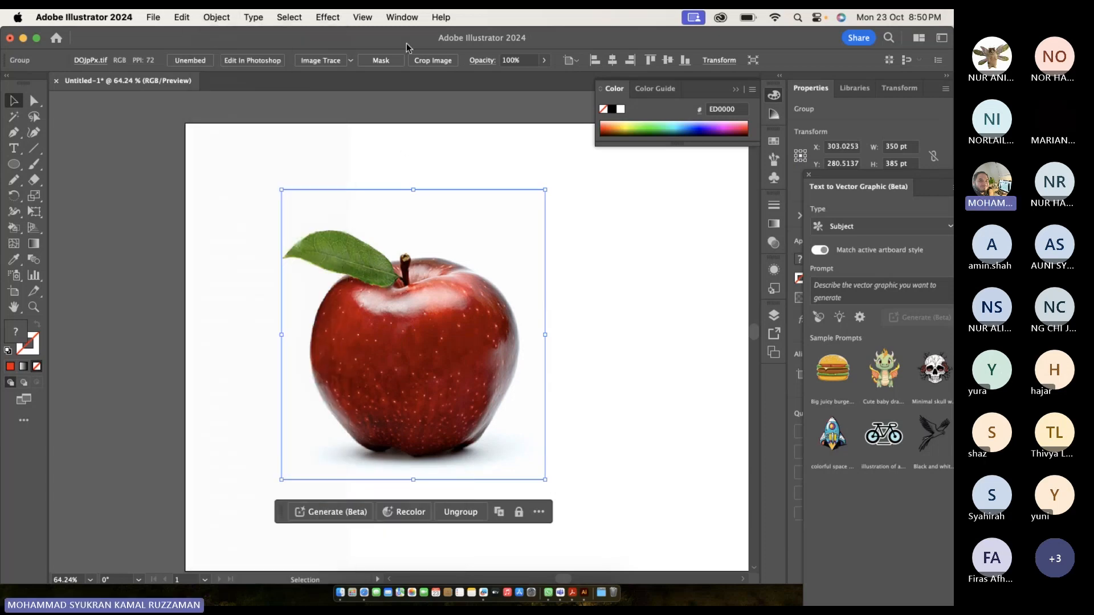
{"action": "left_click", "coordinate": [350, 62]}
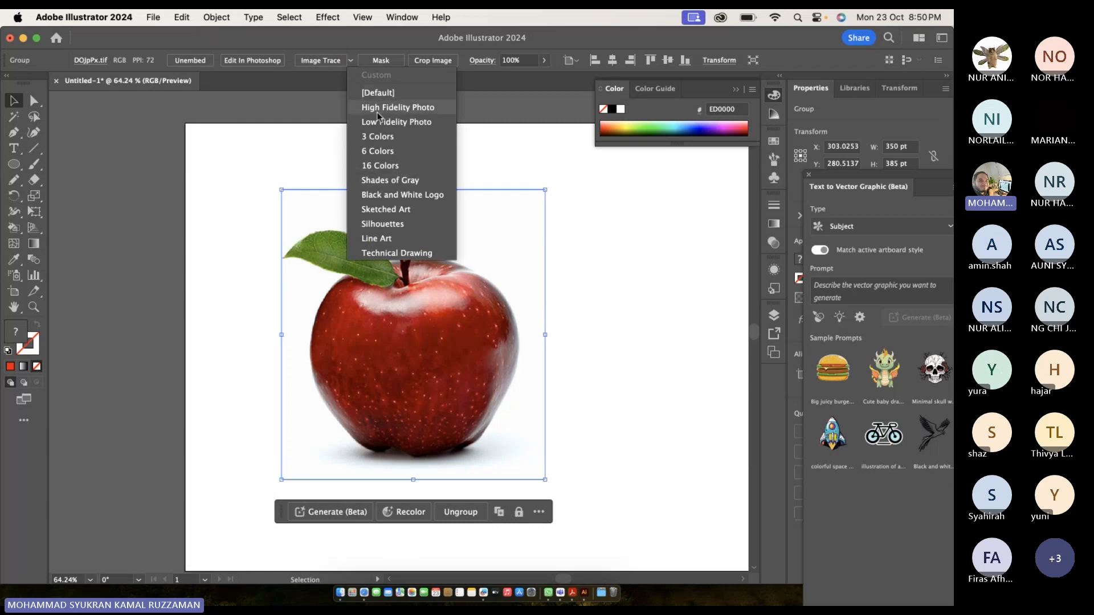
{"action": "left_click", "coordinate": [393, 170]}
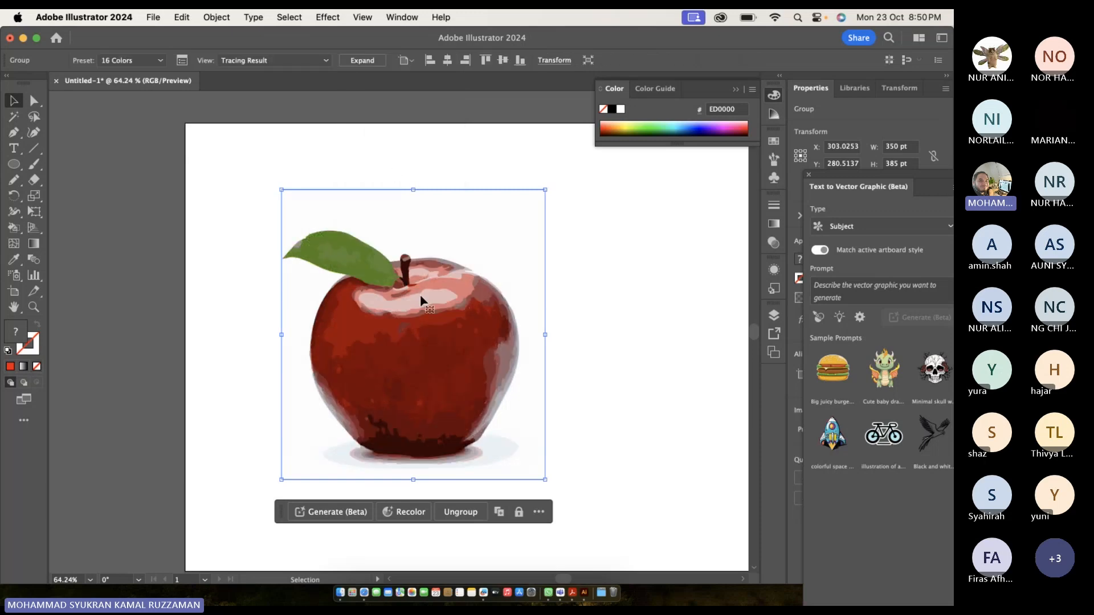
{"action": "scroll", "coordinate": [422, 303], "scroll_direction": "up", "scroll_amount": 8}
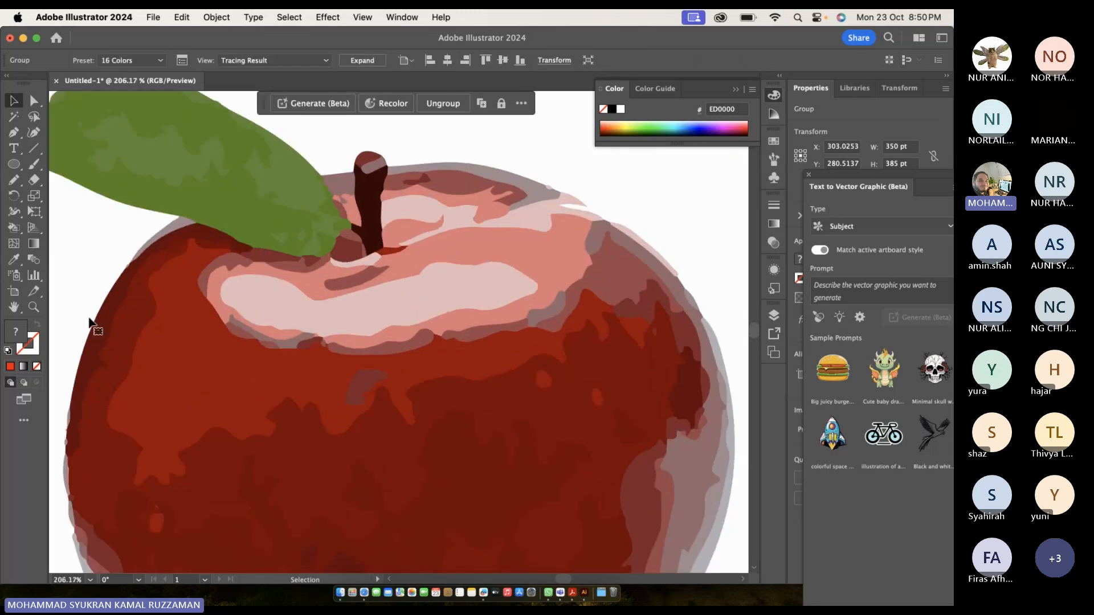
{"action": "scroll", "coordinate": [296, 369], "scroll_direction": "down", "scroll_amount": 6}
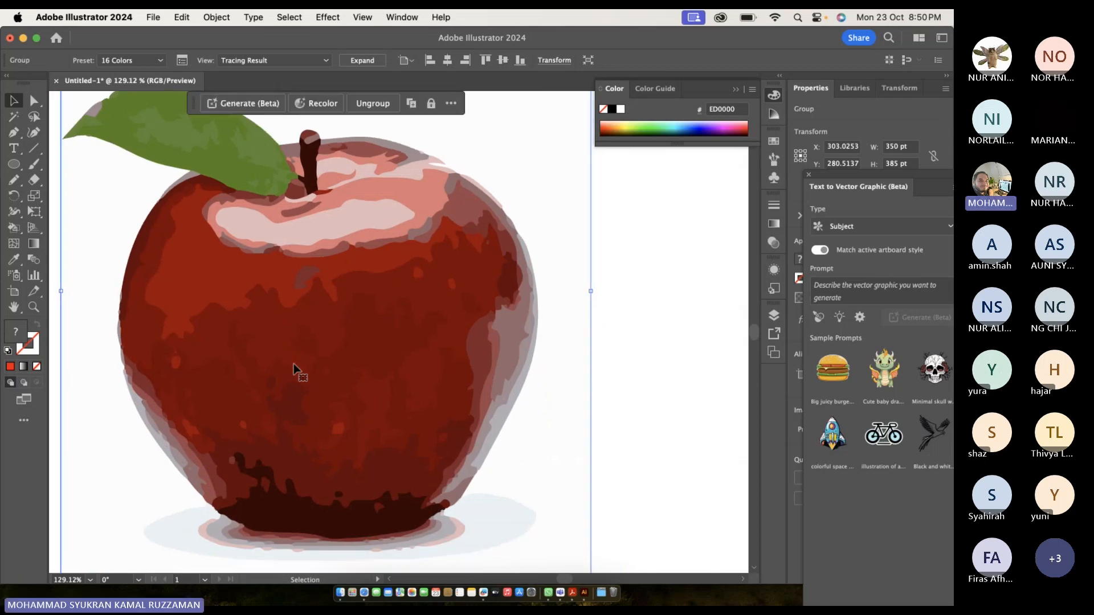
{"action": "scroll", "coordinate": [296, 369], "scroll_direction": "down", "scroll_amount": 3}
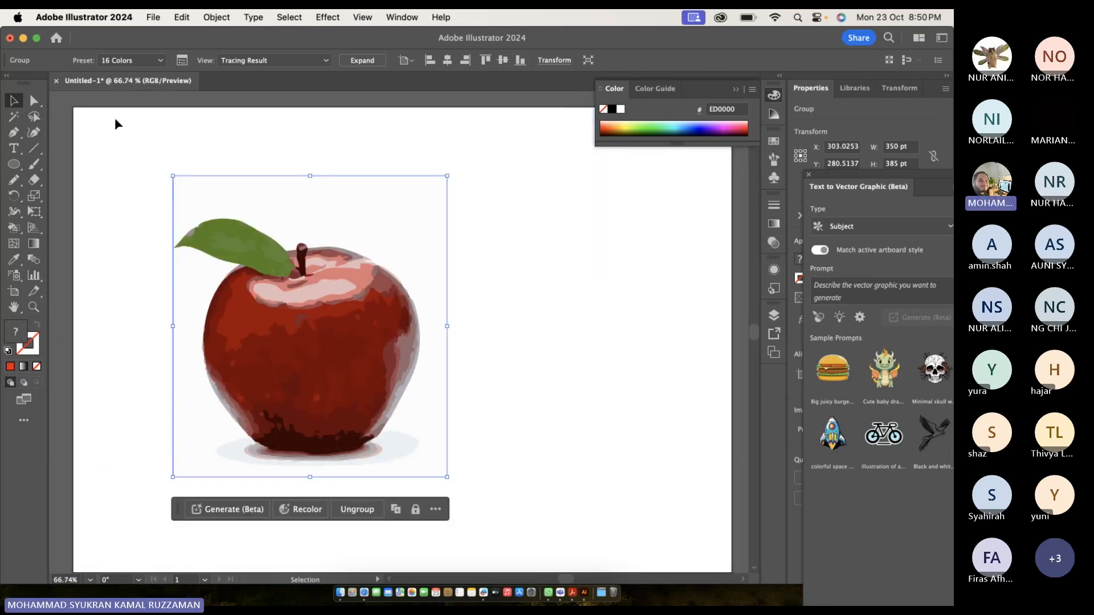
Release the image tracing on the apple.
{"action": "left_click", "coordinate": [212, 21]}
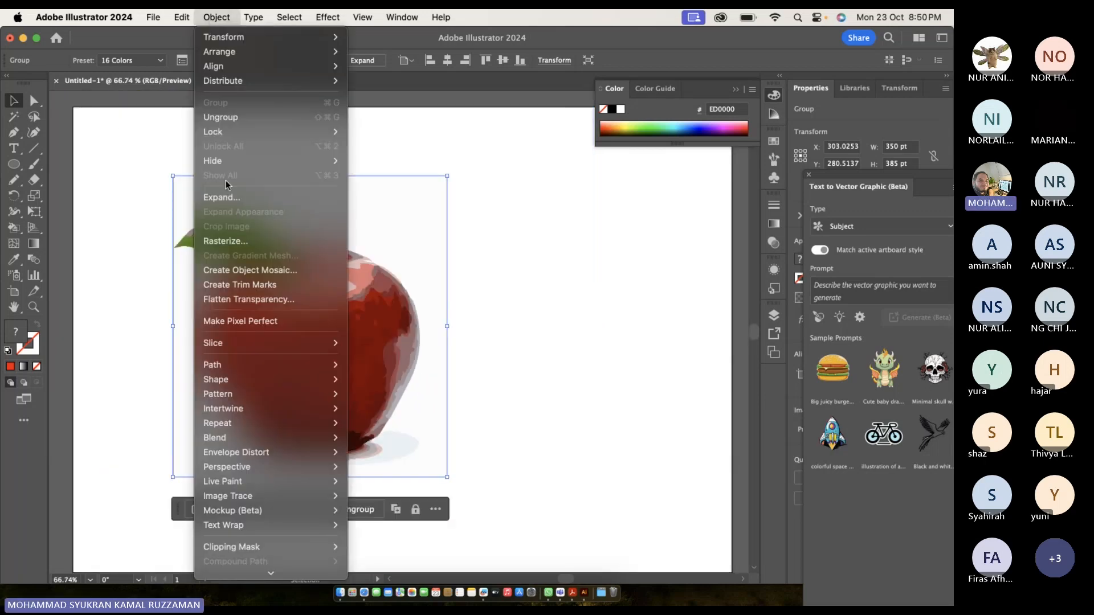
{"action": "mouse_move", "coordinate": [306, 488]}
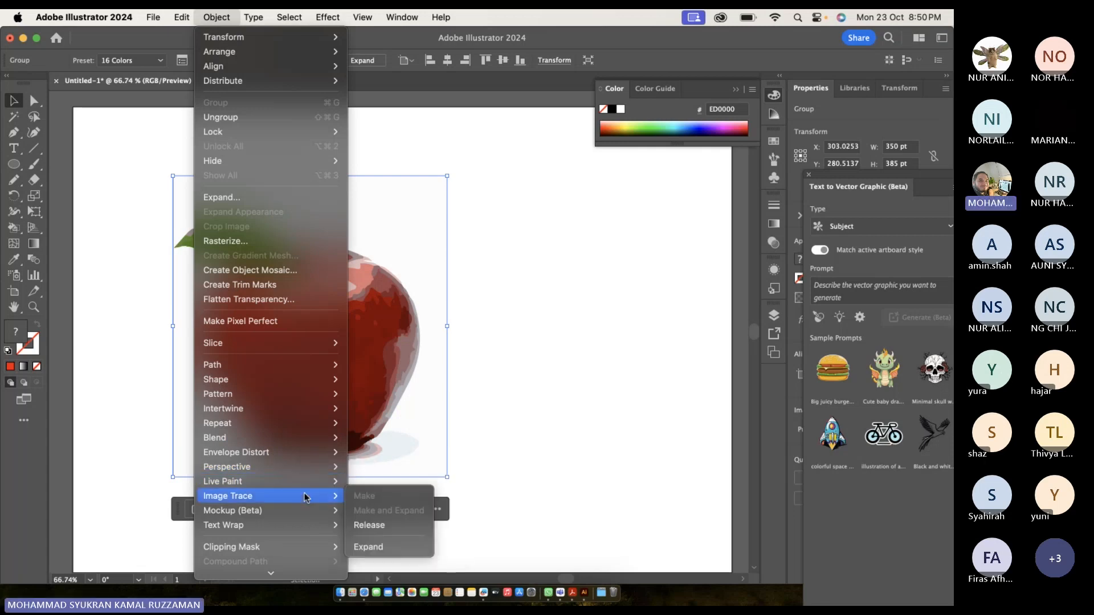
{"action": "left_click", "coordinate": [367, 528]}
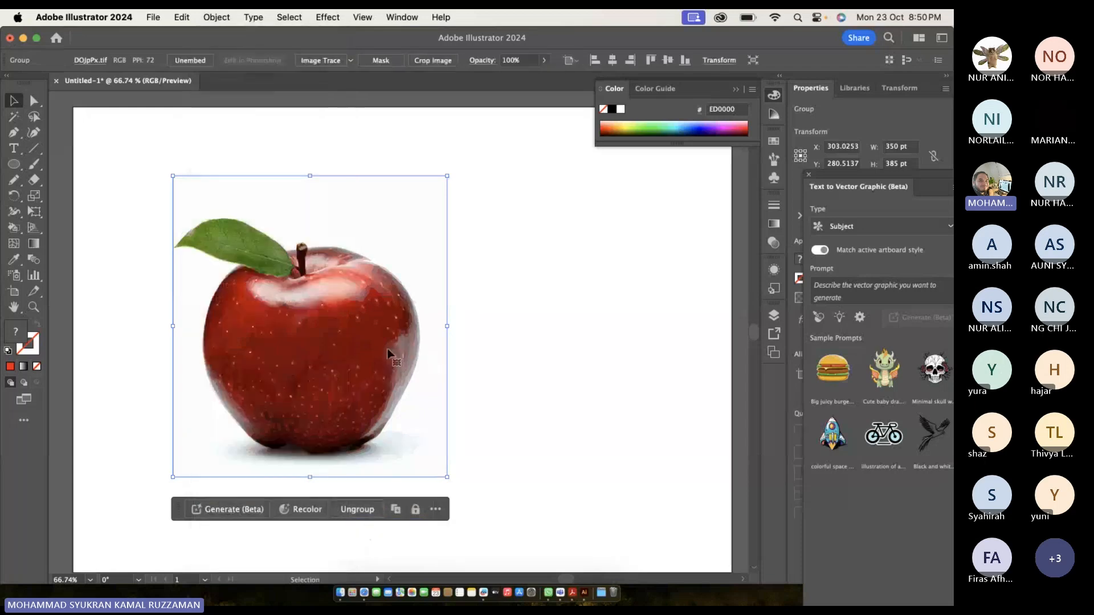
Move the apple image left on the artboard to about X 233.
{"action": "left_click", "coordinate": [164, 298]}
{"action": "left_click", "coordinate": [251, 299]}
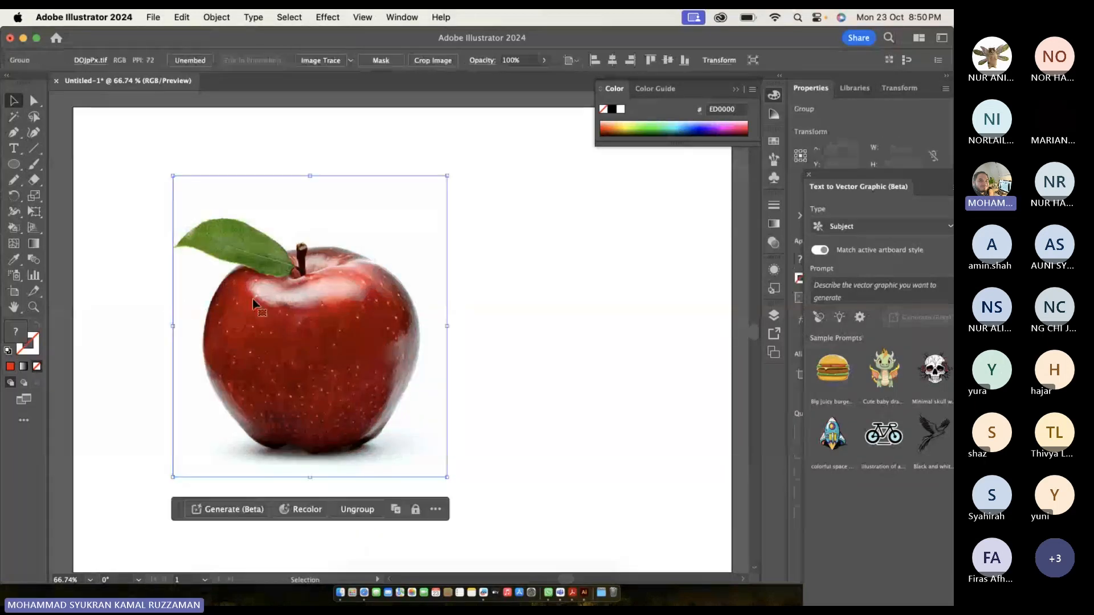
{"action": "scroll", "coordinate": [252, 299], "scroll_direction": "left", "scroll_amount": 3}
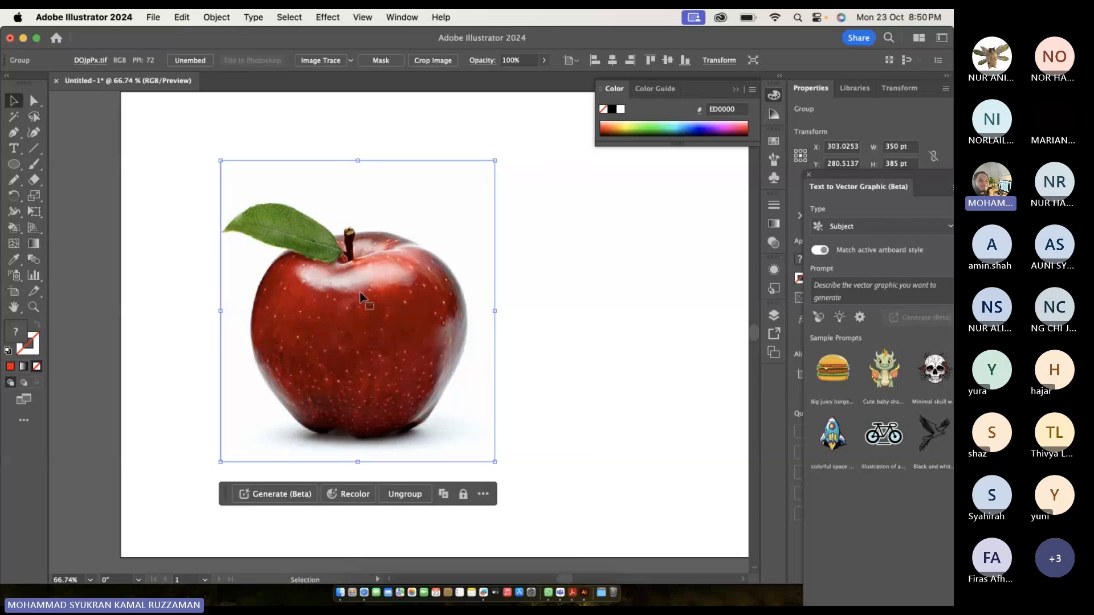
{"action": "left_click_drag", "start_coordinate": [361, 300], "coordinate": [292, 293]}
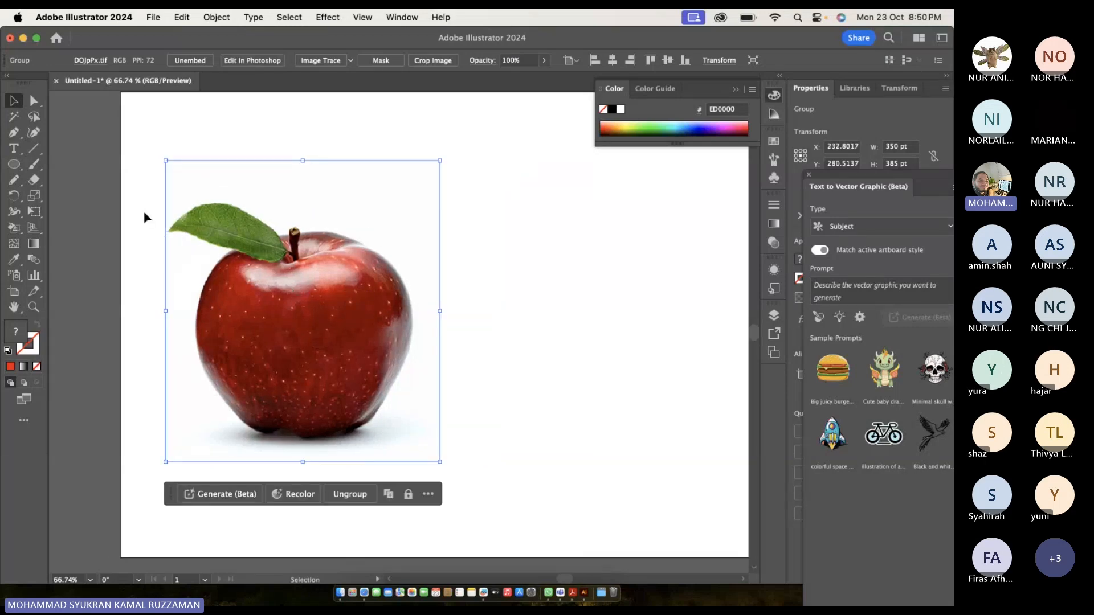
Add a black letter T in Big Caslon Medium beside the apple's right side and scale it to about 119 by 196 pt.
{"action": "left_click", "coordinate": [13, 149]}
{"action": "left_click", "coordinate": [137, 147]}
{"action": "left_click", "coordinate": [503, 266]}
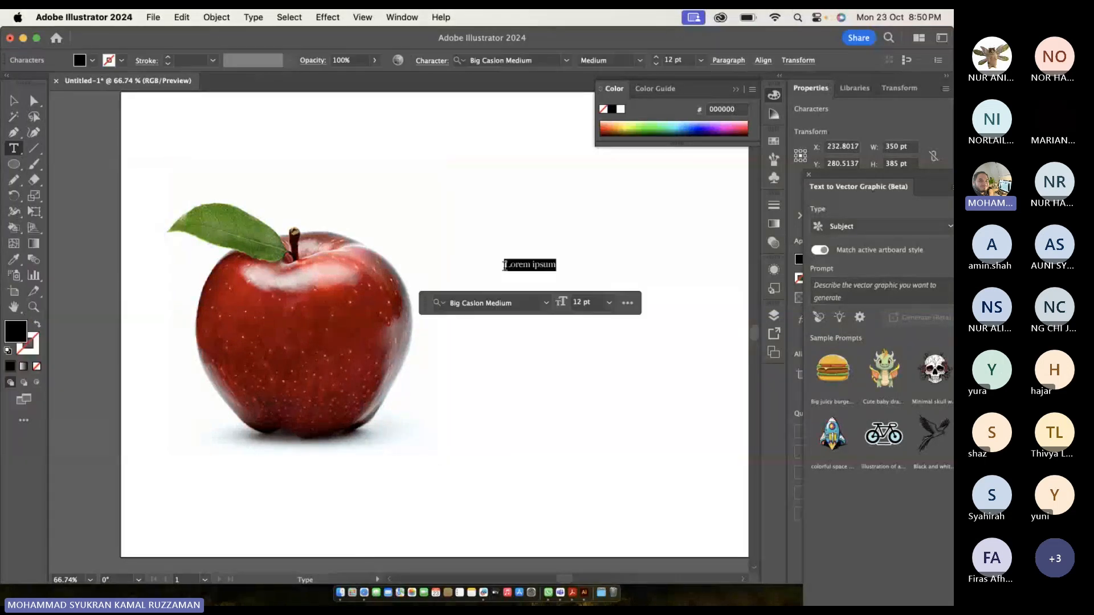
{"action": "key", "text": "BackSpace"}
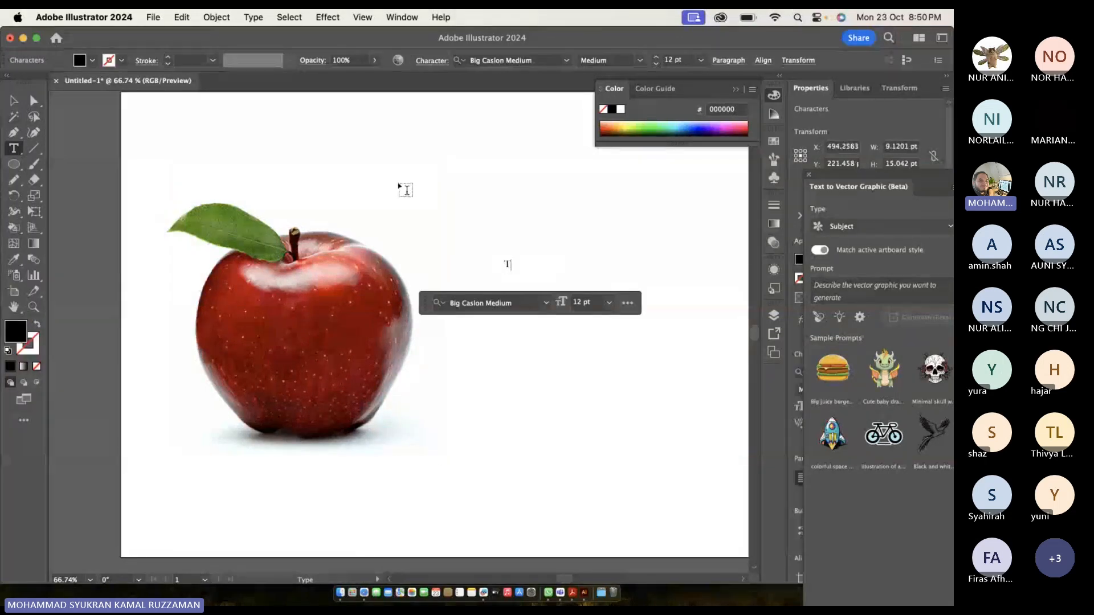
{"action": "key", "text": "Escape"}
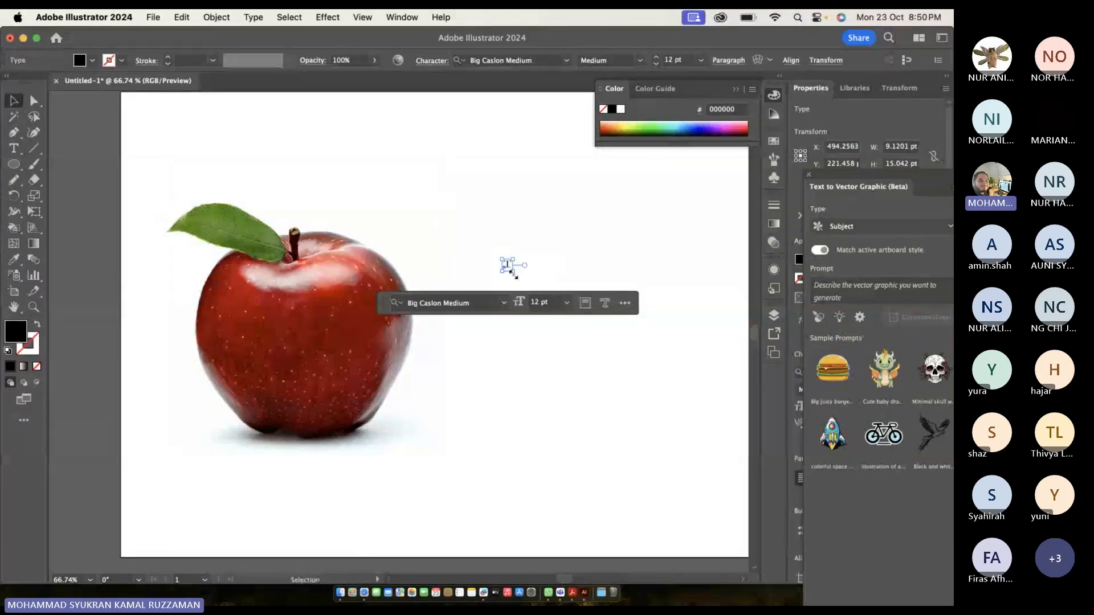
{"action": "left_click_drag", "start_coordinate": [518, 266], "coordinate": [701, 416]}
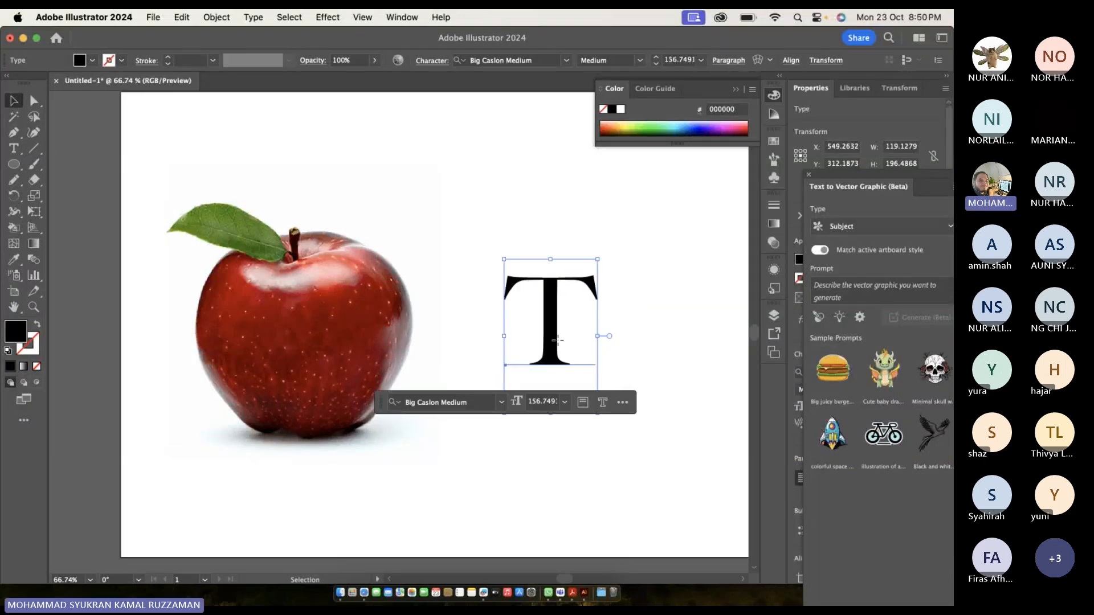
{"action": "left_click_drag", "start_coordinate": [557, 341], "coordinate": [538, 341]}
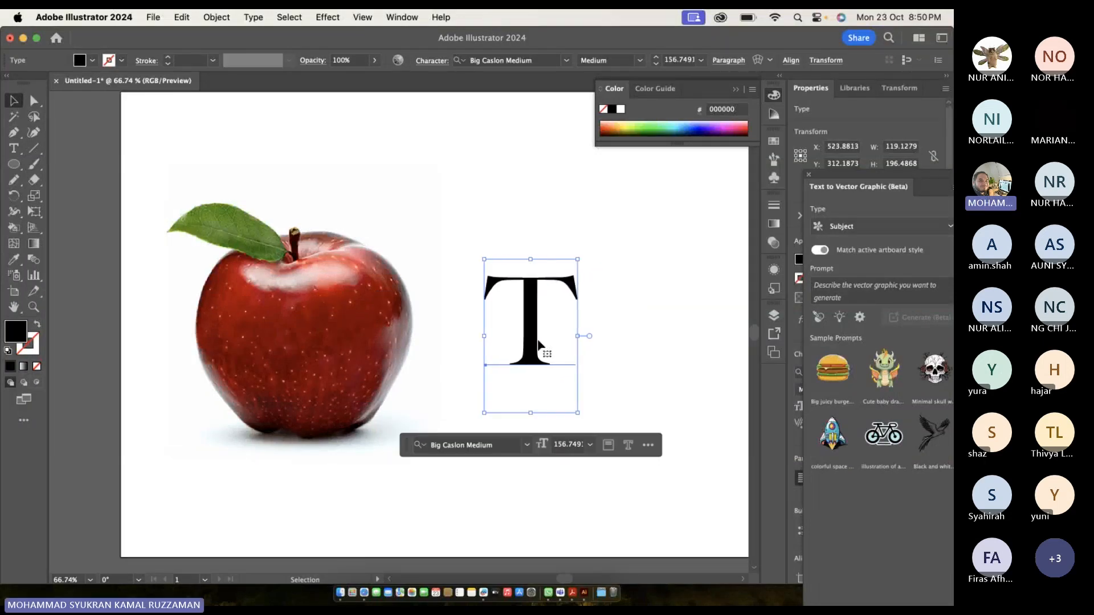
Rasterize the letter T in RGB at High (300 ppi) resolution with a transparent background.
{"action": "left_click", "coordinate": [217, 17]}
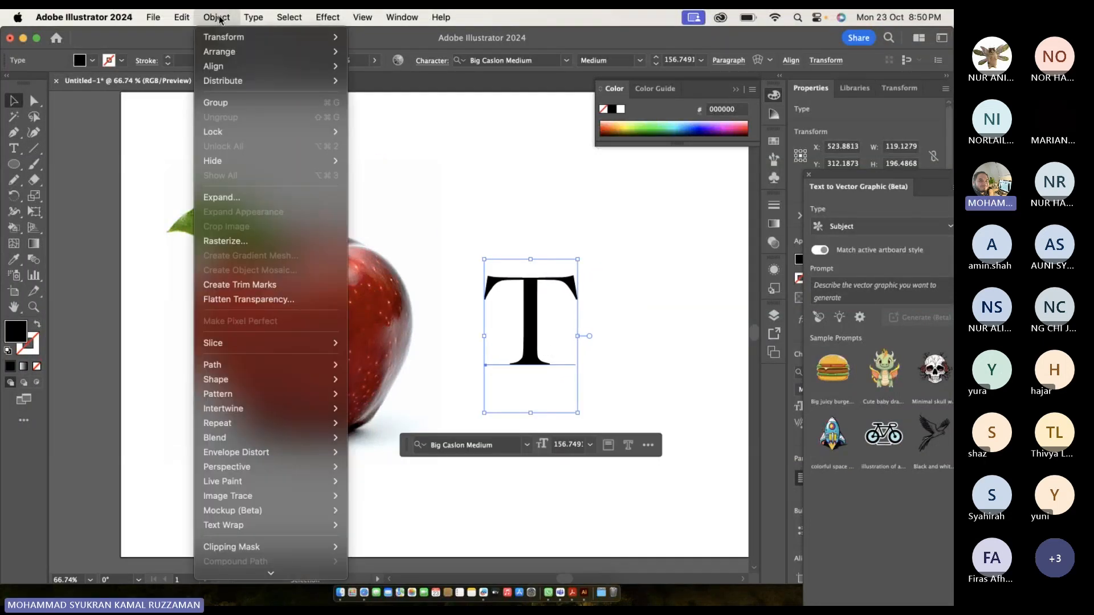
{"action": "left_click", "coordinate": [264, 241]}
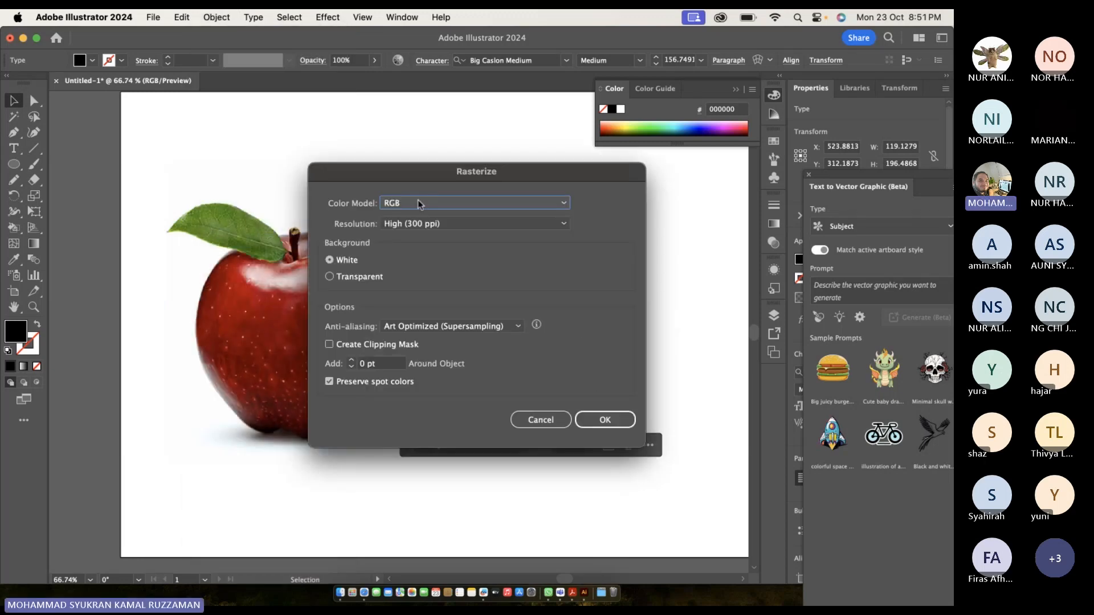
{"action": "left_click", "coordinate": [423, 225]}
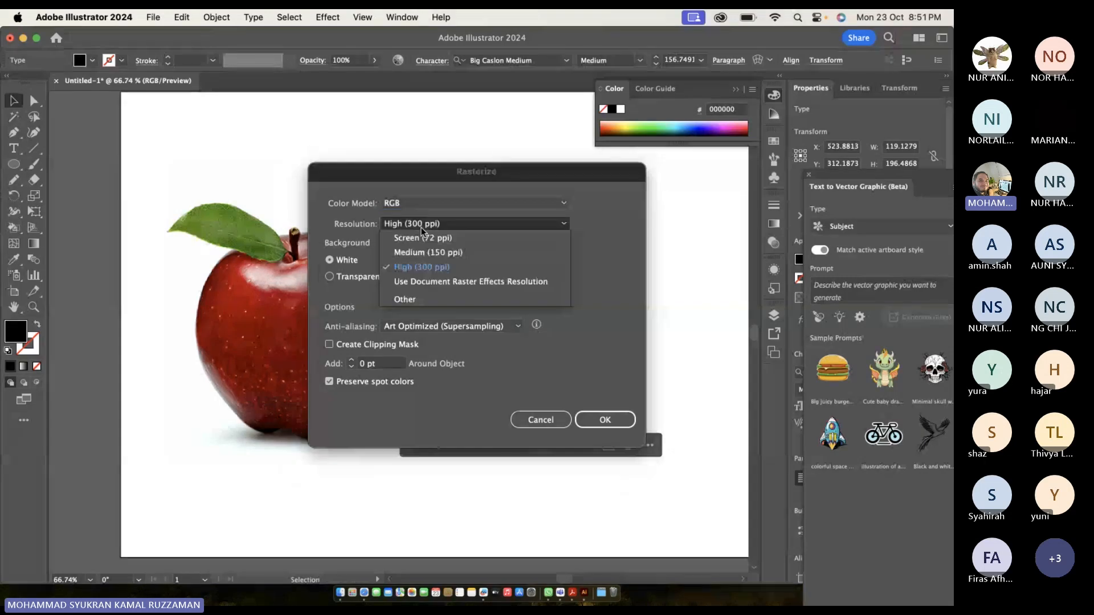
{"action": "left_click", "coordinate": [430, 265]}
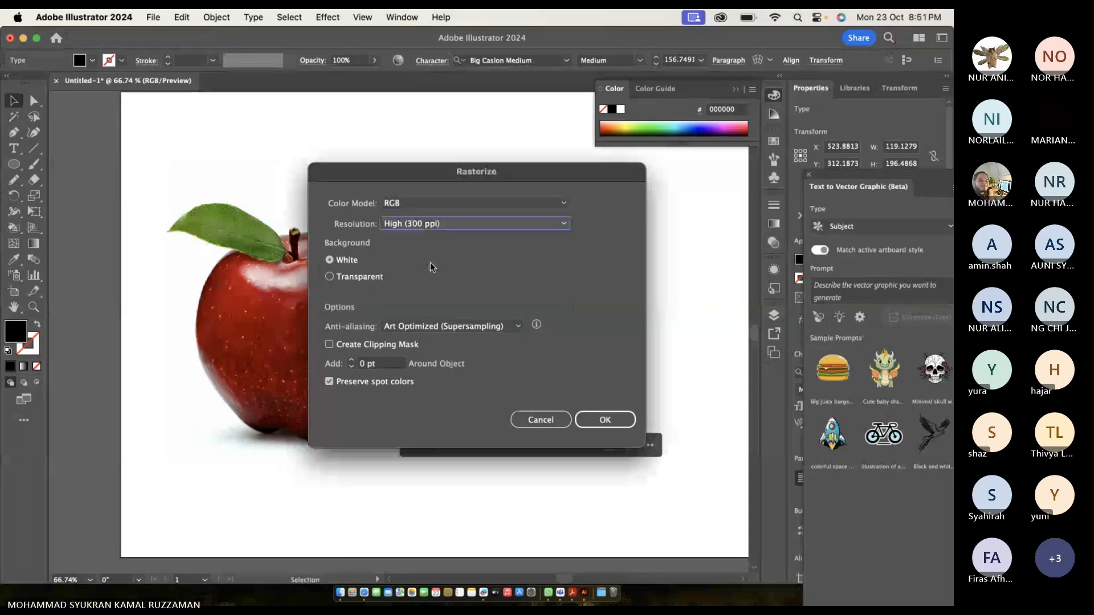
{"action": "left_click", "coordinate": [344, 279]}
{"action": "left_click", "coordinate": [602, 422]}
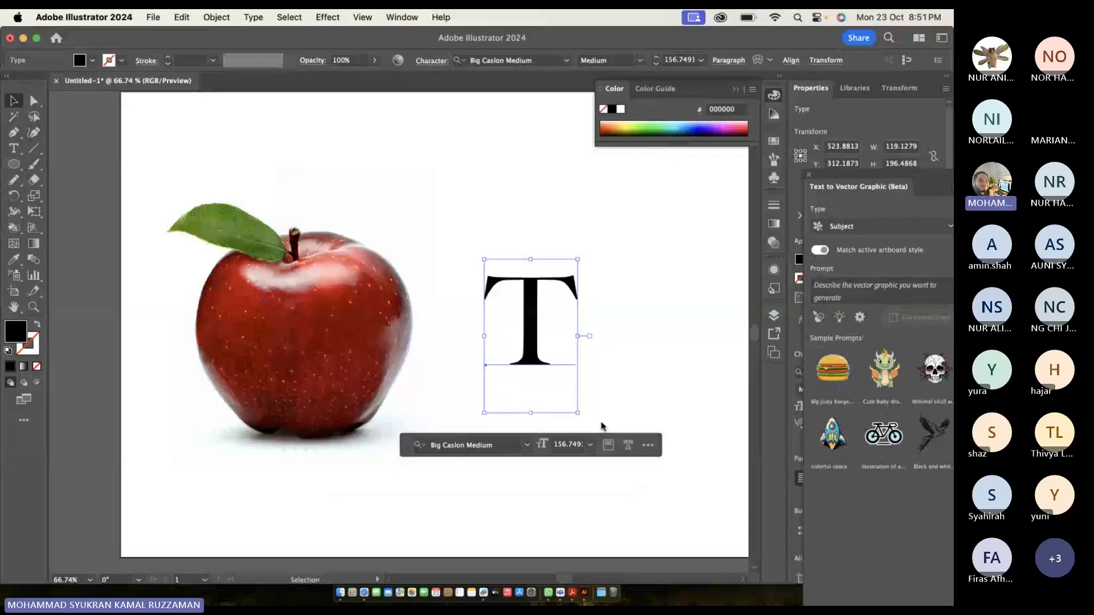
Examine the edges of the rasterized letter T up close at pixel level.
{"action": "scroll", "coordinate": [566, 320], "scroll_direction": "up", "scroll_amount": 5}
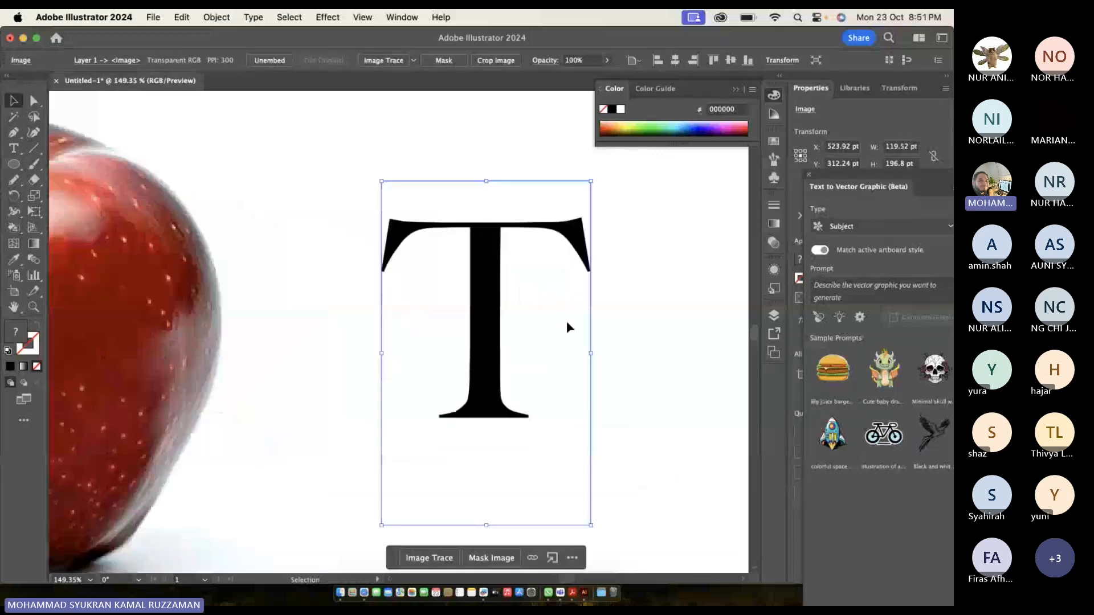
{"action": "scroll", "coordinate": [466, 234], "scroll_direction": "up", "scroll_amount": 6}
{"action": "scroll", "coordinate": [431, 225], "scroll_direction": "up", "scroll_amount": 10}
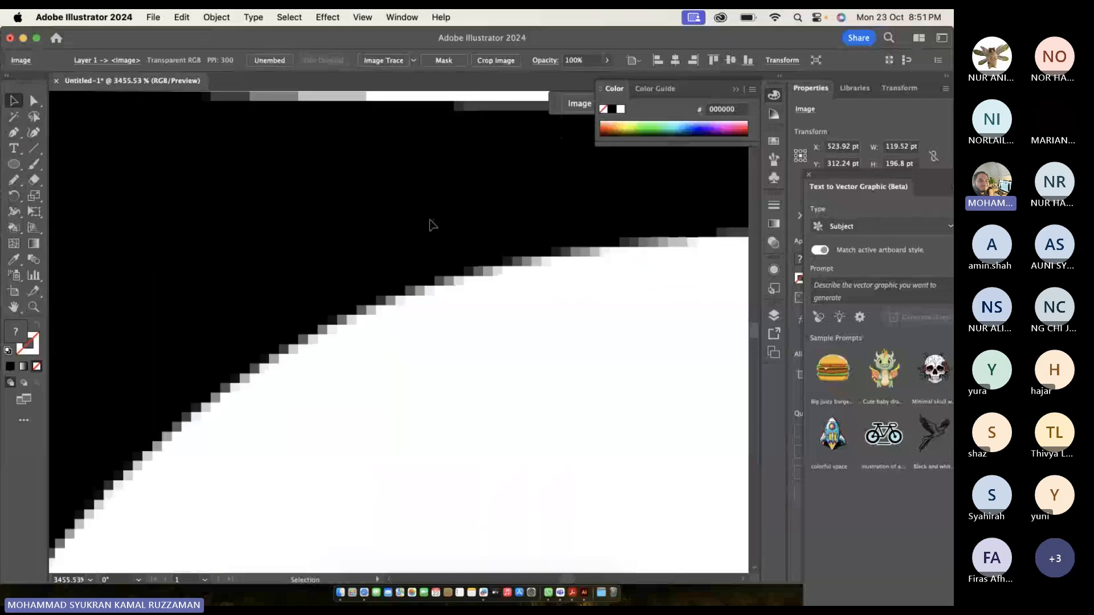
{"action": "scroll", "coordinate": [431, 225], "scroll_direction": "down", "scroll_amount": 8}
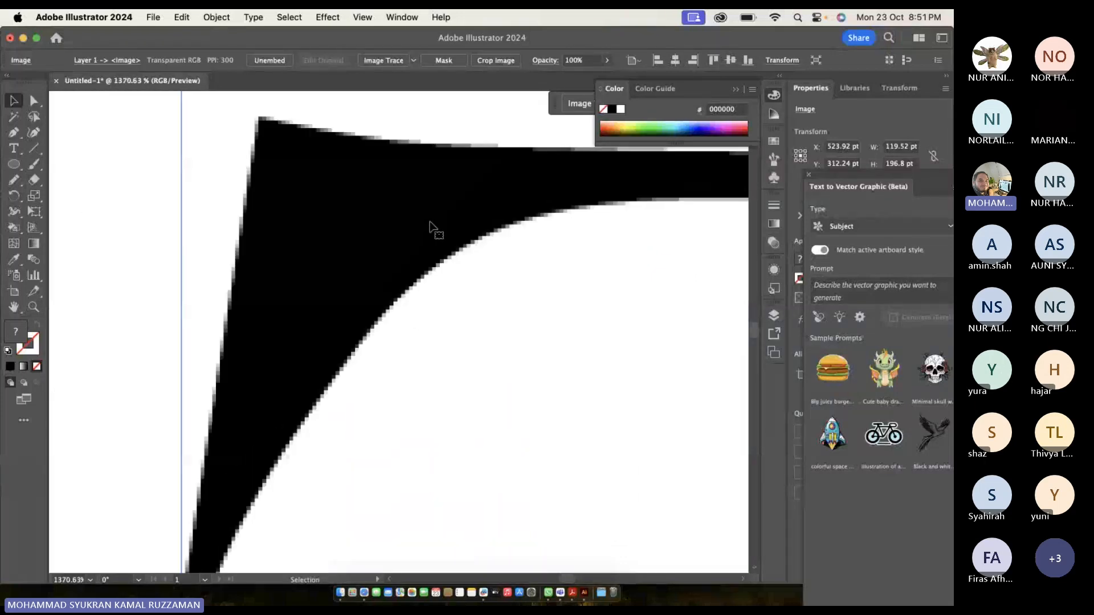
{"action": "scroll", "coordinate": [432, 225], "scroll_direction": "down", "scroll_amount": 5}
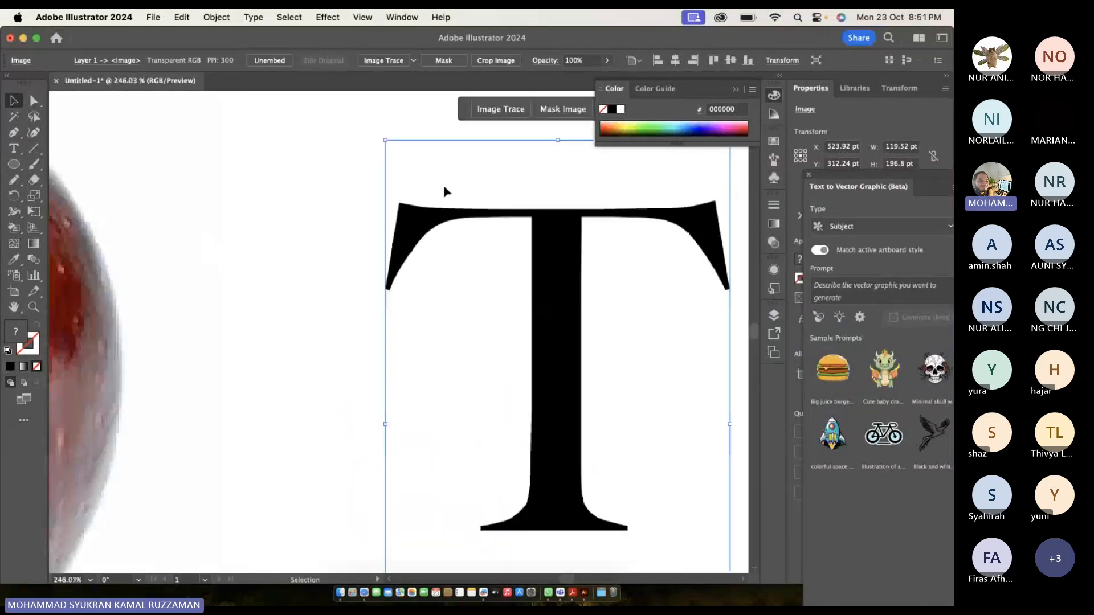
{"action": "scroll", "coordinate": [548, 283], "scroll_direction": "down", "scroll_amount": 5}
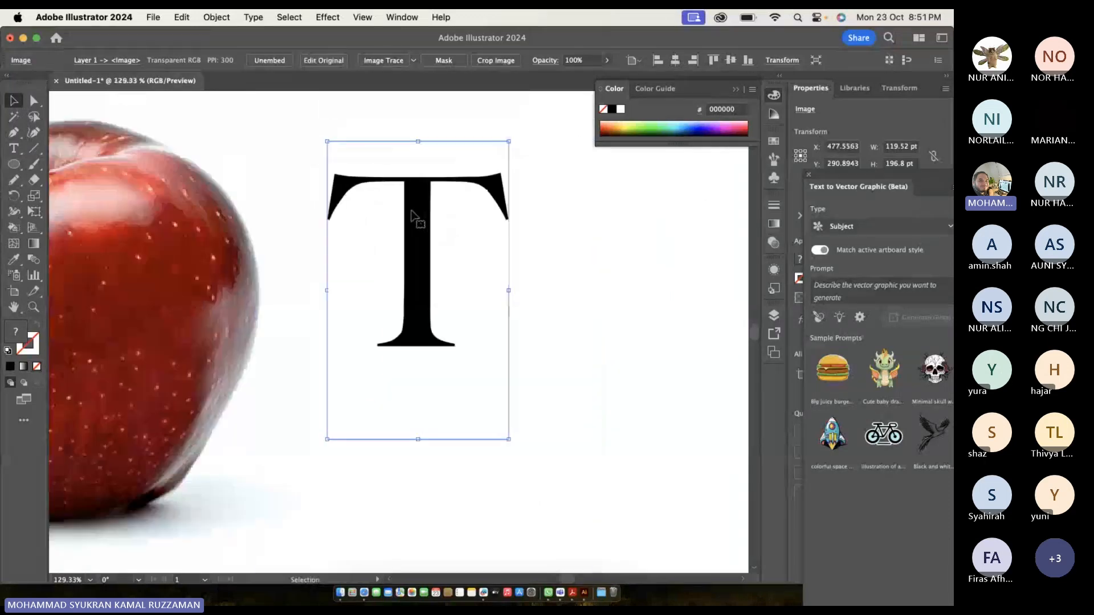
{"action": "scroll", "coordinate": [414, 219], "scroll_direction": "down", "scroll_amount": 2}
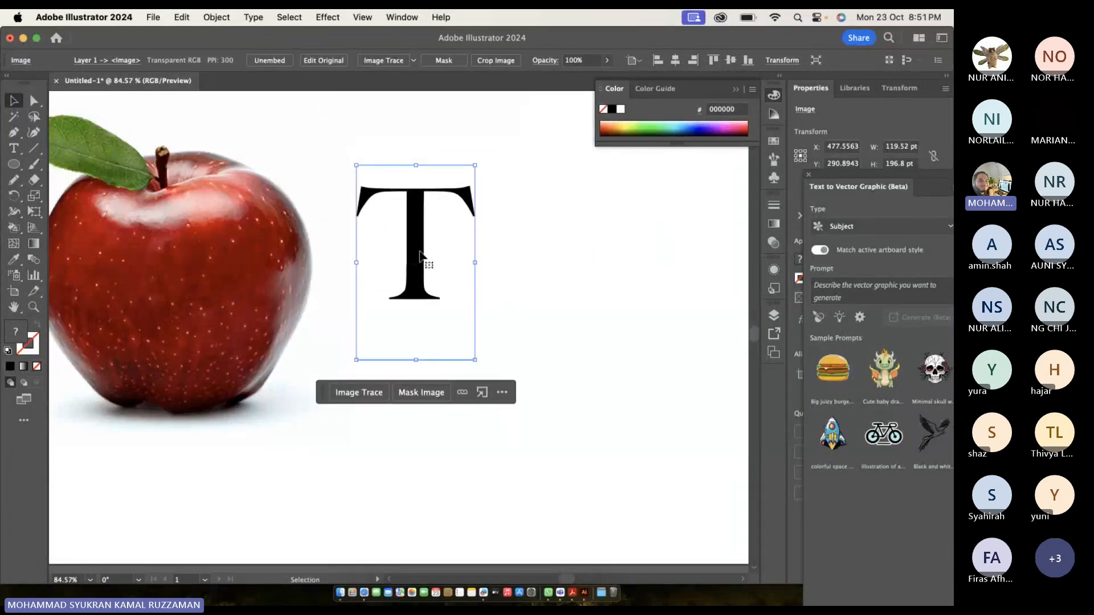
Move the rasterized T away from the apple to about X 516, Y 321 and deselect it.
{"action": "left_click_drag", "start_coordinate": [420, 258], "coordinate": [448, 285]}
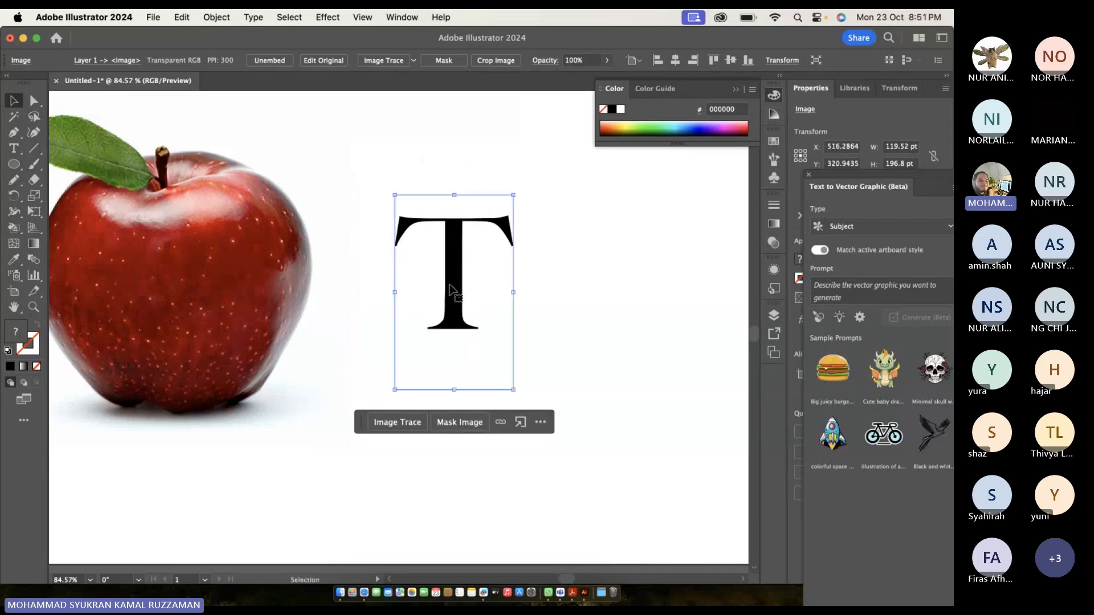
{"action": "left_click", "coordinate": [402, 276]}
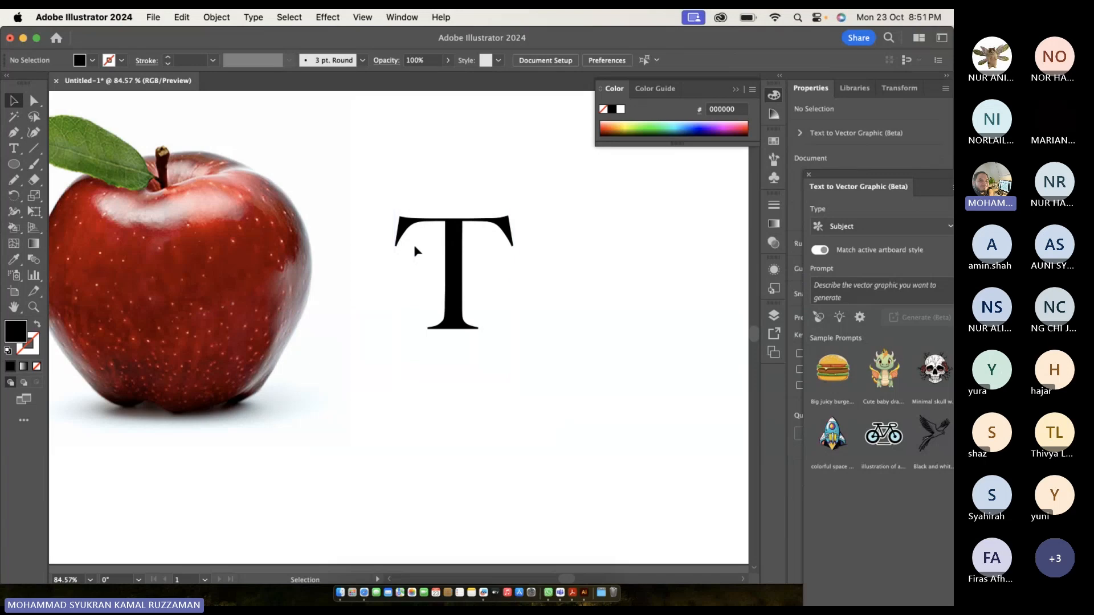
{"action": "scroll", "coordinate": [414, 245], "scroll_direction": "up", "scroll_amount": 5}
{"action": "scroll", "coordinate": [413, 244], "scroll_direction": "down", "scroll_amount": 5}
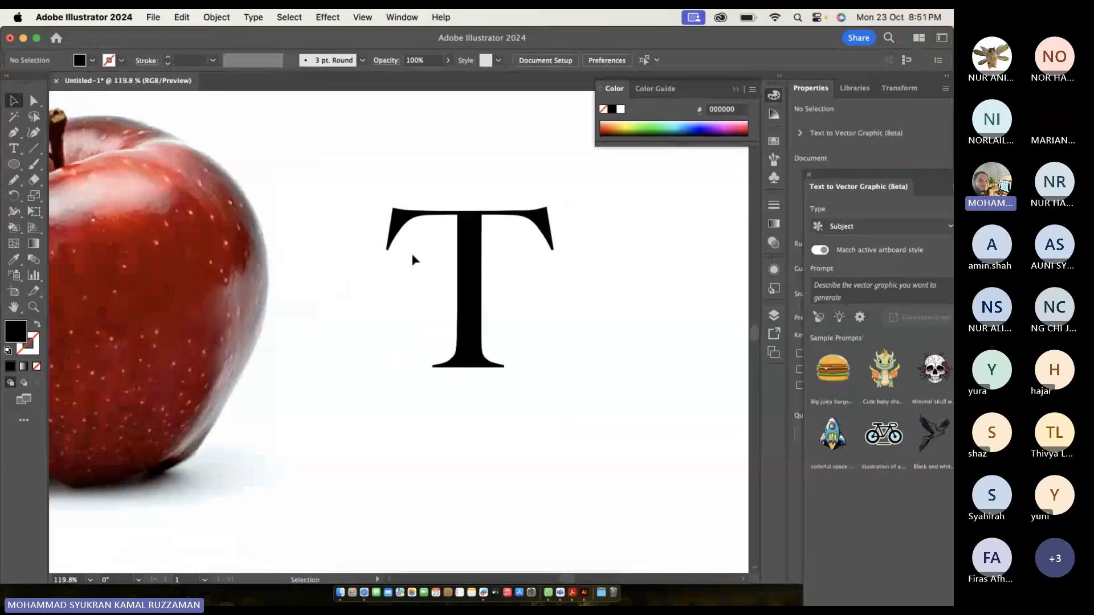
Trace the apple image with the 16 Colors Image Trace preset, undoing a trial with the default preset.
{"action": "scroll", "coordinate": [411, 253], "scroll_direction": "left", "scroll_amount": 3}
{"action": "left_click", "coordinate": [319, 267]}
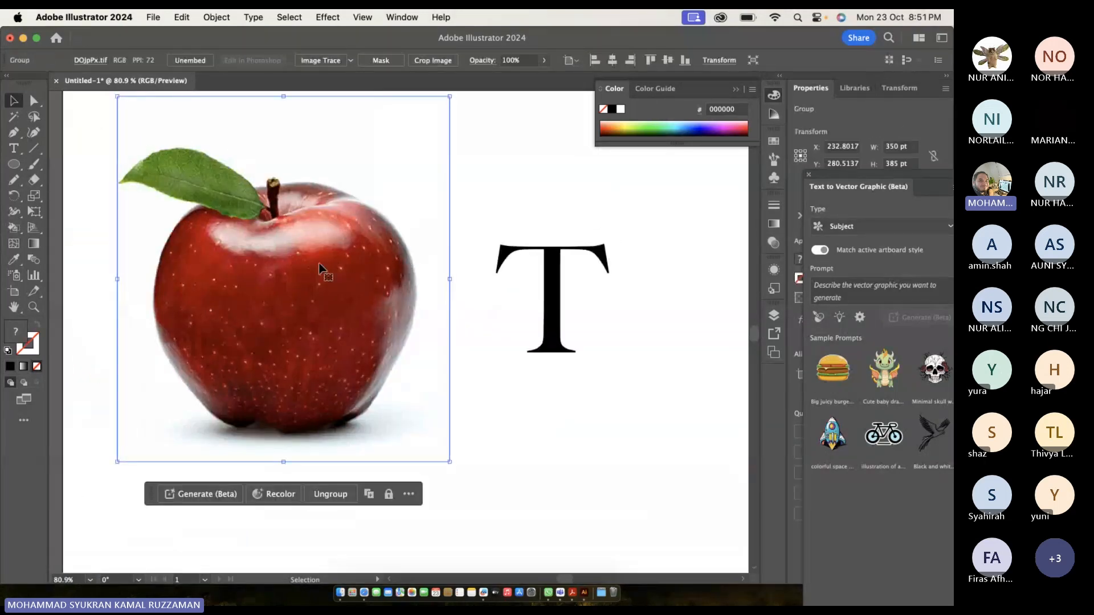
{"action": "right_click", "coordinate": [320, 265]}
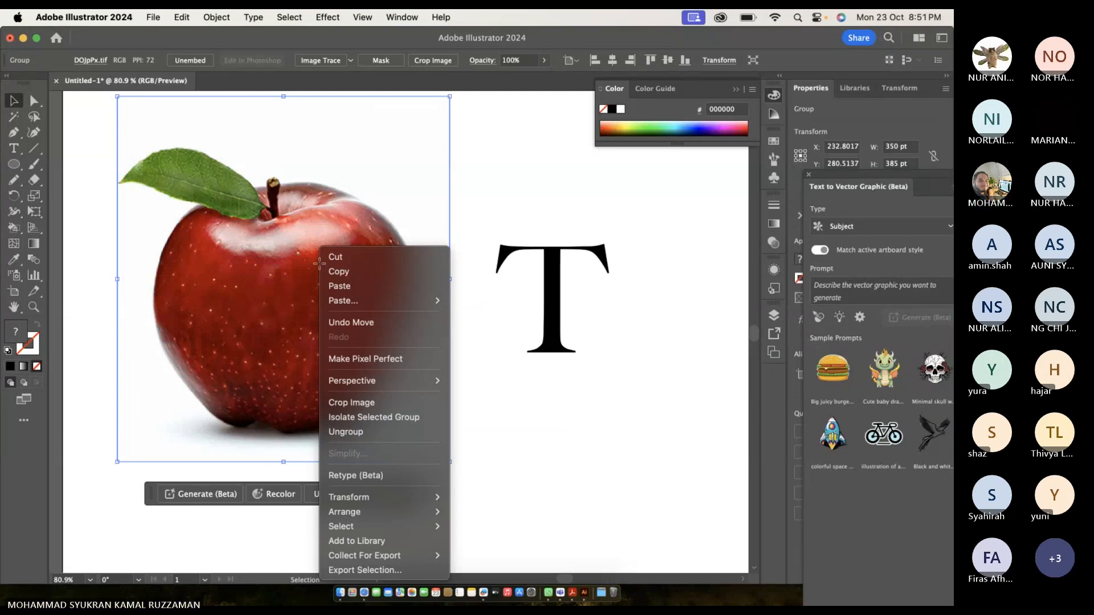
{"action": "left_click", "coordinate": [329, 100]}
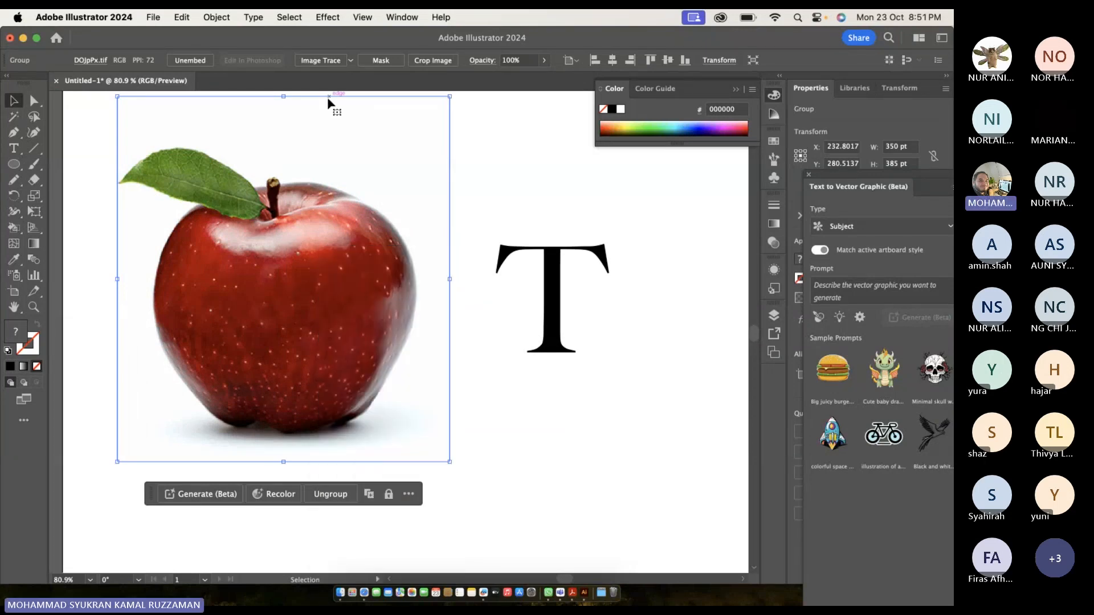
{"action": "left_click", "coordinate": [321, 60]}
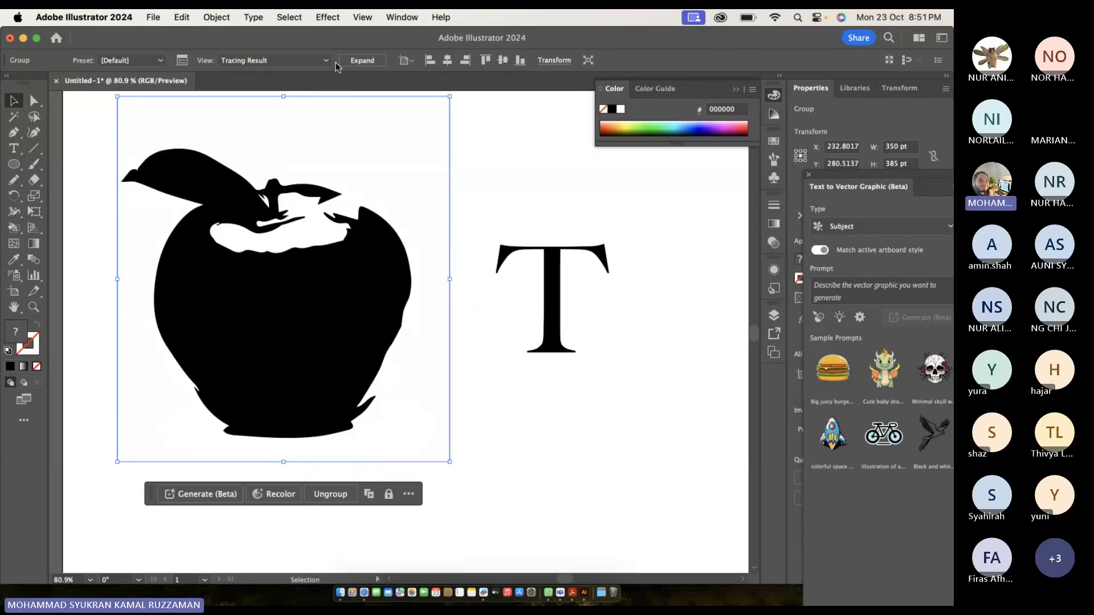
{"action": "key", "text": "cmd+z"}
{"action": "left_click", "coordinate": [350, 60]}
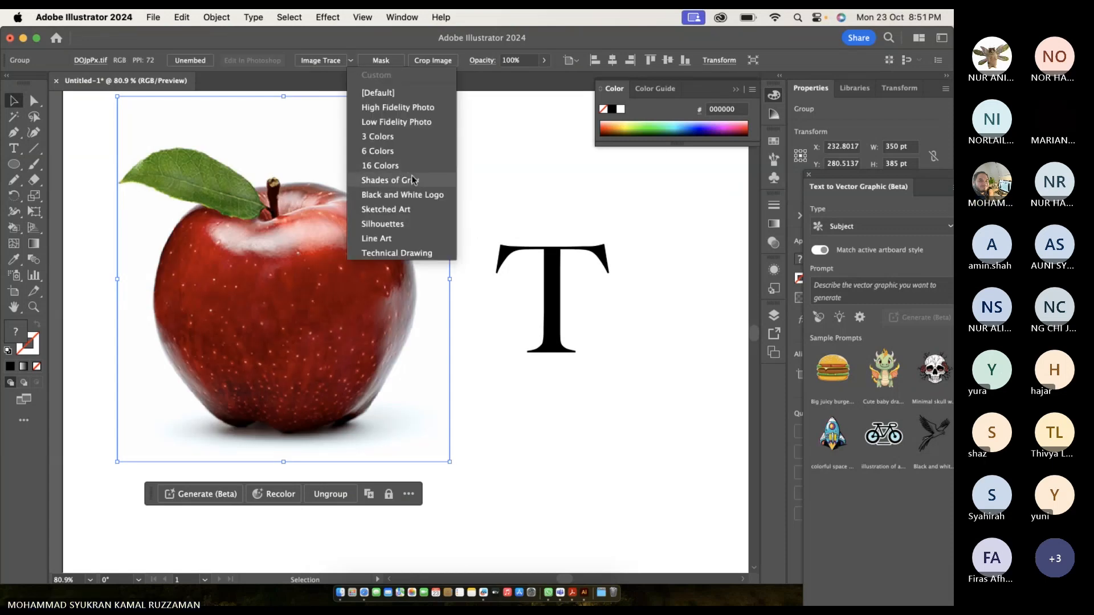
{"action": "left_click", "coordinate": [387, 166]}
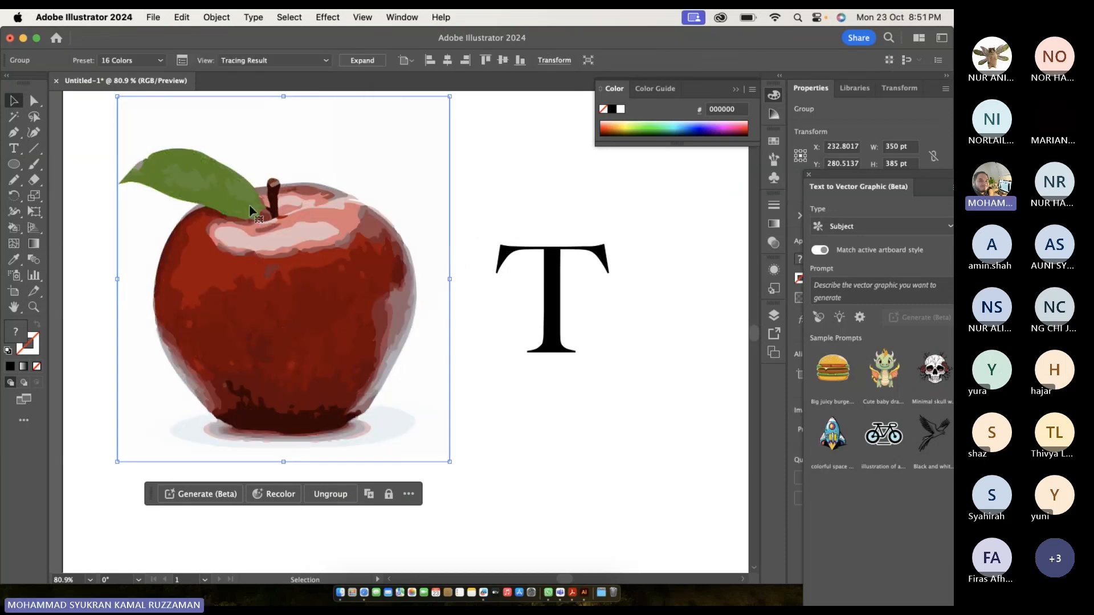
Examine the traced apple's colour shapes and smooth edges up close alongside the rasterized letter T.
{"action": "scroll", "coordinate": [293, 245], "scroll_direction": "up", "scroll_amount": 6}
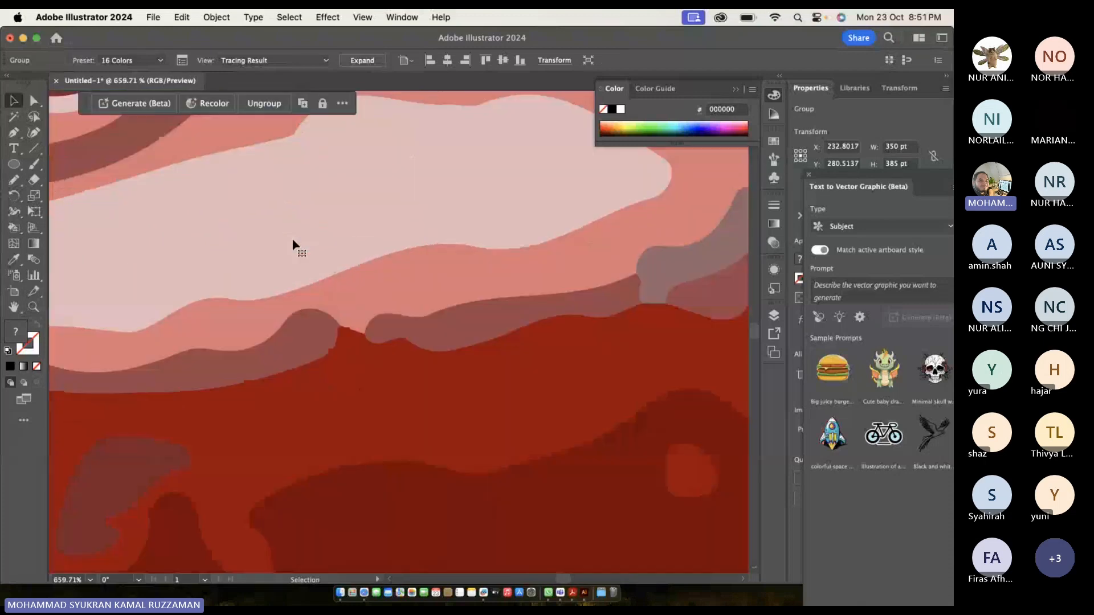
{"action": "scroll", "coordinate": [286, 310], "scroll_direction": "down", "scroll_amount": 2}
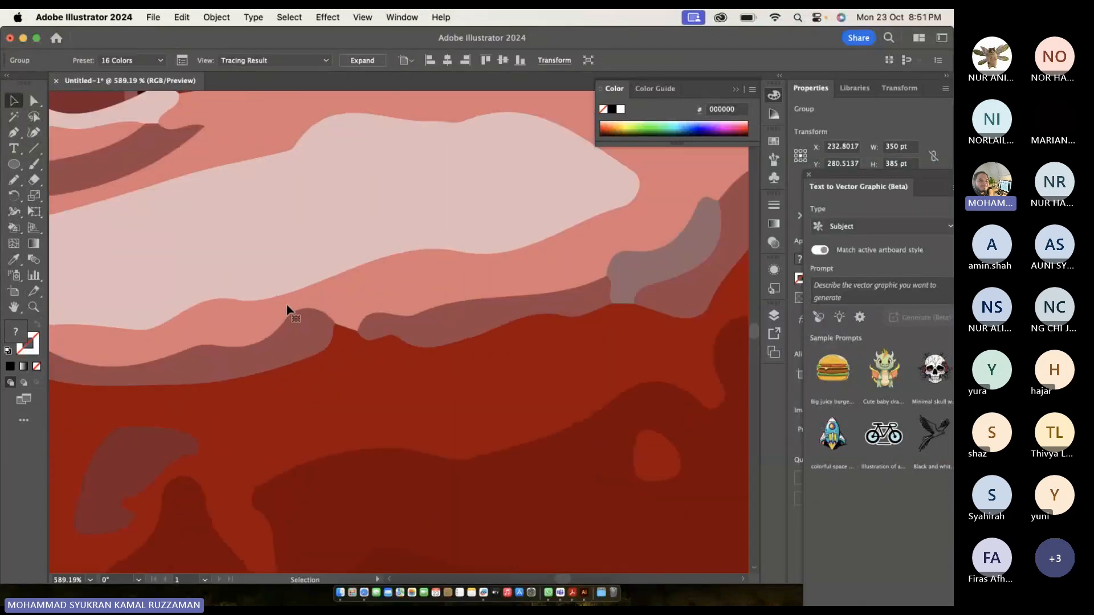
{"action": "scroll", "coordinate": [287, 228], "scroll_direction": "up", "scroll_amount": 2}
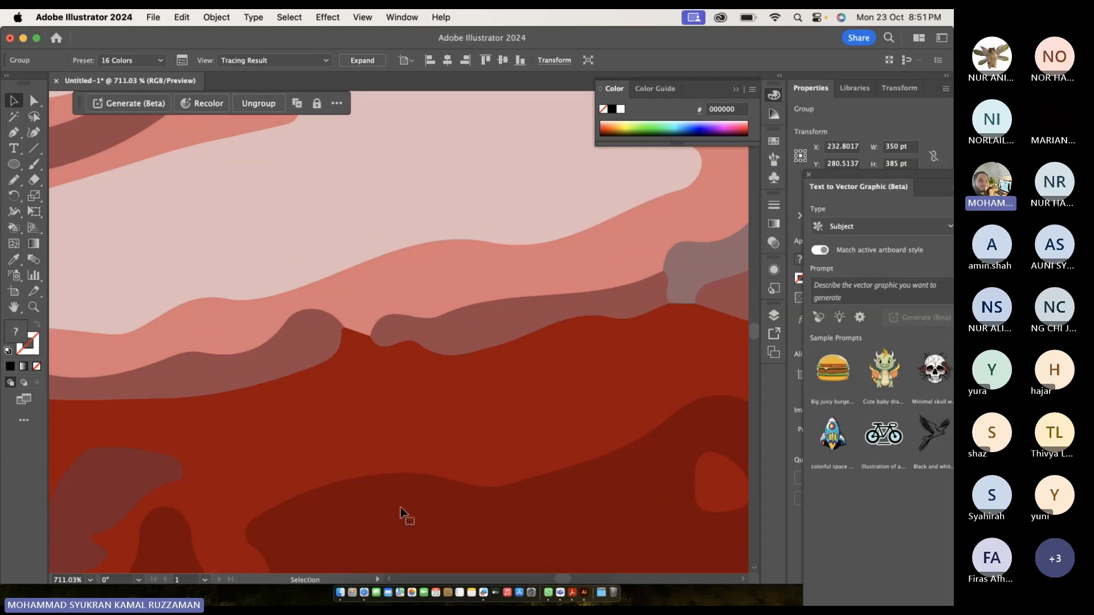
{"action": "scroll", "coordinate": [401, 511], "scroll_direction": "down", "scroll_amount": 5}
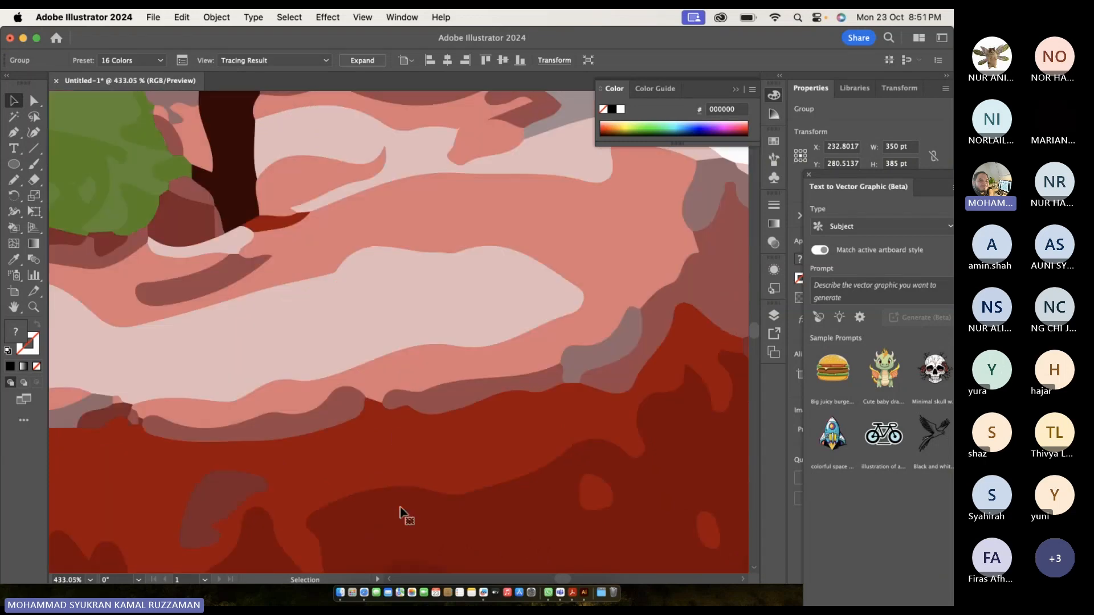
{"action": "scroll", "coordinate": [339, 301], "scroll_direction": "down", "scroll_amount": 4}
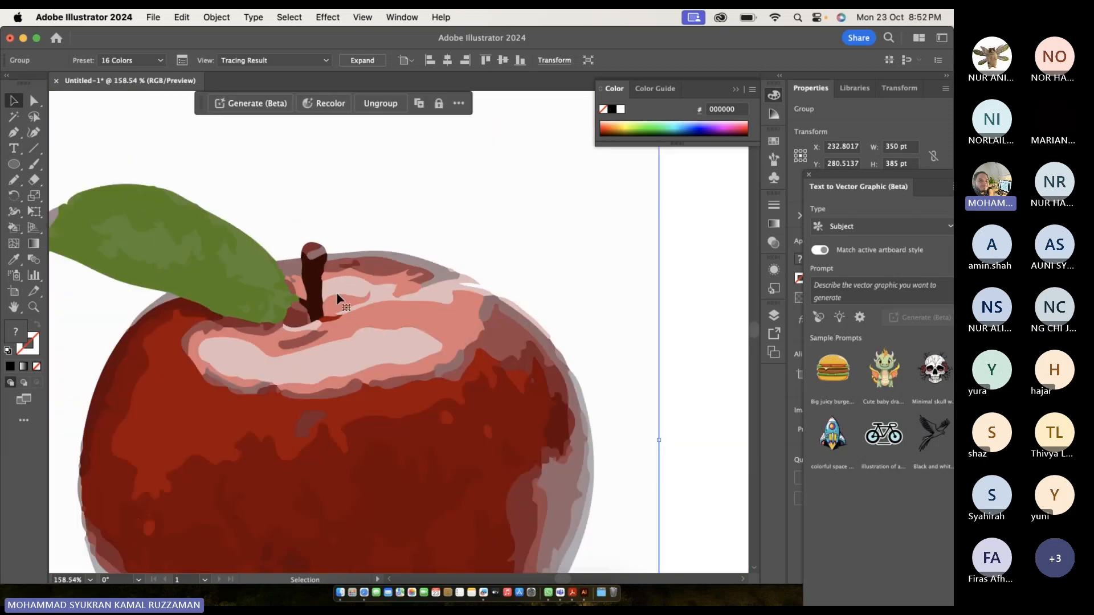
{"action": "left_click", "coordinate": [561, 342]}
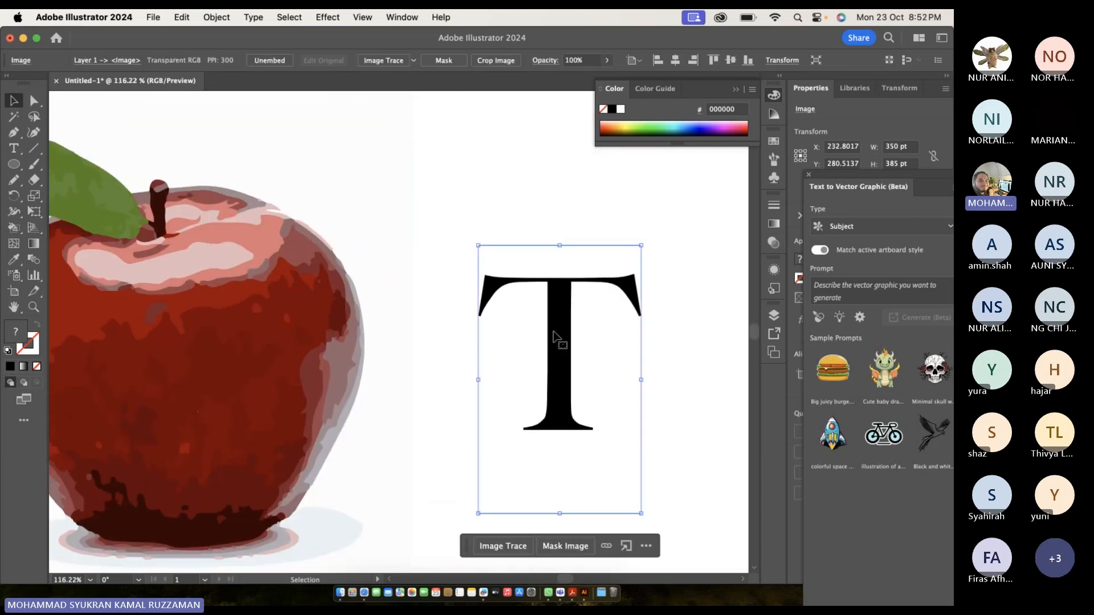
{"action": "left_click", "coordinate": [407, 245]}
{"action": "left_click", "coordinate": [408, 245]}
{"action": "scroll", "coordinate": [408, 245], "scroll_direction": "down", "scroll_amount": 2}
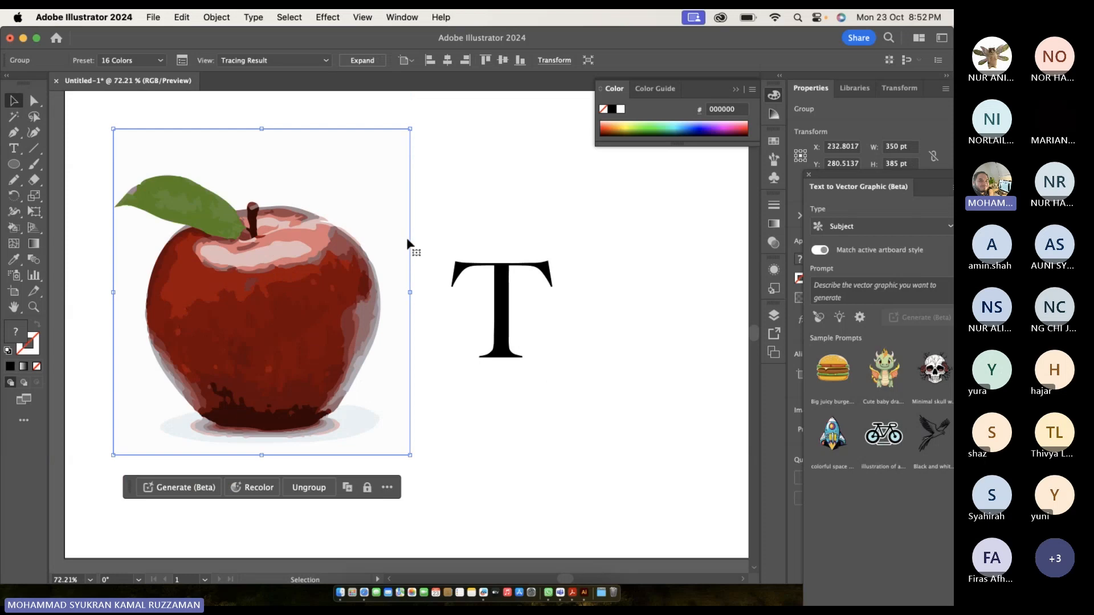
Delete the traced apple and the rasterized letter T together to clear the artboard.
{"action": "left_click", "coordinate": [424, 250]}
{"action": "left_click_drag", "start_coordinate": [212, 193], "coordinate": [267, 223]}
{"action": "left_click_drag", "start_coordinate": [361, 289], "coordinate": [245, 202]}
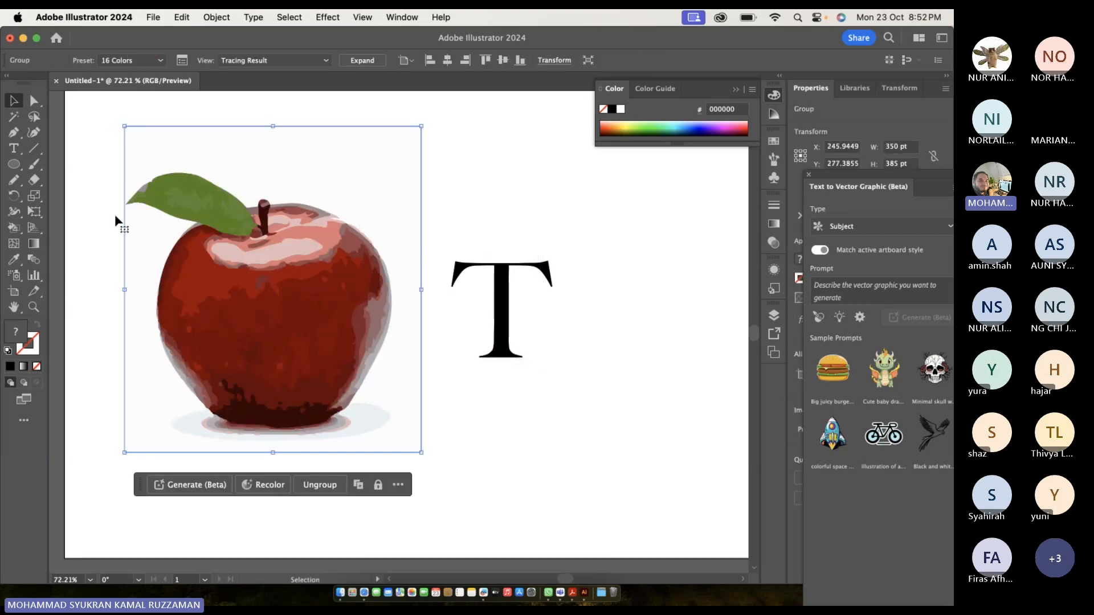
{"action": "left_click", "coordinate": [115, 214]}
{"action": "left_click_drag", "start_coordinate": [80, 210], "coordinate": [603, 411]}
{"action": "key", "text": "Delete"}
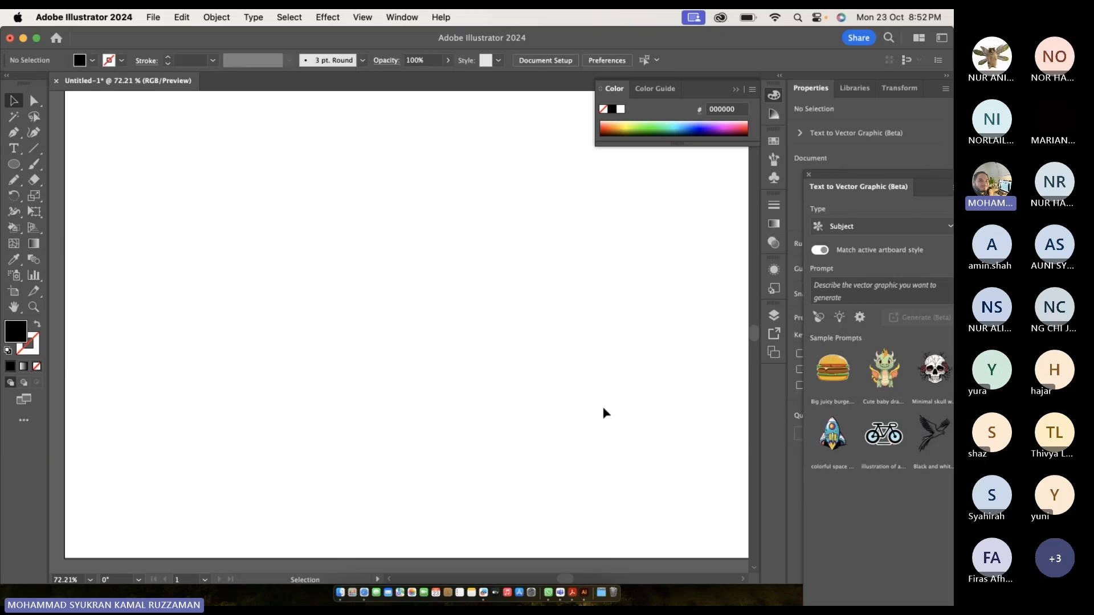
{"action": "left_click", "coordinate": [217, 18]}
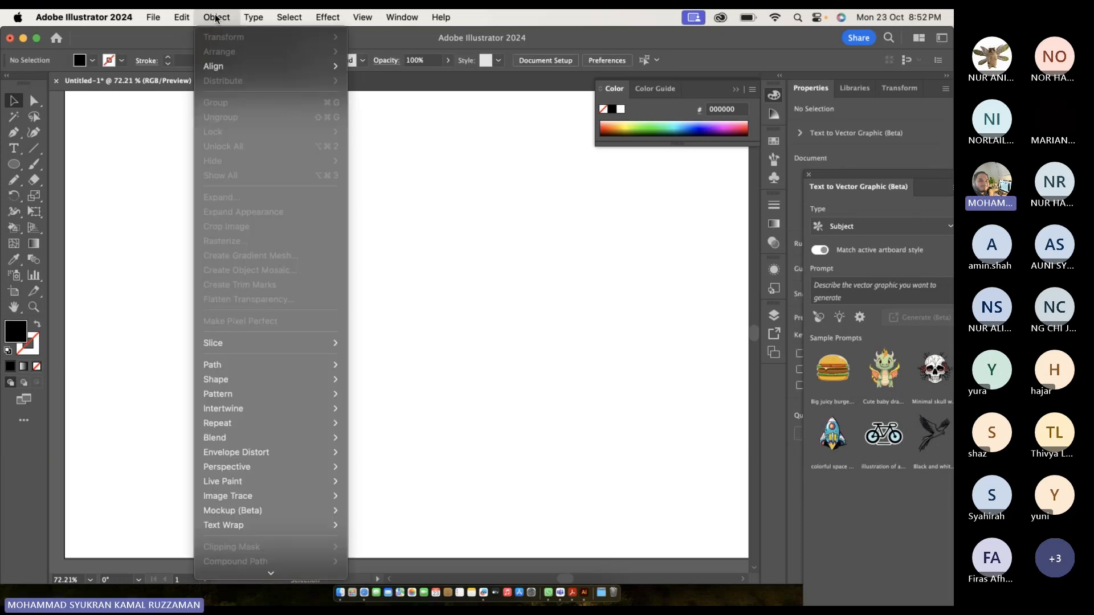
{"action": "mouse_move", "coordinate": [257, 491]}
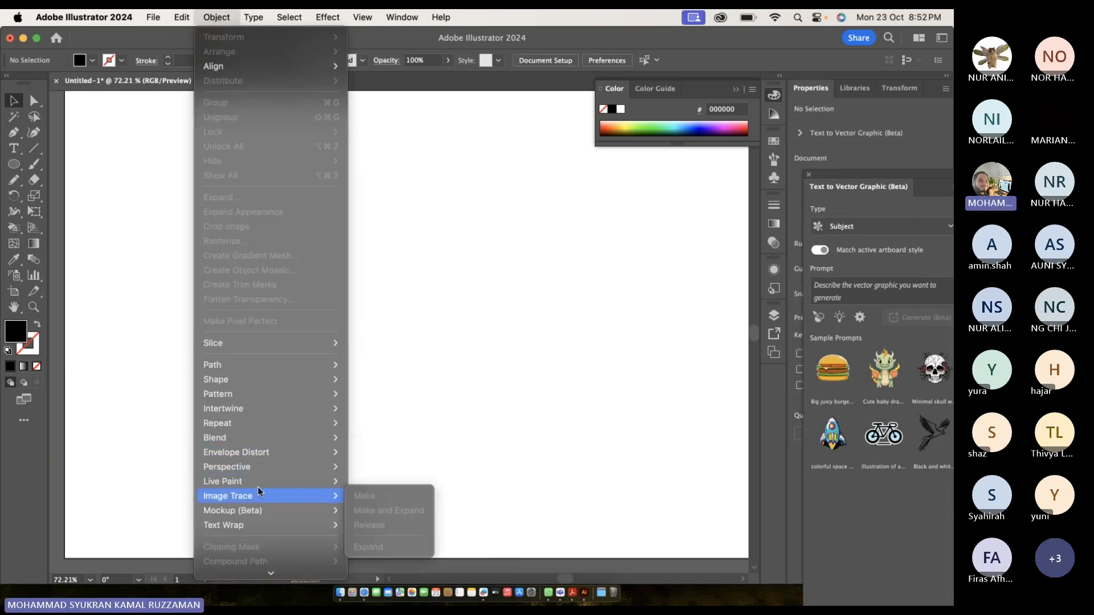
{"action": "mouse_move", "coordinate": [259, 471]}
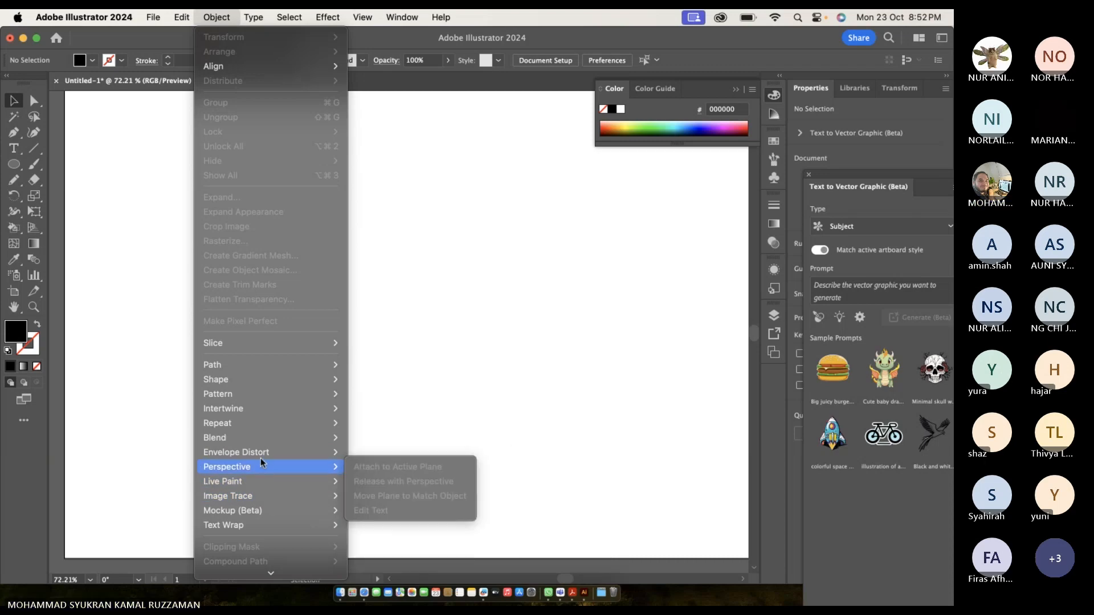
{"action": "left_click", "coordinate": [365, 403]}
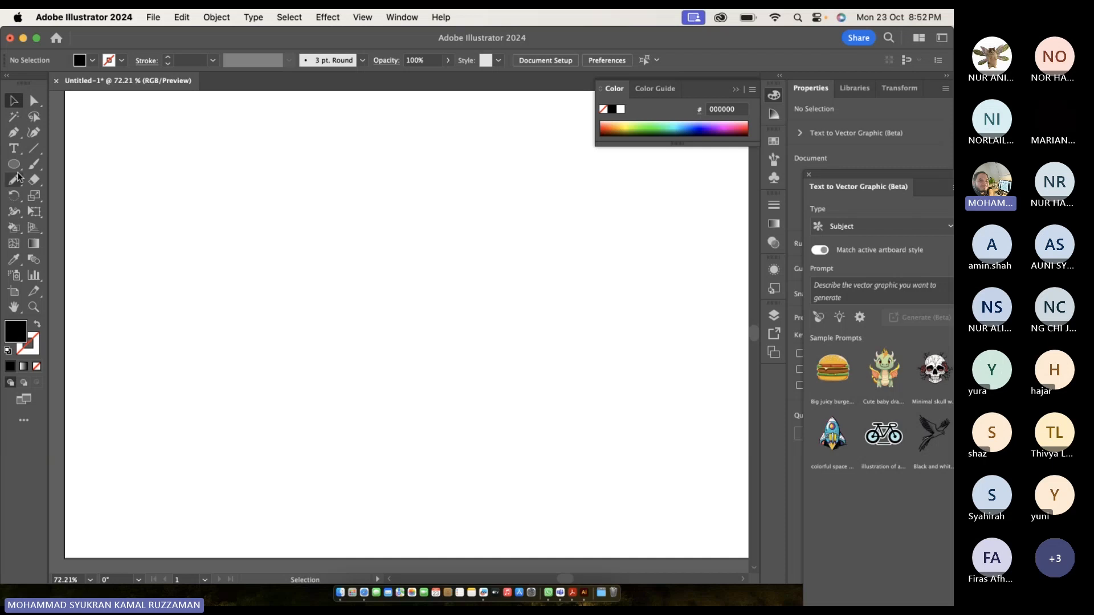
Add the point text KELANTAN on the empty artboard with the Type tool.
{"action": "left_click", "coordinate": [12, 150]}
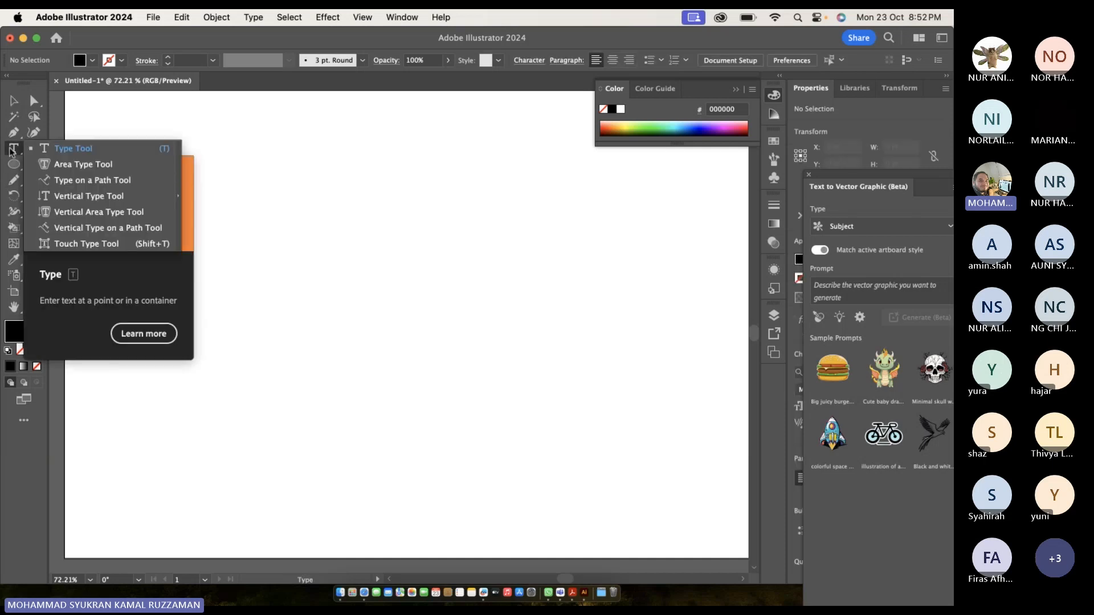
{"action": "left_click", "coordinate": [40, 150]}
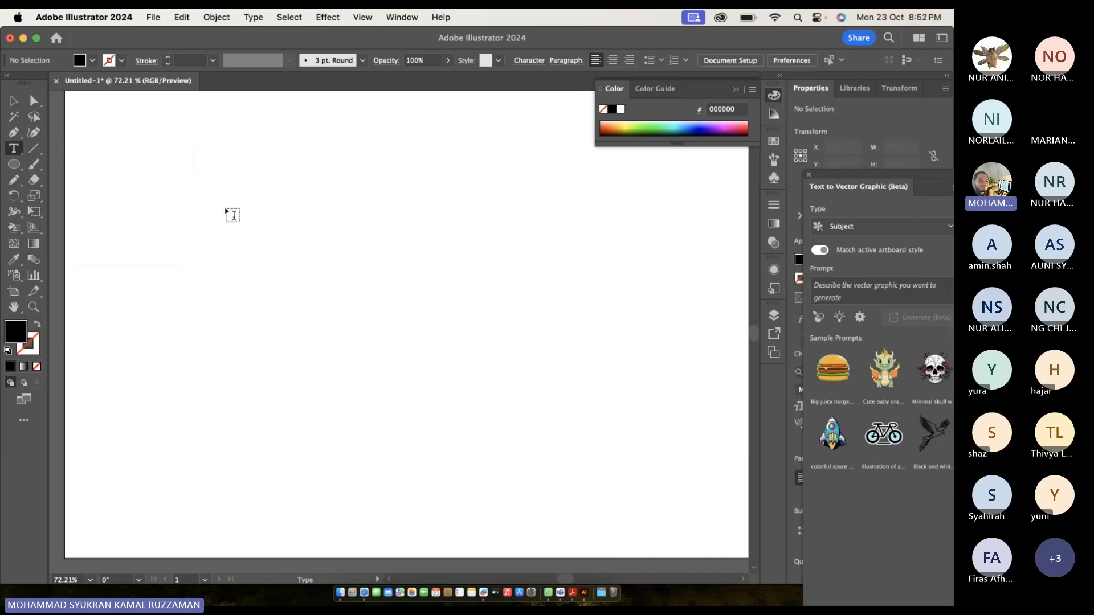
{"action": "left_click", "coordinate": [287, 289]}
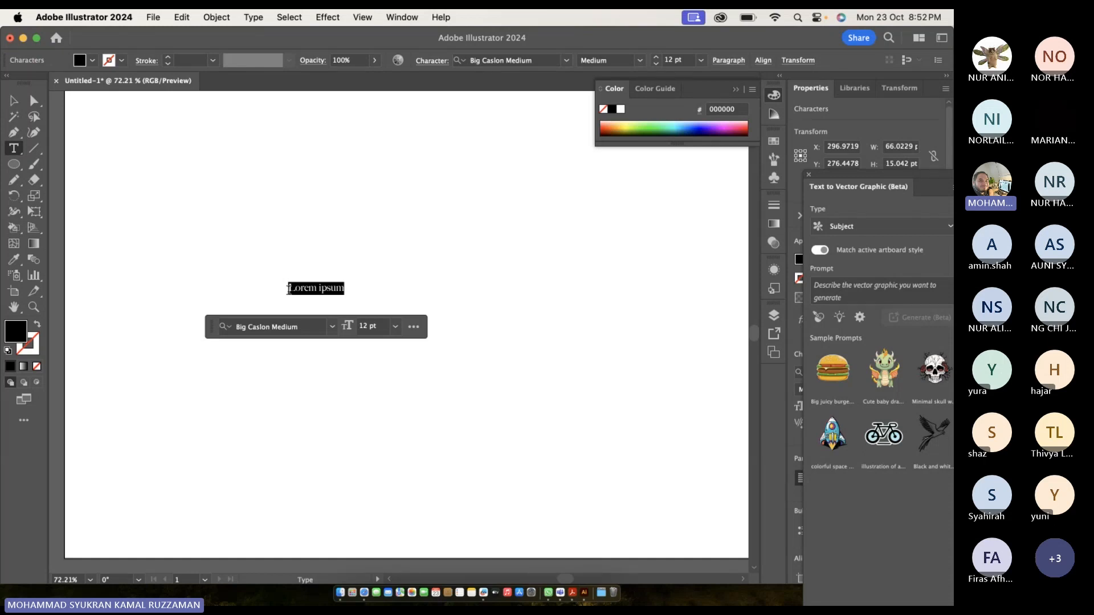
{"action": "type", "text": "KELAN"}
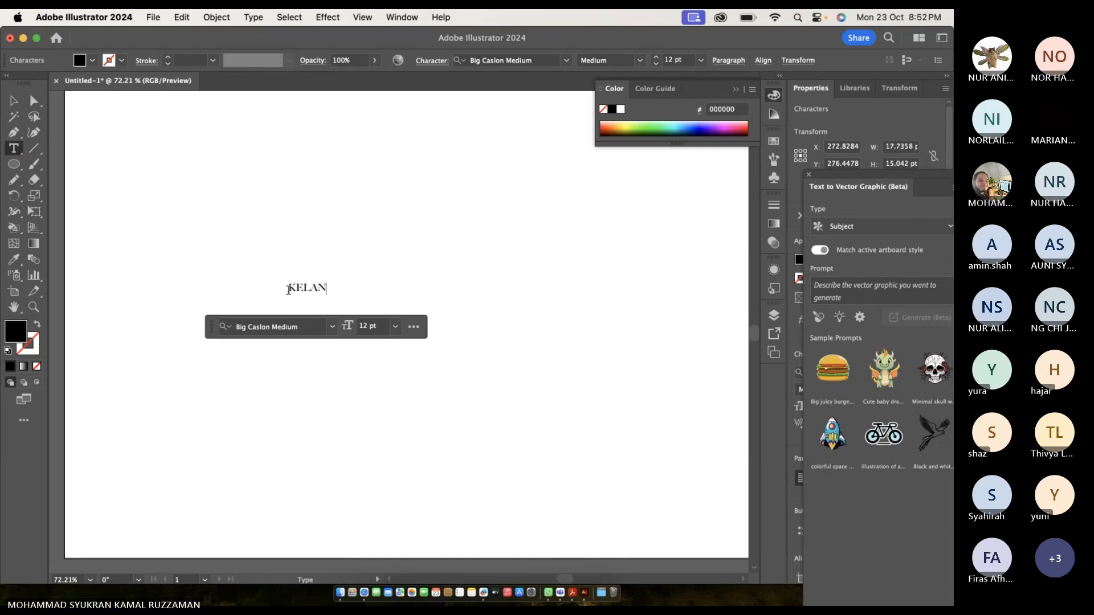
{"action": "type", "text": "TAN"}
{"action": "key", "text": "Escape"}
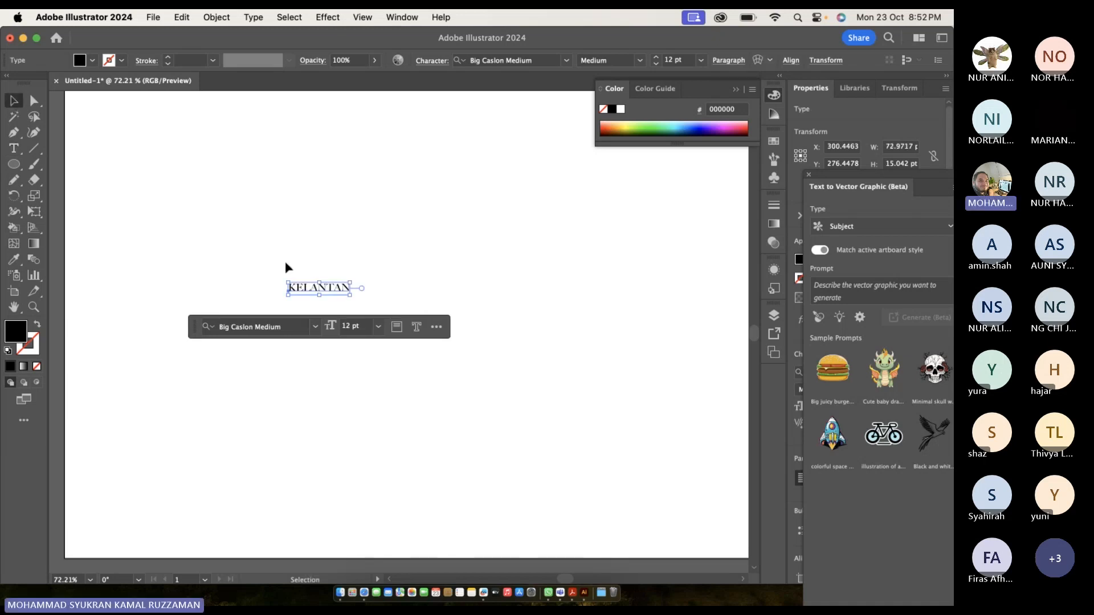
Enlarge the KELANTAN text to about 395 pt wide and move it to about X 385, Y 310.
{"action": "right_click", "coordinate": [345, 291]}
{"action": "key", "text": "Escape"}
{"action": "left_click_drag", "start_coordinate": [351, 295], "coordinate": [624, 365]}
{"action": "left_click_drag", "start_coordinate": [516, 325], "coordinate": [450, 324]}
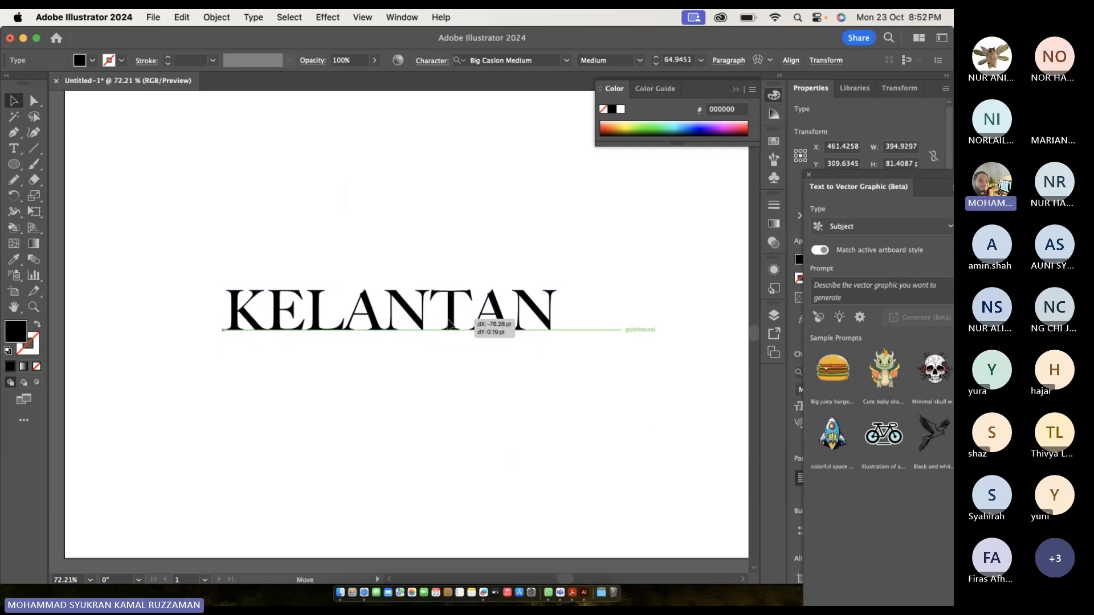
Start an Envelope Distort warp on the KELANTAN text with the Arc style, 53% bend and the preview on.
{"action": "left_click", "coordinate": [209, 20]}
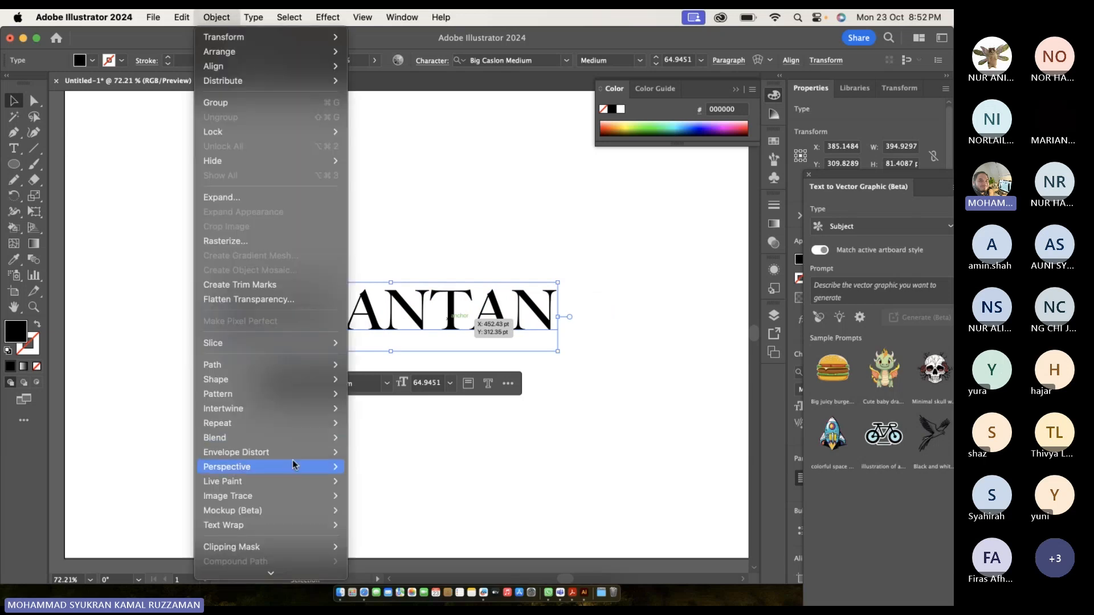
{"action": "mouse_move", "coordinate": [292, 452]}
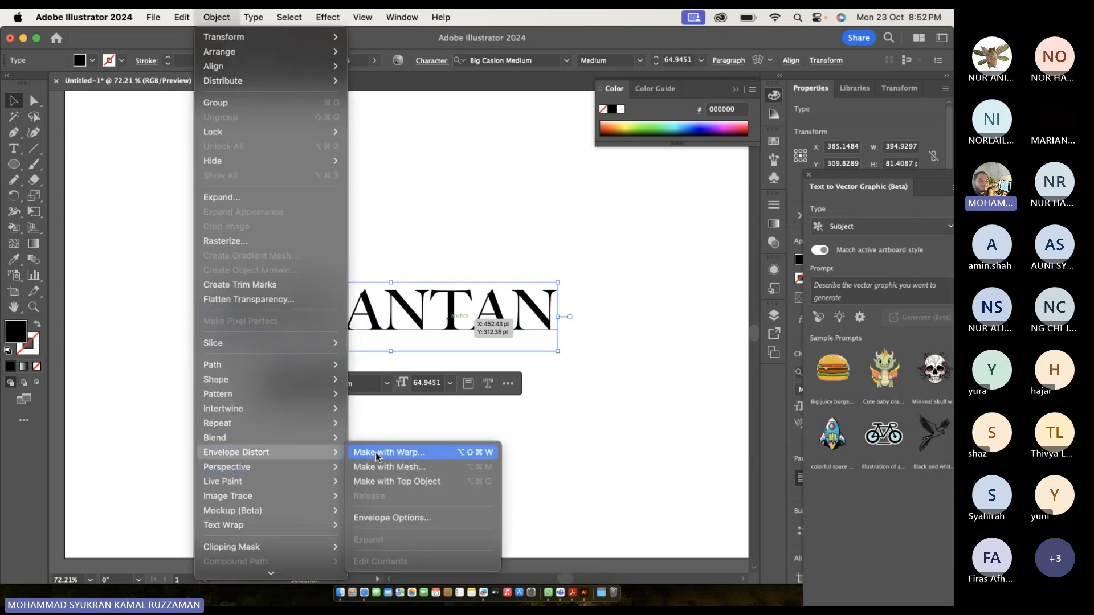
{"action": "left_click", "coordinate": [439, 457]}
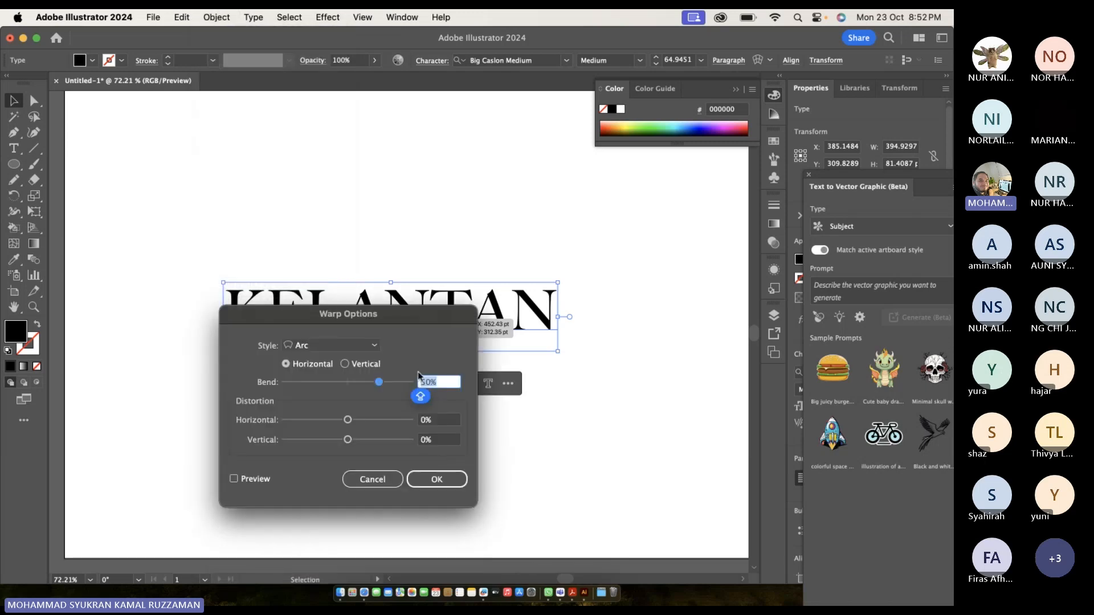
{"action": "left_click_drag", "start_coordinate": [404, 329], "coordinate": [660, 291]}
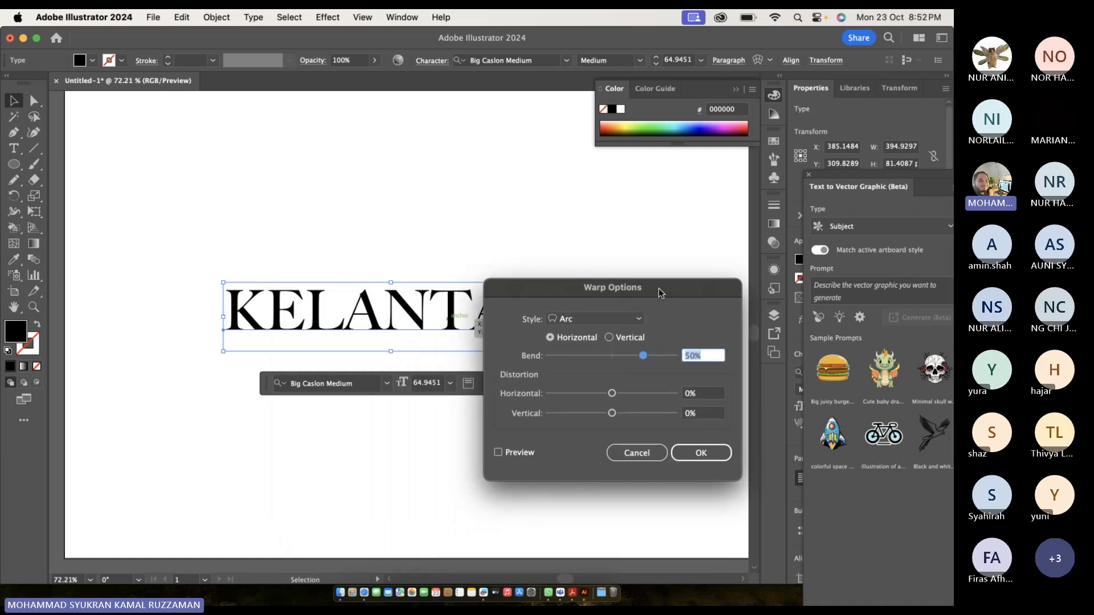
{"action": "left_click", "coordinate": [639, 318]}
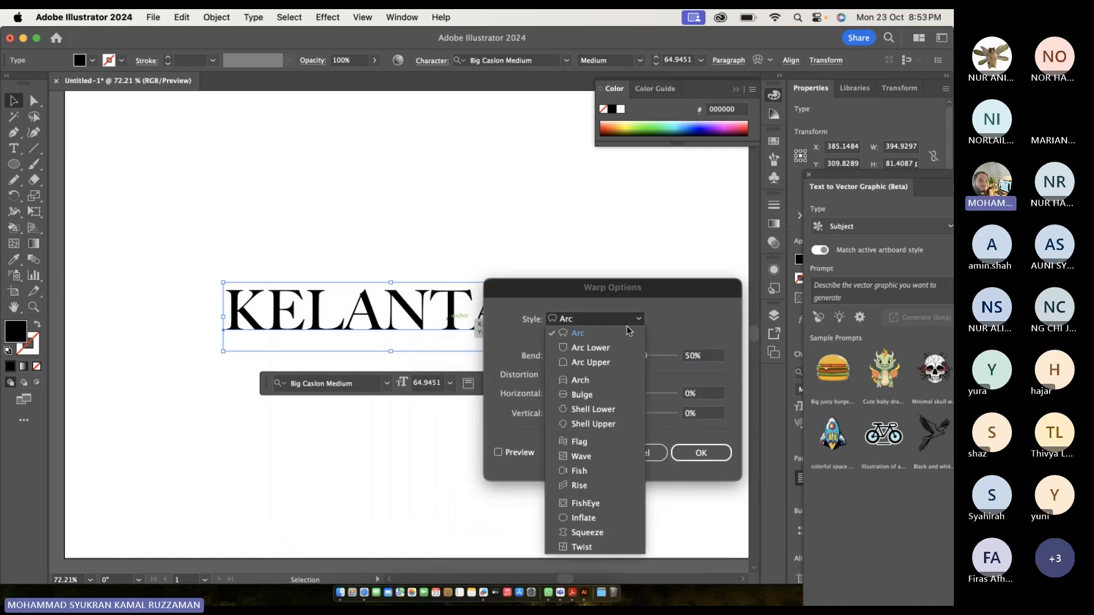
{"action": "left_click", "coordinate": [629, 332]}
{"action": "mouse_move", "coordinate": [645, 355]}
{"action": "left_mouse_down"}
{"action": "mouse_move", "coordinate": [606, 357]}
{"action": "mouse_move", "coordinate": [644, 357]}
{"action": "left_mouse_up"}
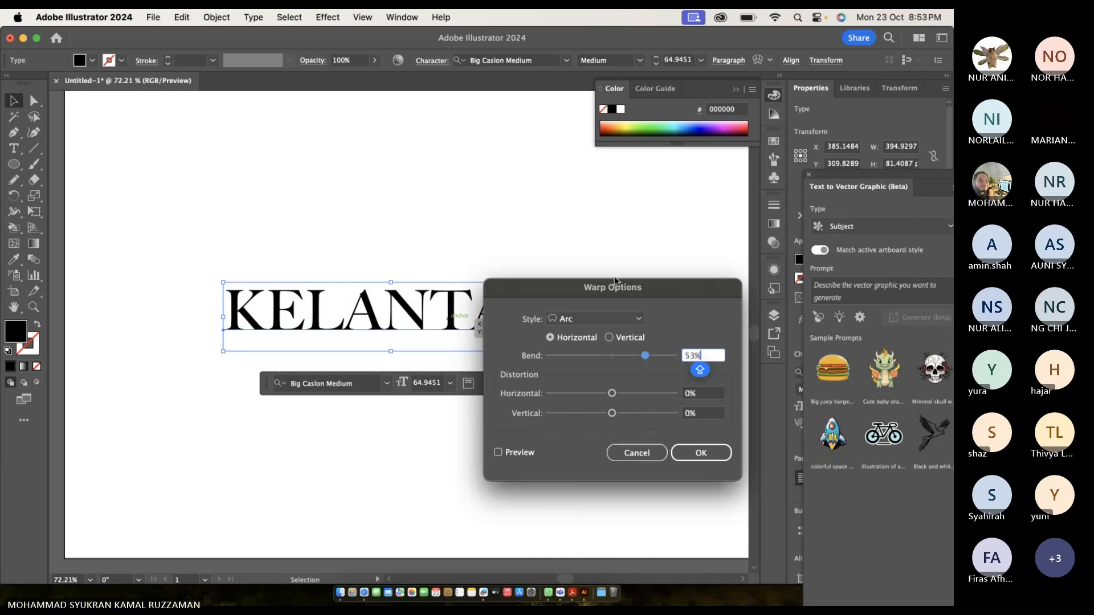
{"action": "left_click_drag", "start_coordinate": [614, 281], "coordinate": [695, 211]}
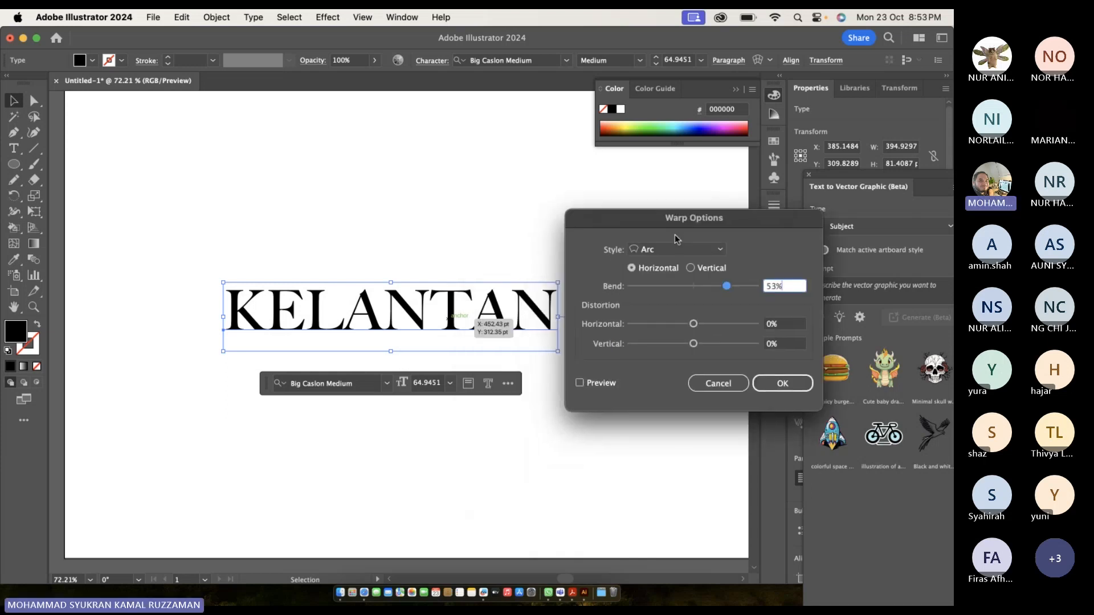
{"action": "left_click", "coordinate": [580, 383]}
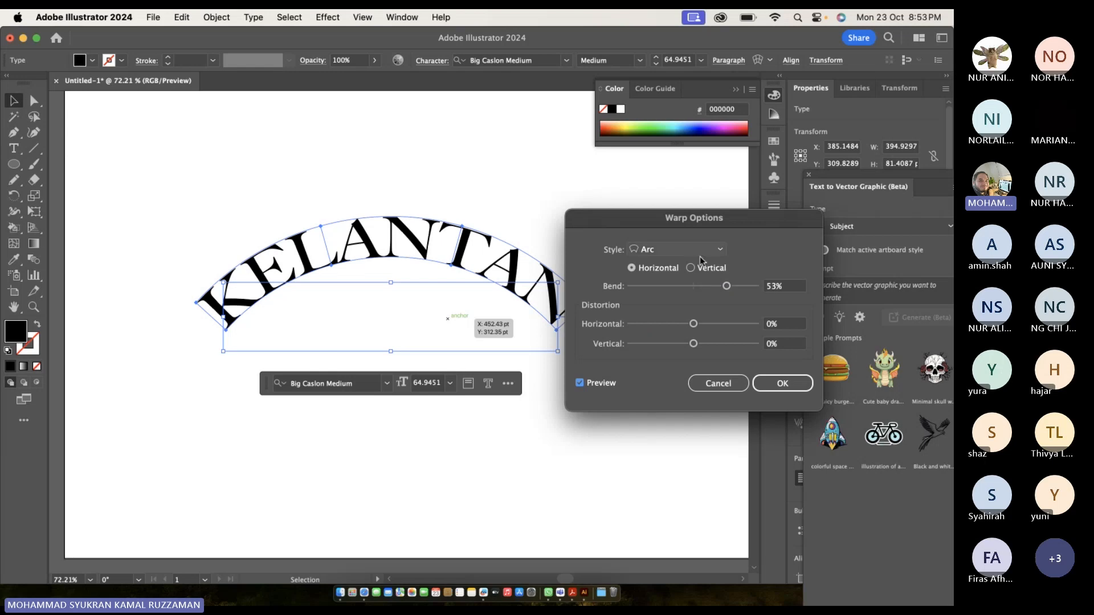
{"action": "mouse_move", "coordinate": [726, 286]}
{"action": "left_mouse_down"}
{"action": "mouse_move", "coordinate": [691, 289]}
{"action": "mouse_move", "coordinate": [726, 286]}
{"action": "left_mouse_up"}
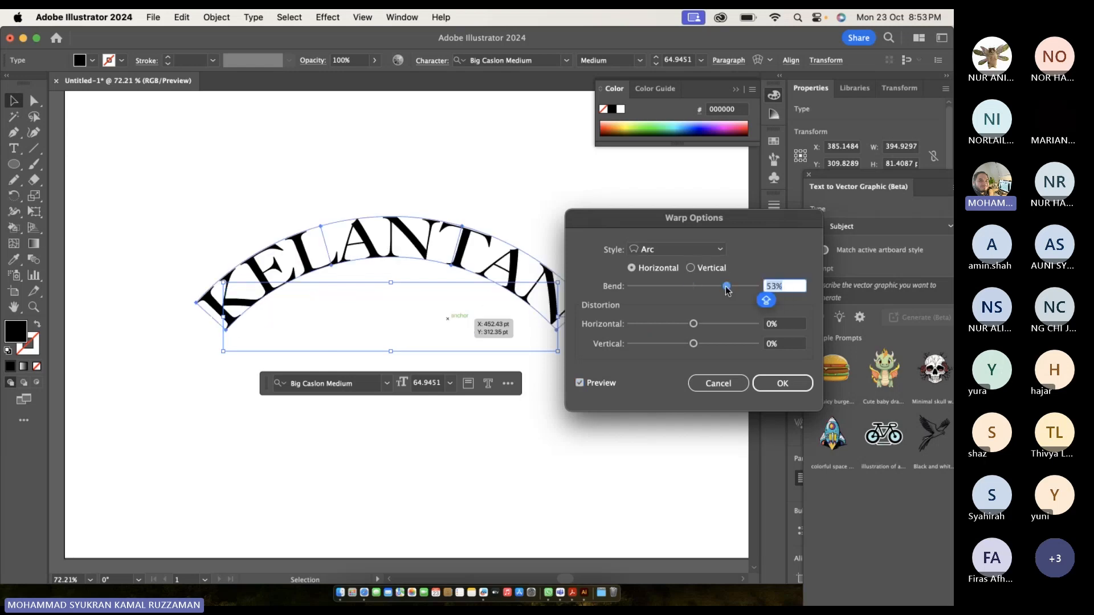
Try the Arc Lower warp style with a 22% bend, followed by the Arc Upper style.
{"action": "left_click", "coordinate": [709, 254]}
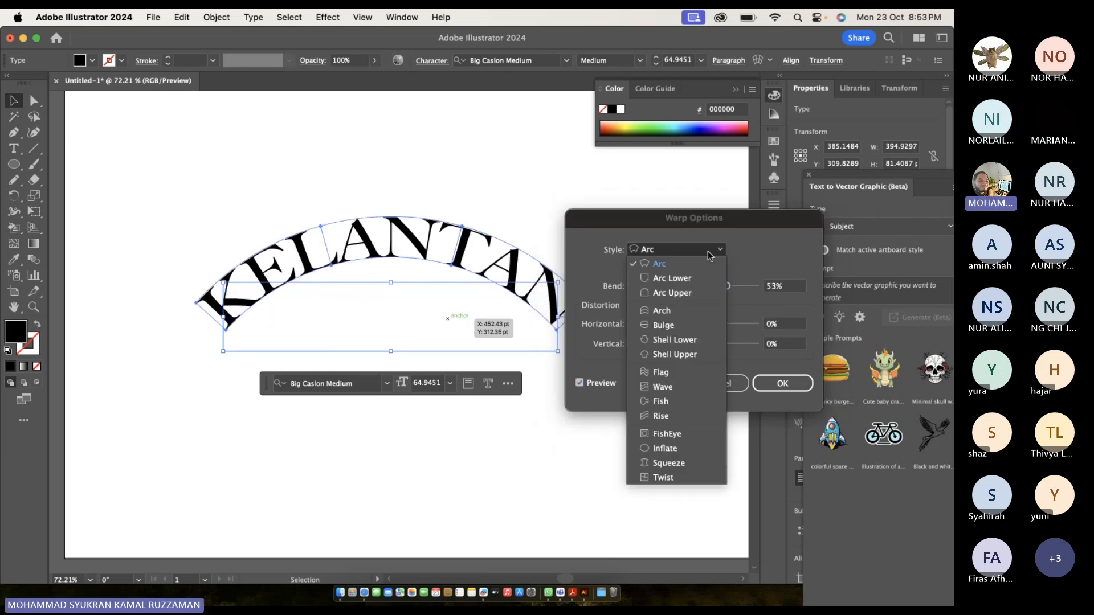
{"action": "left_click", "coordinate": [709, 279]}
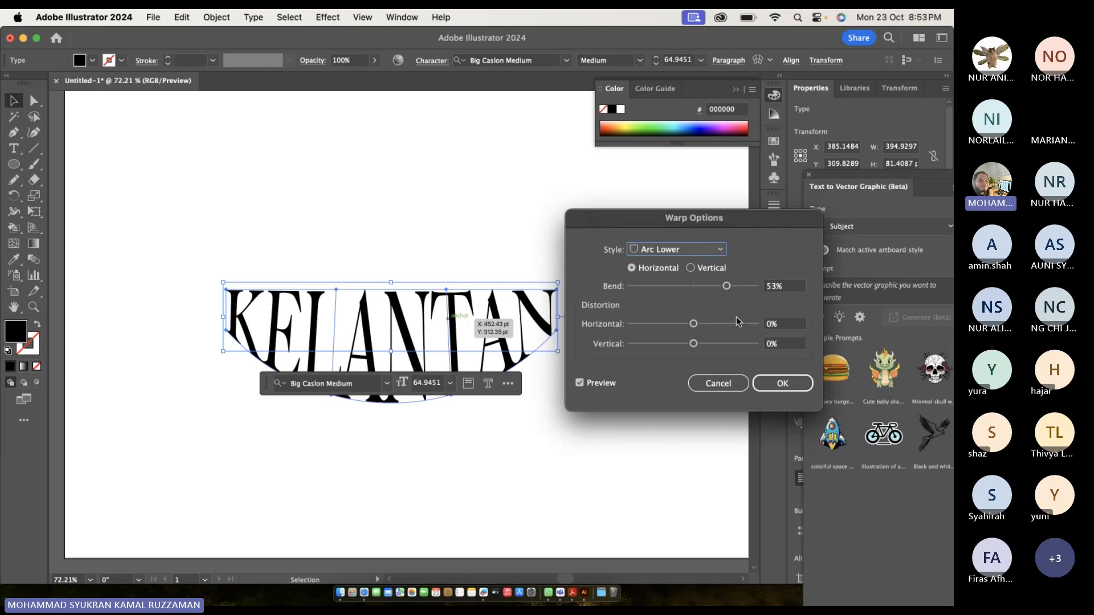
{"action": "left_click_drag", "start_coordinate": [726, 286], "coordinate": [707, 290]}
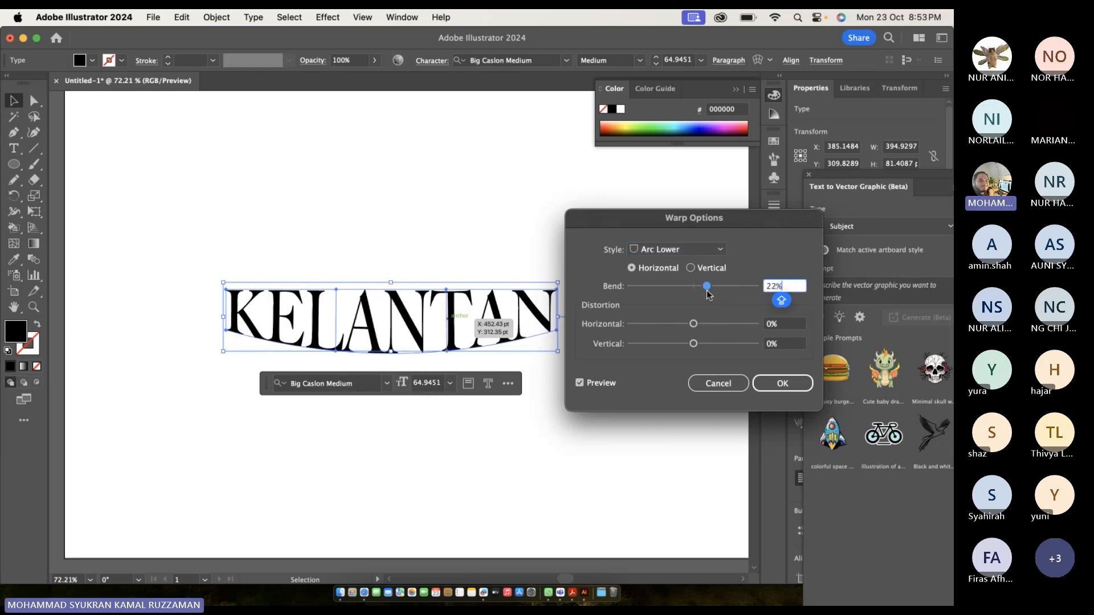
{"action": "left_click", "coordinate": [672, 249]}
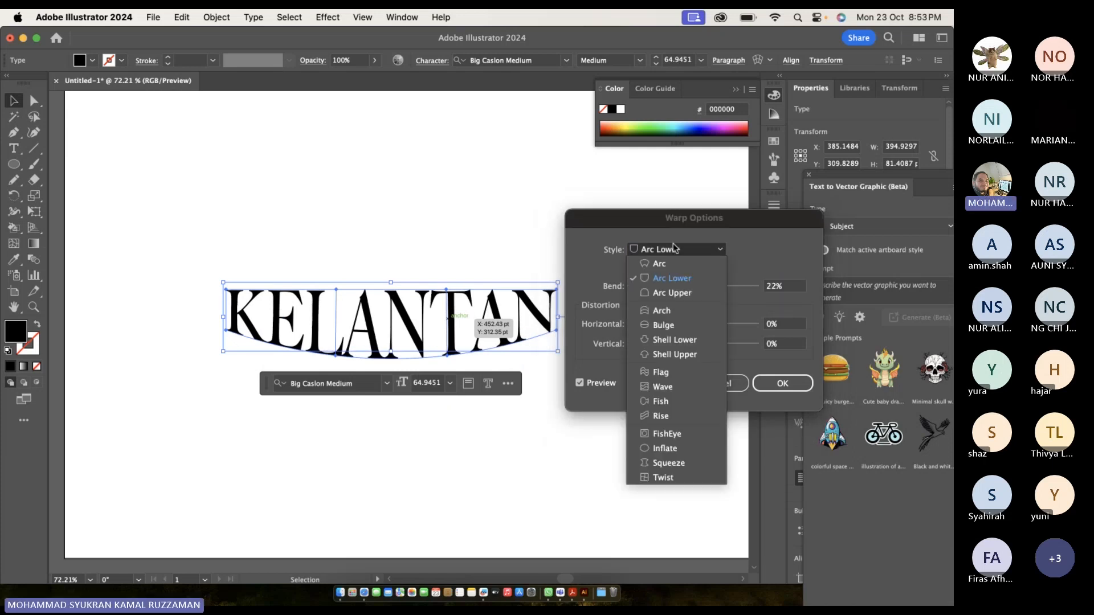
{"action": "left_click", "coordinate": [684, 293]}
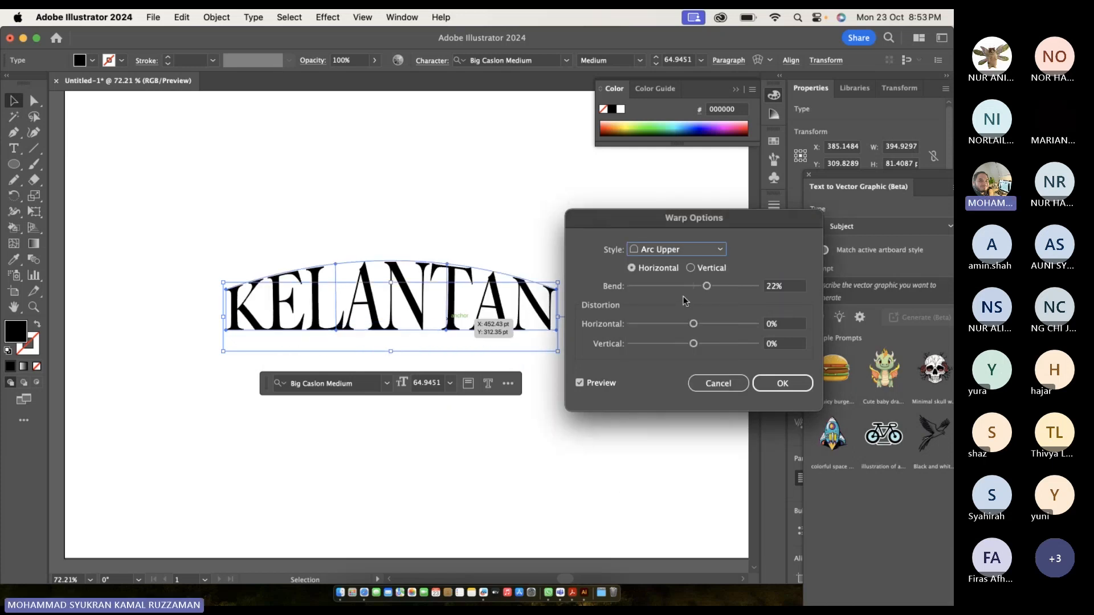
Try the Arch warp style with a 16% bend, 7% horizontal distortion and vertical orientation on the text.
{"action": "left_click", "coordinate": [683, 249]}
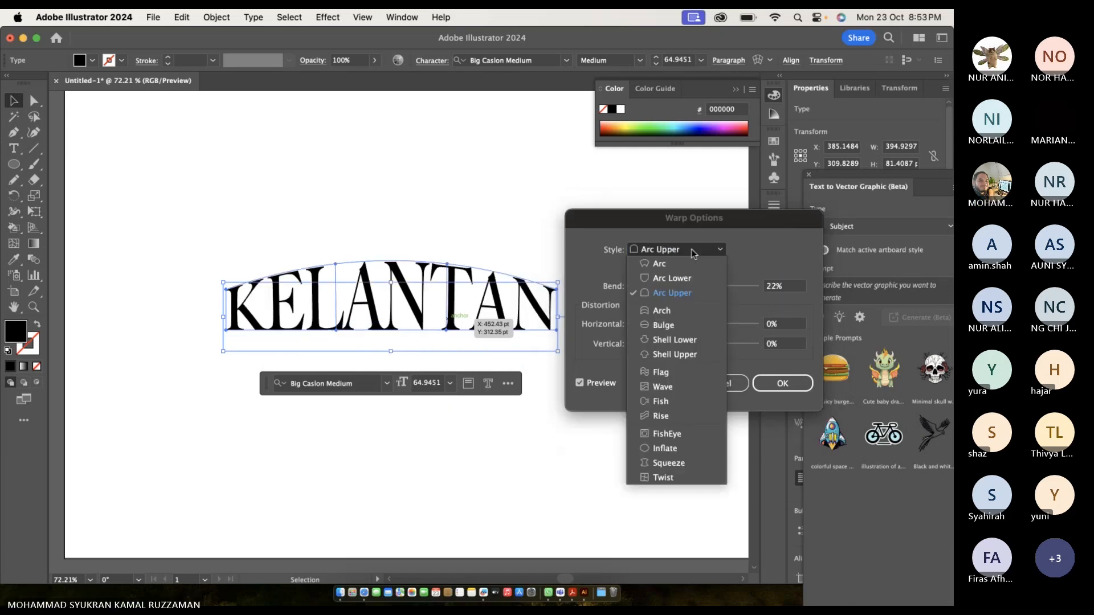
{"action": "left_click", "coordinate": [700, 312]}
{"action": "mouse_move", "coordinate": [706, 285]}
{"action": "left_mouse_down"}
{"action": "mouse_move", "coordinate": [680, 291]}
{"action": "mouse_move", "coordinate": [728, 289]}
{"action": "mouse_move", "coordinate": [704, 286]}
{"action": "left_mouse_up"}
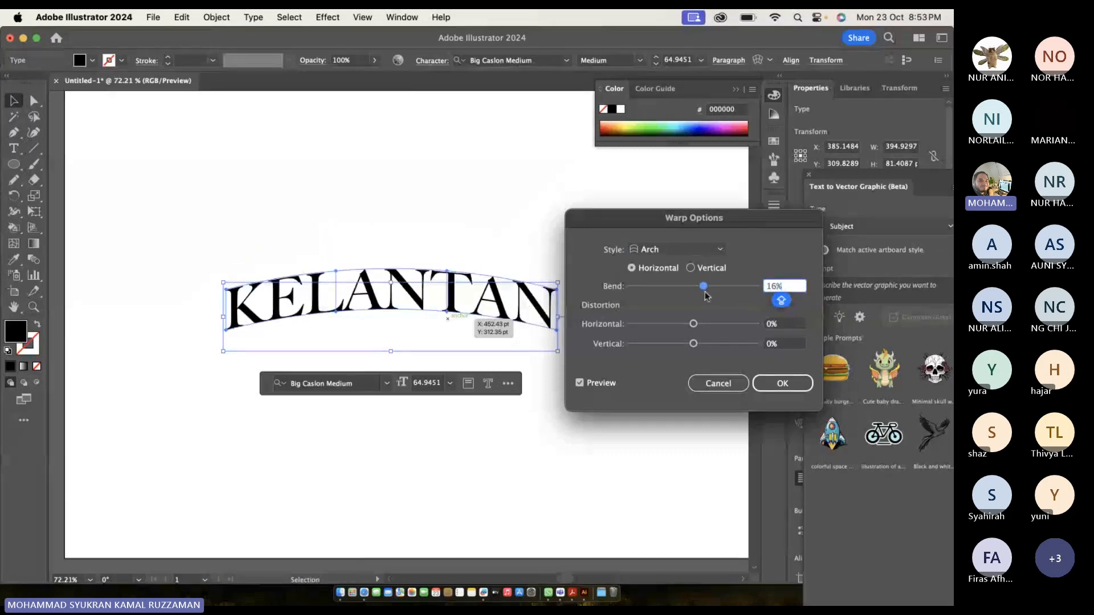
{"action": "mouse_move", "coordinate": [693, 325]}
{"action": "left_mouse_down"}
{"action": "mouse_move", "coordinate": [674, 323]}
{"action": "mouse_move", "coordinate": [728, 324]}
{"action": "mouse_move", "coordinate": [695, 326]}
{"action": "left_mouse_up"}
{"action": "left_click", "coordinate": [703, 271]}
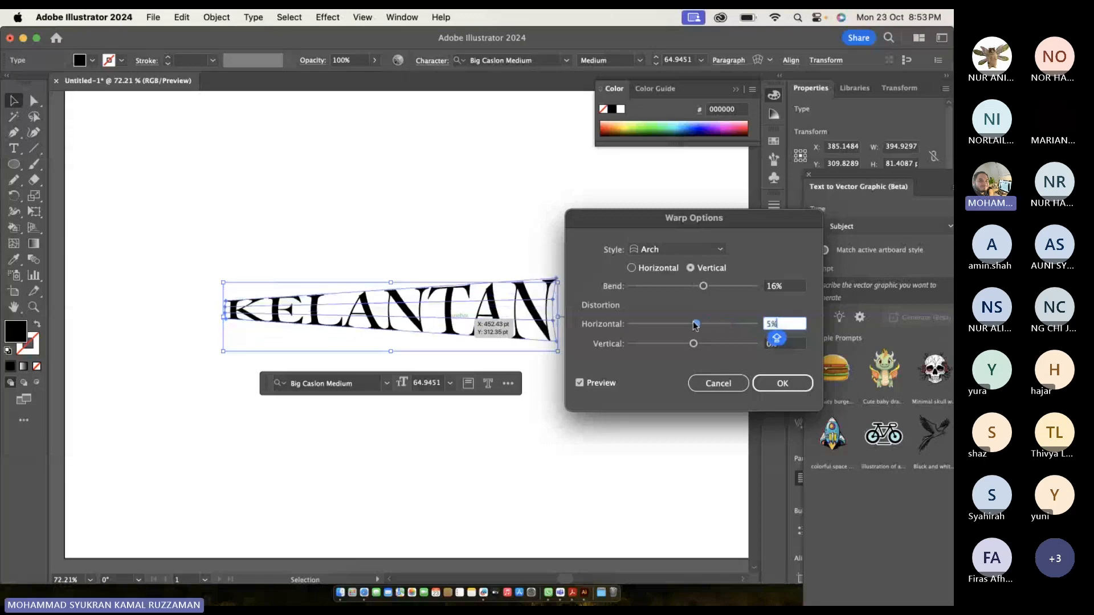
Warp the KELANTAN text with the Flag style, horizontal orientation and a 40% bend, and apply it.
{"action": "left_click", "coordinate": [678, 249]}
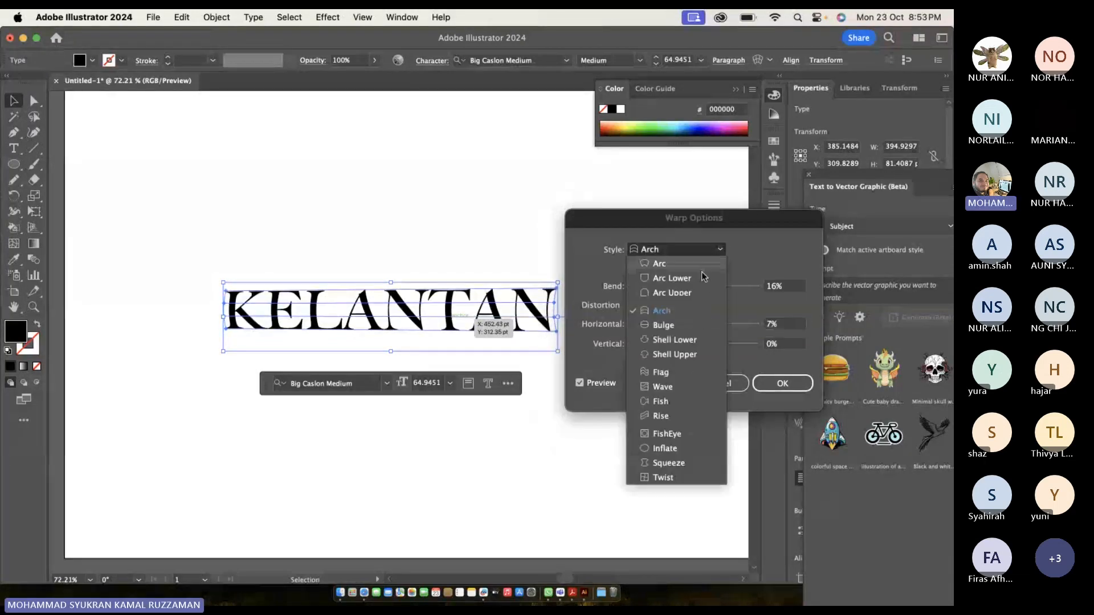
{"action": "left_click", "coordinate": [692, 376]}
{"action": "left_click_drag", "start_coordinate": [703, 286], "coordinate": [702, 292]}
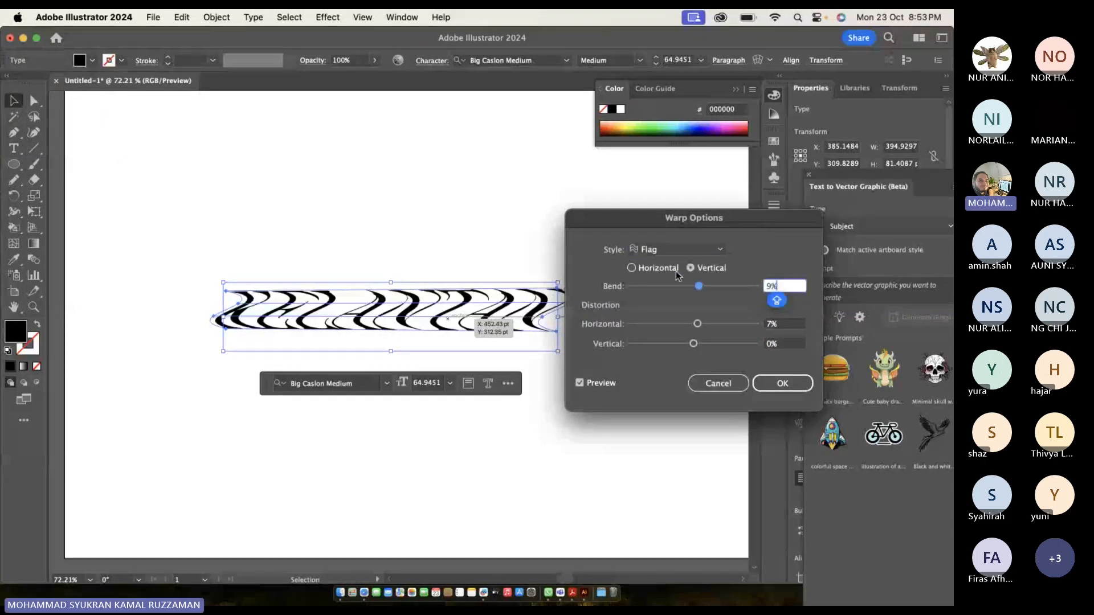
{"action": "left_click", "coordinate": [631, 268]}
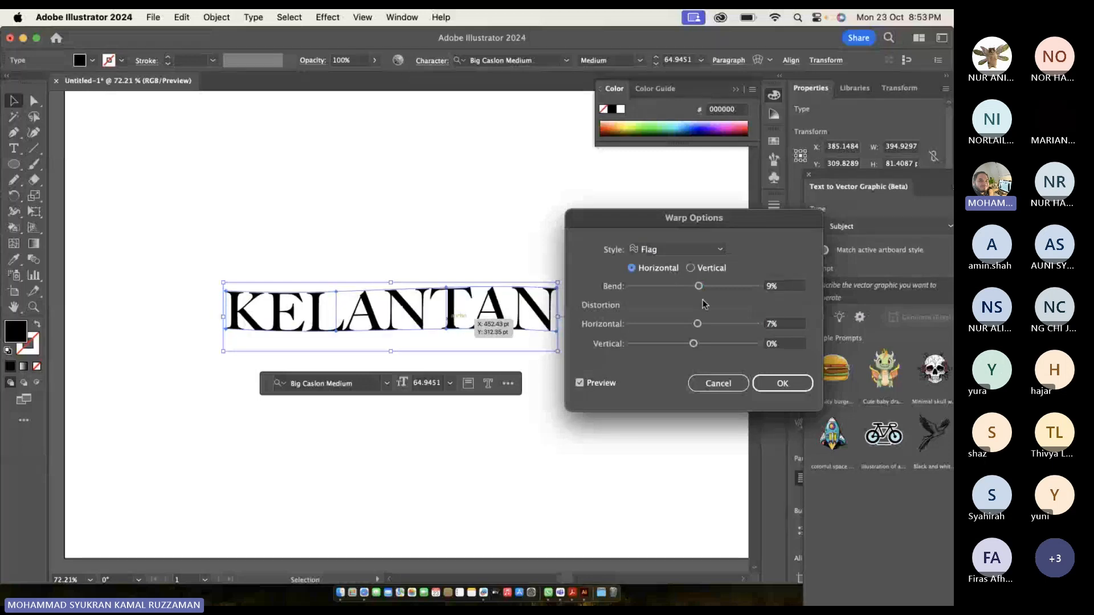
{"action": "left_click_drag", "start_coordinate": [698, 286], "coordinate": [718, 287]}
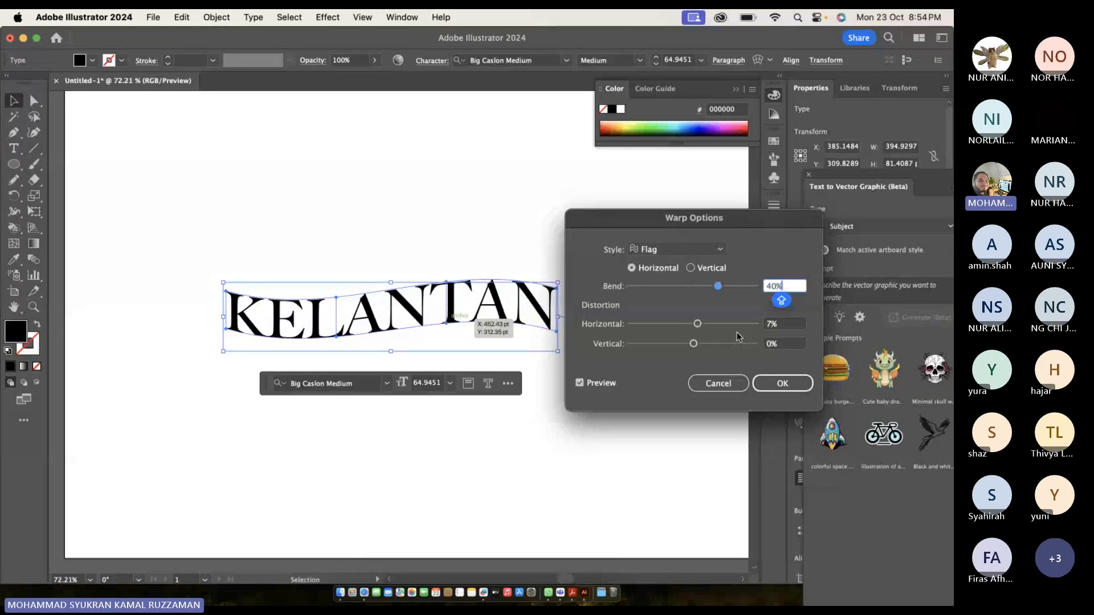
{"action": "left_click", "coordinate": [782, 383]}
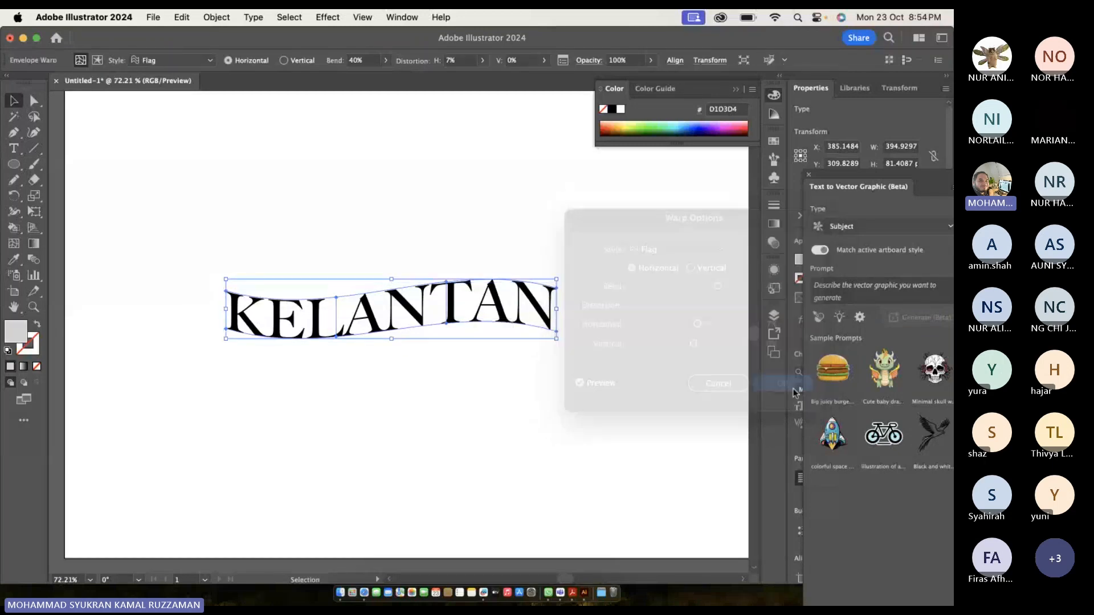
Enter the warped text in isolation mode, move it up and to the left, and delete it.
{"action": "double_click", "coordinate": [399, 319]}
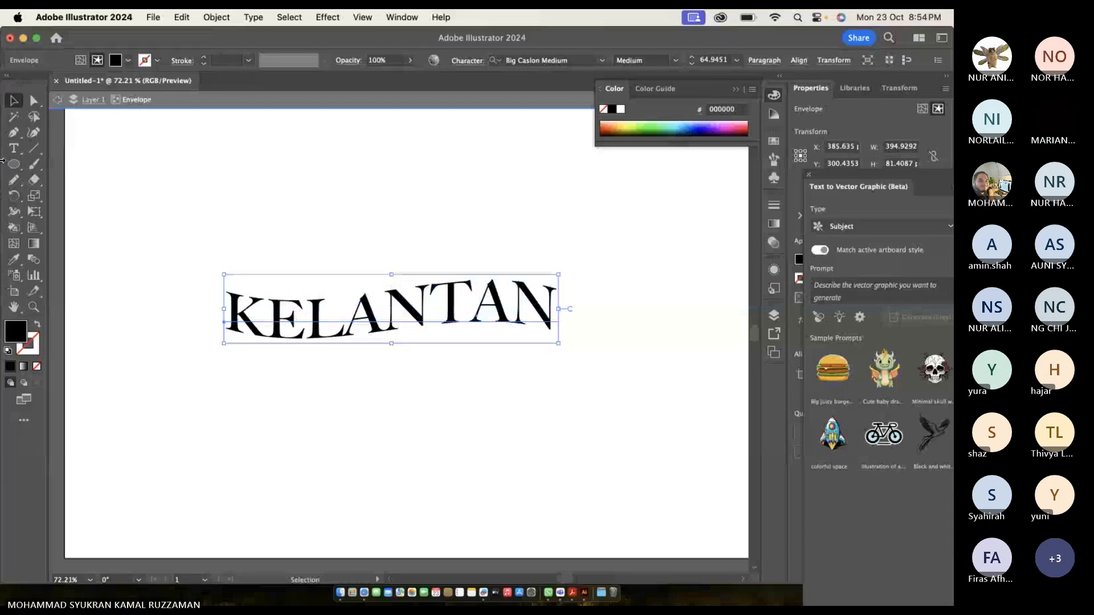
{"action": "left_click", "coordinate": [261, 259]}
{"action": "left_click", "coordinate": [302, 310]}
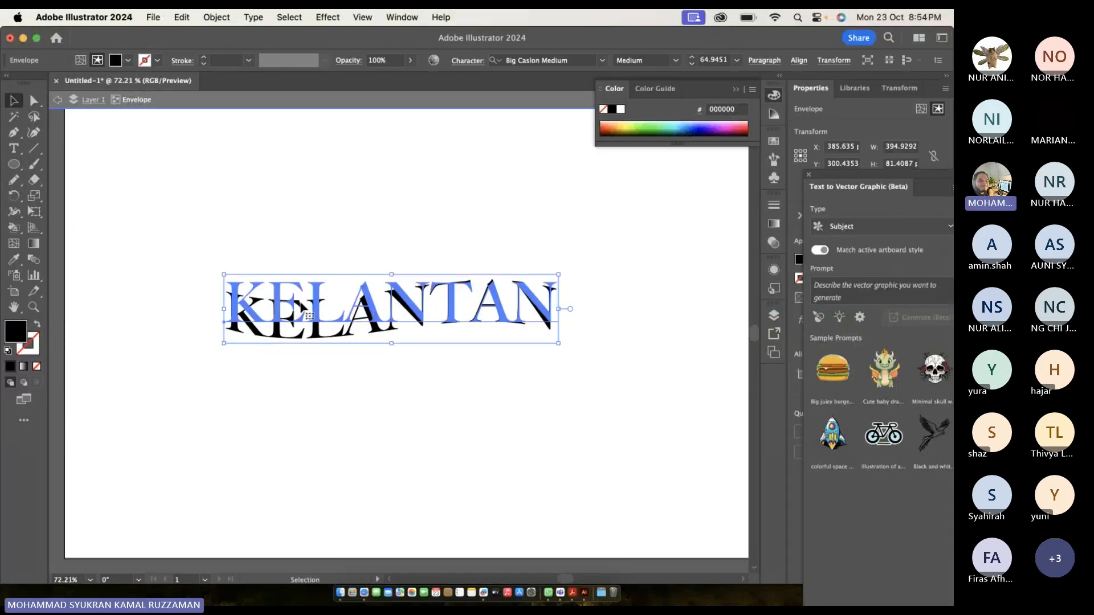
{"action": "left_click_drag", "start_coordinate": [302, 311], "coordinate": [210, 237]}
{"action": "double_click", "coordinate": [207, 304]}
{"action": "left_click", "coordinate": [208, 236]}
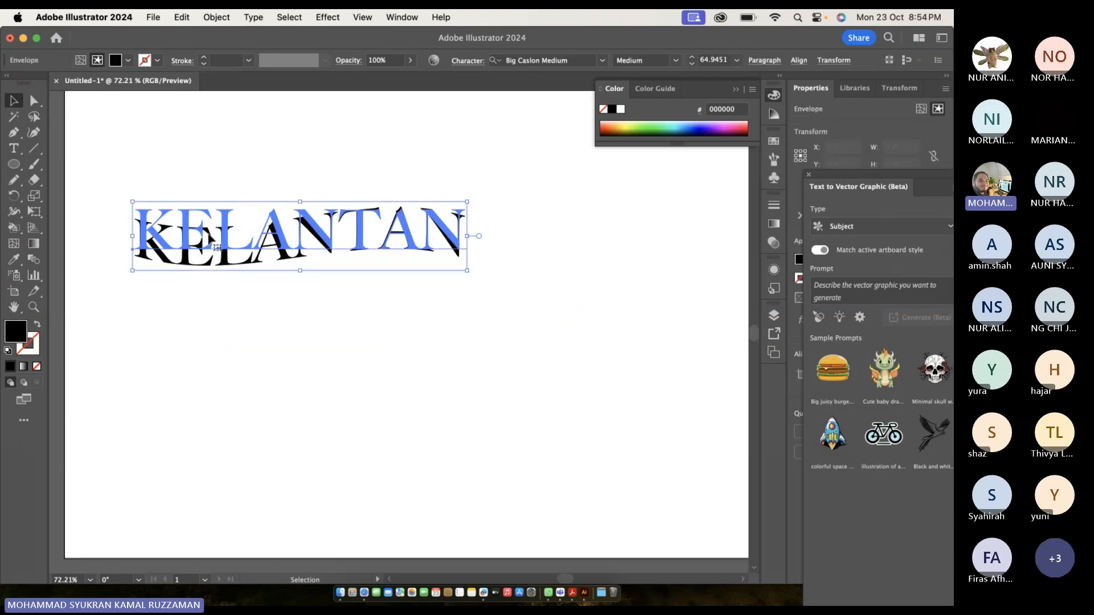
{"action": "key", "text": "Delete"}
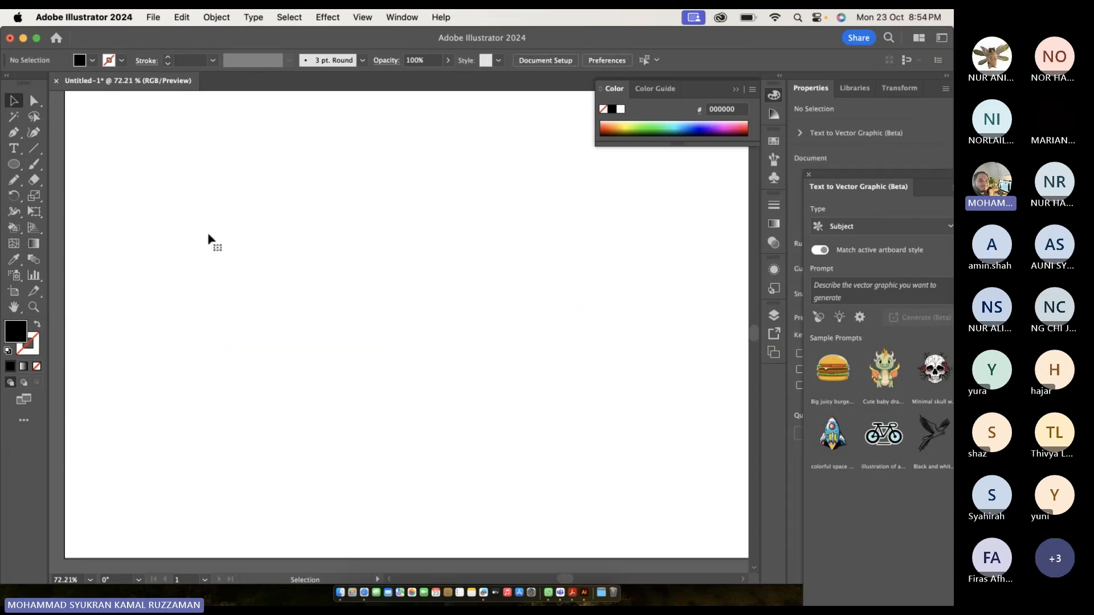
Draw a black circle about 272 pt in diameter near the middle of the artboard.
{"action": "left_click", "coordinate": [14, 166]}
{"action": "left_click", "coordinate": [290, 184]}
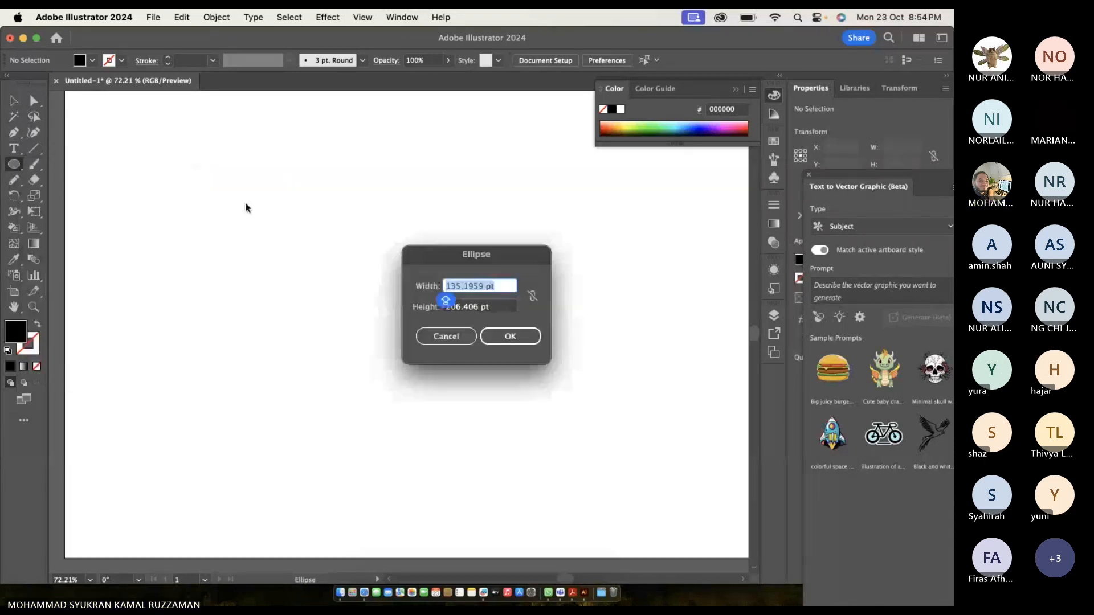
{"action": "left_click", "coordinate": [441, 336]}
{"action": "left_click_drag", "start_coordinate": [283, 205], "coordinate": [514, 416]}
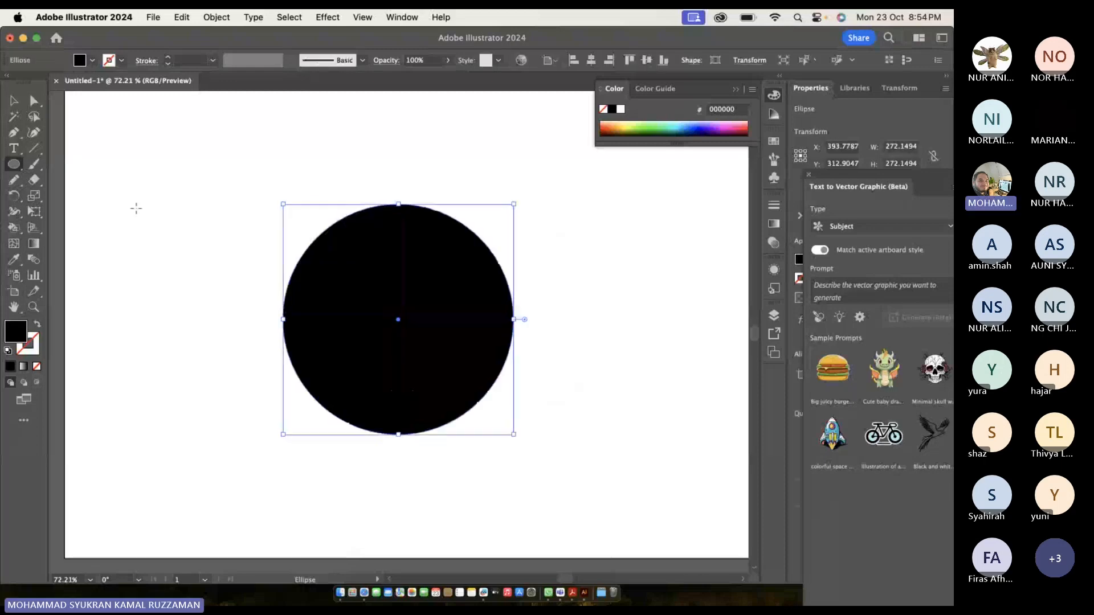
Draw a wavy open path about 365 pt wide across the upper part of the black circle with the Pen tool.
{"action": "left_click", "coordinate": [13, 131]}
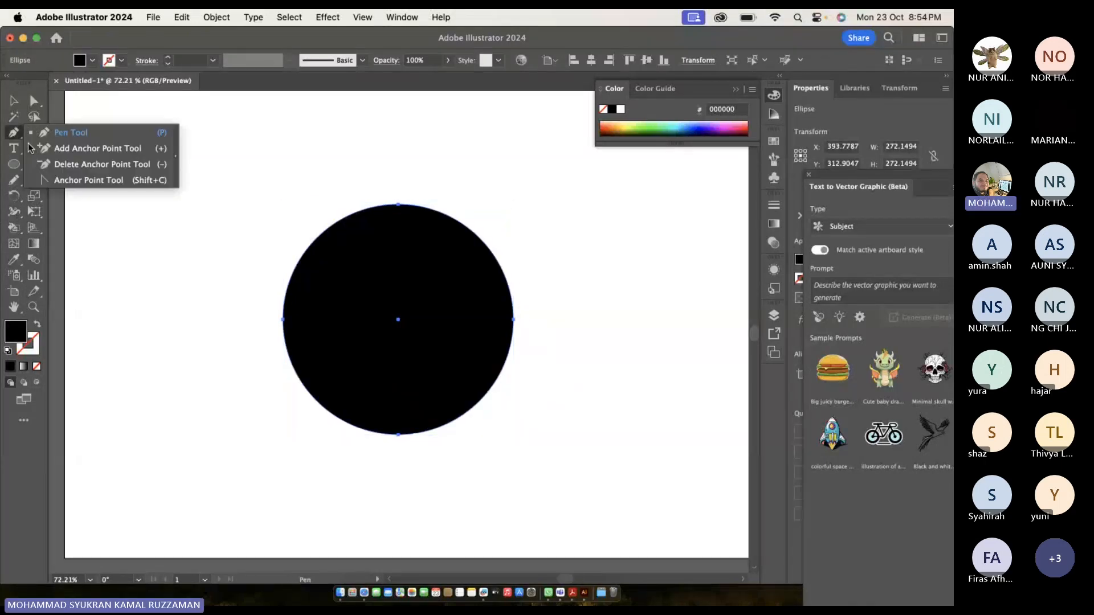
{"action": "left_click", "coordinate": [251, 263]}
{"action": "left_click_drag", "start_coordinate": [385, 287], "coordinate": [464, 279]}
{"action": "left_click_drag", "start_coordinate": [560, 276], "coordinate": [600, 306]}
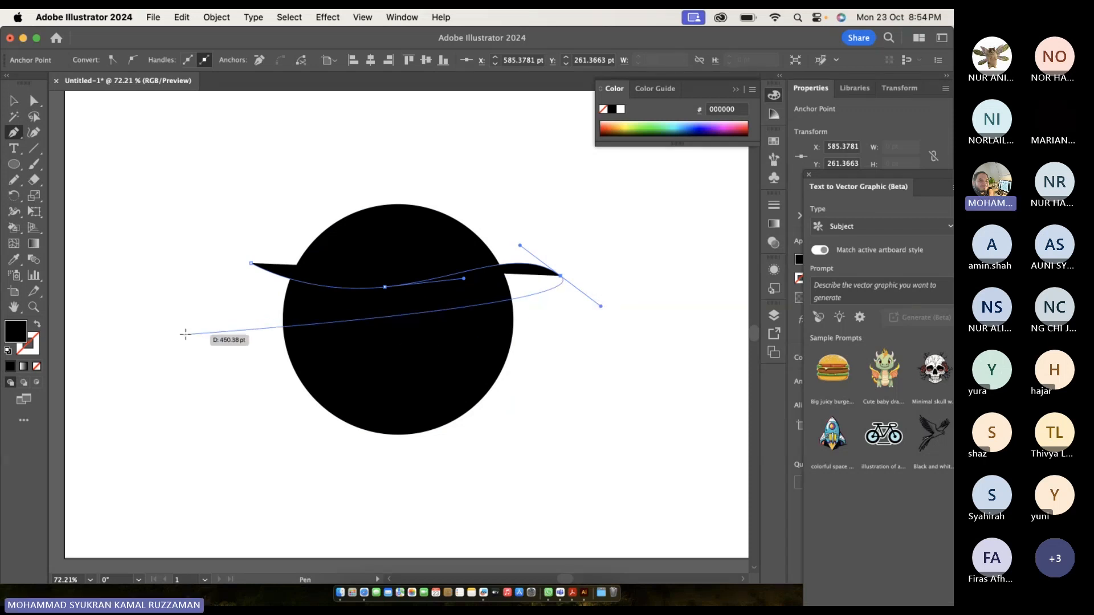
{"action": "key", "text": "Escape"}
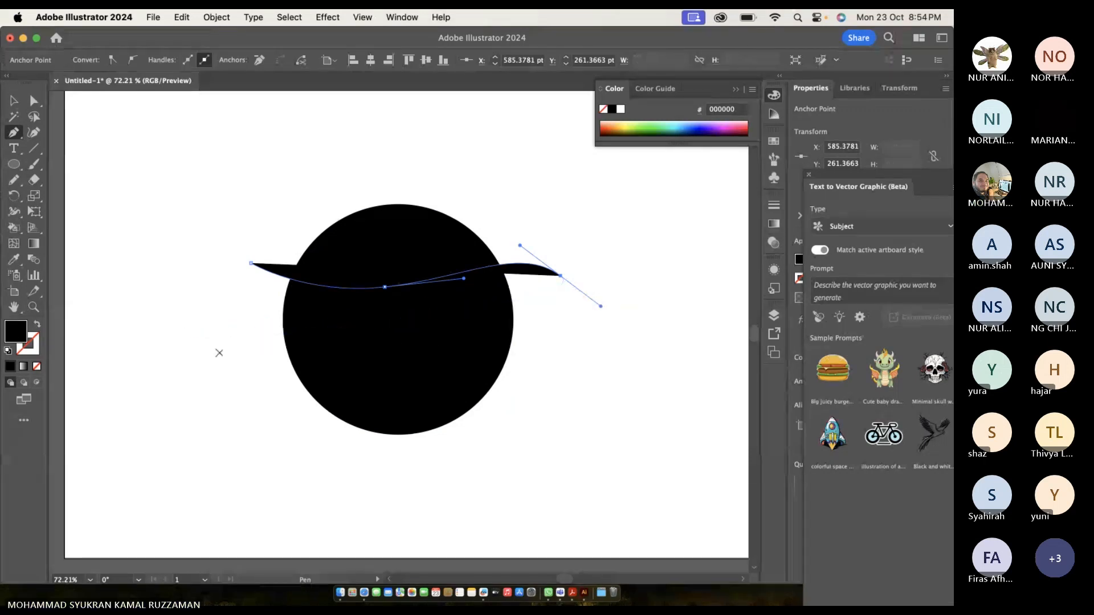
Draw a second wavy path about 436 pt wide across the circle's lower part with the Pen tool.
{"action": "left_click_drag", "start_coordinate": [240, 381], "coordinate": [268, 355]}
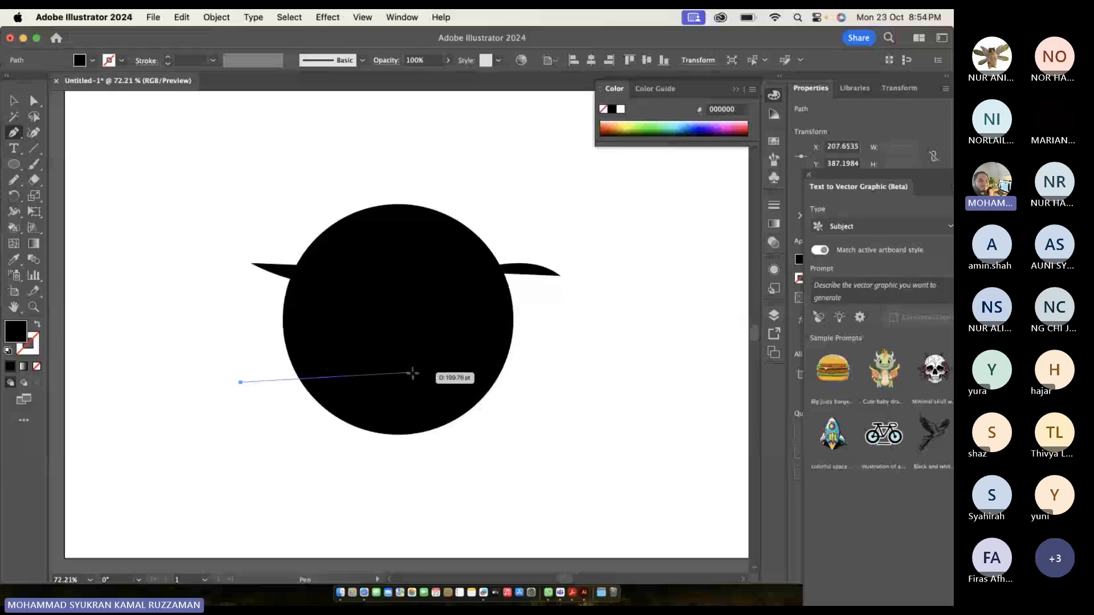
{"action": "left_click_drag", "start_coordinate": [413, 372], "coordinate": [510, 386]}
{"action": "left_click_drag", "start_coordinate": [609, 371], "coordinate": [640, 346]}
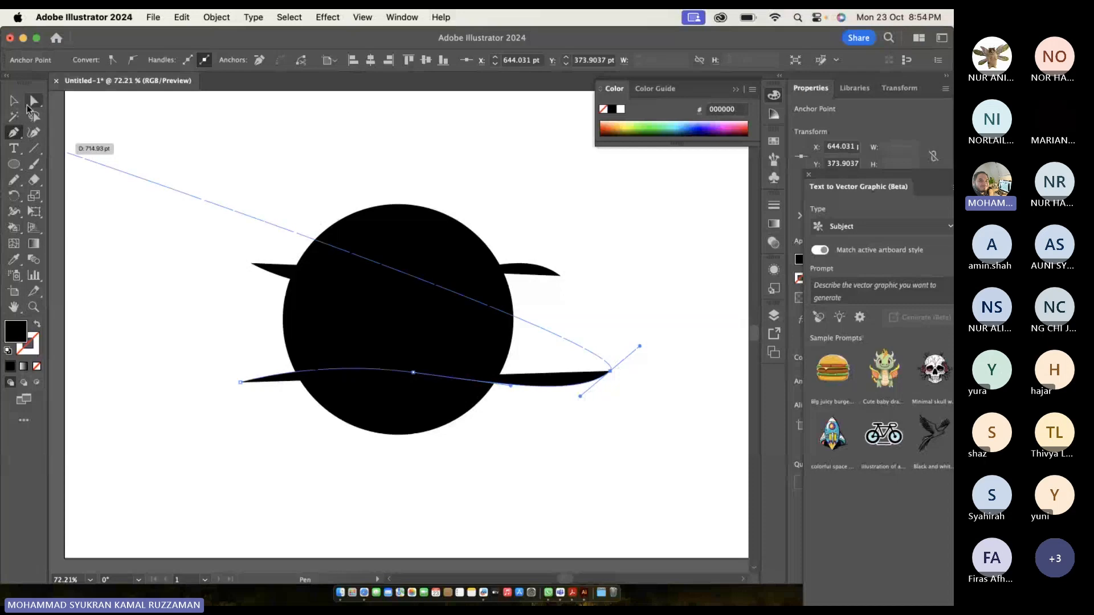
{"action": "left_click", "coordinate": [13, 101]}
{"action": "left_click", "coordinate": [223, 284]}
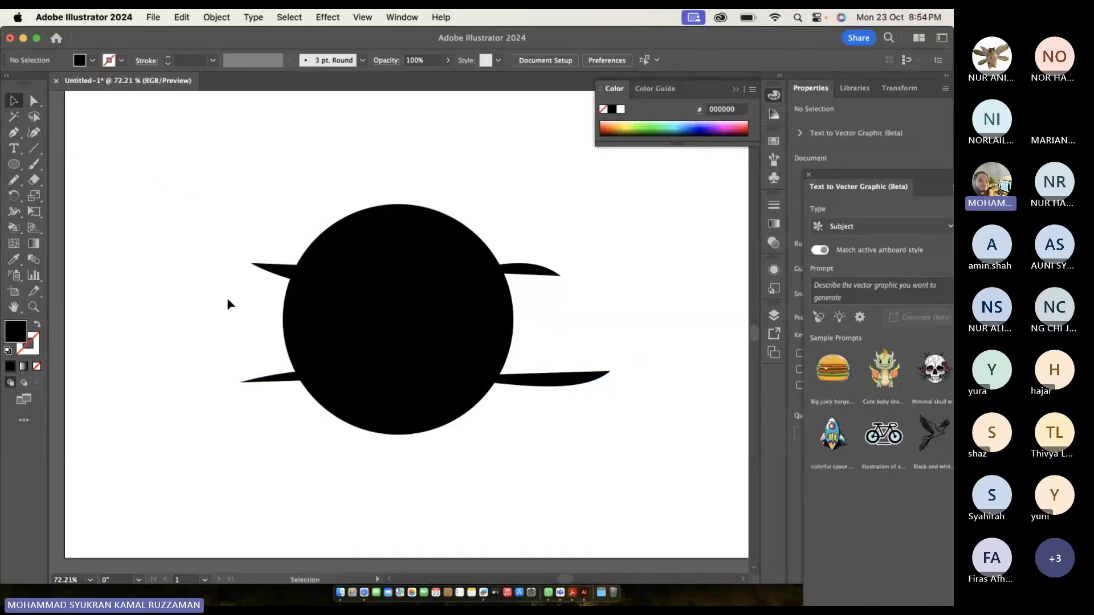
Cut the circle along the upper wavy path with Divide Objects Below.
{"action": "left_click", "coordinate": [258, 268]}
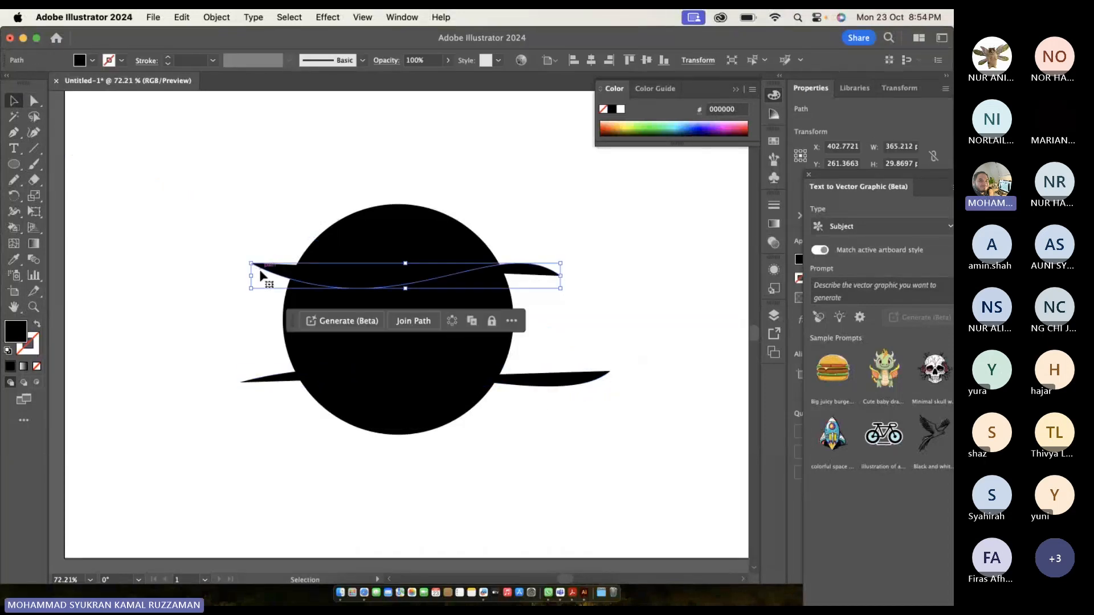
{"action": "left_click", "coordinate": [208, 17]}
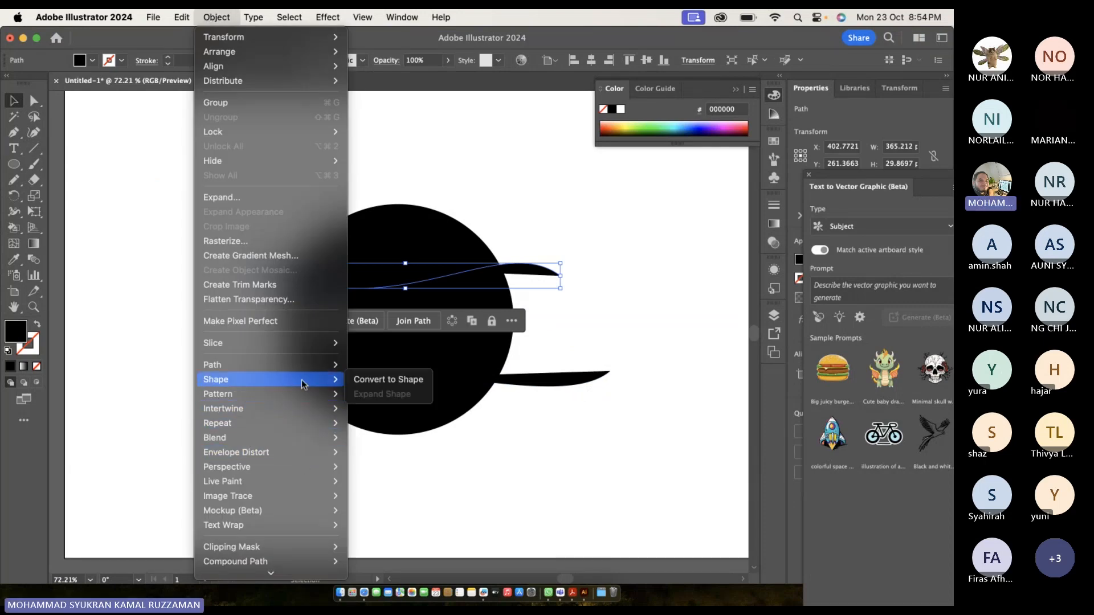
{"action": "mouse_move", "coordinate": [319, 365]}
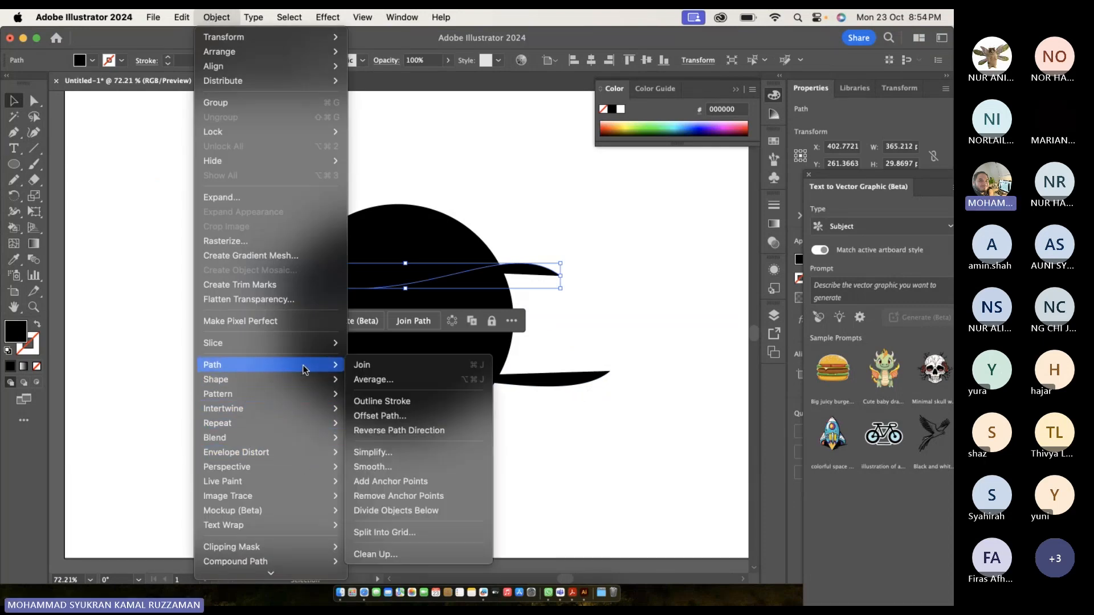
{"action": "left_click", "coordinate": [422, 511]}
{"action": "left_click", "coordinate": [261, 412]}
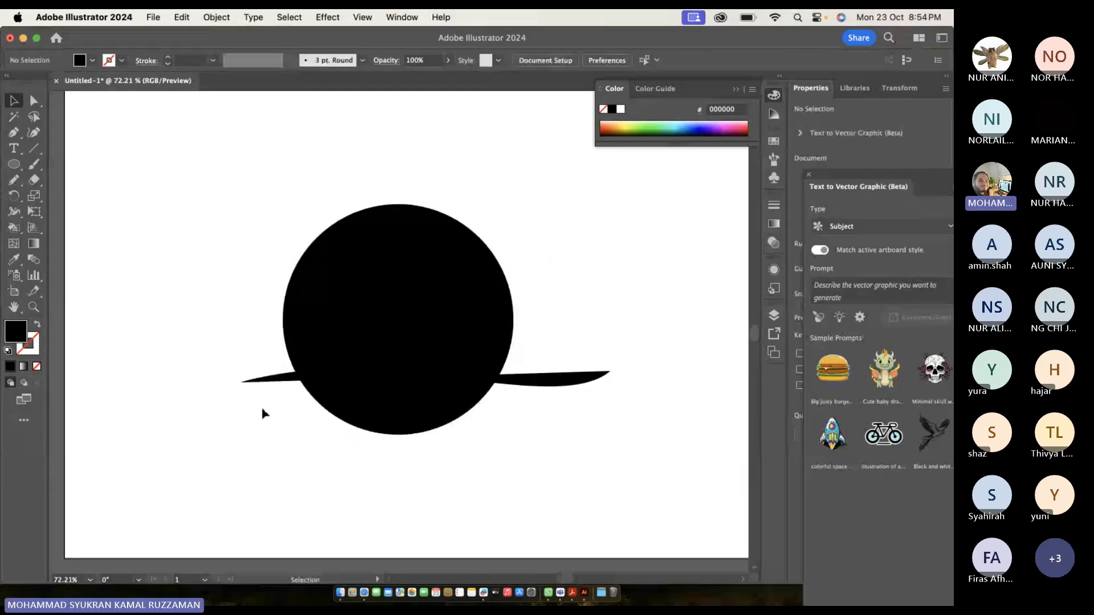
Divide the circle along the lower wavy path as well, using Divide Objects Below.
{"action": "left_click", "coordinate": [287, 378]}
{"action": "left_click", "coordinate": [216, 17]}
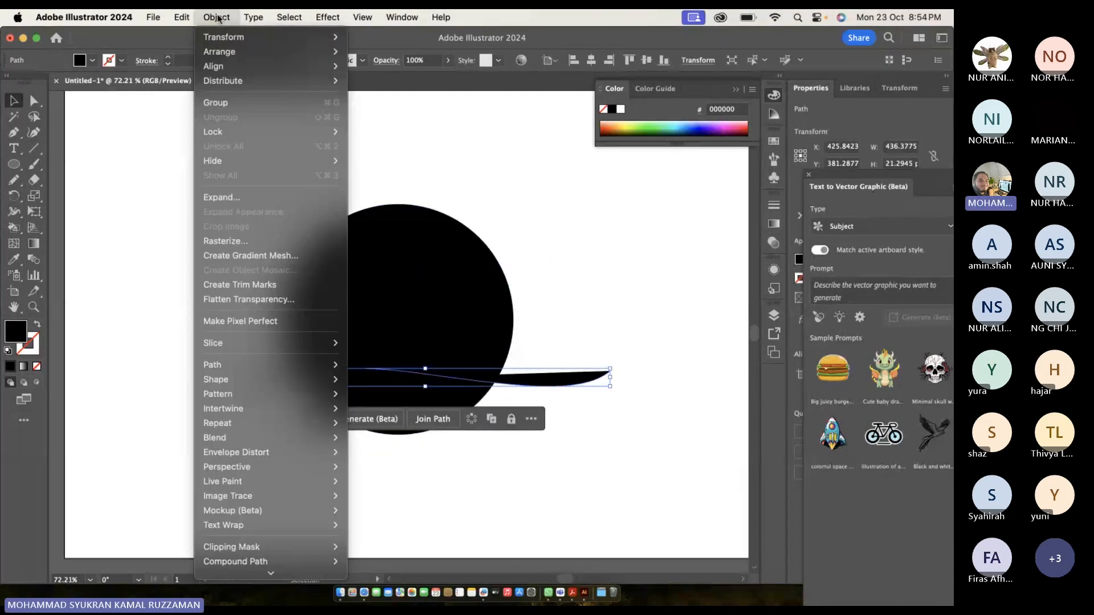
{"action": "mouse_move", "coordinate": [291, 367]}
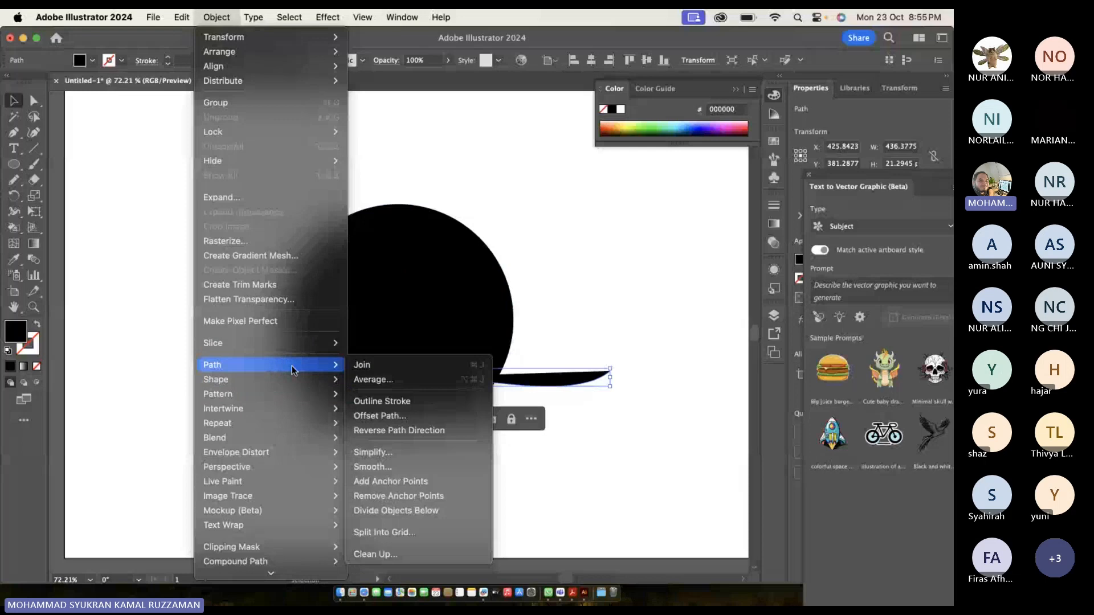
{"action": "left_click", "coordinate": [369, 511]}
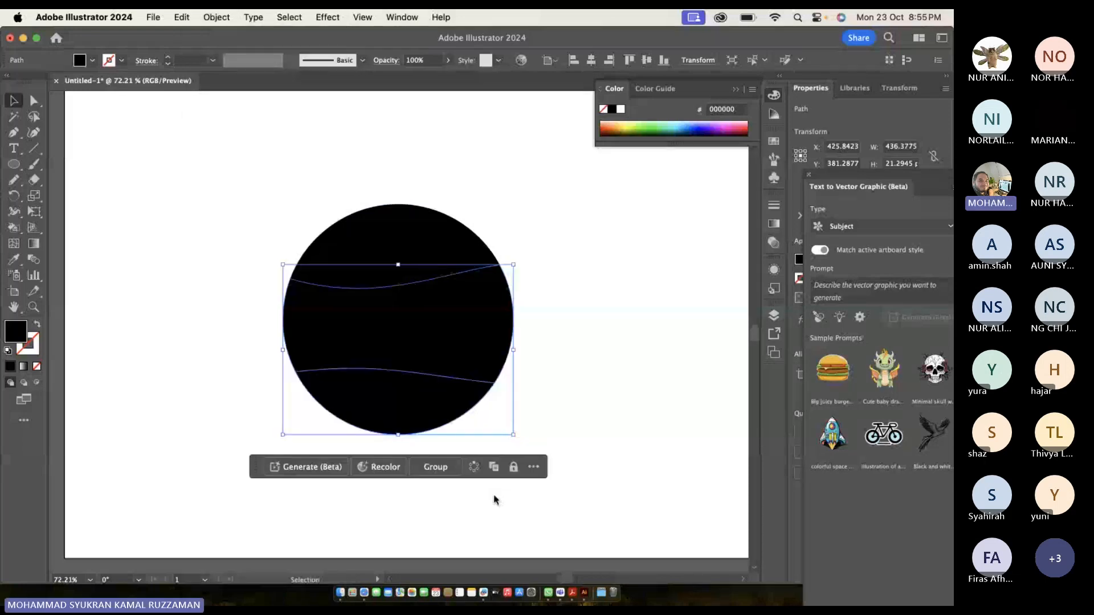
{"action": "left_click", "coordinate": [494, 499]}
Nudge the circle's top piece slightly upward to open a thin gap above the middle band.
{"action": "left_click", "coordinate": [471, 357]}
{"action": "left_click", "coordinate": [339, 247]}
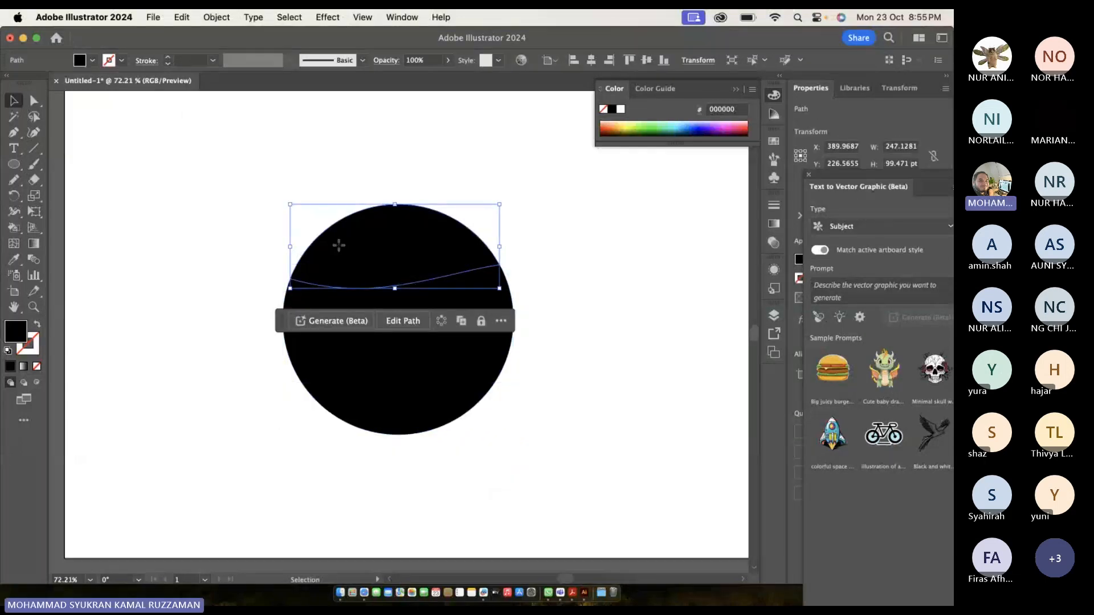
{"action": "key", "text": "Up"}
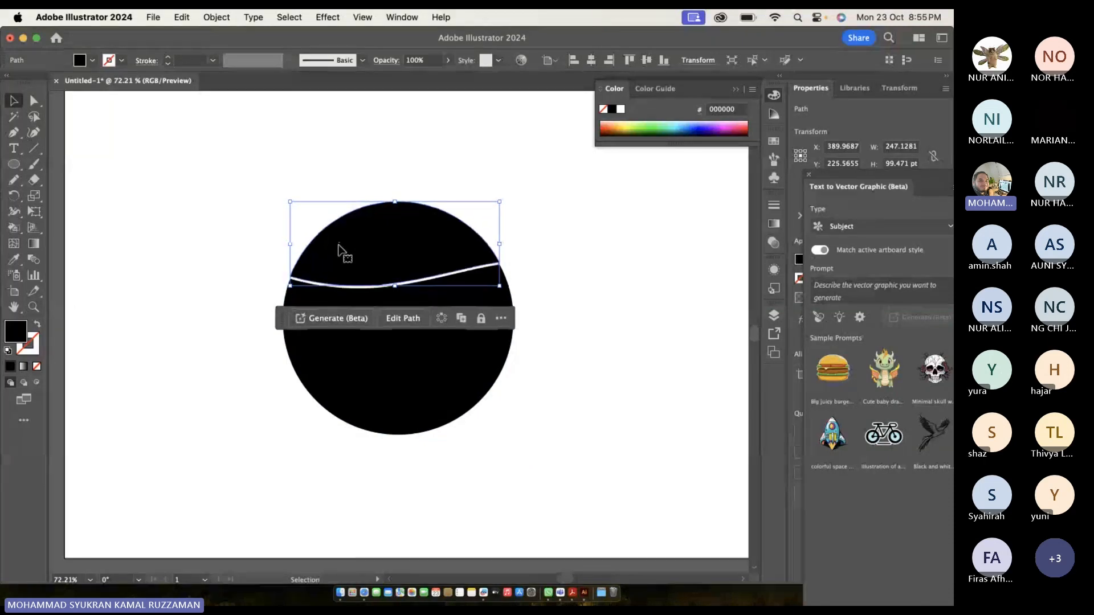
Nudge the circle's bottom piece down a few points to open a gap below the middle band.
{"action": "left_click", "coordinate": [289, 402]}
{"action": "left_click", "coordinate": [349, 415]}
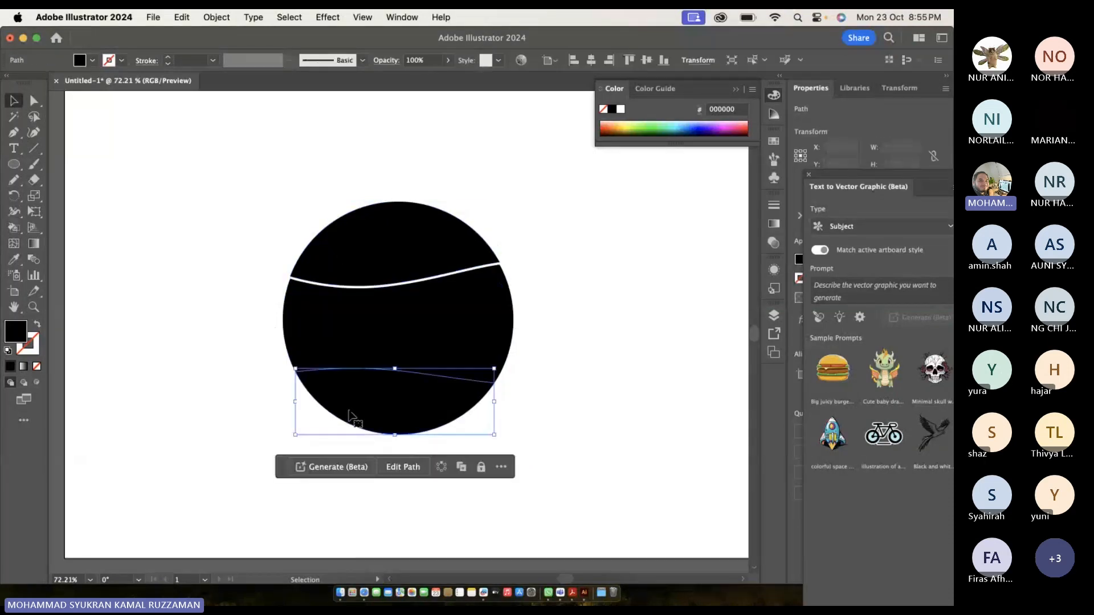
{"action": "key", "text": "Down"}
{"action": "key", "text": "Down"}
{"action": "key", "text": "Down"}
{"action": "key", "text": "Down"}
{"action": "key", "text": "Down"}
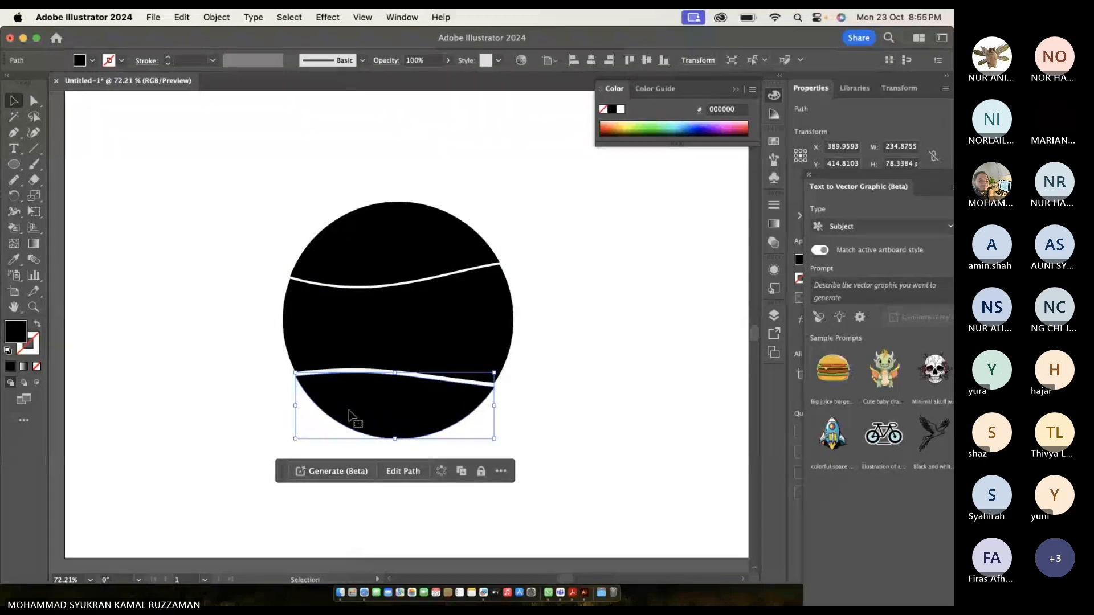
{"action": "left_click", "coordinate": [179, 272]}
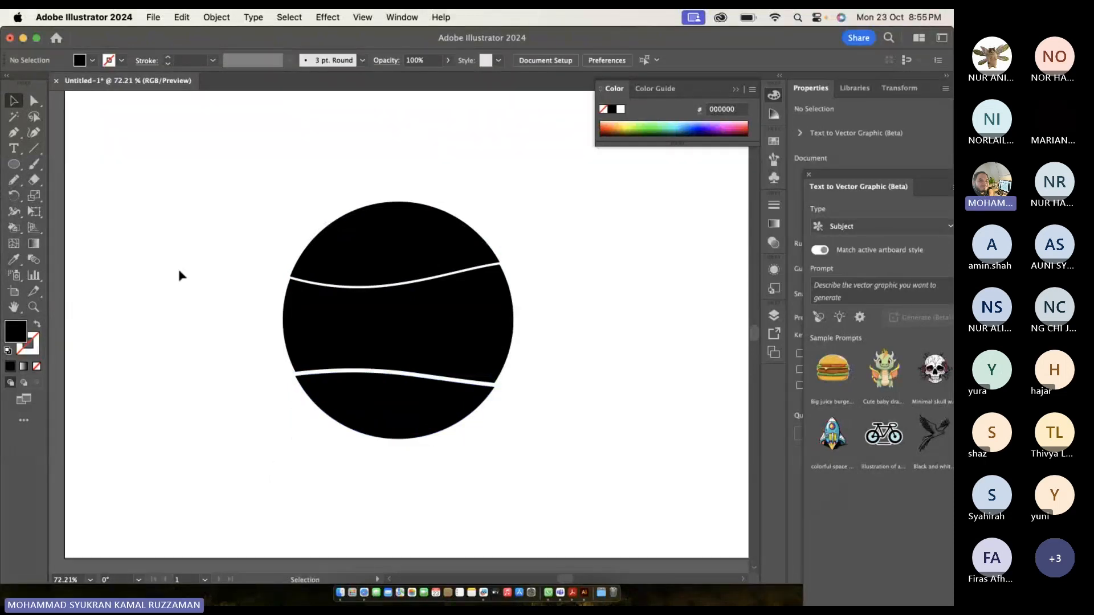
Add the point text "saya" to the upper left of the divided circle.
{"action": "left_click", "coordinate": [216, 23]}
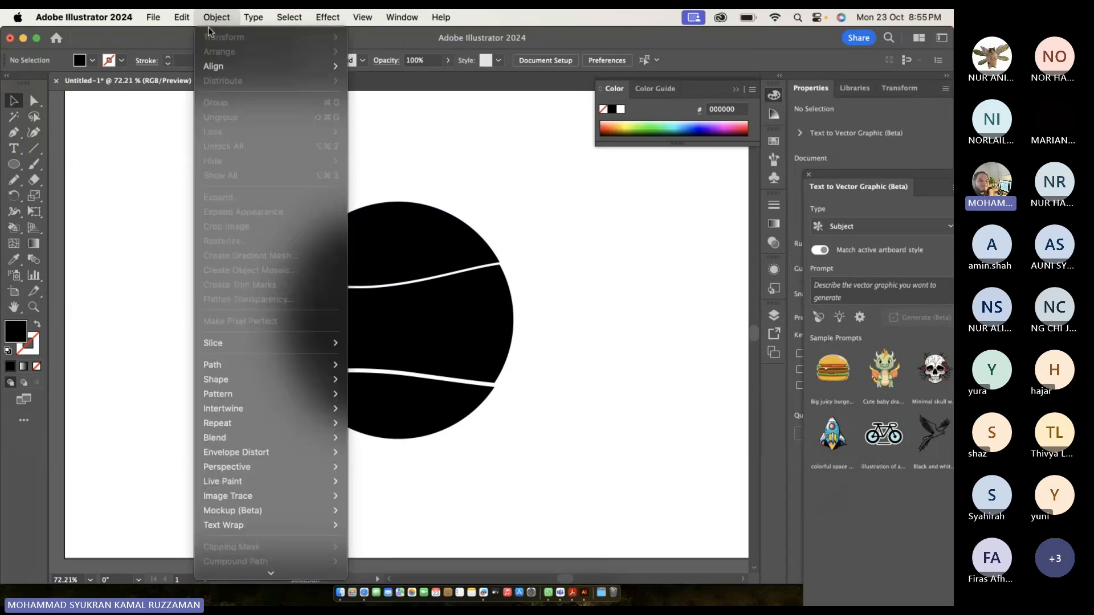
{"action": "left_click", "coordinate": [10, 151]}
{"action": "left_click", "coordinate": [13, 149]}
{"action": "left_click", "coordinate": [214, 138]}
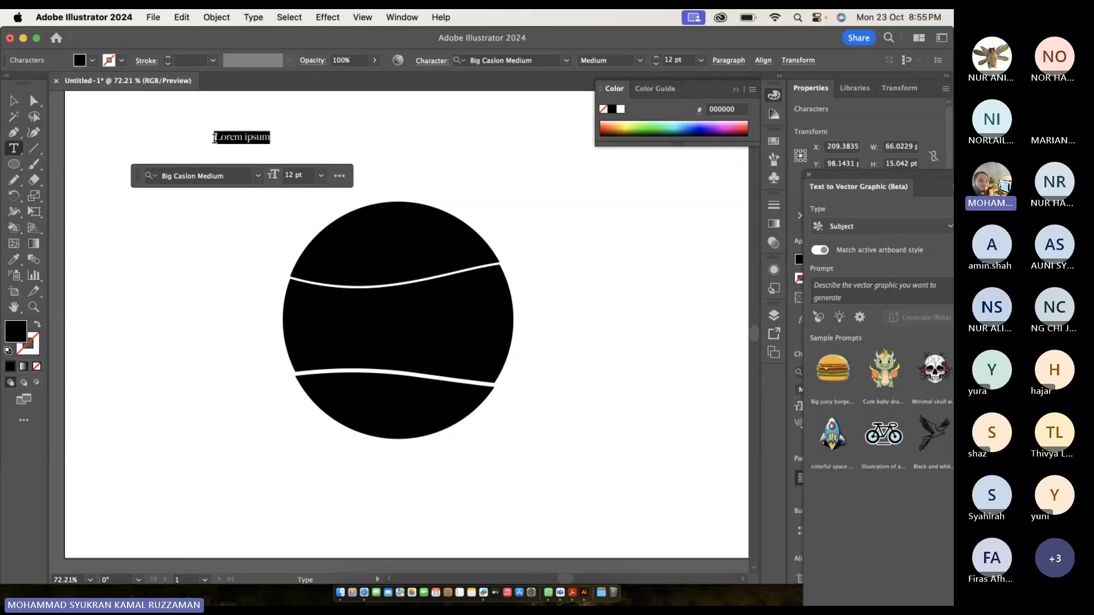
{"action": "type", "text": "saya"}
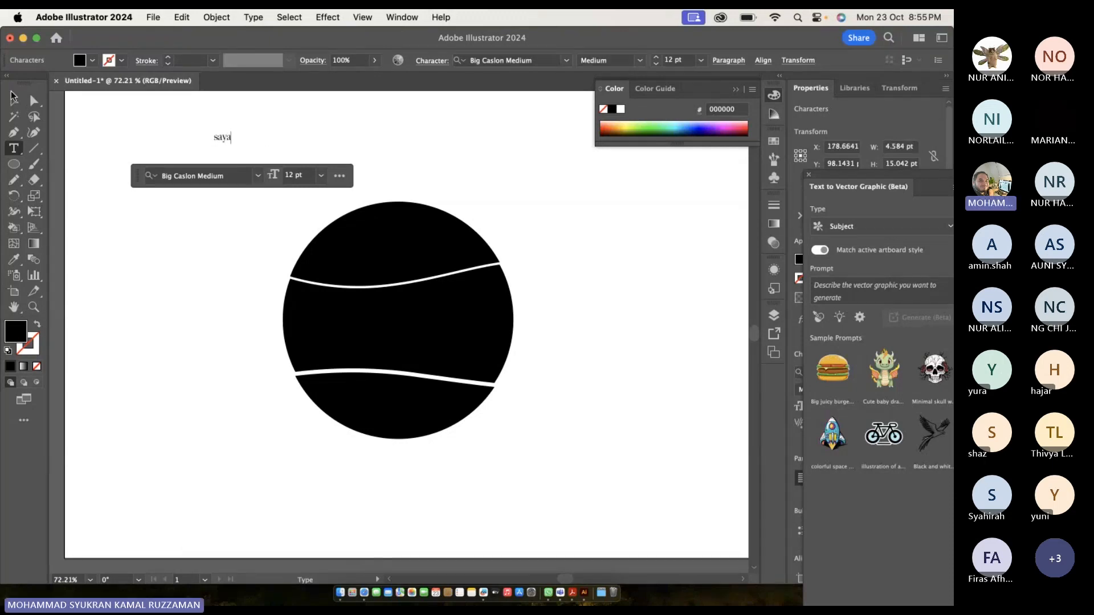
{"action": "left_click", "coordinate": [13, 98]}
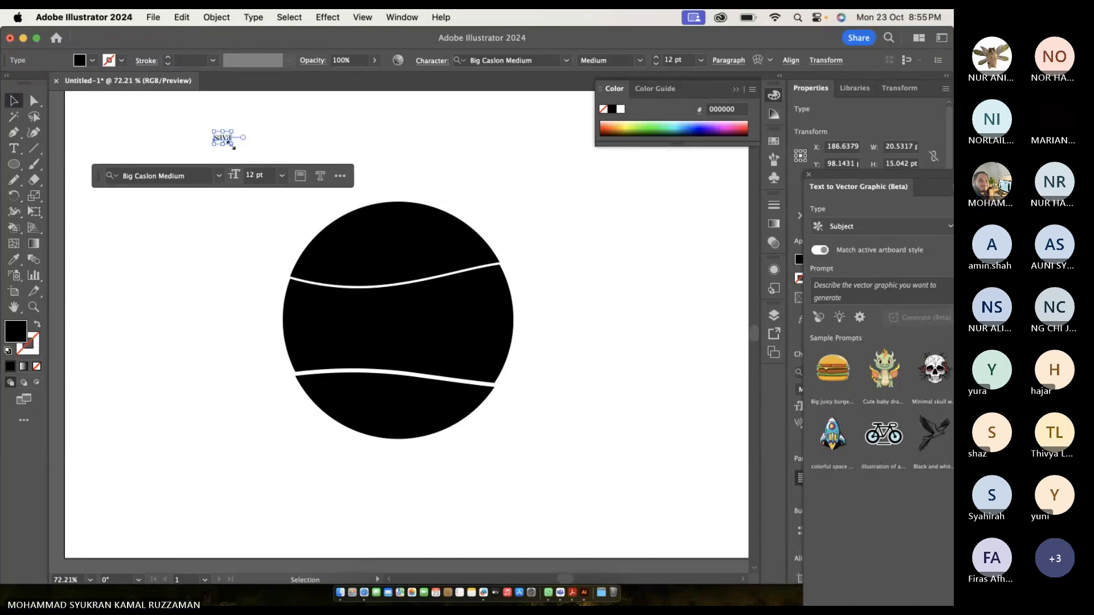
Enlarge and stretch the "saya" text to about 232 pt wide and 98 pt tall.
{"action": "left_click_drag", "start_coordinate": [234, 147], "coordinate": [379, 171]}
{"action": "key", "text": "super+z"}
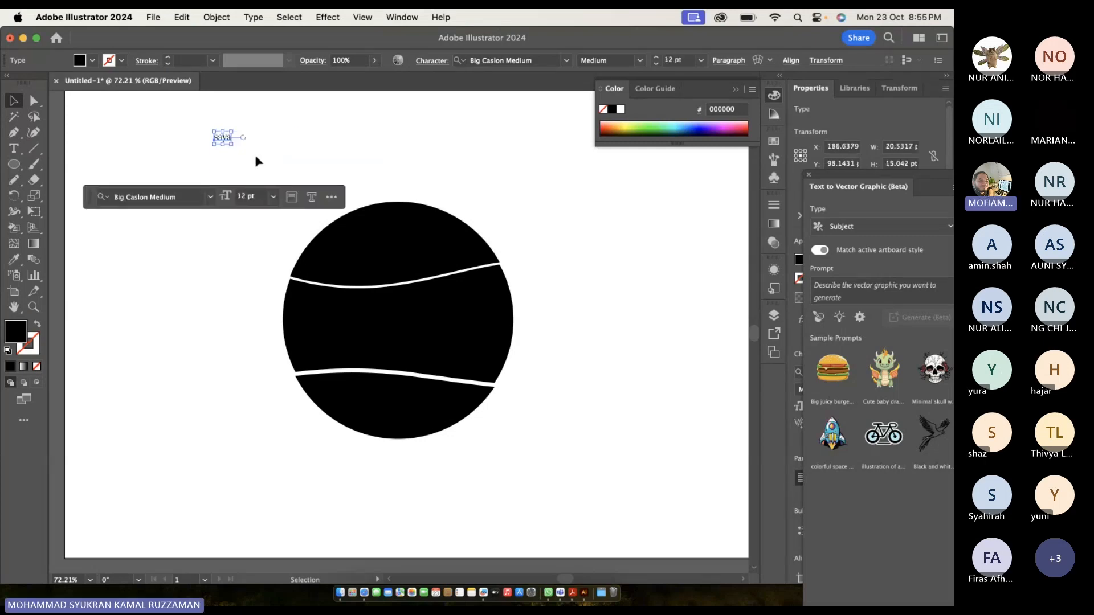
{"action": "left_click_drag", "start_coordinate": [232, 144], "coordinate": [410, 210]}
Set the text's font to FatFrank Heavy and retype it in capitals as "SAYA".
{"action": "double_click", "coordinate": [361, 182]}
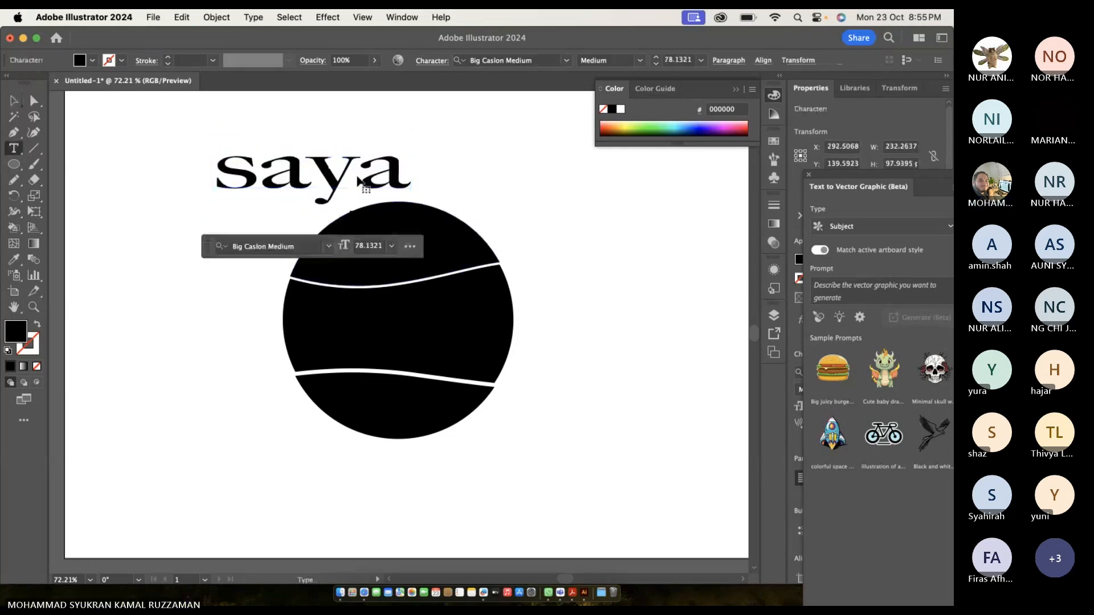
{"action": "key", "text": "super+a"}
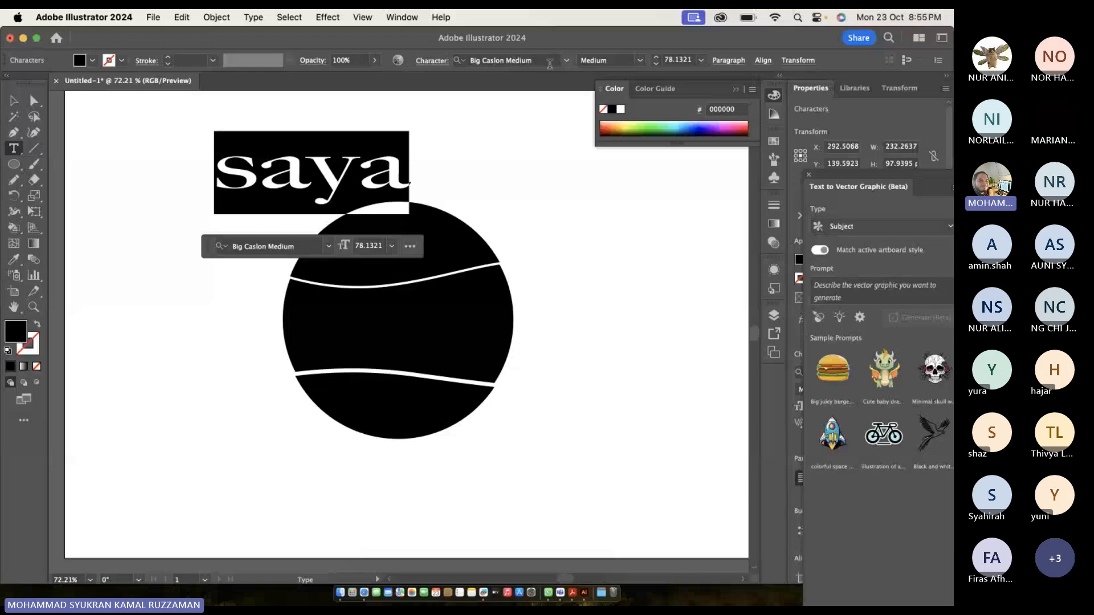
{"action": "left_click", "coordinate": [549, 61]}
{"action": "left_click", "coordinate": [566, 60]}
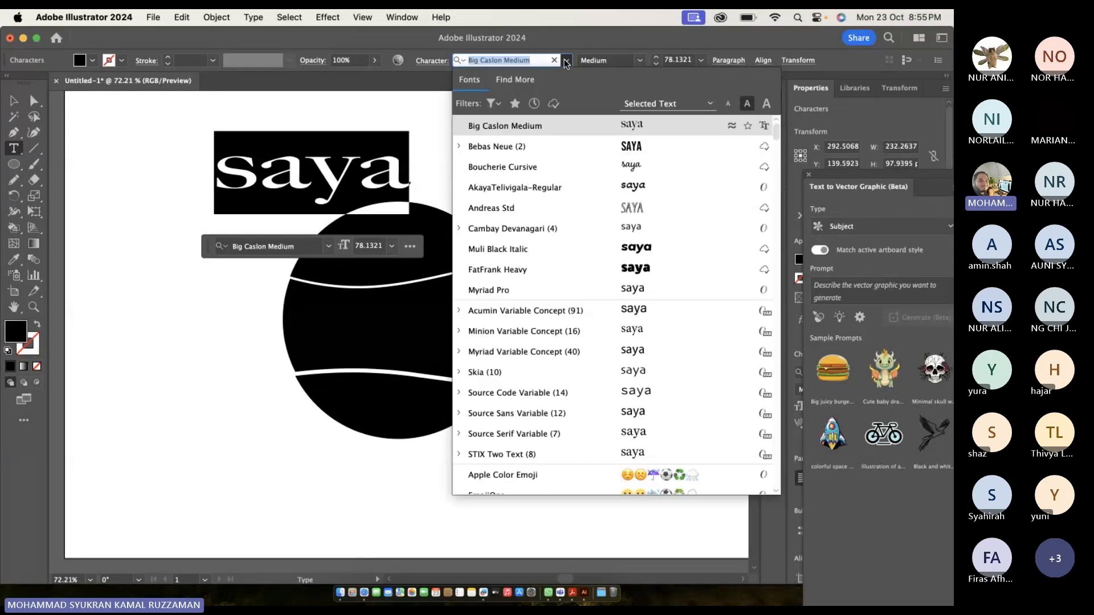
{"action": "left_click", "coordinate": [613, 269]}
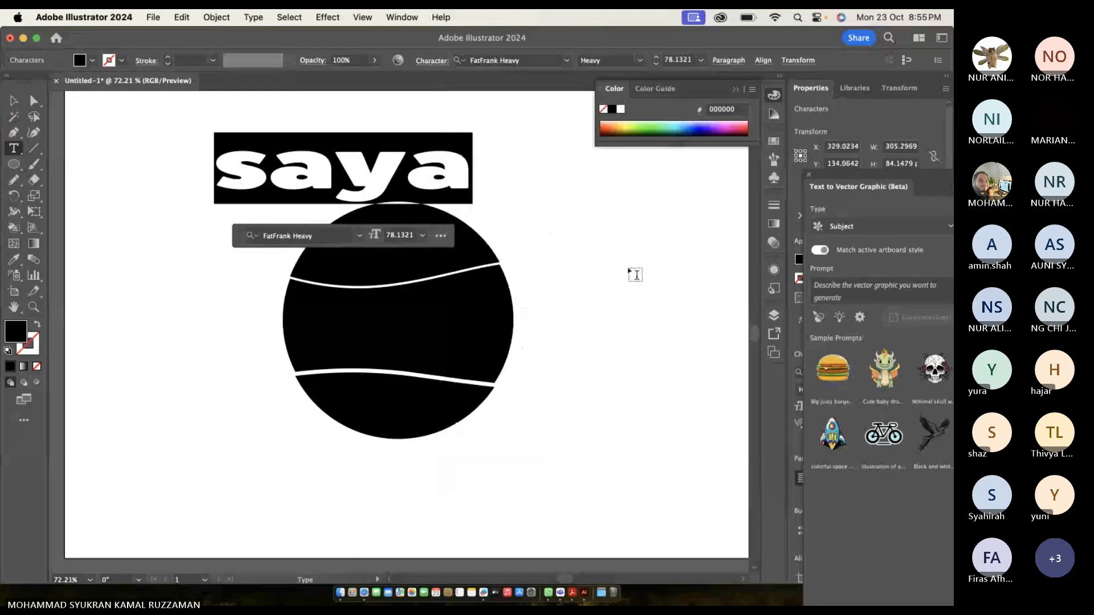
{"action": "type", "text": "SAYA"}
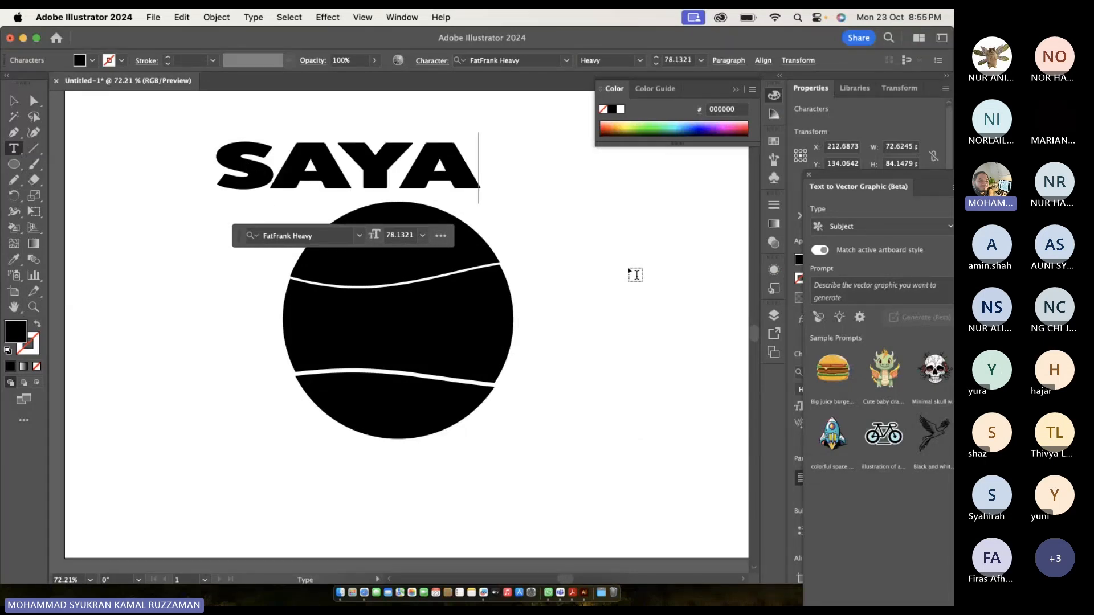
Scale the "SAYA" text down to about 217 pt wide and place it above the circle.
{"action": "left_click", "coordinate": [13, 100]}
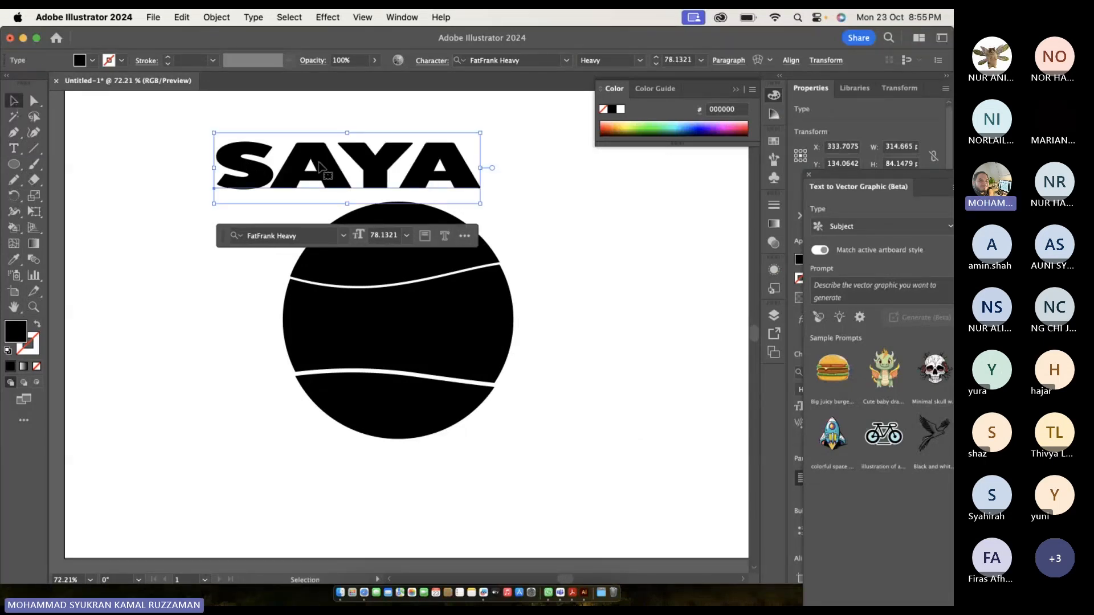
{"action": "left_click_drag", "start_coordinate": [319, 163], "coordinate": [290, 164]}
{"action": "left_click_drag", "start_coordinate": [451, 132], "coordinate": [368, 145]}
Duplicate the "SAYA" text to the right of the circle and change the copy to "MAKAN".
{"action": "left_click_drag", "start_coordinate": [339, 180], "coordinate": [655, 291]}
{"action": "double_click", "coordinate": [641, 286]}
{"action": "key", "text": "super+a"}
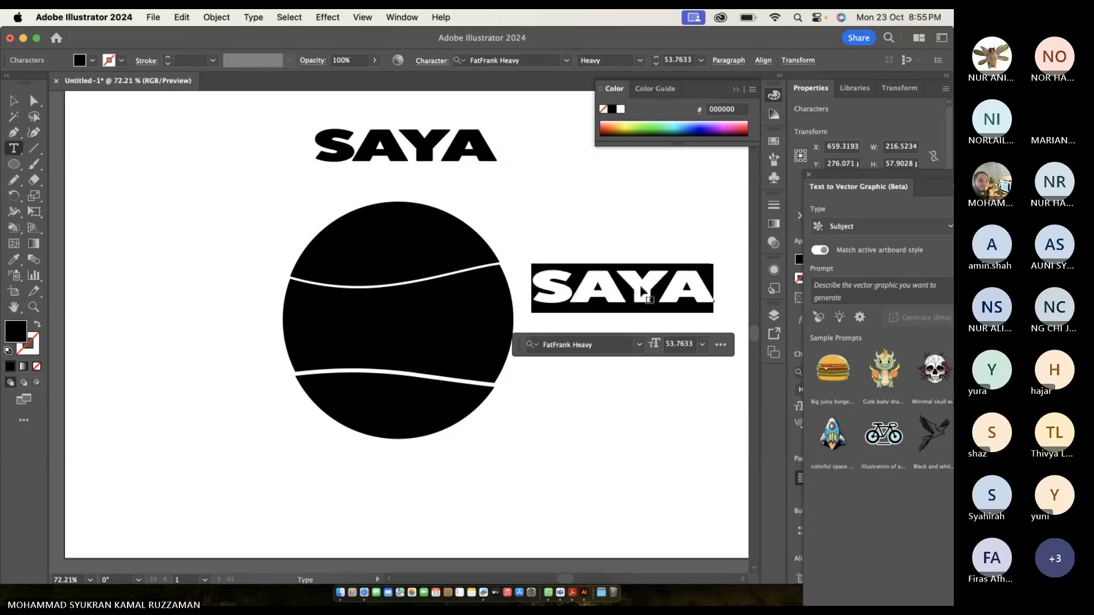
{"action": "type", "text": "MAKA"}
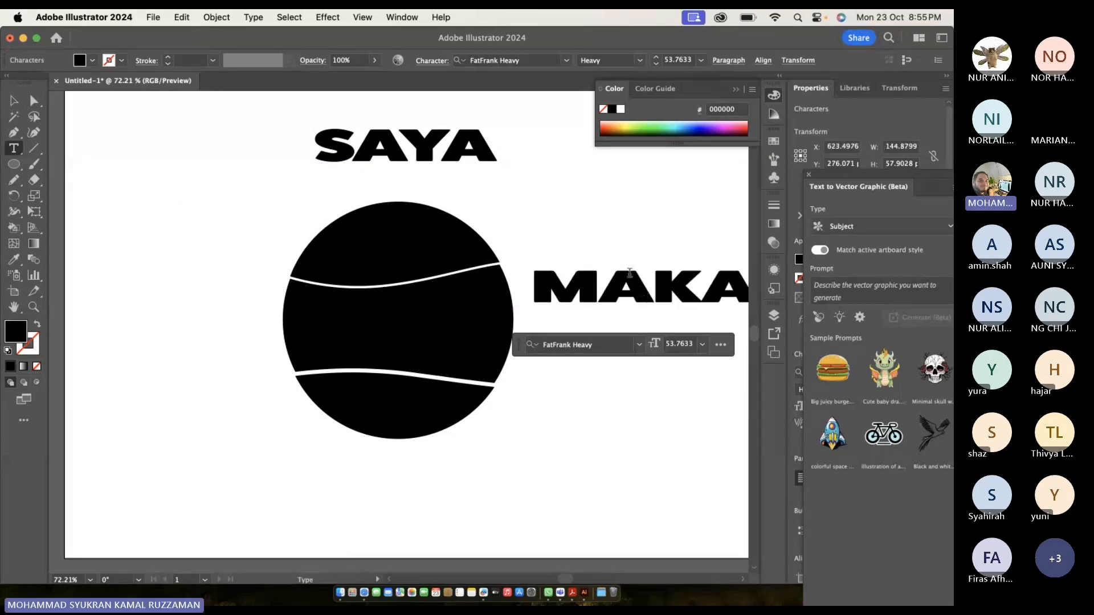
{"action": "key", "text": "Escape"}
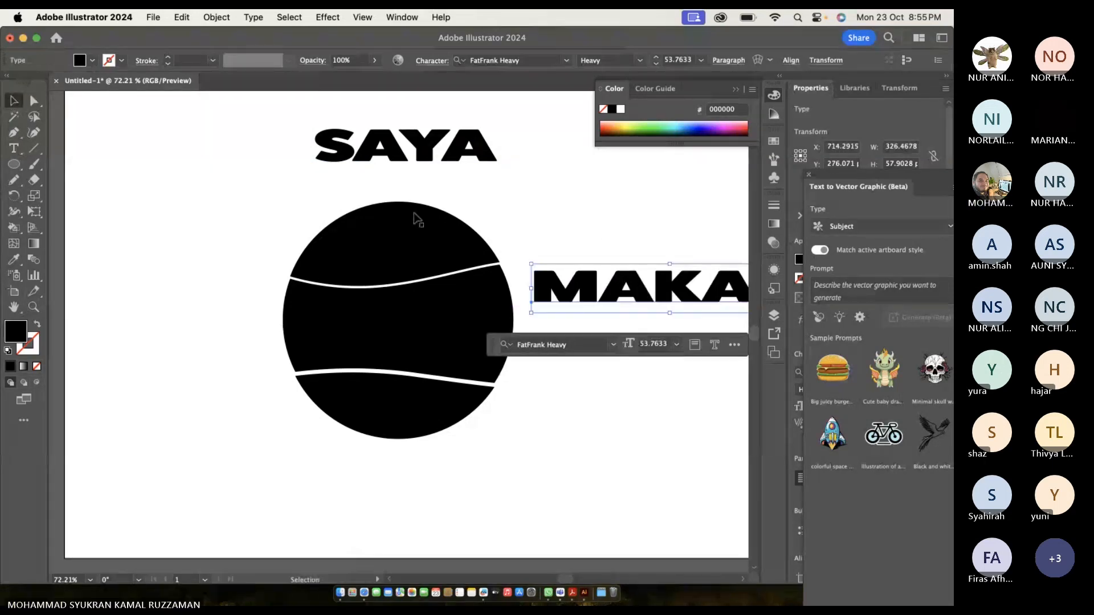
Move "MAKAN" beside the circle's upper right and place a duplicate of it below the circle.
{"action": "left_click_drag", "start_coordinate": [624, 290], "coordinate": [385, 497]}
{"action": "left_click", "coordinate": [543, 388]}
Replace the wording of the text below the circle with "BANYAK" and deselect it.
{"action": "double_click", "coordinate": [385, 497]}
{"action": "double_click", "coordinate": [385, 497]}
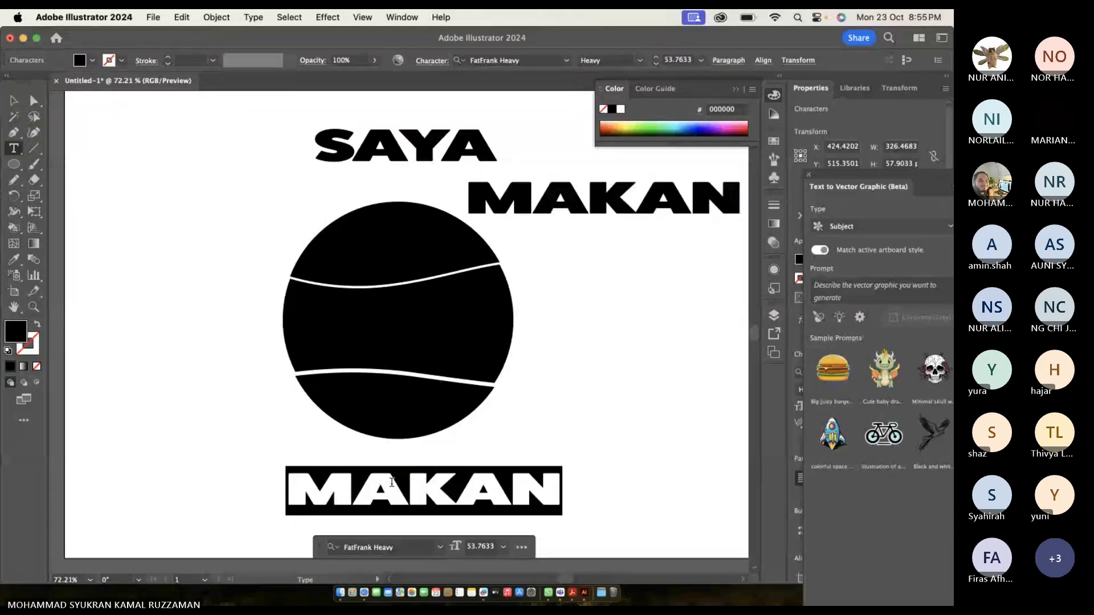
{"action": "type", "text": "BANYAK"}
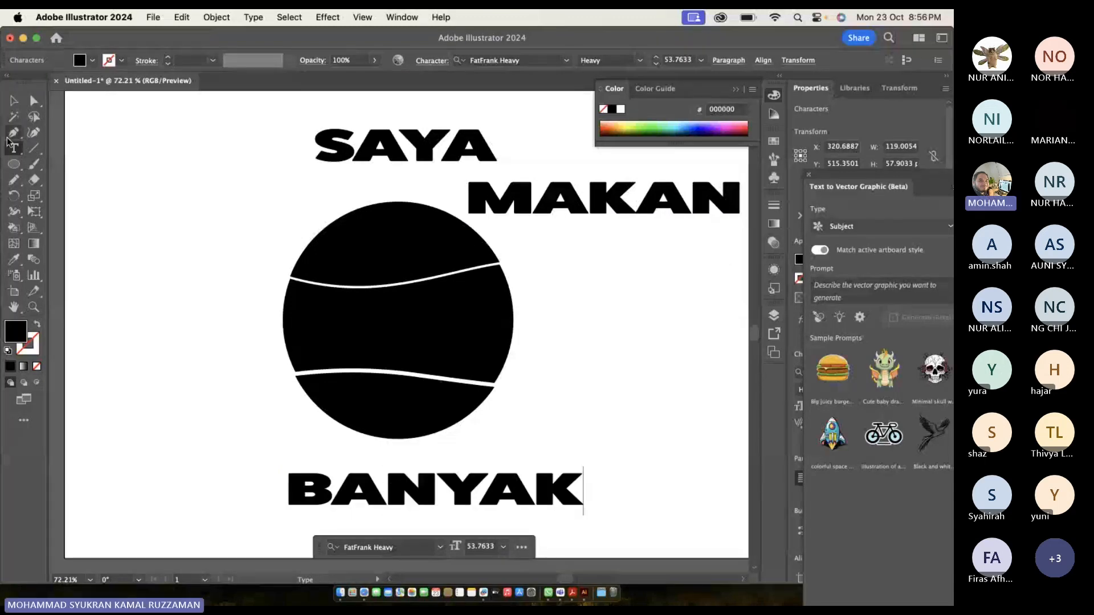
{"action": "left_click", "coordinate": [15, 100]}
{"action": "left_click", "coordinate": [538, 380]}
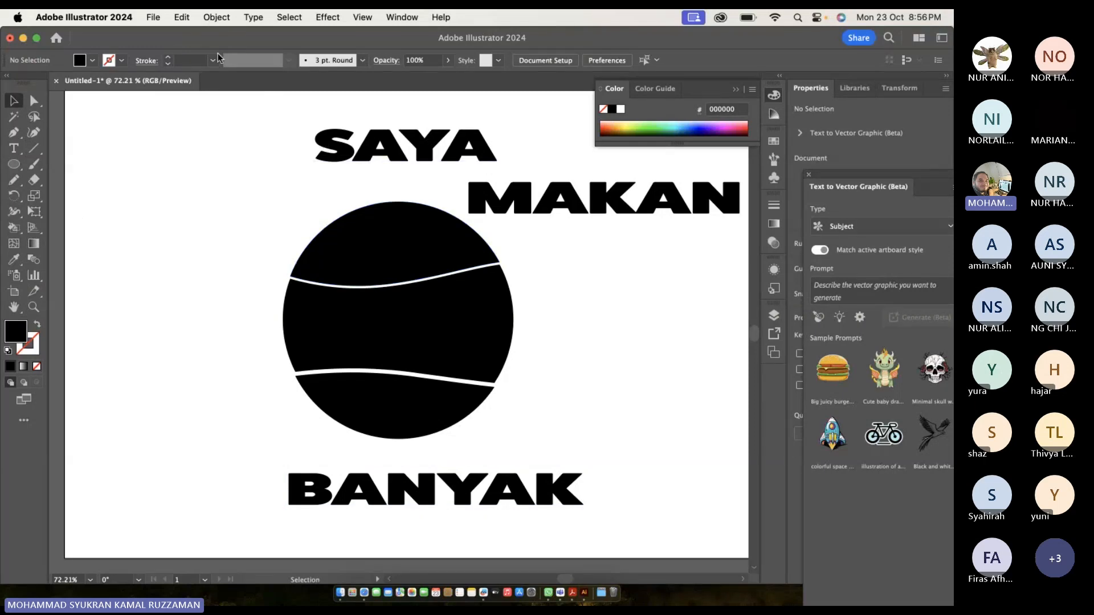
Isolate the circle's middle piece and apply an envelope mesh with 3 rows and 3 columns to it.
{"action": "left_click", "coordinate": [214, 17]}
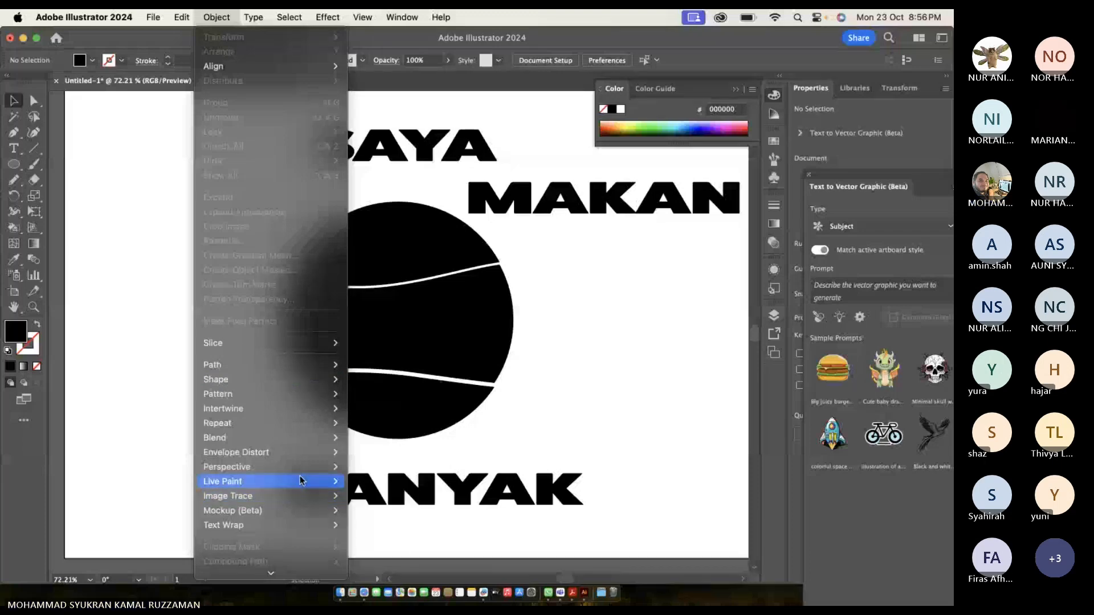
{"action": "mouse_move", "coordinate": [302, 452]}
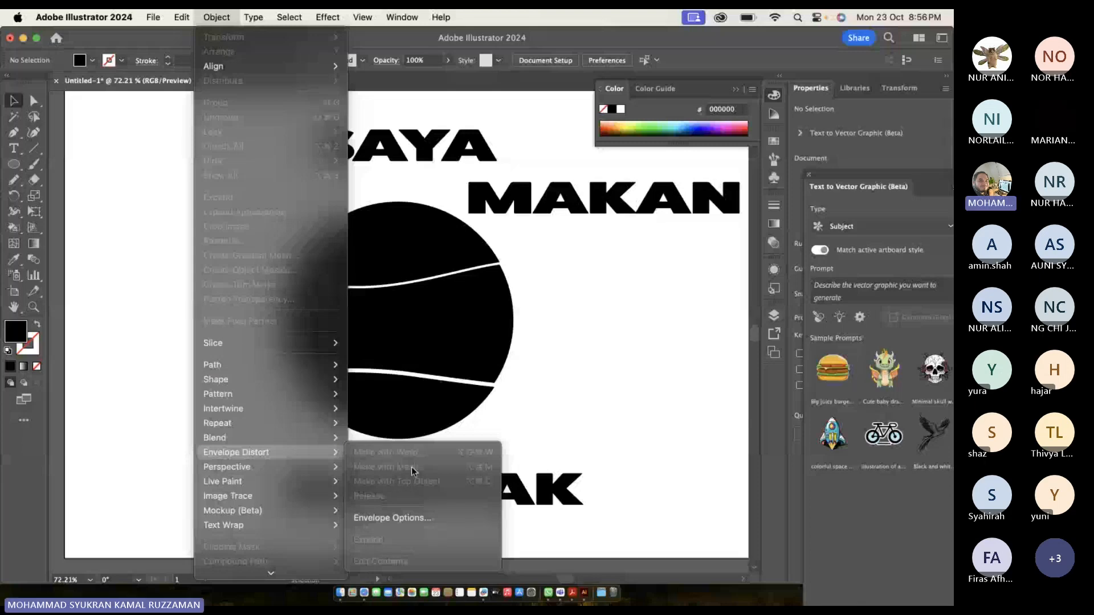
{"action": "left_click", "coordinate": [445, 305]}
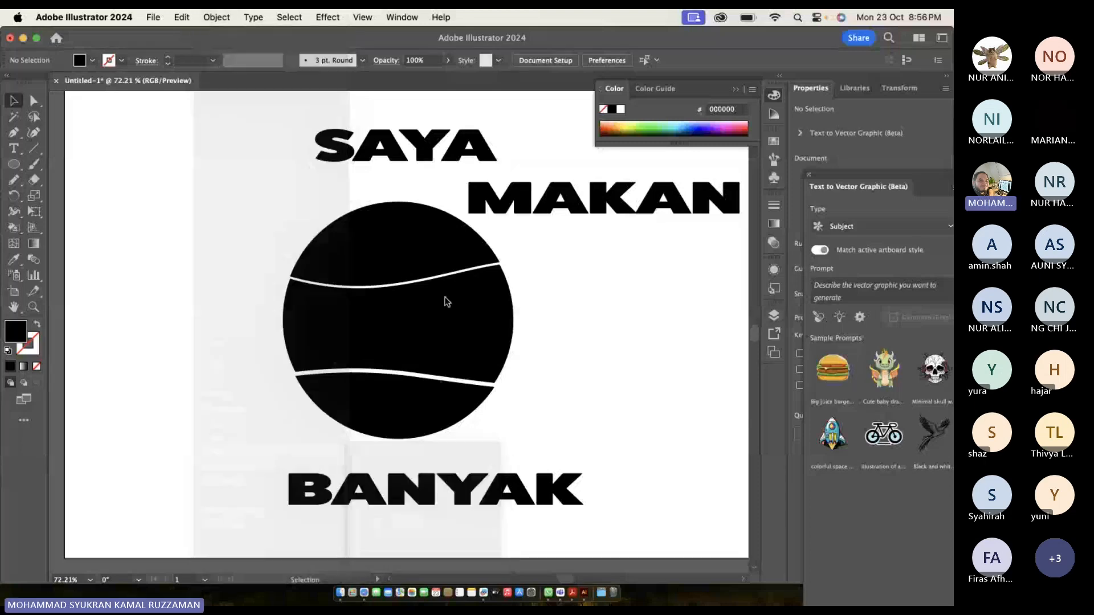
{"action": "left_click", "coordinate": [445, 305]}
{"action": "left_click", "coordinate": [217, 18]}
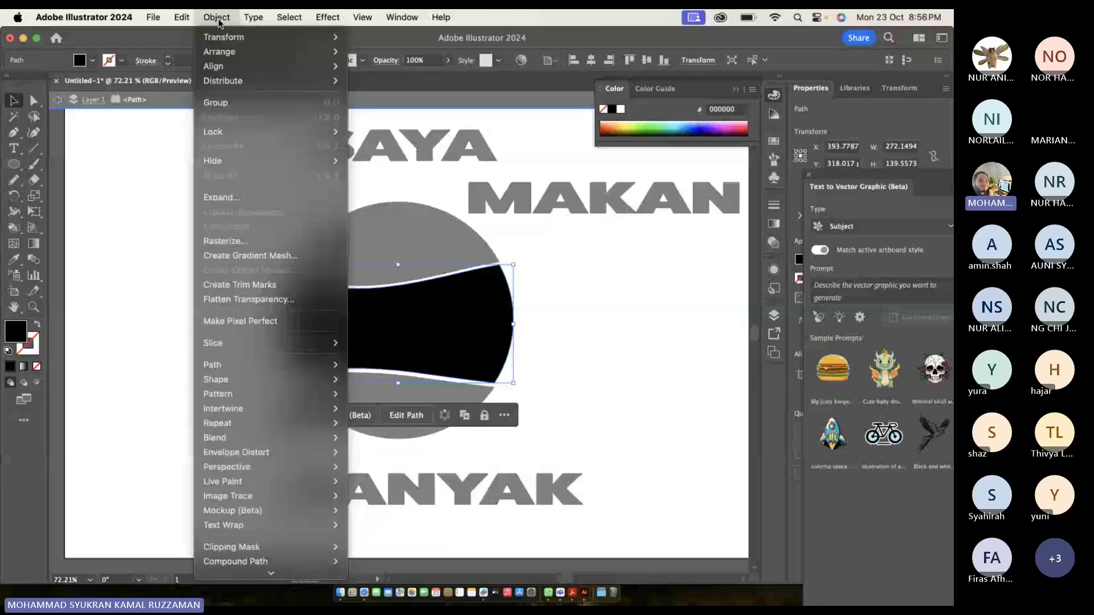
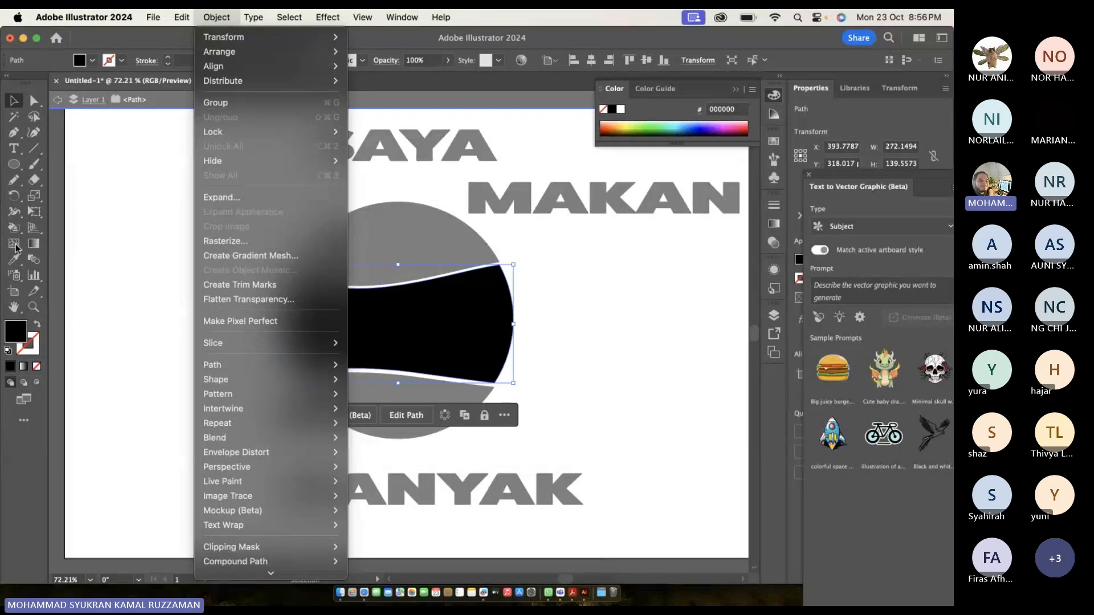
{"action": "mouse_move", "coordinate": [278, 421]}
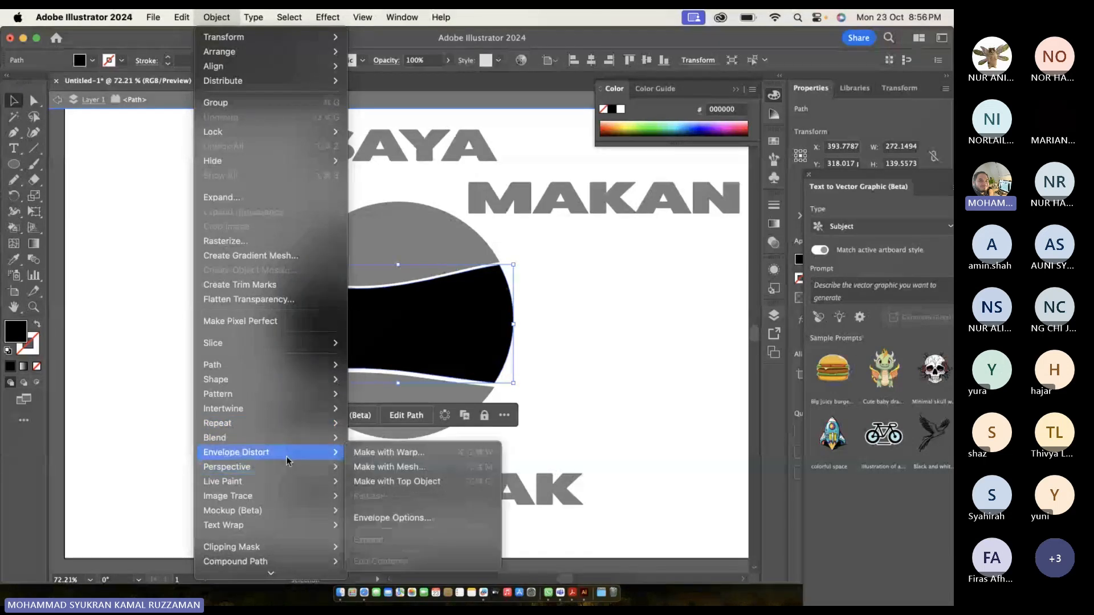
{"action": "left_click", "coordinate": [367, 464]}
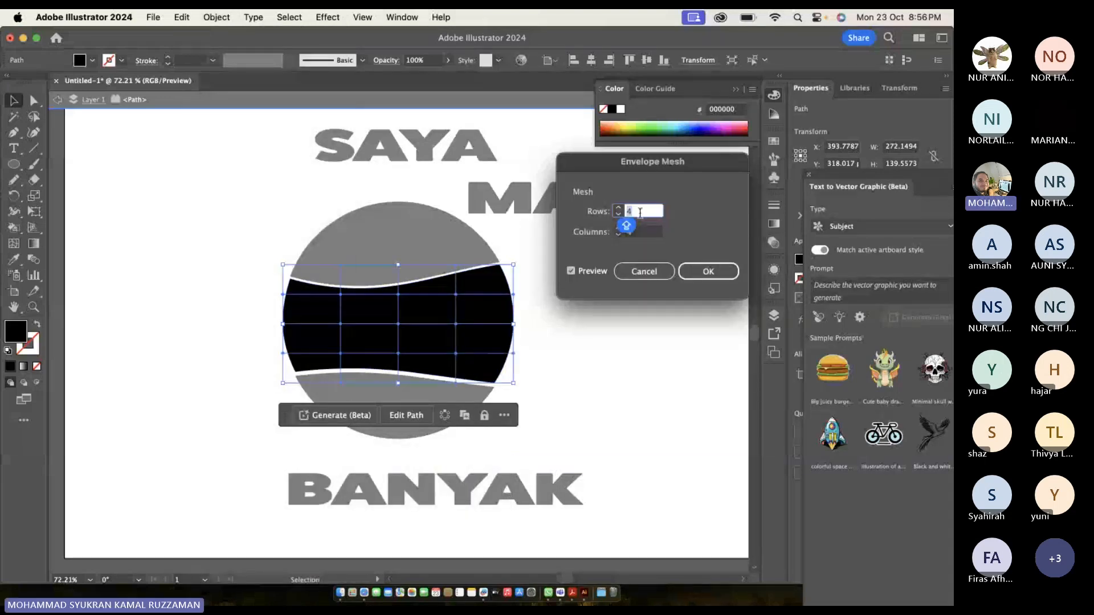
{"action": "type", "text": "3"}
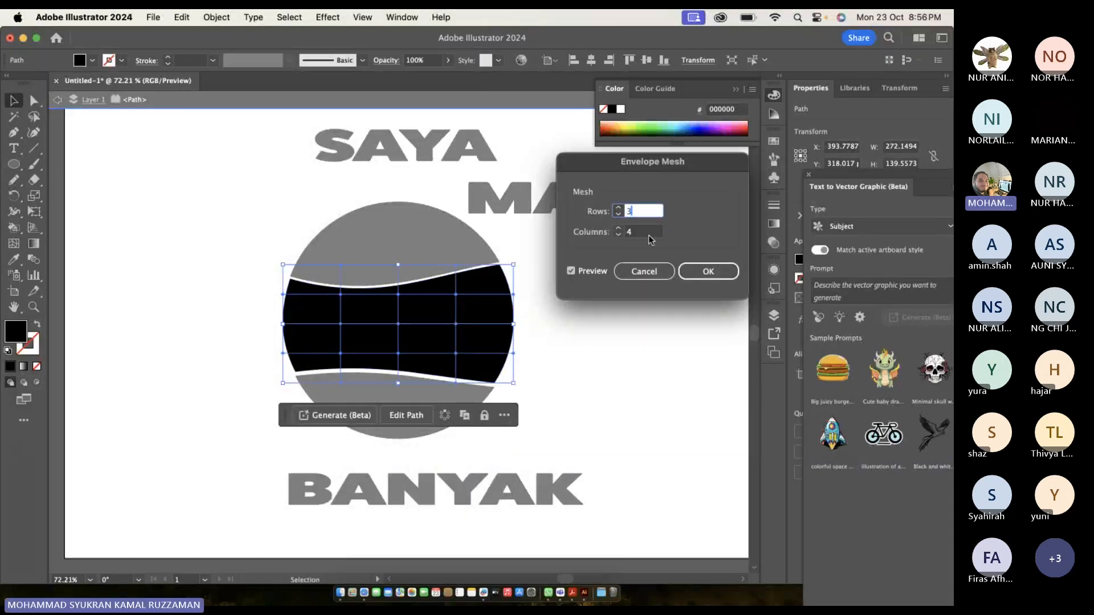
{"action": "key", "text": "Tab"}
{"action": "type", "text": "3"}
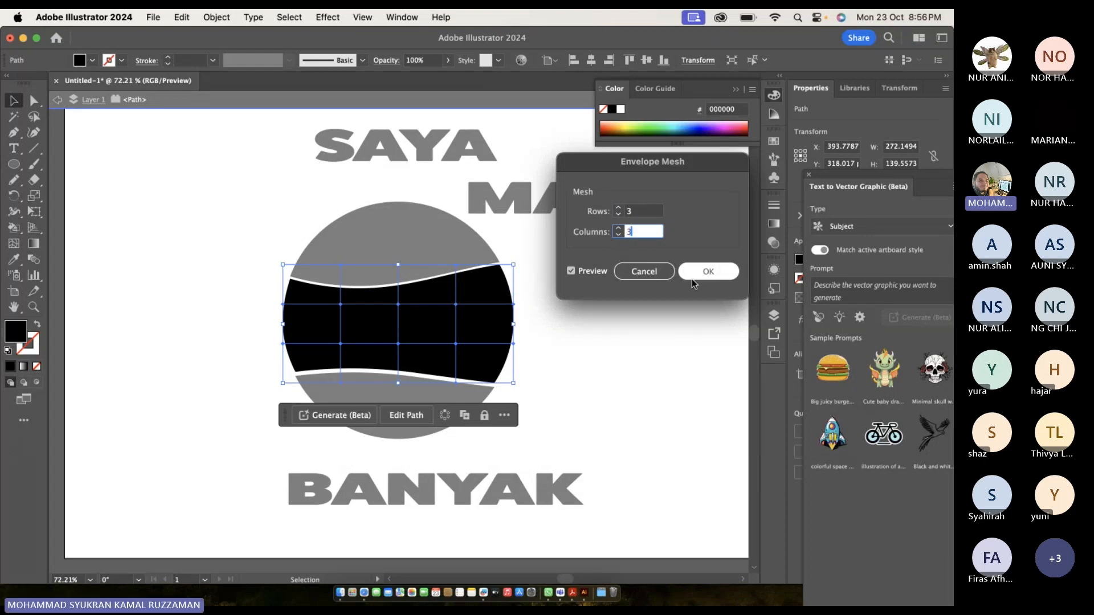
{"action": "left_click", "coordinate": [707, 271]}
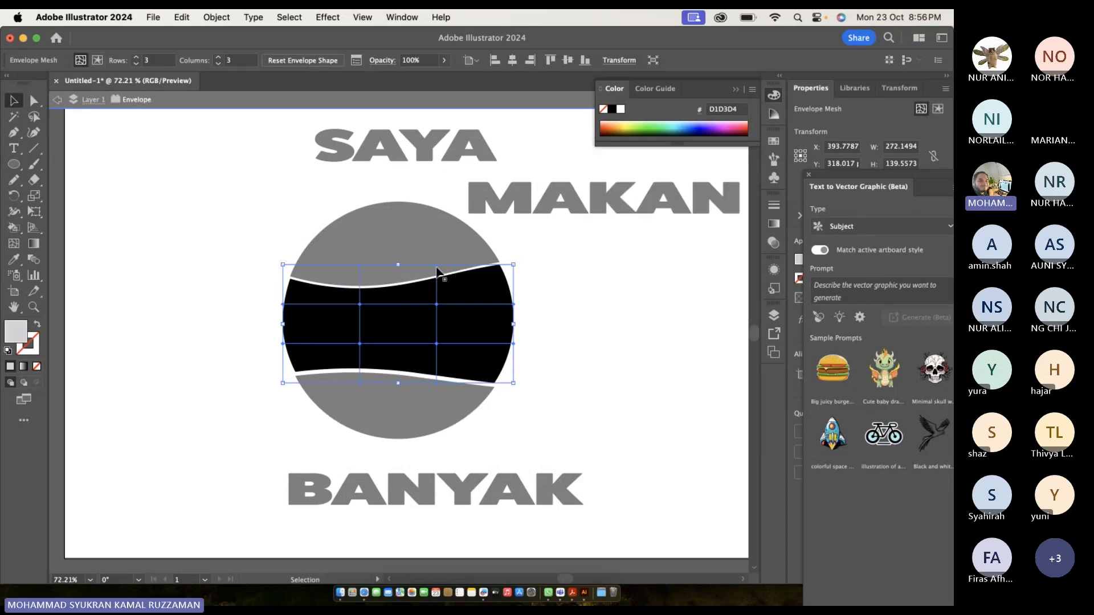
Try moving the envelope mesh points with Direct Selection, undo back past the mesh and leave isolation mode.
{"action": "left_click", "coordinate": [38, 102]}
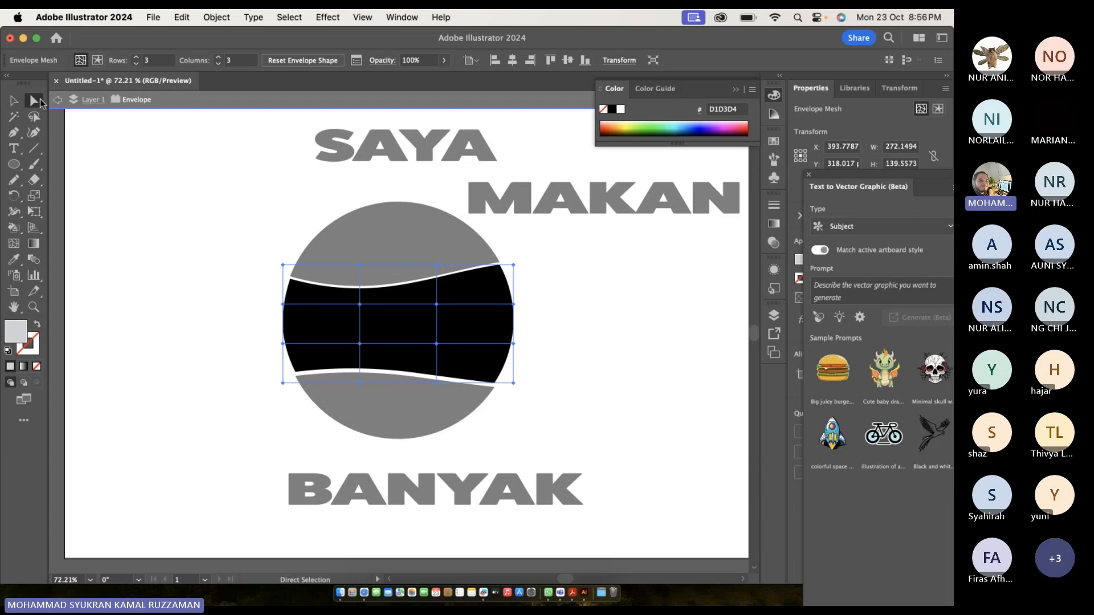
{"action": "left_click_drag", "start_coordinate": [433, 266], "coordinate": [429, 241]}
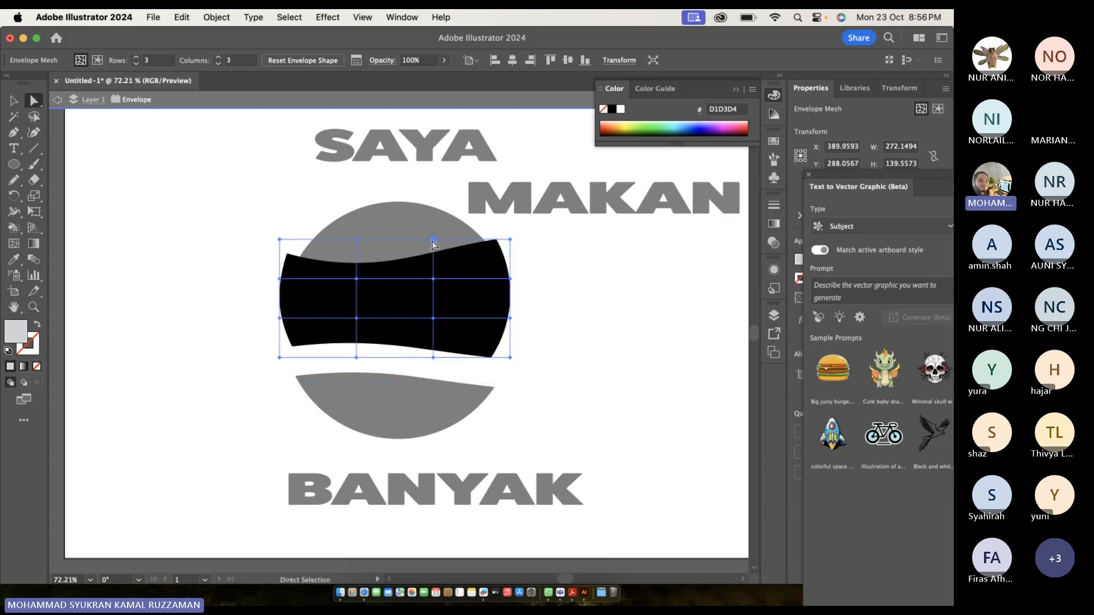
{"action": "key", "text": "super+z"}
{"action": "left_click", "coordinate": [436, 305]}
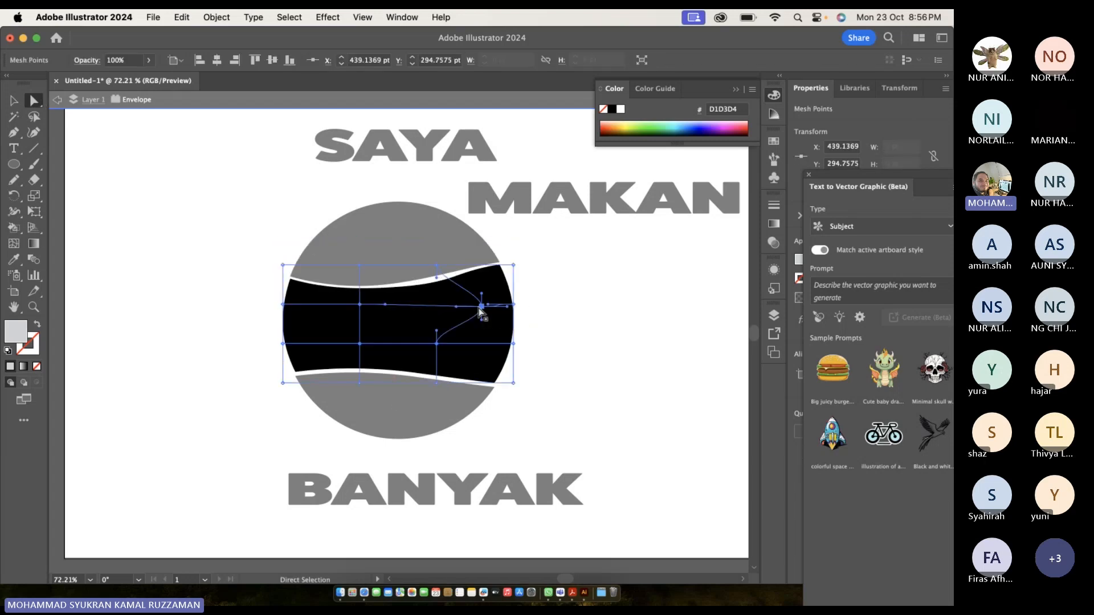
{"action": "left_click_drag", "start_coordinate": [437, 265], "coordinate": [435, 252]}
{"action": "key", "text": "super+z"}
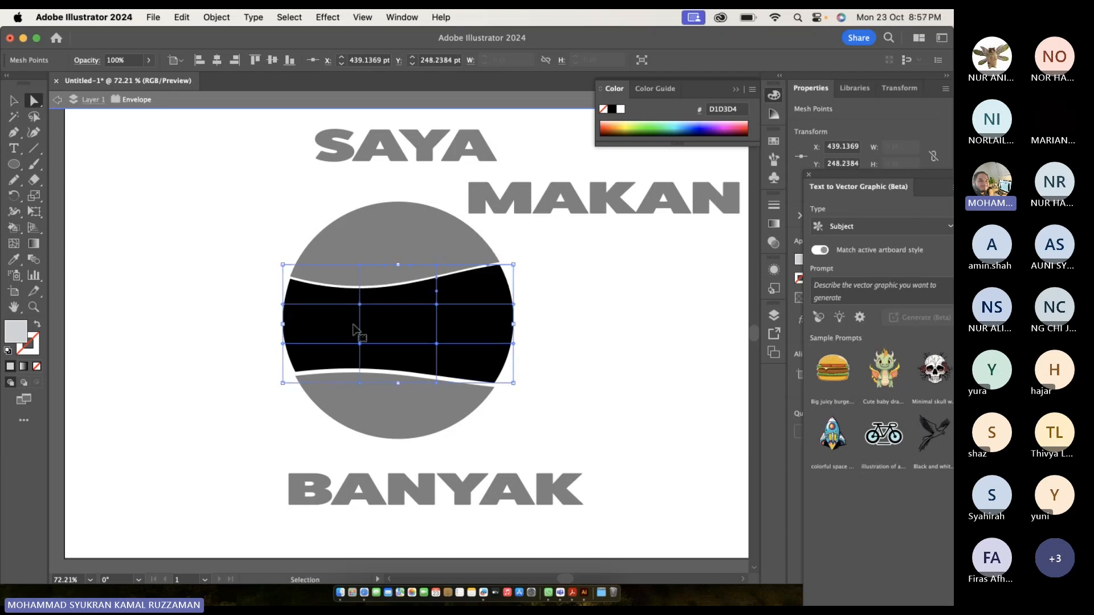
{"action": "key", "text": "super+z"}
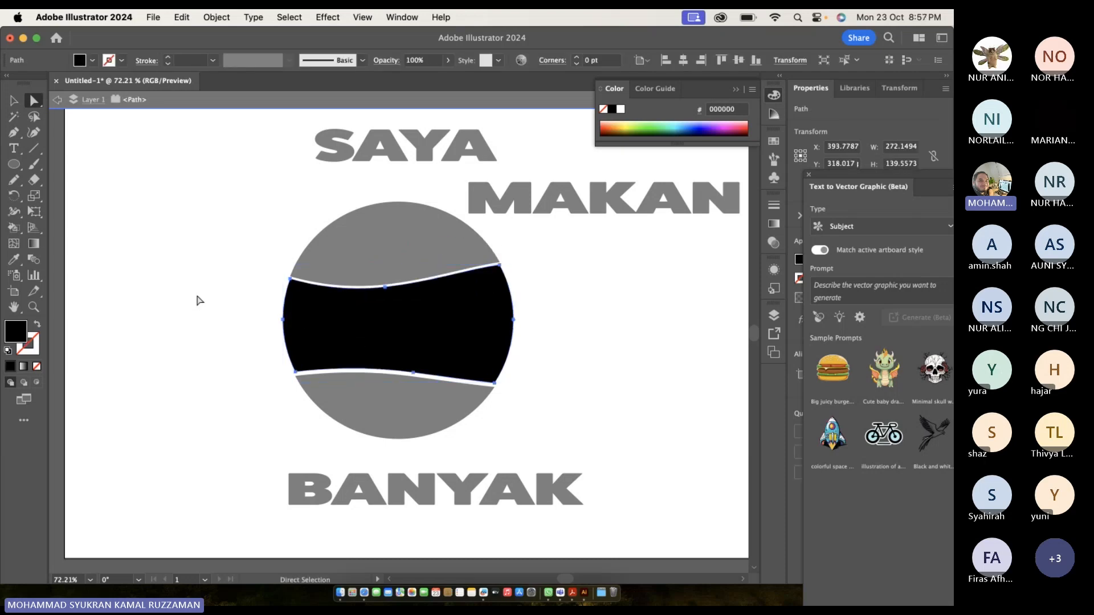
{"action": "double_click", "coordinate": [195, 300]}
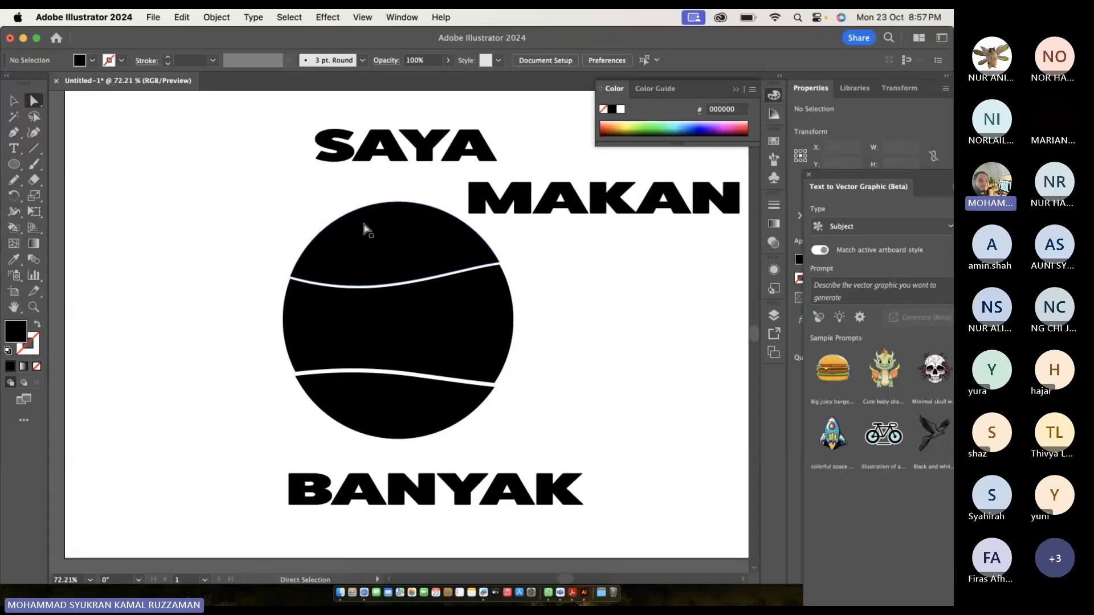
Bring the circle's top piece to the front and deselect it.
{"action": "left_click", "coordinate": [383, 157]}
{"action": "left_click", "coordinate": [378, 252]}
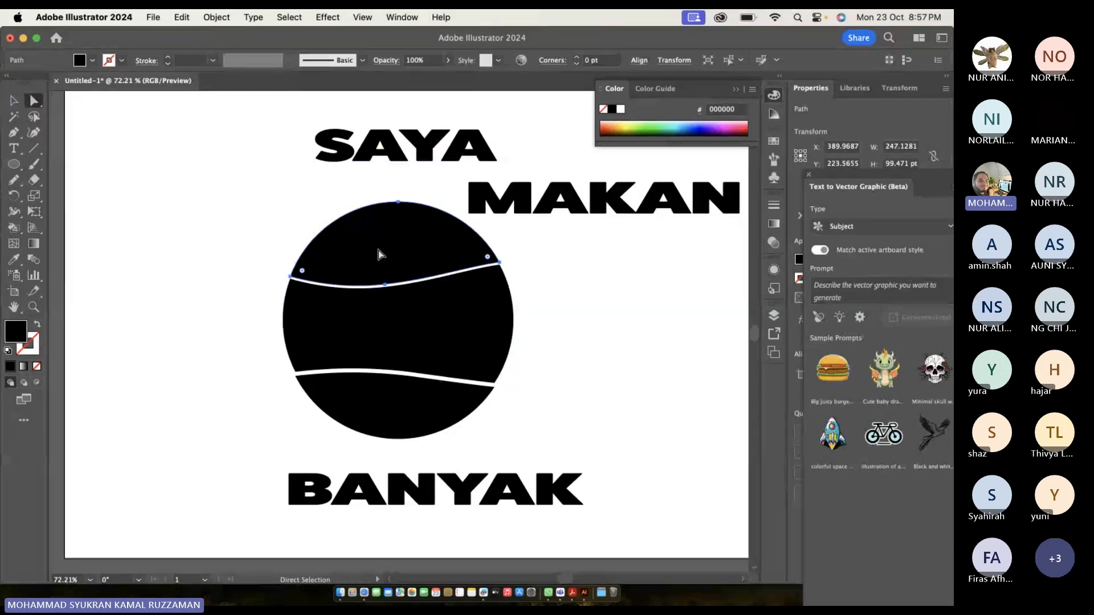
{"action": "right_click", "coordinate": [378, 250]}
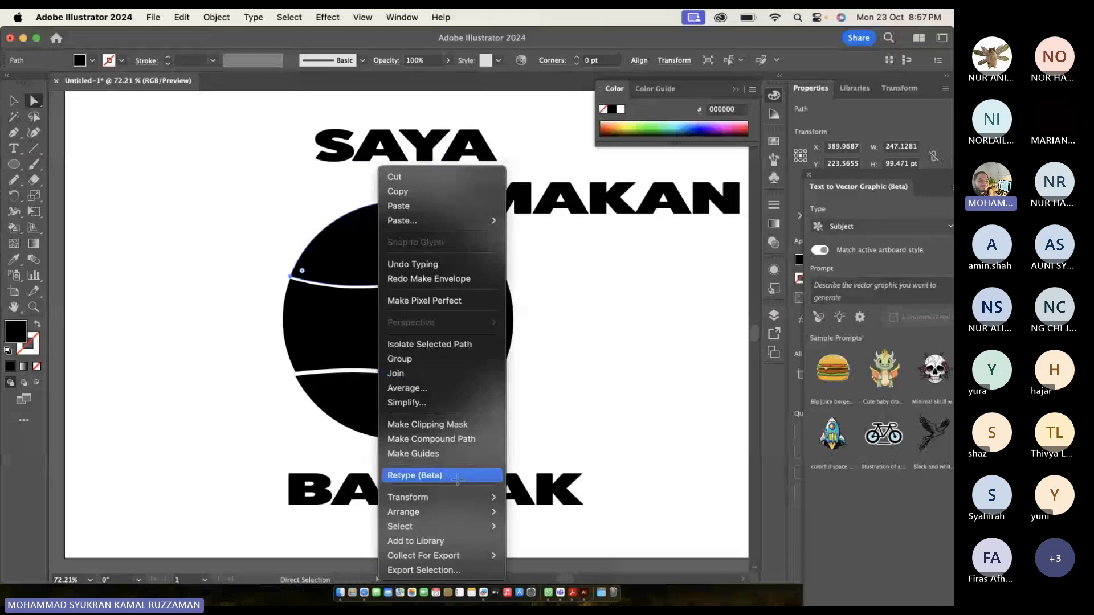
{"action": "mouse_move", "coordinate": [456, 512]}
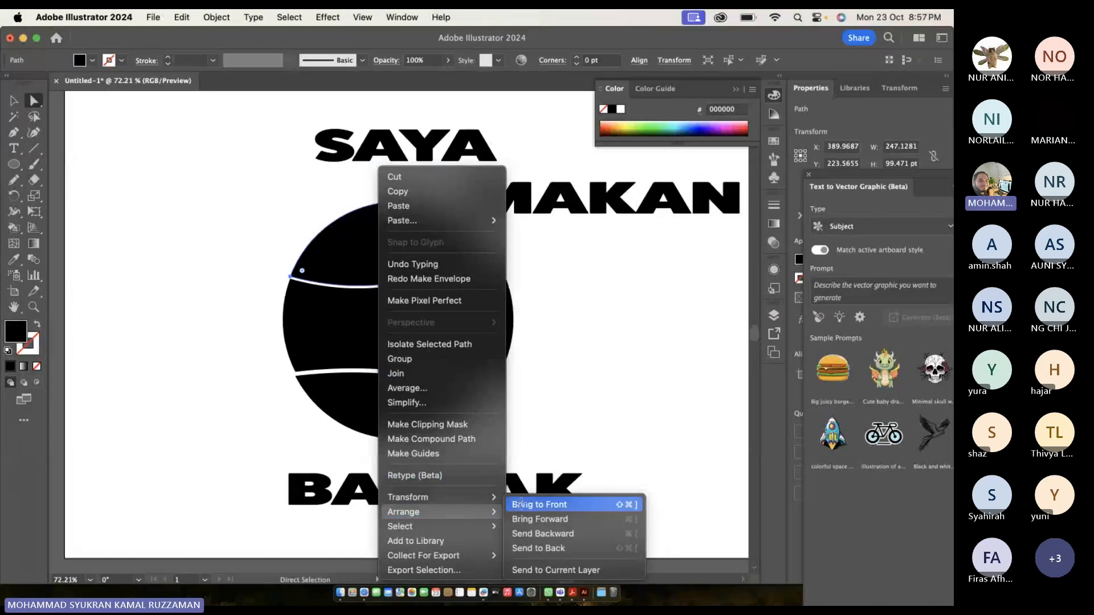
{"action": "left_click", "coordinate": [523, 505]}
{"action": "left_click", "coordinate": [210, 244]}
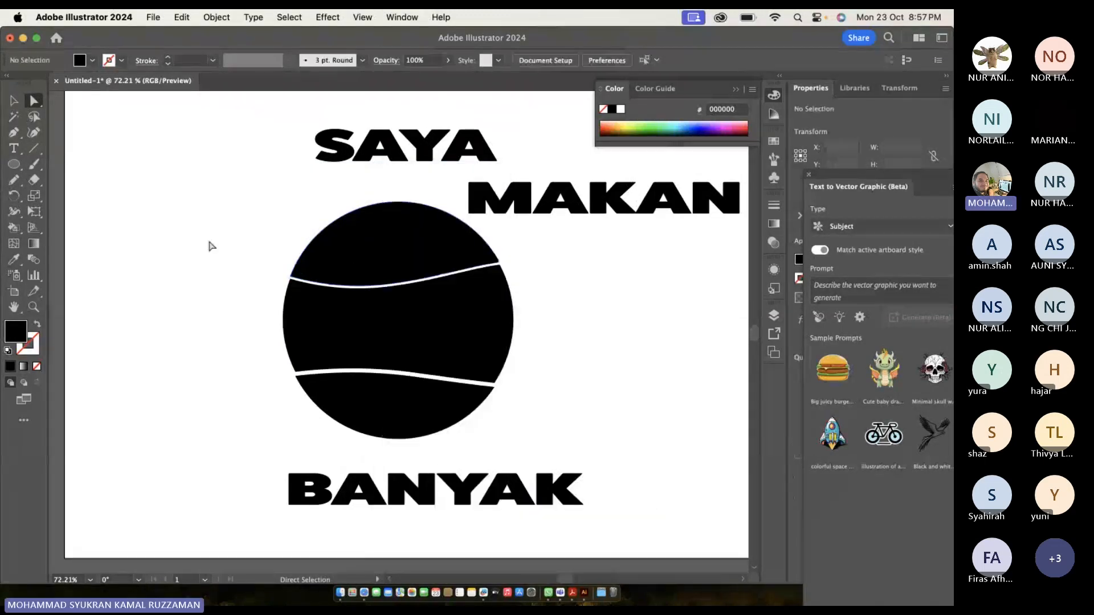
Select all three circle pieces together, bring them to the front and deselect them.
{"action": "left_click", "coordinate": [395, 405]}
{"action": "right_click", "coordinate": [359, 316]}
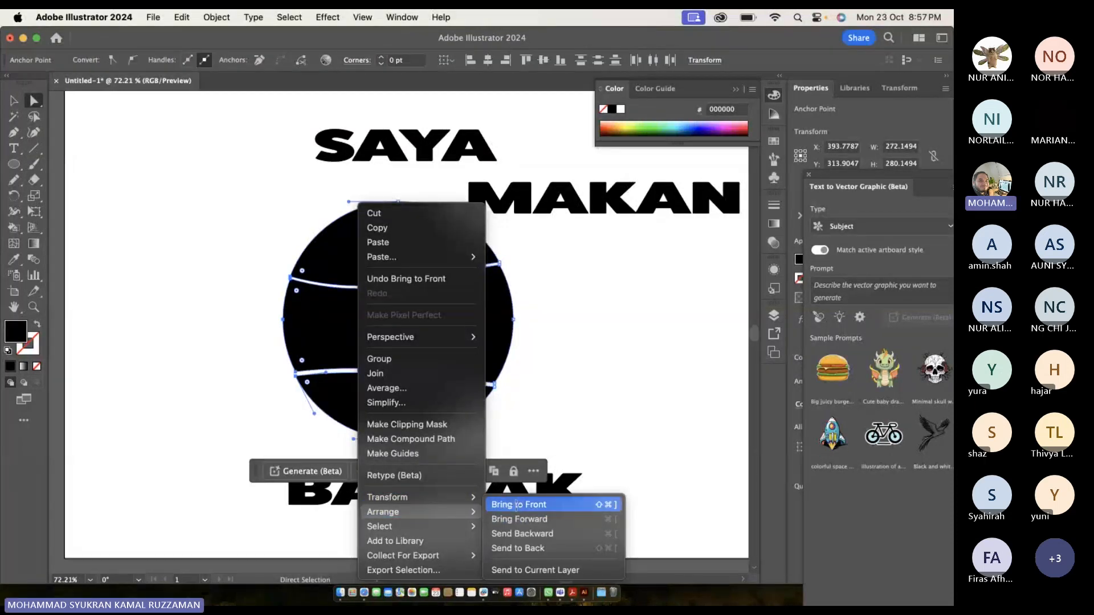
{"action": "left_click", "coordinate": [521, 500]}
{"action": "left_click", "coordinate": [181, 332]}
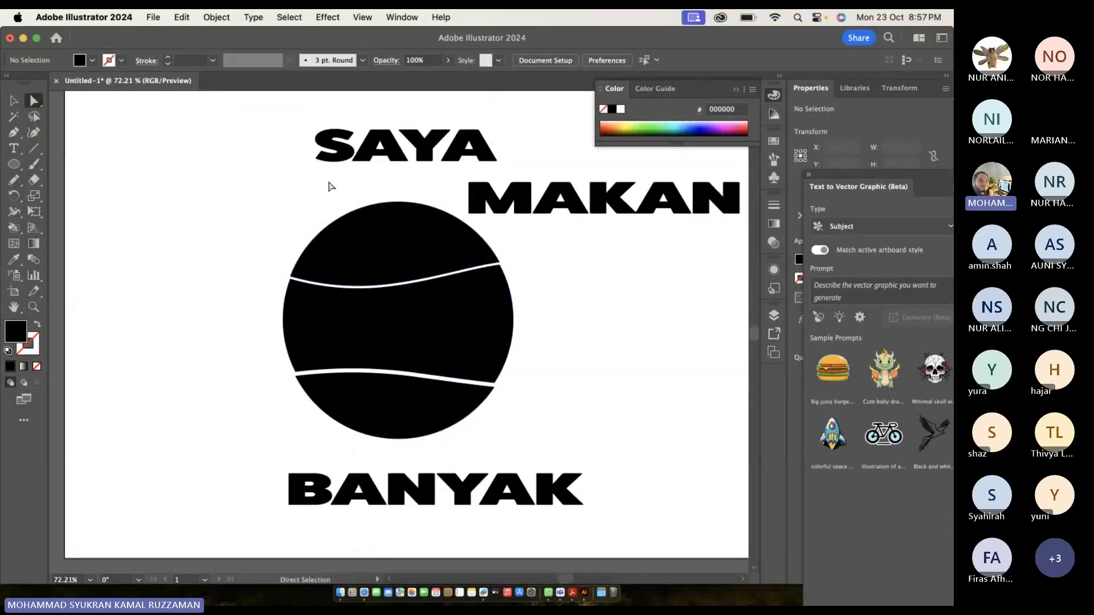
Select the "SAYA" text with the circle's top piece and apply Envelope Distort using Make with Top Object.
{"action": "left_click_drag", "start_coordinate": [362, 149], "coordinate": [364, 152]}
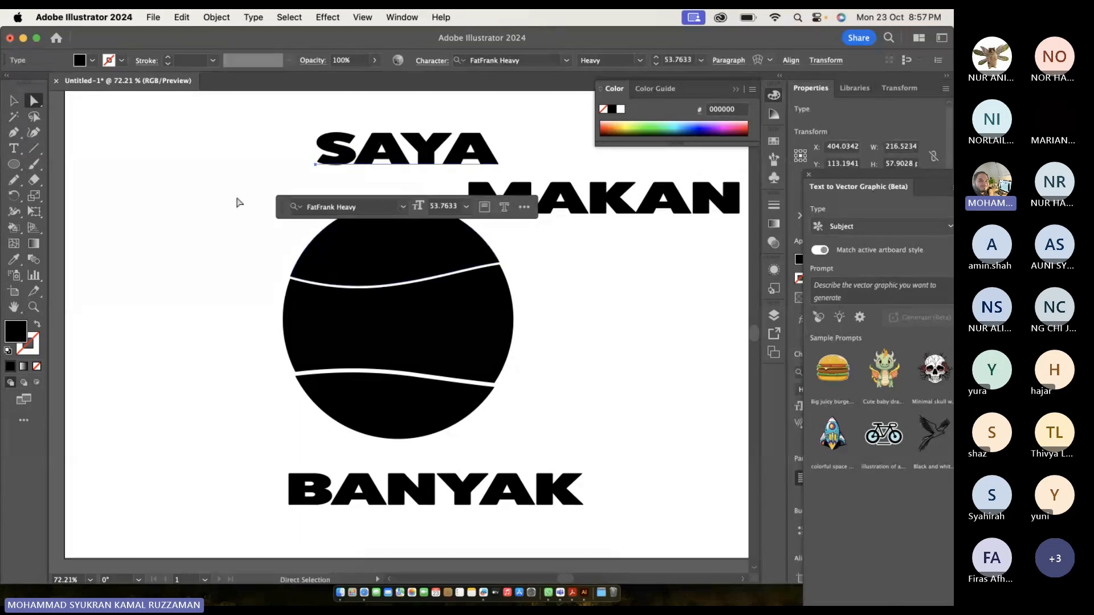
{"action": "left_click", "coordinate": [230, 198]}
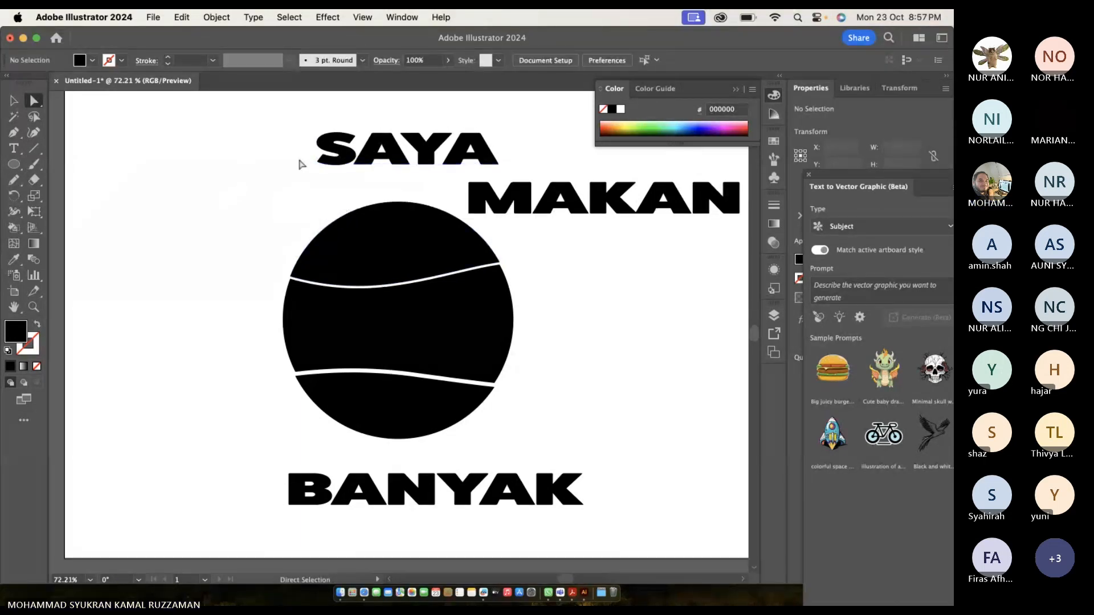
{"action": "left_click", "coordinate": [370, 153]}
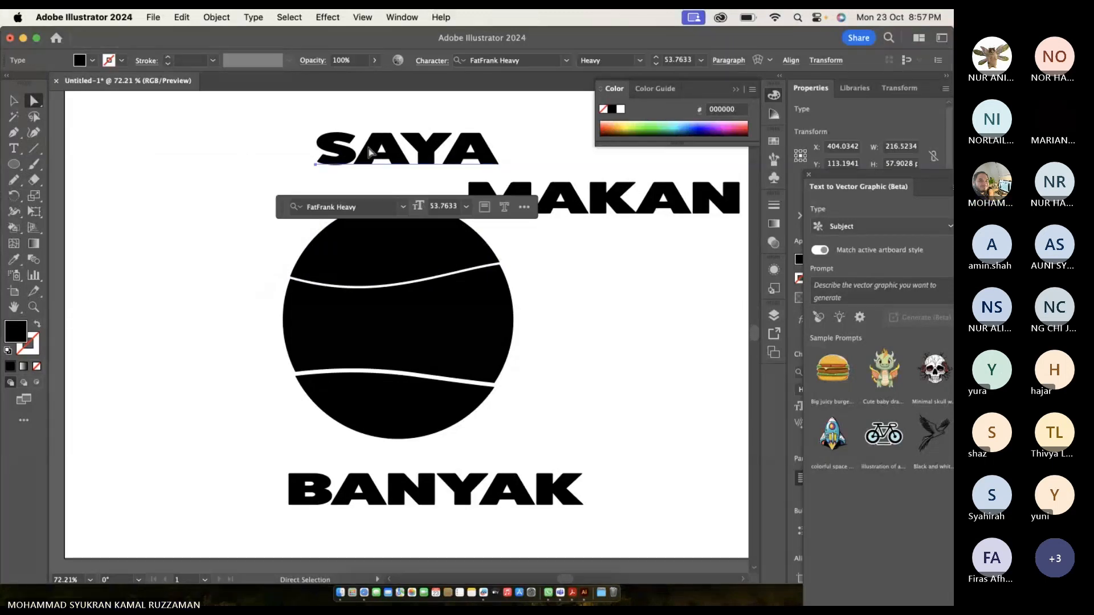
{"action": "left_click", "coordinate": [375, 248]}
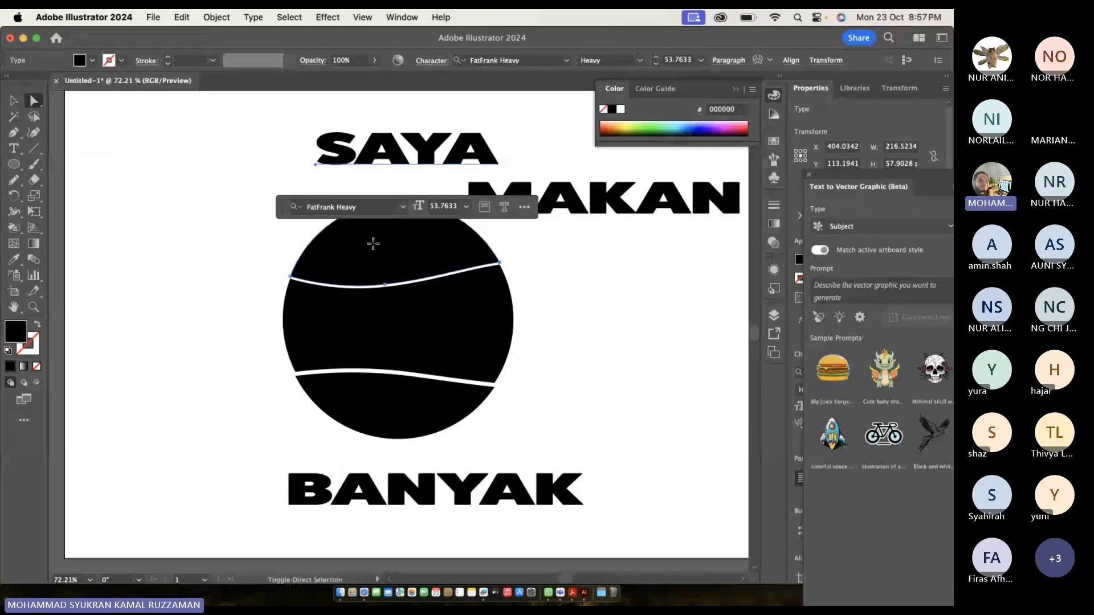
{"action": "left_click_drag", "start_coordinate": [374, 249], "coordinate": [215, 243]}
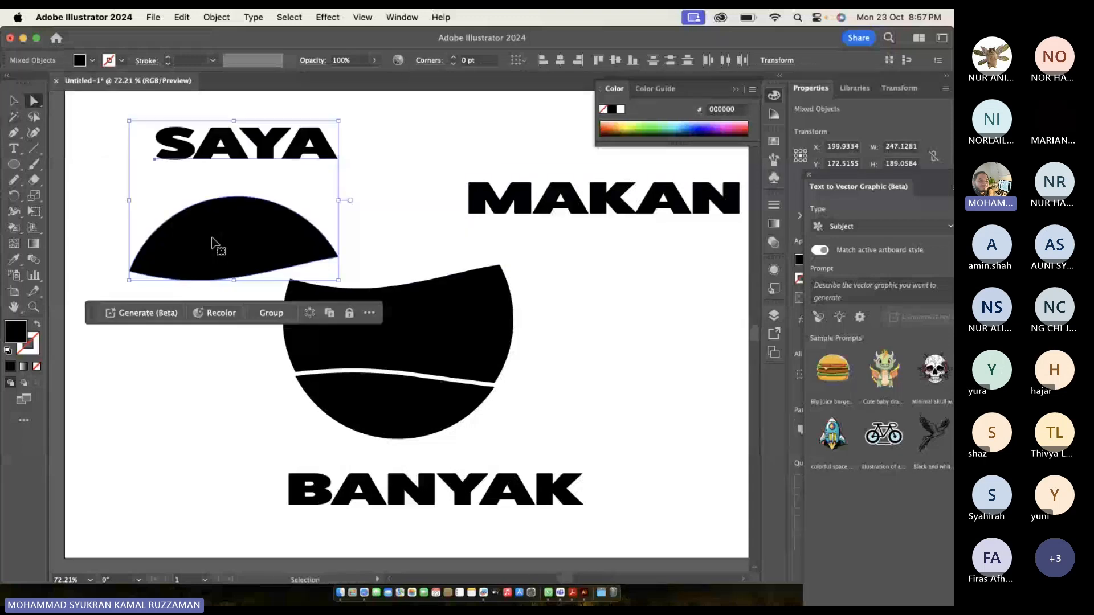
{"action": "key", "text": "super+z"}
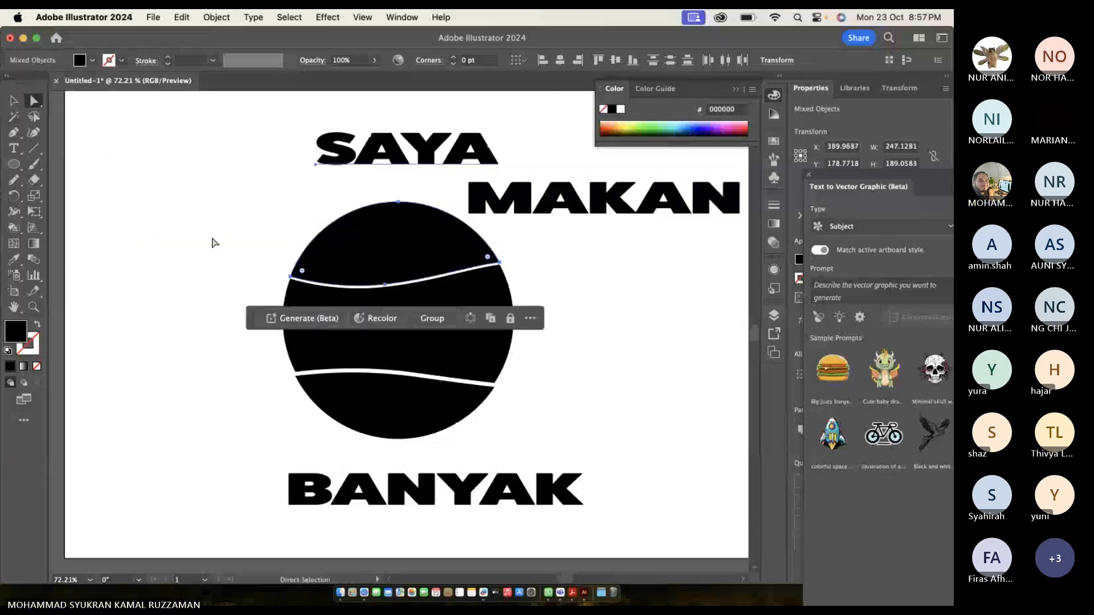
{"action": "left_click", "coordinate": [215, 17]}
{"action": "mouse_move", "coordinate": [332, 455]}
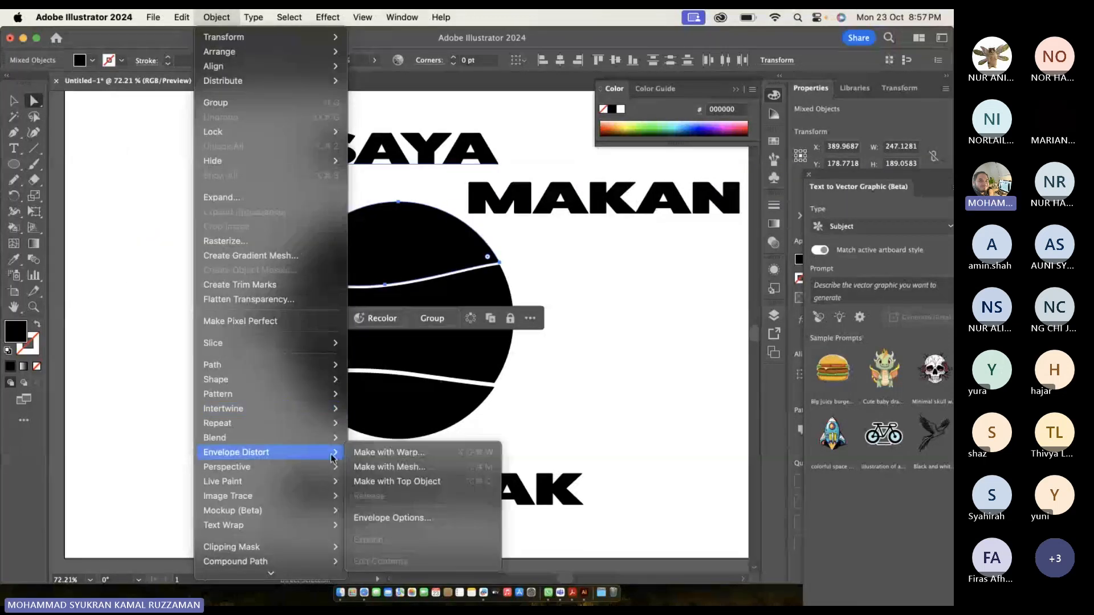
{"action": "left_click", "coordinate": [390, 482]}
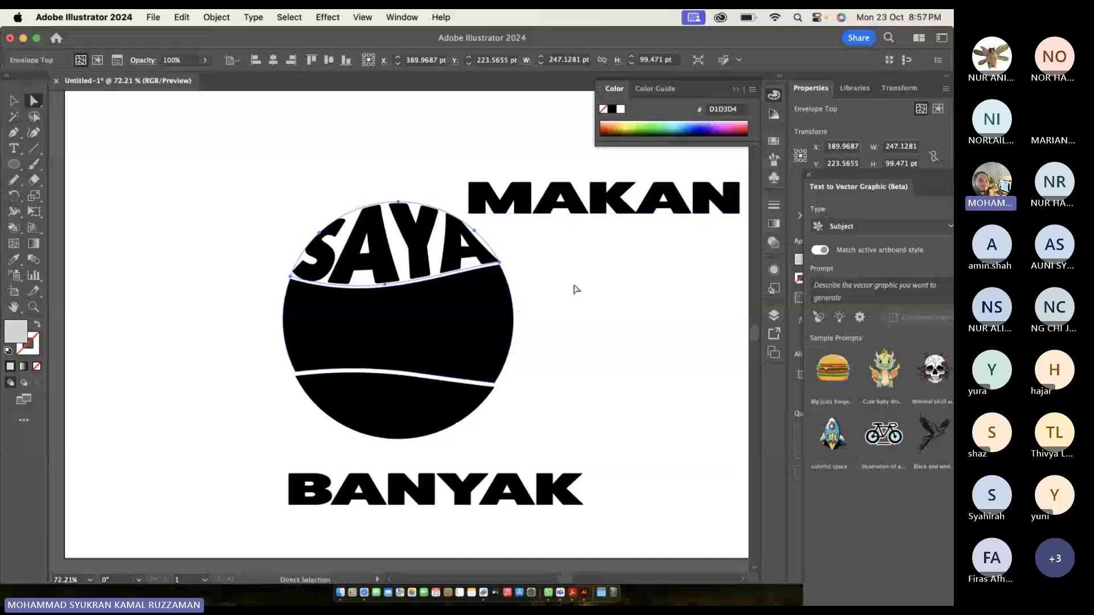
{"action": "left_click", "coordinate": [577, 208]}
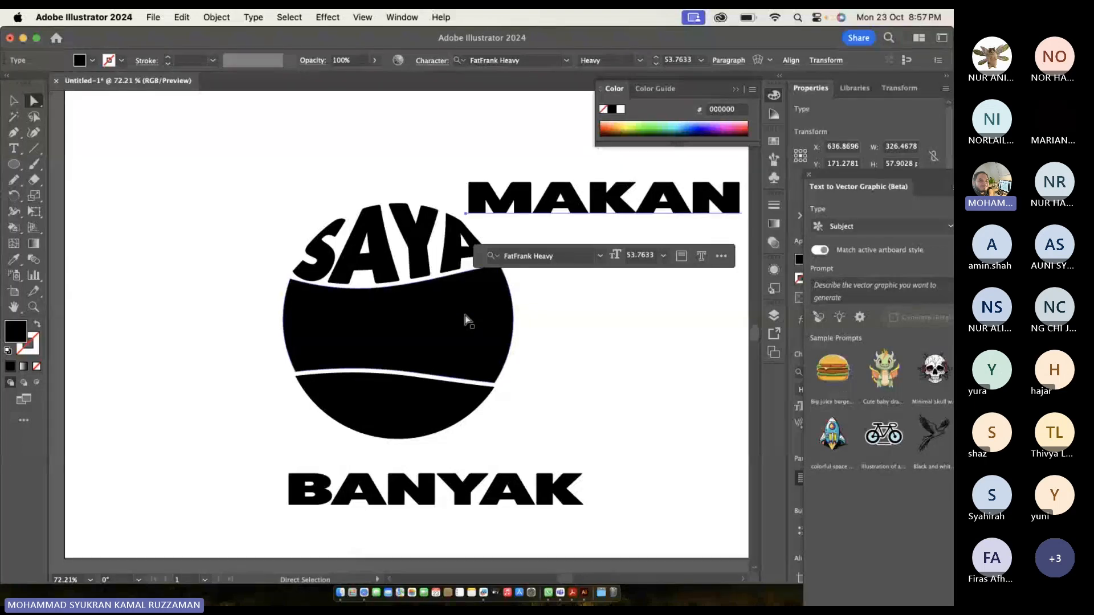
{"action": "left_click", "coordinate": [630, 344]}
{"action": "right_click", "coordinate": [471, 337]}
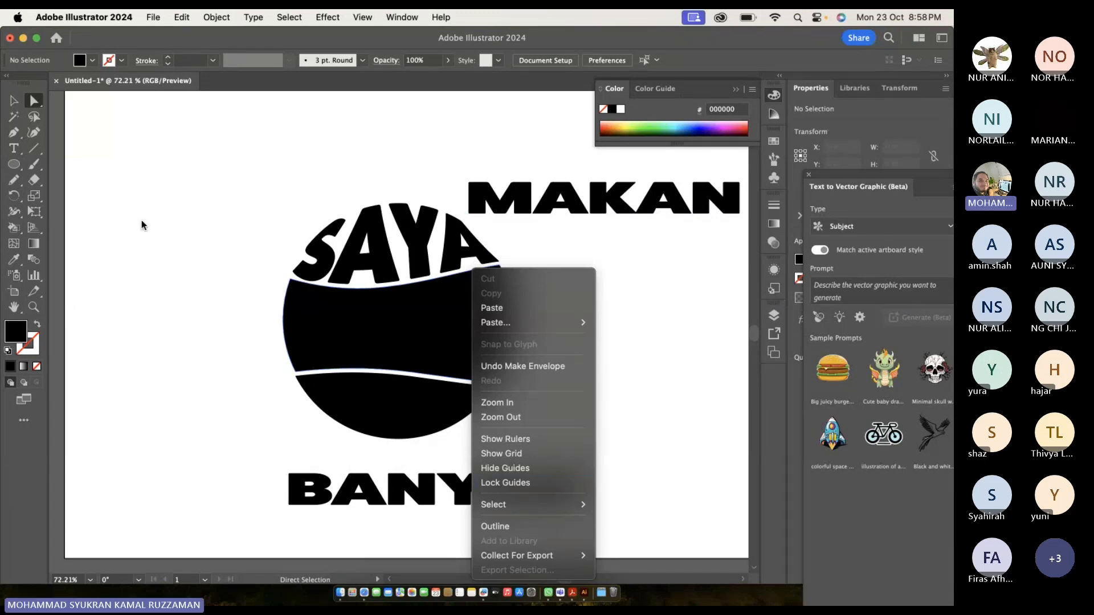
Bring the circle's middle piece to the front with the Selection tool.
{"action": "left_click", "coordinate": [15, 107]}
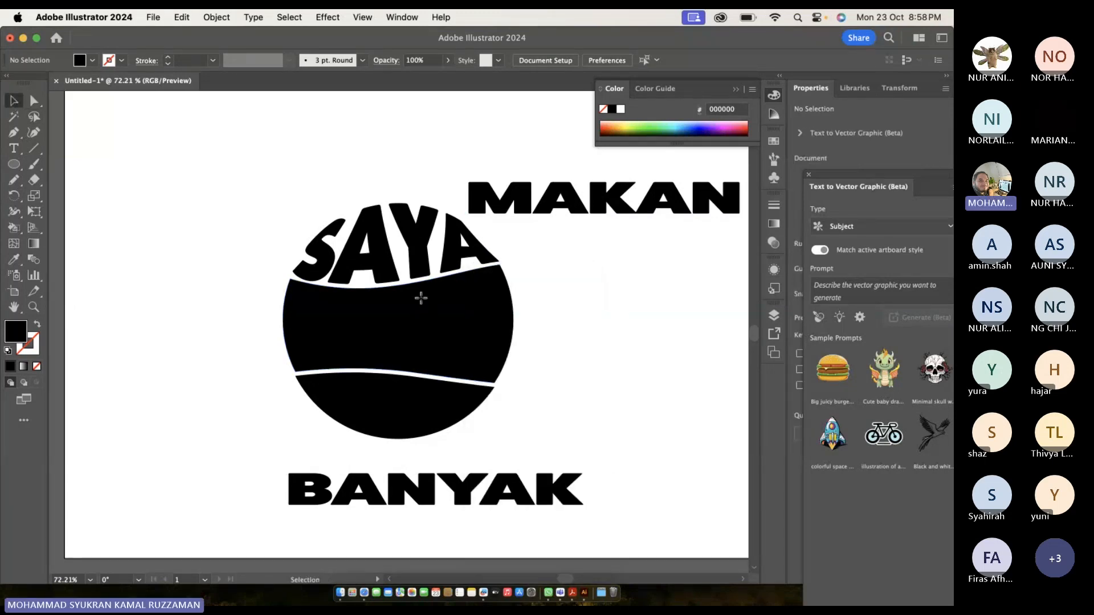
{"action": "right_click", "coordinate": [422, 270]}
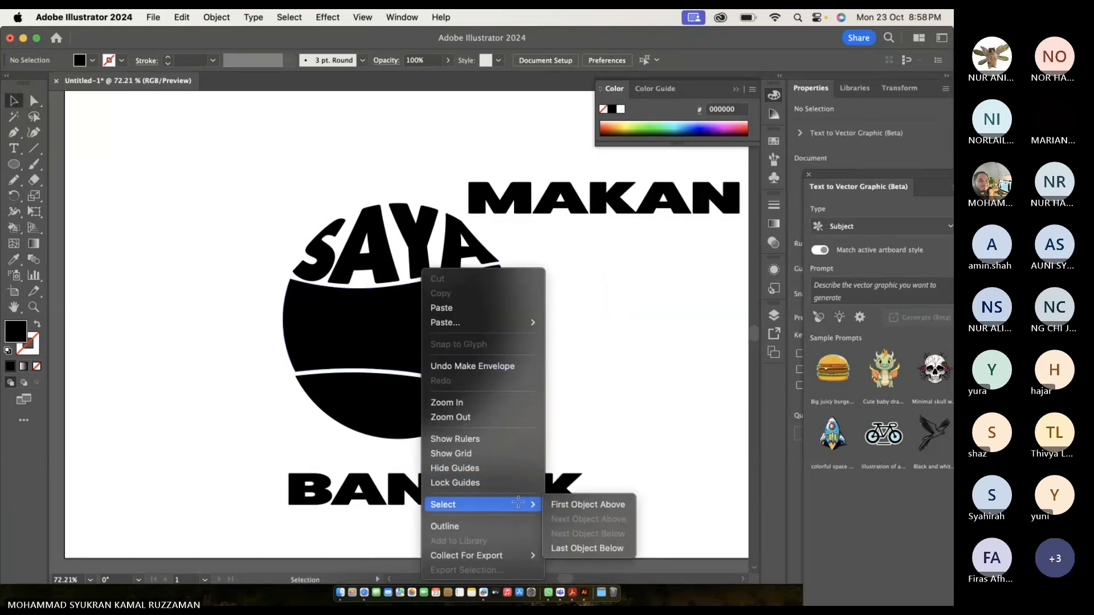
{"action": "left_click", "coordinate": [627, 446]}
{"action": "left_click", "coordinate": [445, 339]}
{"action": "right_click", "coordinate": [442, 334]}
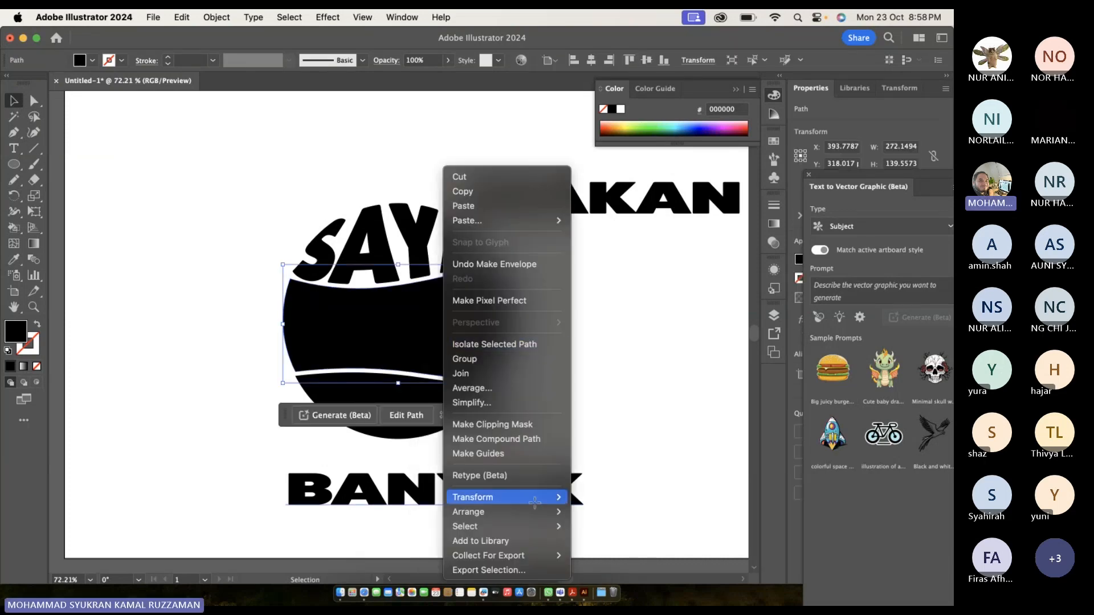
{"action": "mouse_move", "coordinate": [496, 512]}
{"action": "left_click", "coordinate": [616, 499]}
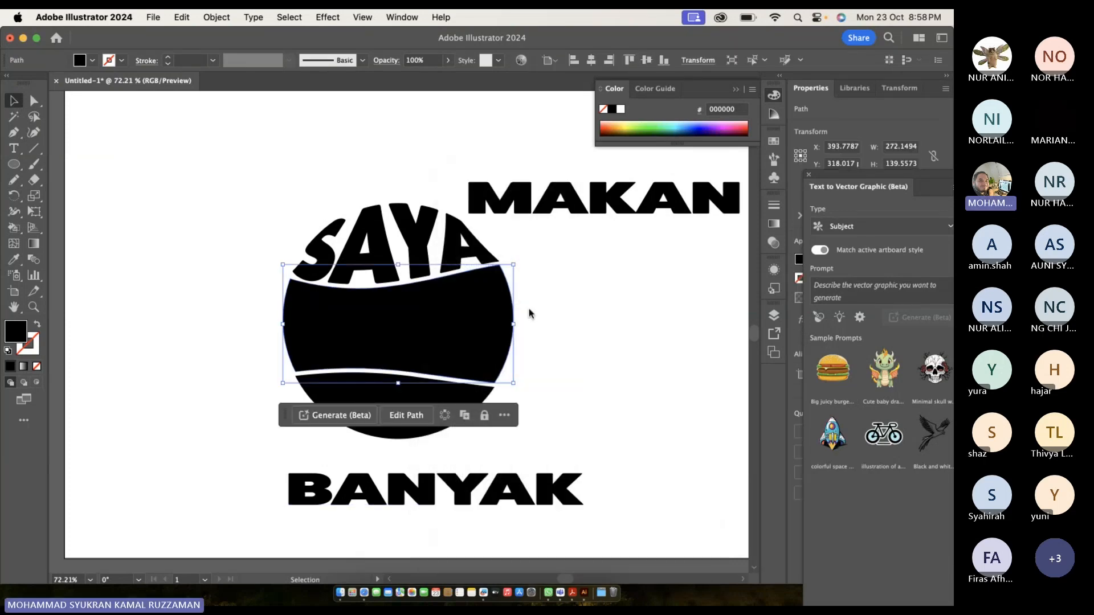
Add the "MAKAN" text to the selected middle piece, apply Envelope Distort using Make with Top Object and deselect the result.
{"action": "left_click", "coordinate": [522, 202], "text": "shift"}
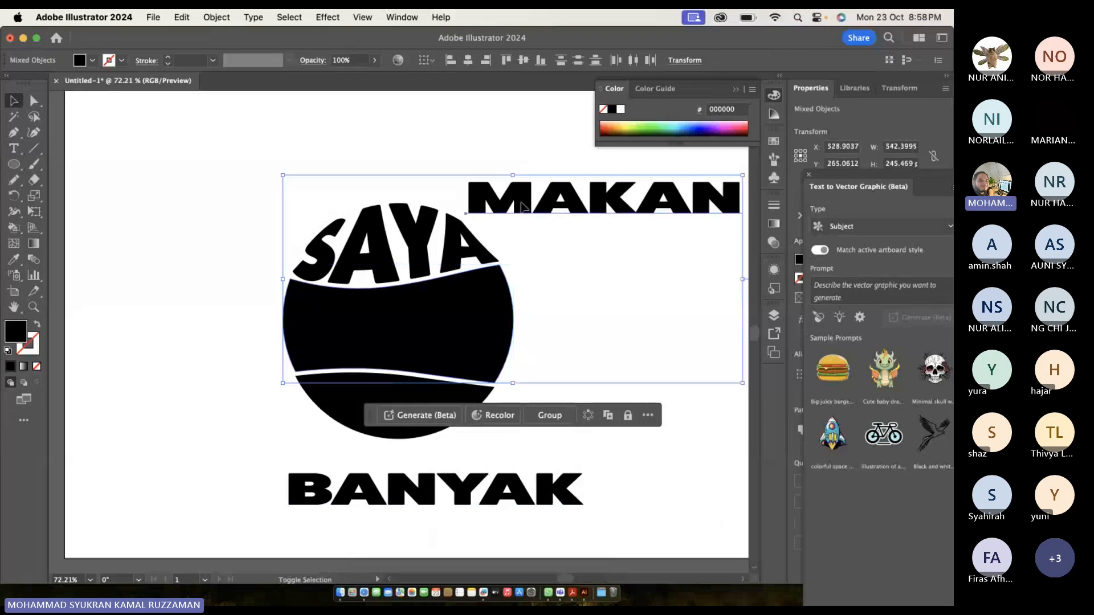
{"action": "left_click", "coordinate": [217, 17]}
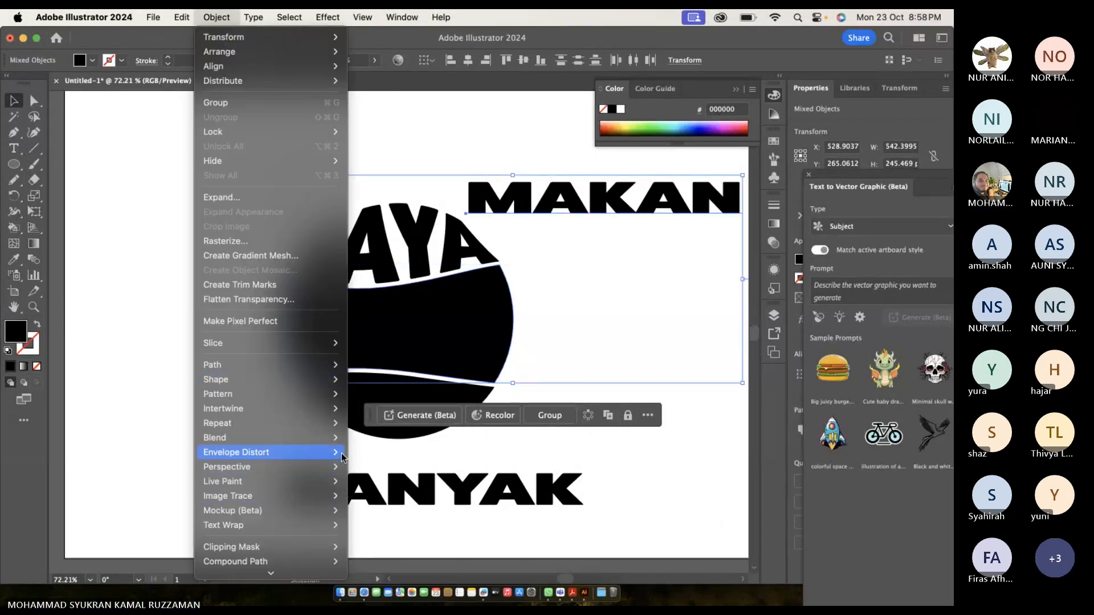
{"action": "mouse_move", "coordinate": [342, 458]}
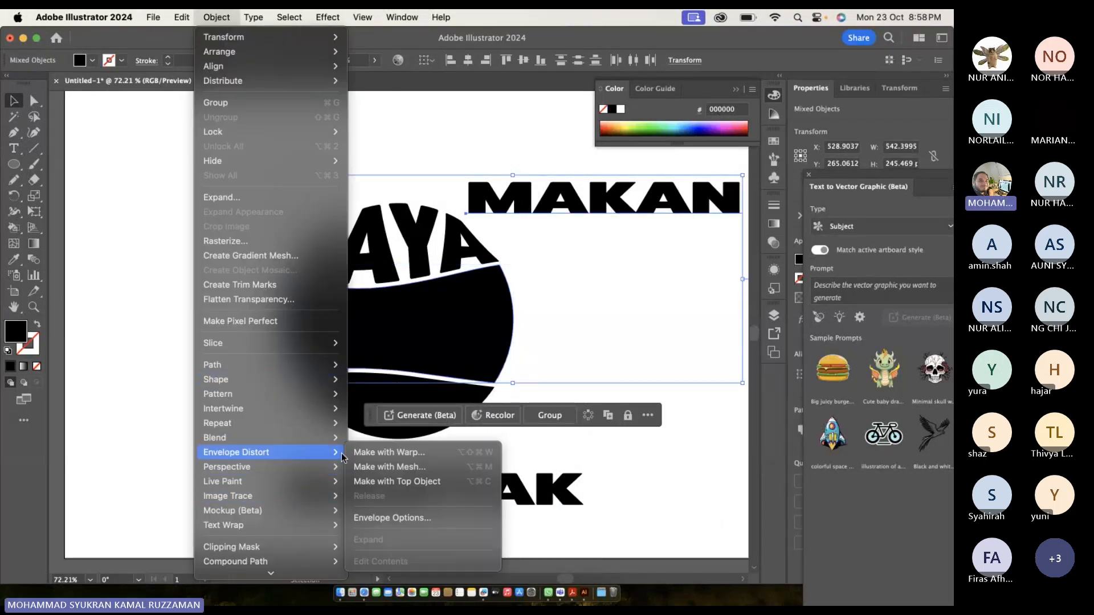
{"action": "left_click", "coordinate": [412, 483]}
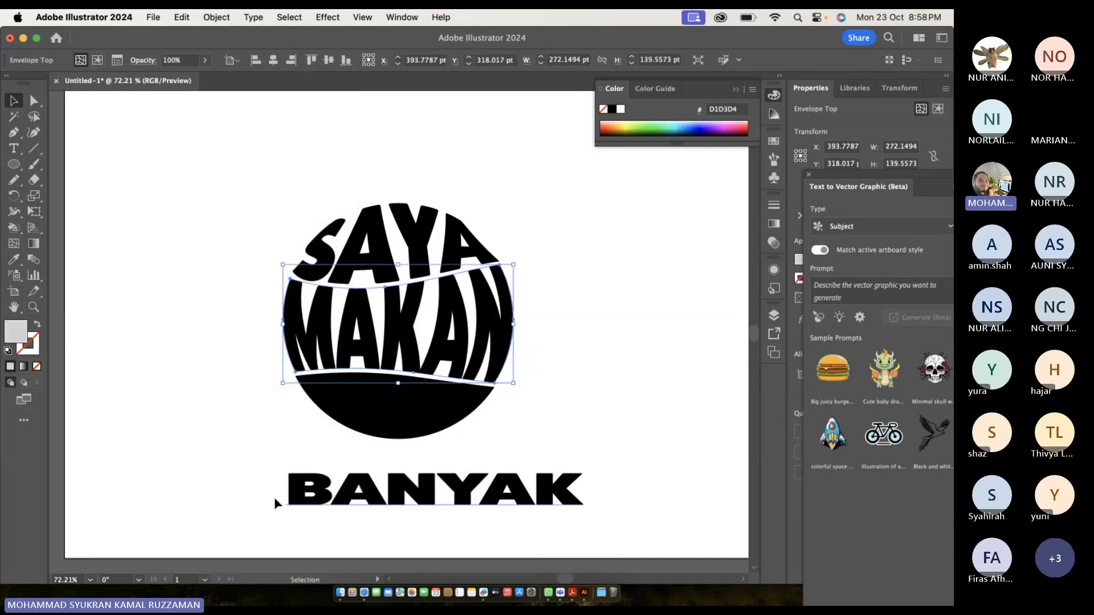
{"action": "left_click", "coordinate": [226, 471]}
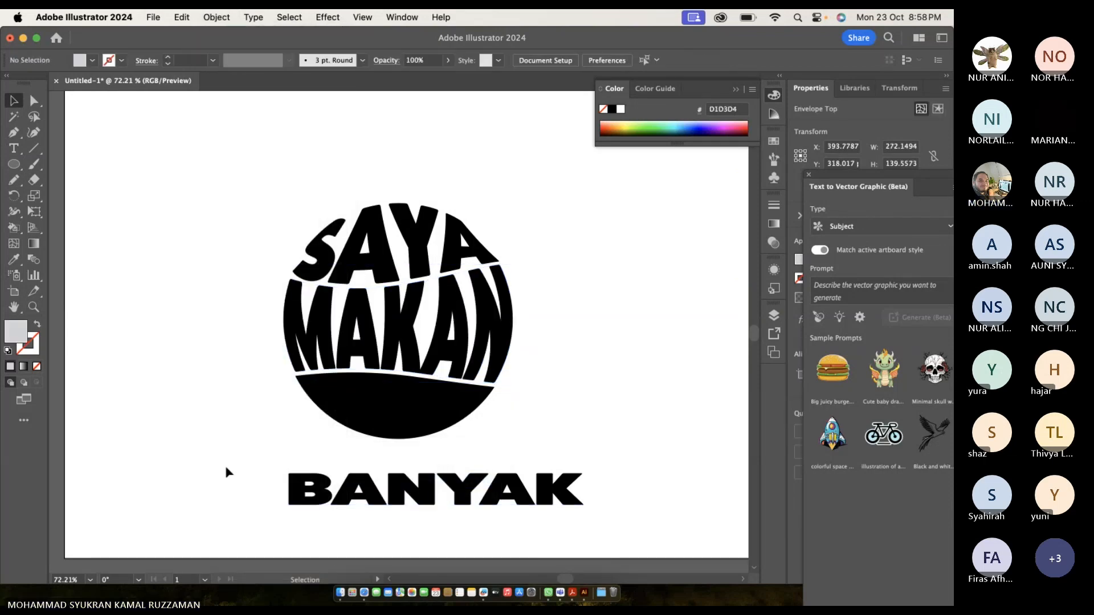
Select the circle's bottom piece with the "BANYAK" text, apply Envelope Distort using Make with Top Object and deselect the result.
{"action": "left_click", "coordinate": [364, 422]}
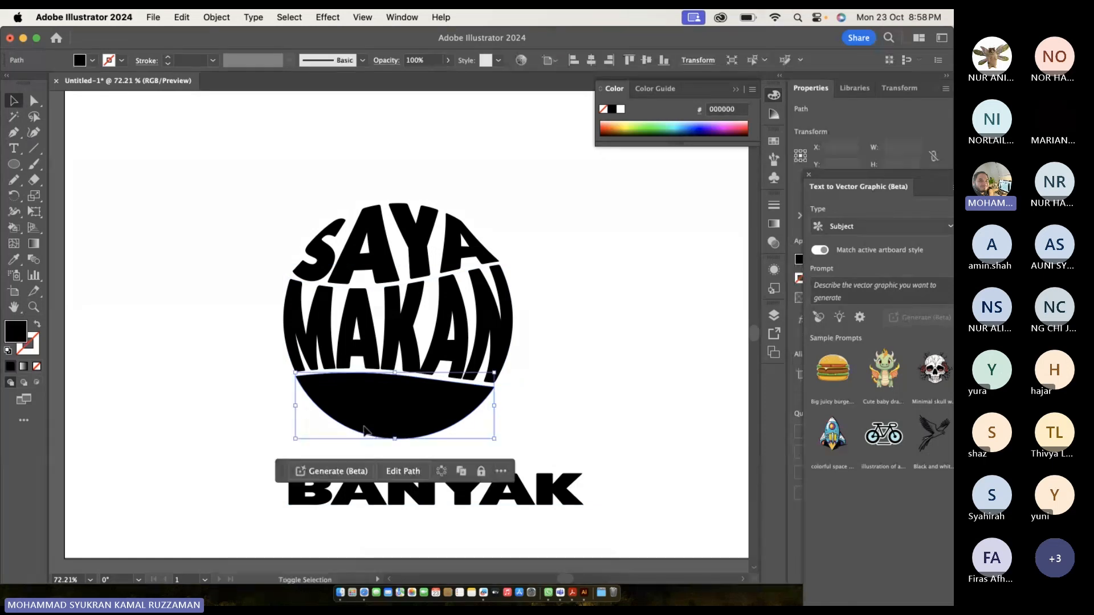
{"action": "left_click", "coordinate": [348, 497], "text": "shift"}
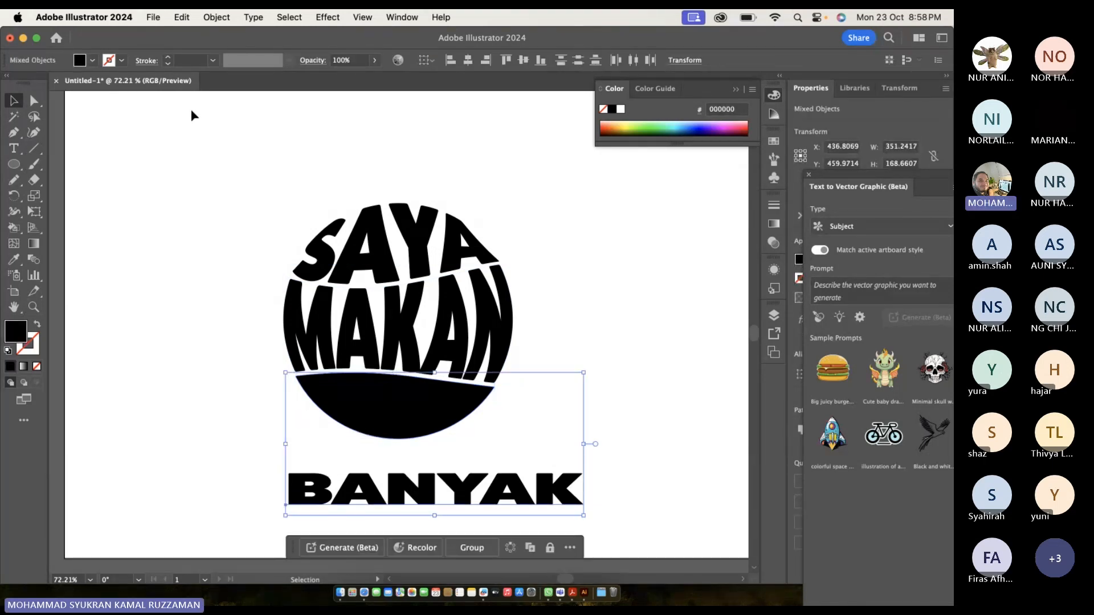
{"action": "left_click", "coordinate": [207, 16]}
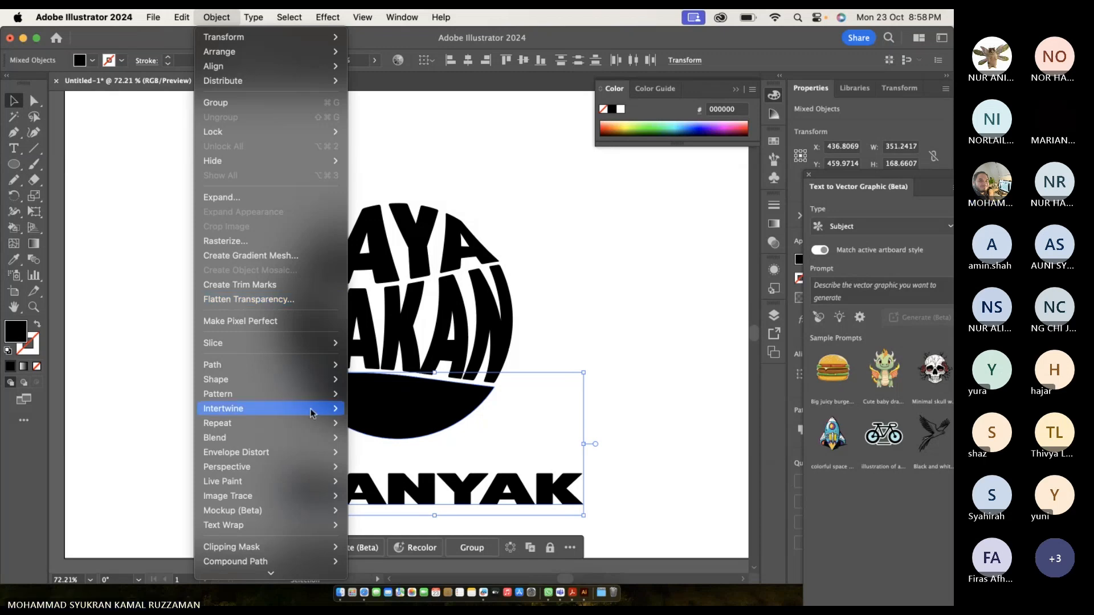
{"action": "mouse_move", "coordinate": [315, 444]}
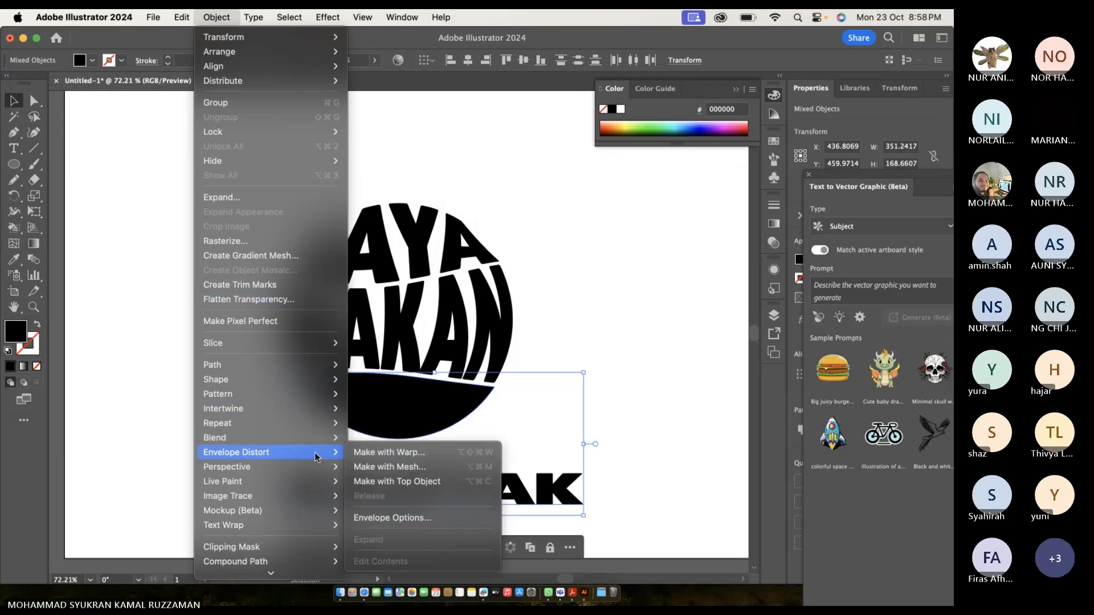
{"action": "left_click", "coordinate": [397, 481]}
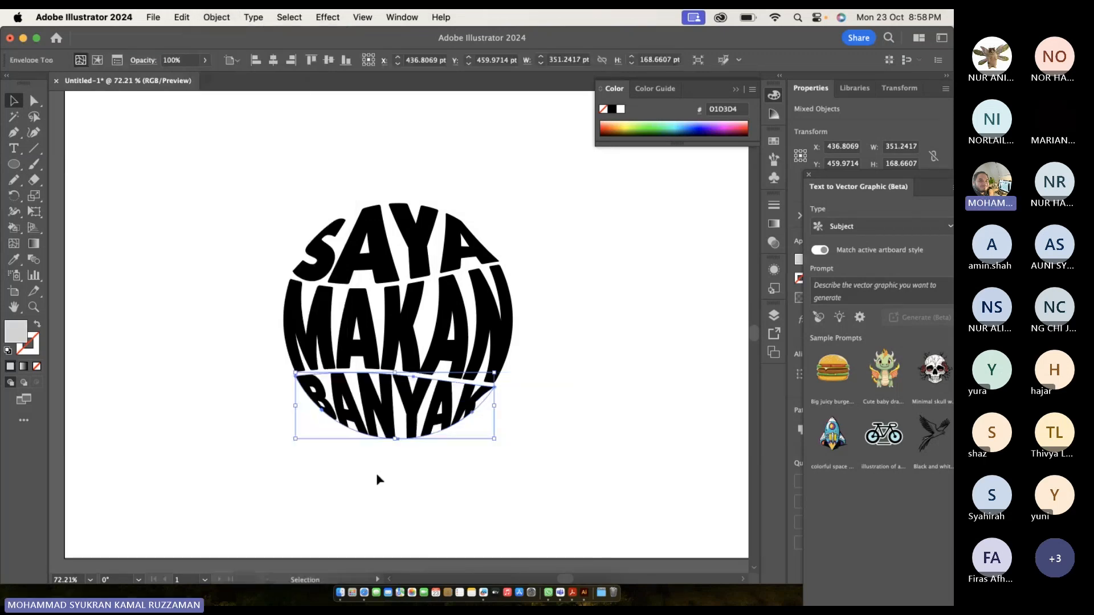
{"action": "left_click", "coordinate": [340, 462]}
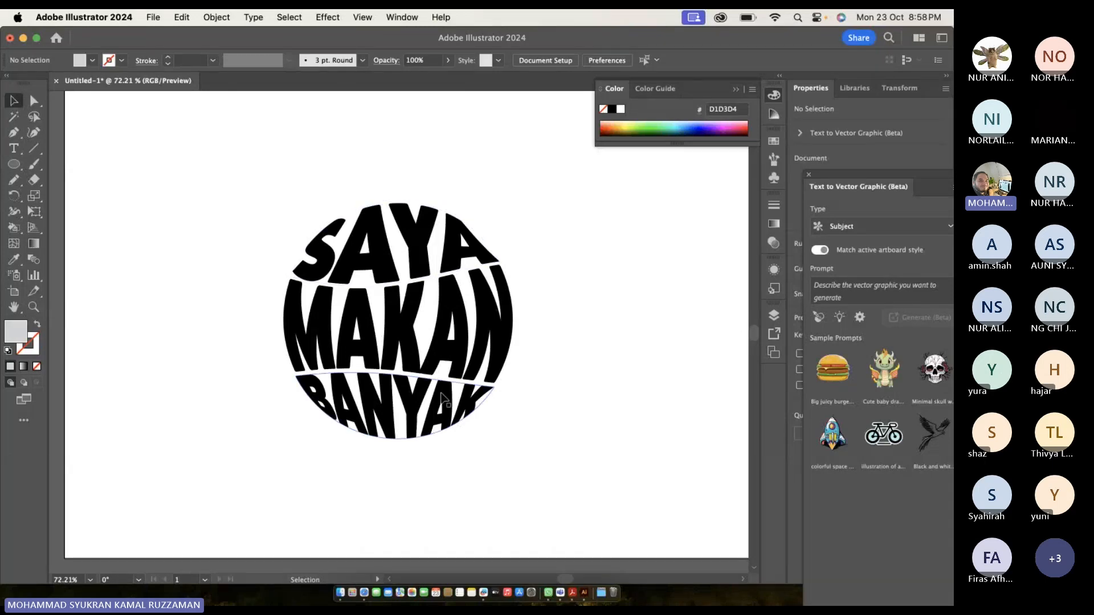
{"action": "scroll", "coordinate": [442, 399], "scroll_direction": "up", "scroll_amount": 3}
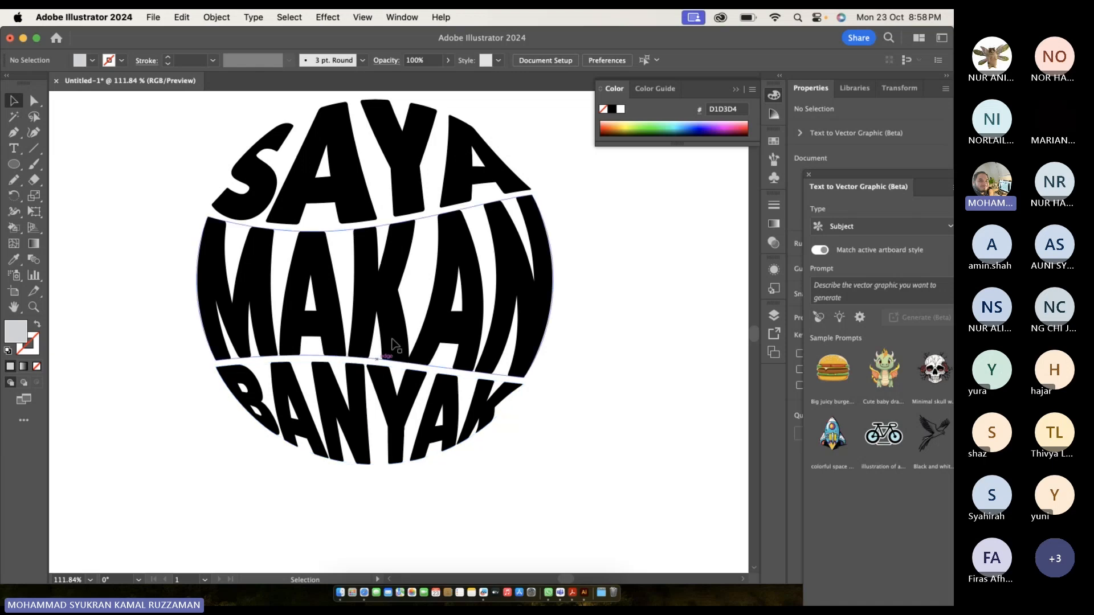
{"action": "scroll", "coordinate": [393, 344], "scroll_direction": "up", "scroll_amount": 3}
{"action": "scroll", "coordinate": [393, 344], "scroll_direction": "up", "scroll_amount": 3}
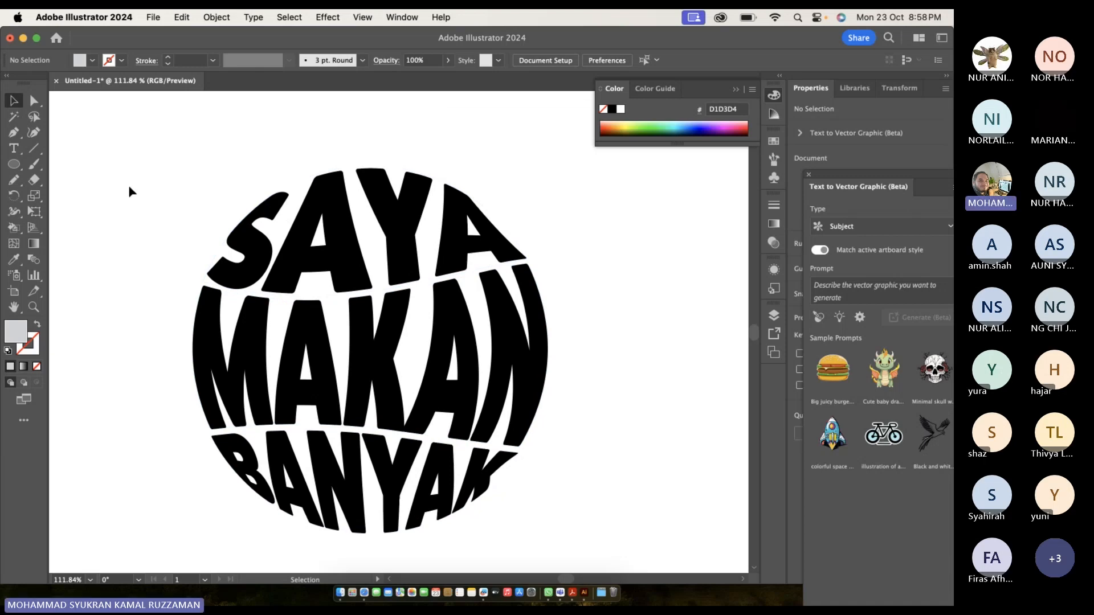
{"action": "left_click_drag", "start_coordinate": [128, 185], "coordinate": [624, 475]}
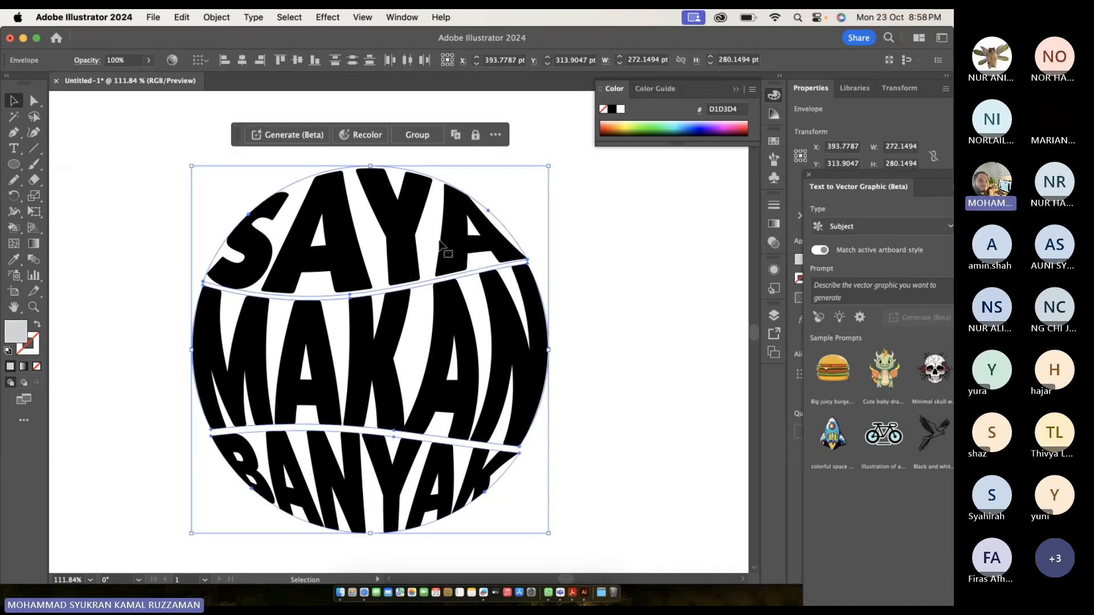
{"action": "left_click", "coordinate": [610, 252]}
Enter the "SAYA" envelope's contents and sample the white background onto its text with the Eyedropper.
{"action": "double_click", "coordinate": [447, 243]}
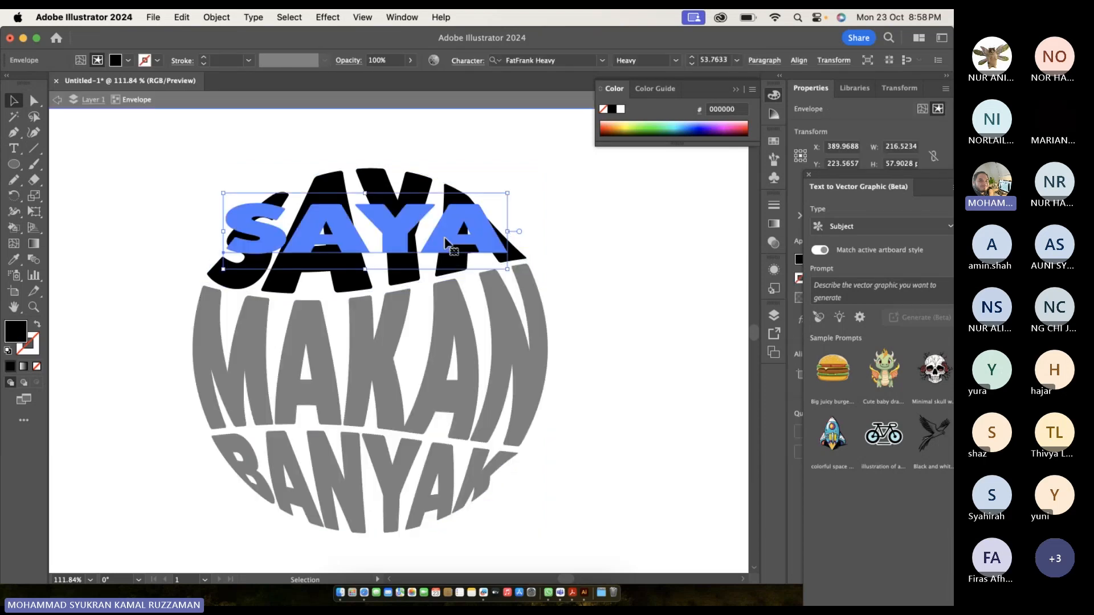
{"action": "key", "text": "i"}
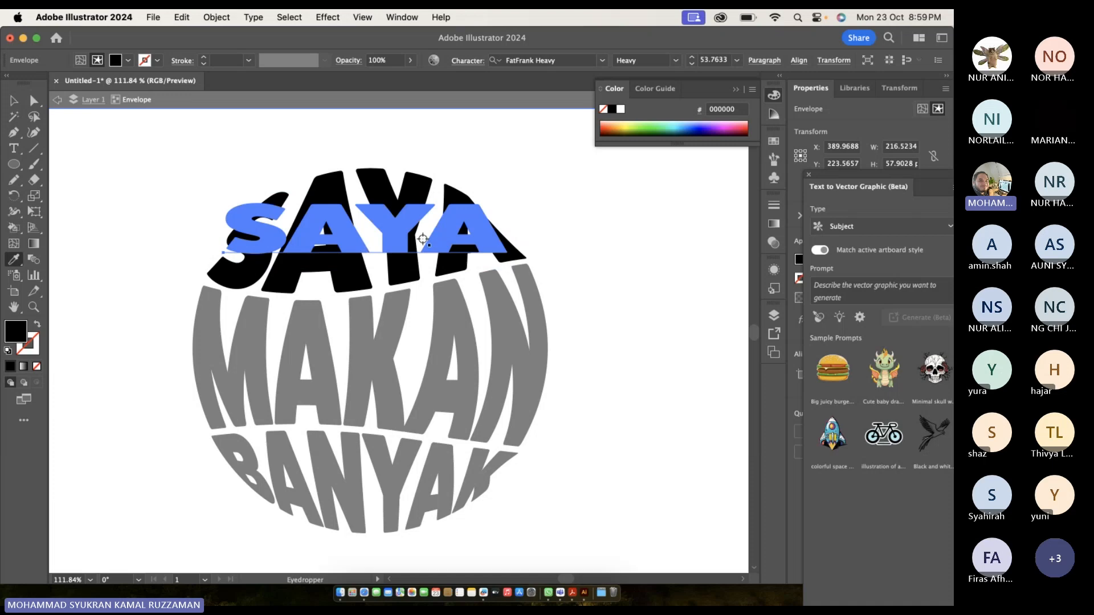
{"action": "left_click", "coordinate": [426, 239]}
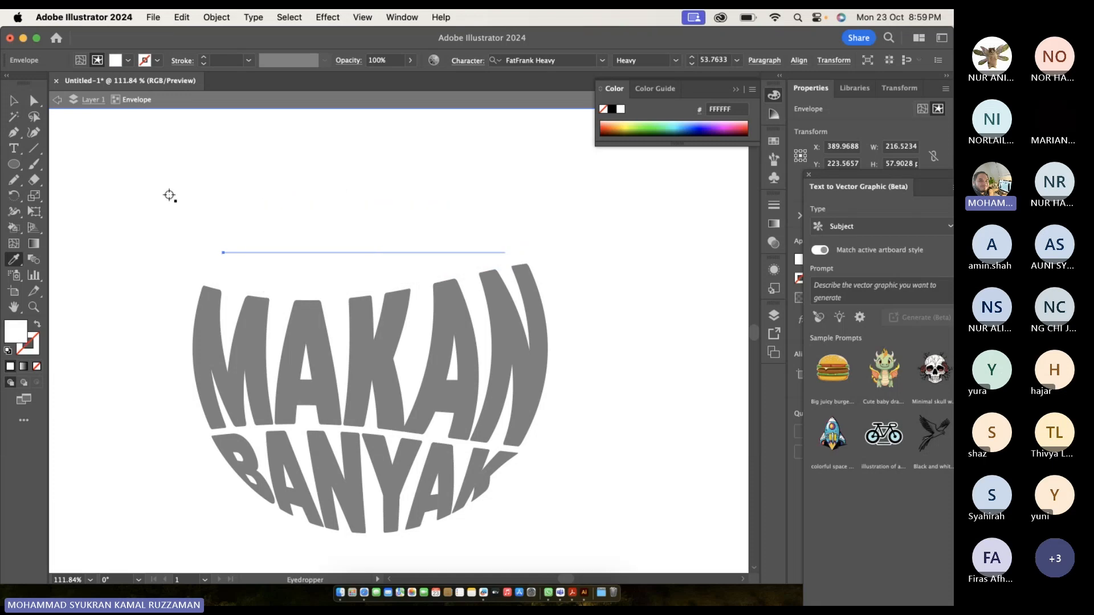
Replace the word "SAYA" inside the top envelope with a four-letter first name in capitals and leave isolation mode.
{"action": "key", "text": "v"}
{"action": "double_click", "coordinate": [302, 237]}
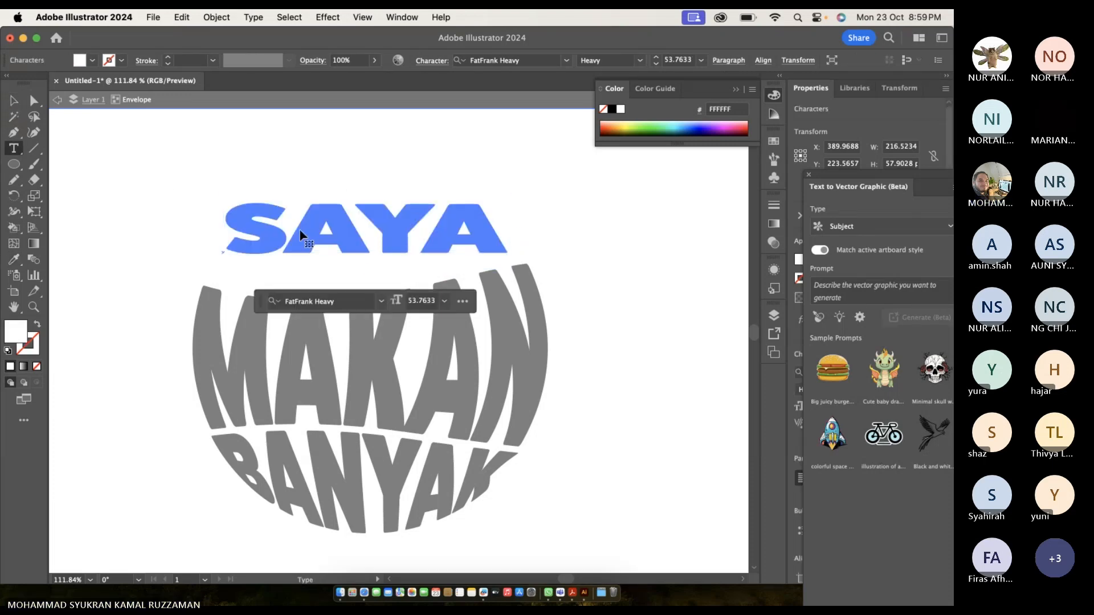
{"action": "double_click", "coordinate": [306, 229]}
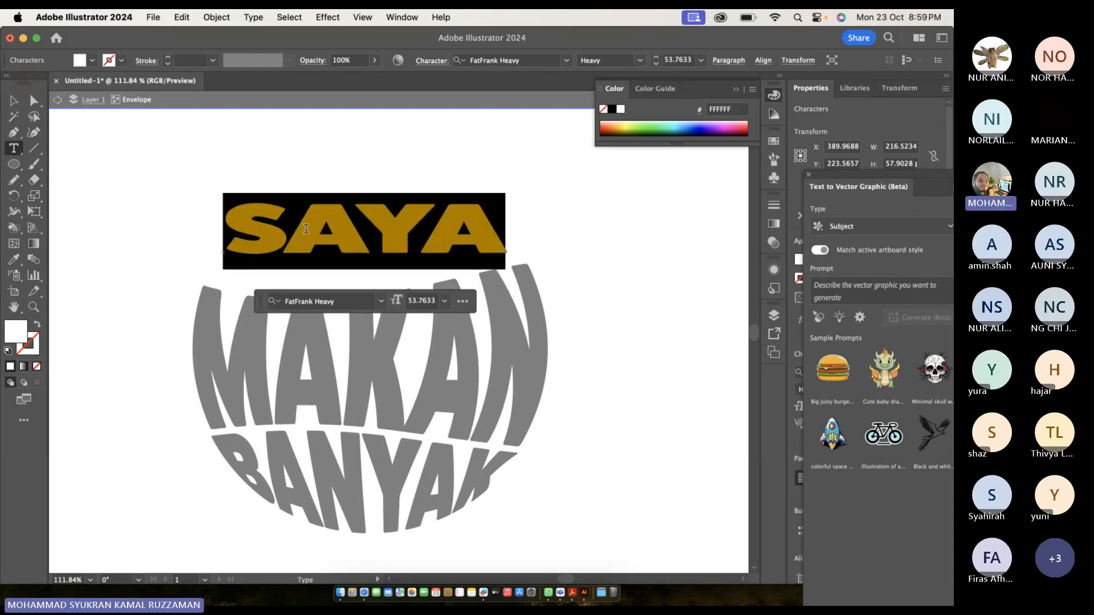
{"action": "type", "text": "SITI"}
{"action": "key", "text": "BackSpace"}
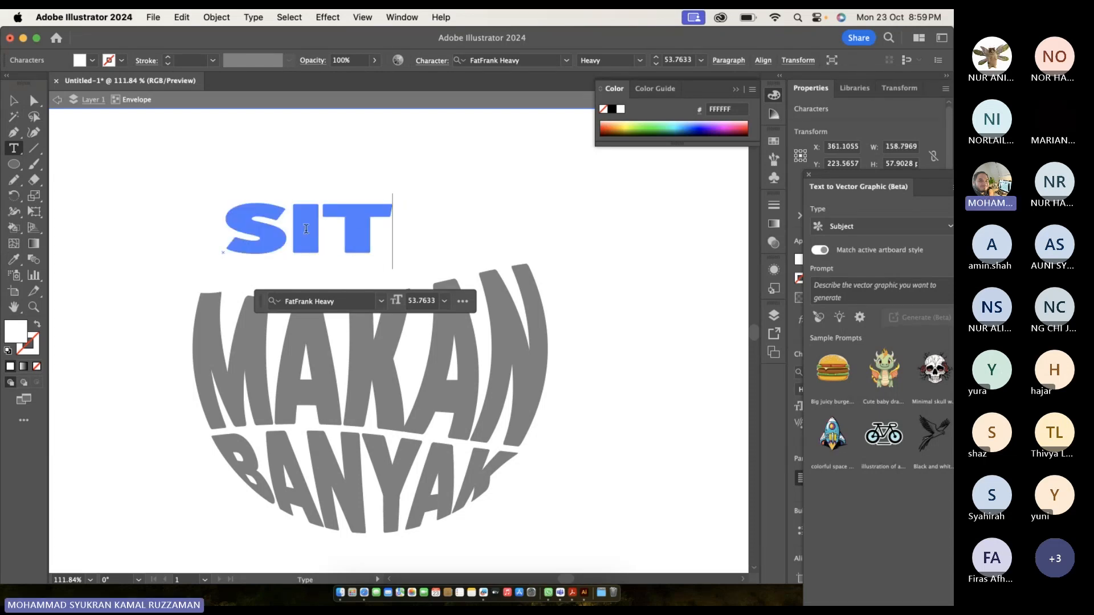
{"action": "type", "text": "I"}
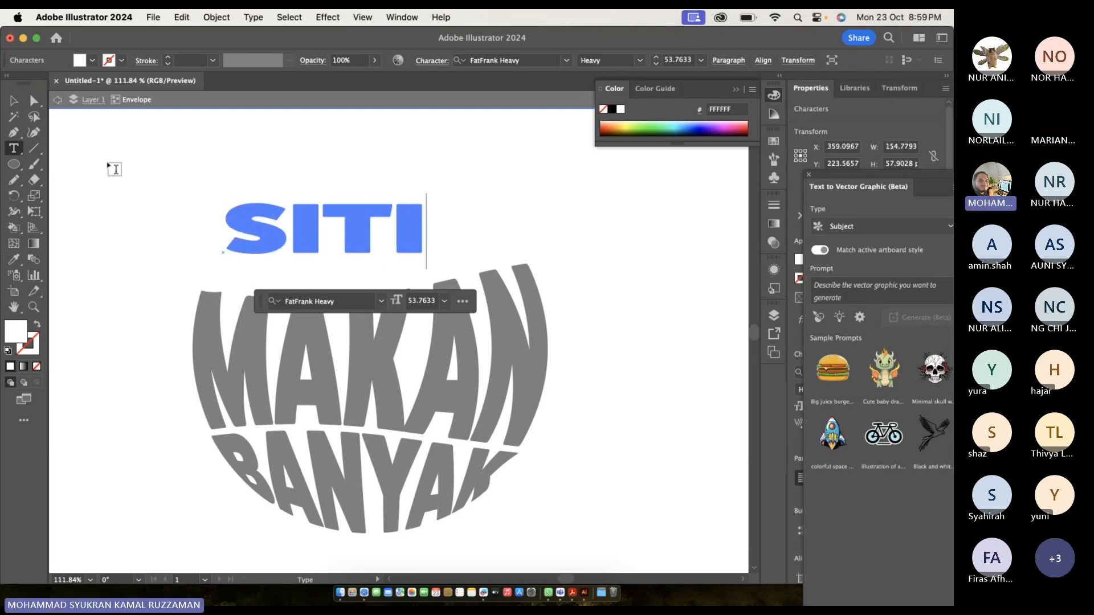
{"action": "left_click", "coordinate": [18, 107]}
{"action": "double_click", "coordinate": [107, 172]}
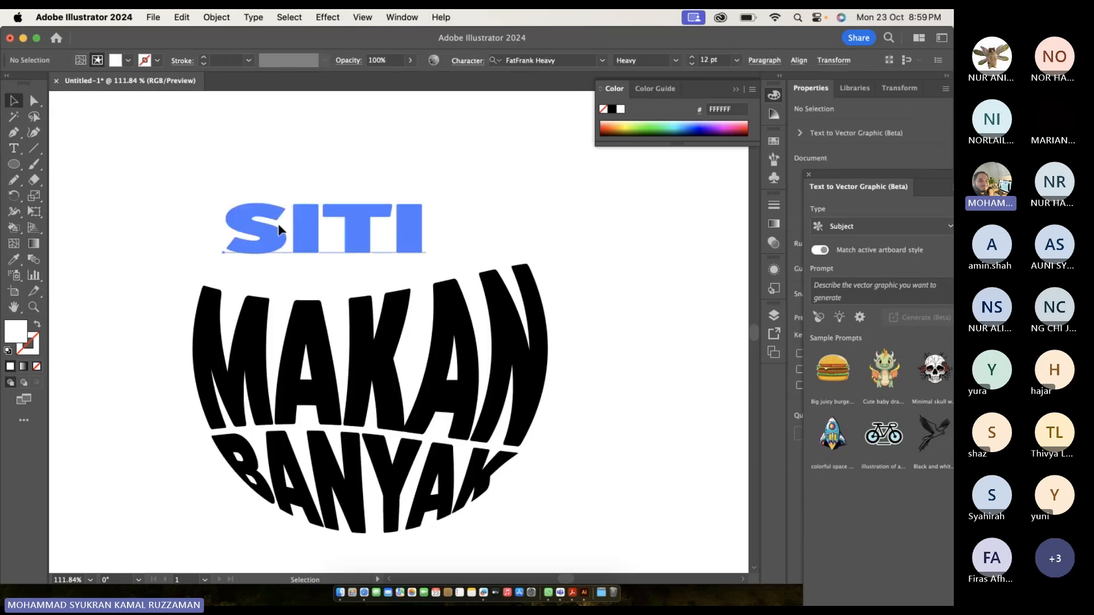
Reopen the top envelope's contents, select all of its text and set the fill colour to 000000, undoing any stray placeholder text.
{"action": "double_click", "coordinate": [279, 230]}
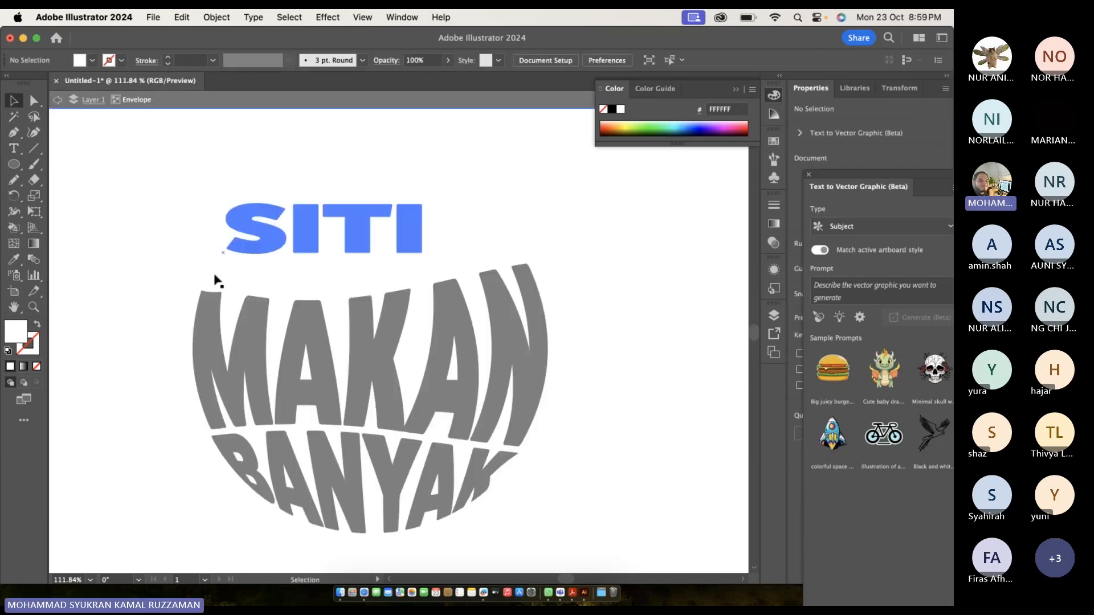
{"action": "double_click", "coordinate": [17, 330]}
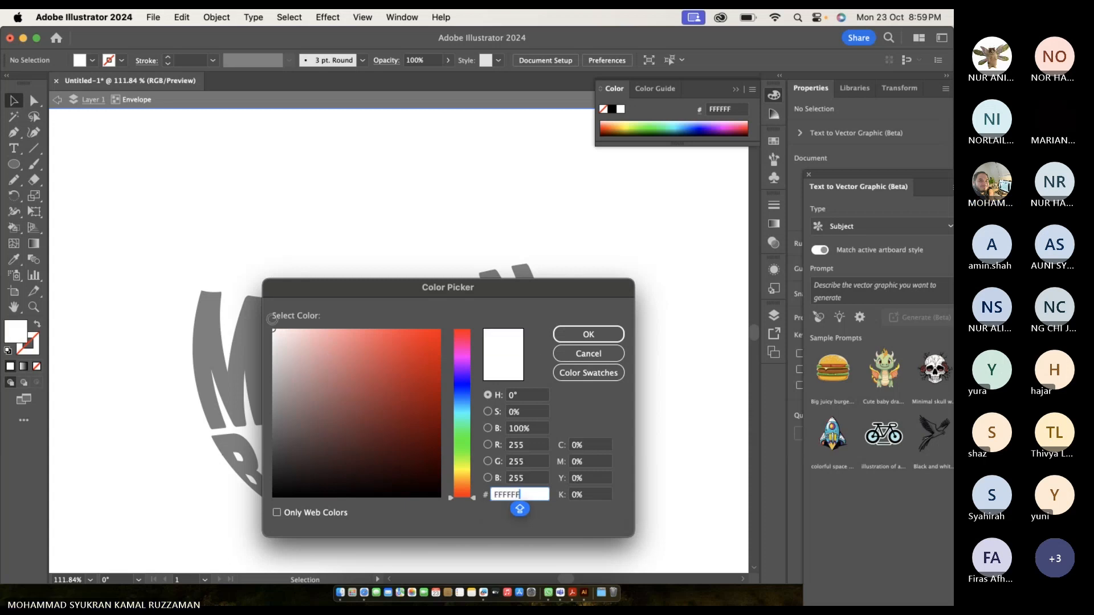
{"action": "left_click", "coordinate": [573, 341]}
{"action": "double_click", "coordinate": [414, 252]}
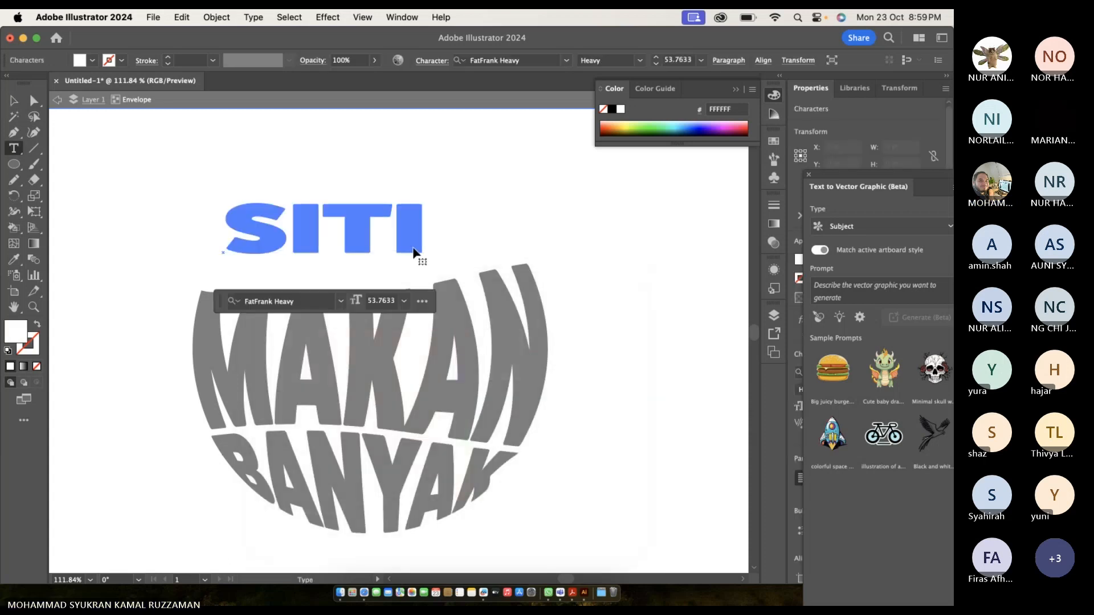
{"action": "key", "text": "super+a"}
{"action": "double_click", "coordinate": [19, 332]}
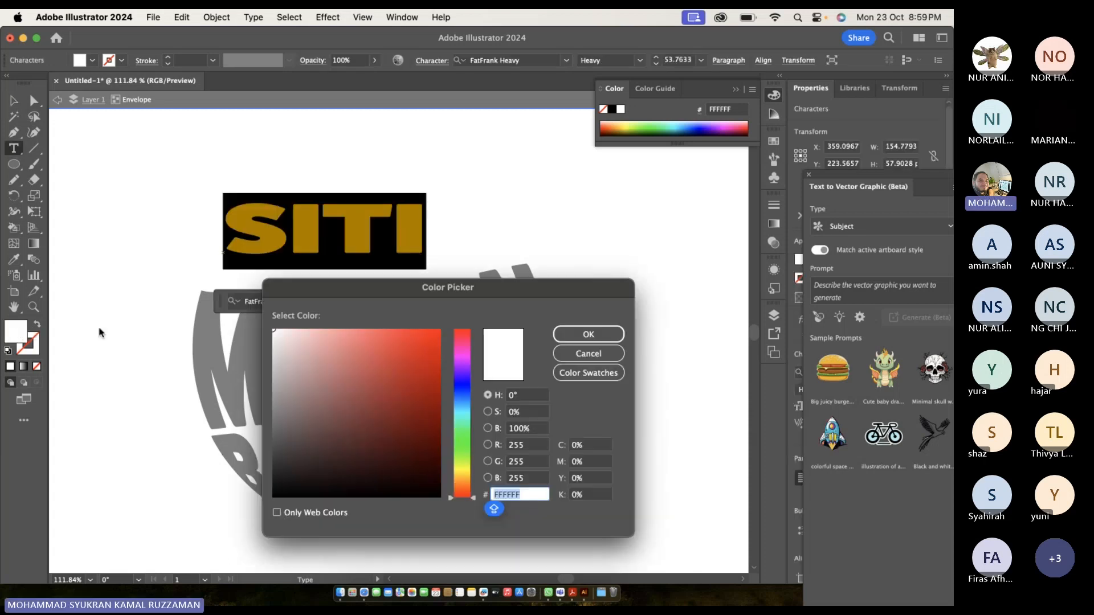
{"action": "type", "text": "000000"}
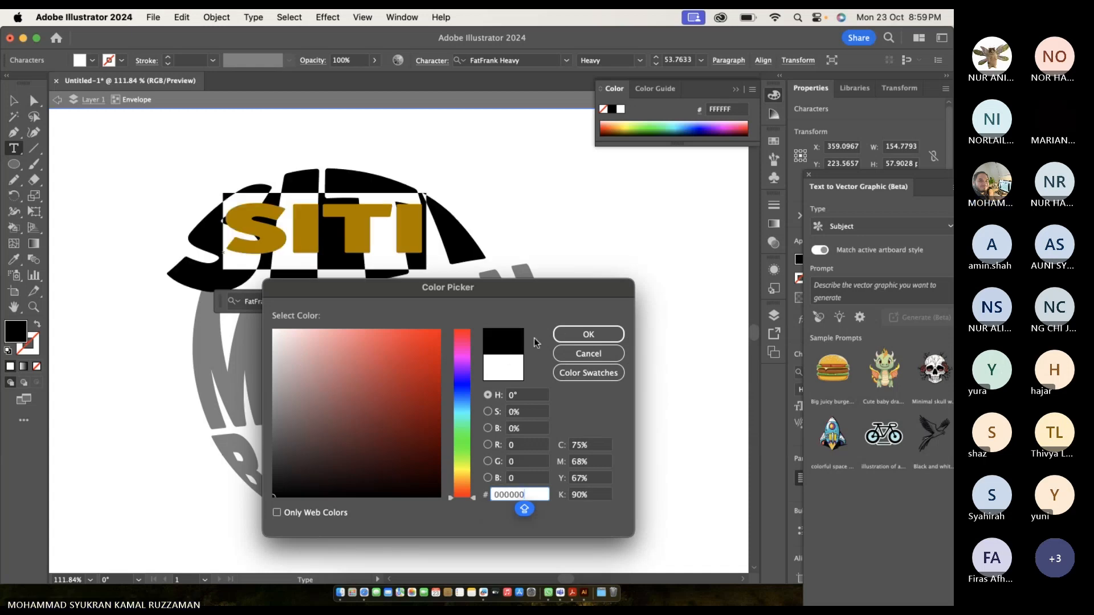
{"action": "left_click", "coordinate": [575, 335]}
{"action": "left_click", "coordinate": [647, 307]}
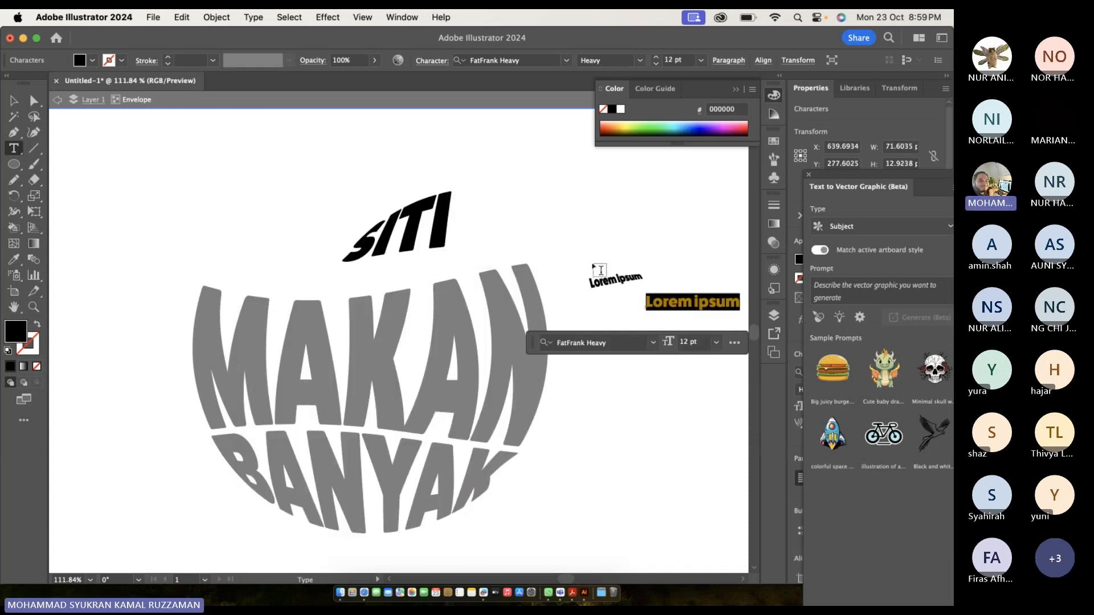
{"action": "key", "text": "super+z"}
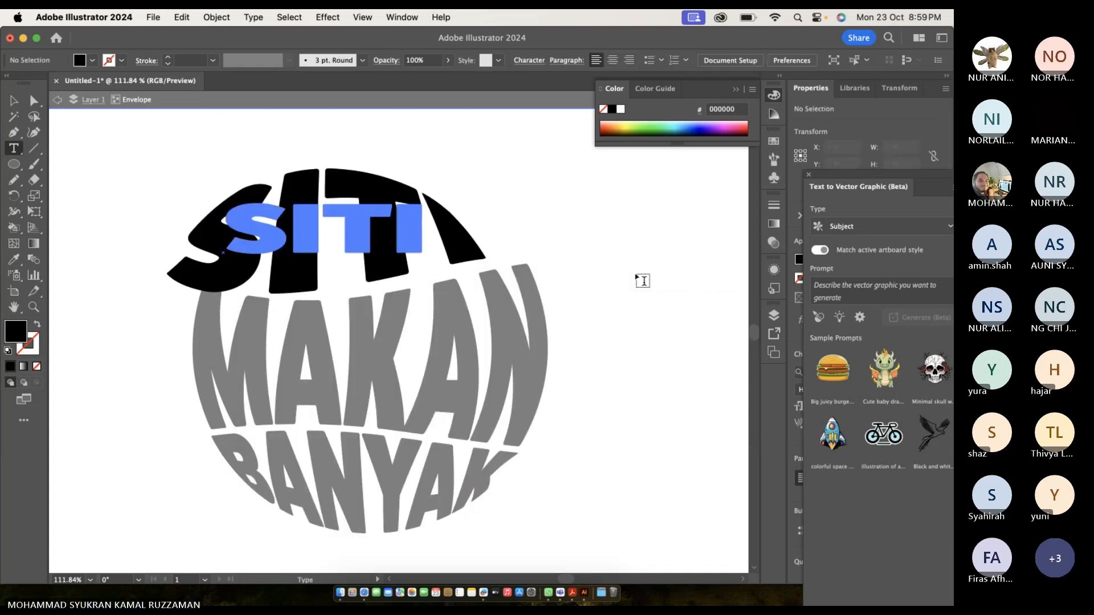
Undo the stray placeholder text, leave the envelope's contents, and move the top word right to align it with the circle.
{"action": "left_click", "coordinate": [86, 149]}
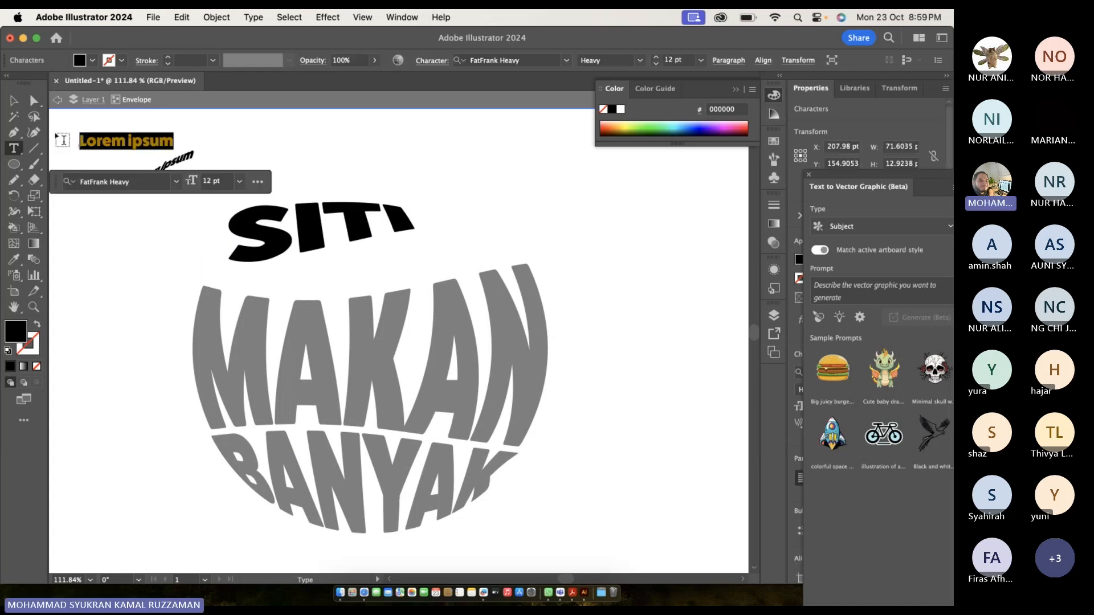
{"action": "key", "text": "super+z"}
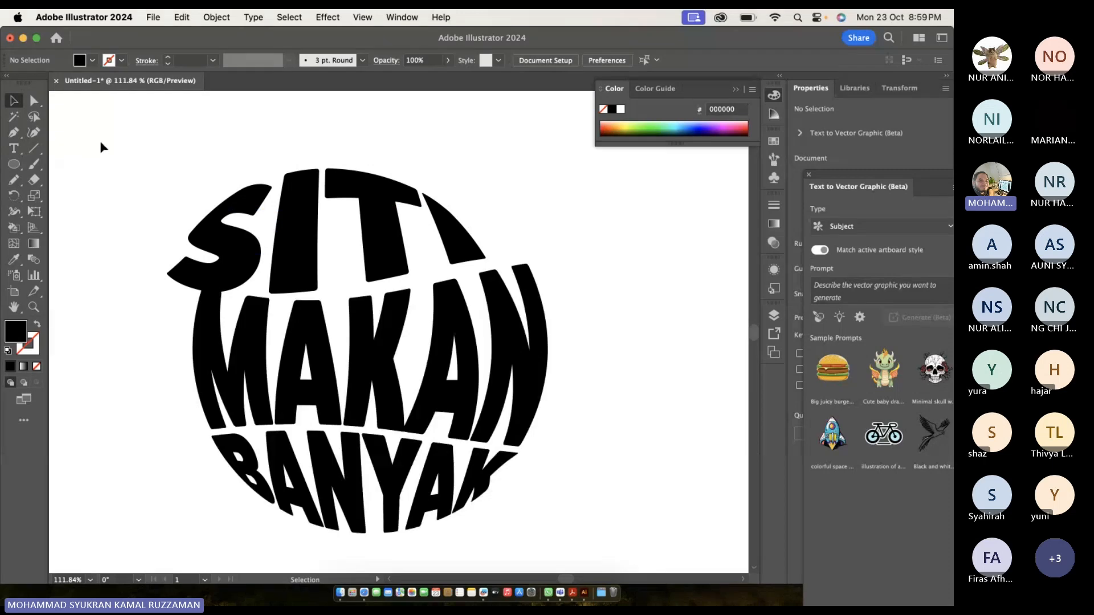
{"action": "left_click_drag", "start_coordinate": [240, 233], "coordinate": [272, 223]}
{"action": "left_click", "coordinate": [150, 196]}
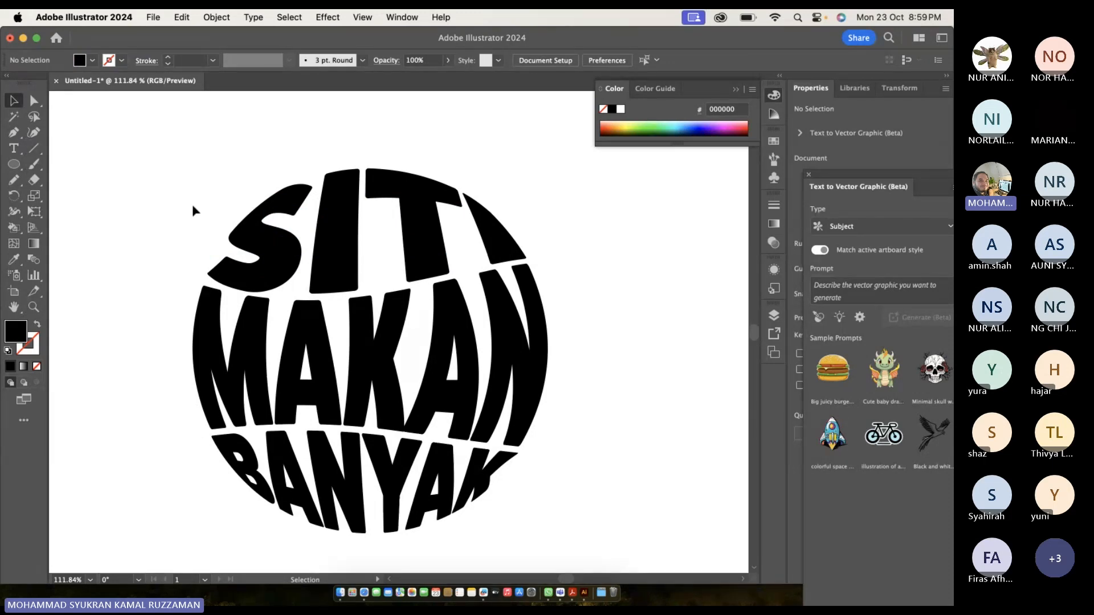
Select all three warped words, expand them with Object and Fill enabled, and deselect the result.
{"action": "scroll", "coordinate": [193, 206], "scroll_direction": "down", "scroll_amount": 3}
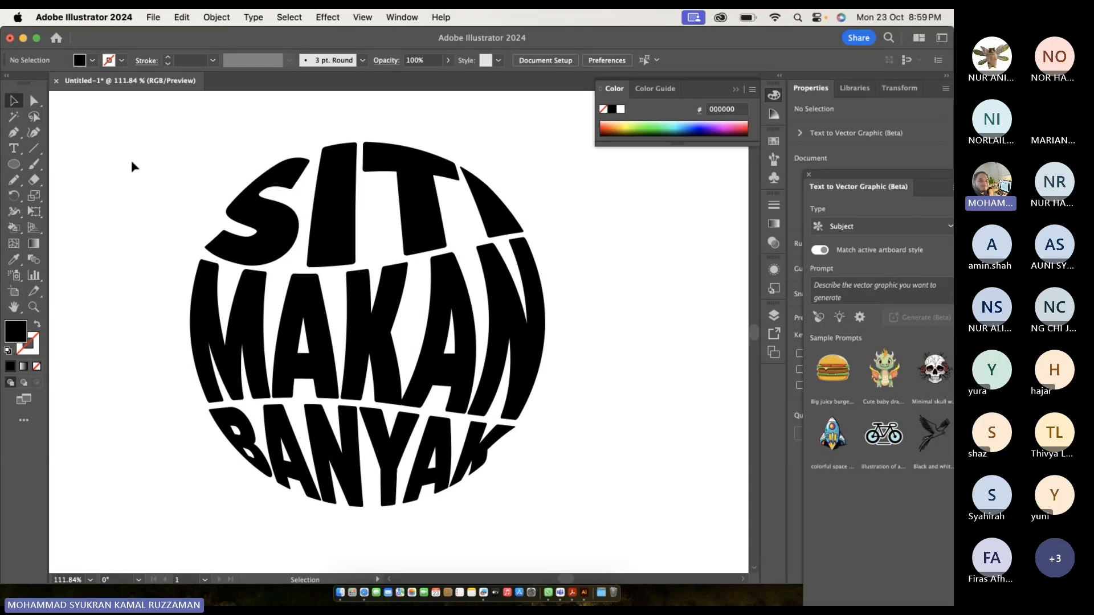
{"action": "left_click_drag", "start_coordinate": [131, 160], "coordinate": [620, 478]}
{"action": "left_click", "coordinate": [217, 17]}
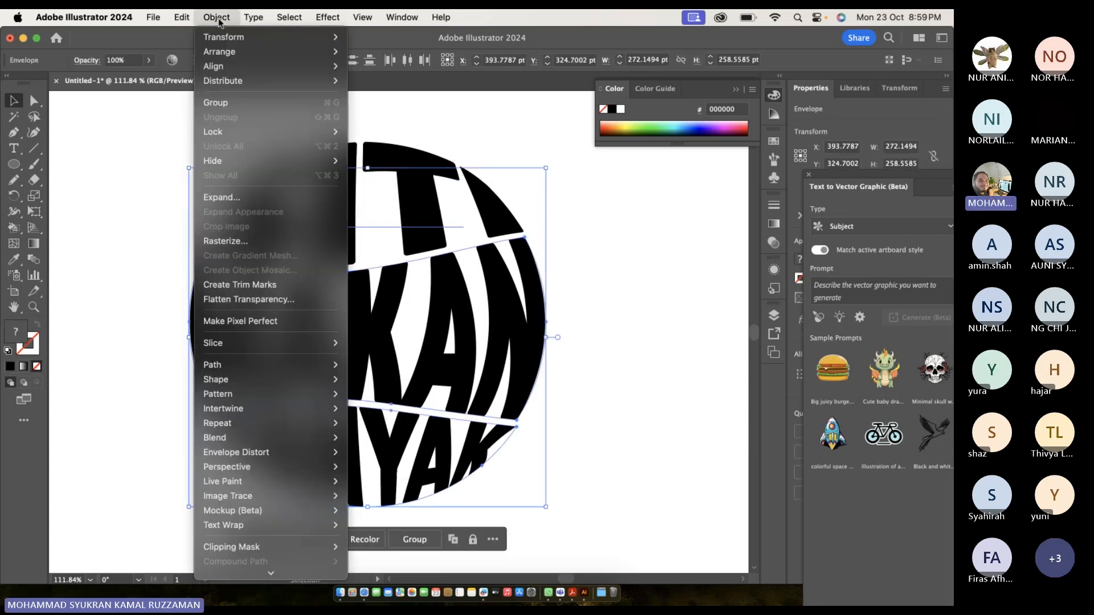
{"action": "left_click", "coordinate": [260, 198]}
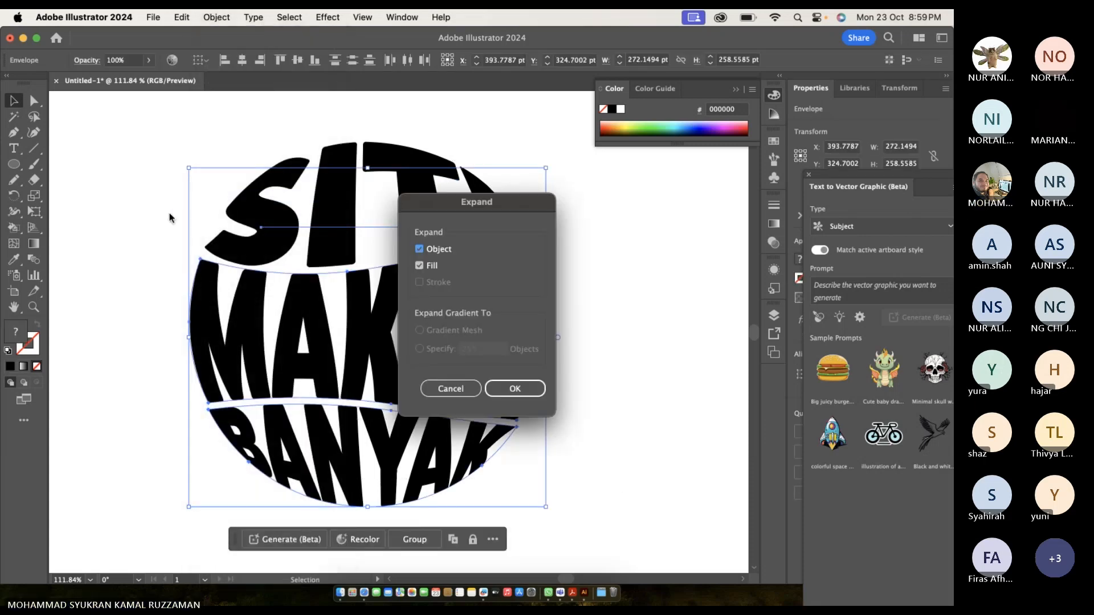
{"action": "left_click", "coordinate": [514, 388]}
{"action": "left_click", "coordinate": [607, 333]}
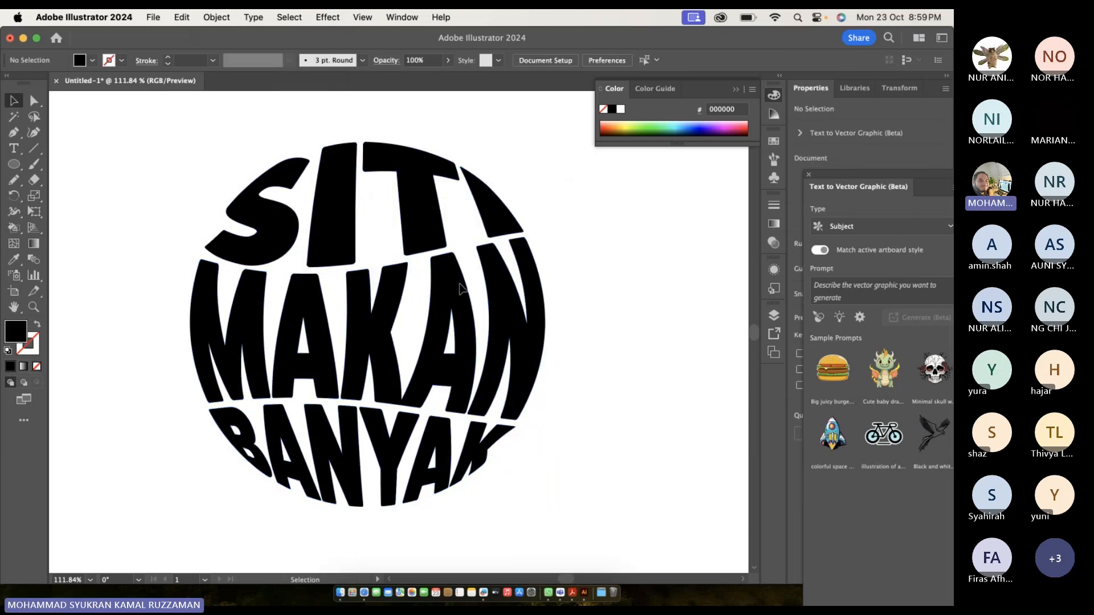
Select the expanded top word and ungroup it.
{"action": "left_click", "coordinate": [276, 213]}
{"action": "scroll", "coordinate": [275, 211], "scroll_direction": "up", "scroll_amount": 3, "text": "alt"}
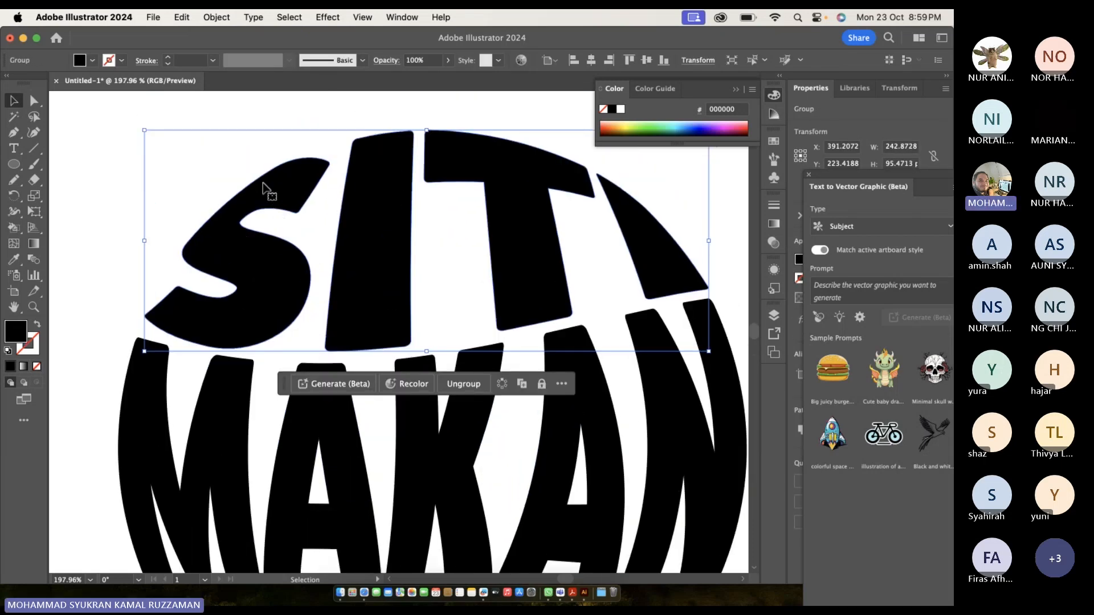
{"action": "right_click", "coordinate": [264, 182]}
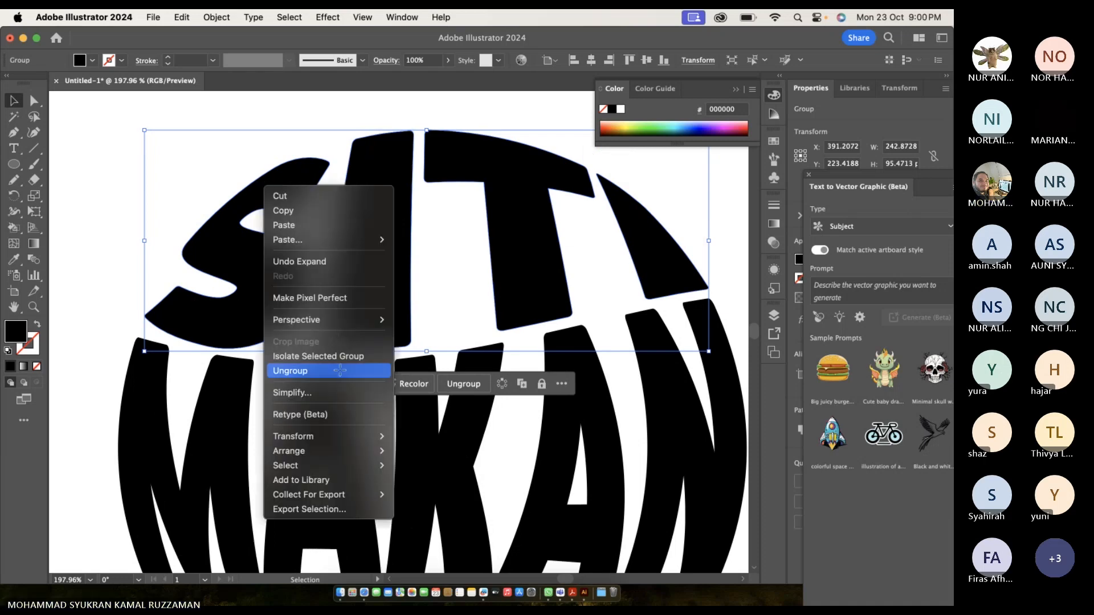
{"action": "left_click", "coordinate": [302, 371]}
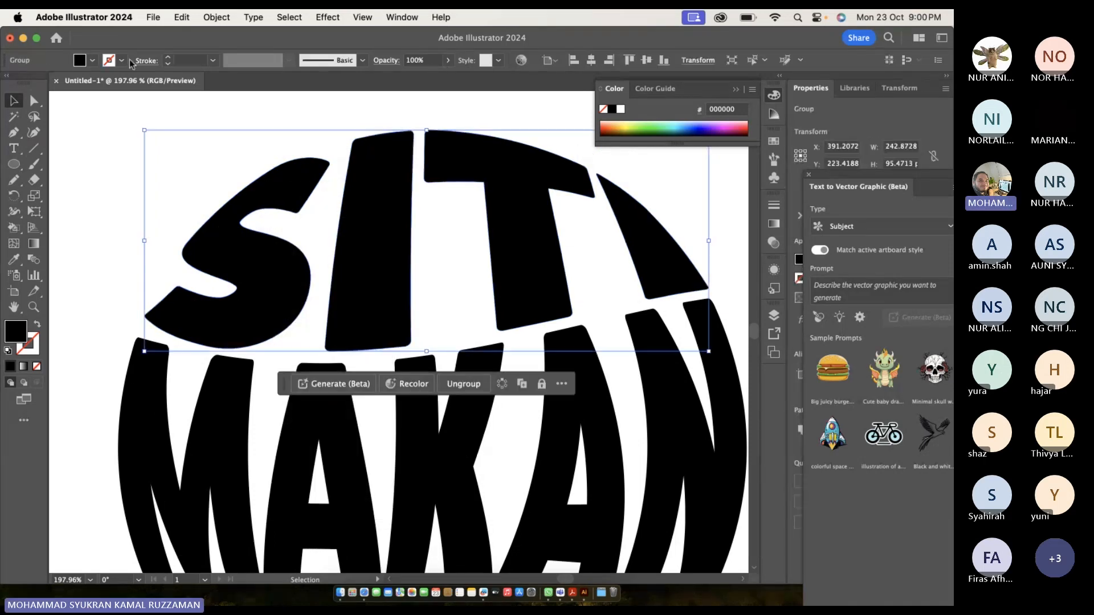
{"action": "left_click", "coordinate": [210, 20]}
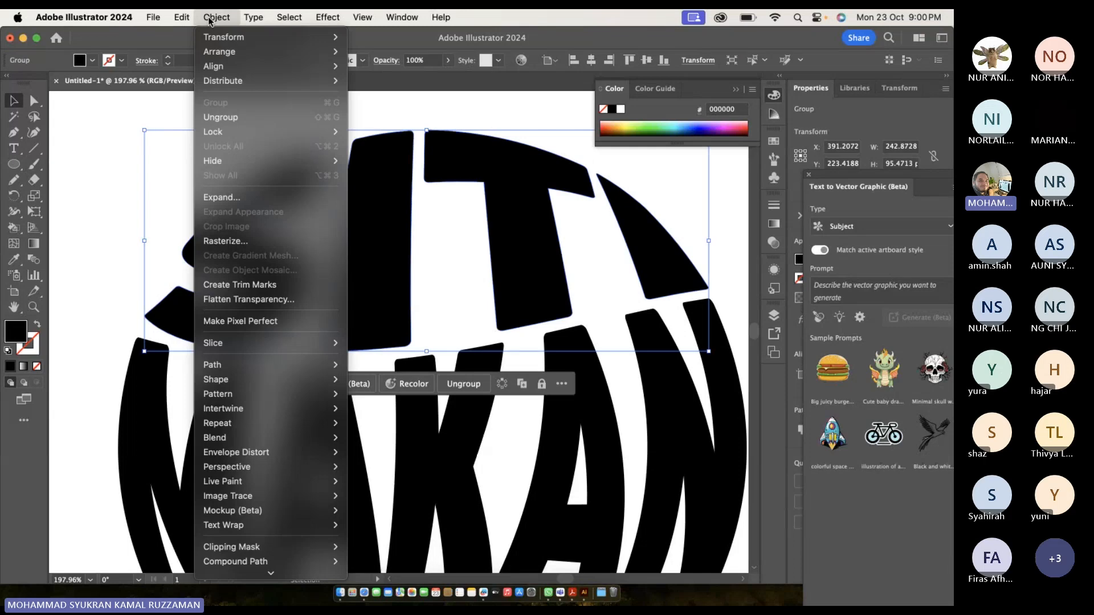
Move the anchor point at the upper inner curve of the top word's first letter with Direct Selection, and select the word's last letter.
{"action": "left_click", "coordinate": [34, 100]}
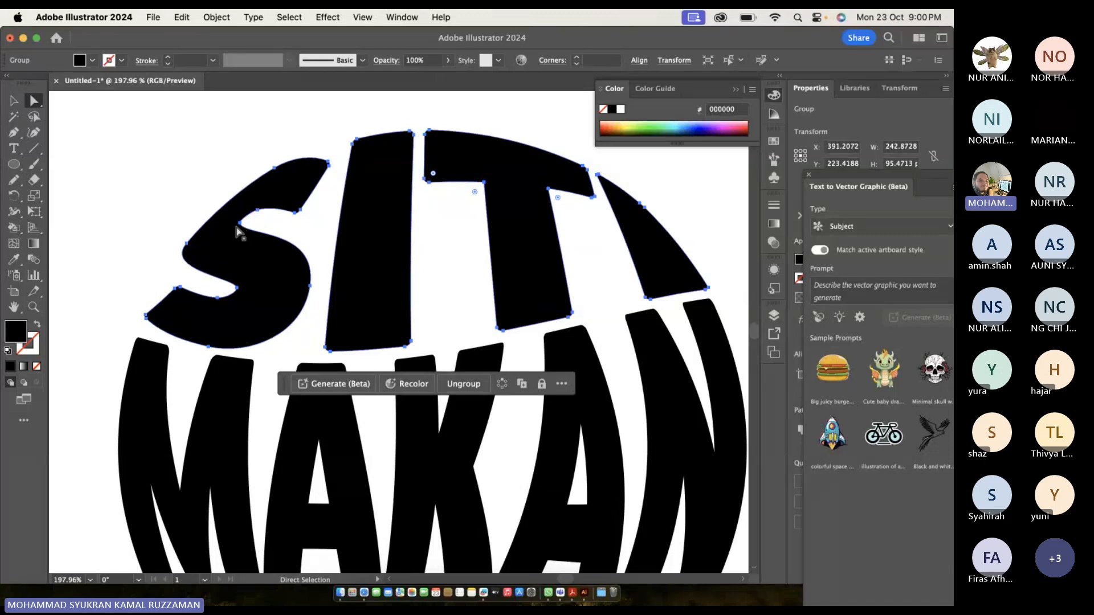
{"action": "left_click_drag", "start_coordinate": [240, 223], "coordinate": [279, 216]}
{"action": "scroll", "coordinate": [399, 237], "scroll_direction": "right", "scroll_amount": 5}
{"action": "scroll", "coordinate": [398, 237], "scroll_direction": "up", "scroll_amount": 2}
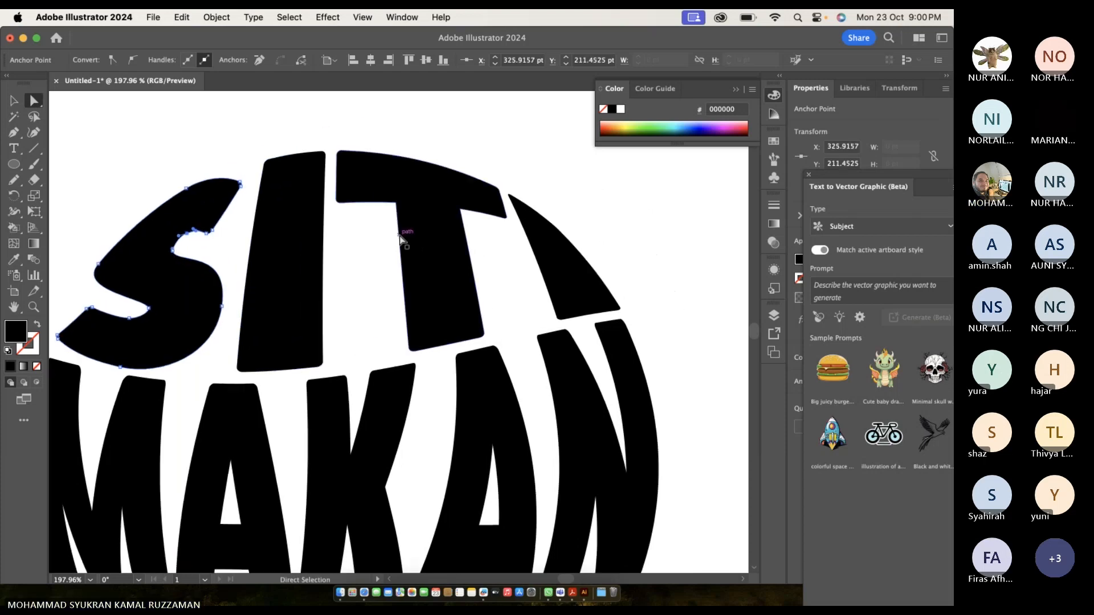
{"action": "left_click", "coordinate": [515, 275]}
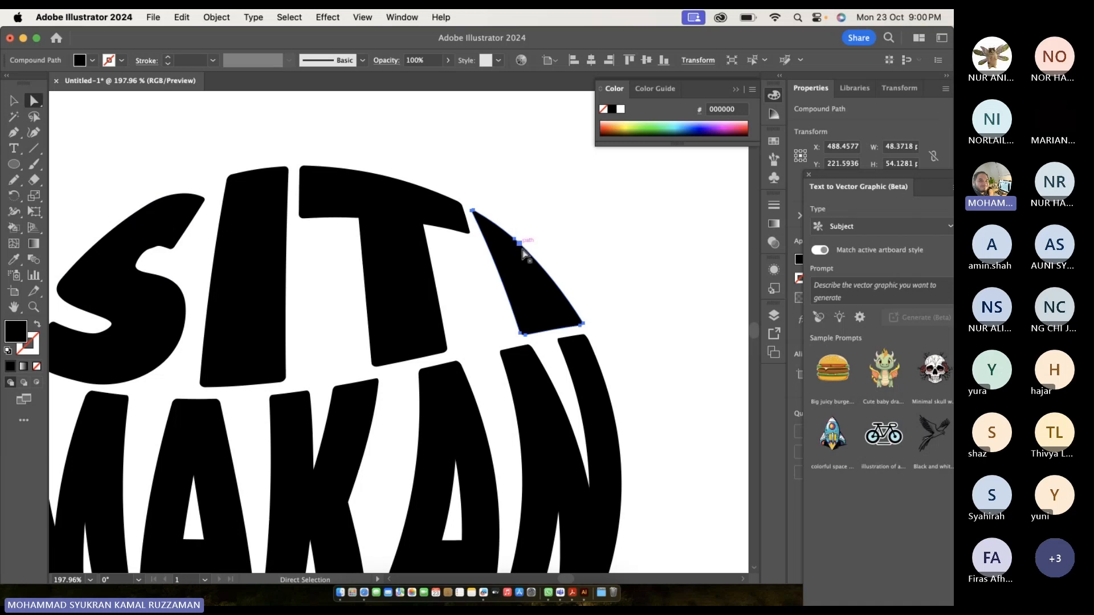
{"action": "scroll", "coordinate": [578, 323], "scroll_direction": "down", "scroll_amount": 10}
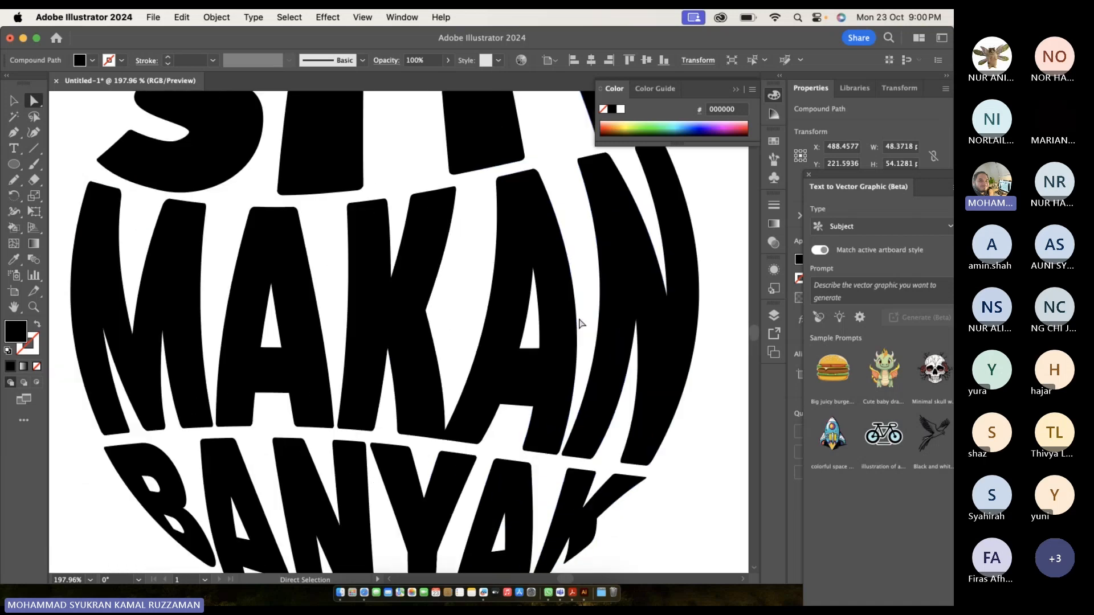
Reshape the outer contour of the letter B in BANYAK by adjusting its waist notch and bulging the upper bowl outward.
{"action": "scroll", "coordinate": [579, 319], "scroll_direction": "down", "scroll_amount": 3}
{"action": "scroll", "coordinate": [191, 376], "scroll_direction": "up", "scroll_amount": 8}
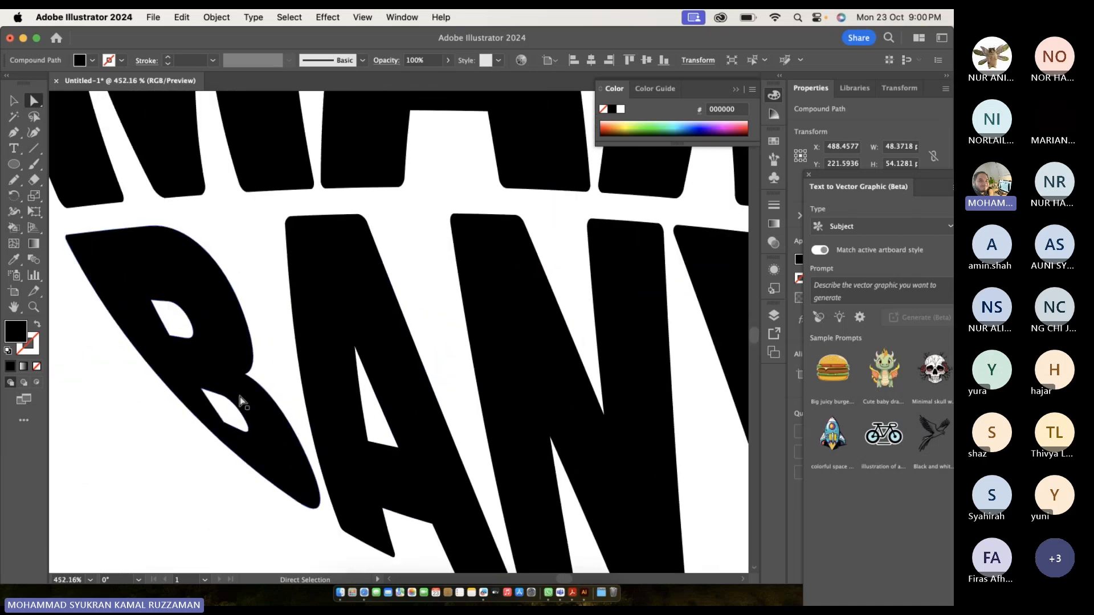
{"action": "left_click_drag", "start_coordinate": [250, 376], "coordinate": [244, 374]}
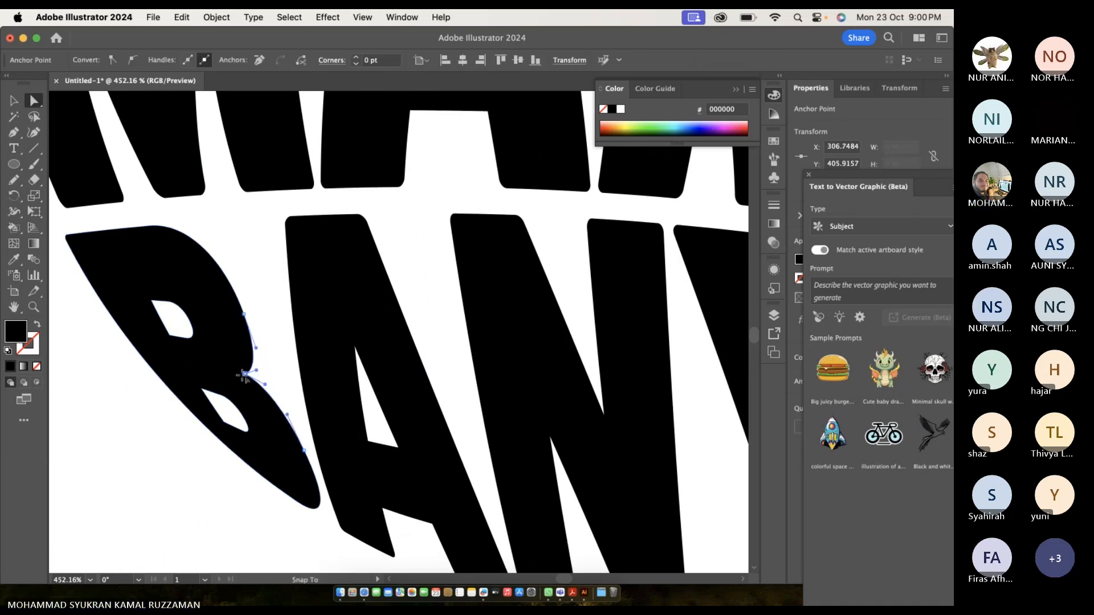
{"action": "left_click_drag", "start_coordinate": [245, 314], "coordinate": [267, 300]}
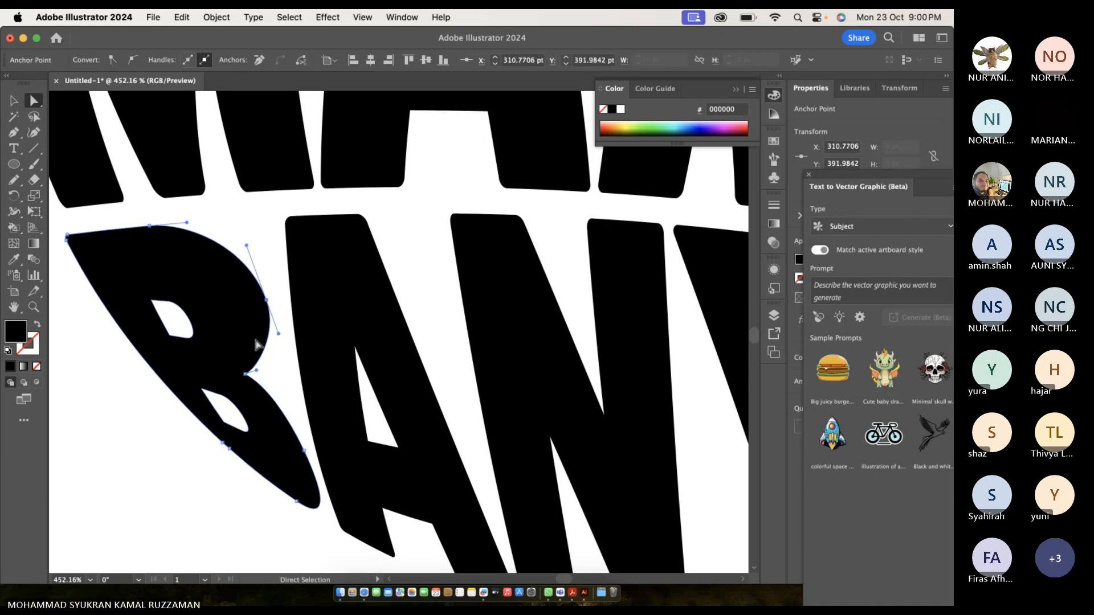
Enlarge the lower counter of the B by moving its anchor points toward the lower bowl's tip, and deselect the lettering.
{"action": "left_click", "coordinate": [239, 413]}
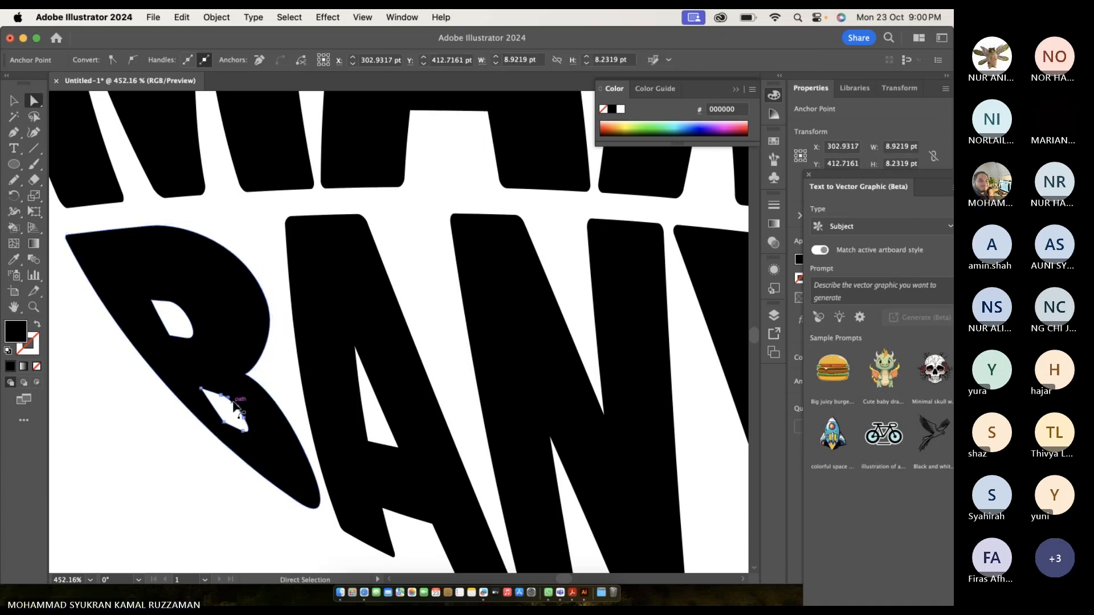
{"action": "left_click_drag", "start_coordinate": [246, 430], "coordinate": [278, 452]}
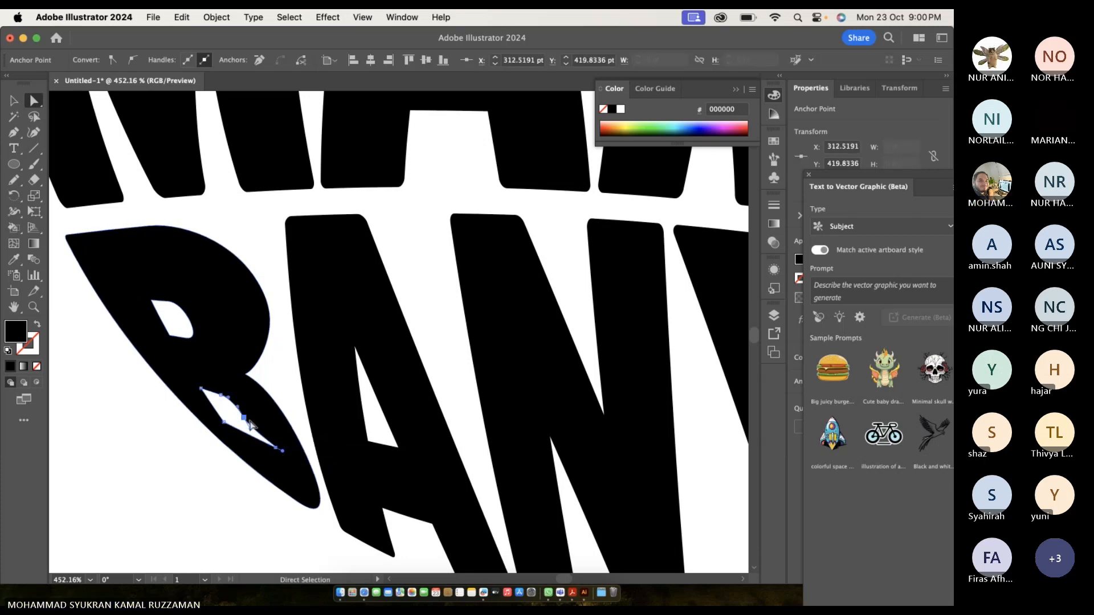
{"action": "mouse_move", "coordinate": [245, 419]}
{"action": "left_mouse_down"}
{"action": "mouse_move", "coordinate": [263, 418]}
{"action": "mouse_move", "coordinate": [225, 424]}
{"action": "mouse_move", "coordinate": [249, 439]}
{"action": "left_mouse_up"}
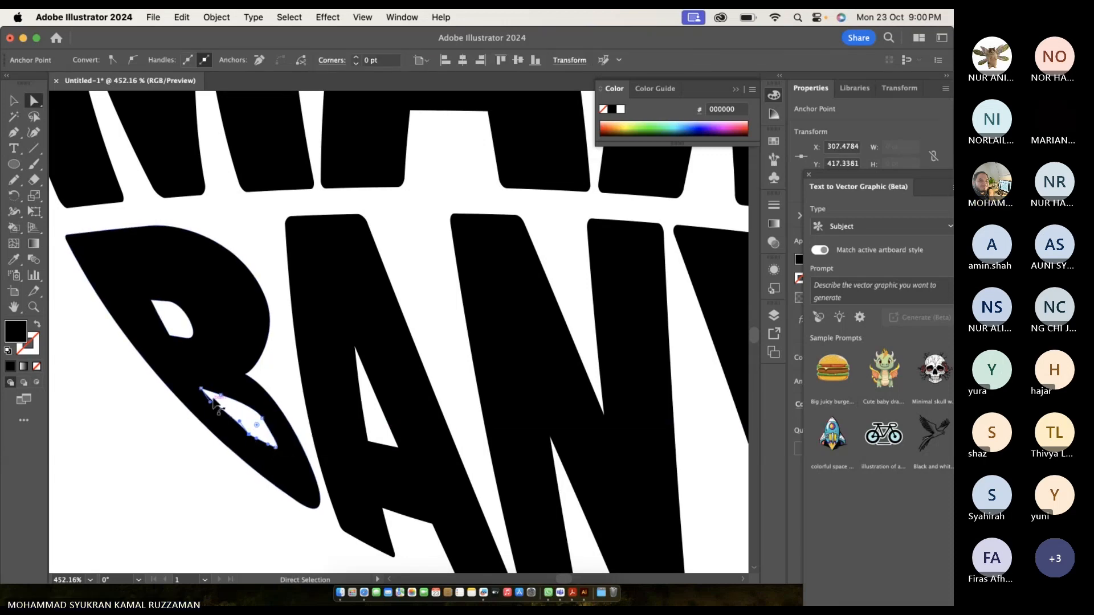
{"action": "left_click", "coordinate": [209, 391]}
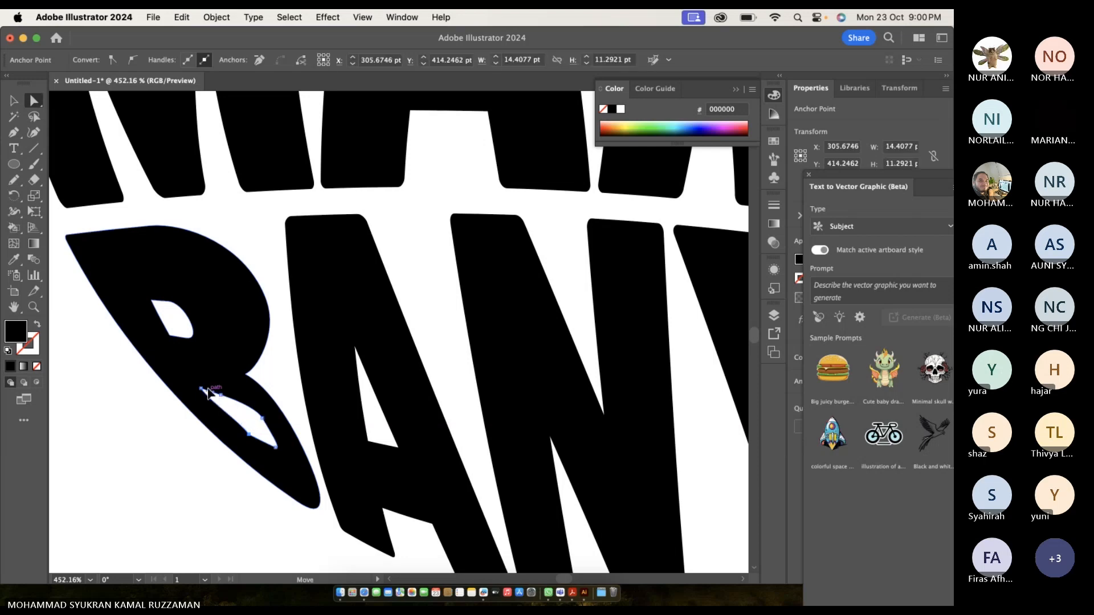
{"action": "left_click", "coordinate": [221, 399]}
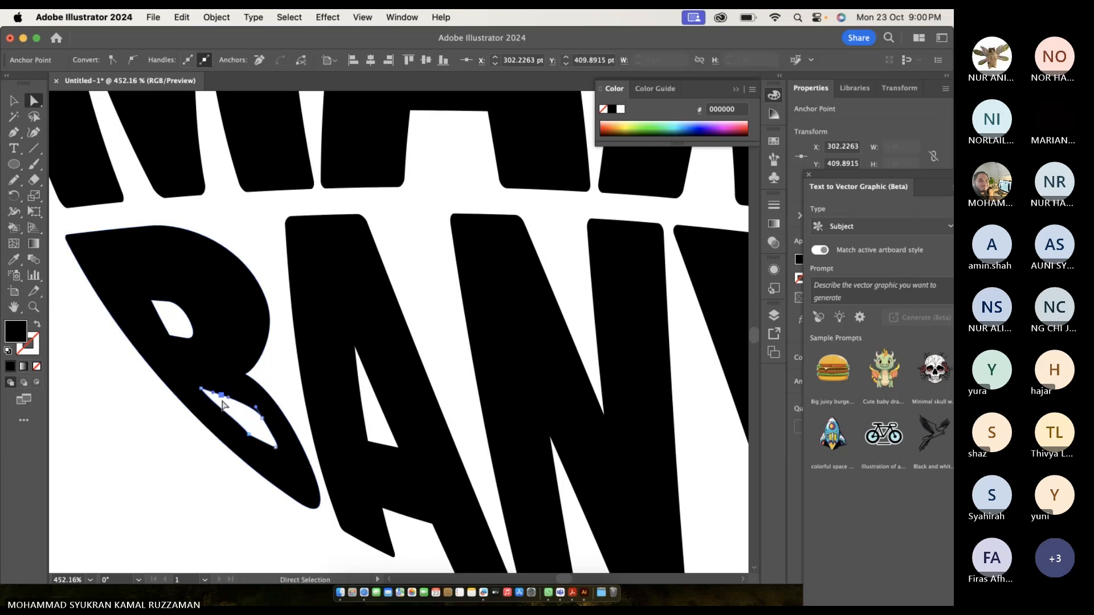
{"action": "scroll", "coordinate": [203, 439], "scroll_direction": "down", "scroll_amount": 1}
{"action": "scroll", "coordinate": [203, 440], "scroll_direction": "down", "scroll_amount": 4}
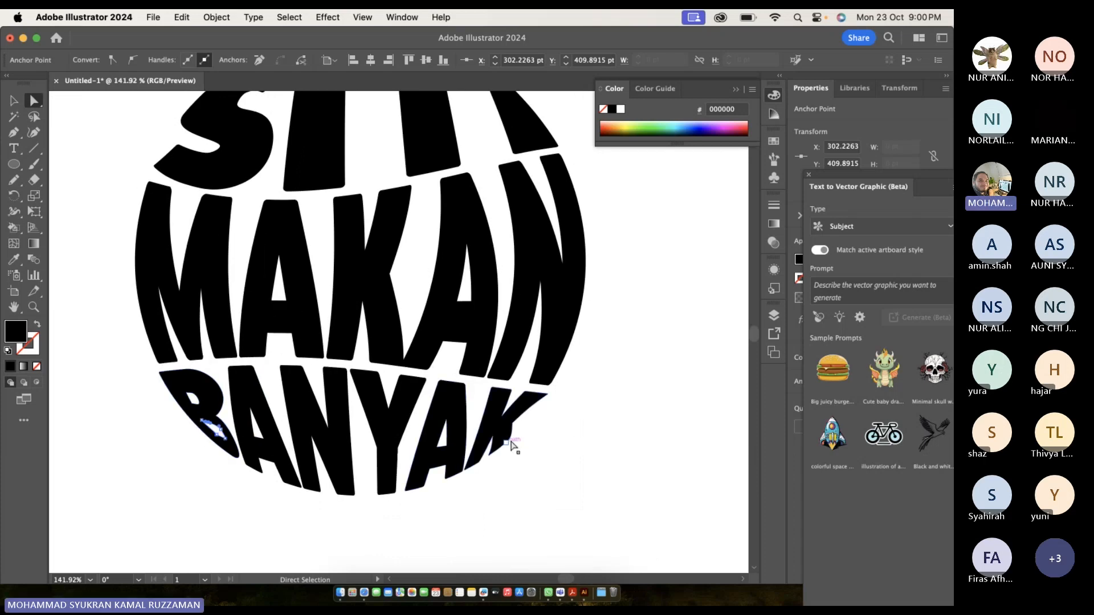
{"action": "scroll", "coordinate": [514, 446], "scroll_direction": "down", "scroll_amount": 2}
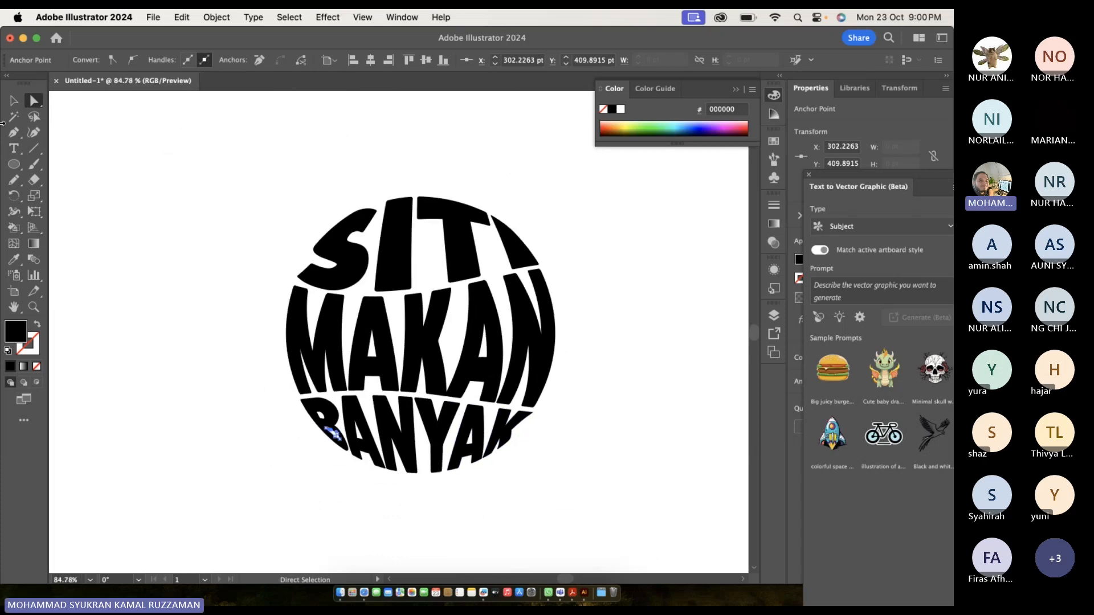
{"action": "left_click", "coordinate": [20, 101]}
{"action": "left_click", "coordinate": [165, 137]}
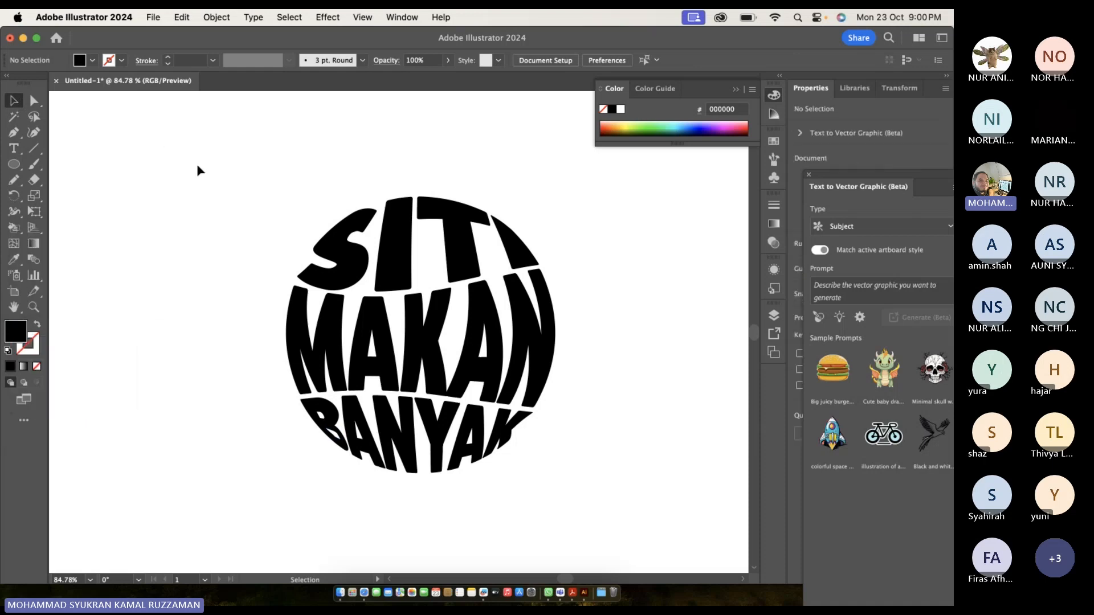
{"action": "left_click", "coordinate": [220, 21]}
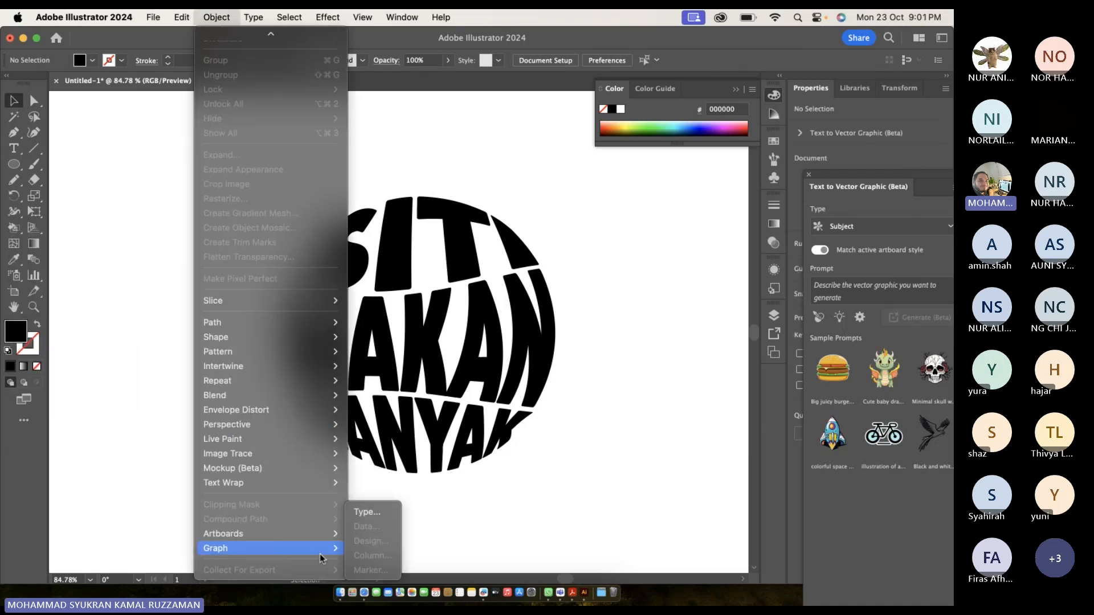
{"action": "key", "text": "ctrl+Up"}
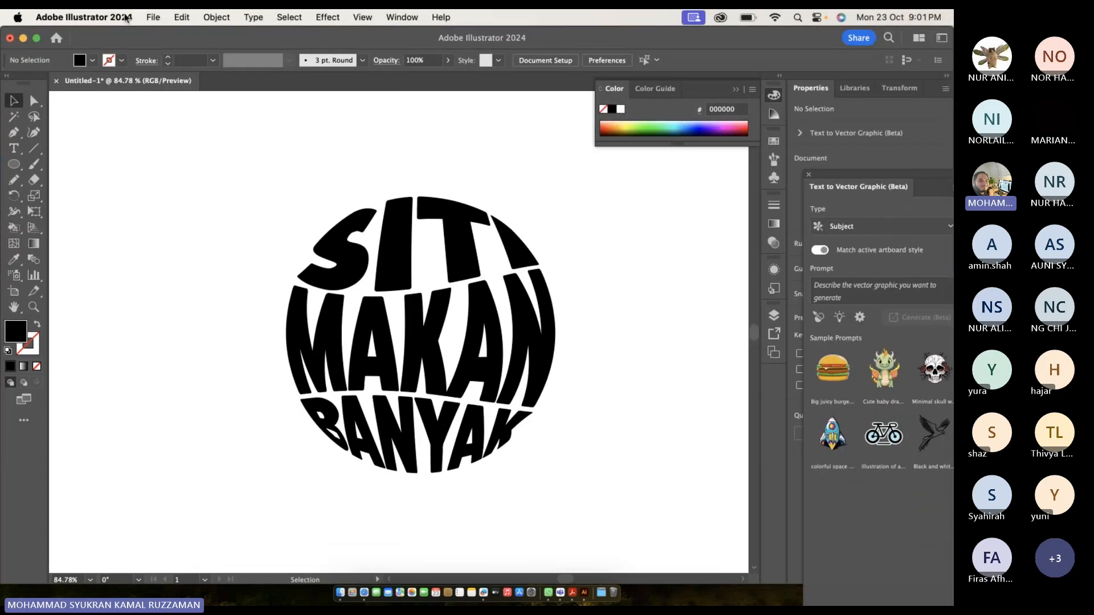
{"action": "left_click", "coordinate": [126, 18]}
{"action": "mouse_move", "coordinate": [362, 17]}
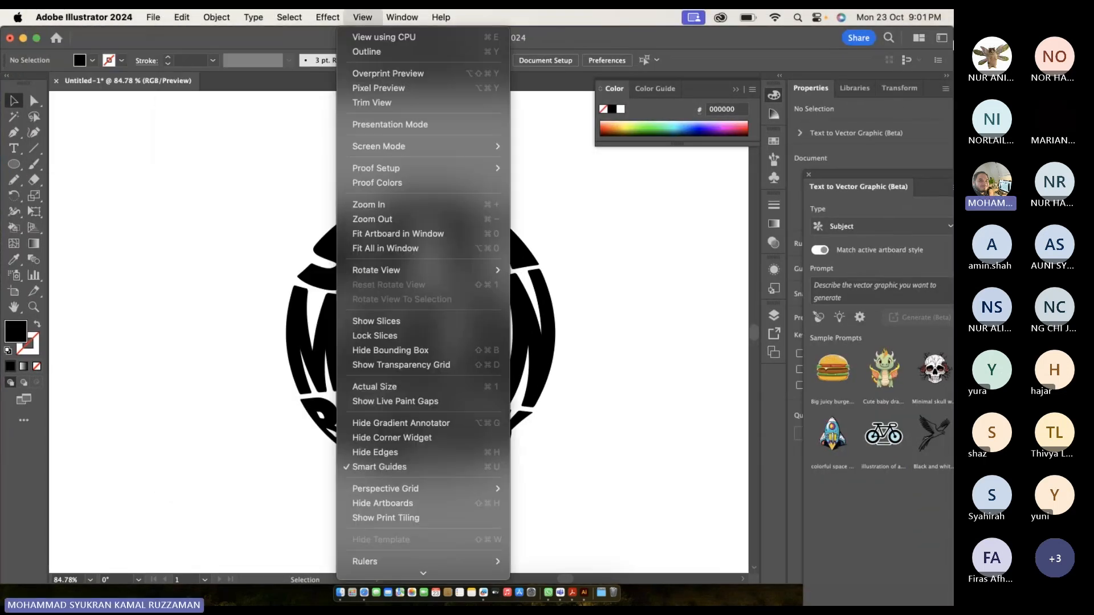
{"action": "key", "text": "ctrl+Up"}
{"action": "key", "text": "ctrl+Up"}
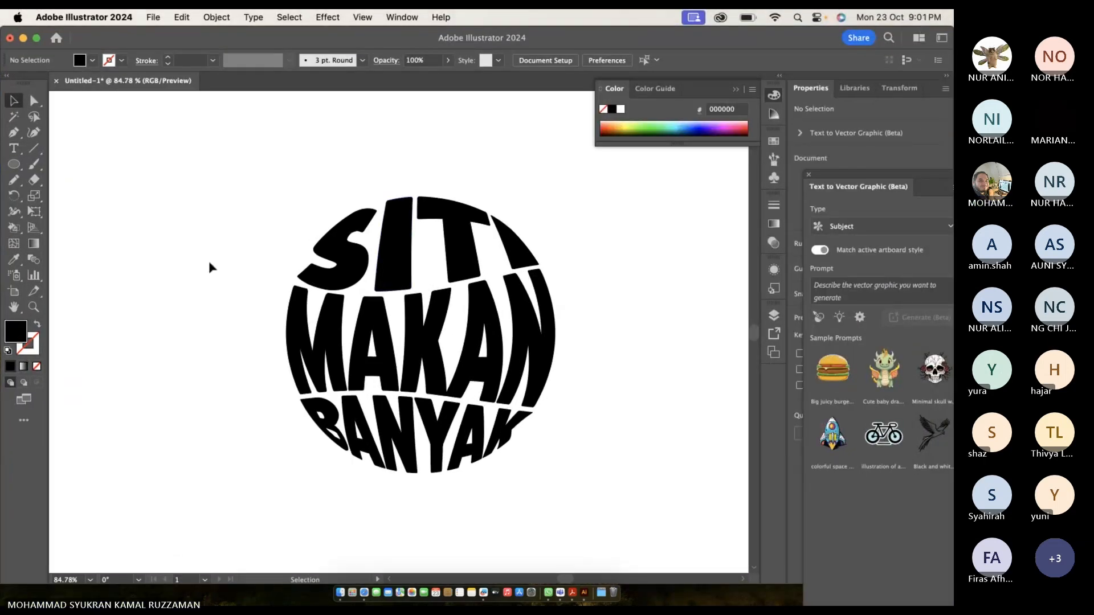
{"action": "left_click", "coordinate": [215, 17]}
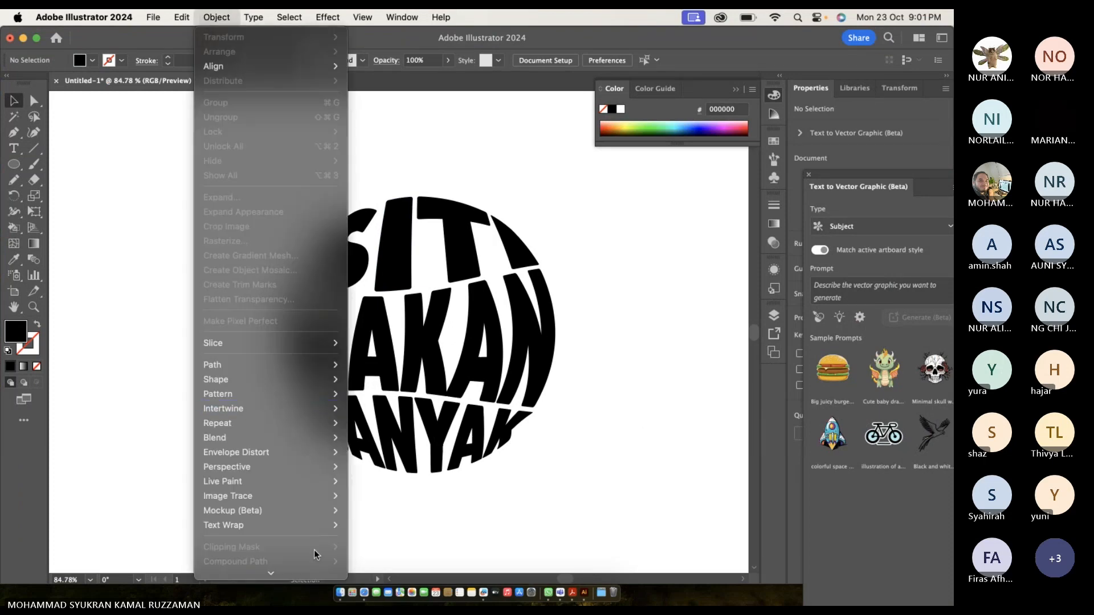
{"action": "mouse_move", "coordinate": [282, 549]}
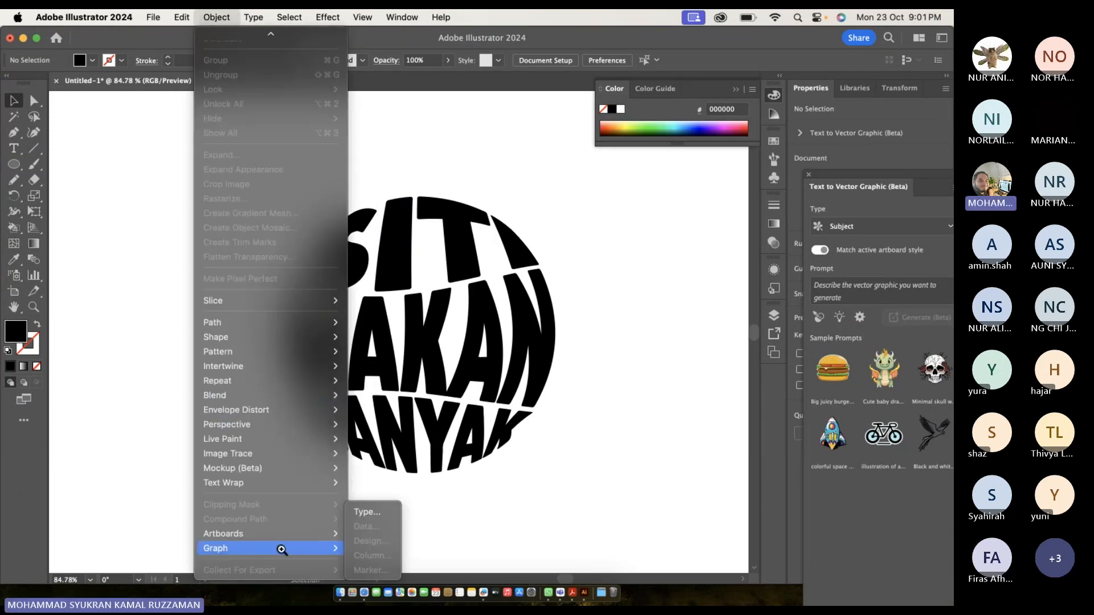
{"action": "left_click", "coordinate": [77, 374]}
{"action": "mouse_move", "coordinate": [2, 154]}
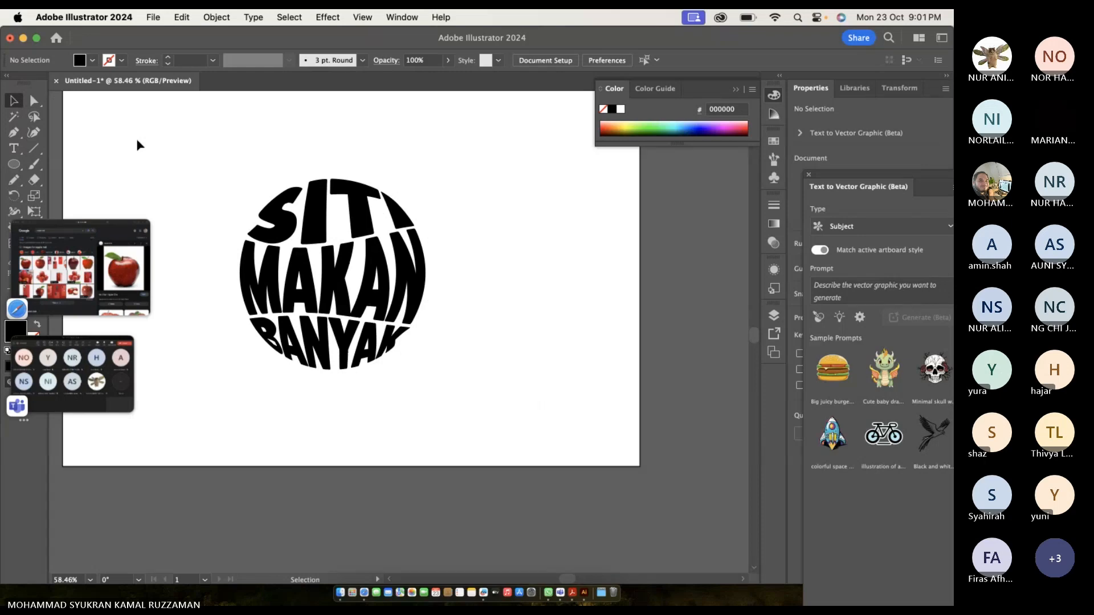
Select the whole SITI MAKAN BANYAK lettering and delete it from the artboard.
{"action": "left_click_drag", "start_coordinate": [189, 160], "coordinate": [538, 448]}
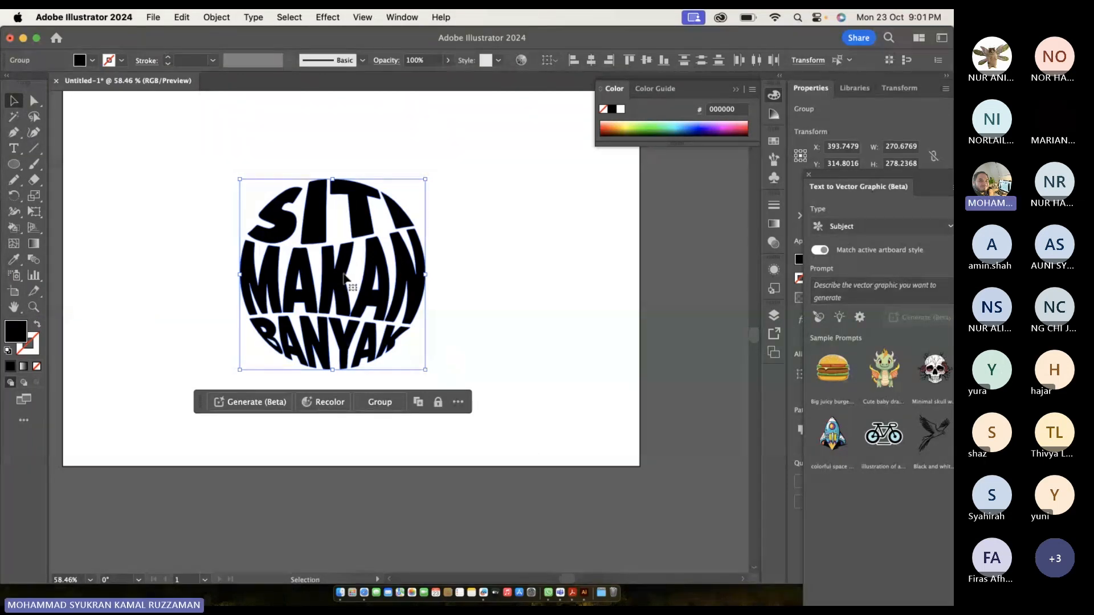
{"action": "left_click_drag", "start_coordinate": [345, 278], "coordinate": [525, 262]}
{"action": "key", "text": "Delete"}
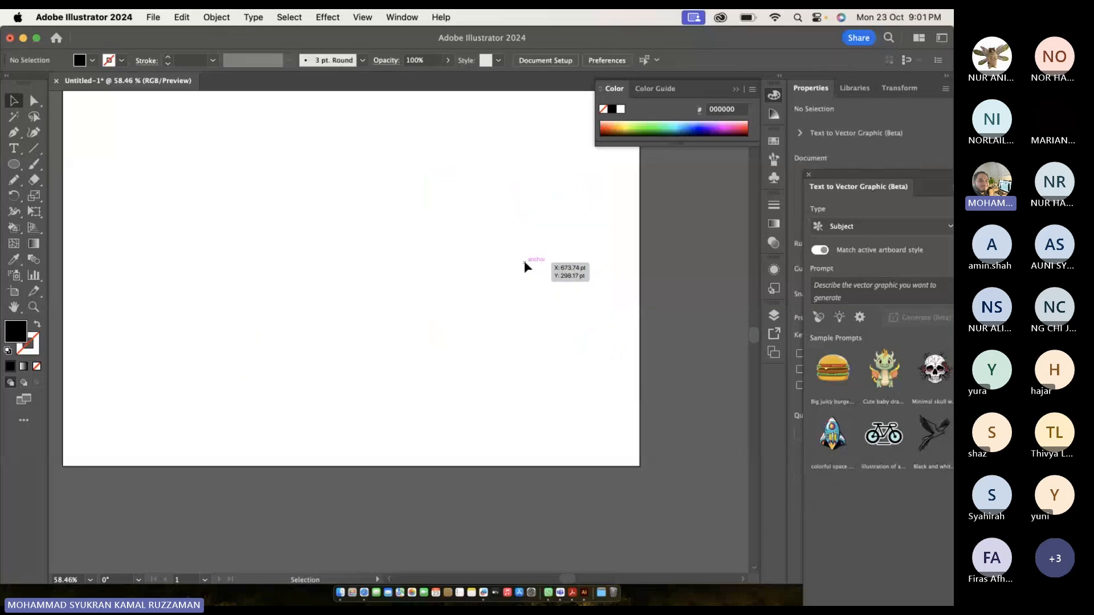
{"action": "left_click", "coordinate": [220, 21]}
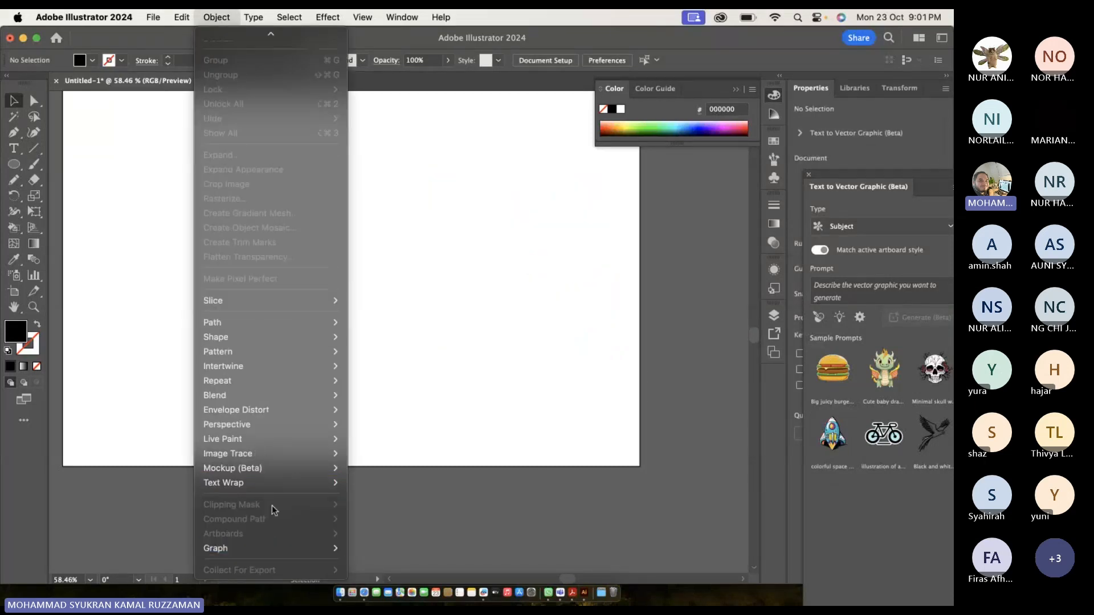
{"action": "left_click", "coordinate": [417, 391]}
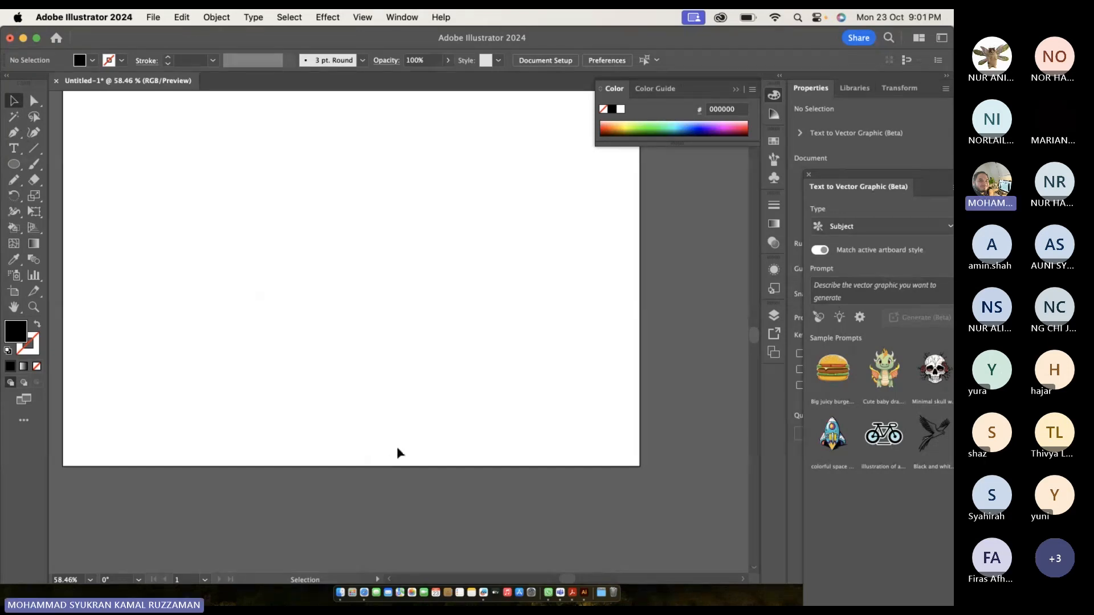
Switch to Safari and copy the large previewed red apple picture from the "apple red" image results.
{"action": "key", "text": "ctrl+Up"}
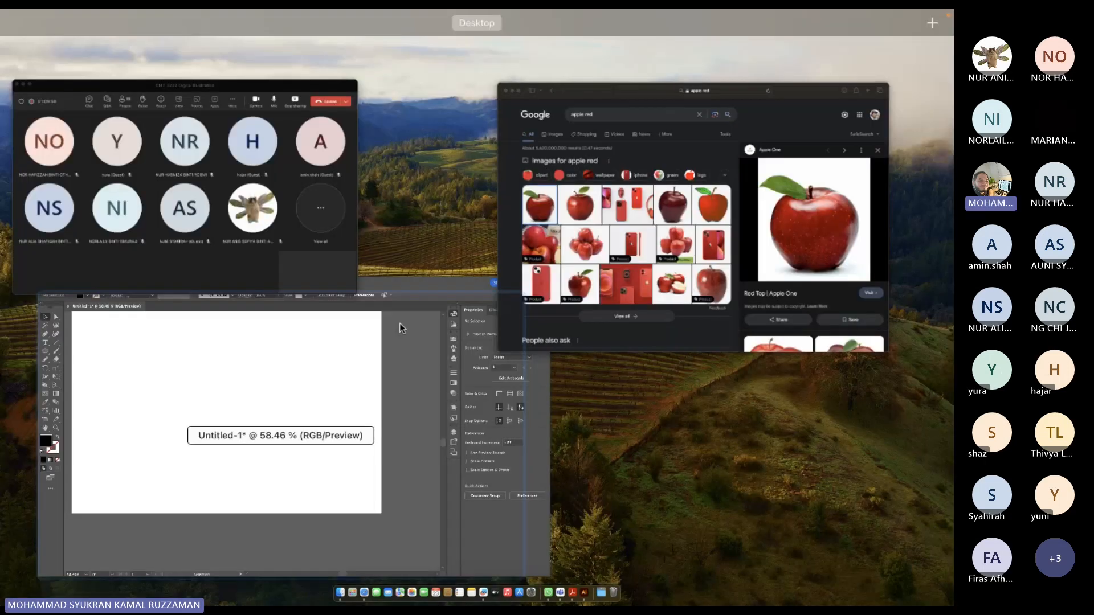
{"action": "left_click", "coordinate": [765, 183]}
{"action": "left_click", "coordinate": [790, 276]}
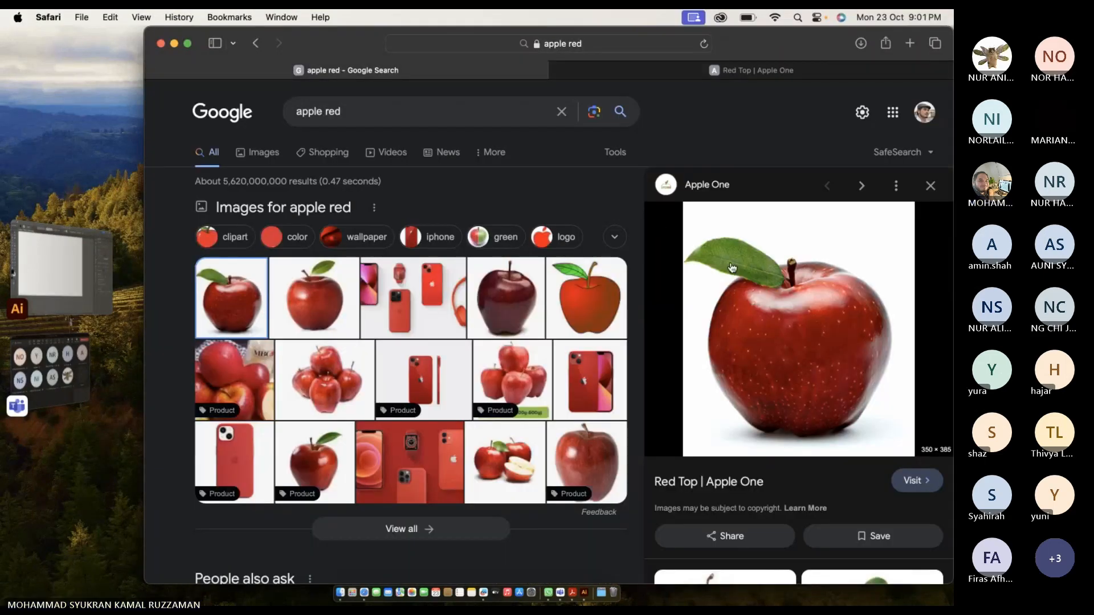
{"action": "right_click", "coordinate": [732, 268]}
{"action": "left_click", "coordinate": [706, 528]}
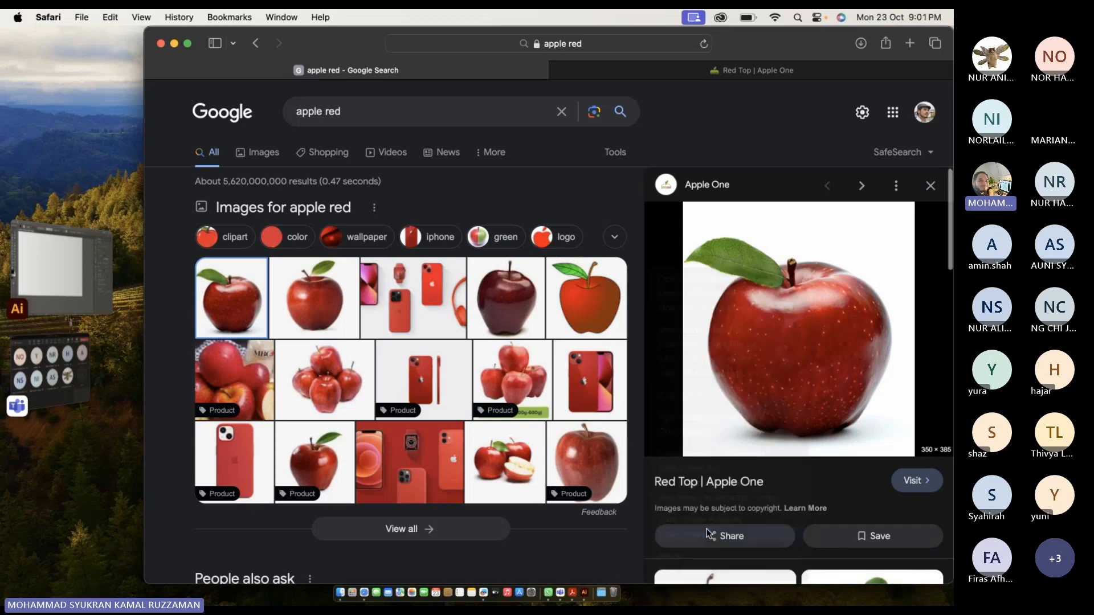
Switch back to Illustrator, paste the apple image and enlarge it to about 494 by 543 pt over the artboard.
{"action": "key", "text": "ctrl+Up"}
{"action": "left_click", "coordinate": [131, 307]}
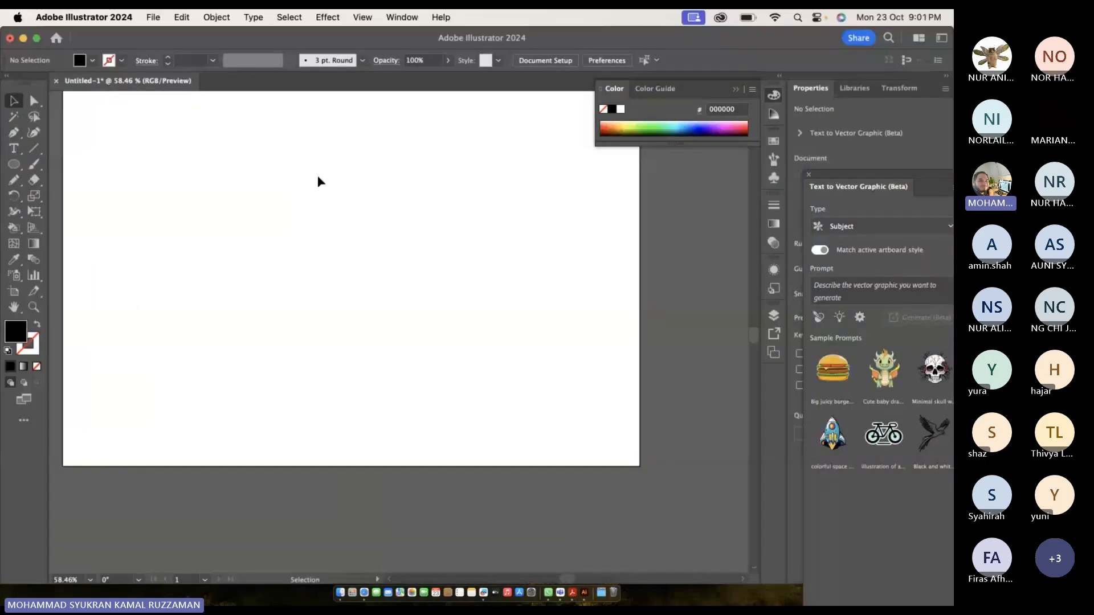
{"action": "key", "text": "super+v"}
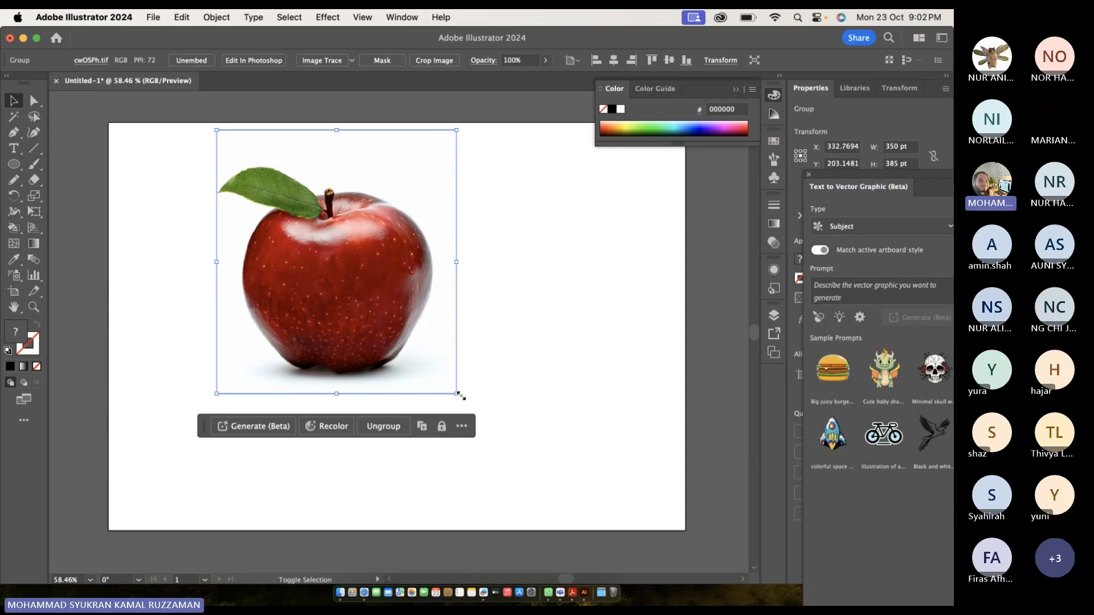
{"action": "left_click_drag", "start_coordinate": [458, 393], "coordinate": [594, 469]}
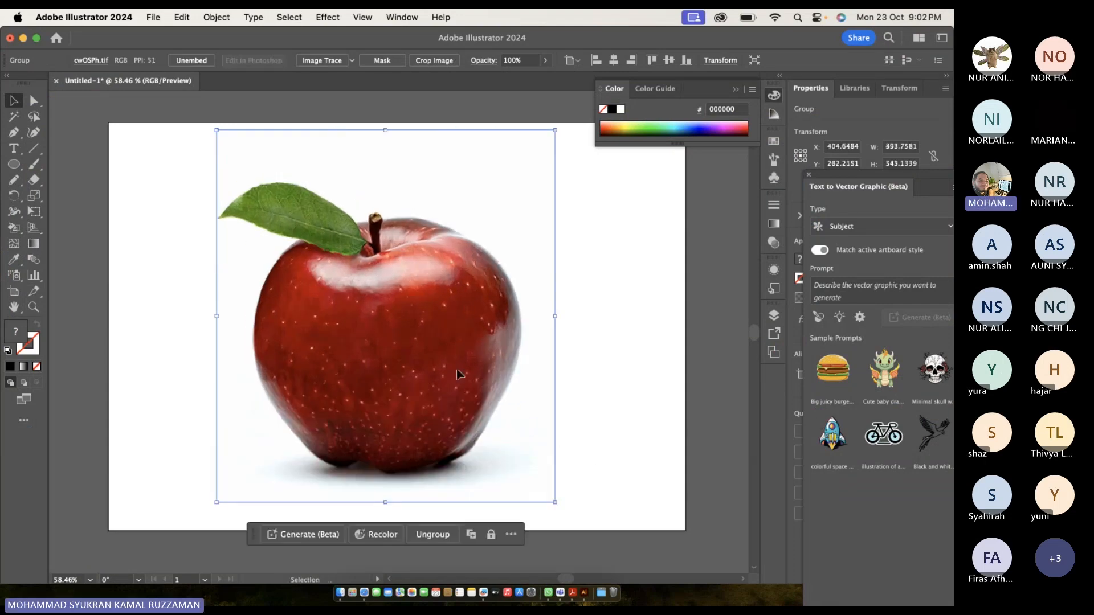
{"action": "left_click_drag", "start_coordinate": [456, 369], "coordinate": [434, 336]}
Draw a black rectangle about 229 by 254 pt over the middle of the apple.
{"action": "left_click", "coordinate": [14, 148]}
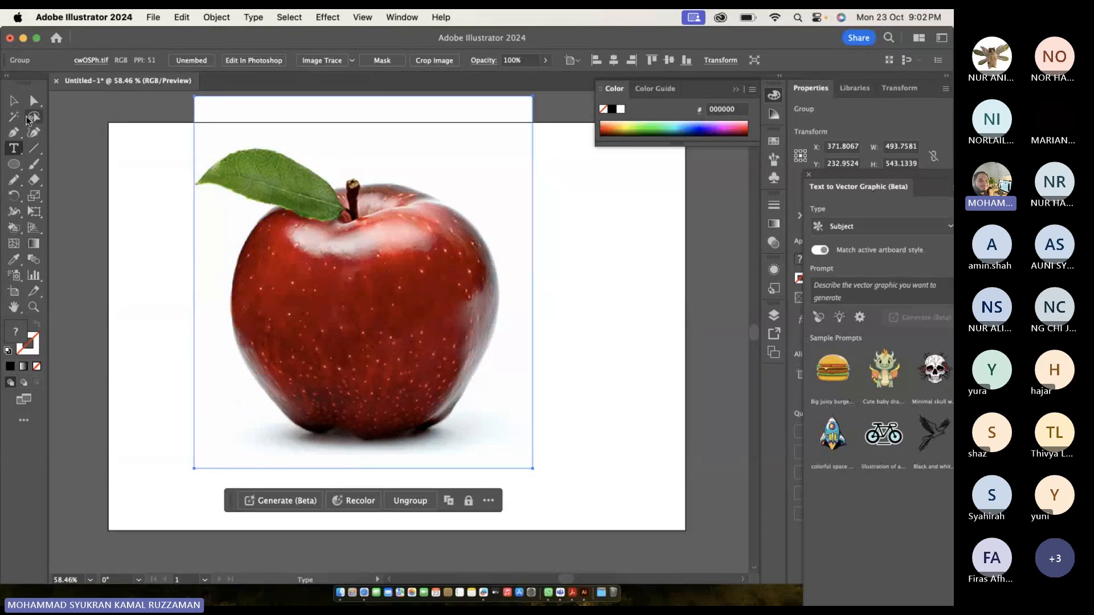
{"action": "left_click", "coordinate": [14, 149]}
{"action": "left_click", "coordinate": [12, 166]}
{"action": "left_click", "coordinate": [13, 165]}
{"action": "left_click", "coordinate": [79, 166]}
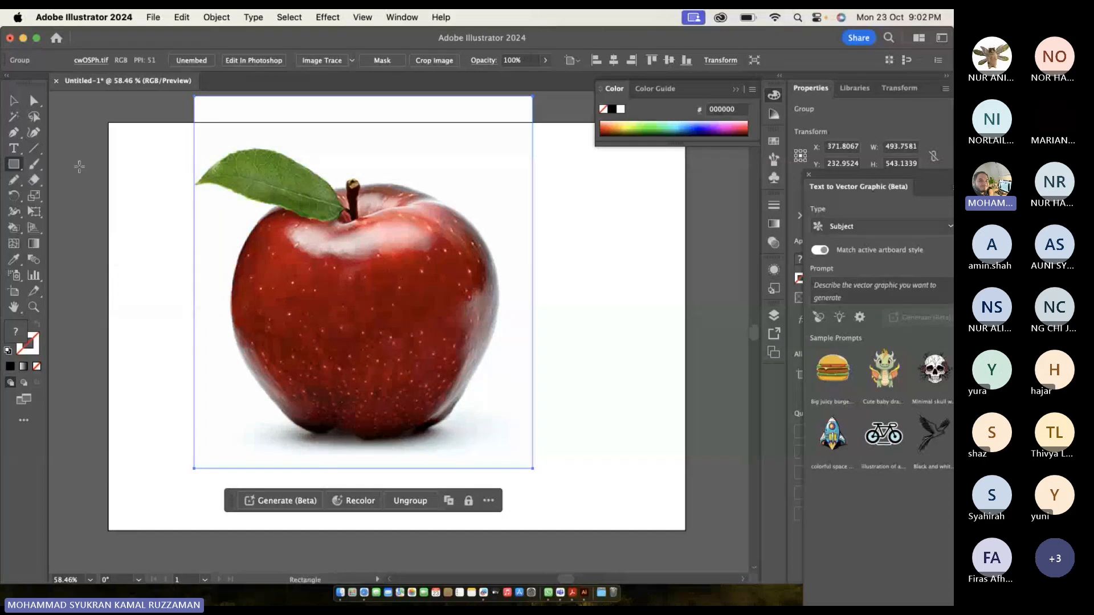
{"action": "left_click_drag", "start_coordinate": [303, 212], "coordinate": [460, 383]}
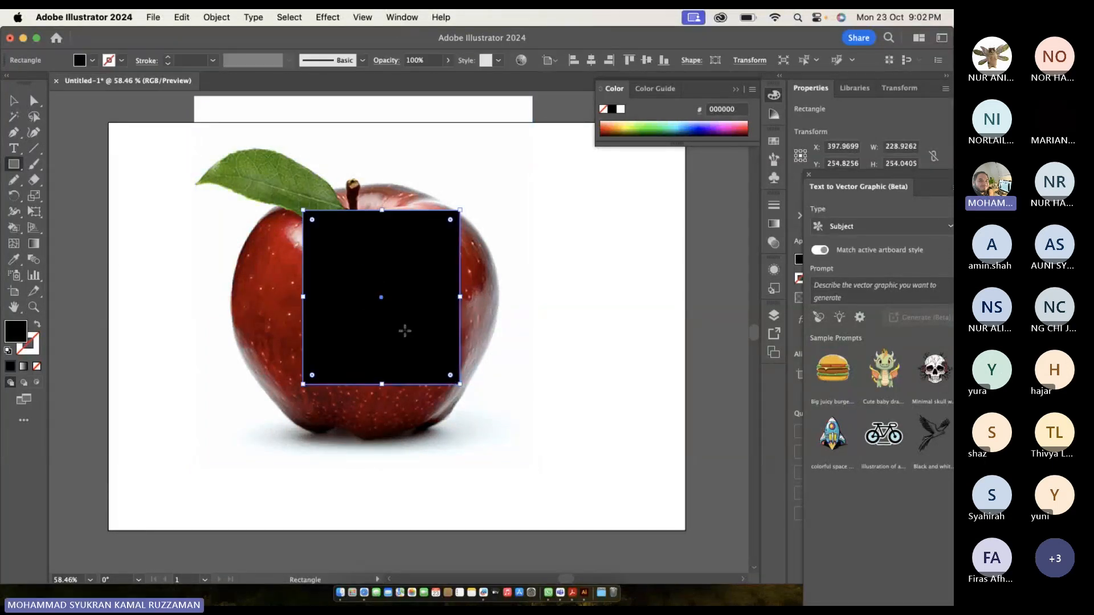
Select the rectangle together with the apple image and make a clipping mask from them.
{"action": "key", "text": "v"}
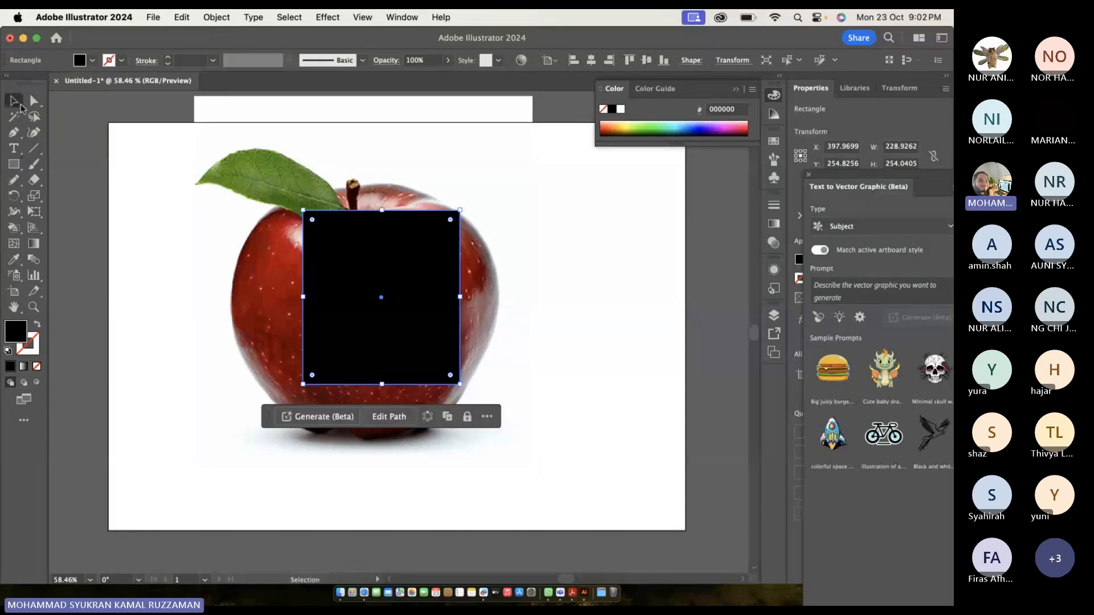
{"action": "left_click", "coordinate": [164, 215]}
{"action": "left_click_drag", "start_coordinate": [169, 222], "coordinate": [498, 429]}
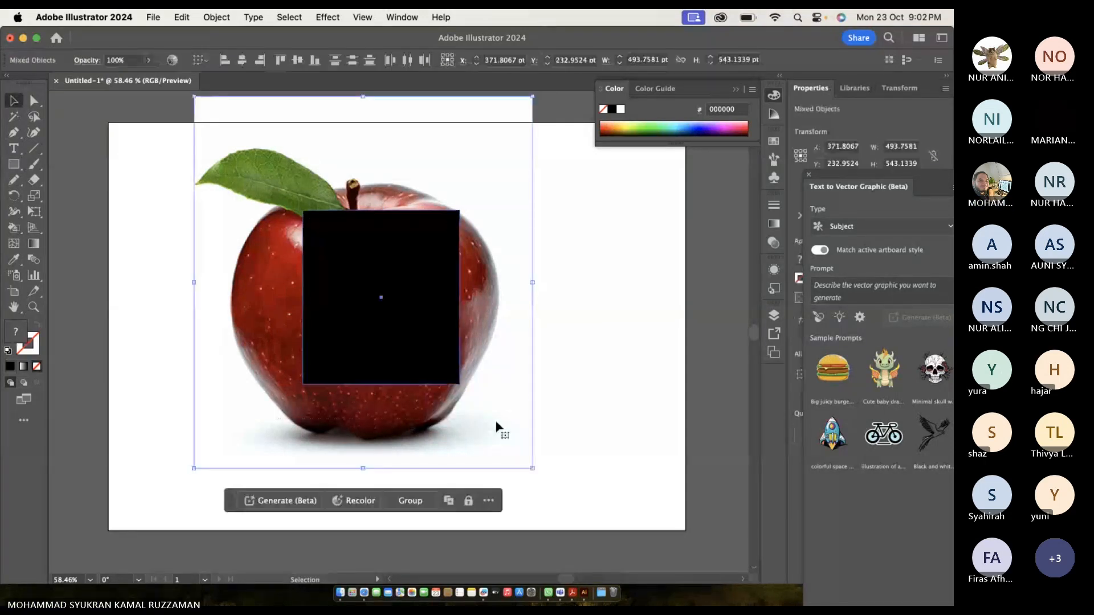
{"action": "right_click", "coordinate": [409, 303]}
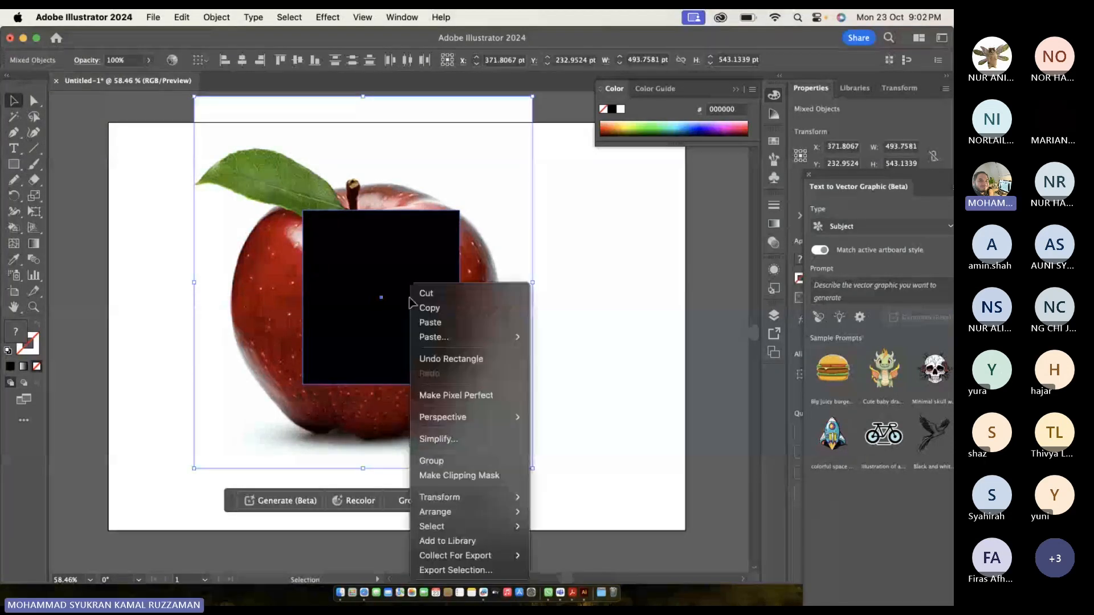
{"action": "left_click", "coordinate": [486, 475]}
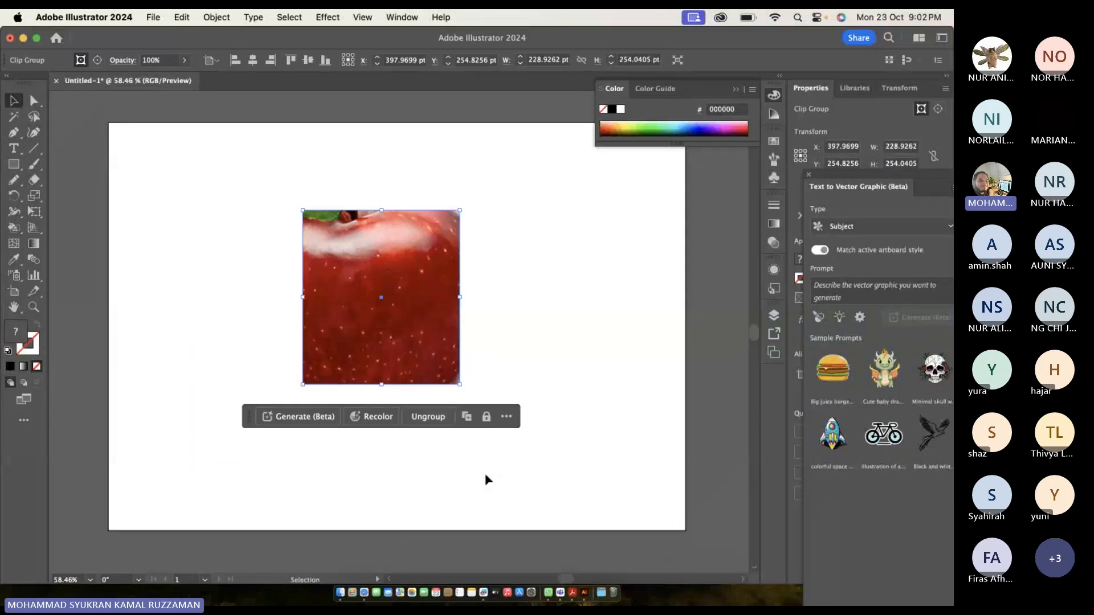
Inside the clipping group, reposition the apple image within the mask and scale it down to about 413 by 470 pt.
{"action": "double_click", "coordinate": [395, 330]}
{"action": "mouse_move", "coordinate": [393, 322]}
{"action": "left_mouse_down"}
{"action": "mouse_move", "coordinate": [316, 354]}
{"action": "mouse_move", "coordinate": [439, 366]}
{"action": "mouse_move", "coordinate": [419, 333]}
{"action": "mouse_move", "coordinate": [461, 370]}
{"action": "mouse_move", "coordinate": [408, 327]}
{"action": "mouse_move", "coordinate": [406, 340]}
{"action": "mouse_move", "coordinate": [402, 320]}
{"action": "left_mouse_up"}
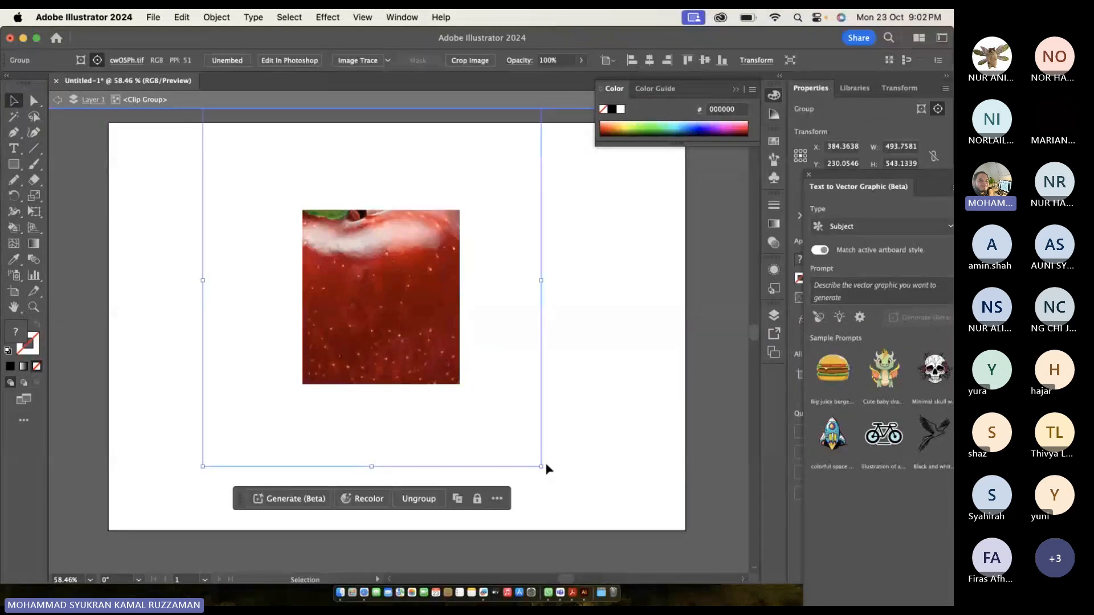
{"action": "left_click_drag", "start_coordinate": [541, 467], "coordinate": [486, 417]}
{"action": "mouse_move", "coordinate": [374, 322]}
{"action": "left_mouse_down"}
{"action": "mouse_move", "coordinate": [399, 332]}
{"action": "mouse_move", "coordinate": [386, 337]}
{"action": "mouse_move", "coordinate": [389, 325]}
{"action": "left_mouse_up"}
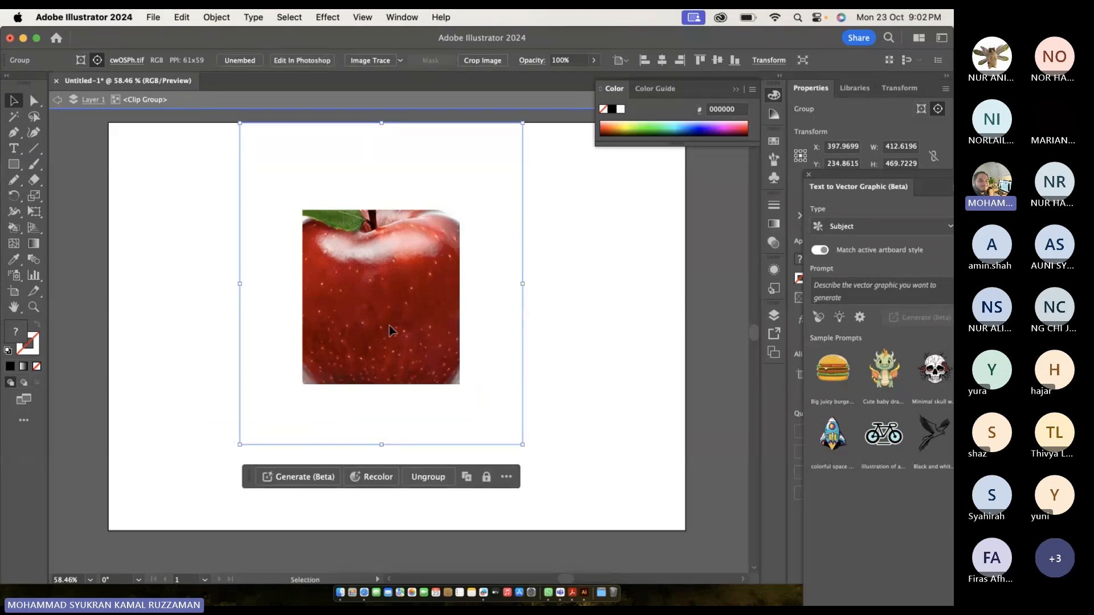
{"action": "left_click", "coordinate": [597, 293]}
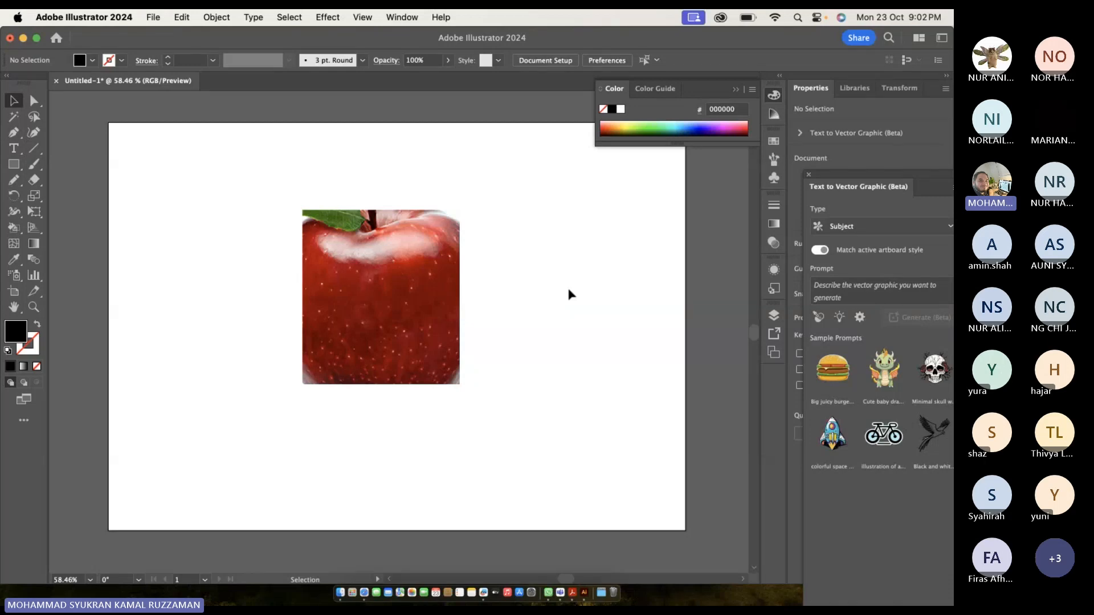
Move the clipped apple group down and to the left on the artboard and open it for editing its contents.
{"action": "left_click_drag", "start_coordinate": [407, 273], "coordinate": [347, 284]}
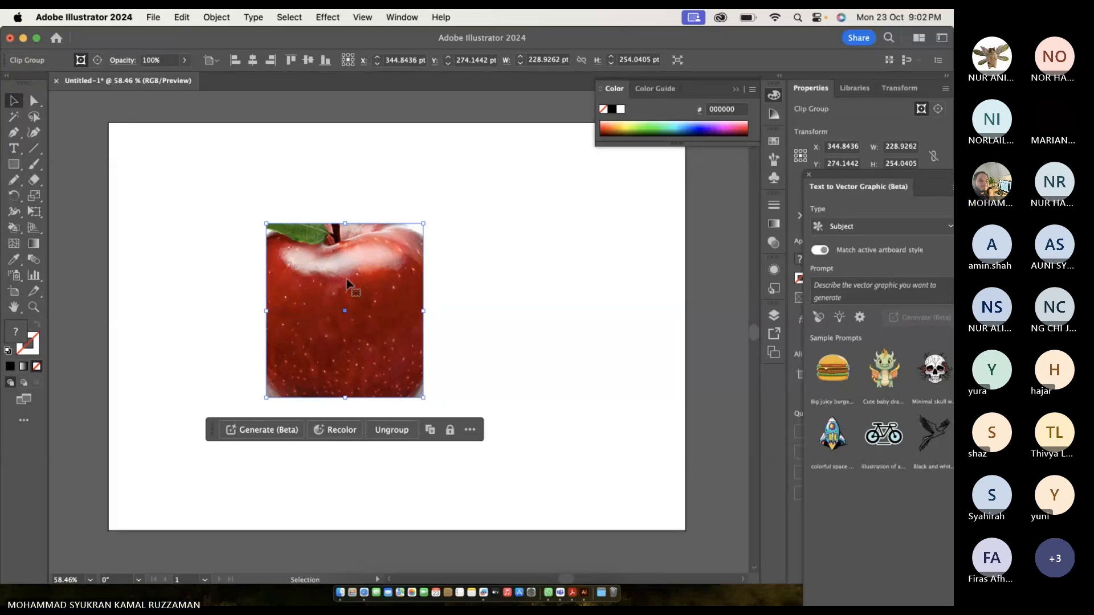
{"action": "left_click", "coordinate": [196, 281]}
{"action": "left_click", "coordinate": [308, 285]}
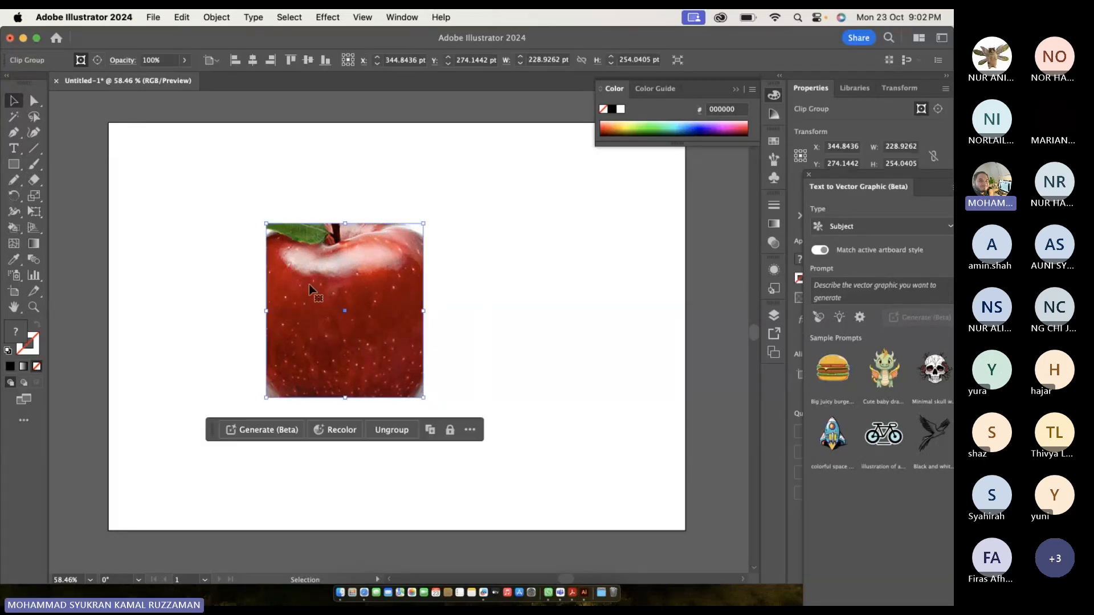
{"action": "double_click", "coordinate": [309, 284]}
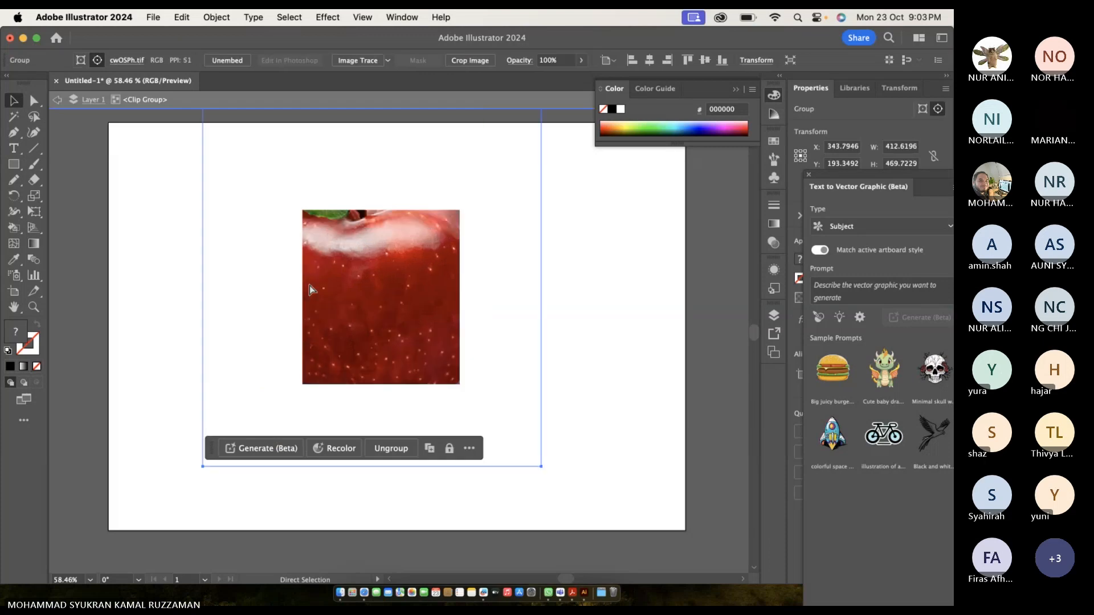
Undo back to the unmasked apple image and delete the black rectangle on top of it.
{"action": "key", "text": "super+z"}
{"action": "key", "text": "super+z"}
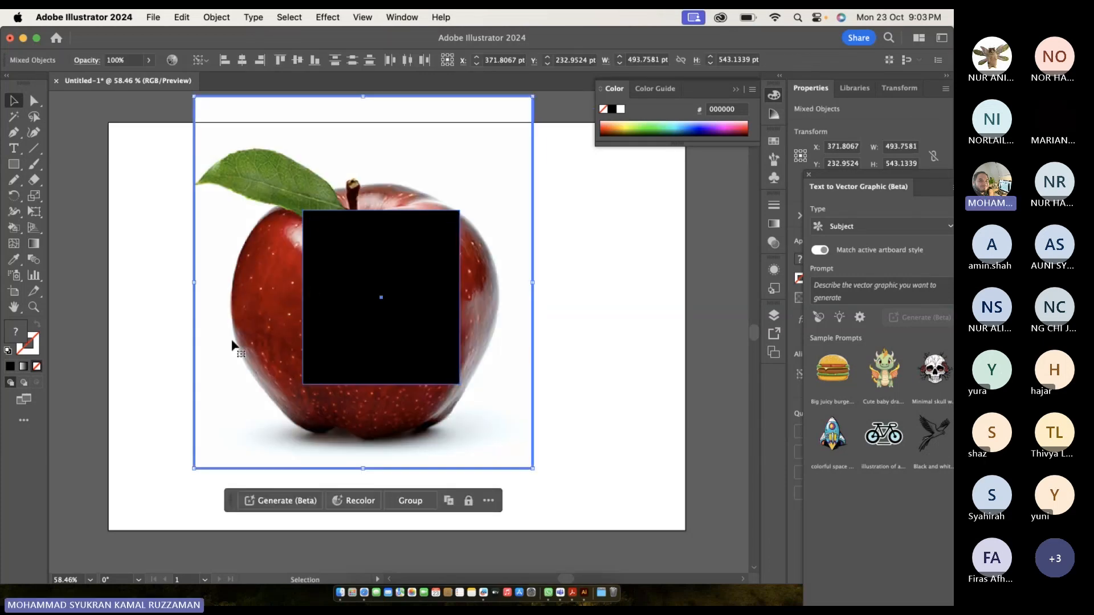
{"action": "key", "text": "super+shift+a"}
{"action": "left_click", "coordinate": [391, 318]}
{"action": "key", "text": "Delete"}
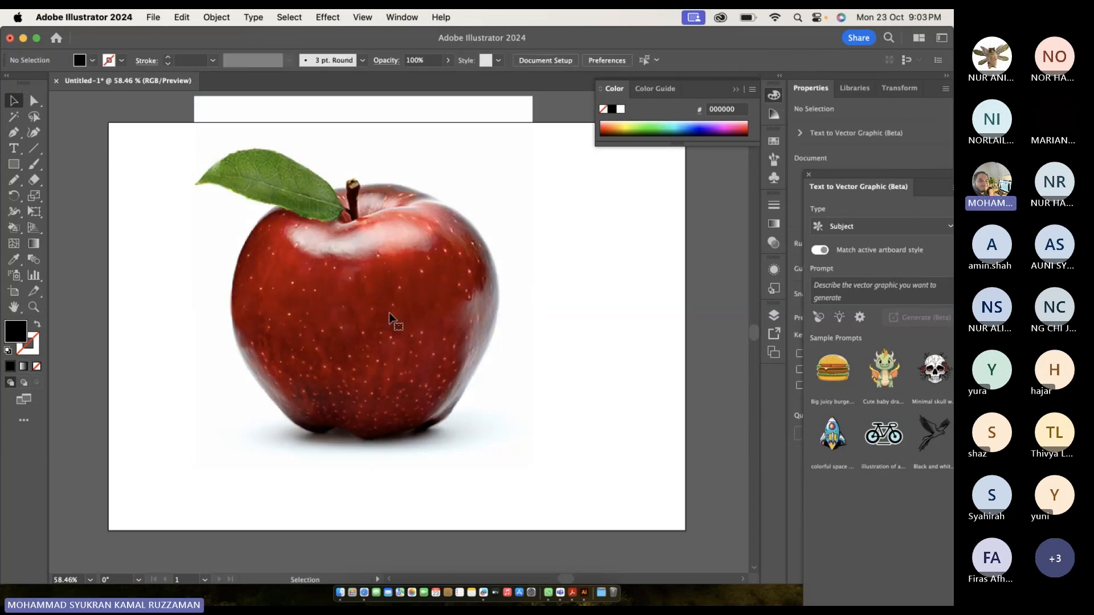
Add the point text "apple" over the middle of the apple photo.
{"action": "key", "text": "t"}
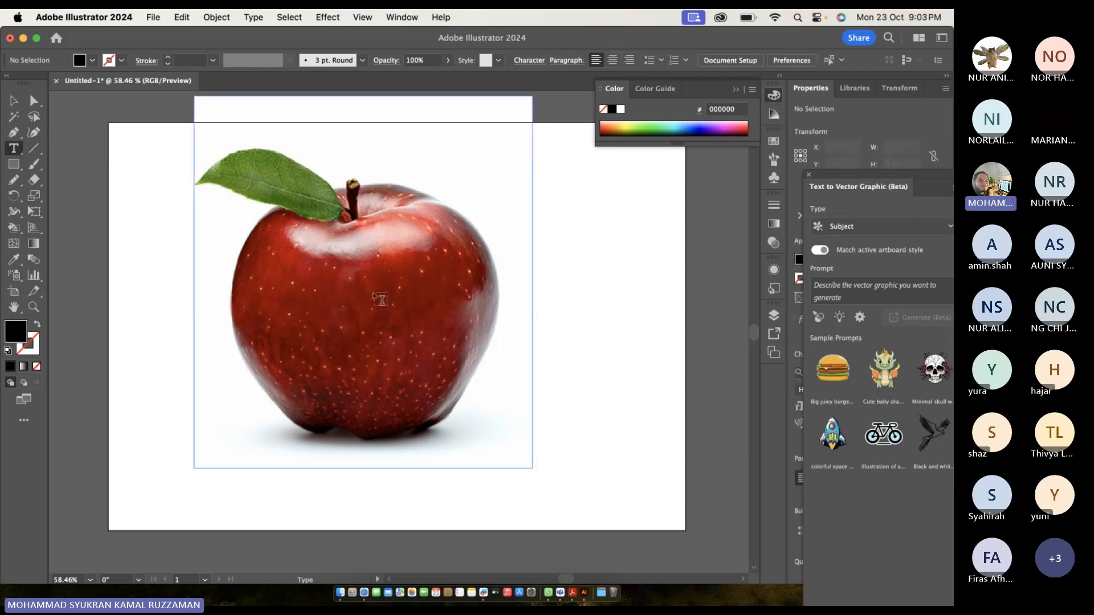
{"action": "left_click", "coordinate": [371, 300]}
{"action": "type", "text": "apple"}
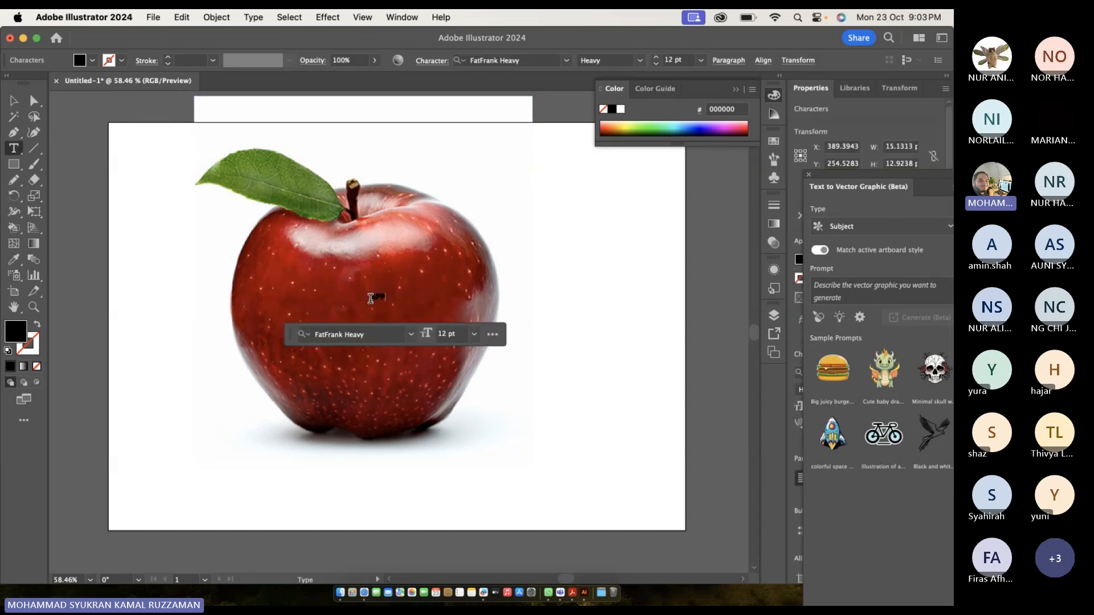
Enlarge the APPLE text to about 348 by 132 pt and centre it over the apple.
{"action": "left_click", "coordinate": [14, 102]}
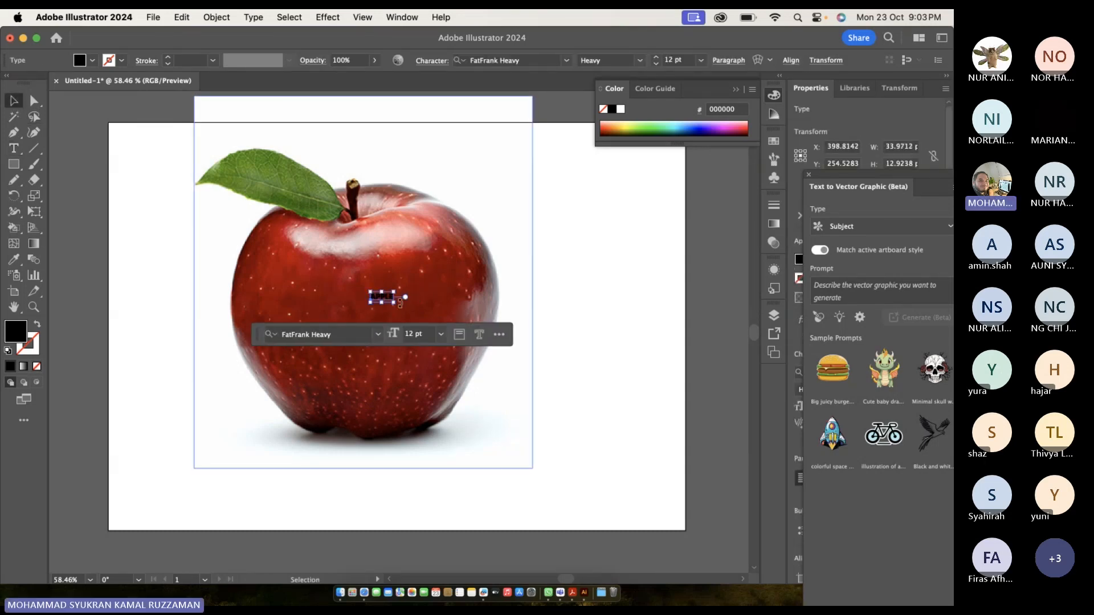
{"action": "left_click_drag", "start_coordinate": [399, 306], "coordinate": [606, 366]}
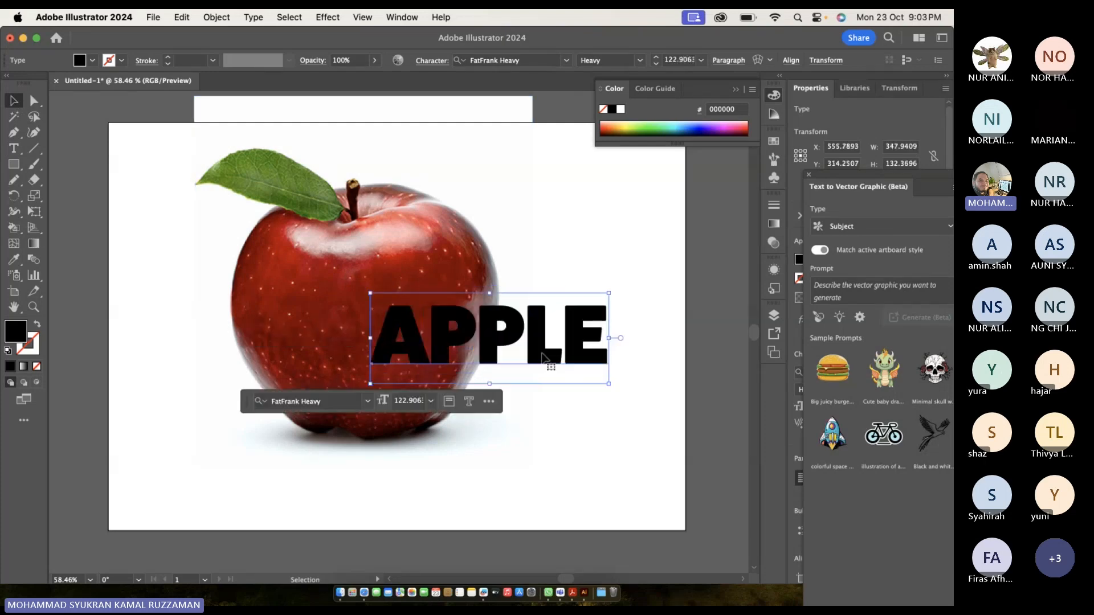
{"action": "left_click_drag", "start_coordinate": [537, 340], "coordinate": [407, 306]}
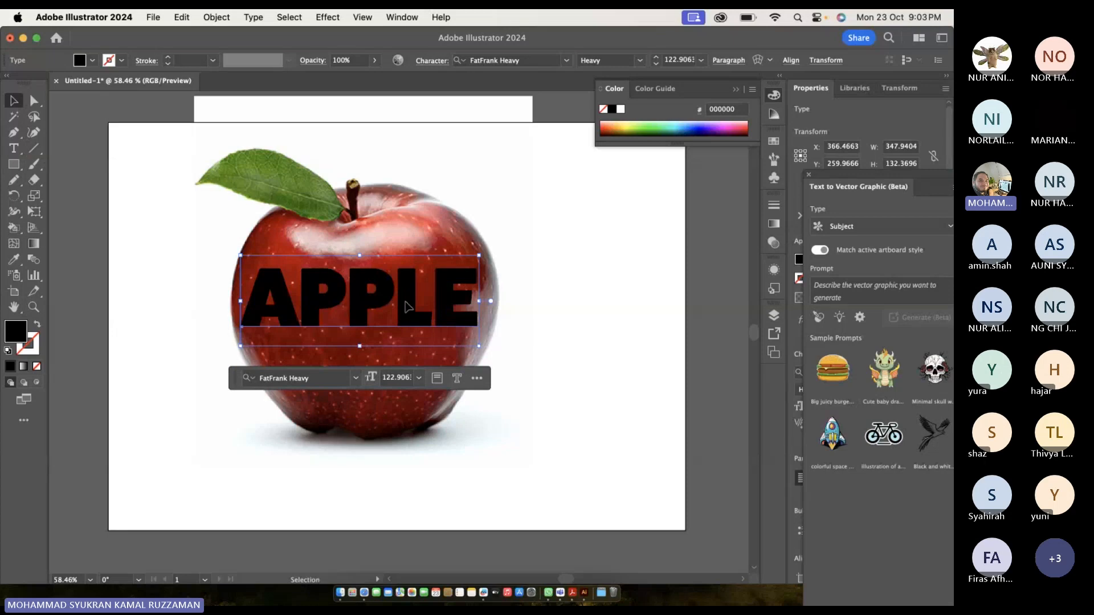
{"action": "left_click", "coordinate": [160, 267]}
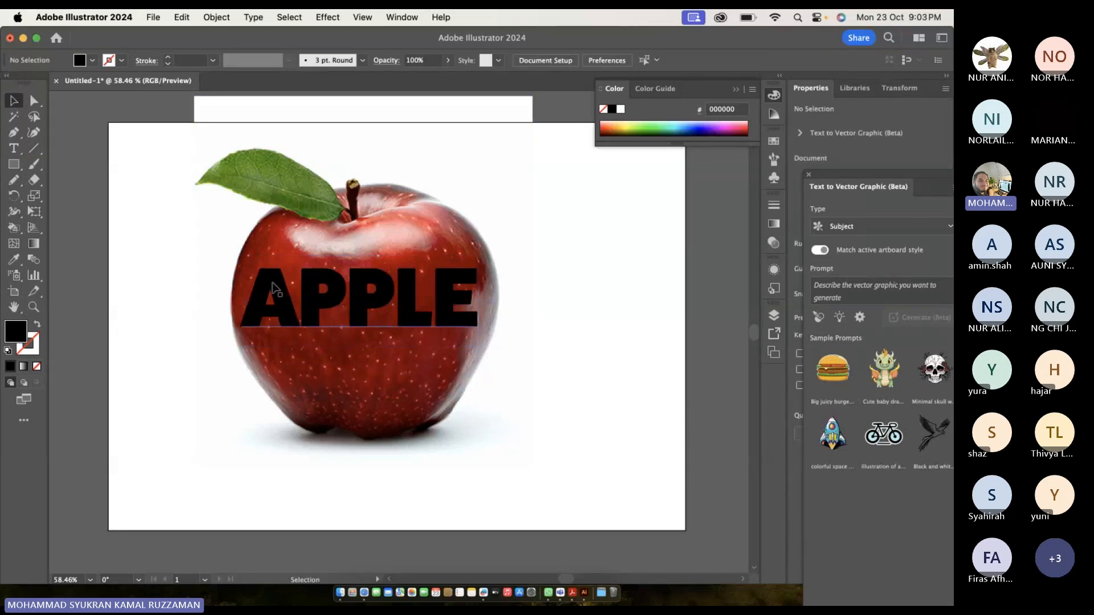
Try masking the apple image with the APPLE text and shifting the clipped lettering, and undo both operations.
{"action": "key", "text": "super+a"}
{"action": "right_click", "coordinate": [331, 295]}
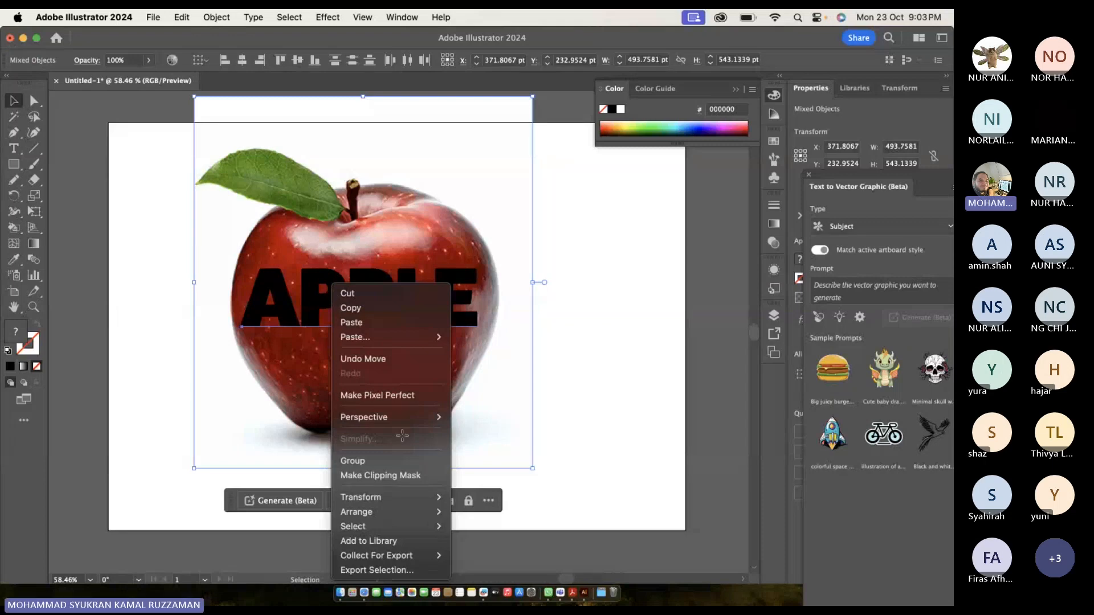
{"action": "left_click", "coordinate": [404, 475]}
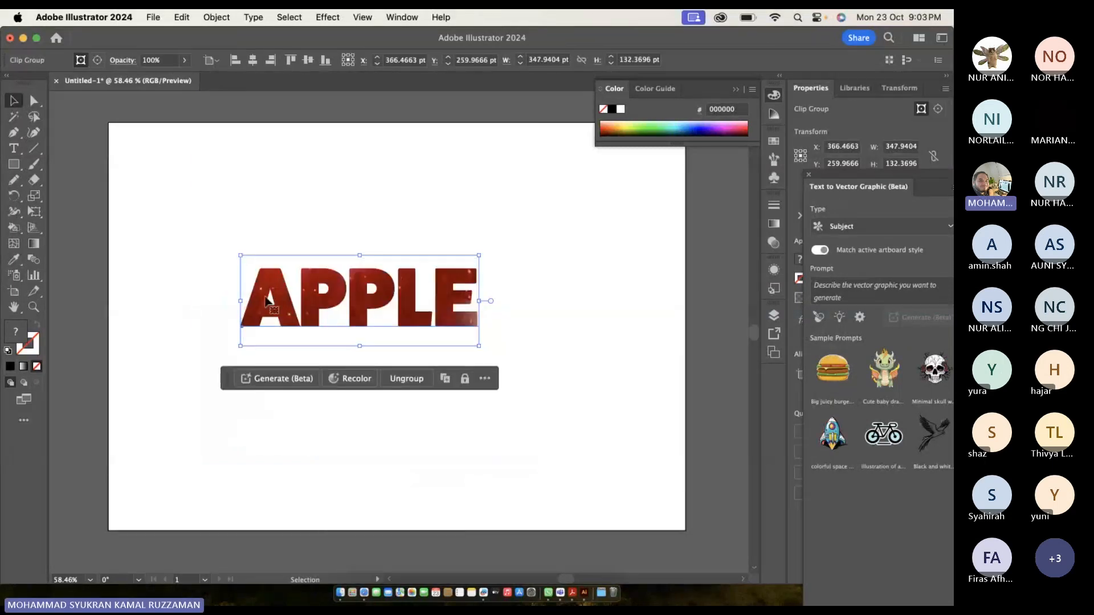
{"action": "mouse_move", "coordinate": [277, 321]}
{"action": "left_mouse_down"}
{"action": "mouse_move", "coordinate": [266, 293]}
{"action": "mouse_move", "coordinate": [269, 307]}
{"action": "left_mouse_up"}
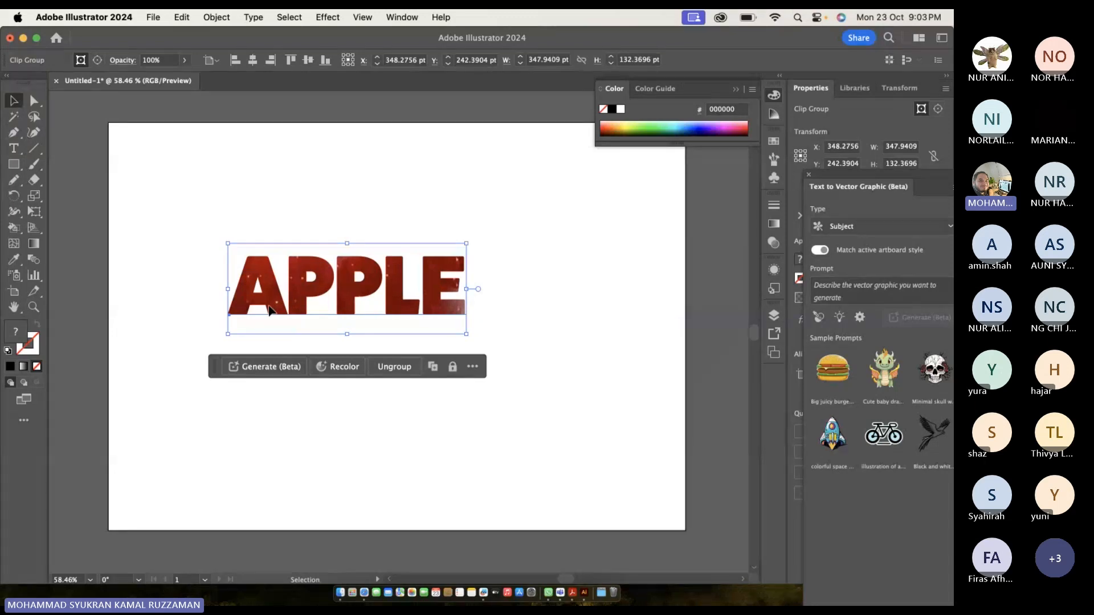
{"action": "left_click", "coordinate": [303, 221]}
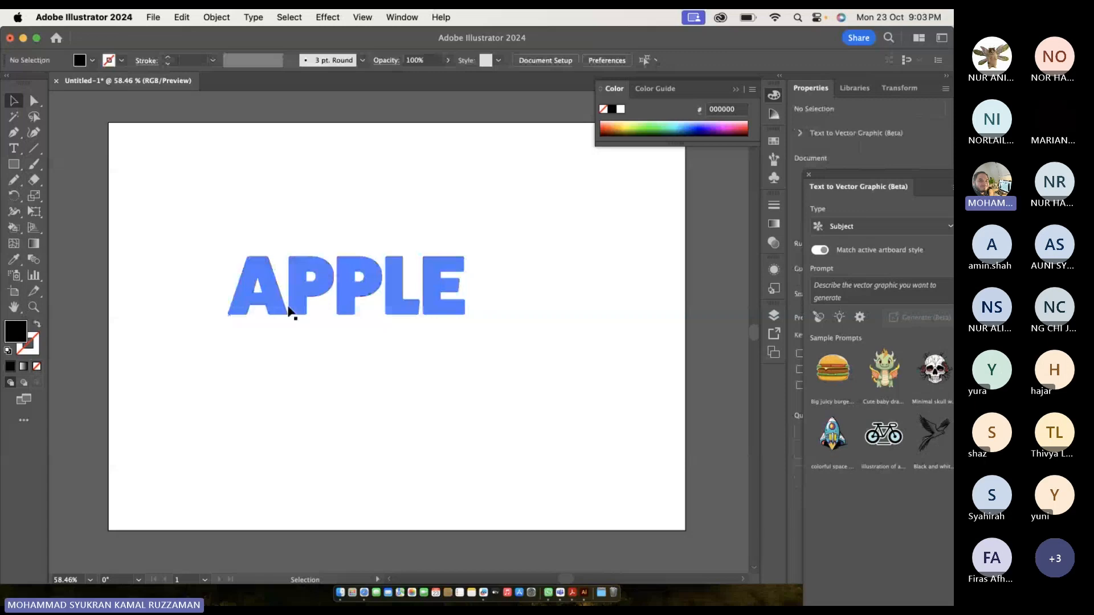
{"action": "key", "text": "super+z"}
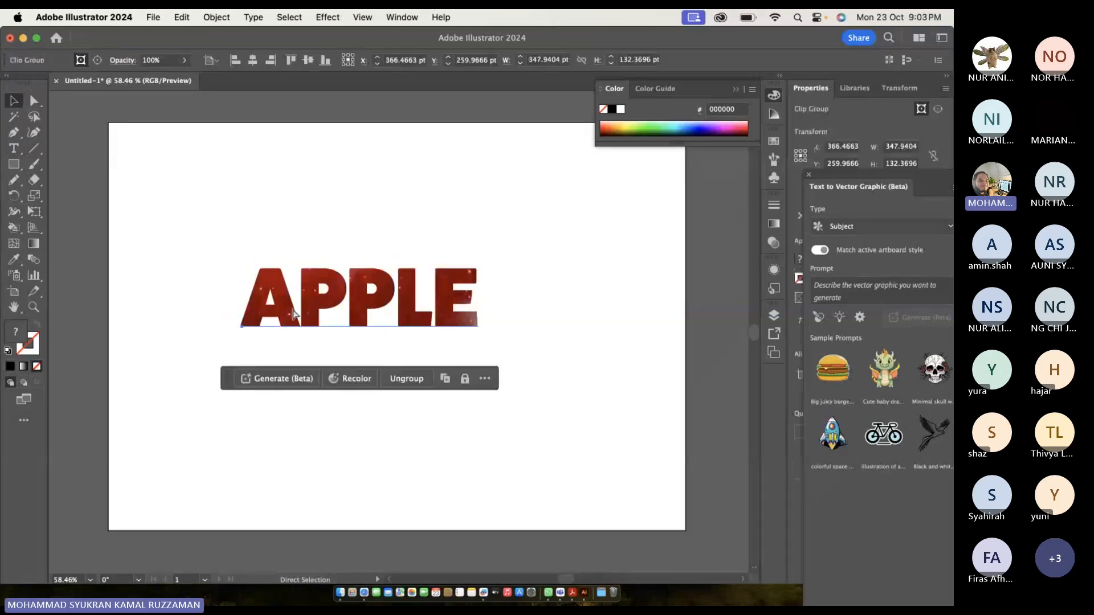
{"action": "key", "text": "super+z"}
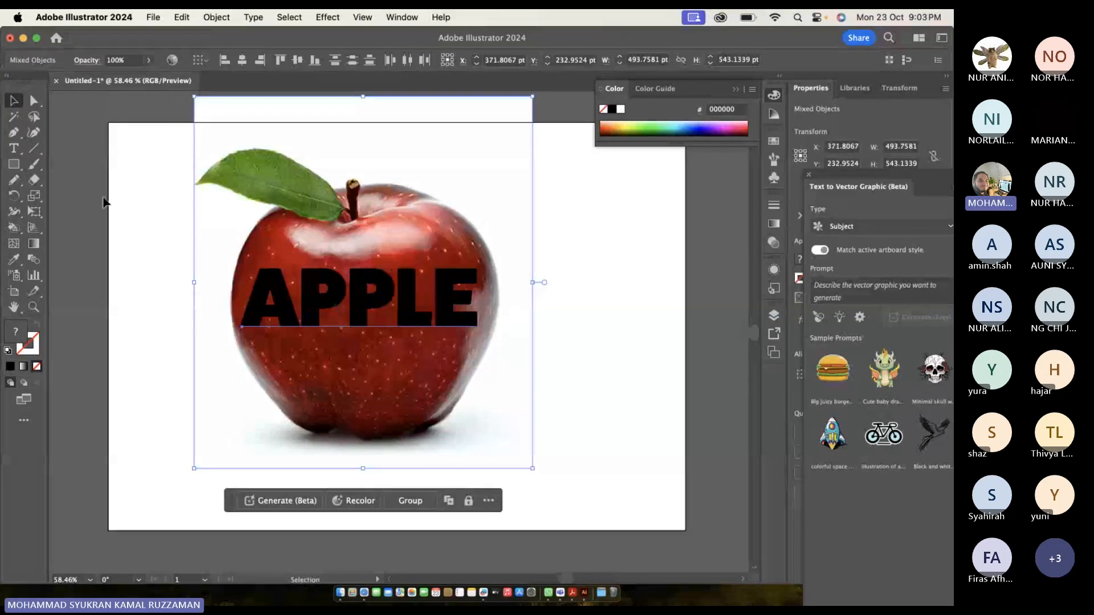
Draw a black rectangle about 342 by 36 pt as a bar just below the APPLE text.
{"action": "left_click_drag", "start_coordinate": [13, 164], "coordinate": [57, 168]}
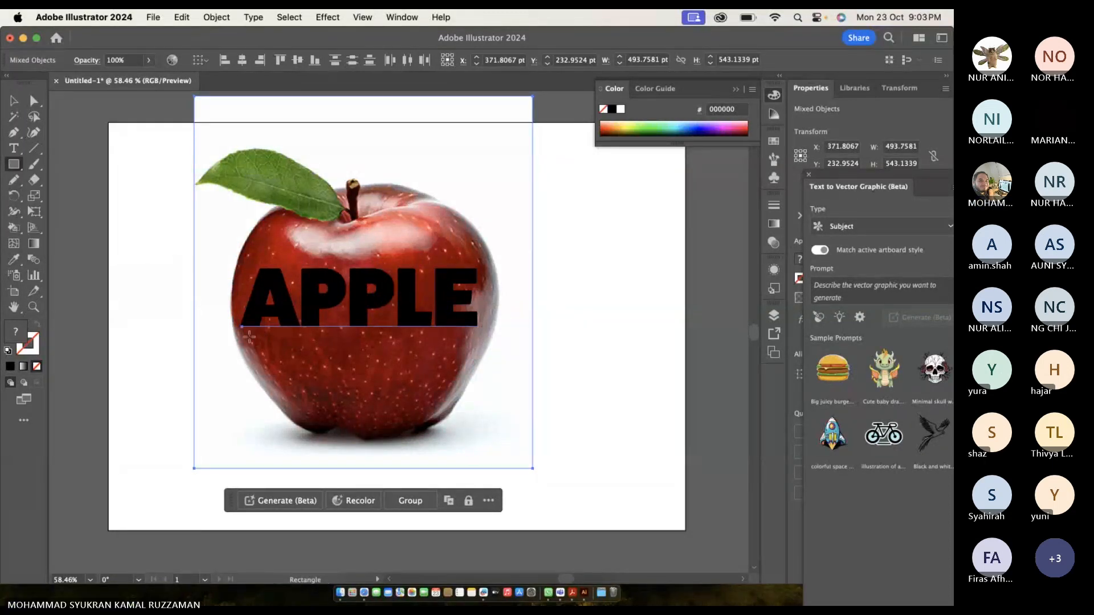
{"action": "left_click_drag", "start_coordinate": [248, 336], "coordinate": [484, 360]}
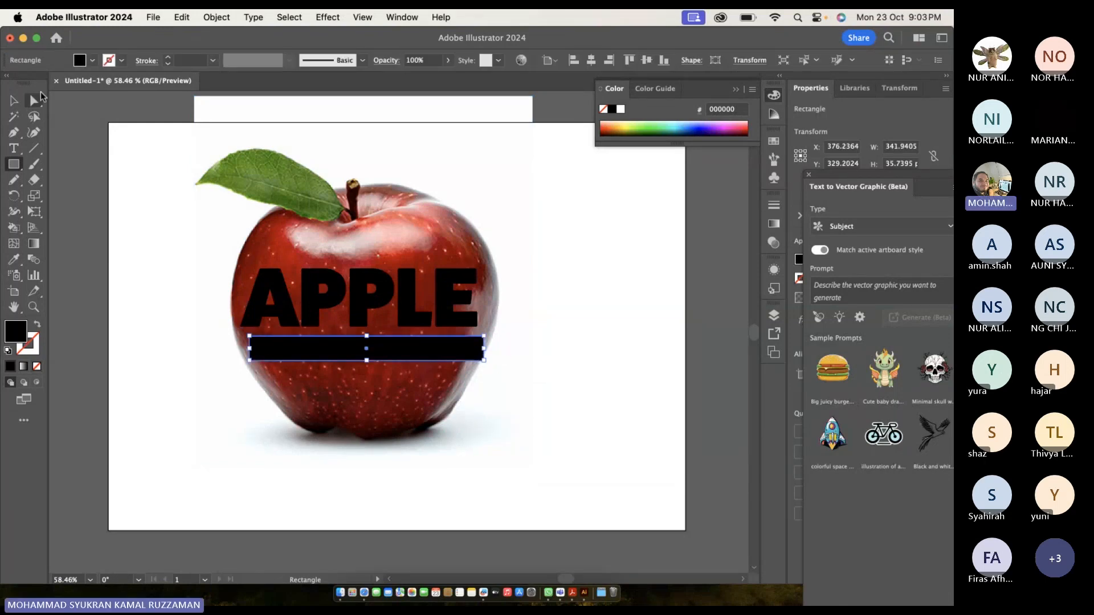
{"action": "left_click", "coordinate": [15, 101]}
{"action": "left_click", "coordinate": [125, 237]}
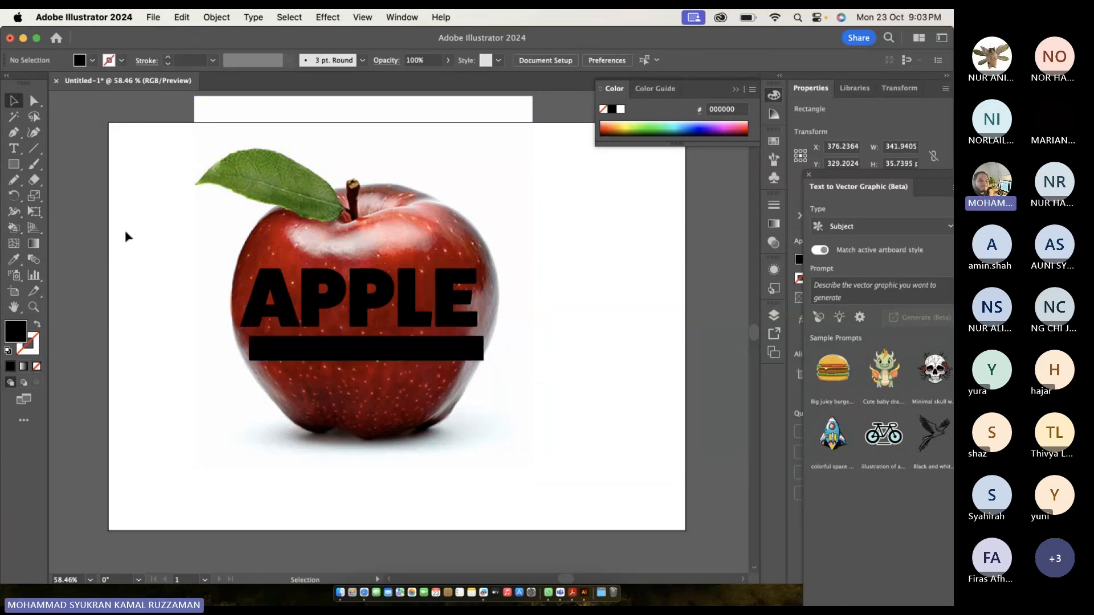
Try making a clipping mask from the text, the bar and the apple image together, and undo it.
{"action": "left_click", "coordinate": [274, 302]}
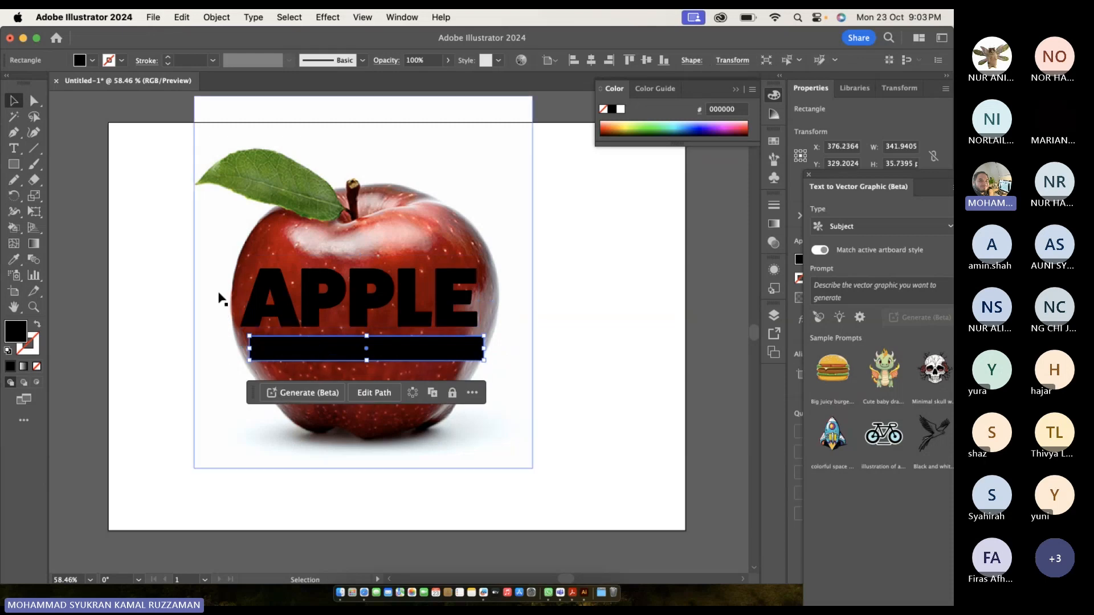
{"action": "left_click", "coordinate": [163, 258]}
{"action": "left_click_drag", "start_coordinate": [150, 255], "coordinate": [368, 358]}
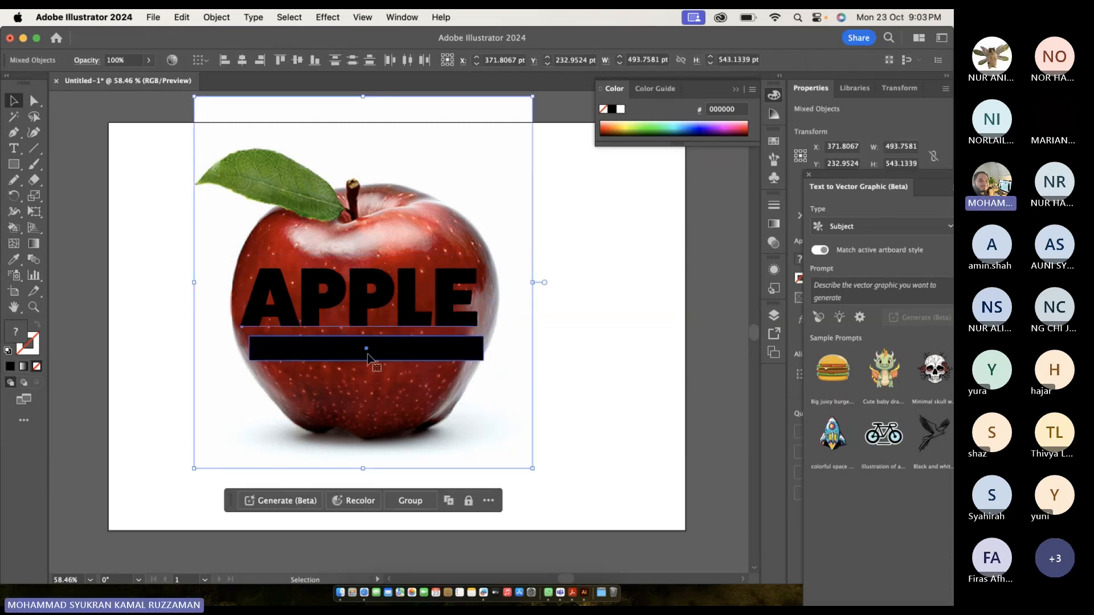
{"action": "right_click", "coordinate": [367, 358]}
{"action": "left_click", "coordinate": [427, 475]}
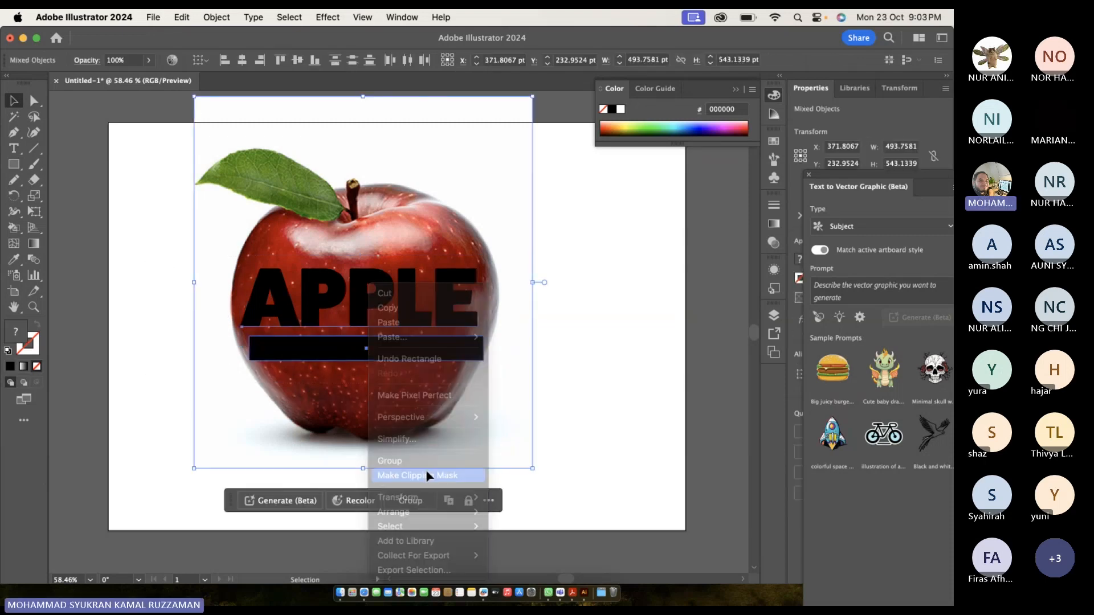
{"action": "key", "text": "a"}
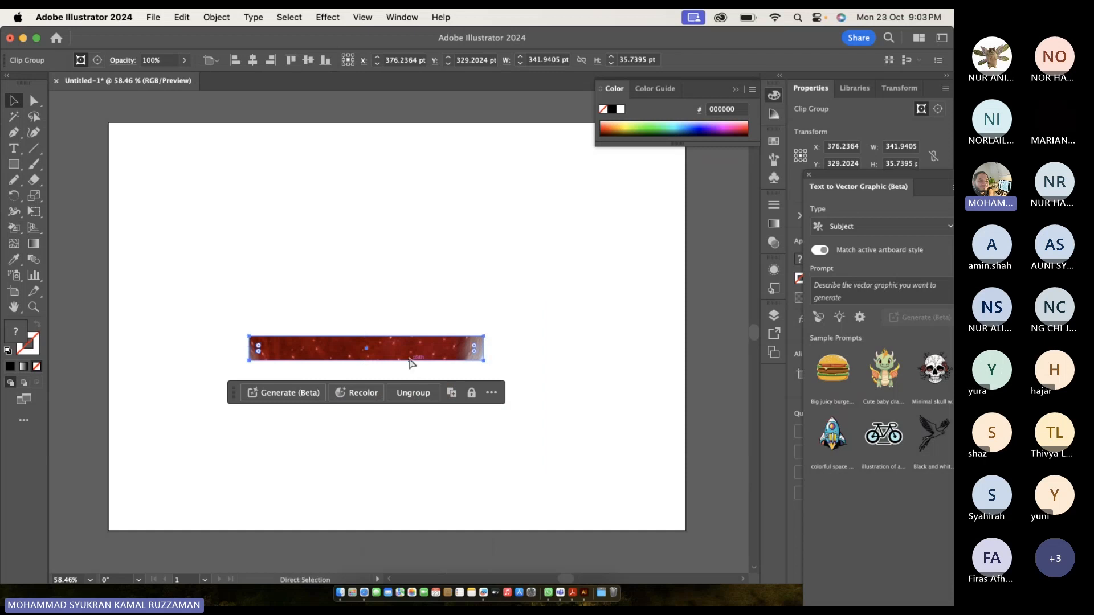
{"action": "key", "text": "super+z"}
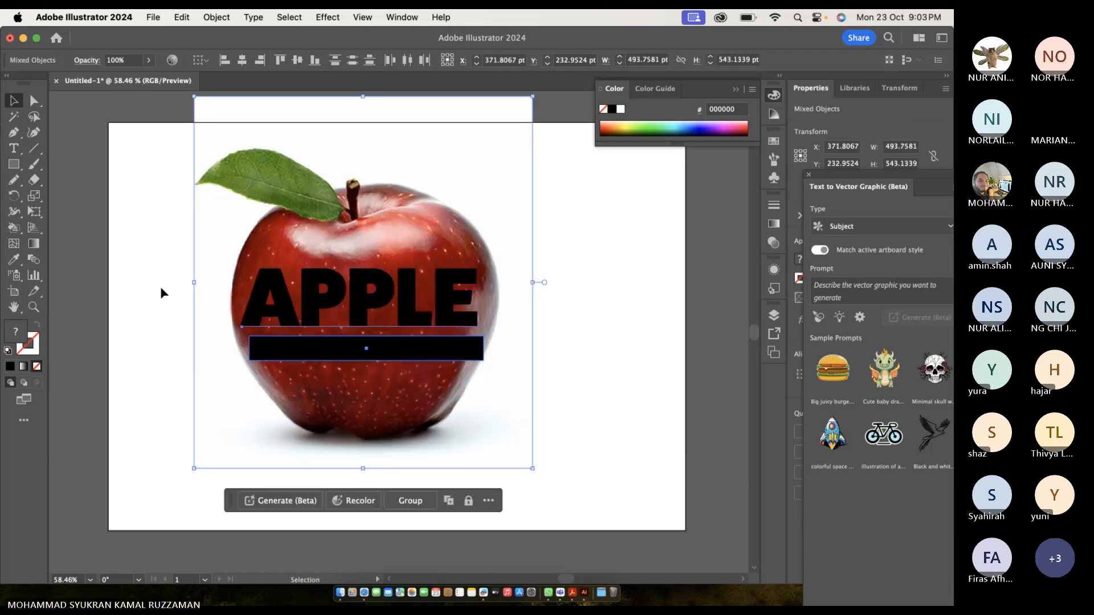
Select the APPLE text together with the bar below it and expand their object and fill.
{"action": "left_click", "coordinate": [154, 291]}
{"action": "left_click", "coordinate": [290, 314]}
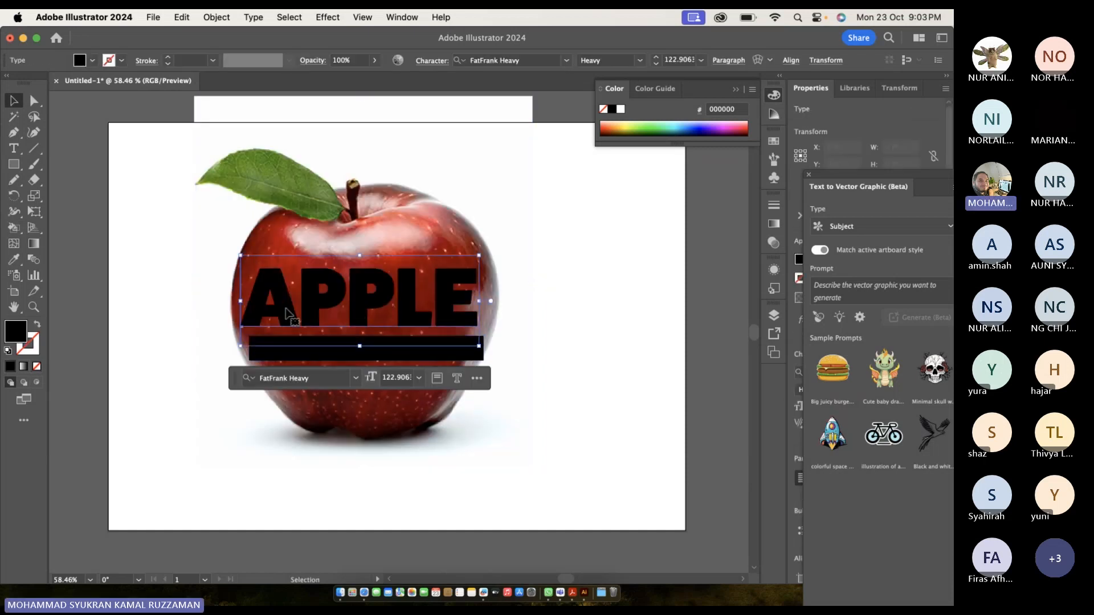
{"action": "left_click", "coordinate": [307, 348], "text": "shift"}
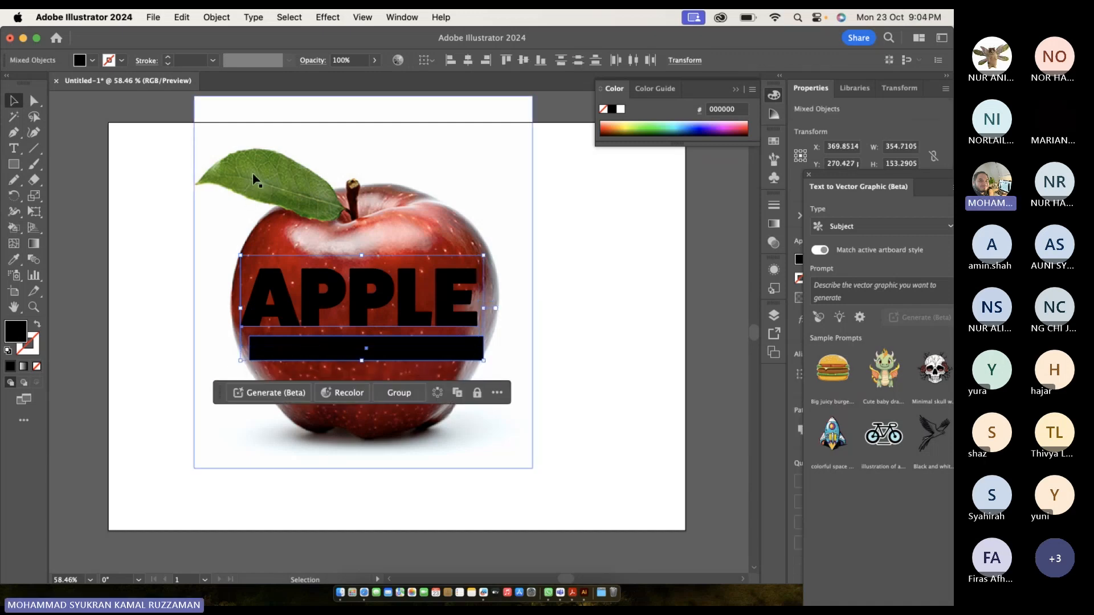
{"action": "left_click", "coordinate": [216, 17]}
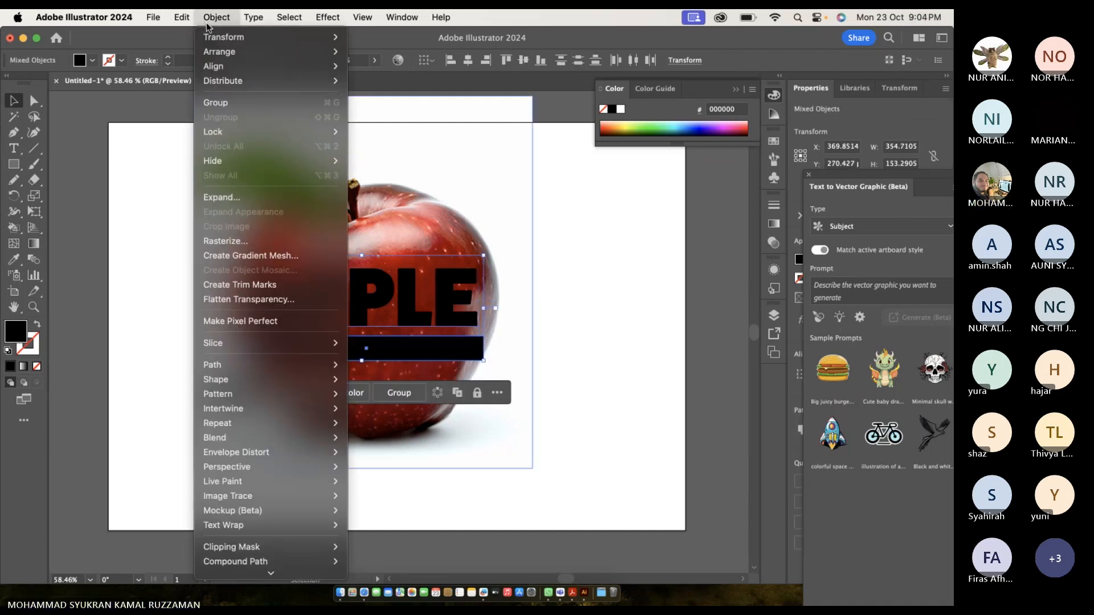
{"action": "left_click", "coordinate": [267, 196]}
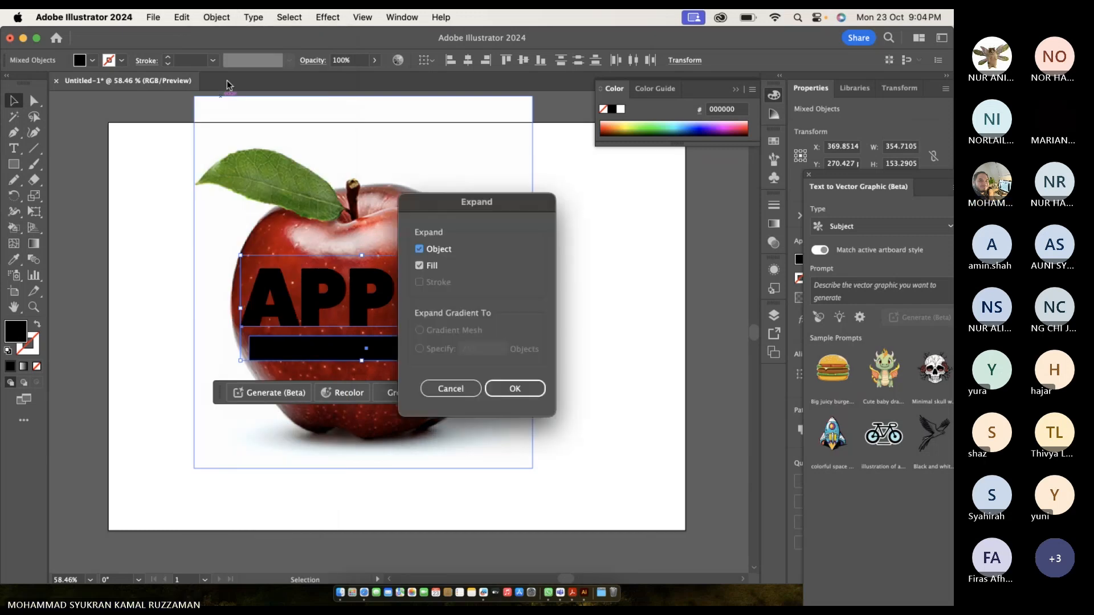
{"action": "left_click", "coordinate": [498, 387]}
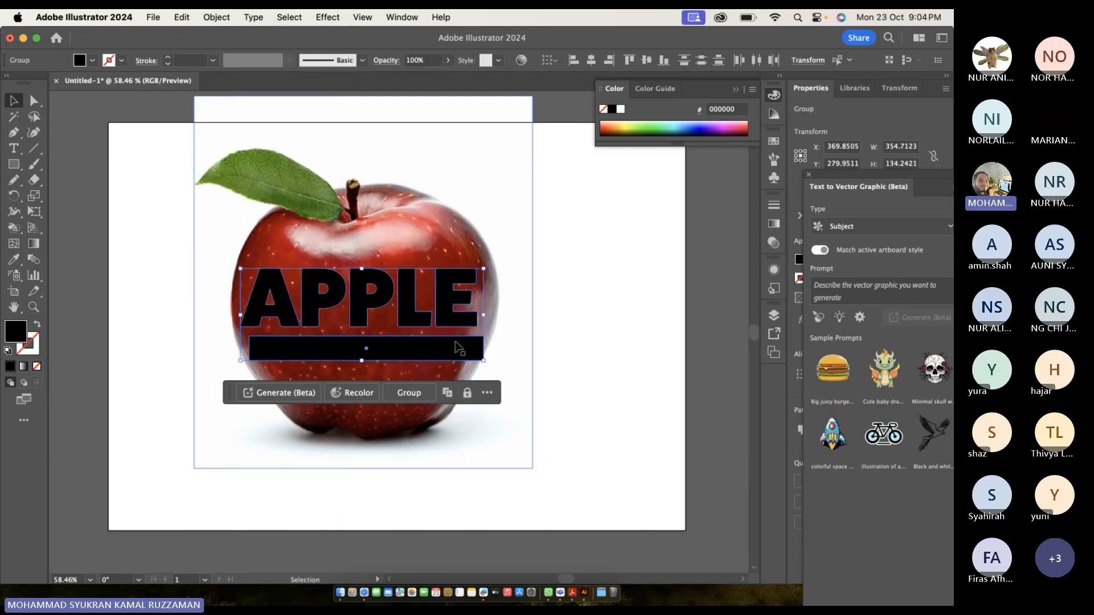
Combine the expanded APPLE text and bar into one compound path and move it slightly upward over the apple.
{"action": "left_click", "coordinate": [210, 18]}
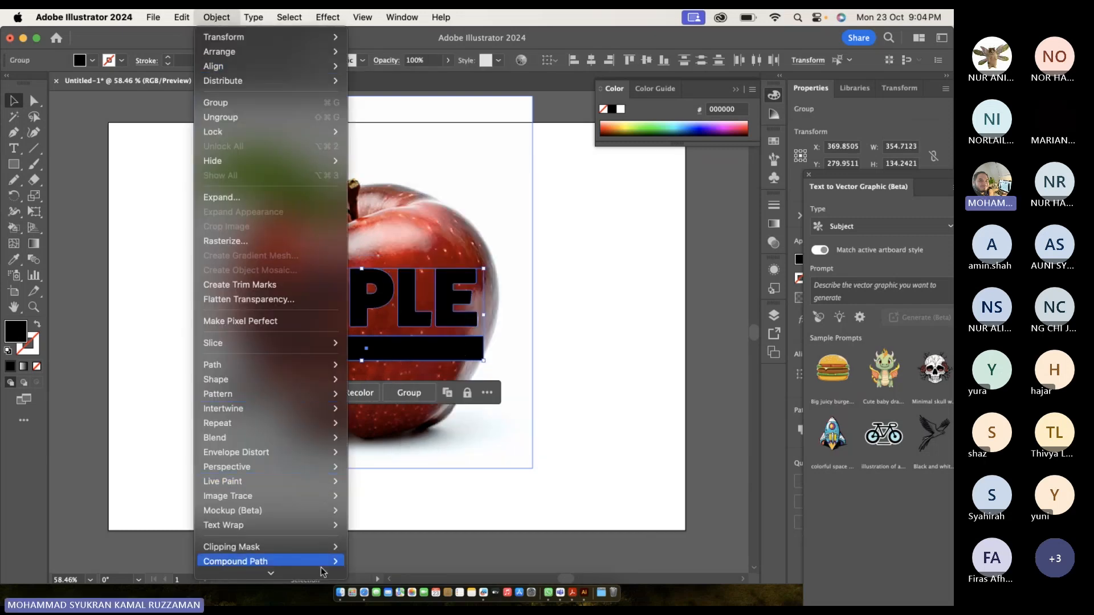
{"action": "mouse_move", "coordinate": [322, 573]}
{"action": "mouse_move", "coordinate": [323, 519]}
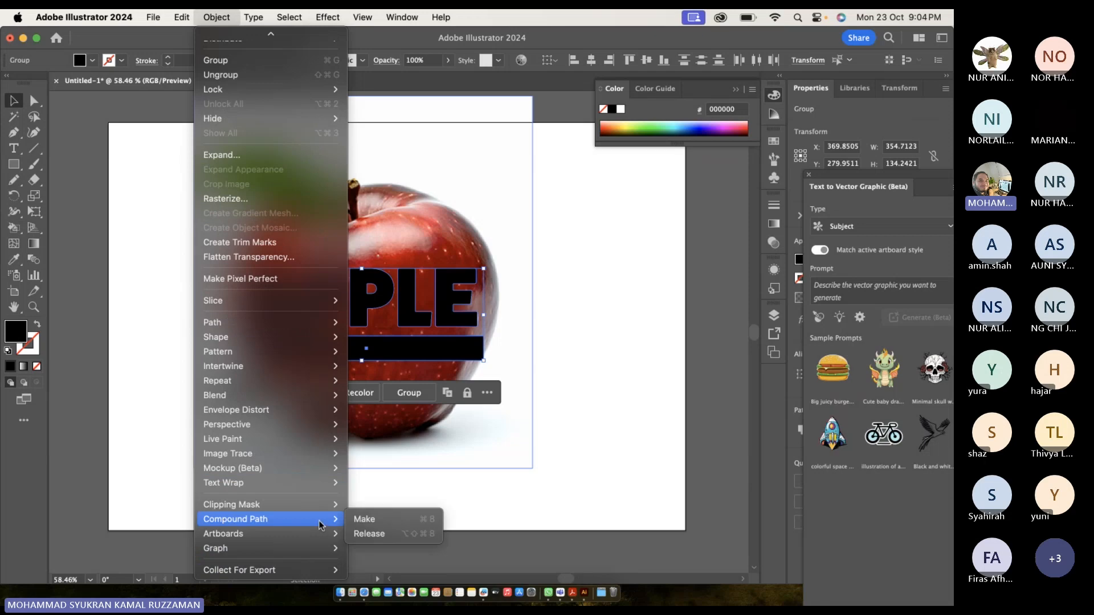
{"action": "left_click", "coordinate": [370, 515]}
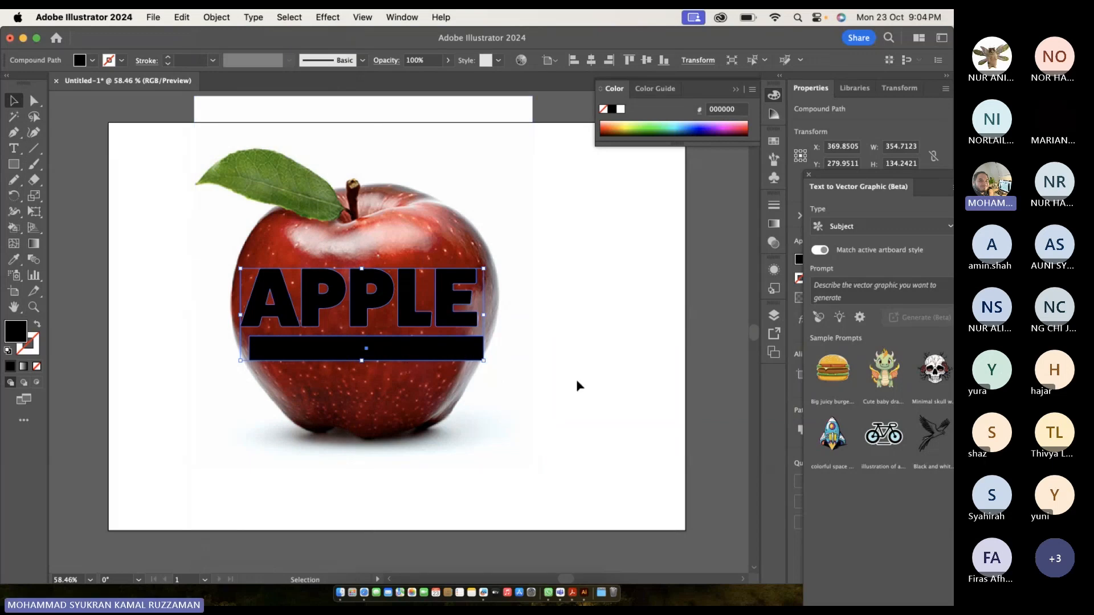
{"action": "left_click", "coordinate": [576, 378]}
{"action": "left_click", "coordinate": [429, 354]}
{"action": "mouse_move", "coordinate": [428, 355]}
{"action": "left_mouse_down"}
{"action": "mouse_move", "coordinate": [453, 360]}
{"action": "mouse_move", "coordinate": [419, 342]}
{"action": "mouse_move", "coordinate": [432, 349]}
{"action": "left_mouse_up"}
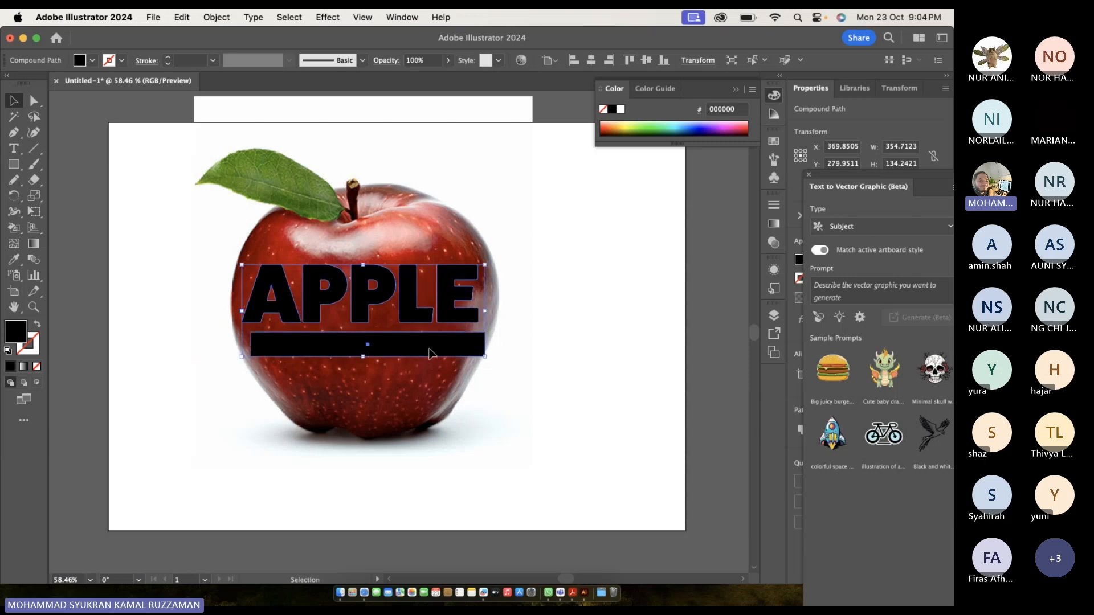
{"action": "left_click", "coordinate": [105, 301]}
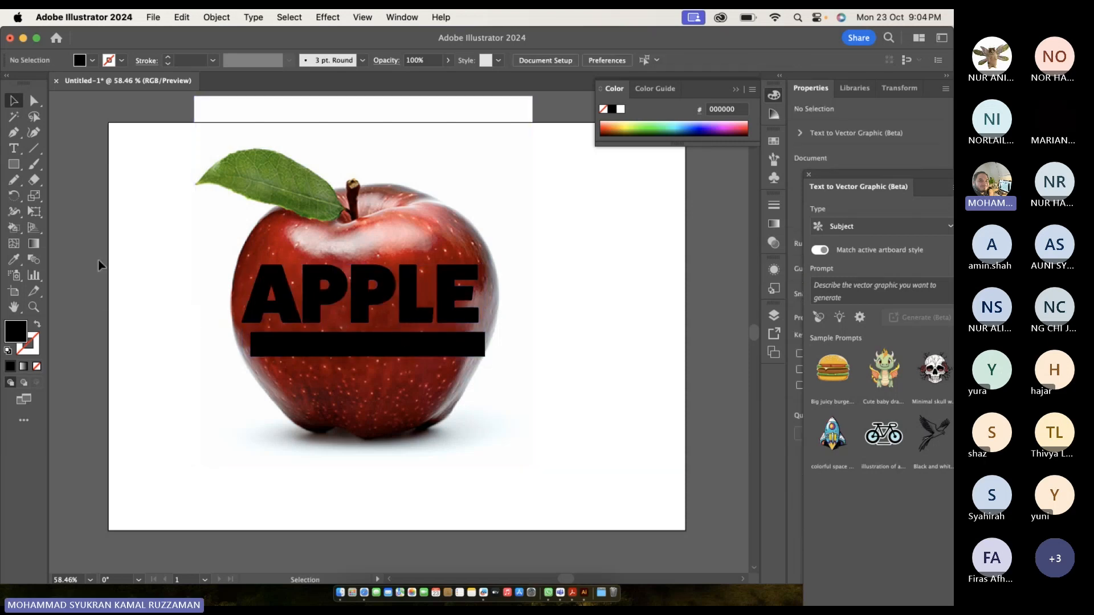
Try making a clipping mask from the compound path and the apple image, and undo it.
{"action": "left_click_drag", "start_coordinate": [98, 259], "coordinate": [357, 350]}
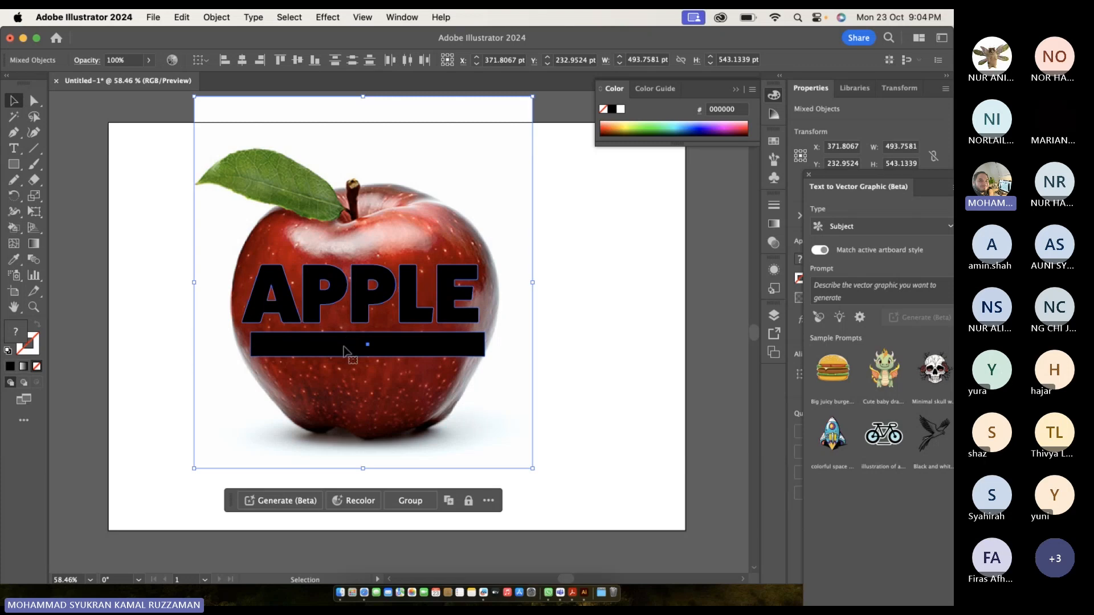
{"action": "right_click", "coordinate": [344, 350]}
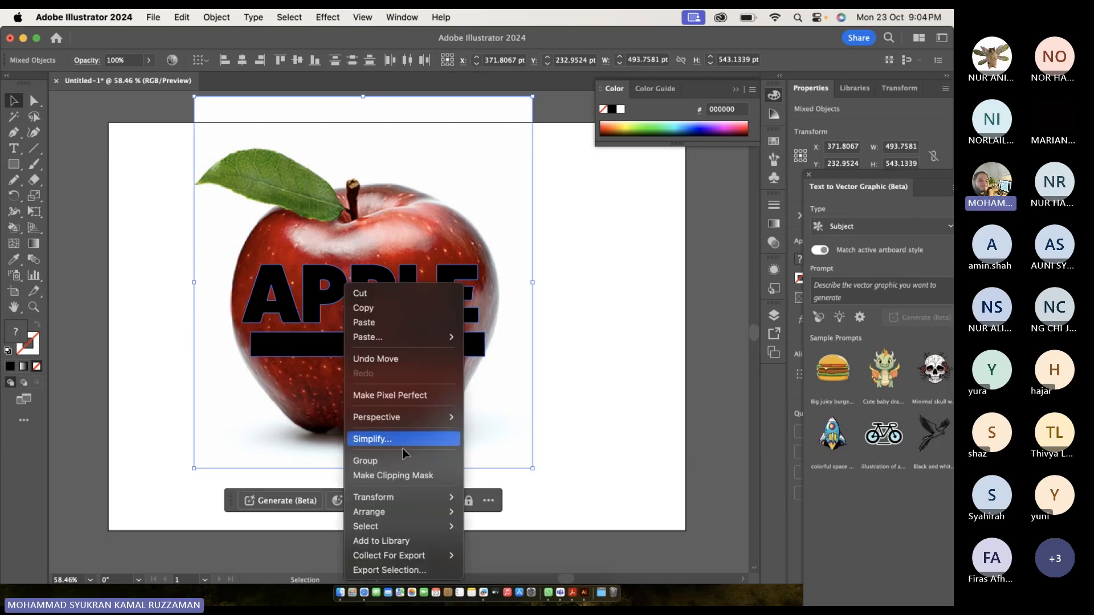
{"action": "left_click", "coordinate": [406, 475]}
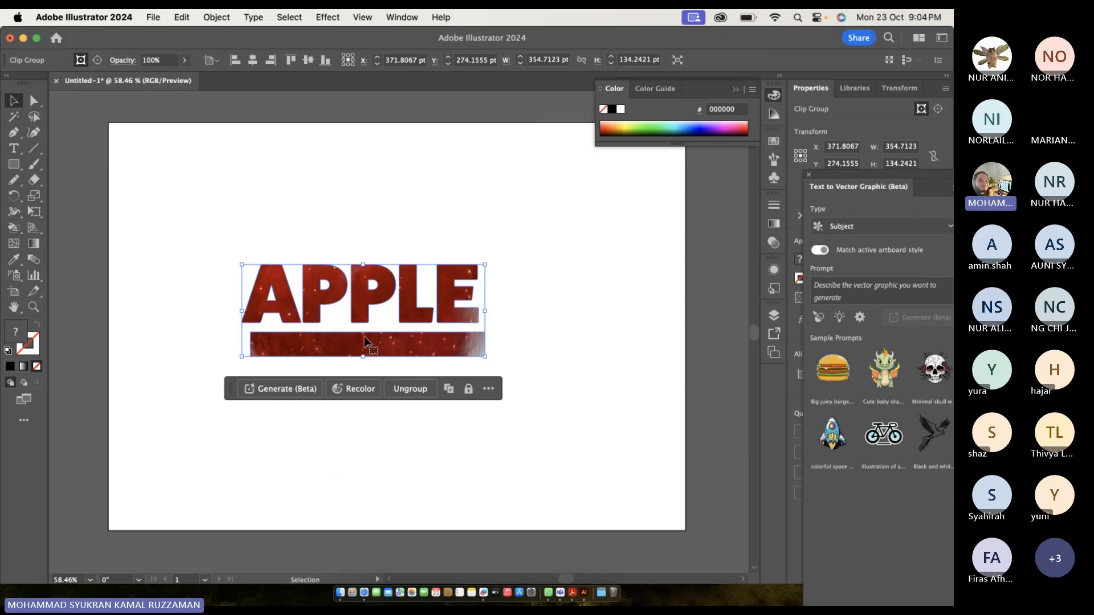
{"action": "left_click", "coordinate": [246, 228]}
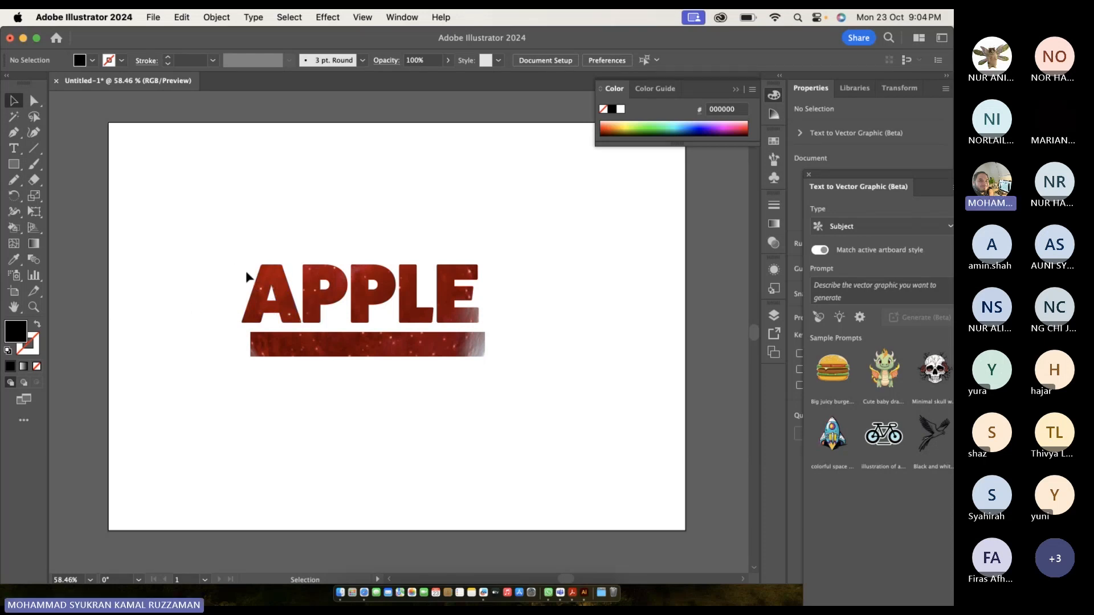
{"action": "key", "text": "super+z"}
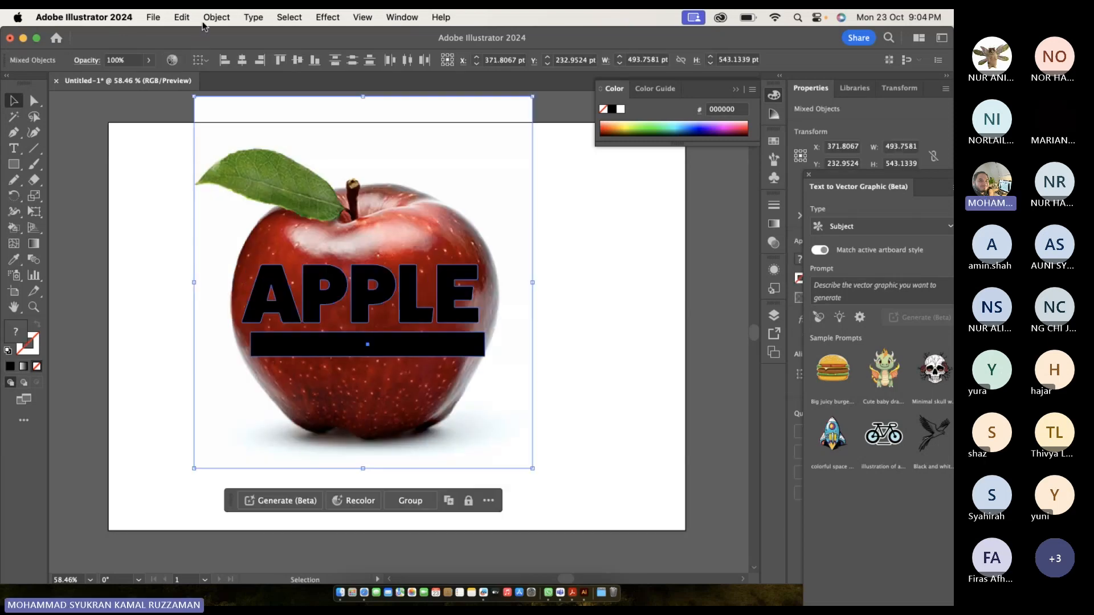
{"action": "left_click", "coordinate": [213, 17]}
{"action": "scroll", "coordinate": [280, 547], "scroll_direction": "down", "scroll_amount": 2}
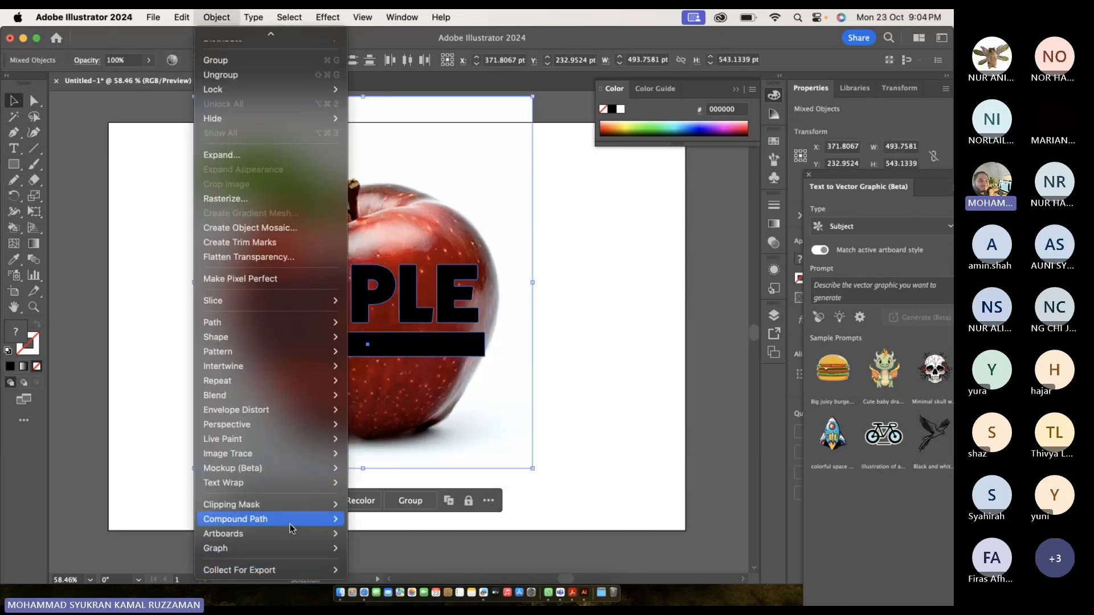
{"action": "mouse_move", "coordinate": [295, 513]}
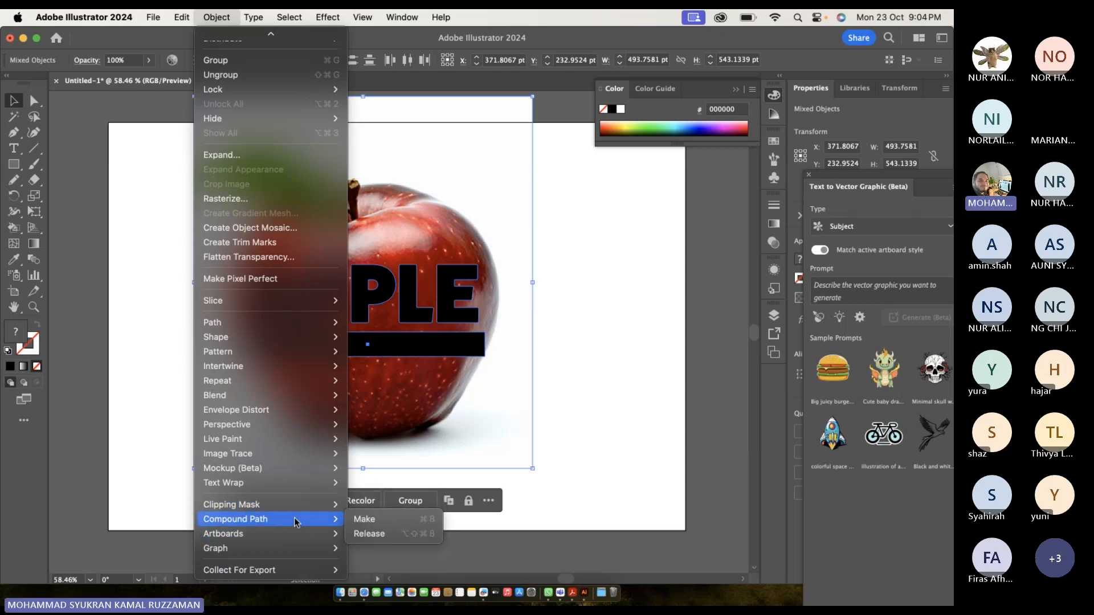
{"action": "mouse_move", "coordinate": [296, 553]}
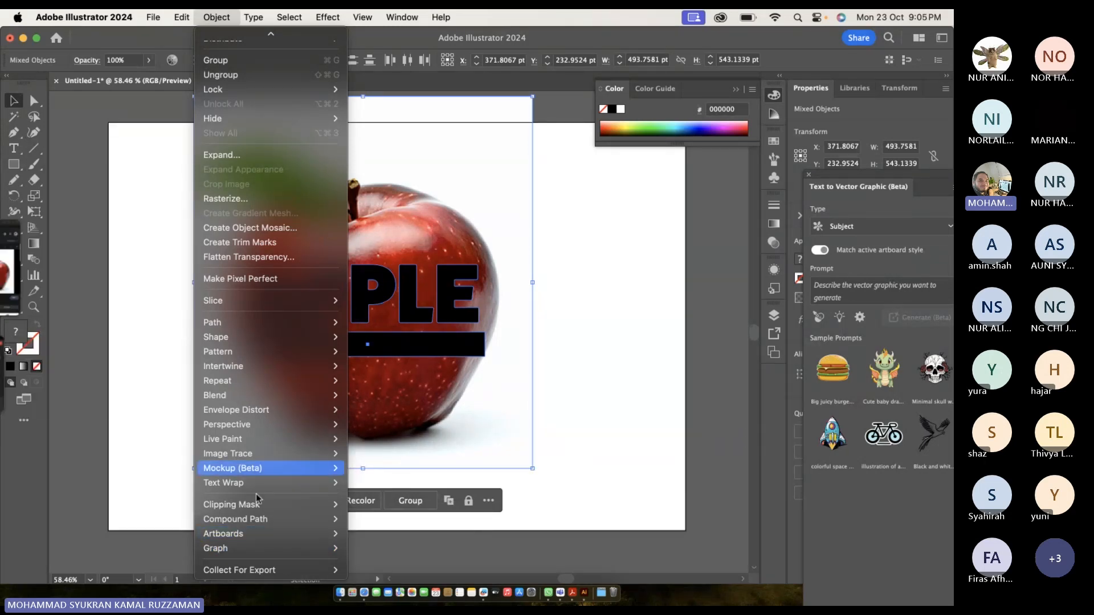
{"action": "left_click", "coordinate": [80, 358]}
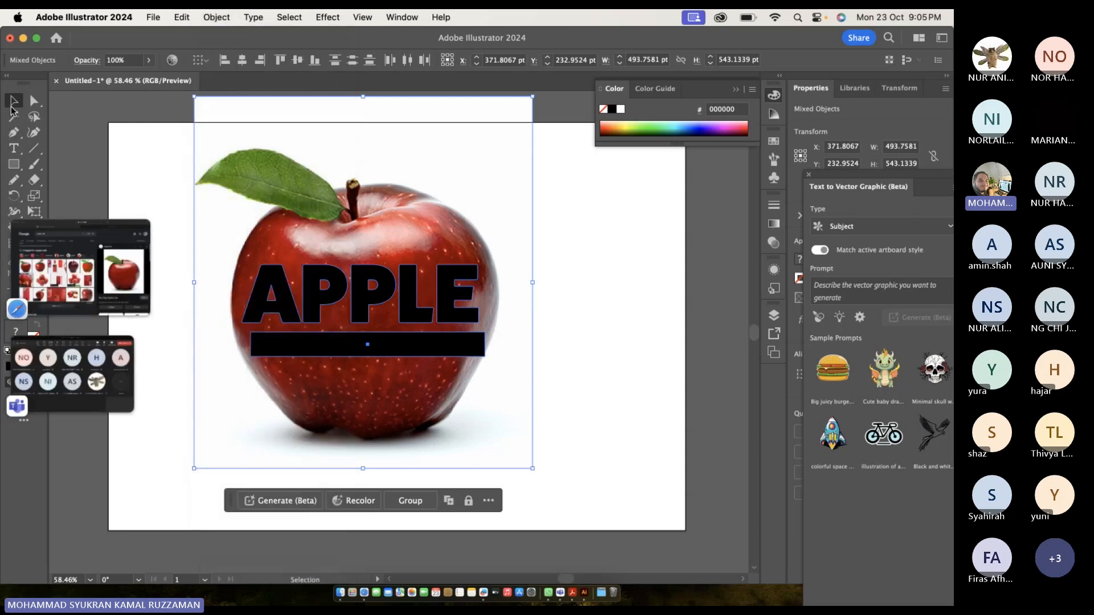
Shift the APPLE and bar compound path slightly up and to the left over the apple image.
{"action": "left_click", "coordinate": [265, 315]}
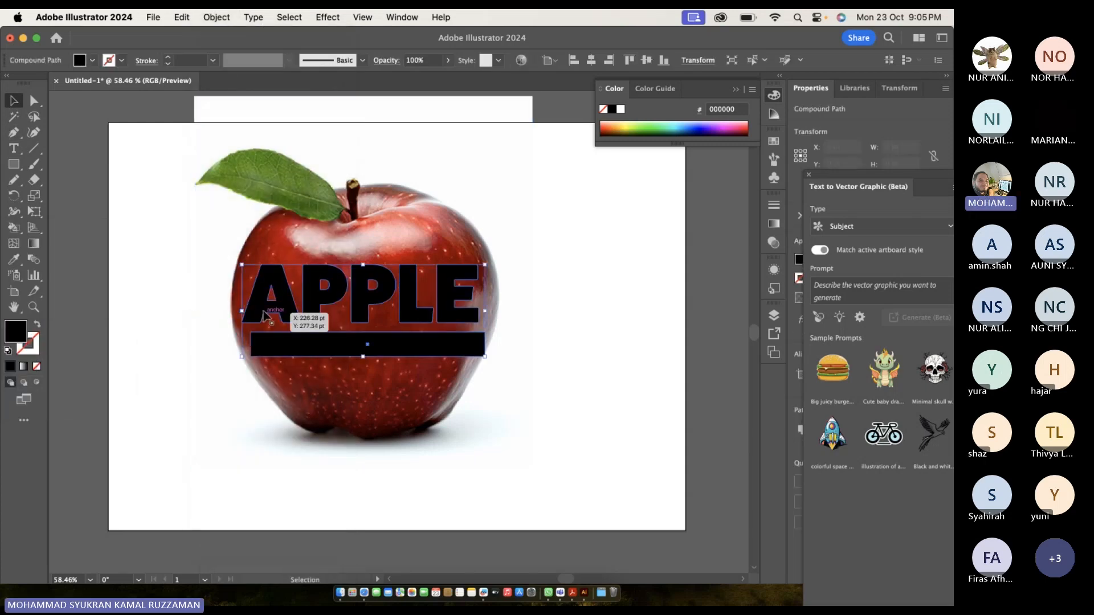
{"action": "mouse_move", "coordinate": [265, 315]}
{"action": "left_mouse_down"}
{"action": "mouse_move", "coordinate": [259, 297]}
{"action": "mouse_move", "coordinate": [257, 308]}
{"action": "left_mouse_up"}
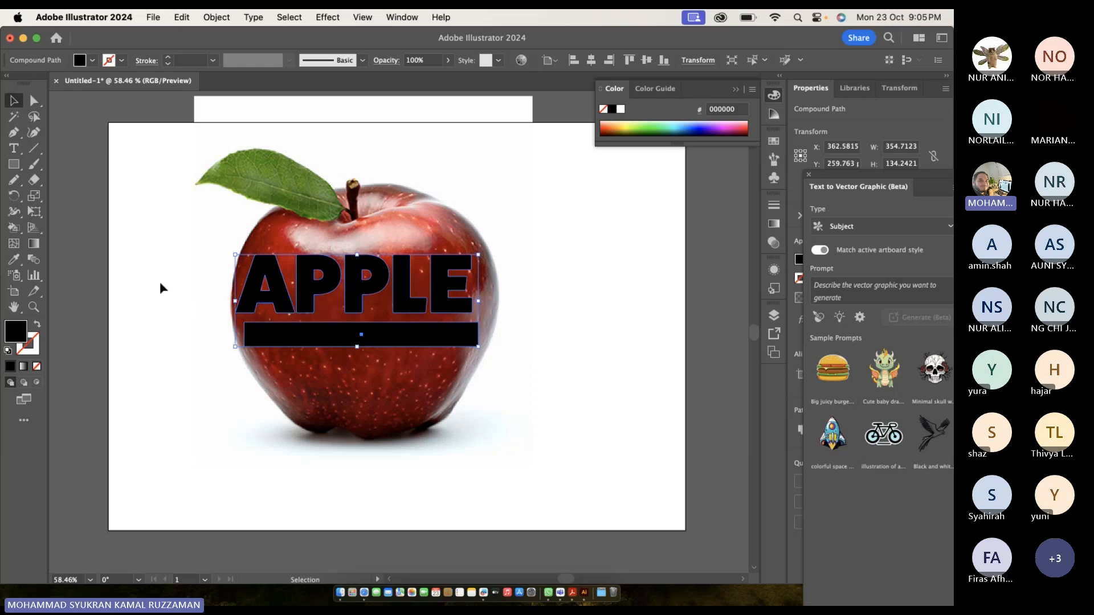
{"action": "left_click", "coordinate": [155, 284]}
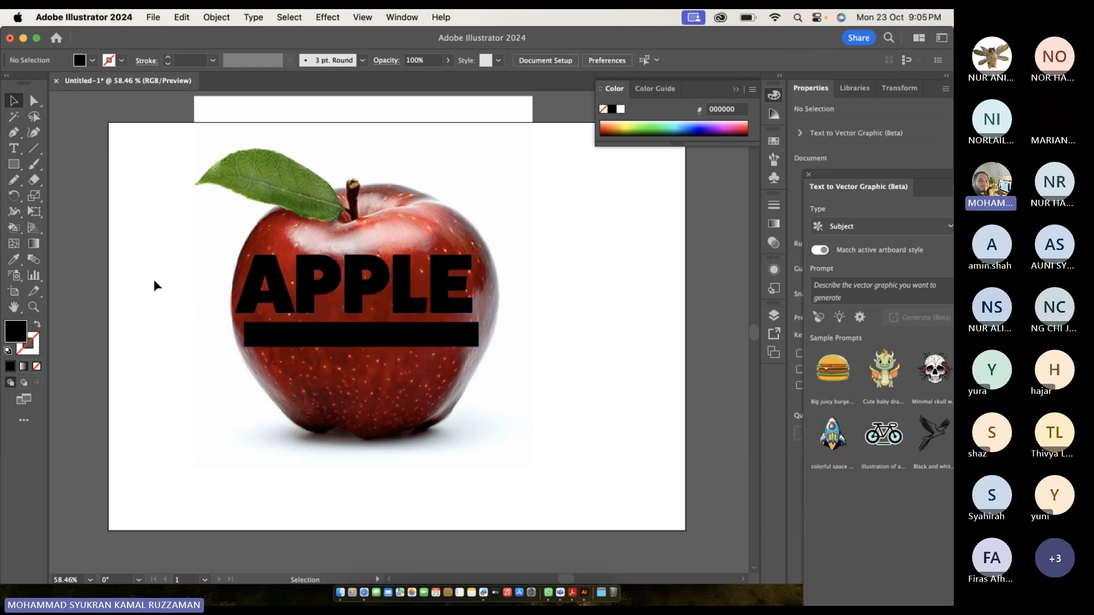
Delete the apple image from behind the APPLE lettering and bar.
{"action": "double_click", "coordinate": [244, 120]}
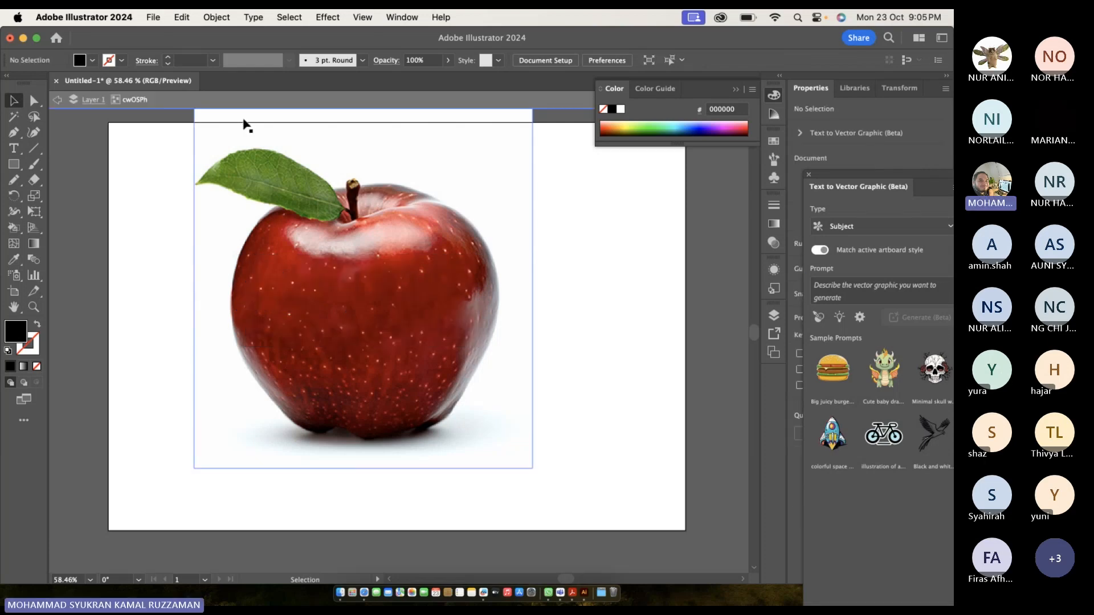
{"action": "double_click", "coordinate": [186, 129]}
{"action": "left_click", "coordinate": [252, 130]}
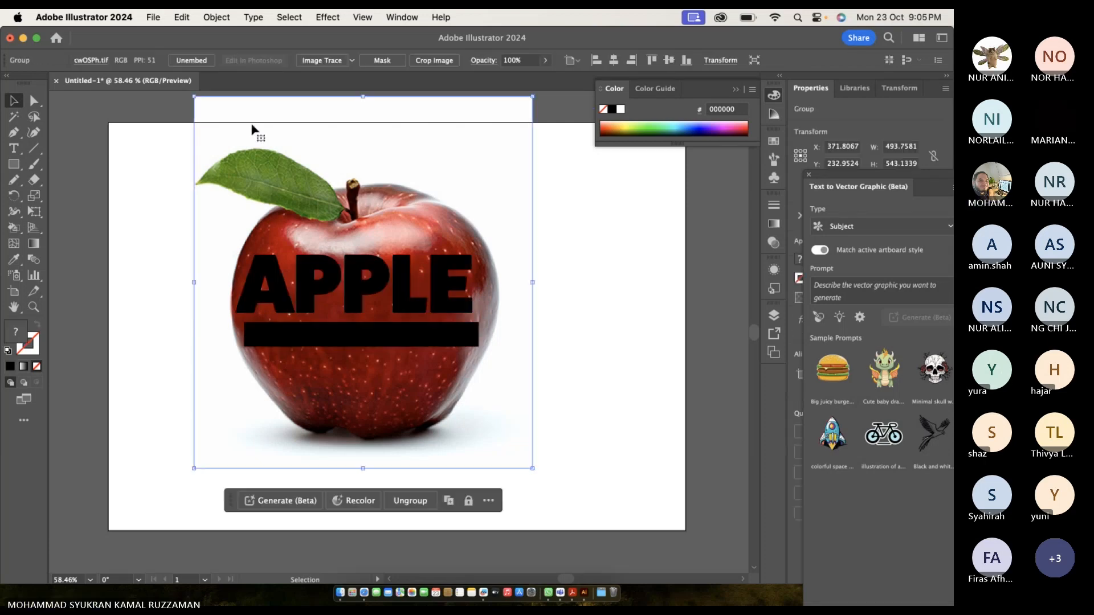
{"action": "key", "text": "Delete"}
Try converting the APPLE and bar compound path to artboards.
{"action": "left_click_drag", "start_coordinate": [199, 231], "coordinate": [588, 404]}
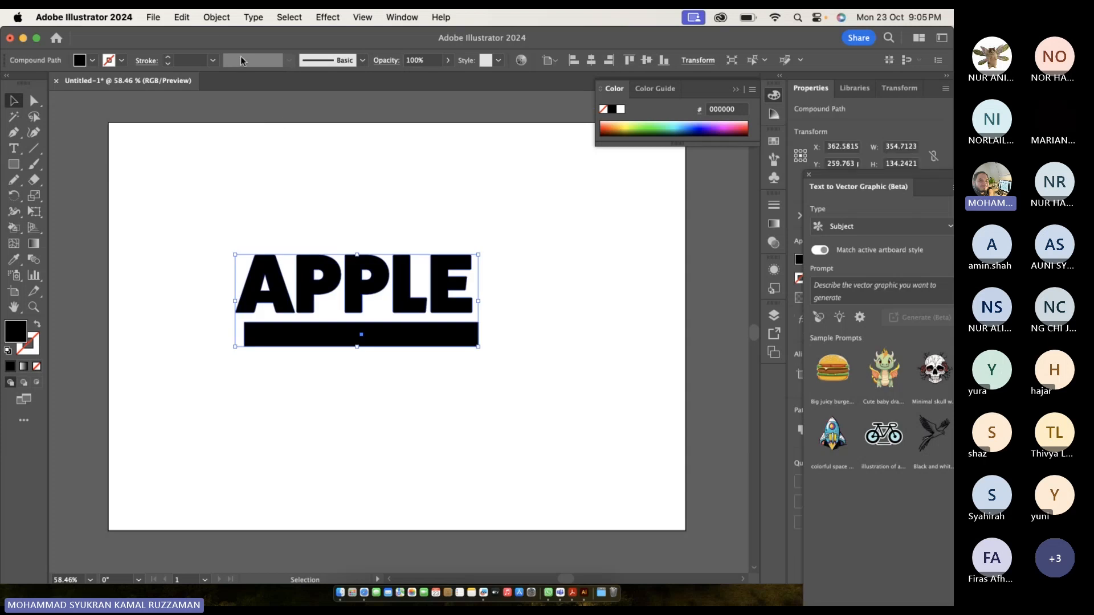
{"action": "left_click", "coordinate": [216, 21]}
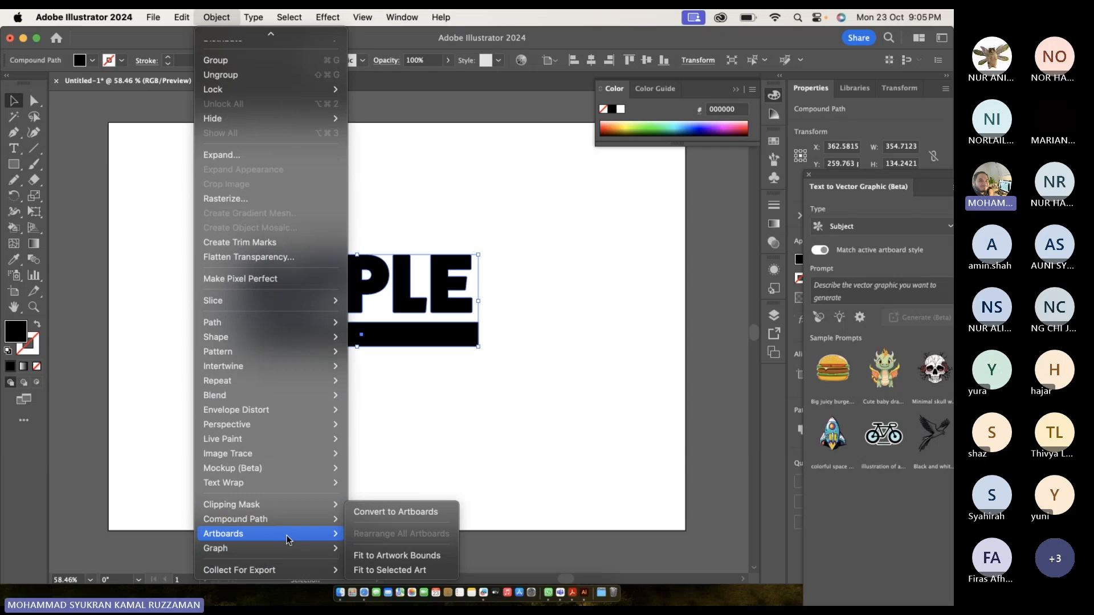
{"action": "left_click", "coordinate": [380, 519]}
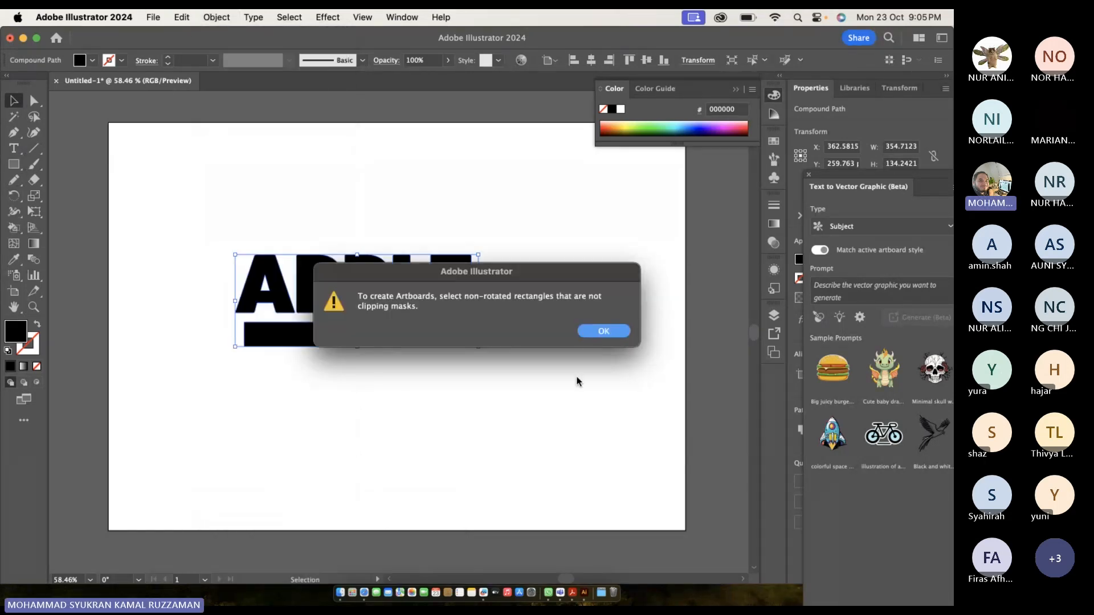
{"action": "left_click", "coordinate": [604, 331]}
{"action": "mouse_move", "coordinate": [415, 341]}
{"action": "left_mouse_down"}
{"action": "mouse_move", "coordinate": [464, 402]}
{"action": "mouse_move", "coordinate": [427, 349]}
{"action": "left_mouse_up"}
{"action": "right_click", "coordinate": [427, 349]}
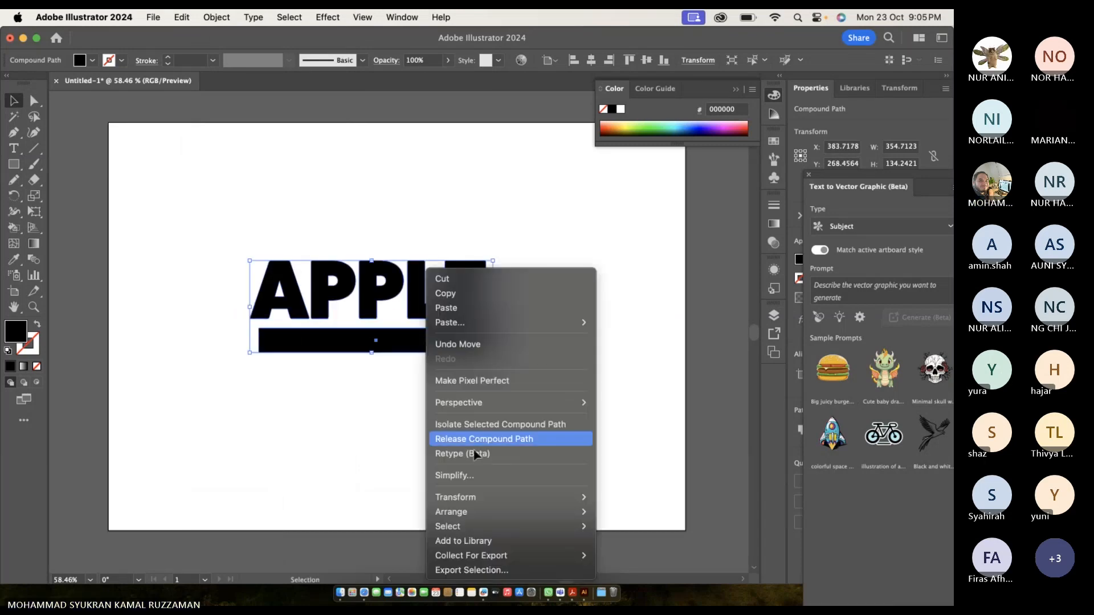
{"action": "left_click", "coordinate": [233, 17]}
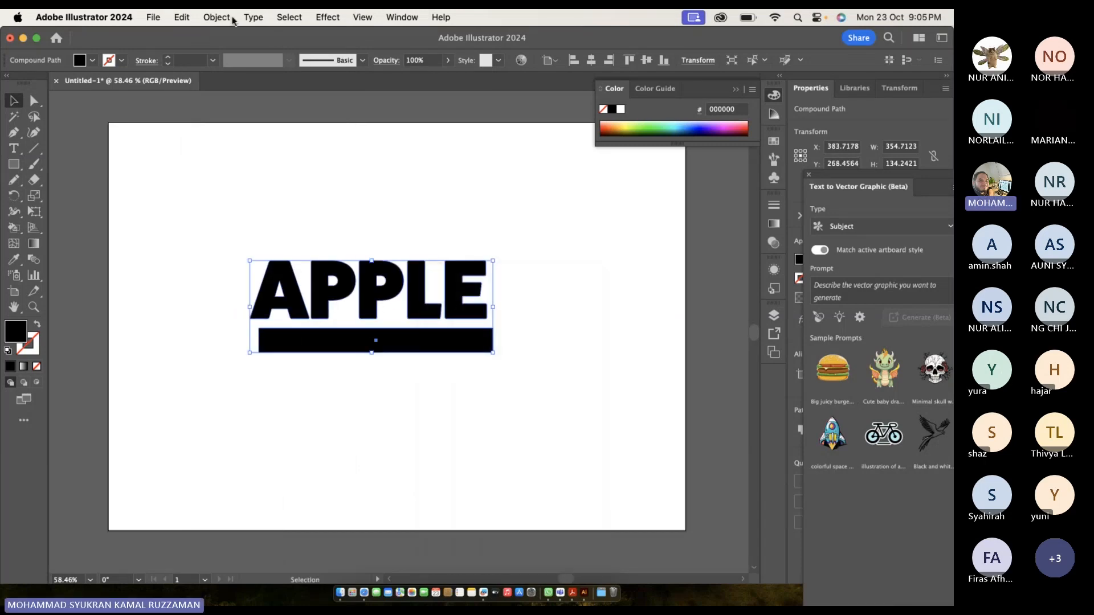
{"action": "left_click", "coordinate": [219, 17]}
{"action": "mouse_move", "coordinate": [294, 572]}
{"action": "mouse_move", "coordinate": [303, 536]}
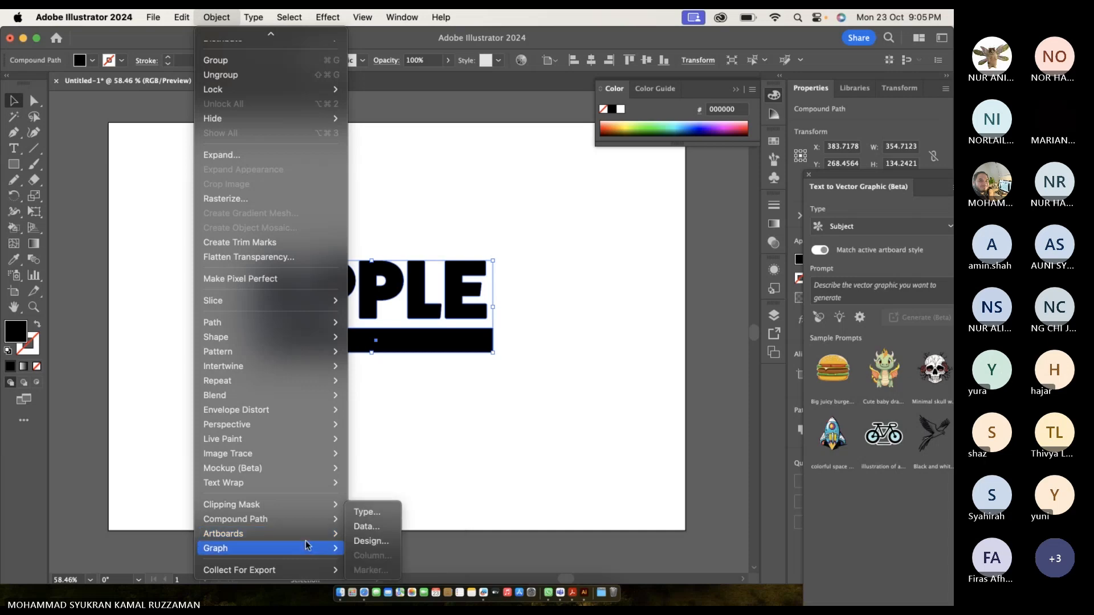
{"action": "left_click", "coordinate": [381, 515]}
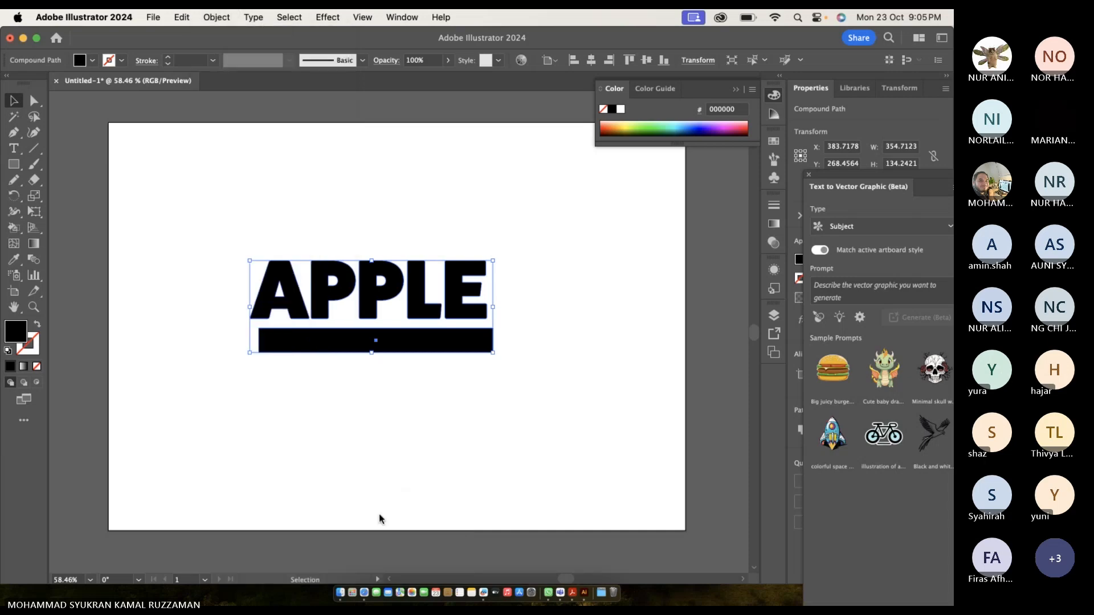
{"action": "left_click", "coordinate": [618, 335]}
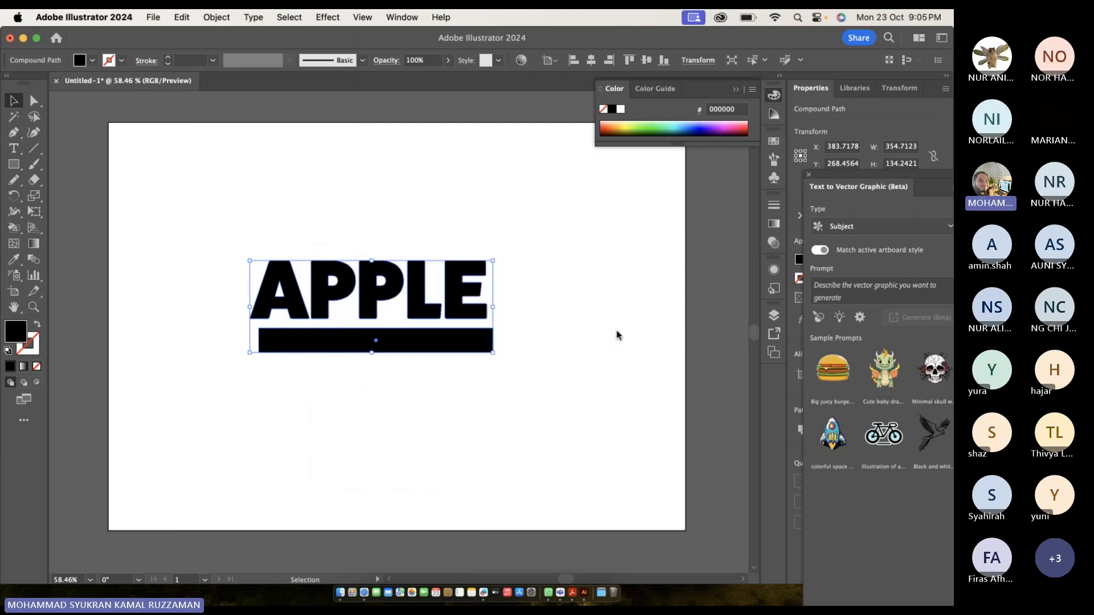
Draw a second artboard about 576 by 167 pt to the right of the first, aligned with its top edge.
{"action": "left_click", "coordinate": [442, 289]}
{"action": "left_click_drag", "start_coordinate": [189, 218], "coordinate": [580, 440]}
{"action": "left_click", "coordinate": [523, 410]}
{"action": "scroll", "coordinate": [421, 320], "scroll_direction": "right", "scroll_amount": 1}
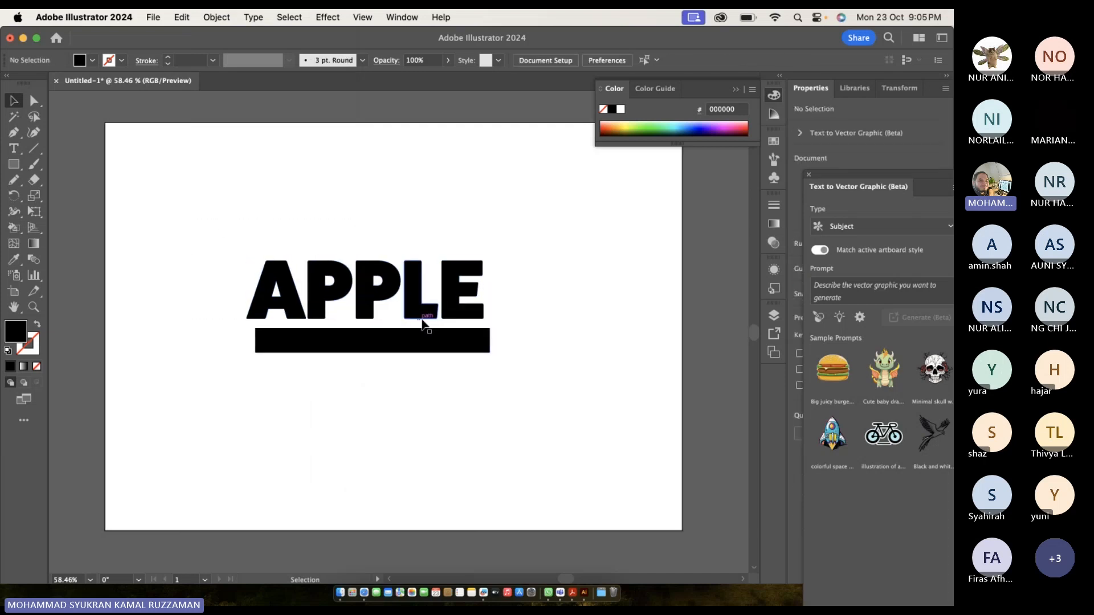
{"action": "scroll", "coordinate": [422, 319], "scroll_direction": "right", "scroll_amount": 4}
{"action": "scroll", "coordinate": [420, 333], "scroll_direction": "down", "scroll_amount": 1}
{"action": "left_click_drag", "start_coordinate": [149, 224], "coordinate": [423, 328]}
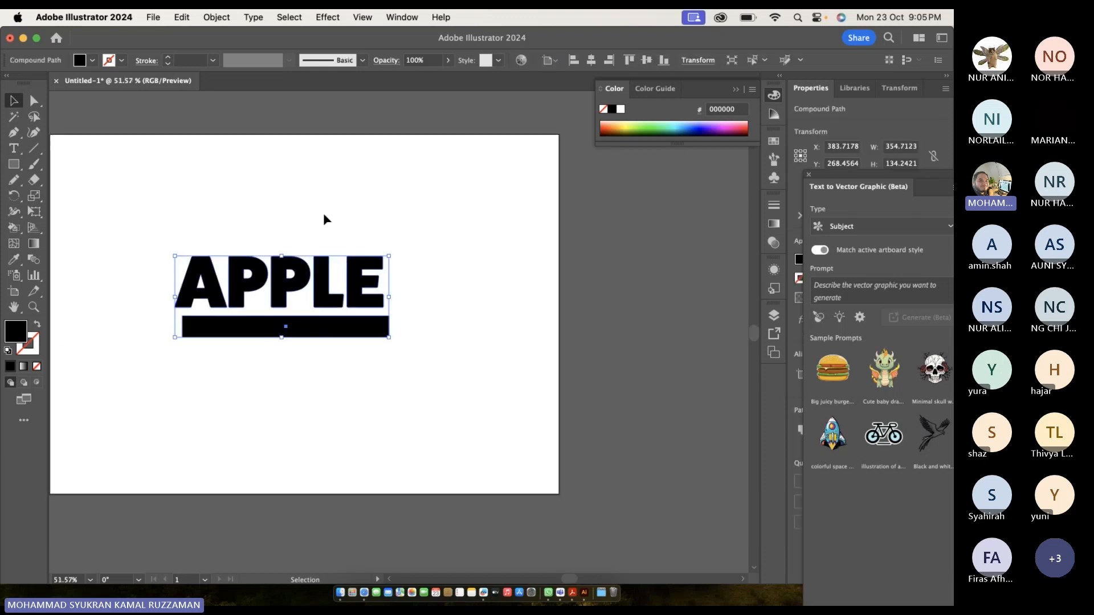
{"action": "left_click", "coordinate": [17, 295]}
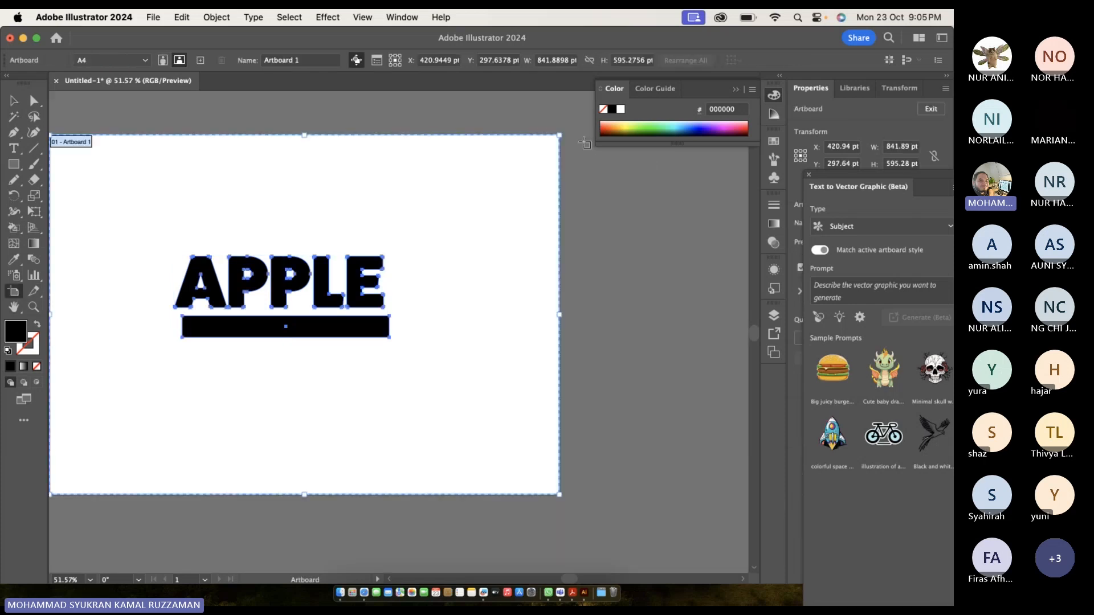
{"action": "left_click_drag", "start_coordinate": [584, 140], "coordinate": [665, 235]}
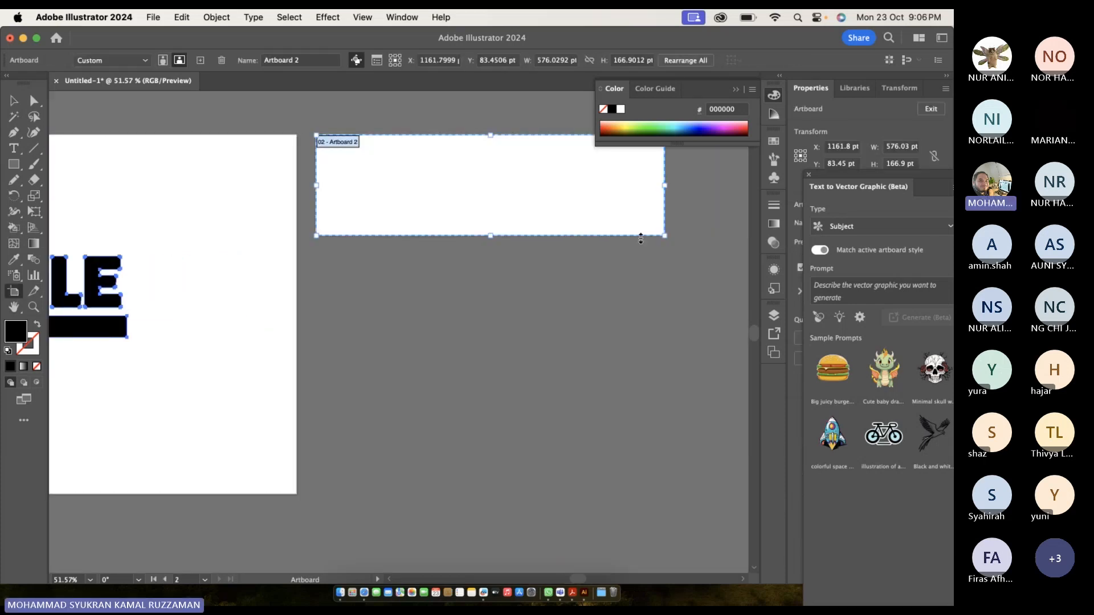
Move the APPLE and bar compound path from the first artboard onto the middle of the second artboard.
{"action": "scroll", "coordinate": [265, 348], "scroll_direction": "left", "scroll_amount": 5}
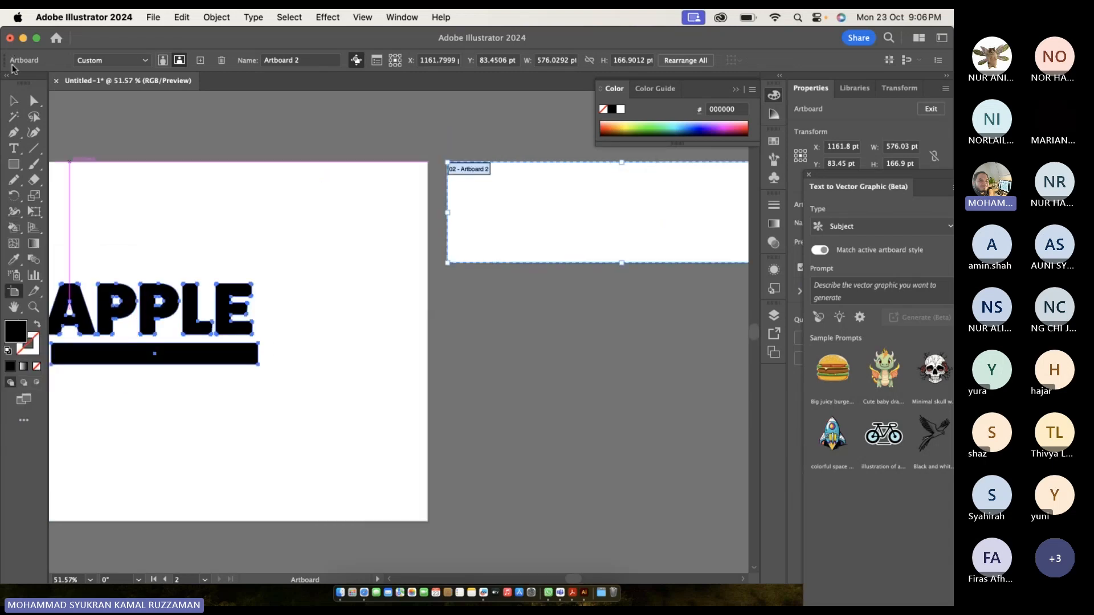
{"action": "left_click", "coordinate": [14, 101]}
{"action": "left_click_drag", "start_coordinate": [167, 297], "coordinate": [567, 251]}
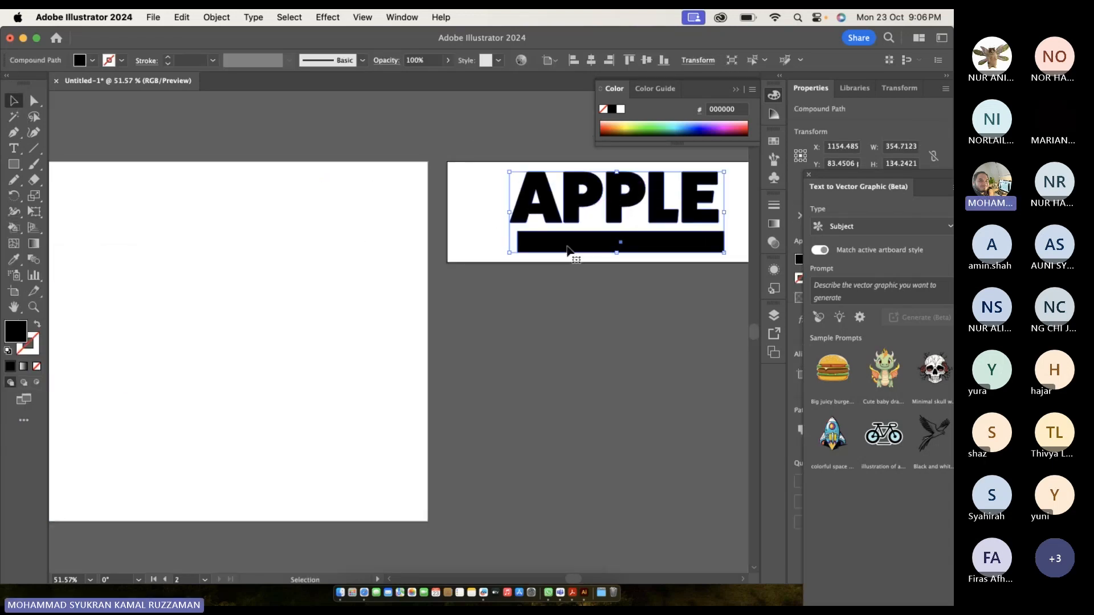
{"action": "scroll", "coordinate": [567, 249], "scroll_direction": "down", "scroll_amount": 3}
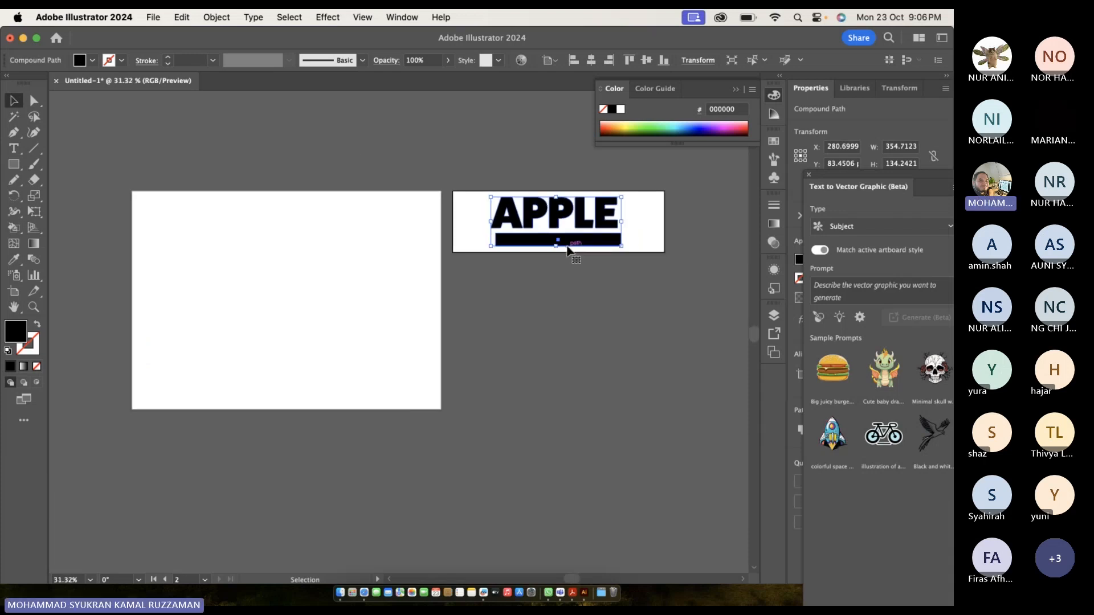
{"action": "left_click", "coordinate": [526, 279]}
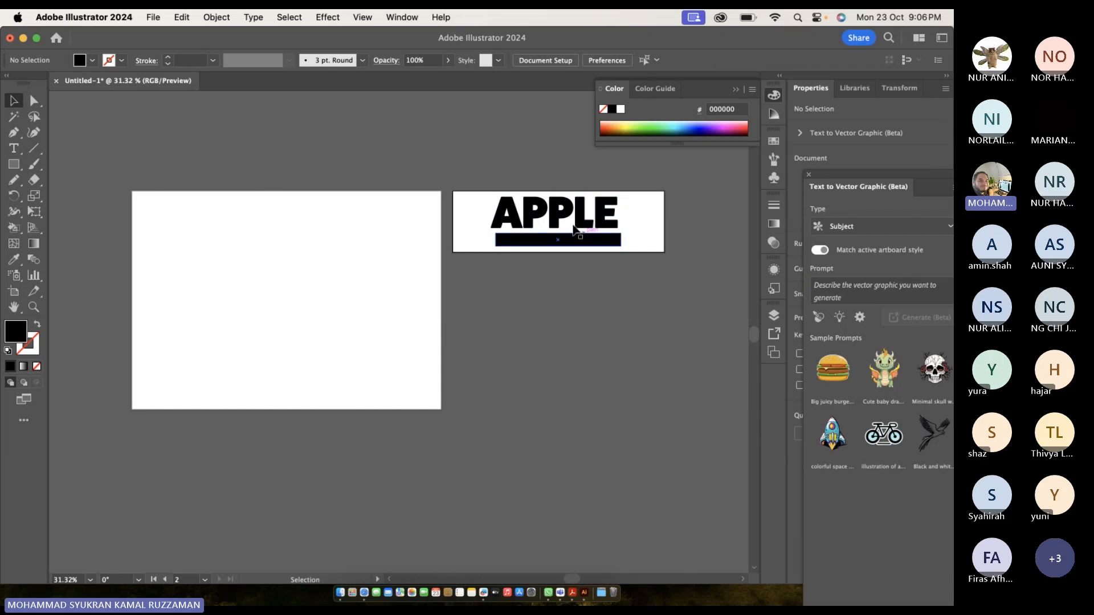
Draw two portrait artboards side by side below the APPLE artboard, making the right-hand one about 295 by 413 pt.
{"action": "left_click", "coordinate": [14, 291]}
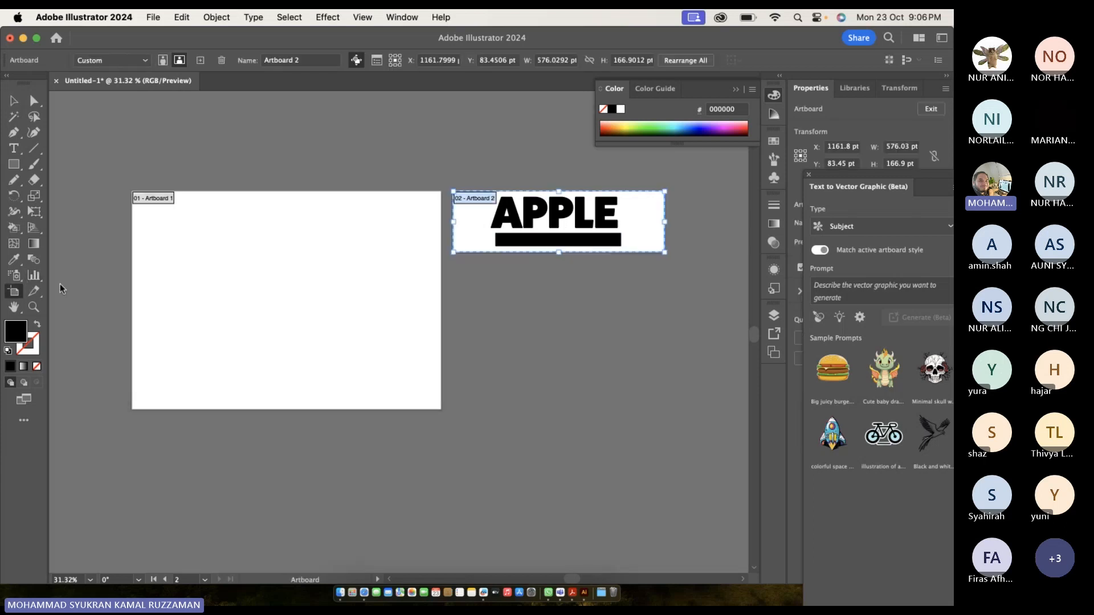
{"action": "left_click_drag", "start_coordinate": [464, 262], "coordinate": [533, 407]}
{"action": "left_click_drag", "start_coordinate": [561, 258], "coordinate": [670, 410]}
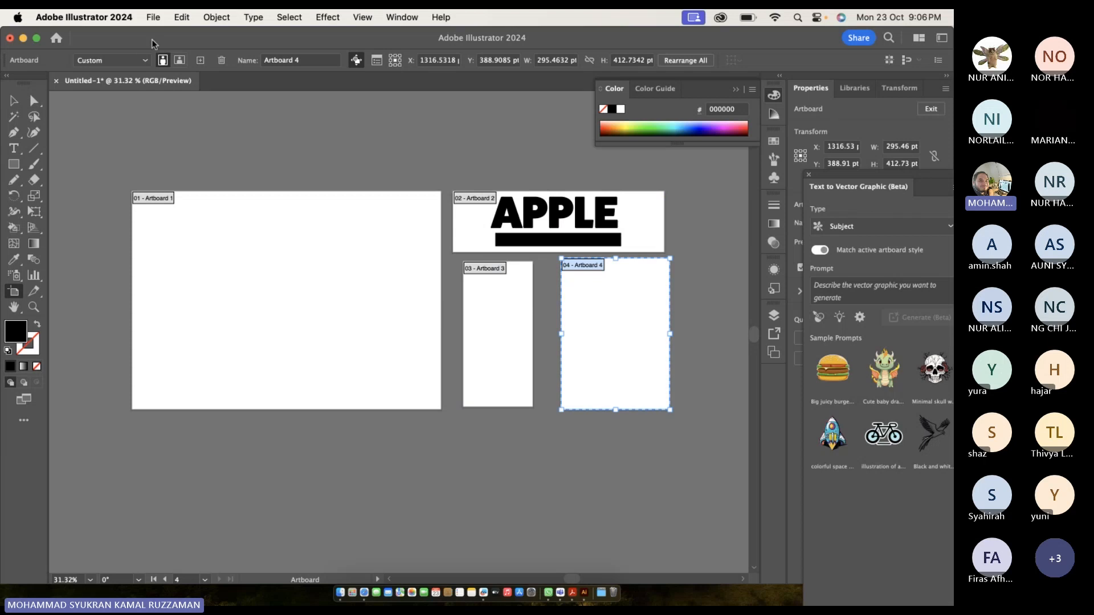
Rearrange all artboards into 2 columns with 20 pt spacing, moving the artwork with them.
{"action": "left_click", "coordinate": [209, 18]}
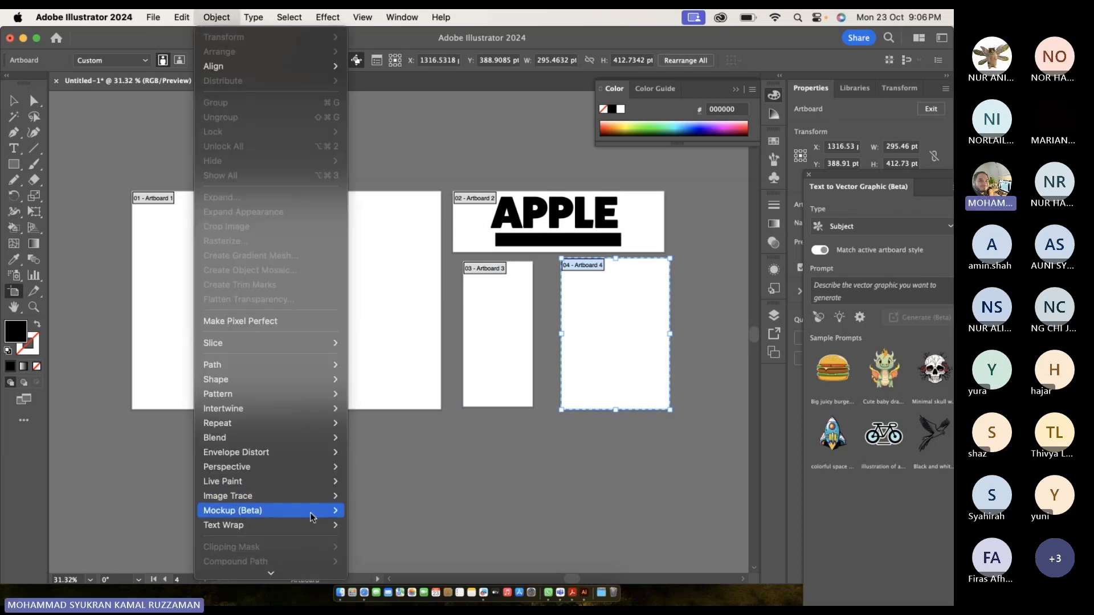
{"action": "mouse_move", "coordinate": [317, 533]}
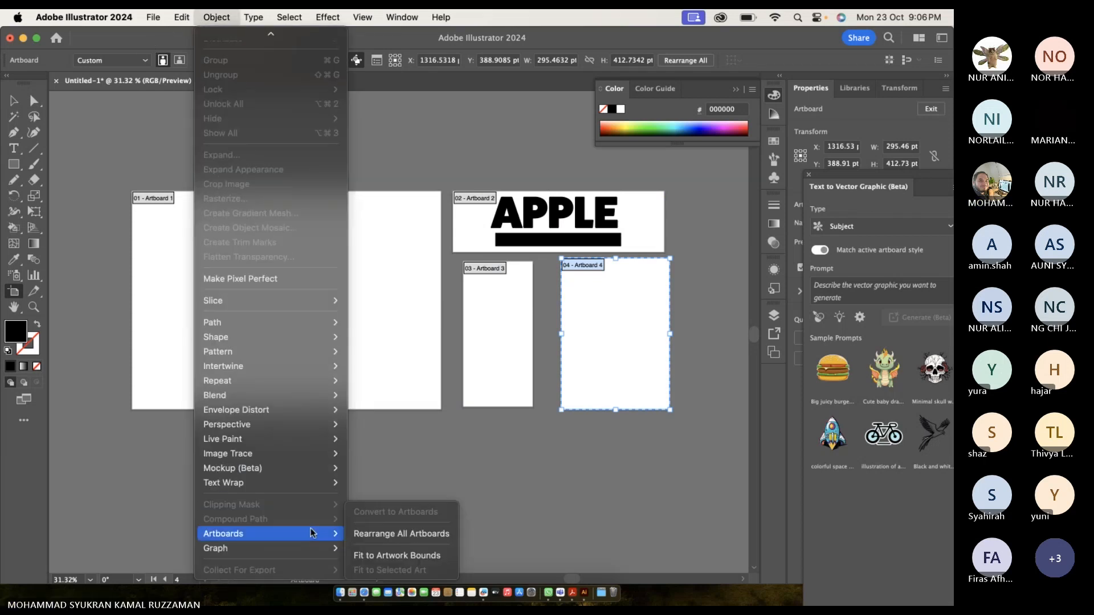
{"action": "left_click", "coordinate": [422, 533]}
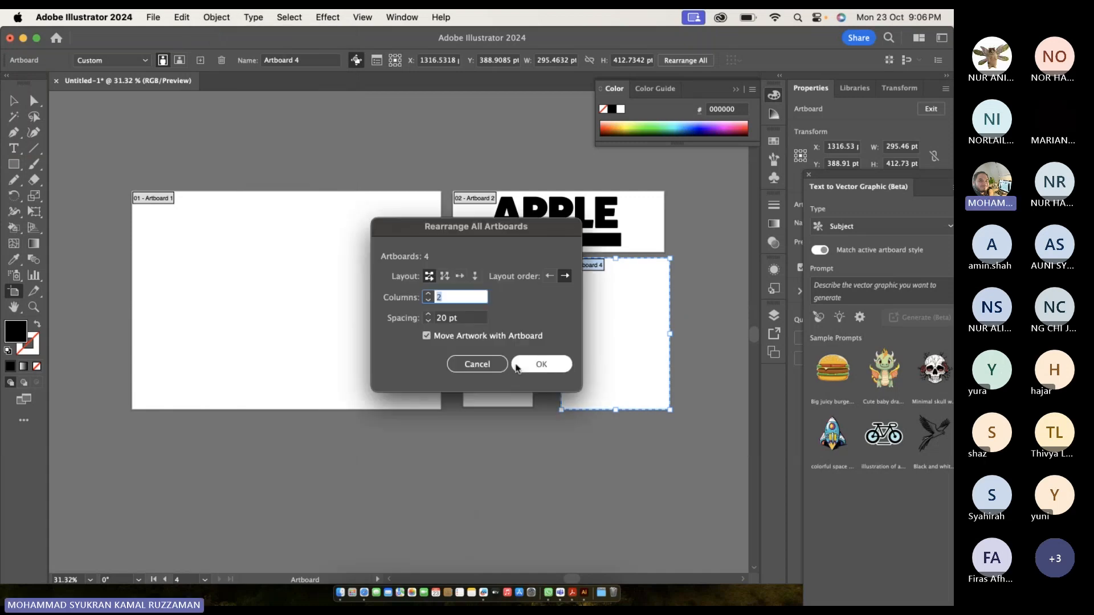
{"action": "left_click", "coordinate": [540, 364]}
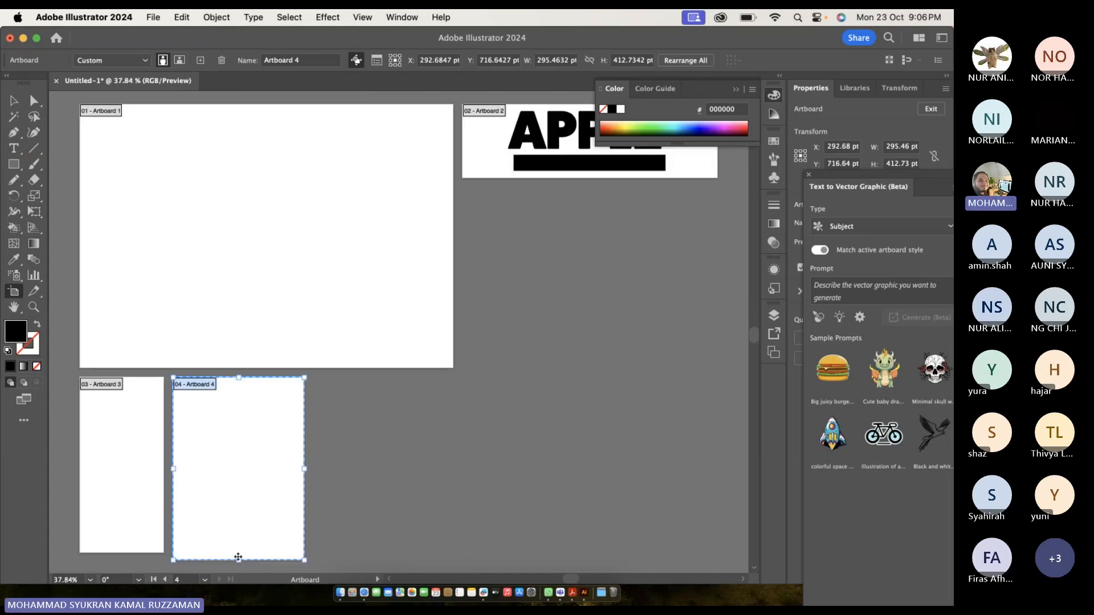
Shorten Artboard 4 so its bottom edge lines up with Artboard 3, and leave artboard editing.
{"action": "scroll", "coordinate": [243, 553], "scroll_direction": "down", "scroll_amount": 2}
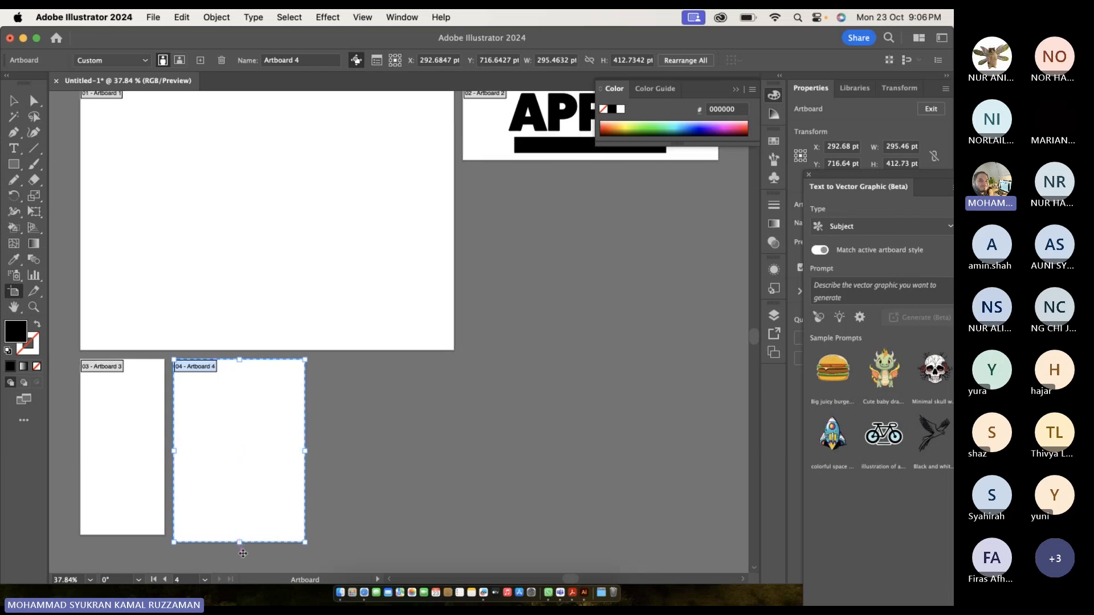
{"action": "left_click_drag", "start_coordinate": [240, 546], "coordinate": [240, 535]}
{"action": "left_click", "coordinate": [386, 528]}
{"action": "scroll", "coordinate": [385, 528], "scroll_direction": "down", "scroll_amount": 4}
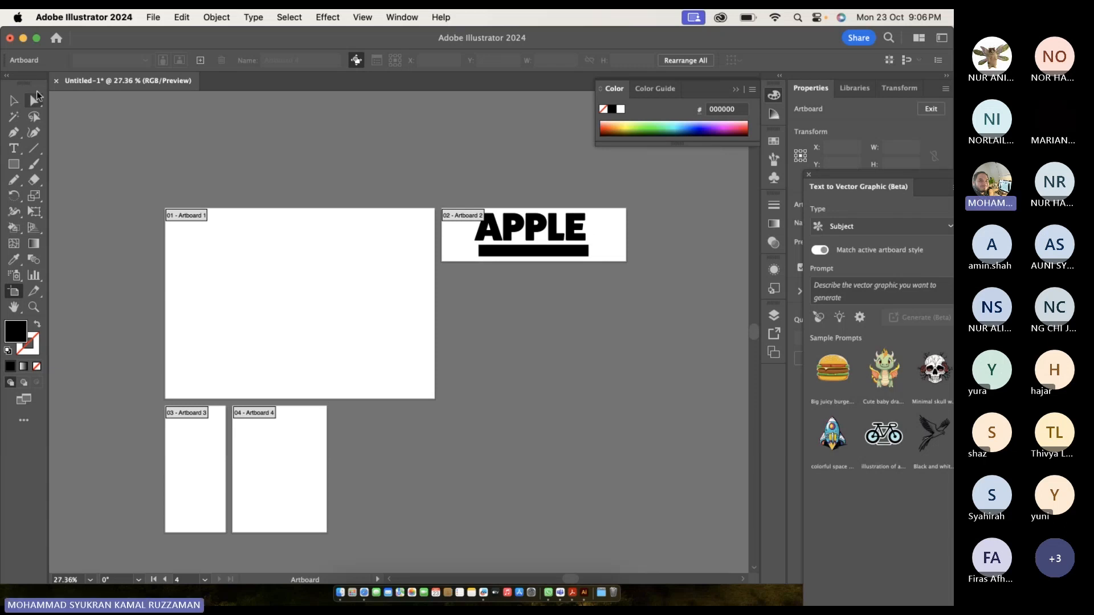
{"action": "left_click", "coordinate": [15, 102]}
{"action": "scroll", "coordinate": [258, 163], "scroll_direction": "down", "scroll_amount": 2}
{"action": "scroll", "coordinate": [259, 164], "scroll_direction": "right", "scroll_amount": 2}
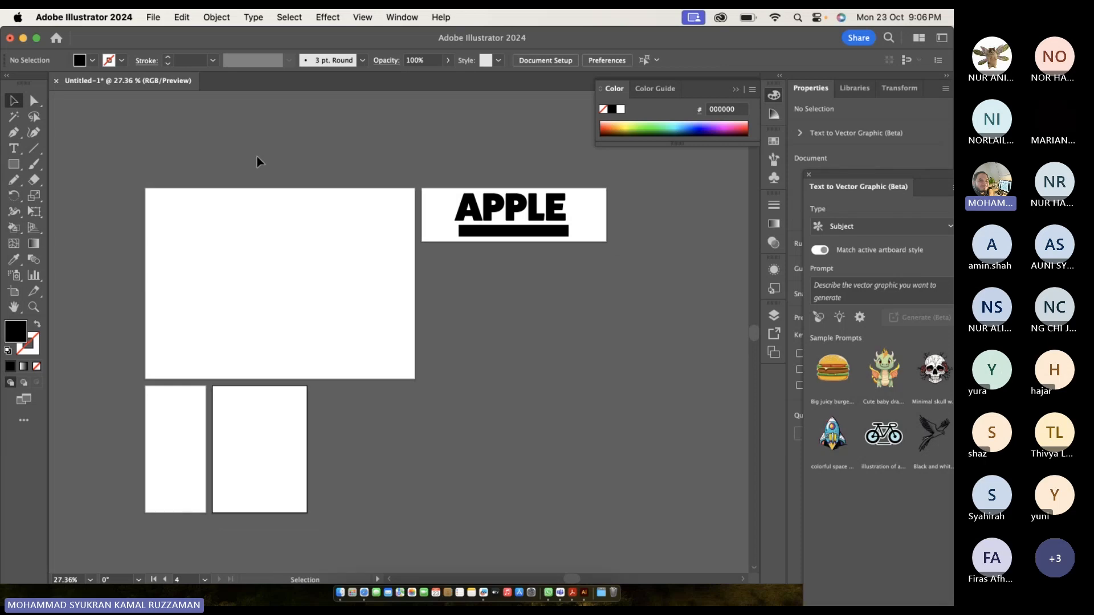
{"action": "key", "text": "ctrl+Up"}
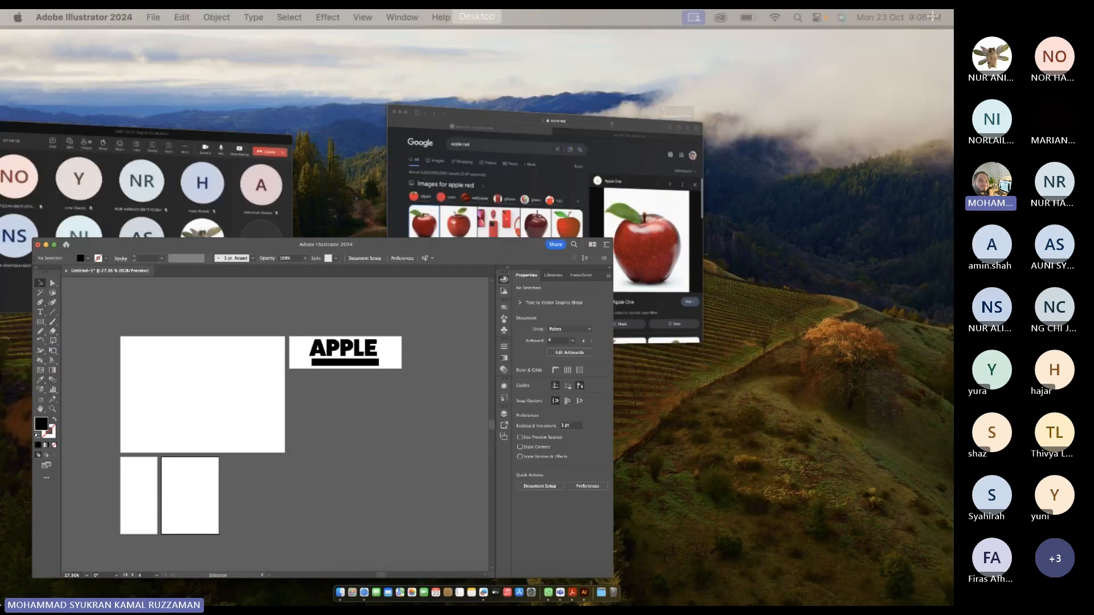
{"action": "left_click", "coordinate": [336, 387]}
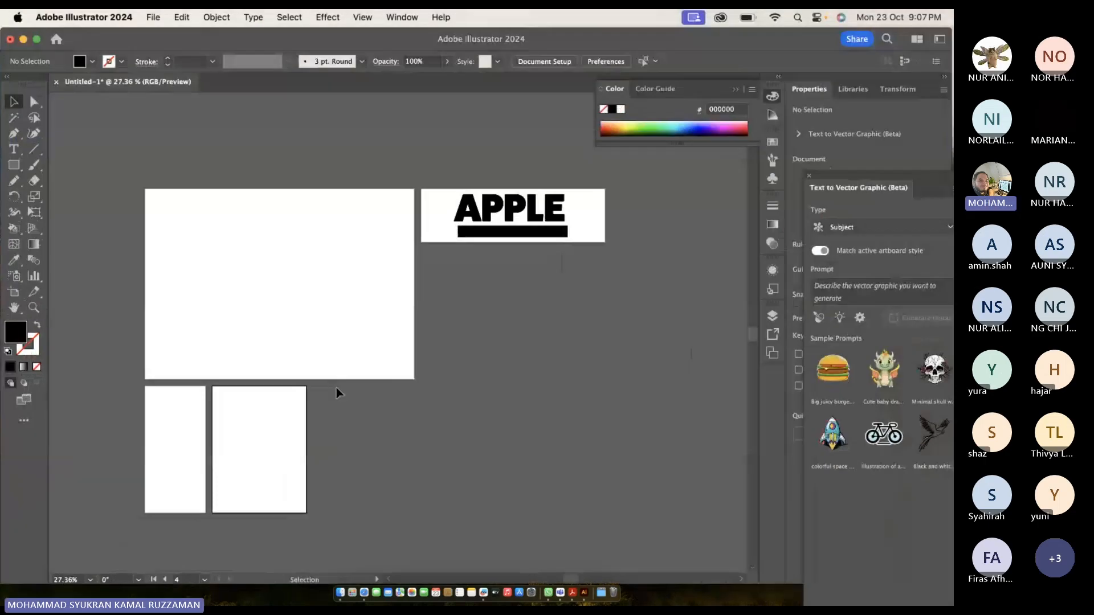
{"action": "right_click", "coordinate": [601, 594]}
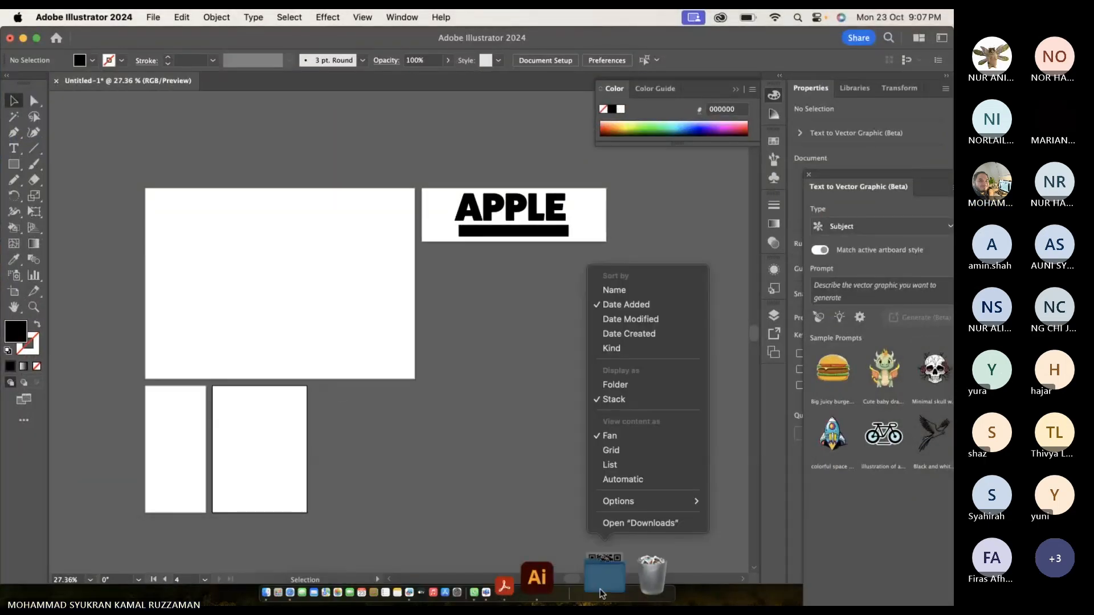
{"action": "left_click", "coordinate": [615, 520]}
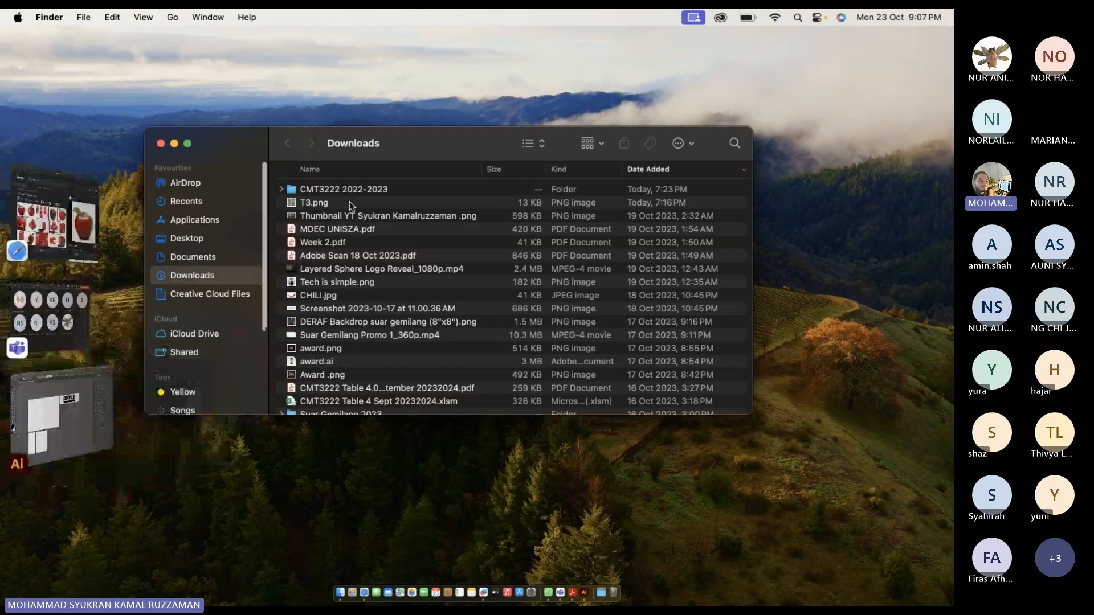
{"action": "left_click", "coordinate": [335, 191]}
{"action": "double_click", "coordinate": [334, 190]}
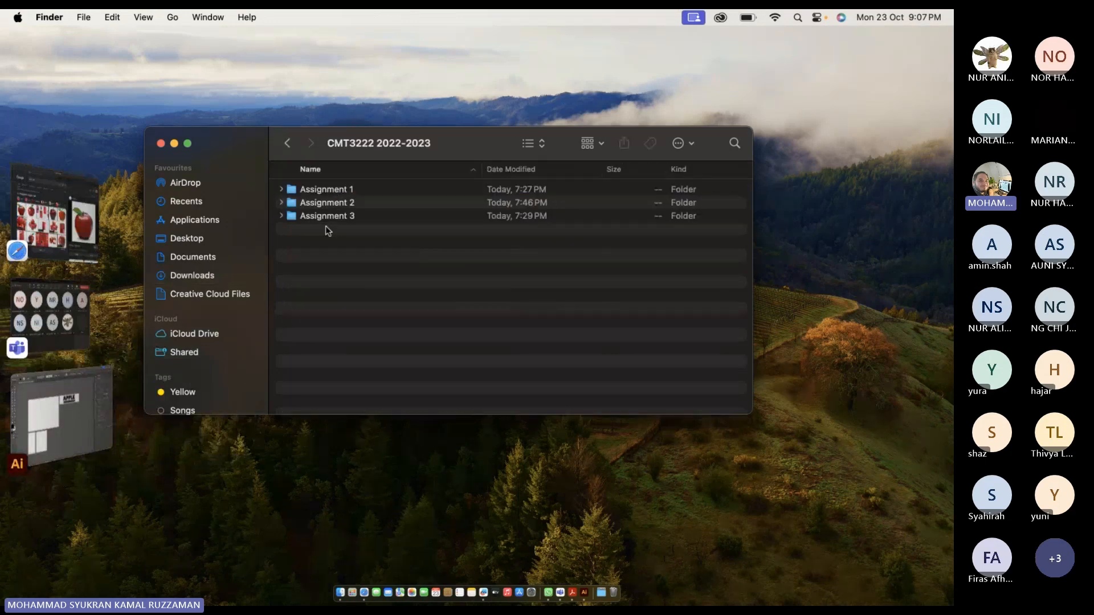
{"action": "double_click", "coordinate": [330, 192]}
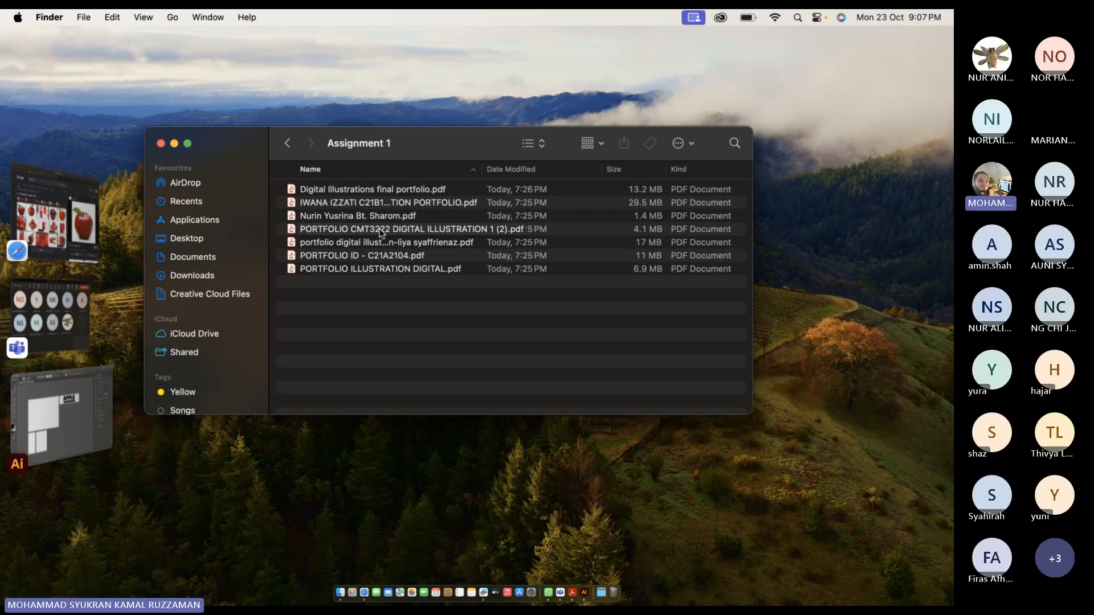
Open Digital Illustrations final portfolio.pdf in Acrobat and enable continuous scrolling through its pages.
{"action": "left_click", "coordinate": [353, 203]}
{"action": "left_click", "coordinate": [354, 189]}
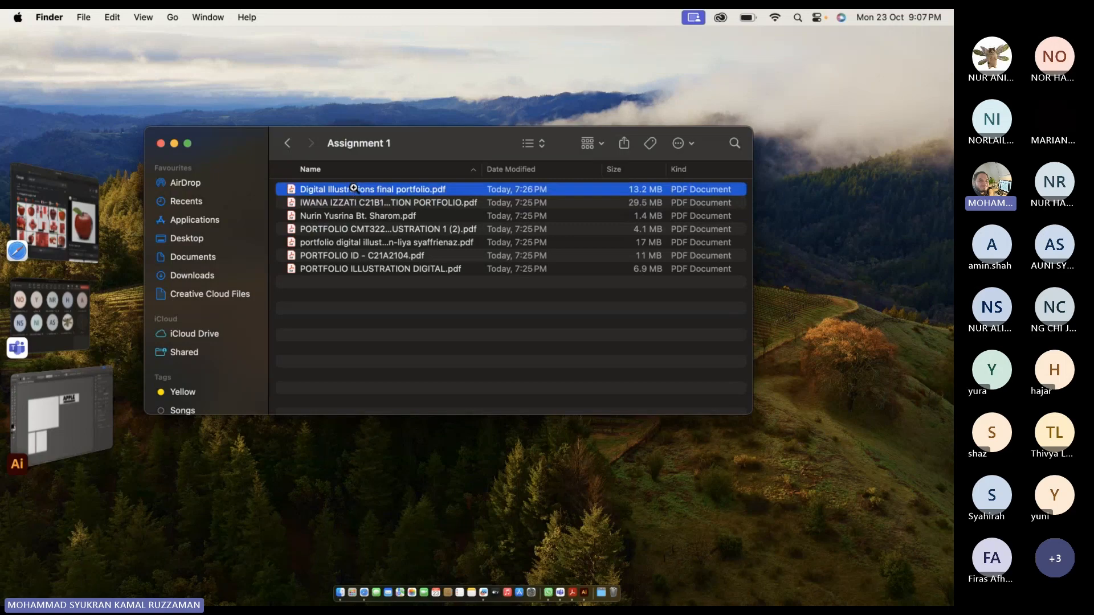
{"action": "double_click", "coordinate": [354, 189]}
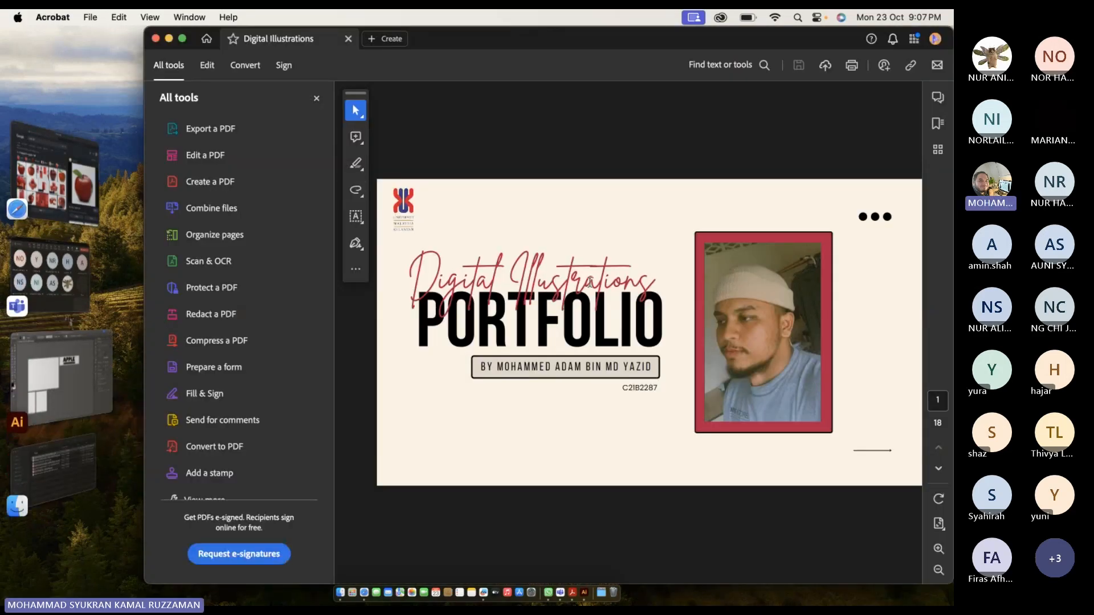
{"action": "scroll", "coordinate": [590, 283], "scroll_direction": "down", "scroll_amount": 1}
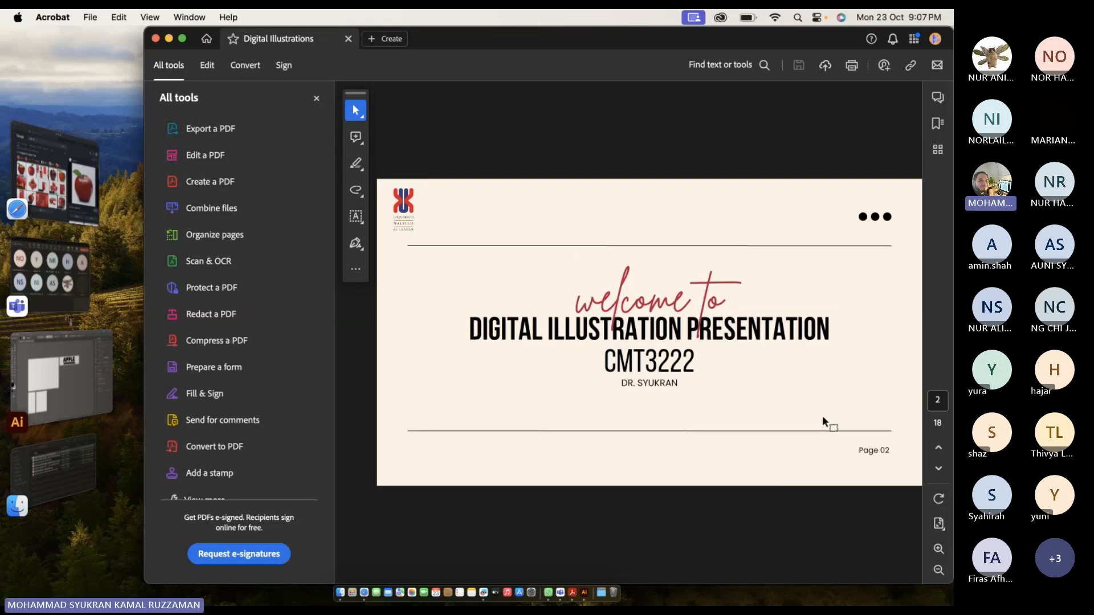
{"action": "left_click", "coordinate": [938, 523]}
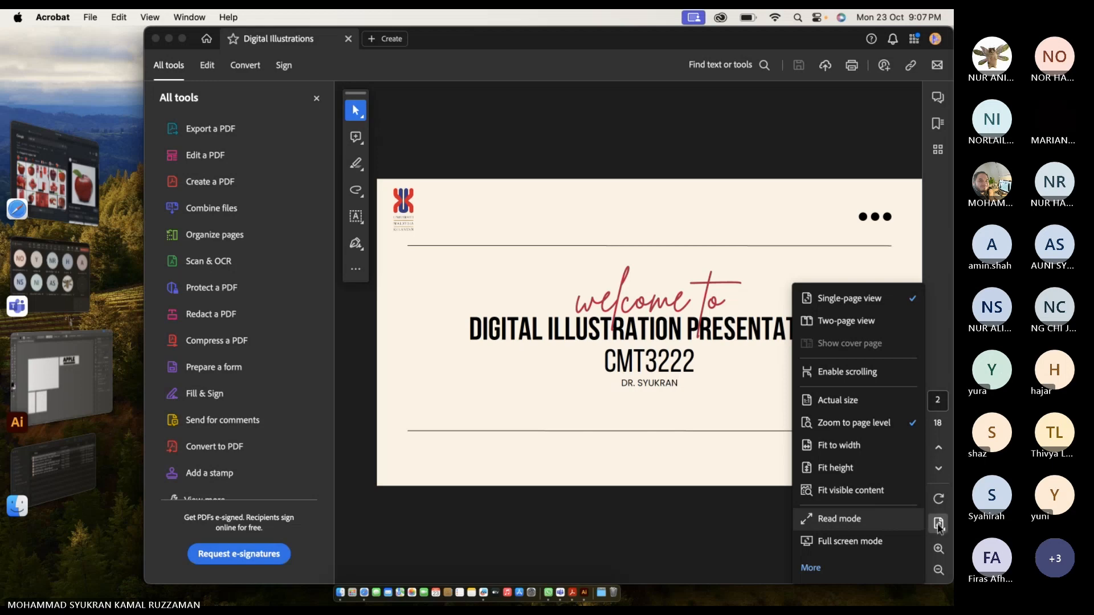
{"action": "left_click", "coordinate": [880, 372]}
Look through the portfolio from the cover and table of content to the references and sketches pages.
{"action": "scroll", "coordinate": [791, 423], "scroll_direction": "up", "scroll_amount": 4}
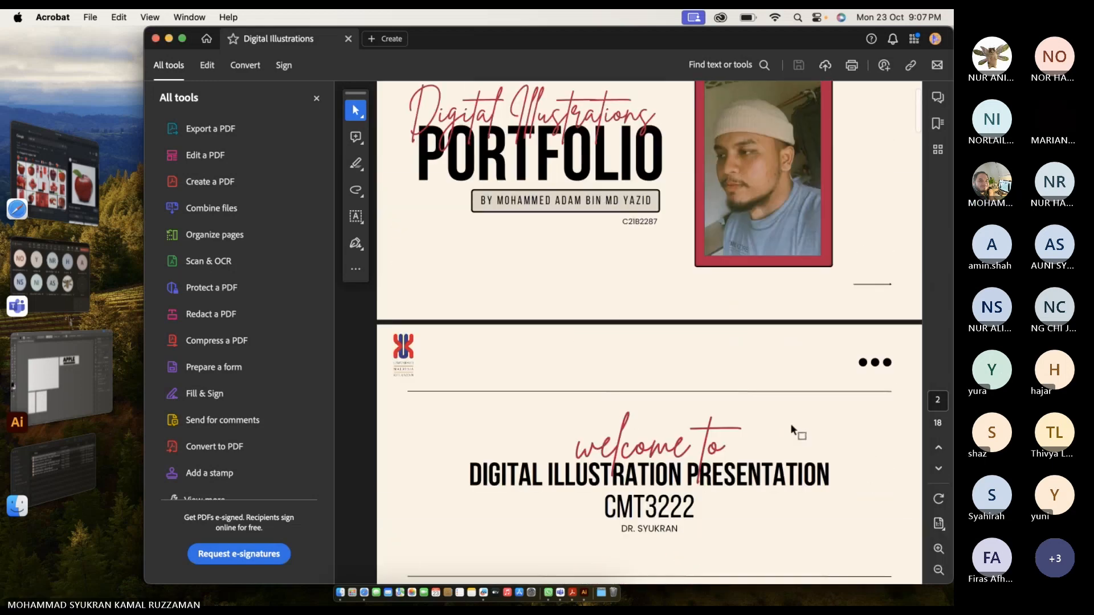
{"action": "scroll", "coordinate": [791, 423], "scroll_direction": "down", "scroll_amount": 6}
{"action": "scroll", "coordinate": [792, 428], "scroll_direction": "down", "scroll_amount": 8}
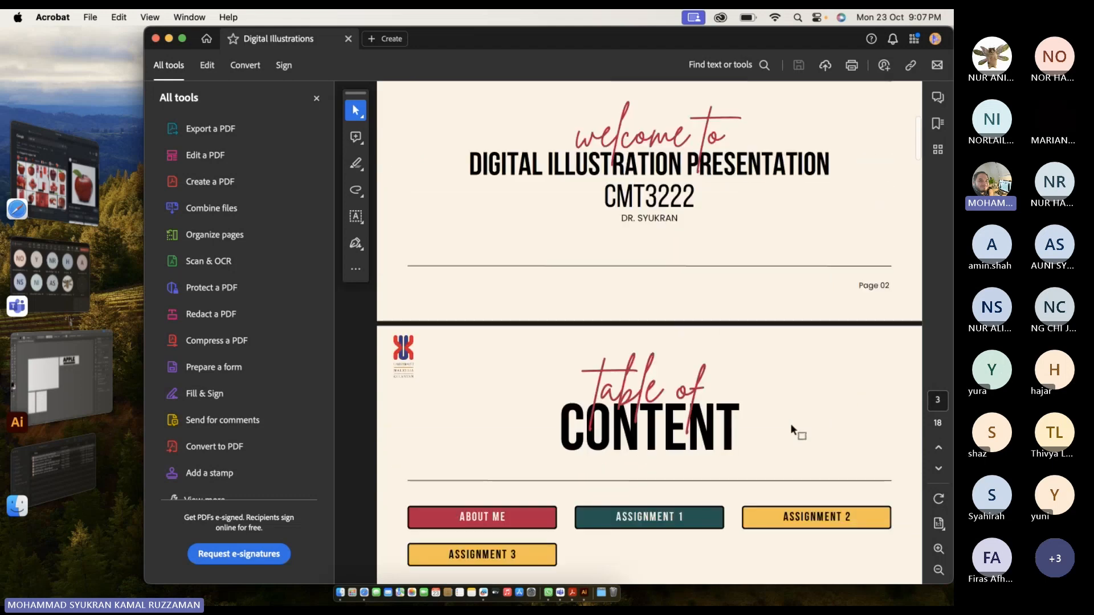
{"action": "scroll", "coordinate": [791, 428], "scroll_direction": "down", "scroll_amount": 10}
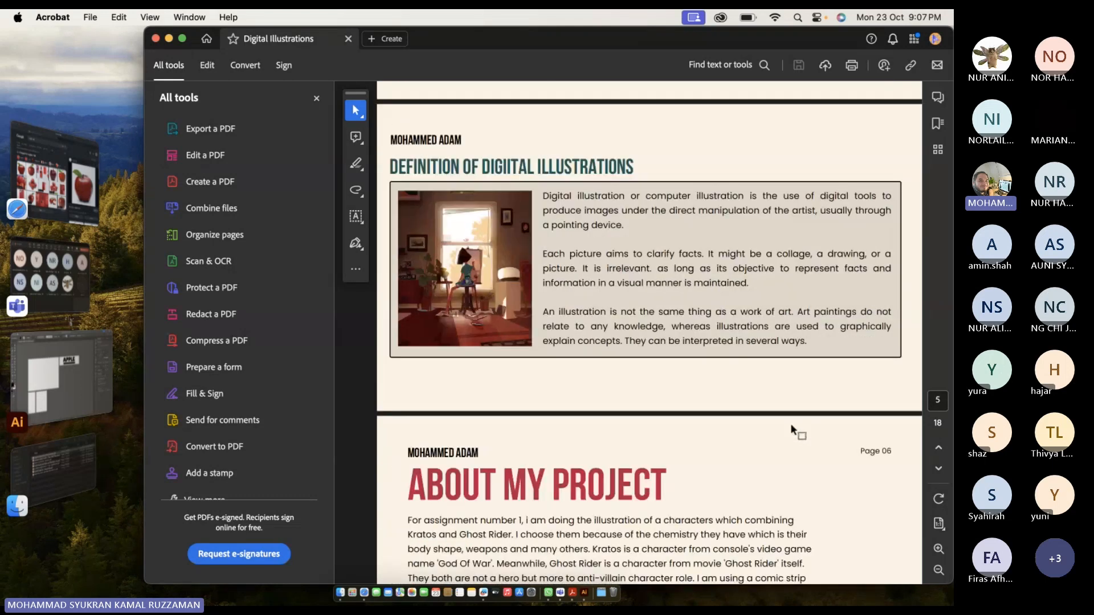
{"action": "scroll", "coordinate": [791, 428], "scroll_direction": "down", "scroll_amount": 5}
{"action": "scroll", "coordinate": [792, 429], "scroll_direction": "down", "scroll_amount": 10}
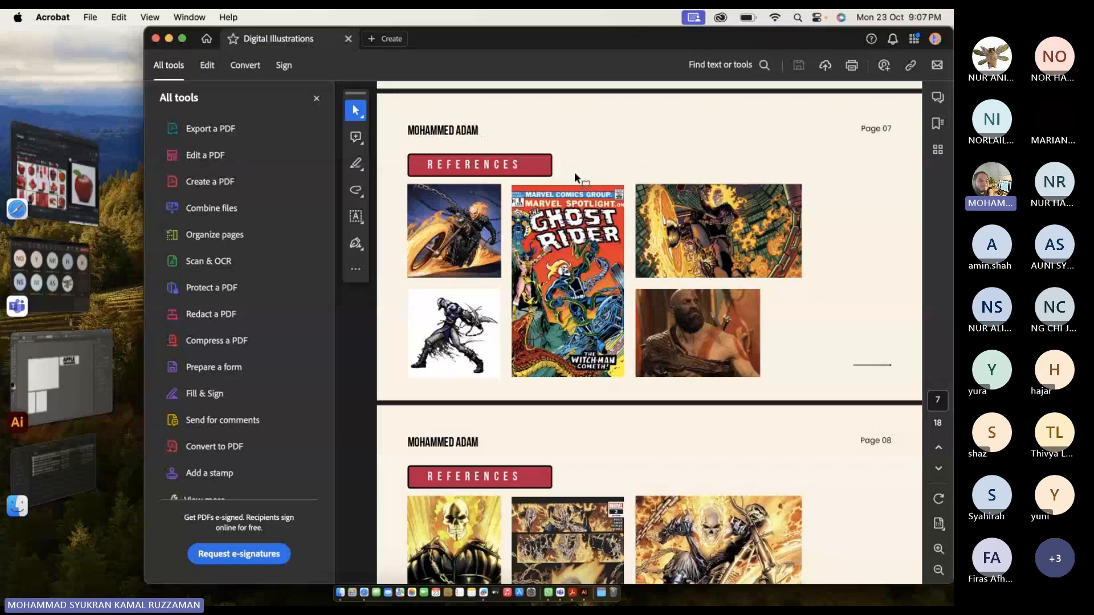
{"action": "scroll", "coordinate": [575, 172], "scroll_direction": "down", "scroll_amount": 1}
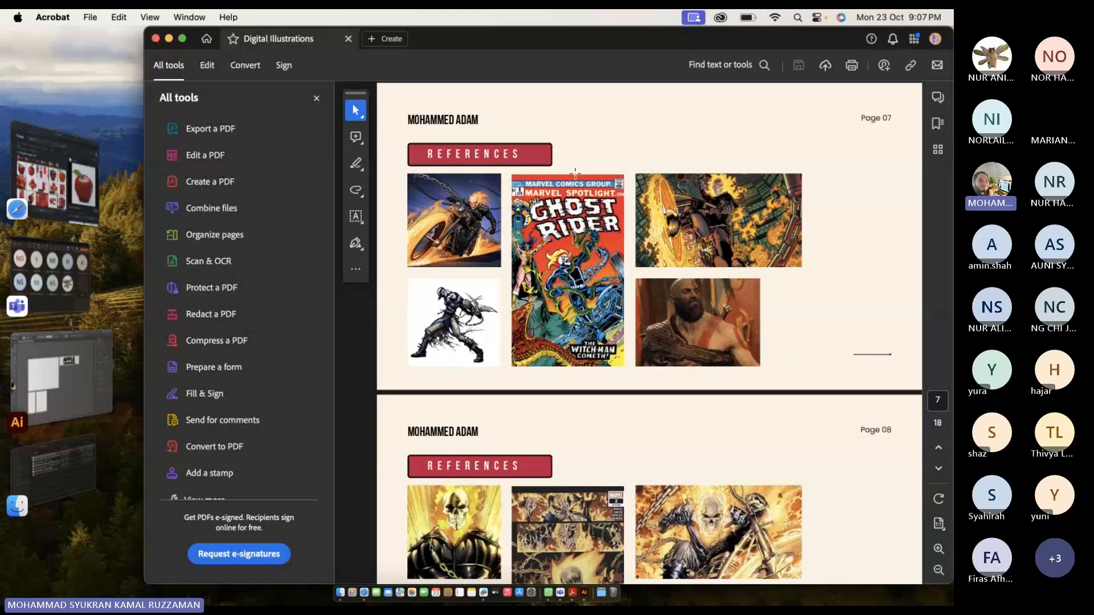
{"action": "scroll", "coordinate": [574, 172], "scroll_direction": "down", "scroll_amount": 5}
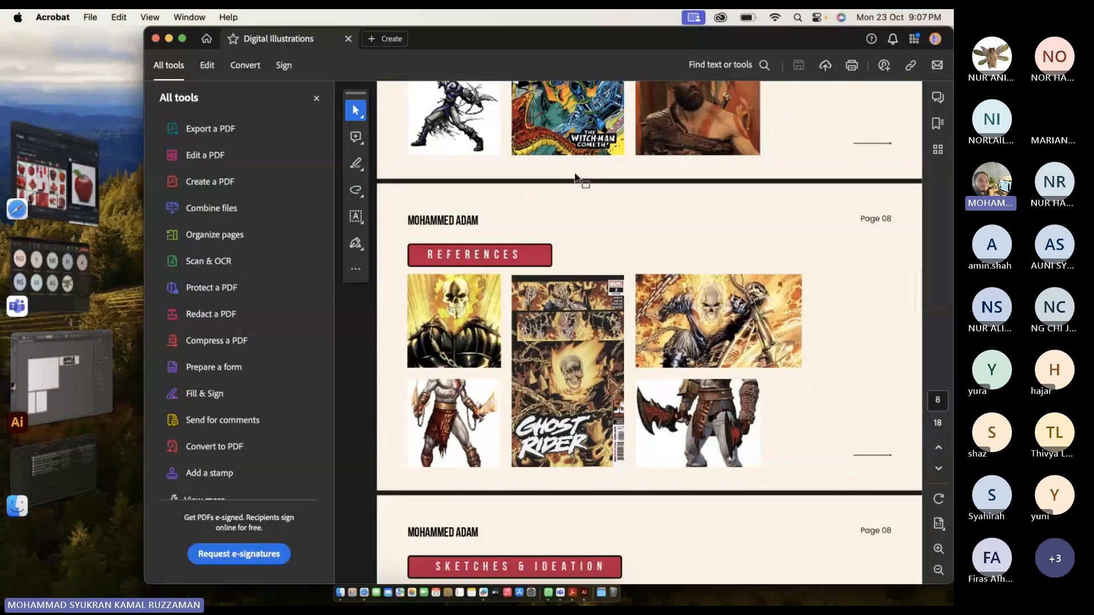
{"action": "scroll", "coordinate": [574, 172], "scroll_direction": "down", "scroll_amount": 6}
{"action": "scroll", "coordinate": [574, 172], "scroll_direction": "down", "scroll_amount": 5}
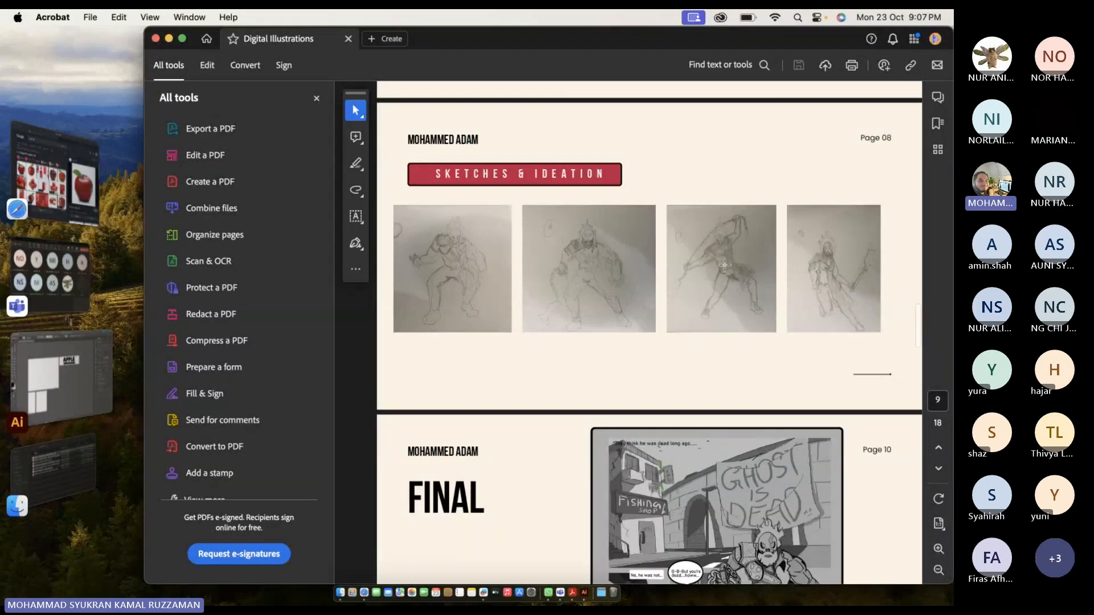
Examine the final comic artwork on page 10 of the portfolio up close and as a whole page.
{"action": "scroll", "coordinate": [729, 273], "scroll_direction": "down", "scroll_amount": 3}
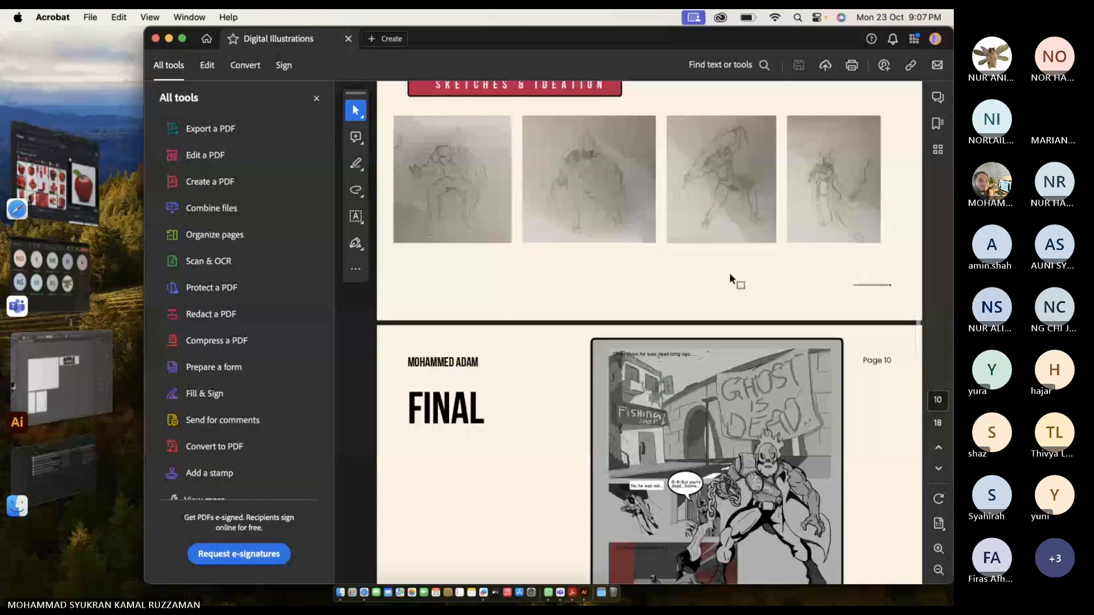
{"action": "scroll", "coordinate": [730, 276], "scroll_direction": "down", "scroll_amount": 4}
{"action": "scroll", "coordinate": [823, 350], "scroll_direction": "up", "scroll_amount": 3}
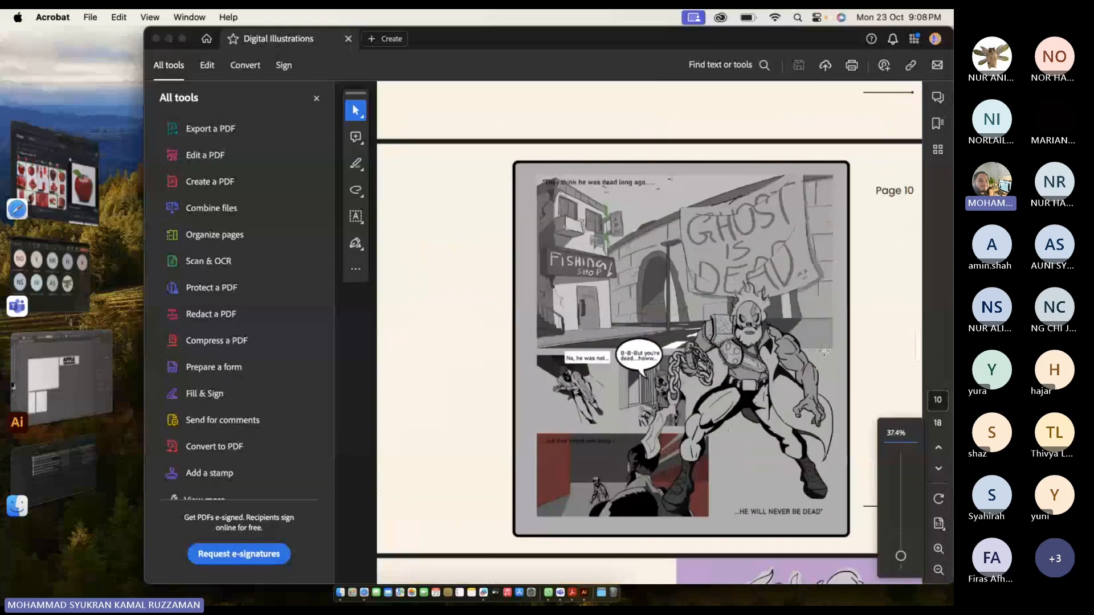
{"action": "scroll", "coordinate": [824, 350], "scroll_direction": "up", "scroll_amount": 2}
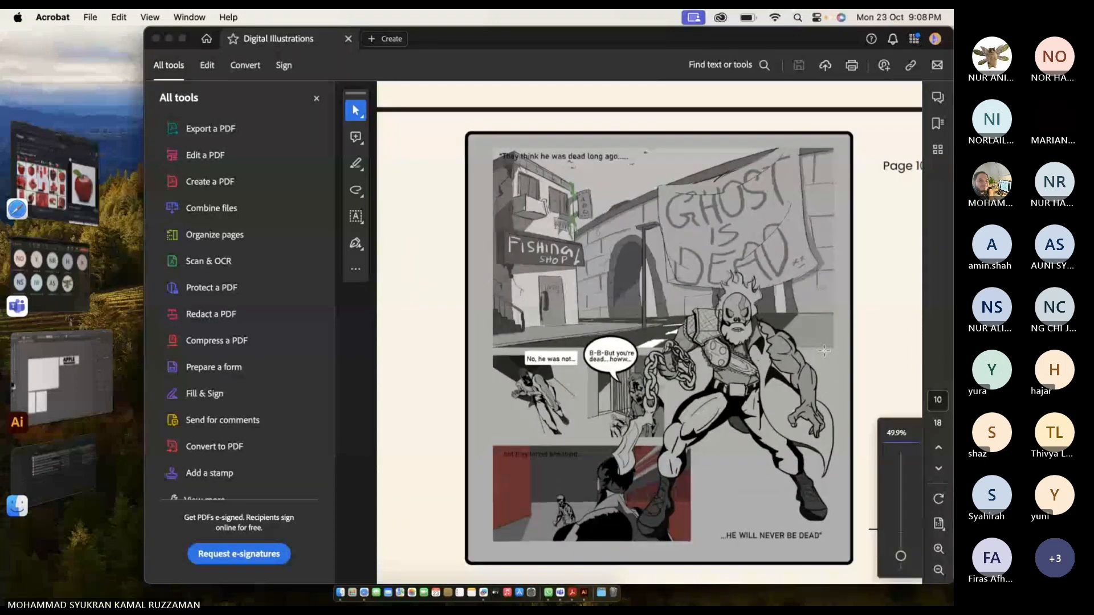
{"action": "scroll", "coordinate": [824, 350], "scroll_direction": "up", "scroll_amount": 2}
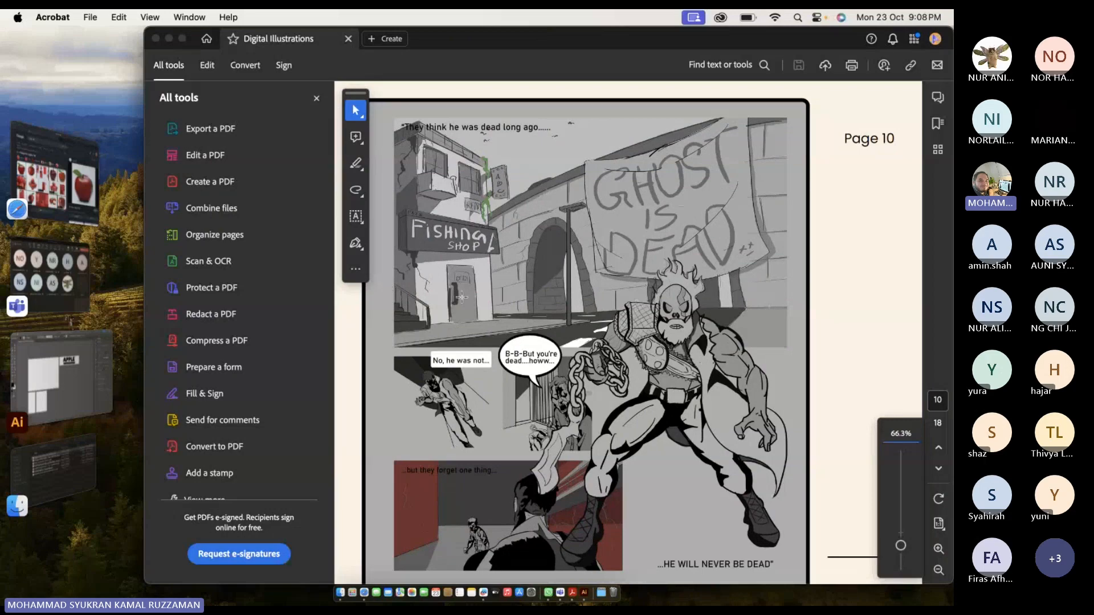
{"action": "scroll", "coordinate": [605, 329], "scroll_direction": "down", "scroll_amount": 3}
{"action": "scroll", "coordinate": [605, 329], "scroll_direction": "down", "scroll_amount": 2}
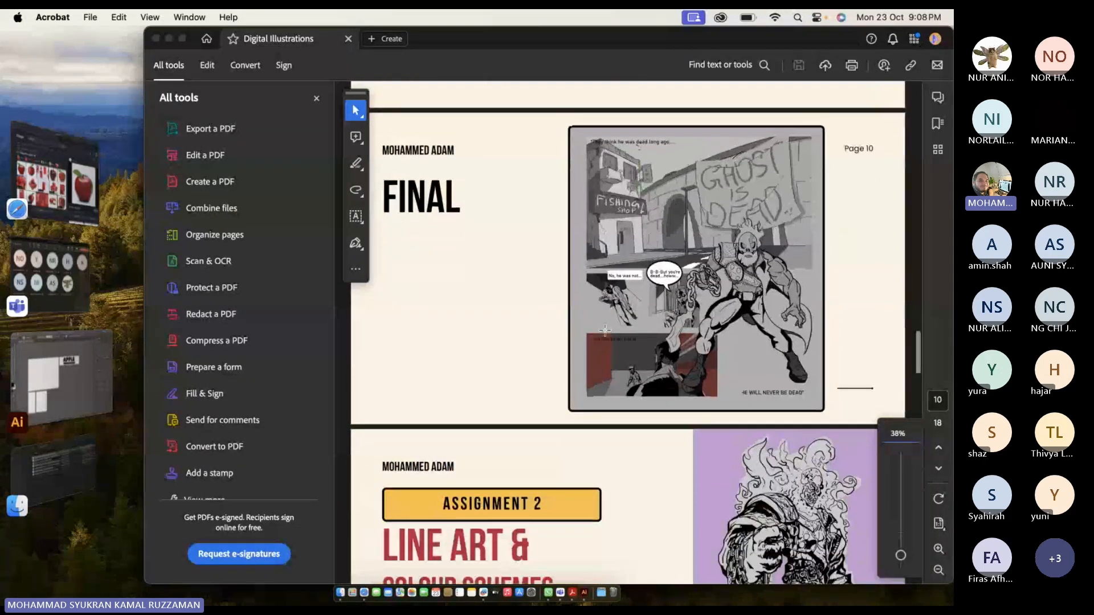
{"action": "scroll", "coordinate": [605, 329], "scroll_direction": "up", "scroll_amount": 3}
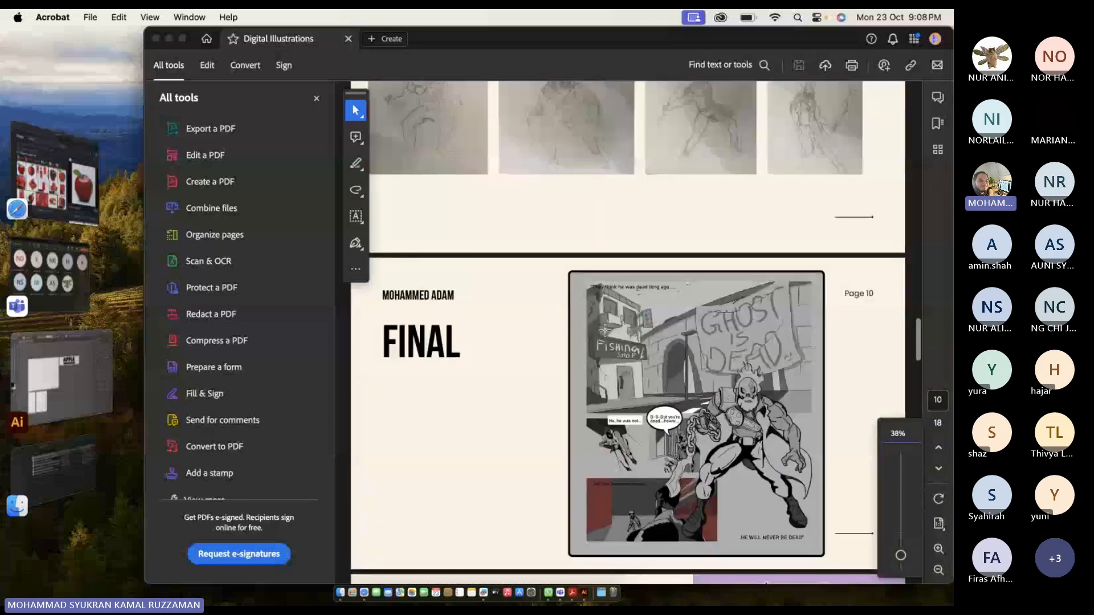
{"action": "scroll", "coordinate": [604, 329], "scroll_direction": "down", "scroll_amount": 1}
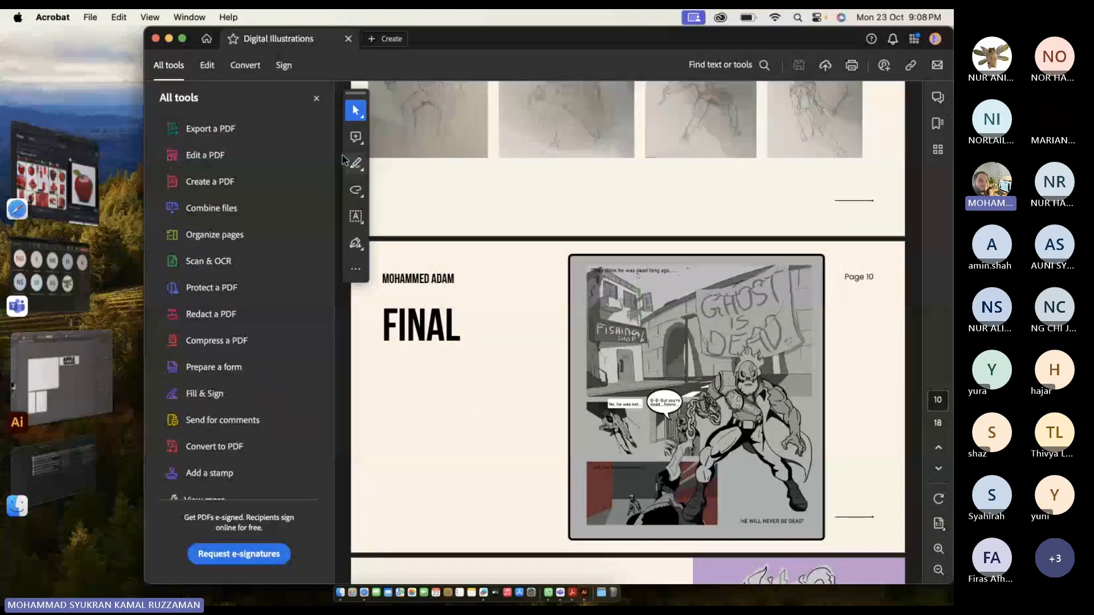
Switch back to the Illustrator document with the four artboards.
{"action": "left_click", "coordinate": [62, 377]}
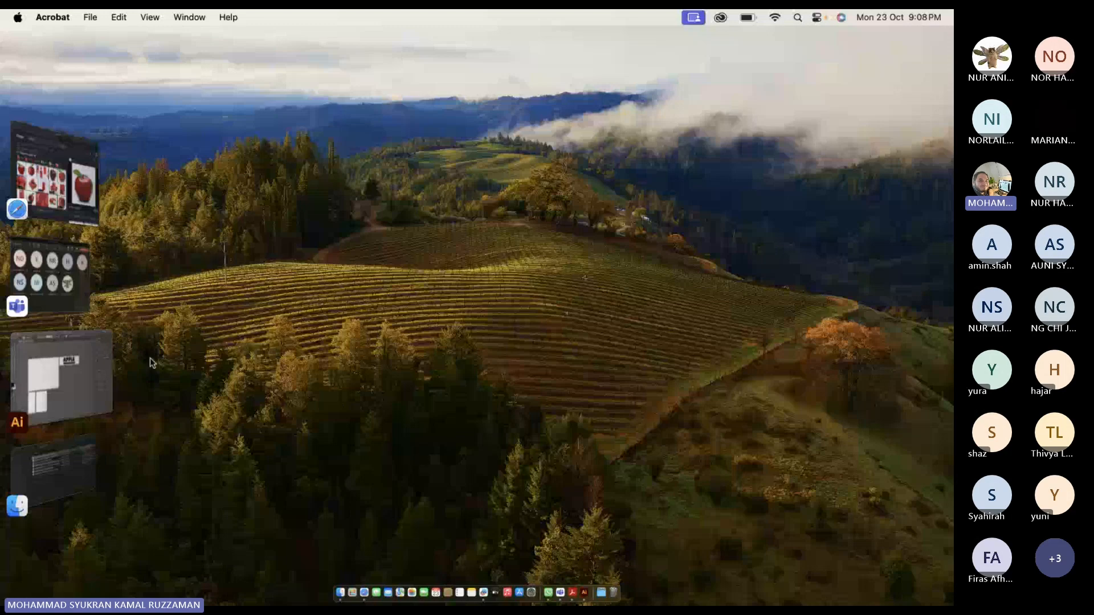
{"action": "left_click", "coordinate": [62, 353]}
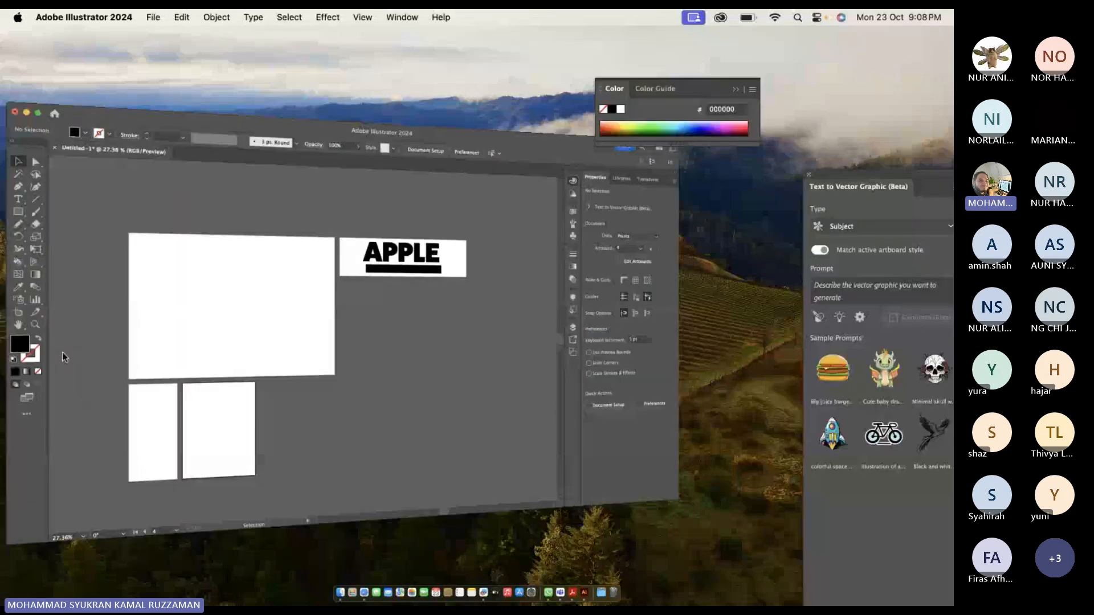
Switch to the Assignment 1 folder in Finder and open the second student's Ideation Portfolio PDF in Acrobat.
{"action": "left_click", "coordinate": [63, 212]}
{"action": "left_click", "coordinate": [377, 207]}
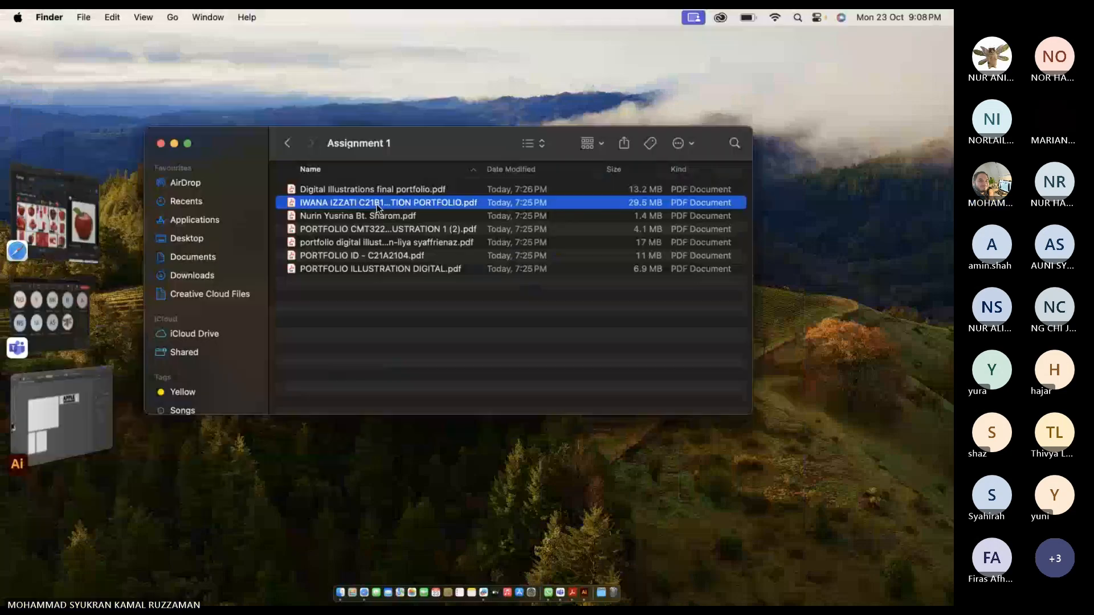
{"action": "double_click", "coordinate": [377, 207]}
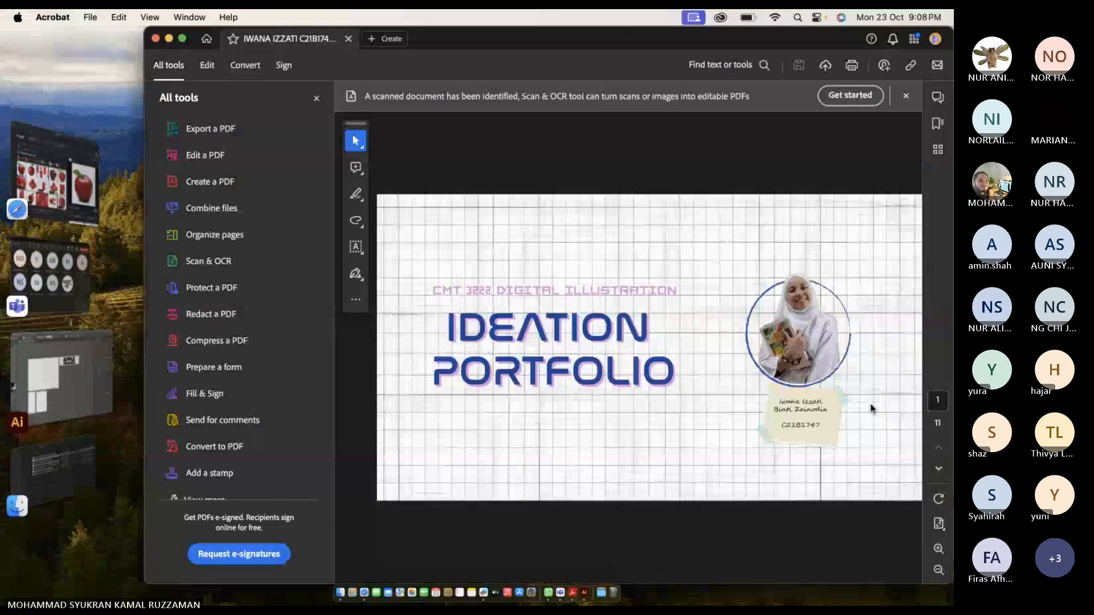
Look through the Ideation Portfolio from the cover past the references, outfit, props and sketches to the Final Draft on page 10.
{"action": "scroll", "coordinate": [872, 408], "scroll_direction": "down", "scroll_amount": 1}
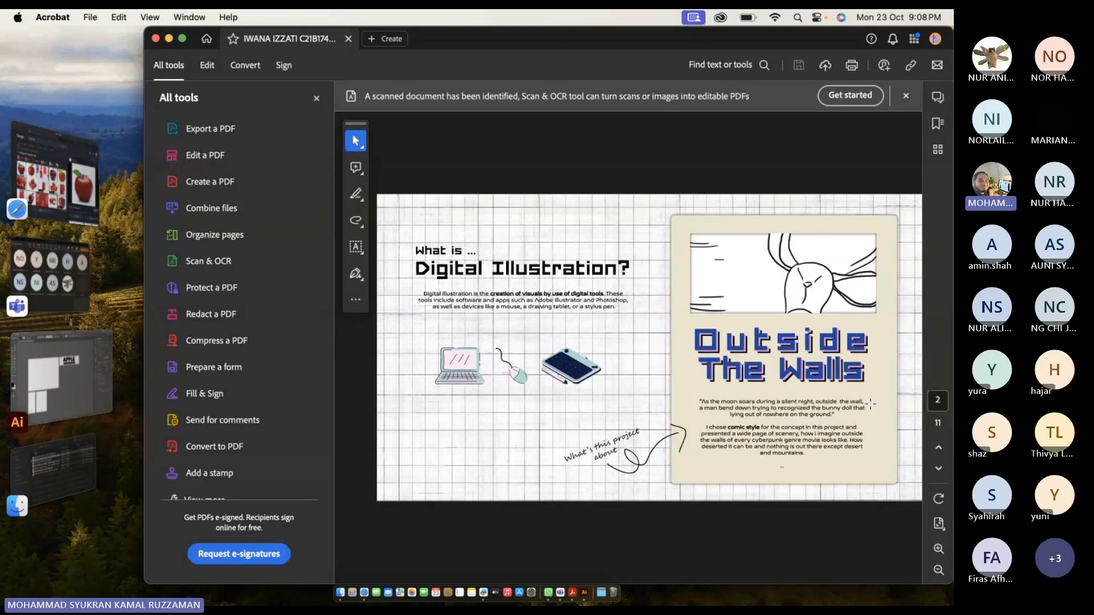
{"action": "scroll", "coordinate": [869, 404], "scroll_direction": "down", "scroll_amount": 1}
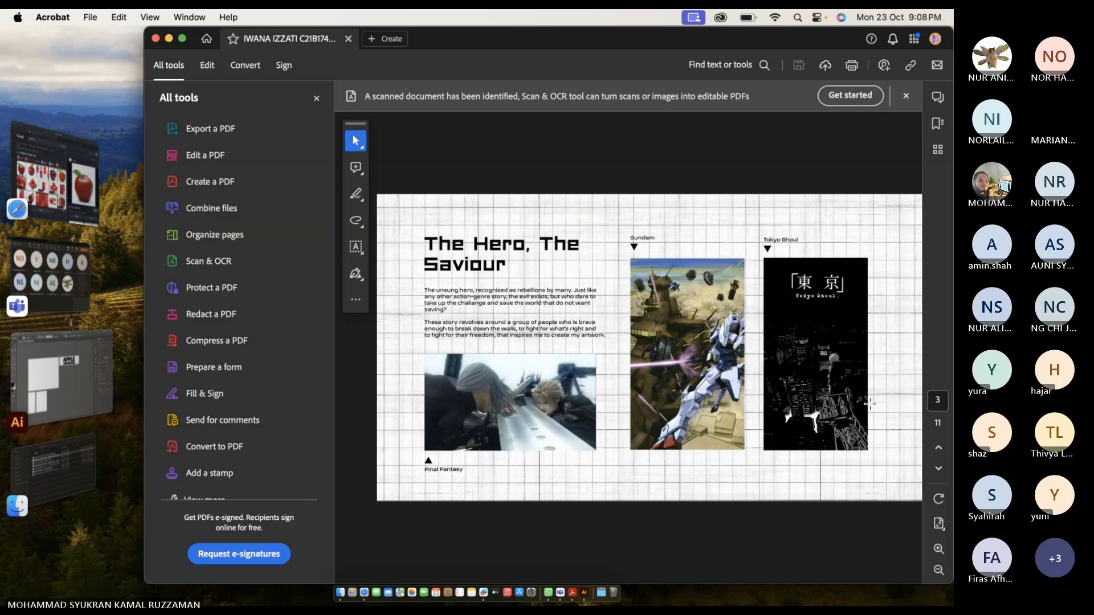
{"action": "scroll", "coordinate": [870, 404], "scroll_direction": "down", "scroll_amount": 1}
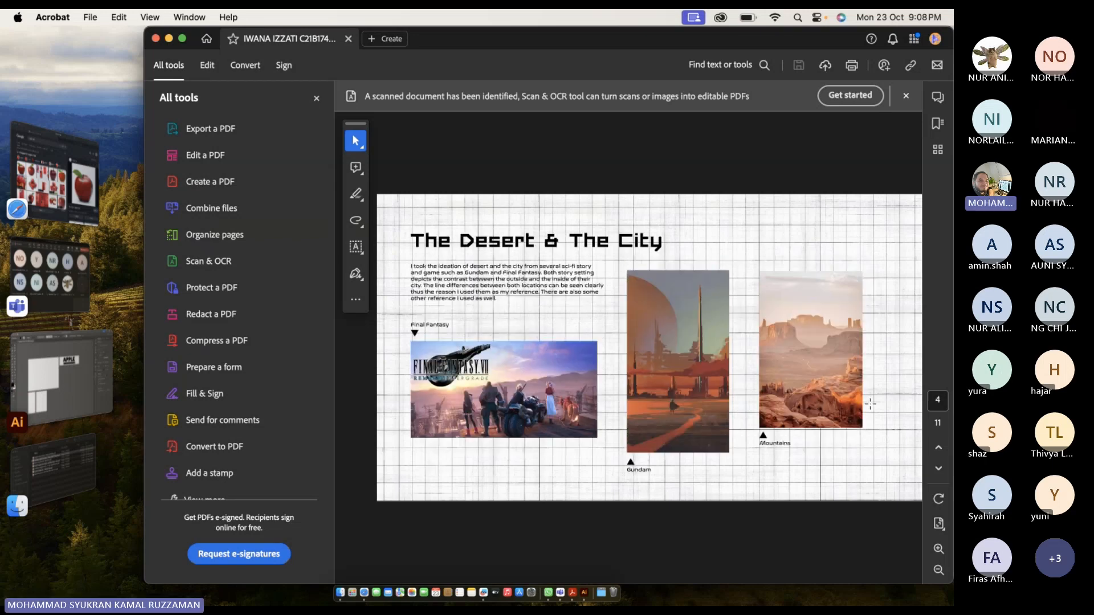
{"action": "scroll", "coordinate": [870, 405], "scroll_direction": "down", "scroll_amount": 1}
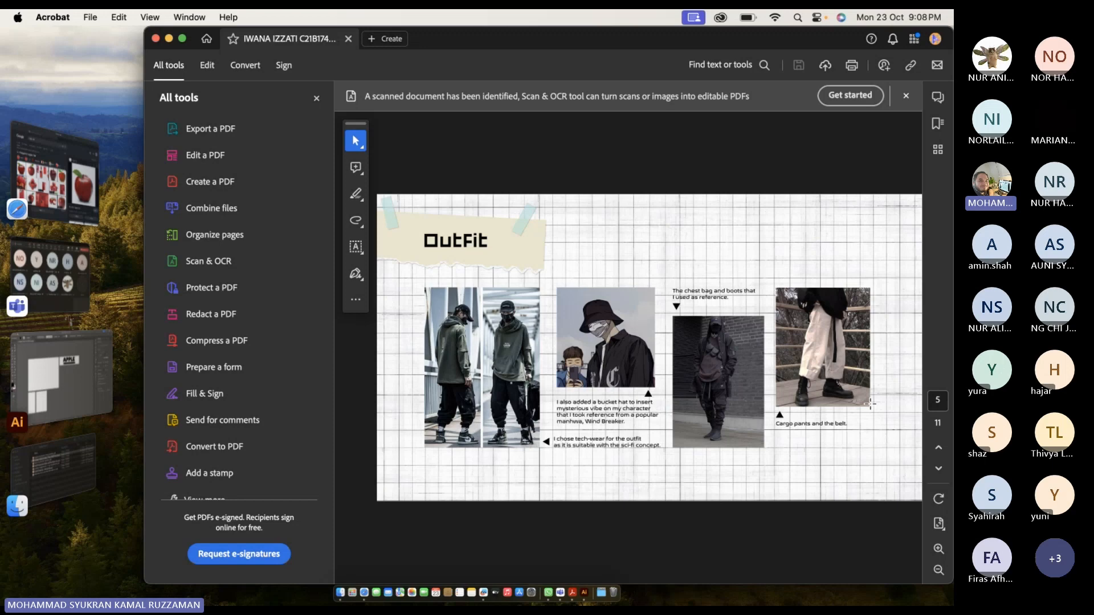
{"action": "scroll", "coordinate": [870, 405], "scroll_direction": "down", "scroll_amount": 1}
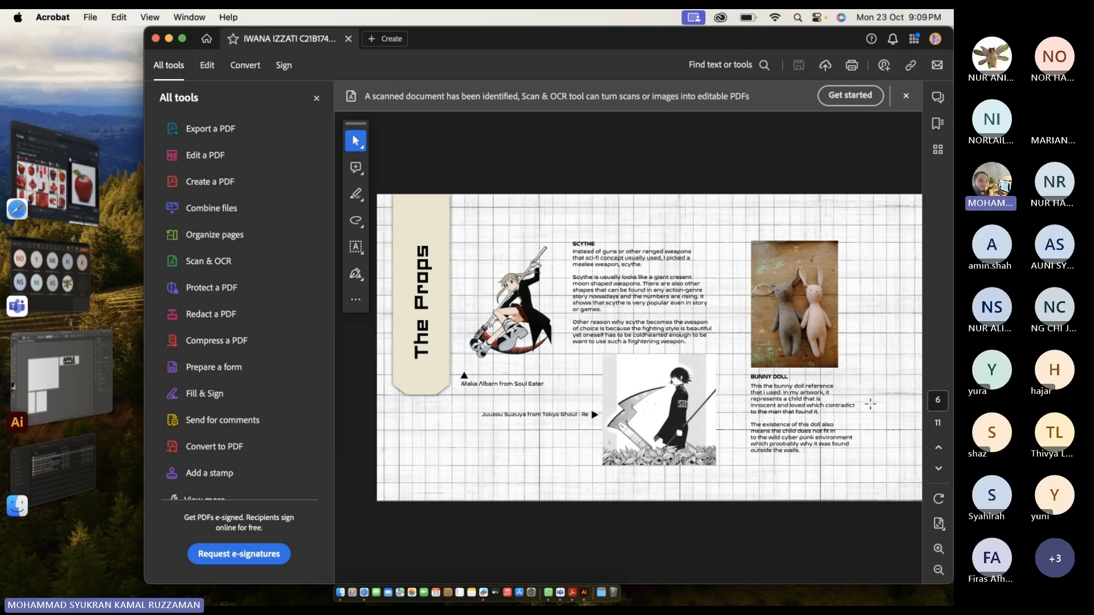
{"action": "scroll", "coordinate": [870, 405], "scroll_direction": "down", "scroll_amount": 1}
{"action": "scroll", "coordinate": [870, 405], "scroll_direction": "down", "scroll_amount": 1}
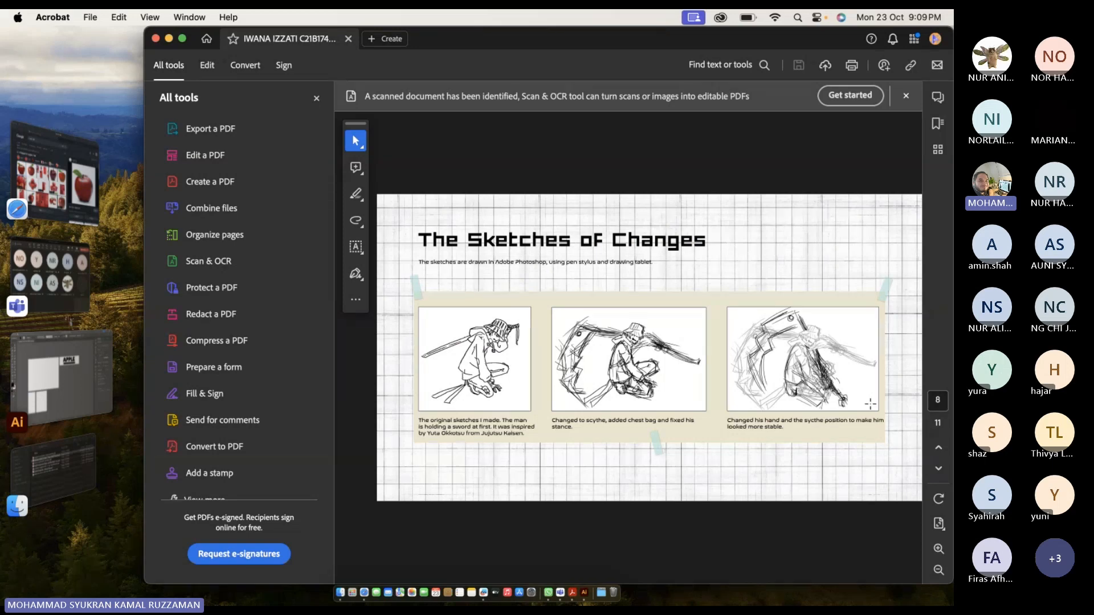
{"action": "scroll", "coordinate": [870, 405], "scroll_direction": "down", "scroll_amount": 1}
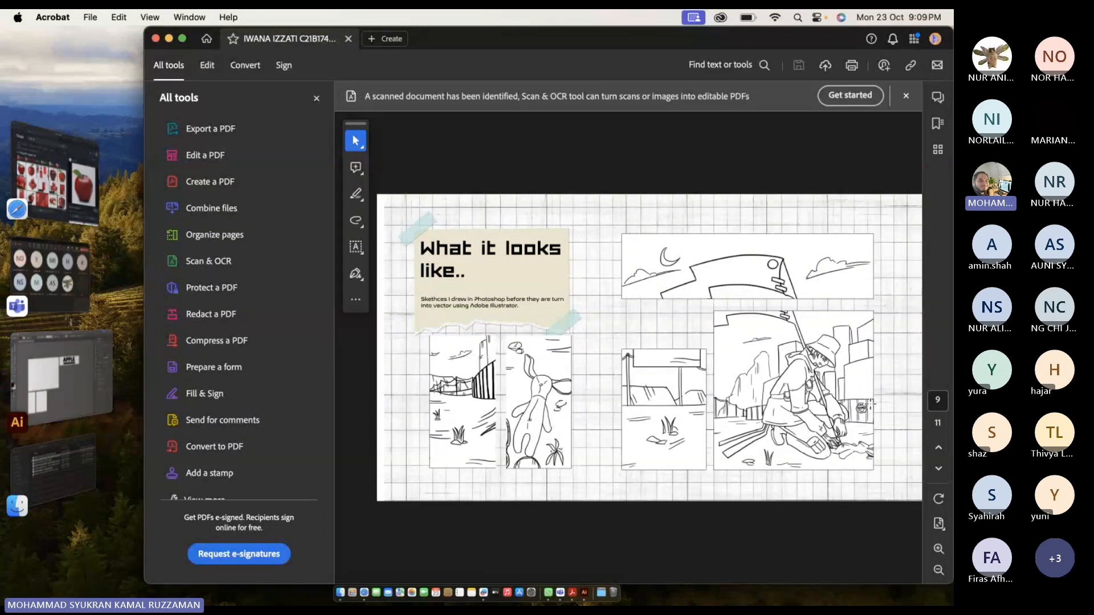
{"action": "key", "text": "Right"}
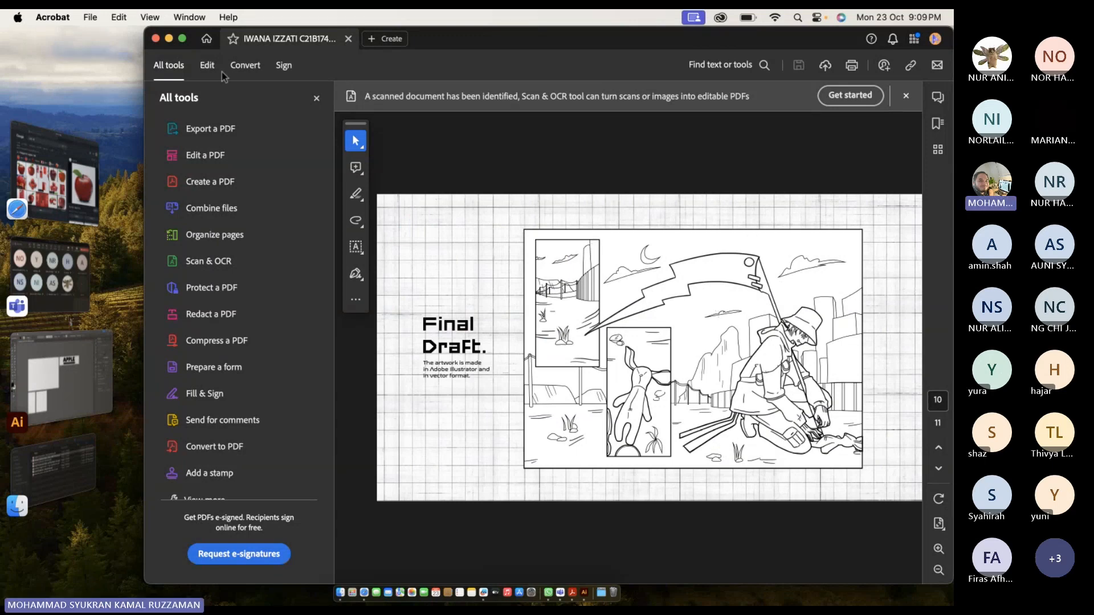
Close the Ideation Portfolio and open the third student's portfolio PDF from the Assignment 1 folder.
{"action": "left_click", "coordinate": [157, 40]}
{"action": "left_click", "coordinate": [64, 456]}
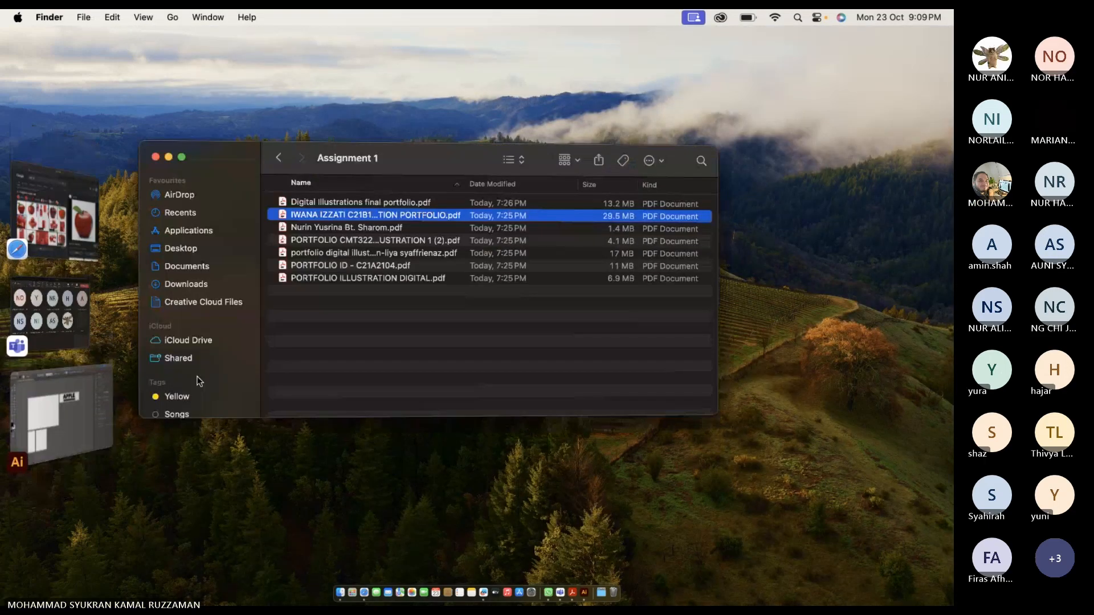
{"action": "double_click", "coordinate": [374, 219]}
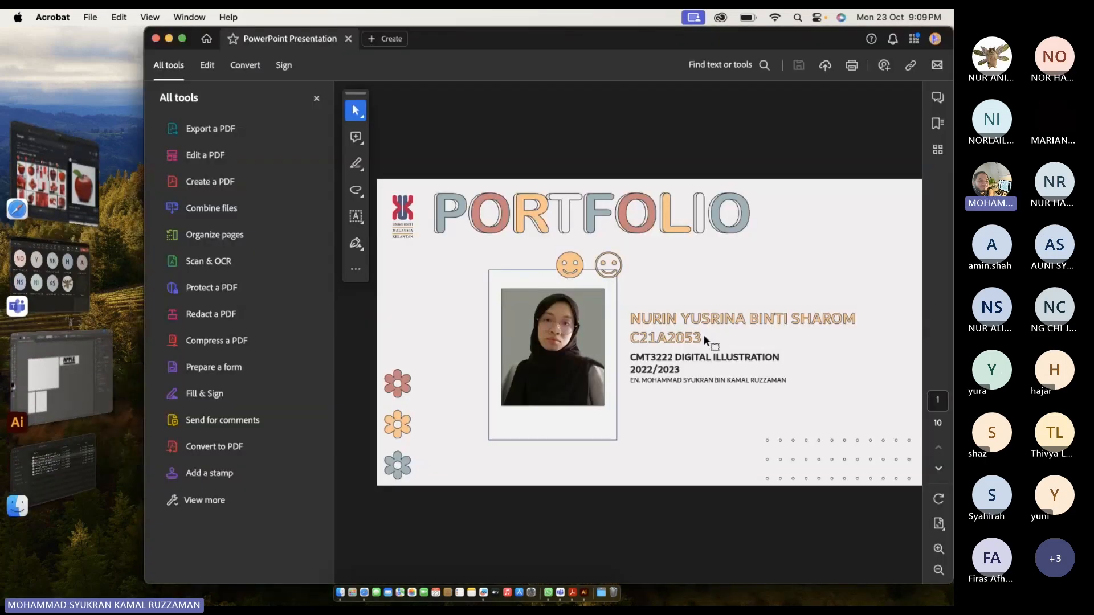
Look through the portfolio's definition, ideation, character and poster references, and sketch ideas up to the Final Sketch on page 10.
{"action": "scroll", "coordinate": [814, 343], "scroll_direction": "down", "scroll_amount": 2}
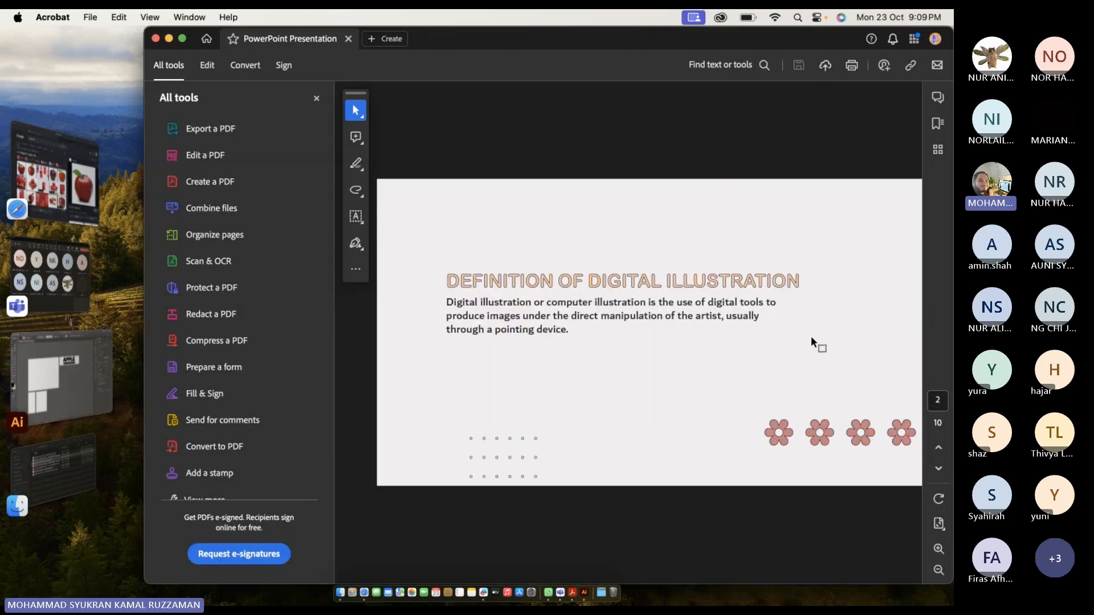
{"action": "scroll", "coordinate": [811, 336], "scroll_direction": "up", "scroll_amount": 1}
{"action": "scroll", "coordinate": [811, 336], "scroll_direction": "down", "scroll_amount": 3}
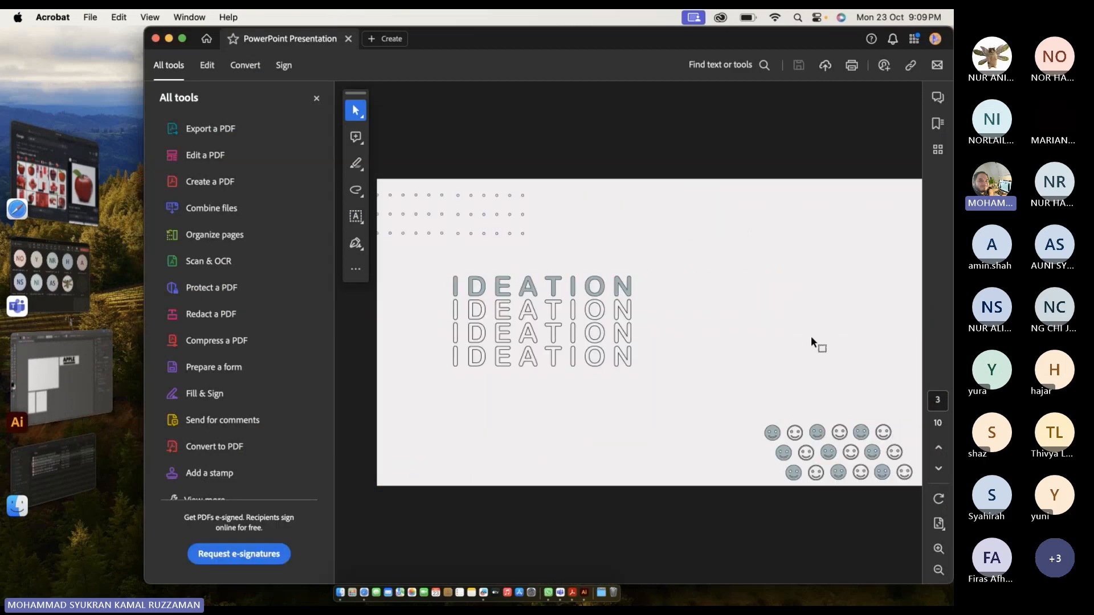
{"action": "scroll", "coordinate": [811, 336], "scroll_direction": "up", "scroll_amount": 1}
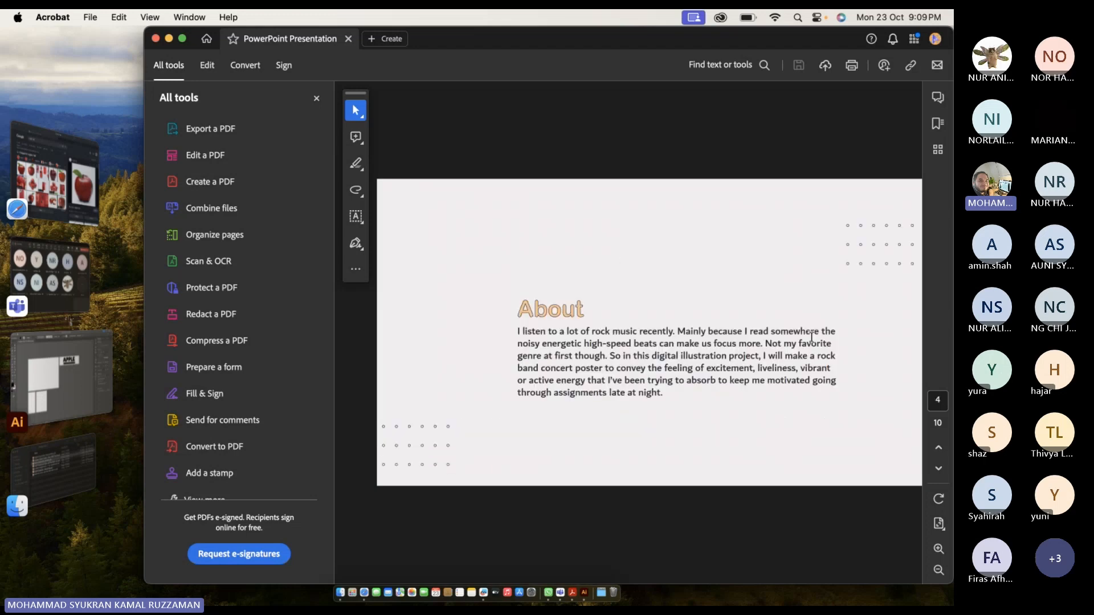
{"action": "scroll", "coordinate": [811, 336], "scroll_direction": "down", "scroll_amount": 1}
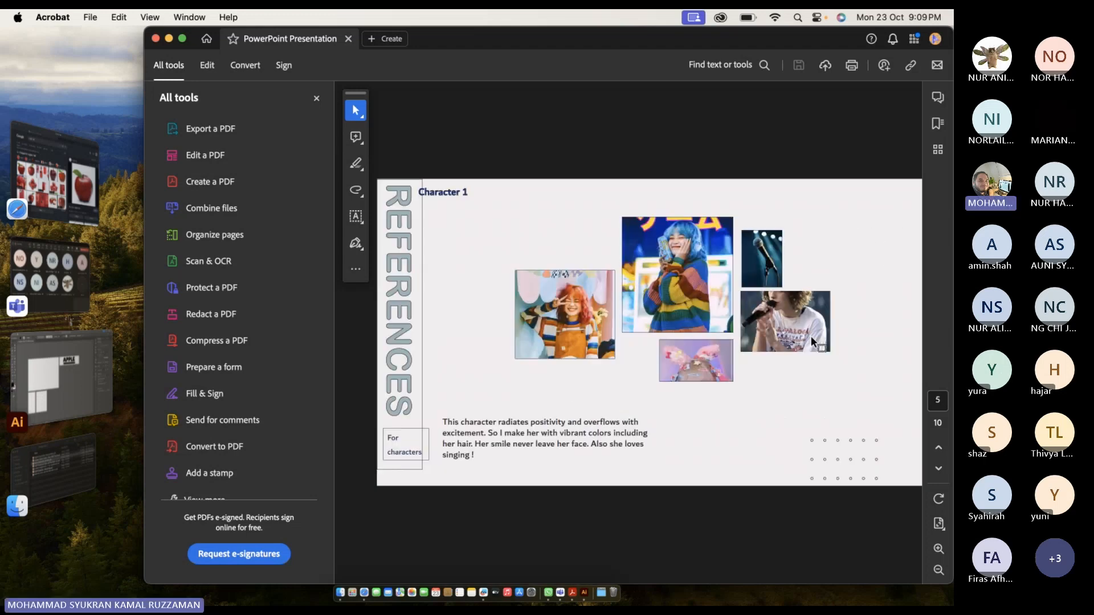
{"action": "scroll", "coordinate": [811, 336], "scroll_direction": "down", "scroll_amount": 1}
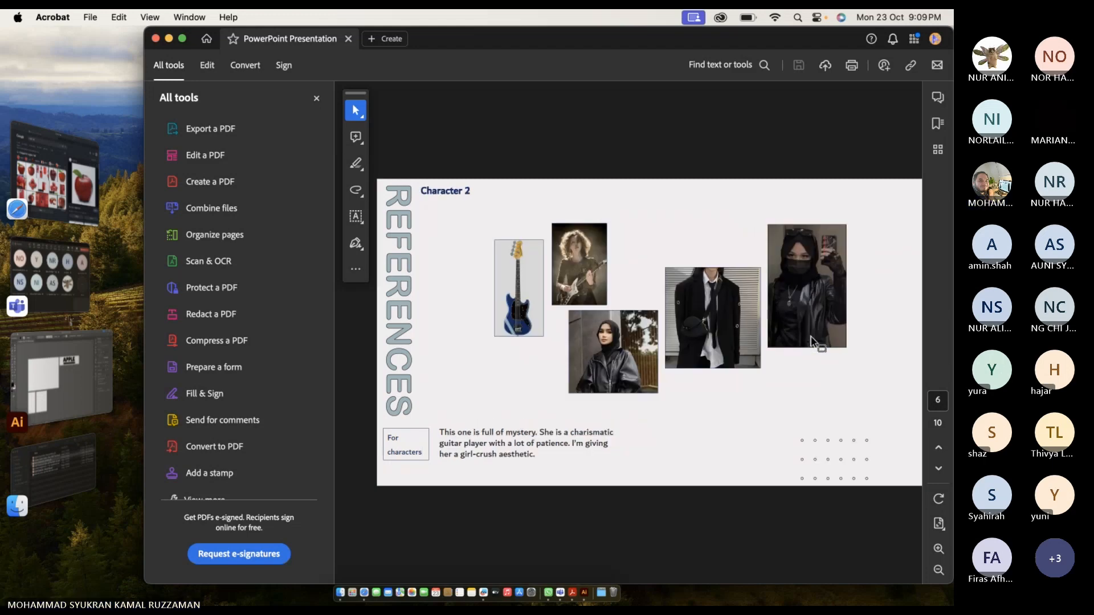
{"action": "scroll", "coordinate": [811, 336], "scroll_direction": "down", "scroll_amount": 1}
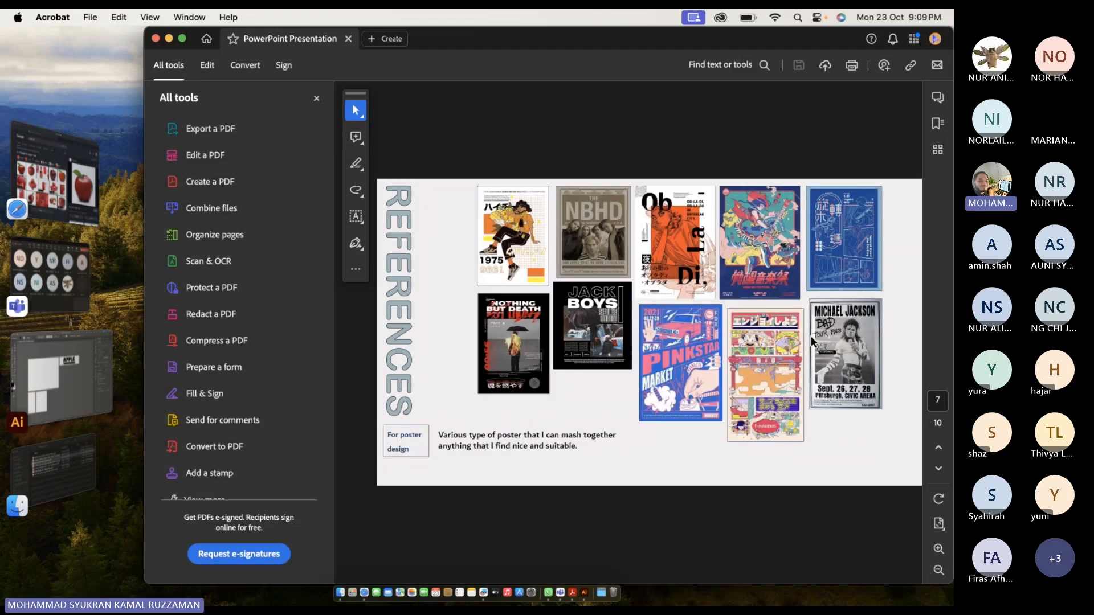
{"action": "scroll", "coordinate": [811, 336], "scroll_direction": "down", "scroll_amount": 1}
{"action": "scroll", "coordinate": [811, 336], "scroll_direction": "down", "scroll_amount": 1}
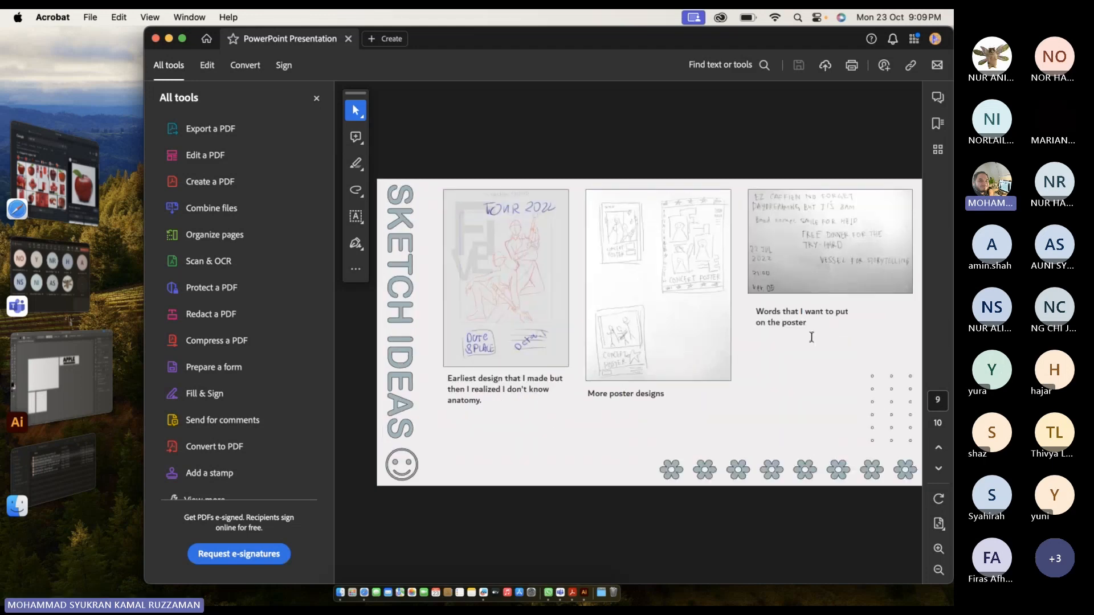
{"action": "scroll", "coordinate": [811, 337], "scroll_direction": "down", "scroll_amount": 1}
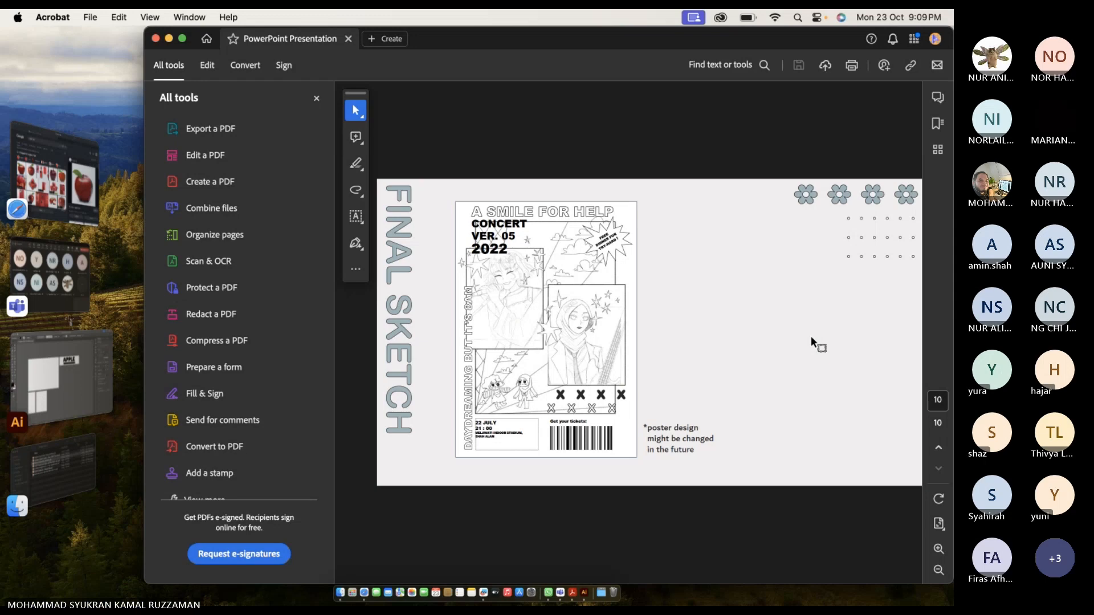
Open the CMT 3222 Digital Illustration portfolio PDF from Finder and look through its definition and reference image pages up to page 9.
{"action": "left_click", "coordinate": [59, 449]}
{"action": "double_click", "coordinate": [388, 217]}
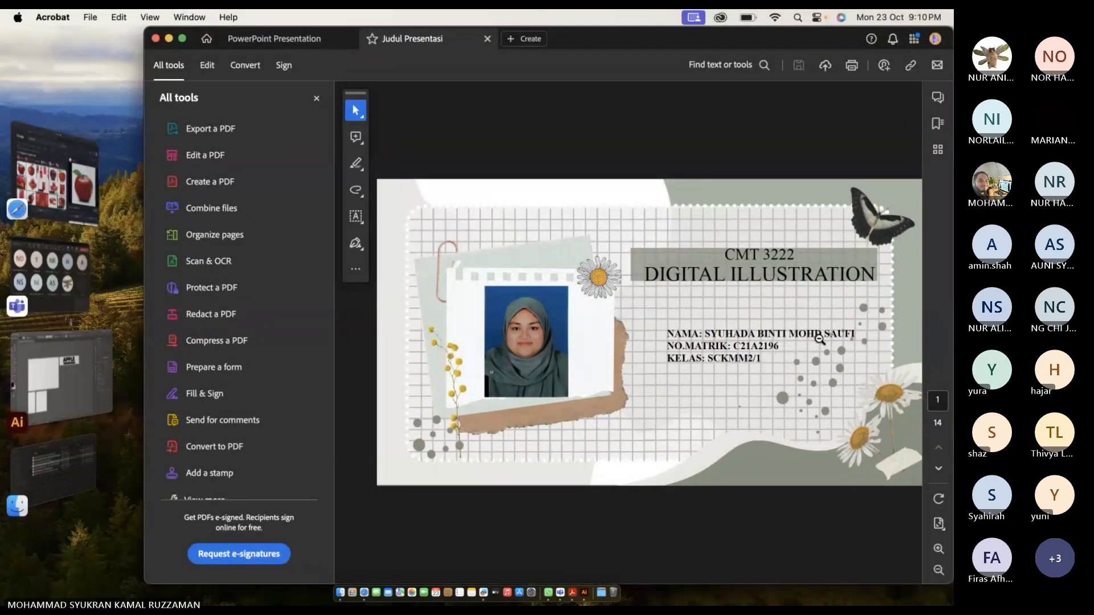
{"action": "key", "text": "Right"}
{"action": "key", "text": "Right"}
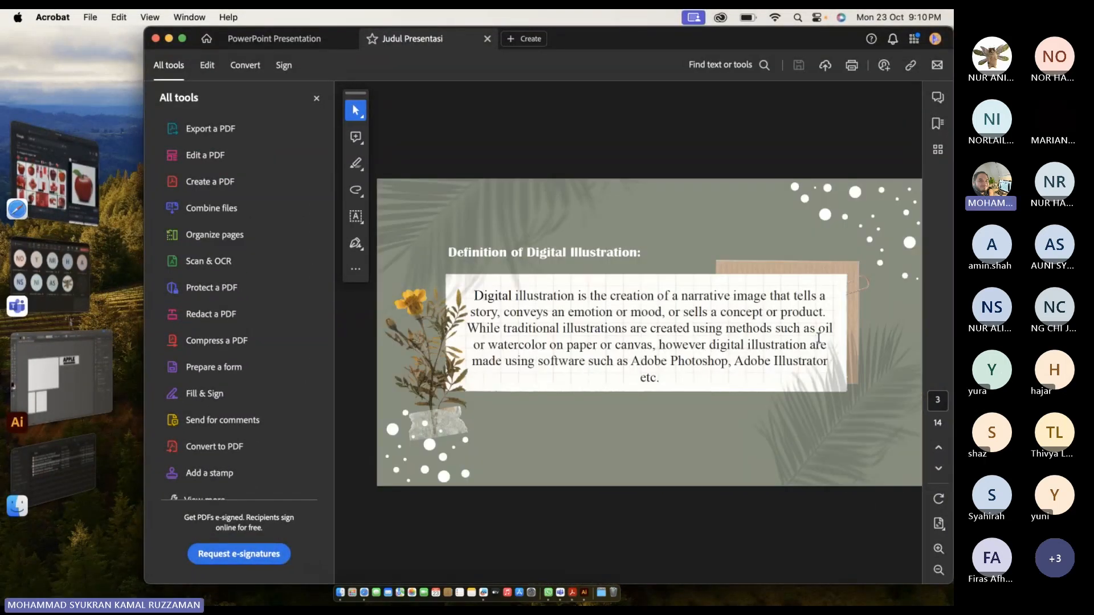
{"action": "key", "text": "Right"}
{"action": "key", "text": "Right"}
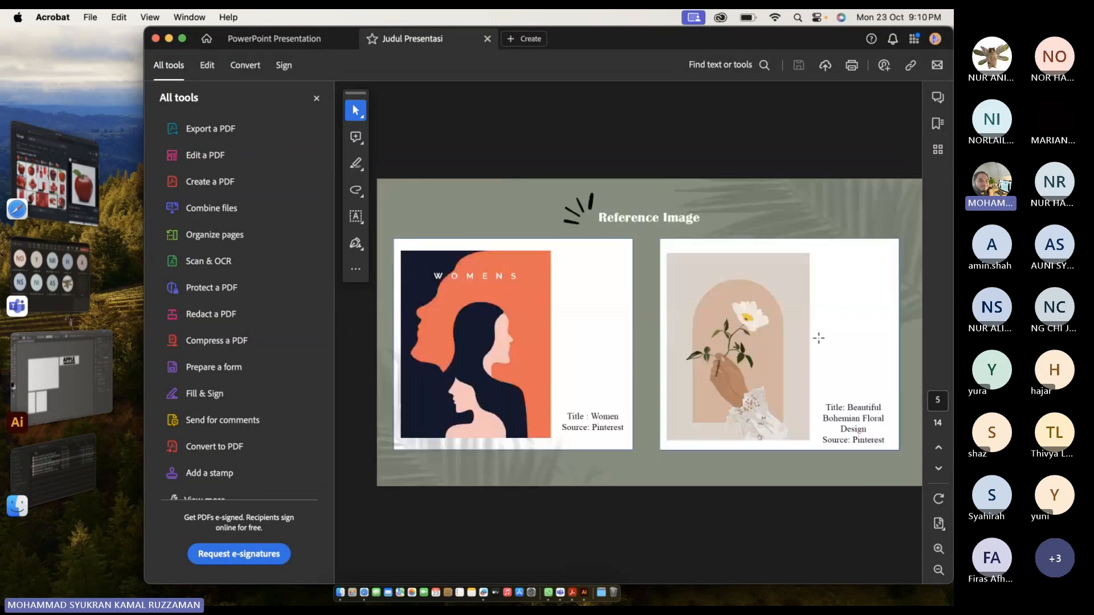
{"action": "key", "text": "Right"}
{"action": "key", "text": "Right"}
{"action": "key", "text": "Right"}
{"action": "key", "text": "Right"}
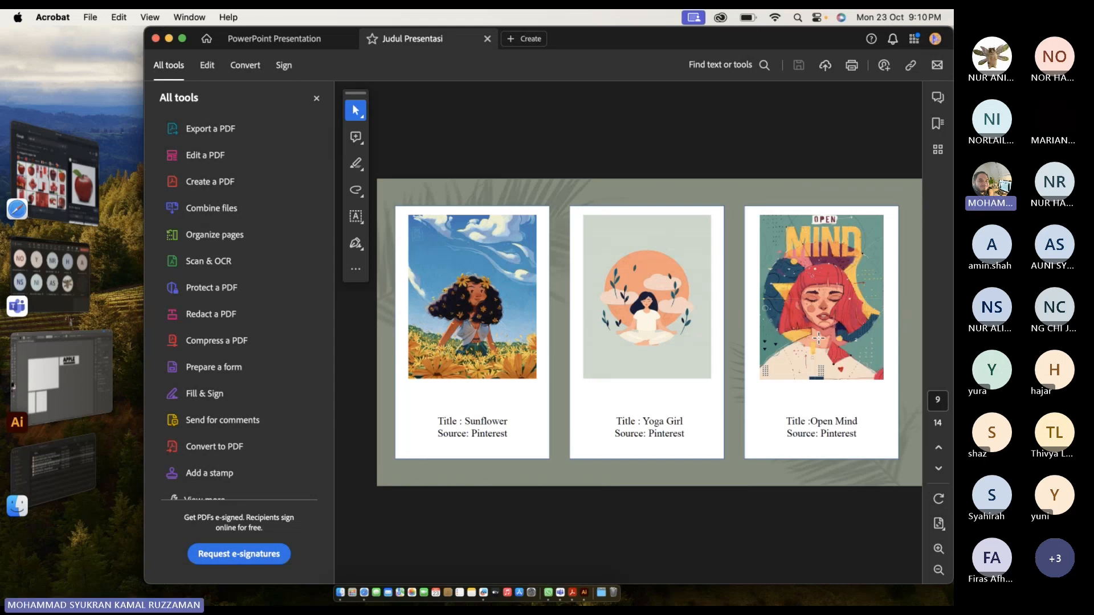
Examine the ideation sketch steps from page 10 and the Final Draft Digital Illustration, ending on the closing page 14.
{"action": "key", "text": "Right"}
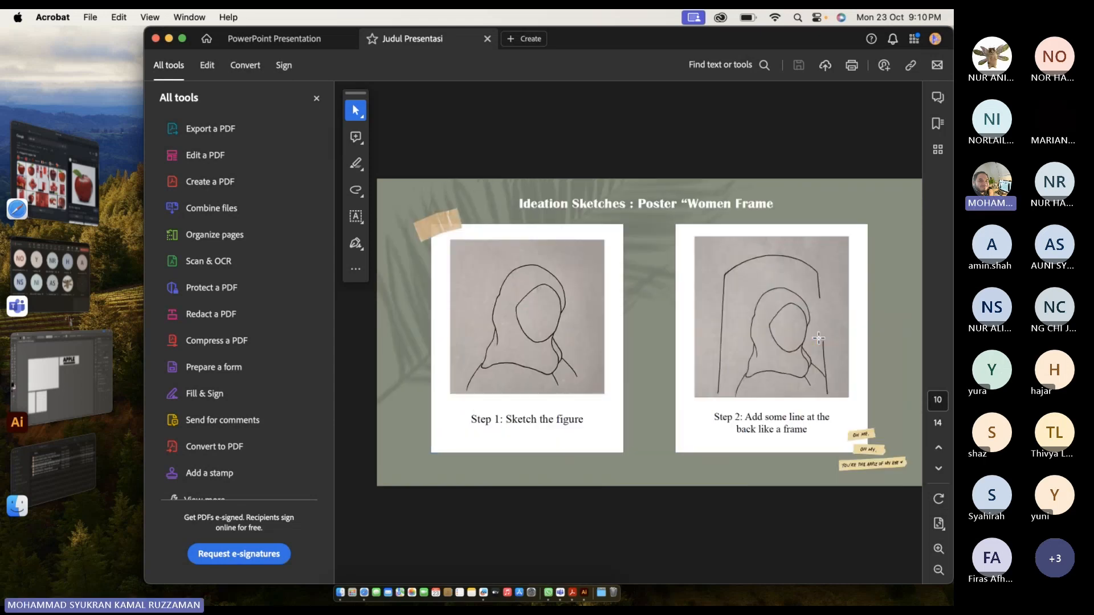
{"action": "key", "text": "Right"}
{"action": "key", "text": "Right"}
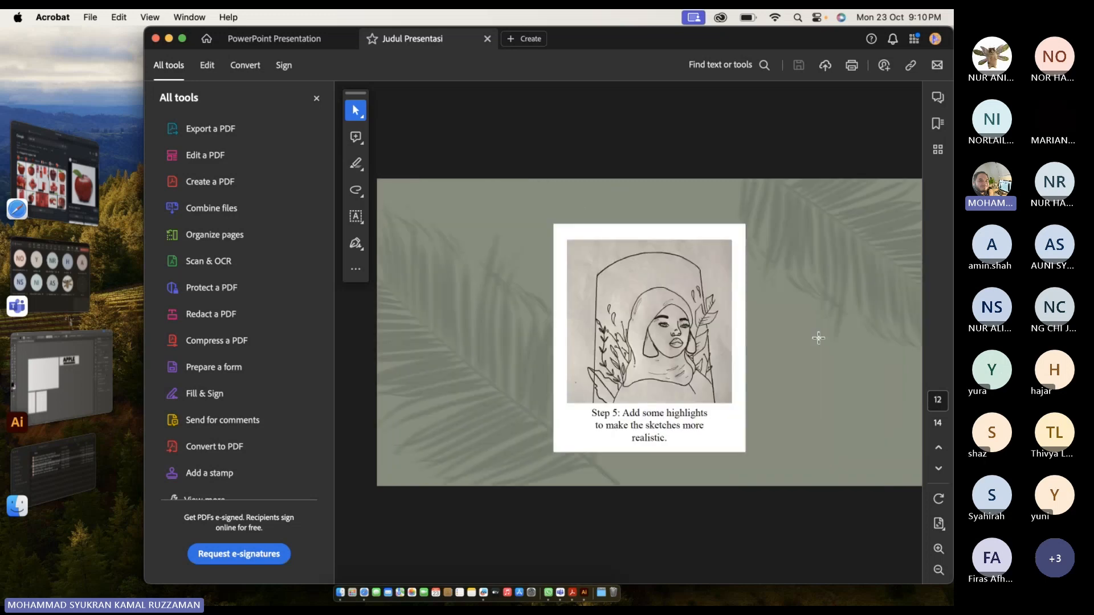
{"action": "key", "text": "Right"}
{"action": "key", "text": "Left"}
{"action": "key", "text": "Right"}
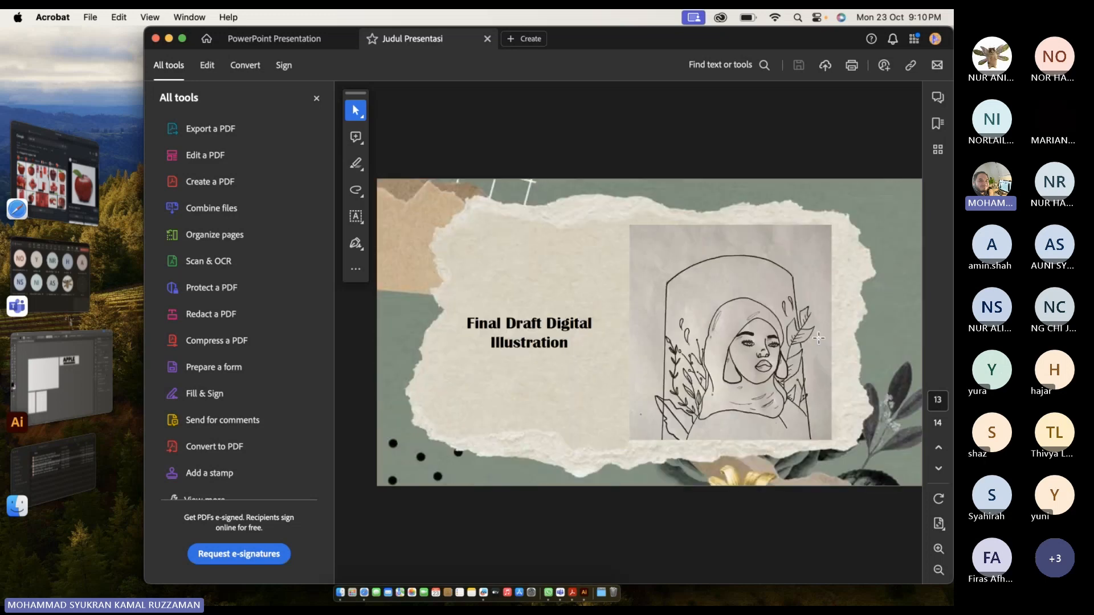
{"action": "key", "text": "Right"}
{"action": "key", "text": "Left"}
{"action": "key", "text": "Right"}
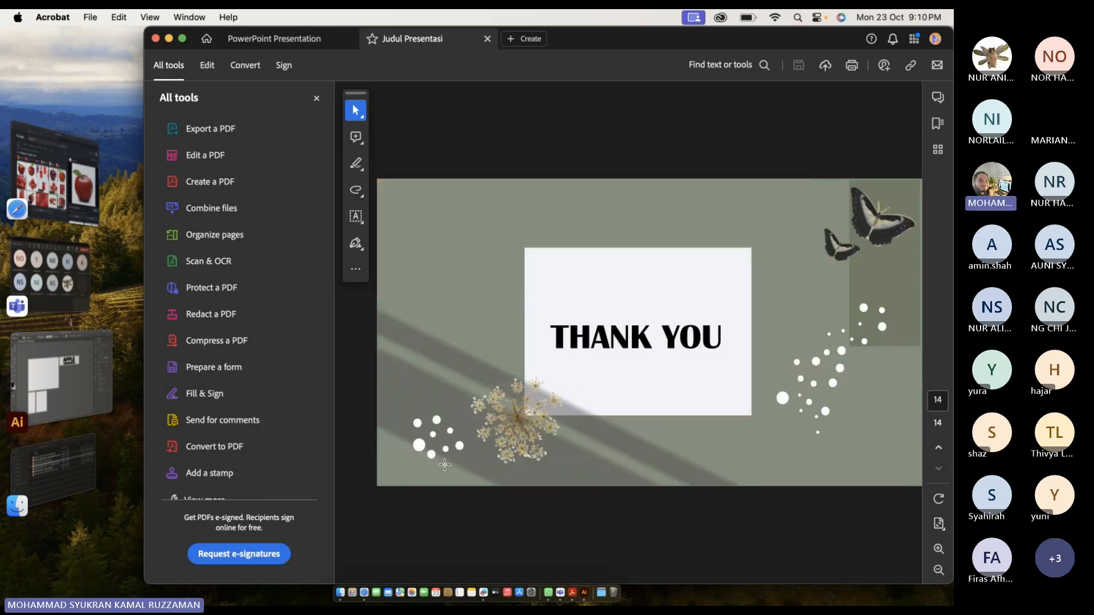
Open the portfolio digital illustration PDF from Finder and look through its definition, About My Project and first References pages.
{"action": "left_click", "coordinate": [71, 492]}
{"action": "double_click", "coordinate": [399, 242]}
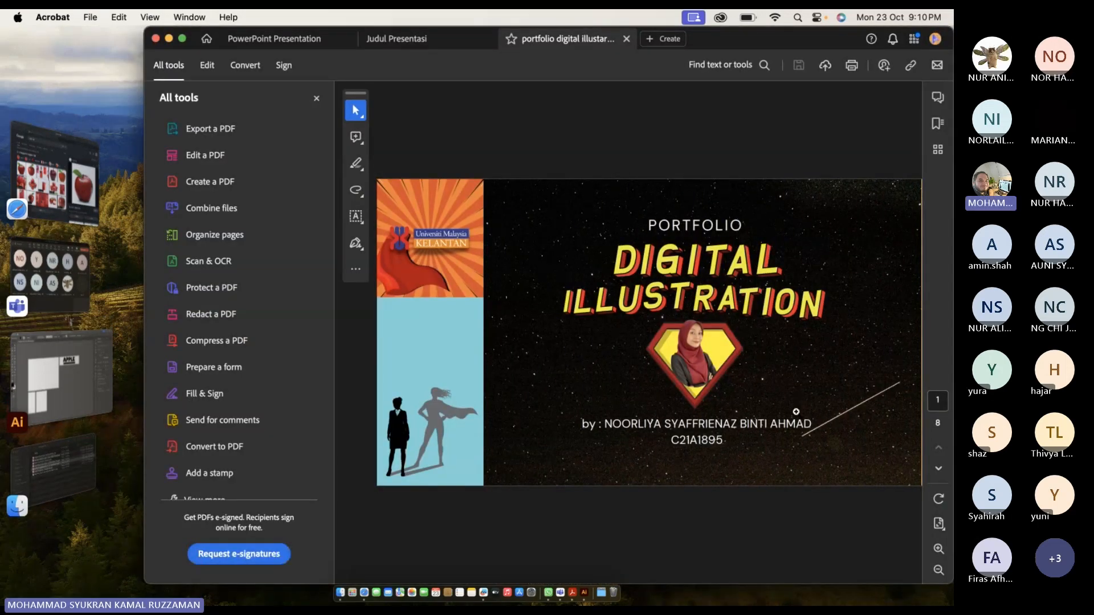
{"action": "scroll", "coordinate": [796, 416], "scroll_direction": "down", "scroll_amount": 1}
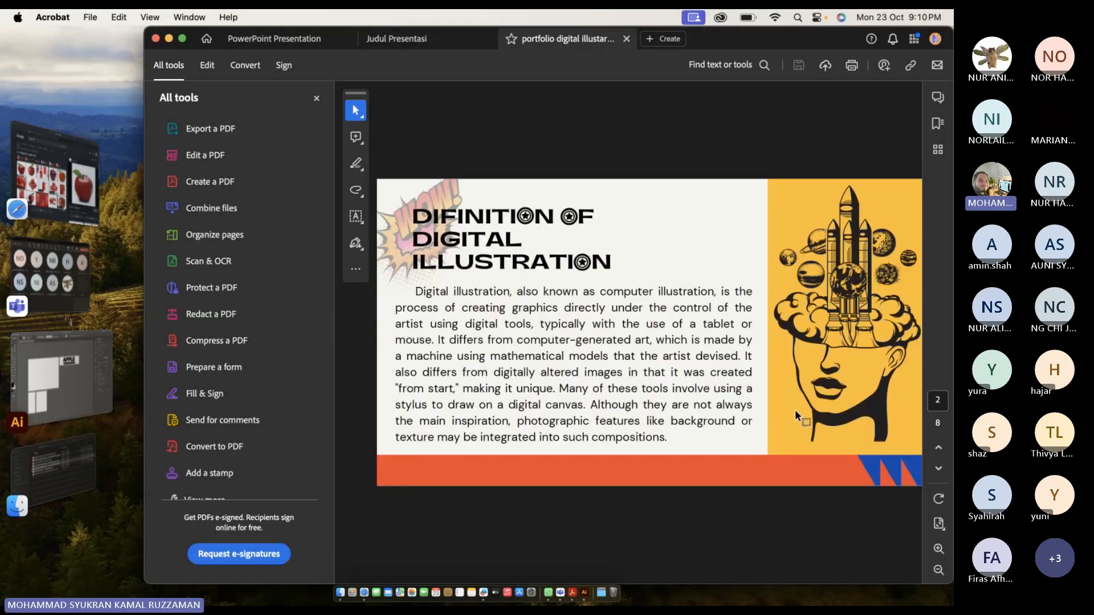
{"action": "scroll", "coordinate": [795, 409], "scroll_direction": "down", "scroll_amount": 1}
{"action": "scroll", "coordinate": [795, 410], "scroll_direction": "down", "scroll_amount": 1}
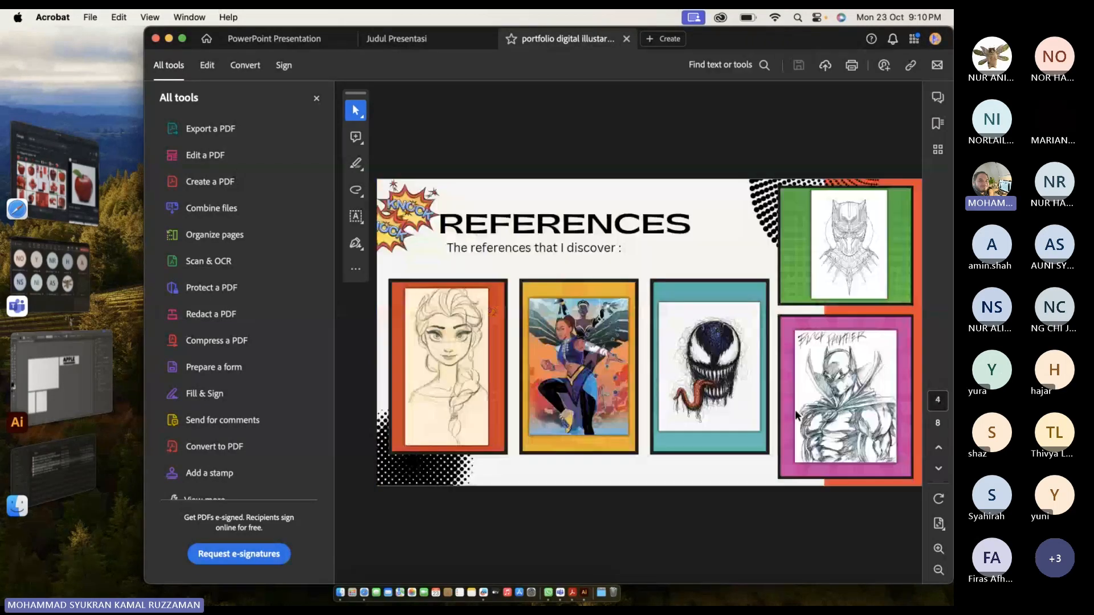
{"action": "scroll", "coordinate": [796, 410], "scroll_direction": "up", "scroll_amount": 1}
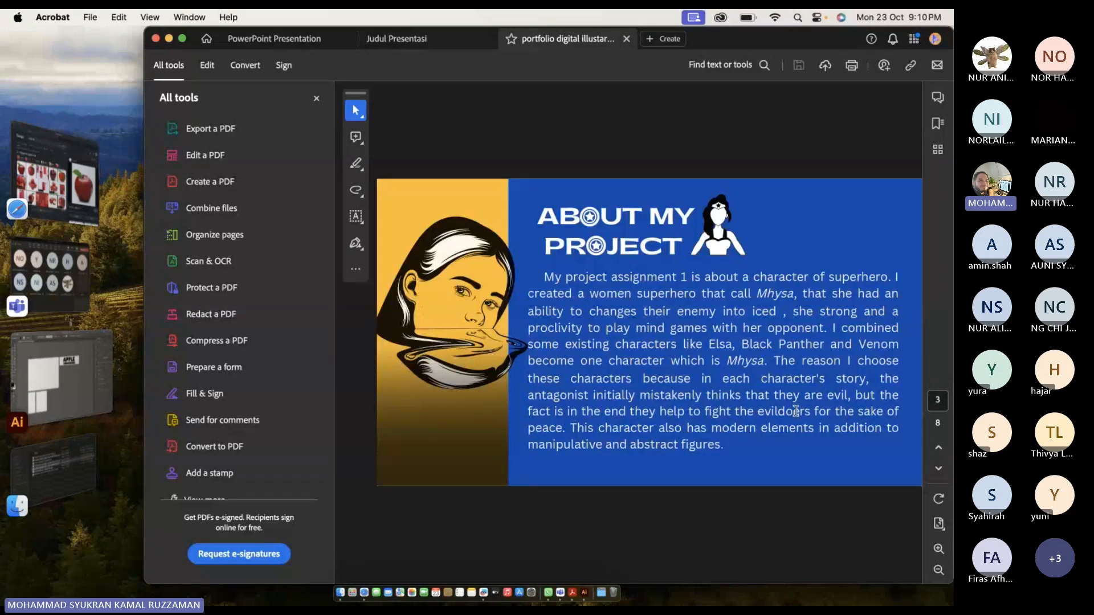
{"action": "scroll", "coordinate": [796, 410], "scroll_direction": "down", "scroll_amount": 1}
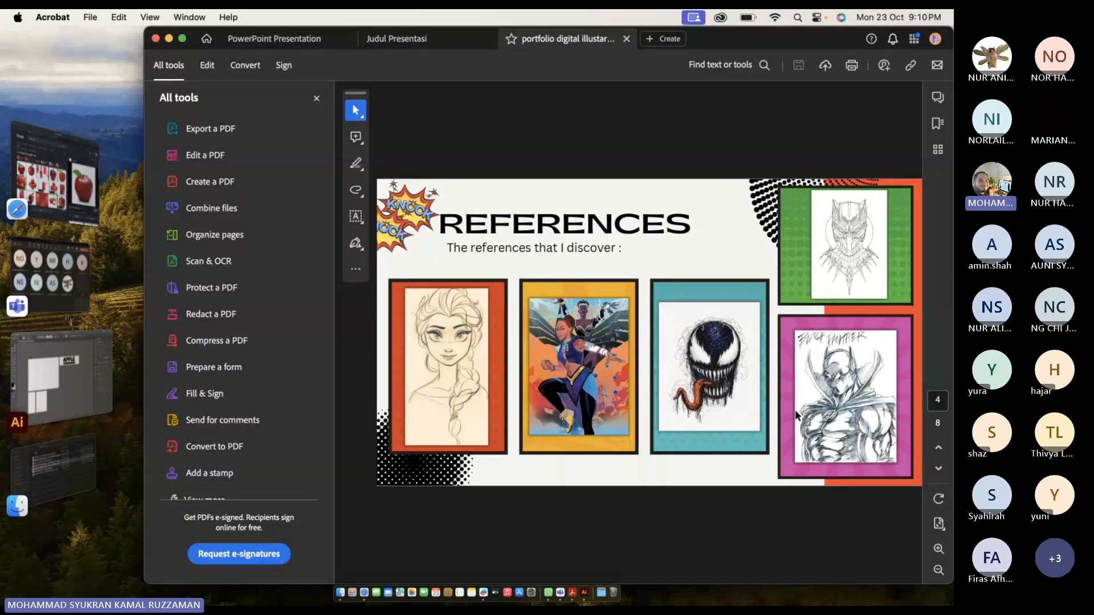
Continue through the second References page to the Sketches & Drawing of Ideation on page 7.
{"action": "scroll", "coordinate": [794, 409], "scroll_direction": "down", "scroll_amount": 1}
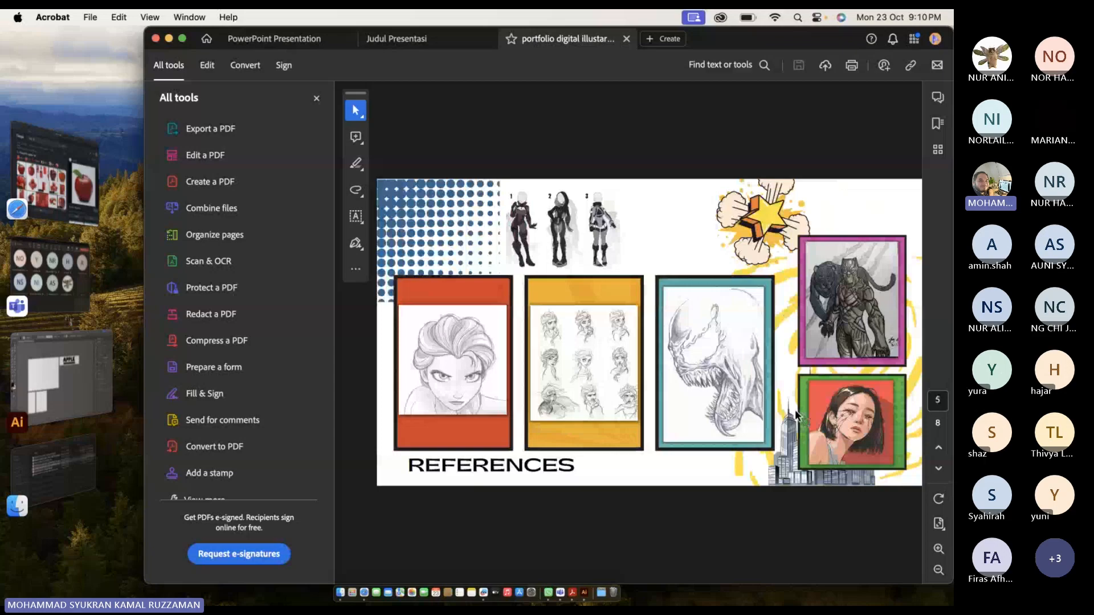
{"action": "scroll", "coordinate": [795, 409], "scroll_direction": "down", "scroll_amount": 1}
{"action": "scroll", "coordinate": [795, 408], "scroll_direction": "down", "scroll_amount": 1}
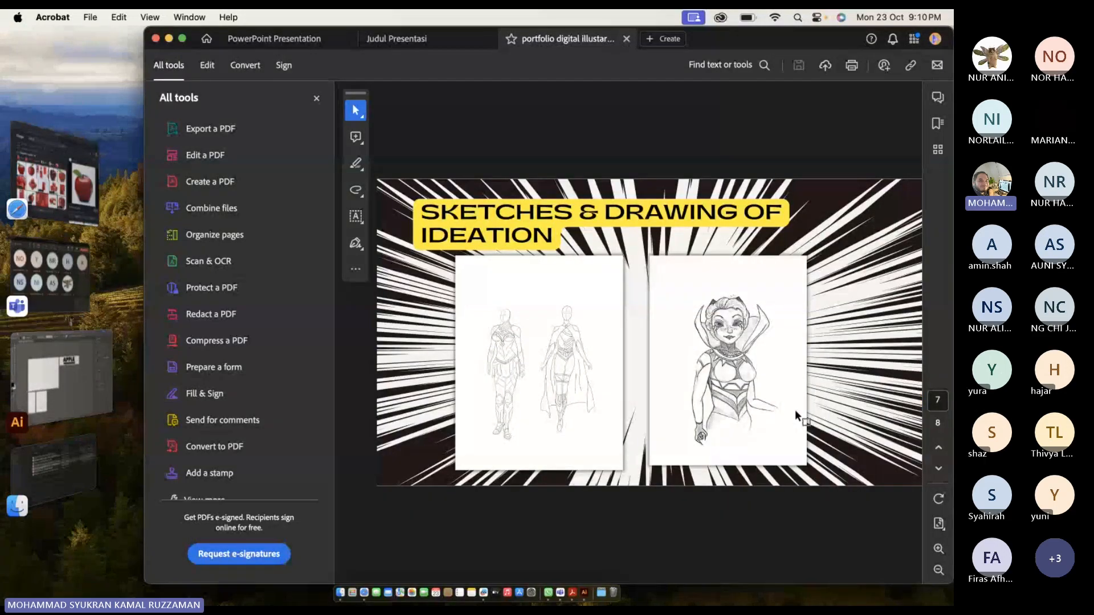
View the Final Draft on page 8, and open the PORTFOLIO ID PDF from Finder, looking through to its Reference Images title on page 5.
{"action": "scroll", "coordinate": [795, 409], "scroll_direction": "down", "scroll_amount": 1}
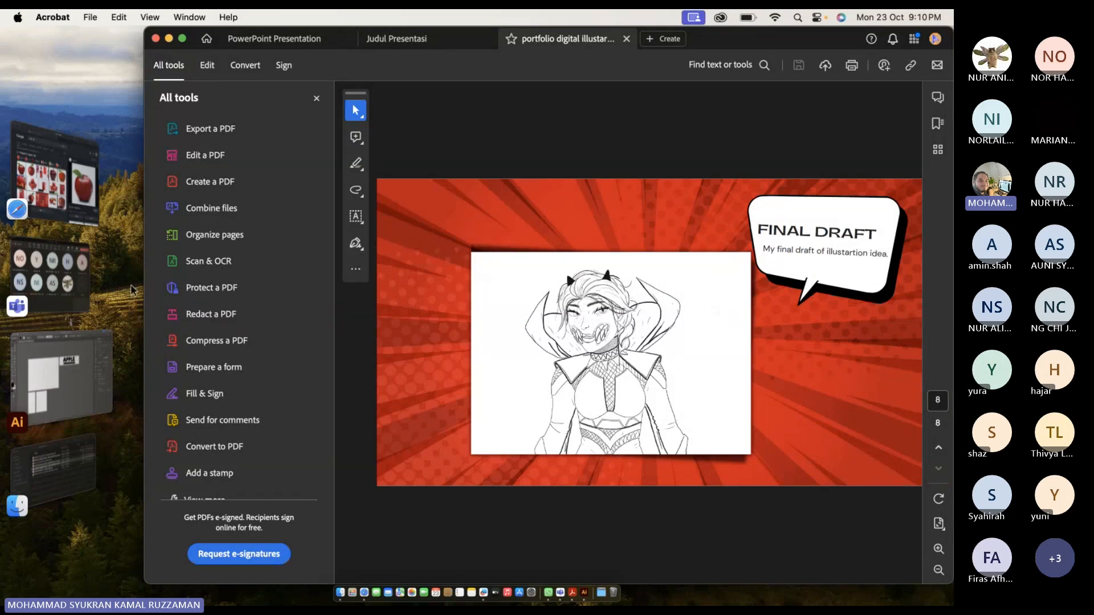
{"action": "left_click", "coordinate": [69, 474]}
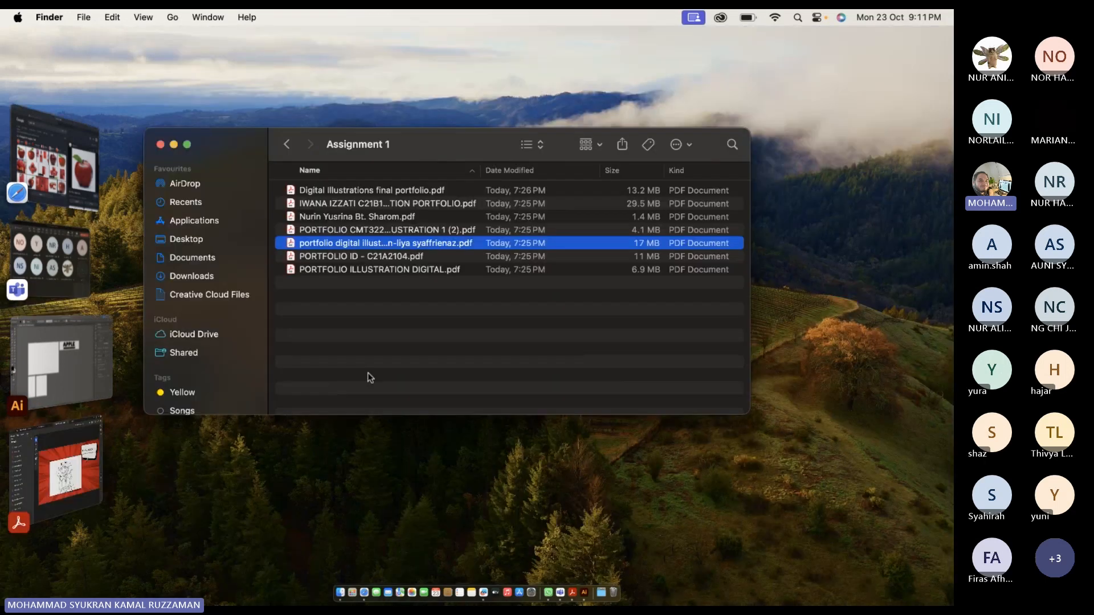
{"action": "double_click", "coordinate": [351, 258]}
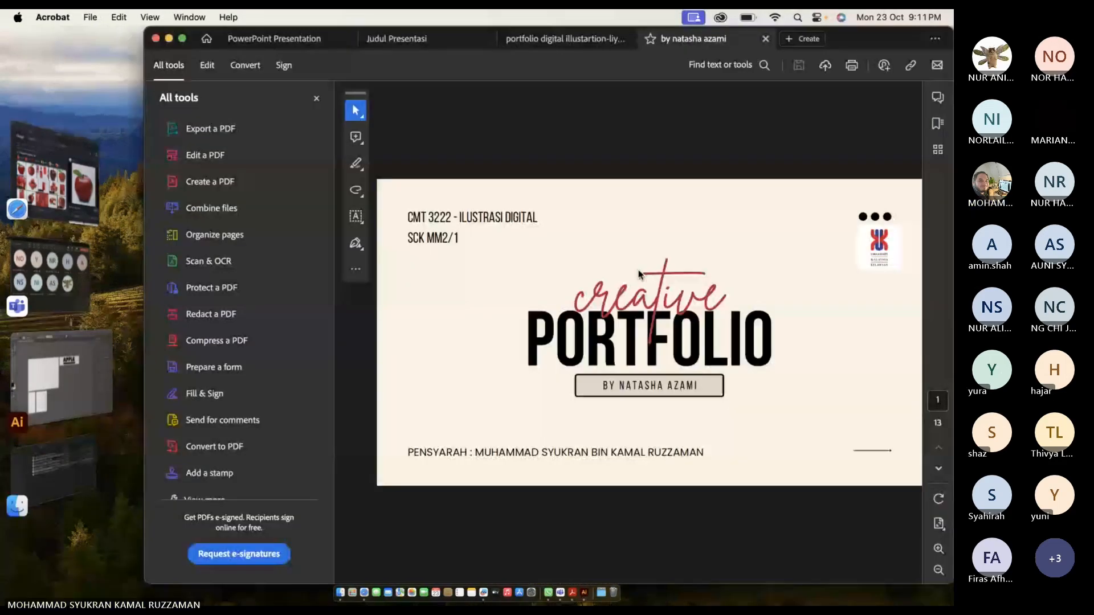
{"action": "key", "text": "Right"}
{"action": "key", "text": "Right"}
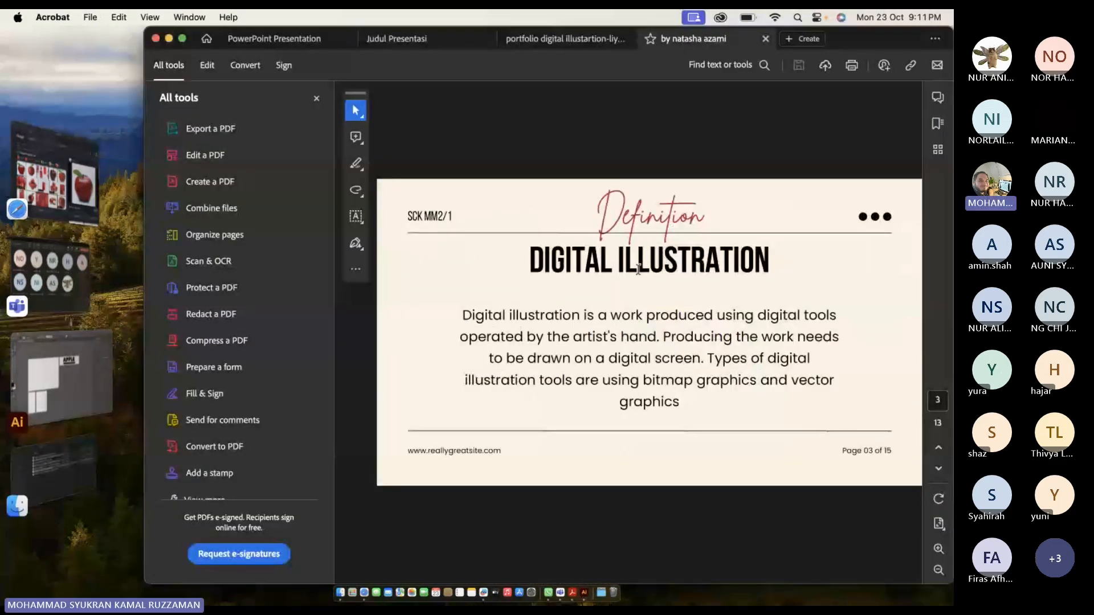
{"action": "key", "text": "Right"}
{"action": "key", "text": "Right"}
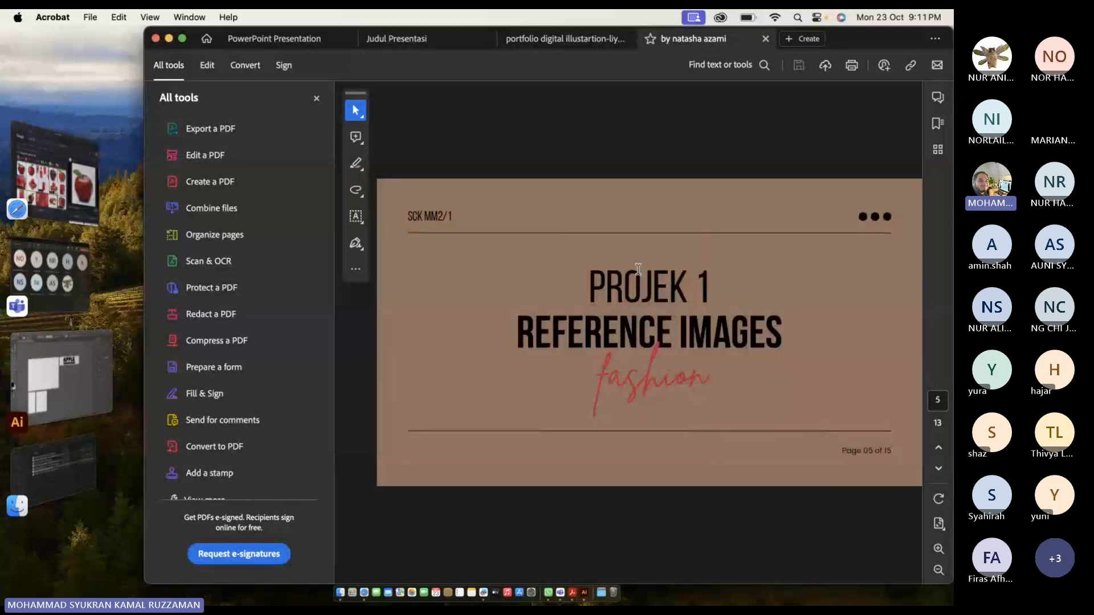
Look through the fashion reference image pages from page 6 up to the Sketches and Drawing of Ideation title on page 10.
{"action": "key", "text": "Right"}
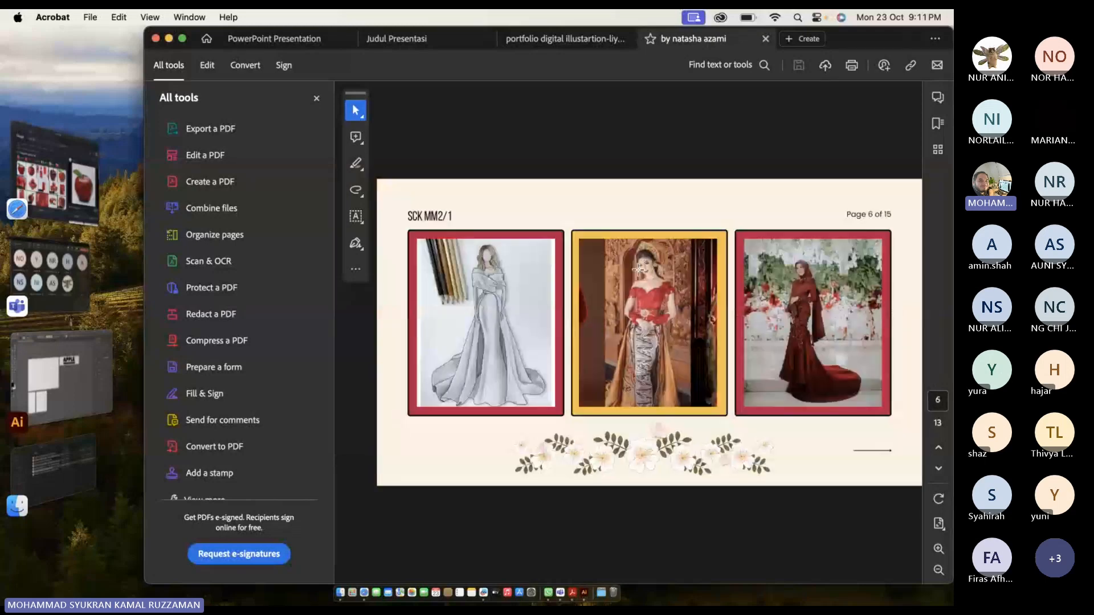
{"action": "key", "text": "Right"}
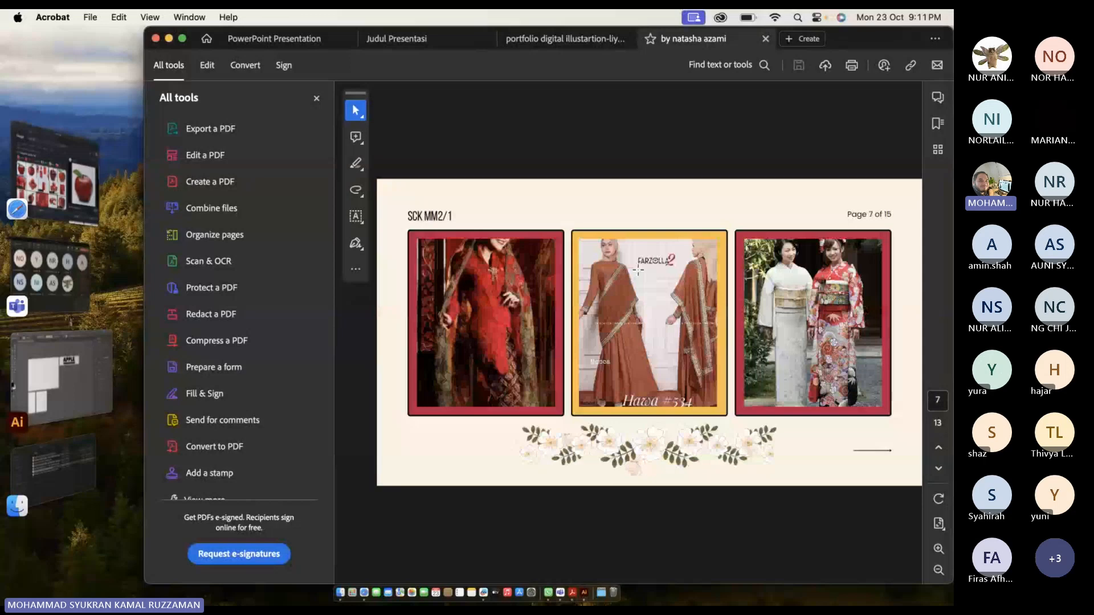
{"action": "key", "text": "Right"}
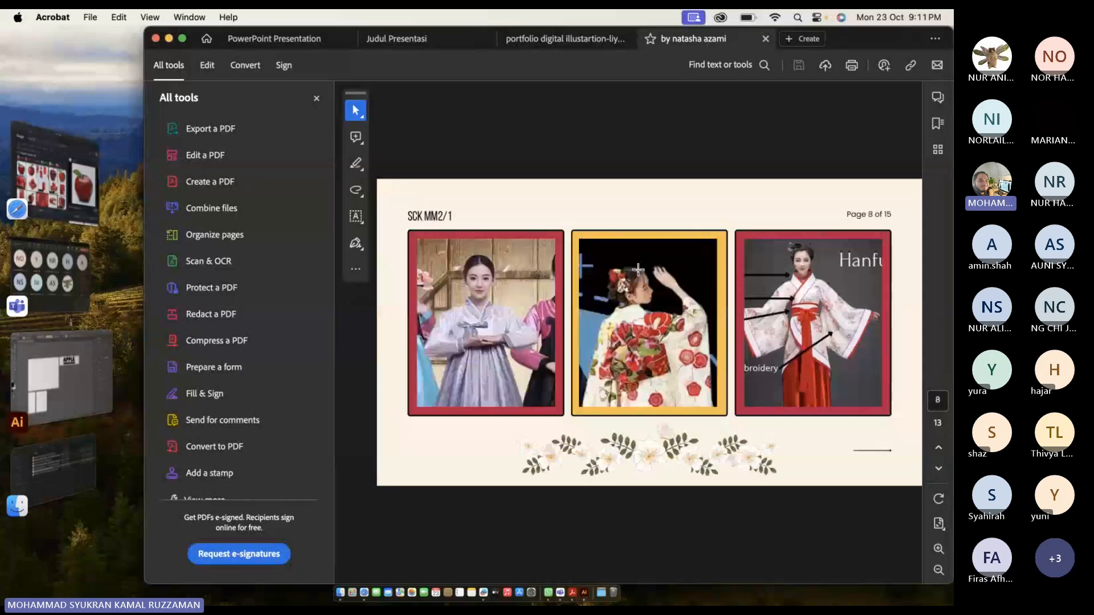
{"action": "key", "text": "Right"}
{"action": "key", "text": "Right"}
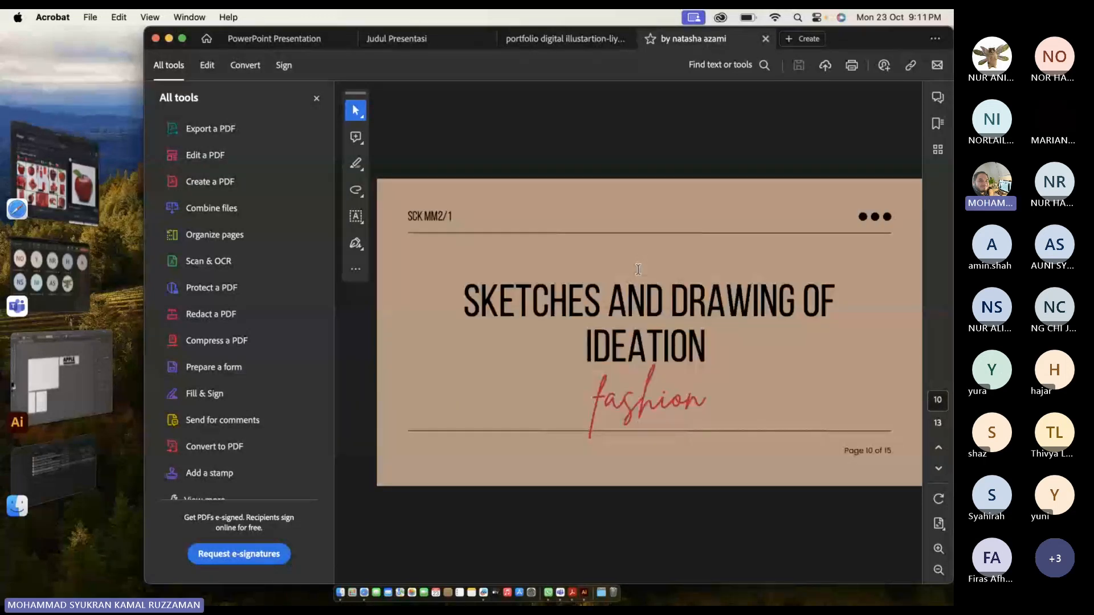
Compare the Ideation sketches on page 11 with the Final Draft dress drawing on page 12.
{"action": "key", "text": "Right"}
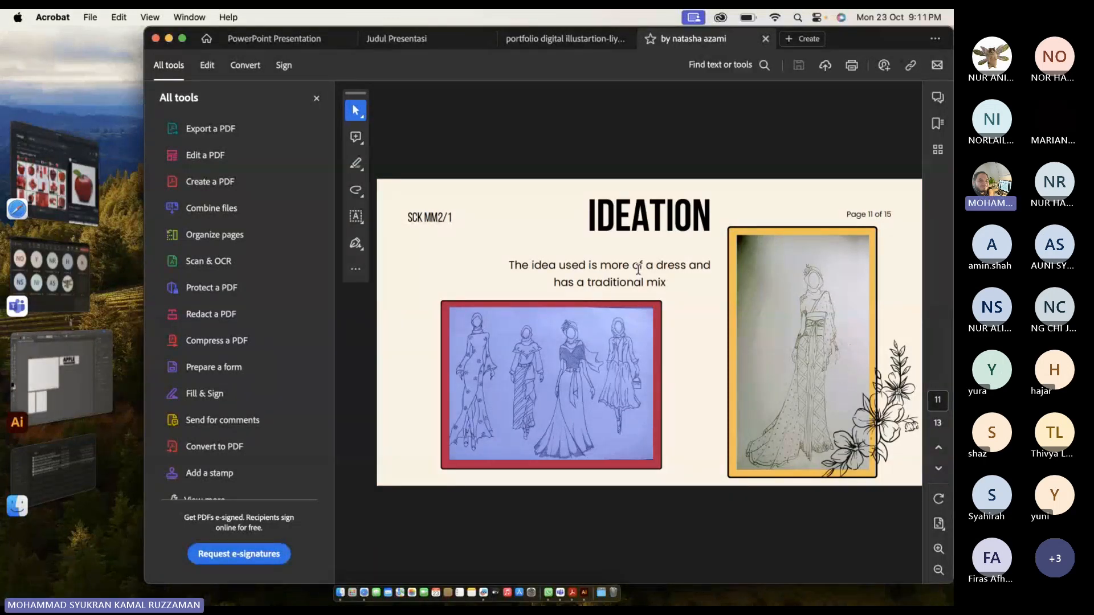
{"action": "scroll", "coordinate": [638, 269], "scroll_direction": "down", "scroll_amount": 1}
{"action": "scroll", "coordinate": [638, 270], "scroll_direction": "up", "scroll_amount": 1}
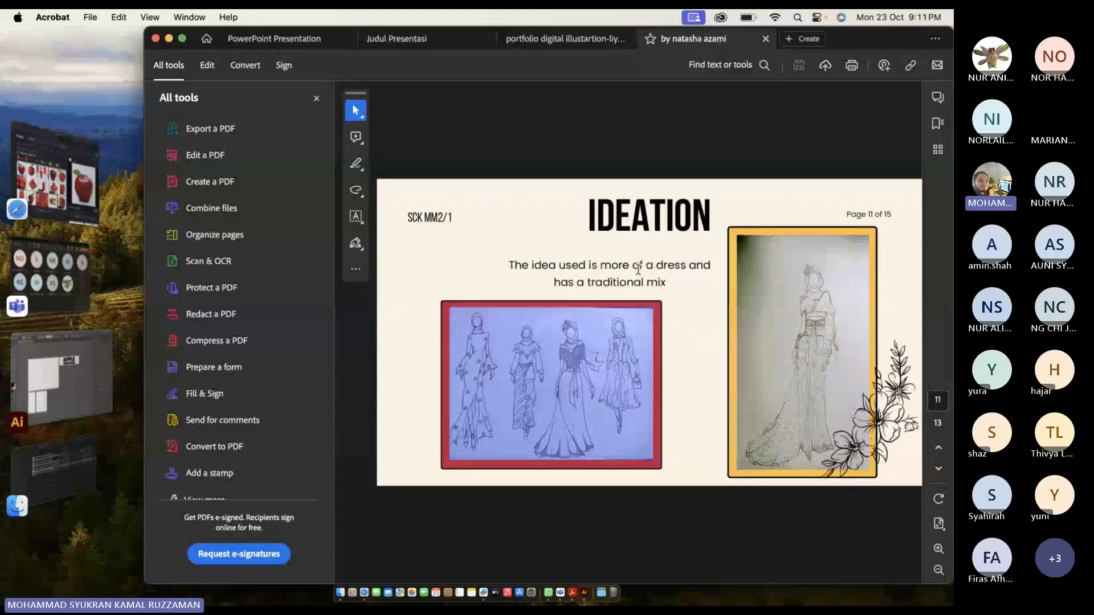
{"action": "scroll", "coordinate": [637, 269], "scroll_direction": "down", "scroll_amount": 1}
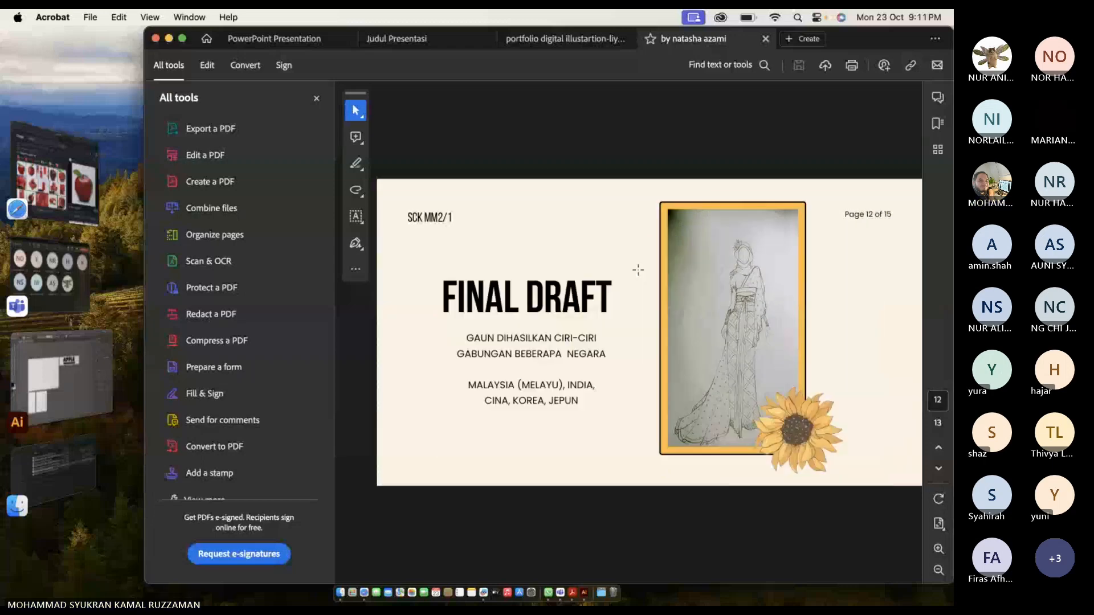
{"action": "scroll", "coordinate": [637, 269], "scroll_direction": "up", "scroll_amount": 1}
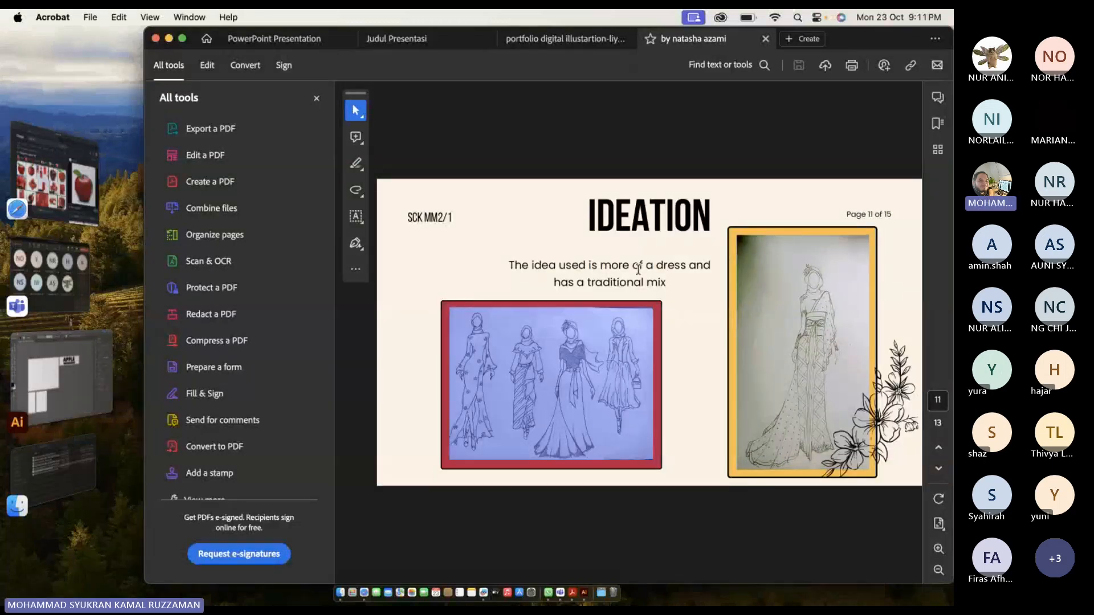
{"action": "scroll", "coordinate": [638, 270], "scroll_direction": "down", "scroll_amount": 1}
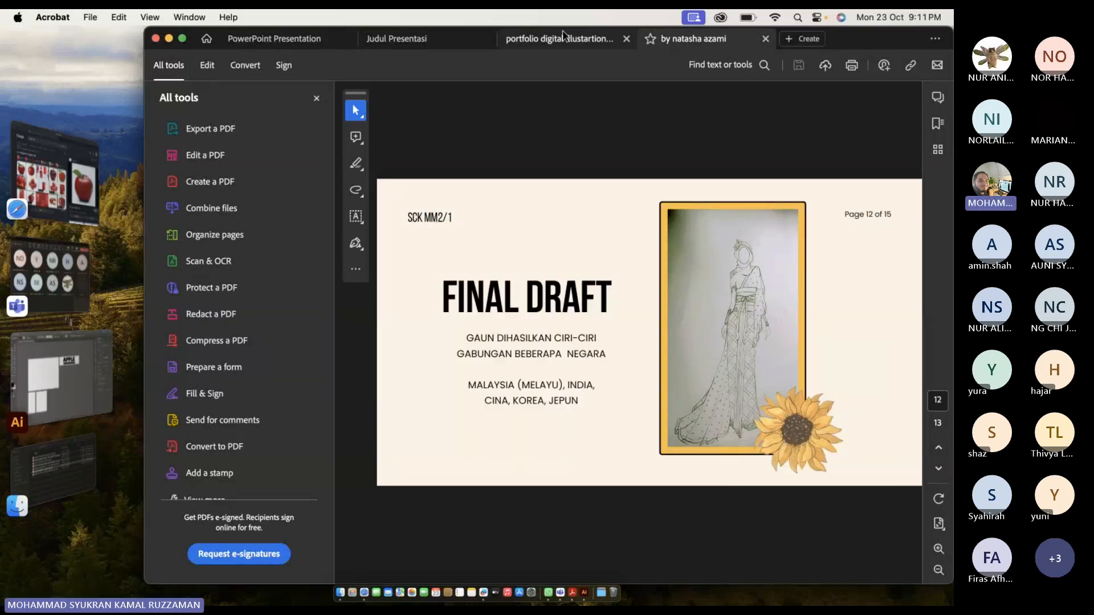
Review the whole creative portfolio again from its cover page, ending on the Final Draft on page 12.
{"action": "scroll", "coordinate": [703, 128], "scroll_direction": "up", "scroll_amount": 11}
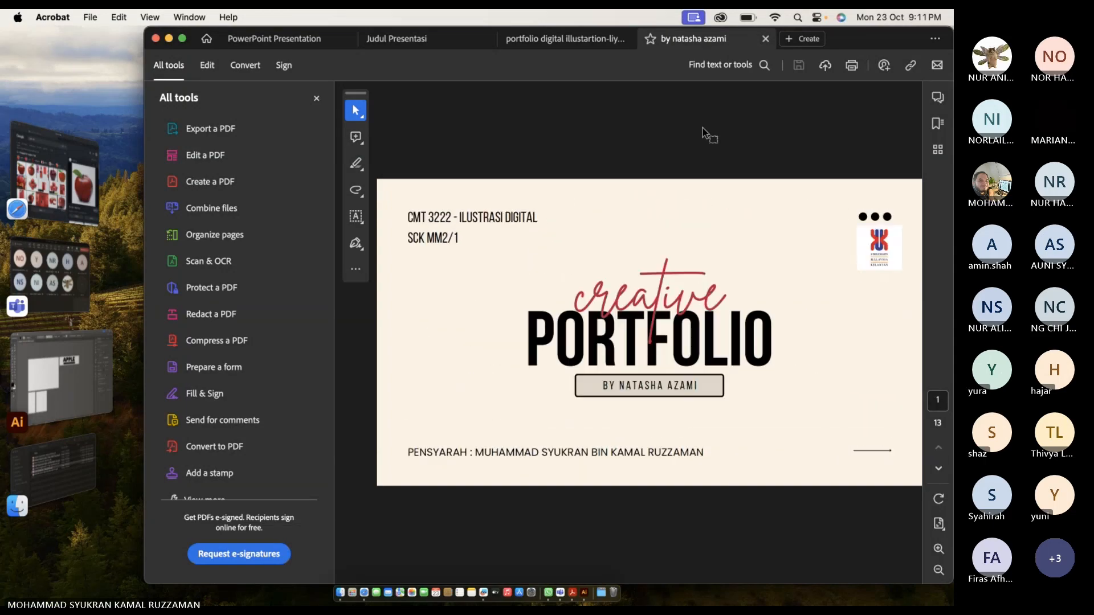
{"action": "scroll", "coordinate": [703, 127], "scroll_direction": "down", "scroll_amount": 8}
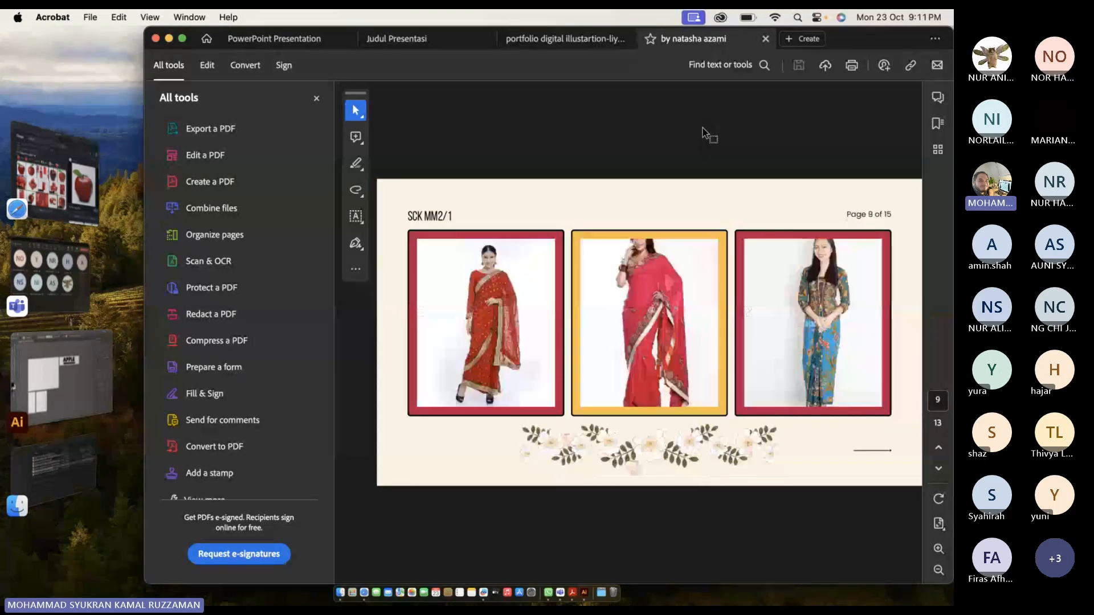
{"action": "scroll", "coordinate": [702, 128], "scroll_direction": "down", "scroll_amount": 6}
{"action": "scroll", "coordinate": [703, 128], "scroll_direction": "up", "scroll_amount": 3}
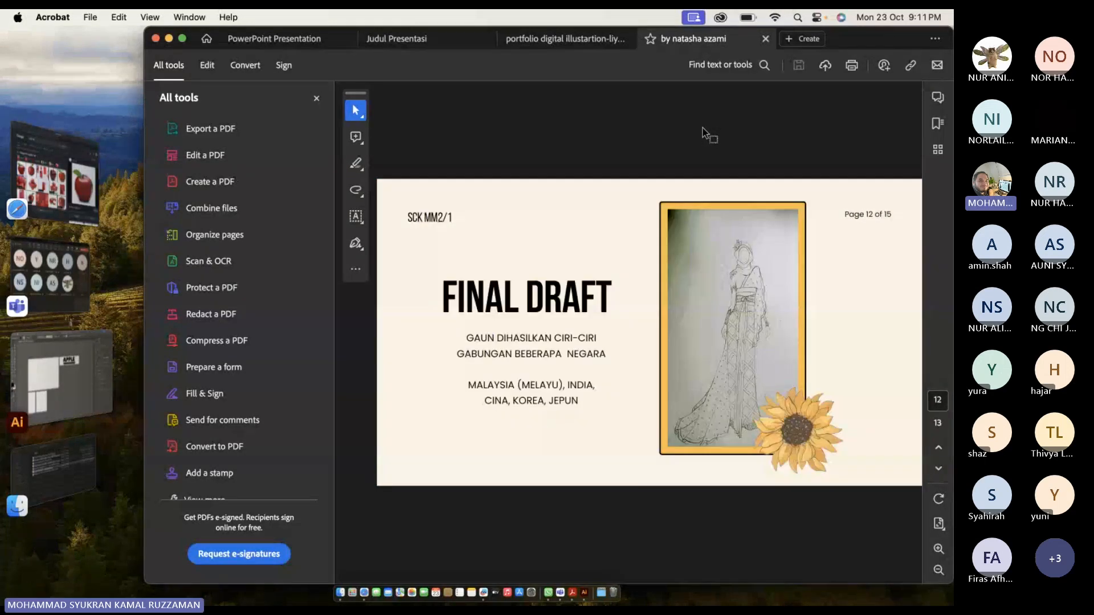
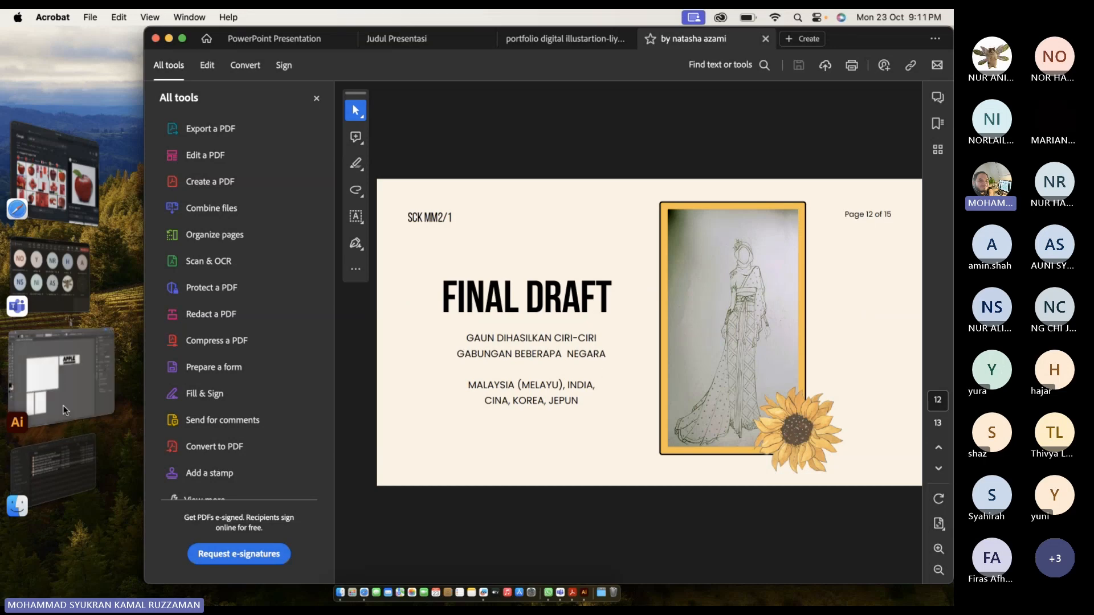
Open PORTFOLIO ILLUSTRATION DIGITAL.pdf from Finder and look through its definition page to the character perspective references on page 5.
{"action": "left_click", "coordinate": [63, 473]}
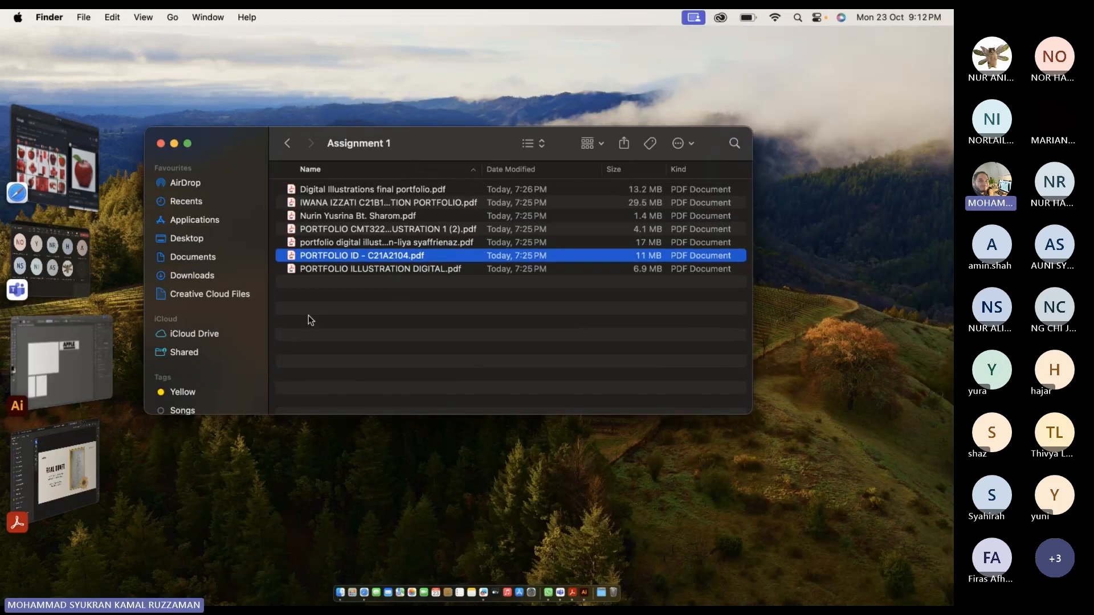
{"action": "double_click", "coordinate": [336, 270]}
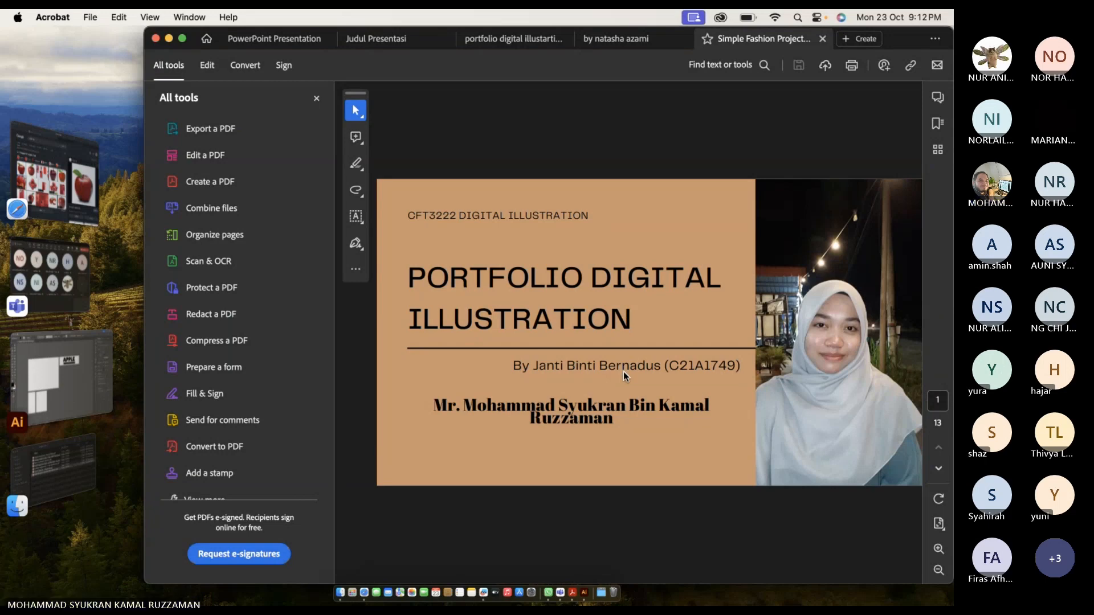
{"action": "key", "text": "Right"}
{"action": "key", "text": "Right"}
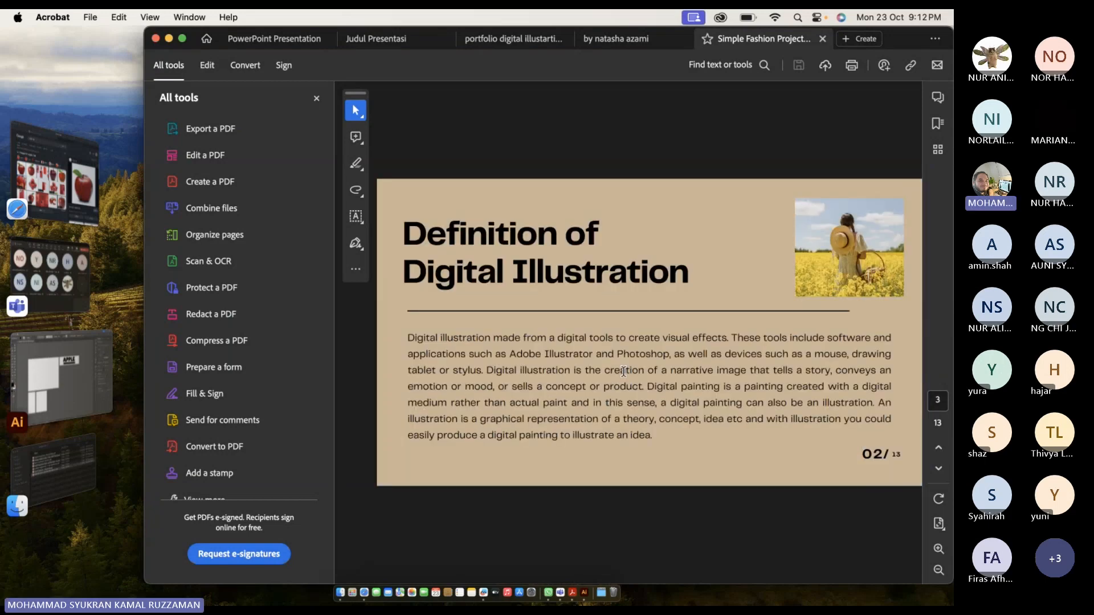
{"action": "key", "text": "Right"}
{"action": "key", "text": "Right"}
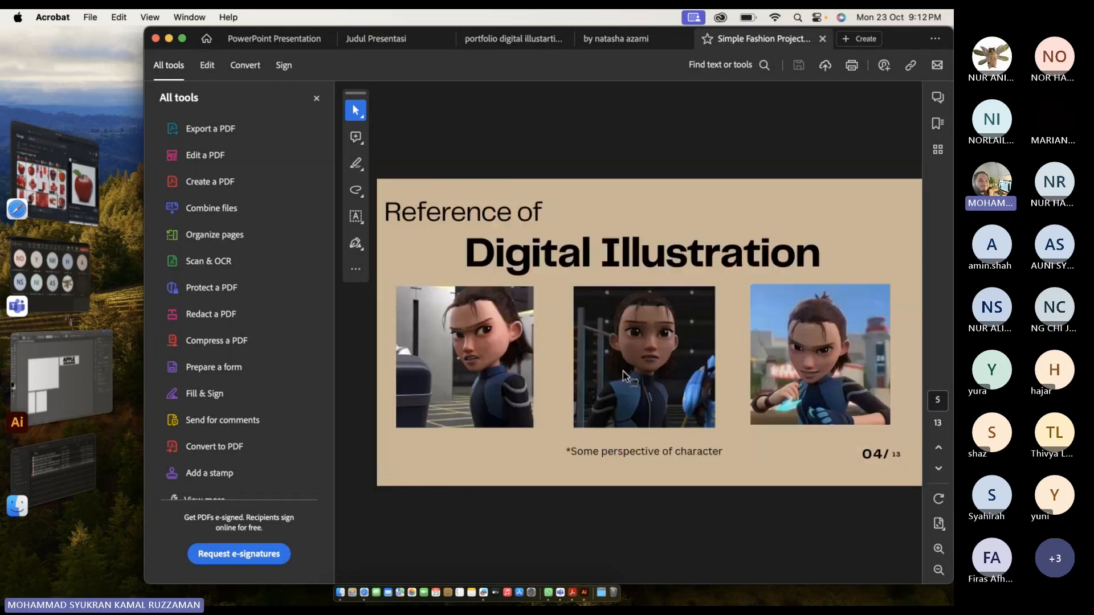
Continue through the Reference of Digital Illustration pages, from the bucket hat and clothes references to the character close-ups on page 8.
{"action": "key", "text": "Right"}
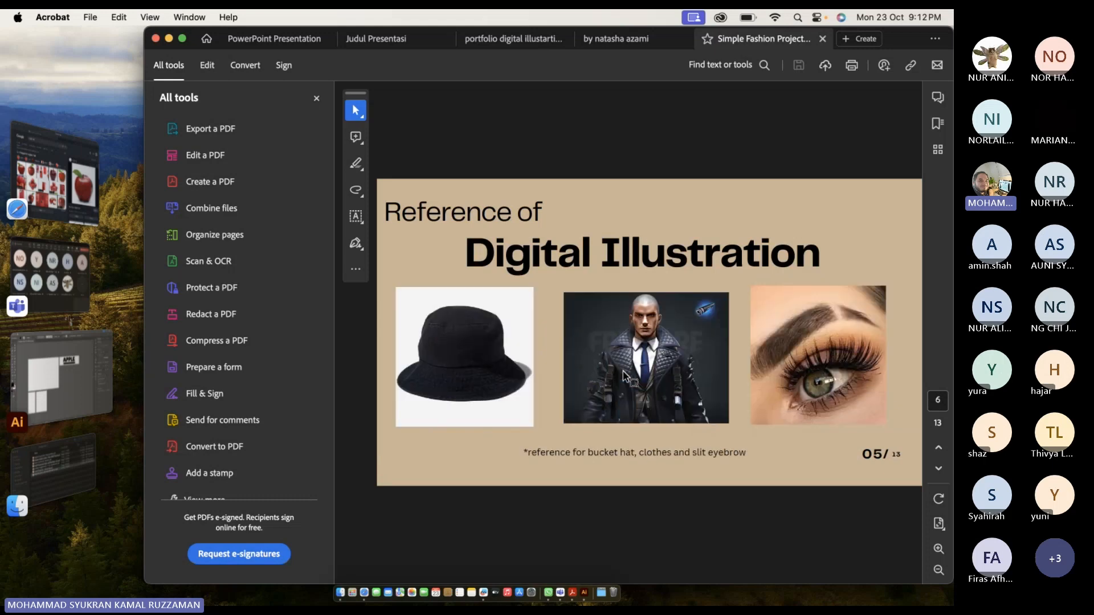
{"action": "key", "text": "Right"}
{"action": "key", "text": "Right"}
{"action": "key", "text": "Right"}
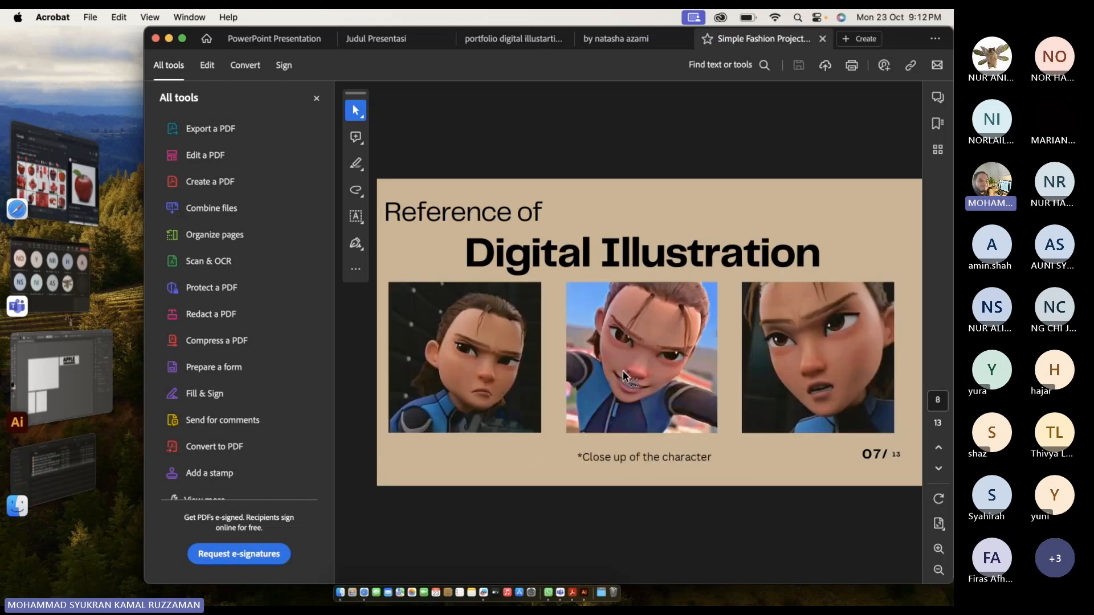
Examine the ideation sketches for eyes, lips, nose and hair, ending on the Last Draft Illustration on page 13.
{"action": "key", "text": "Right"}
{"action": "key", "text": "Right"}
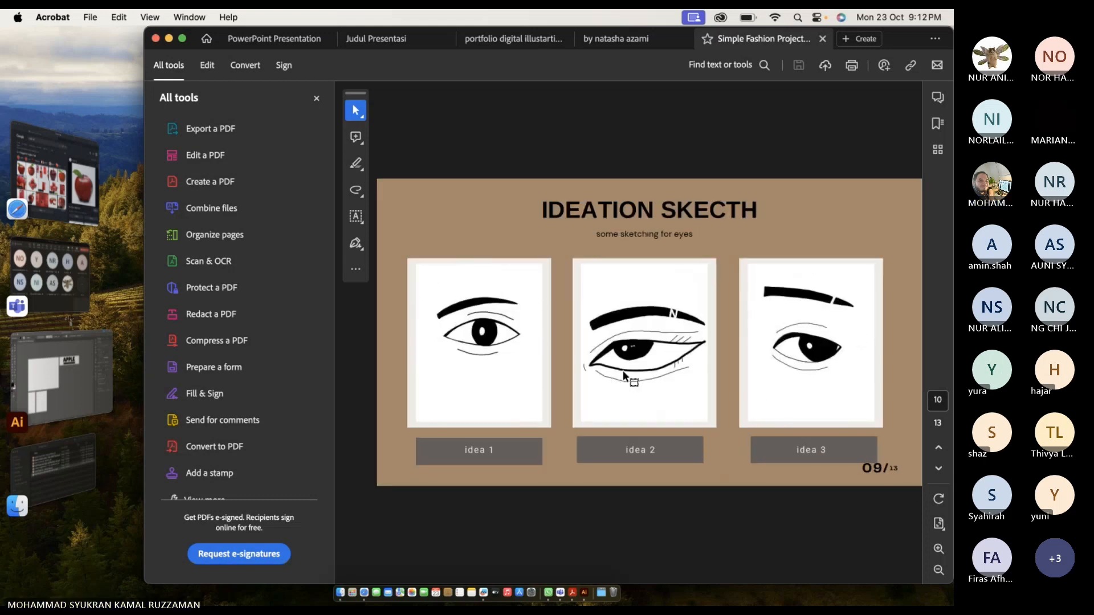
{"action": "key", "text": "Left"}
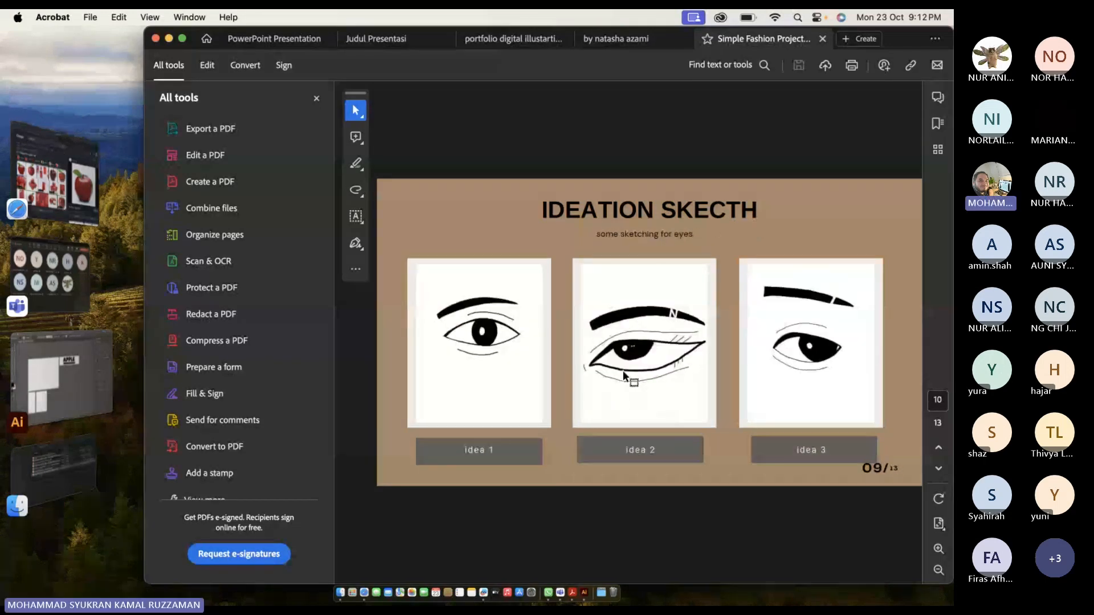
{"action": "key", "text": "Left"}
{"action": "key", "text": "Right"}
{"action": "key", "text": "Right"}
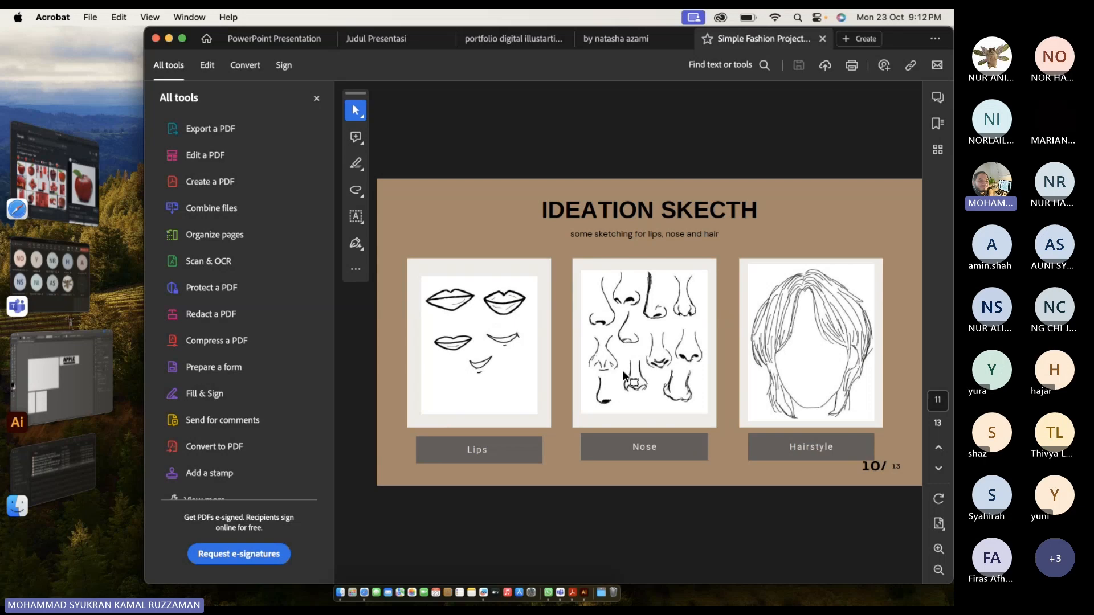
{"action": "key", "text": "Right"}
{"action": "key", "text": "Right"}
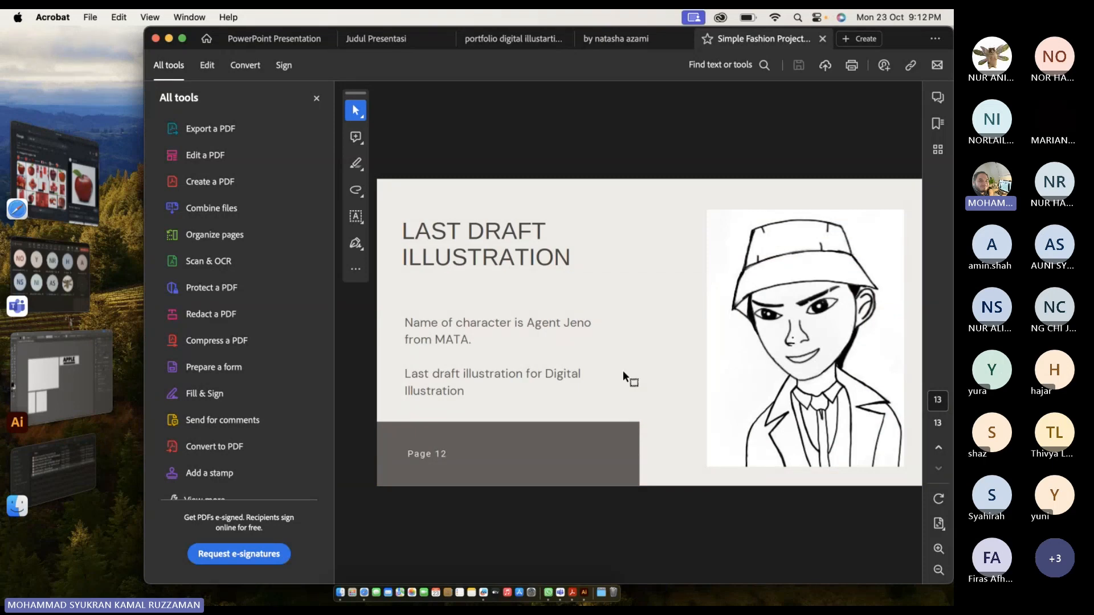
Close all the open PDF tabs and open the Assignment 2 folder in Finder.
{"action": "left_click", "coordinate": [156, 39]}
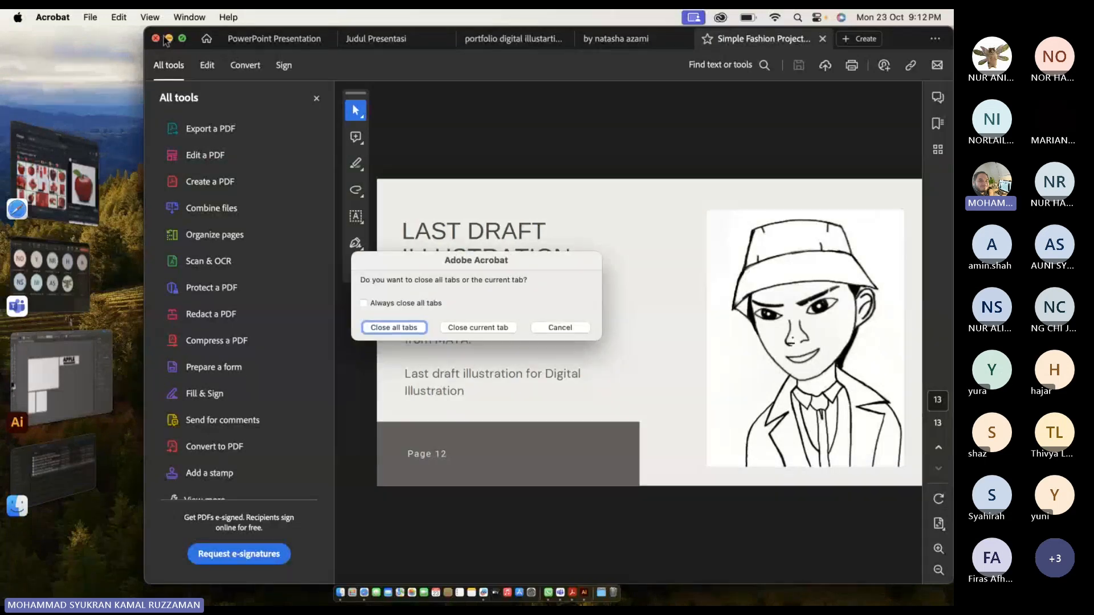
{"action": "left_click", "coordinate": [410, 328]}
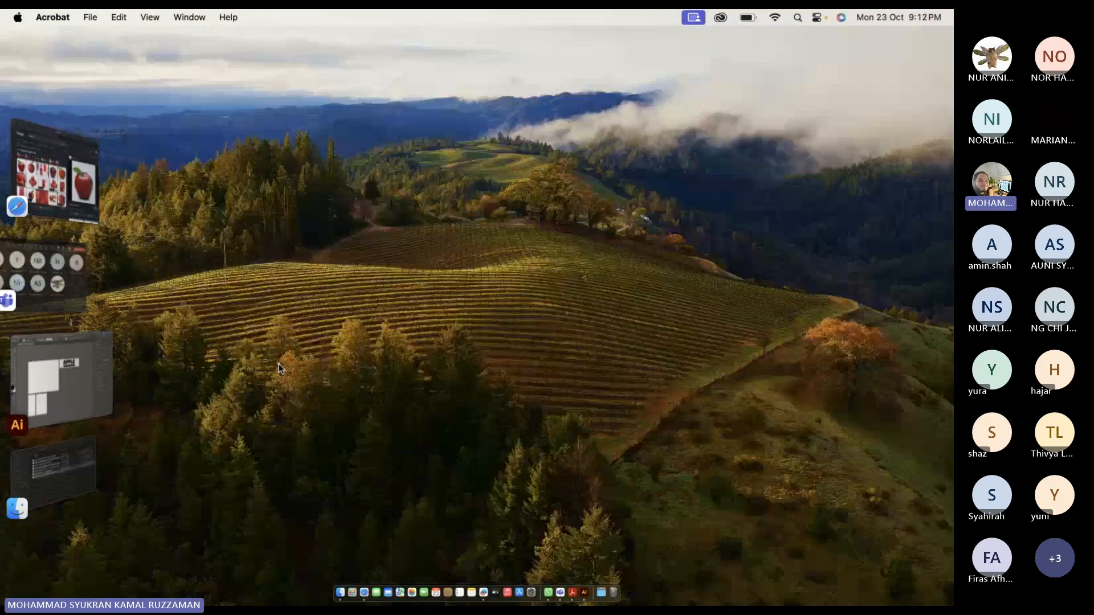
{"action": "left_click", "coordinate": [68, 453]}
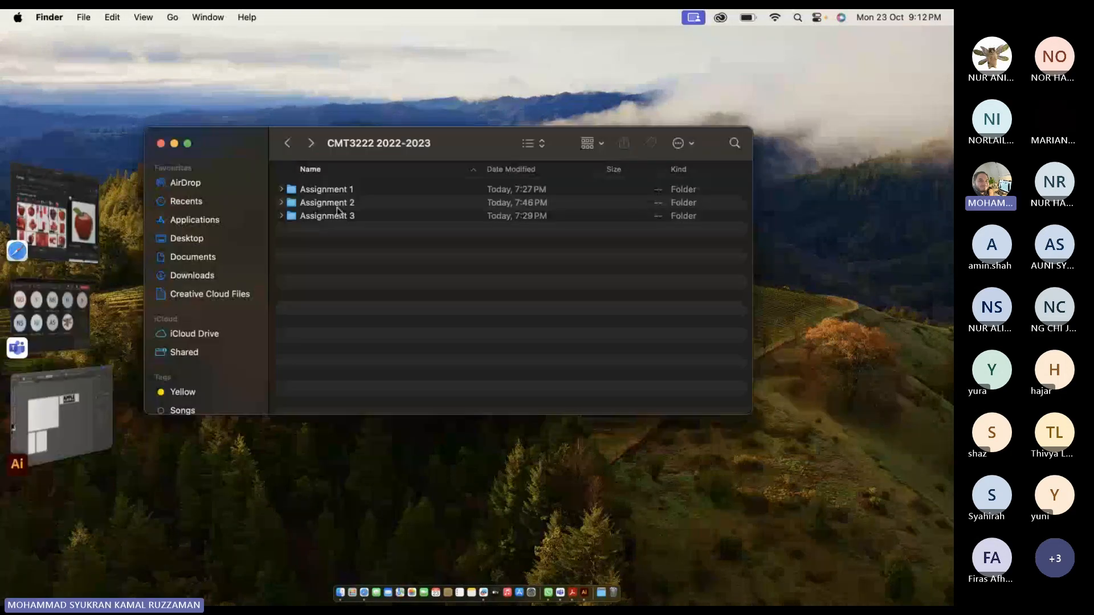
{"action": "double_click", "coordinate": [337, 207]}
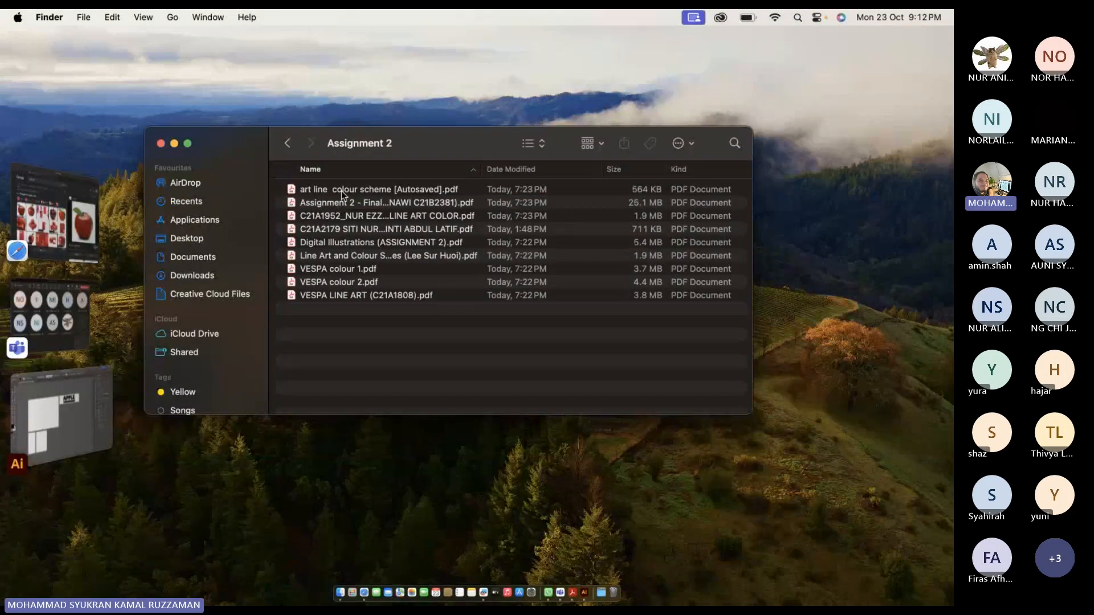
Open VESPA colour 1.pdf to view the coloured scooter illustration, close it and return to the Assignment 2 folder in Finder.
{"action": "double_click", "coordinate": [330, 269]}
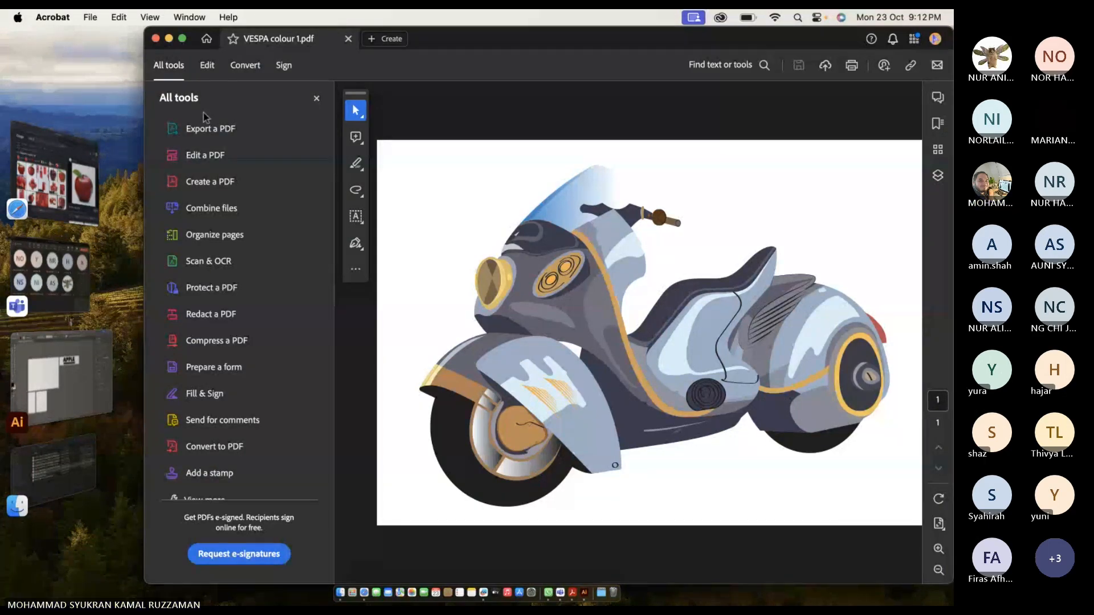
{"action": "left_click", "coordinate": [155, 38]}
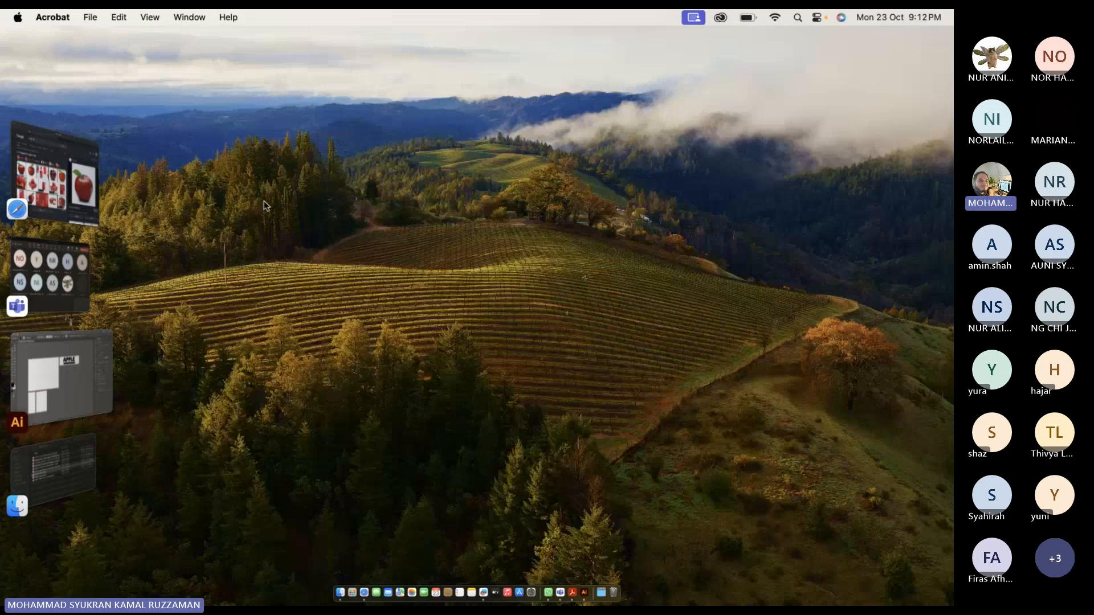
{"action": "left_click", "coordinate": [52, 472]}
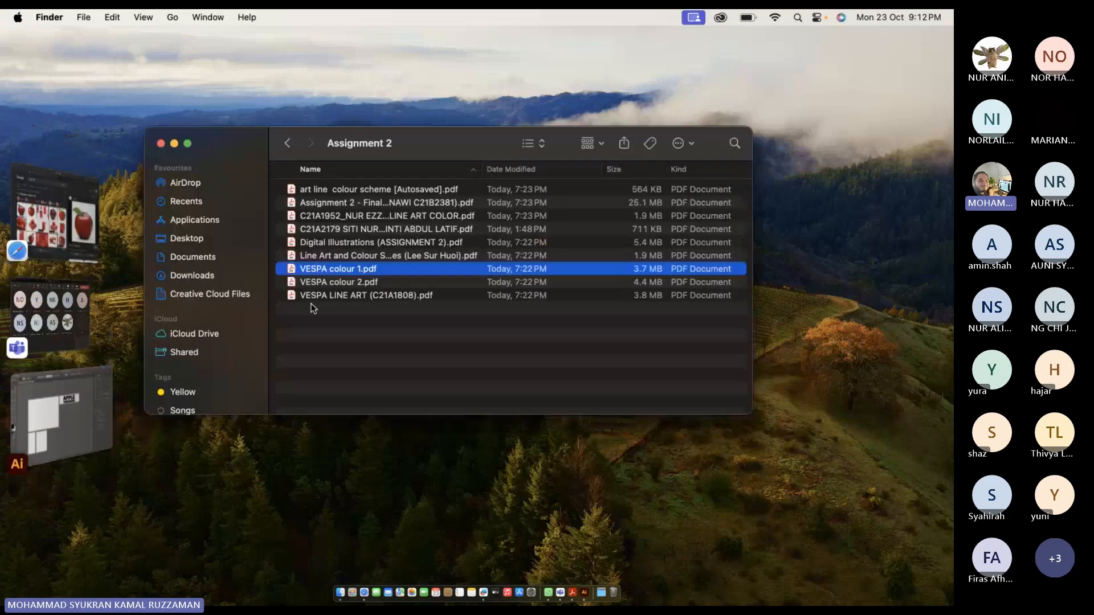
Open the VESPA LINE ART, VESPA colour 2.pdf and VESPA colour 1.pdf files from the Assignment 2 folder in Acrobat.
{"action": "double_click", "coordinate": [310, 302]}
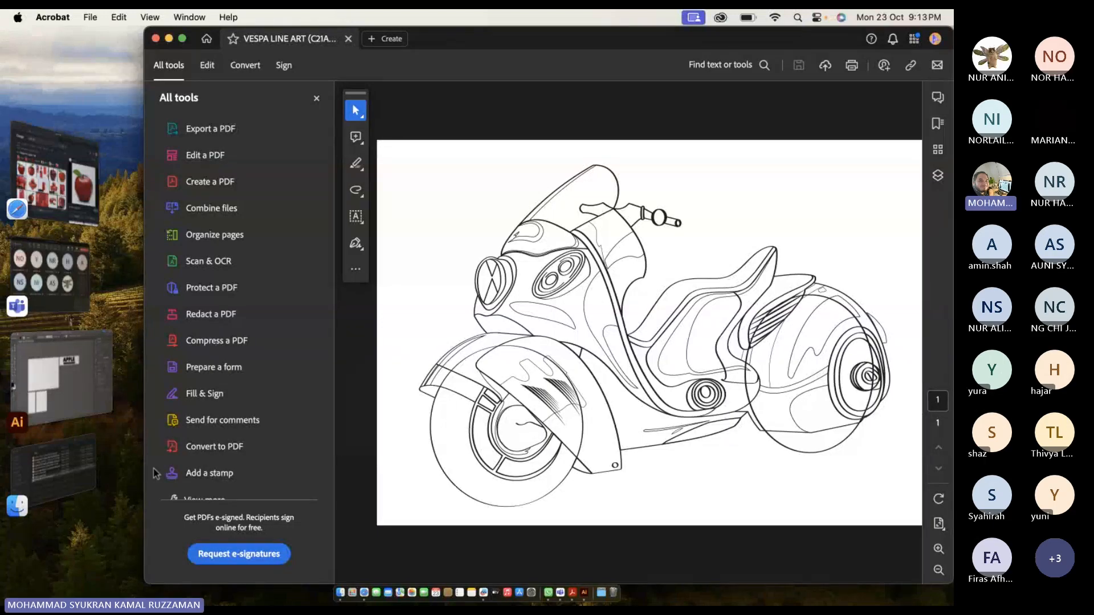
{"action": "left_click", "coordinate": [65, 463]}
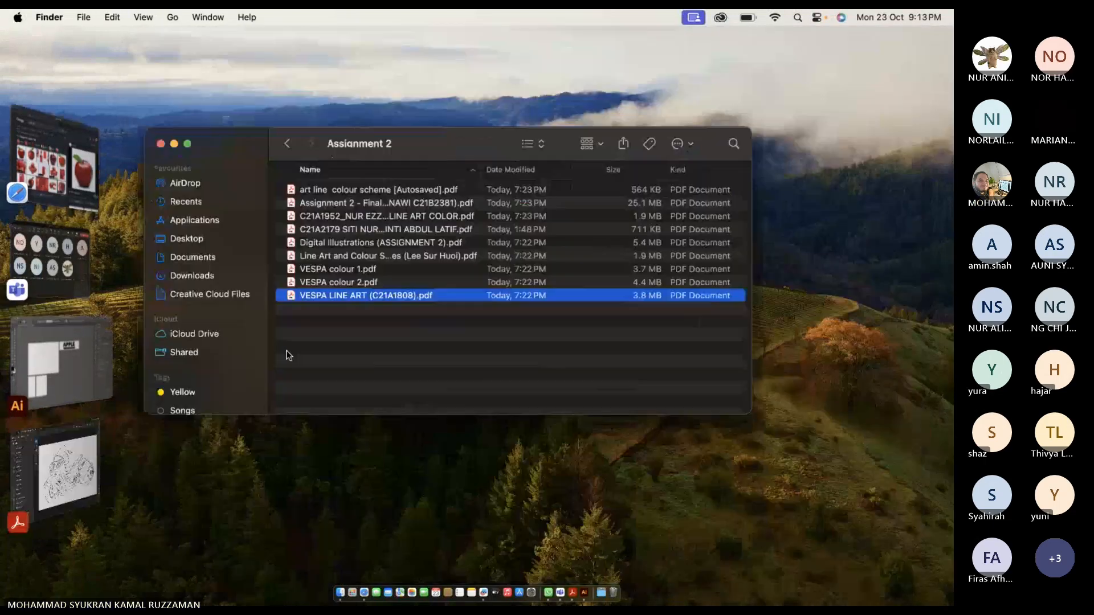
{"action": "double_click", "coordinate": [330, 285]}
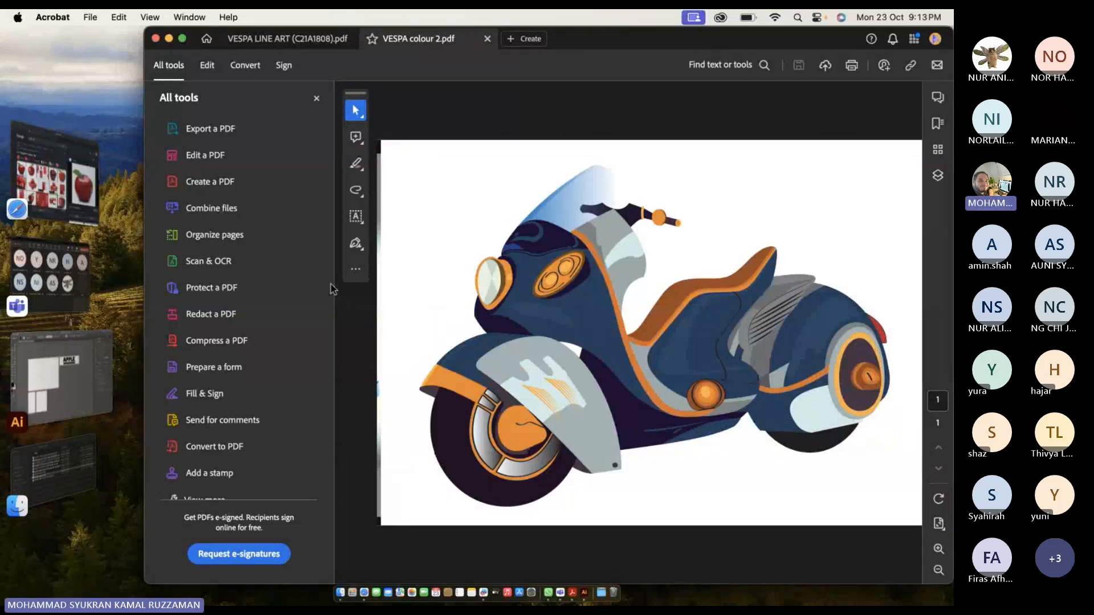
{"action": "left_click", "coordinate": [70, 440]}
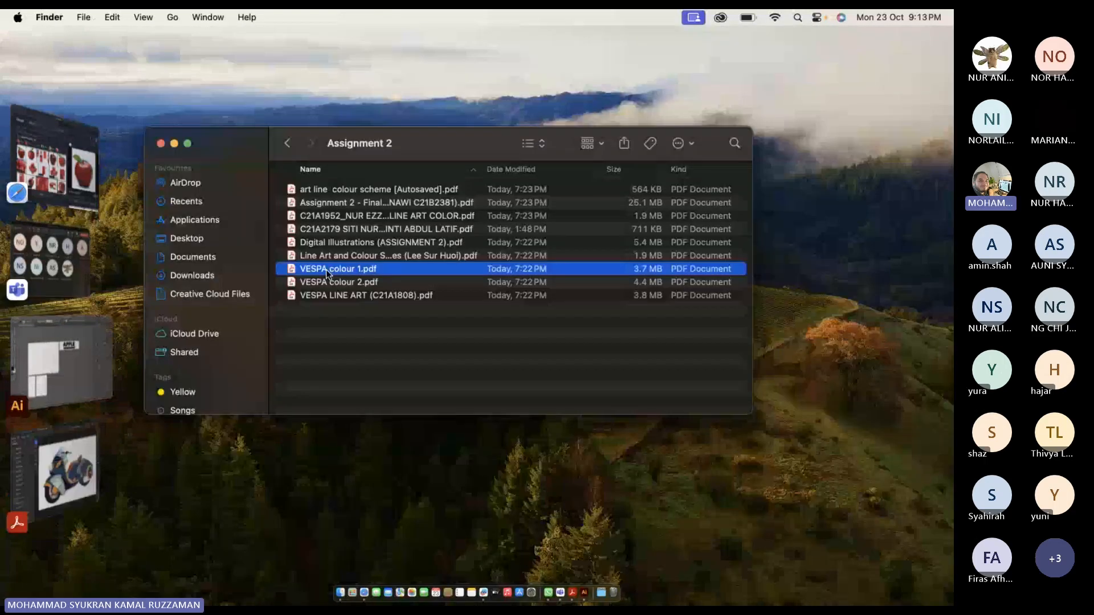
{"action": "double_click", "coordinate": [325, 269]}
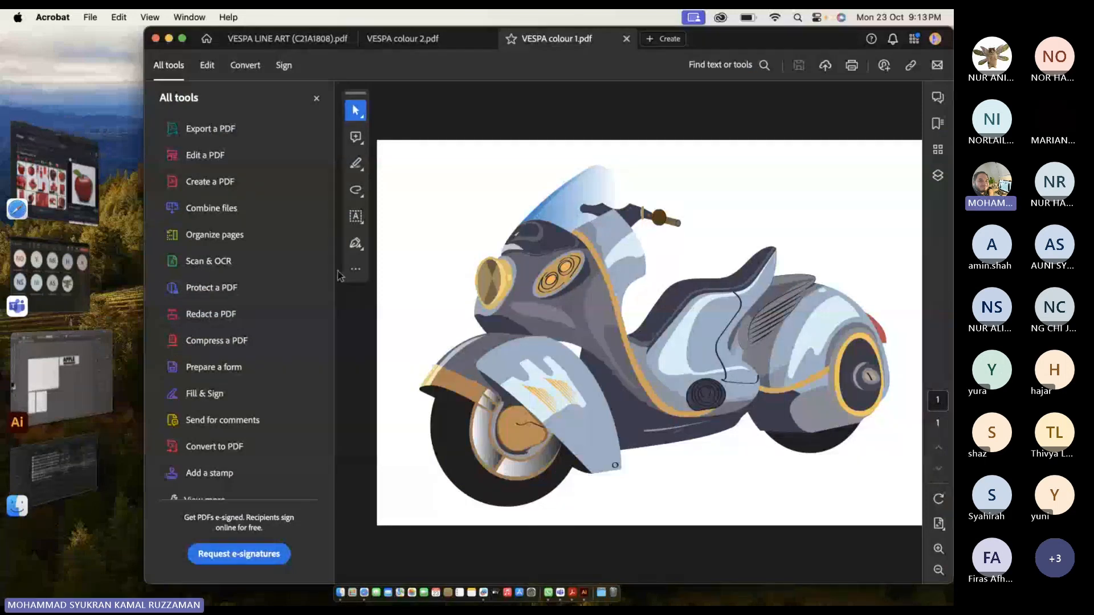
Compare the scooter's line art with its colour 2 and colour 1 versions across the open documents.
{"action": "left_click", "coordinate": [316, 43]}
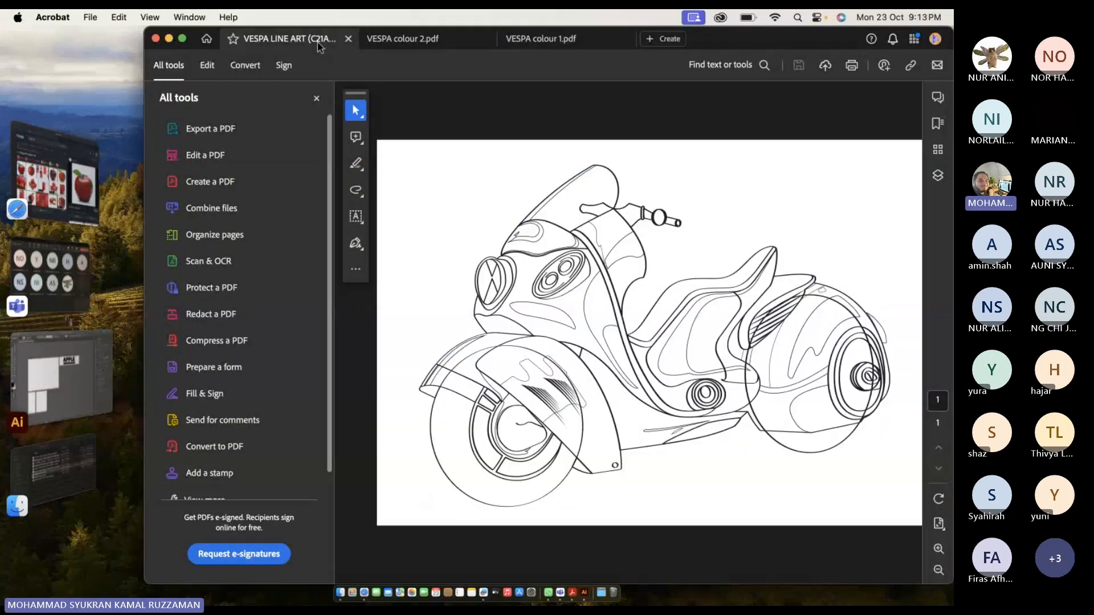
{"action": "left_click", "coordinate": [419, 40]}
{"action": "left_click", "coordinate": [549, 45]}
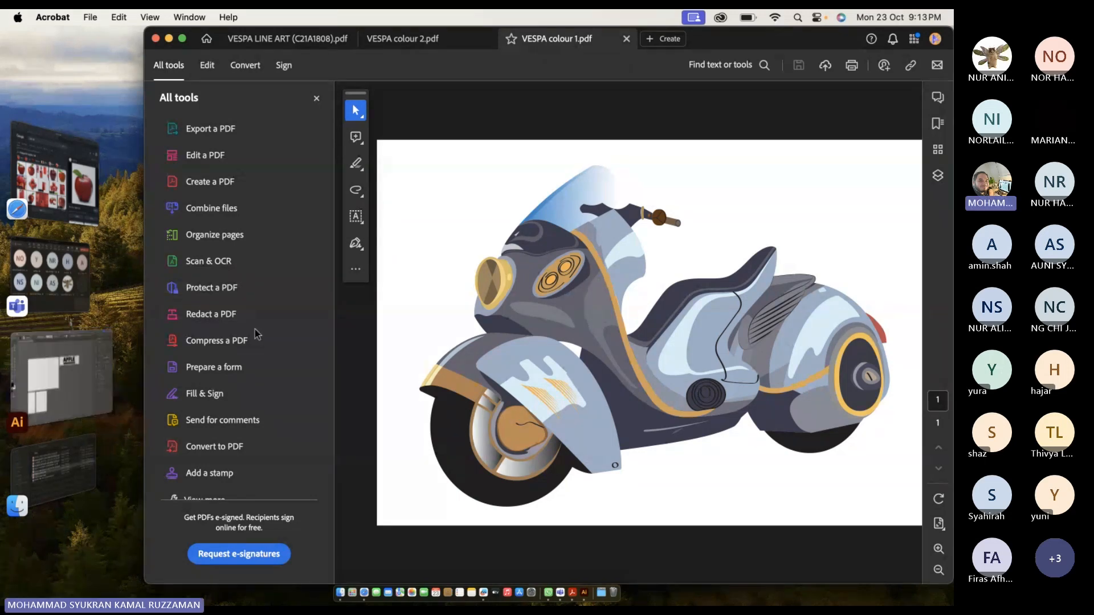
Open the Line Art and Colour Schemes PDF from the Assignment 2 folder and examine the whole Line Art page.
{"action": "left_click", "coordinate": [67, 461]}
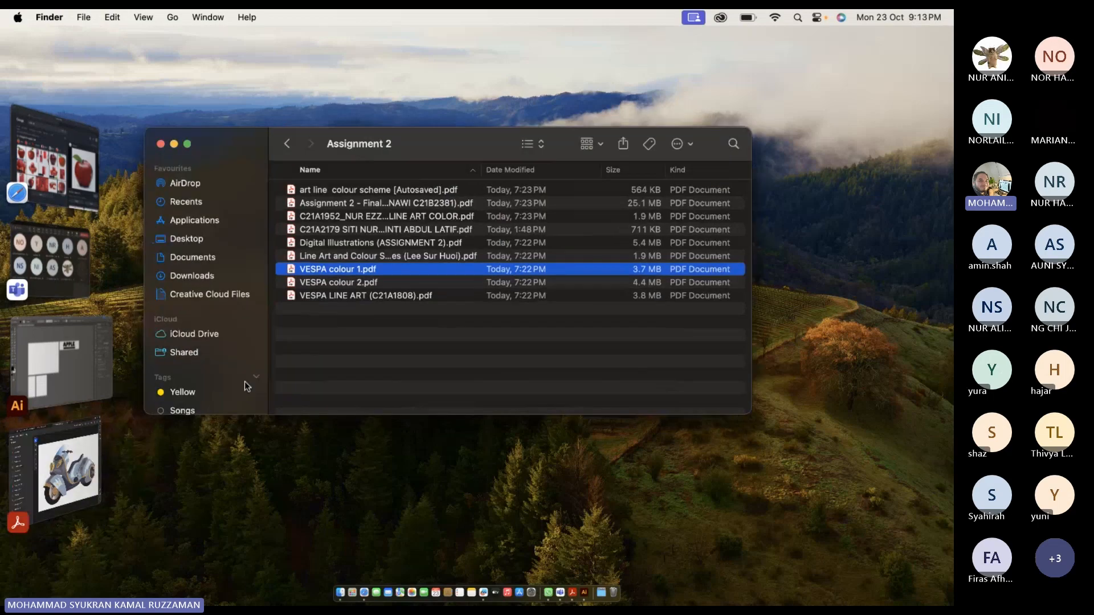
{"action": "double_click", "coordinate": [344, 268]}
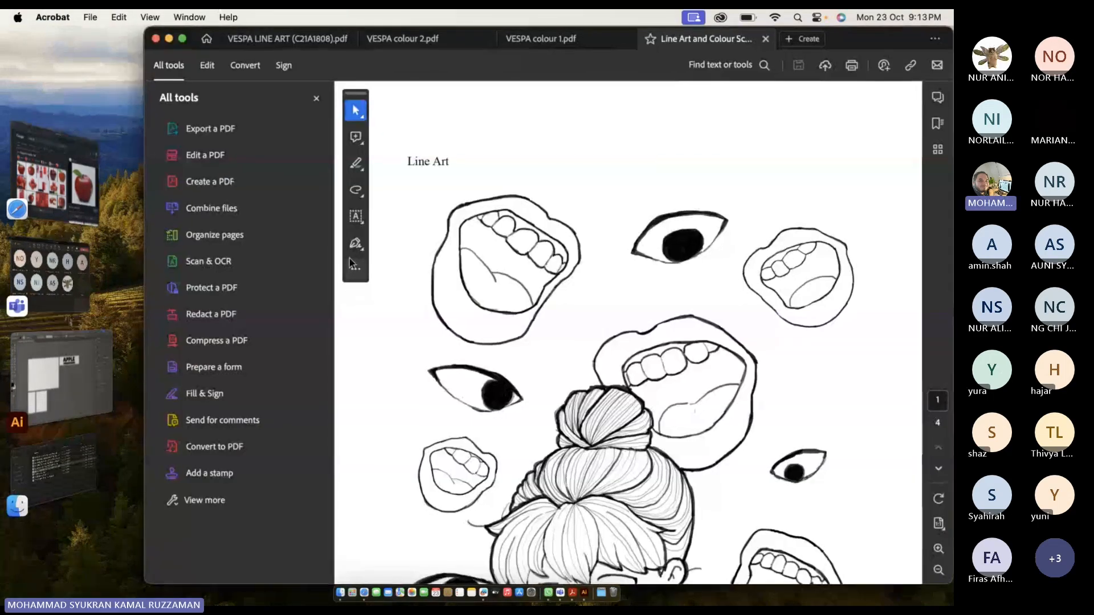
{"action": "scroll", "coordinate": [551, 337], "scroll_direction": "down", "scroll_amount": 3}
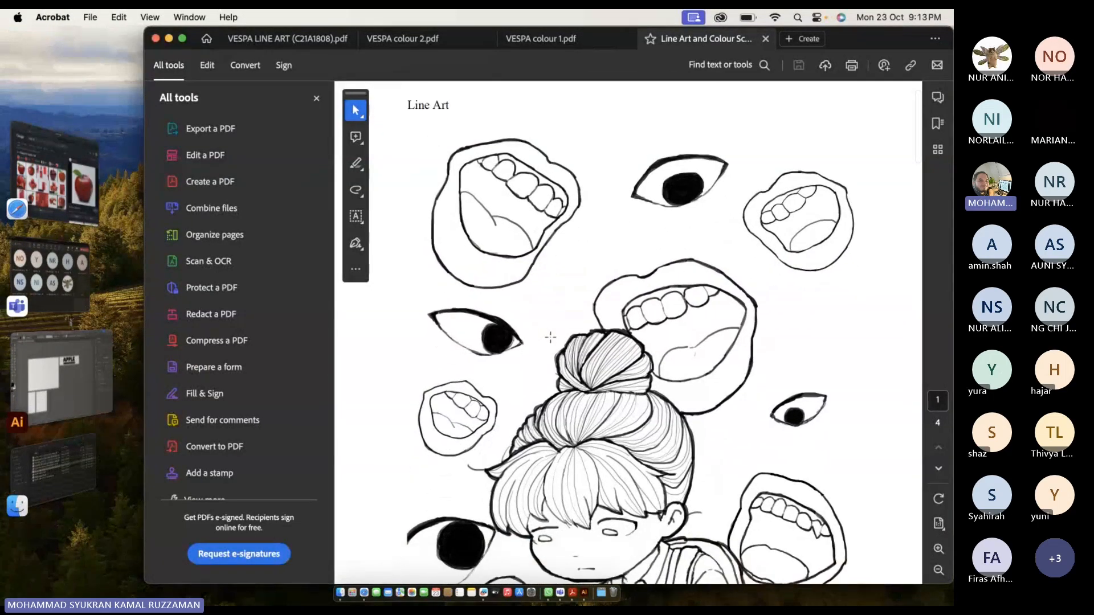
{"action": "scroll", "coordinate": [550, 337], "scroll_direction": "up", "scroll_amount": 2}
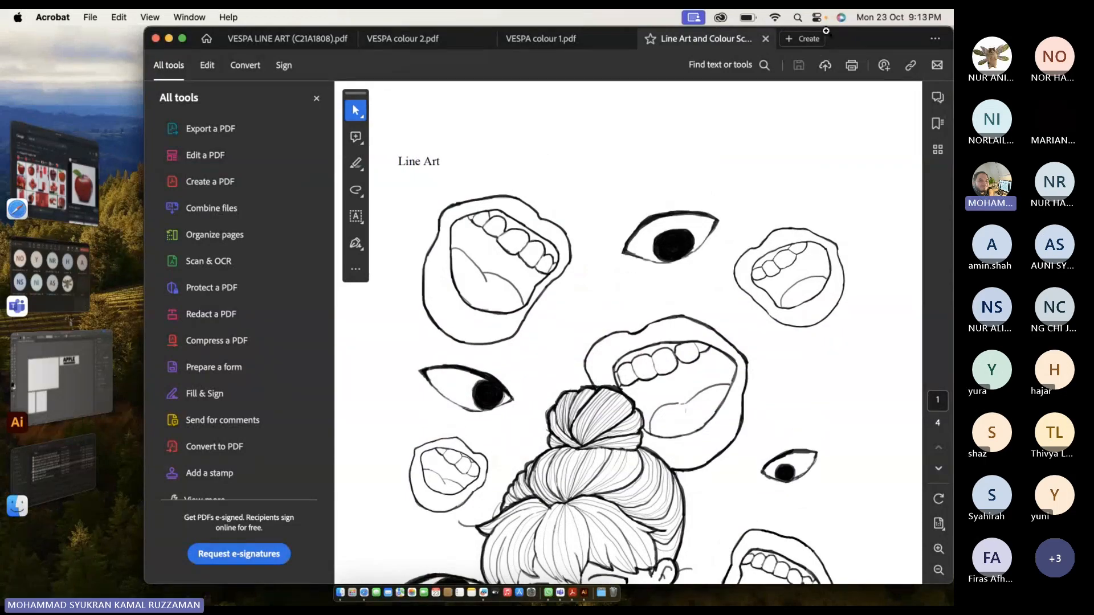
{"action": "scroll", "coordinate": [747, 214], "scroll_direction": "down", "scroll_amount": 5}
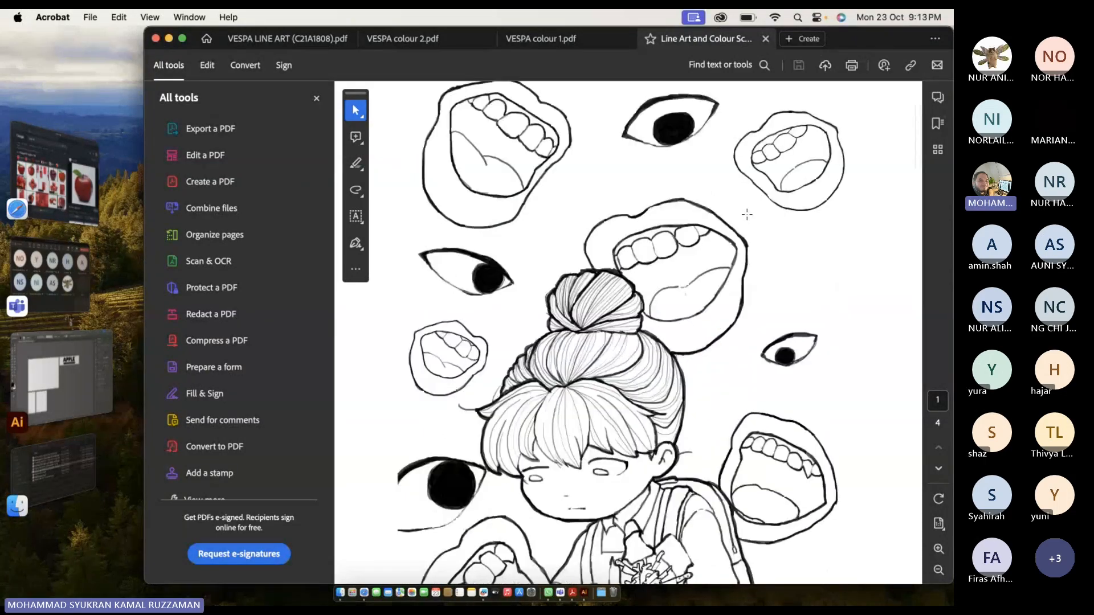
{"action": "scroll", "coordinate": [747, 215], "scroll_direction": "down", "scroll_amount": 3}
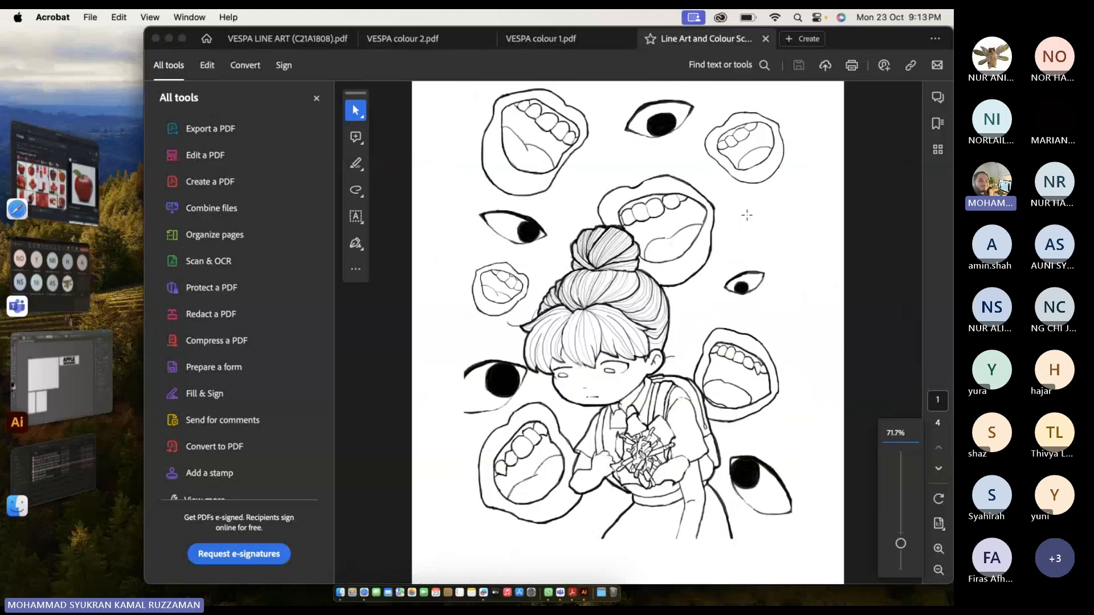
{"action": "scroll", "coordinate": [742, 310], "scroll_direction": "up", "scroll_amount": 1}
{"action": "scroll", "coordinate": [743, 310], "scroll_direction": "down", "scroll_amount": 2}
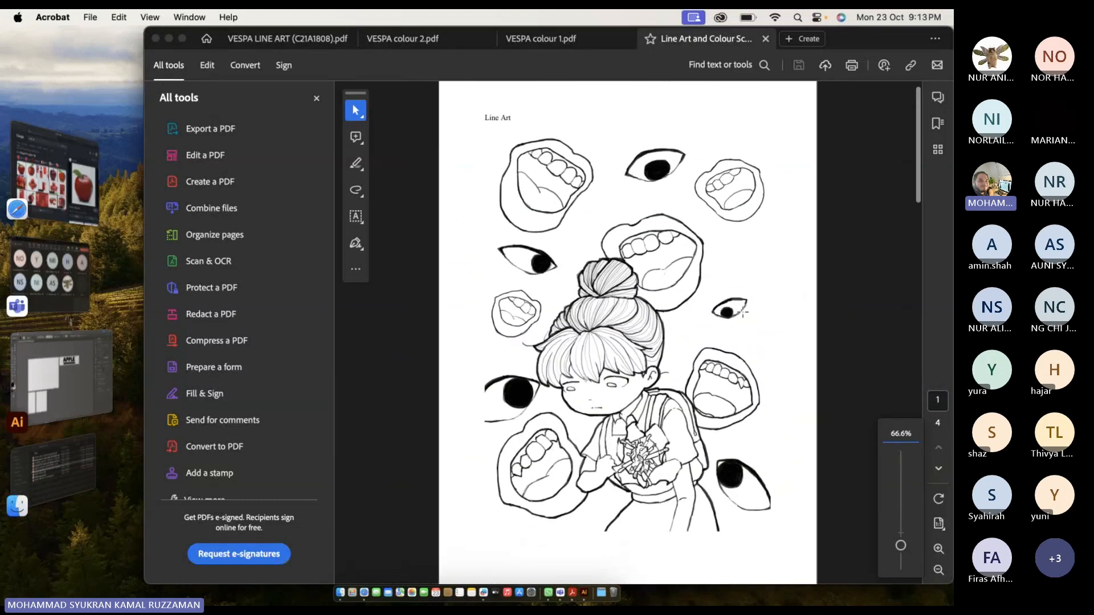
{"action": "scroll", "coordinate": [742, 313], "scroll_direction": "down", "scroll_amount": 1}
{"action": "scroll", "coordinate": [742, 316], "scroll_direction": "up", "scroll_amount": 1}
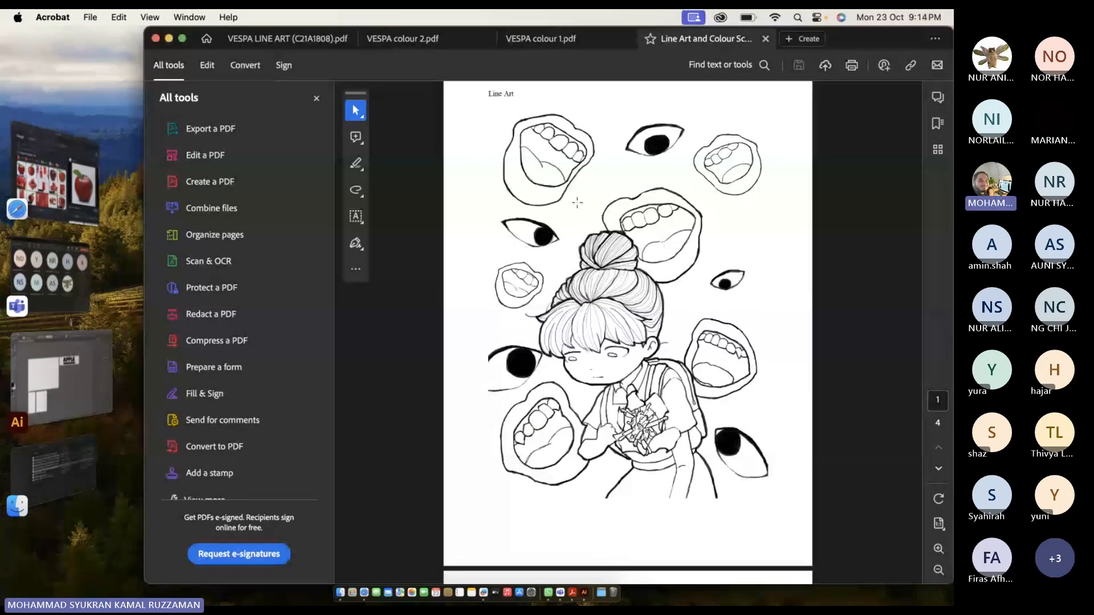
View the Colour Schemes 1 and Colour Schemes 2 pages of the student's illustration, keeping all documents open.
{"action": "scroll", "coordinate": [609, 377], "scroll_direction": "down", "scroll_amount": 10}
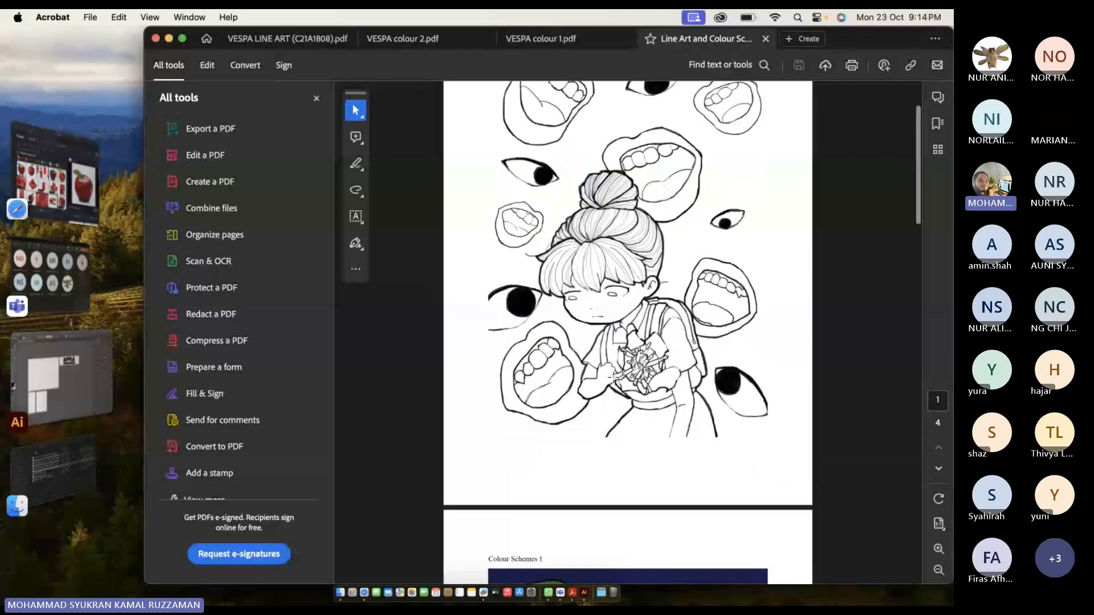
{"action": "scroll", "coordinate": [613, 378], "scroll_direction": "up", "scroll_amount": 3}
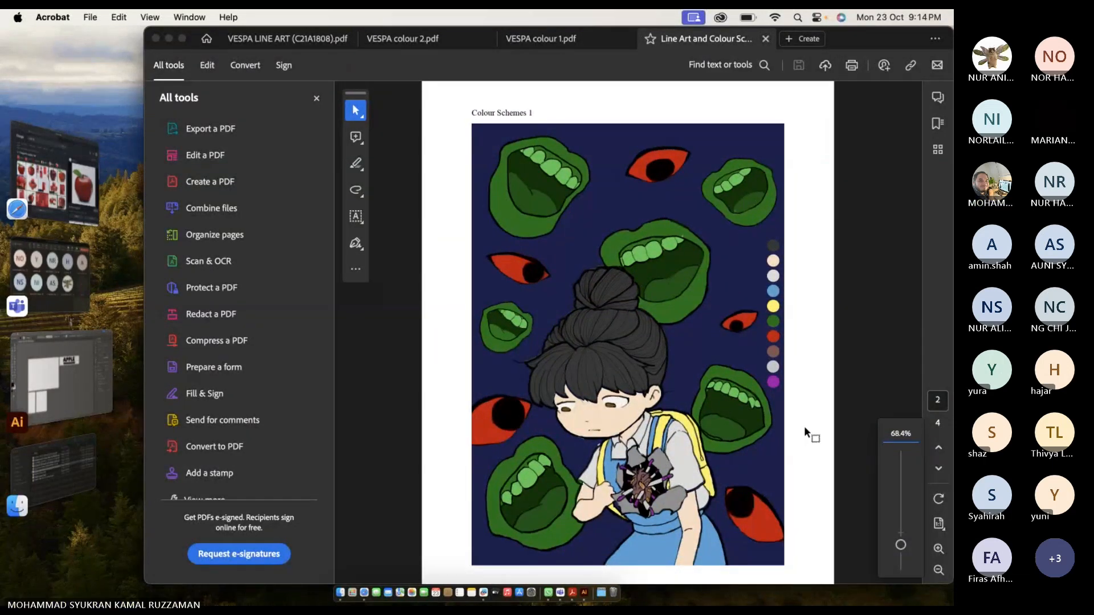
{"action": "scroll", "coordinate": [804, 425], "scroll_direction": "down", "scroll_amount": 10}
{"action": "scroll", "coordinate": [804, 425], "scroll_direction": "down", "scroll_amount": 3}
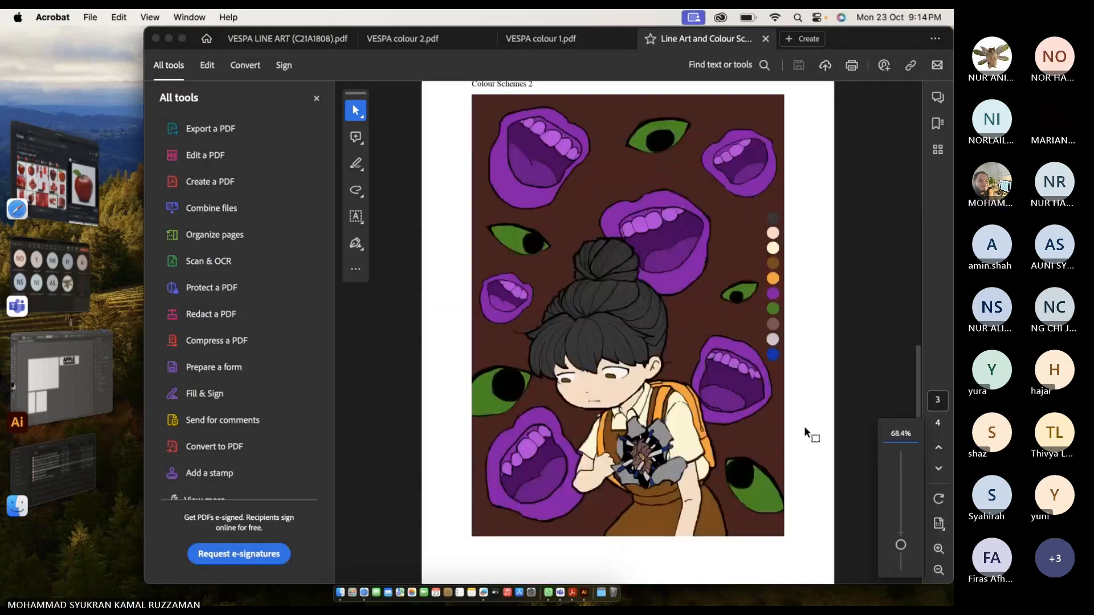
{"action": "left_click", "coordinate": [155, 38]}
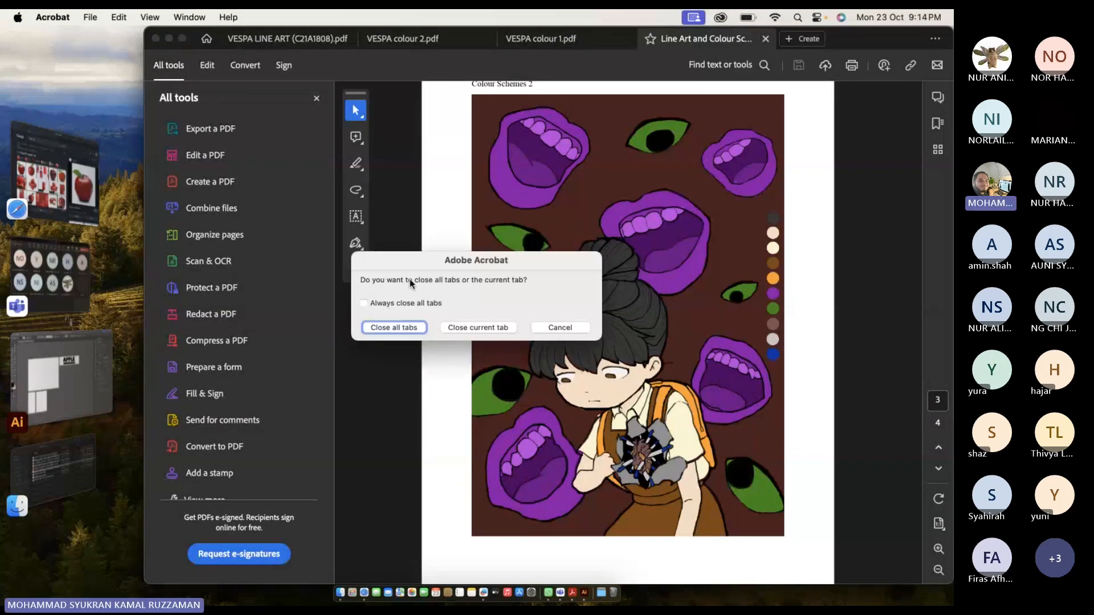
{"action": "left_click", "coordinate": [559, 328]}
{"action": "scroll", "coordinate": [609, 355], "scroll_direction": "down", "scroll_amount": 5}
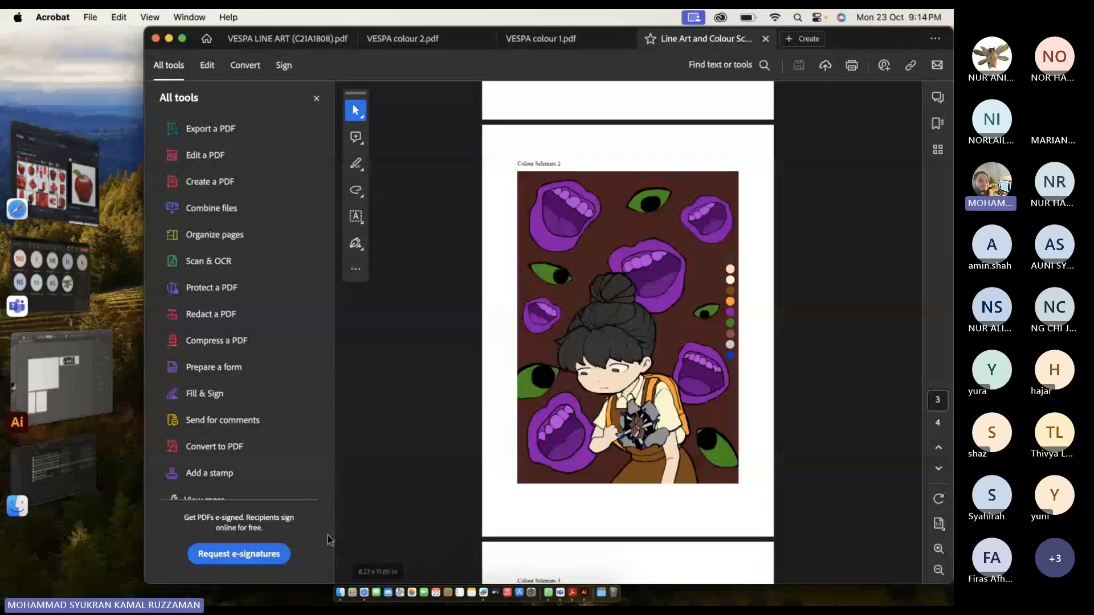
Open Digital Illustrations (ASSIGNMENT 2).pdf from the Assignment 2 folder and go to the Line Art page.
{"action": "left_click", "coordinate": [92, 480]}
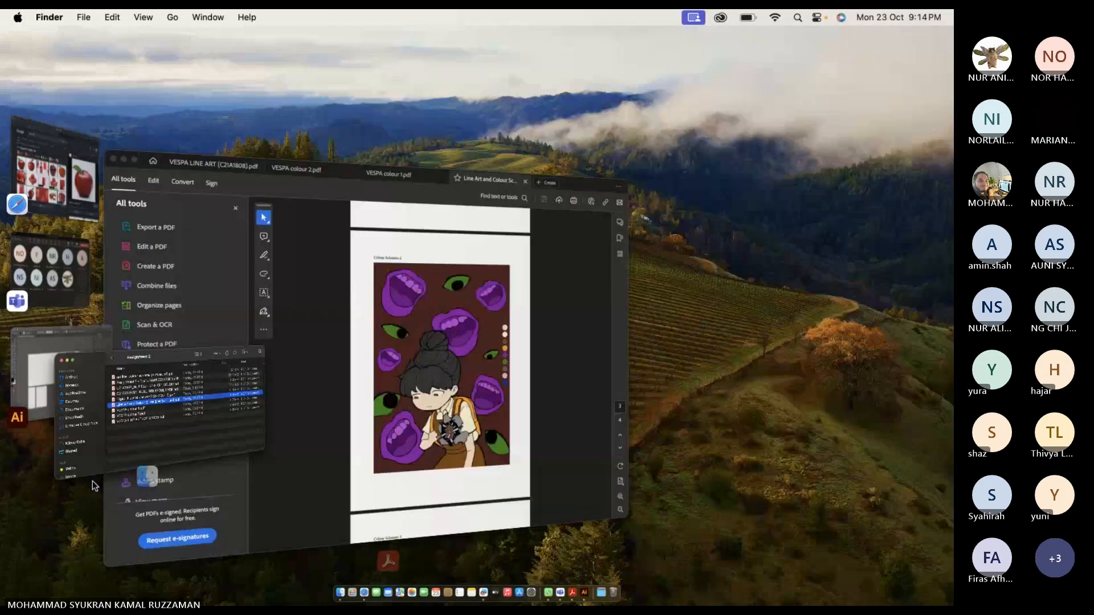
{"action": "double_click", "coordinate": [355, 244]}
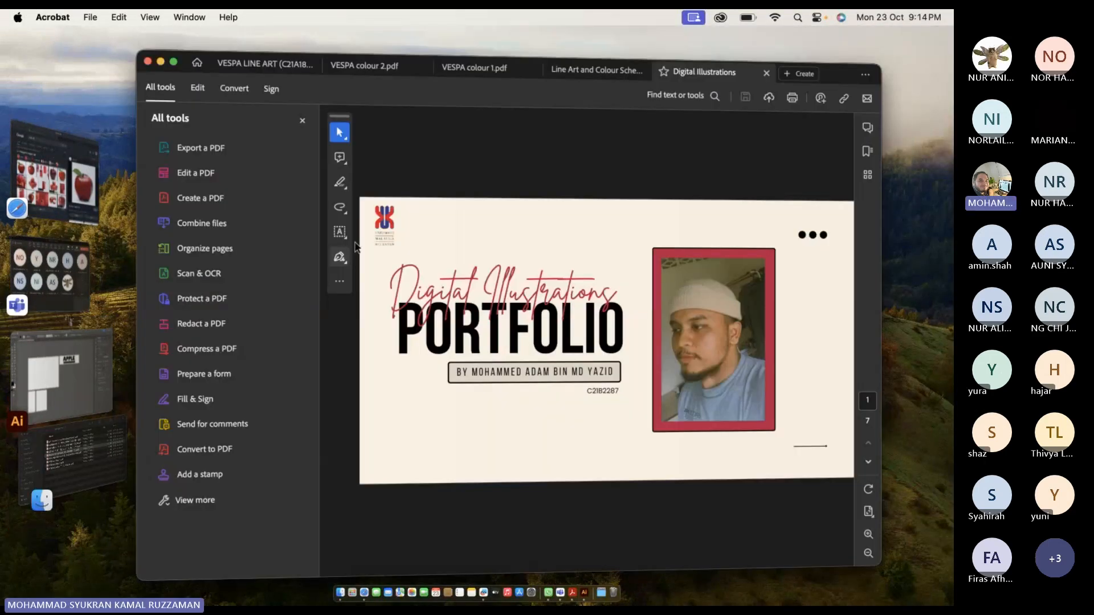
{"action": "scroll", "coordinate": [642, 322], "scroll_direction": "down", "scroll_amount": 10}
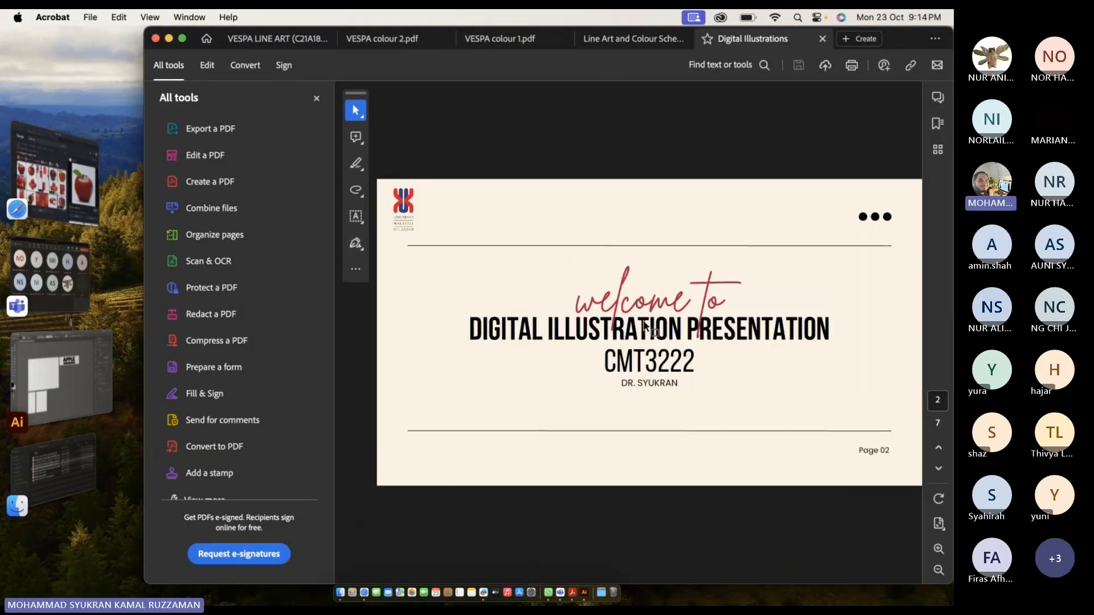
{"action": "scroll", "coordinate": [642, 323], "scroll_direction": "up", "scroll_amount": 5}
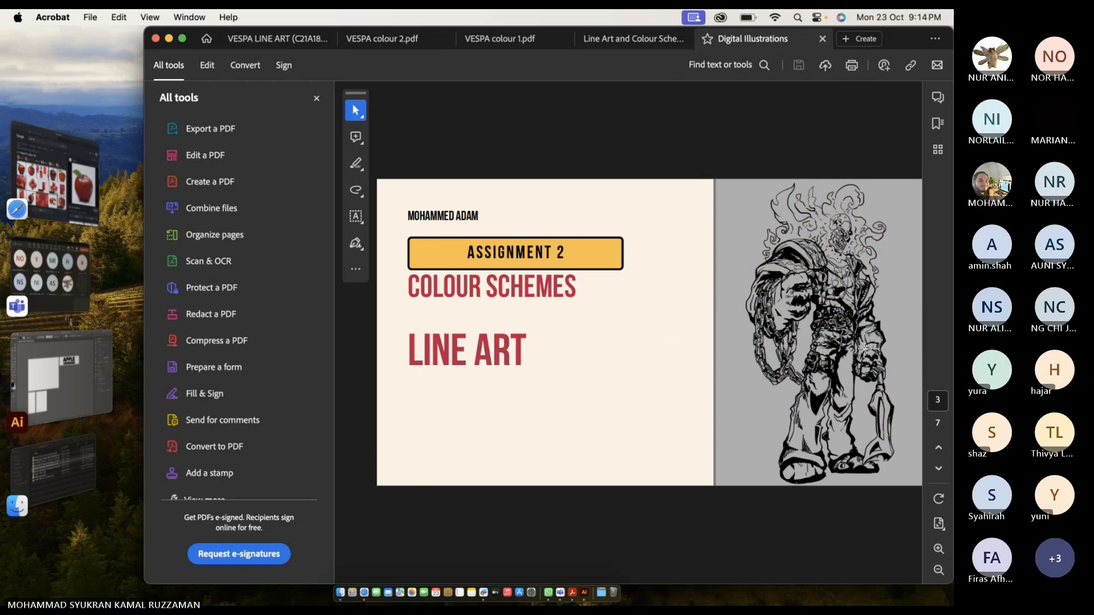
Page through Colour Schemes 1 to 4 of the flaming-skull character, ending on page 7.
{"action": "key", "text": "Right"}
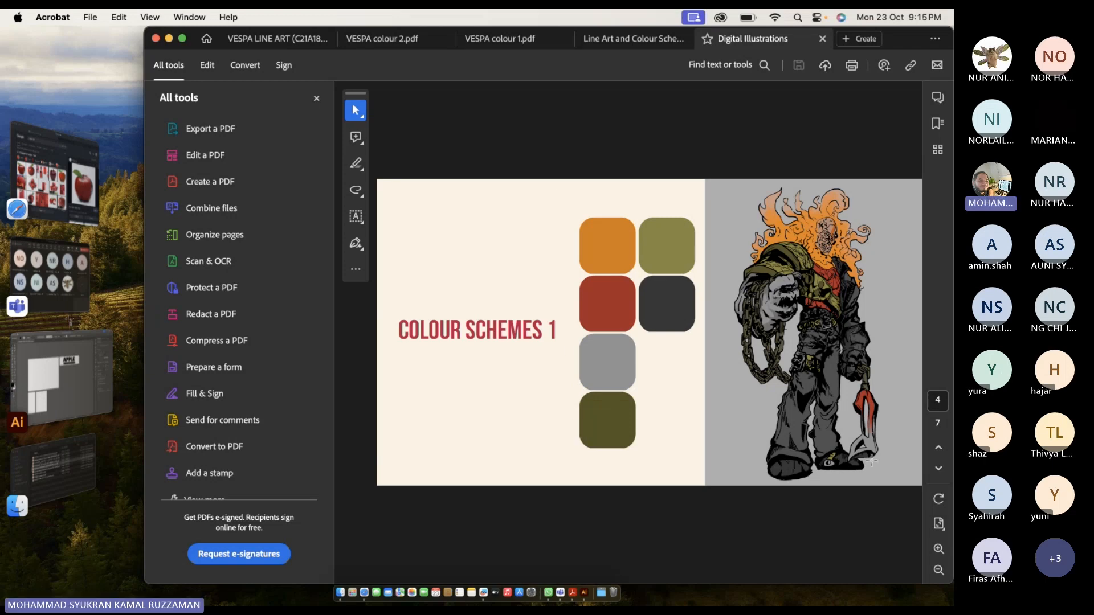
{"action": "key", "text": "Right"}
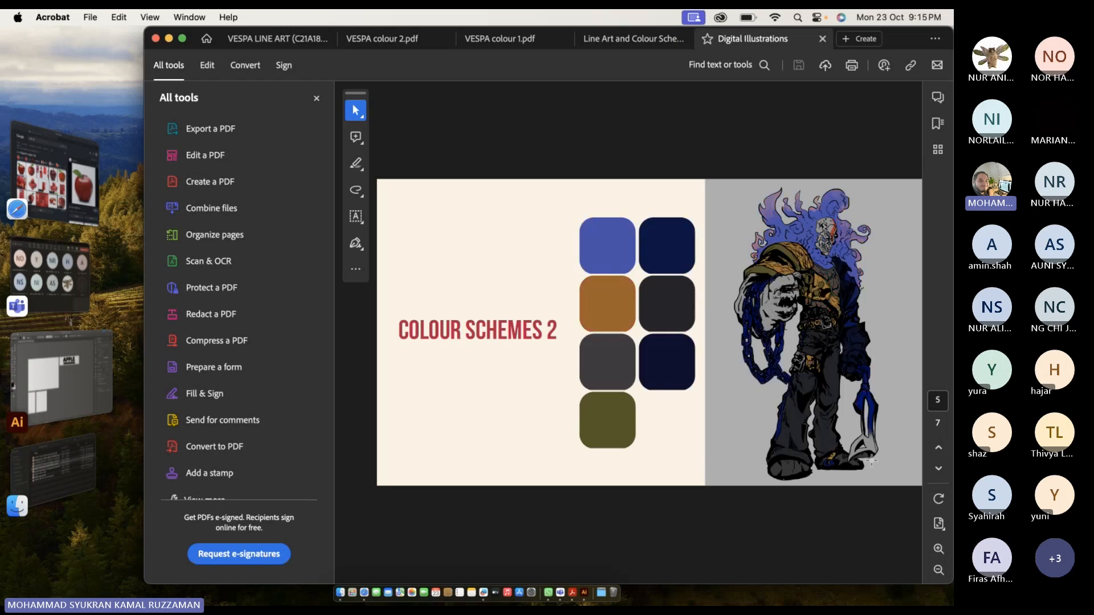
{"action": "key", "text": "Right"}
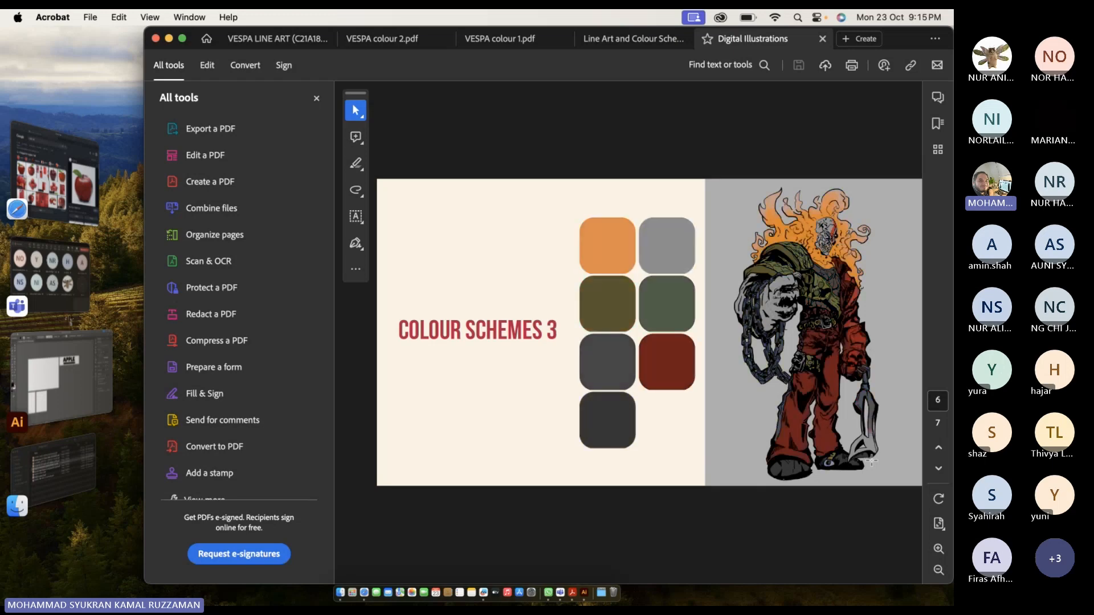
{"action": "key", "text": "Right"}
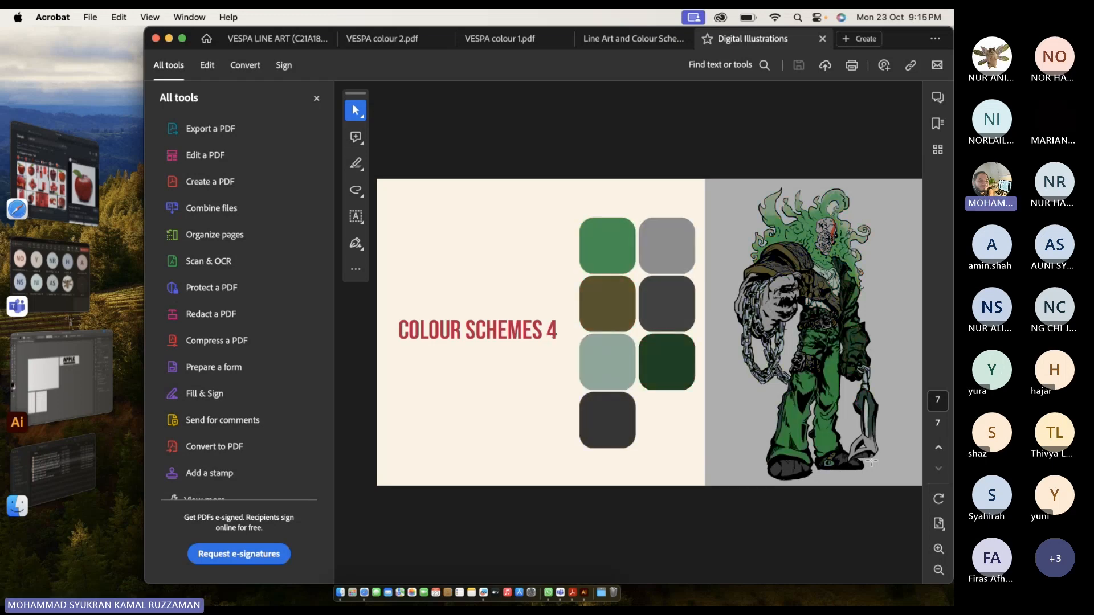
Go back to the welcome page, then review the character pages again, ending on Colour Schemes 1.
{"action": "key", "text": "Left"}
{"action": "key", "text": "Left"}
{"action": "key", "text": "Left"}
{"action": "key", "text": "Left"}
{"action": "key", "text": "Left"}
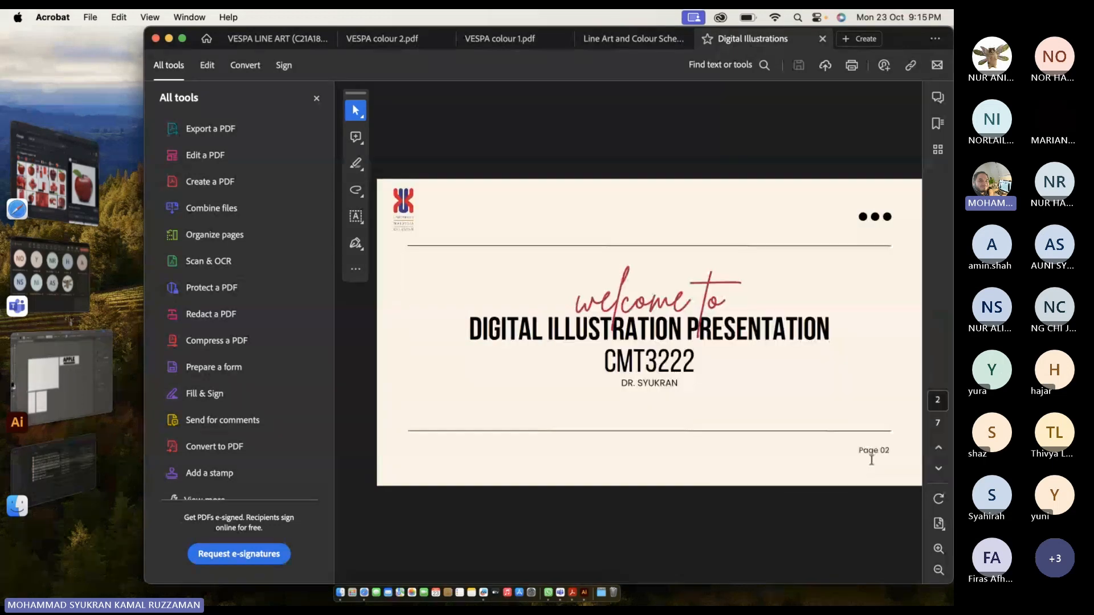
{"action": "key", "text": "Right"}
{"action": "key", "text": "Right"}
{"action": "key", "text": "Right"}
{"action": "key", "text": "Left"}
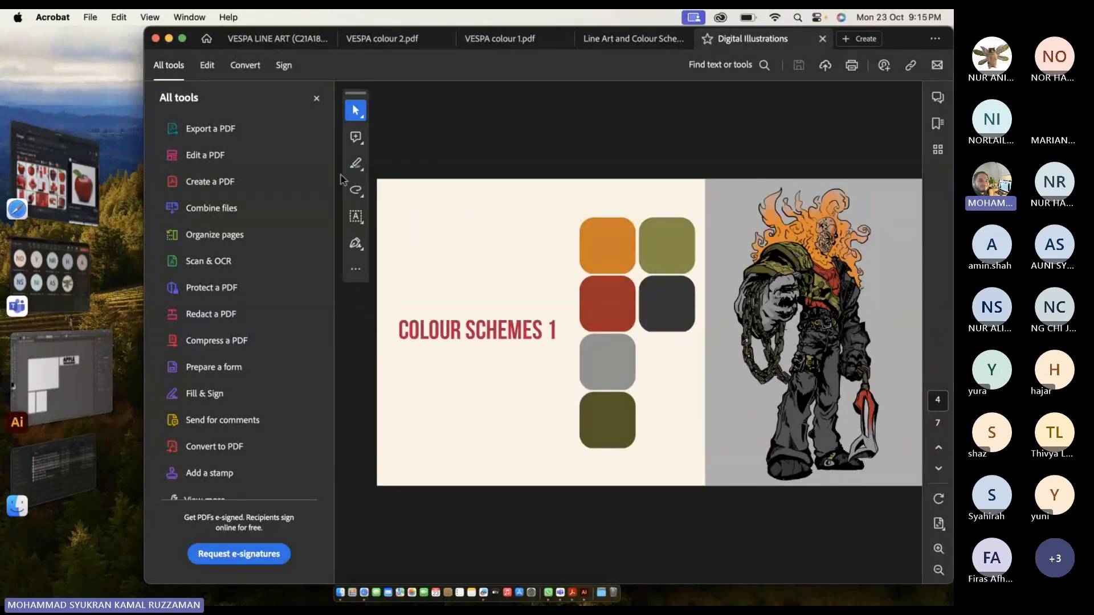
Open the student PDF listed above Digital Illustrations in the Assignment 2 folder and examine the crowned dancer line art up close and in full.
{"action": "left_click", "coordinate": [74, 451]}
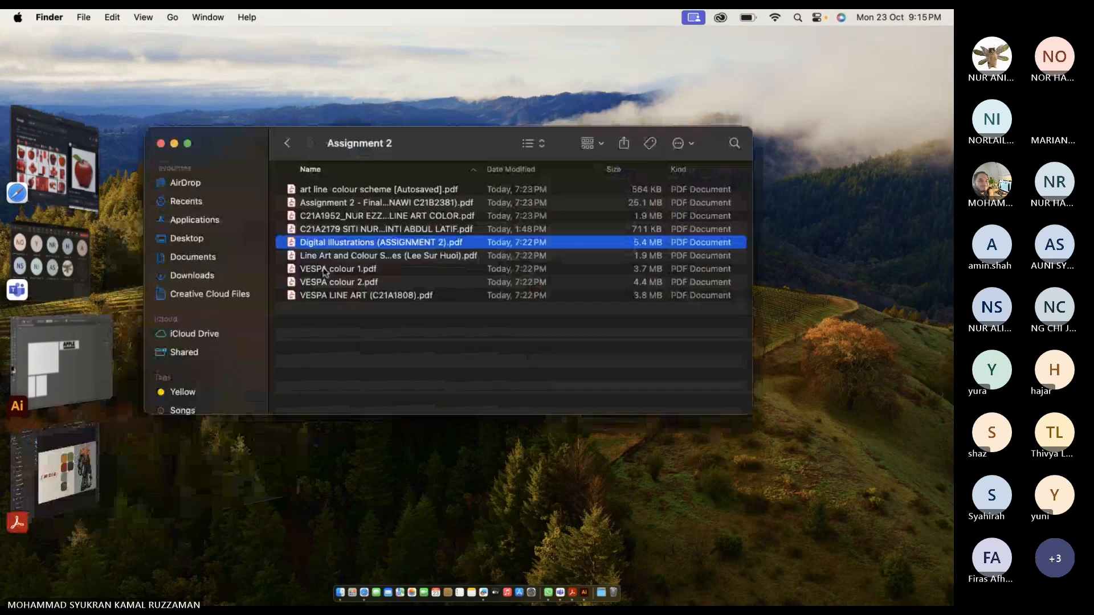
{"action": "double_click", "coordinate": [351, 231]}
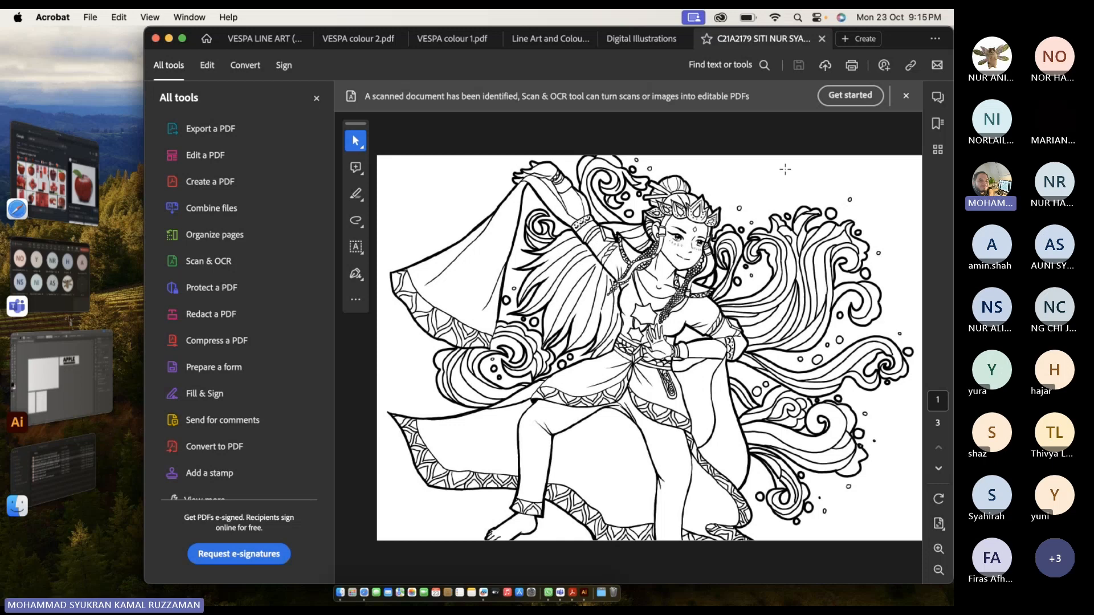
{"action": "scroll", "coordinate": [699, 245], "scroll_direction": "up", "scroll_amount": 3}
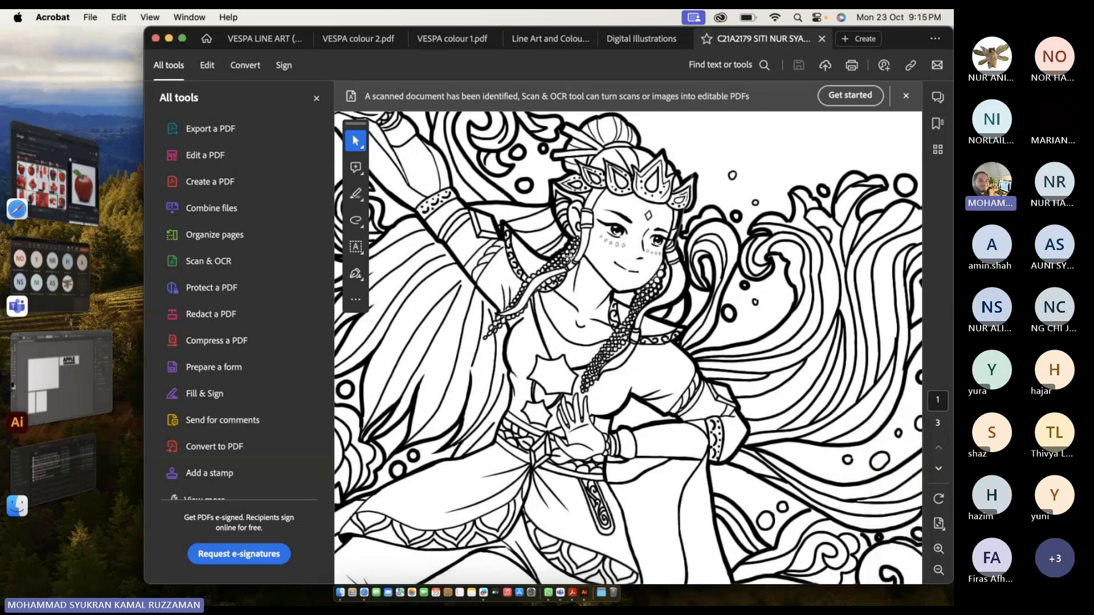
{"action": "scroll", "coordinate": [569, 252], "scroll_direction": "down", "scroll_amount": 2}
{"action": "scroll", "coordinate": [569, 251], "scroll_direction": "down", "scroll_amount": 5}
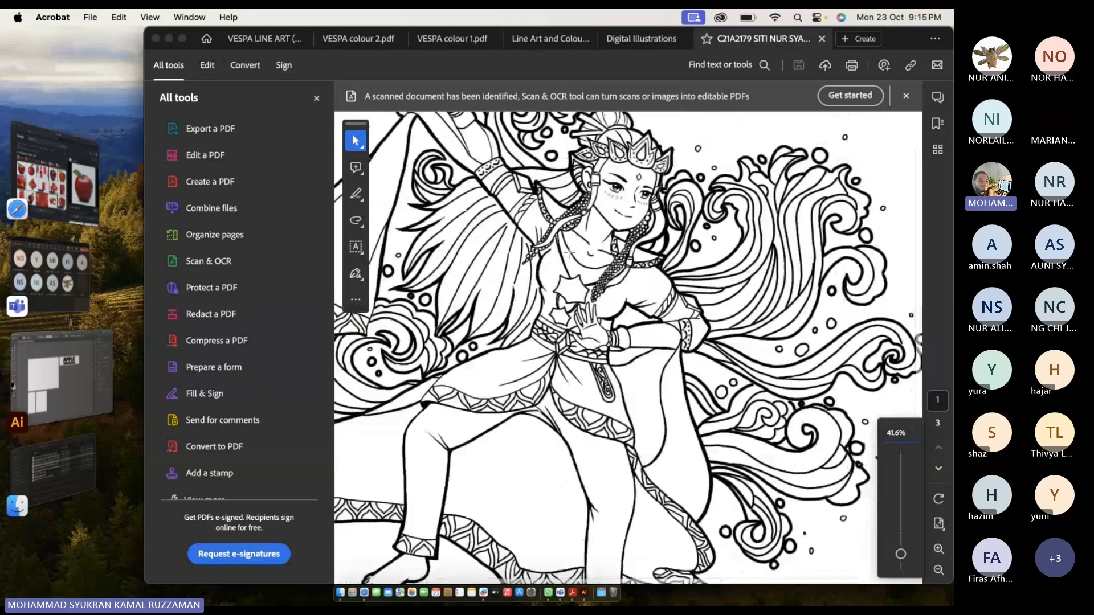
{"action": "scroll", "coordinate": [570, 251], "scroll_direction": "down", "scroll_amount": 1}
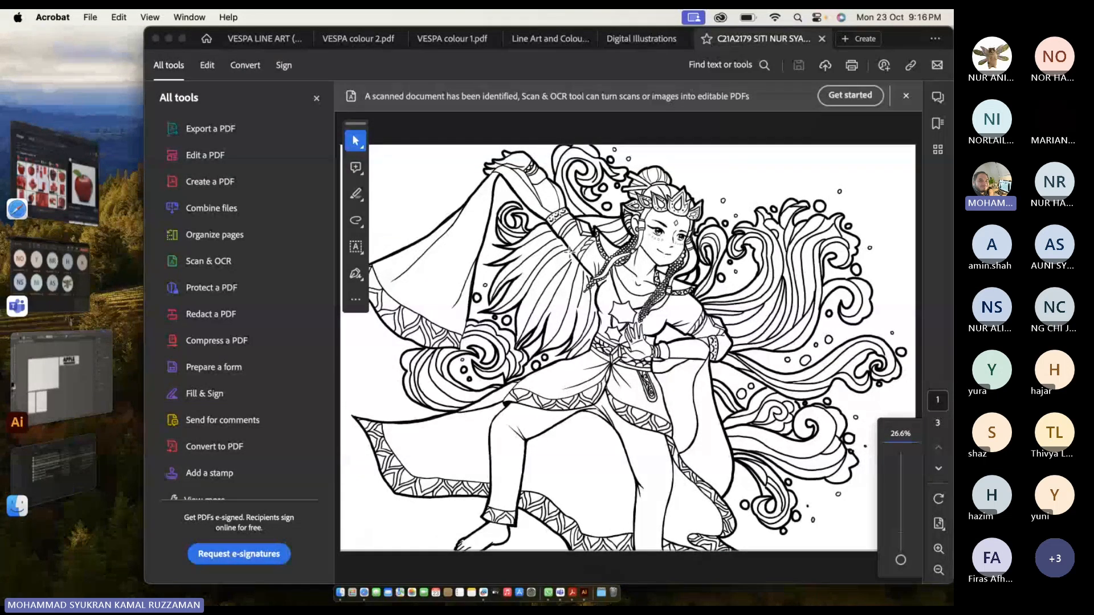
Page through the two coloured versions of the crowned dancer and compare the green and the dark blue colour schemes.
{"action": "scroll", "coordinate": [569, 252], "scroll_direction": "down", "scroll_amount": 1}
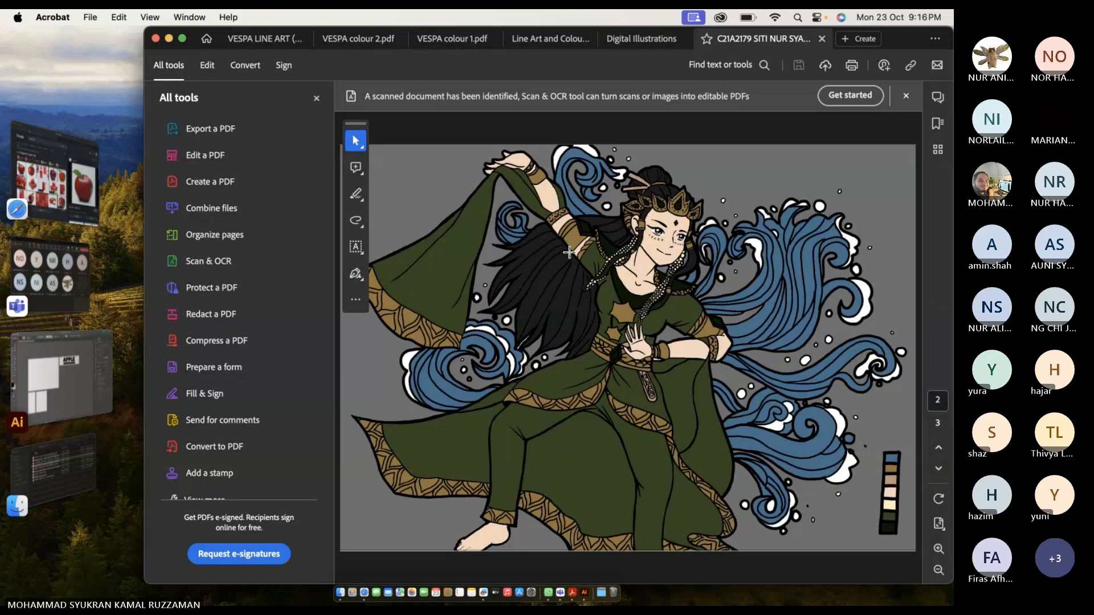
{"action": "scroll", "coordinate": [569, 251], "scroll_direction": "down", "scroll_amount": 1}
{"action": "scroll", "coordinate": [569, 252], "scroll_direction": "up", "scroll_amount": 1}
{"action": "scroll", "coordinate": [569, 252], "scroll_direction": "down", "scroll_amount": 1}
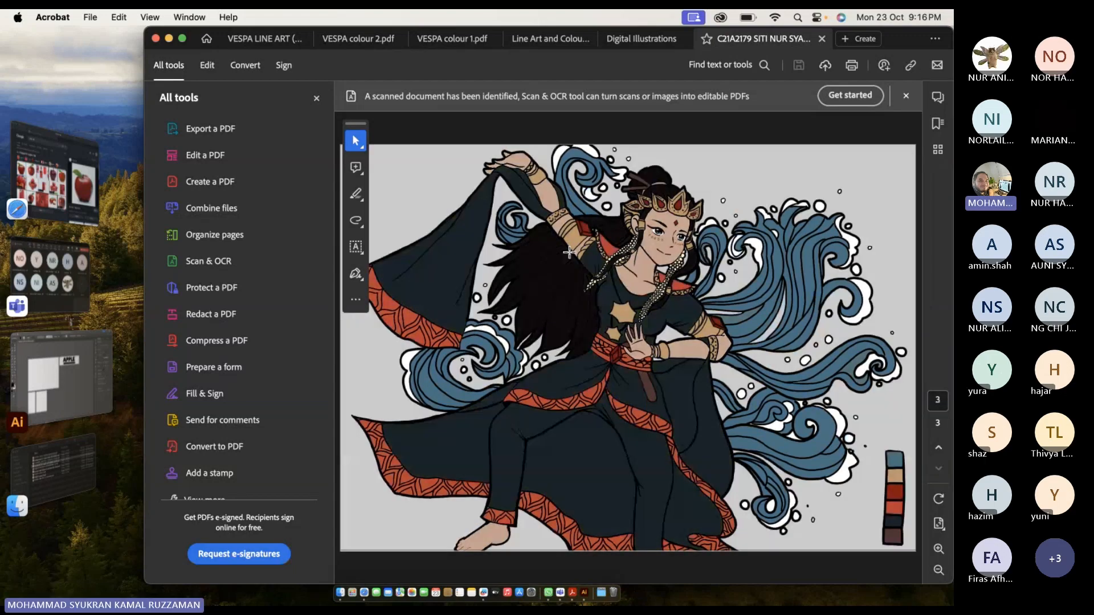
{"action": "scroll", "coordinate": [569, 251], "scroll_direction": "up", "scroll_amount": 1}
{"action": "scroll", "coordinate": [569, 252], "scroll_direction": "down", "scroll_amount": 1}
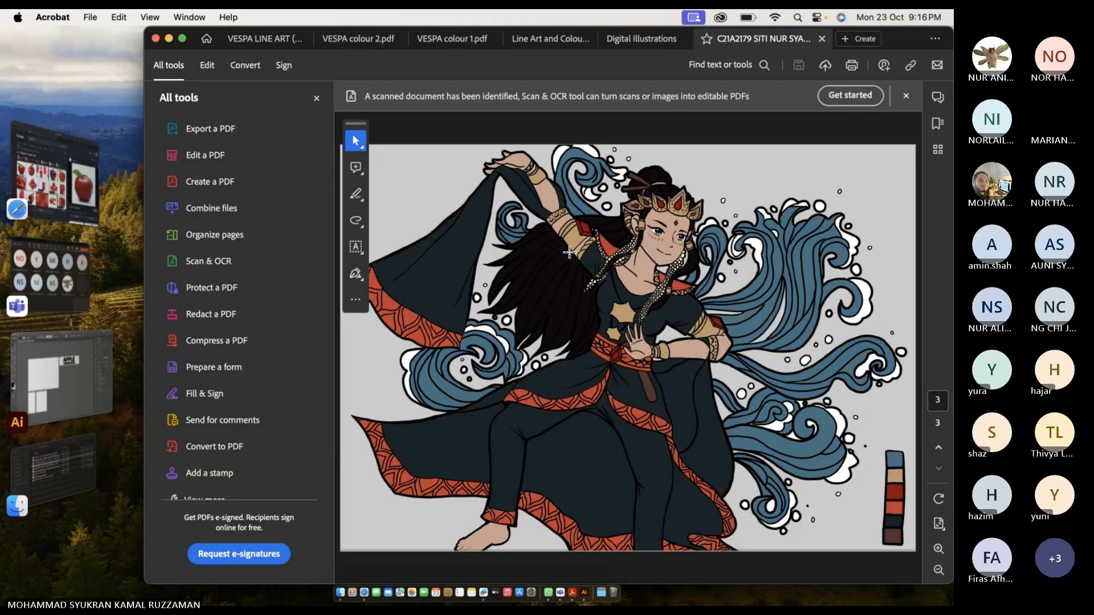
{"action": "scroll", "coordinate": [569, 251], "scroll_direction": "up", "scroll_amount": 1}
Open the student PDF ending in LINE ART COLOR from the Assignment 2 folder and page through to its line art on page 3.
{"action": "left_click", "coordinate": [57, 458]}
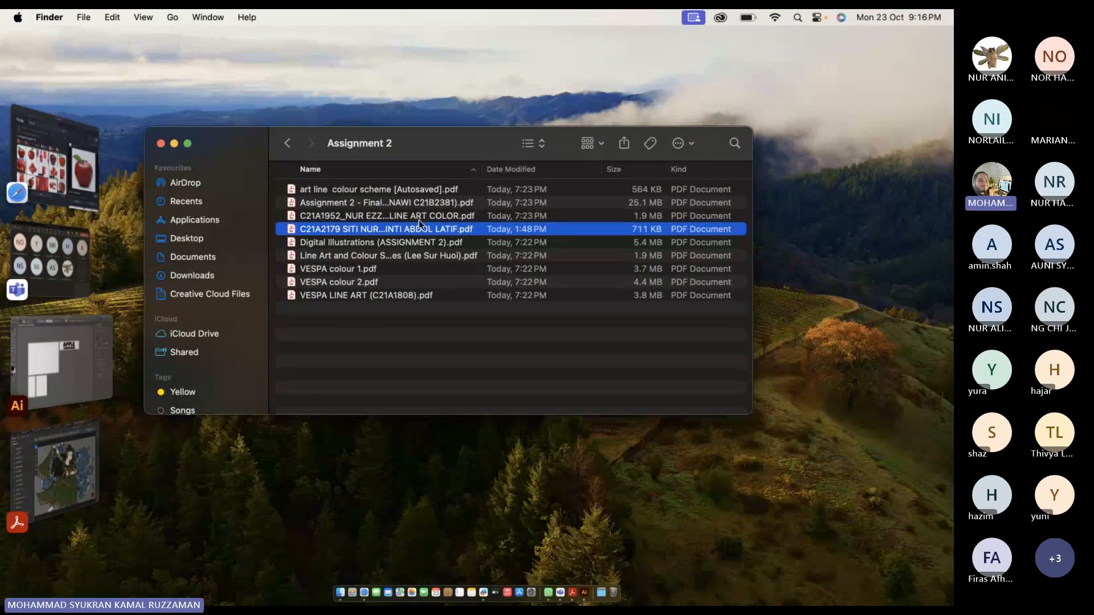
{"action": "double_click", "coordinate": [418, 216]}
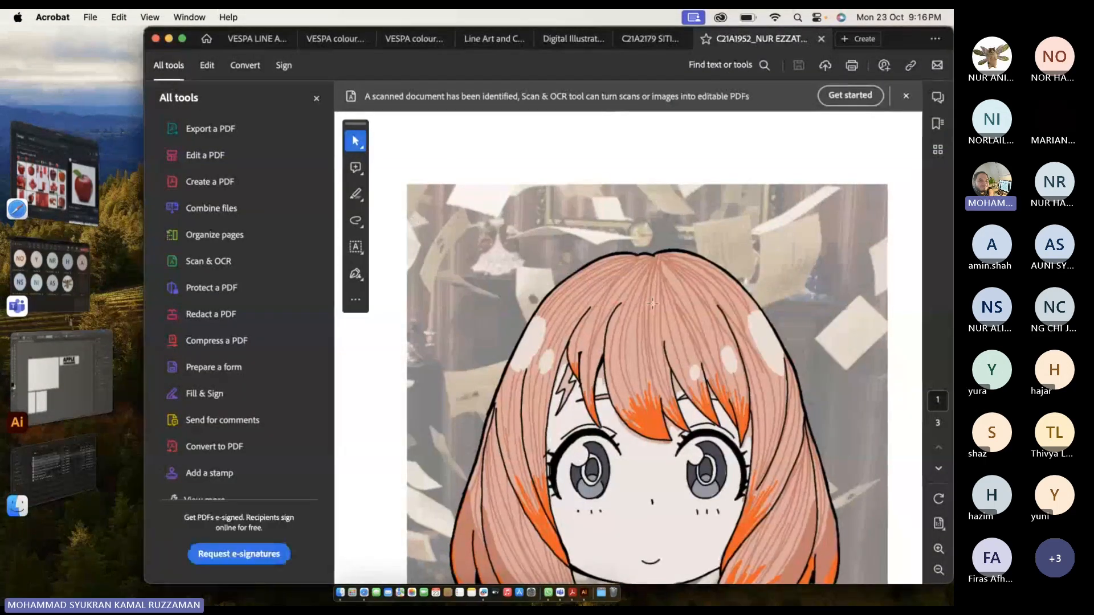
{"action": "scroll", "coordinate": [652, 303], "scroll_direction": "down", "scroll_amount": 5}
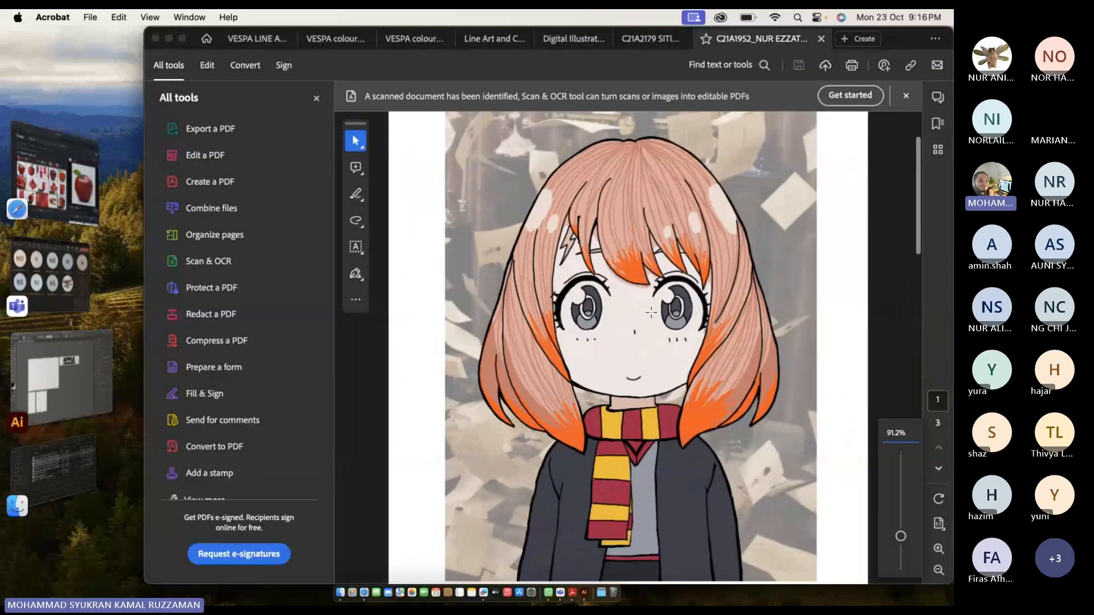
{"action": "scroll", "coordinate": [651, 312], "scroll_direction": "down", "scroll_amount": 3}
{"action": "scroll", "coordinate": [651, 314], "scroll_direction": "down", "scroll_amount": 10}
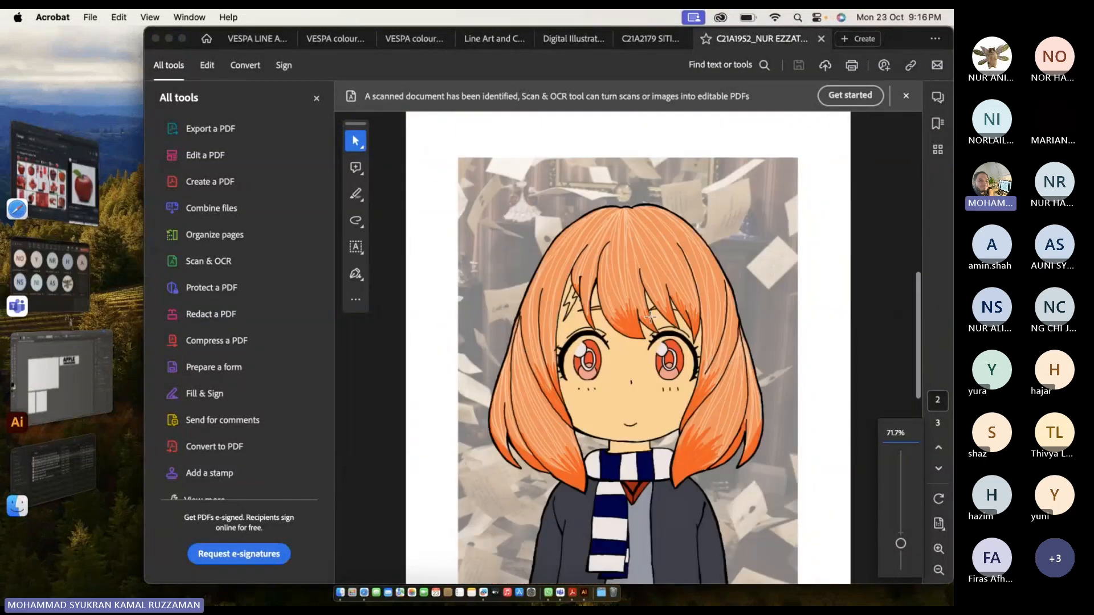
{"action": "scroll", "coordinate": [650, 315], "scroll_direction": "down", "scroll_amount": 10}
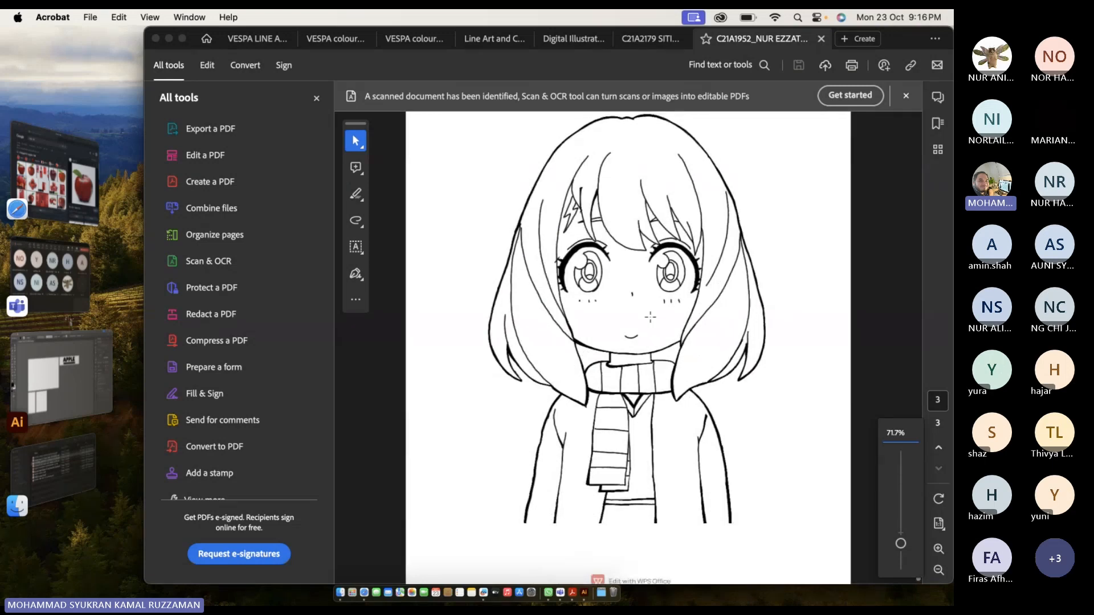
Compare the schoolgirl line art with its red-and-yellow scarf and blue-and-white scarf colour versions across the three pages.
{"action": "scroll", "coordinate": [650, 317], "scroll_direction": "up", "scroll_amount": 2}
{"action": "scroll", "coordinate": [650, 317], "scroll_direction": "down", "scroll_amount": 2}
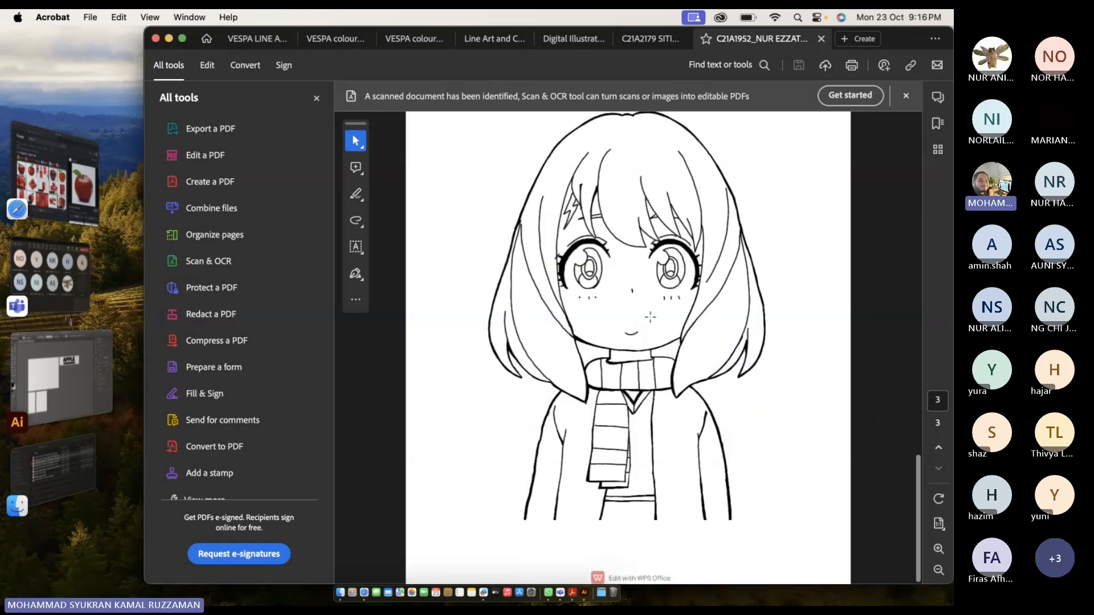
{"action": "scroll", "coordinate": [650, 317], "scroll_direction": "up", "scroll_amount": 2}
{"action": "scroll", "coordinate": [650, 318], "scroll_direction": "down", "scroll_amount": 2}
{"action": "scroll", "coordinate": [649, 317], "scroll_direction": "up", "scroll_amount": 10}
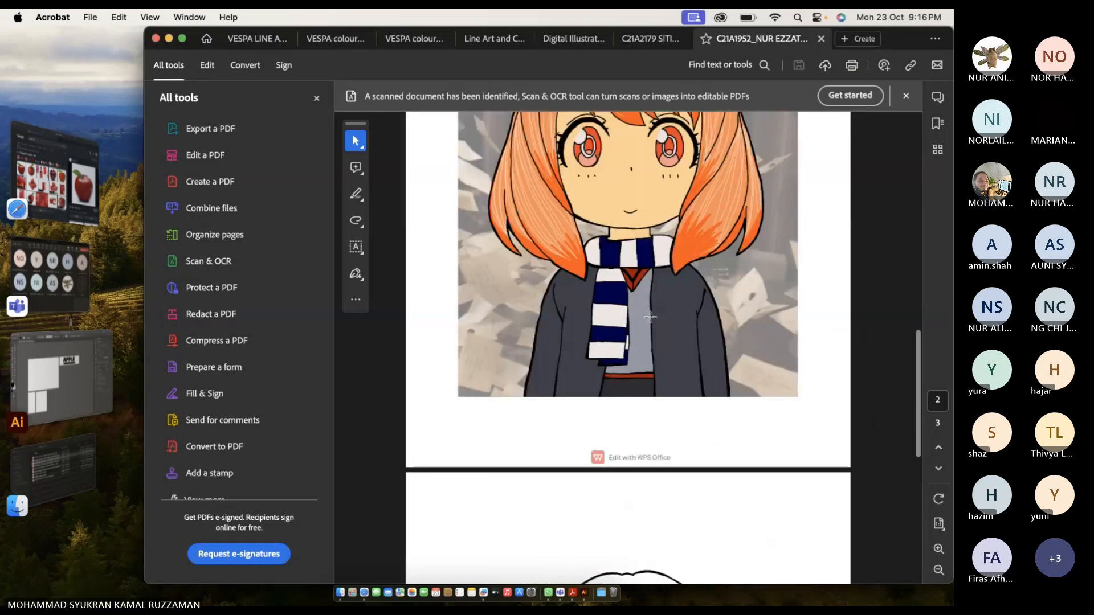
{"action": "scroll", "coordinate": [650, 316], "scroll_direction": "up", "scroll_amount": 4}
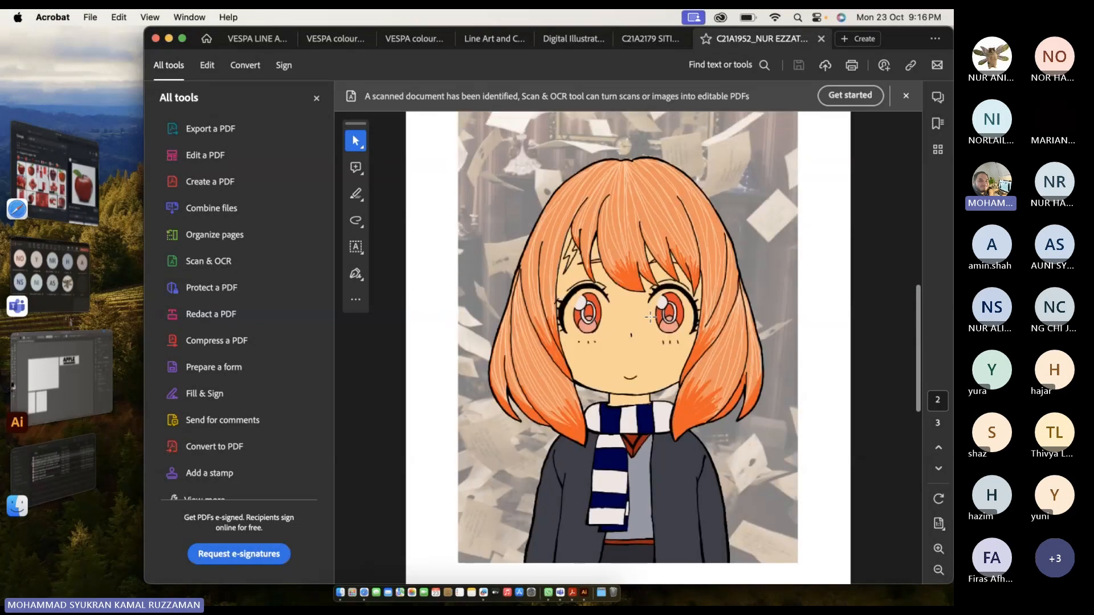
{"action": "scroll", "coordinate": [650, 318], "scroll_direction": "up", "scroll_amount": 10}
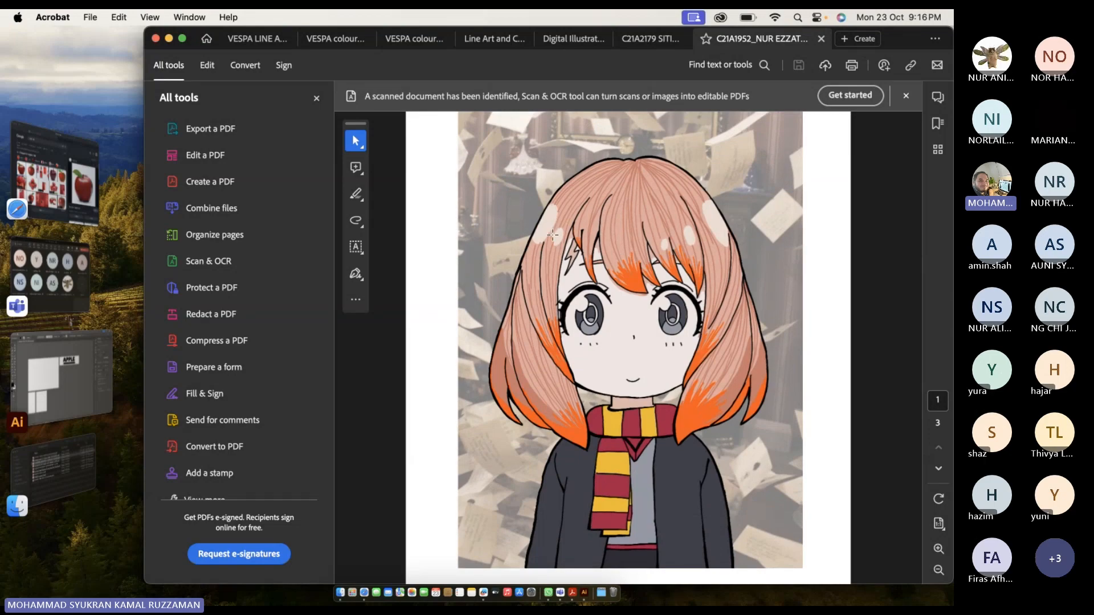
{"action": "scroll", "coordinate": [708, 242], "scroll_direction": "down", "scroll_amount": 10}
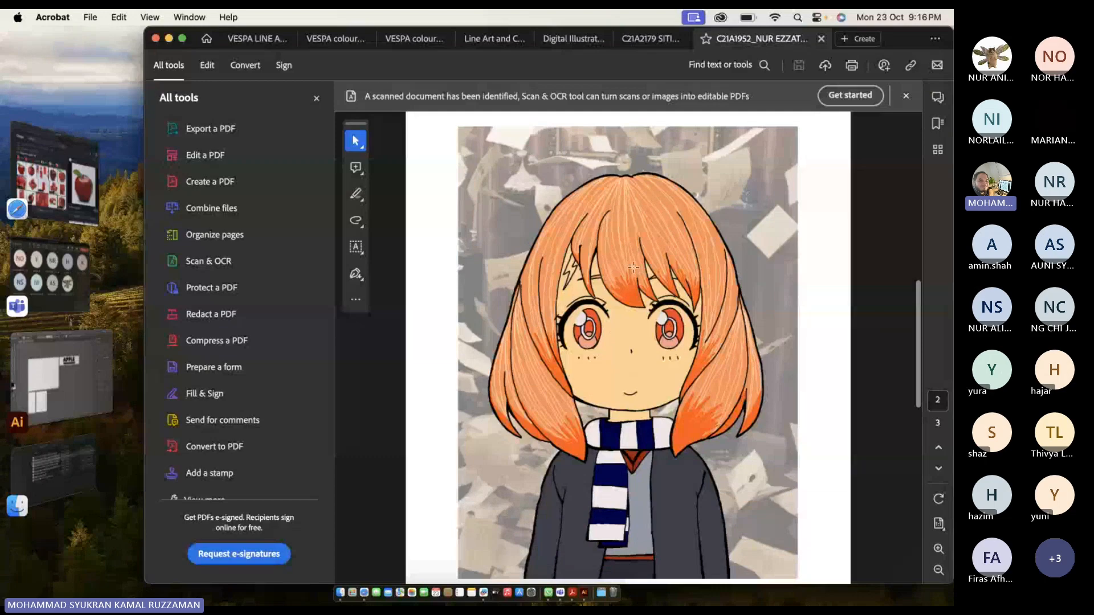
{"action": "scroll", "coordinate": [633, 250], "scroll_direction": "up", "scroll_amount": 10}
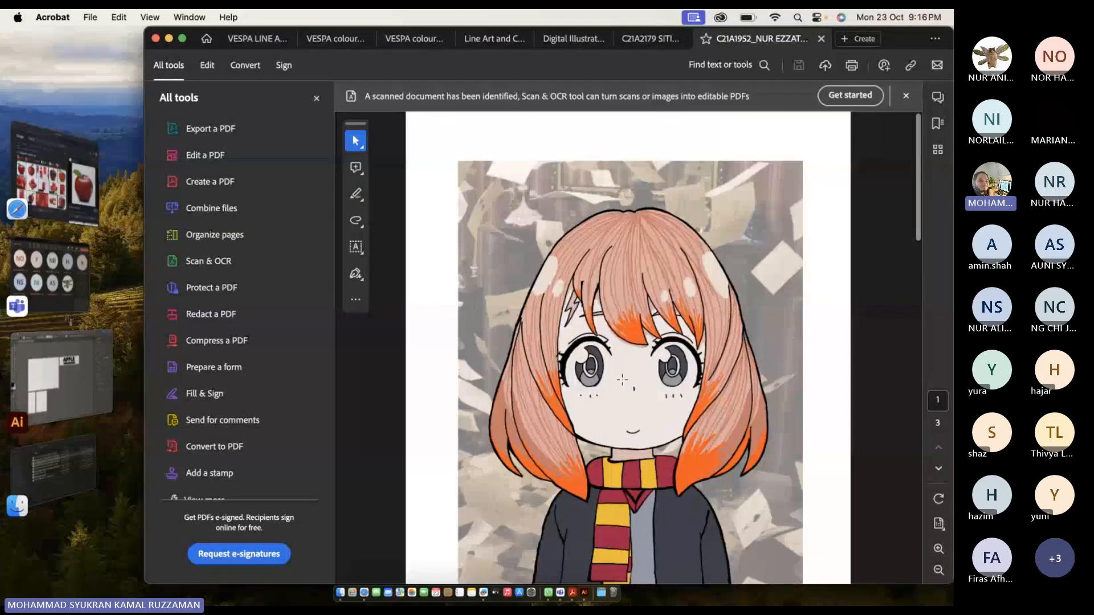
{"action": "scroll", "coordinate": [622, 379], "scroll_direction": "down", "scroll_amount": 10}
{"action": "scroll", "coordinate": [621, 377], "scroll_direction": "down", "scroll_amount": 5}
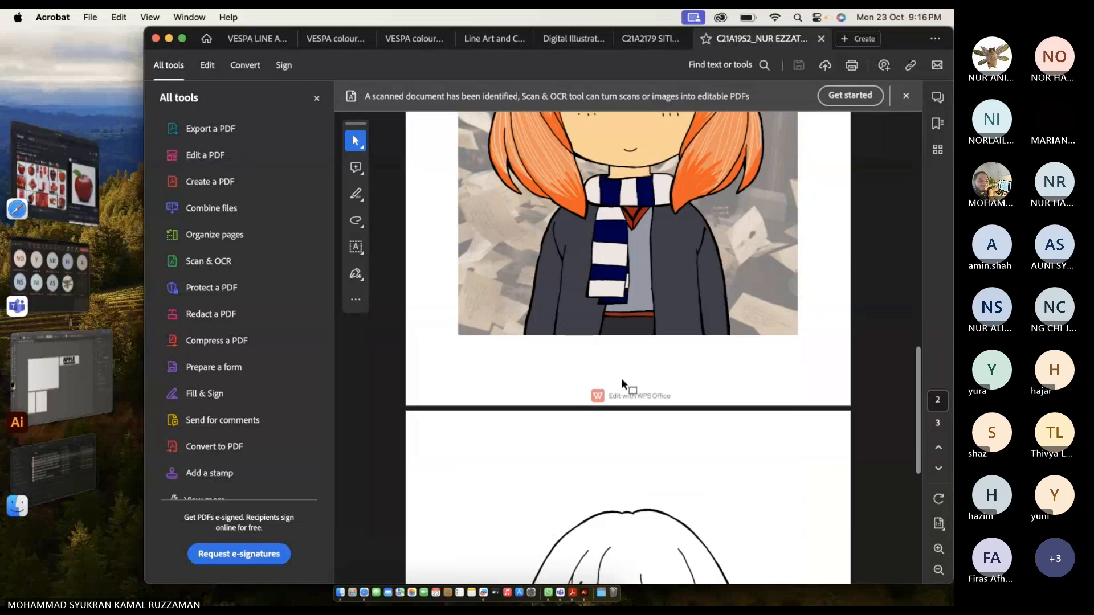
Open the Assignment 2 - Final PDF from the Assignment 2 folder and examine the masked man's line art and its colour versions through page 3.
{"action": "left_click", "coordinate": [56, 440]}
{"action": "double_click", "coordinate": [331, 209]}
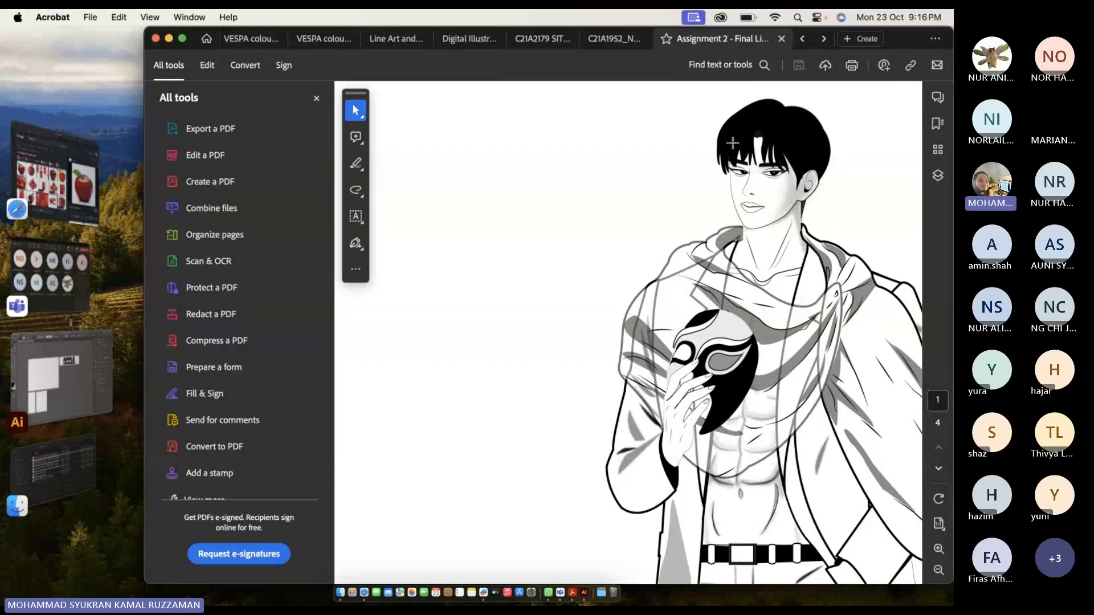
{"action": "scroll", "coordinate": [770, 224], "scroll_direction": "down", "scroll_amount": 2}
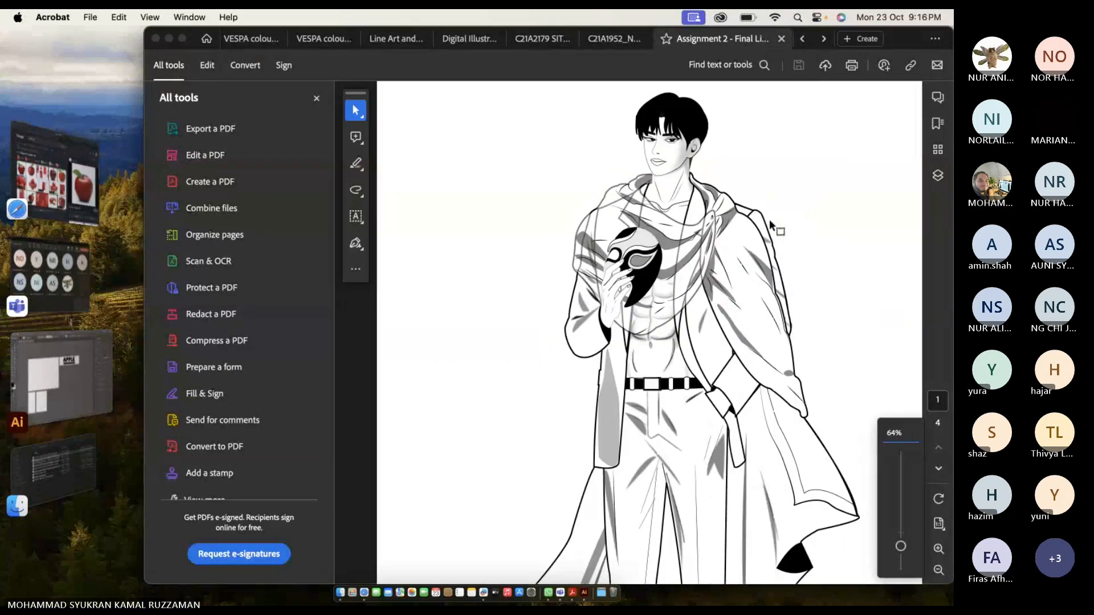
{"action": "scroll", "coordinate": [770, 223], "scroll_direction": "down", "scroll_amount": 2}
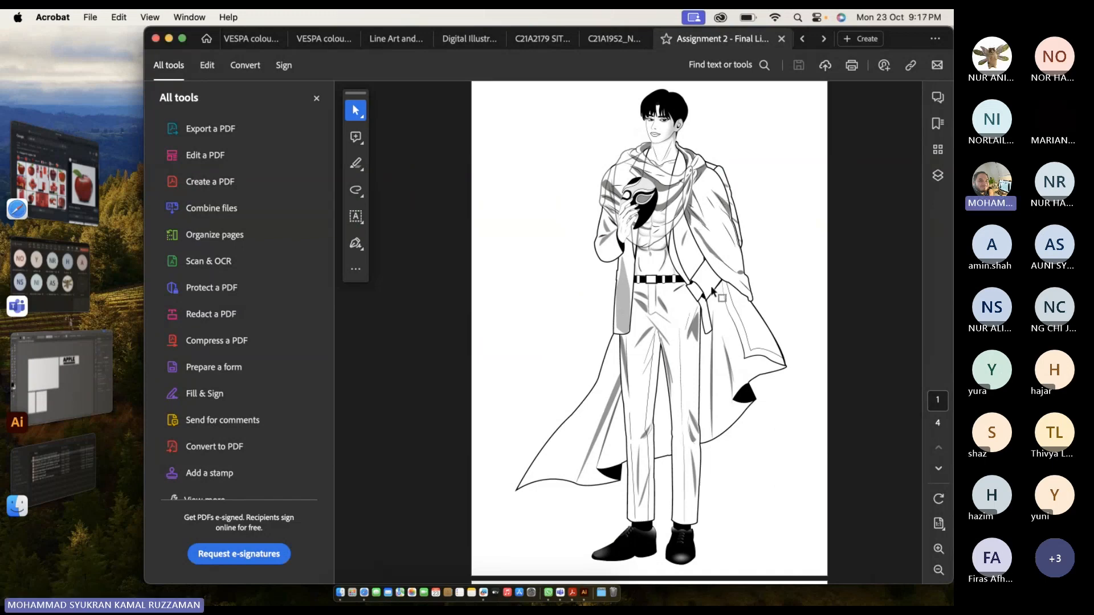
{"action": "scroll", "coordinate": [720, 330], "scroll_direction": "down", "scroll_amount": 10}
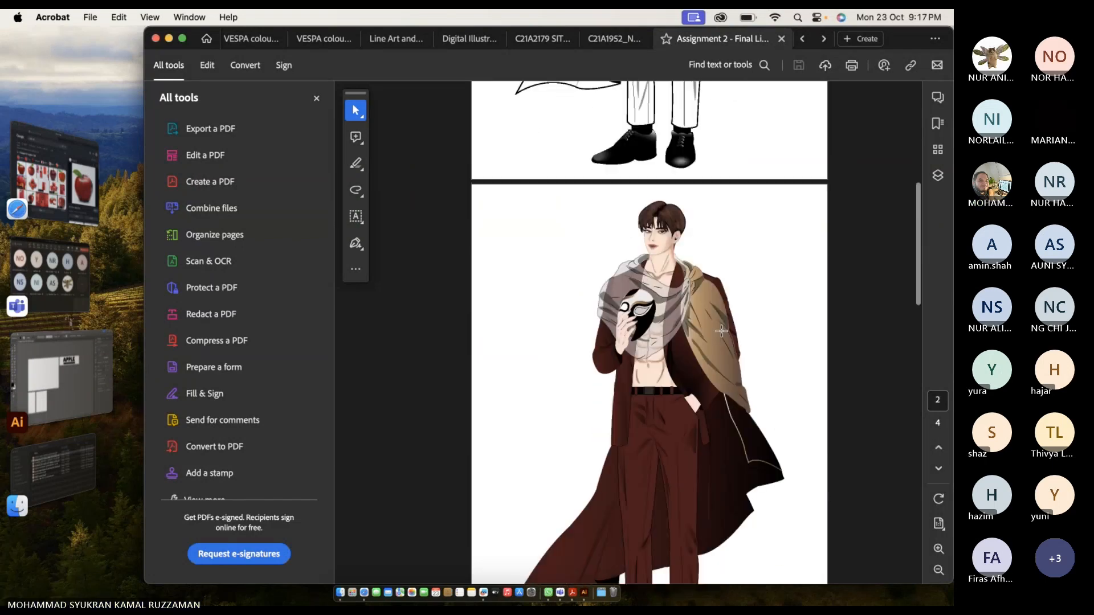
{"action": "scroll", "coordinate": [722, 330], "scroll_direction": "down", "scroll_amount": 2}
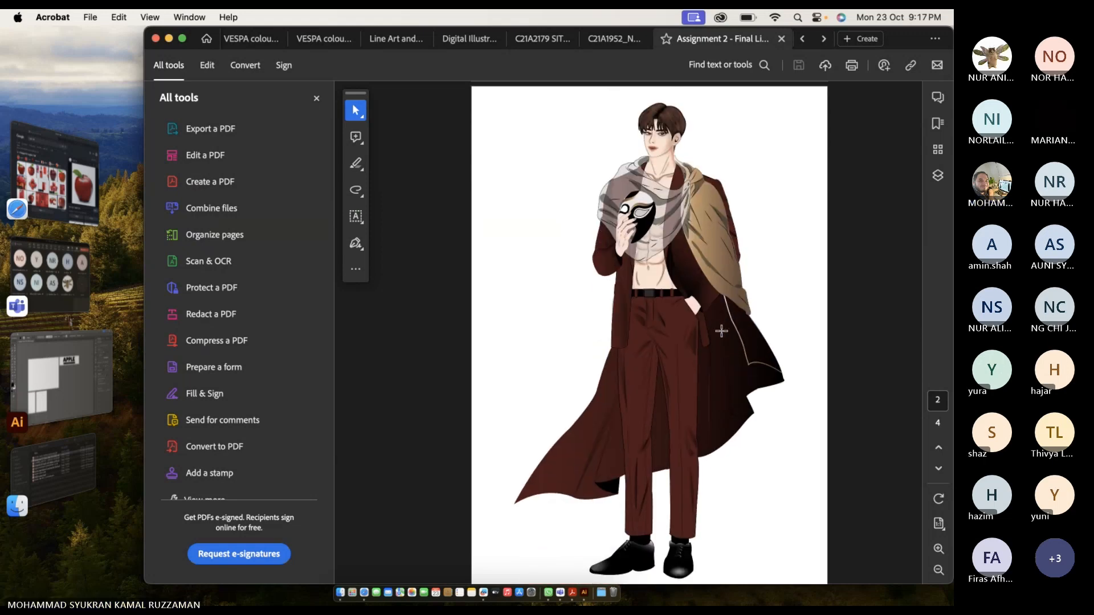
{"action": "scroll", "coordinate": [721, 331], "scroll_direction": "down", "scroll_amount": 10}
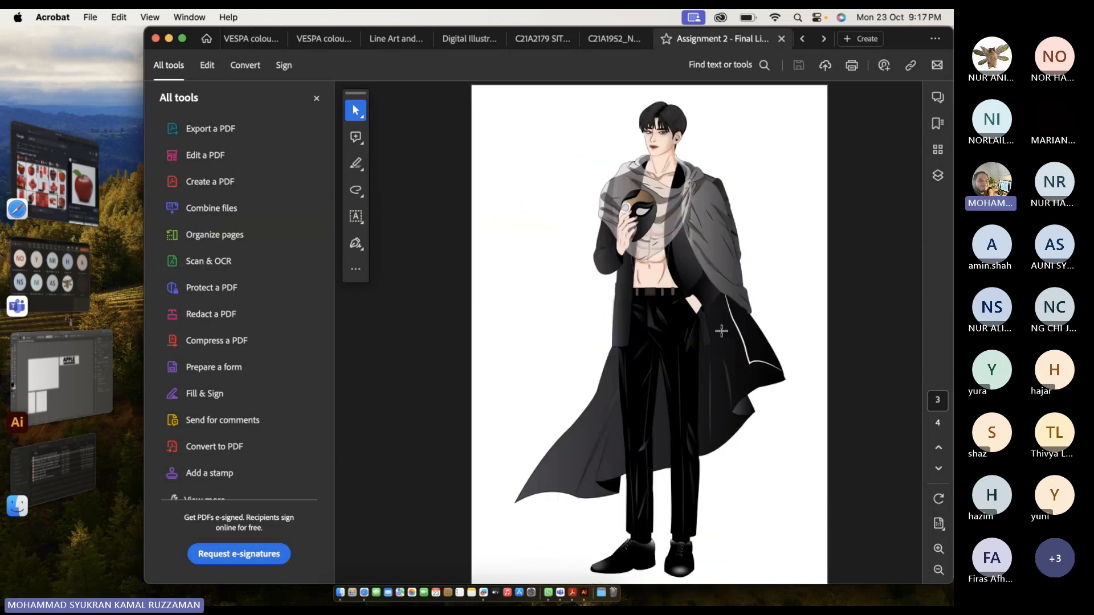
{"action": "scroll", "coordinate": [721, 330], "scroll_direction": "up", "scroll_amount": 1}
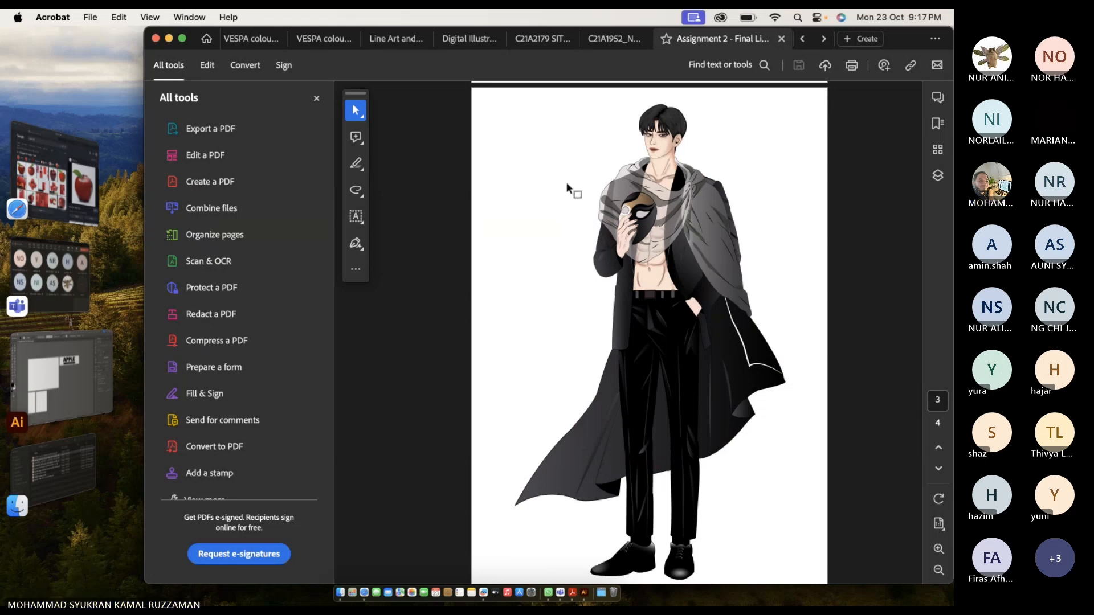
Open art line colour scheme [Autosaved].pdf from the Assignment 2 folder and examine the elephant samurai's Line Art and Colour Schemes pages.
{"action": "left_click", "coordinate": [49, 405]}
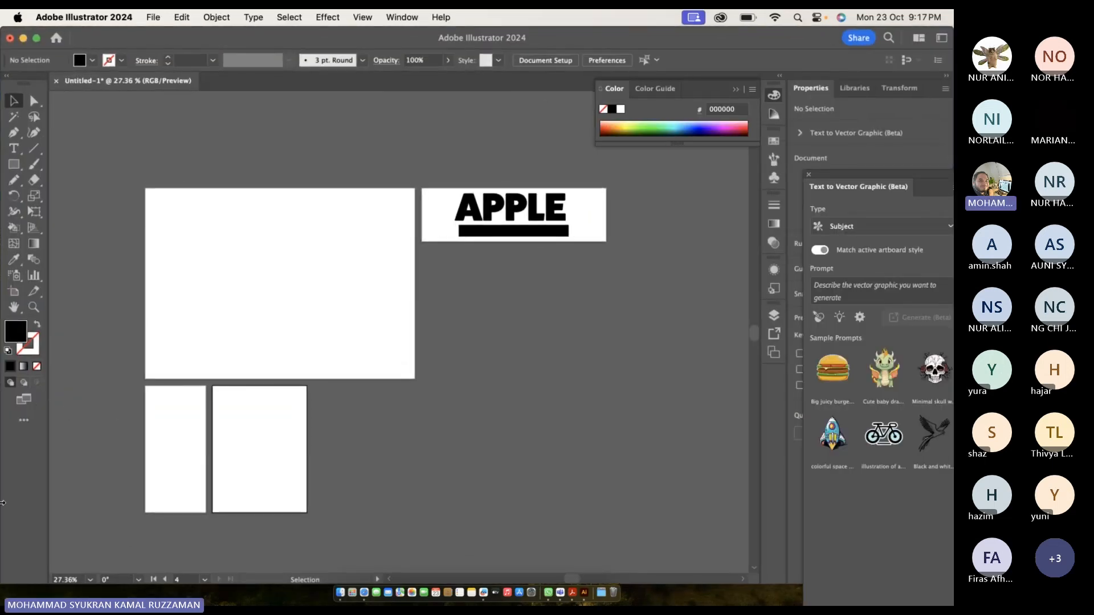
{"action": "left_click", "coordinate": [35, 515]}
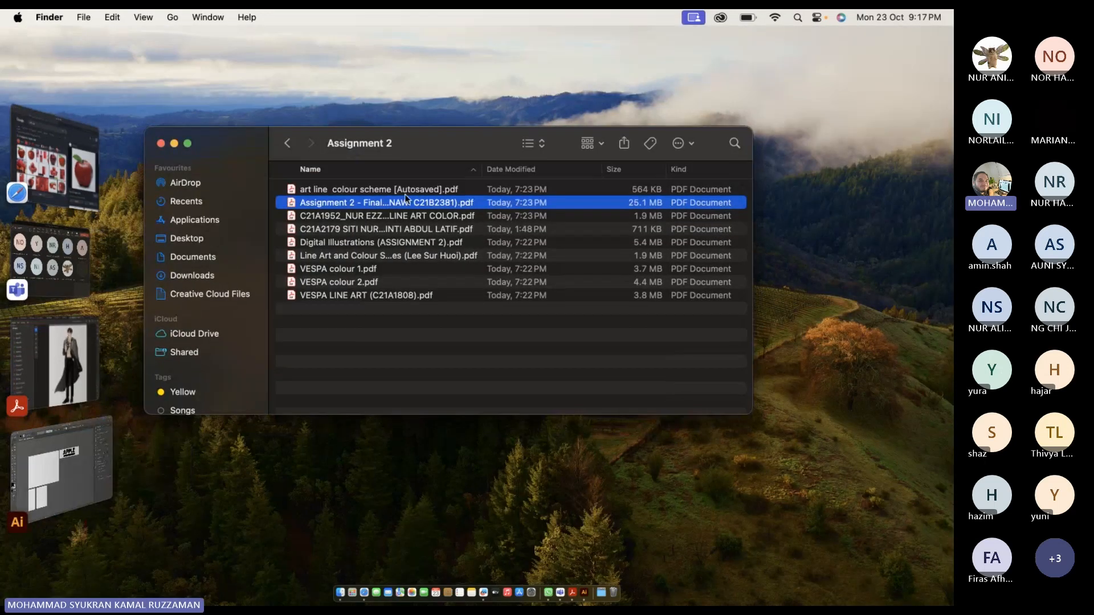
{"action": "double_click", "coordinate": [405, 194]}
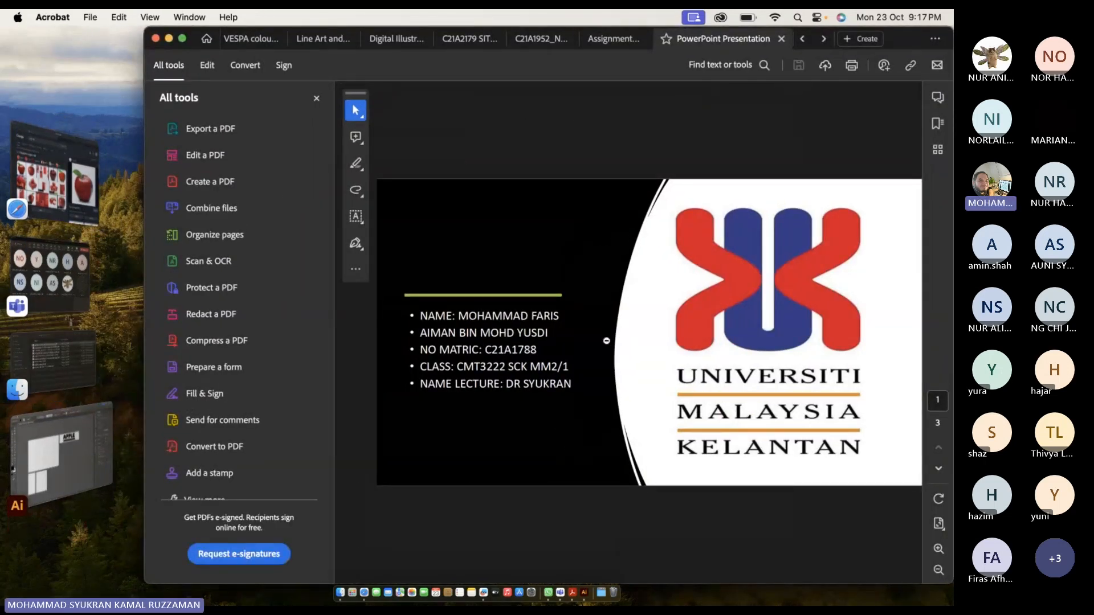
{"action": "scroll", "coordinate": [607, 343], "scroll_direction": "down", "scroll_amount": 2}
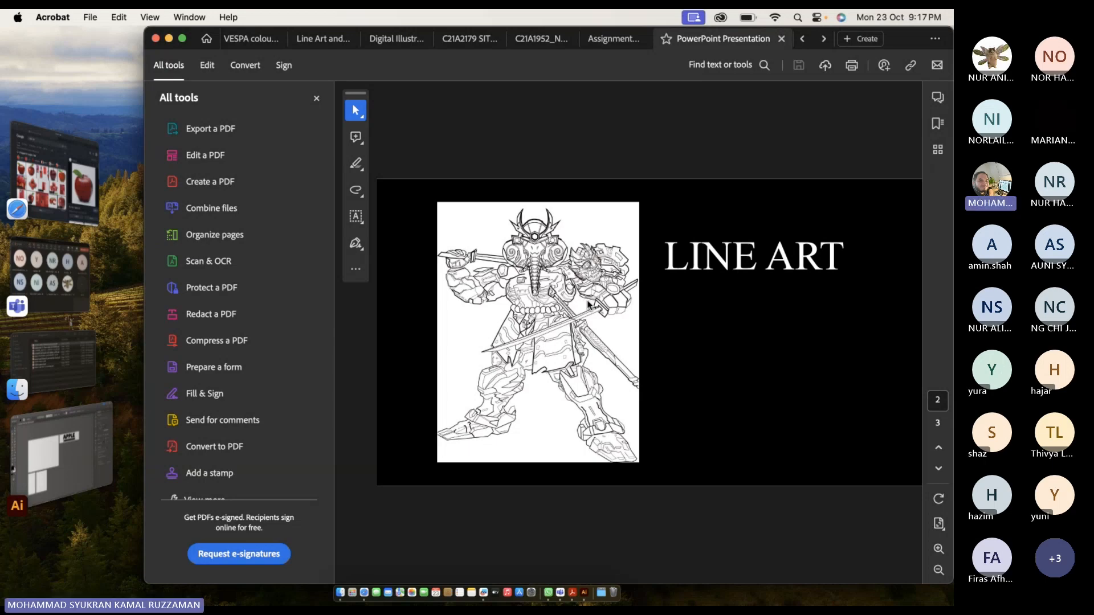
{"action": "scroll", "coordinate": [587, 301], "scroll_direction": "down", "scroll_amount": 1}
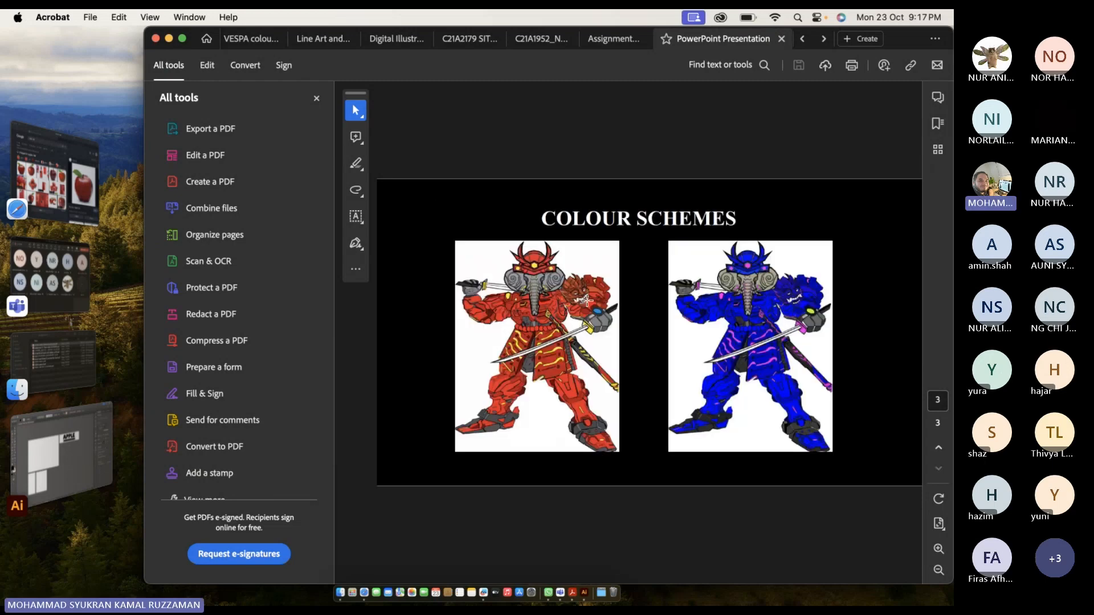
{"action": "scroll", "coordinate": [586, 300], "scroll_direction": "up", "scroll_amount": 1}
{"action": "scroll", "coordinate": [586, 300], "scroll_direction": "down", "scroll_amount": 1}
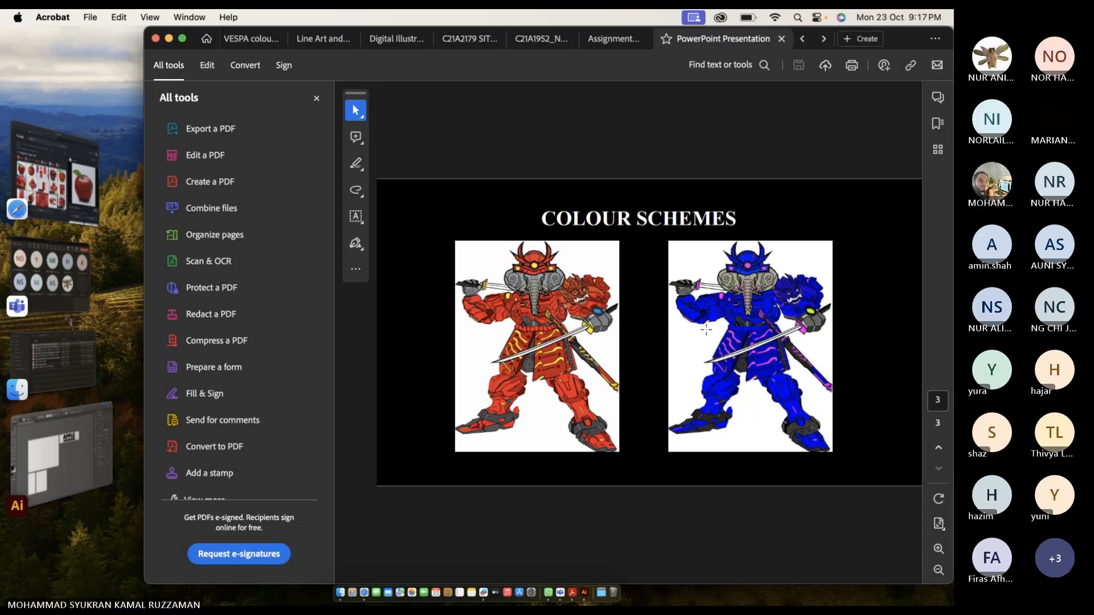
{"action": "left_click", "coordinate": [65, 417]}
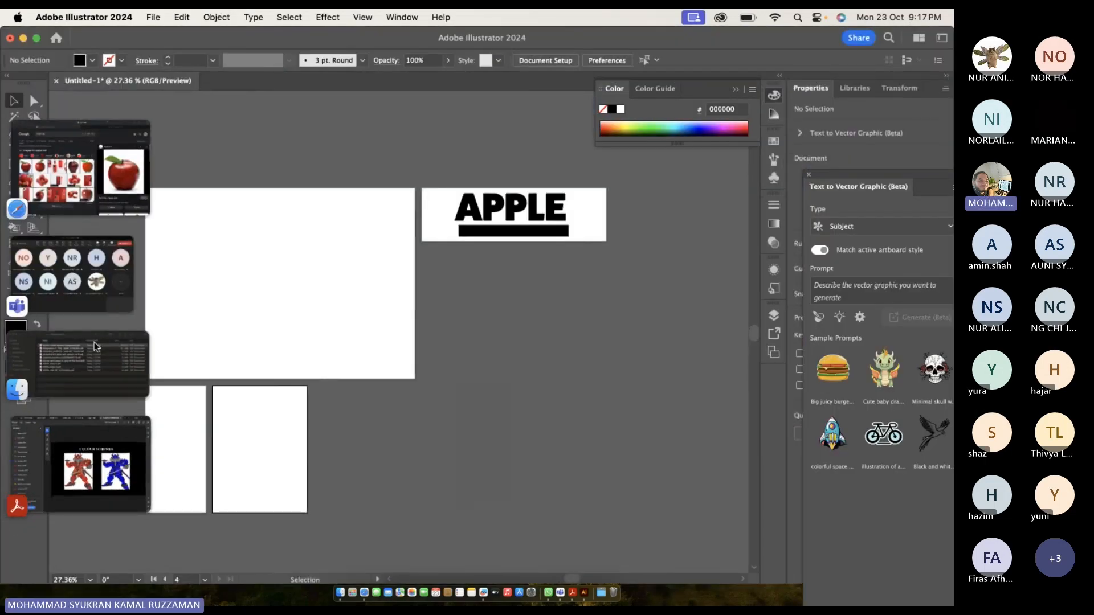
{"action": "left_click", "coordinate": [93, 346]}
{"action": "left_click", "coordinate": [287, 143]}
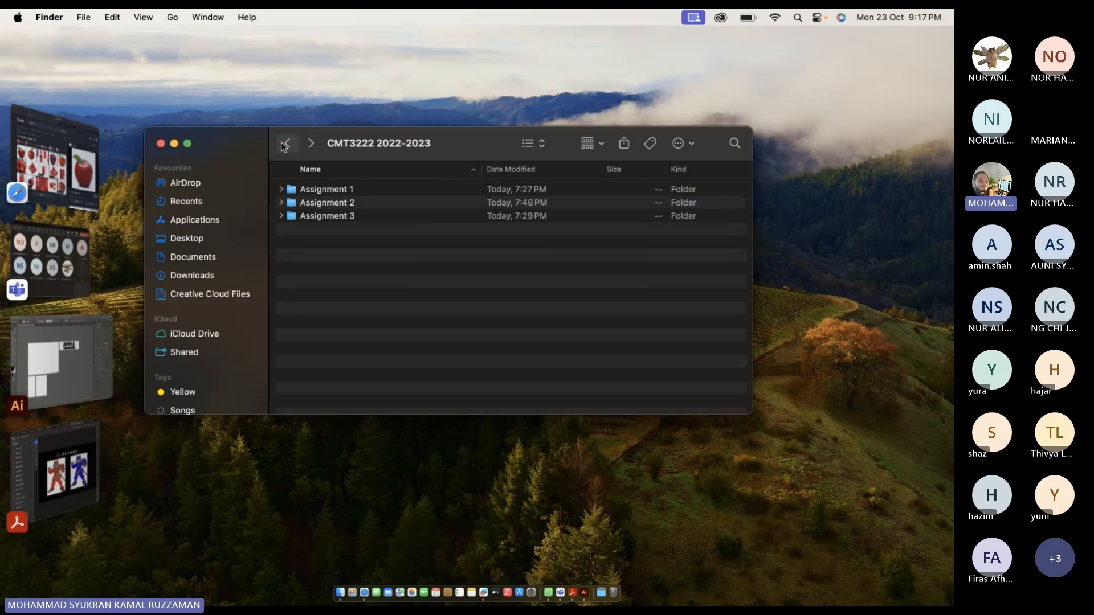
{"action": "double_click", "coordinate": [333, 216]}
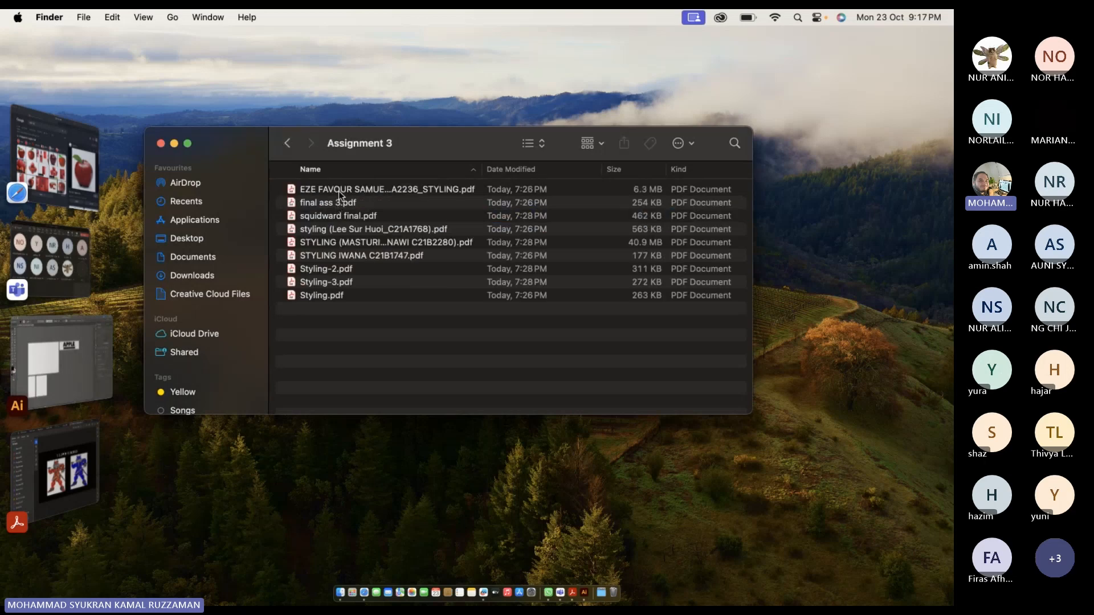
Open Styling.pdf from the Assignment 3 folder and view the whole night river illustration.
{"action": "double_click", "coordinate": [324, 296]}
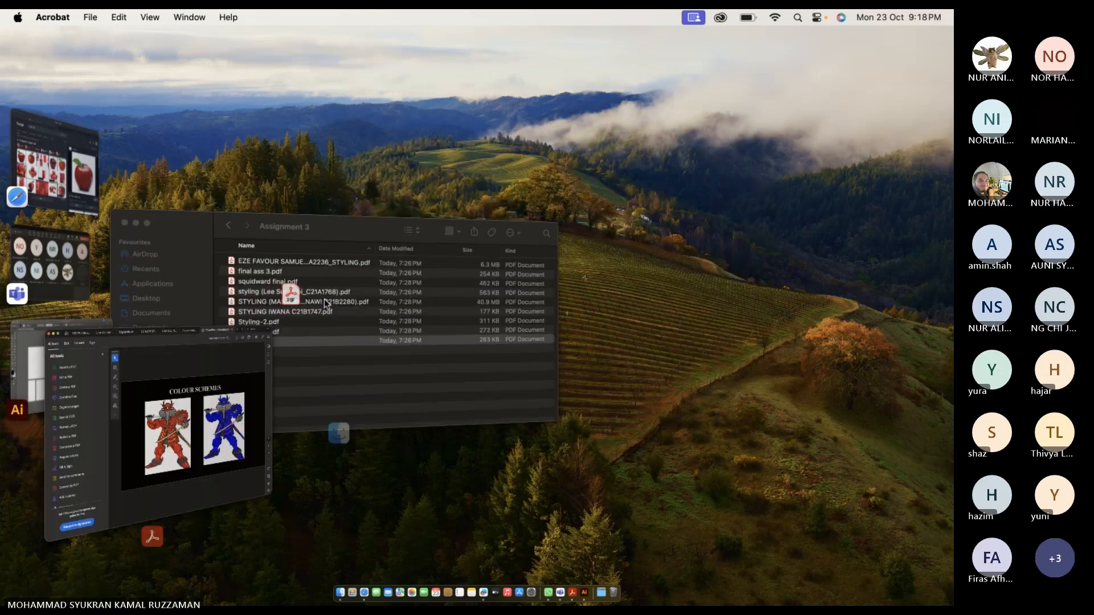
{"action": "scroll", "coordinate": [630, 298], "scroll_direction": "down", "scroll_amount": 5}
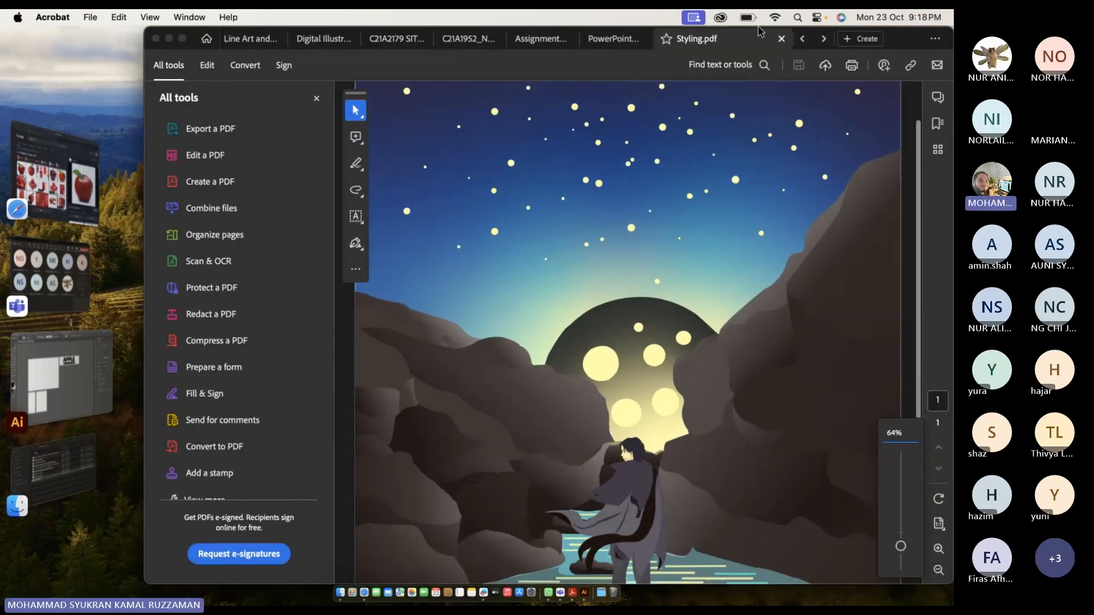
{"action": "scroll", "coordinate": [718, 250], "scroll_direction": "down", "scroll_amount": 4}
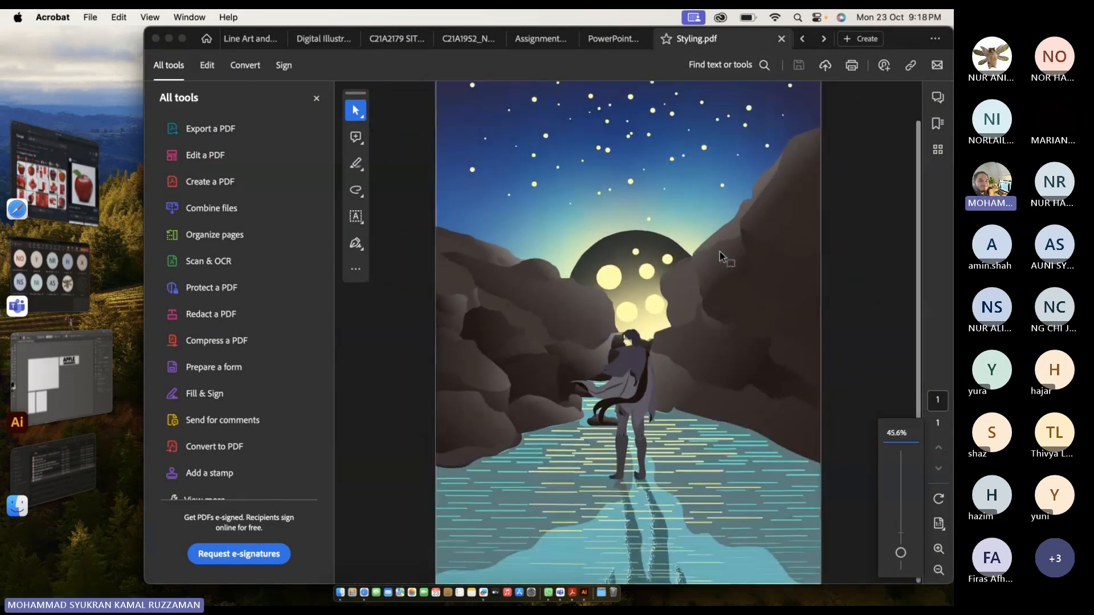
{"action": "scroll", "coordinate": [719, 252], "scroll_direction": "down", "scroll_amount": 2}
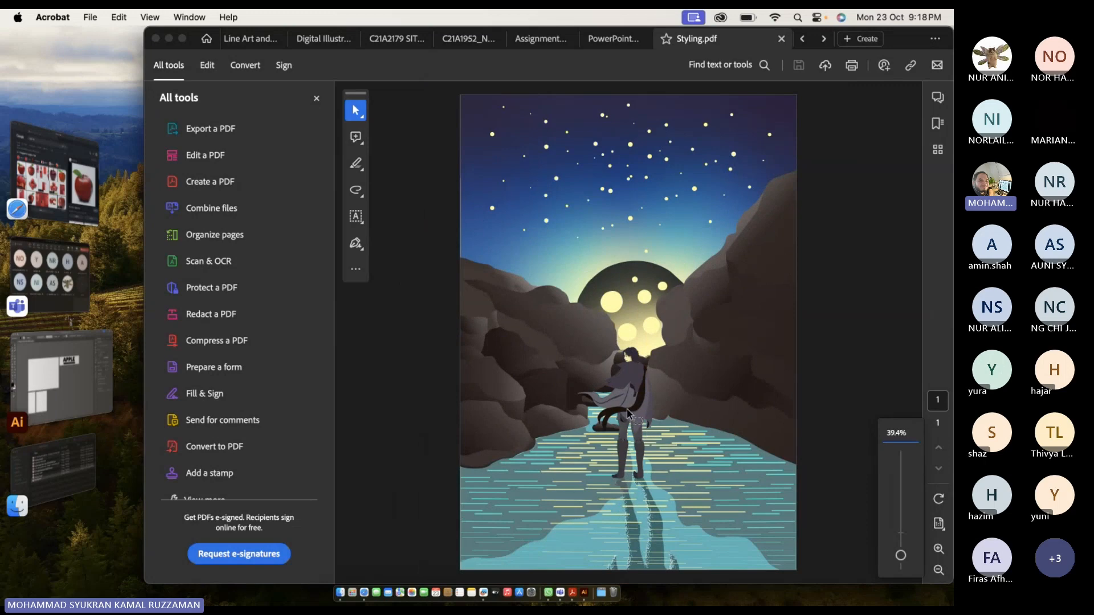
Examine the cloaked figure, rocks and moon in Styling.pdf's night river illustration at closer range.
{"action": "scroll", "coordinate": [627, 413], "scroll_direction": "up", "scroll_amount": 3}
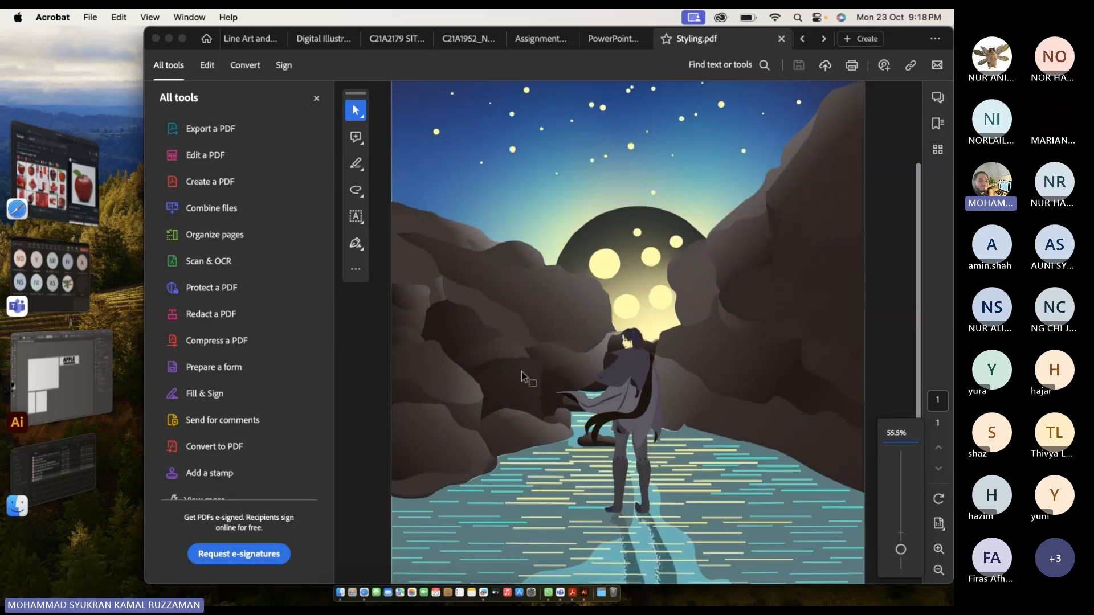
{"action": "scroll", "coordinate": [623, 414], "scroll_direction": "down", "scroll_amount": 2}
{"action": "scroll", "coordinate": [624, 415], "scroll_direction": "up", "scroll_amount": 4}
{"action": "scroll", "coordinate": [627, 420], "scroll_direction": "down", "scroll_amount": 3}
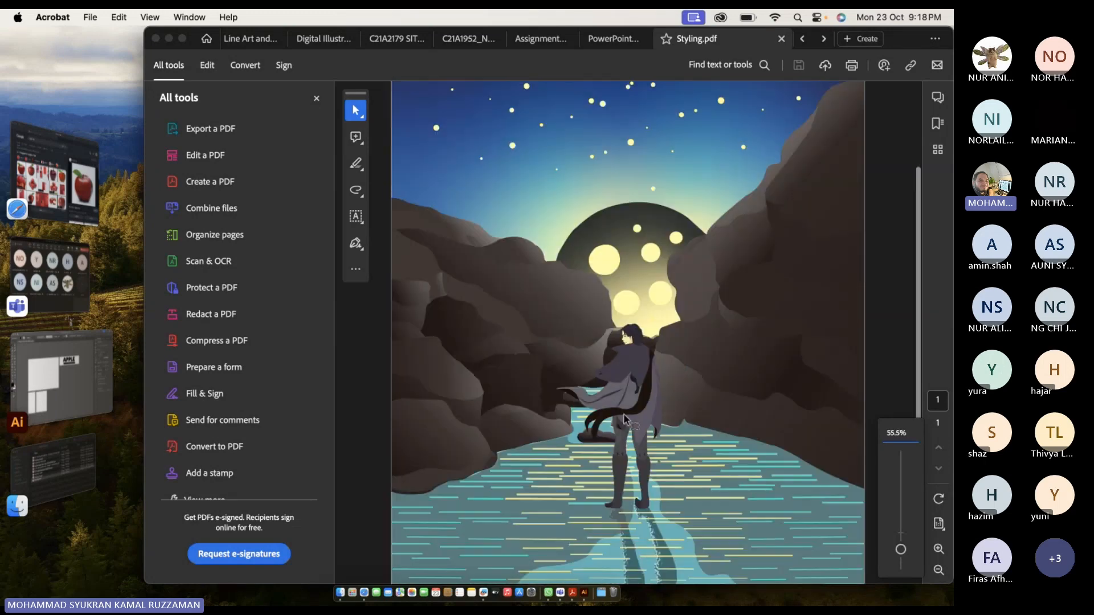
Open Styling-3.pdf from the Assignment 3 folder in Finder and view the horned woman and dragon illustration on page 2.
{"action": "left_click", "coordinate": [73, 463]}
{"action": "double_click", "coordinate": [367, 285]}
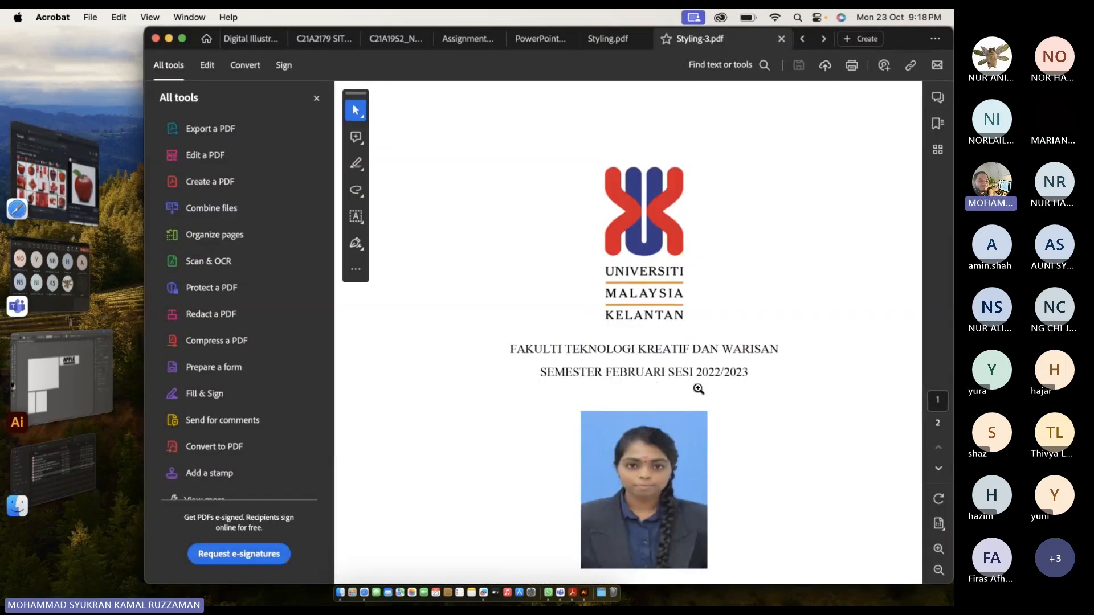
{"action": "scroll", "coordinate": [698, 389], "scroll_direction": "down", "scroll_amount": 3}
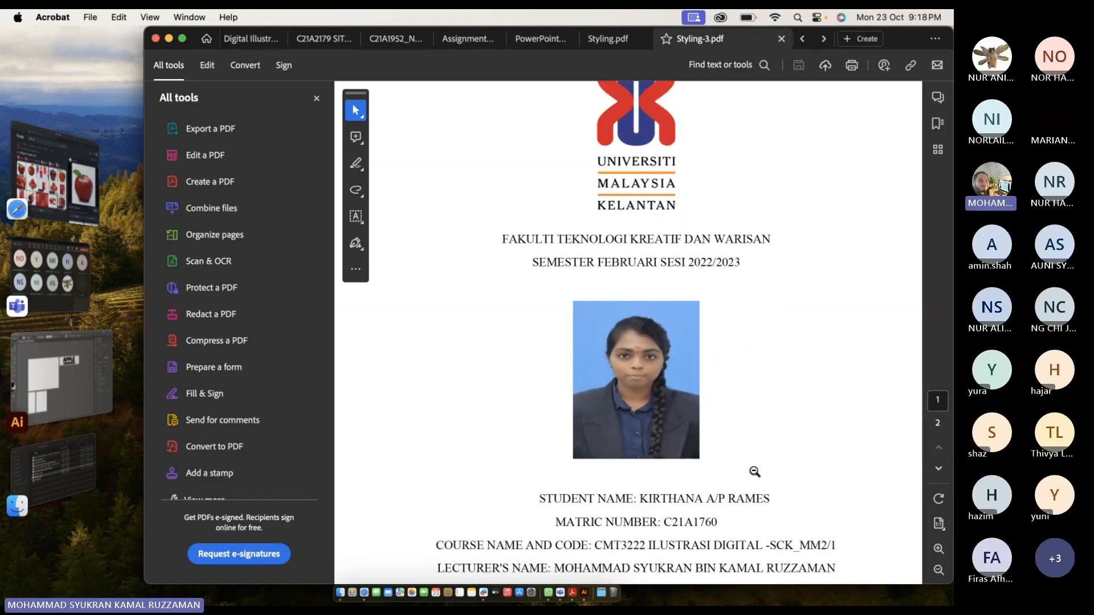
{"action": "scroll", "coordinate": [754, 472], "scroll_direction": "down", "scroll_amount": 10}
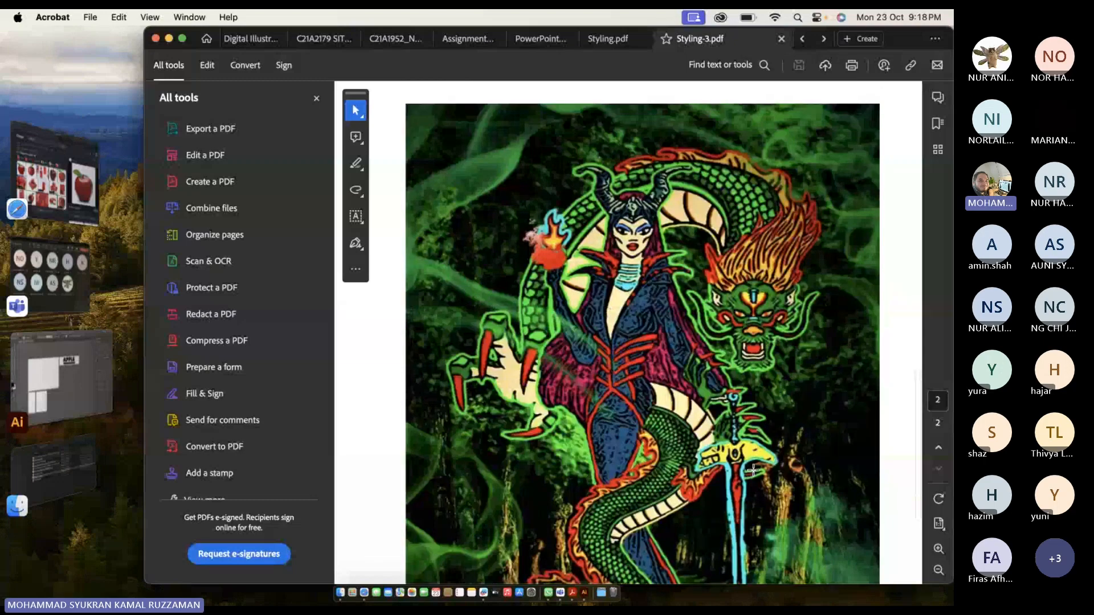
{"action": "scroll", "coordinate": [753, 470], "scroll_direction": "down", "scroll_amount": 3}
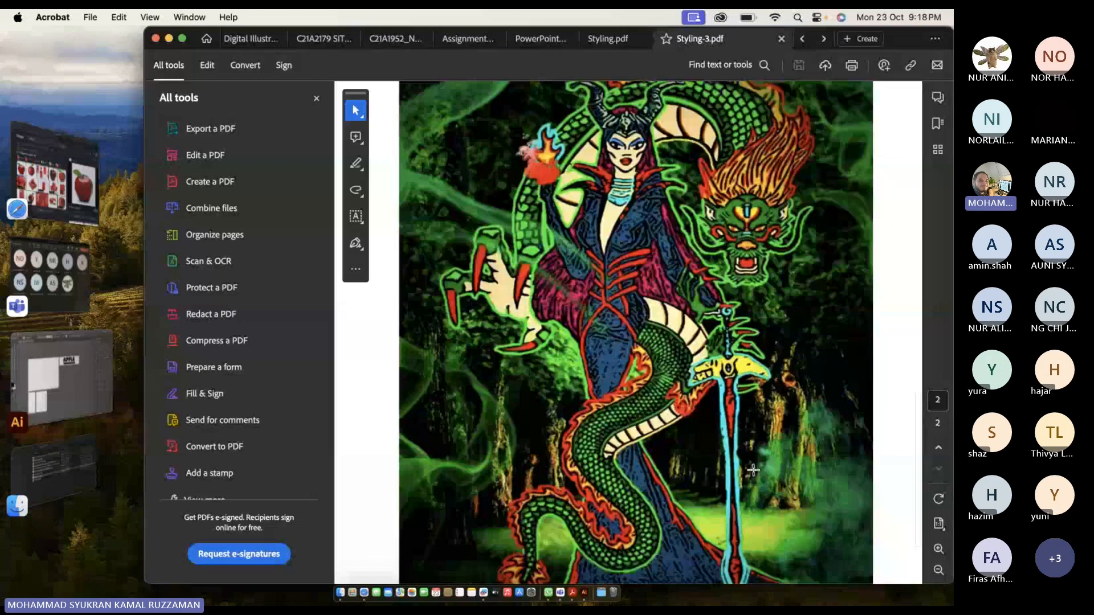
Examine the horned woman's costume, the dragon's scales and the sword up close, ending with a wider view of the illustration.
{"action": "scroll", "coordinate": [670, 227], "scroll_direction": "up", "scroll_amount": 3}
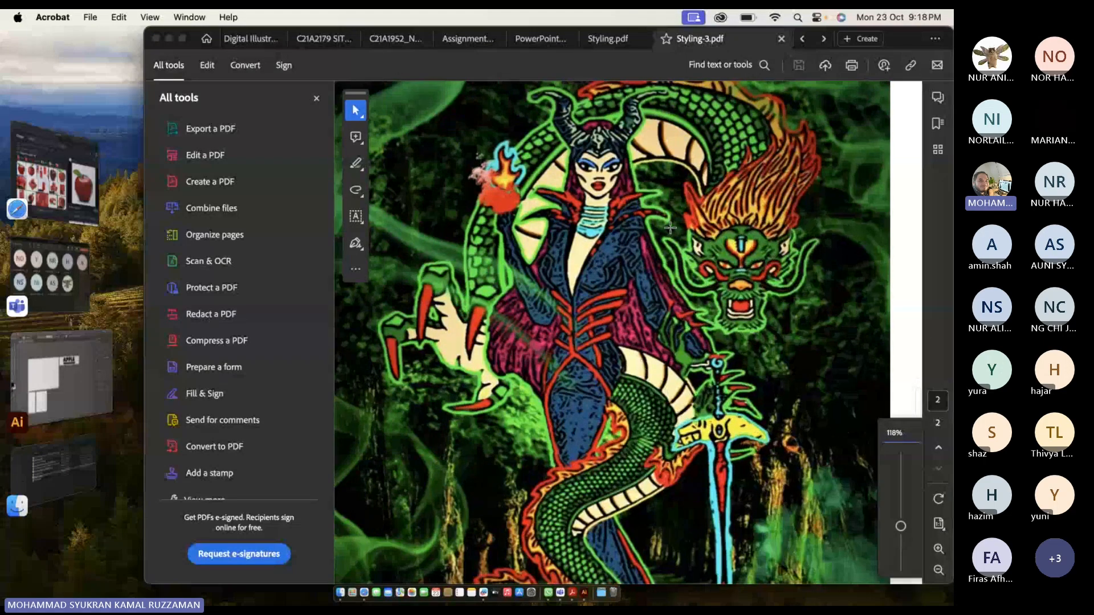
{"action": "scroll", "coordinate": [670, 228], "scroll_direction": "up", "scroll_amount": 5}
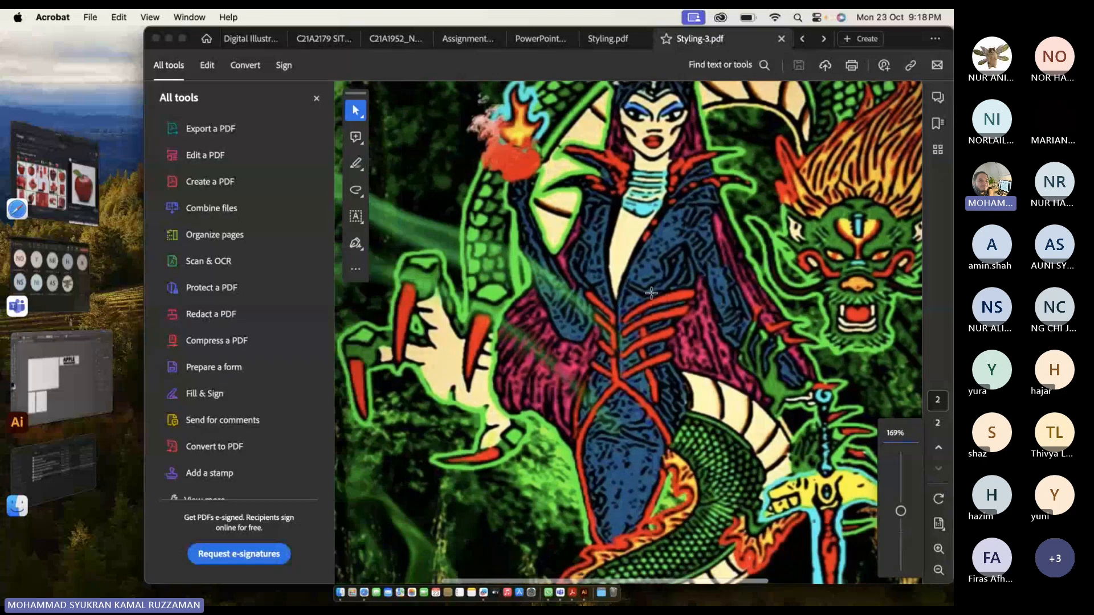
{"action": "scroll", "coordinate": [652, 293], "scroll_direction": "down", "scroll_amount": 3}
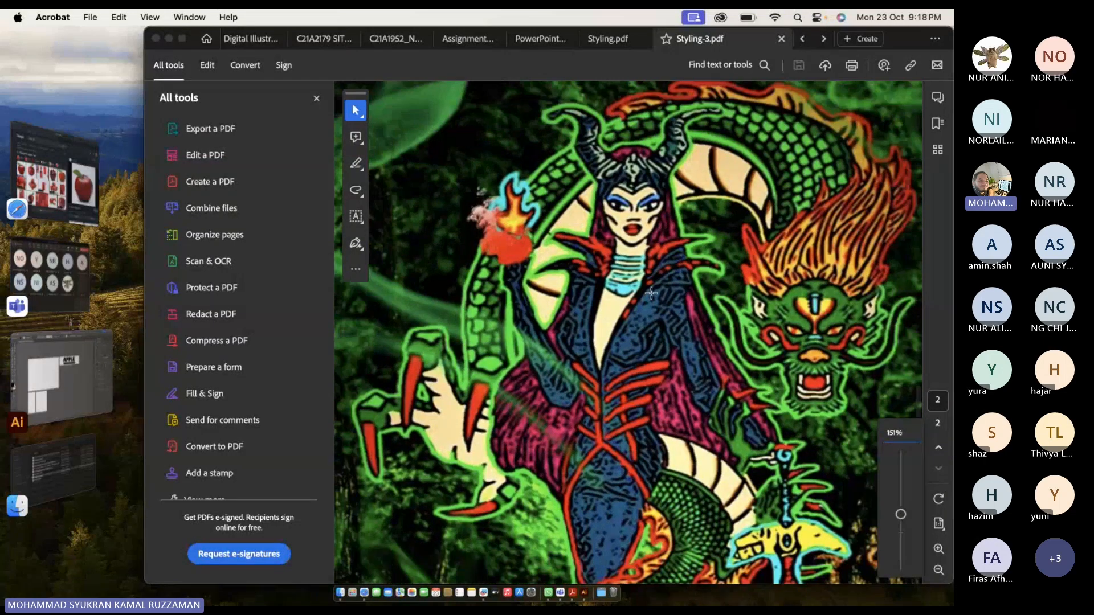
{"action": "scroll", "coordinate": [651, 292], "scroll_direction": "down", "scroll_amount": 5}
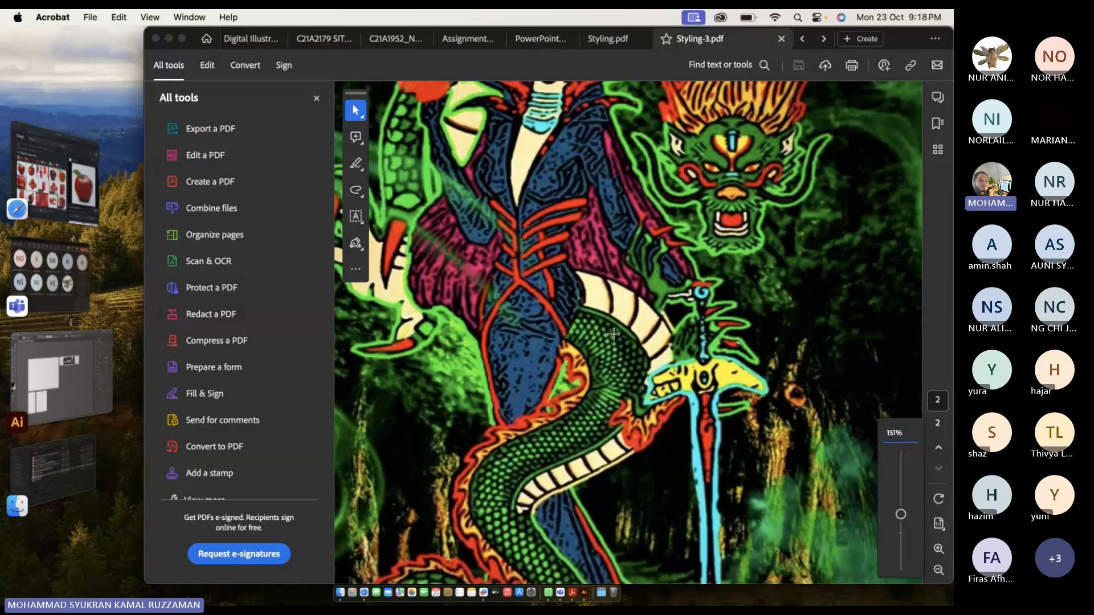
{"action": "scroll", "coordinate": [548, 277], "scroll_direction": "up", "scroll_amount": 4}
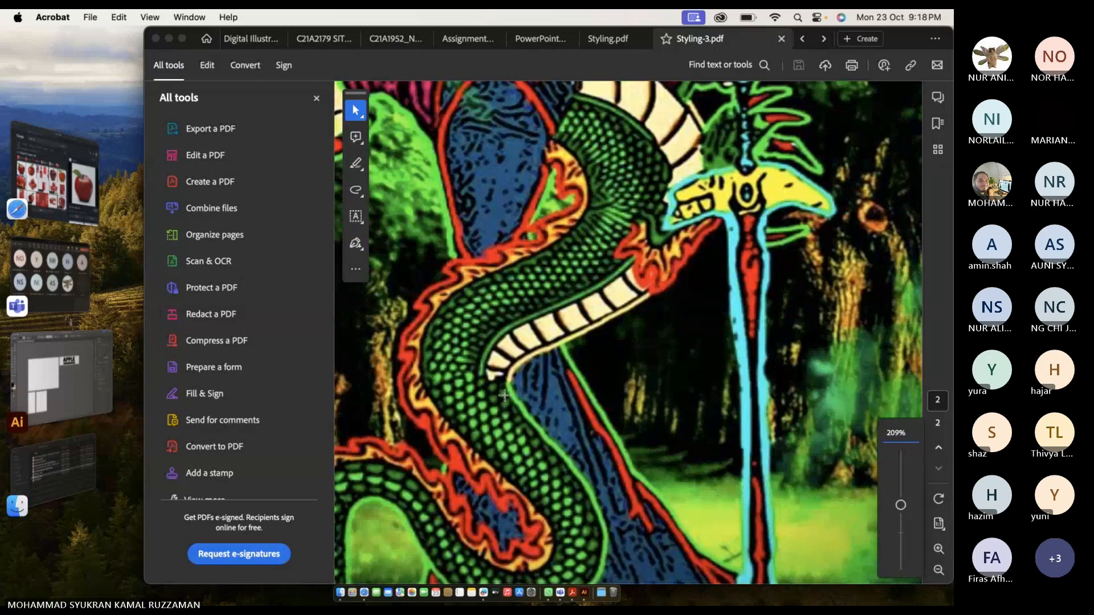
{"action": "scroll", "coordinate": [504, 394], "scroll_direction": "up", "scroll_amount": 1}
{"action": "scroll", "coordinate": [504, 394], "scroll_direction": "down", "scroll_amount": 4}
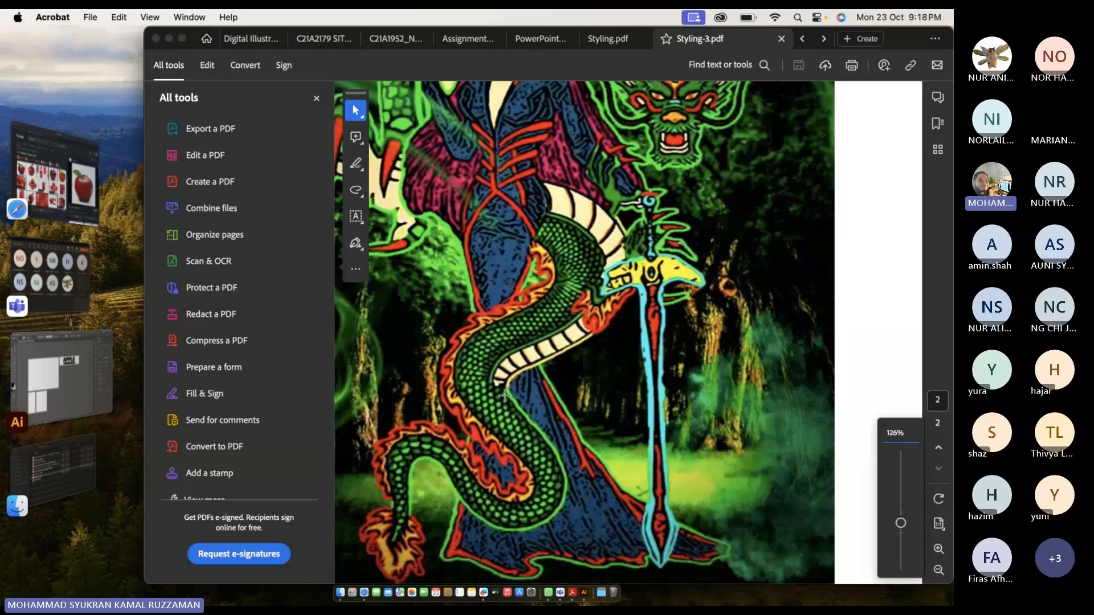
{"action": "scroll", "coordinate": [504, 394], "scroll_direction": "down", "scroll_amount": 3}
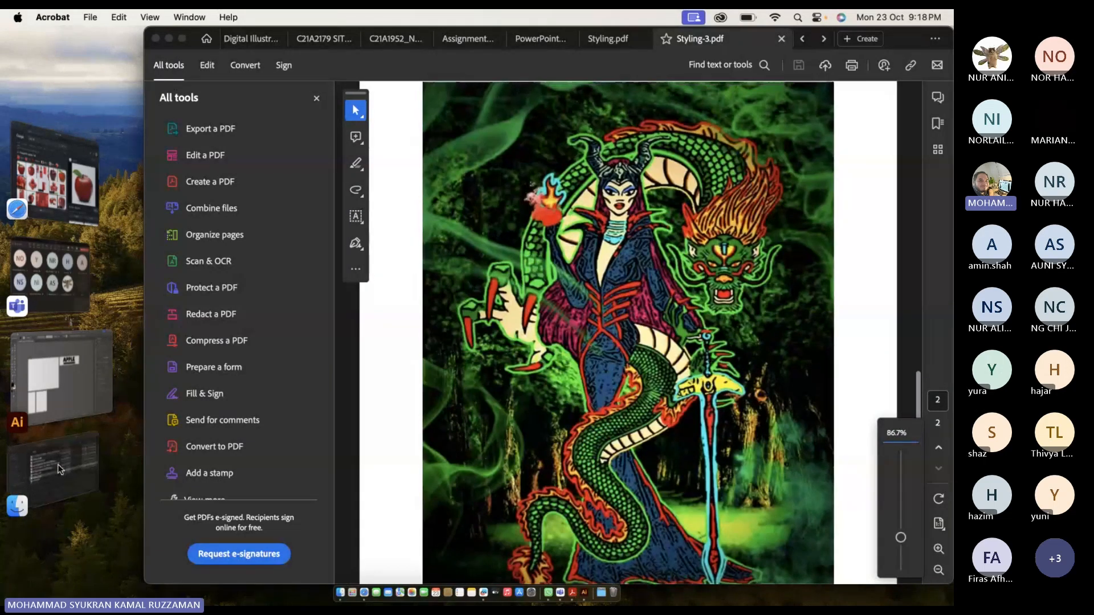
Open Styling-2.pdf from the Assignment 3 folder in Finder and show the elephant samurai illustration on page 2.
{"action": "left_click", "coordinate": [57, 465]}
{"action": "double_click", "coordinate": [313, 266]}
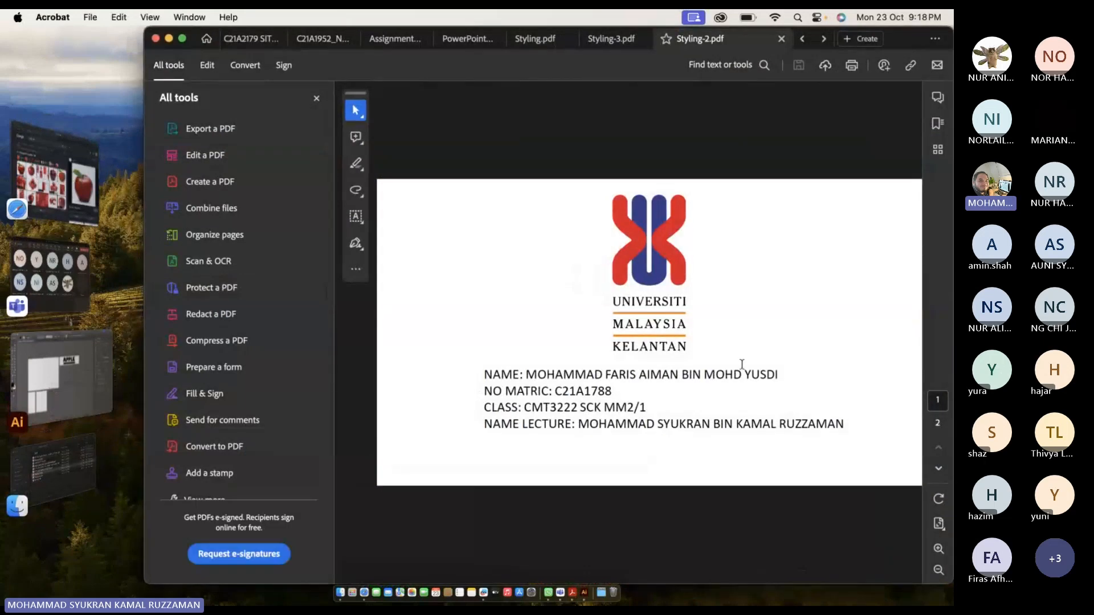
{"action": "scroll", "coordinate": [742, 365], "scroll_direction": "down", "scroll_amount": 3}
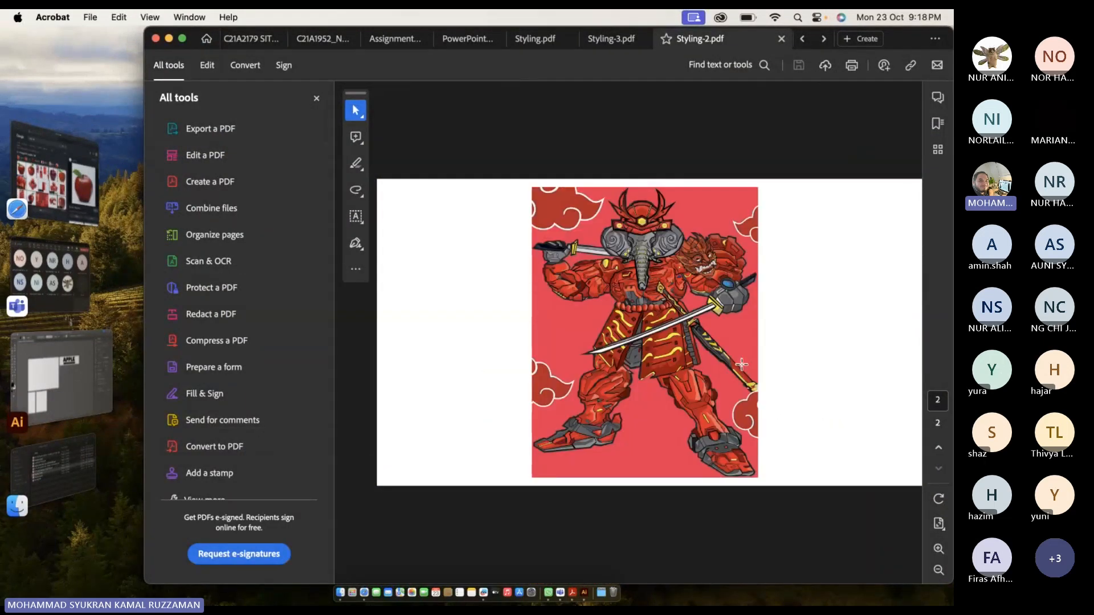
Examine the elephant samurai's helmet, trunk, armour and swords up close, and then at a wider view.
{"action": "scroll", "coordinate": [740, 351], "scroll_direction": "up", "scroll_amount": 3}
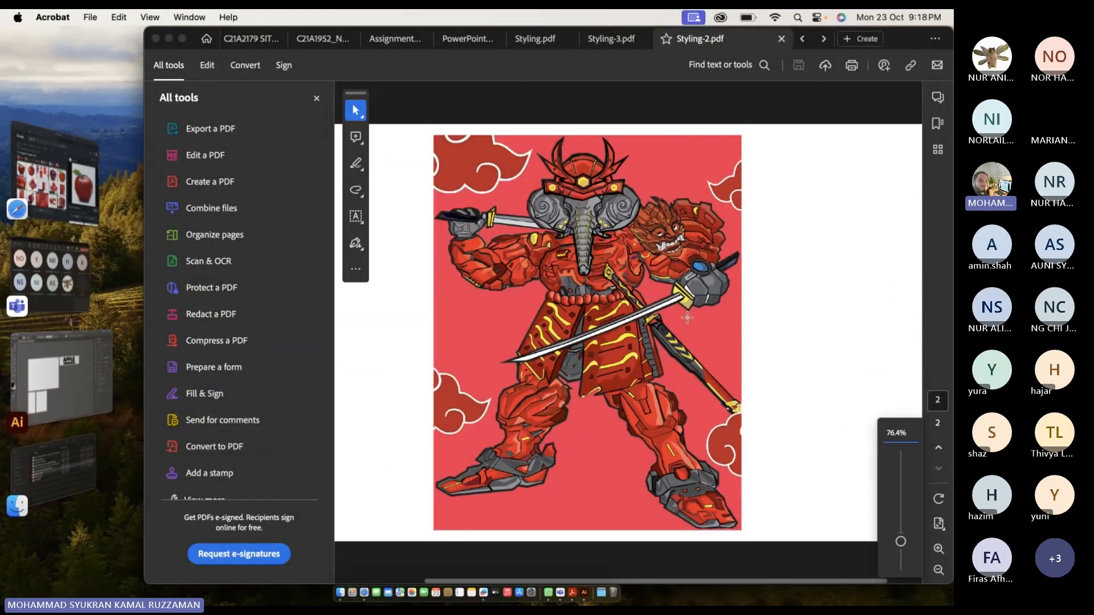
{"action": "scroll", "coordinate": [688, 317], "scroll_direction": "up", "scroll_amount": 10}
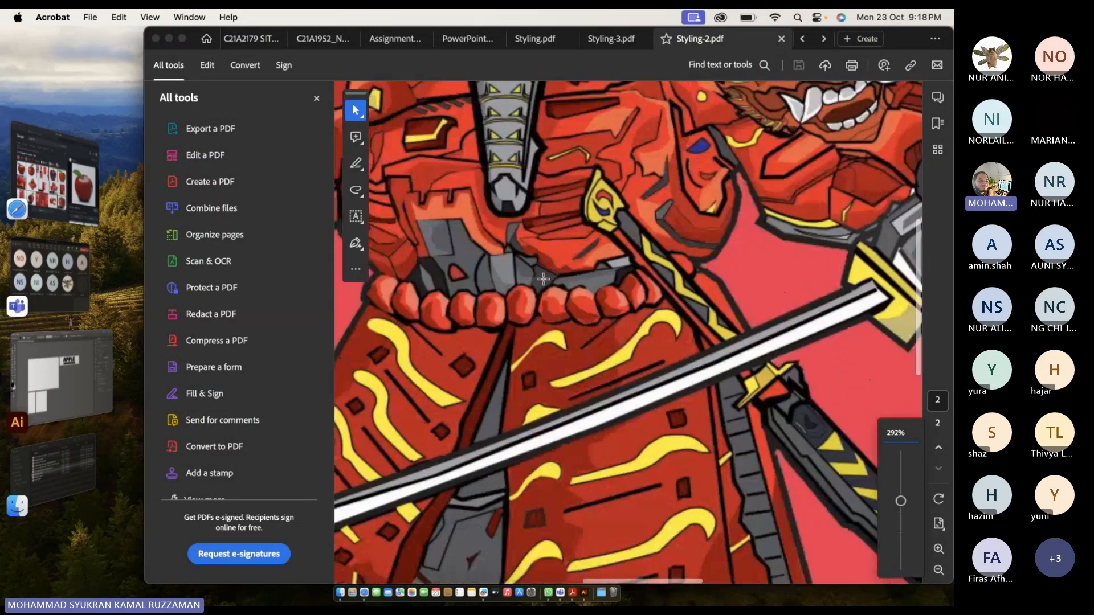
{"action": "scroll", "coordinate": [542, 279], "scroll_direction": "up", "scroll_amount": 15}
{"action": "scroll", "coordinate": [594, 283], "scroll_direction": "down", "scroll_amount": 12}
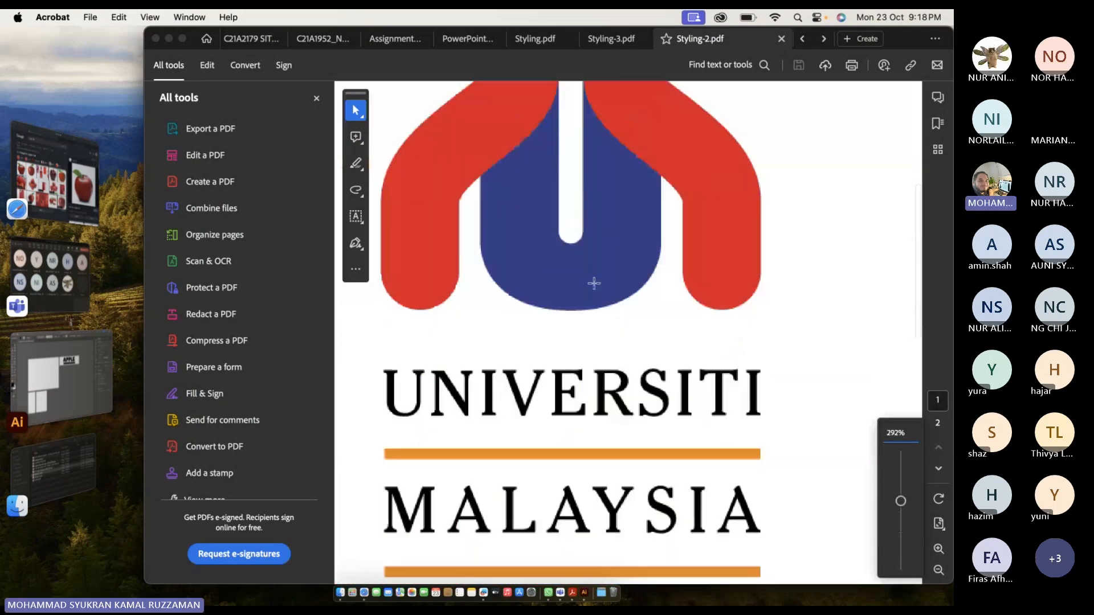
{"action": "scroll", "coordinate": [593, 283], "scroll_direction": "down", "scroll_amount": 3}
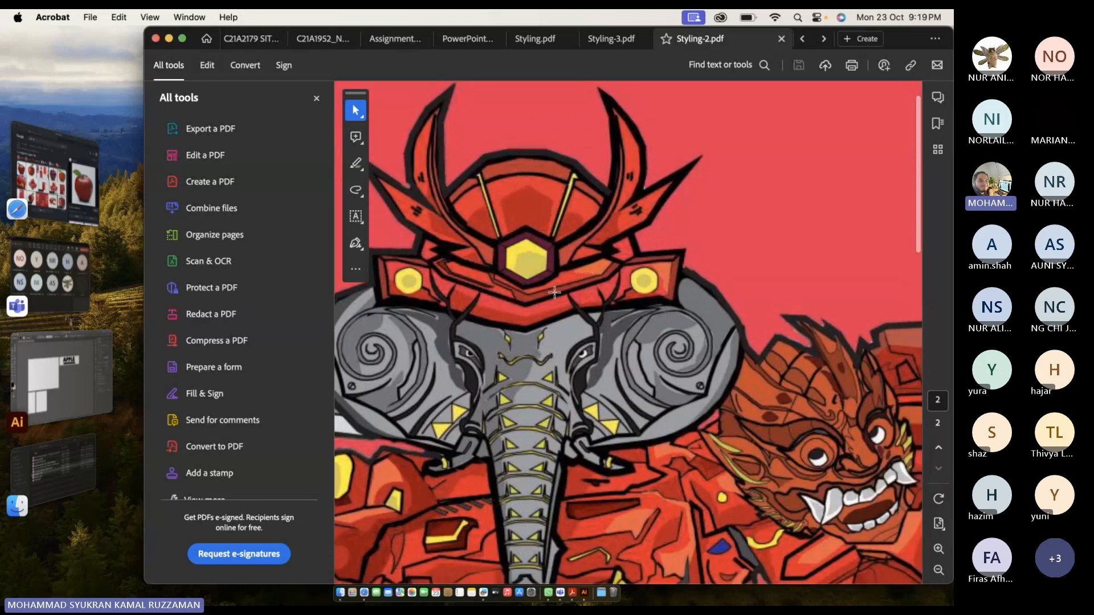
{"action": "scroll", "coordinate": [485, 315], "scroll_direction": "down", "scroll_amount": 7}
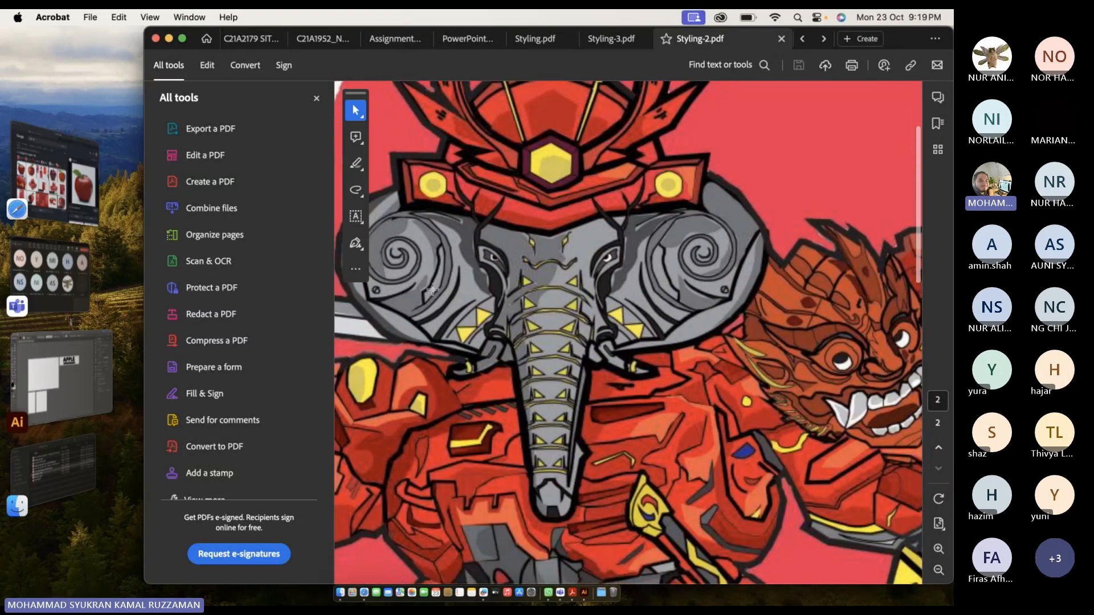
{"action": "scroll", "coordinate": [432, 289], "scroll_direction": "down", "scroll_amount": 15}
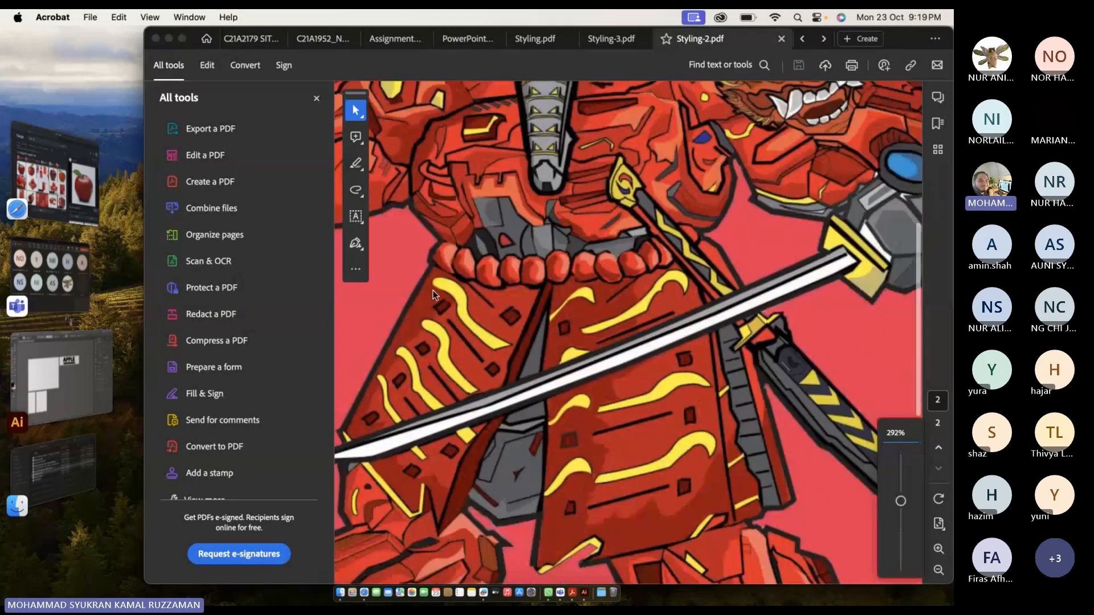
{"action": "scroll", "coordinate": [432, 291], "scroll_direction": "down", "scroll_amount": 6}
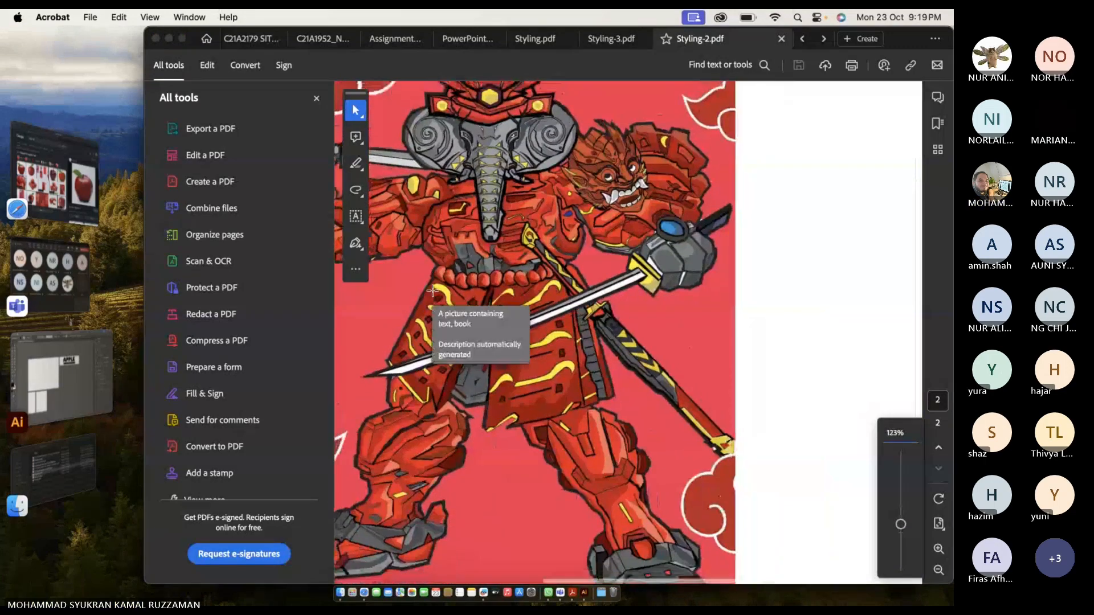
{"action": "scroll", "coordinate": [460, 299], "scroll_direction": "down", "scroll_amount": 3}
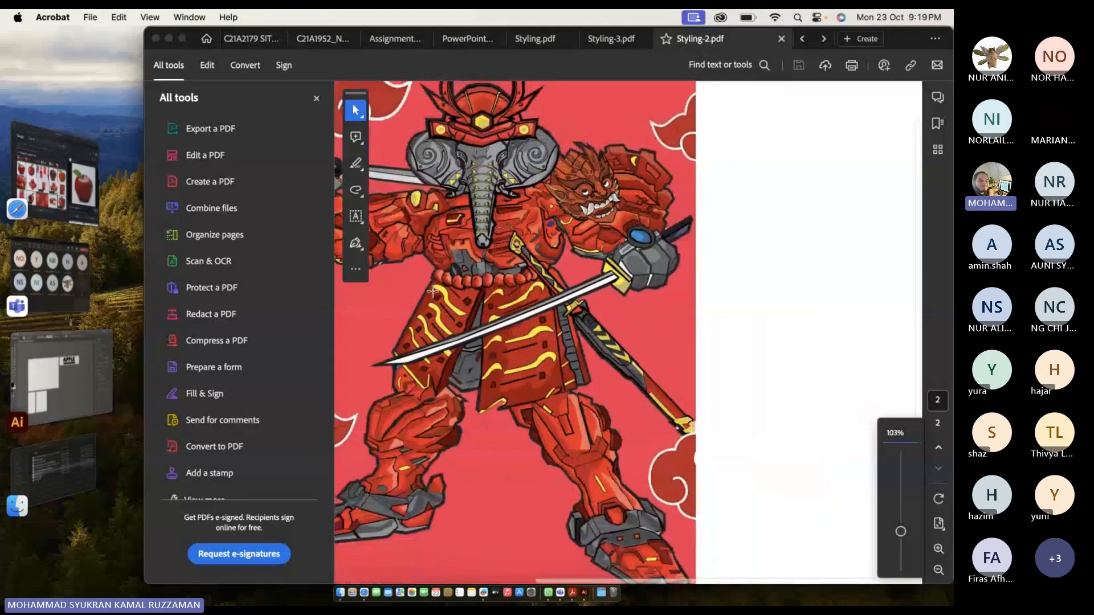
{"action": "scroll", "coordinate": [459, 299], "scroll_direction": "up", "scroll_amount": 3}
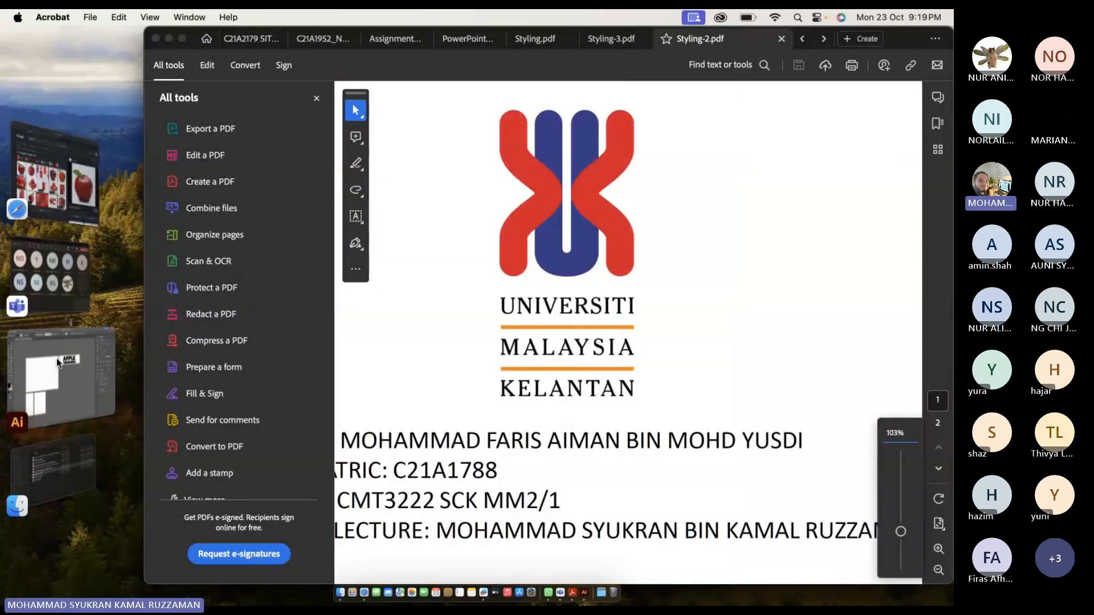
Open the 177 KB STYLING PDF from the Assignment 3 folder and examine the kneeling scythe bearer illustration on page 2.
{"action": "left_click", "coordinate": [70, 459]}
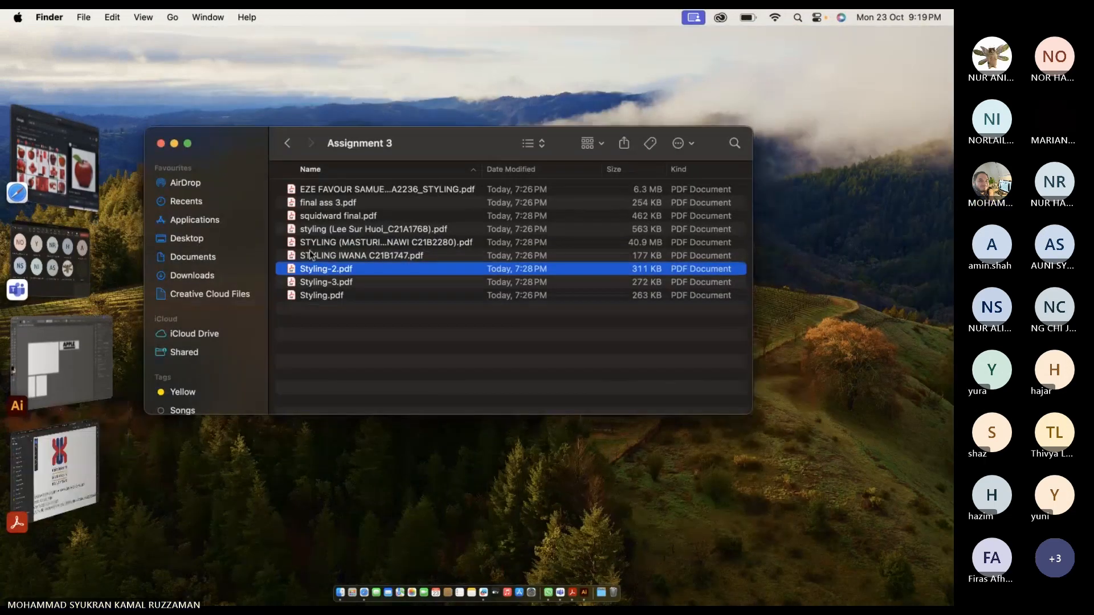
{"action": "double_click", "coordinate": [309, 252]}
{"action": "scroll", "coordinate": [541, 275], "scroll_direction": "down", "scroll_amount": 2}
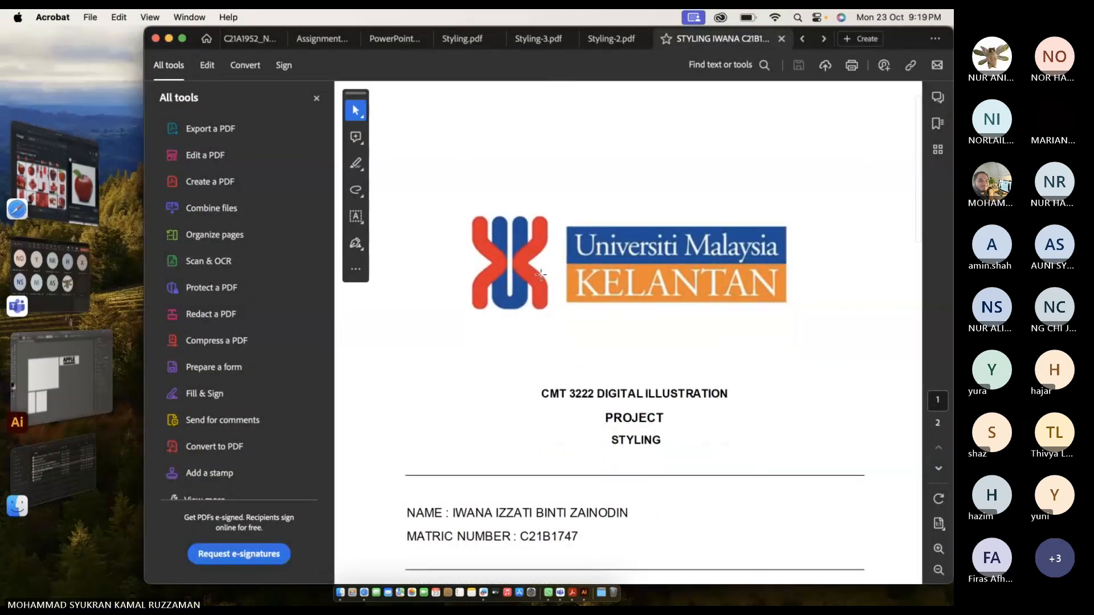
{"action": "scroll", "coordinate": [540, 274], "scroll_direction": "down", "scroll_amount": 5}
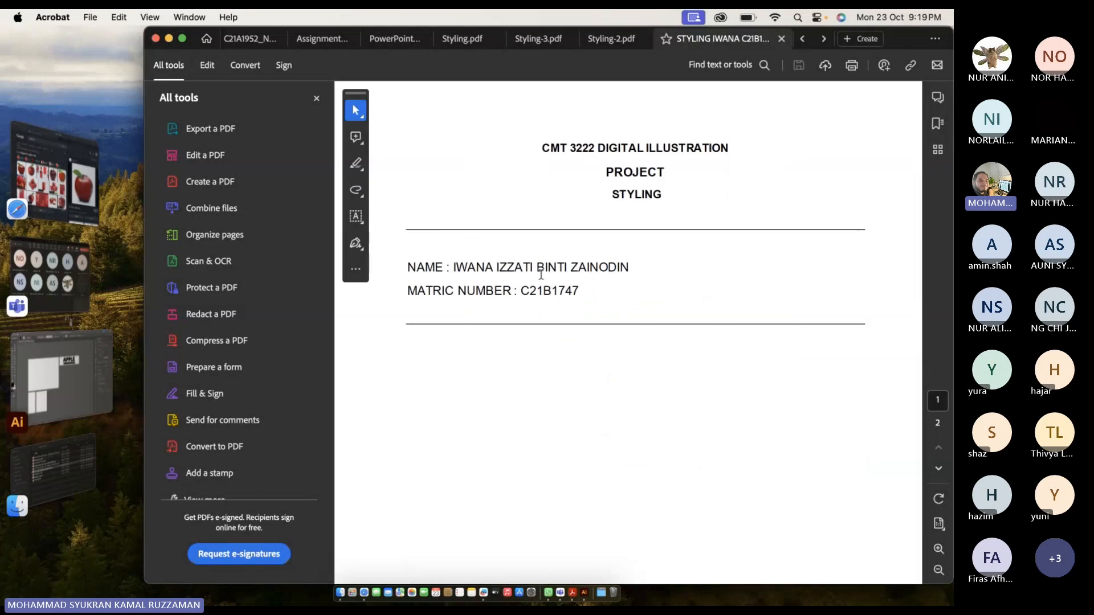
{"action": "scroll", "coordinate": [541, 275], "scroll_direction": "down", "scroll_amount": 10}
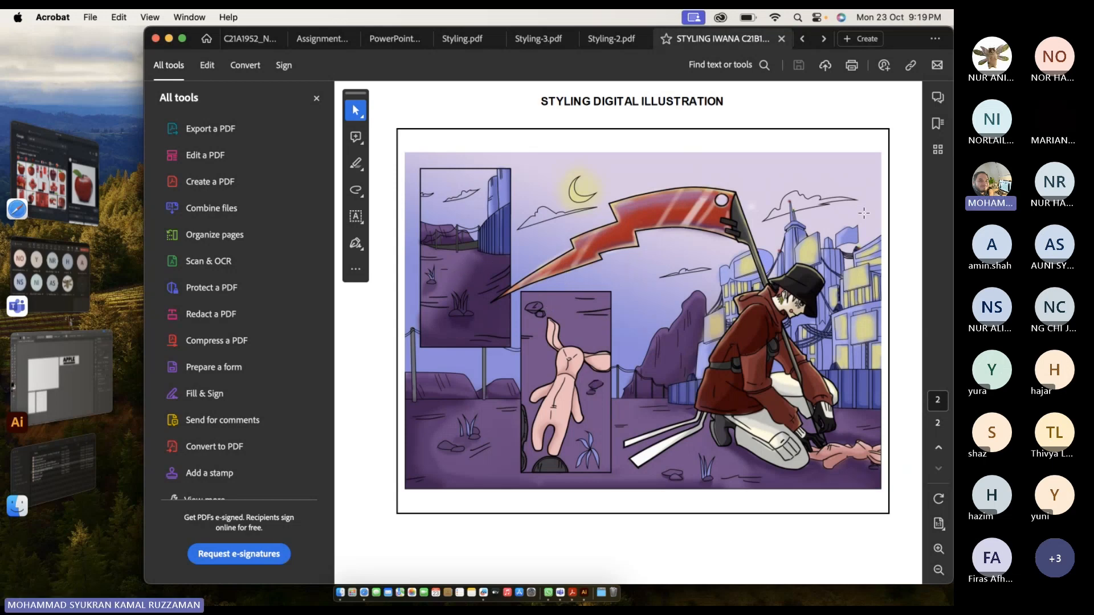
{"action": "scroll", "coordinate": [836, 322], "scroll_direction": "up", "scroll_amount": 3}
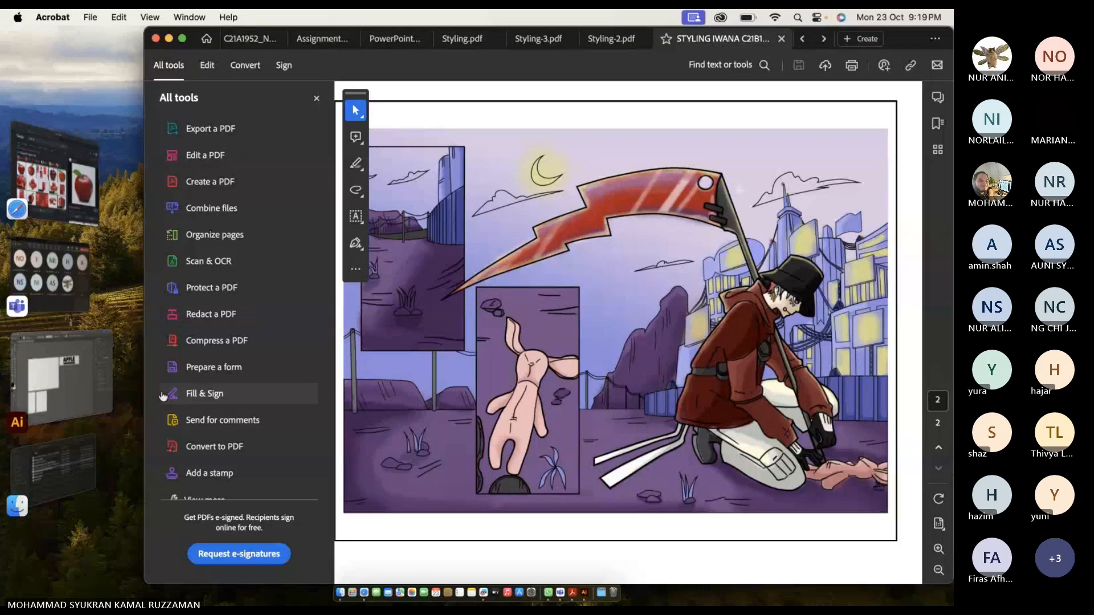
Open the 40.9 MB STYLING PDF from the Assignment 3 folder and view the whole masked boy illustration.
{"action": "left_click", "coordinate": [61, 468]}
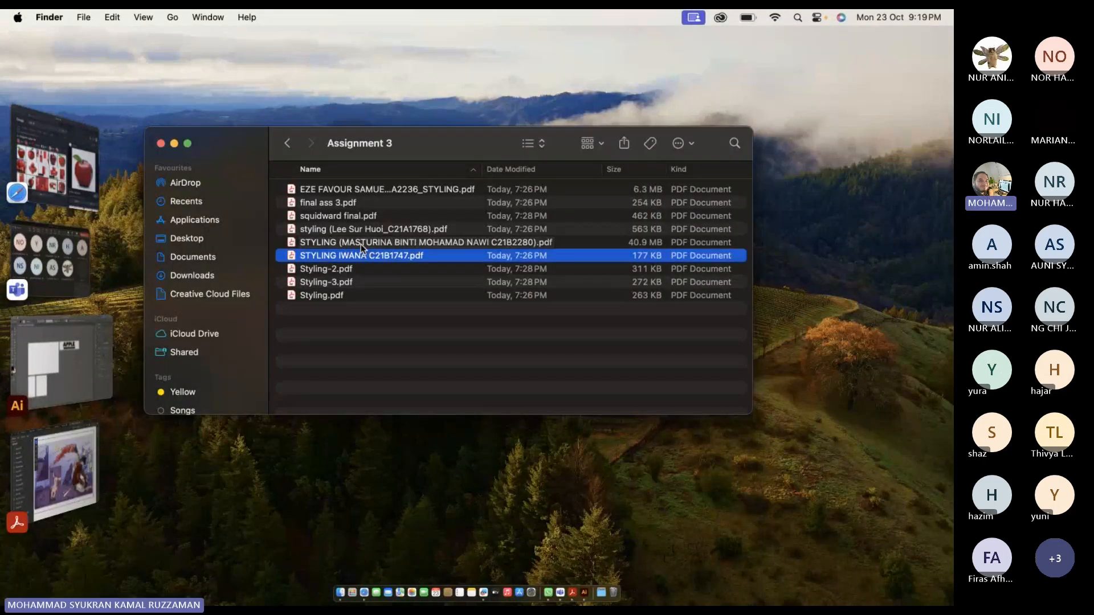
{"action": "key", "text": "super+o"}
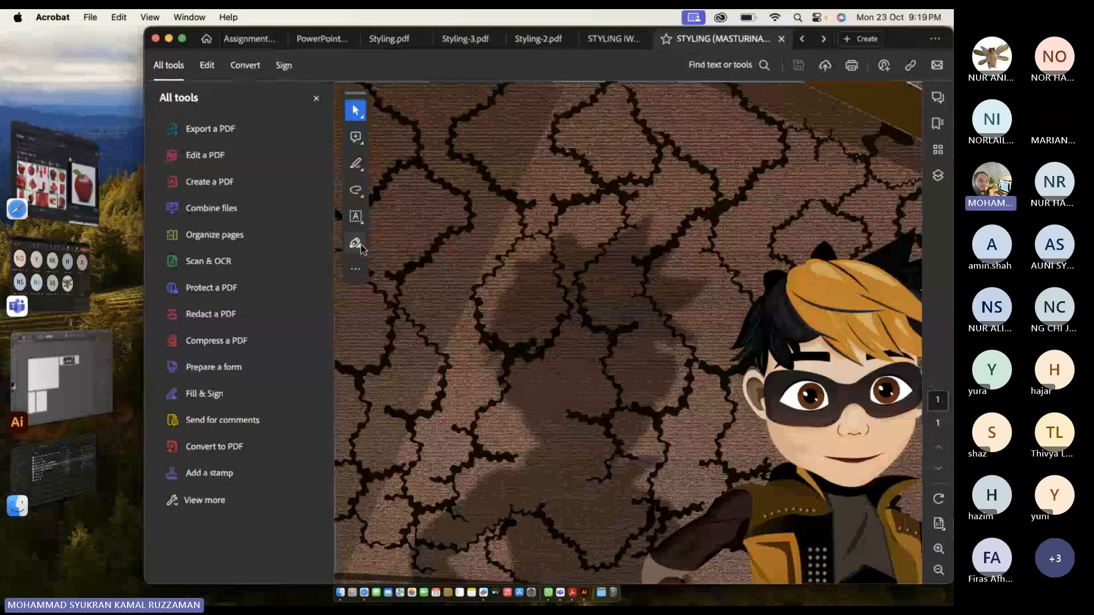
{"action": "scroll", "coordinate": [527, 297], "scroll_direction": "down", "scroll_amount": 3}
{"action": "scroll", "coordinate": [528, 296], "scroll_direction": "down", "scroll_amount": 3}
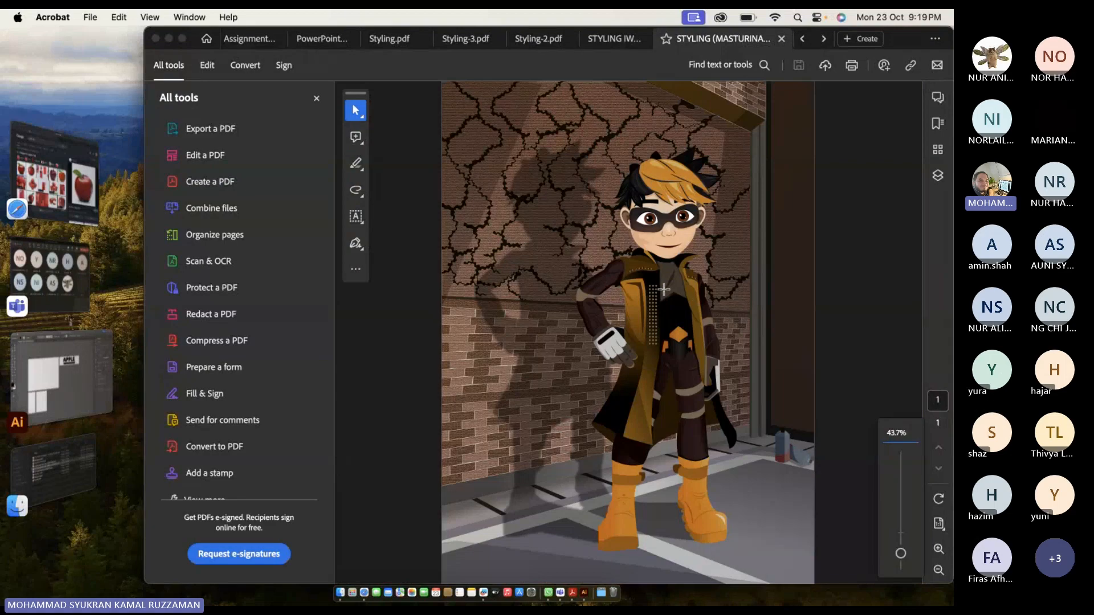
{"action": "scroll", "coordinate": [703, 184], "scroll_direction": "up", "scroll_amount": 2}
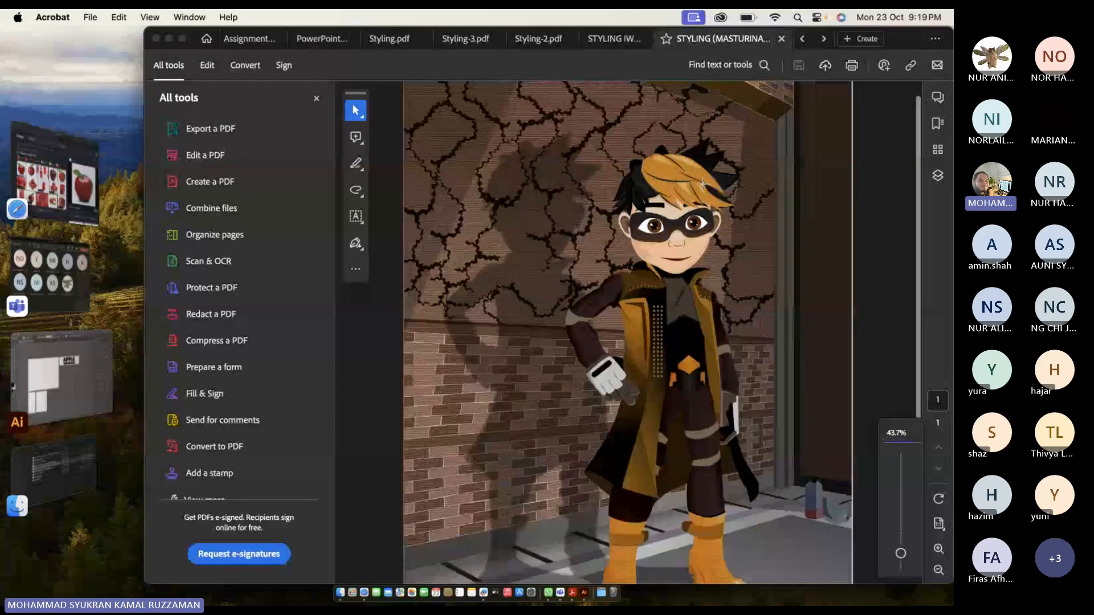
{"action": "scroll", "coordinate": [703, 183], "scroll_direction": "down", "scroll_amount": 2}
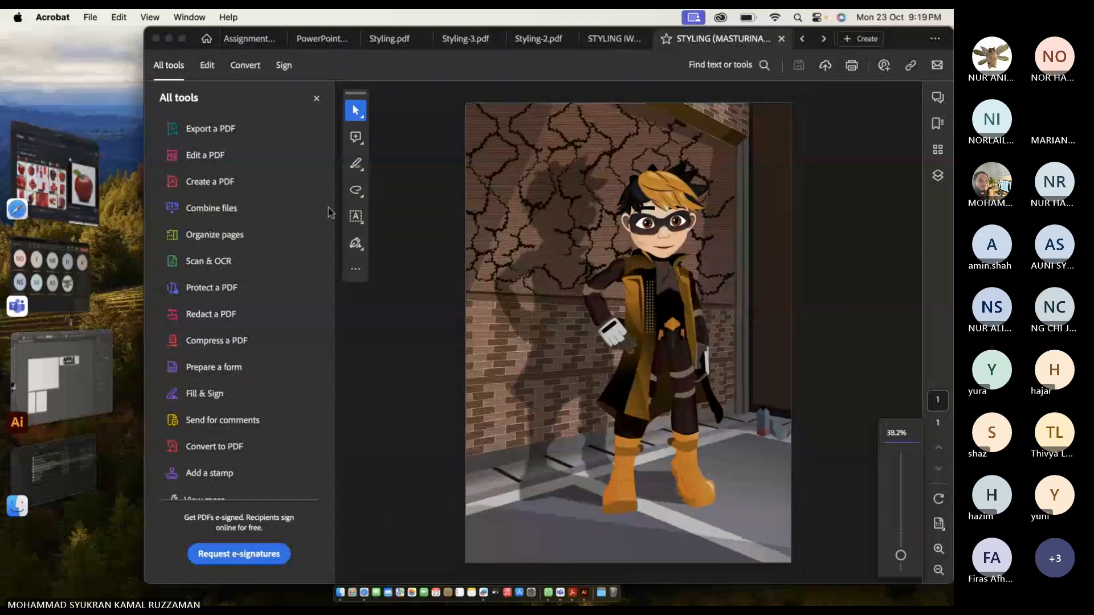
Open the 563 KB styling PDF from the Assignment 3 folder in Finder and show the whole schoolgirl illustration on page 2.
{"action": "left_click", "coordinate": [61, 431]}
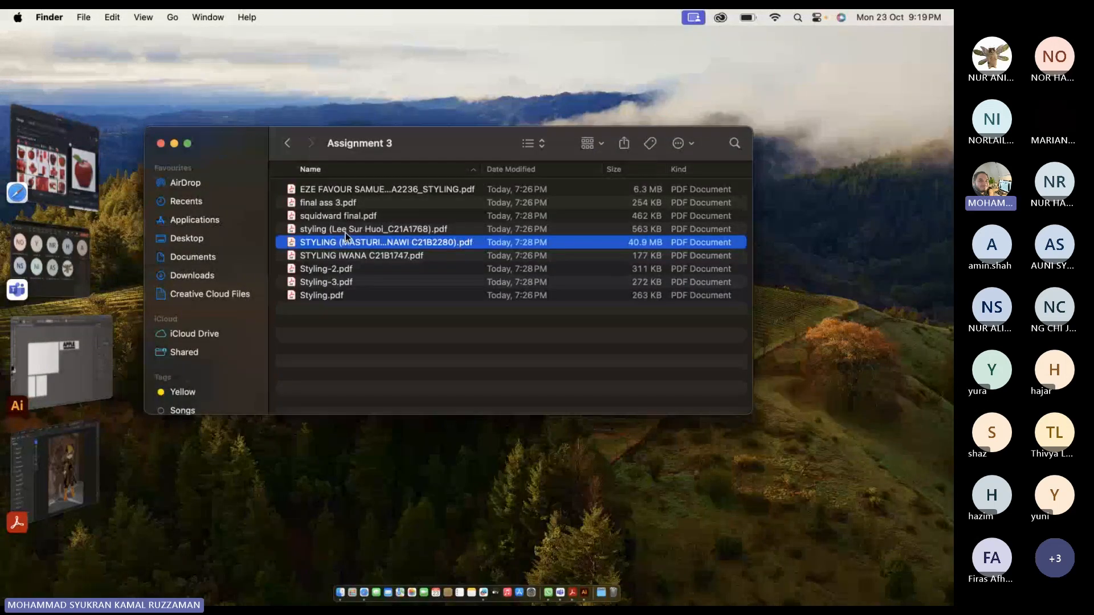
{"action": "double_click", "coordinate": [343, 232]}
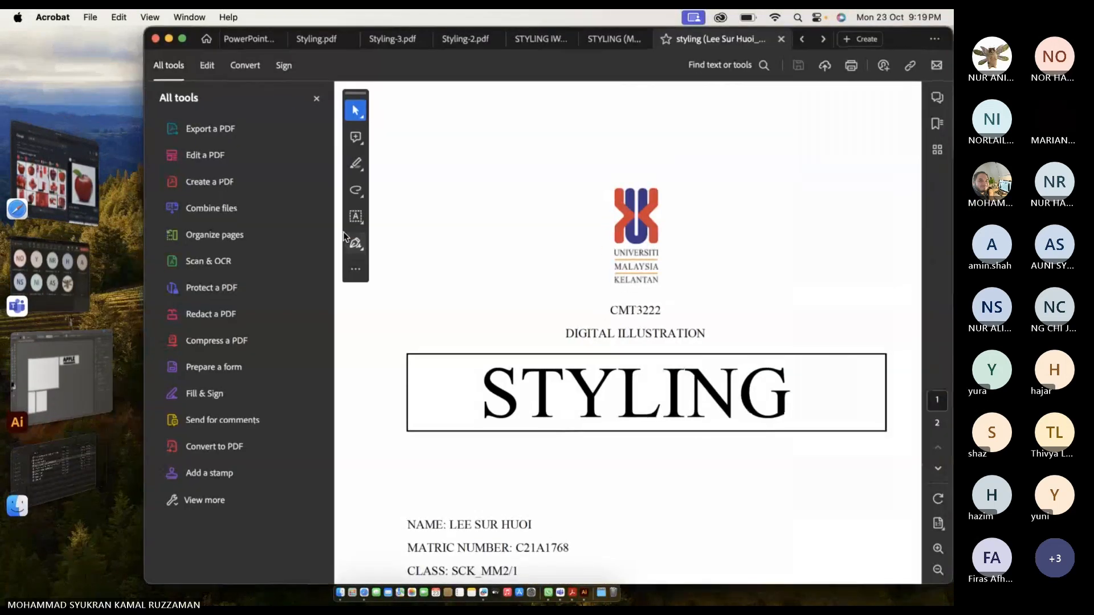
{"action": "scroll", "coordinate": [665, 348], "scroll_direction": "down", "scroll_amount": 2}
{"action": "scroll", "coordinate": [665, 347], "scroll_direction": "down", "scroll_amount": 15}
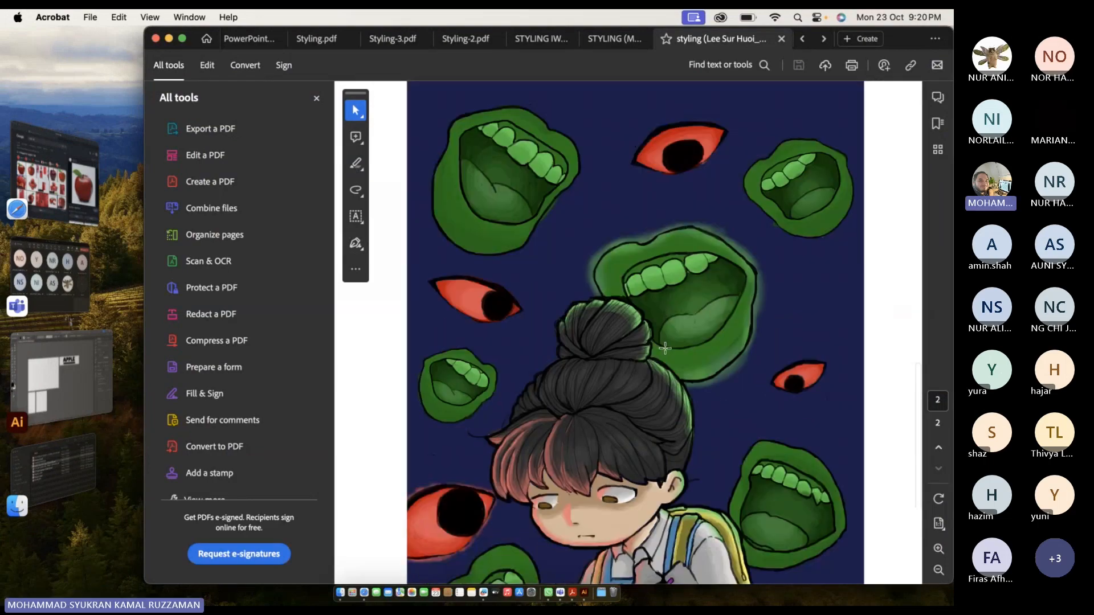
{"action": "scroll", "coordinate": [665, 350], "scroll_direction": "down", "scroll_amount": 2}
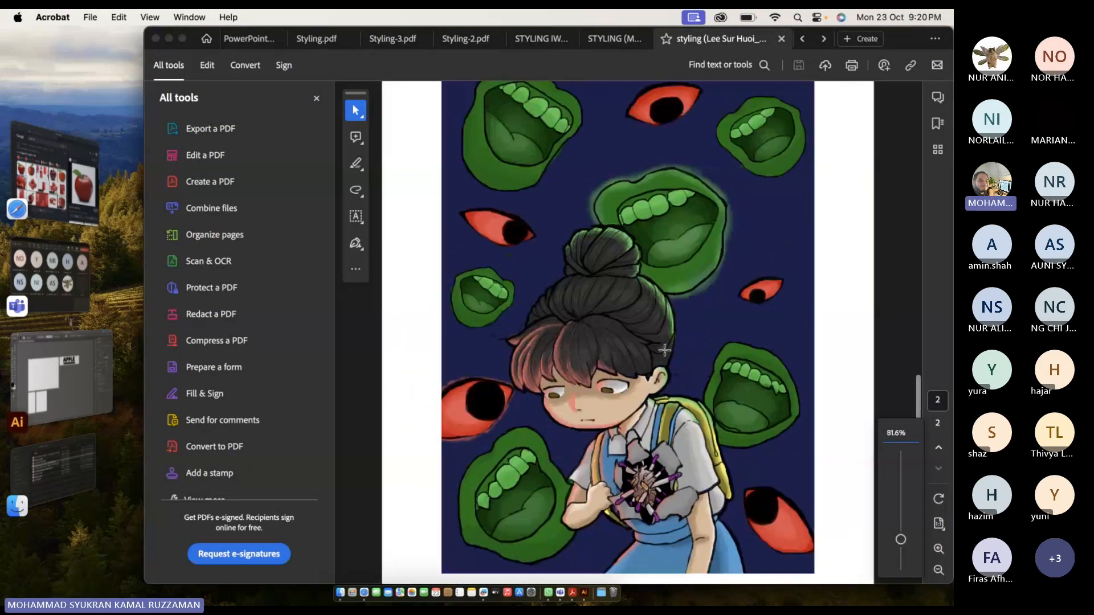
{"action": "scroll", "coordinate": [664, 349], "scroll_direction": "down", "scroll_amount": 1}
{"action": "scroll", "coordinate": [666, 353], "scroll_direction": "down", "scroll_amount": 1}
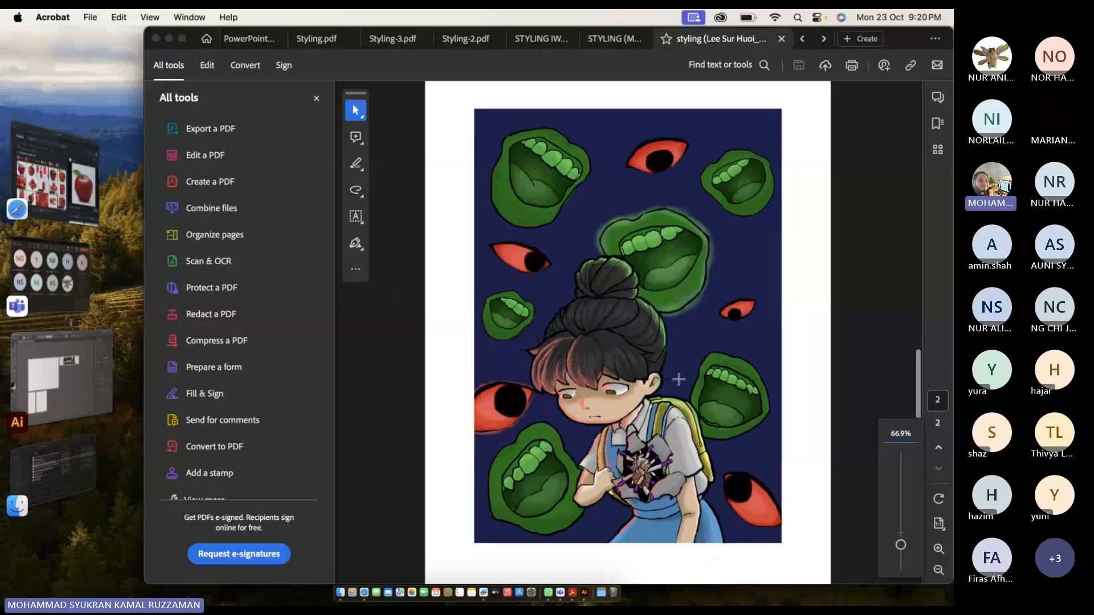
Examine the schoolgirl's hair, face, torn chest and the surrounding green mouths up close, and then at a wider view.
{"action": "scroll", "coordinate": [572, 350], "scroll_direction": "up", "scroll_amount": 5}
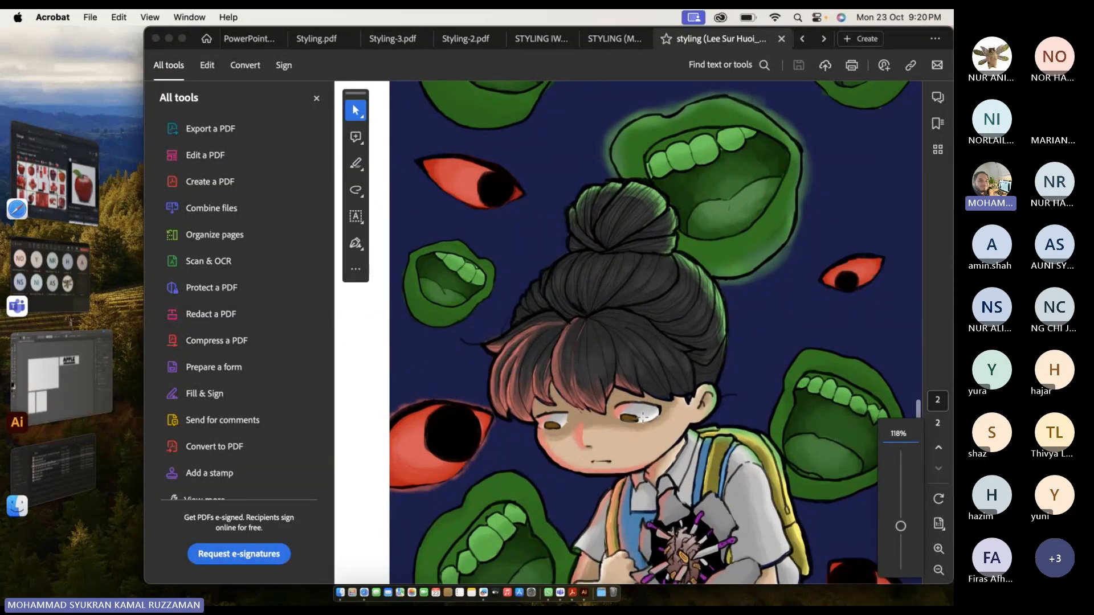
{"action": "scroll", "coordinate": [640, 436], "scroll_direction": "down", "scroll_amount": 3}
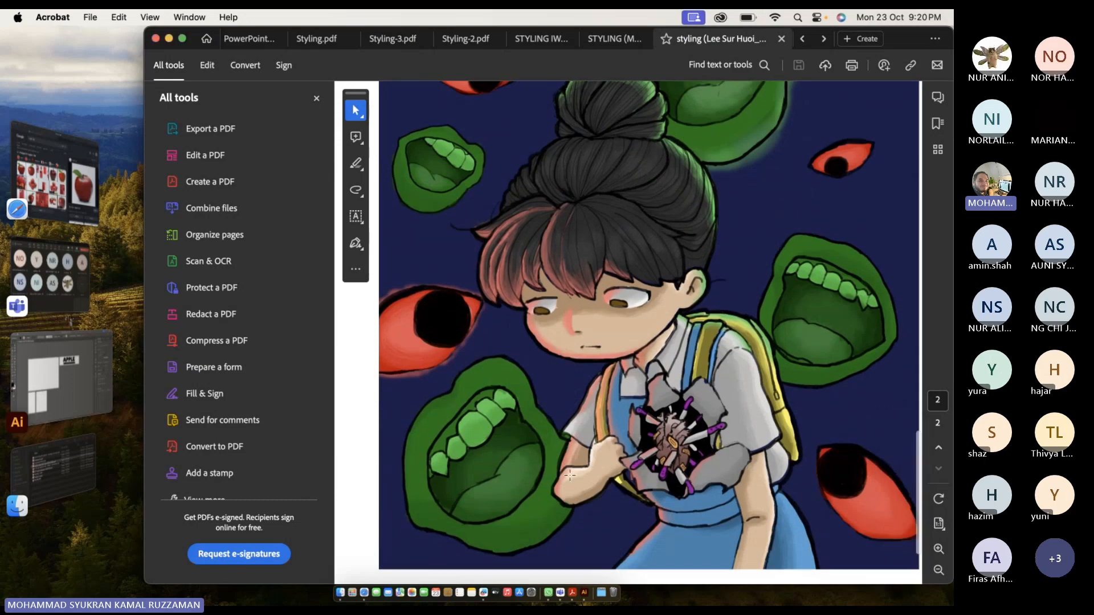
{"action": "scroll", "coordinate": [602, 494], "scroll_direction": "up", "scroll_amount": 2}
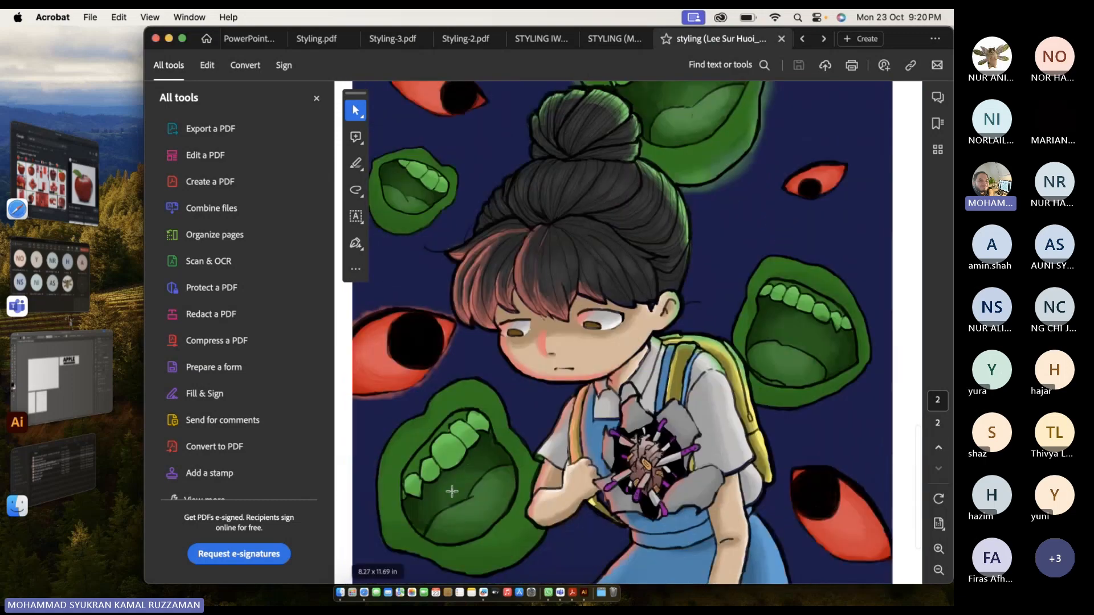
{"action": "scroll", "coordinate": [490, 495], "scroll_direction": "down", "scroll_amount": 2}
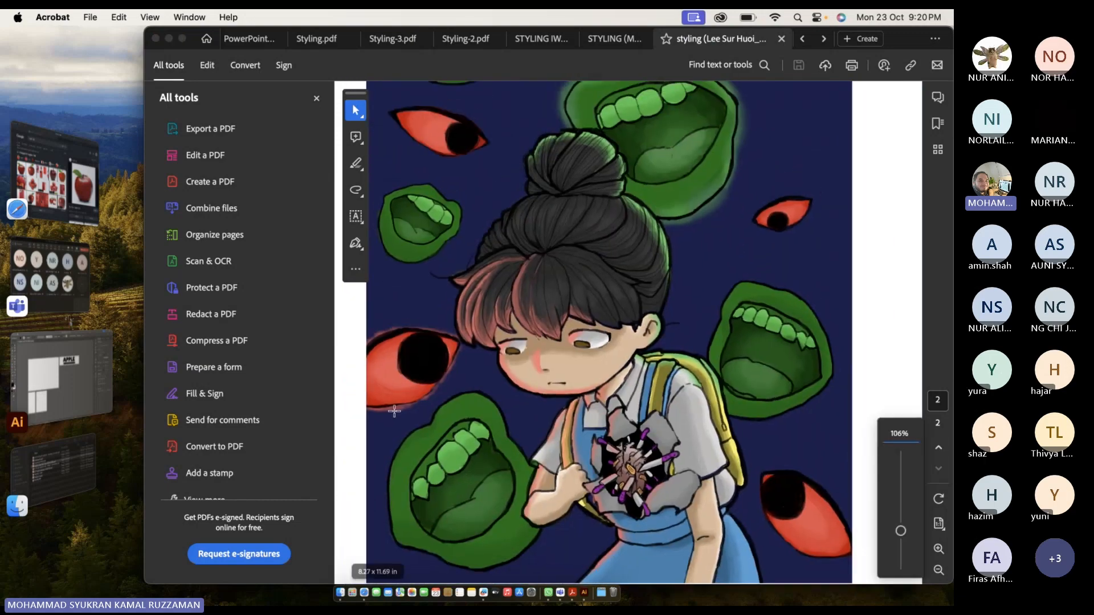
{"action": "scroll", "coordinate": [425, 379], "scroll_direction": "down", "scroll_amount": 4}
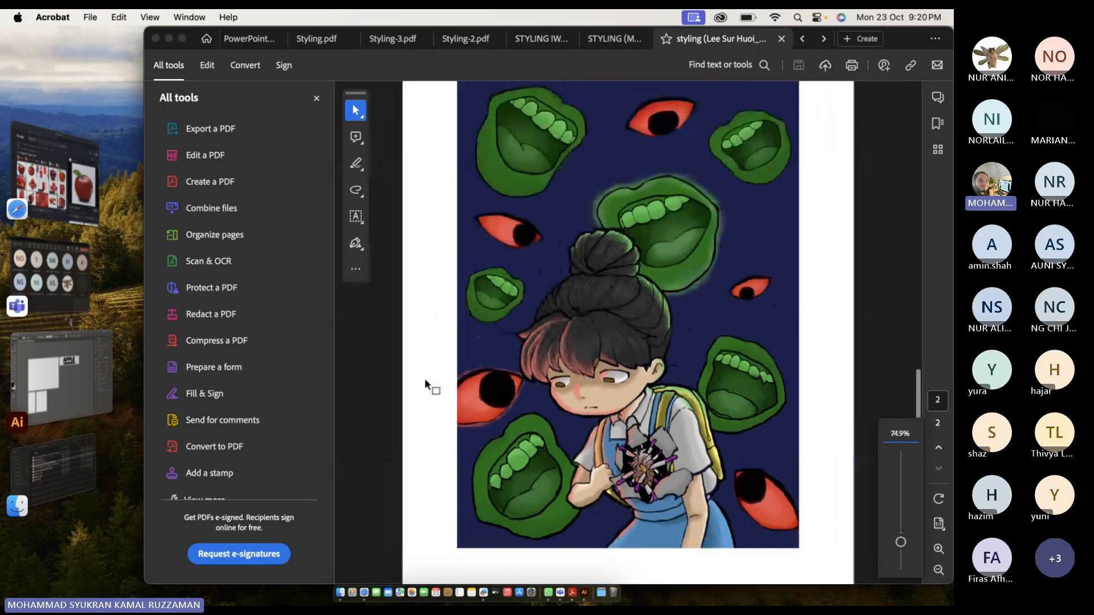
Open squidward final.pdf from the Assignment 3 folder in Finder and view the muscular yellow figure from head to legs.
{"action": "left_click", "coordinate": [70, 464]}
{"action": "double_click", "coordinate": [349, 217]}
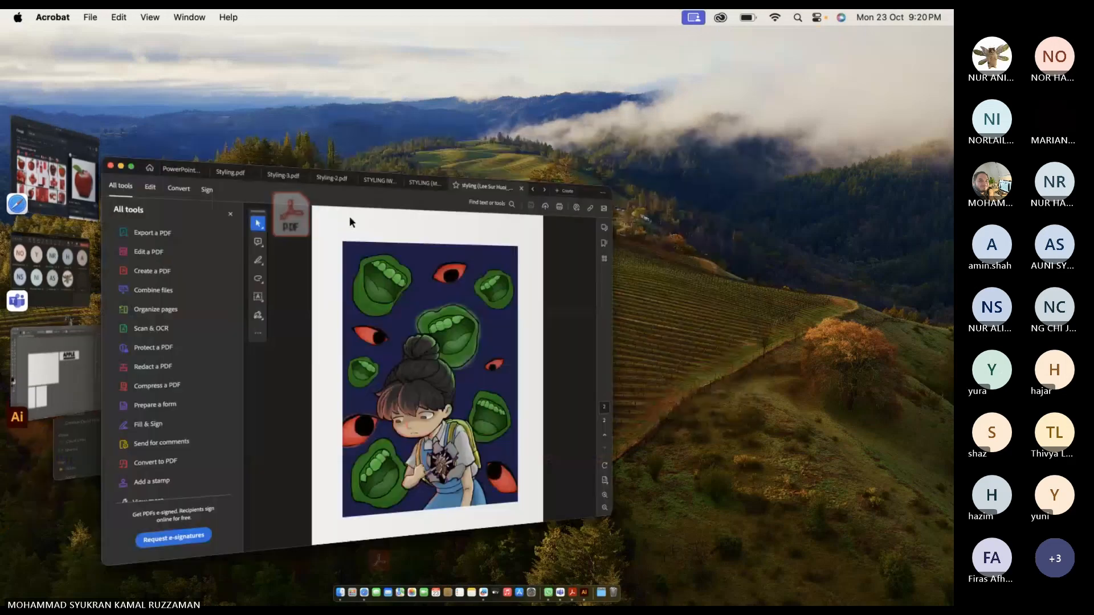
{"action": "scroll", "coordinate": [698, 328], "scroll_direction": "down", "scroll_amount": 5}
{"action": "scroll", "coordinate": [699, 330], "scroll_direction": "up", "scroll_amount": 3}
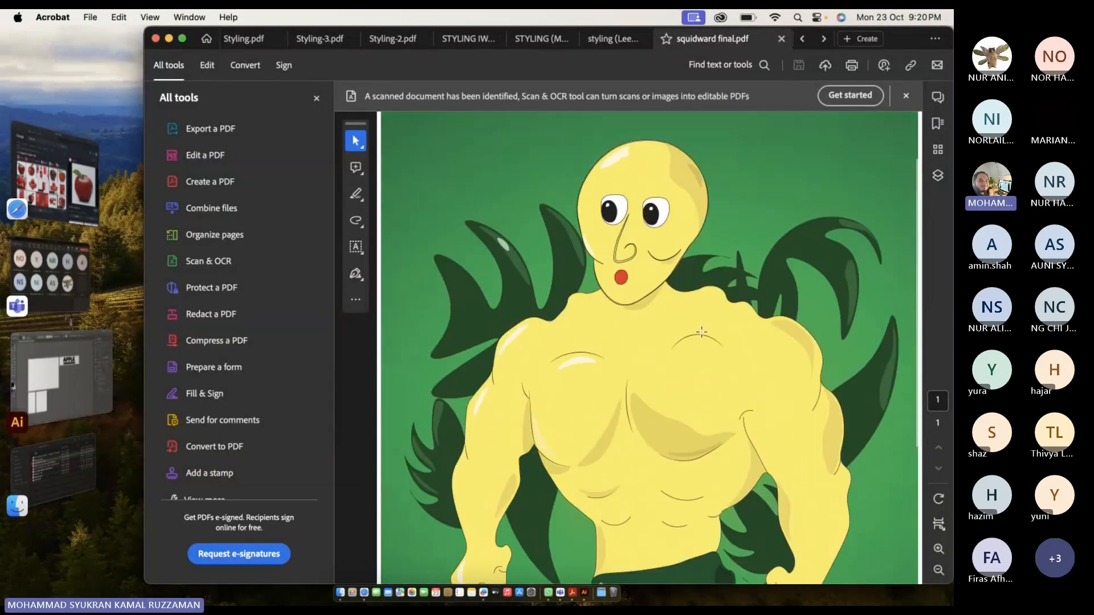
{"action": "scroll", "coordinate": [701, 331], "scroll_direction": "down", "scroll_amount": 2}
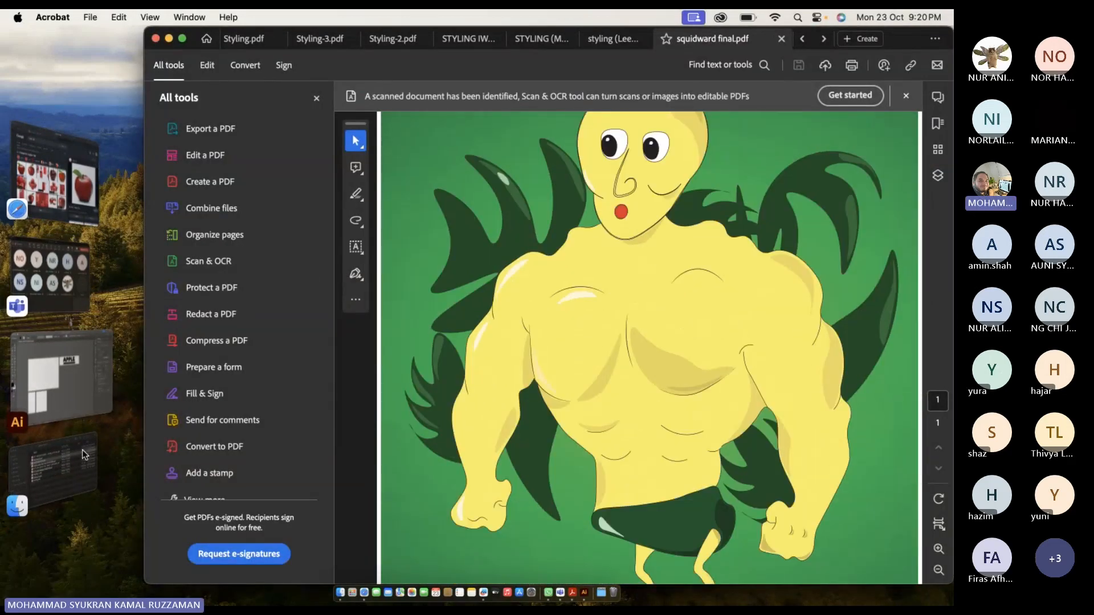
Open squidward final.pdf from Finder in Adobe Illustrator 2024 and examine the figure's chest and shading up close.
{"action": "left_click", "coordinate": [84, 452]}
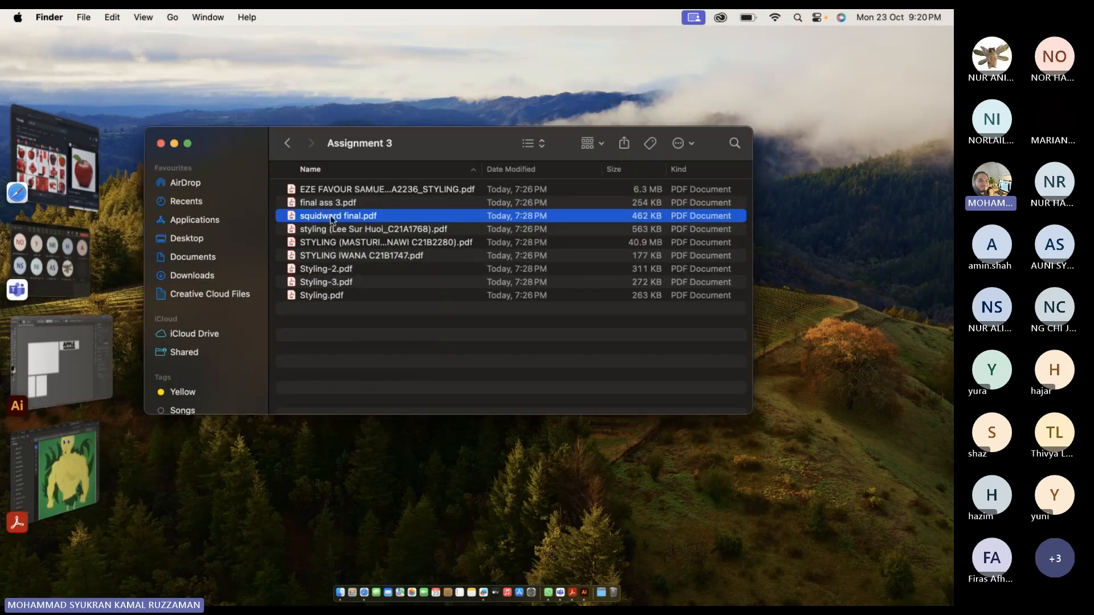
{"action": "right_click", "coordinate": [335, 217]}
{"action": "mouse_move", "coordinate": [408, 242]}
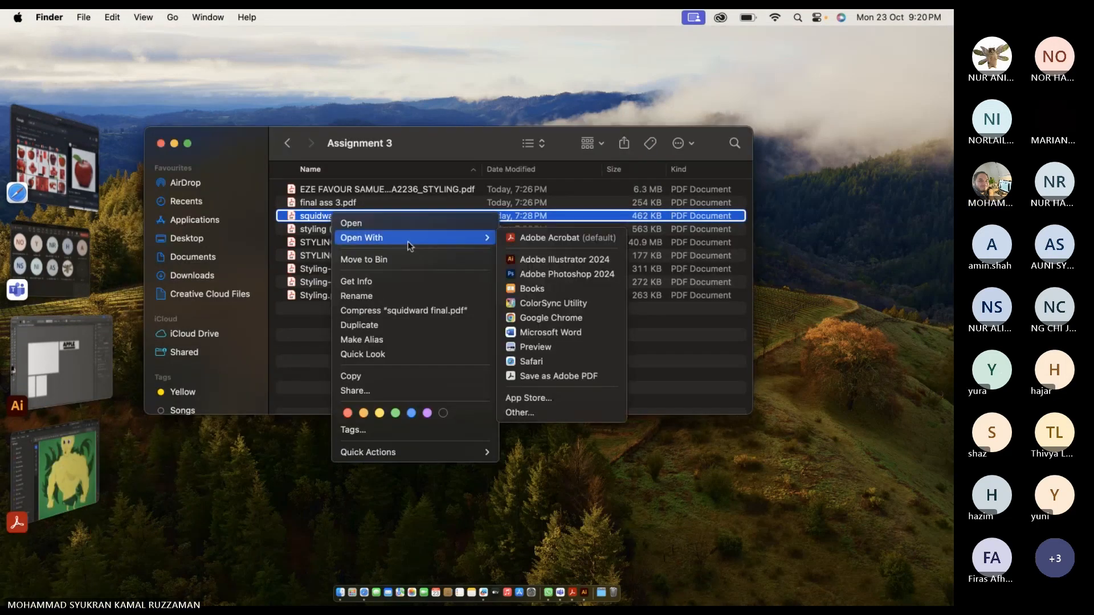
{"action": "left_click", "coordinate": [535, 254]}
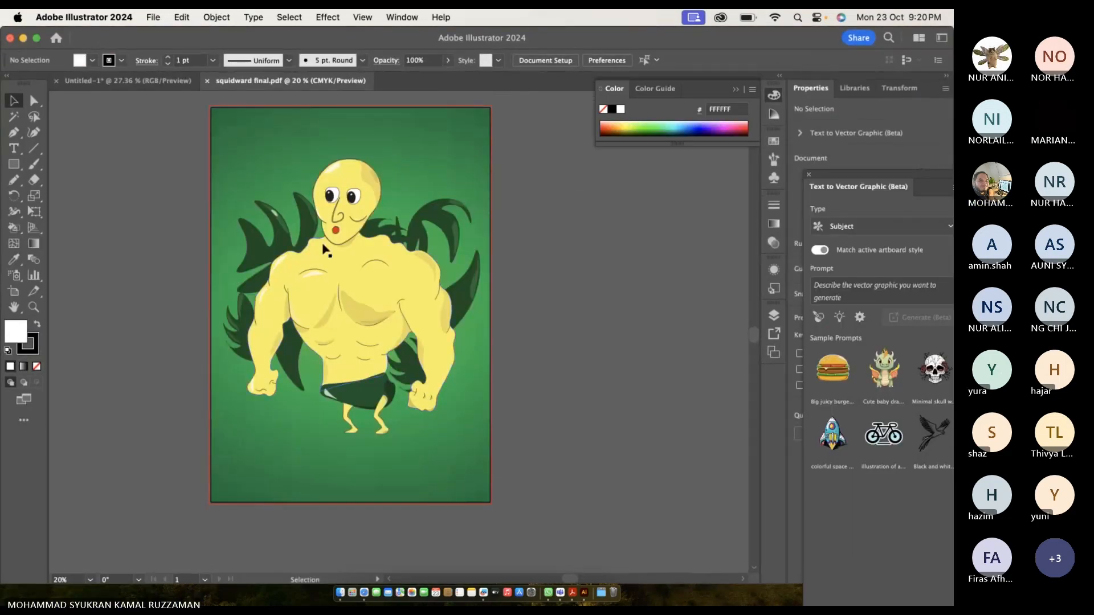
{"action": "scroll", "coordinate": [324, 248], "scroll_direction": "up", "scroll_amount": 3}
{"action": "scroll", "coordinate": [324, 248], "scroll_direction": "up", "scroll_amount": 2}
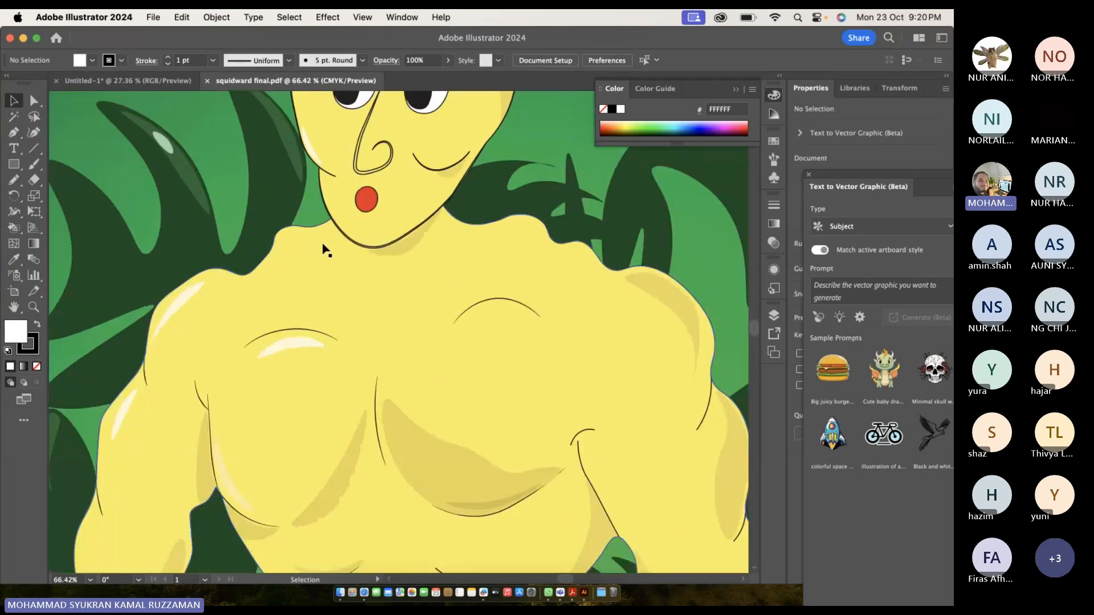
{"action": "scroll", "coordinate": [324, 248], "scroll_direction": "down", "scroll_amount": 3}
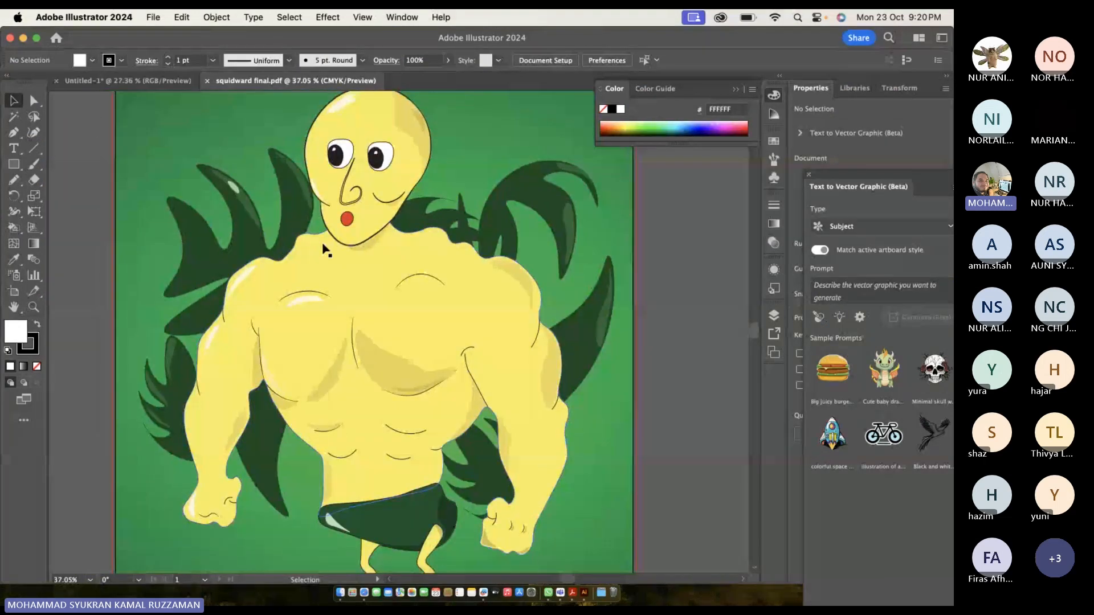
{"action": "scroll", "coordinate": [324, 248], "scroll_direction": "down", "scroll_amount": 2}
Show squidward final.pdf in Acrobat again, and then return to the Untitled-1 artboards document in Illustrator.
{"action": "key", "text": "ctrl+Up"}
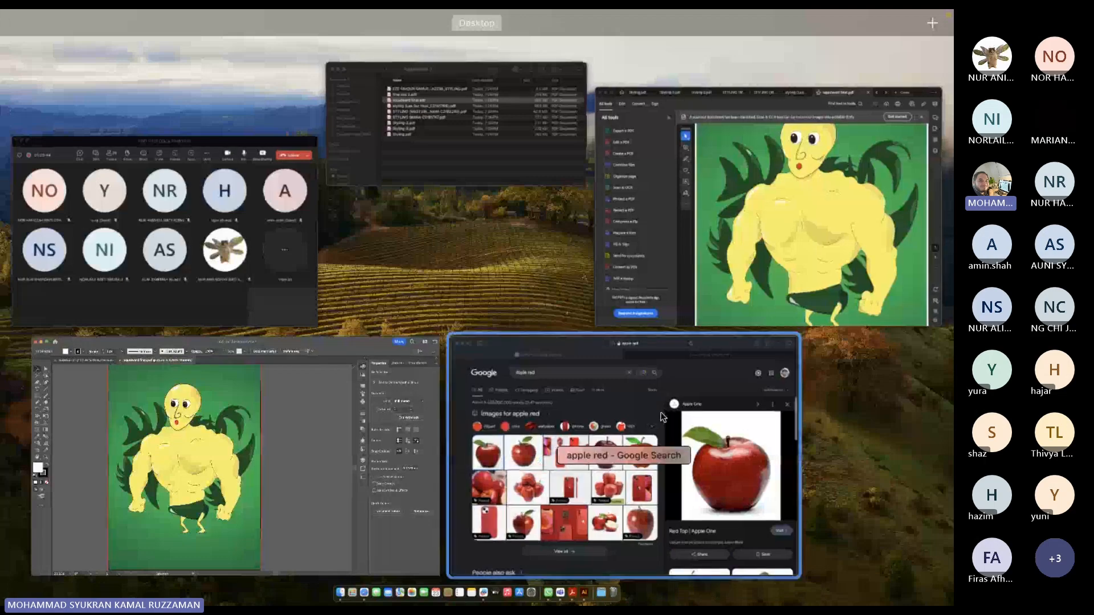
{"action": "left_click", "coordinate": [723, 231]}
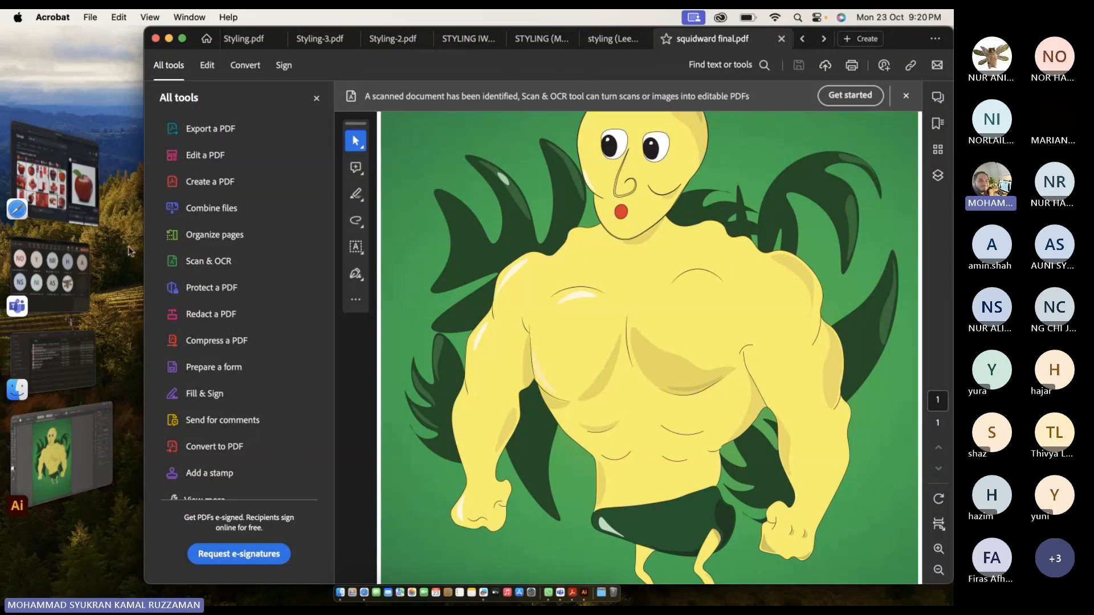
{"action": "left_click", "coordinate": [73, 495]}
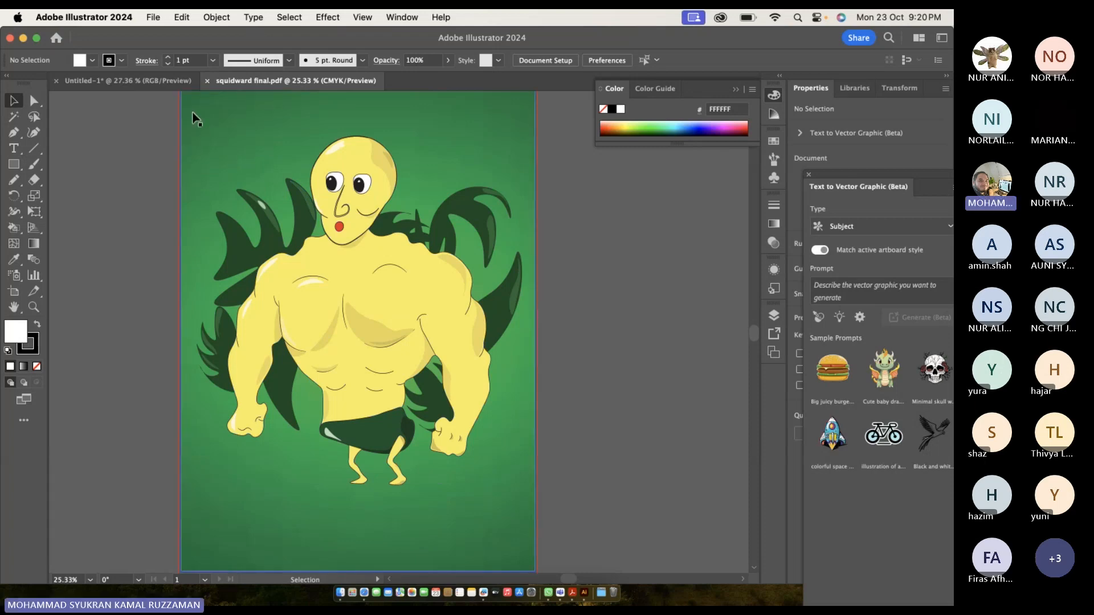
{"action": "left_click", "coordinate": [163, 81]}
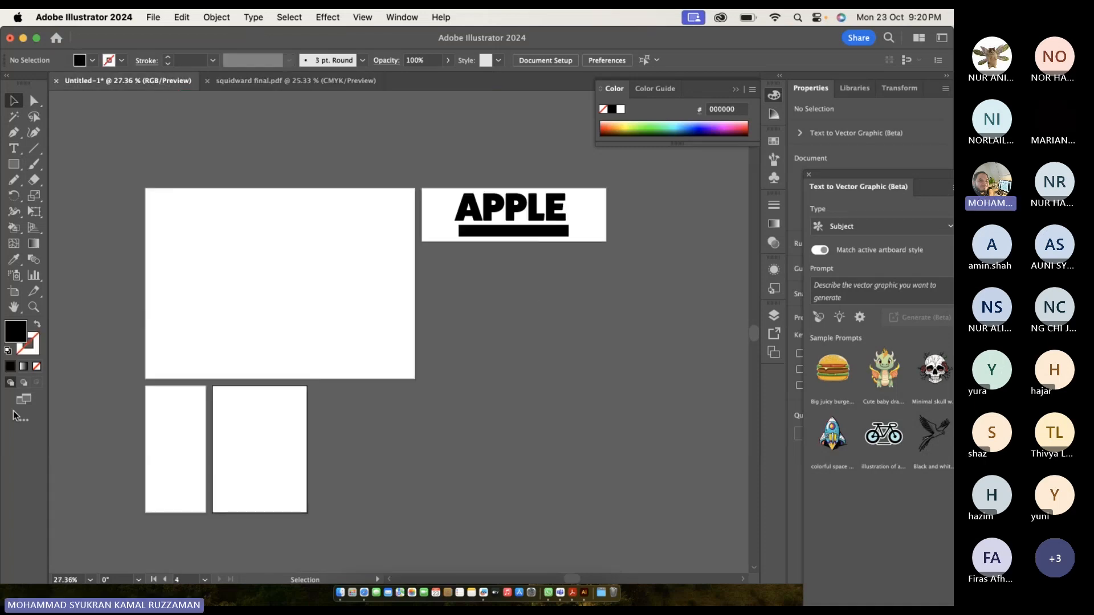
{"action": "mouse_move", "coordinate": [16, 573]}
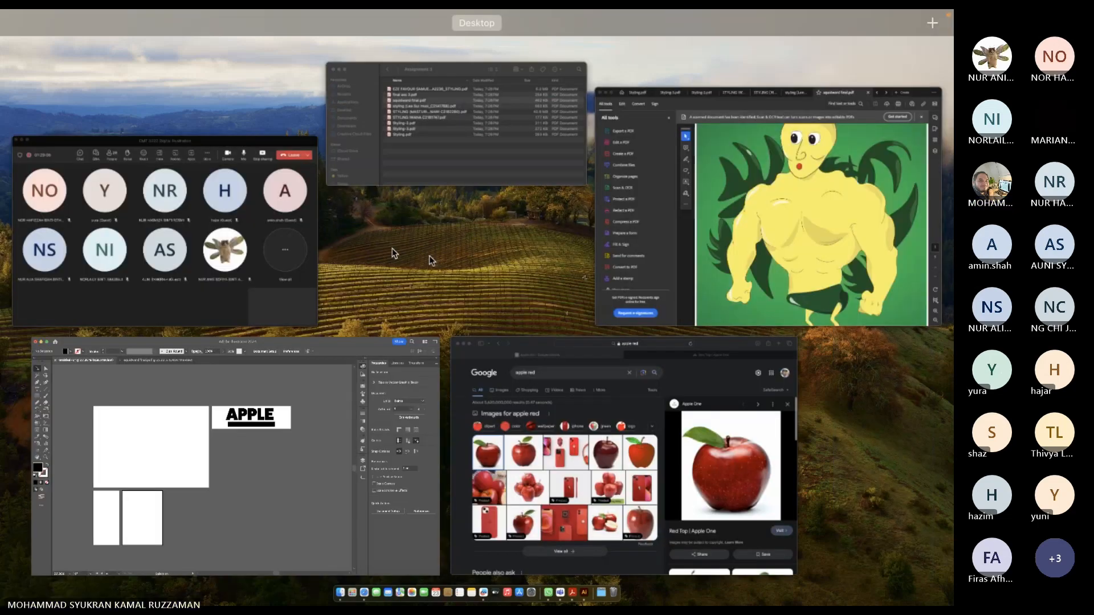
Switch to the Assignment 3 folder in Finder and open final ass 3.pdf.
{"action": "left_click", "coordinate": [539, 133]}
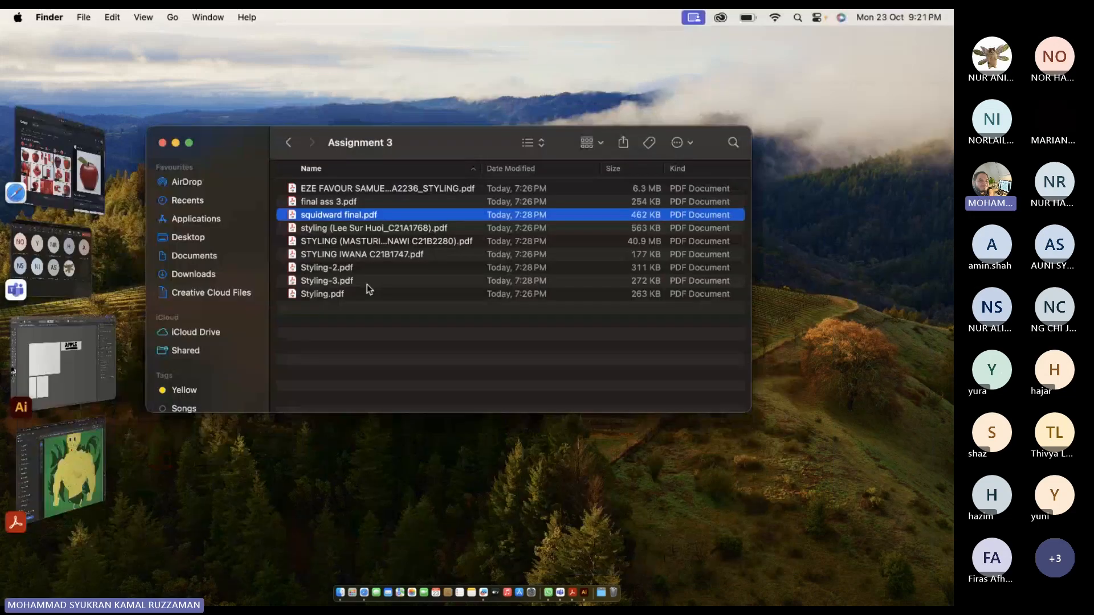
{"action": "left_click", "coordinate": [350, 204]}
{"action": "double_click", "coordinate": [349, 202]}
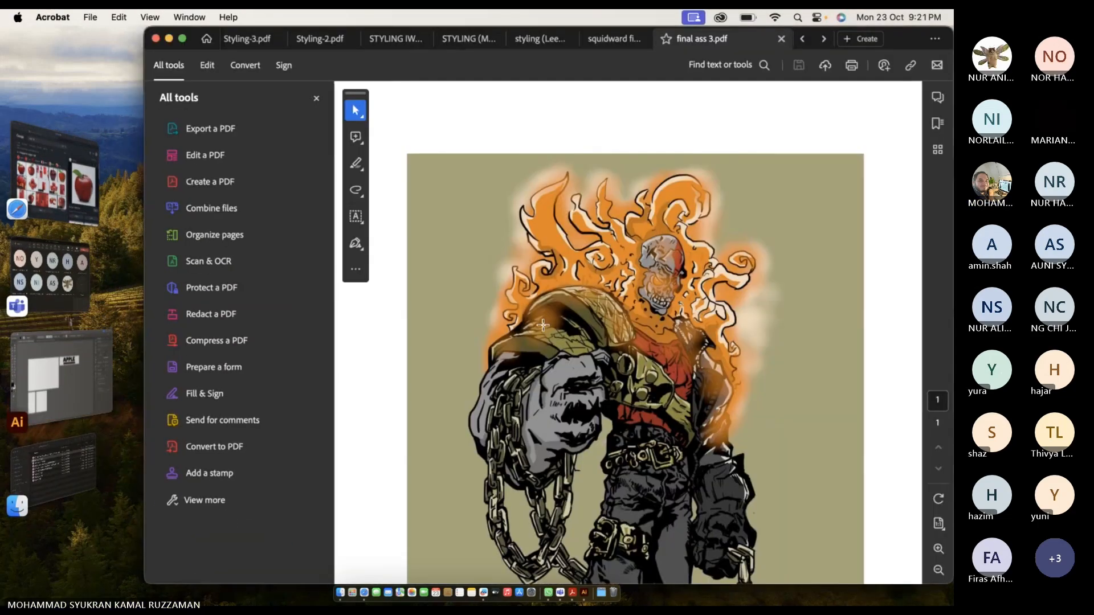
Examine the flaming skull character's head, flames, chains and legs up close, and then the figure at a wider view.
{"action": "scroll", "coordinate": [715, 307], "scroll_direction": "up", "scroll_amount": 5}
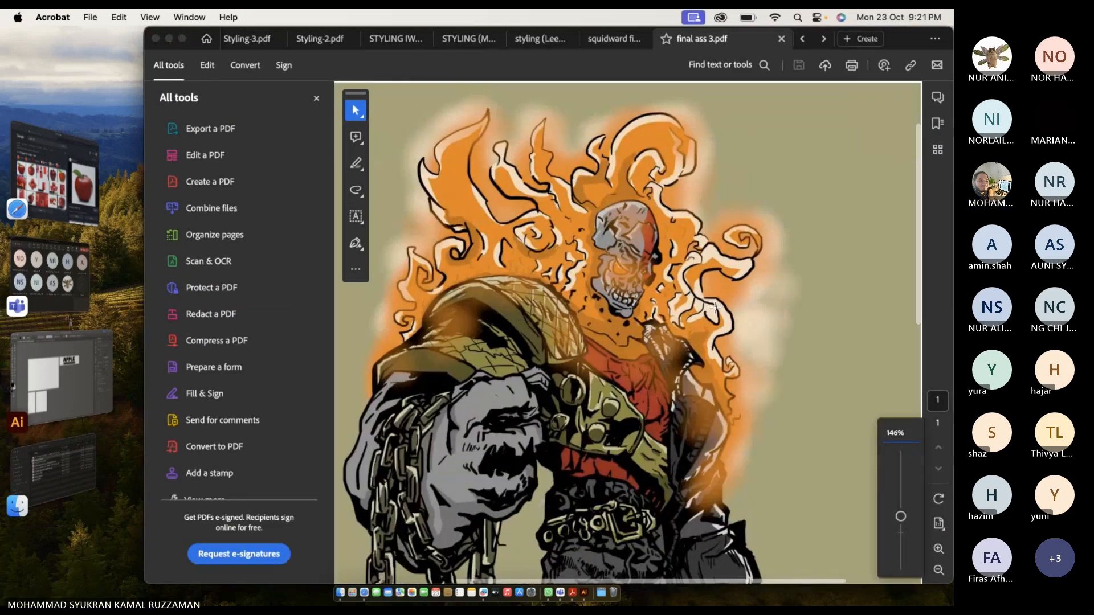
{"action": "scroll", "coordinate": [714, 308], "scroll_direction": "down", "scroll_amount": 2}
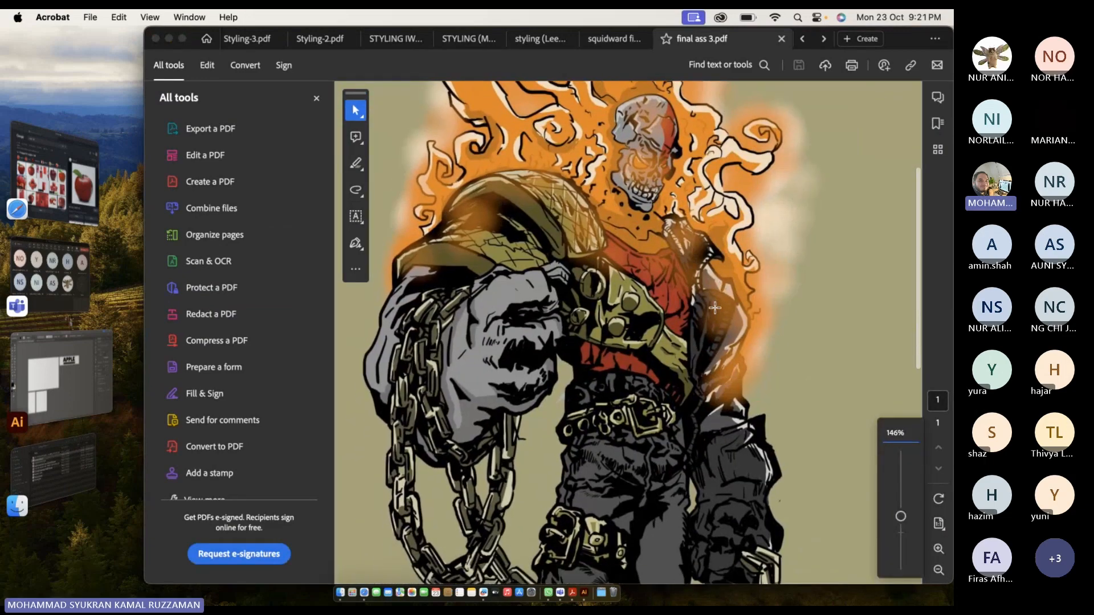
{"action": "scroll", "coordinate": [714, 307], "scroll_direction": "up", "scroll_amount": 3}
{"action": "scroll", "coordinate": [714, 307], "scroll_direction": "down", "scroll_amount": 10}
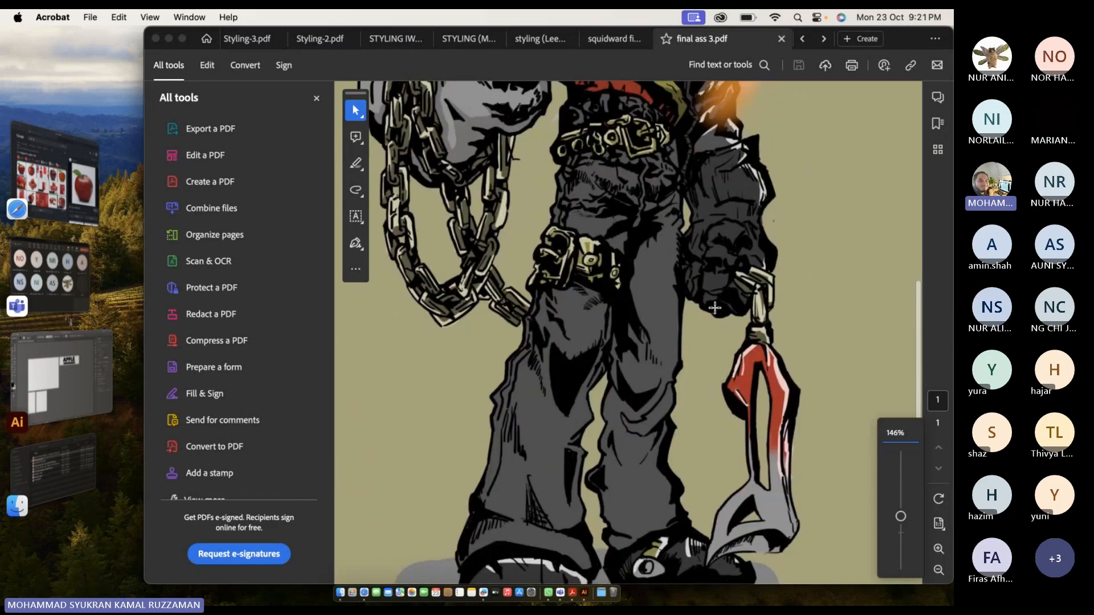
{"action": "scroll", "coordinate": [715, 307], "scroll_direction": "up", "scroll_amount": 15}
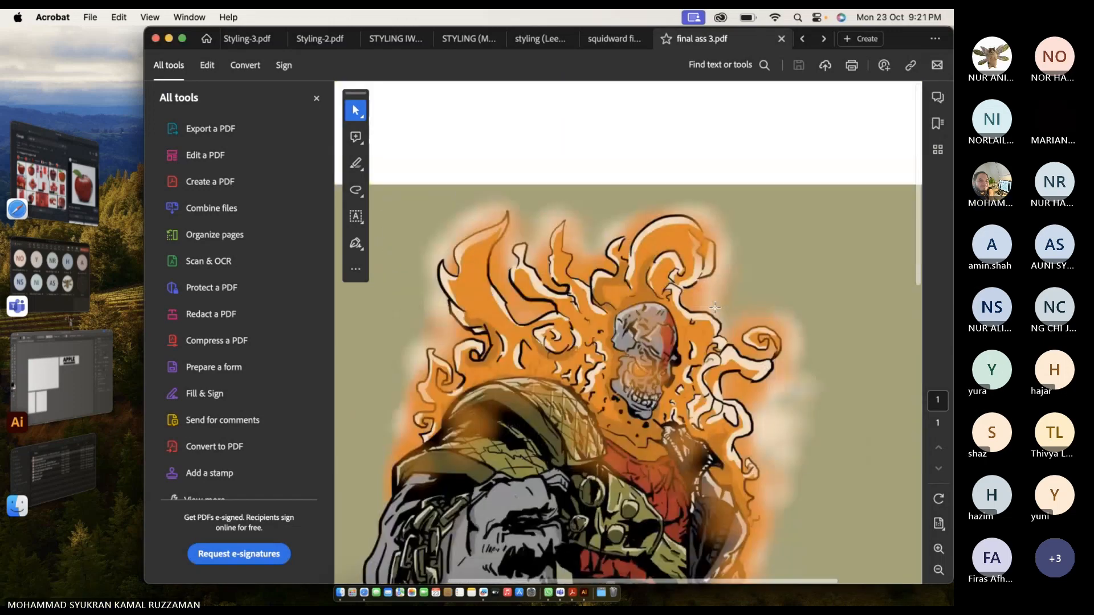
{"action": "scroll", "coordinate": [714, 308], "scroll_direction": "up", "scroll_amount": 5}
{"action": "scroll", "coordinate": [715, 308], "scroll_direction": "down", "scroll_amount": 8}
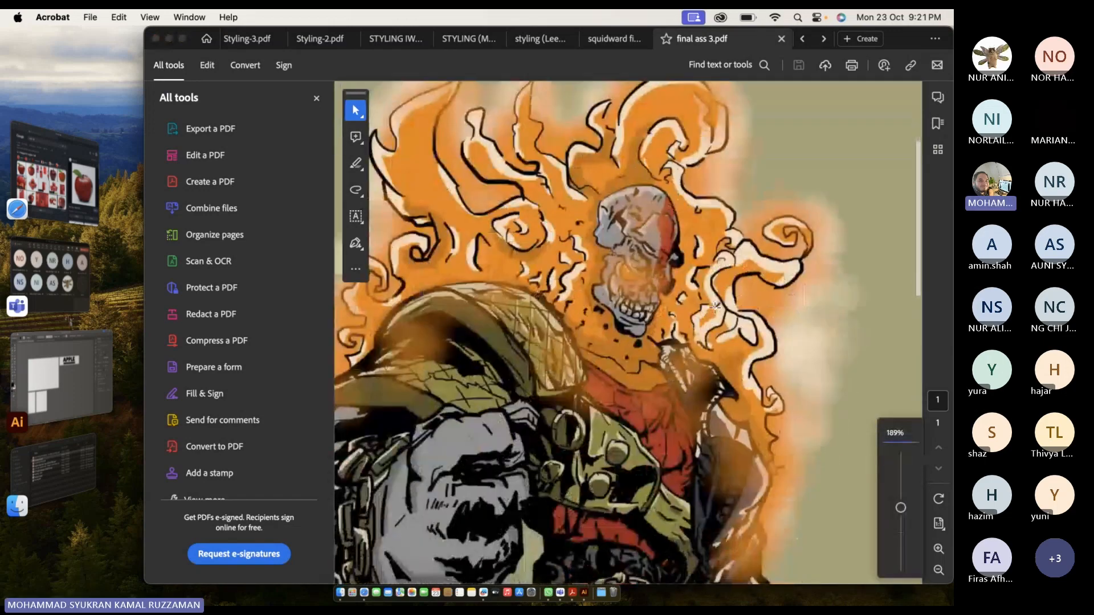
{"action": "scroll", "coordinate": [714, 307], "scroll_direction": "down", "scroll_amount": 10}
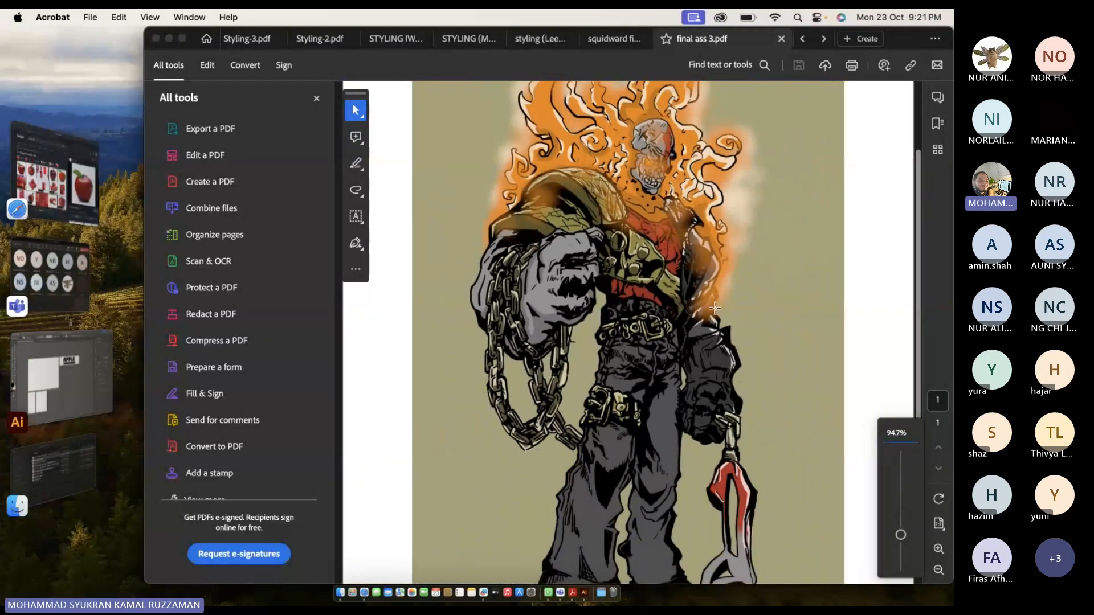
{"action": "scroll", "coordinate": [714, 308], "scroll_direction": "down", "scroll_amount": 5}
Open the 6.3 MB STYLING PDF from the Assignment 3 folder and examine the Burger Splash illustration up close.
{"action": "left_click", "coordinate": [78, 447]}
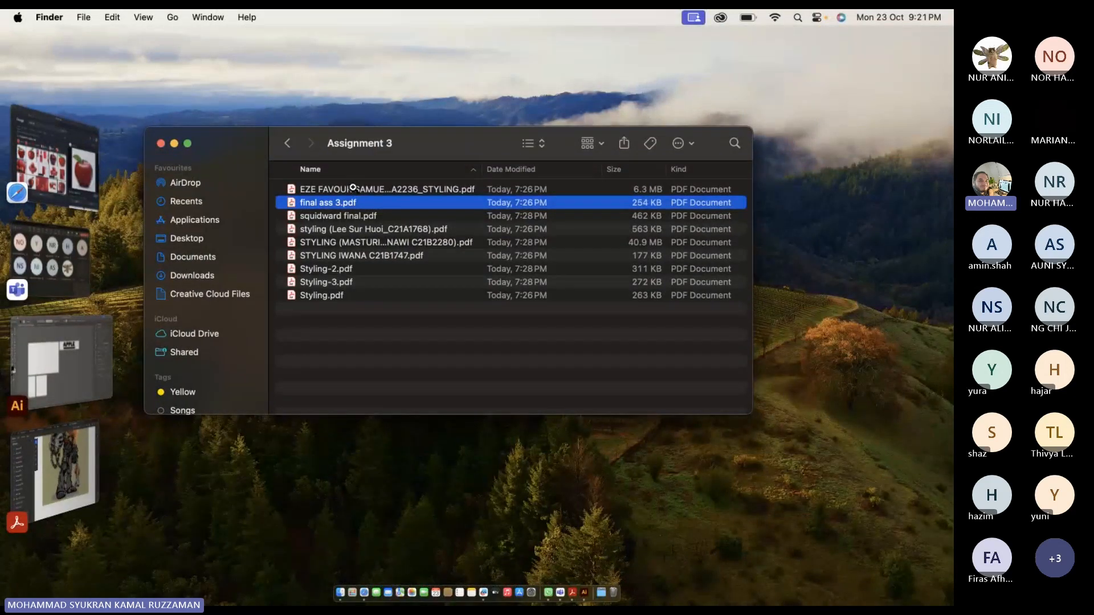
{"action": "double_click", "coordinate": [353, 188]}
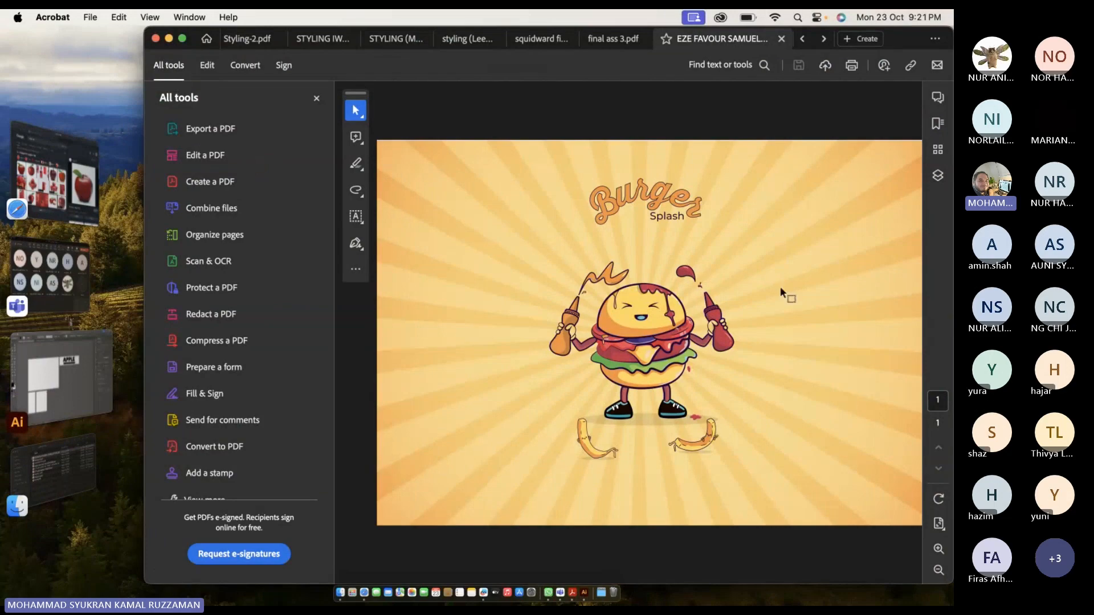
{"action": "scroll", "coordinate": [735, 341], "scroll_direction": "up", "scroll_amount": 3}
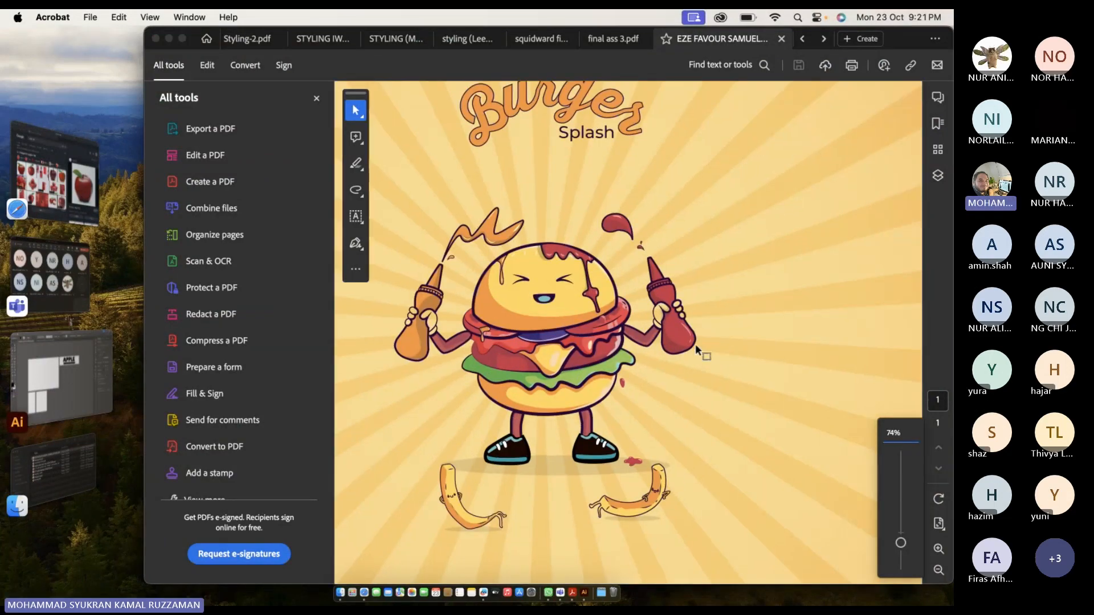
{"action": "scroll", "coordinate": [695, 344], "scroll_direction": "left", "scroll_amount": 3}
{"action": "scroll", "coordinate": [695, 345], "scroll_direction": "up", "scroll_amount": 2}
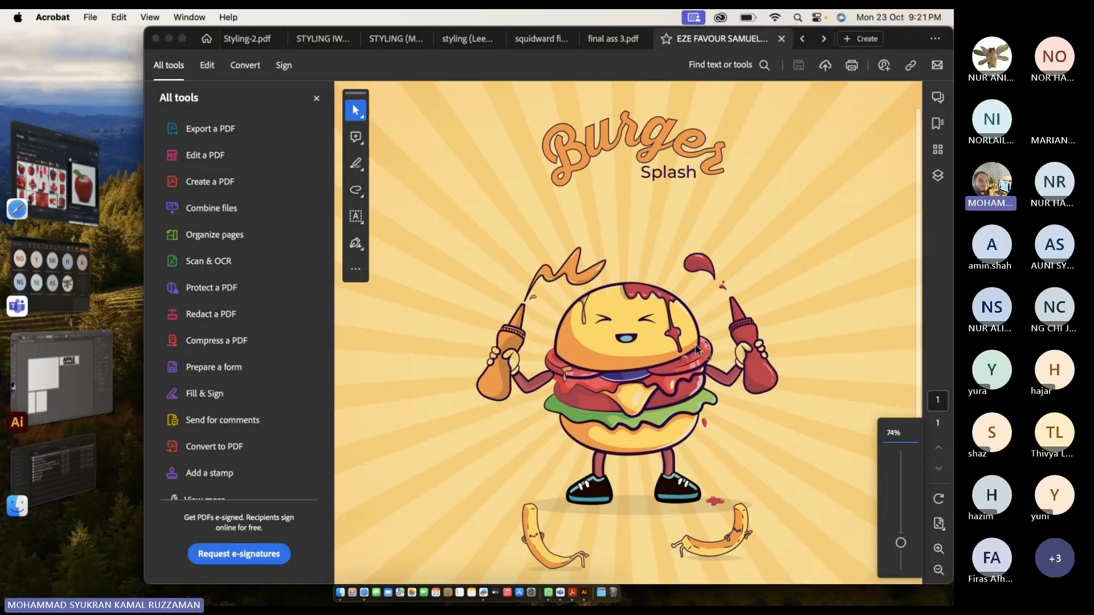
Examine the Burger Splash character, its title and banana peels at several zoom levels, ending with the whole page in view.
{"action": "scroll", "coordinate": [696, 349], "scroll_direction": "down", "scroll_amount": 2}
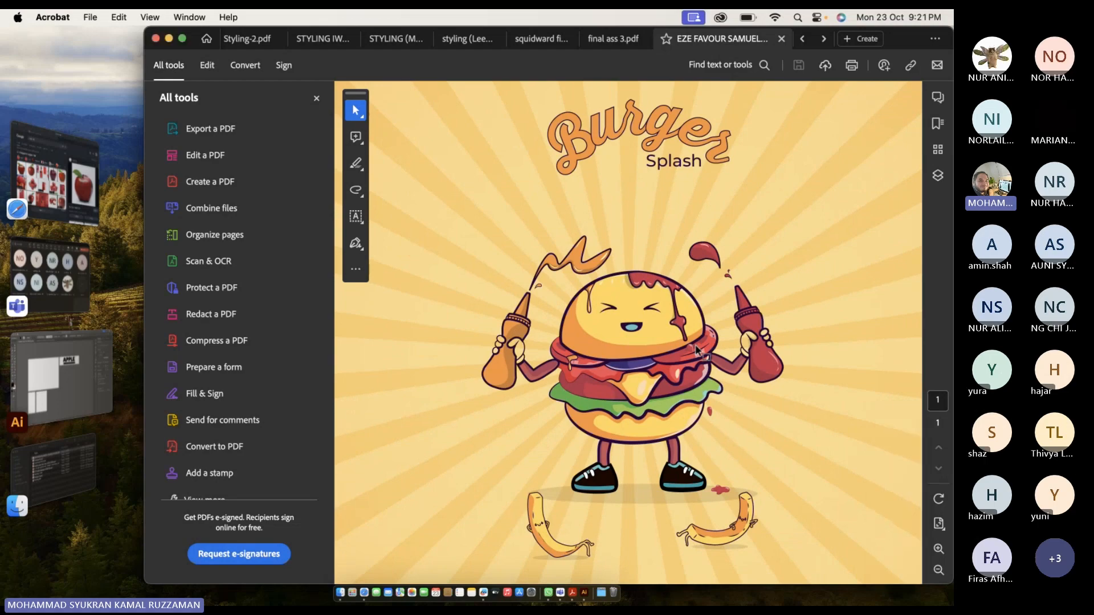
{"action": "scroll", "coordinate": [696, 348], "scroll_direction": "down", "scroll_amount": 3}
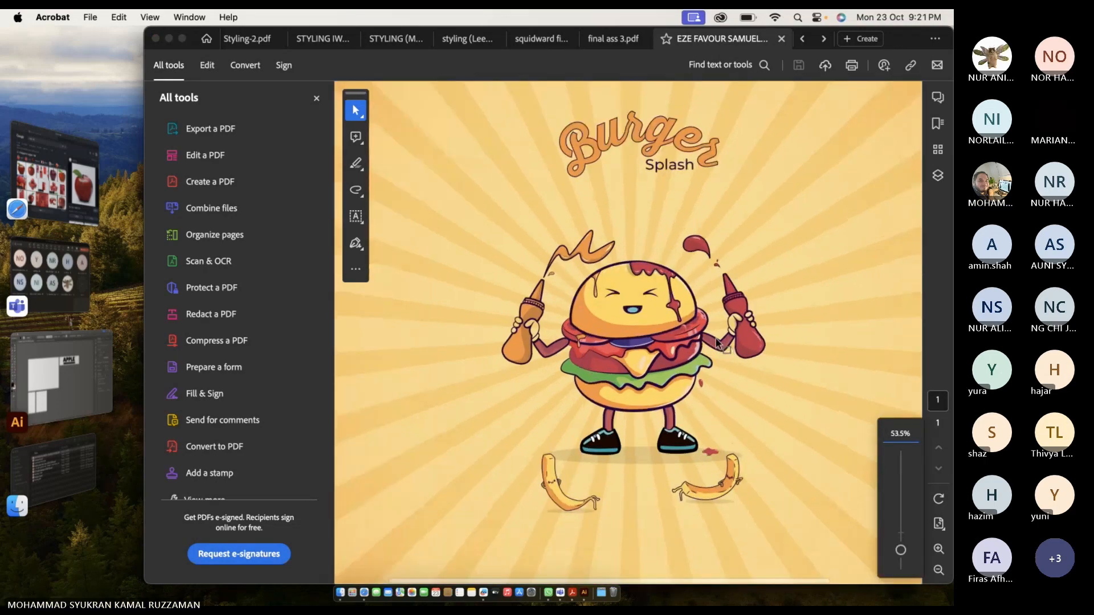
{"action": "scroll", "coordinate": [696, 350], "scroll_direction": "up", "scroll_amount": 4}
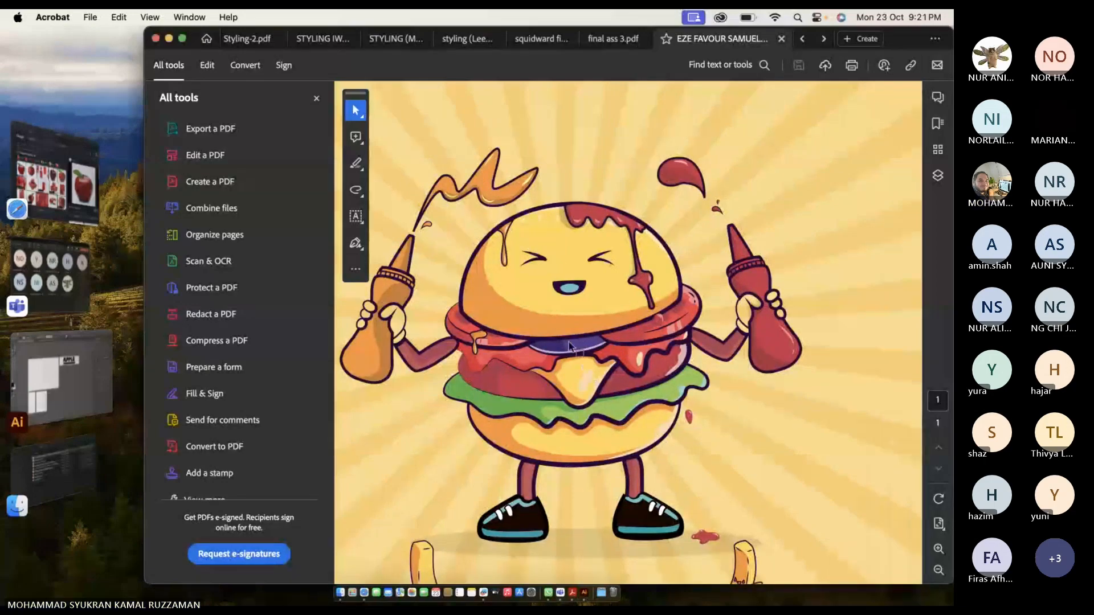
{"action": "scroll", "coordinate": [569, 341], "scroll_direction": "up", "scroll_amount": 2}
{"action": "scroll", "coordinate": [569, 342], "scroll_direction": "down", "scroll_amount": 5}
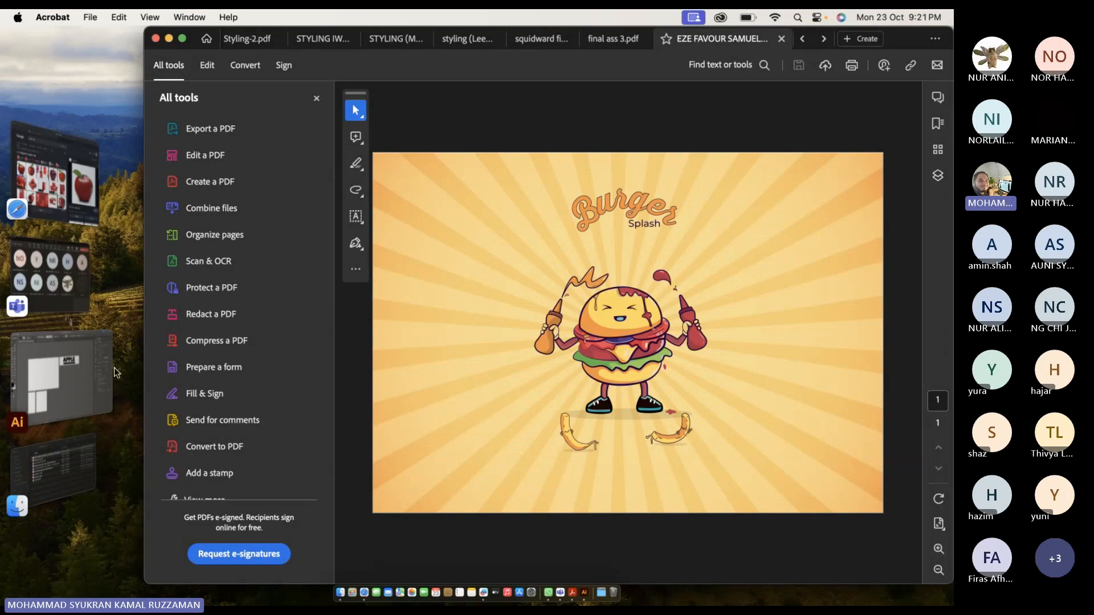
Switch to Finder and open the QR code image T3.png from the Dock's file stack in Preview.
{"action": "left_click", "coordinate": [96, 459]}
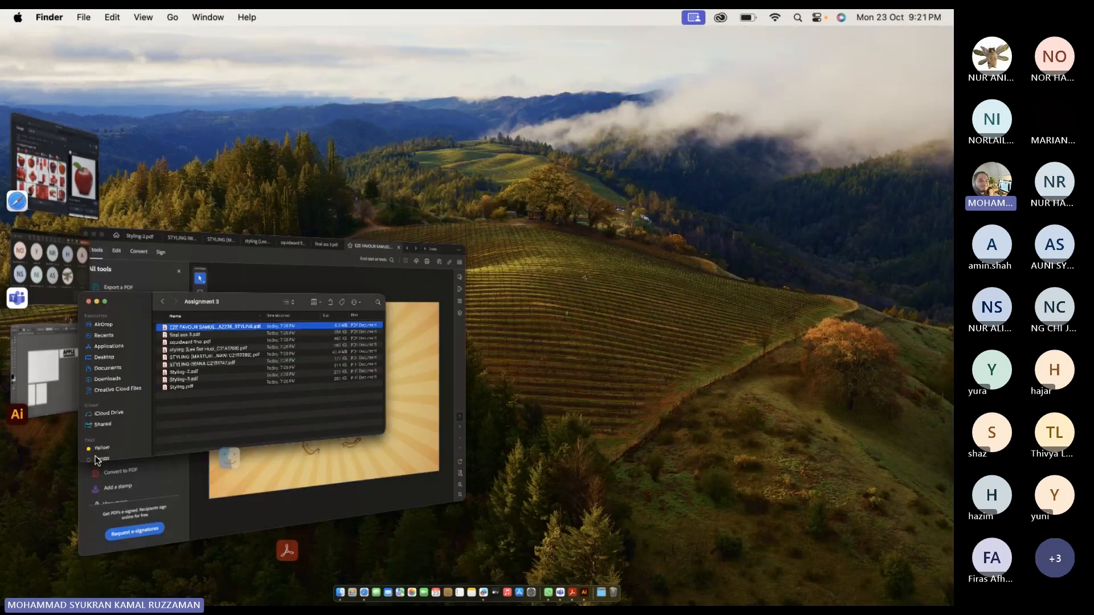
{"action": "left_click", "coordinate": [618, 578]}
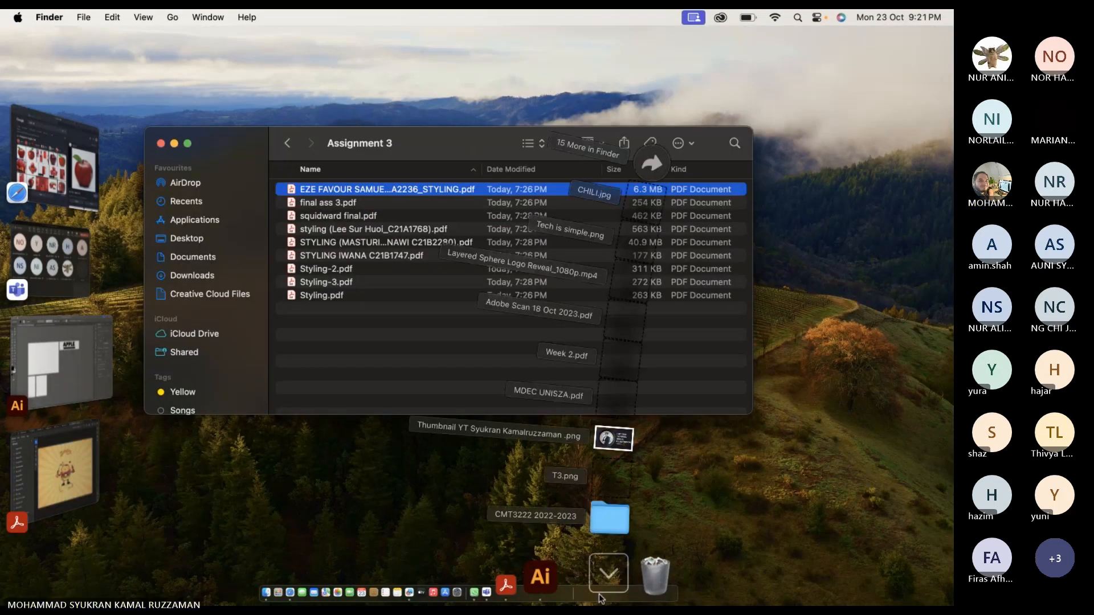
{"action": "left_click", "coordinate": [622, 460]}
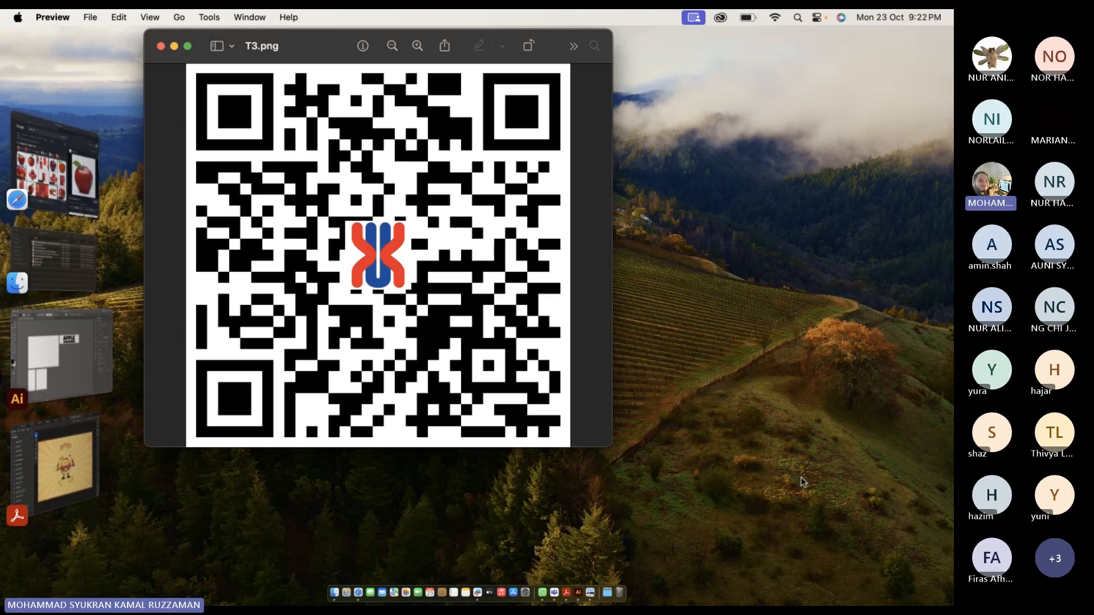
Switch to the CMT 3222 Digital Illustration meeting in Microsoft Teams and show its additional meeting options.
{"action": "key", "text": "super+Tab"}
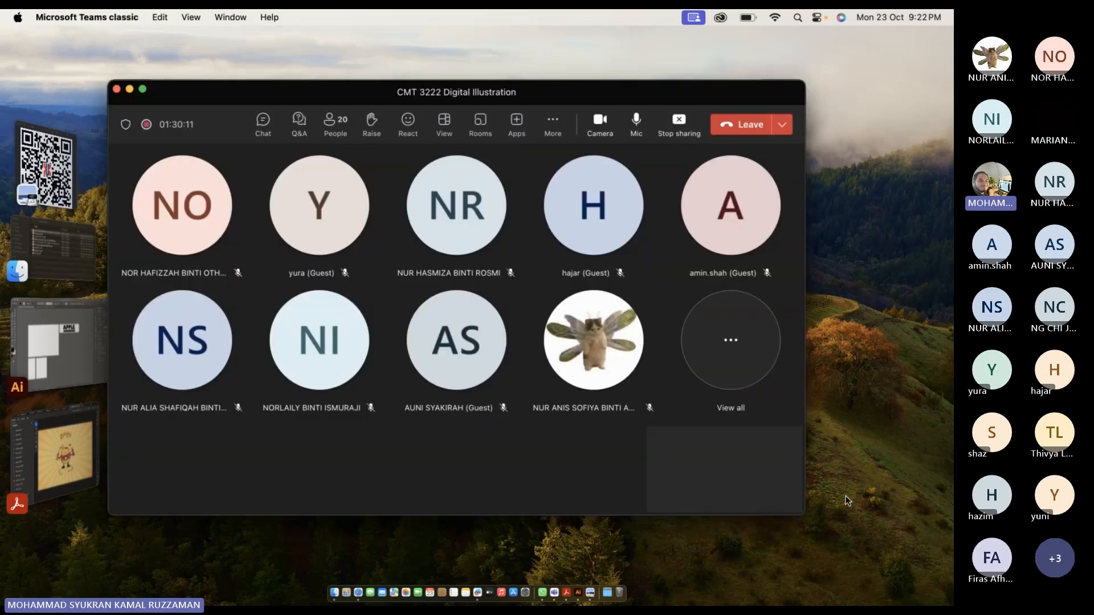
{"action": "left_click", "coordinate": [565, 129]}
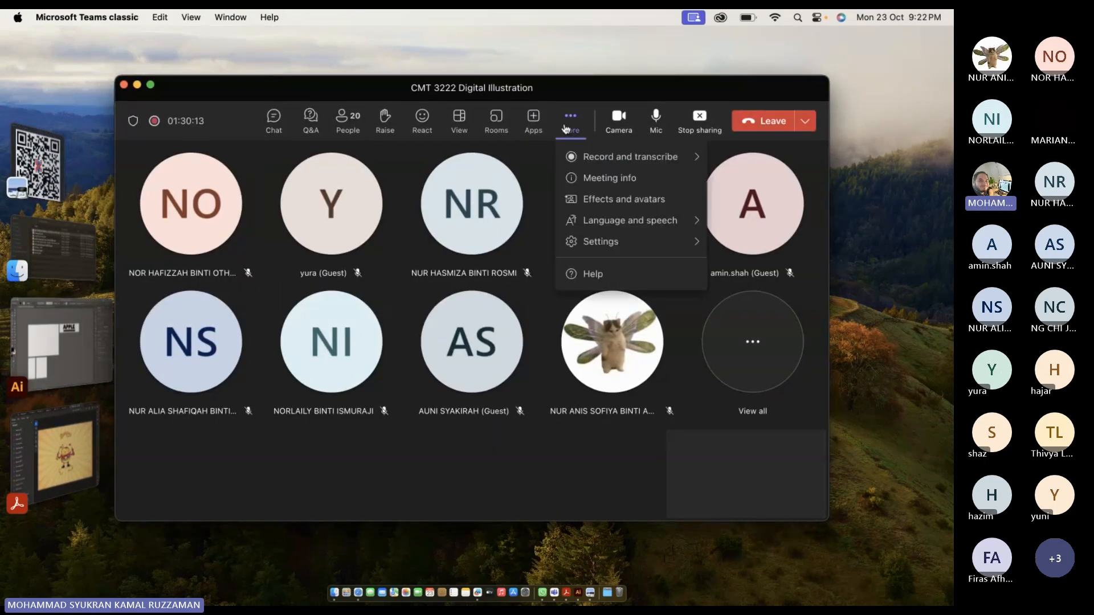